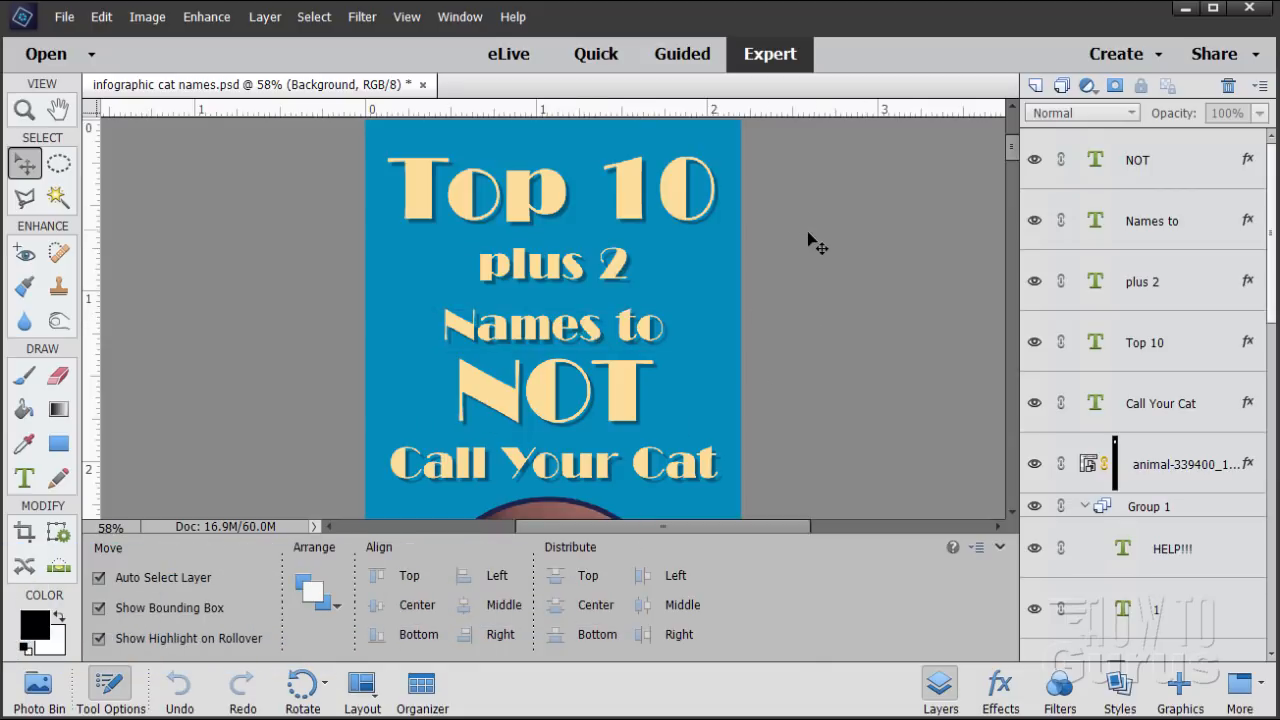
Step: Review the Notepad text listing the top 12 names not to name your outdoor cat, and minimize it
{"action": "left_click", "coordinate": [987, 2]}
{"action": "left_click_drag", "start_coordinate": [987, 2], "coordinate": [880, 70]}
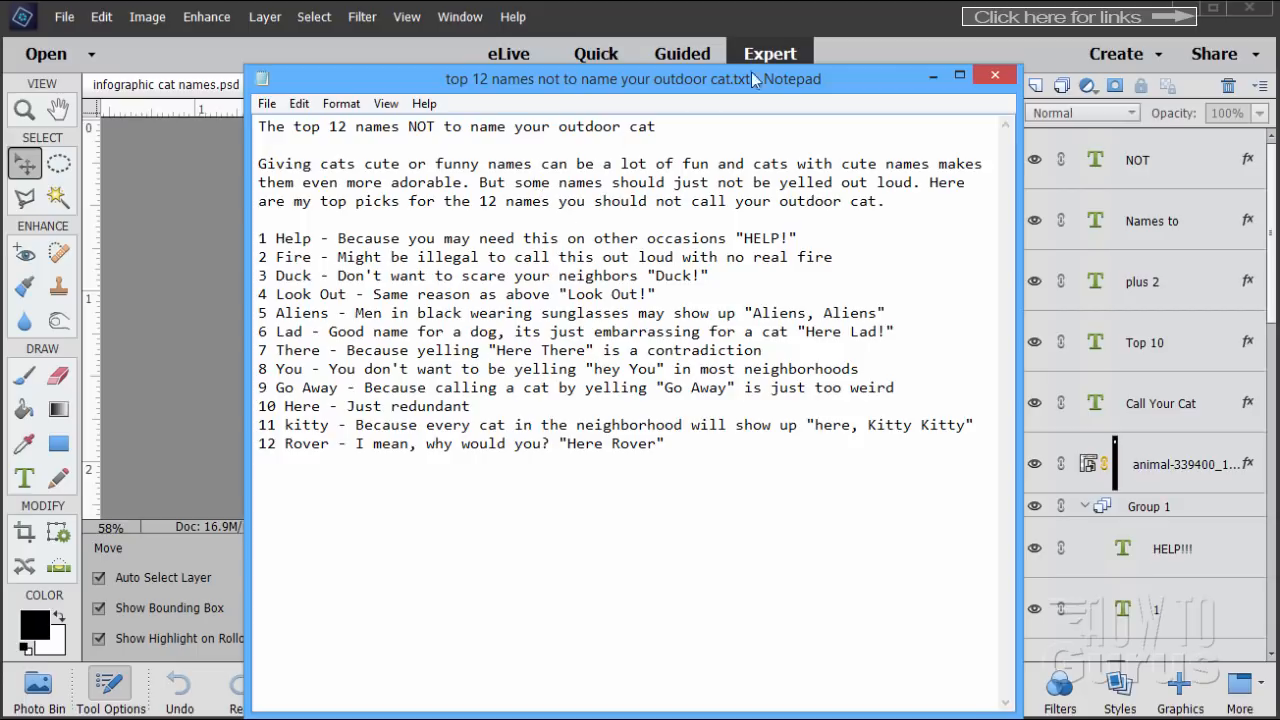
{"action": "left_click", "coordinate": [932, 77]}
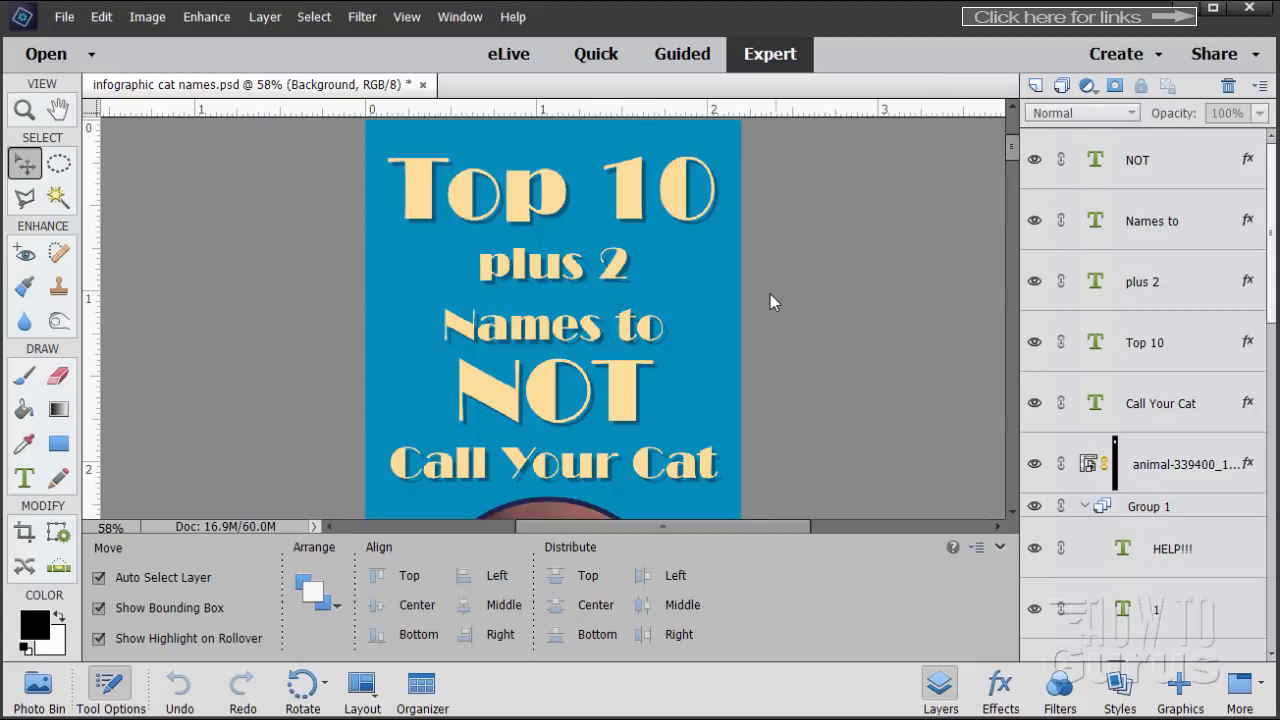
Step: Examine the cat names infographic from its title through the numbered entries and cat photos to the closing credit and logo
{"action": "scroll", "coordinate": [775, 264], "scroll_direction": "down", "scroll_amount": 10}
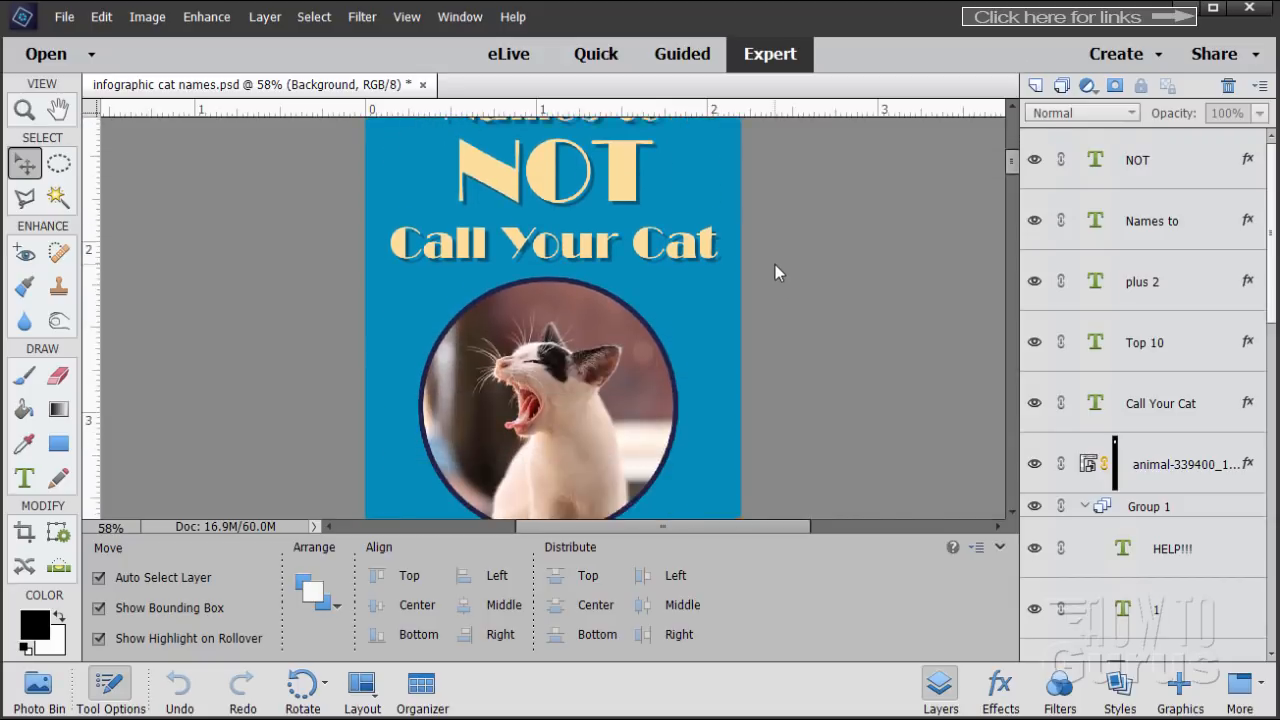
{"action": "scroll", "coordinate": [830, 257], "scroll_direction": "down", "scroll_amount": 6}
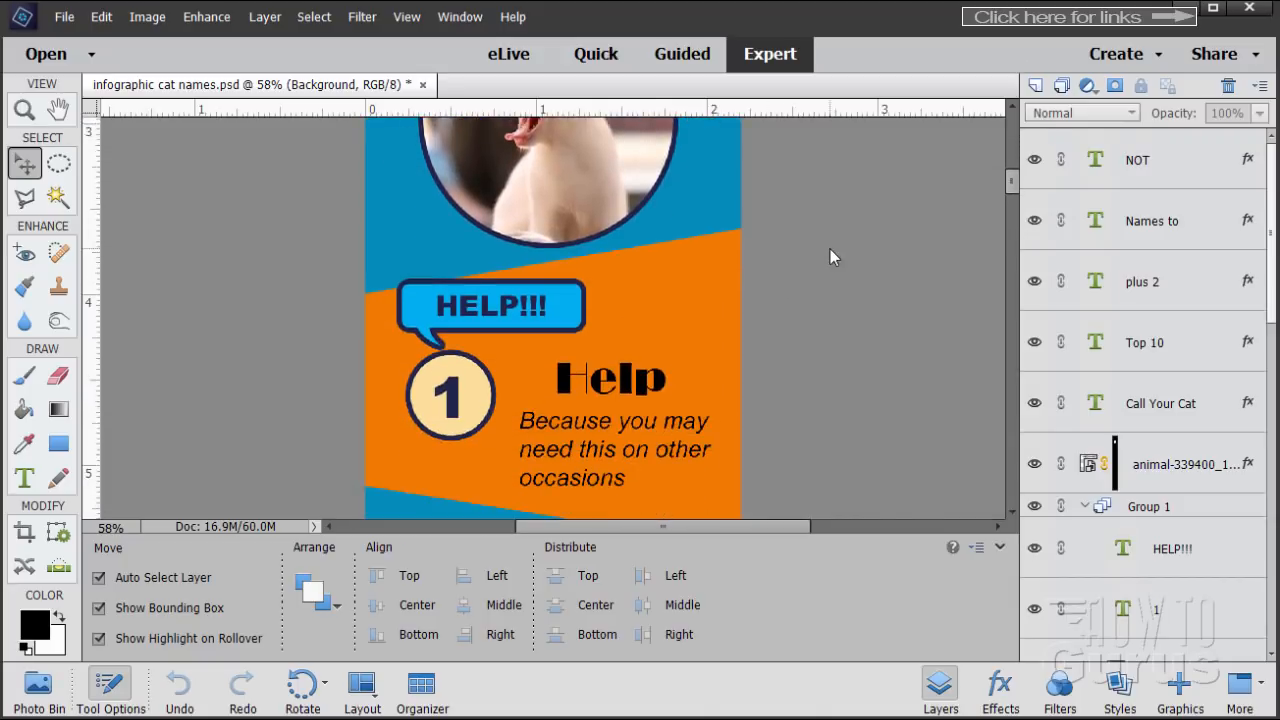
{"action": "scroll", "coordinate": [830, 257], "scroll_direction": "down", "scroll_amount": 10}
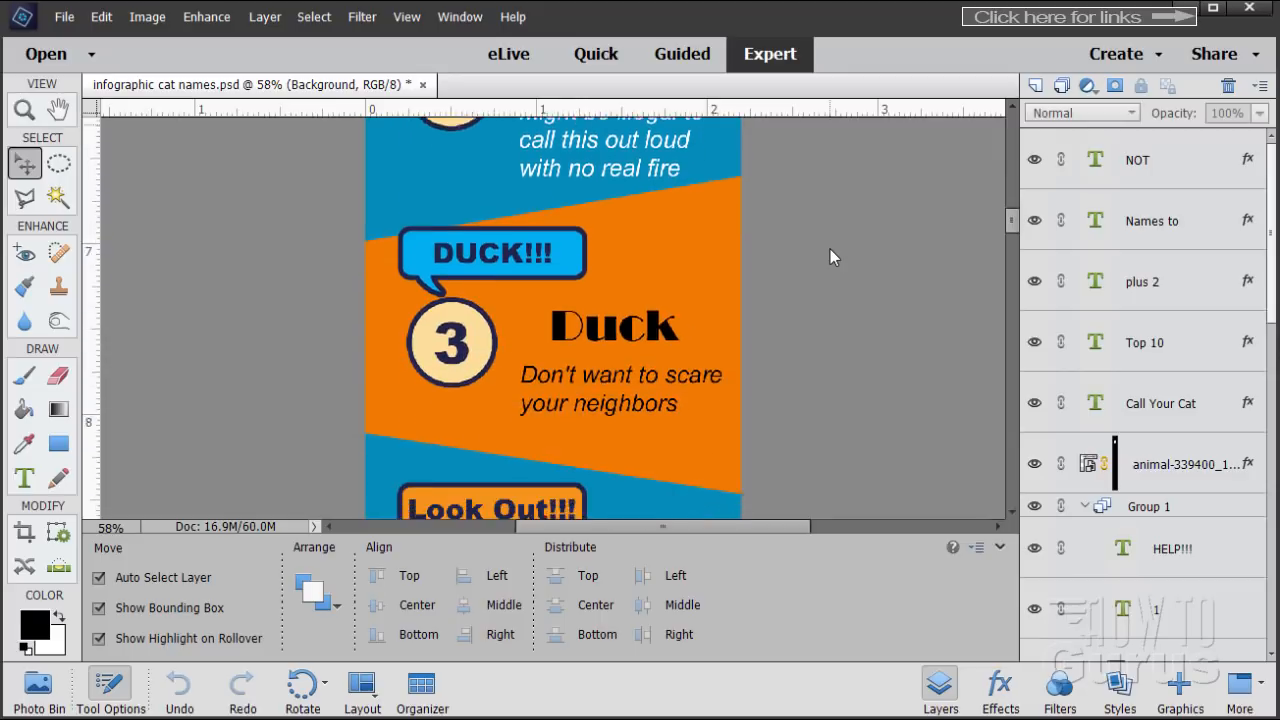
{"action": "scroll", "coordinate": [830, 257], "scroll_direction": "down", "scroll_amount": 10}
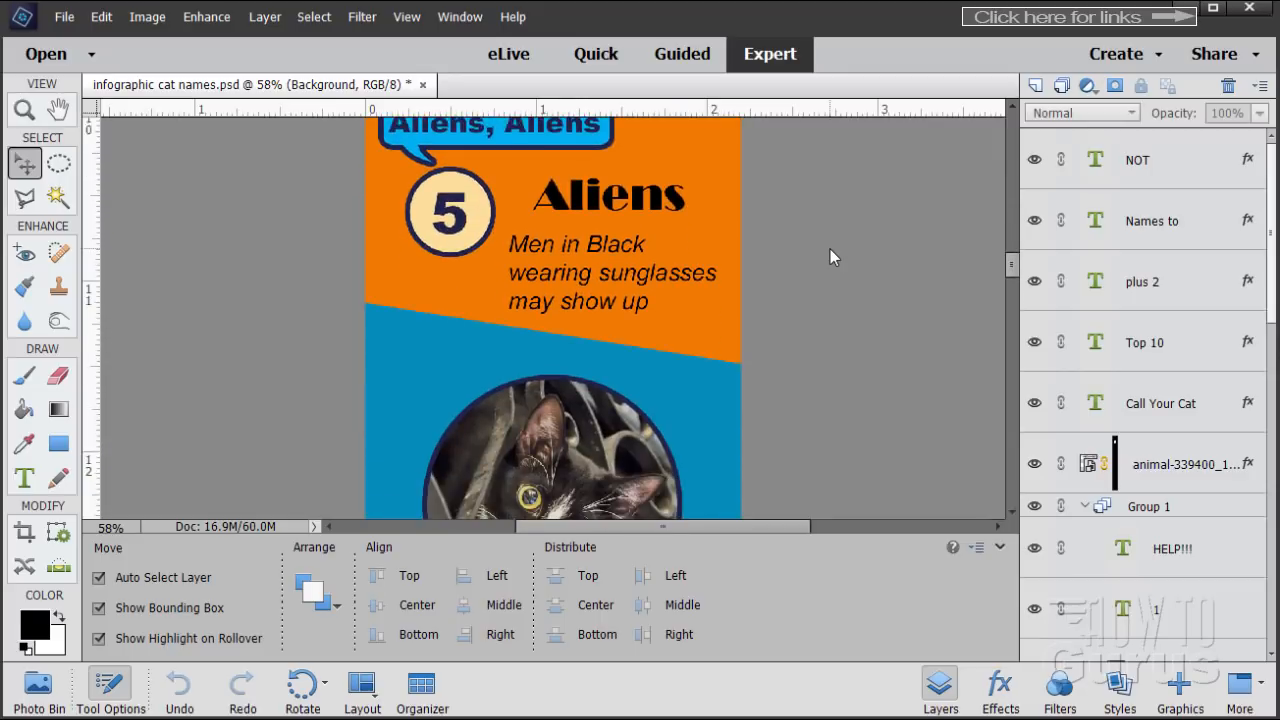
{"action": "scroll", "coordinate": [830, 257], "scroll_direction": "down", "scroll_amount": 10}
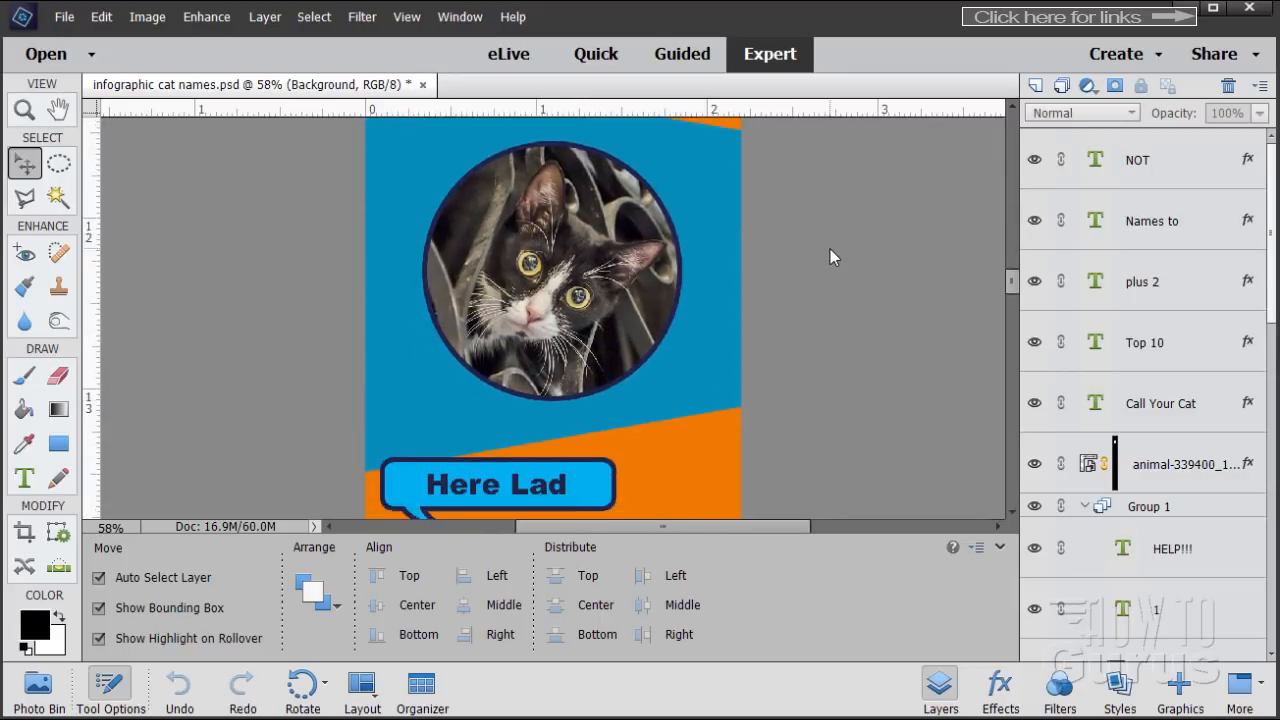
{"action": "scroll", "coordinate": [830, 257], "scroll_direction": "down", "scroll_amount": 10}
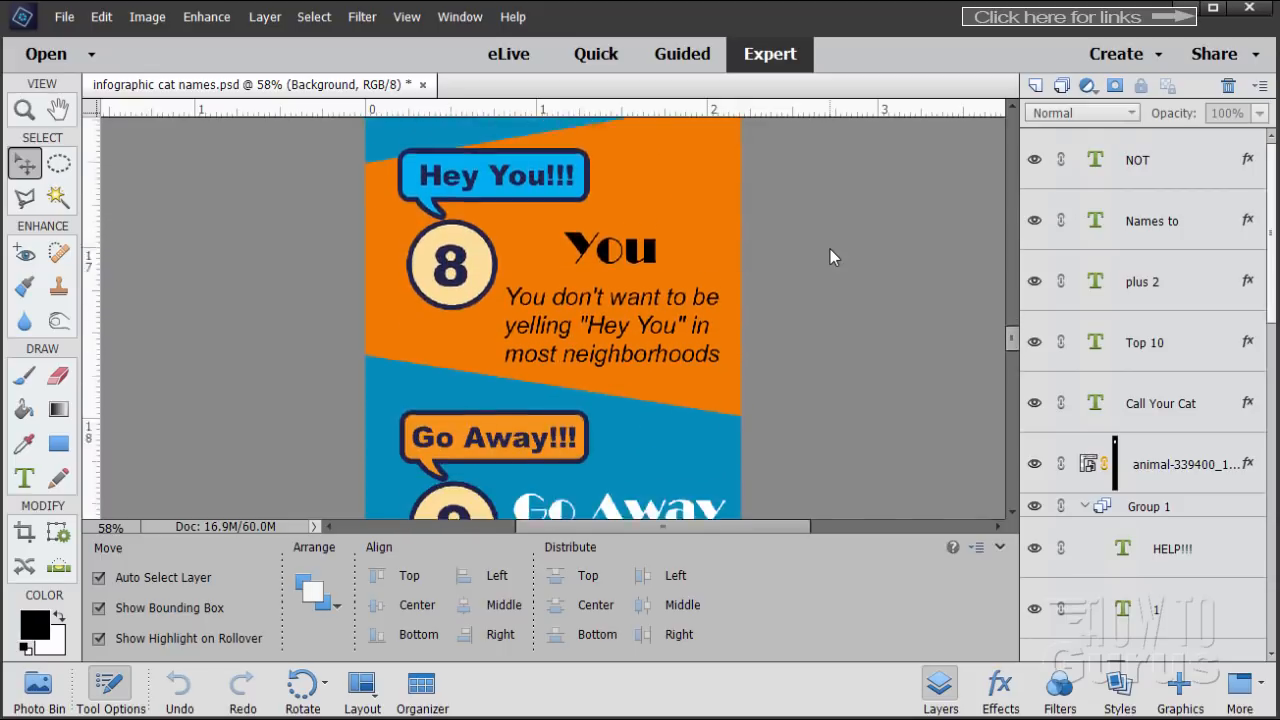
{"action": "scroll", "coordinate": [830, 257], "scroll_direction": "down", "scroll_amount": 10}
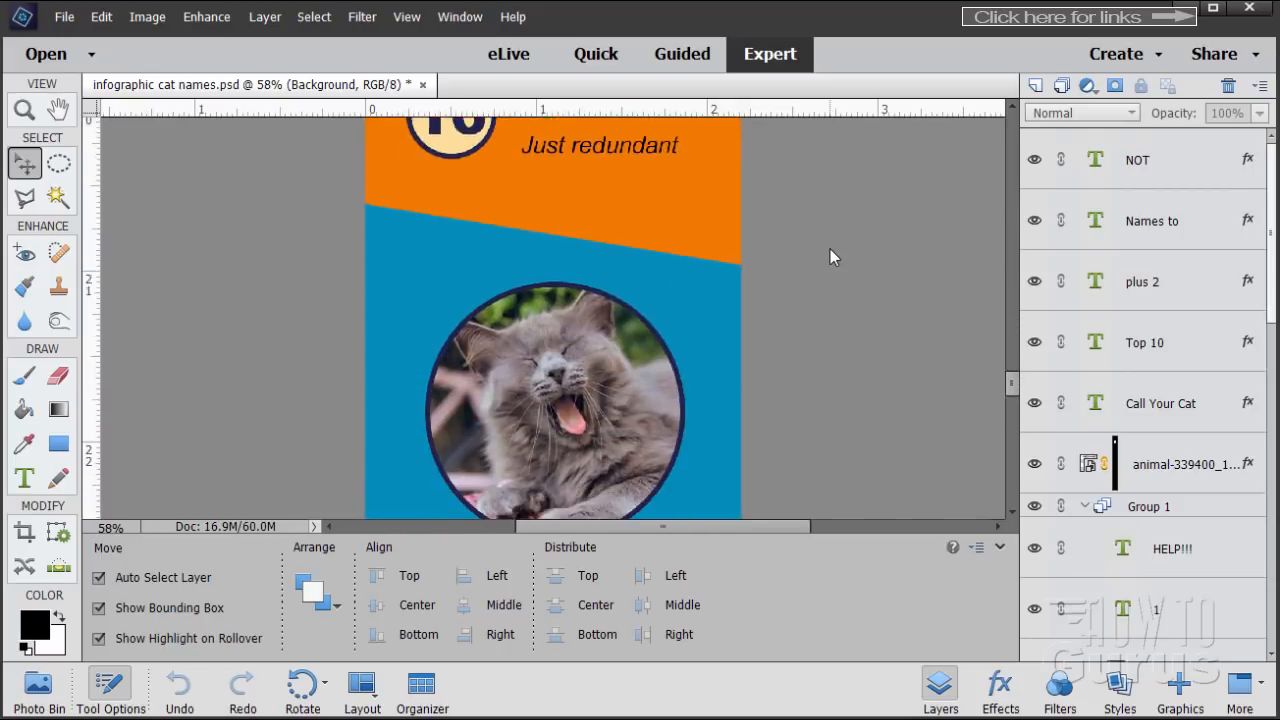
{"action": "scroll", "coordinate": [830, 257], "scroll_direction": "down", "scroll_amount": 10}
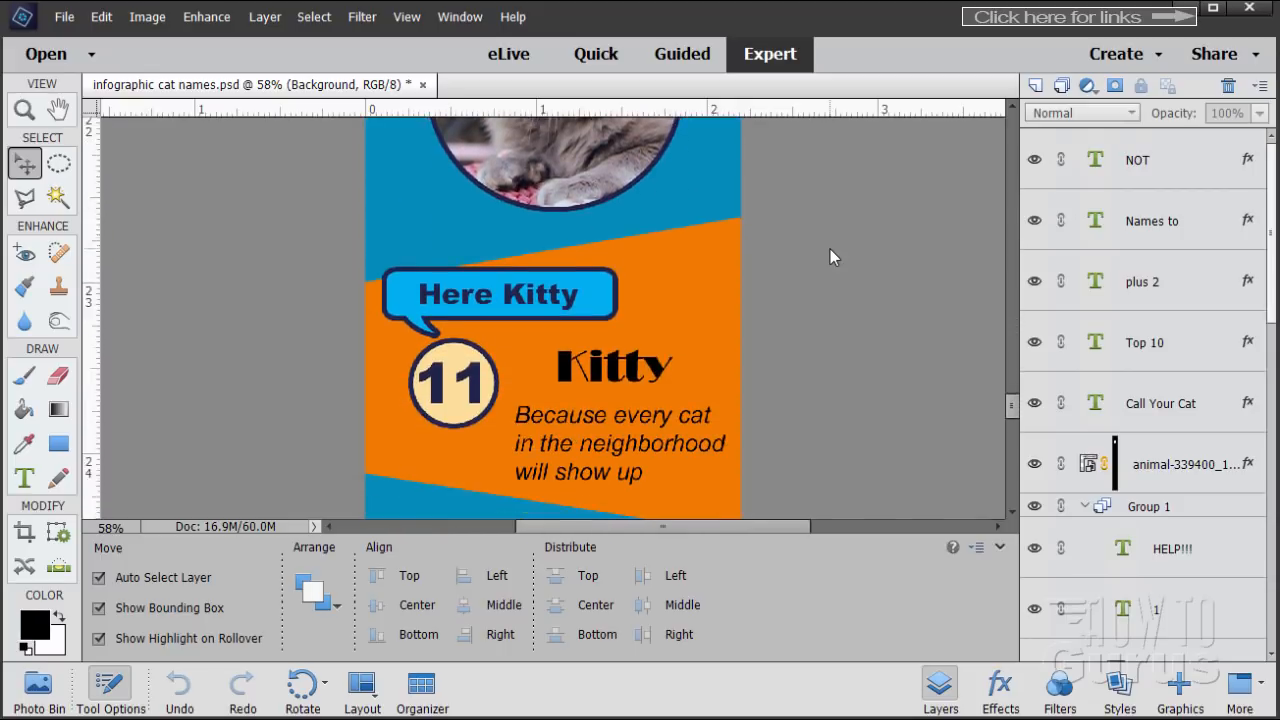
{"action": "scroll", "coordinate": [830, 257], "scroll_direction": "down", "scroll_amount": 10}
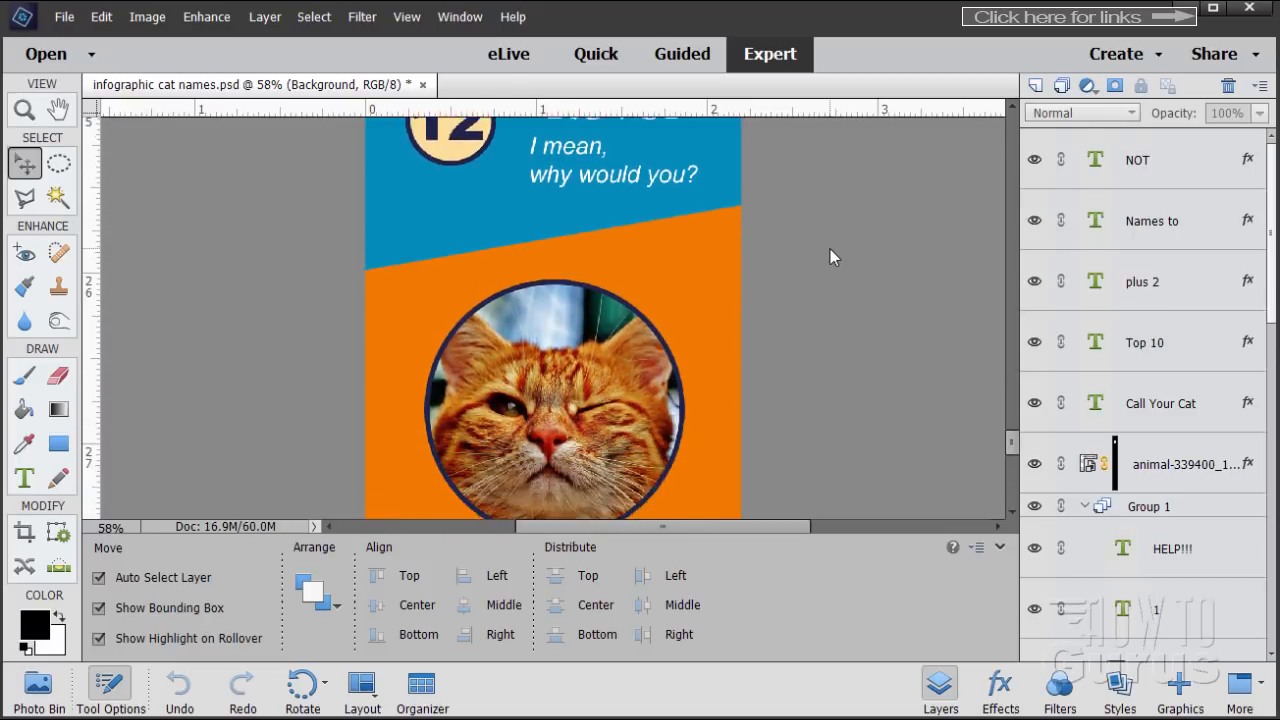
{"action": "scroll", "coordinate": [830, 257], "scroll_direction": "down", "scroll_amount": 5}
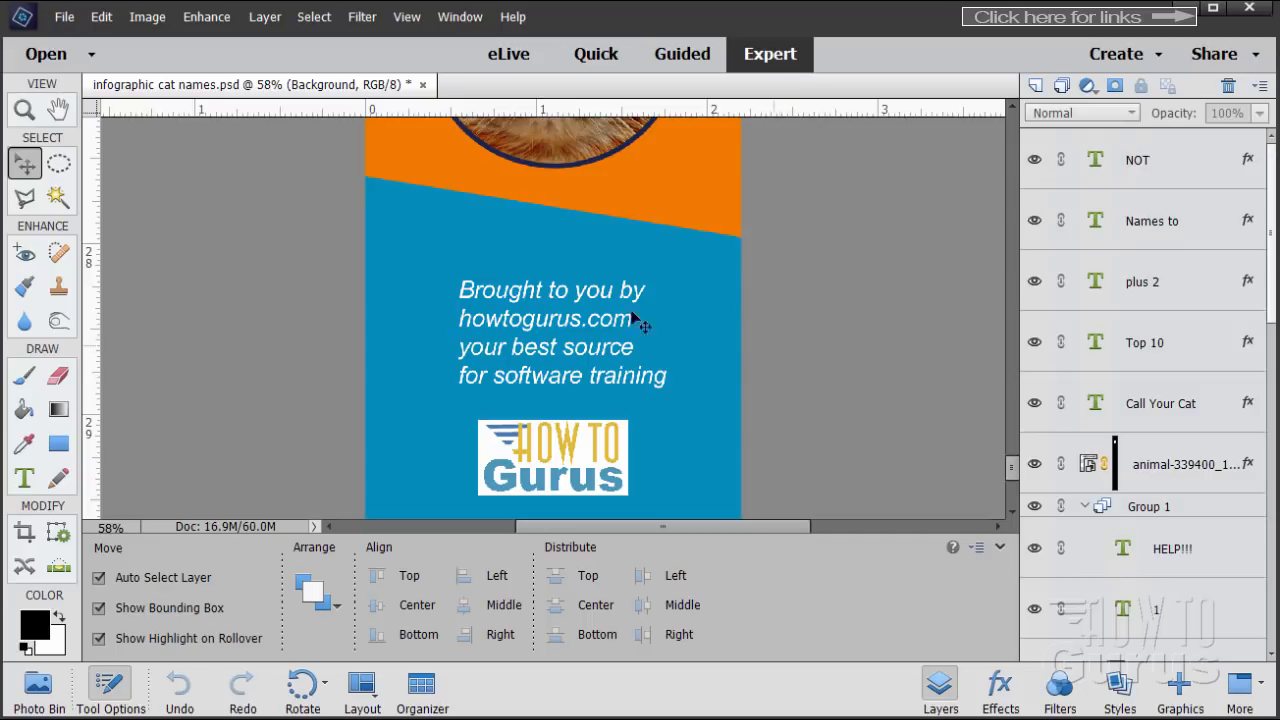
Step: Return to the start of the infographic and examine its title section and the first numbered entry
{"action": "left_click_drag", "start_coordinate": [1014, 463], "coordinate": [993, 145]}
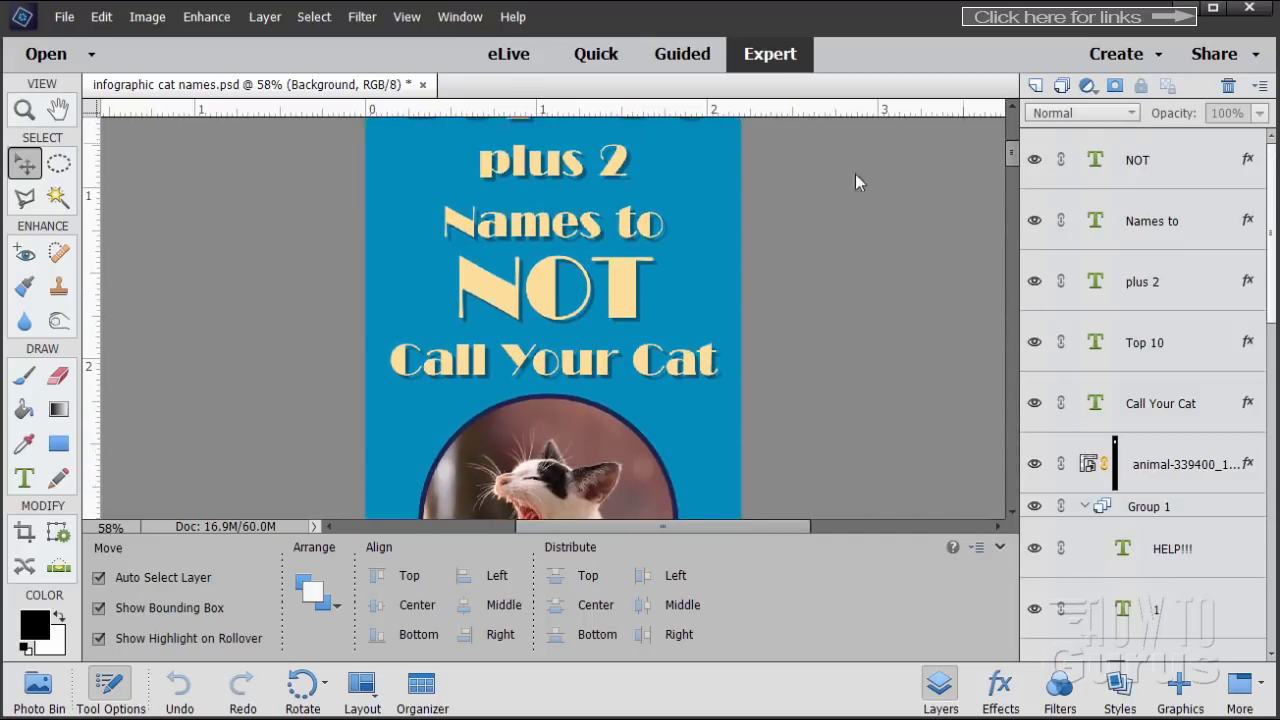
{"action": "scroll", "coordinate": [785, 214], "scroll_direction": "up", "scroll_amount": 2}
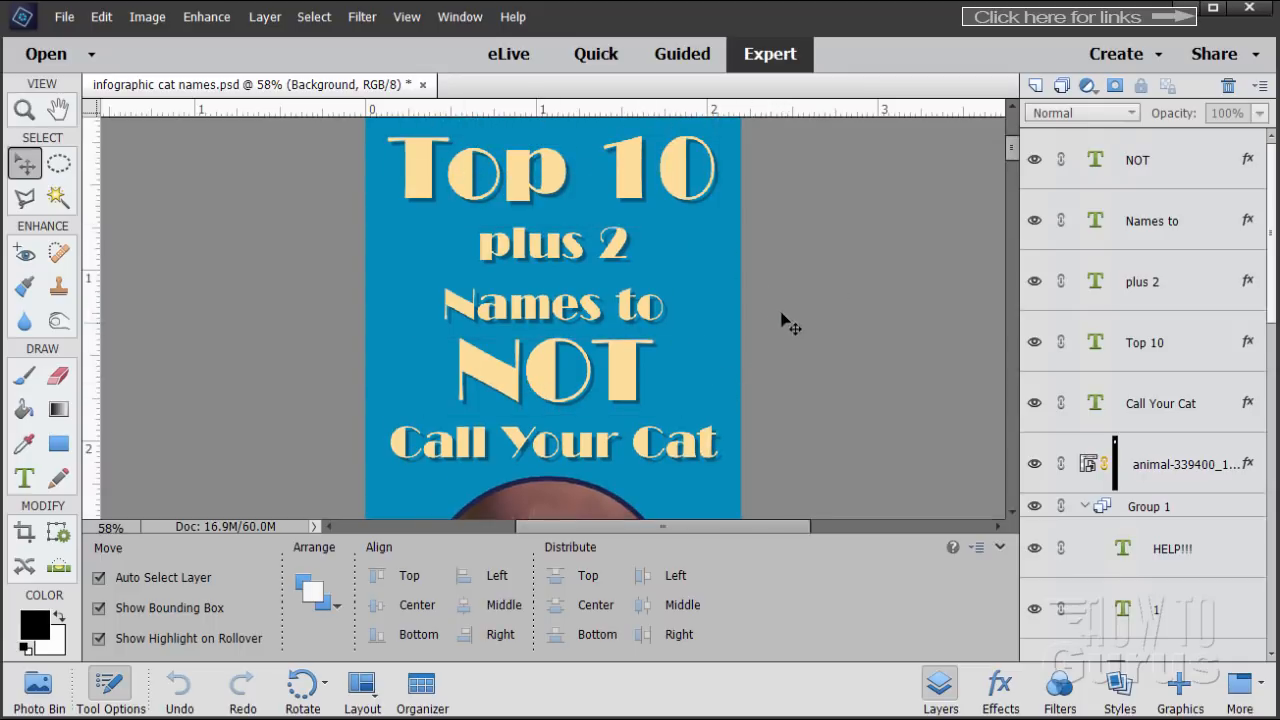
{"action": "scroll", "coordinate": [782, 316], "scroll_direction": "down", "scroll_amount": 2}
{"action": "scroll", "coordinate": [785, 316], "scroll_direction": "down", "scroll_amount": 10}
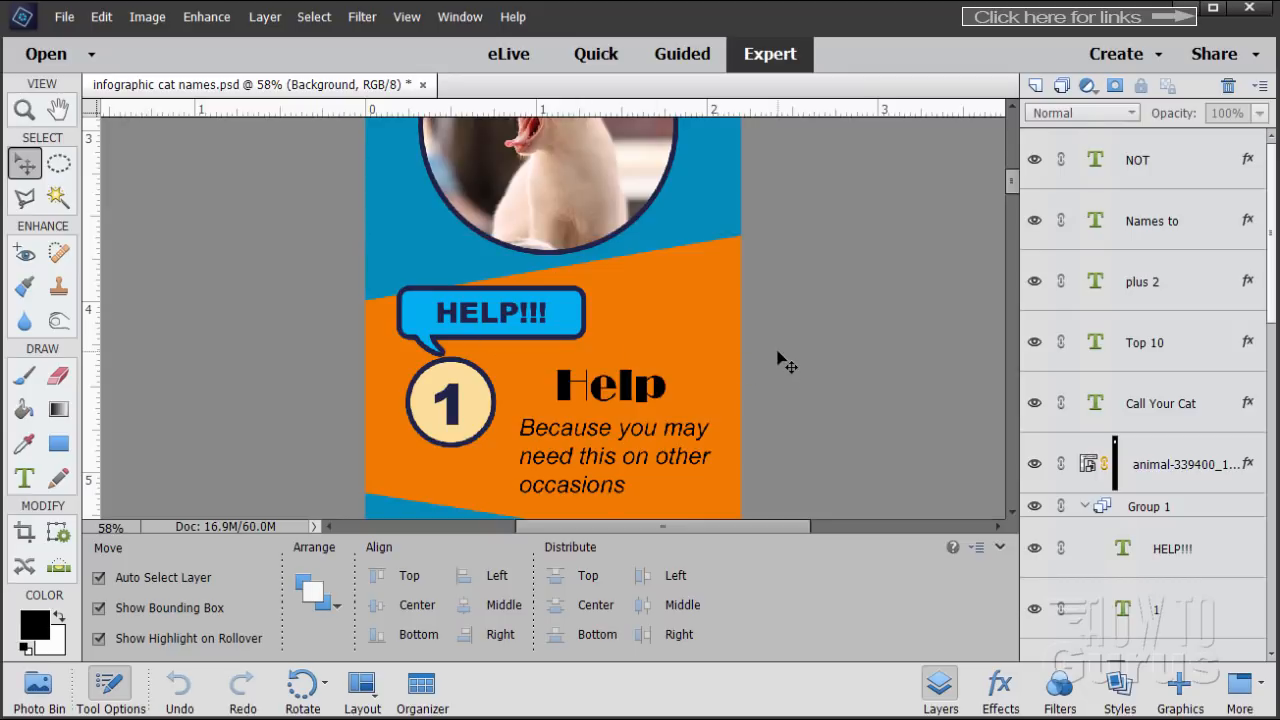
{"action": "scroll", "coordinate": [806, 338], "scroll_direction": "up", "scroll_amount": 10}
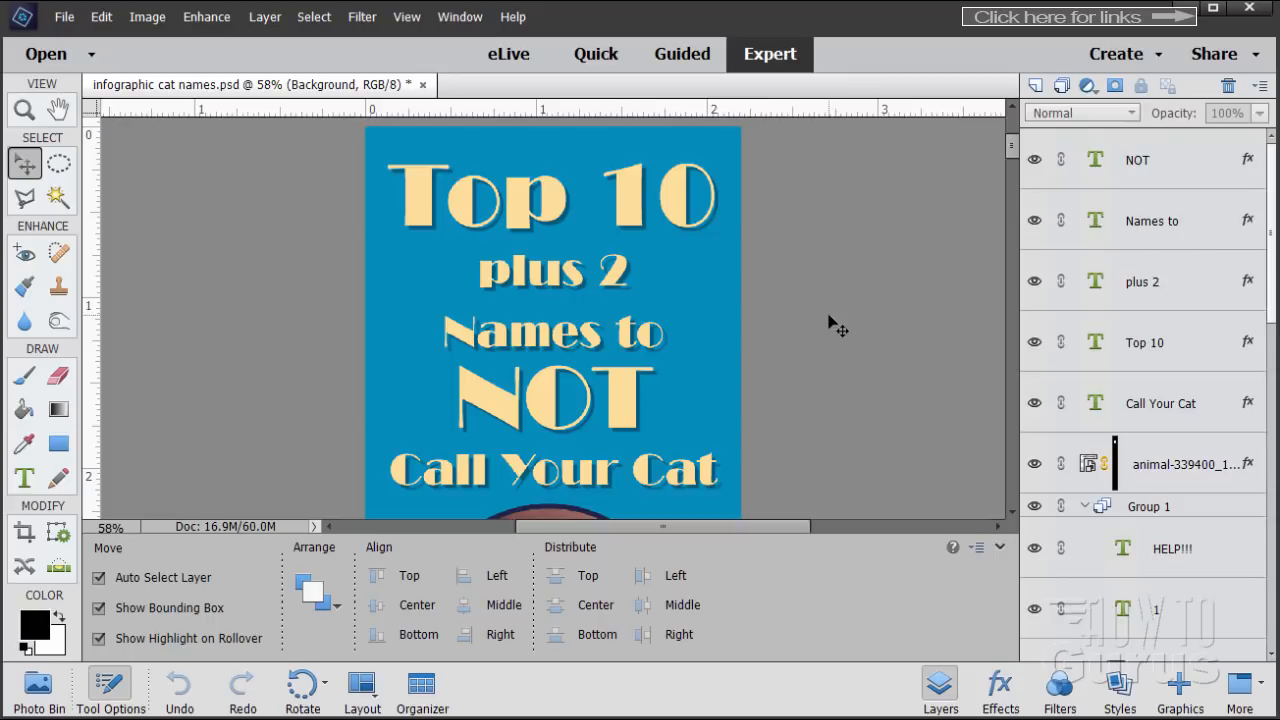
Step: Switch to the web browser and search Pixabay for "funny cats", limiting the image type to Photos
{"action": "left_click", "coordinate": [275, 717]}
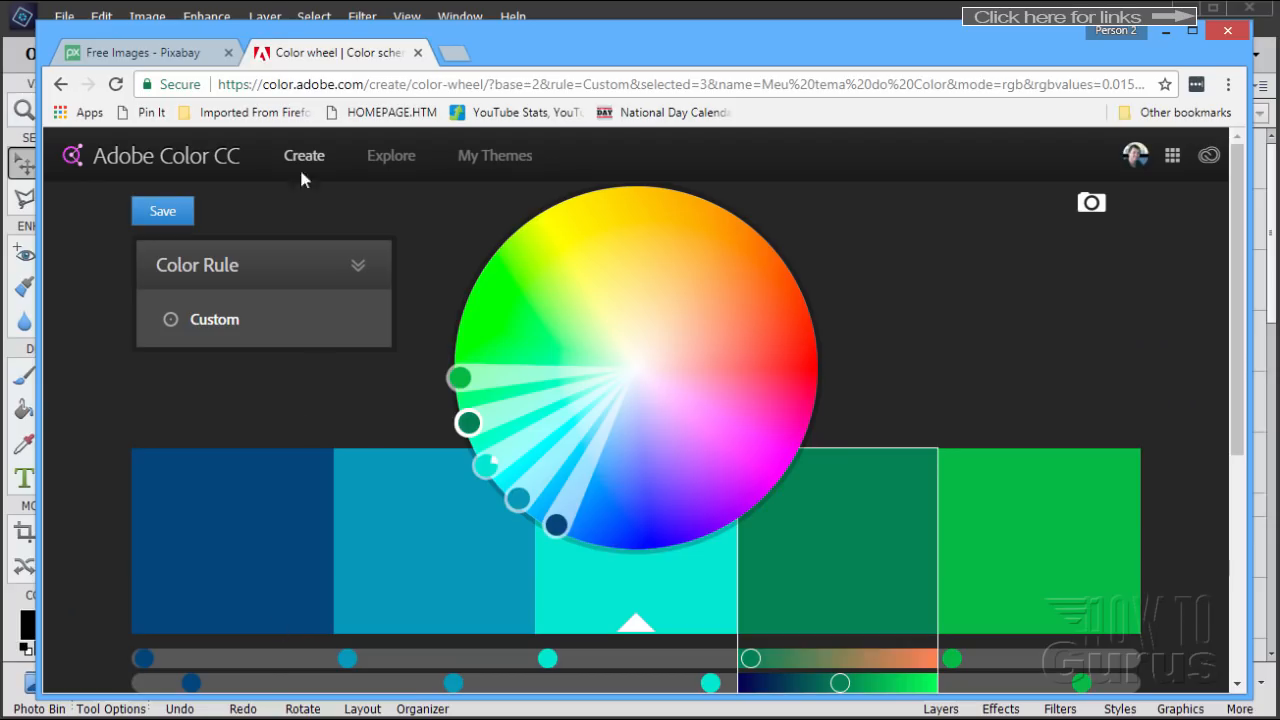
{"action": "left_click", "coordinate": [163, 49]}
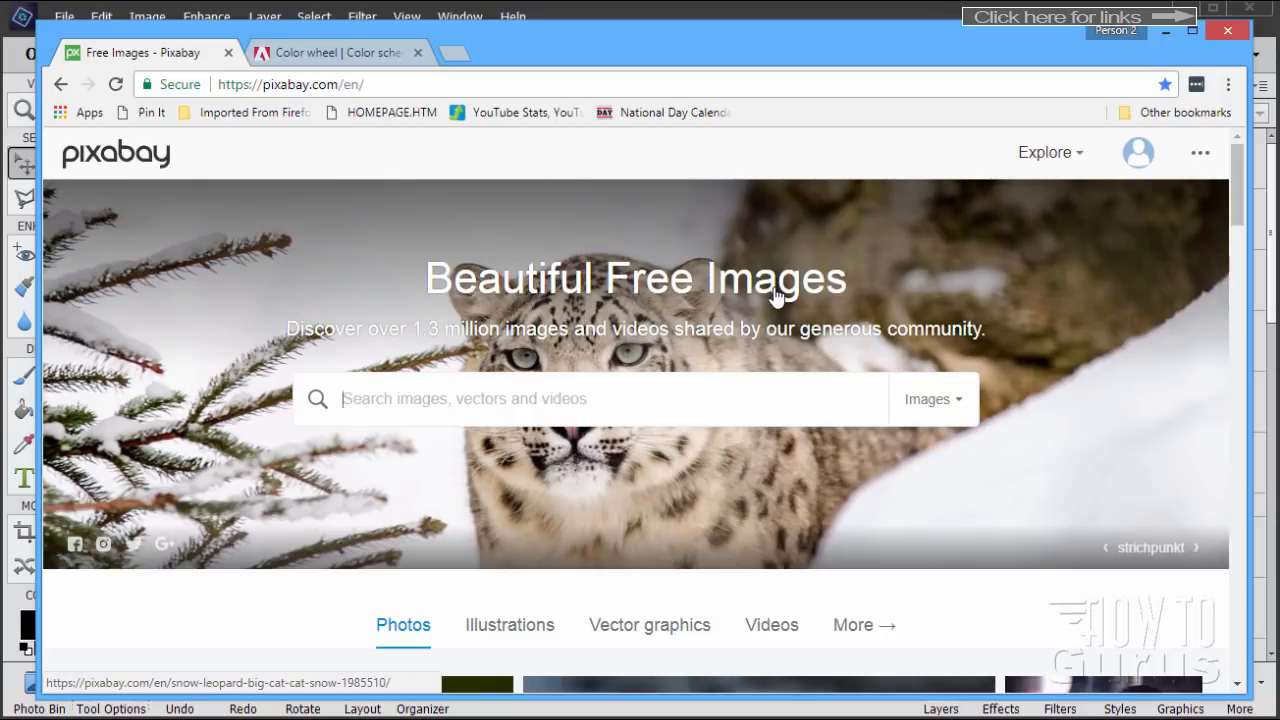
{"action": "left_click", "coordinate": [931, 398]}
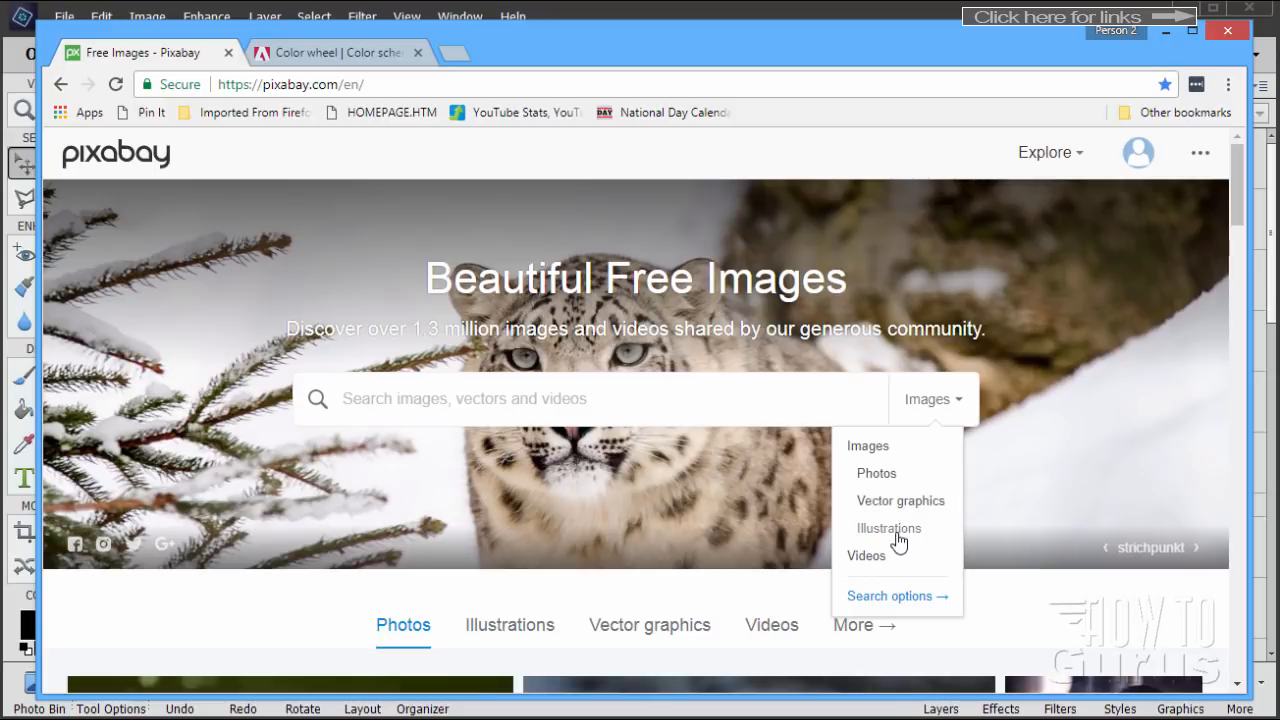
{"action": "left_click", "coordinate": [872, 474]}
{"action": "left_click", "coordinate": [484, 400]}
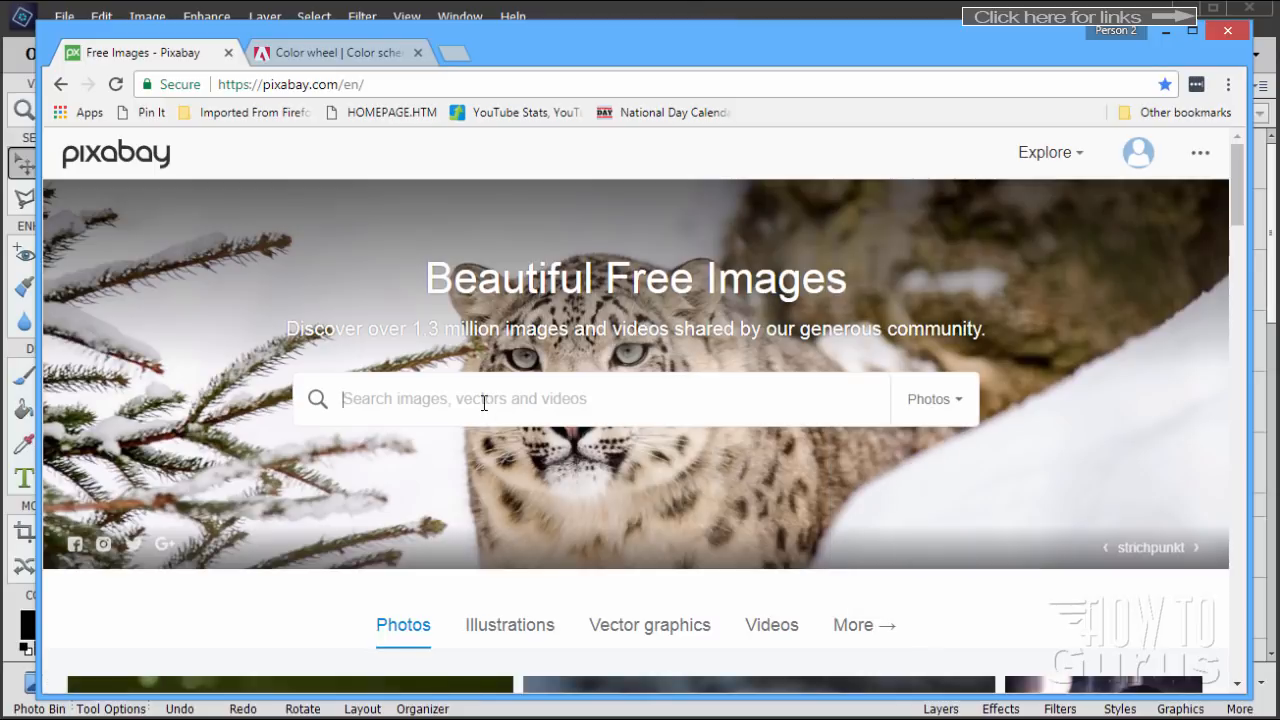
{"action": "type", "text": "fun"}
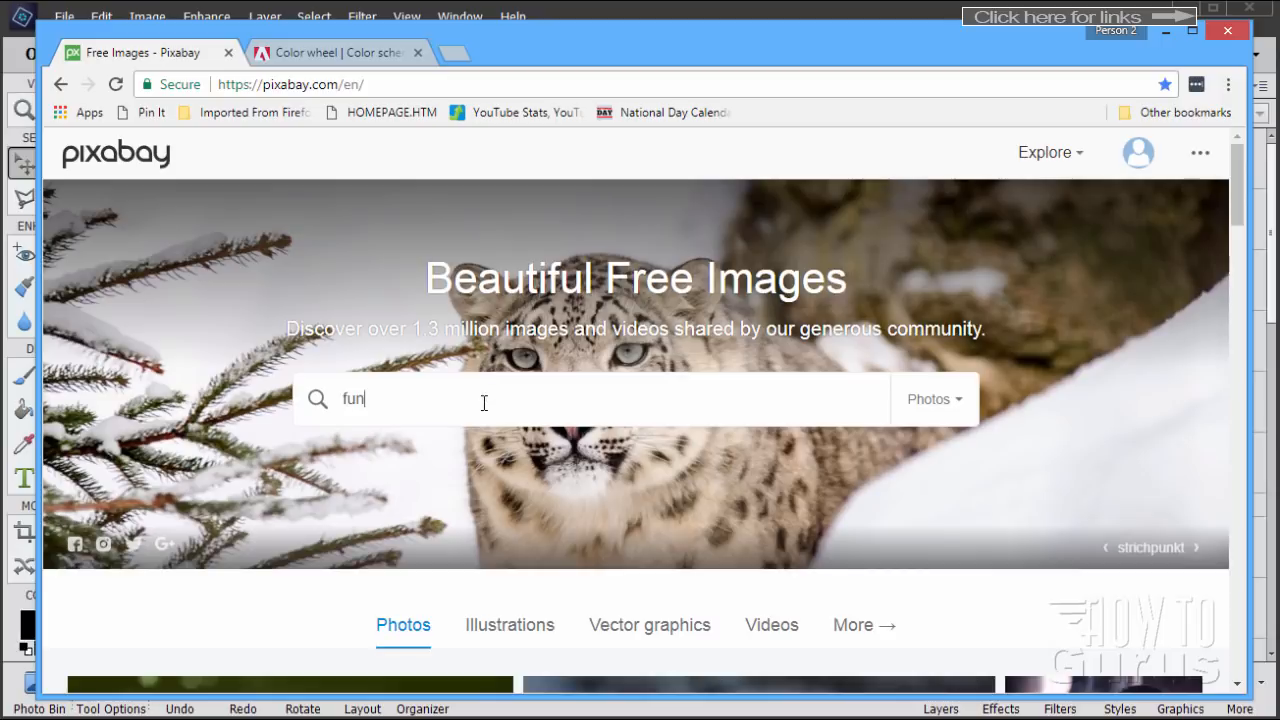
{"action": "type", "text": "ny cats"}
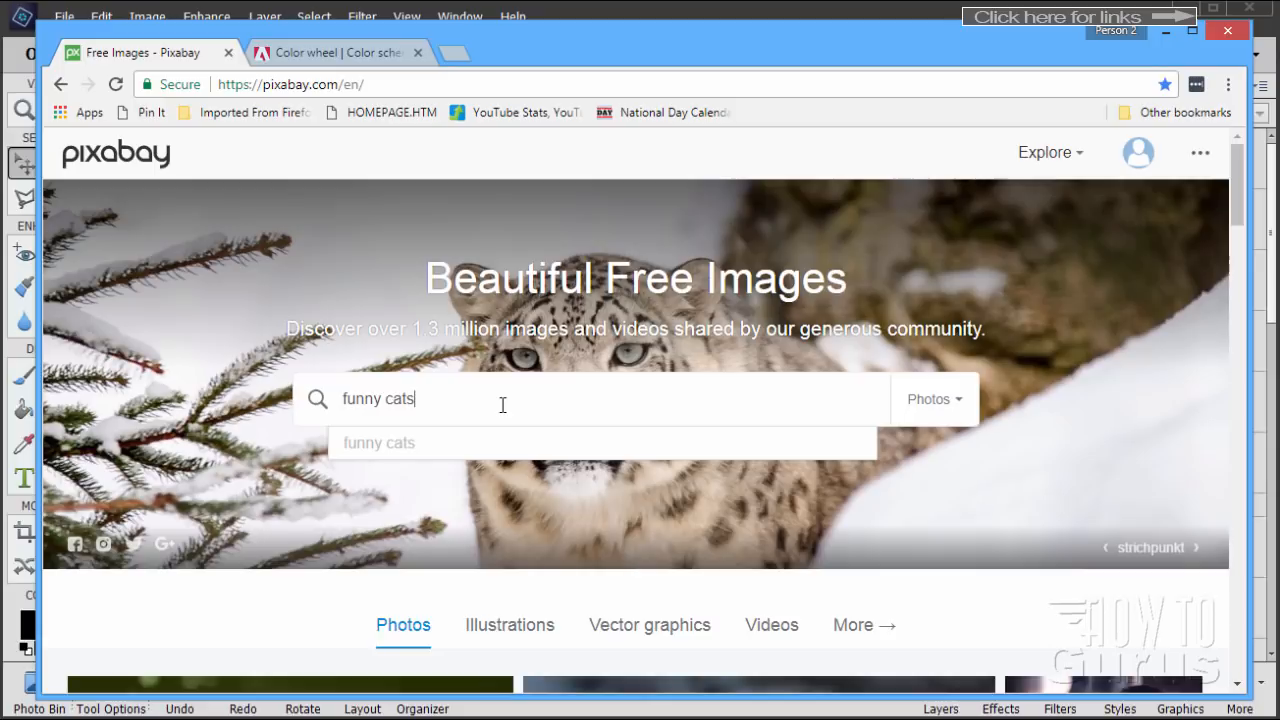
{"action": "key", "text": "Return"}
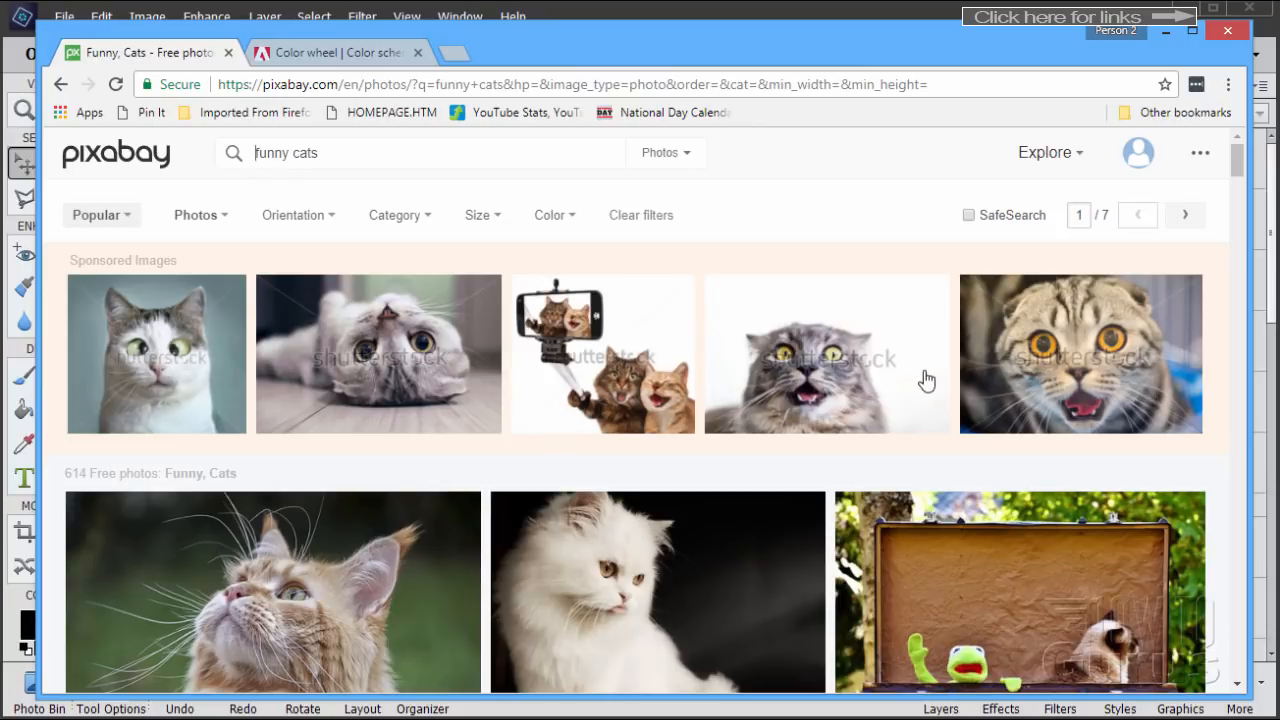
Step: Look through the free funny cat photos for pictures suitable for the infographic
{"action": "scroll", "coordinate": [750, 270], "scroll_direction": "down", "scroll_amount": 3}
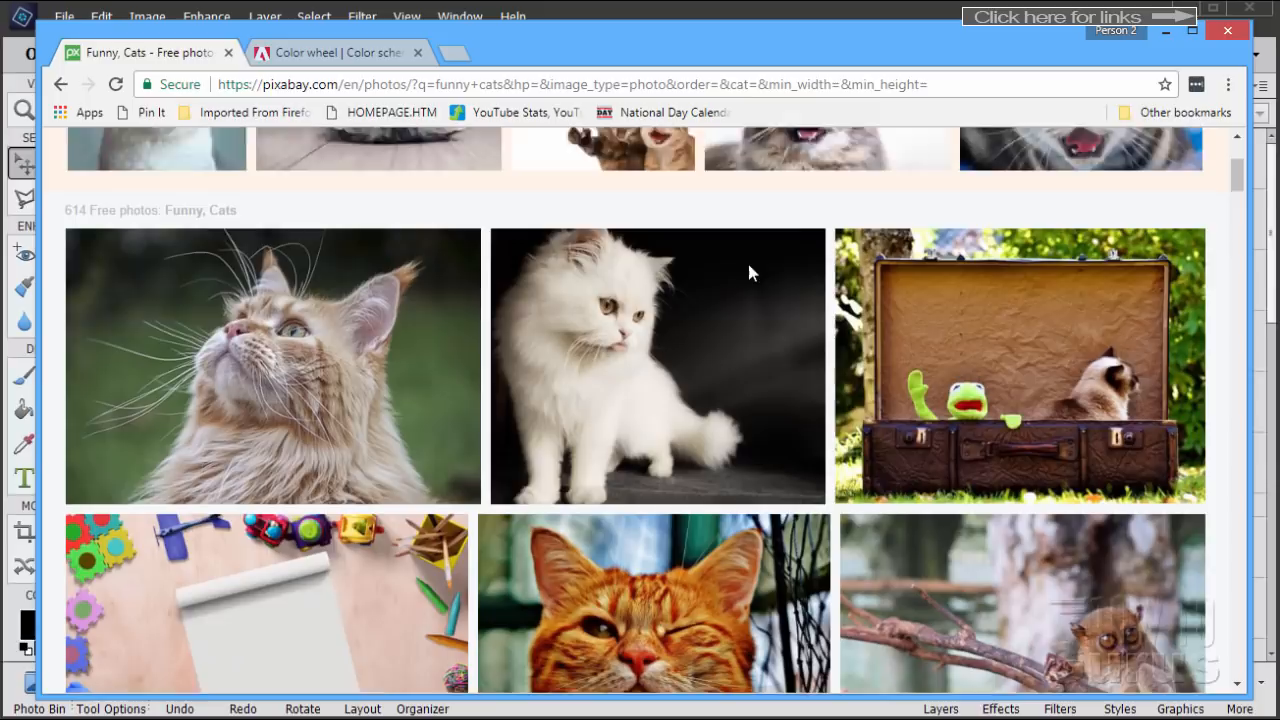
{"action": "scroll", "coordinate": [750, 272], "scroll_direction": "down", "scroll_amount": 1}
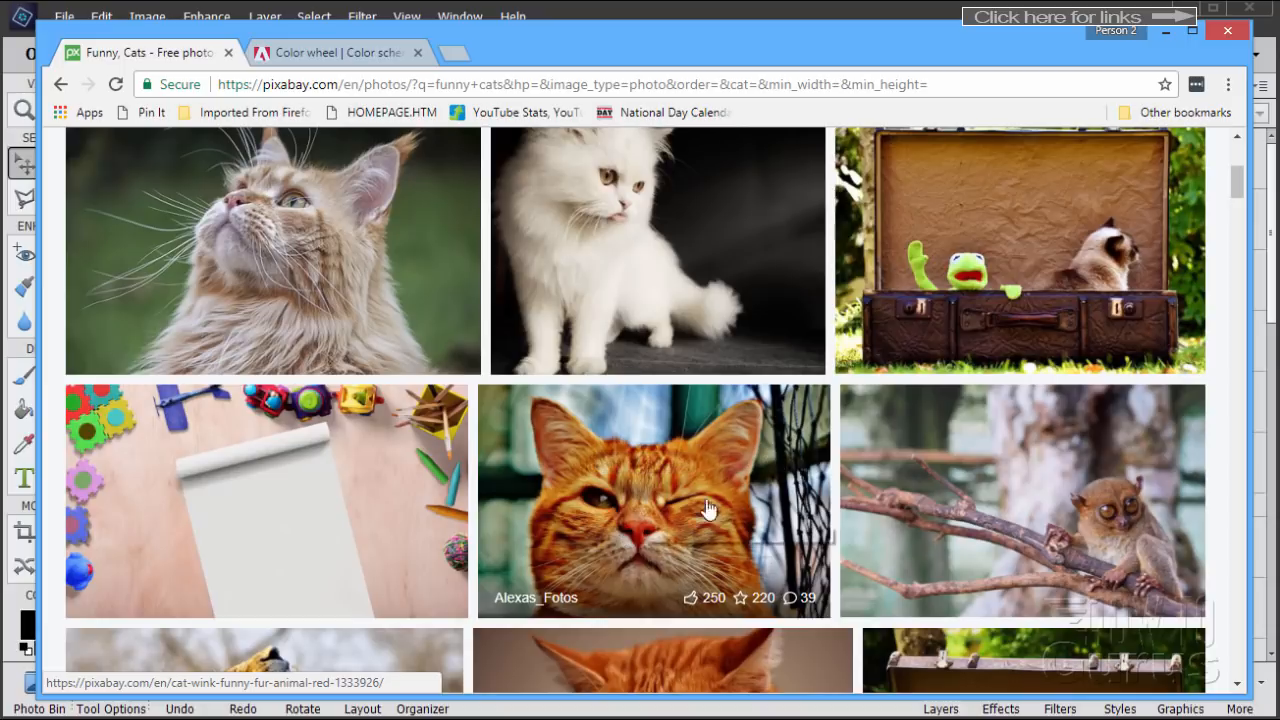
{"action": "scroll", "coordinate": [742, 440], "scroll_direction": "down", "scroll_amount": 3}
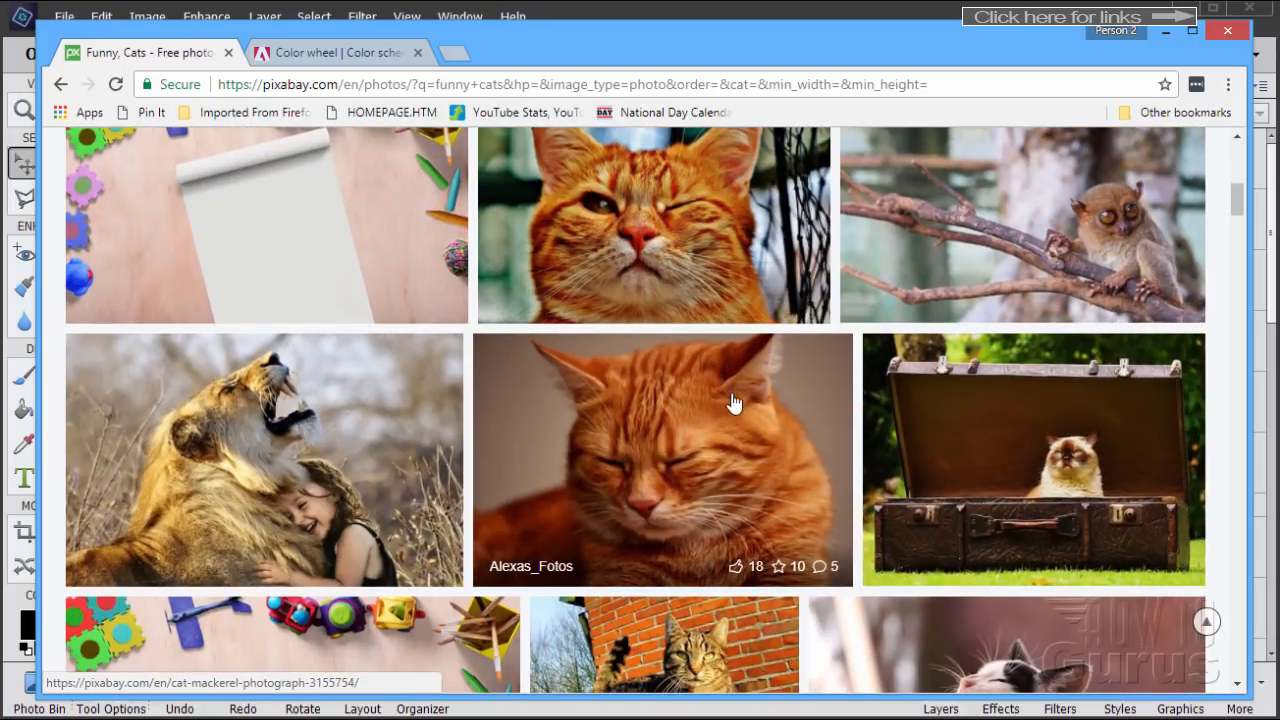
{"action": "scroll", "coordinate": [732, 398], "scroll_direction": "down", "scroll_amount": 2}
{"action": "scroll", "coordinate": [732, 394], "scroll_direction": "down", "scroll_amount": 2}
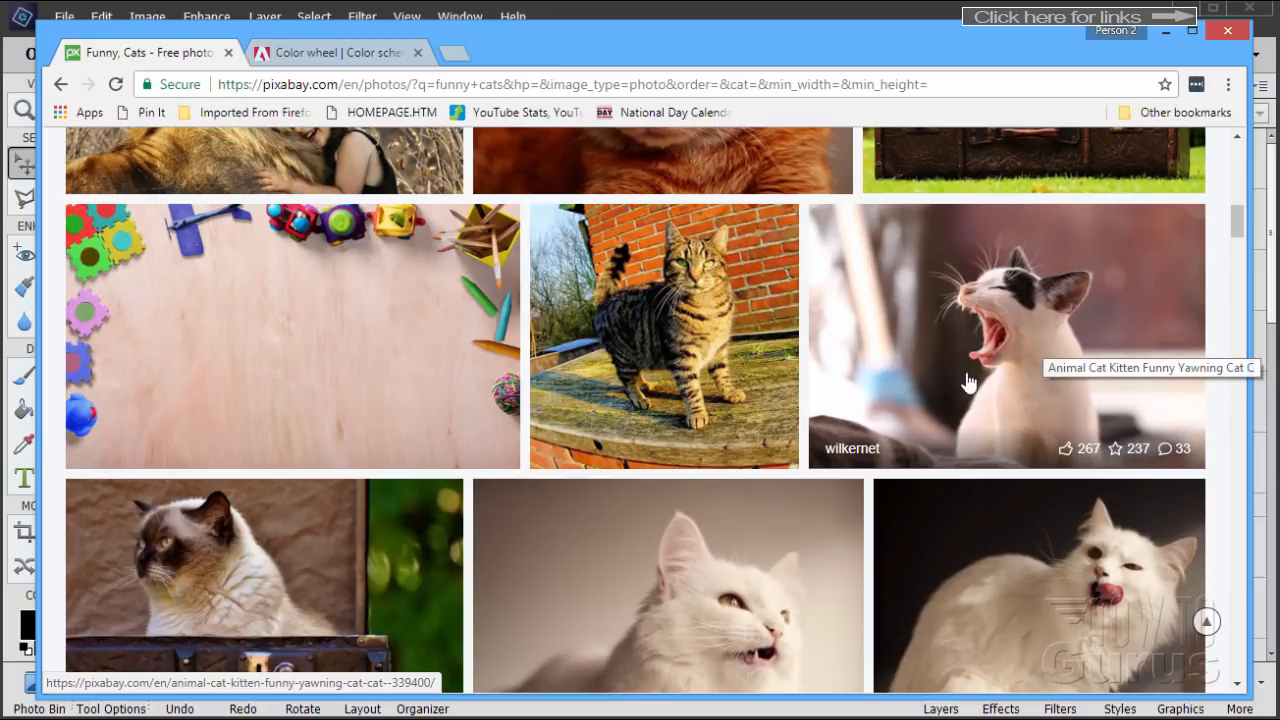
{"action": "scroll", "coordinate": [771, 285], "scroll_direction": "up", "scroll_amount": 2}
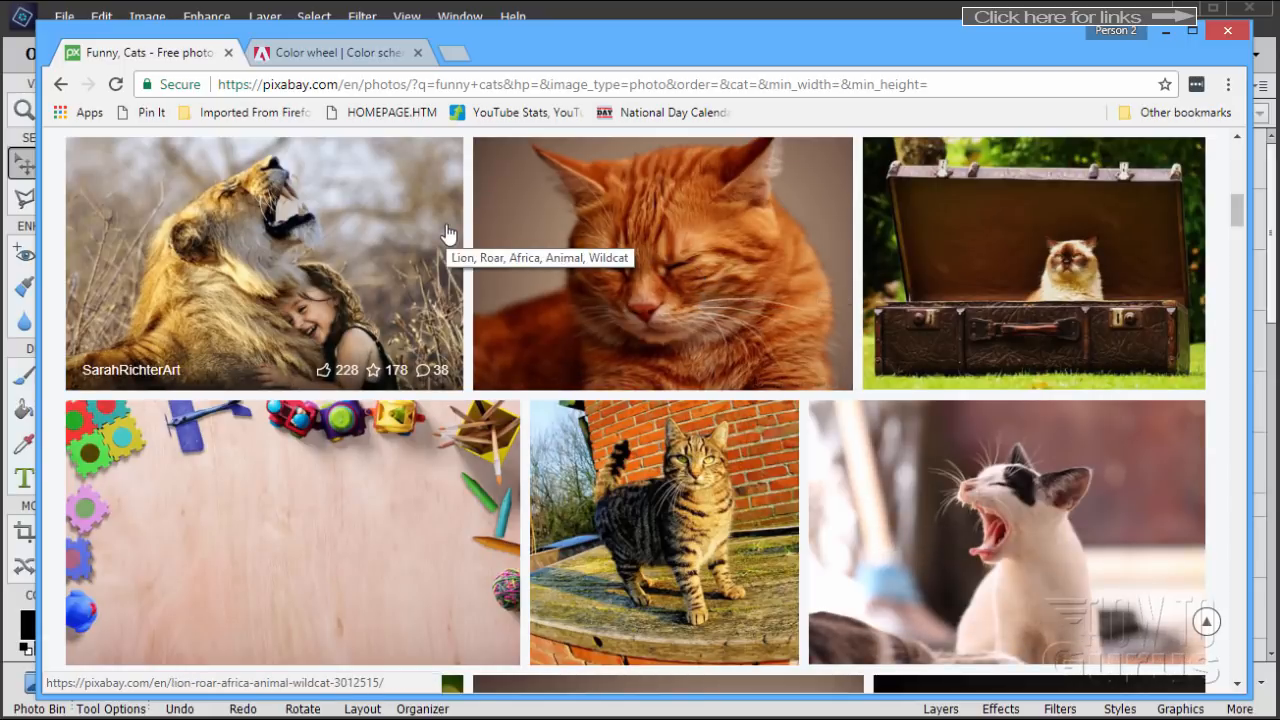
Step: Browse the Most Popular color themes in Adobe Color CC's Explore section for a color scheme
{"action": "left_click", "coordinate": [345, 56]}
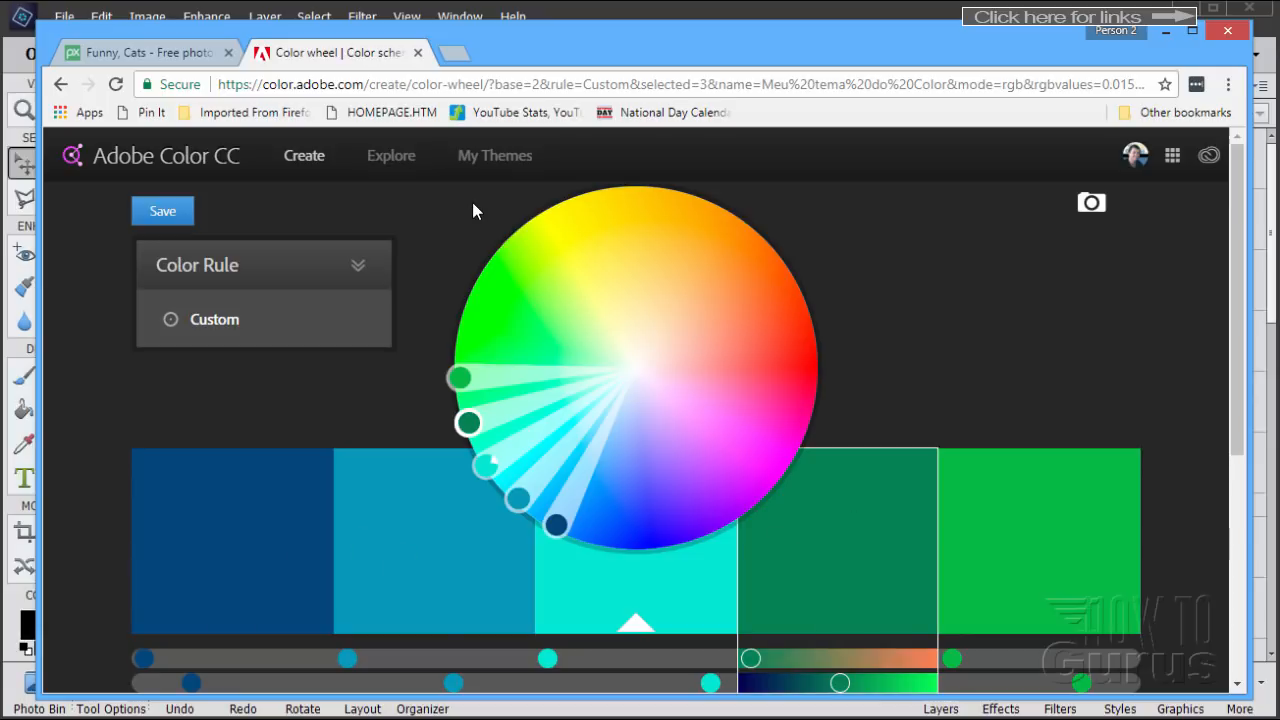
{"action": "left_click", "coordinate": [382, 160]}
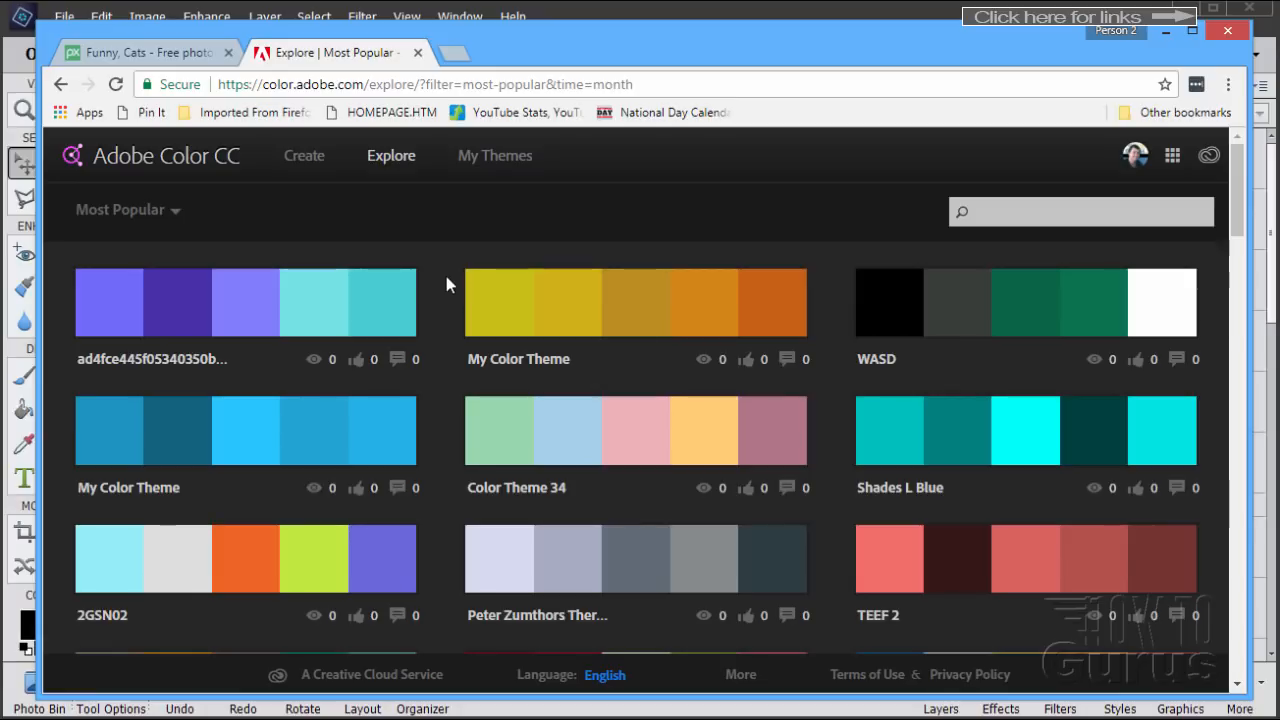
{"action": "mouse_move", "coordinate": [521, 315]}
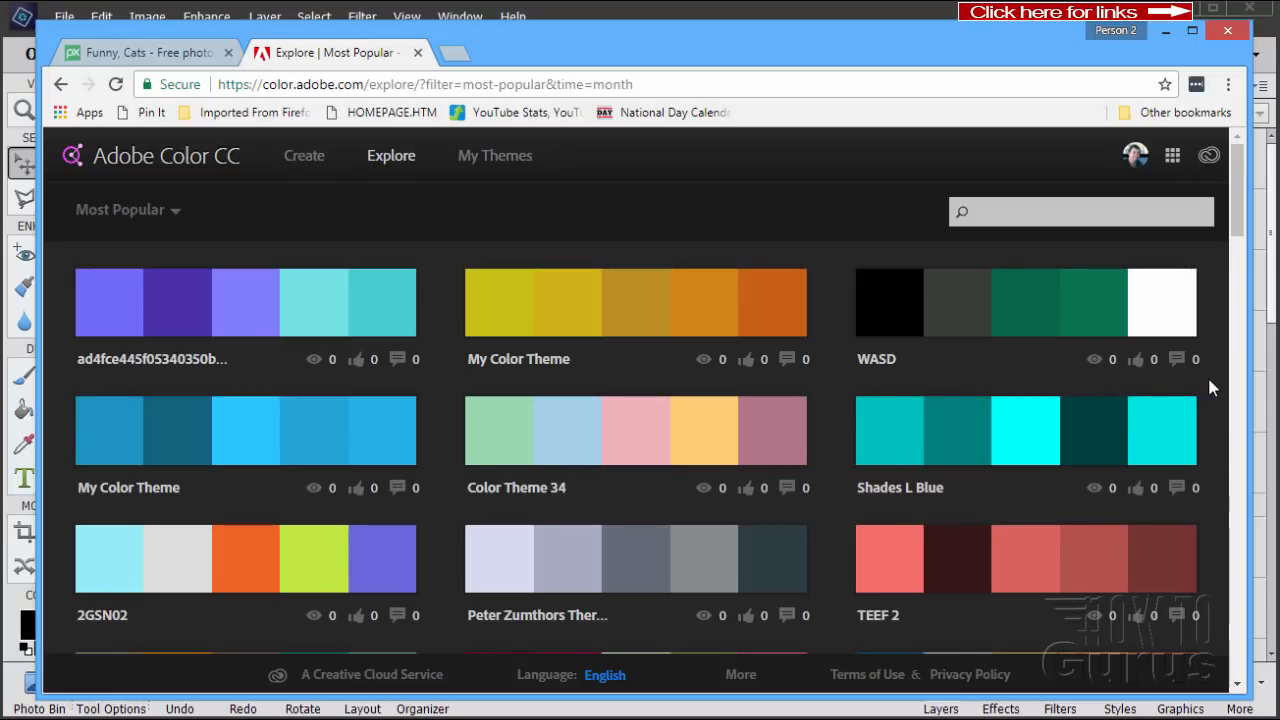
{"action": "scroll", "coordinate": [857, 310], "scroll_direction": "down", "scroll_amount": 2}
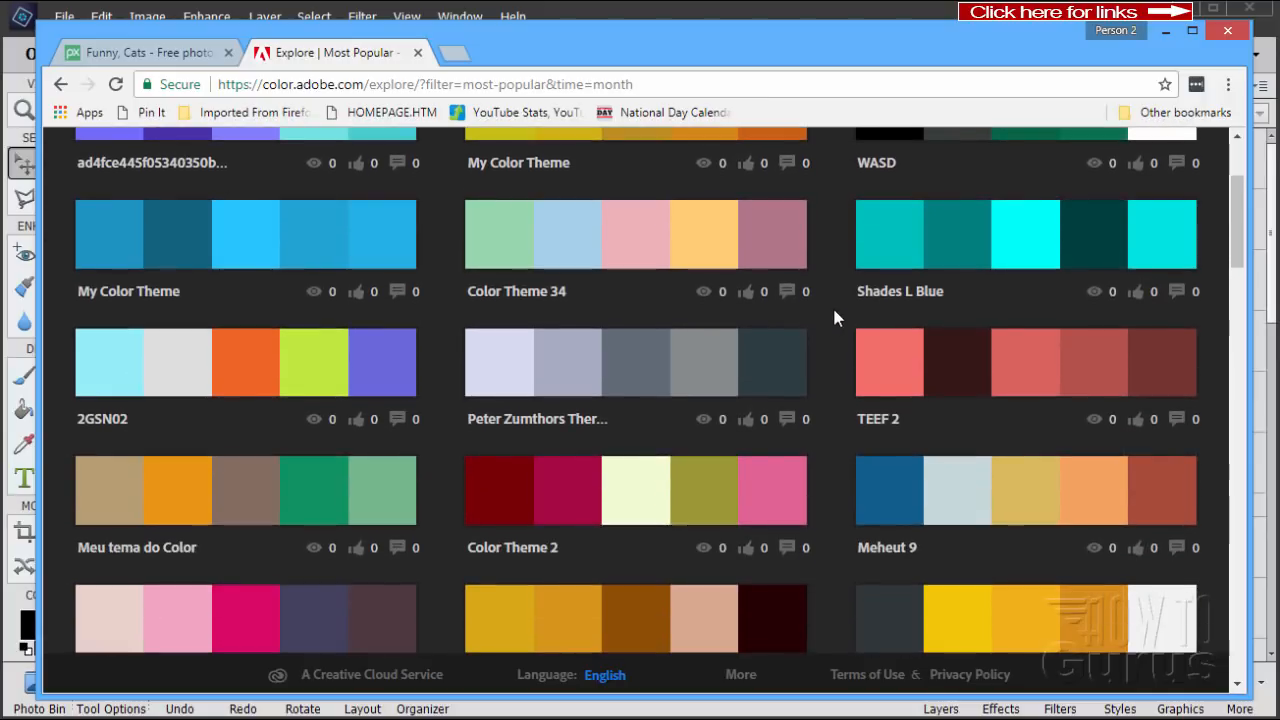
{"action": "scroll", "coordinate": [835, 312], "scroll_direction": "down", "scroll_amount": 2}
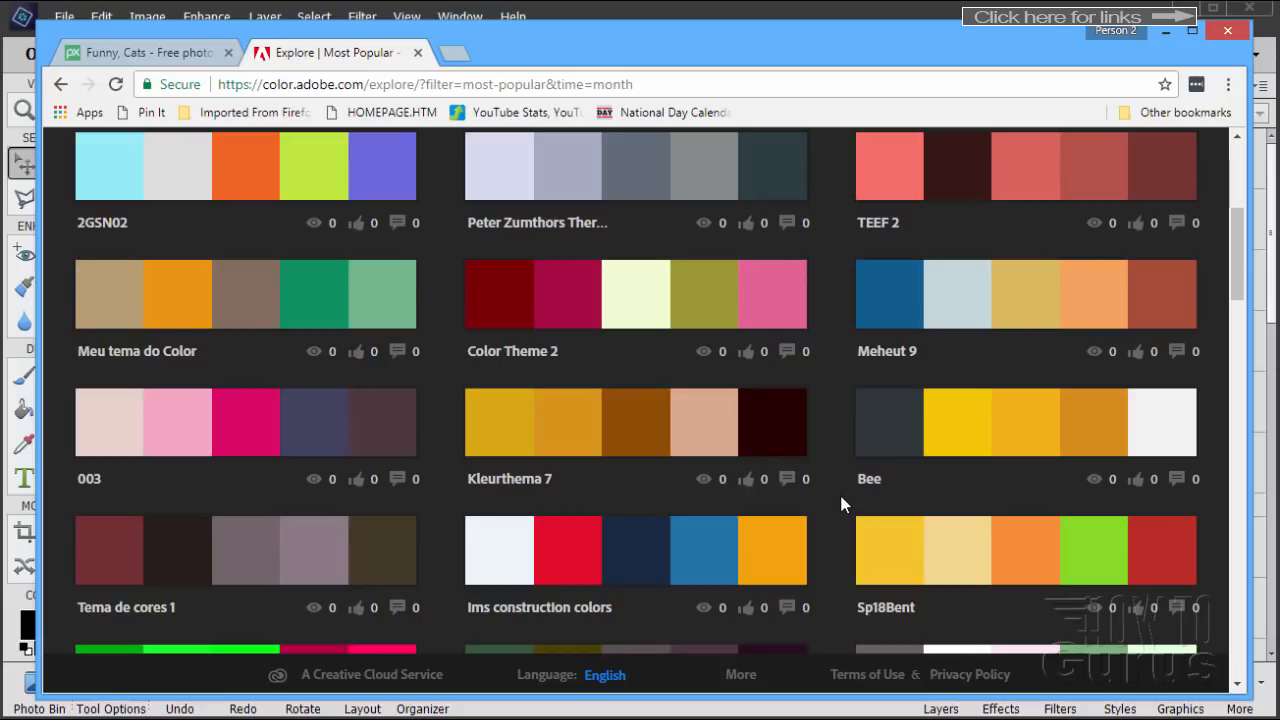
{"action": "scroll", "coordinate": [846, 497], "scroll_direction": "down", "scroll_amount": 3}
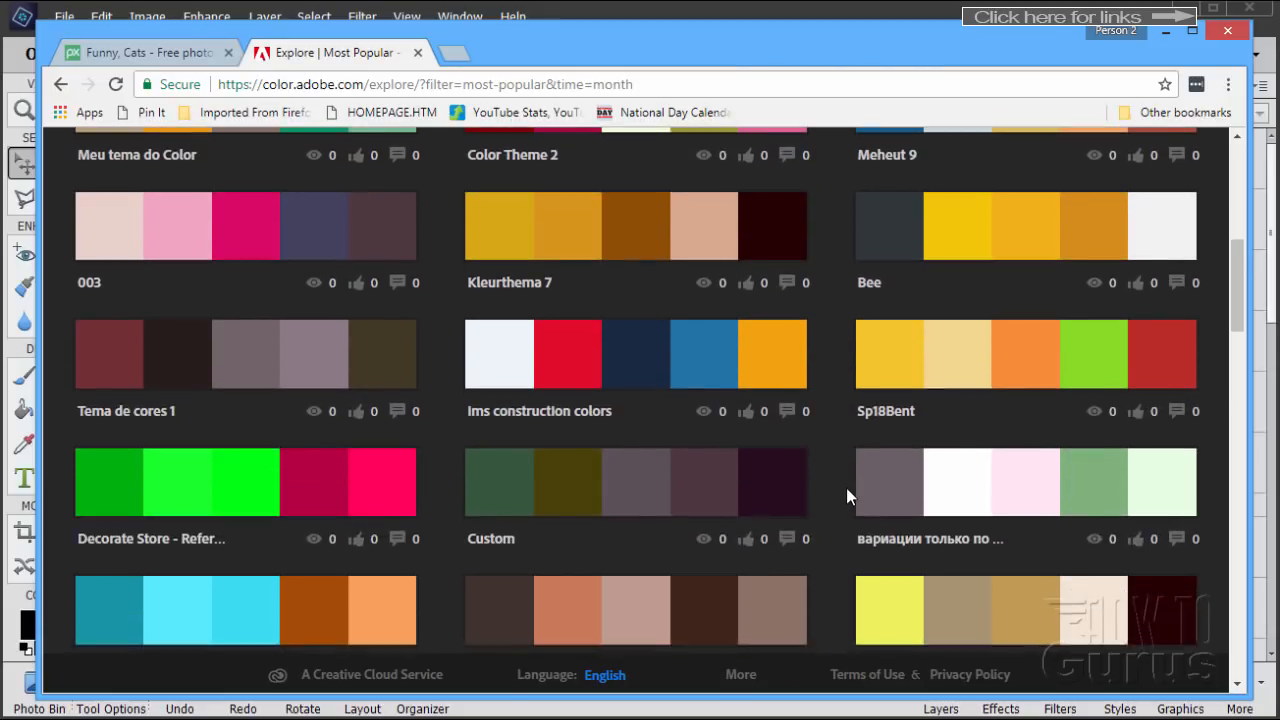
{"action": "scroll", "coordinate": [846, 497], "scroll_direction": "down", "scroll_amount": 2}
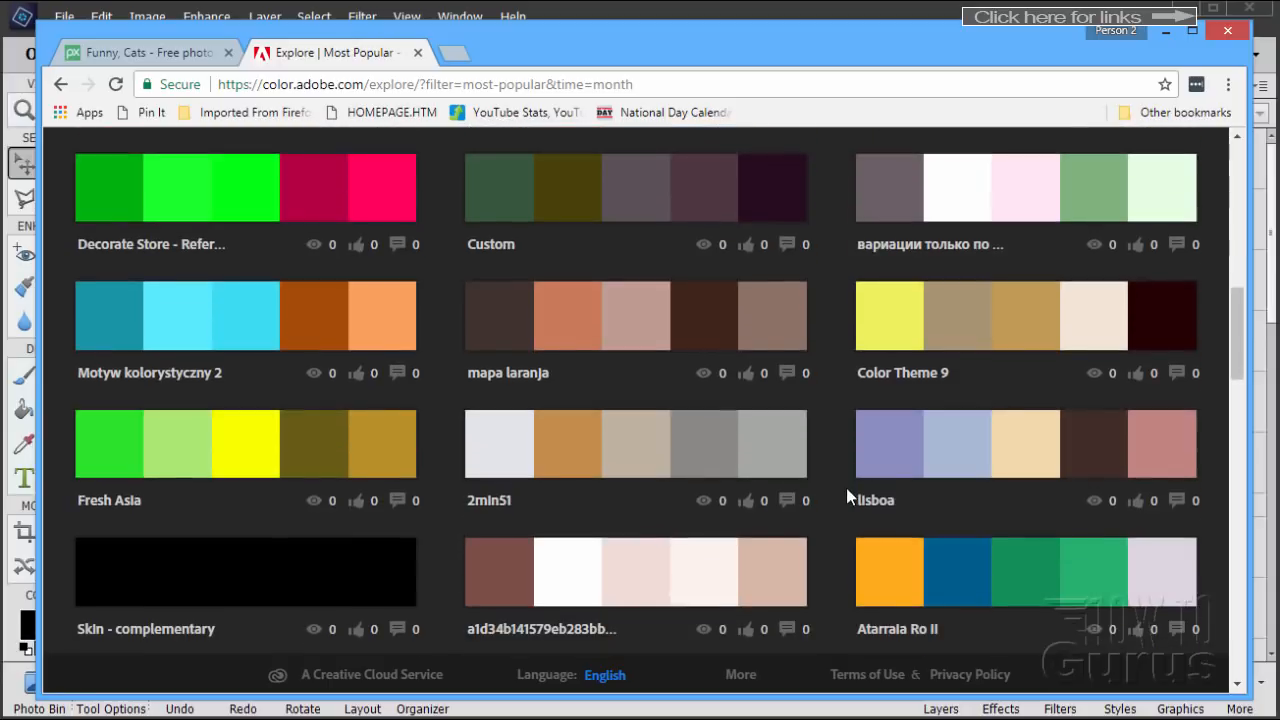
Step: Look further through the Most Popular color themes and check the options offered for the lms construction colors theme
{"action": "scroll", "coordinate": [846, 488], "scroll_direction": "down", "scroll_amount": 1}
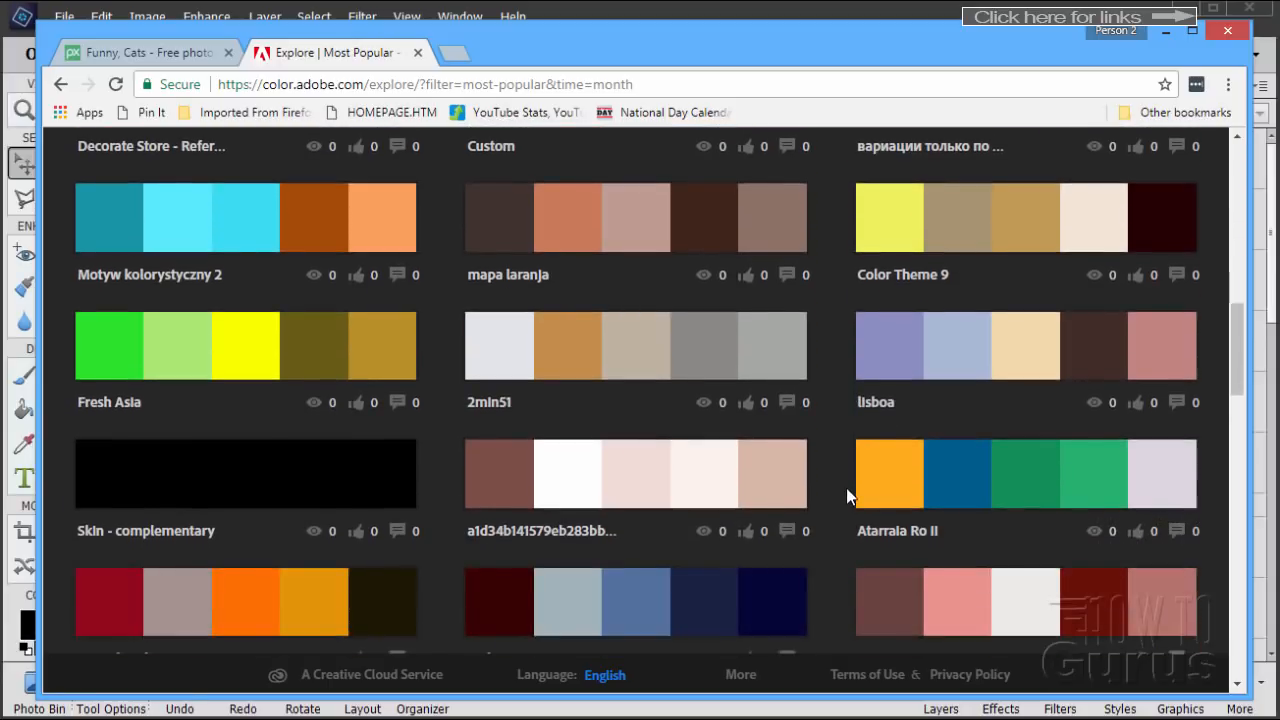
{"action": "scroll", "coordinate": [846, 488], "scroll_direction": "down", "scroll_amount": 2}
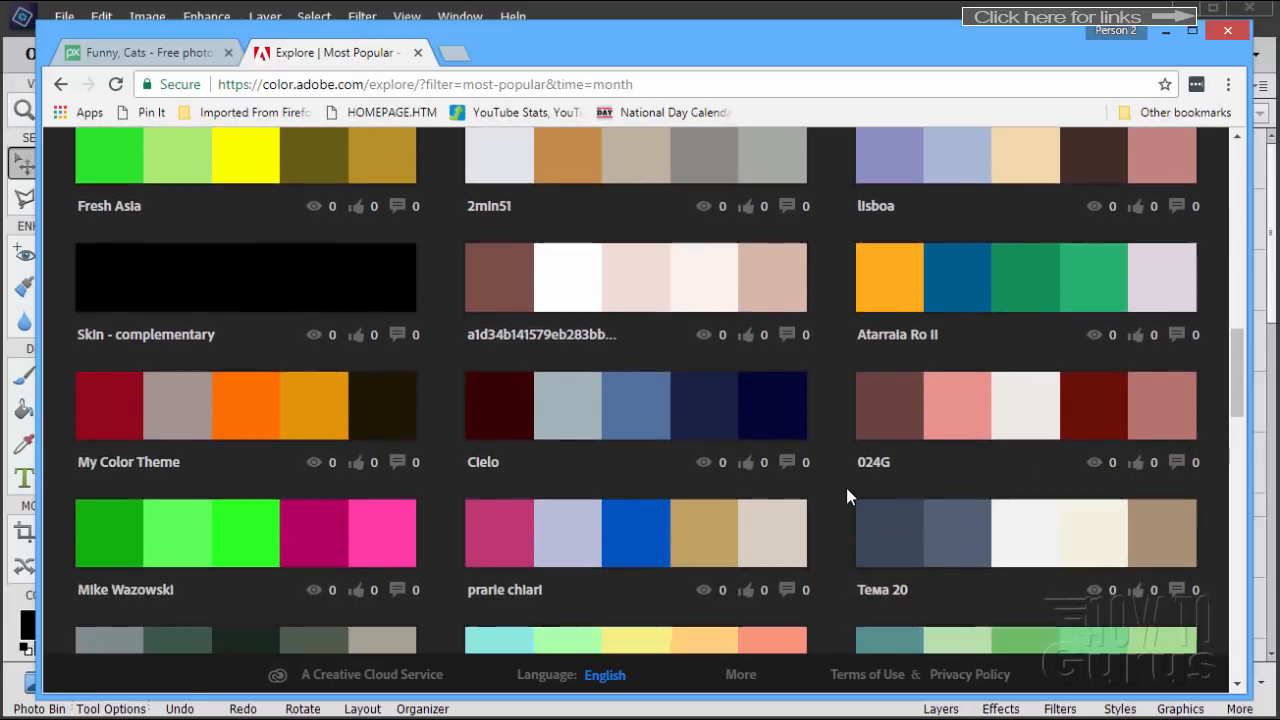
{"action": "scroll", "coordinate": [847, 490], "scroll_direction": "down", "scroll_amount": 1}
{"action": "scroll", "coordinate": [847, 490], "scroll_direction": "down", "scroll_amount": 1}
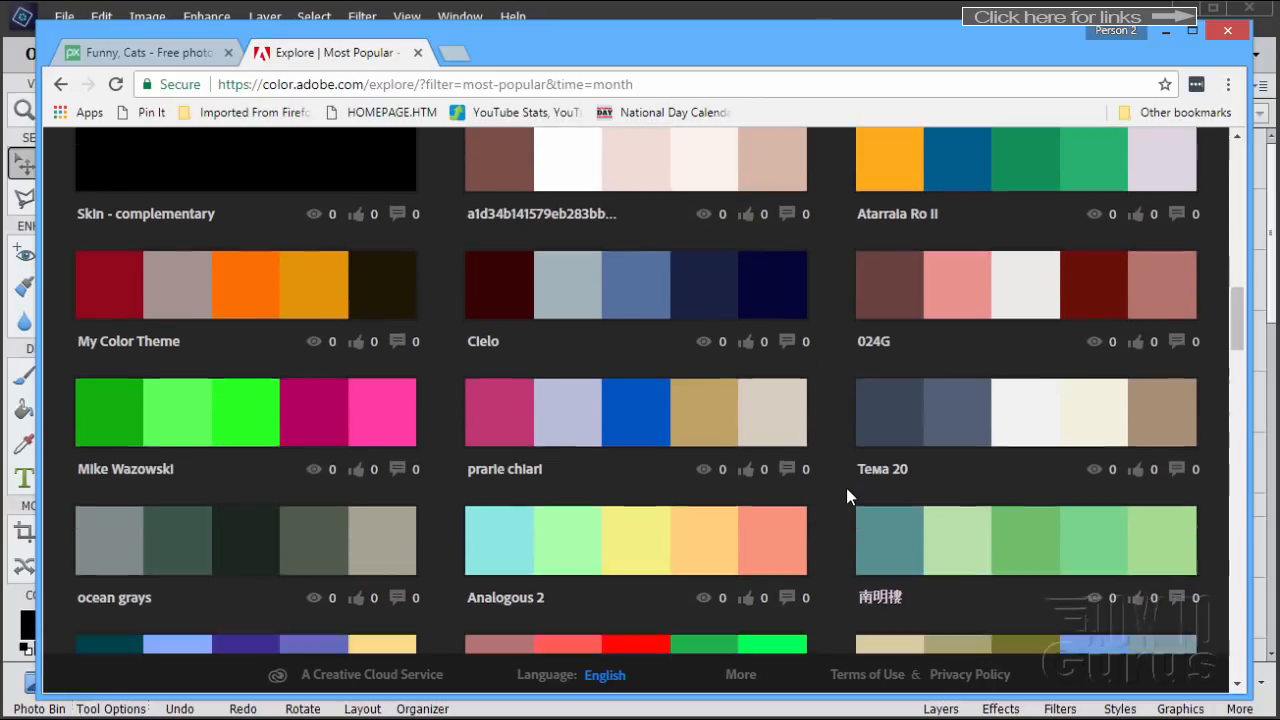
{"action": "scroll", "coordinate": [846, 488], "scroll_direction": "down", "scroll_amount": 1}
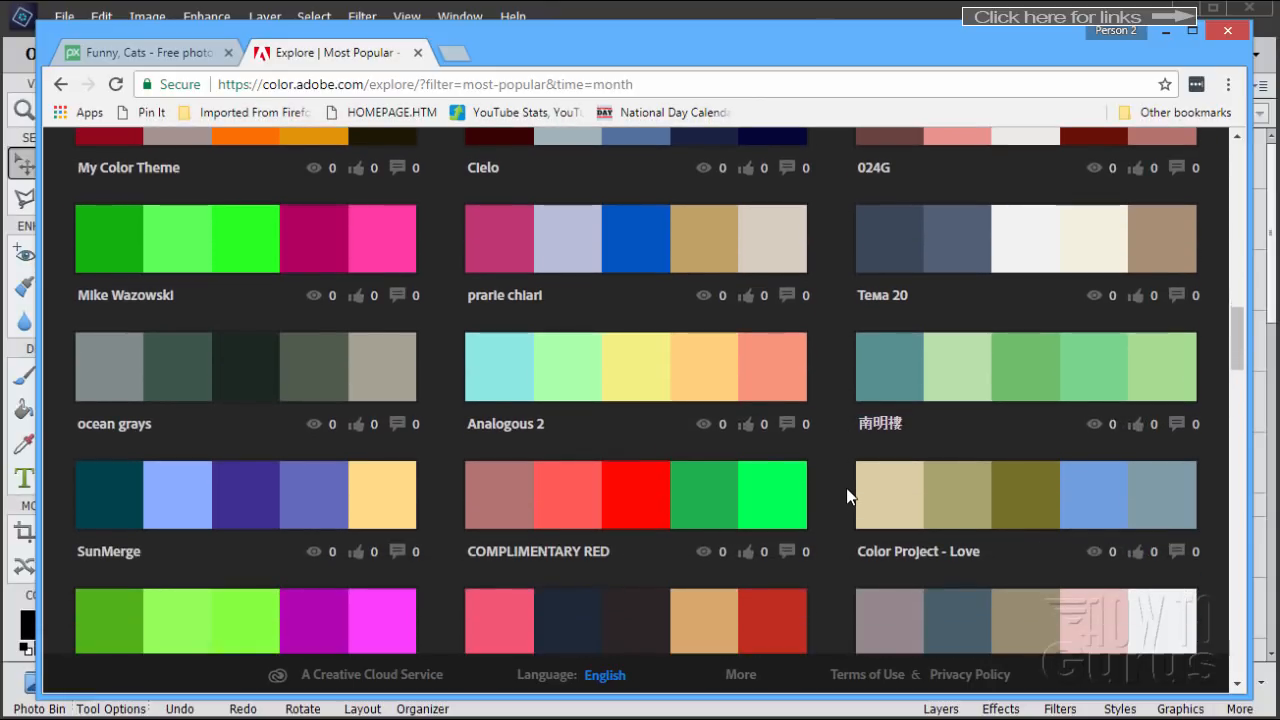
{"action": "scroll", "coordinate": [847, 495], "scroll_direction": "down", "scroll_amount": 3}
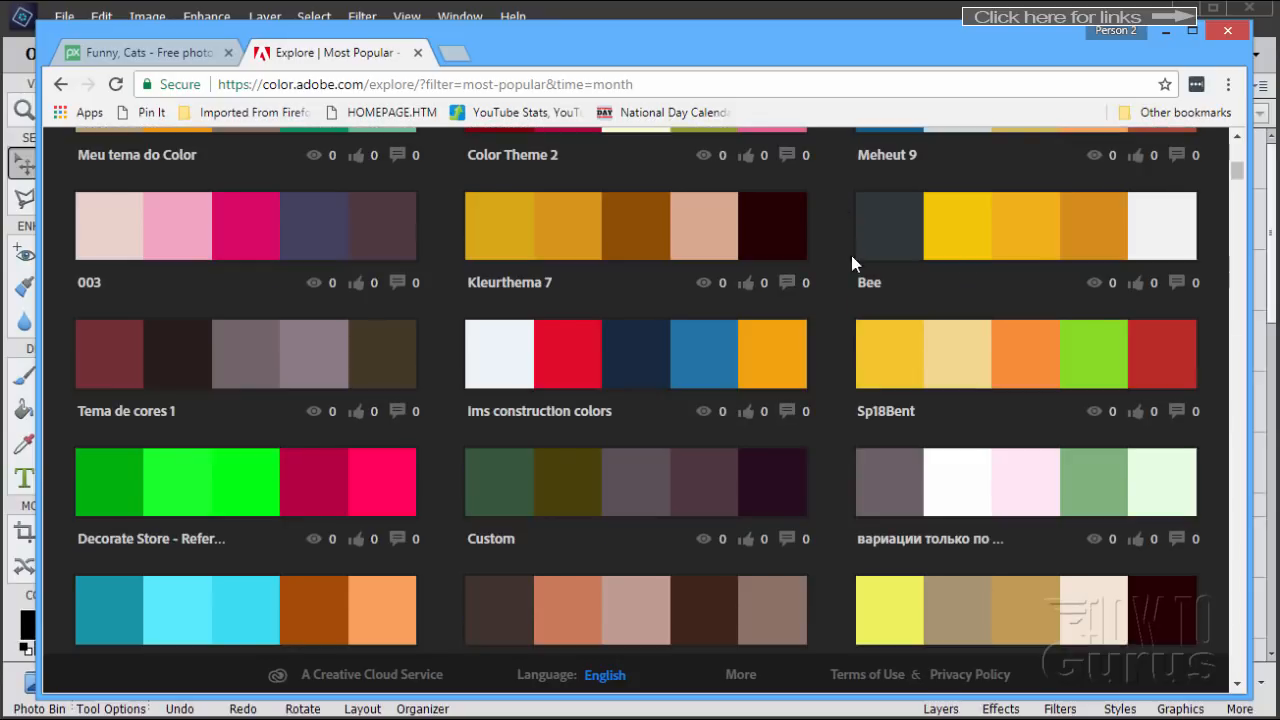
{"action": "mouse_move", "coordinate": [690, 346]}
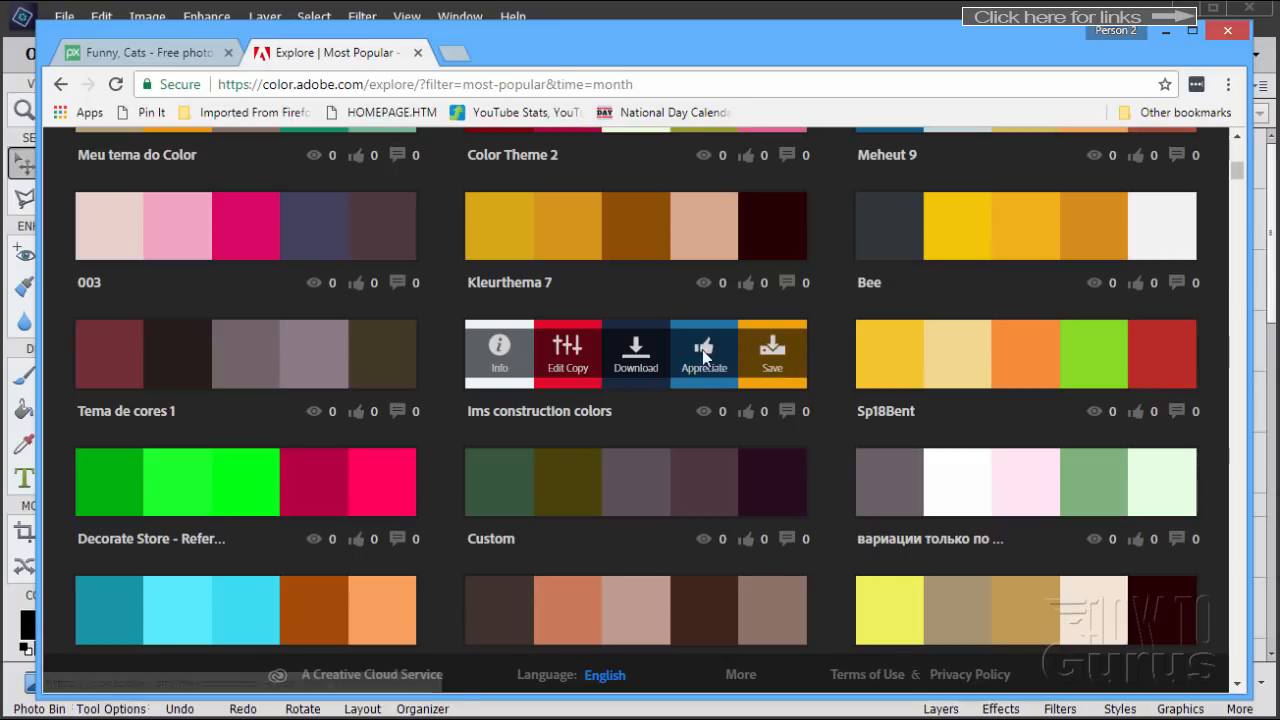
Step: Open the saved themes in My Themes and download the sun theme from My Library as an ASE file
{"action": "scroll", "coordinate": [840, 357], "scroll_direction": "up", "scroll_amount": 6}
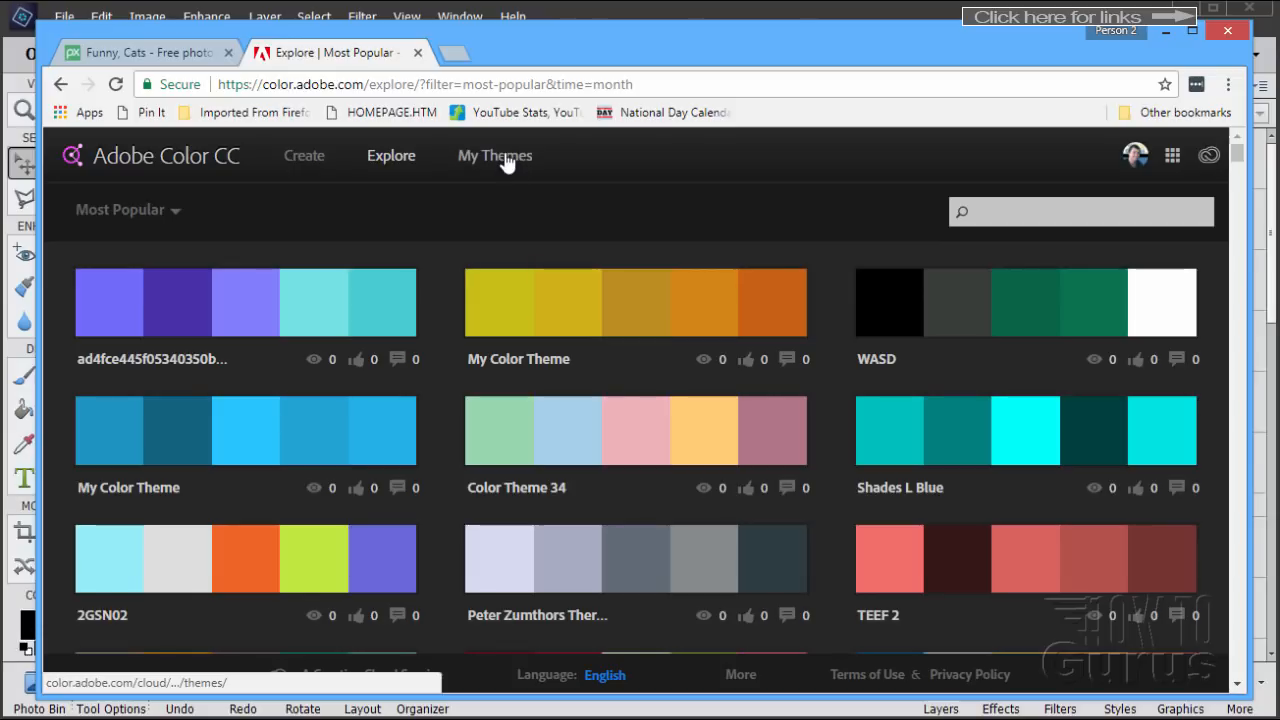
{"action": "left_click", "coordinate": [507, 162]}
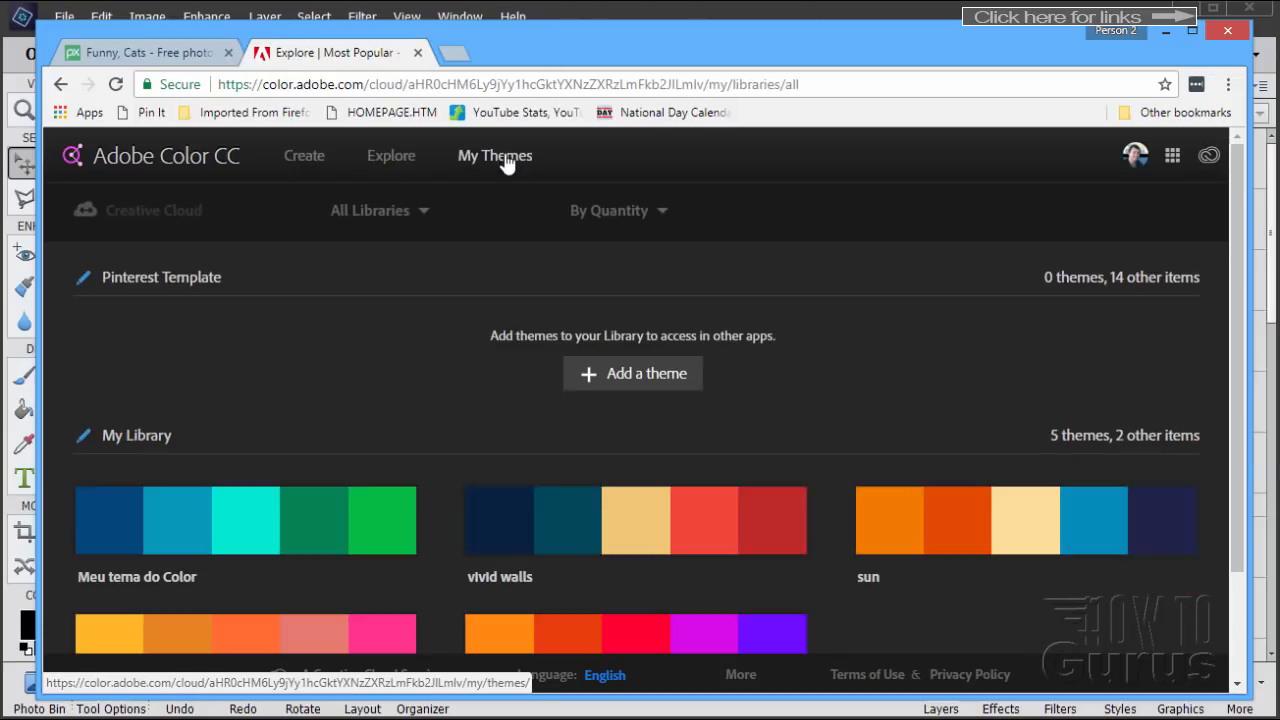
{"action": "scroll", "coordinate": [414, 390], "scroll_direction": "down", "scroll_amount": 1}
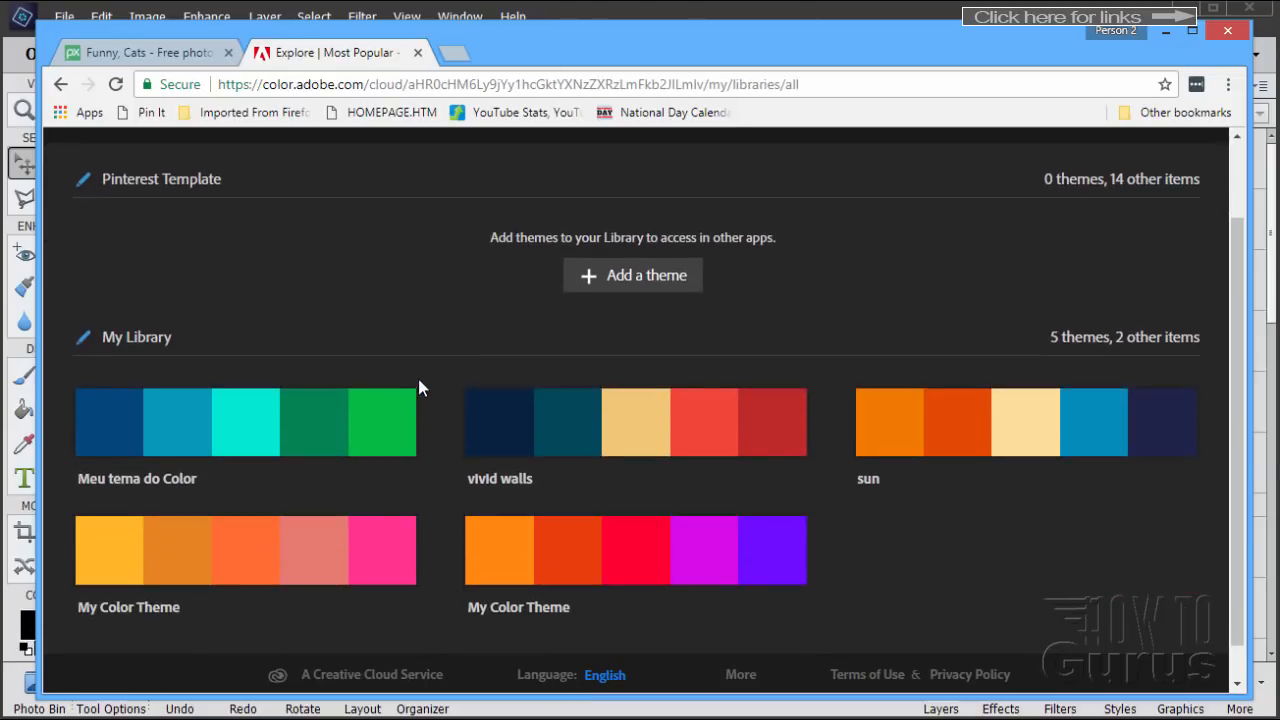
{"action": "mouse_move", "coordinate": [305, 482]}
{"action": "mouse_move", "coordinate": [1005, 487]}
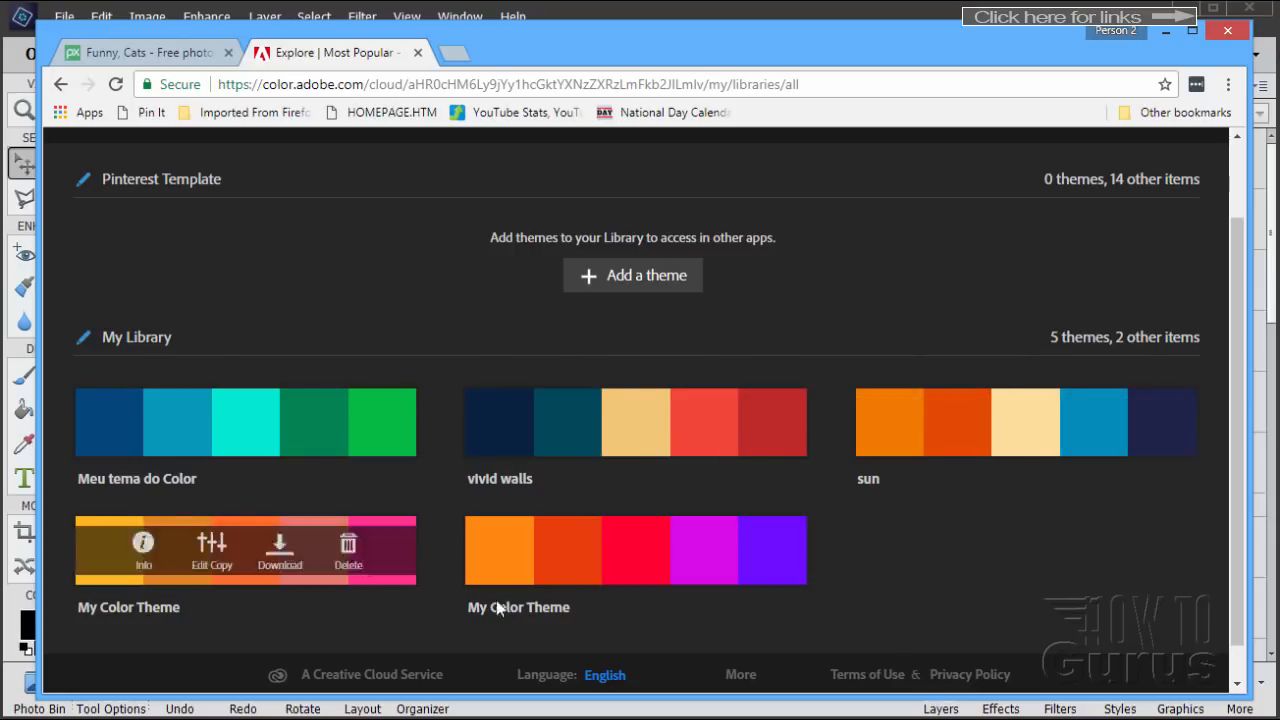
{"action": "mouse_move", "coordinate": [966, 461]}
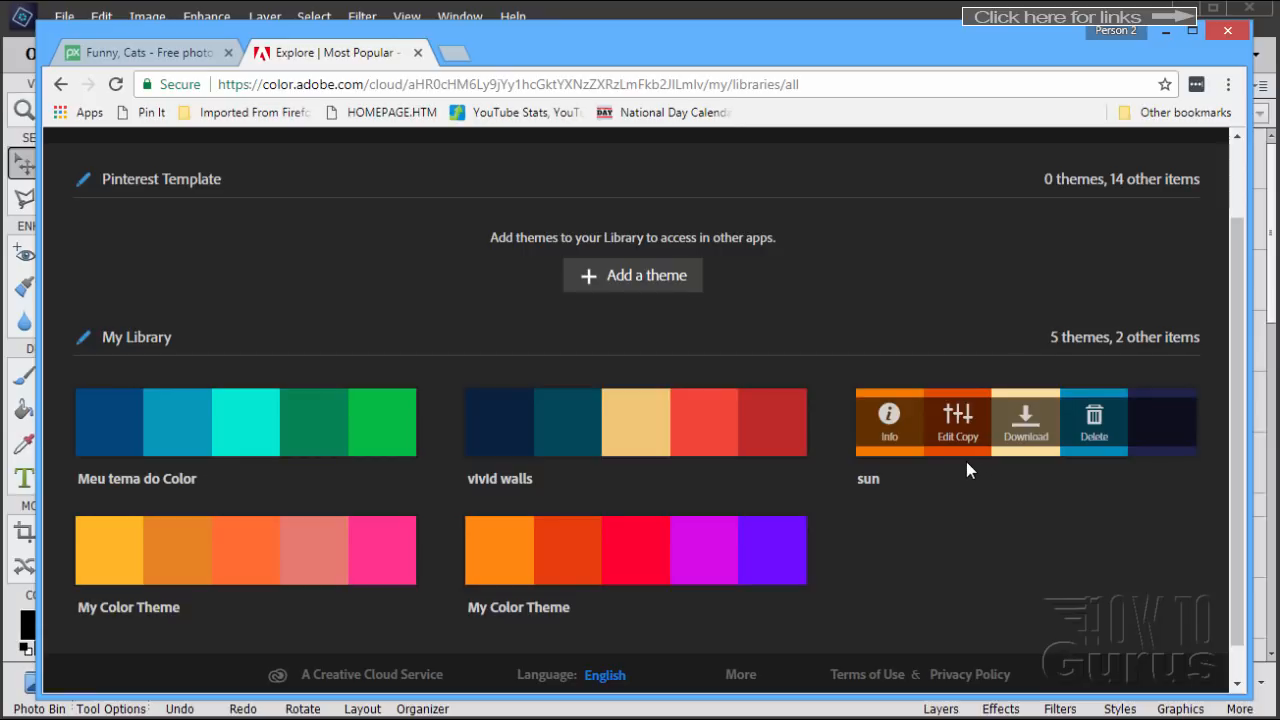
{"action": "left_click", "coordinate": [1026, 438]}
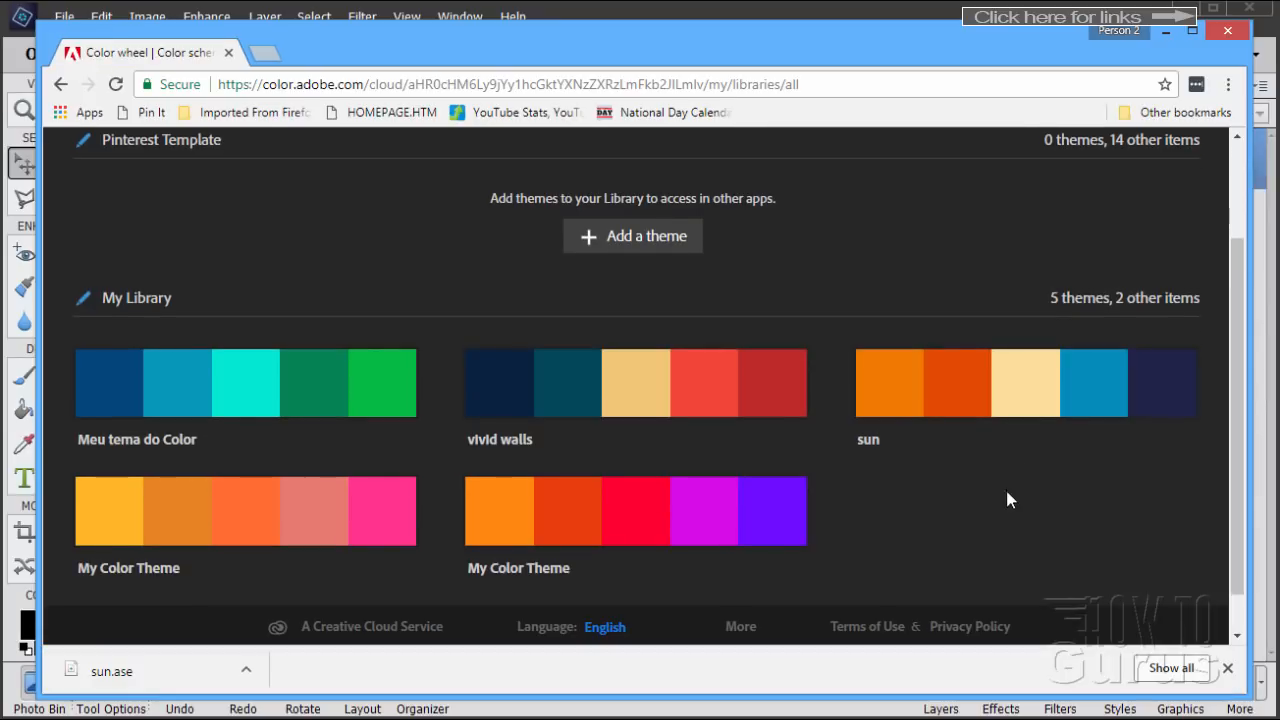
{"action": "left_click", "coordinate": [1026, 385]}
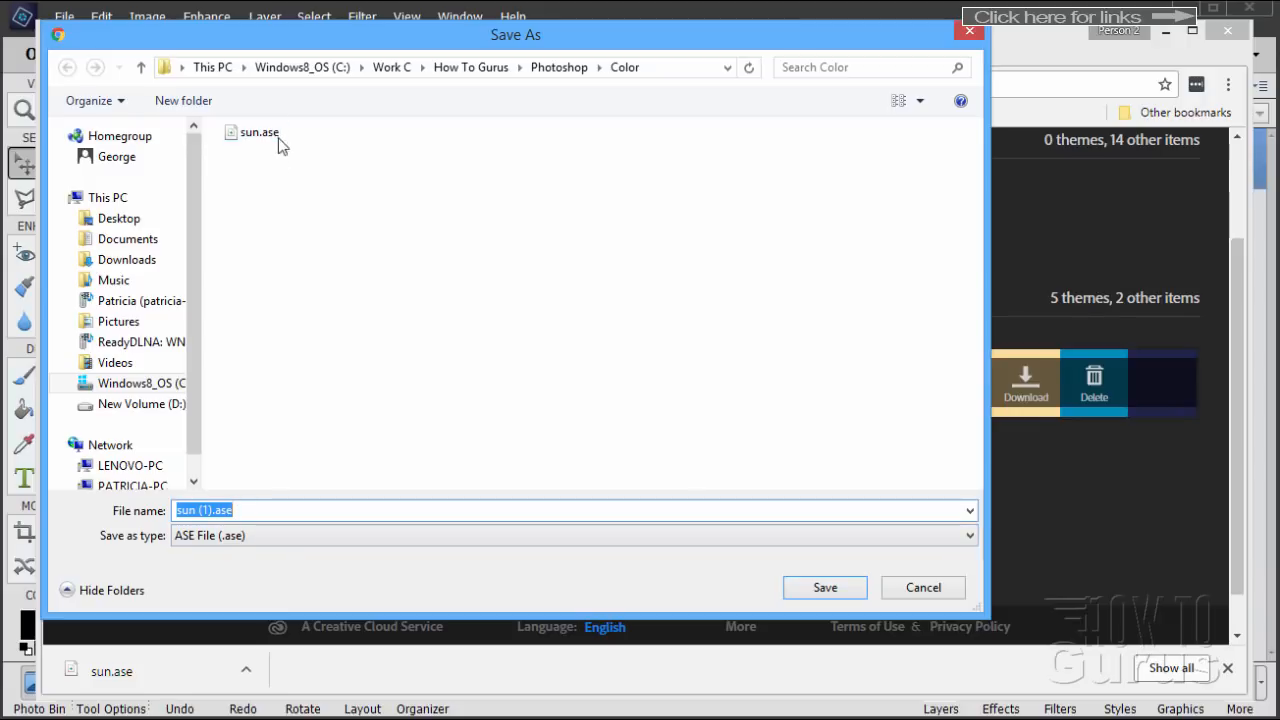
{"action": "left_click", "coordinate": [925, 590]}
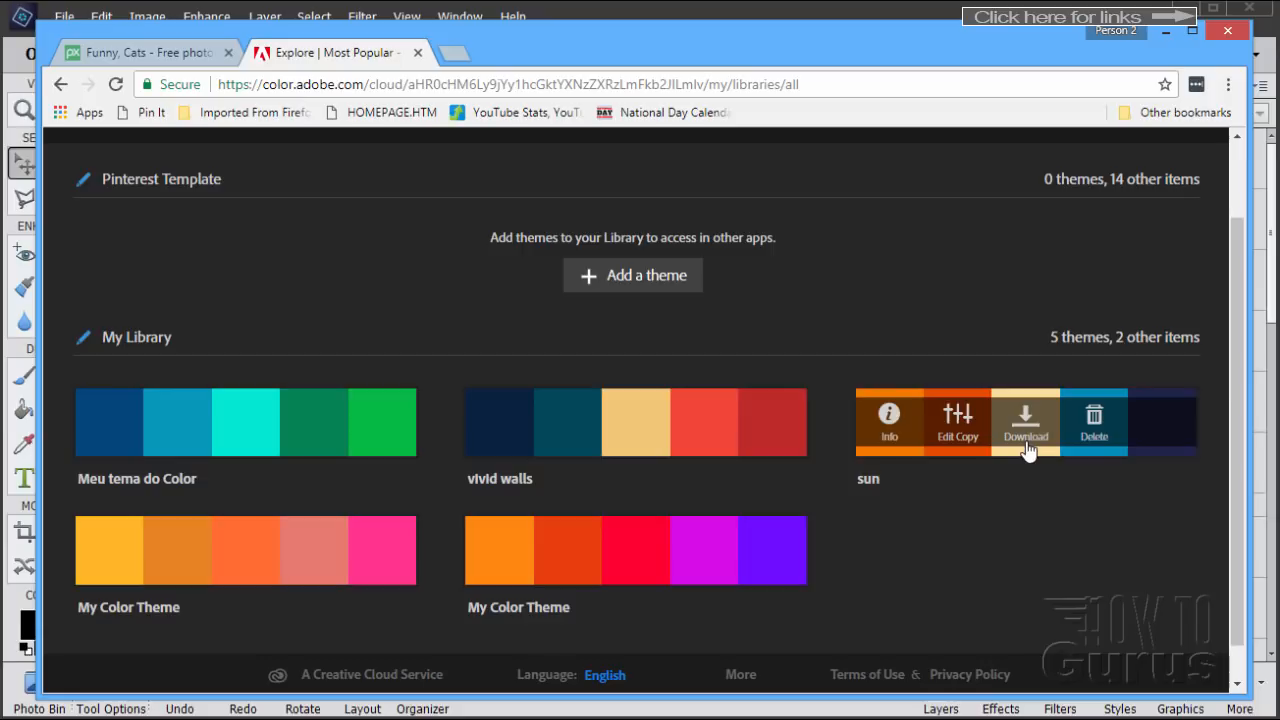
Step: Close the web browser, return to Photoshop Elements and look over the finished infographic from its title to entry 11 and back
{"action": "left_click", "coordinate": [1228, 30]}
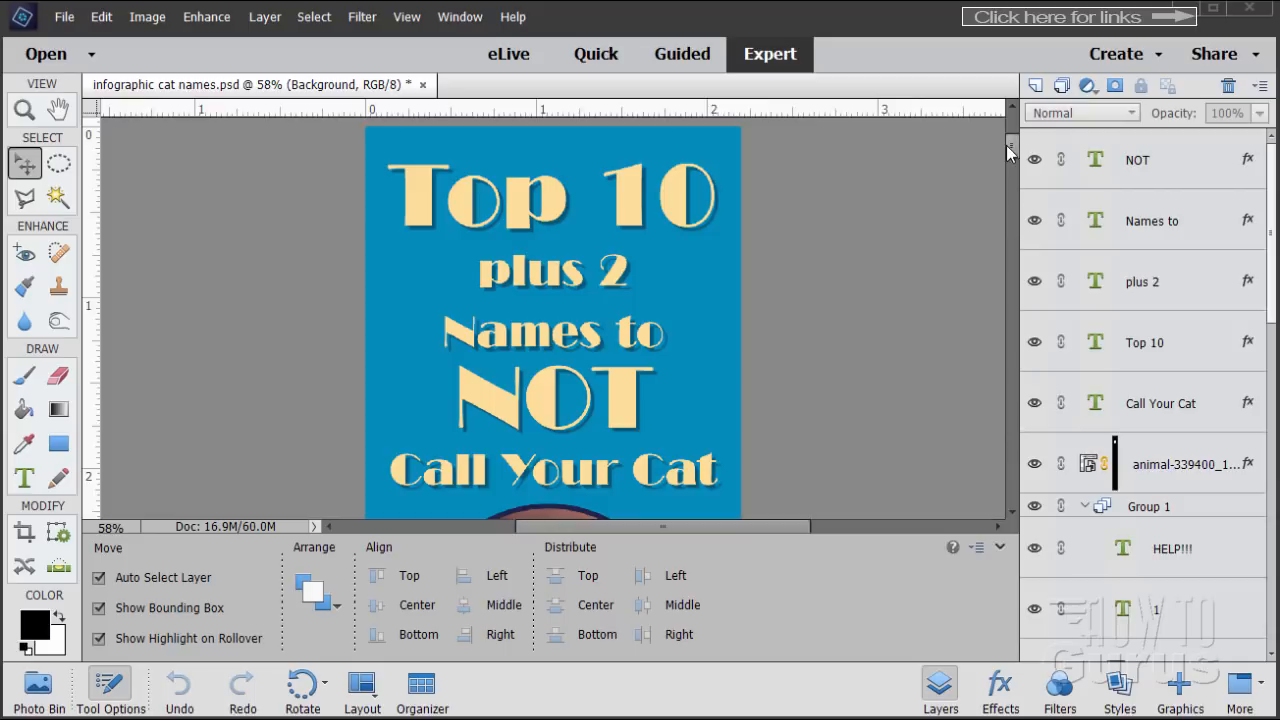
{"action": "left_click_drag", "start_coordinate": [1010, 152], "coordinate": [985, 417]}
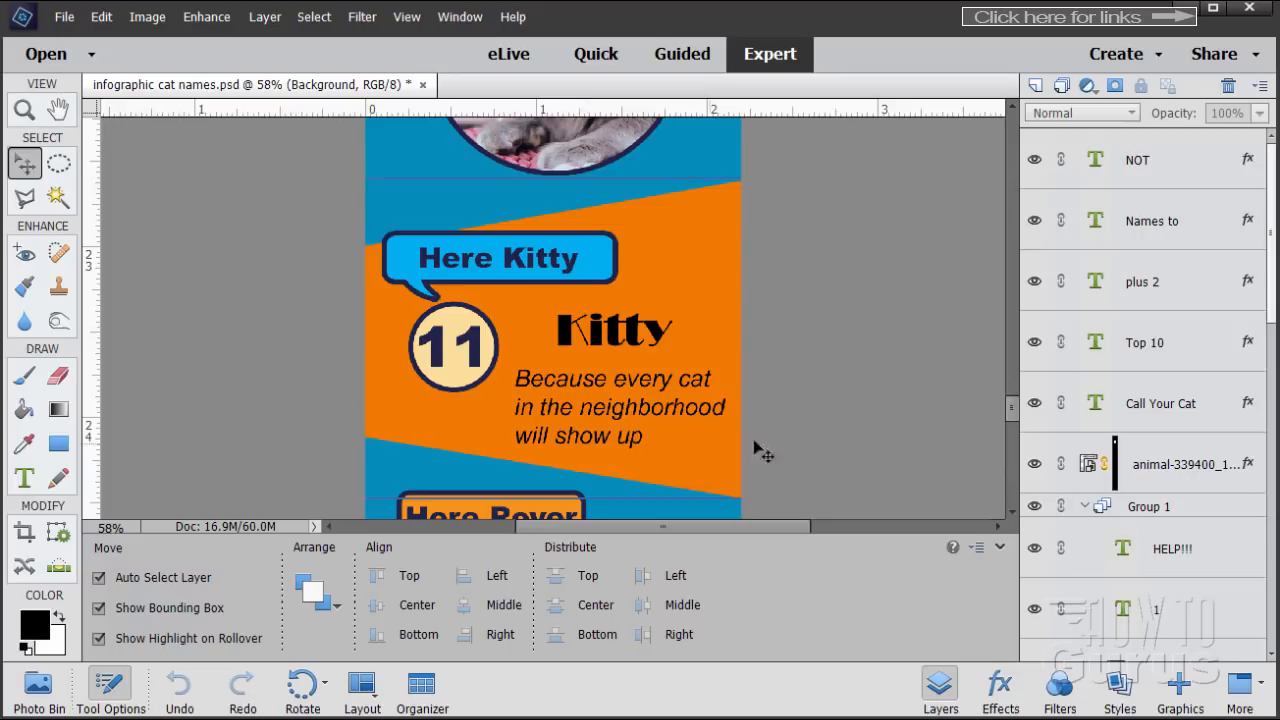
{"action": "left_click_drag", "start_coordinate": [1014, 413], "coordinate": [1013, 152]}
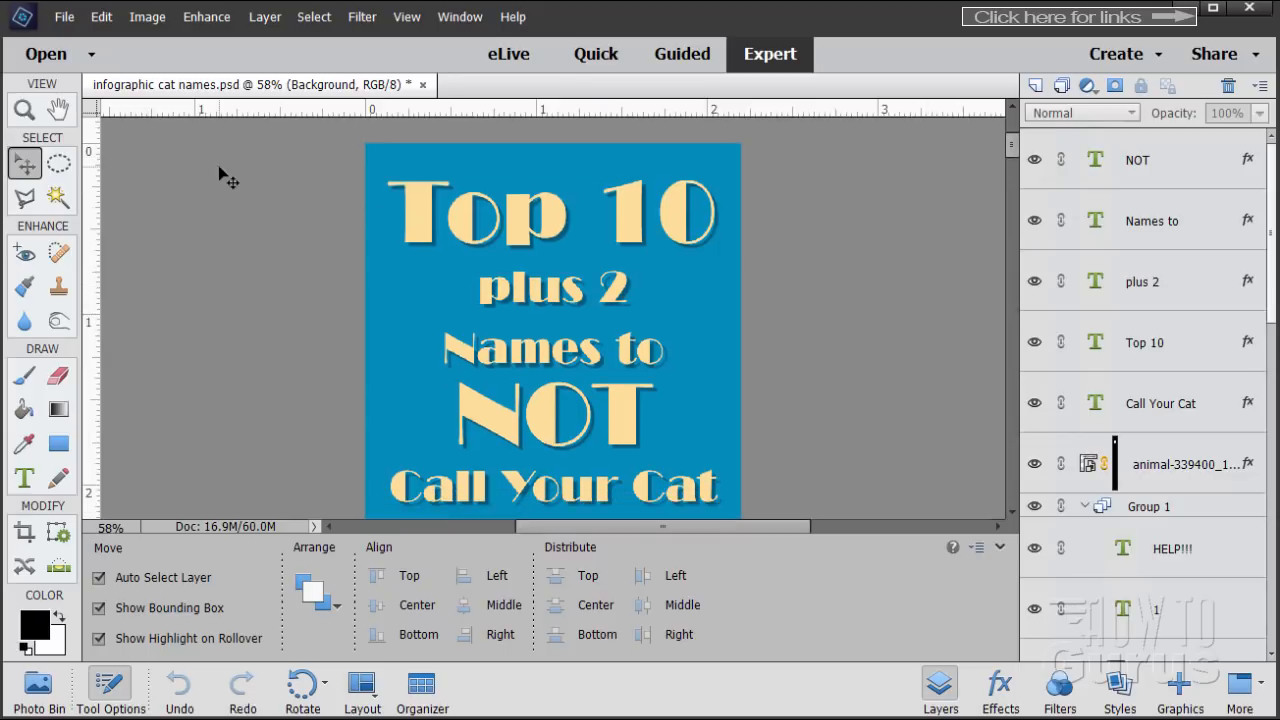
Step: Create a blank document 660 pixels wide and 1200 pixels high at 300 pixels/inch, in RGB Color with a White background
{"action": "left_click", "coordinate": [65, 18]}
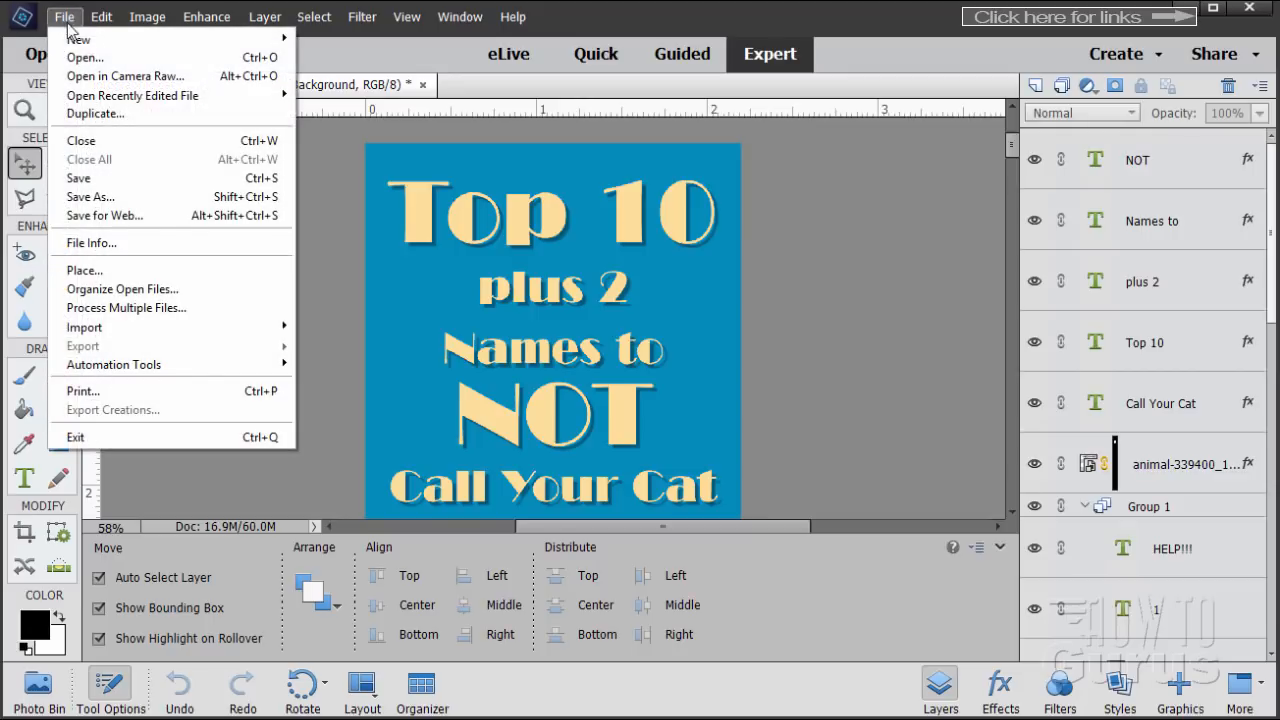
{"action": "mouse_move", "coordinate": [74, 39]}
{"action": "left_click", "coordinate": [320, 39]}
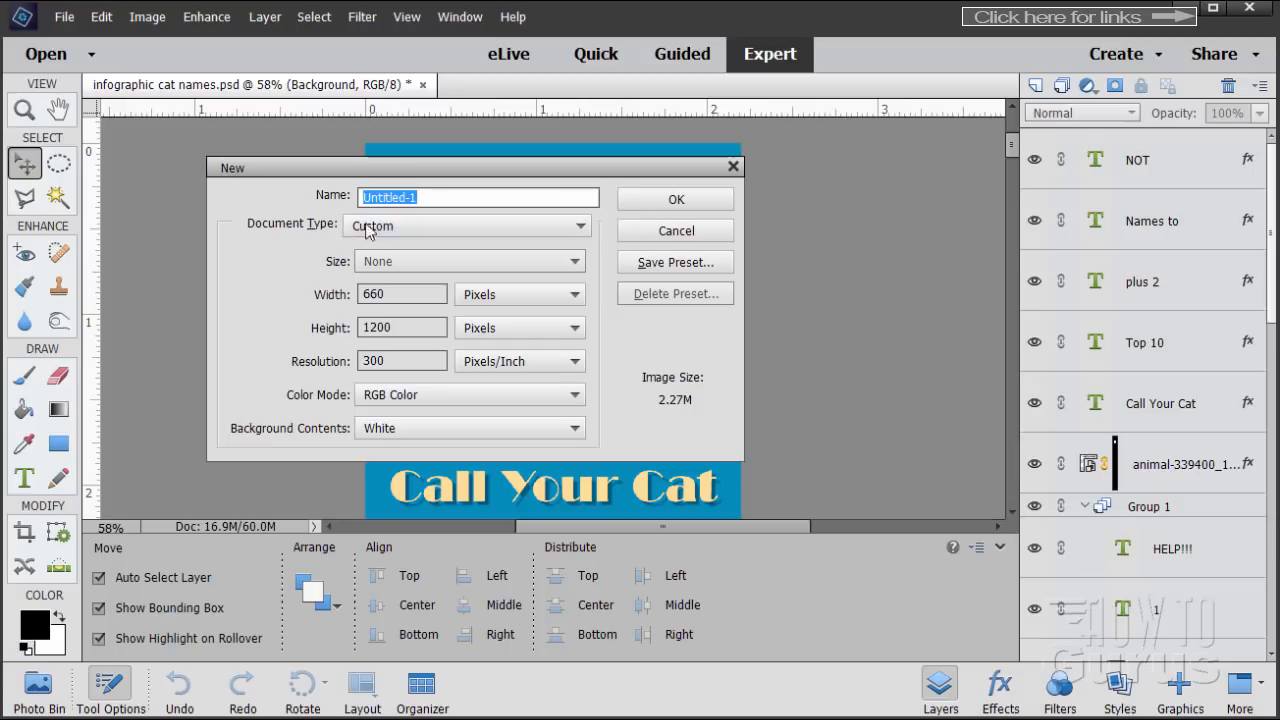
{"action": "left_click", "coordinate": [389, 362]}
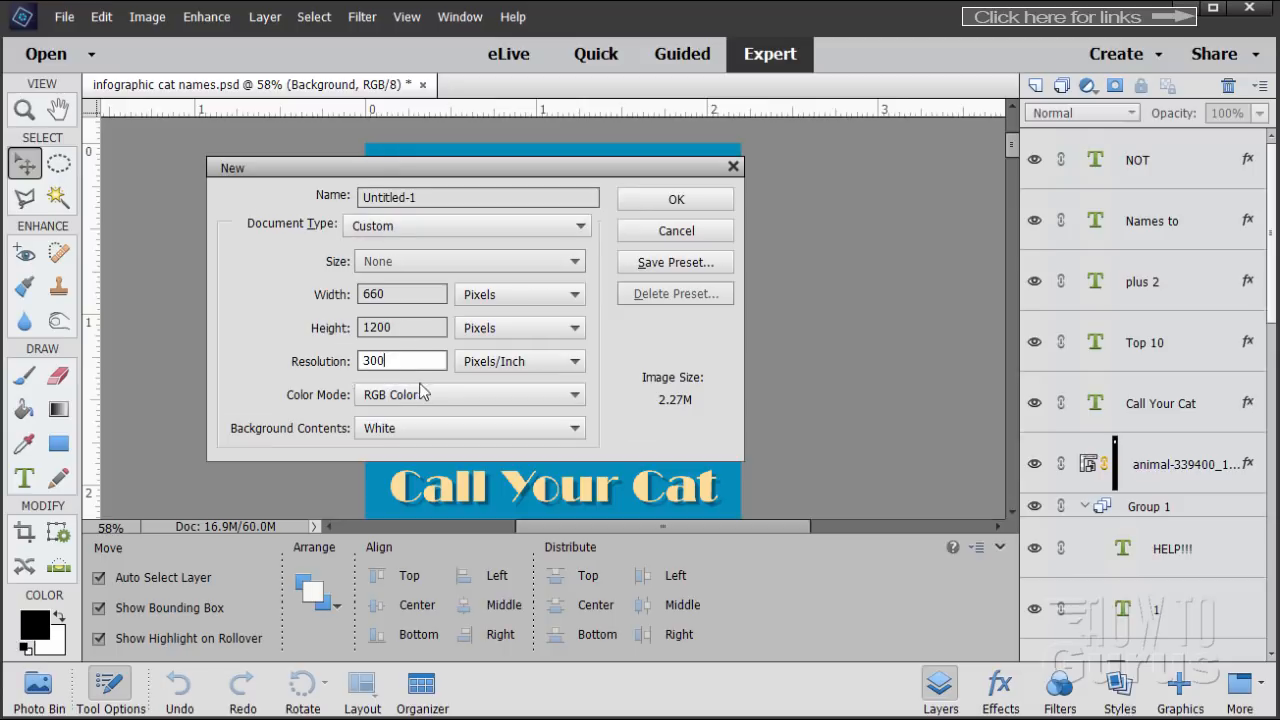
{"action": "left_click_drag", "start_coordinate": [395, 362], "coordinate": [327, 362]}
{"action": "left_click", "coordinate": [393, 294]}
{"action": "left_click_drag", "start_coordinate": [392, 294], "coordinate": [345, 294]}
{"action": "left_click", "coordinate": [403, 295]}
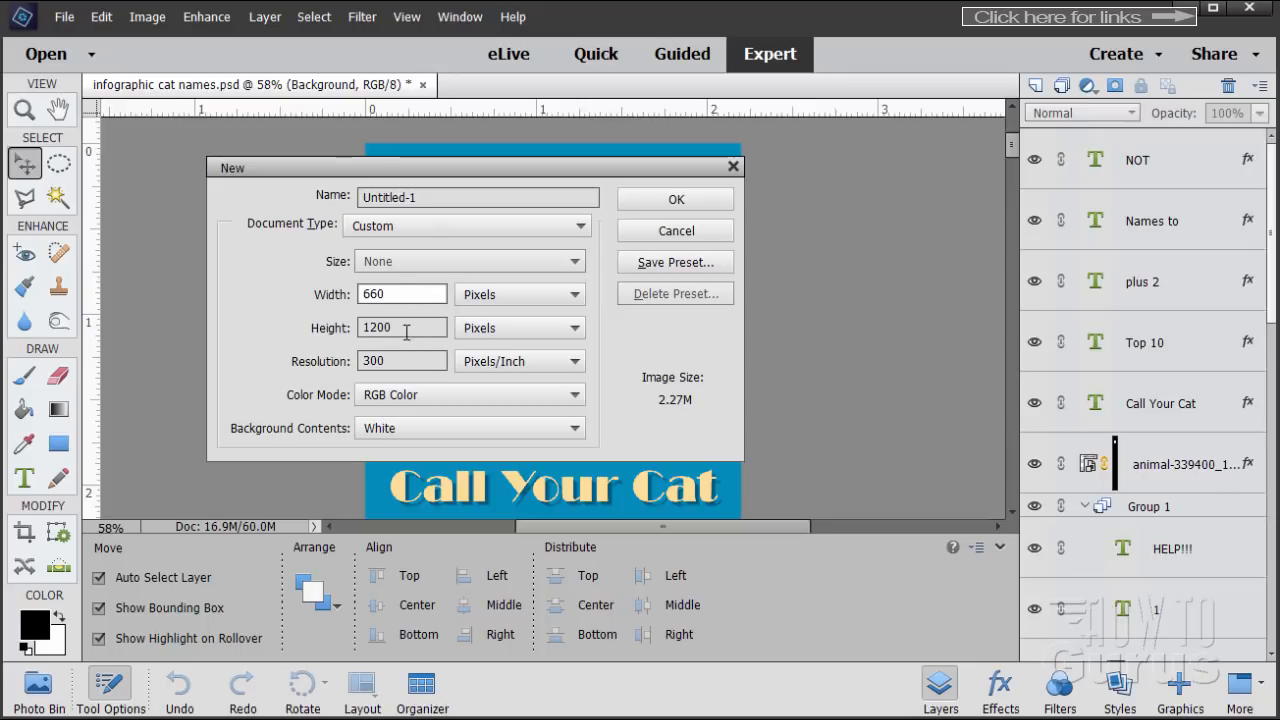
{"action": "left_click", "coordinate": [406, 333]}
{"action": "left_click_drag", "start_coordinate": [392, 328], "coordinate": [374, 340]}
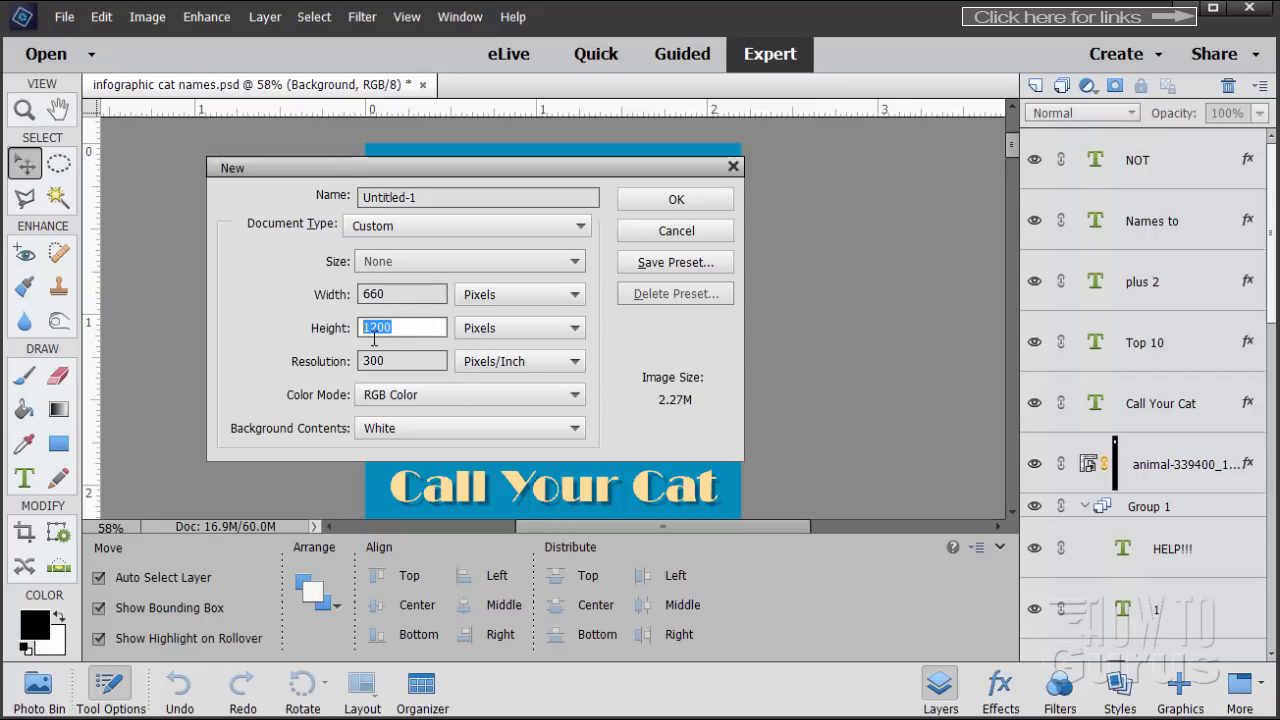
{"action": "left_click", "coordinate": [429, 326]}
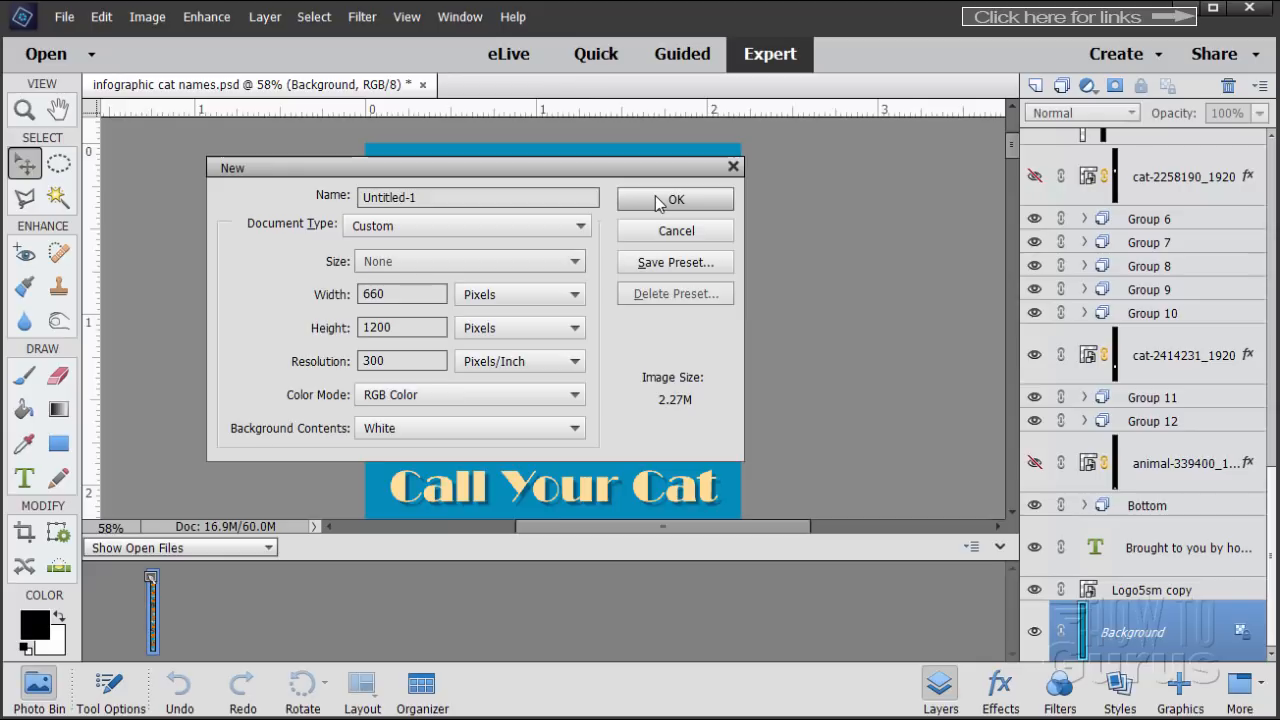
{"action": "left_click", "coordinate": [659, 203]}
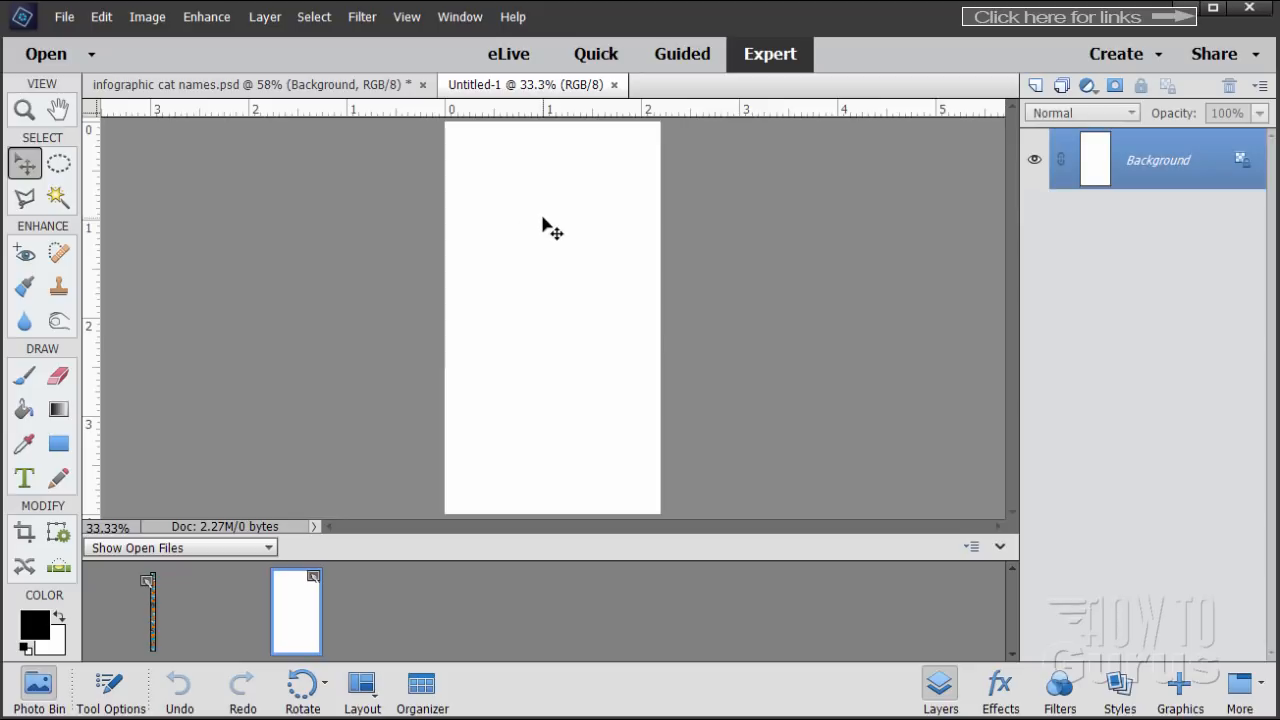
Step: Show the Color Swatches and load the Swatch Exchange file sun.ase from the Color folder into the Default set
{"action": "left_click", "coordinate": [460, 17]}
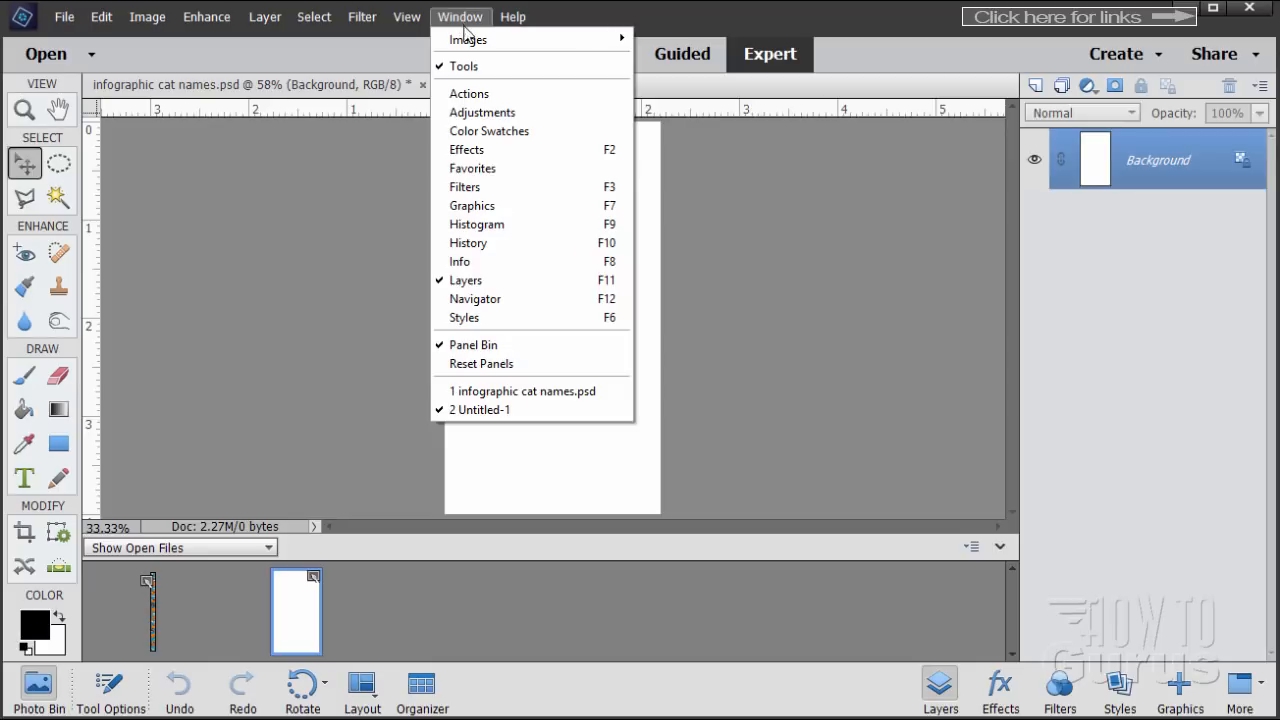
{"action": "left_click", "coordinate": [518, 138]}
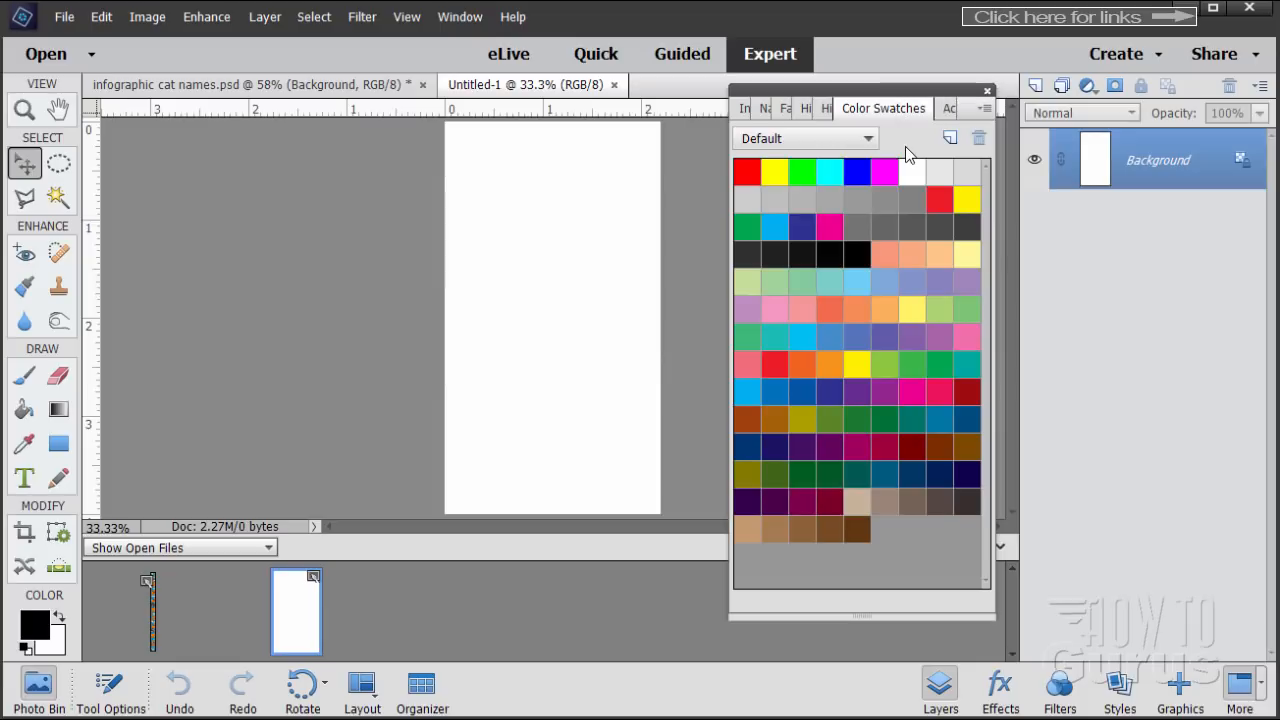
{"action": "left_click", "coordinate": [985, 110]}
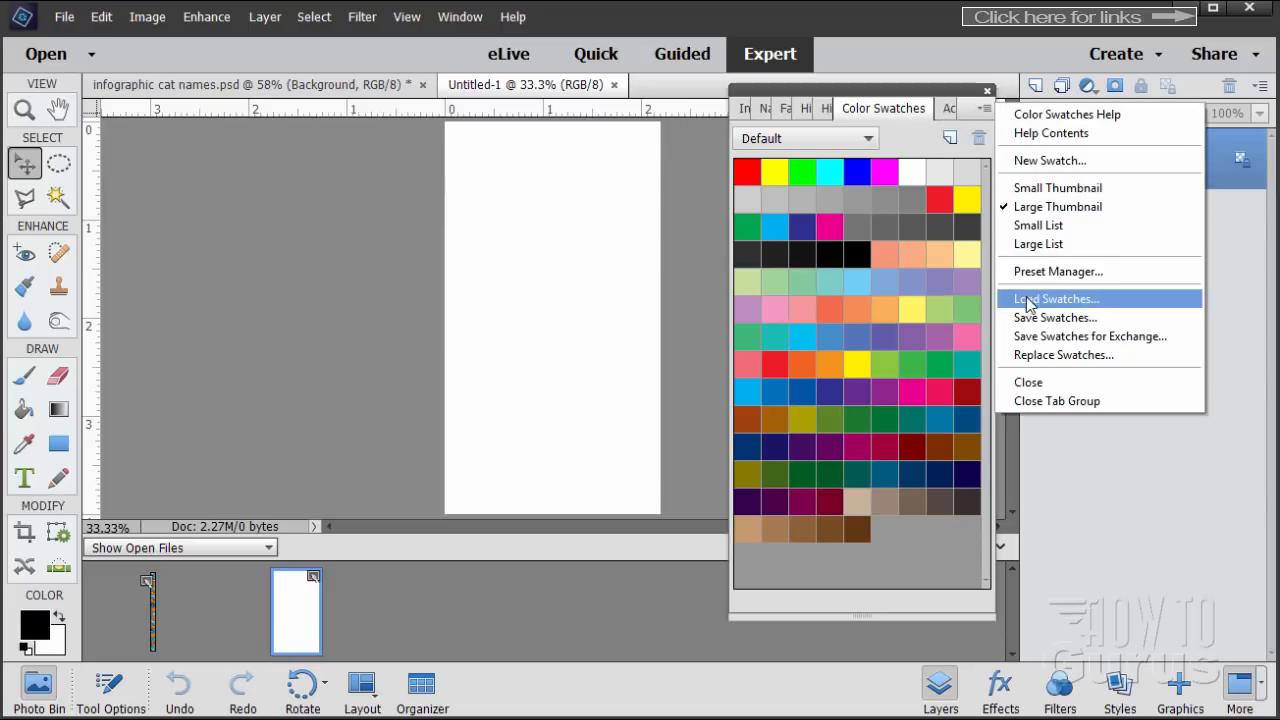
{"action": "left_click", "coordinate": [1063, 299]}
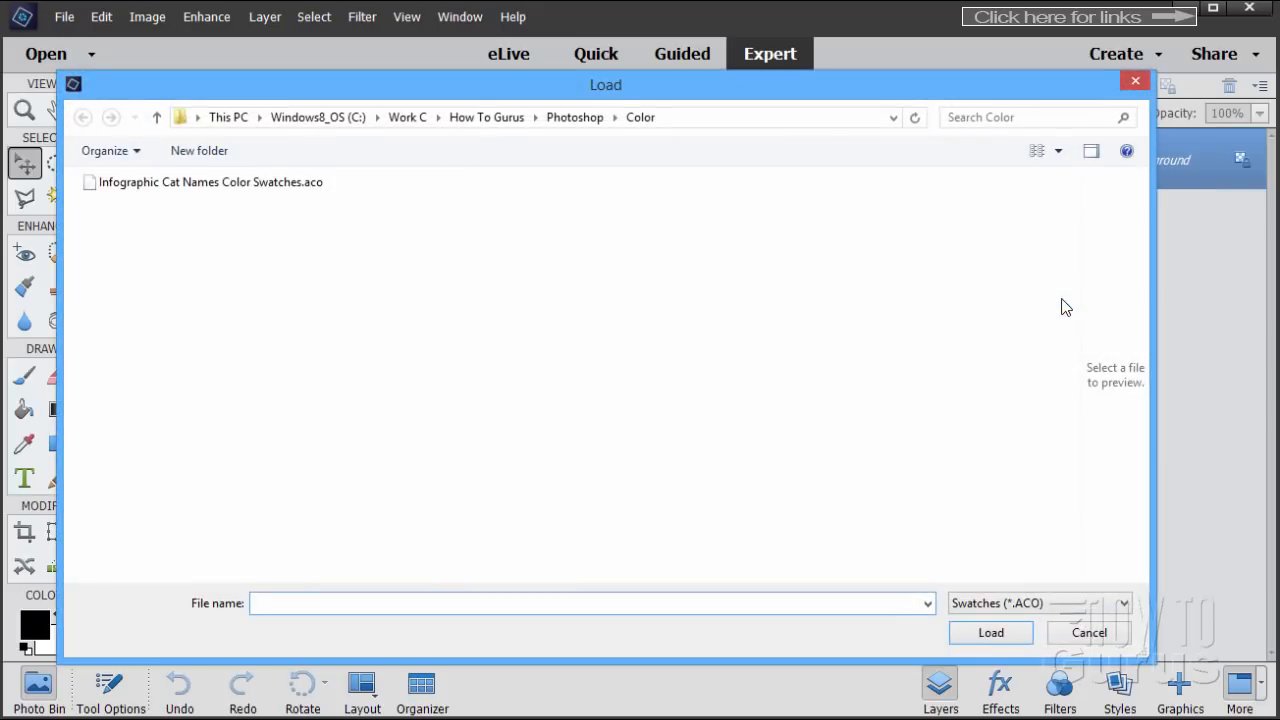
{"action": "left_click", "coordinate": [992, 606]}
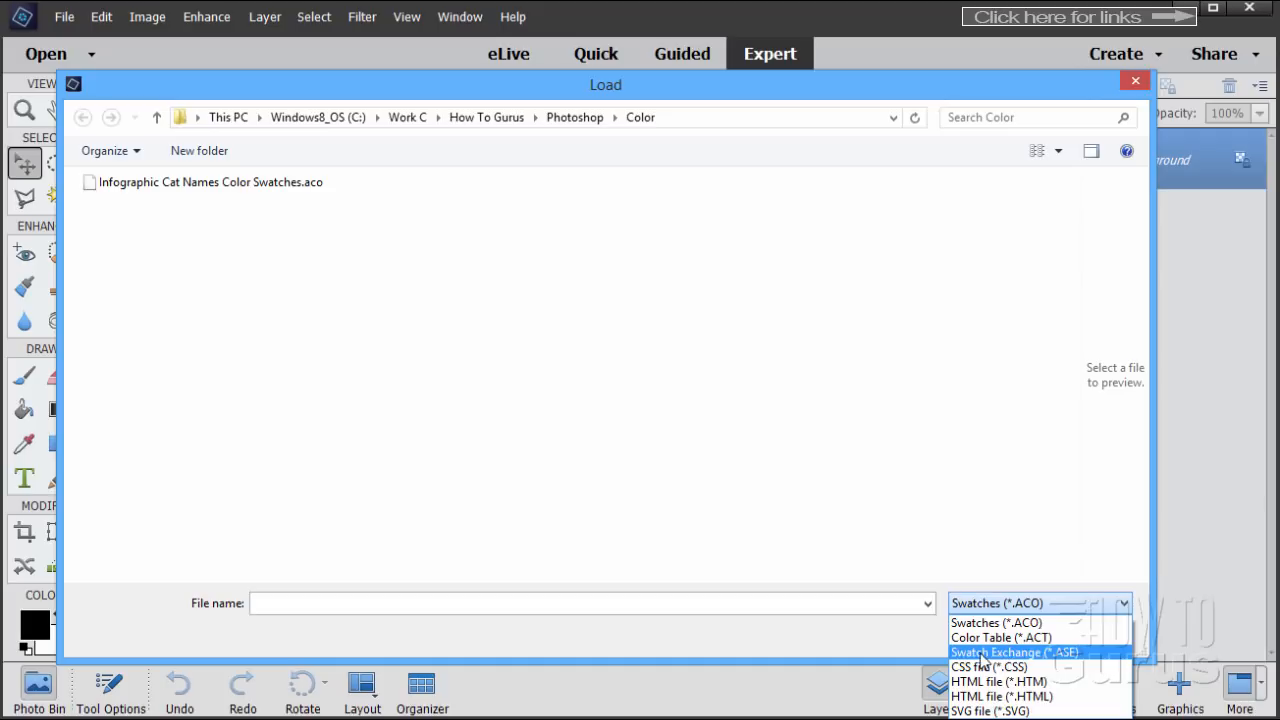
{"action": "left_click", "coordinate": [1060, 655]}
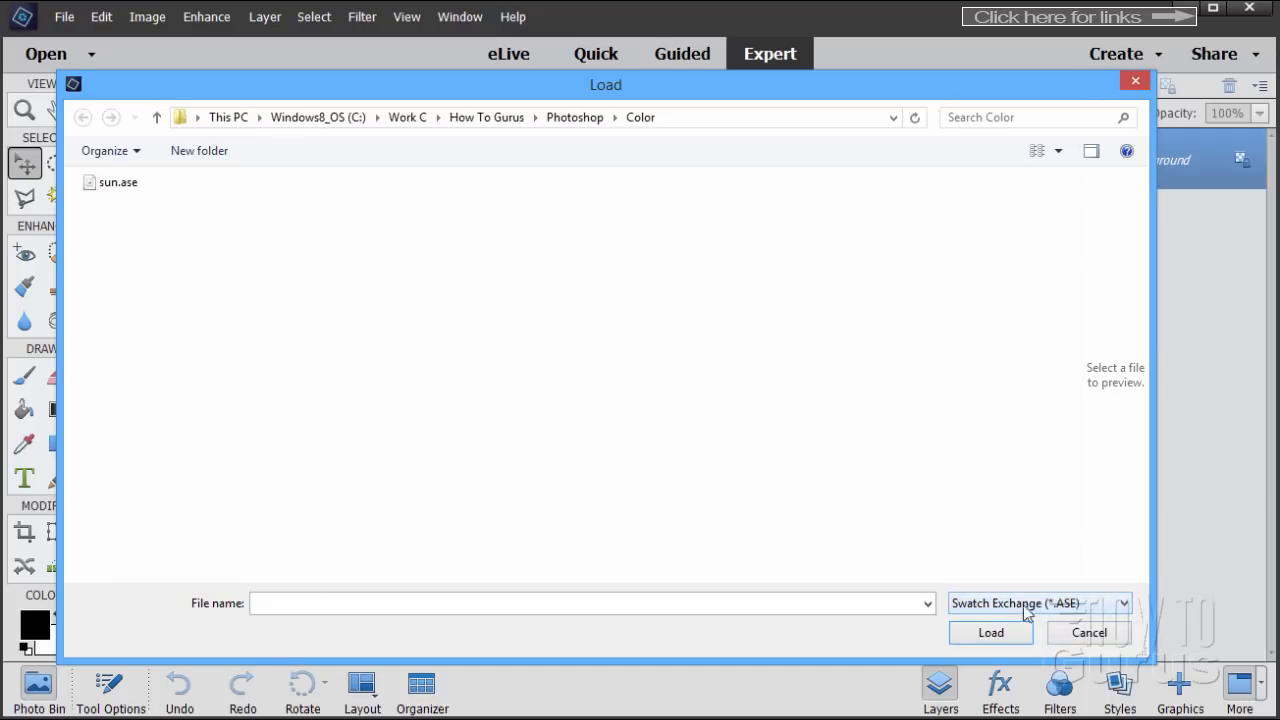
{"action": "left_click", "coordinate": [116, 186]}
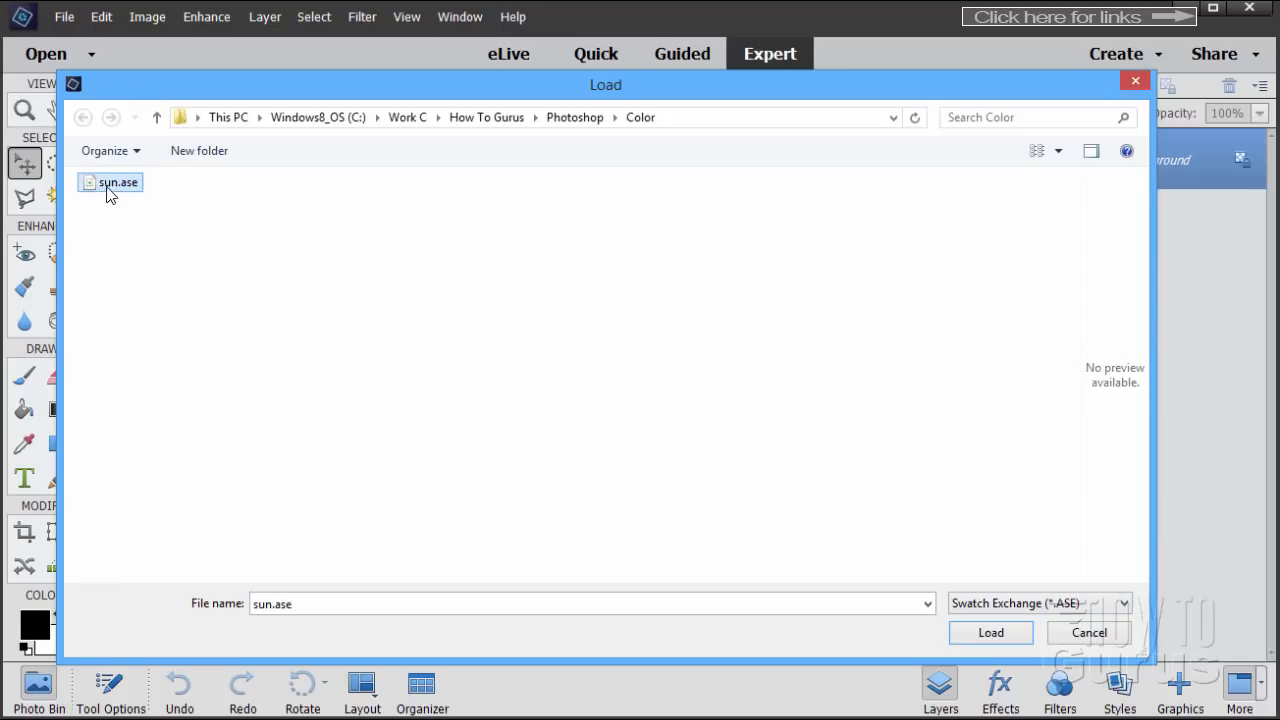
{"action": "left_click", "coordinate": [989, 633]}
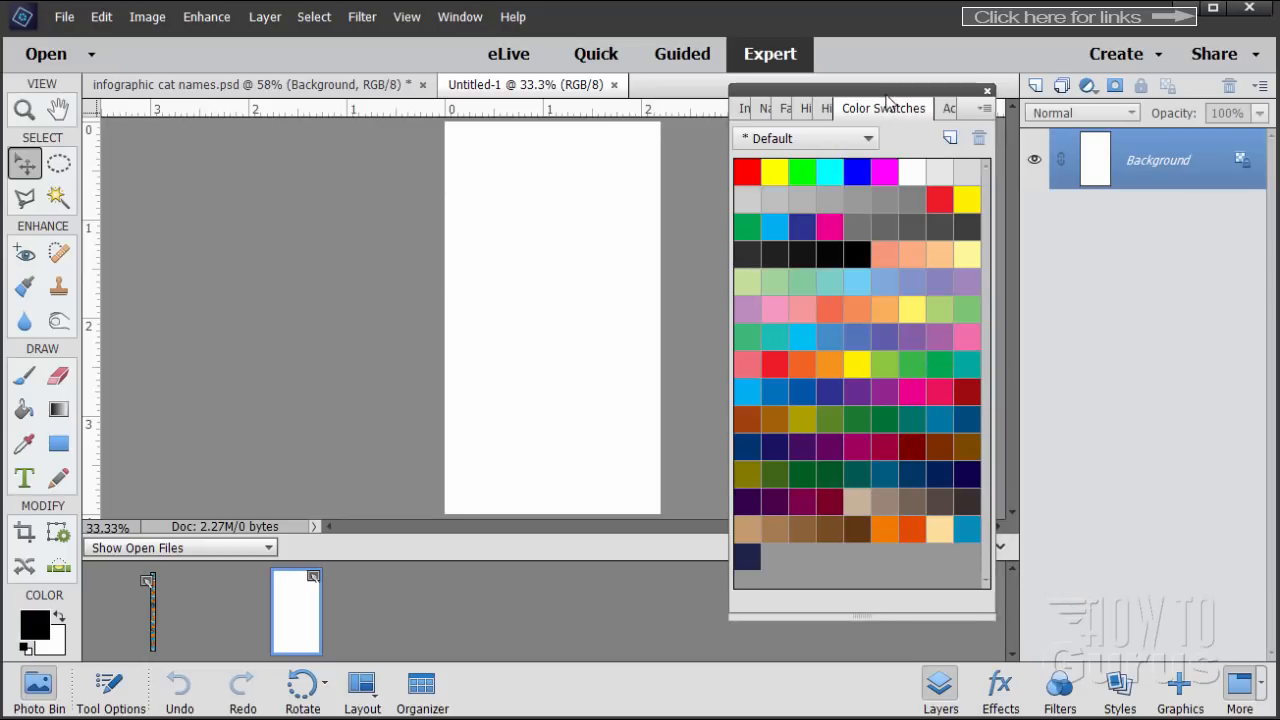
{"action": "mouse_move", "coordinate": [886, 100]}
{"action": "left_mouse_down"}
{"action": "mouse_move", "coordinate": [894, 138]}
{"action": "mouse_move", "coordinate": [891, 124]}
{"action": "left_mouse_up"}
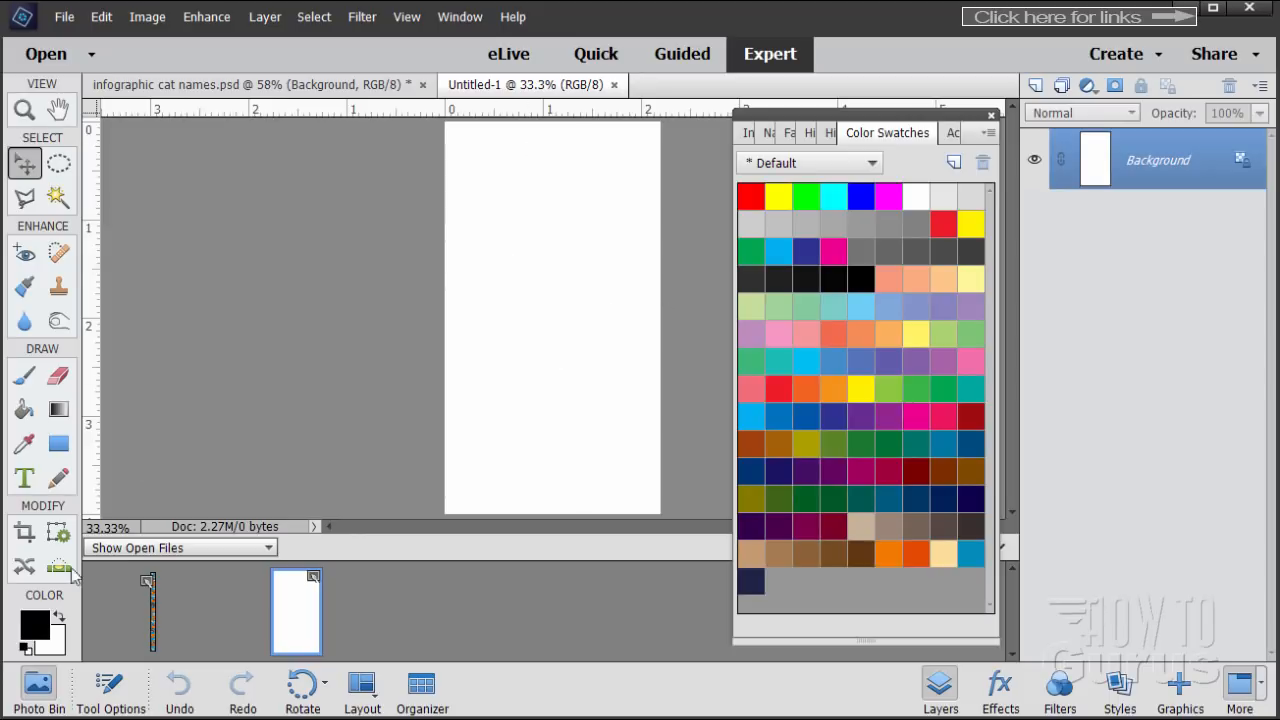
Step: Choose Arial Black as the font for the horizontal Type tool
{"action": "left_click", "coordinate": [30, 482]}
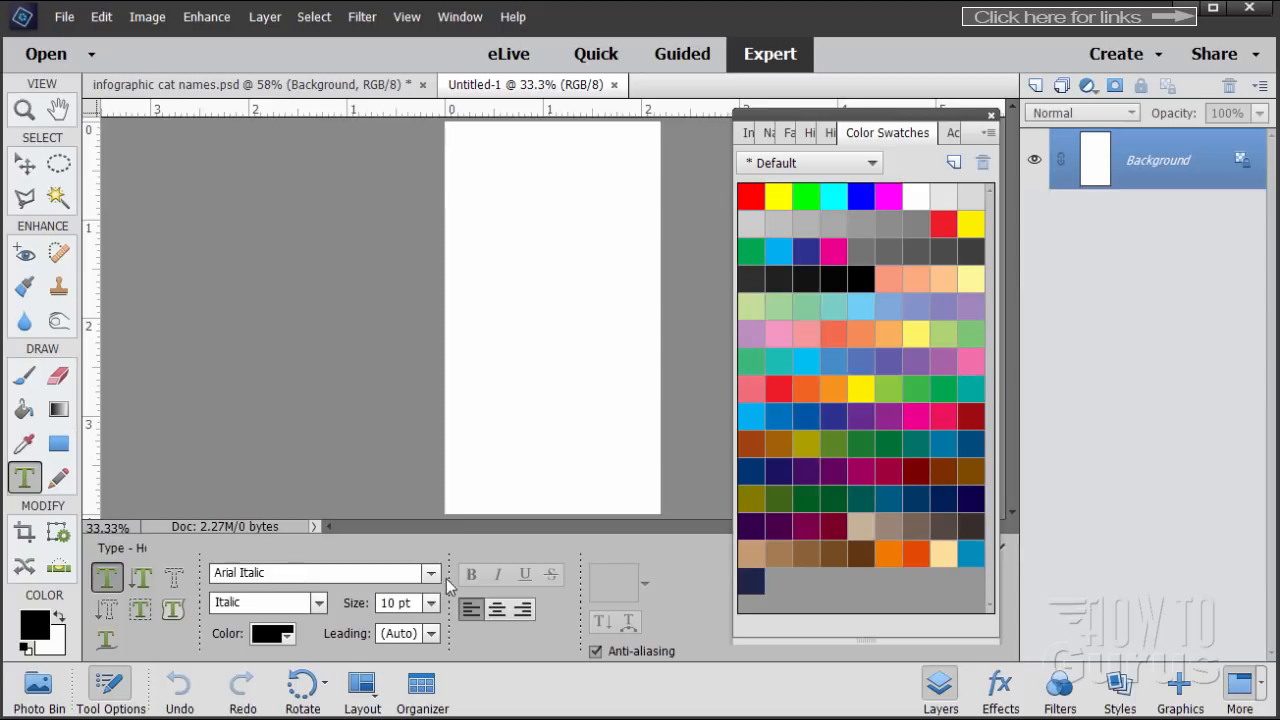
{"action": "left_click", "coordinate": [432, 577]}
{"action": "scroll", "coordinate": [537, 275], "scroll_direction": "up", "scroll_amount": 4}
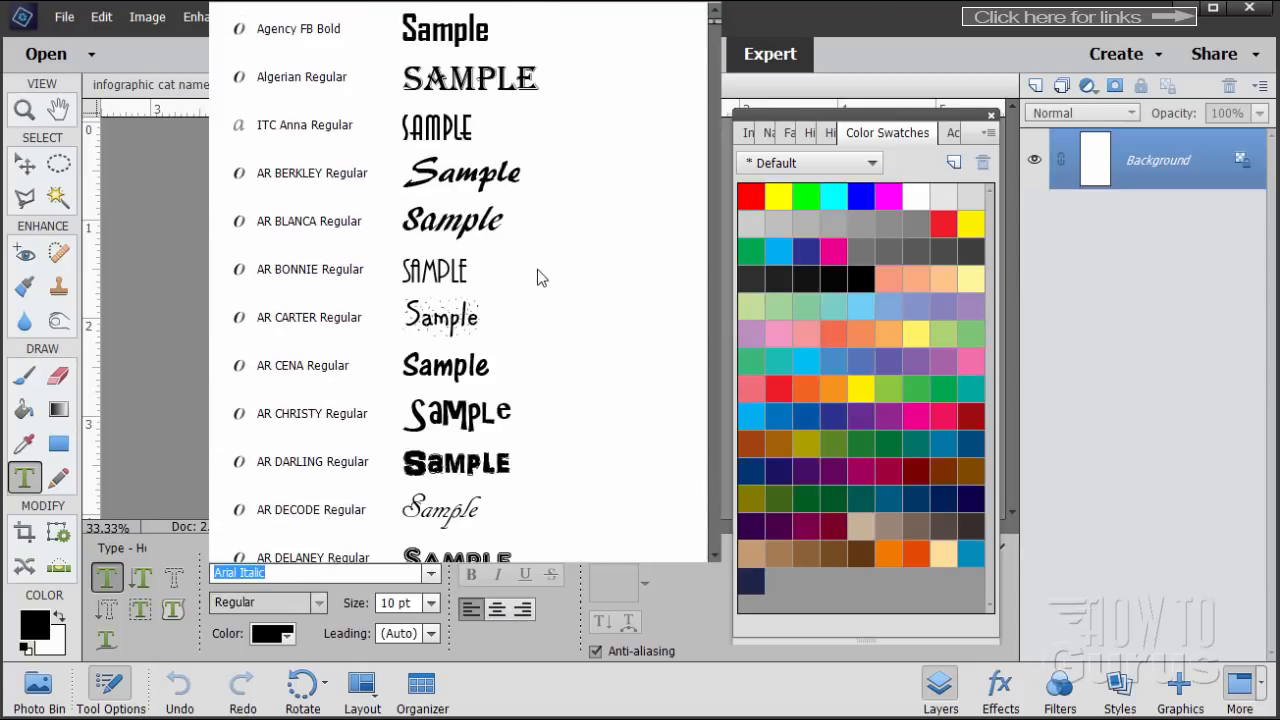
{"action": "scroll", "coordinate": [537, 275], "scroll_direction": "down", "scroll_amount": 4}
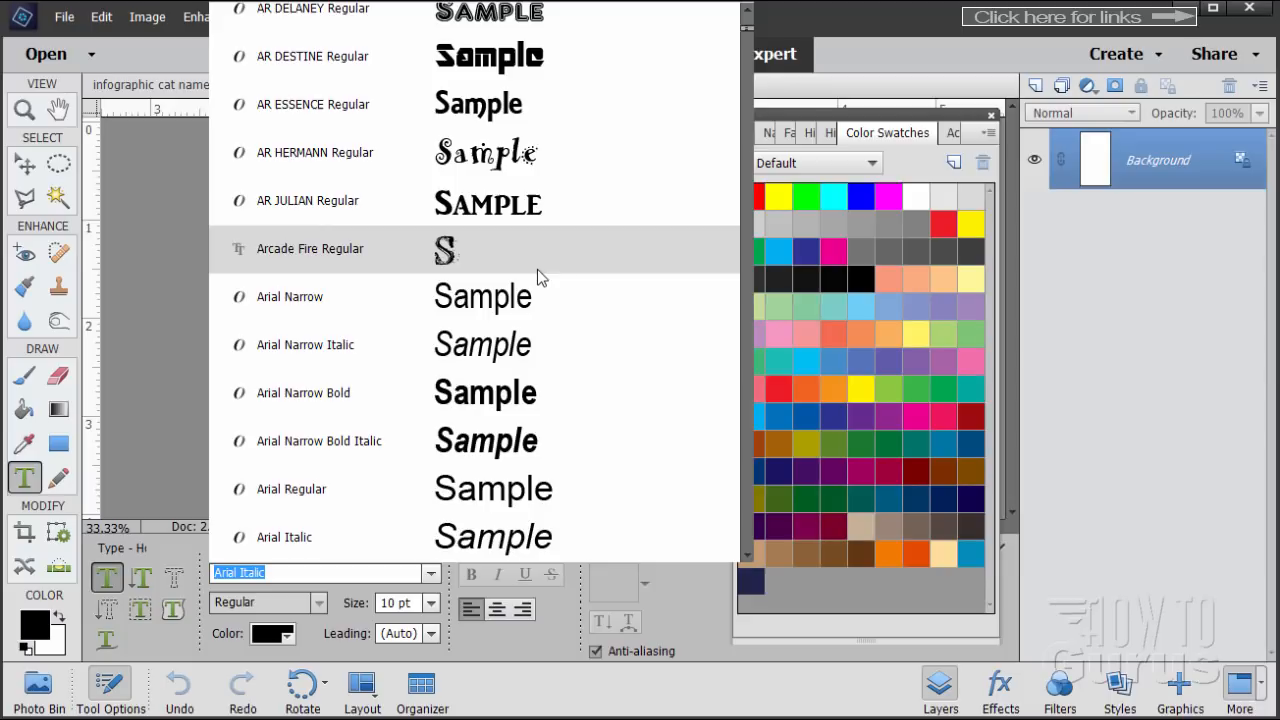
{"action": "scroll", "coordinate": [537, 270], "scroll_direction": "down", "scroll_amount": 5}
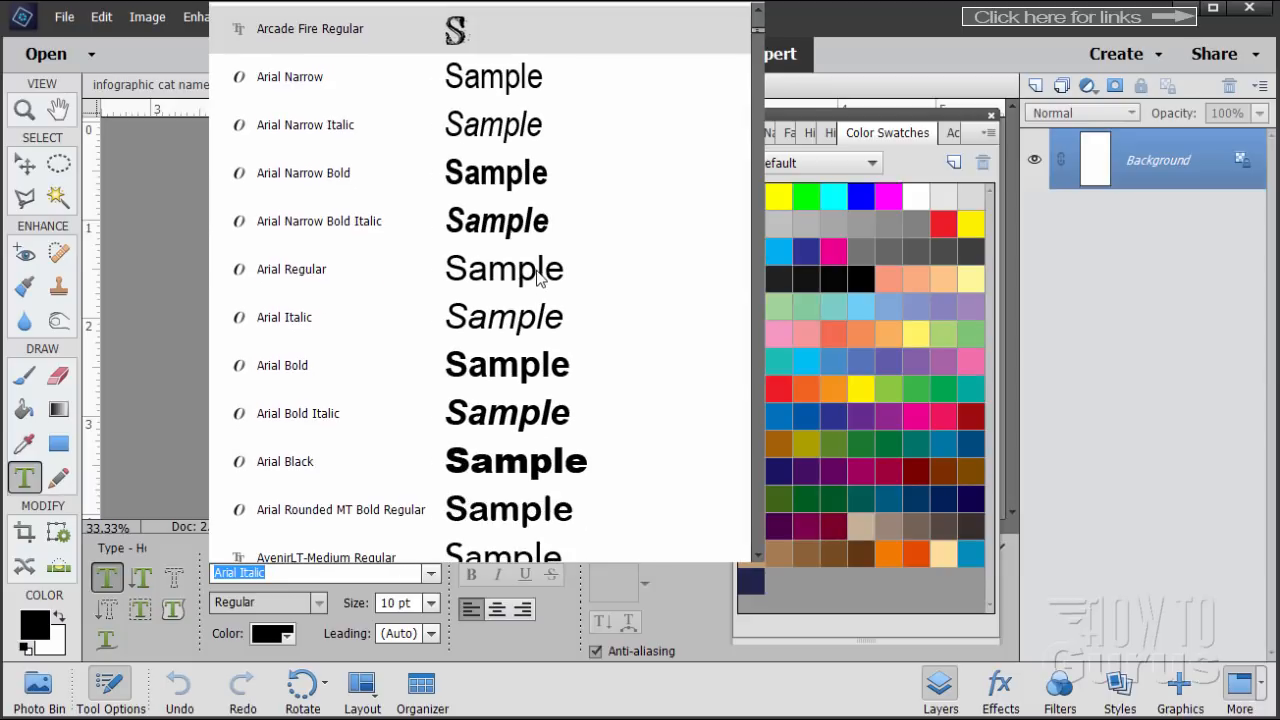
{"action": "left_click", "coordinate": [484, 474]}
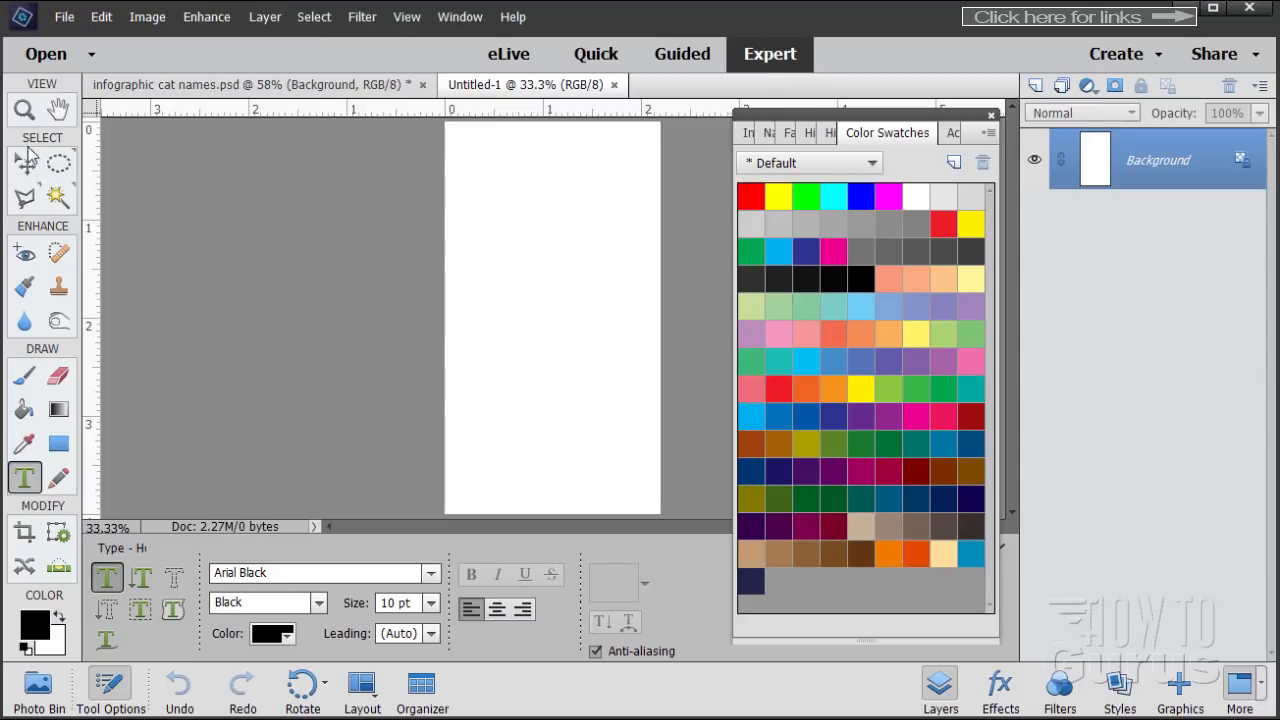
Step: Magnify the upper part of the blank page to 66.7% and move the Color Swatches panel clear of the canvas
{"action": "left_click", "coordinate": [38, 118]}
{"action": "left_click", "coordinate": [543, 286]}
{"action": "left_click", "coordinate": [543, 286]}
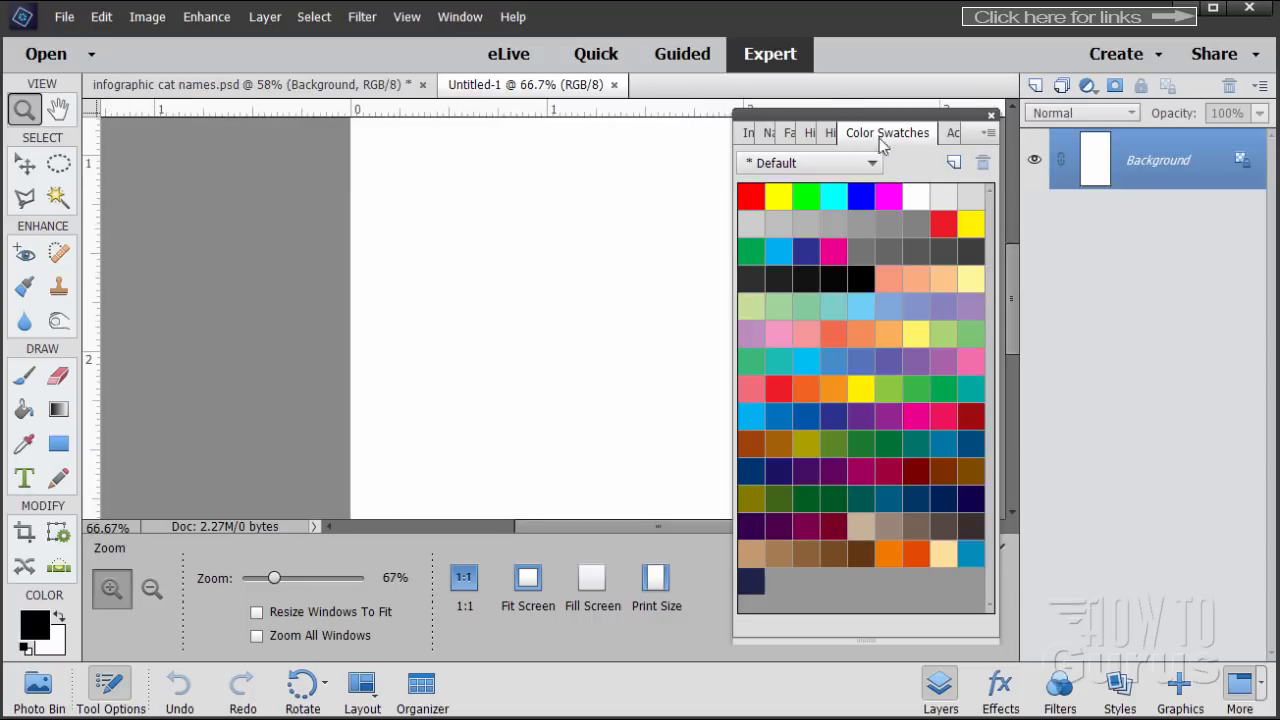
{"action": "left_click_drag", "start_coordinate": [890, 121], "coordinate": [1145, 215]}
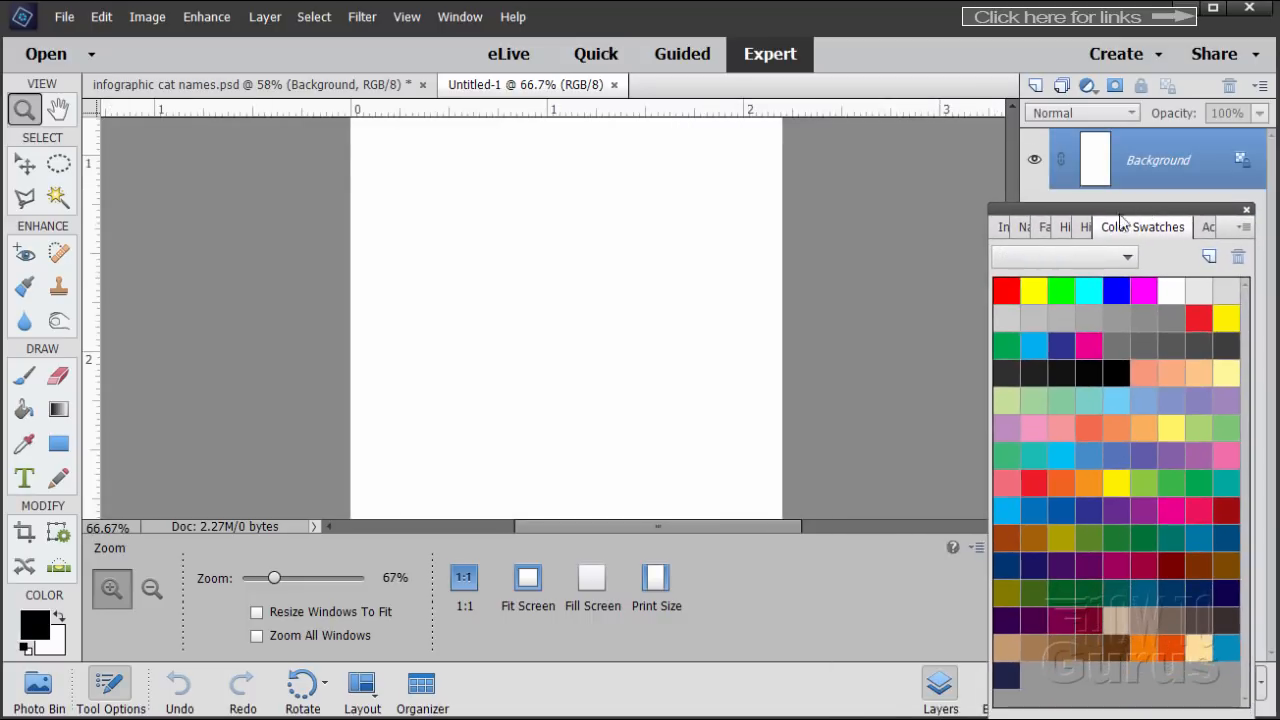
{"action": "scroll", "coordinate": [784, 281], "scroll_direction": "up", "scroll_amount": 1}
{"action": "scroll", "coordinate": [784, 290], "scroll_direction": "down", "scroll_amount": 1}
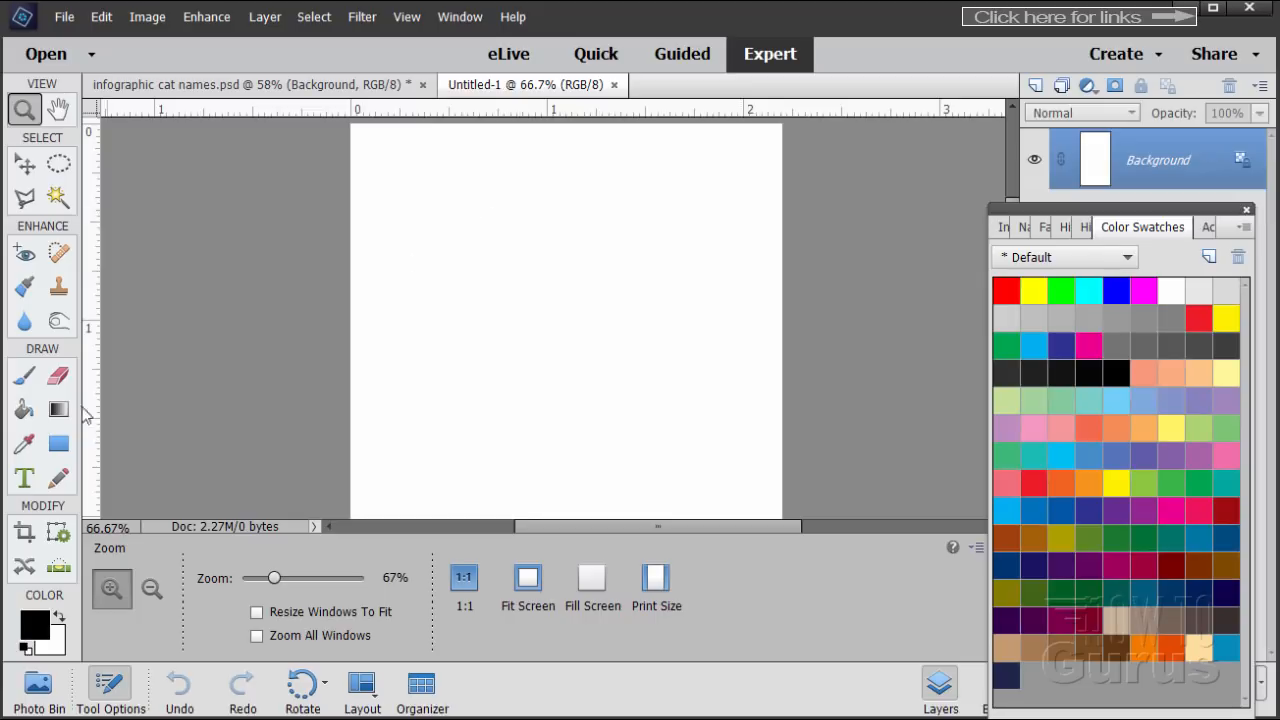
Step: Place a vertical guide down the horizontal center of the page and check the Snap To options
{"action": "left_click", "coordinate": [28, 477]}
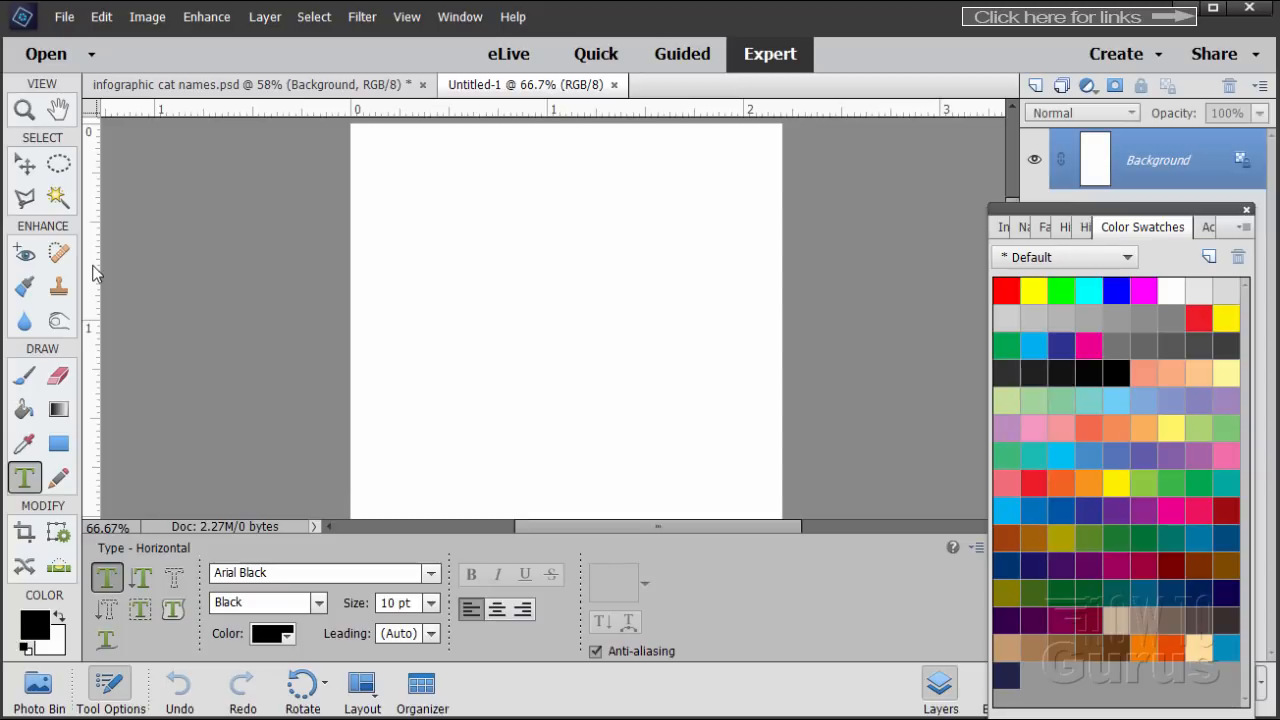
{"action": "left_click_drag", "start_coordinate": [93, 268], "coordinate": [563, 280]}
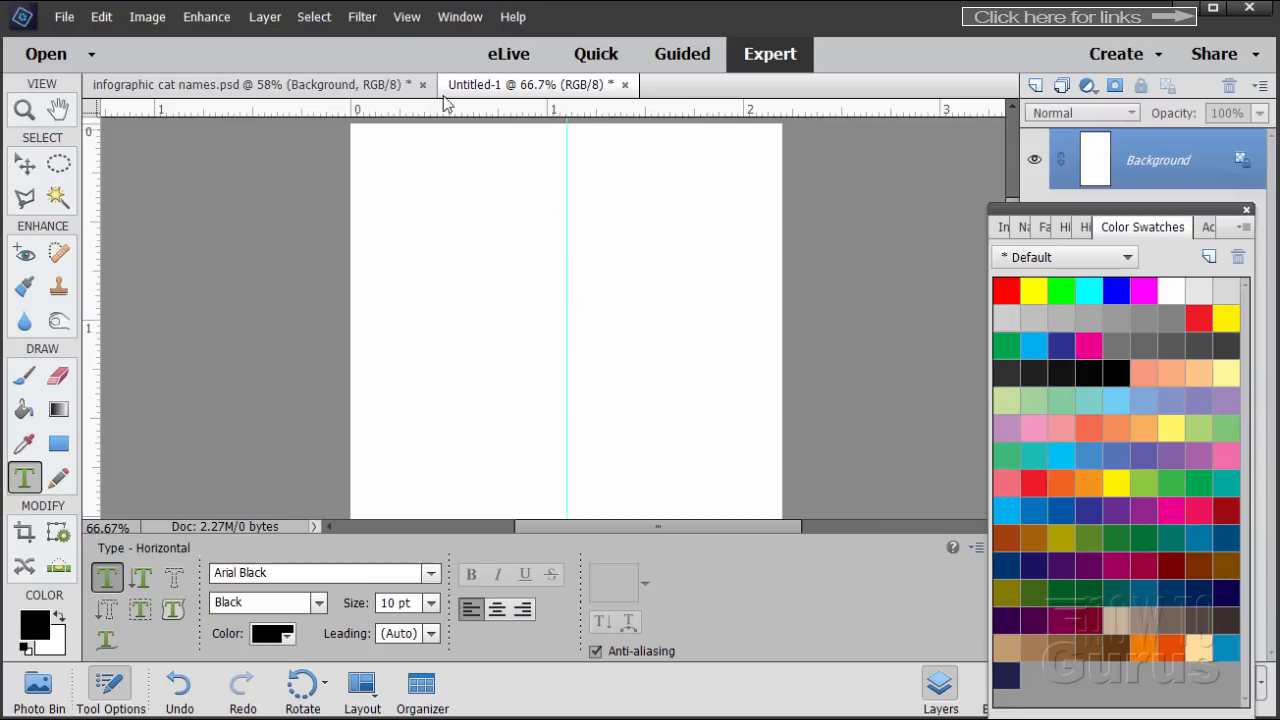
{"action": "left_click", "coordinate": [407, 22]}
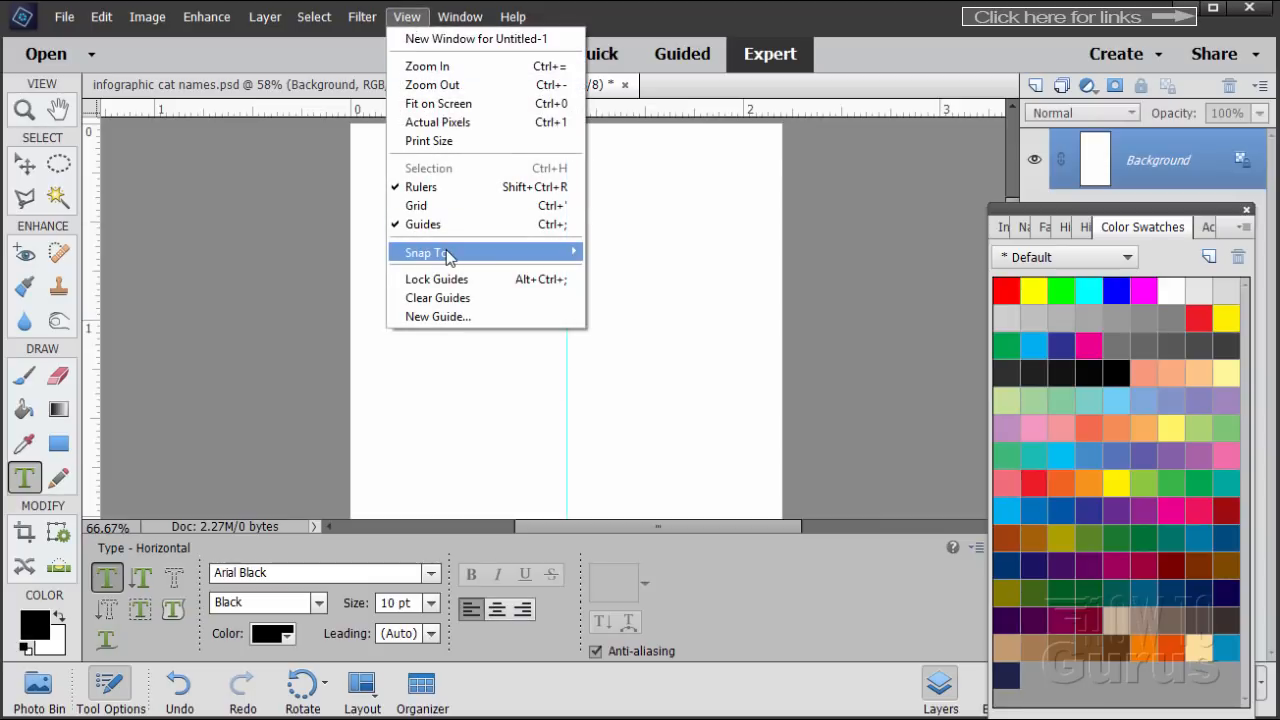
{"action": "mouse_move", "coordinate": [446, 254]}
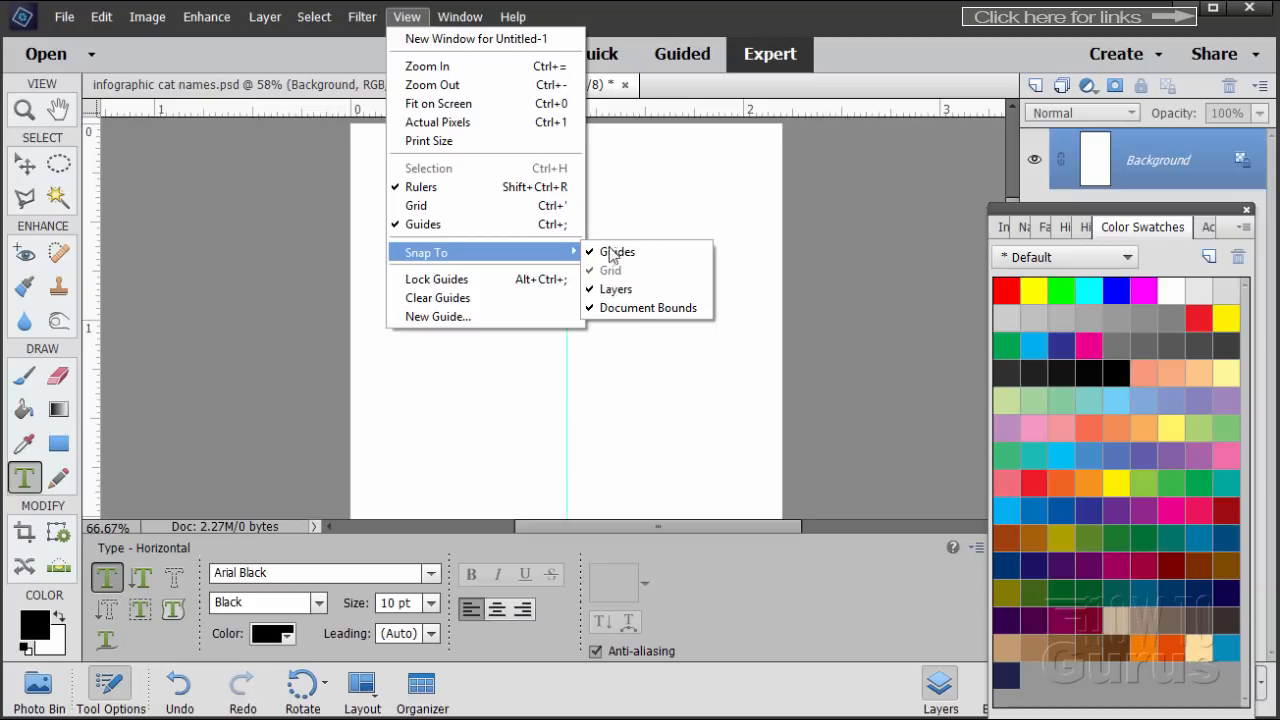
{"action": "left_click", "coordinate": [407, 17]}
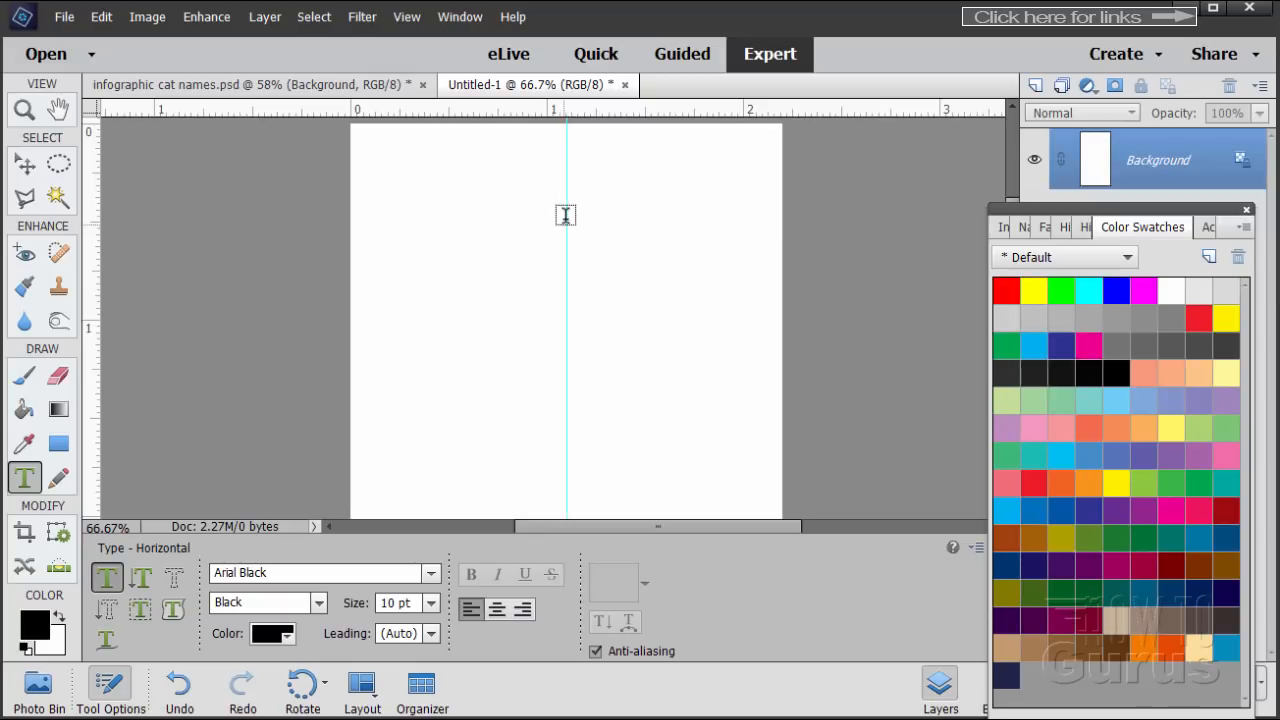
Step: Enter the title text "Top 10" at 36 pt near the upper edge of the page
{"action": "left_click", "coordinate": [392, 175]}
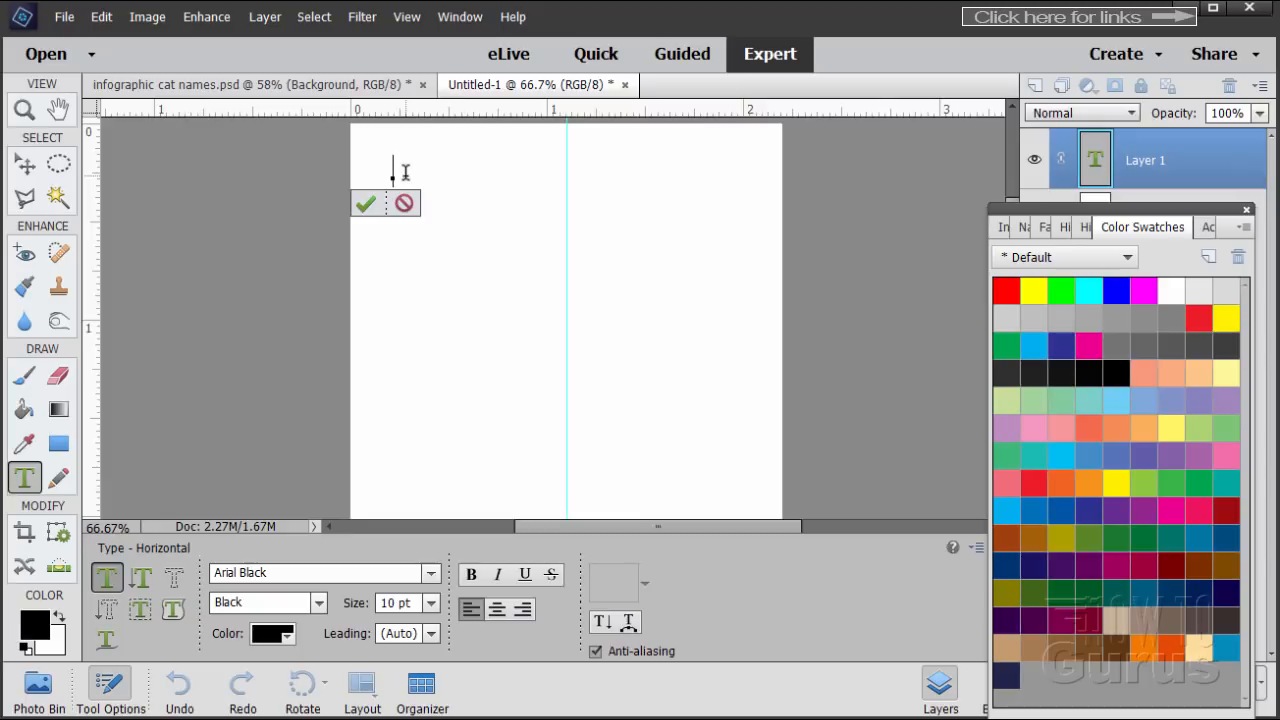
{"action": "left_click", "coordinate": [432, 604]}
{"action": "left_click", "coordinate": [409, 530]}
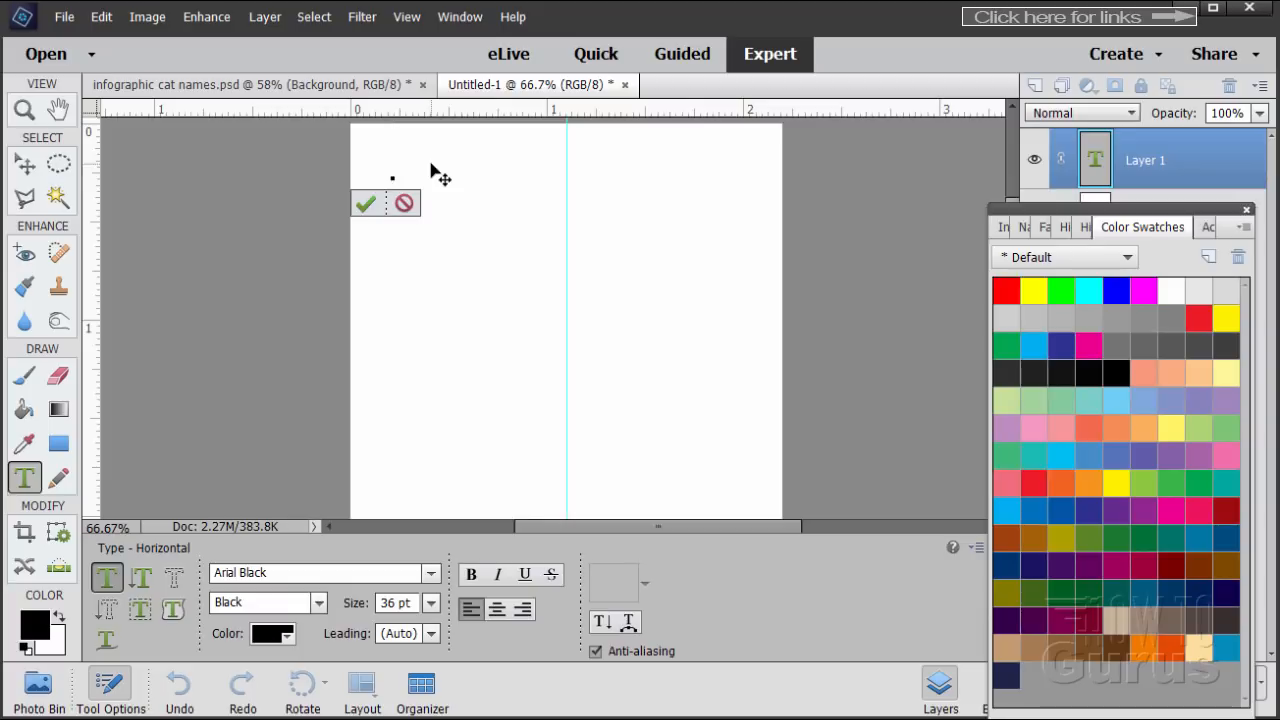
{"action": "type", "text": "T"}
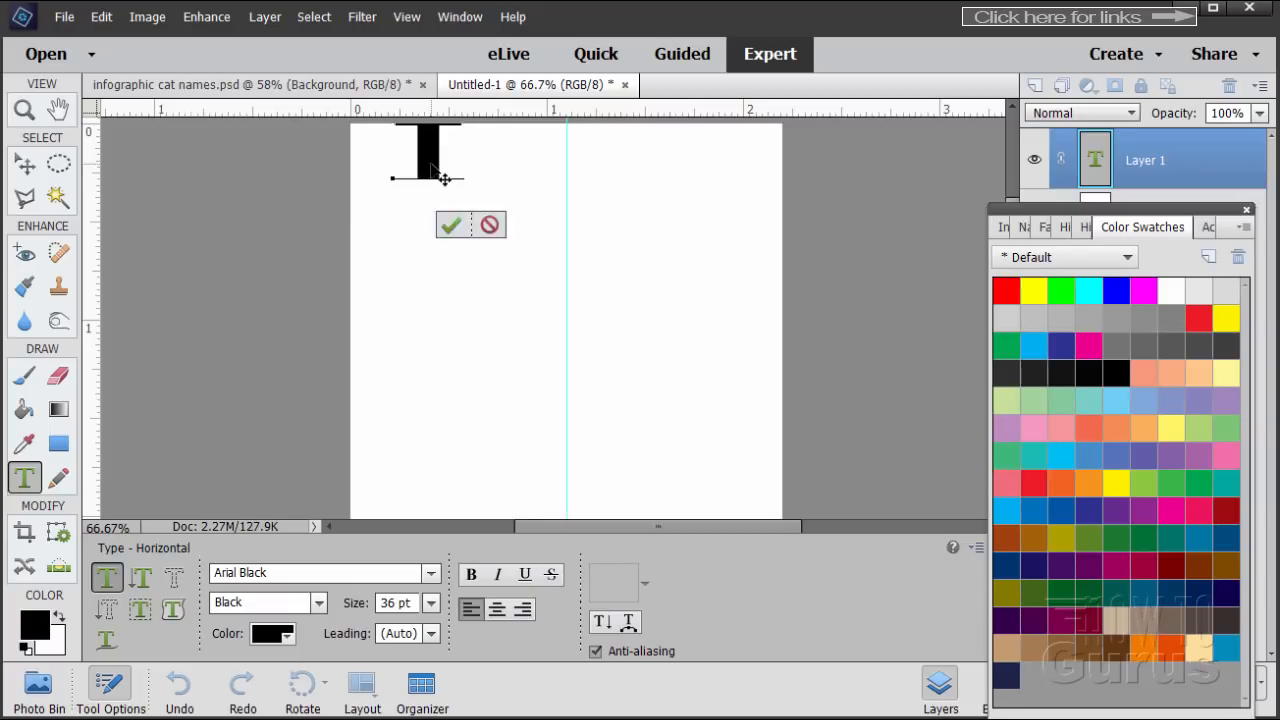
{"action": "type", "text": "op 10"}
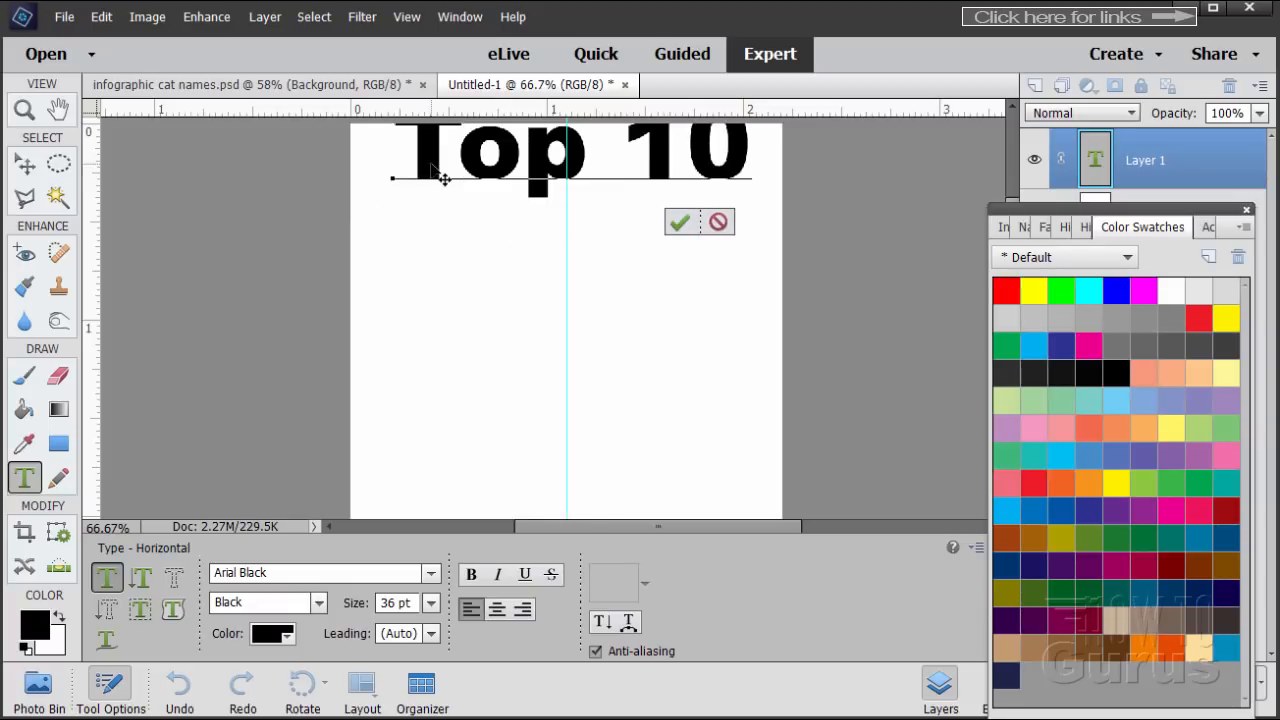
Step: Center-align the Top 10 text and move it near the page's upper edge, centered on the vertical guide
{"action": "triple_click", "coordinate": [604, 165]}
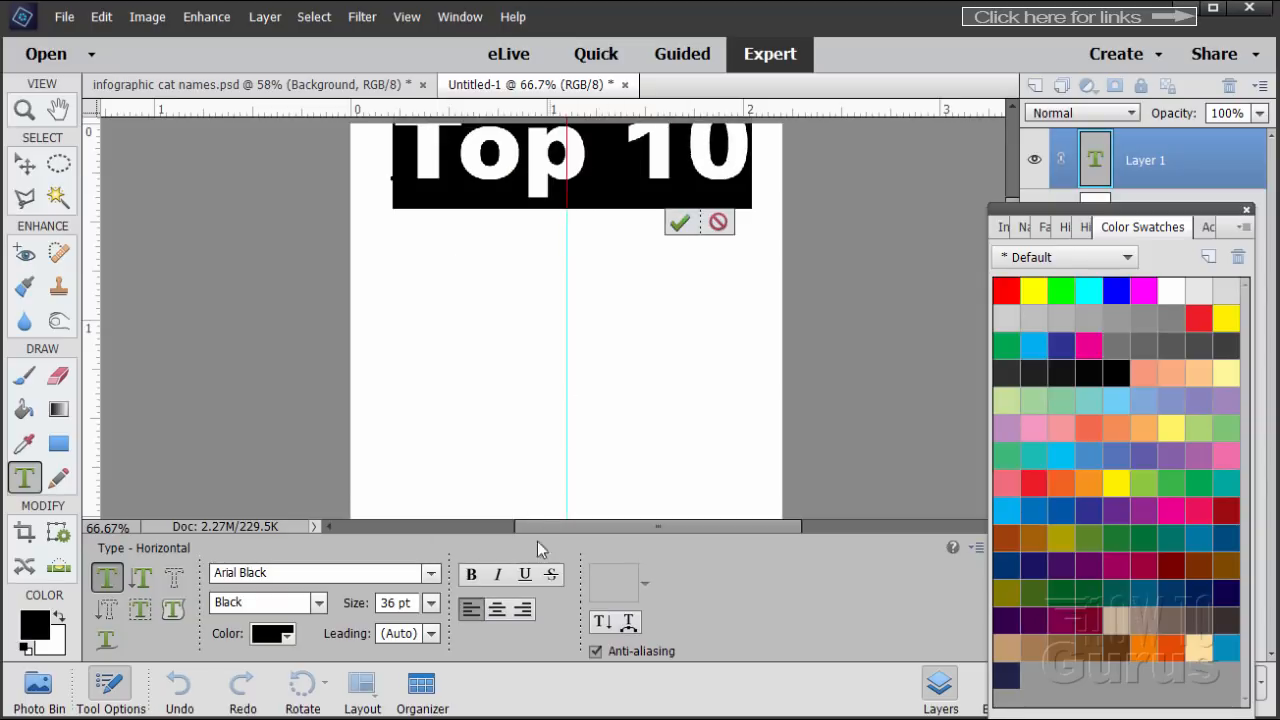
{"action": "left_click", "coordinate": [497, 609]}
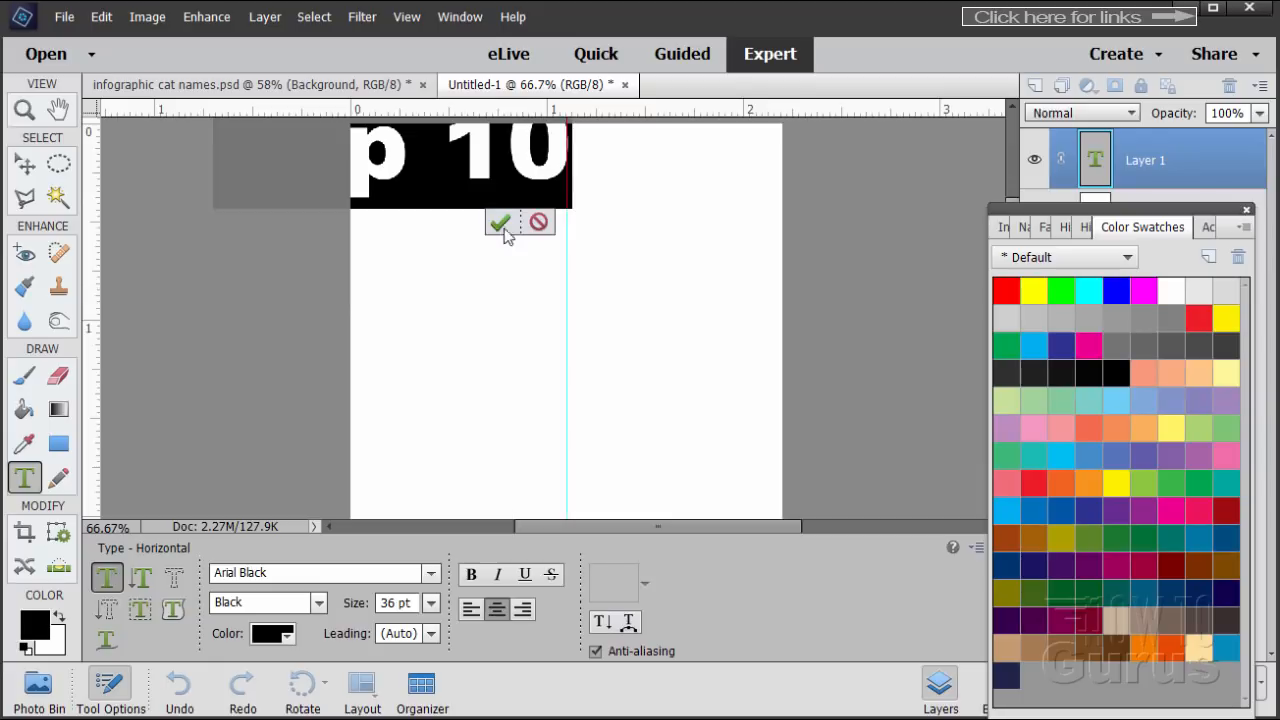
{"action": "left_click", "coordinate": [500, 222]}
{"action": "key", "text": "v"}
{"action": "left_click_drag", "start_coordinate": [443, 212], "coordinate": [600, 296]}
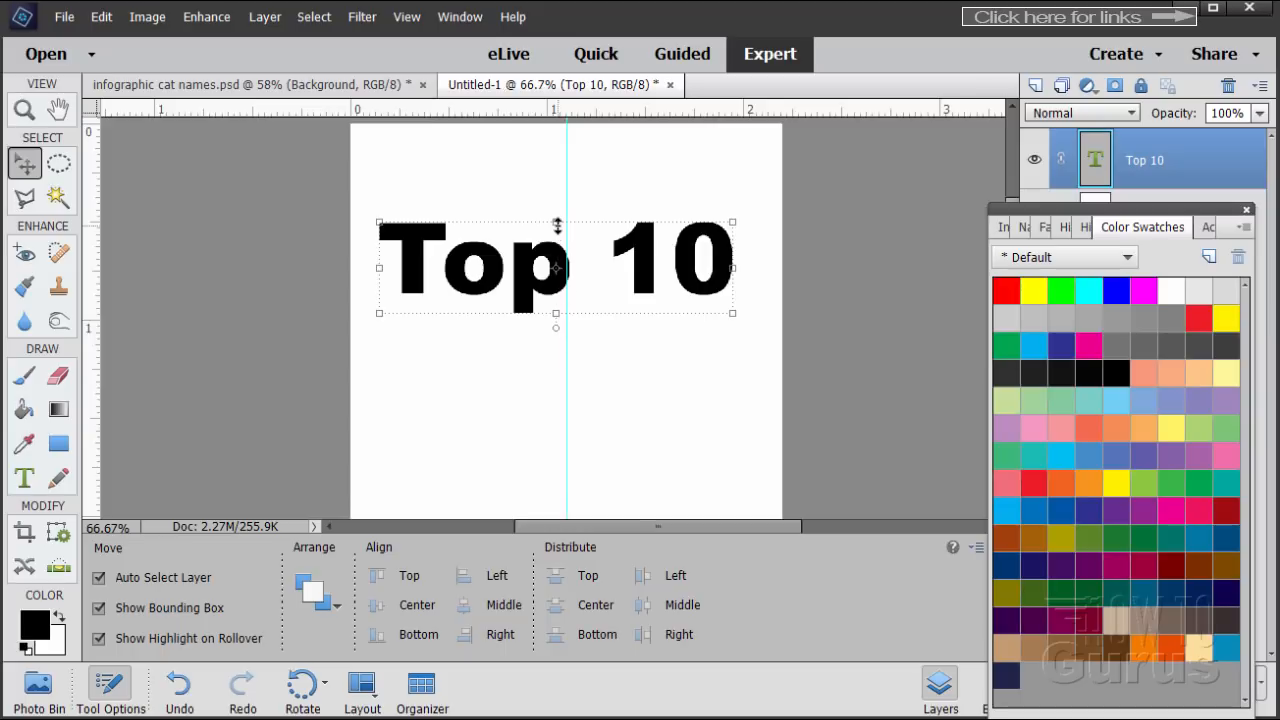
{"action": "left_click_drag", "start_coordinate": [522, 296], "coordinate": [657, 216]}
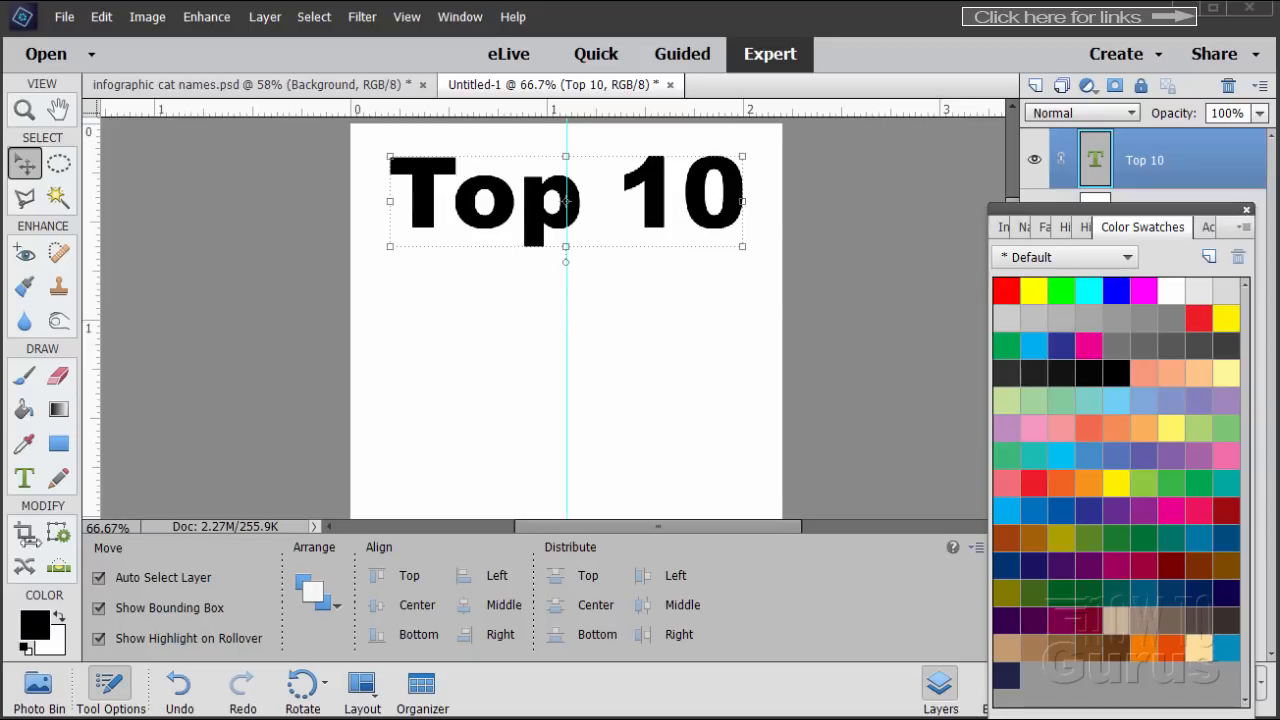
Step: Try the Top 10 title at a size of 24 pt and undo that size change
{"action": "left_click", "coordinate": [24, 477]}
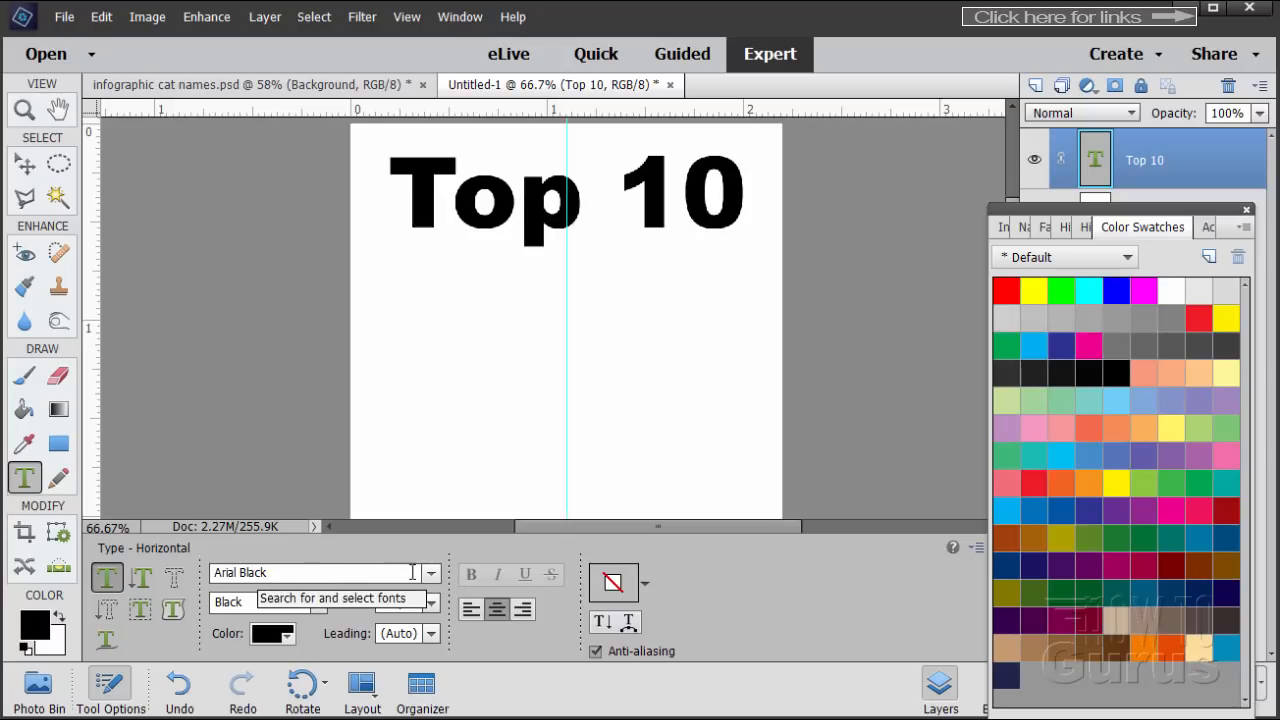
{"action": "left_click", "coordinate": [430, 603]}
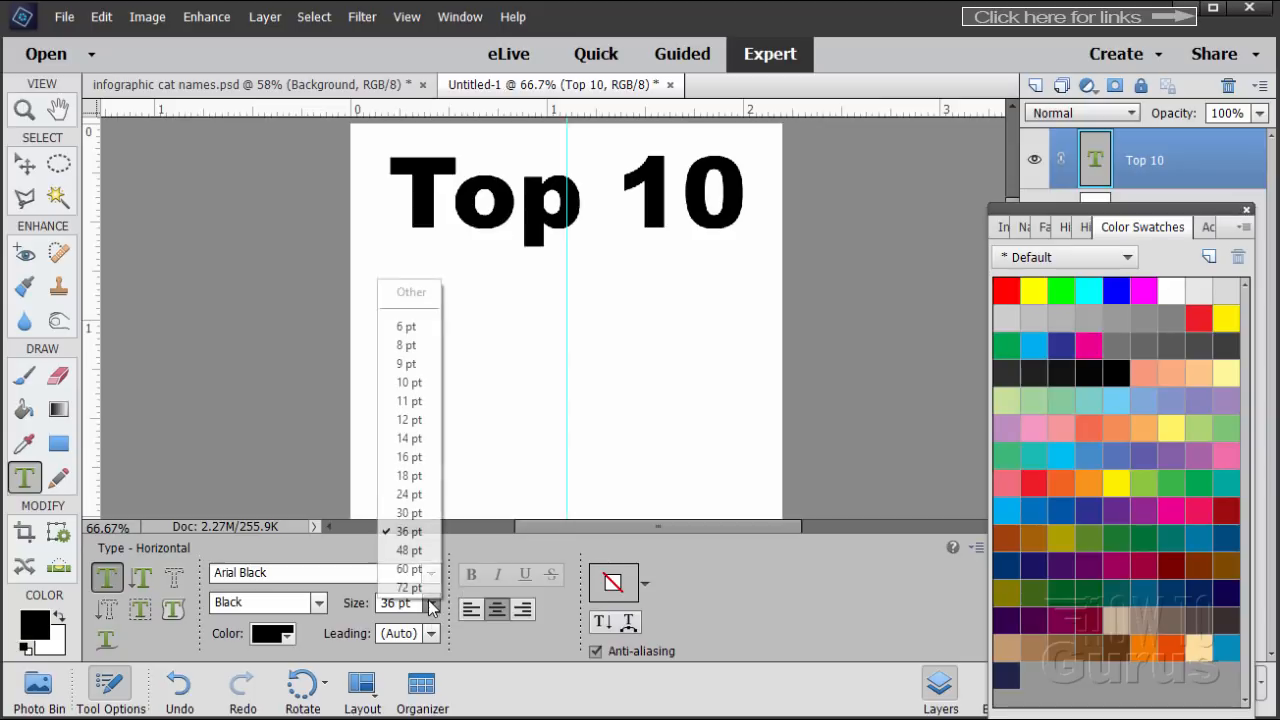
{"action": "left_click", "coordinate": [409, 494]}
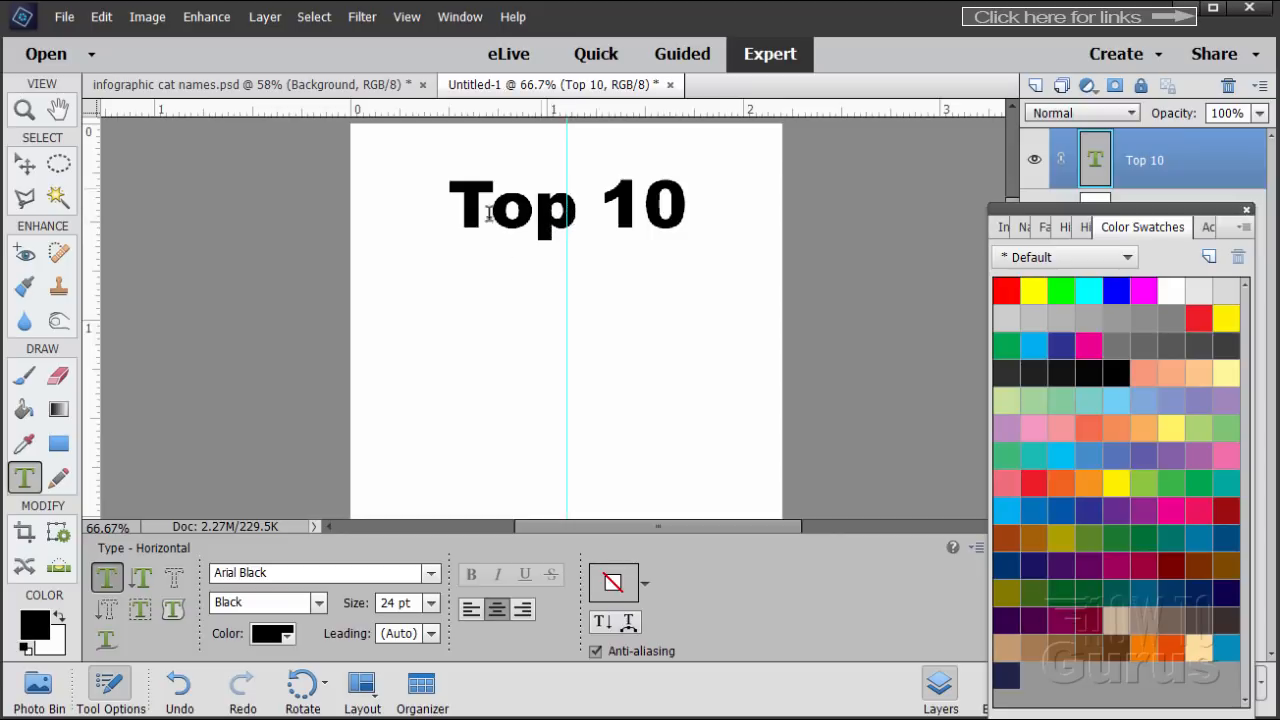
{"action": "left_click", "coordinate": [101, 17]}
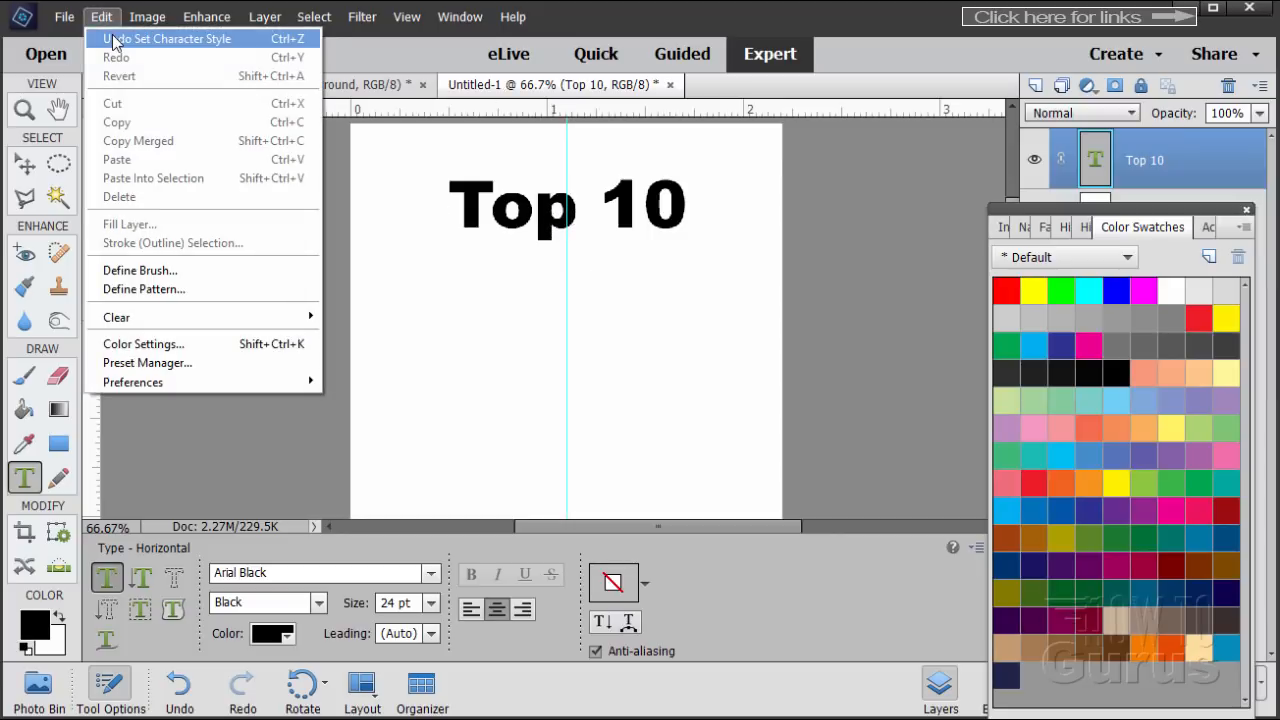
{"action": "left_click", "coordinate": [150, 37]}
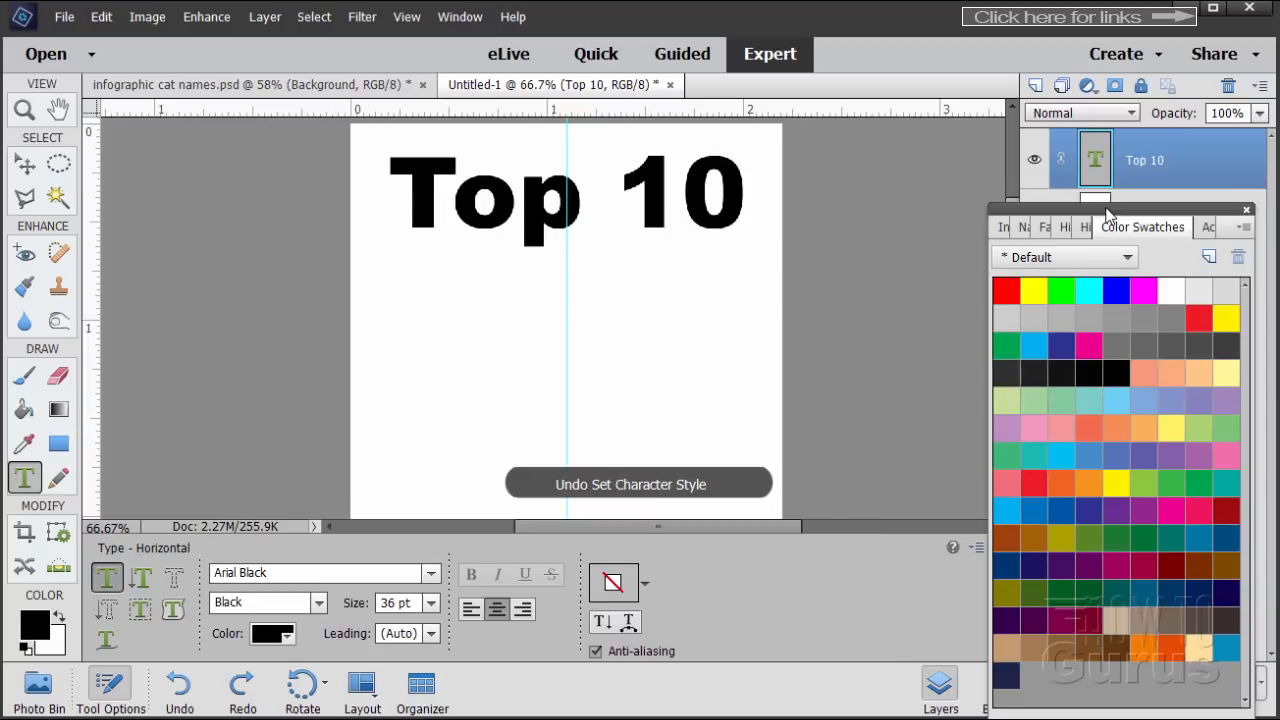
Step: Move the Color Swatches panel clear of the layer list and enter "plus 2" at 24 pt on a new layer beneath the title
{"action": "left_click_drag", "start_coordinate": [1105, 224], "coordinate": [940, 490]}
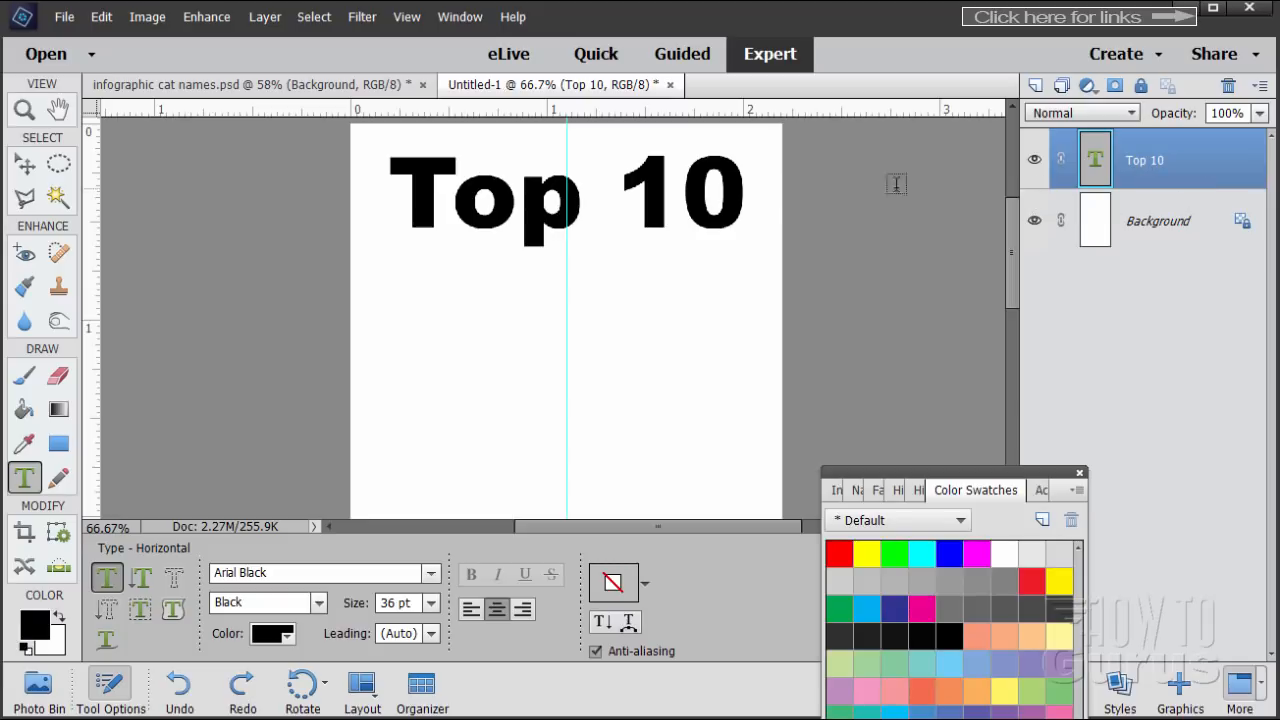
{"action": "left_click", "coordinate": [1036, 88]}
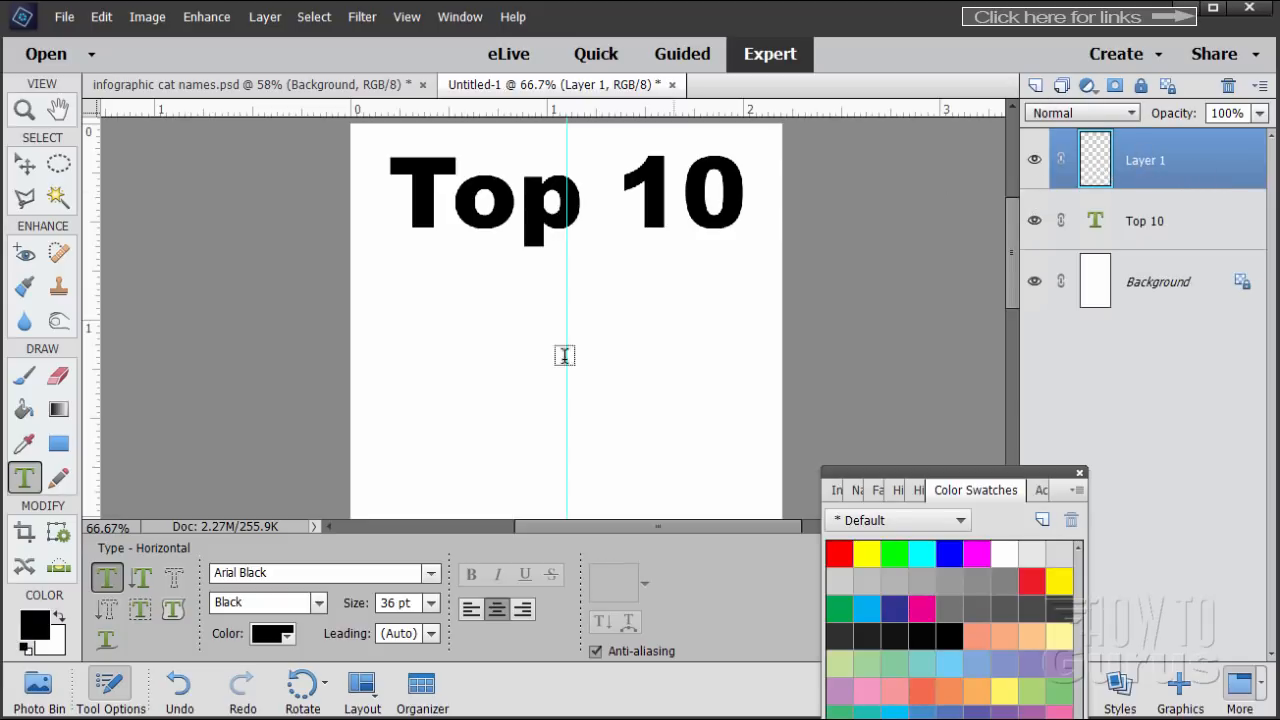
{"action": "left_click", "coordinate": [426, 338]}
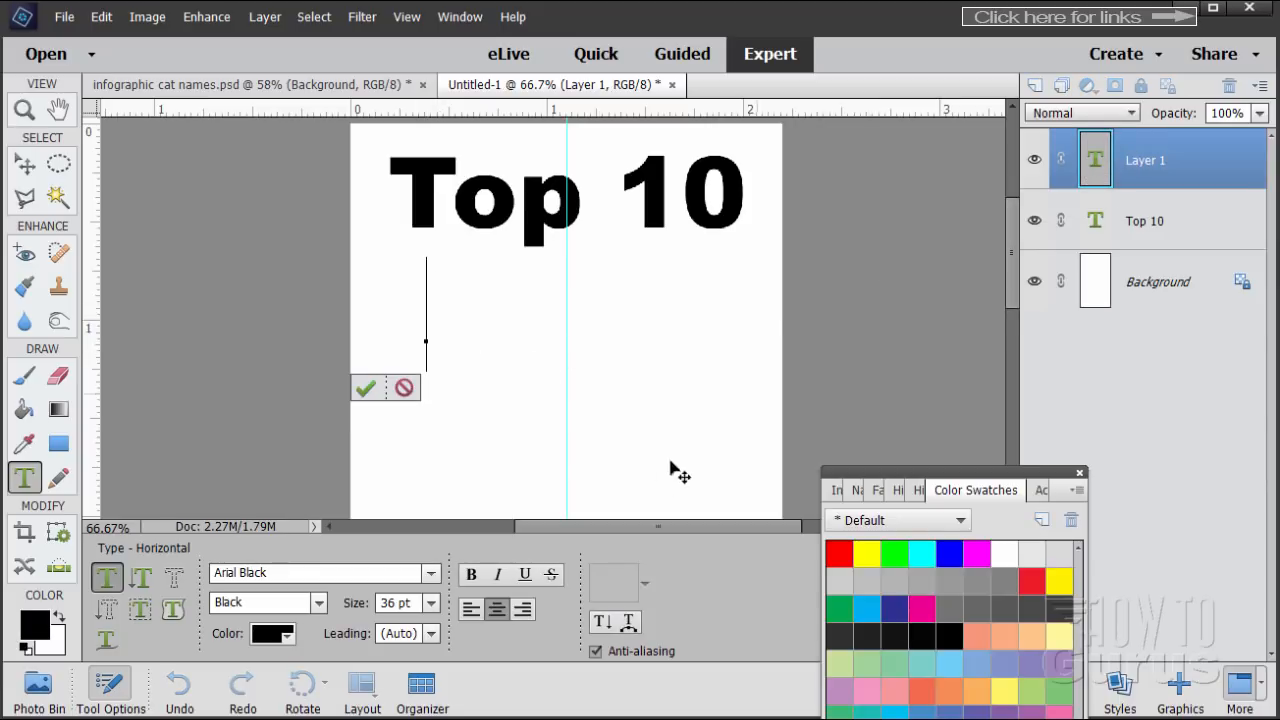
{"action": "left_click", "coordinate": [431, 603]}
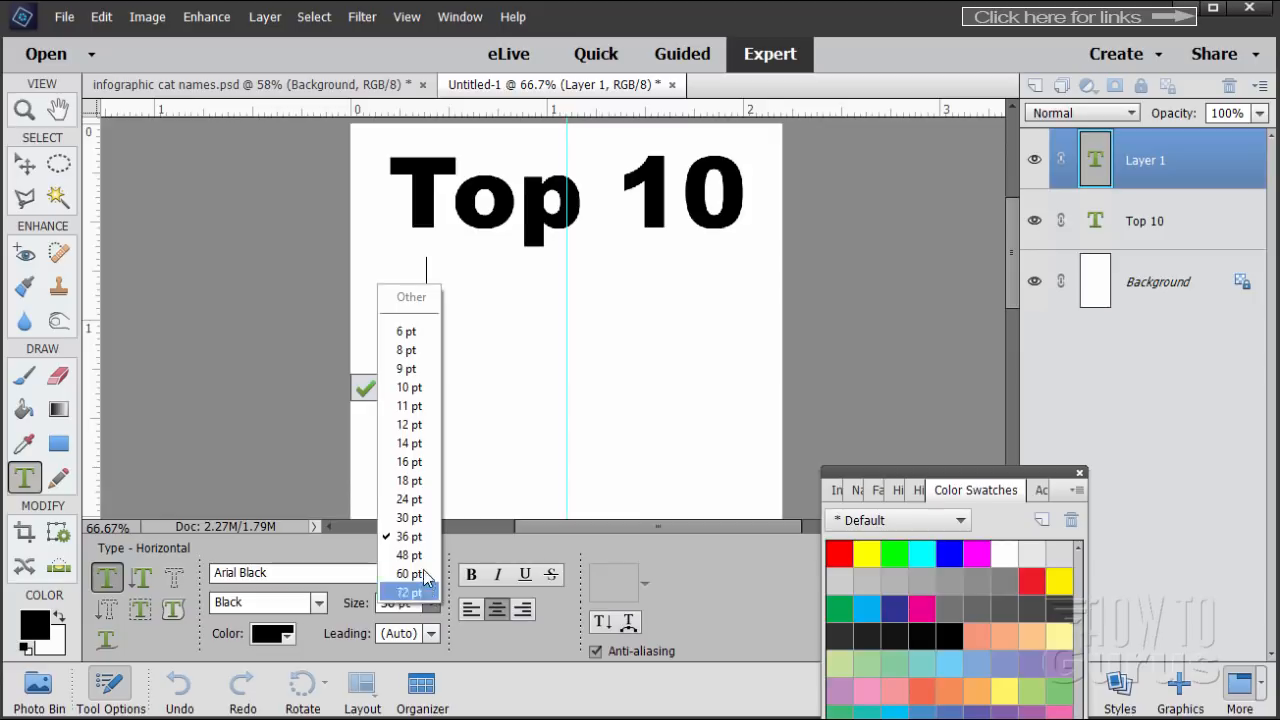
{"action": "left_click", "coordinate": [410, 497]}
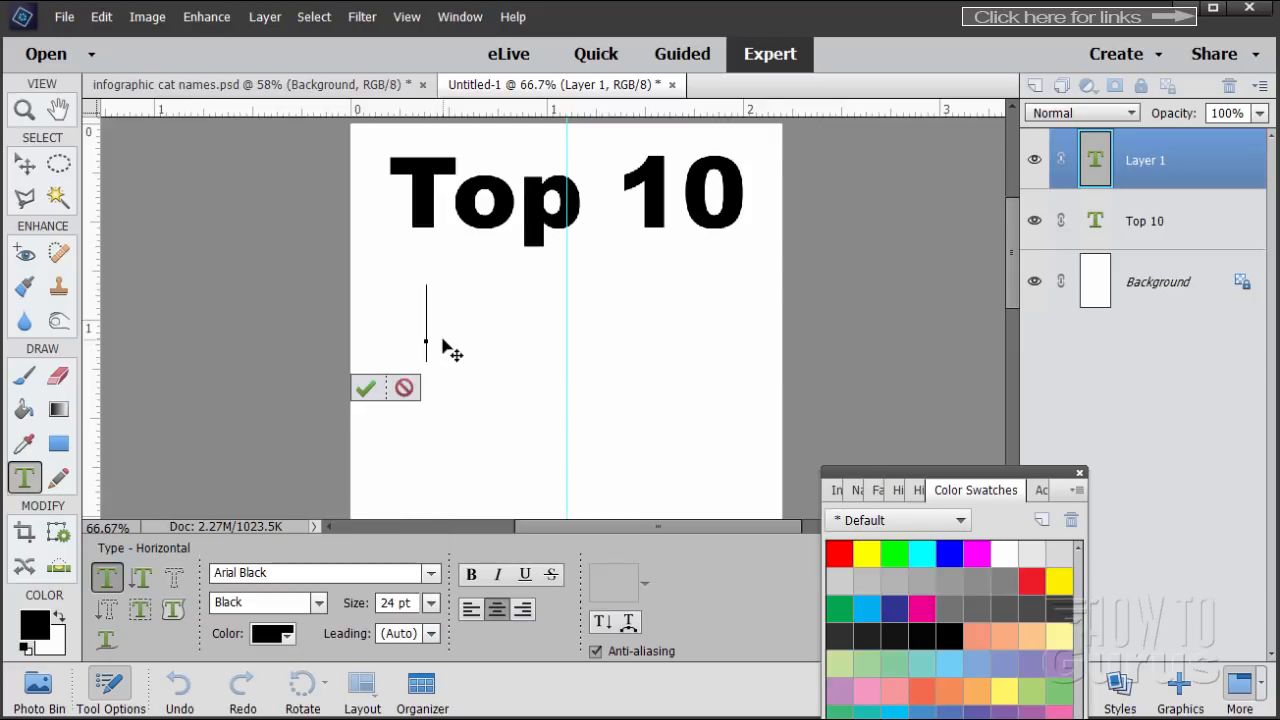
{"action": "type", "text": "plus 2"}
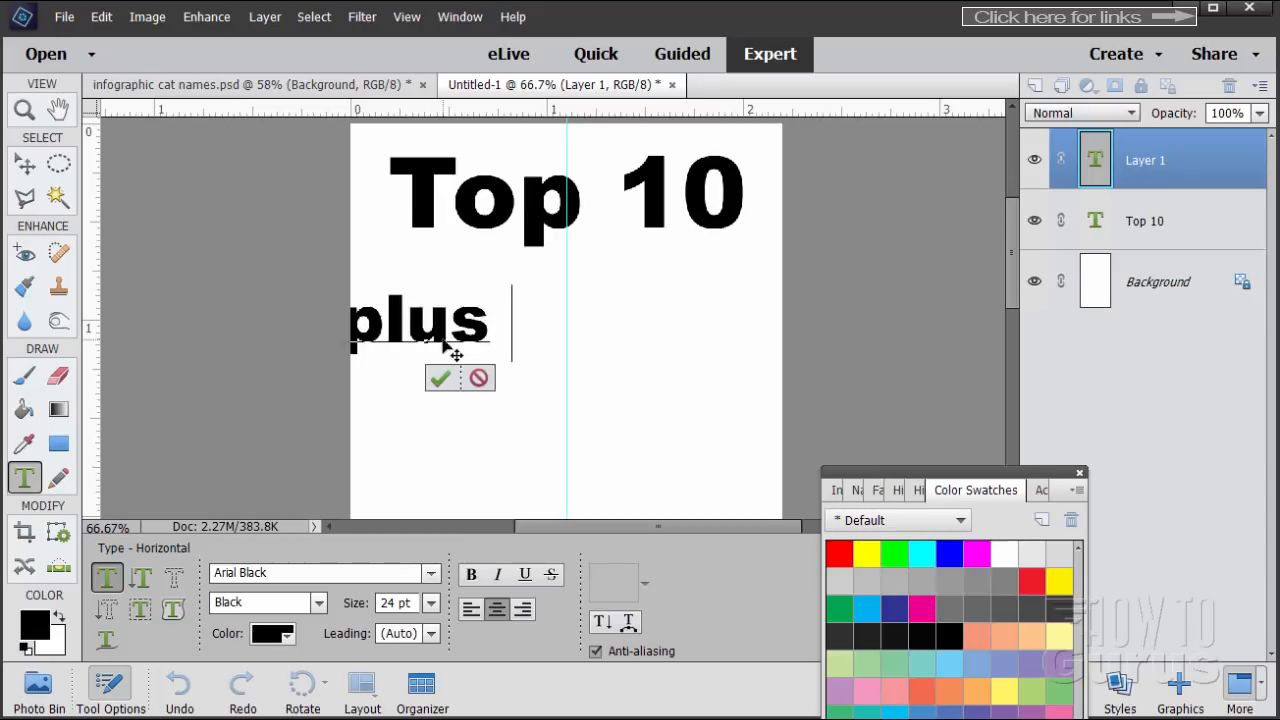
{"action": "left_click", "coordinate": [461, 375]}
Step: Move the "plus 2" text directly below Top 10, centered on the vertical guide
{"action": "key", "text": "v"}
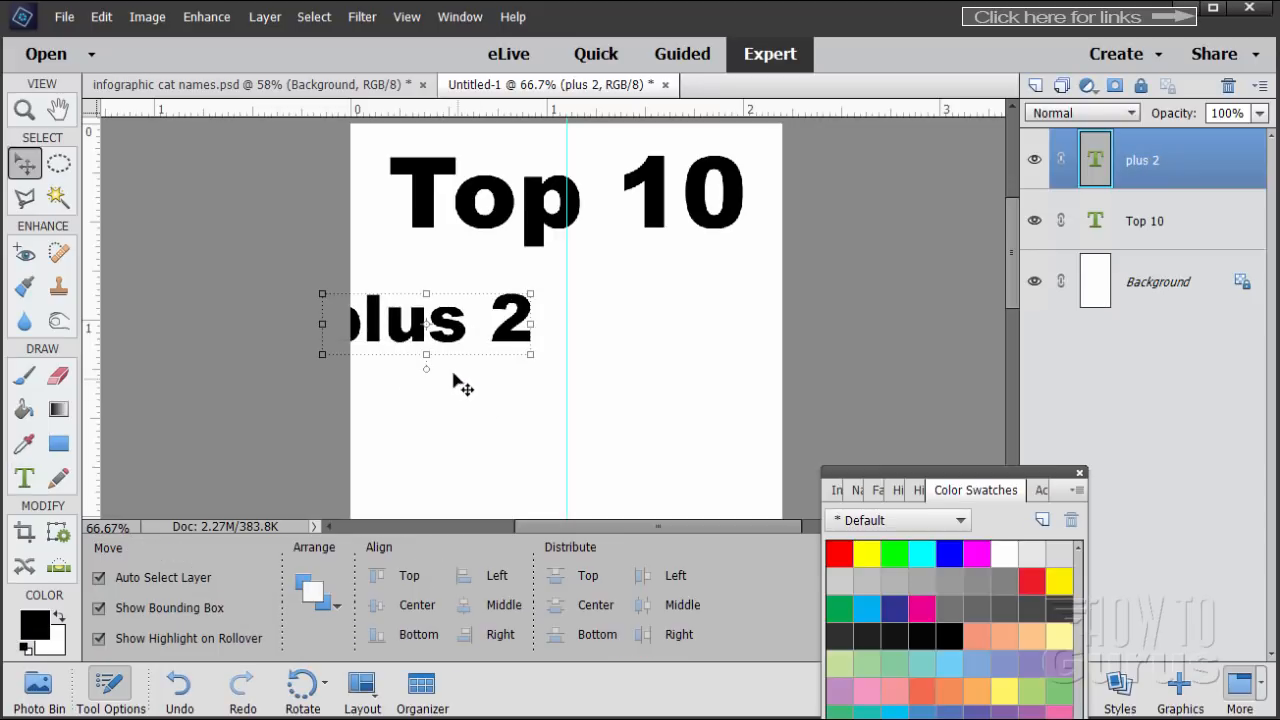
{"action": "left_click_drag", "start_coordinate": [455, 340], "coordinate": [490, 341]}
{"action": "left_click_drag", "start_coordinate": [556, 345], "coordinate": [600, 310]}
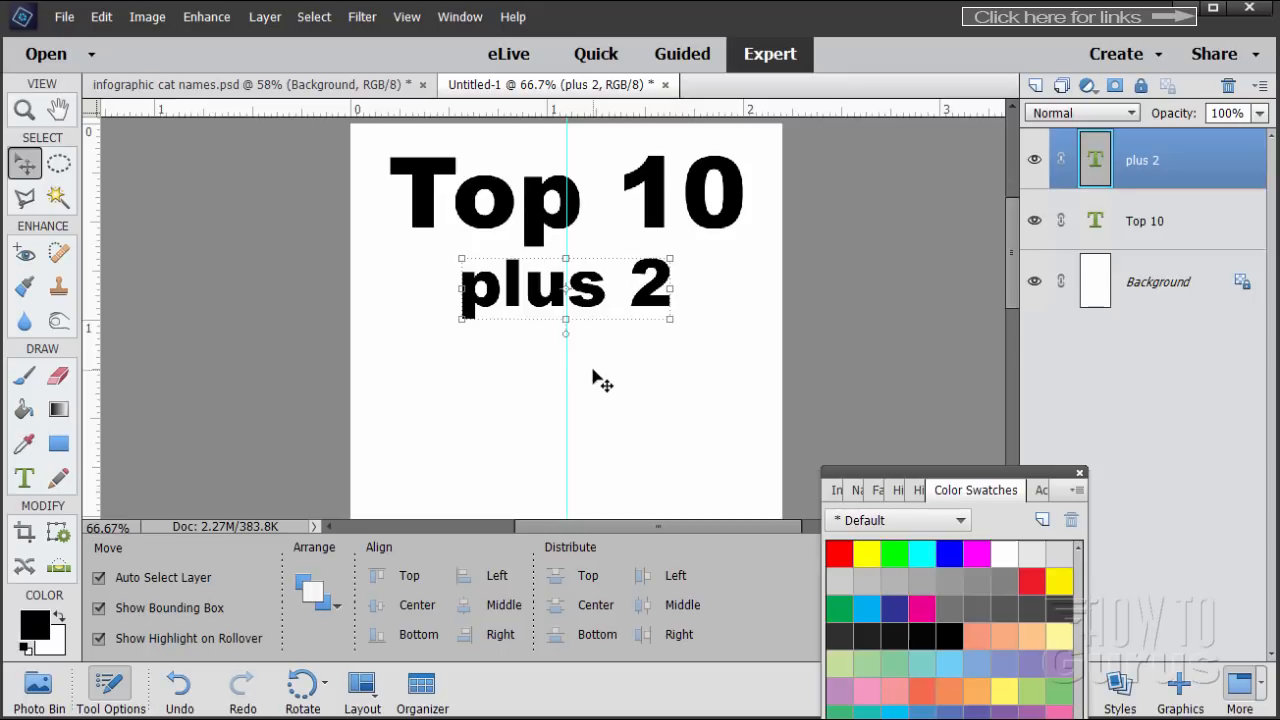
{"action": "left_click", "coordinate": [596, 375]}
Step: Add the text "Names to" in 24 pt Arial Black on a new layer beneath the "plus 2" line
{"action": "left_click", "coordinate": [1214, 182]}
{"action": "left_click", "coordinate": [1036, 85]}
{"action": "key", "text": "t"}
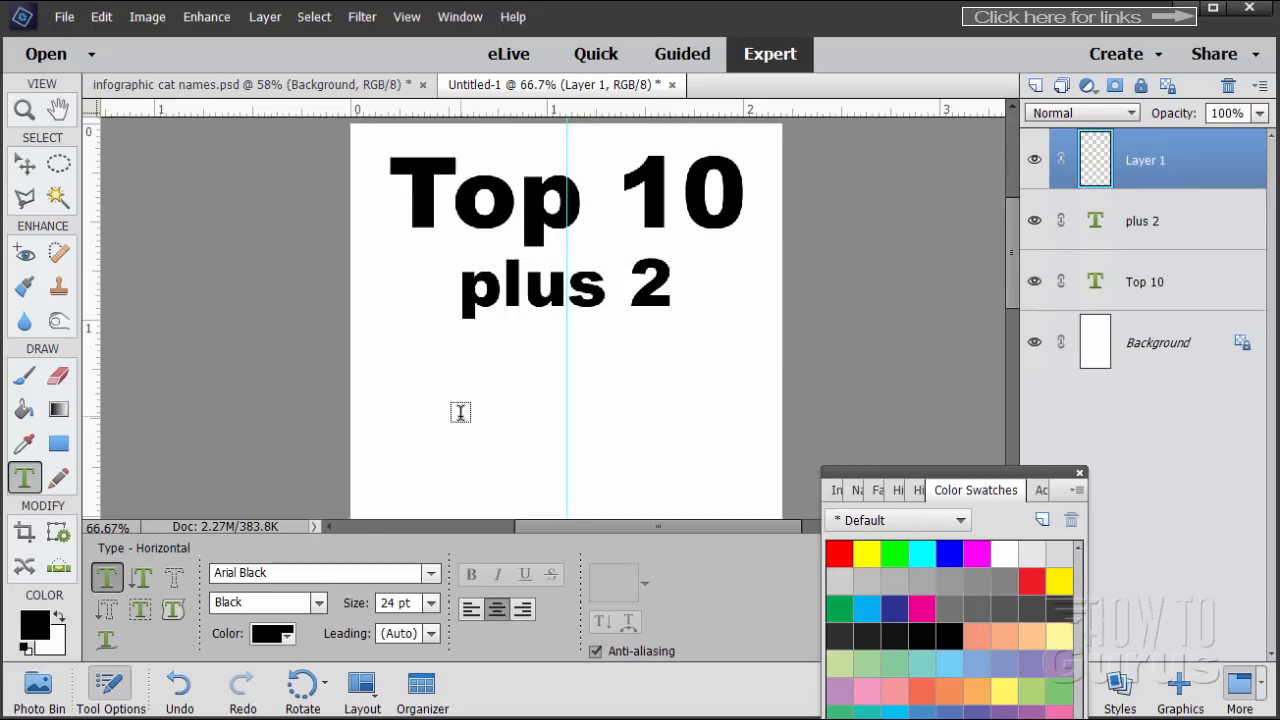
{"action": "left_click", "coordinate": [460, 413]}
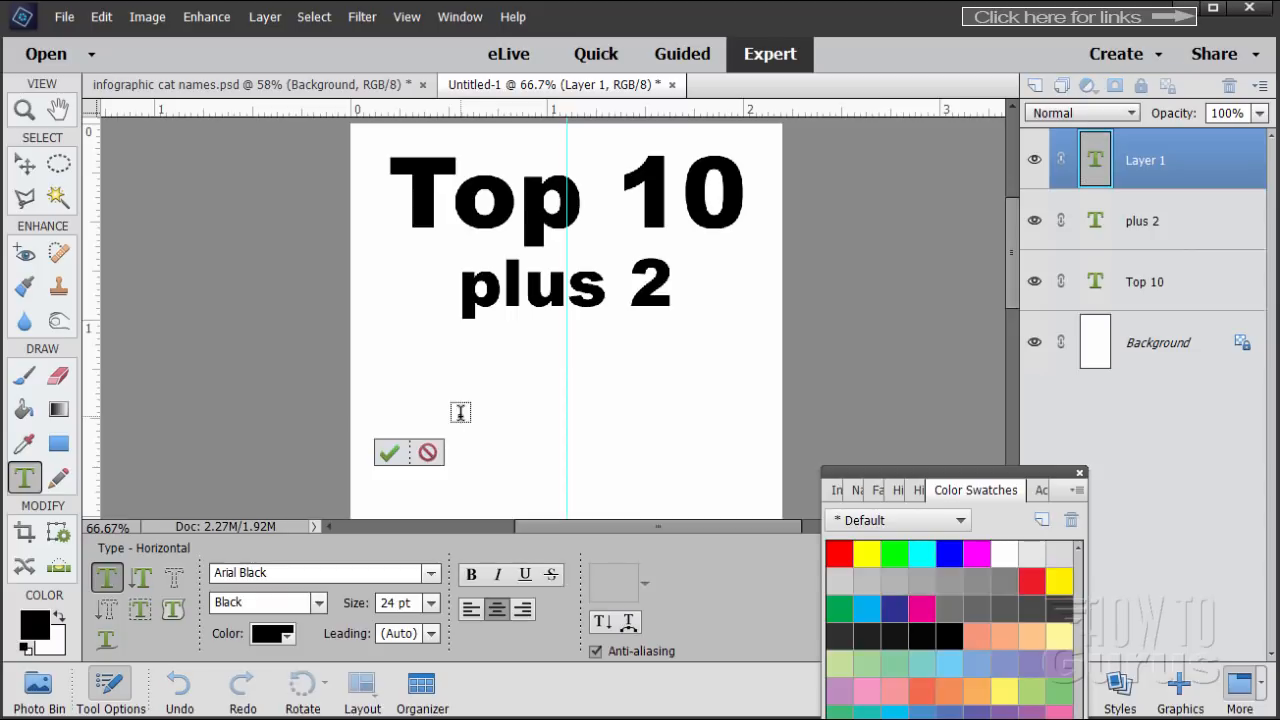
{"action": "type", "text": "Names to"}
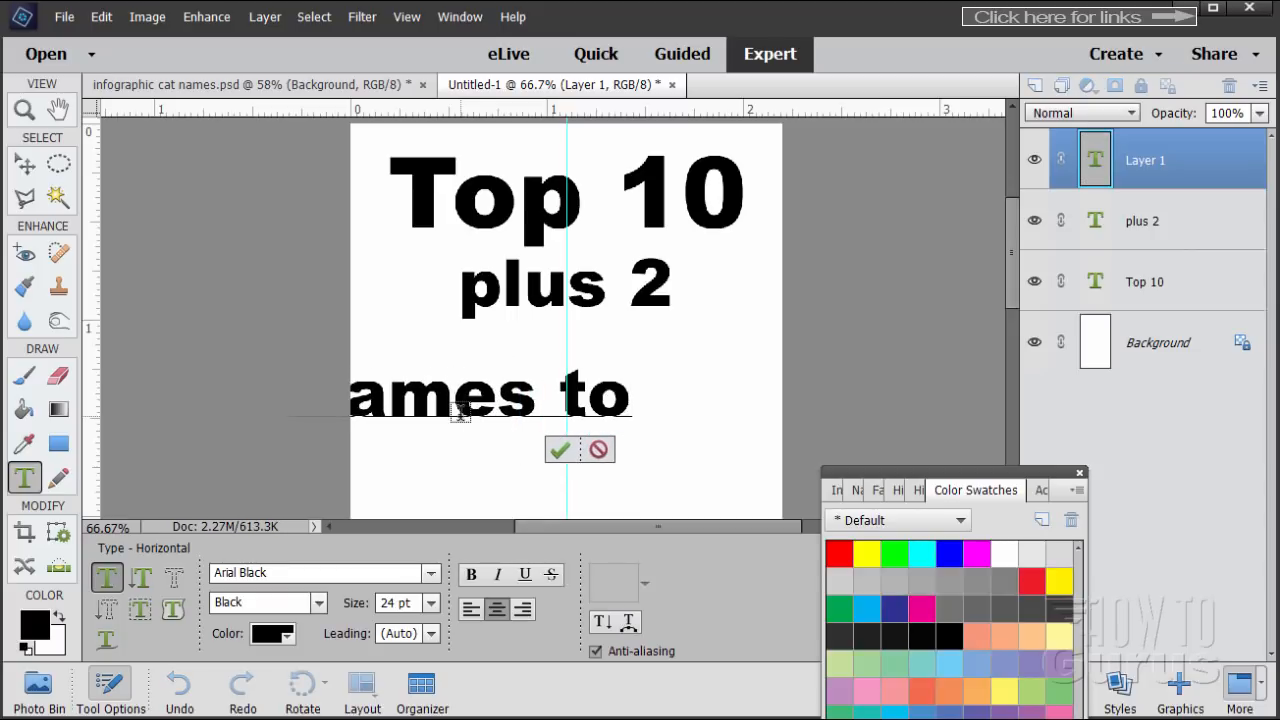
{"action": "left_click", "coordinate": [561, 451]}
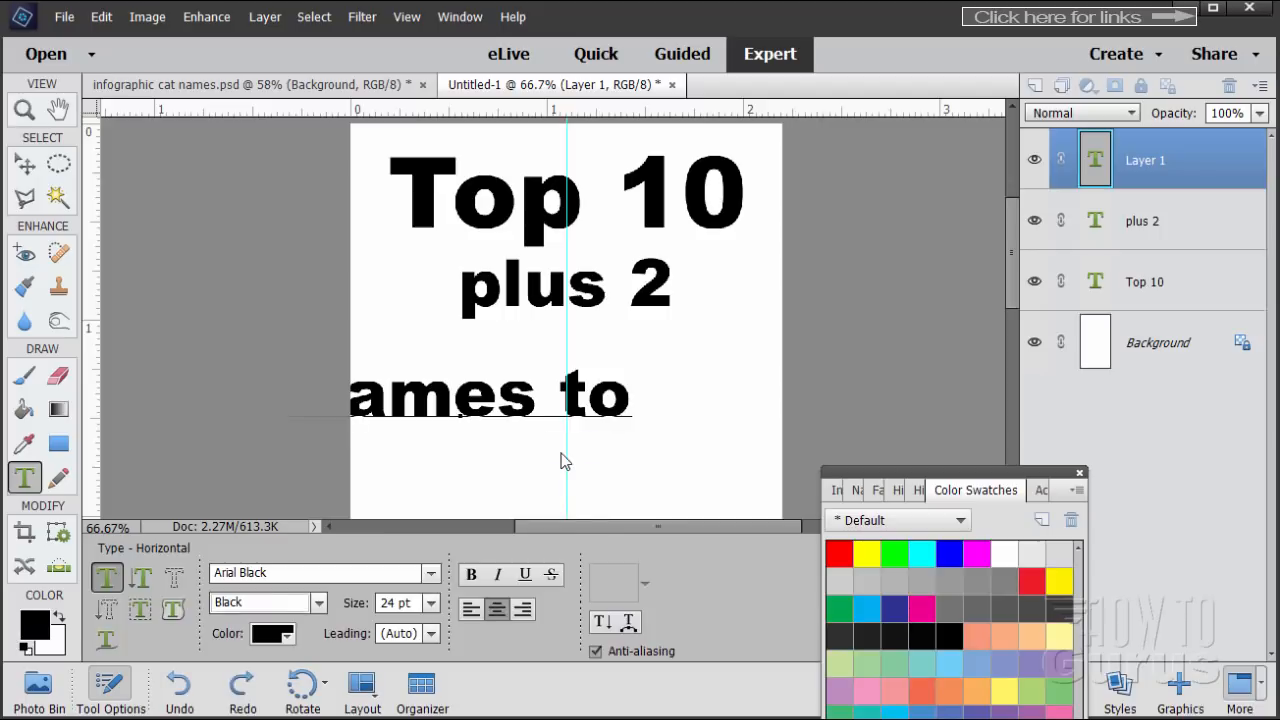
Step: Move the "Names to" text directly below "plus 2", centered on the vertical guide
{"action": "key", "text": "v"}
{"action": "left_click_drag", "start_coordinate": [483, 412], "coordinate": [591, 391]}
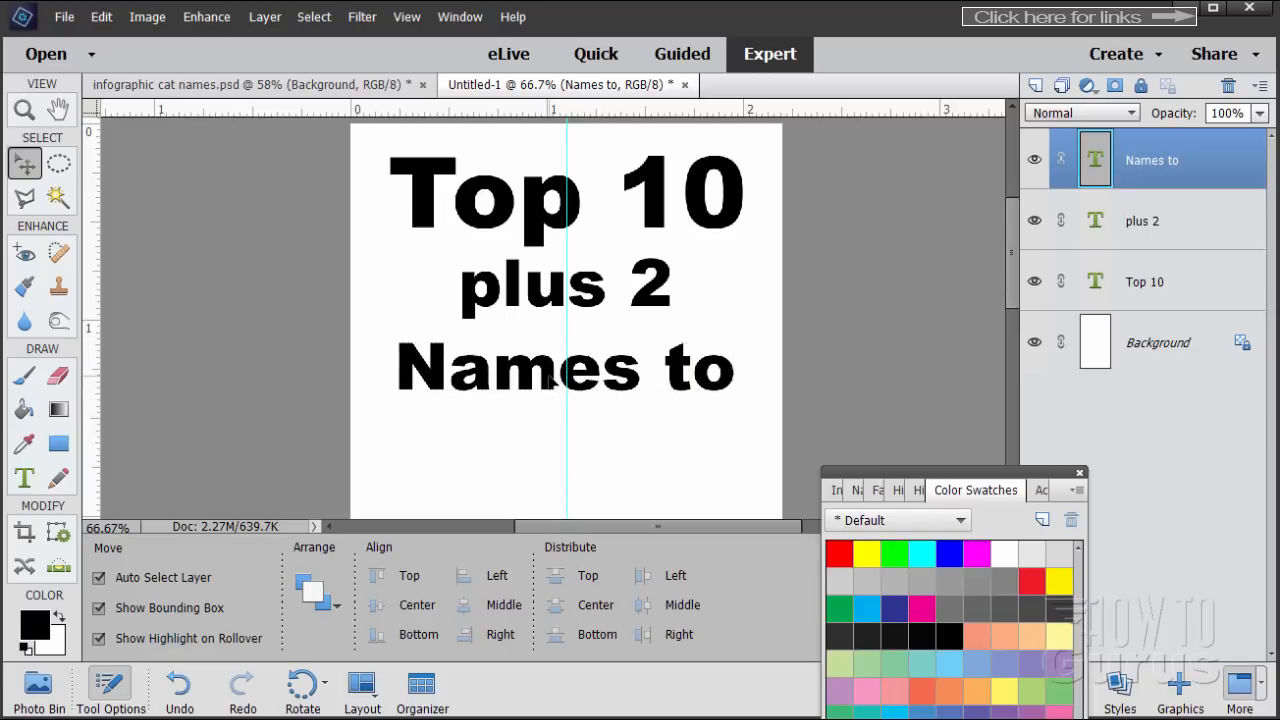
{"action": "left_click_drag", "start_coordinate": [554, 374], "coordinate": [553, 369]}
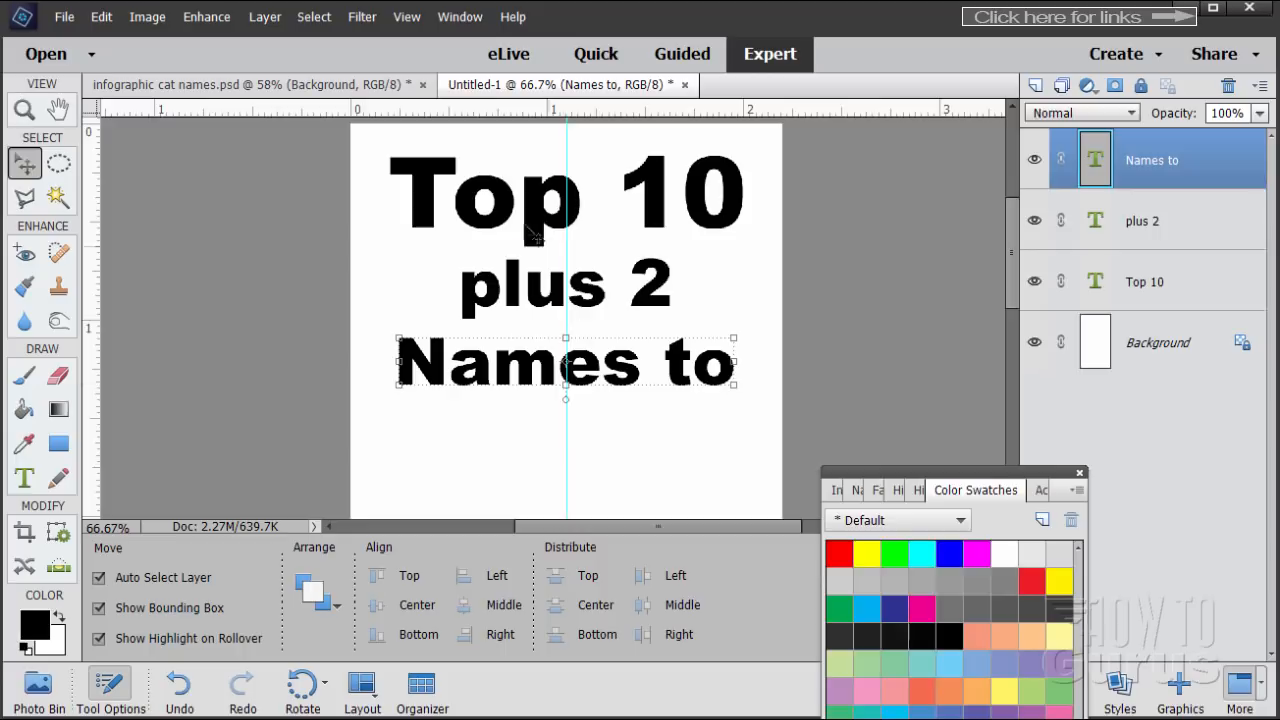
Step: Add the text "NOT" on a new layer beneath "Names to" and set its size to 36 pt
{"action": "left_click", "coordinate": [1035, 86]}
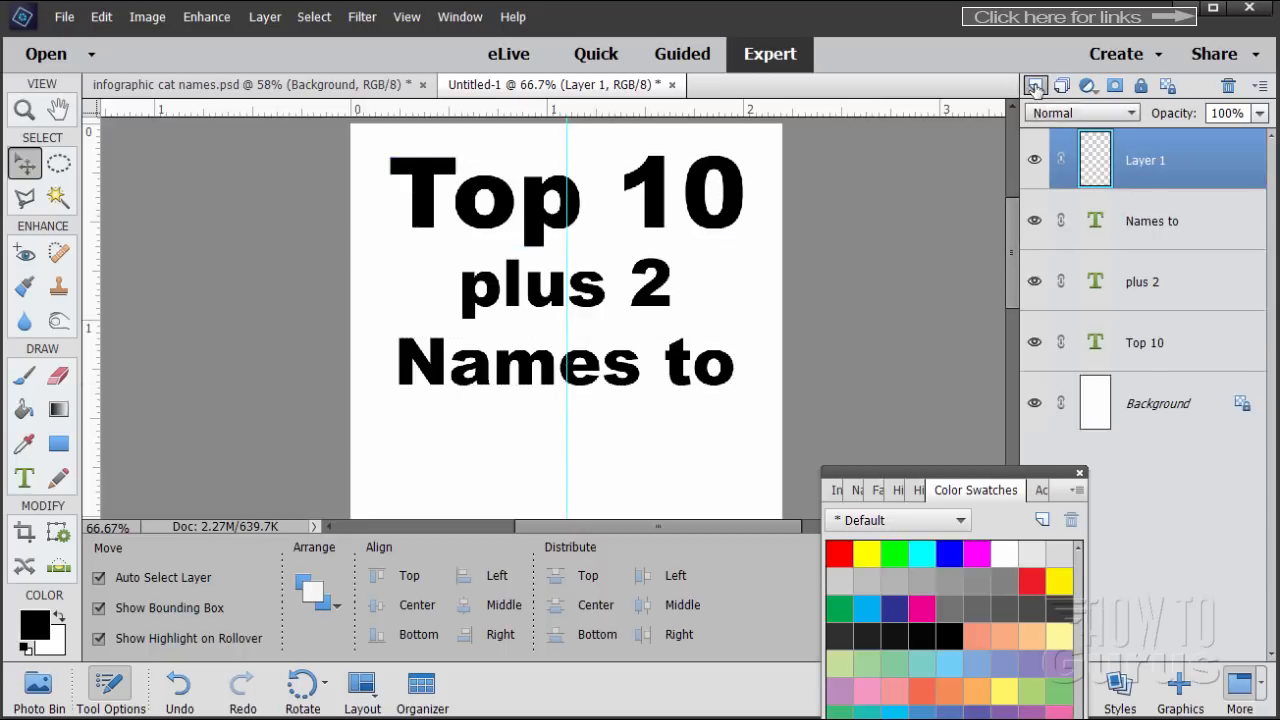
{"action": "left_click", "coordinate": [27, 481]}
{"action": "left_click", "coordinate": [530, 456]}
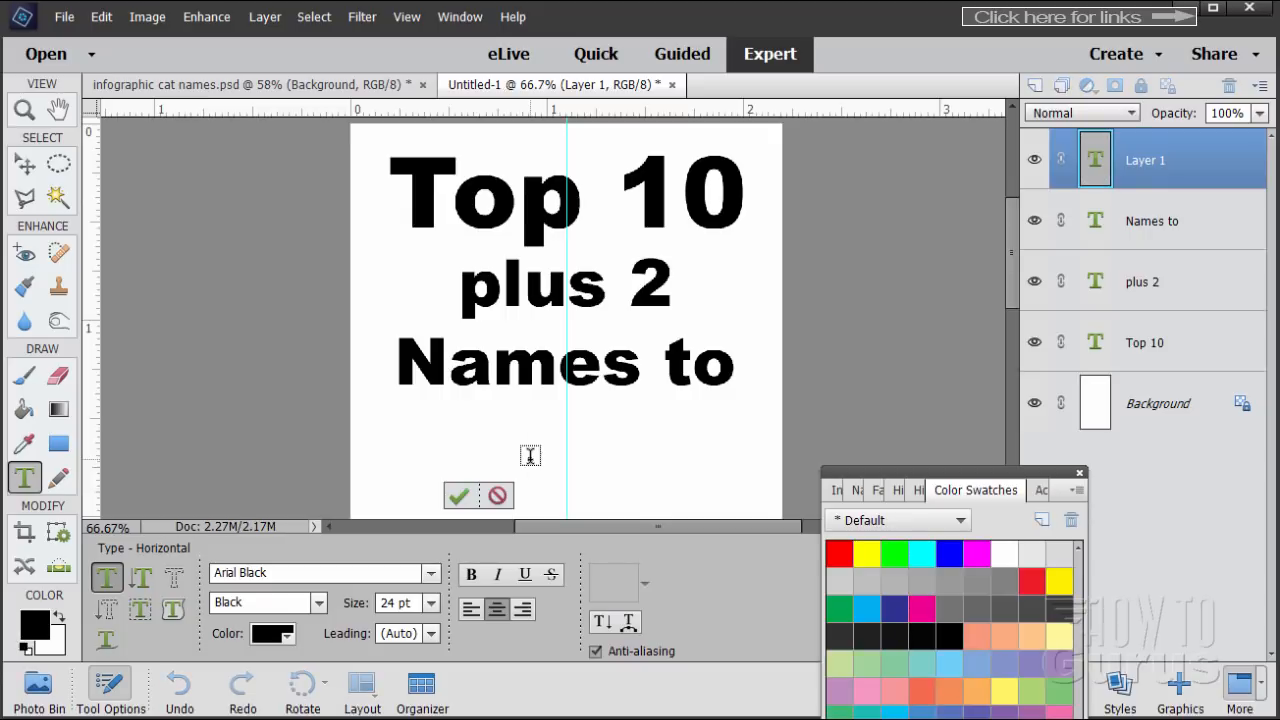
{"action": "type", "text": "NOT"}
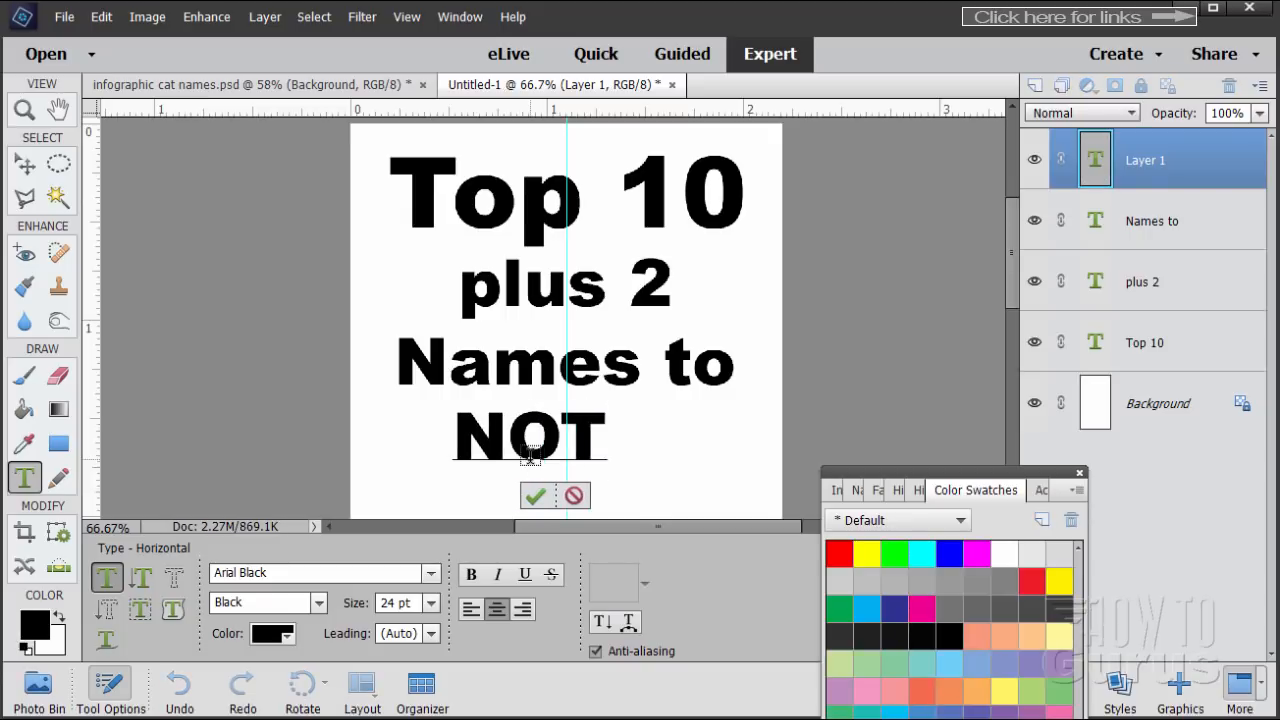
{"action": "double_click", "coordinate": [516, 438]}
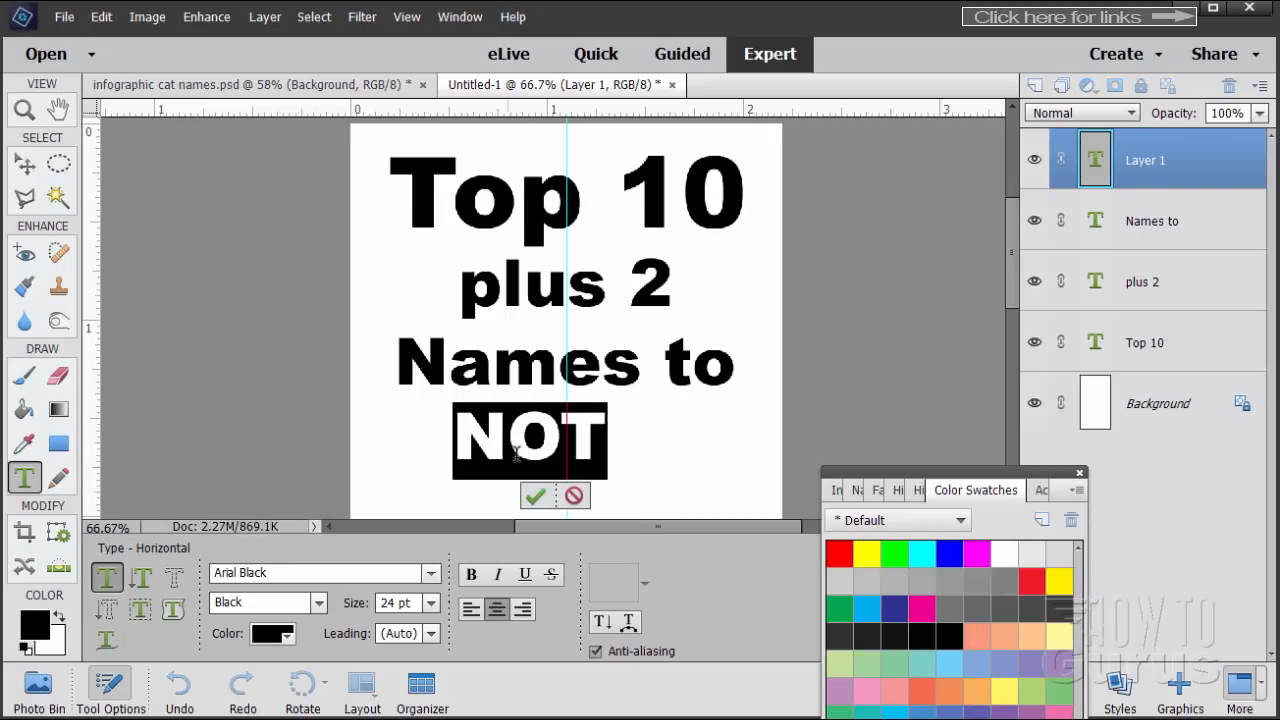
{"action": "left_click", "coordinate": [431, 603]}
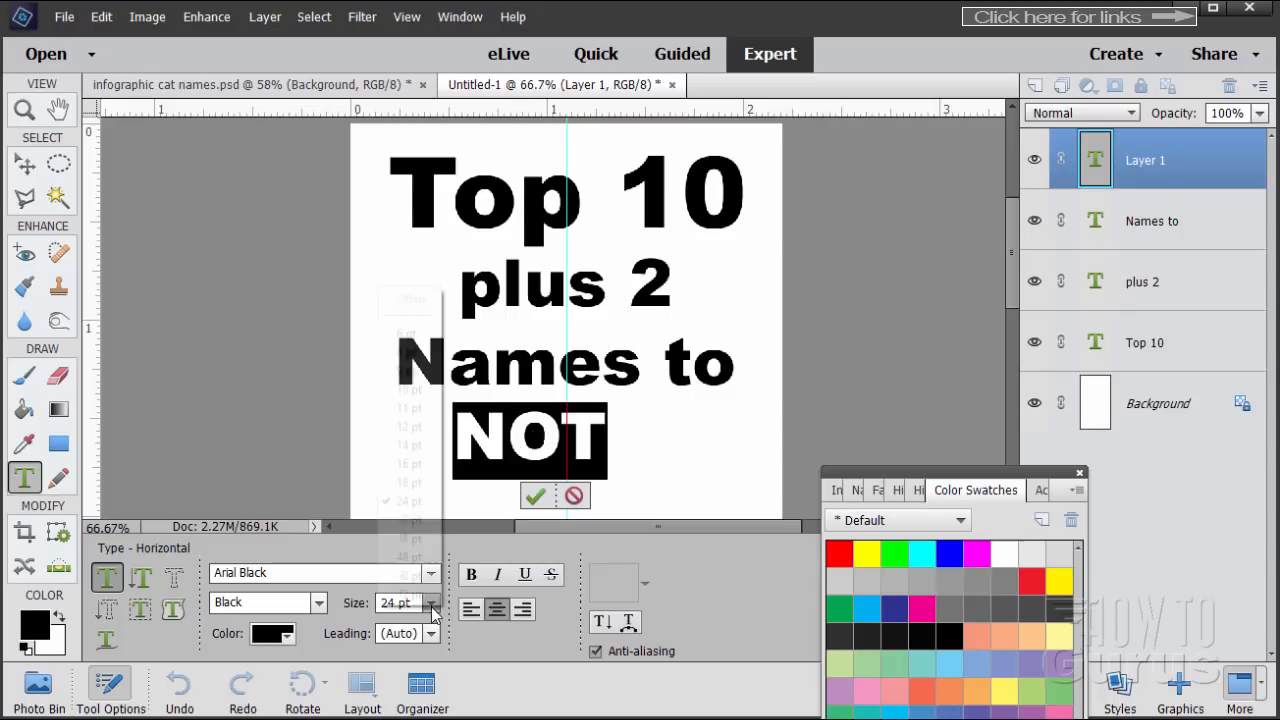
{"action": "left_click", "coordinate": [409, 538]}
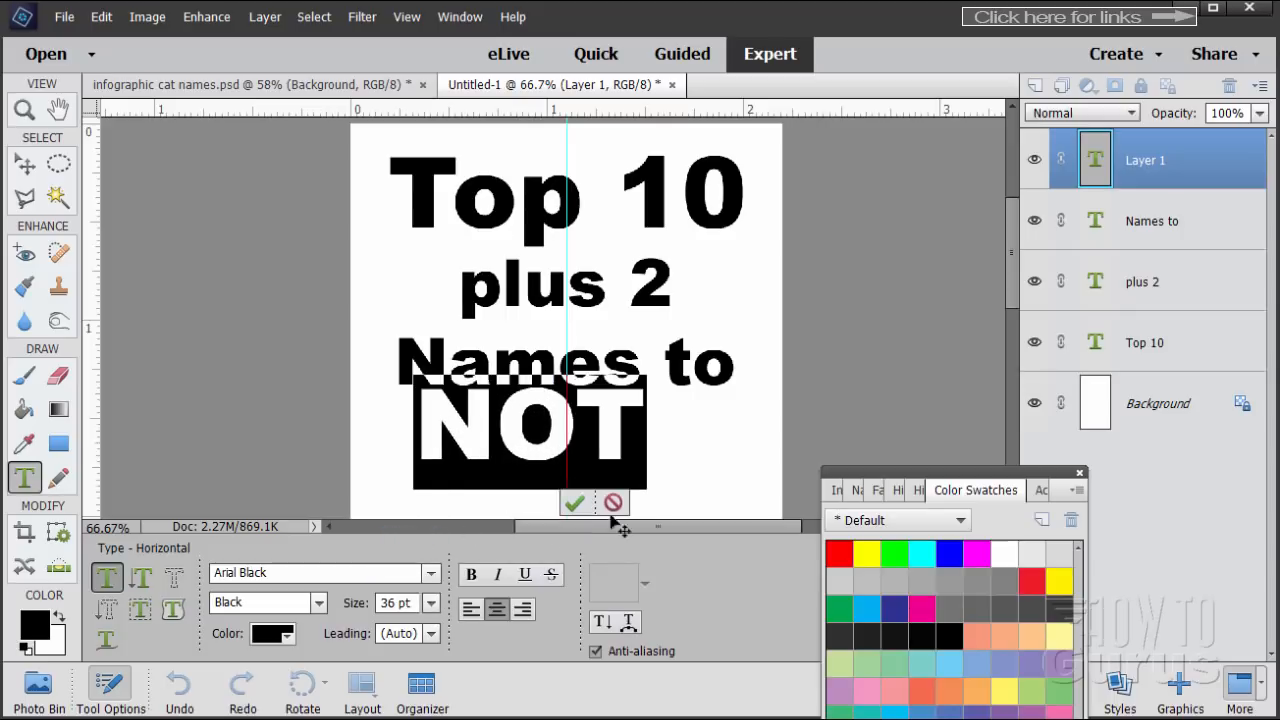
{"action": "left_click", "coordinate": [576, 505]}
Step: Move the "NOT" text just below "Names to", centered on the vertical guide
{"action": "key", "text": "v"}
{"action": "scroll", "coordinate": [740, 380], "scroll_direction": "down", "scroll_amount": 2}
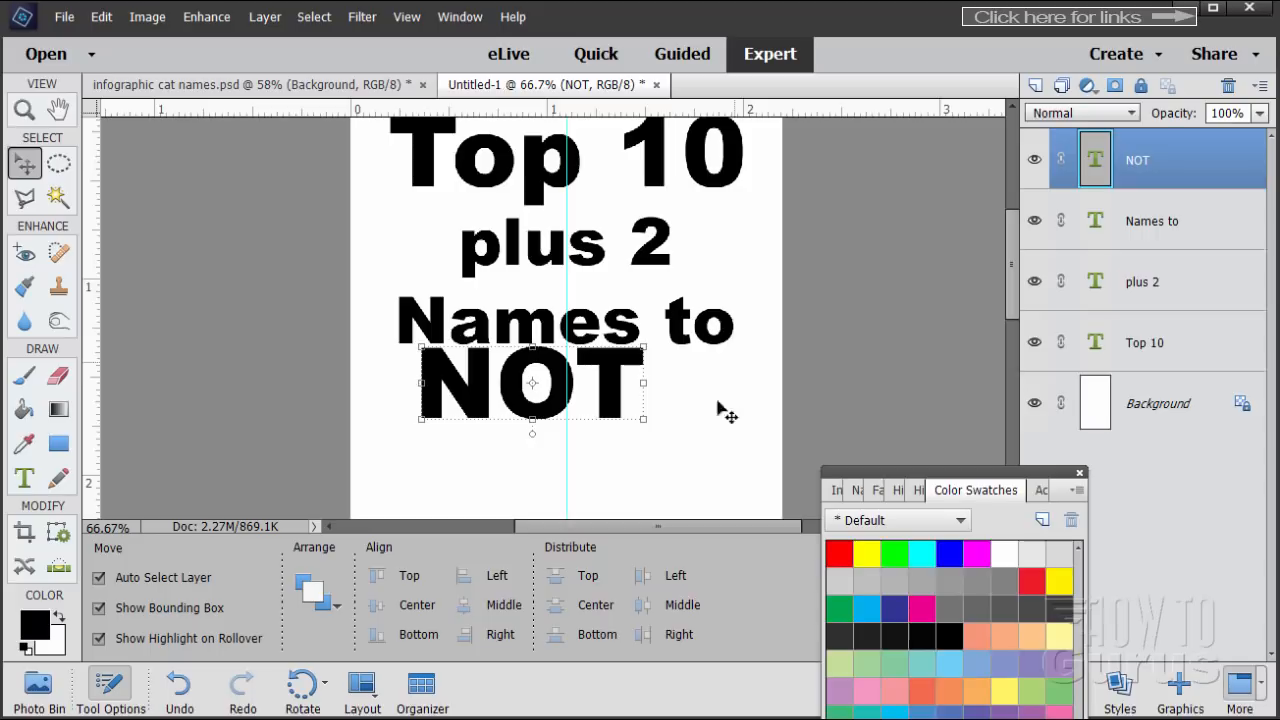
{"action": "left_click_drag", "start_coordinate": [545, 418], "coordinate": [600, 432]}
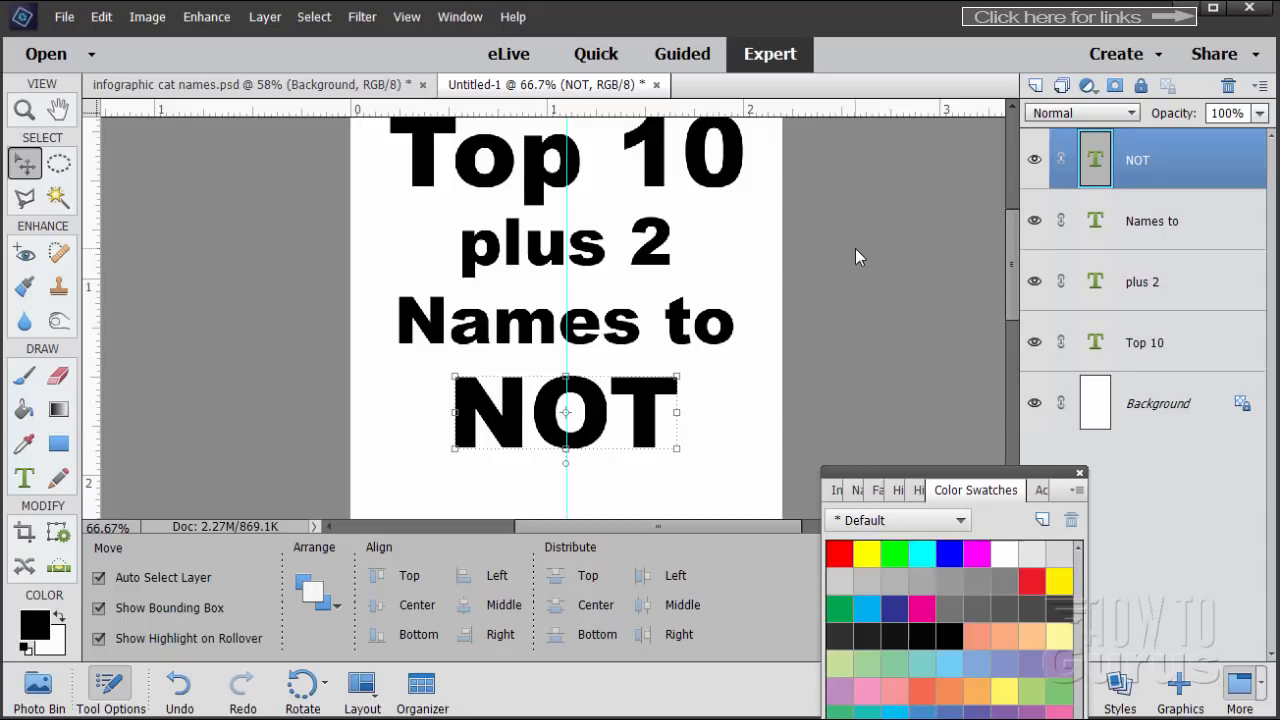
Step: Enter the text "Call Your Cat" at 36 pt on a new layer beneath the "NOT" line
{"action": "left_click", "coordinate": [1037, 87]}
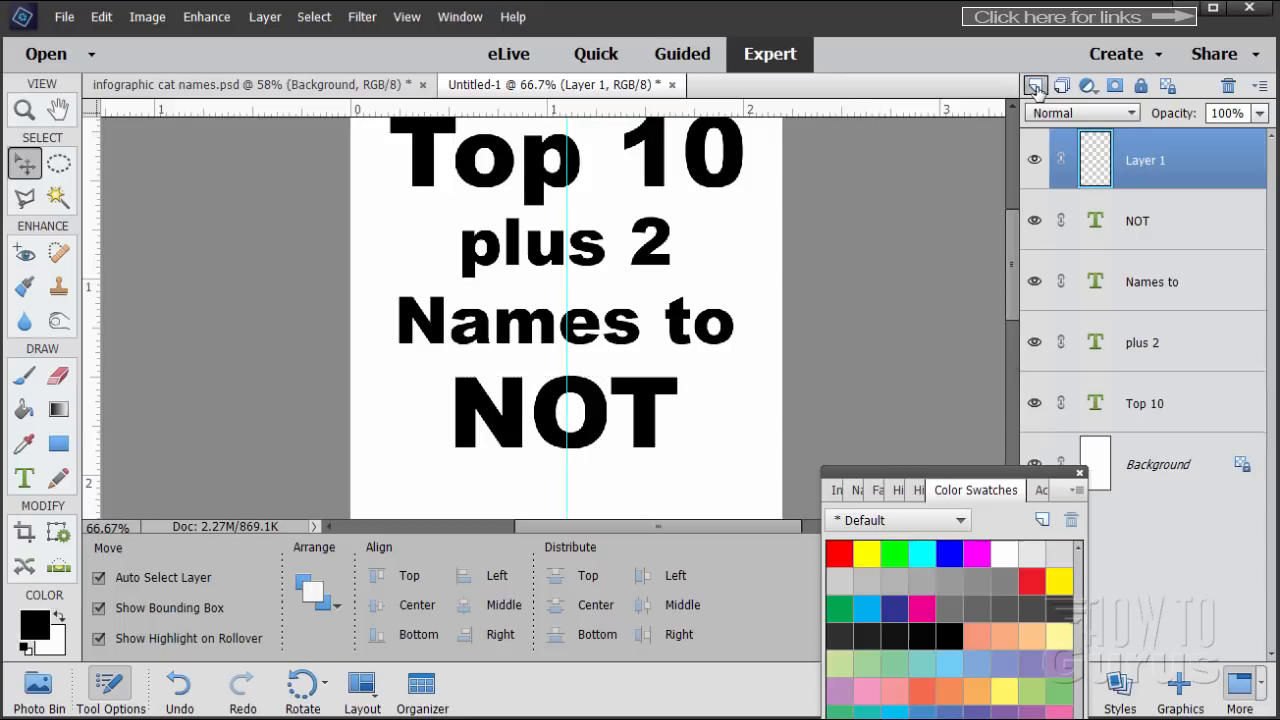
{"action": "left_click", "coordinate": [25, 481]}
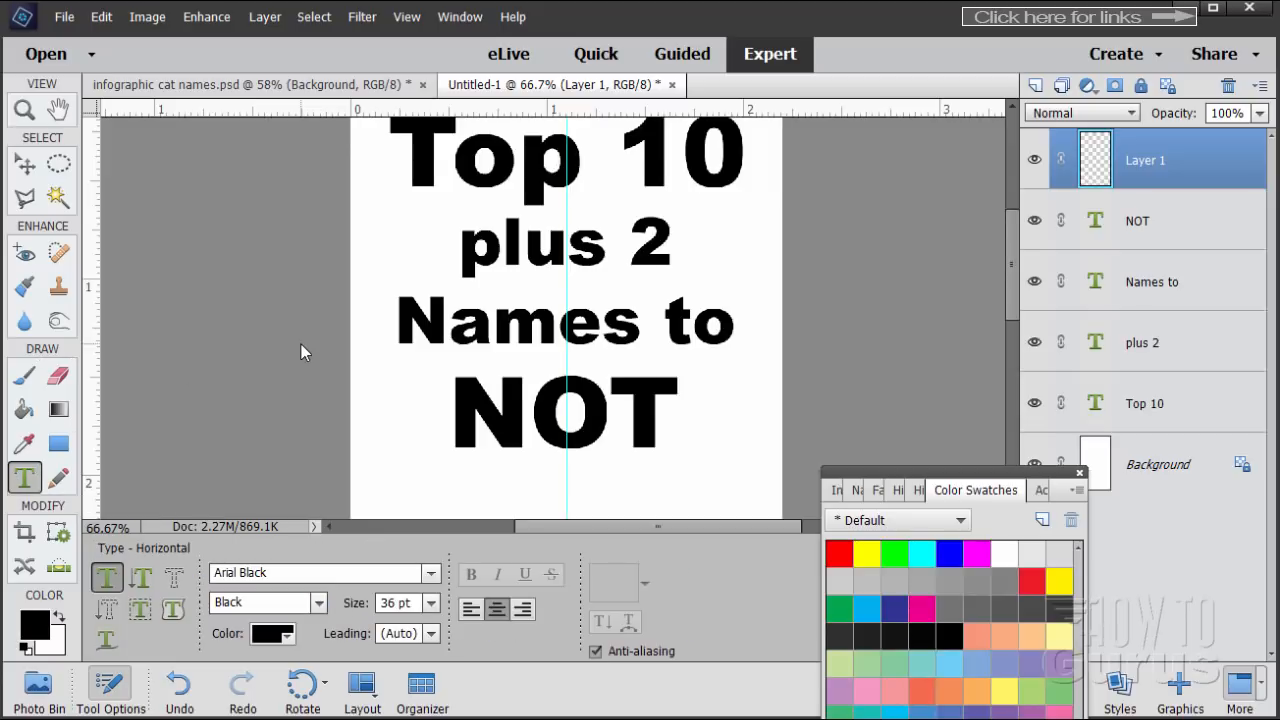
{"action": "scroll", "coordinate": [301, 344], "scroll_direction": "down", "scroll_amount": 5}
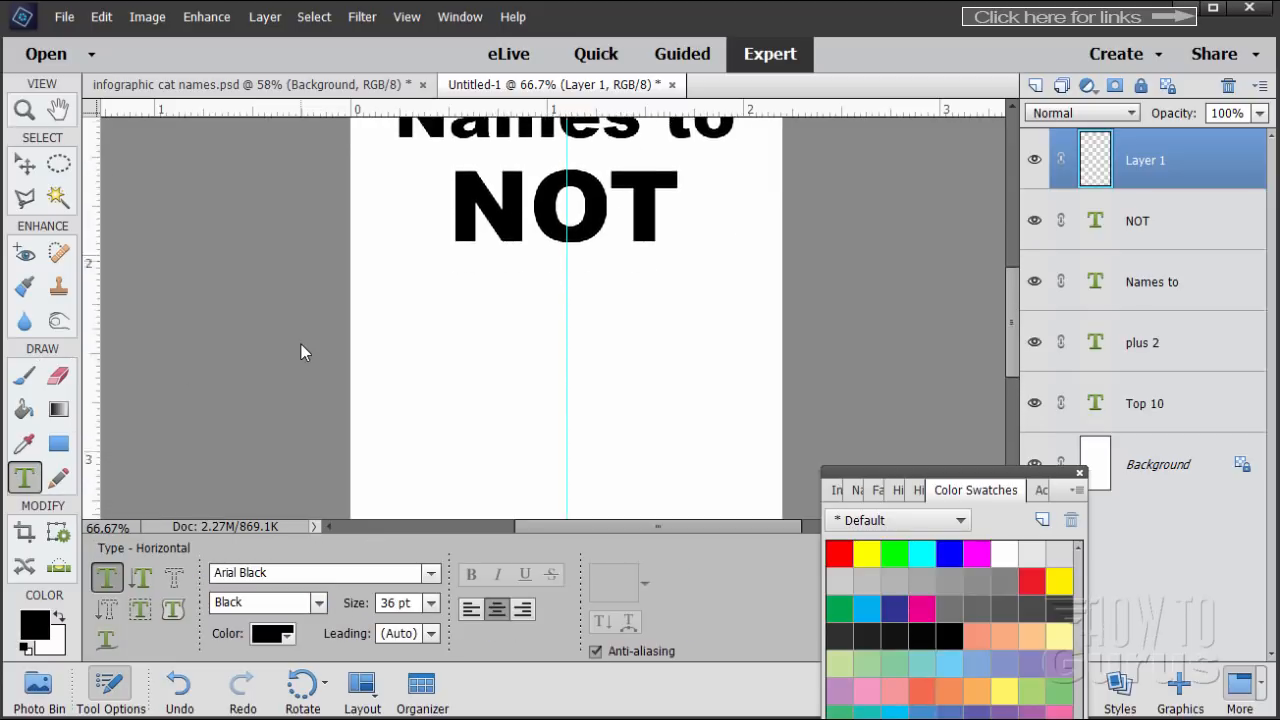
{"action": "scroll", "coordinate": [301, 344], "scroll_direction": "up", "scroll_amount": 2}
{"action": "scroll", "coordinate": [301, 344], "scroll_direction": "down", "scroll_amount": 1}
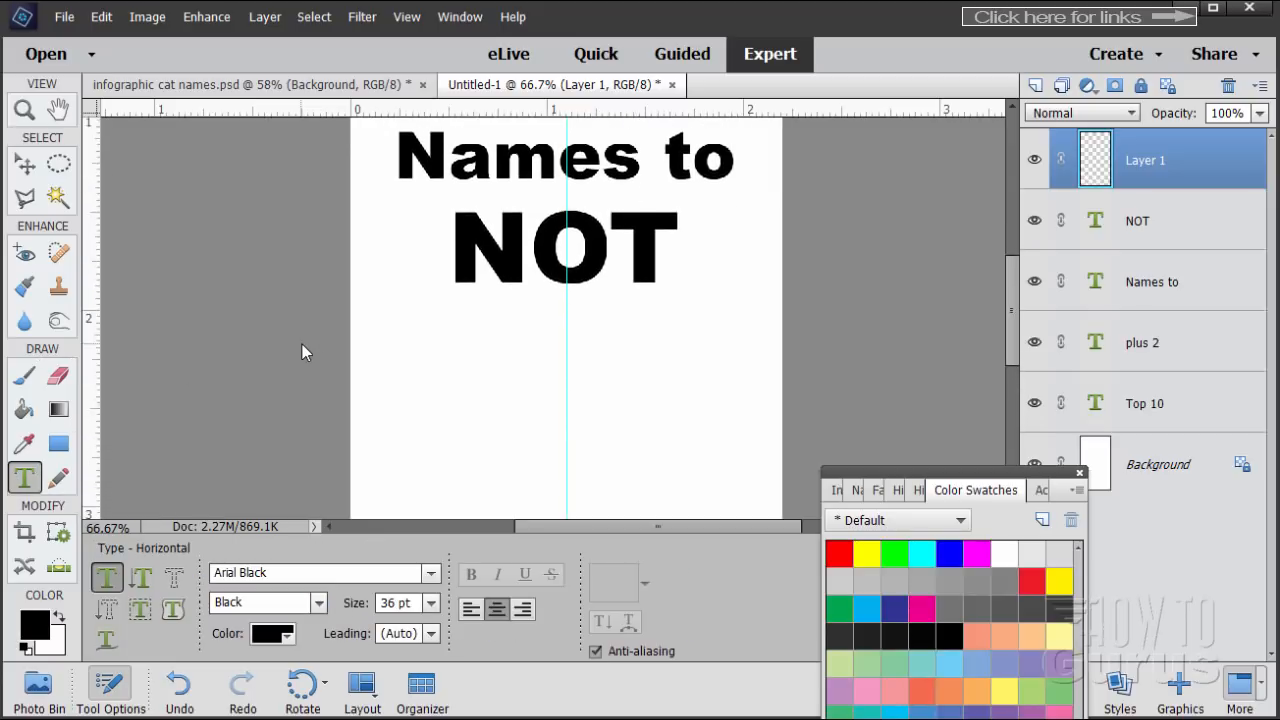
{"action": "left_click", "coordinate": [494, 393]}
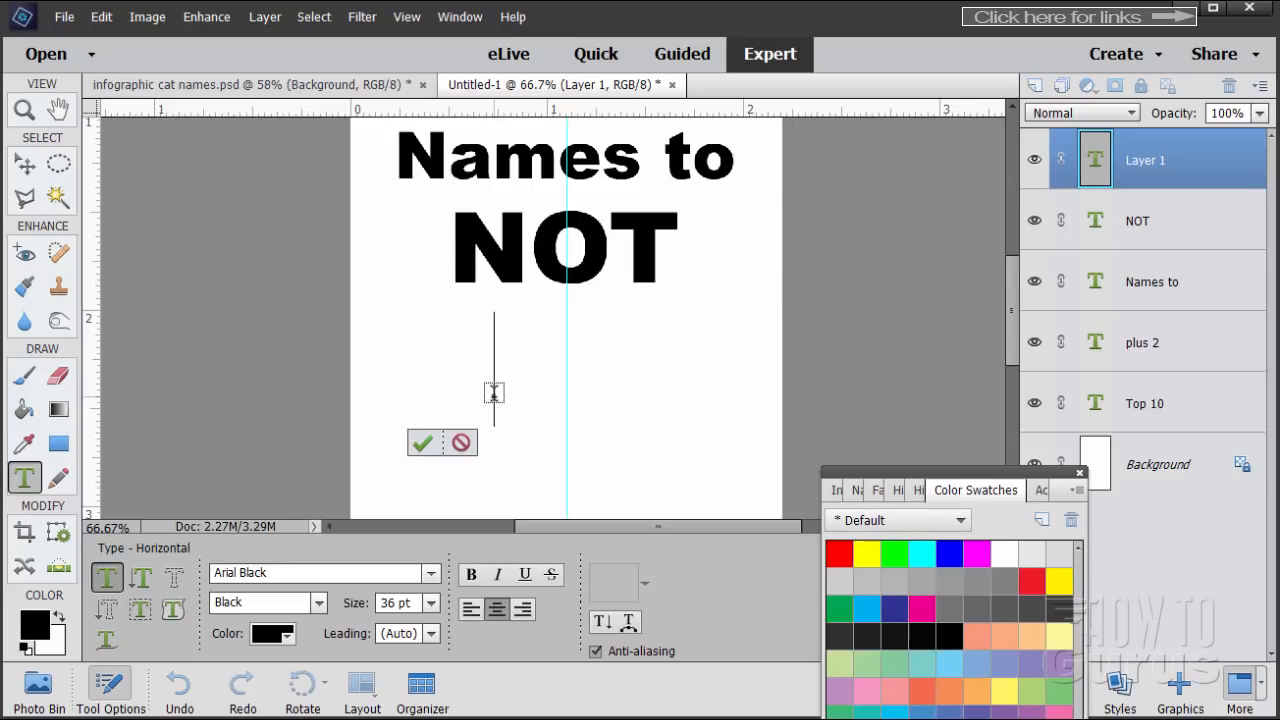
{"action": "type", "text": "CA"}
{"action": "key", "text": "BackSpace"}
{"action": "type", "text": "all Your"}
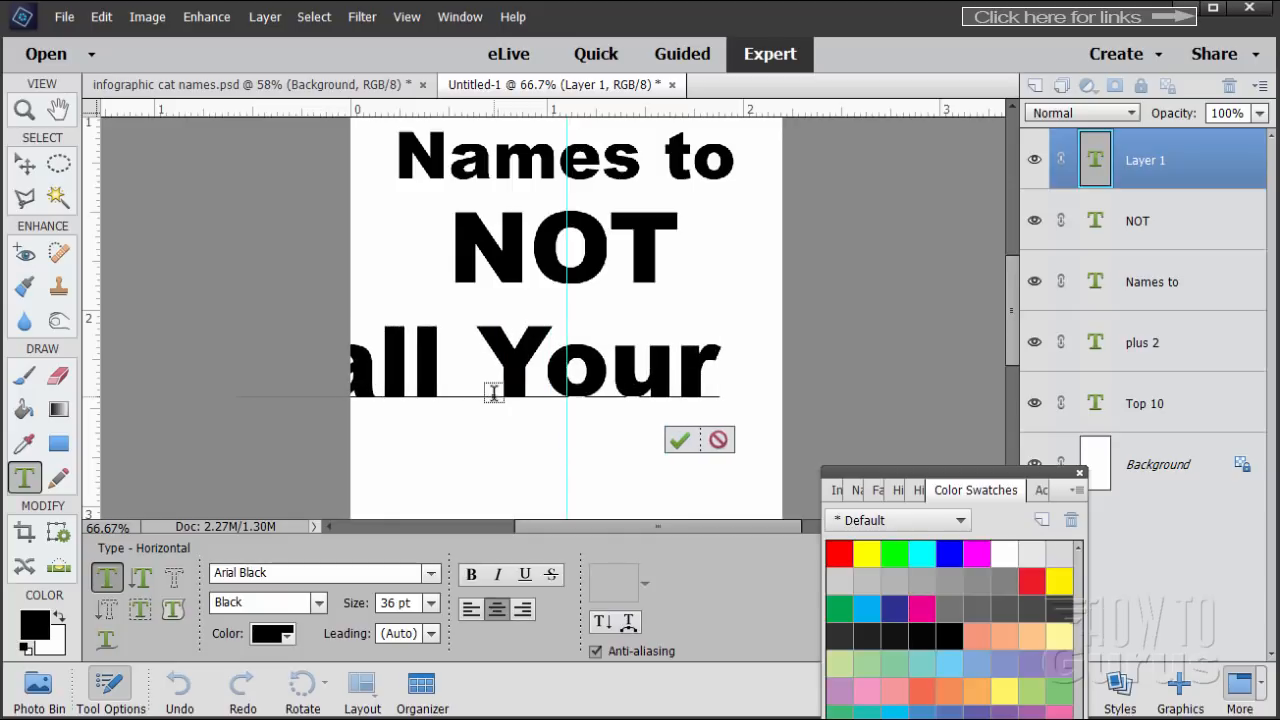
{"action": "type", "text": " Ca"}
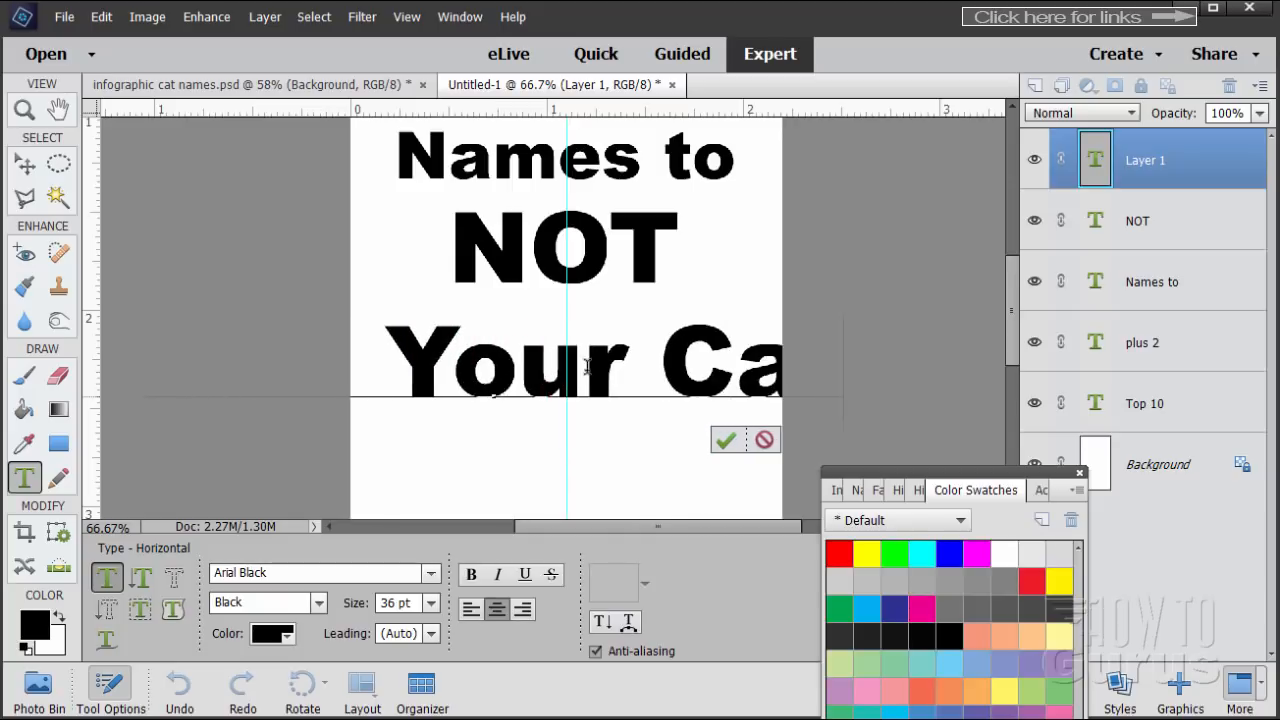
Step: Try the "Call Your Cat" text at 24 pt and shift it toward the vertical guide
{"action": "key", "text": "ctrl+a"}
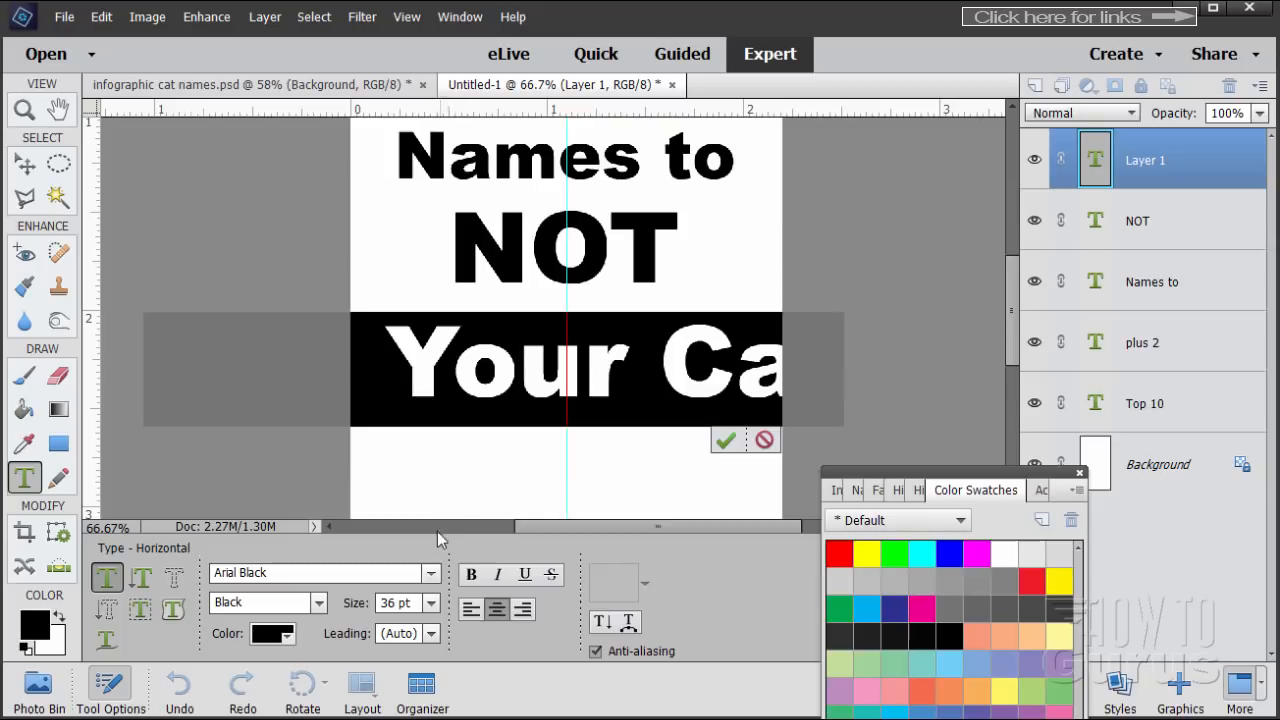
{"action": "left_click", "coordinate": [431, 603]}
{"action": "left_click", "coordinate": [410, 498]}
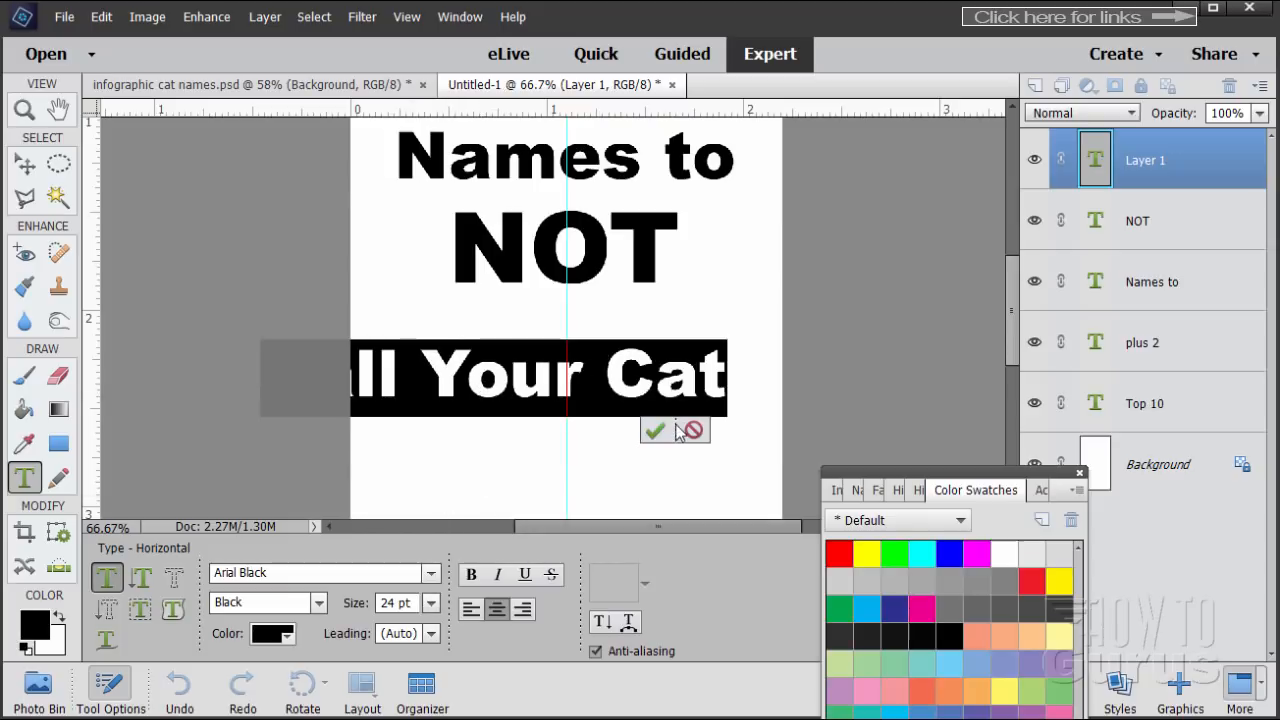
{"action": "left_click", "coordinate": [660, 430]}
{"action": "key", "text": "v"}
{"action": "left_click_drag", "start_coordinate": [524, 395], "coordinate": [579, 392]}
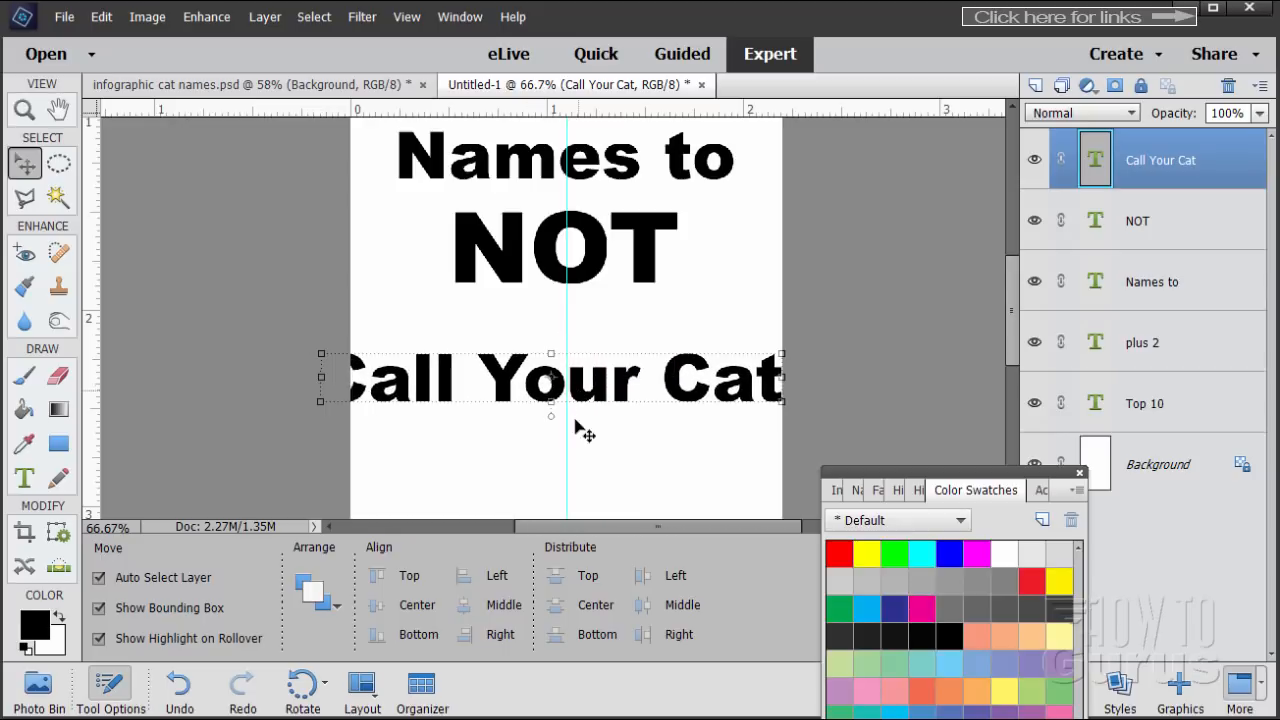
Step: Set the "Call Your Cat" text to 18 pt and move it directly below "NOT", centered on the vertical guide
{"action": "left_click", "coordinate": [24, 478]}
{"action": "triple_click", "coordinate": [497, 390]}
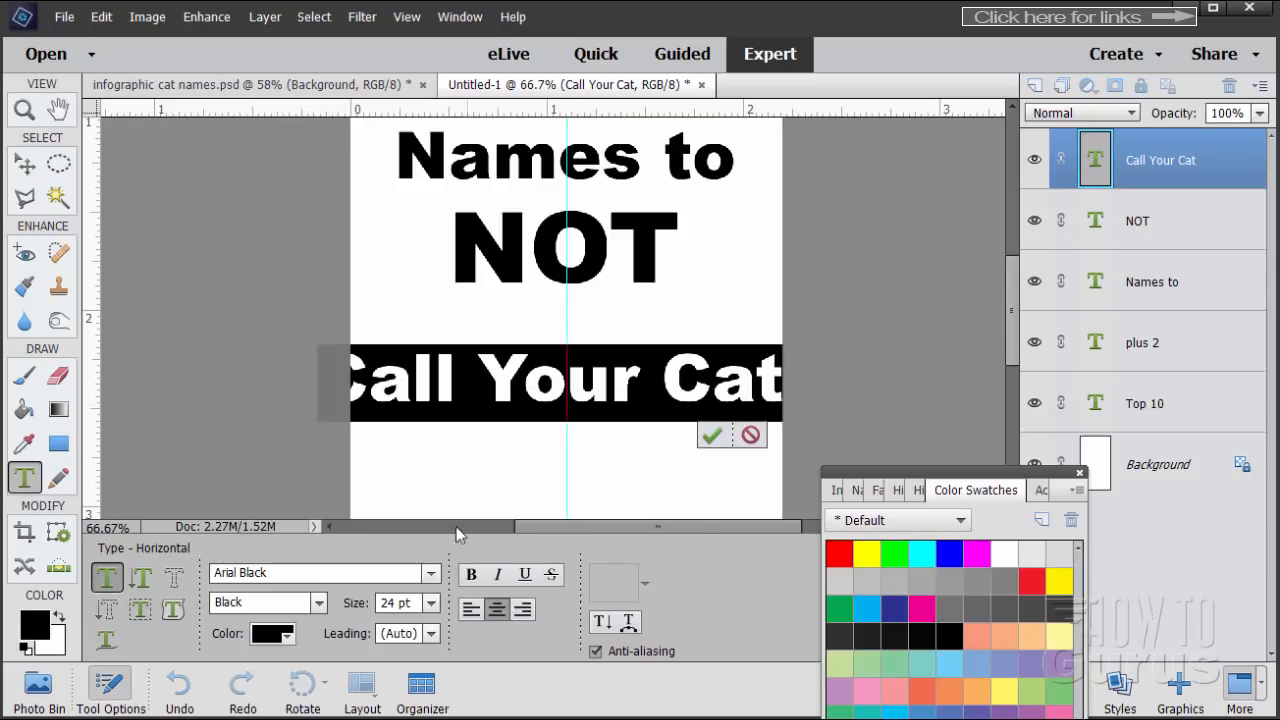
{"action": "left_click", "coordinate": [430, 602]}
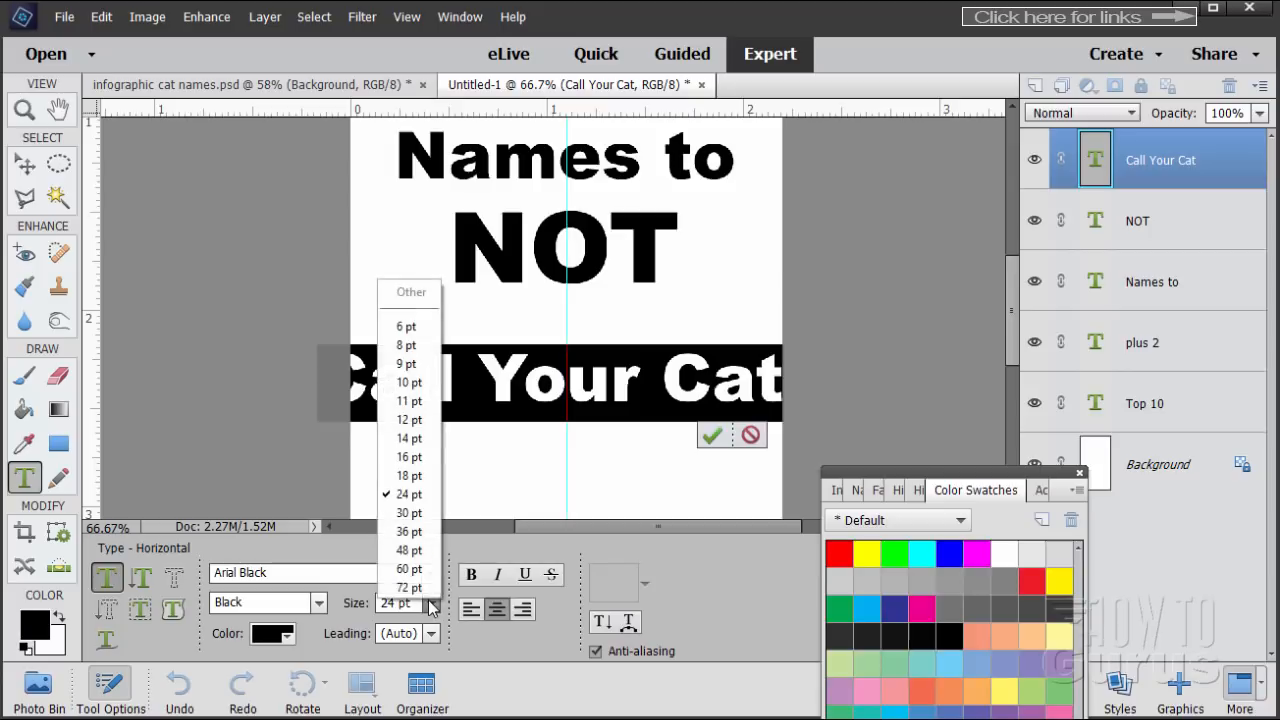
{"action": "left_click", "coordinate": [424, 473]}
{"action": "left_click", "coordinate": [654, 429]}
{"action": "key", "text": "v"}
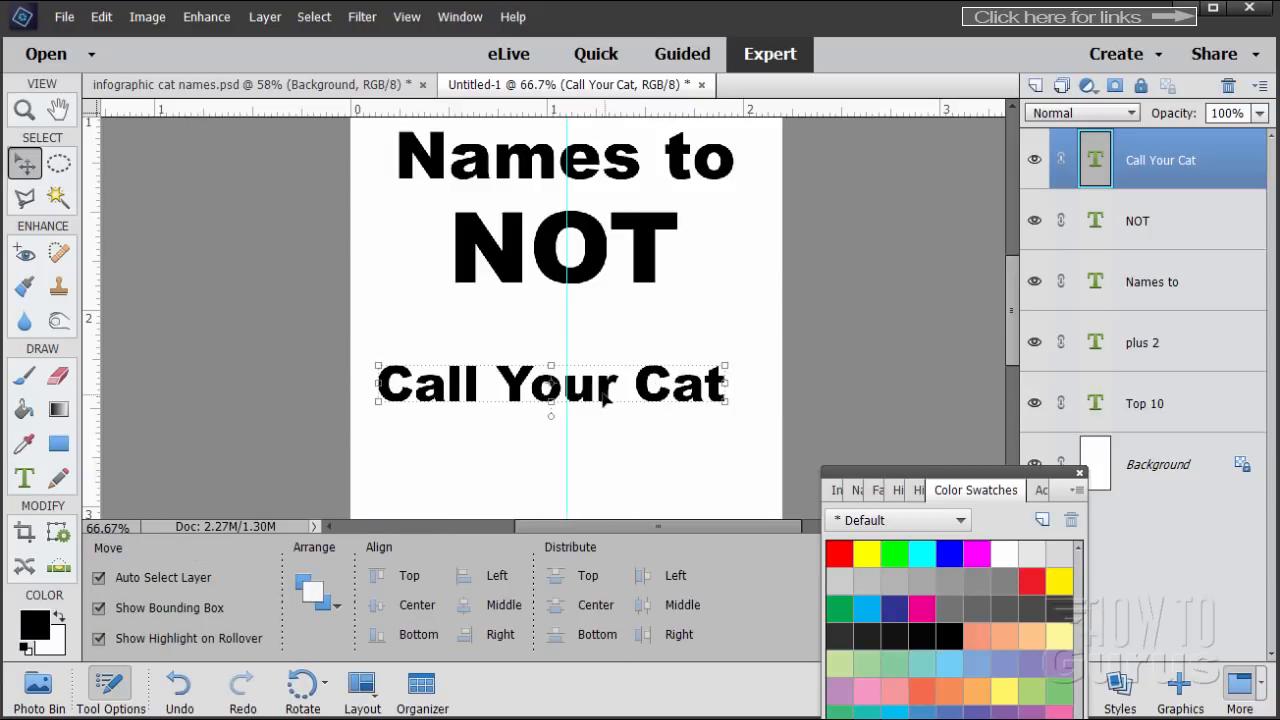
{"action": "left_click_drag", "start_coordinate": [603, 397], "coordinate": [617, 342]}
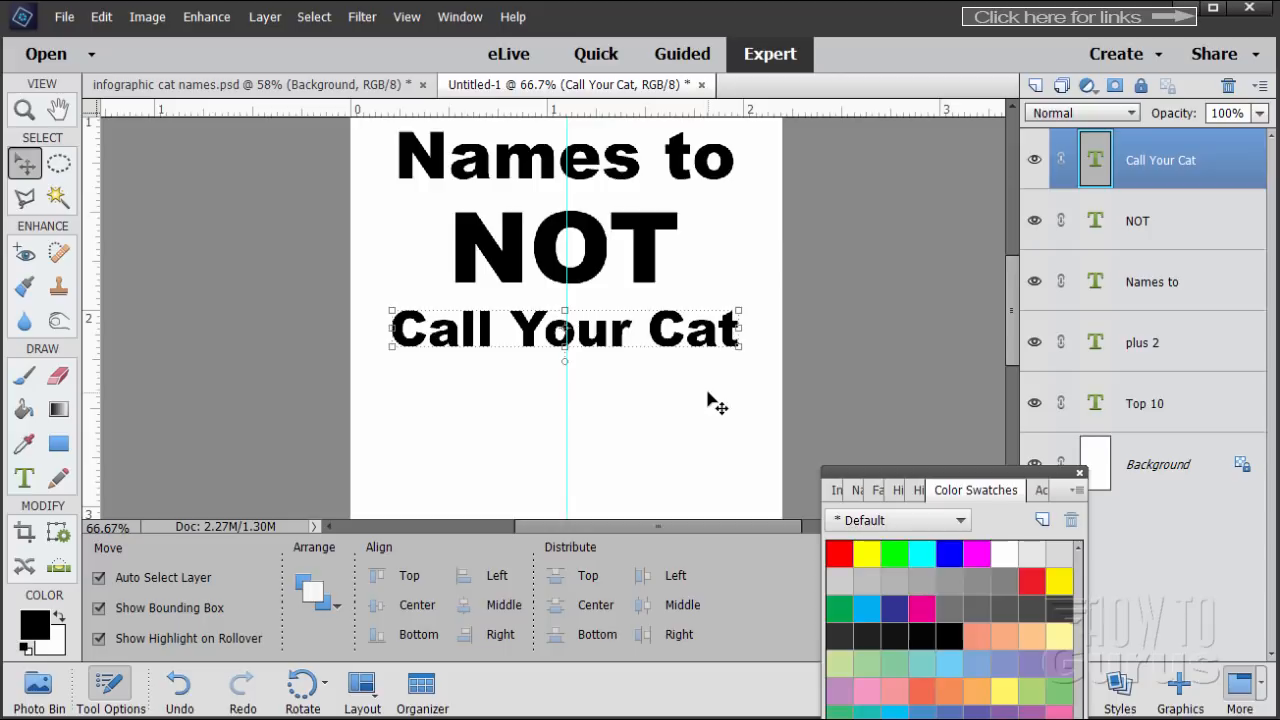
Step: Nudge the "plus 2" text straight up, closer to the Top 10 title
{"action": "scroll", "coordinate": [717, 405], "scroll_direction": "up", "scroll_amount": 5}
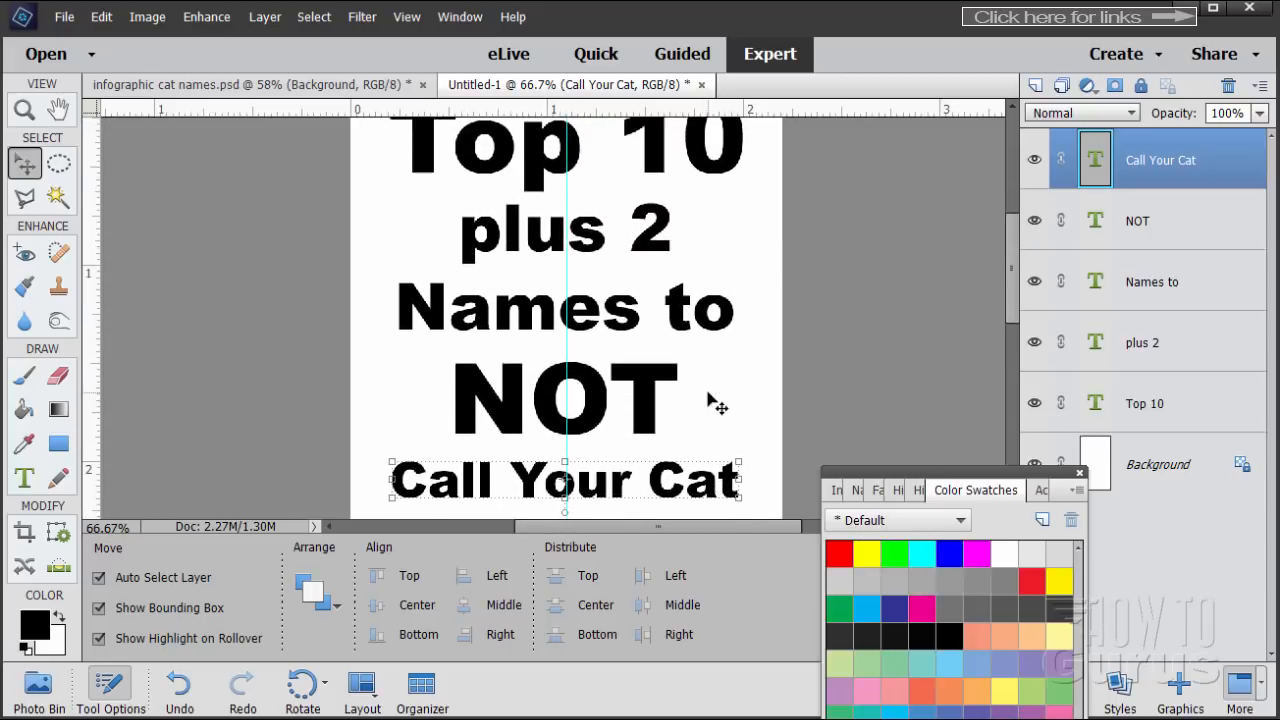
{"action": "scroll", "coordinate": [717, 405], "scroll_direction": "up", "scroll_amount": 1}
{"action": "scroll", "coordinate": [770, 270], "scroll_direction": "up", "scroll_amount": 1}
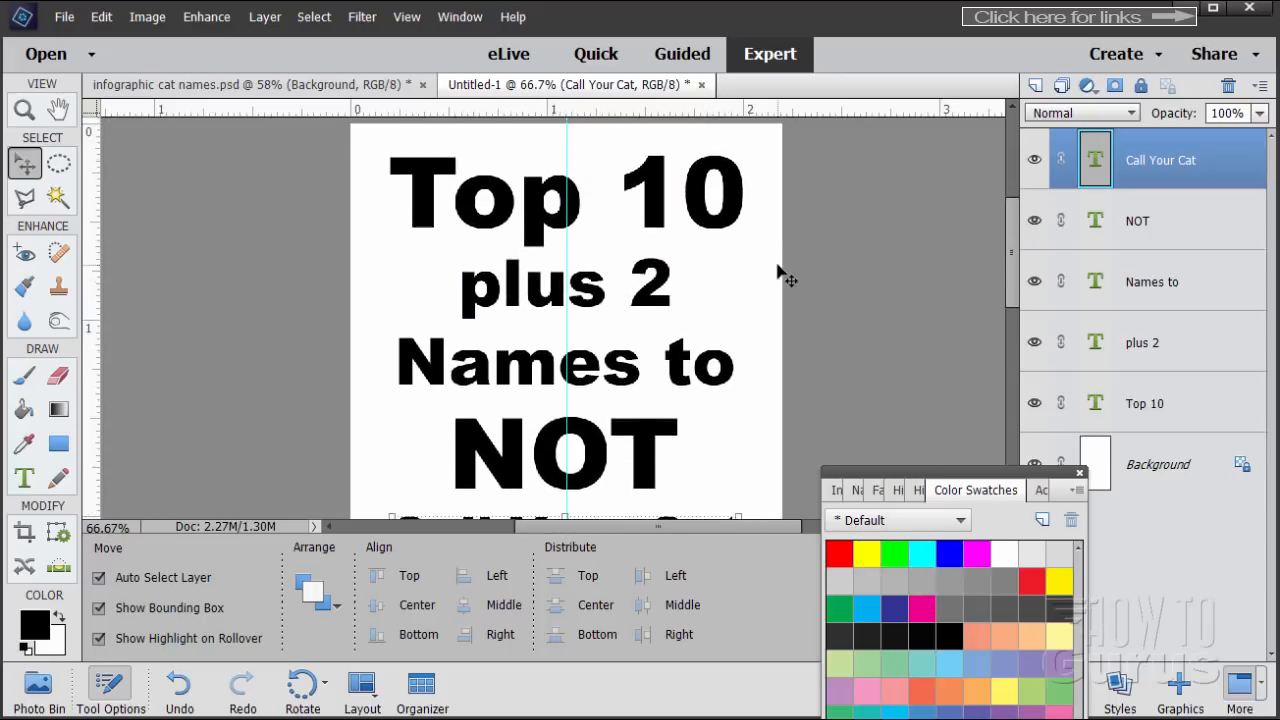
{"action": "scroll", "coordinate": [778, 272], "scroll_direction": "up", "scroll_amount": 1}
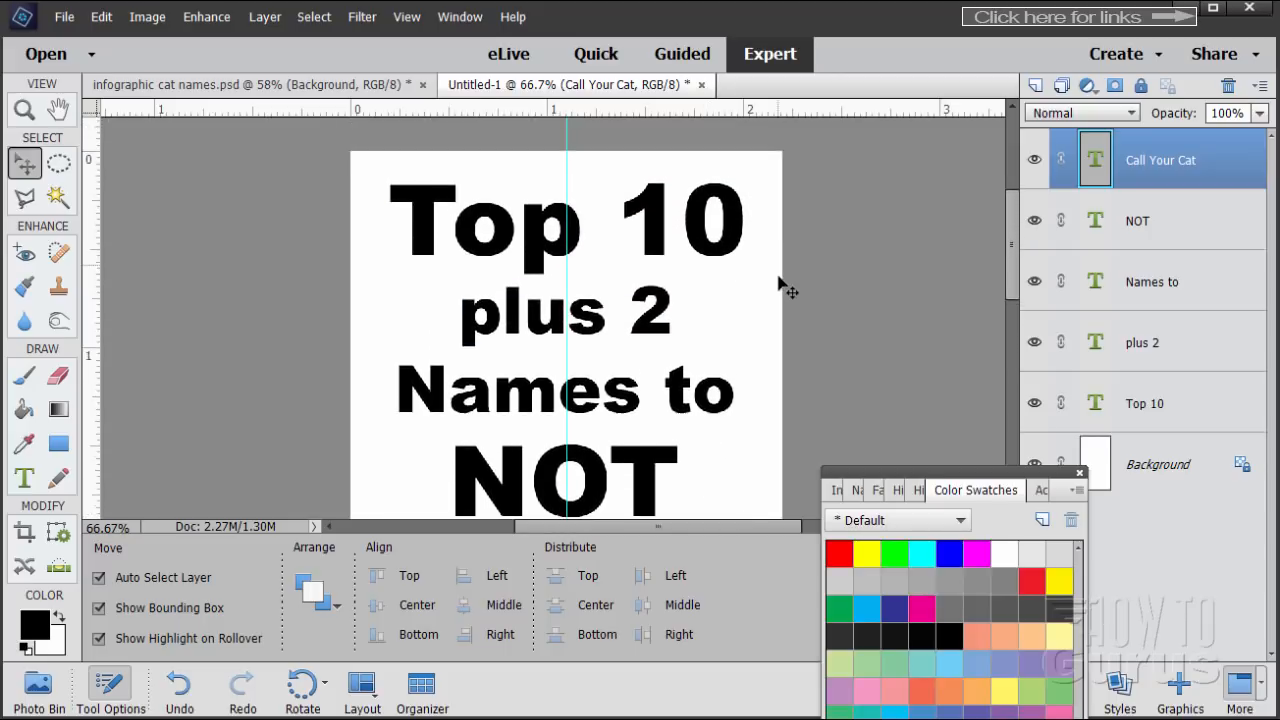
{"action": "left_click", "coordinate": [551, 342]}
{"action": "key", "text": "Up"}
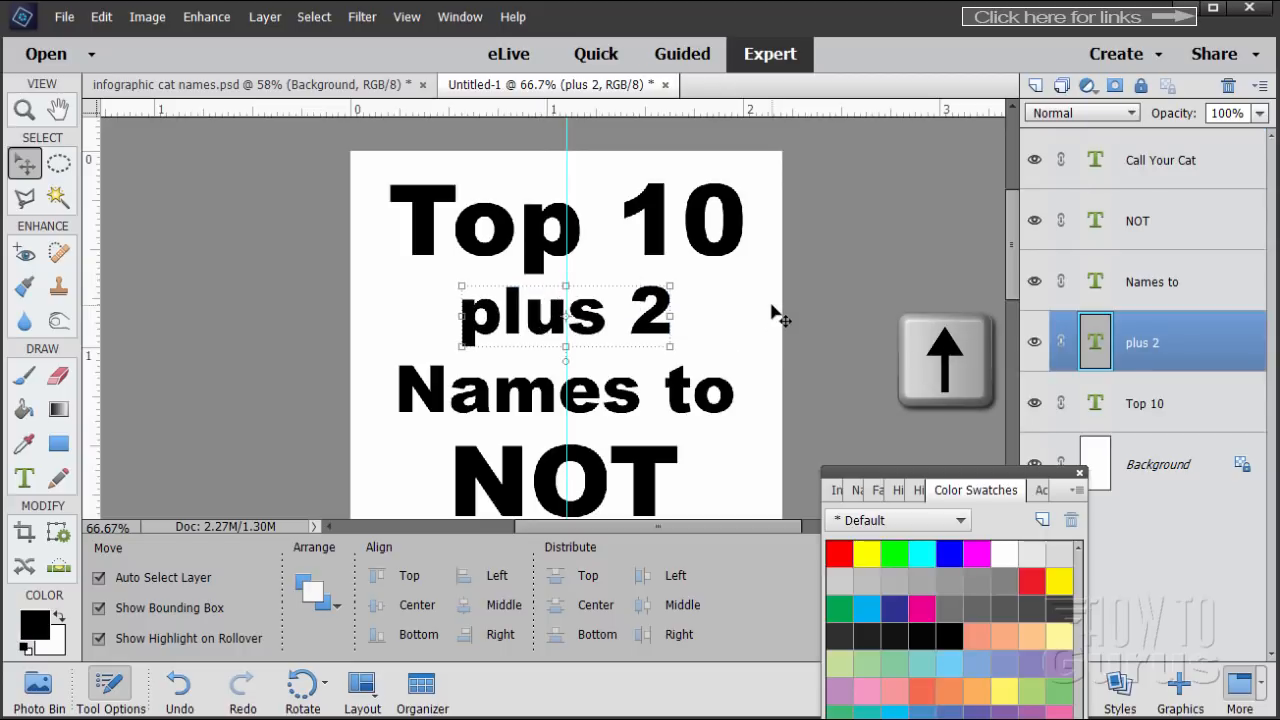
{"action": "key", "text": "Up"}
{"action": "key", "text": "Up"}
{"action": "key", "text": "Up"}
{"action": "key", "text": "Up"}
{"action": "key", "text": "Up"}
{"action": "key", "text": "Up"}
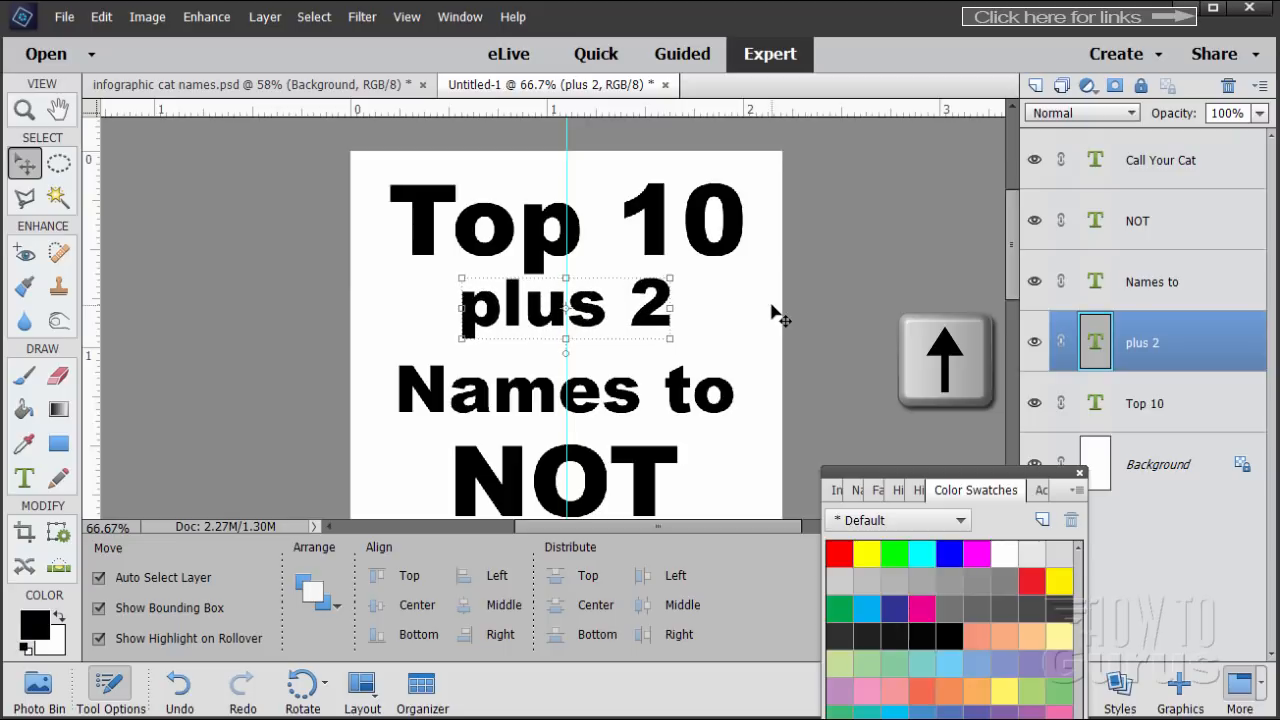
Step: Nudge the "Names to" text straight up to tighten its gap with the "plus 2" line
{"action": "left_click", "coordinate": [548, 404]}
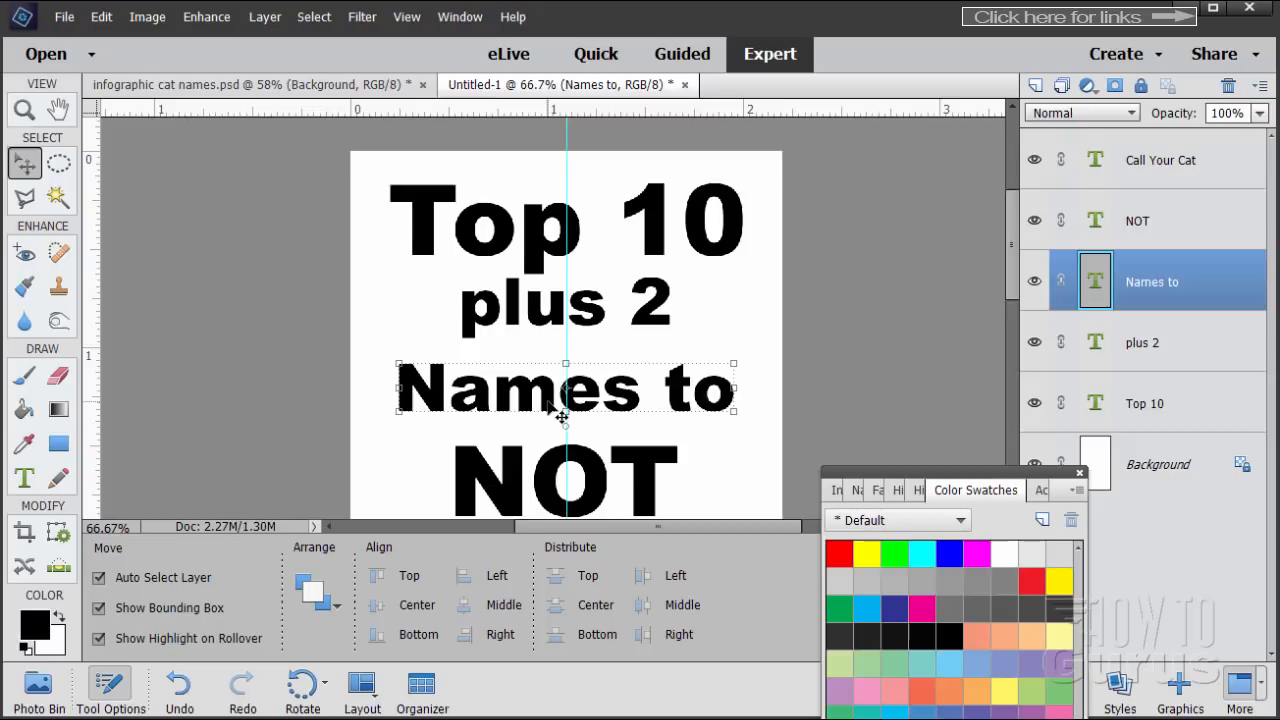
{"action": "key", "text": "Up"}
{"action": "key", "text": "Up"}
{"action": "key", "text": "Up"}
{"action": "key", "text": "Up"}
{"action": "key", "text": "Up"}
{"action": "key", "text": "Up"}
{"action": "key", "text": "Up"}
{"action": "key", "text": "Up"}
{"action": "key", "text": "Up"}
{"action": "key", "text": "Up"}
{"action": "key", "text": "Up"}
{"action": "key", "text": "Up"}
{"action": "key", "text": "Up"}
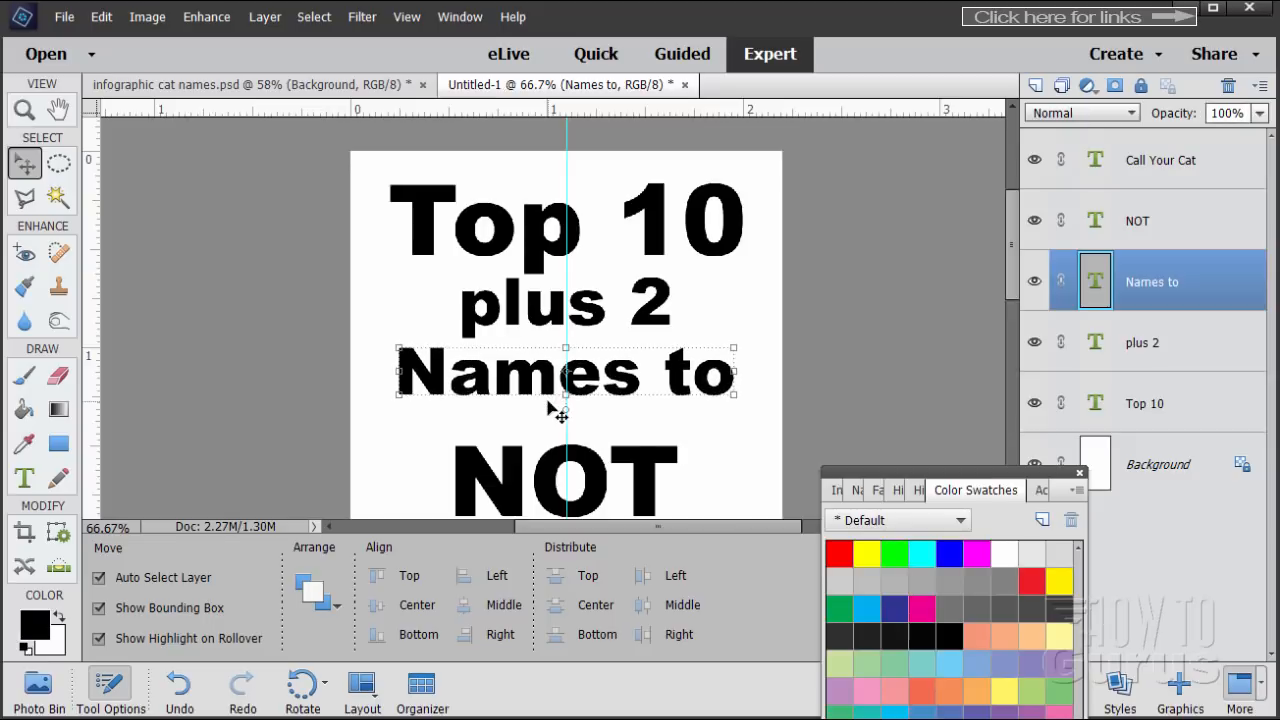
Step: Nudge the "NOT" text straight up until it sits just below the "Names to" line
{"action": "left_click", "coordinate": [568, 492]}
{"action": "key", "text": "Up"}
{"action": "key", "text": "Up"}
{"action": "key", "text": "Up"}
{"action": "key", "text": "Up"}
{"action": "key", "text": "Up"}
{"action": "key", "text": "Up"}
{"action": "key", "text": "Up"}
{"action": "key", "text": "Up"}
{"action": "key", "text": "Up"}
{"action": "key", "text": "Up"}
{"action": "key", "text": "Up"}
{"action": "key", "text": "Up"}
{"action": "key", "text": "Up"}
{"action": "key", "text": "Up"}
{"action": "key", "text": "Up"}
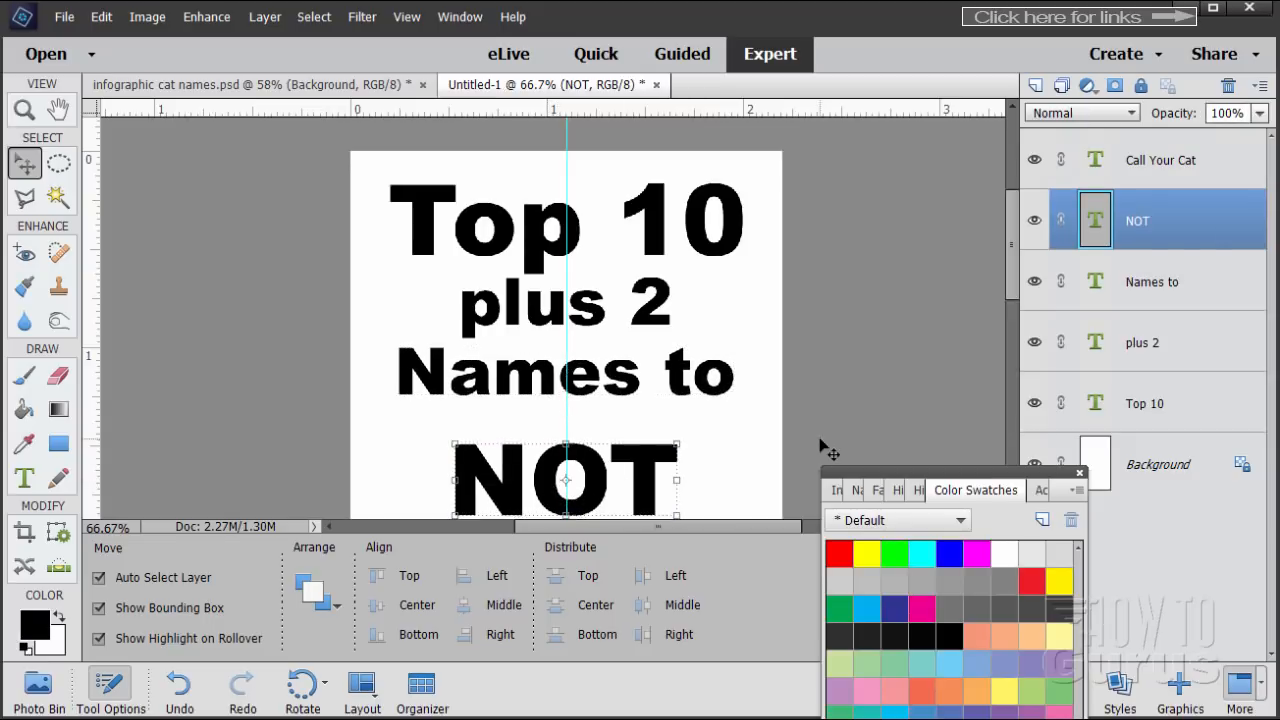
{"action": "key", "text": "Up"}
{"action": "key", "text": "Up"}
{"action": "key", "text": "Up"}
{"action": "key", "text": "Up"}
{"action": "key", "text": "Up"}
{"action": "key", "text": "Up"}
{"action": "key", "text": "Up"}
{"action": "key", "text": "Up"}
{"action": "key", "text": "Up"}
{"action": "key", "text": "Up"}
{"action": "key", "text": "Up"}
{"action": "key", "text": "Up"}
{"action": "key", "text": "Up"}
{"action": "key", "text": "Up"}
{"action": "key", "text": "Up"}
{"action": "key", "text": "Up"}
{"action": "key", "text": "Up"}
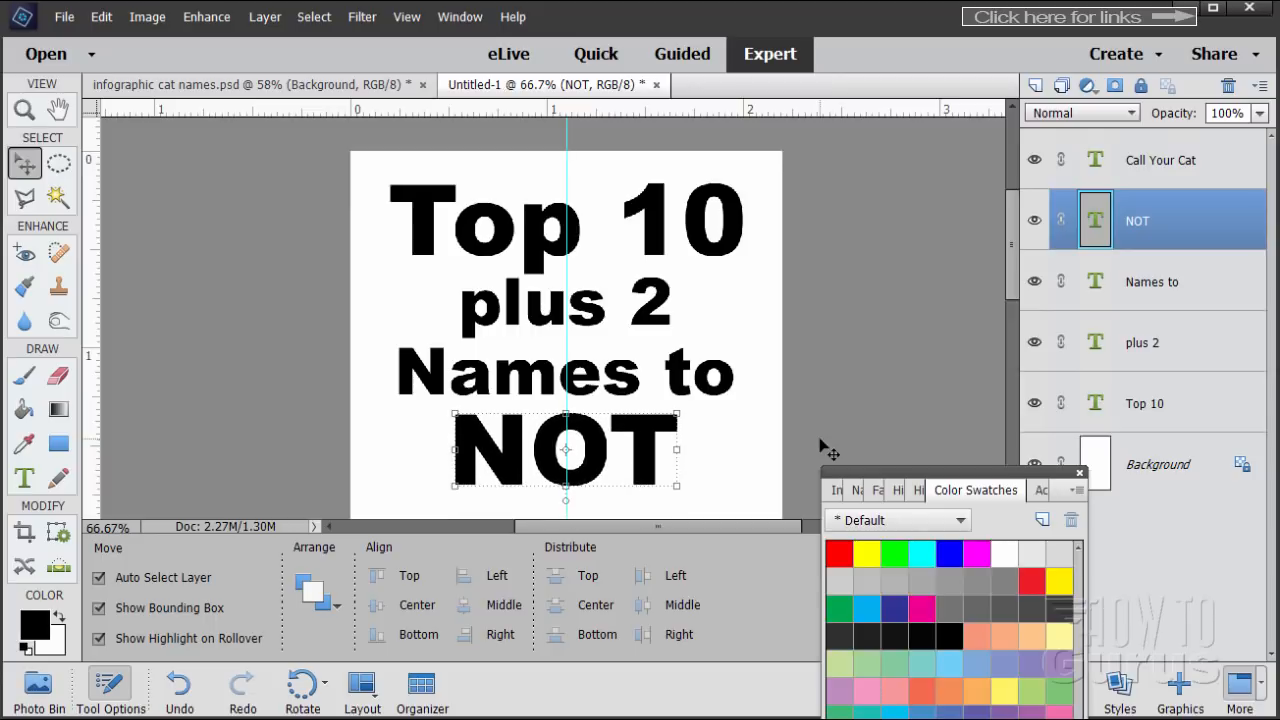
Step: Nudge the "Call Your Cat" text straight up until it sits just beneath "NOT"
{"action": "left_click_drag", "start_coordinate": [1015, 245], "coordinate": [1014, 273]}
{"action": "left_click", "coordinate": [604, 490]}
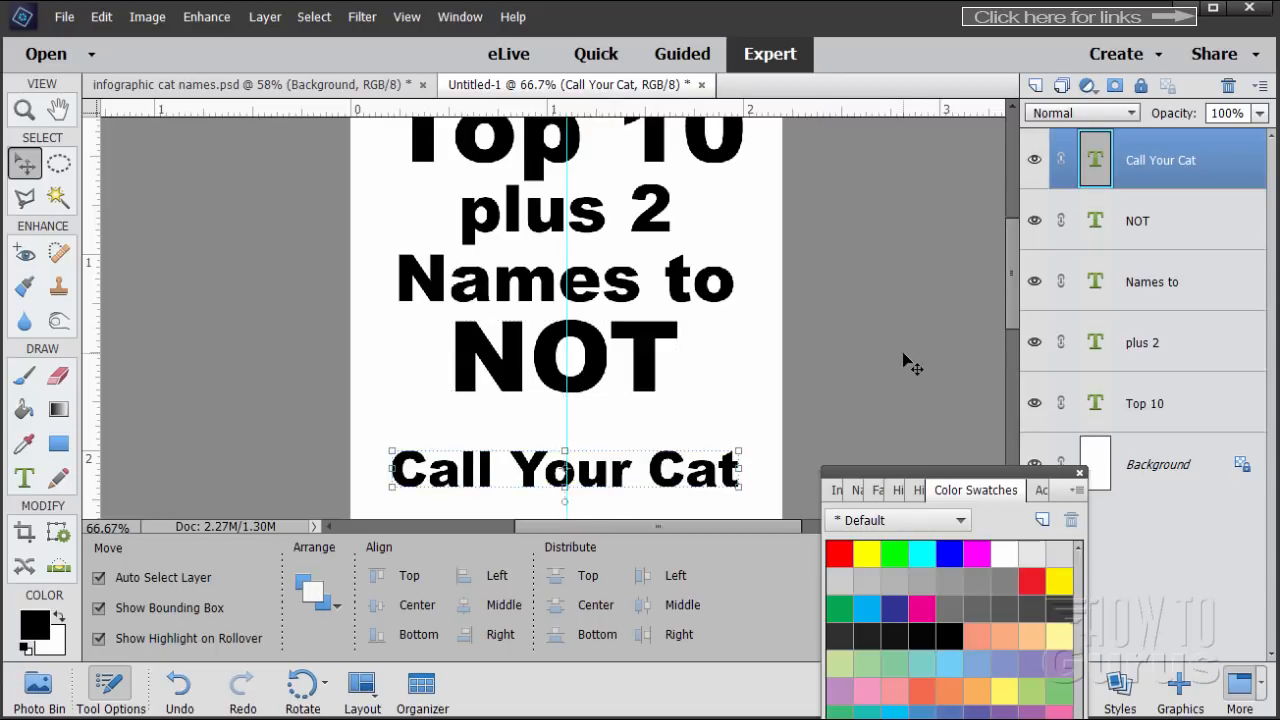
{"action": "key", "text": "Up"}
{"action": "key", "text": "Up"}
{"action": "key", "text": "Up"}
{"action": "key", "text": "Up"}
{"action": "key", "text": "Up"}
{"action": "key", "text": "Up"}
{"action": "key", "text": "Up"}
{"action": "key", "text": "Up"}
{"action": "key", "text": "Up"}
{"action": "key", "text": "Up"}
{"action": "key", "text": "Up"}
{"action": "key", "text": "Up"}
{"action": "key", "text": "Up"}
{"action": "key", "text": "Up"}
{"action": "key", "text": "Up"}
{"action": "key", "text": "Up"}
{"action": "key", "text": "Up"}
{"action": "key", "text": "Up"}
{"action": "key", "text": "Up"}
{"action": "key", "text": "Up"}
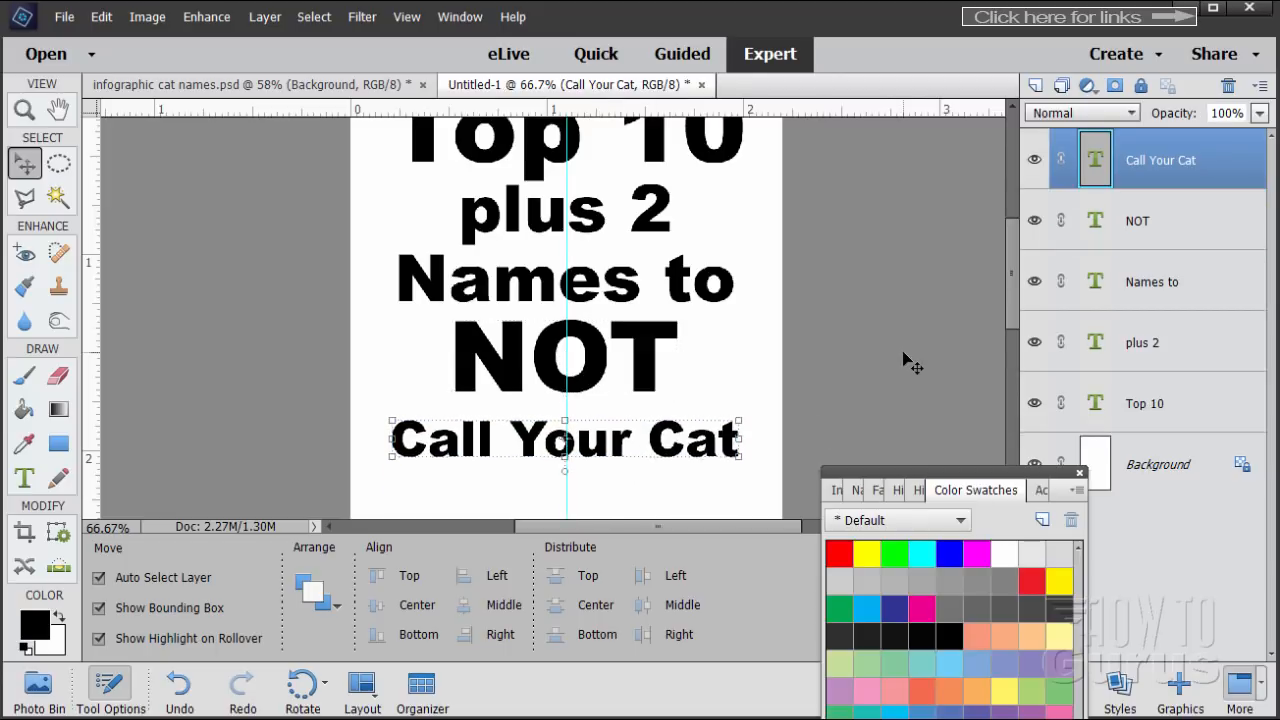
{"action": "key", "text": "Up"}
{"action": "key", "text": "Up"}
{"action": "key", "text": "Up"}
{"action": "key", "text": "Up"}
{"action": "key", "text": "Up"}
{"action": "key", "text": "Up"}
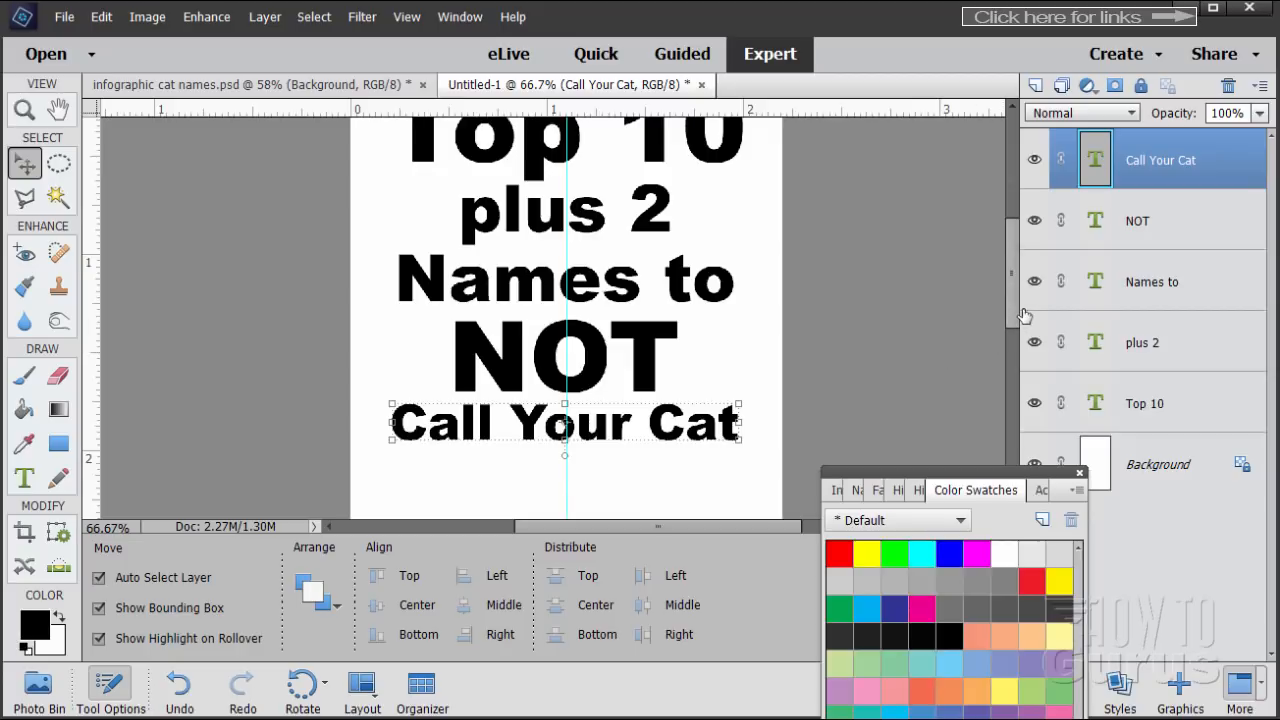
{"action": "left_click_drag", "start_coordinate": [1012, 296], "coordinate": [1016, 371]}
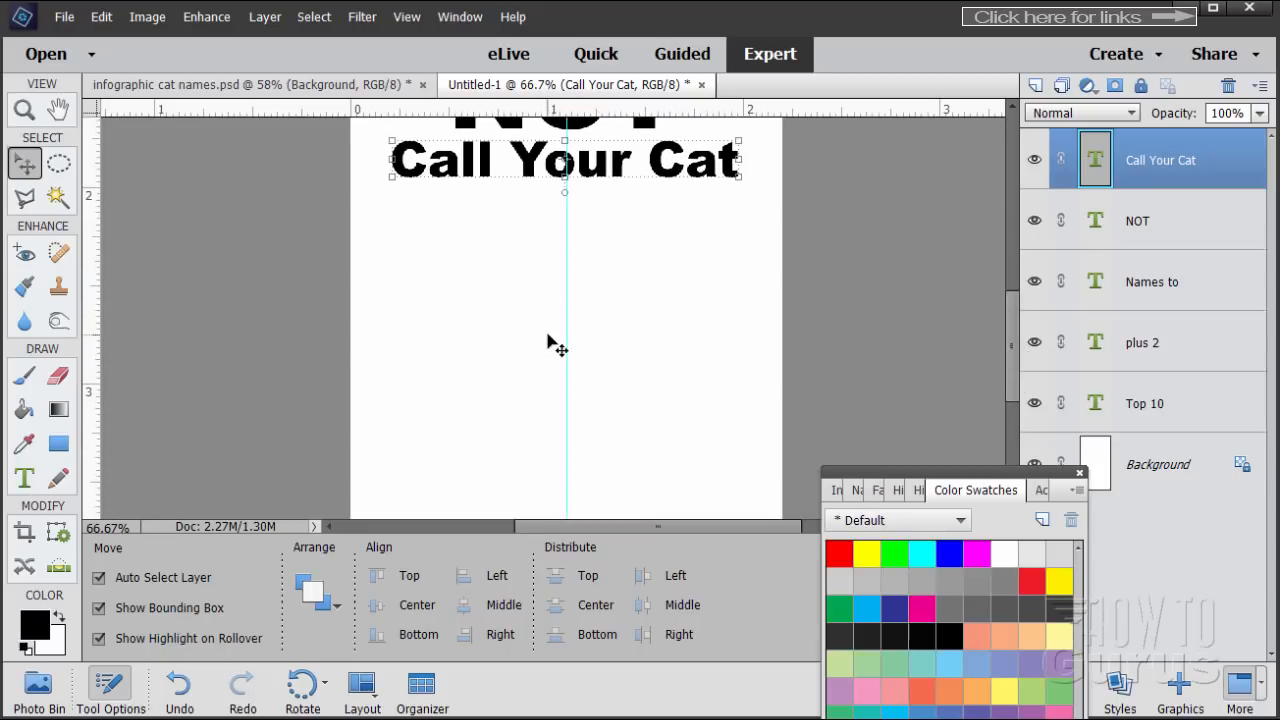
{"action": "scroll", "coordinate": [549, 337], "scroll_direction": "down", "scroll_amount": 4}
{"action": "scroll", "coordinate": [780, 346], "scroll_direction": "up", "scroll_amount": 2}
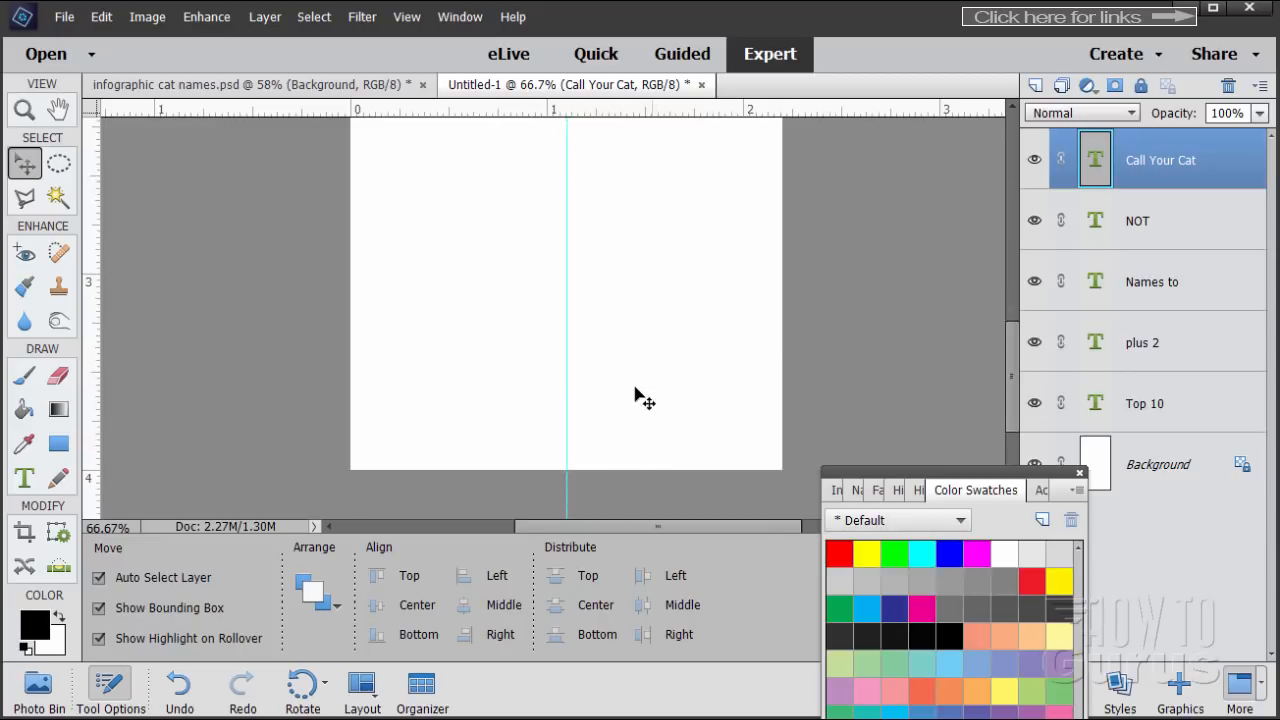
{"action": "left_click_drag", "start_coordinate": [1013, 392], "coordinate": [1012, 268]}
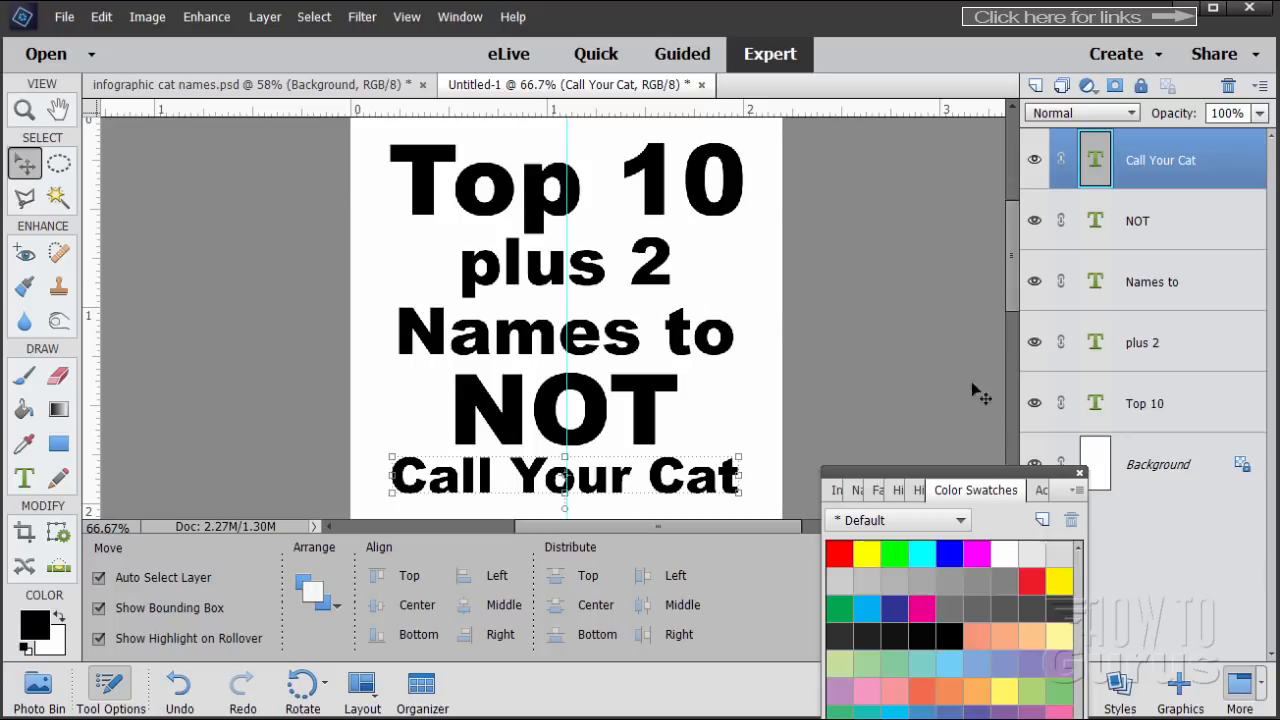
Step: Fill the Background layer with the blue swatch (5 R, 140 G, 188 B) using the Paint Bucket
{"action": "left_click_drag", "start_coordinate": [1003, 485], "coordinate": [960, 140]}
{"action": "left_click", "coordinate": [1200, 468]}
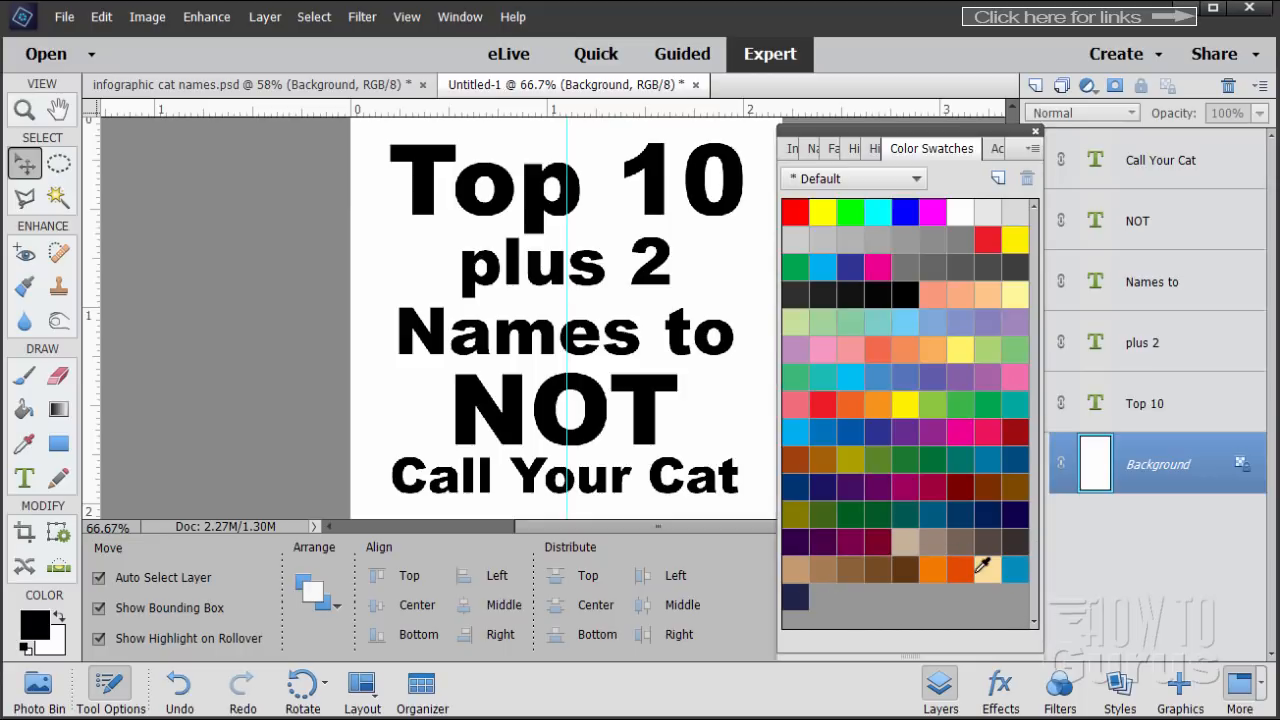
{"action": "left_click", "coordinate": [1014, 570]}
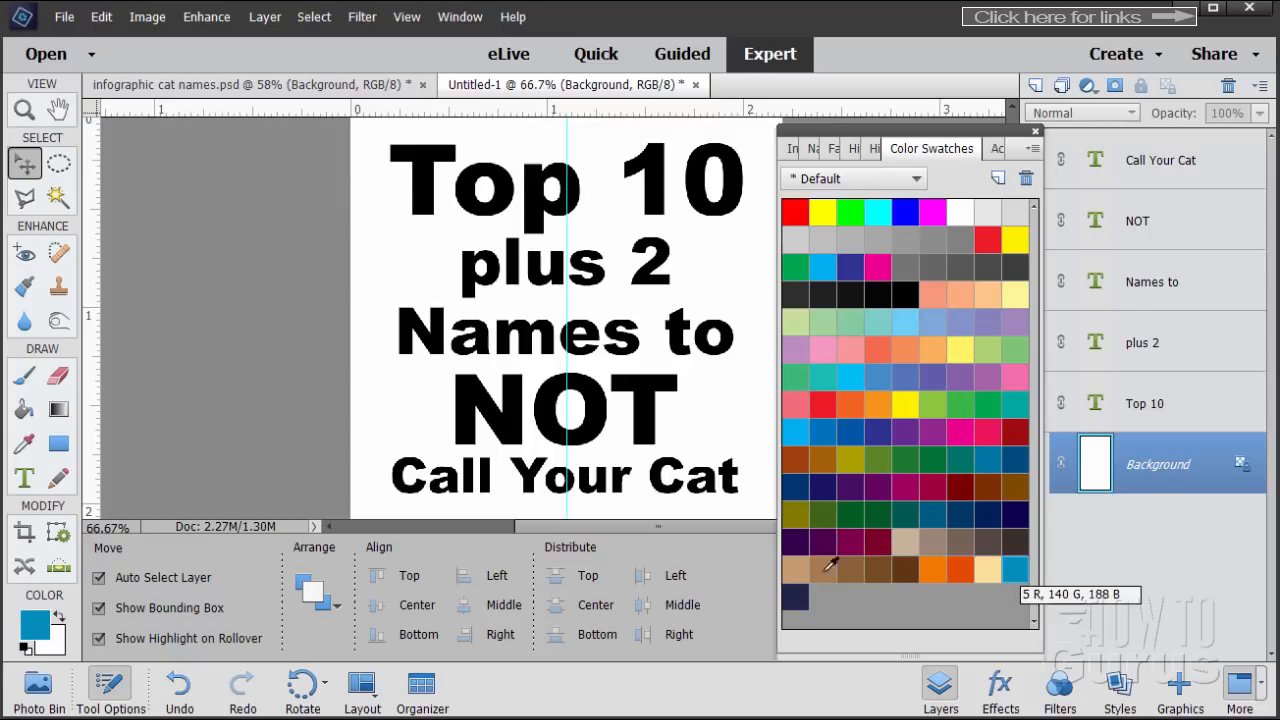
{"action": "left_click", "coordinate": [24, 412]}
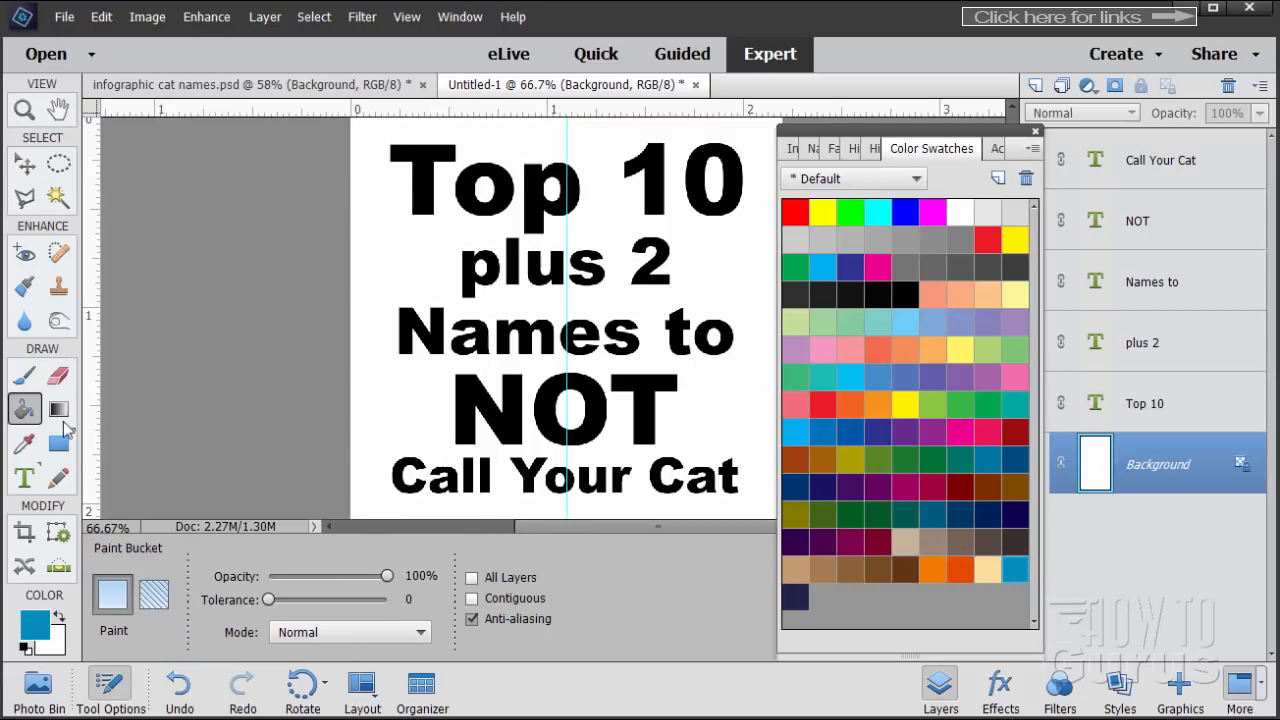
{"action": "left_click", "coordinate": [360, 424]}
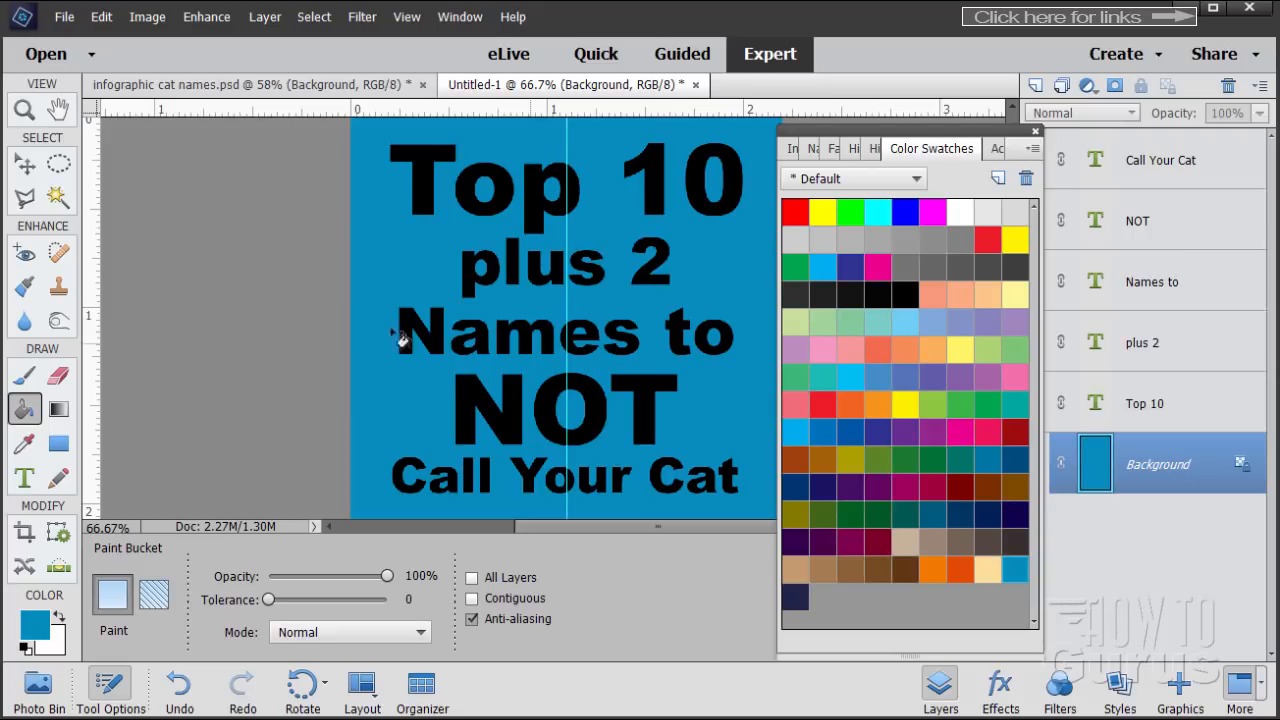
Step: Recolor the "Top 10" text with the cream swatch (252 R, 222 G, 154 B)
{"action": "left_click", "coordinate": [28, 481]}
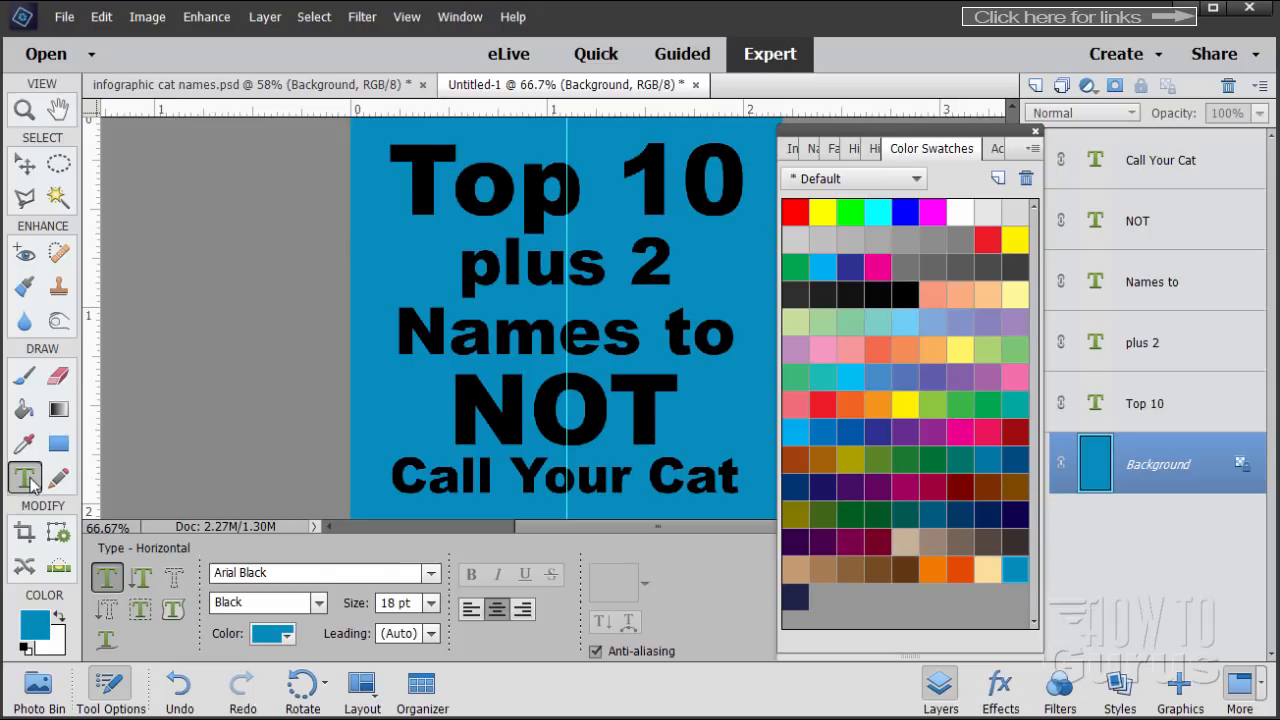
{"action": "triple_click", "coordinate": [534, 198]}
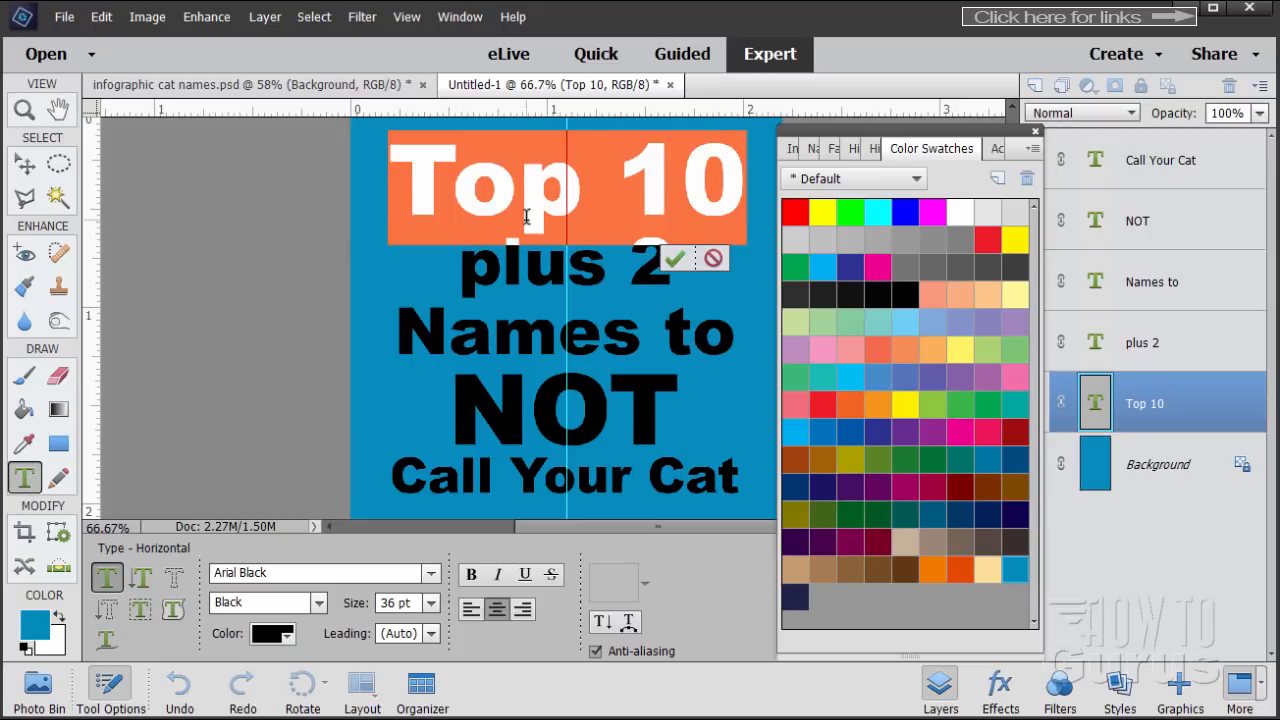
{"action": "left_click", "coordinate": [992, 570]}
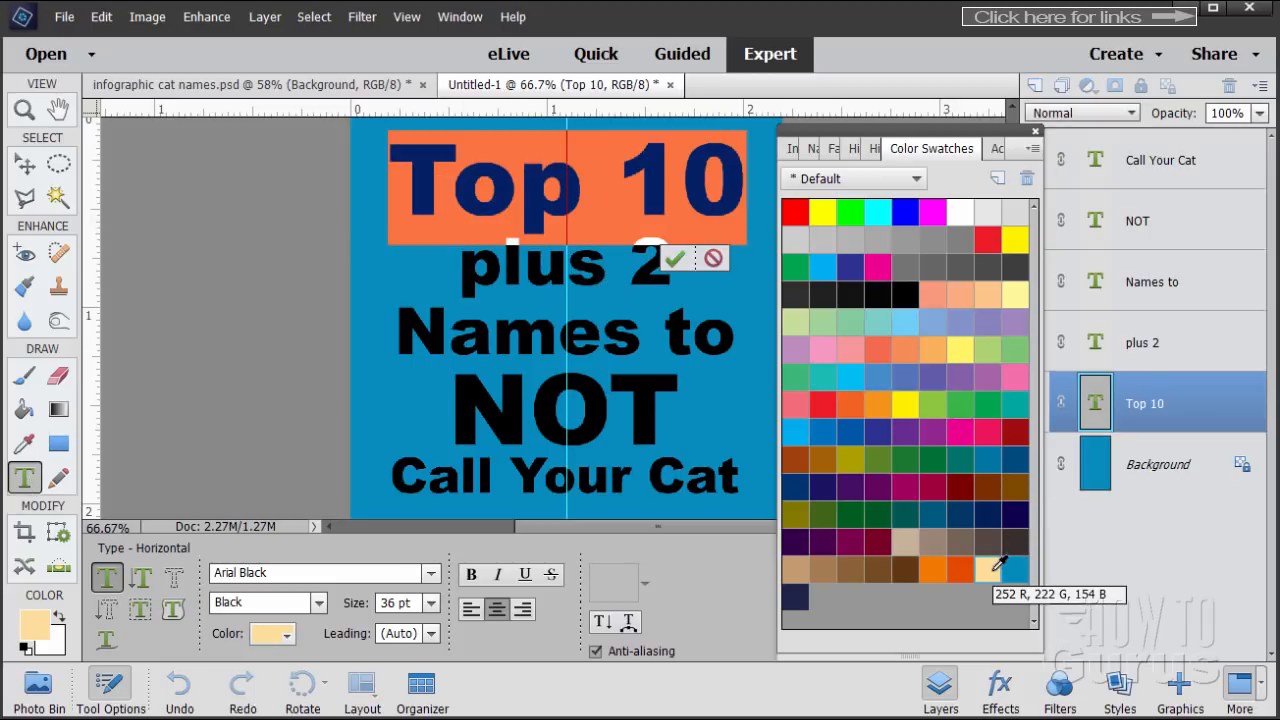
{"action": "left_click", "coordinate": [674, 259]}
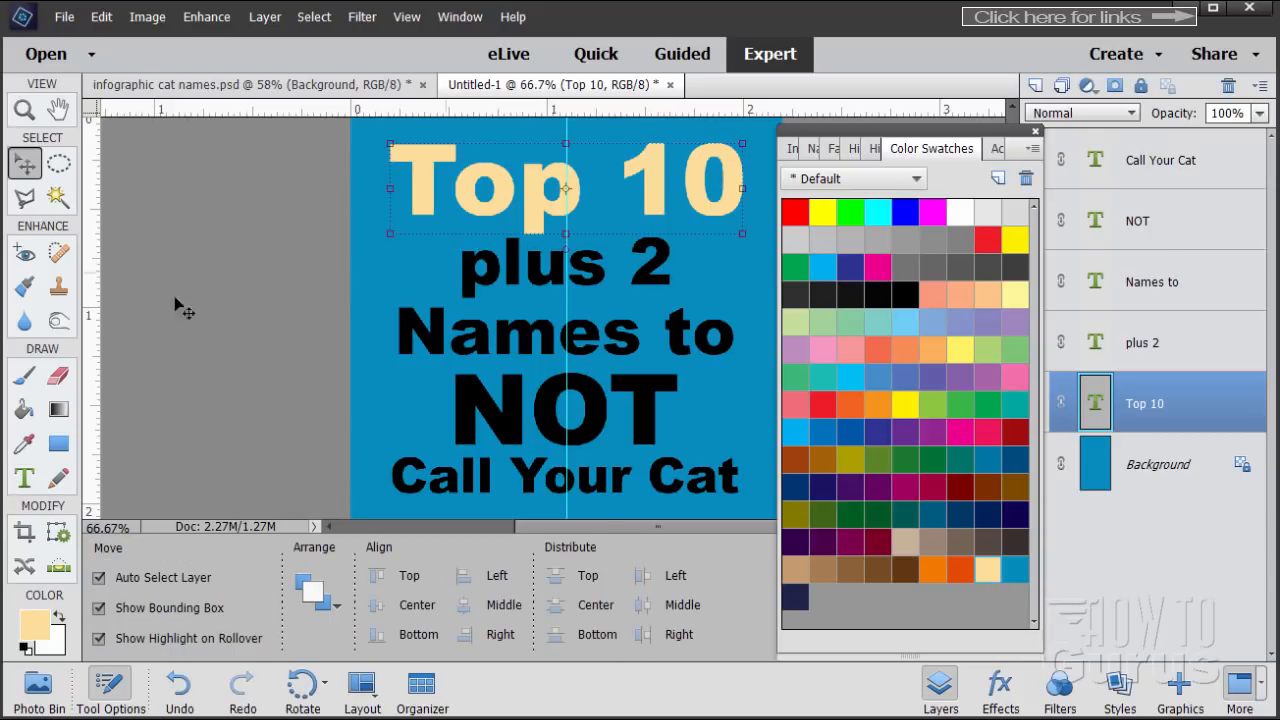
Step: Recolor the "plus 2" text with the same cream swatch as the "Top 10" line
{"action": "left_click", "coordinate": [27, 481]}
{"action": "triple_click", "coordinate": [522, 272]}
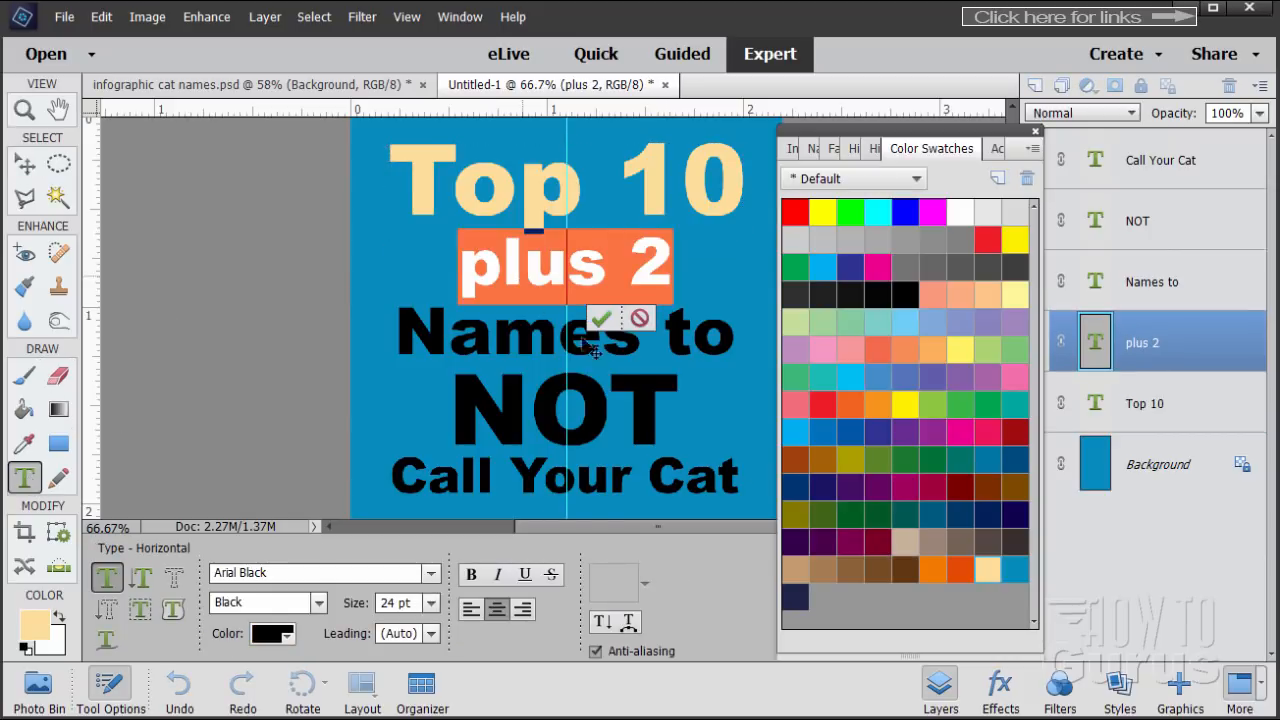
{"action": "left_click", "coordinate": [988, 568]}
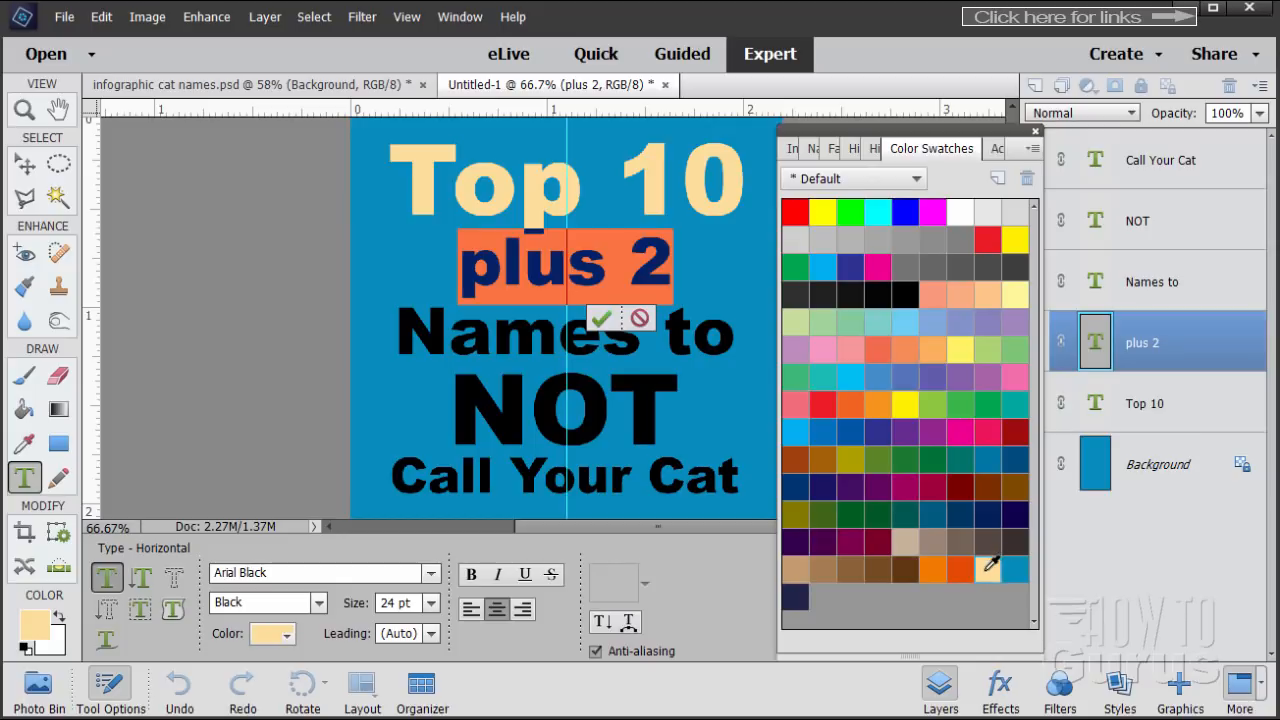
{"action": "left_click", "coordinate": [601, 319]}
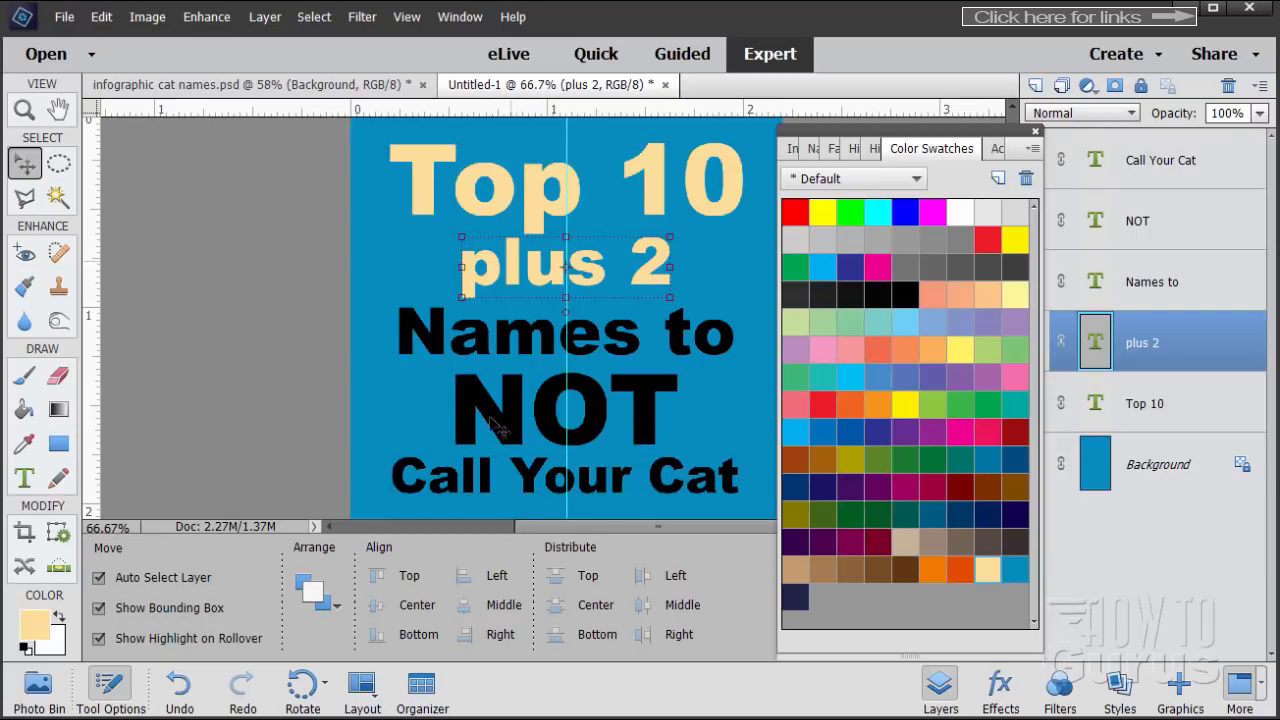
Step: Apply the cream swatch to the whole "Names to" text line
{"action": "triple_click", "coordinate": [509, 346]}
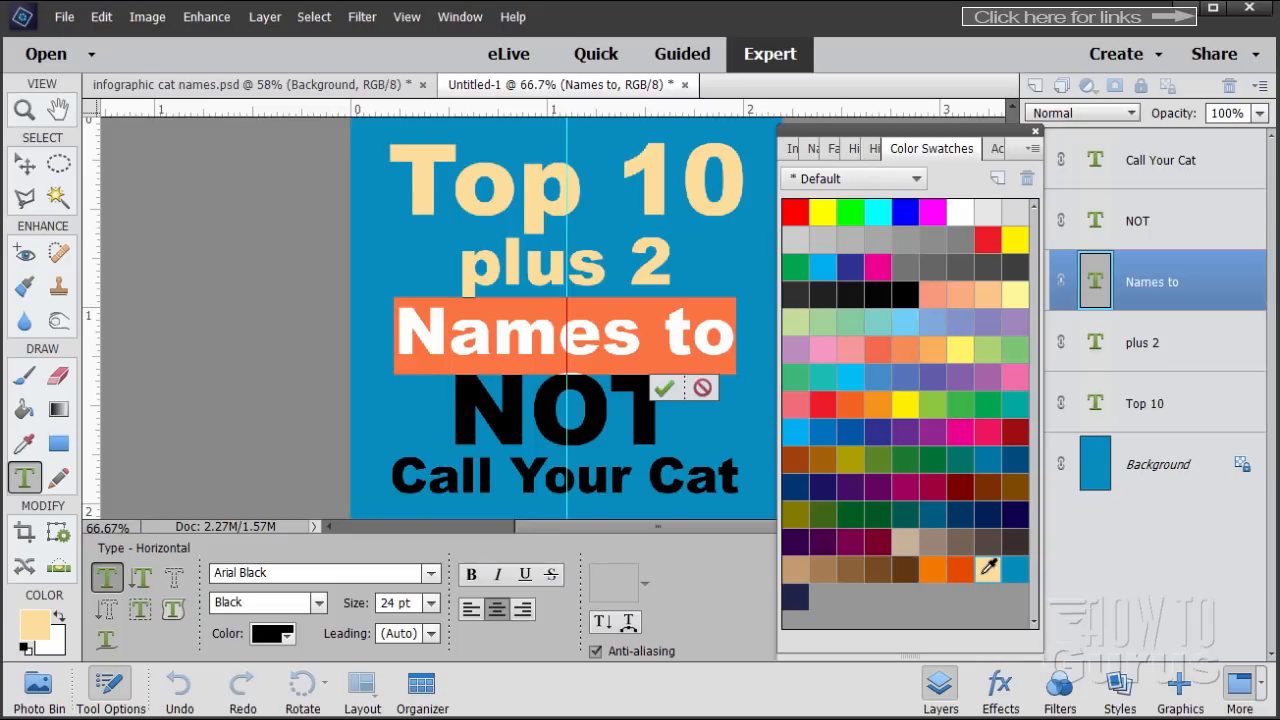
{"action": "left_click", "coordinate": [988, 568]}
{"action": "left_click", "coordinate": [664, 388]}
{"action": "key", "text": "v"}
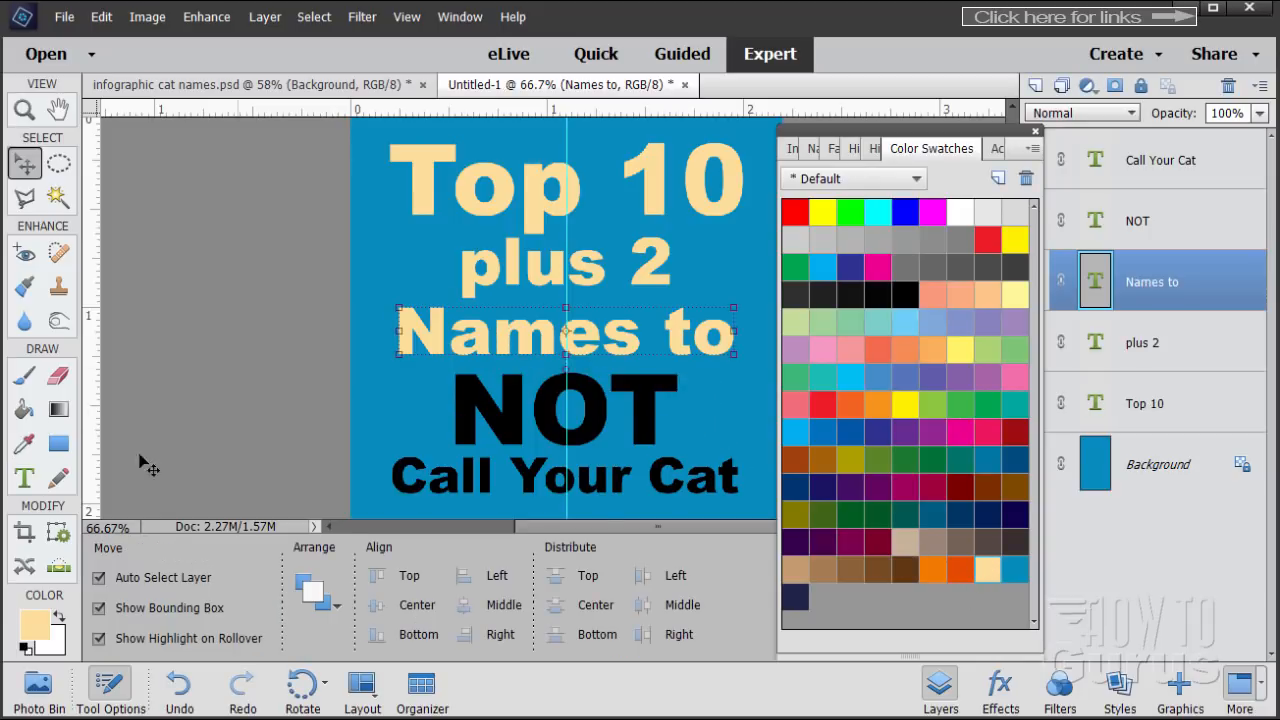
Step: Change the "NOT" text color to the cream swatch used on the lines above
{"action": "left_click", "coordinate": [27, 478]}
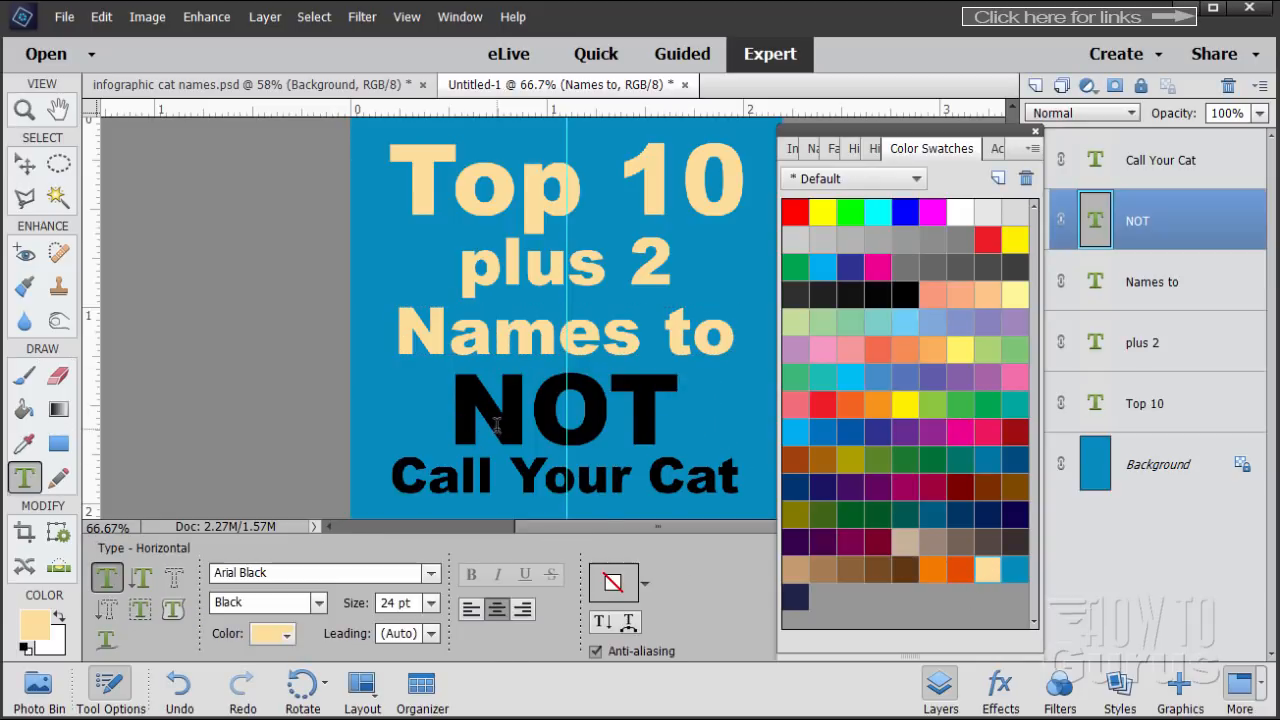
{"action": "double_click", "coordinate": [492, 425]}
{"action": "left_click", "coordinate": [986, 568]}
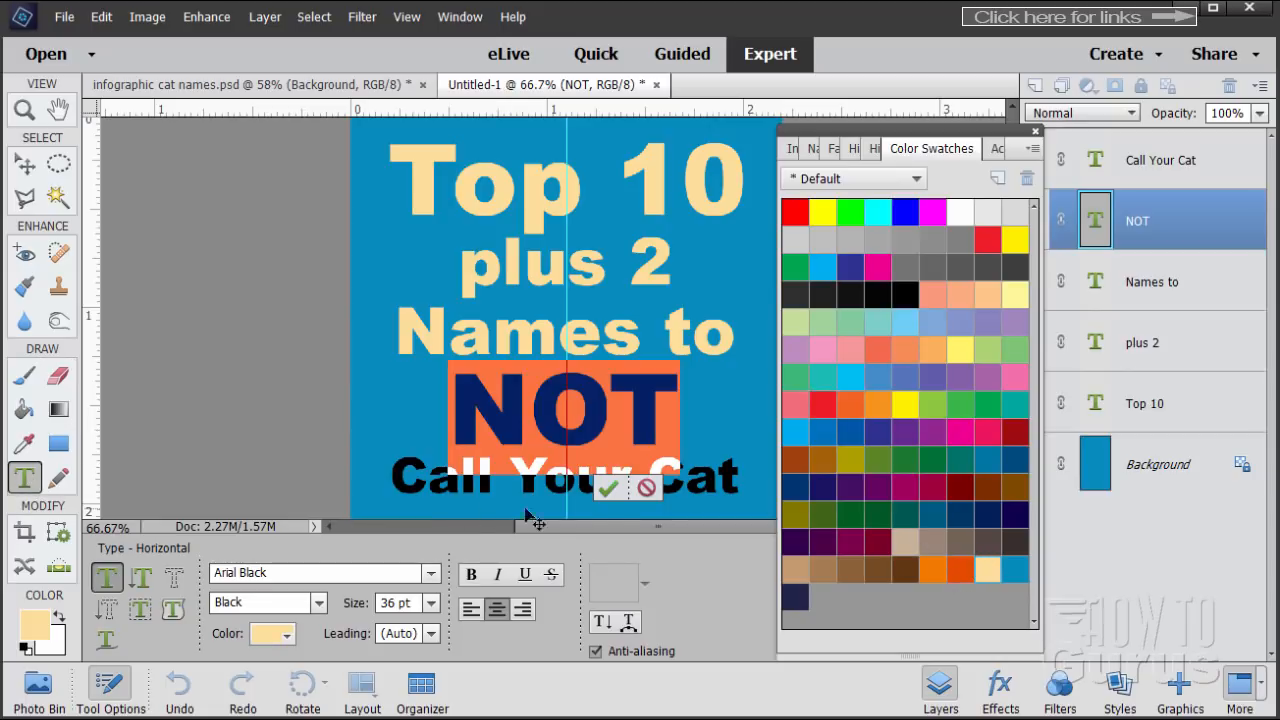
{"action": "left_click", "coordinate": [607, 487]}
Step: Recolor the entire "Call Your Cat" line with the cream swatch to match the other title lines
{"action": "triple_click", "coordinate": [483, 488]}
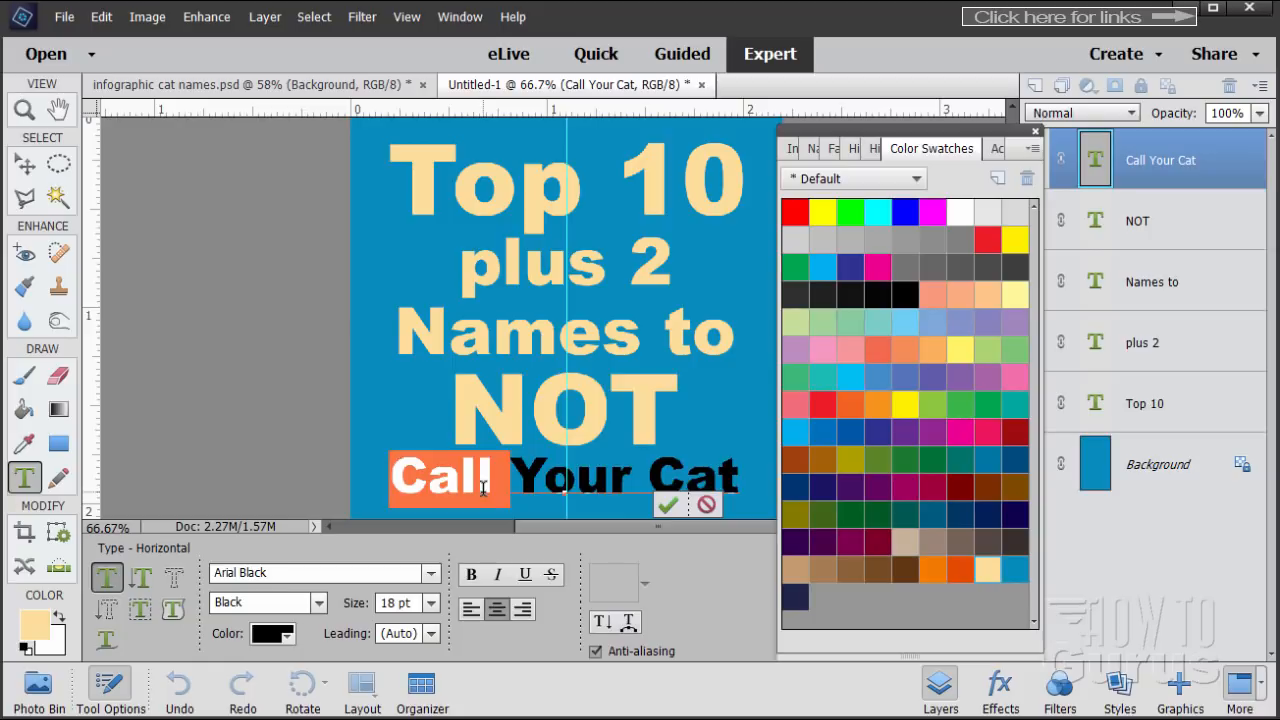
{"action": "left_click", "coordinate": [986, 568]}
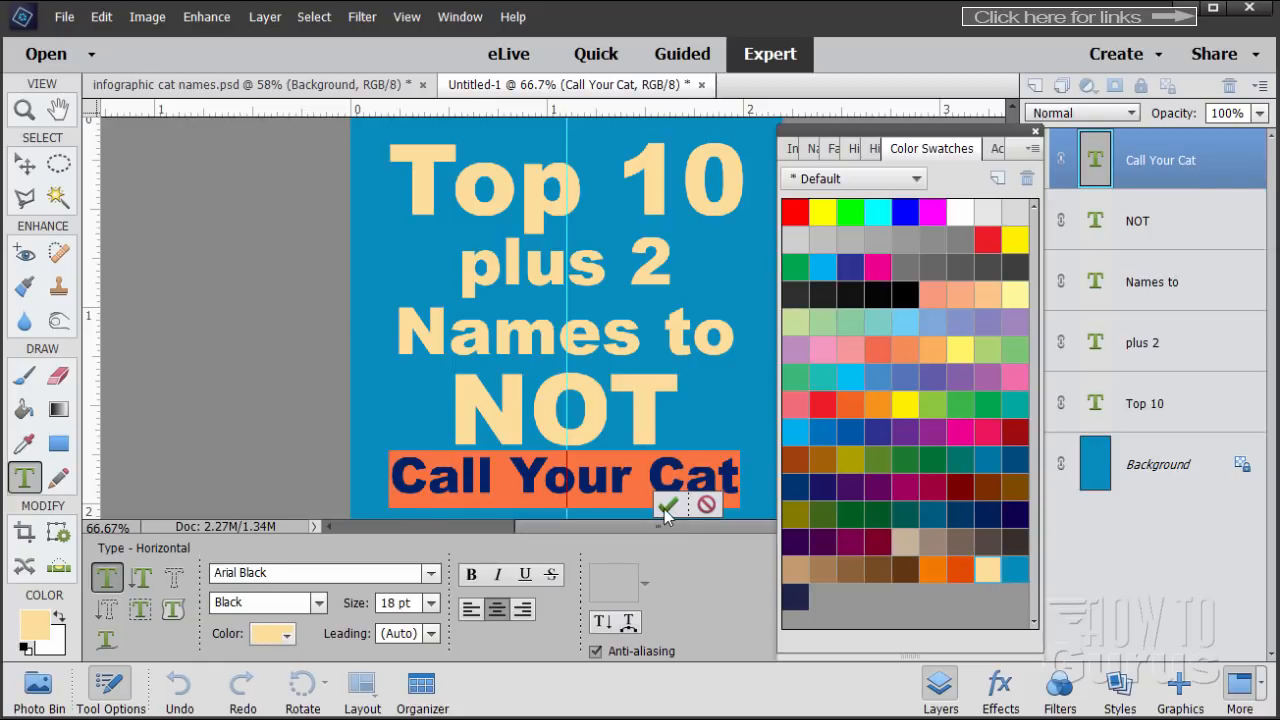
{"action": "left_click", "coordinate": [667, 505]}
{"action": "key", "text": "v"}
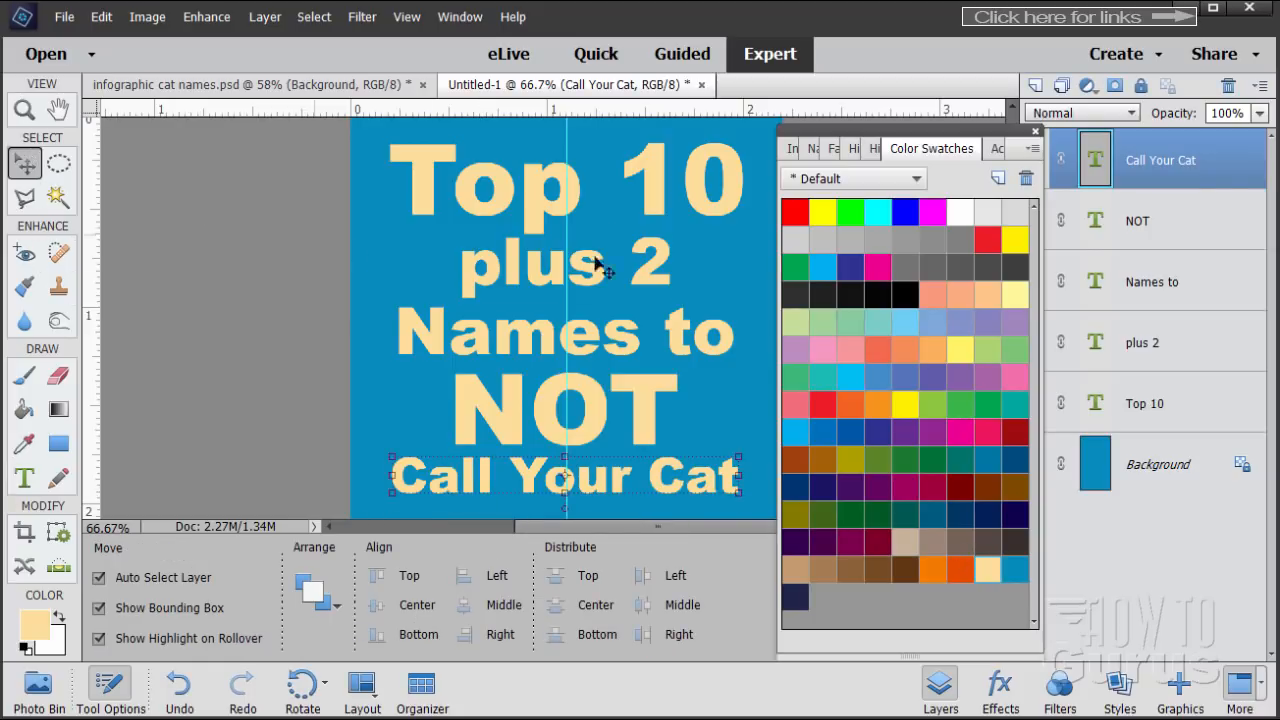
Step: Move the Color Swatches panel clear of the layer list and group all five title text layers
{"action": "left_click_drag", "start_coordinate": [932, 148], "coordinate": [988, 207]}
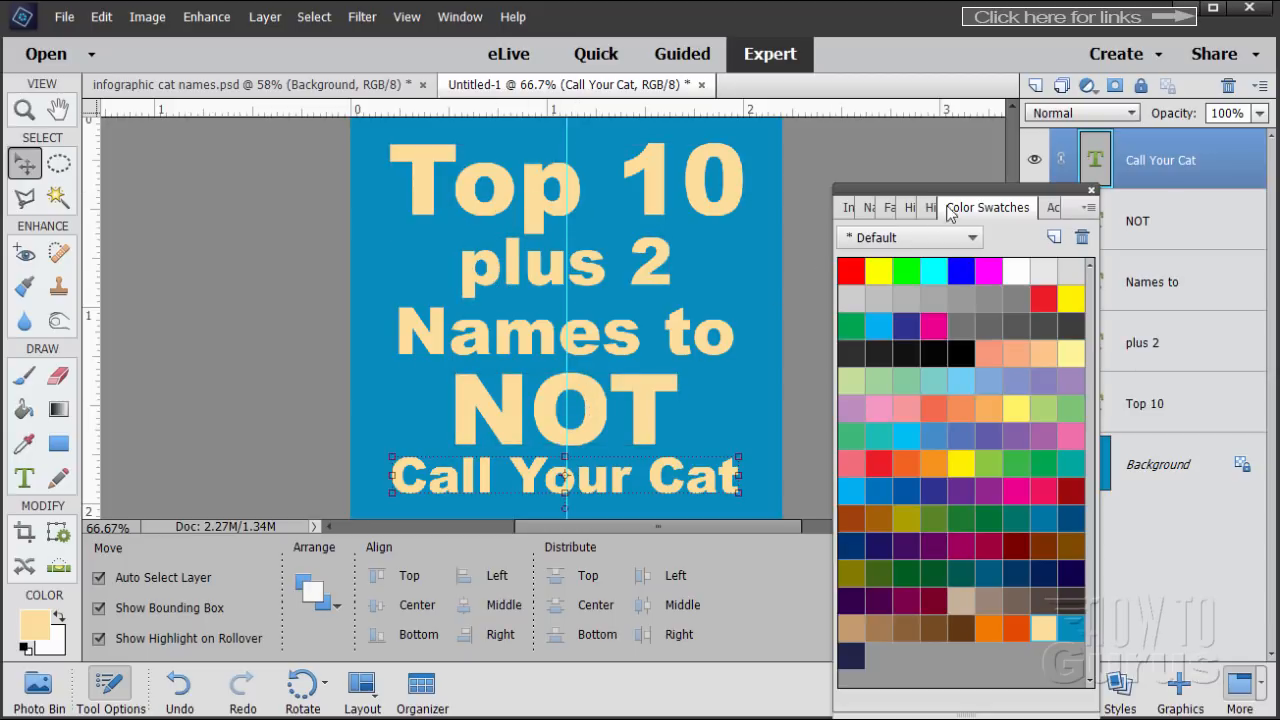
{"action": "left_click_drag", "start_coordinate": [958, 202], "coordinate": [880, 202]}
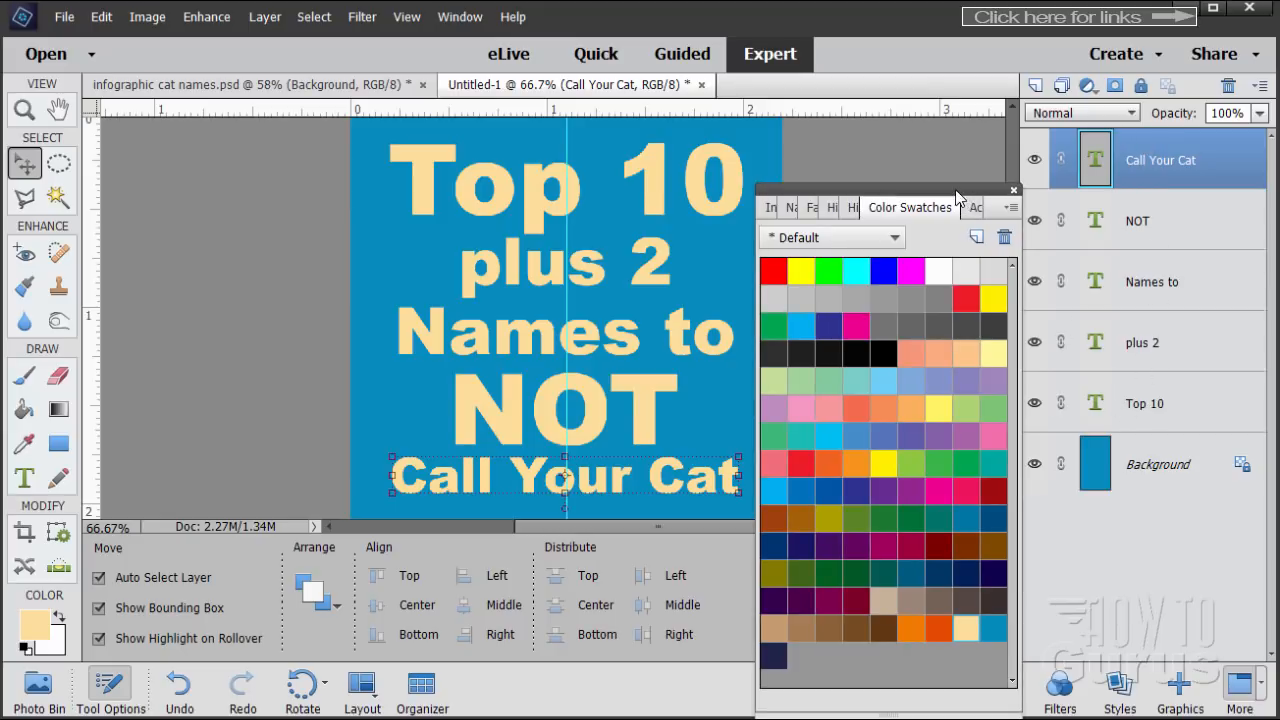
{"action": "left_click_drag", "start_coordinate": [967, 202], "coordinate": [930, 199]}
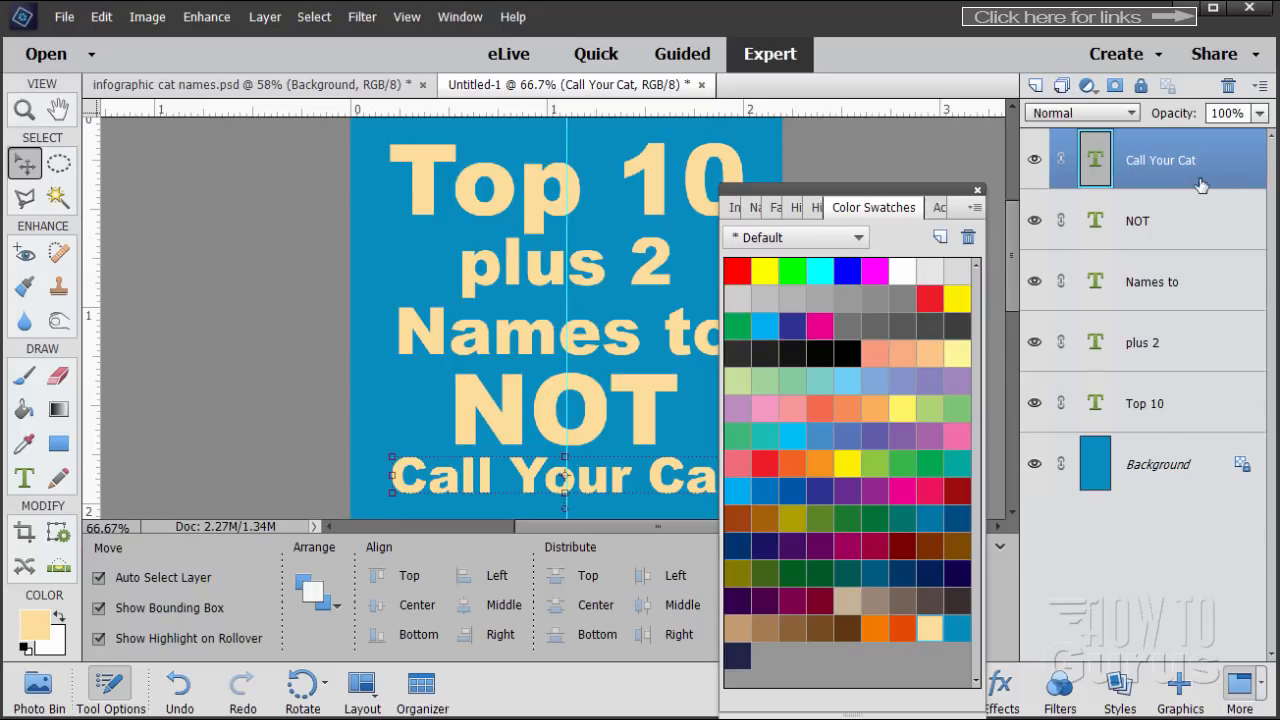
{"action": "key", "text": "shift"}
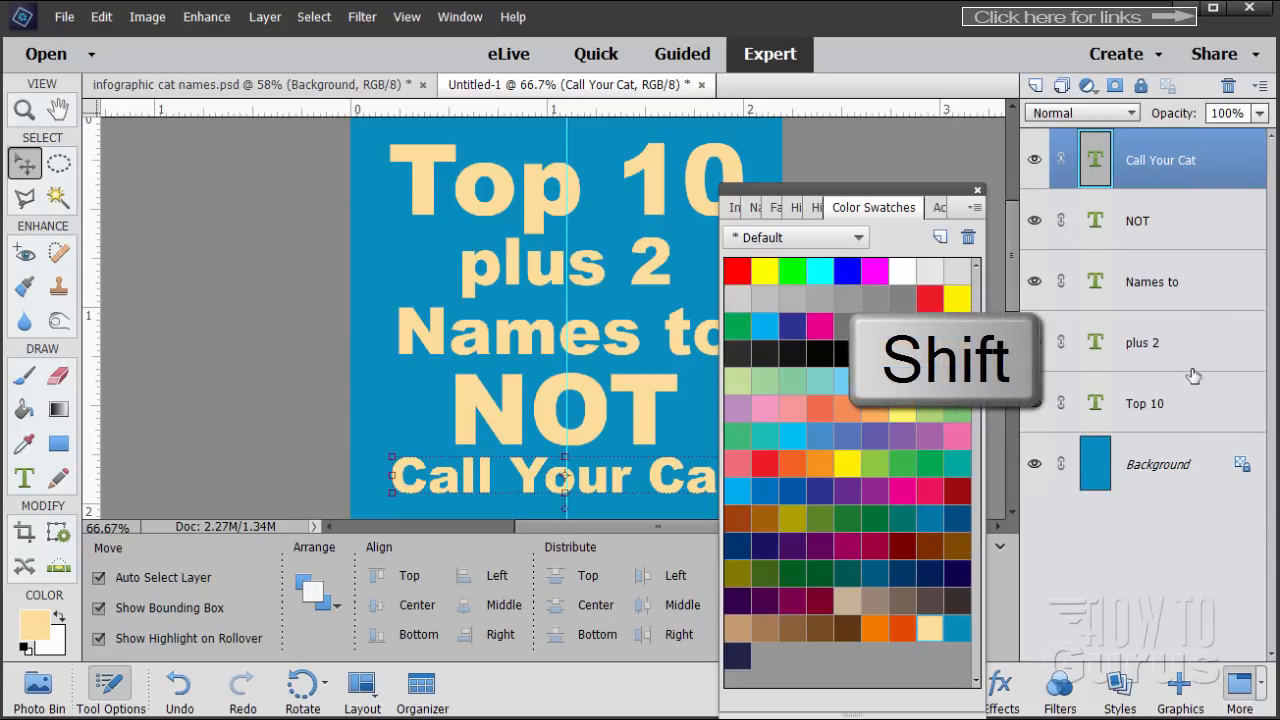
{"action": "left_click", "coordinate": [1186, 398], "text": "shift"}
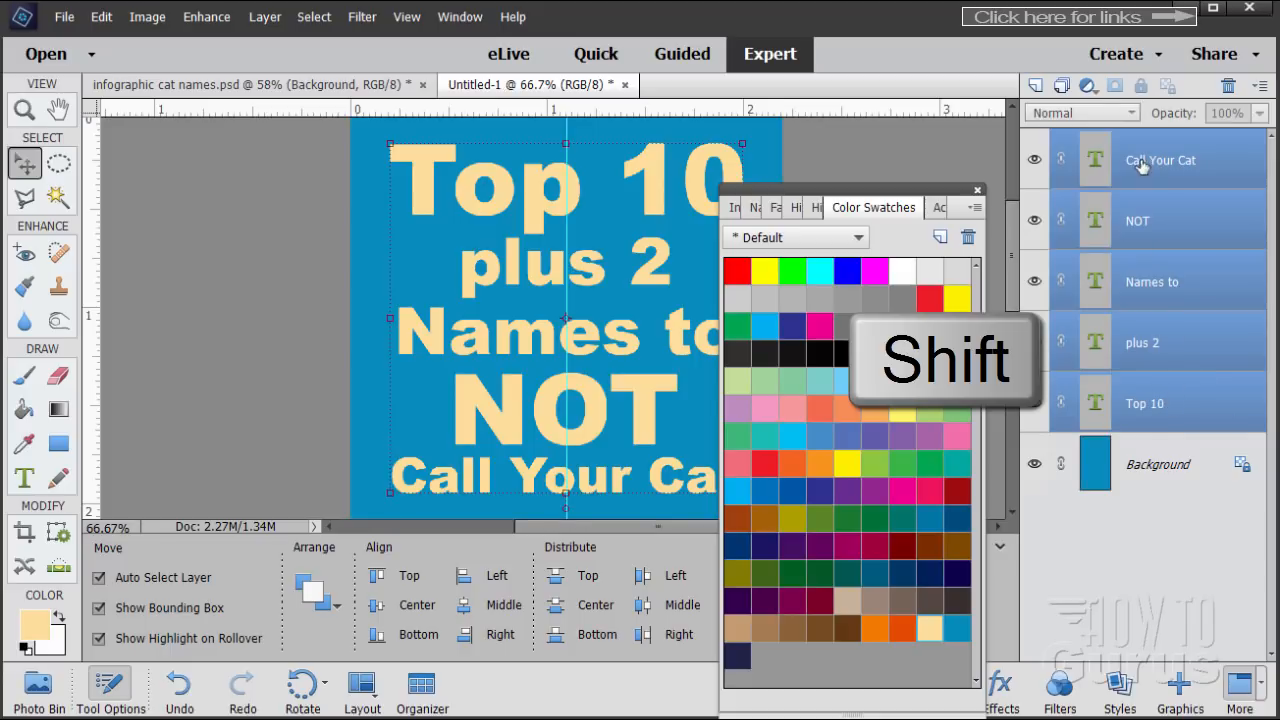
{"action": "left_click", "coordinate": [1062, 85]}
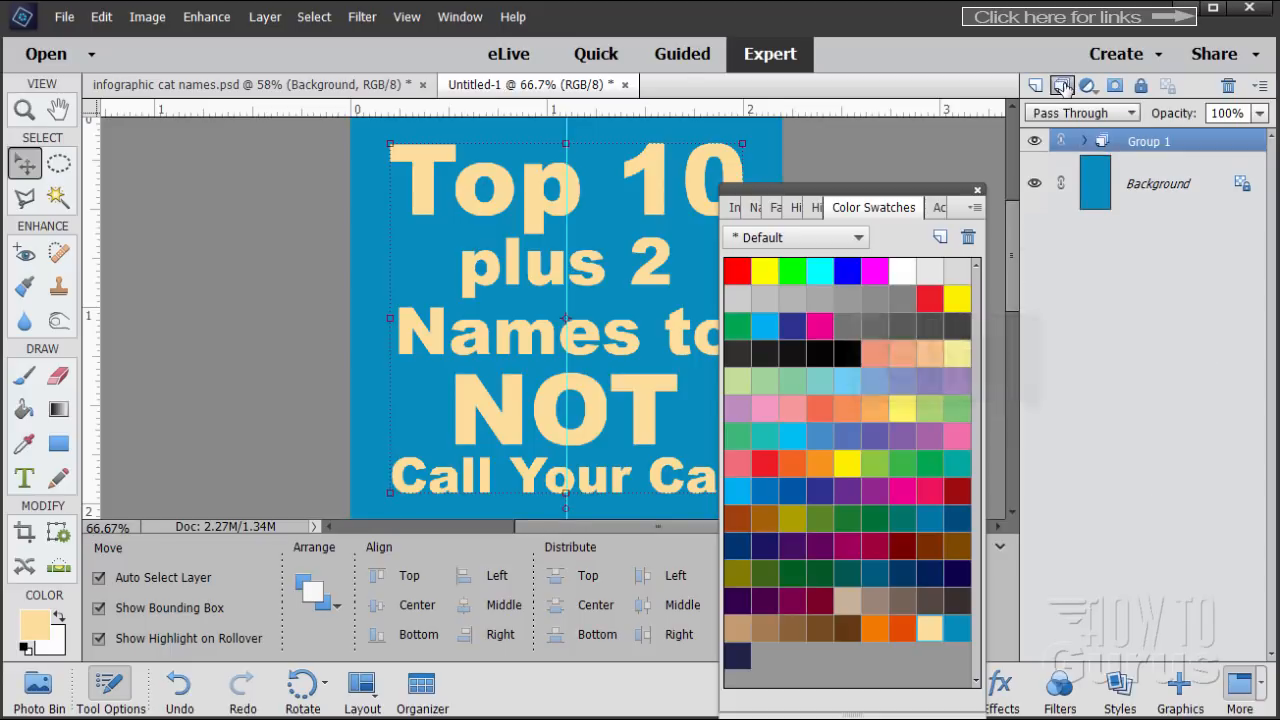
Step: Rename the new layer group as "Top Text" and expand it to show its text layers
{"action": "double_click", "coordinate": [1148, 143]}
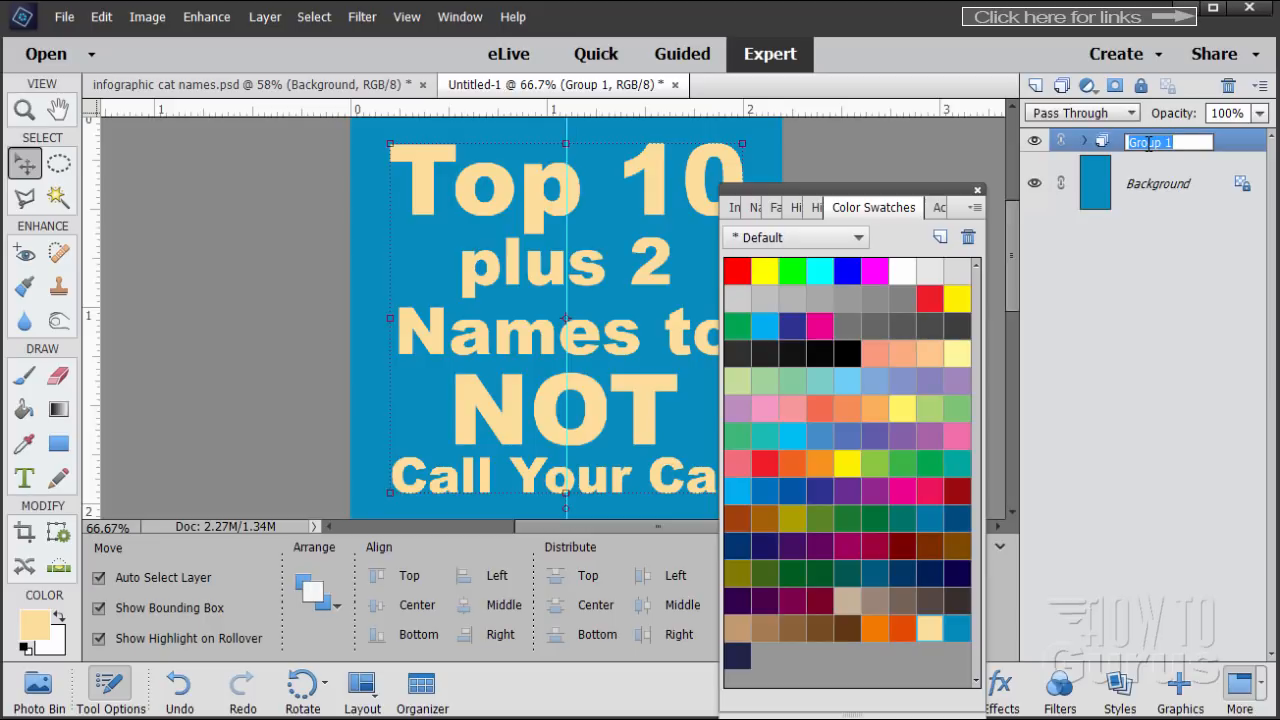
{"action": "type", "text": "Top Text"}
{"action": "key", "text": "Return"}
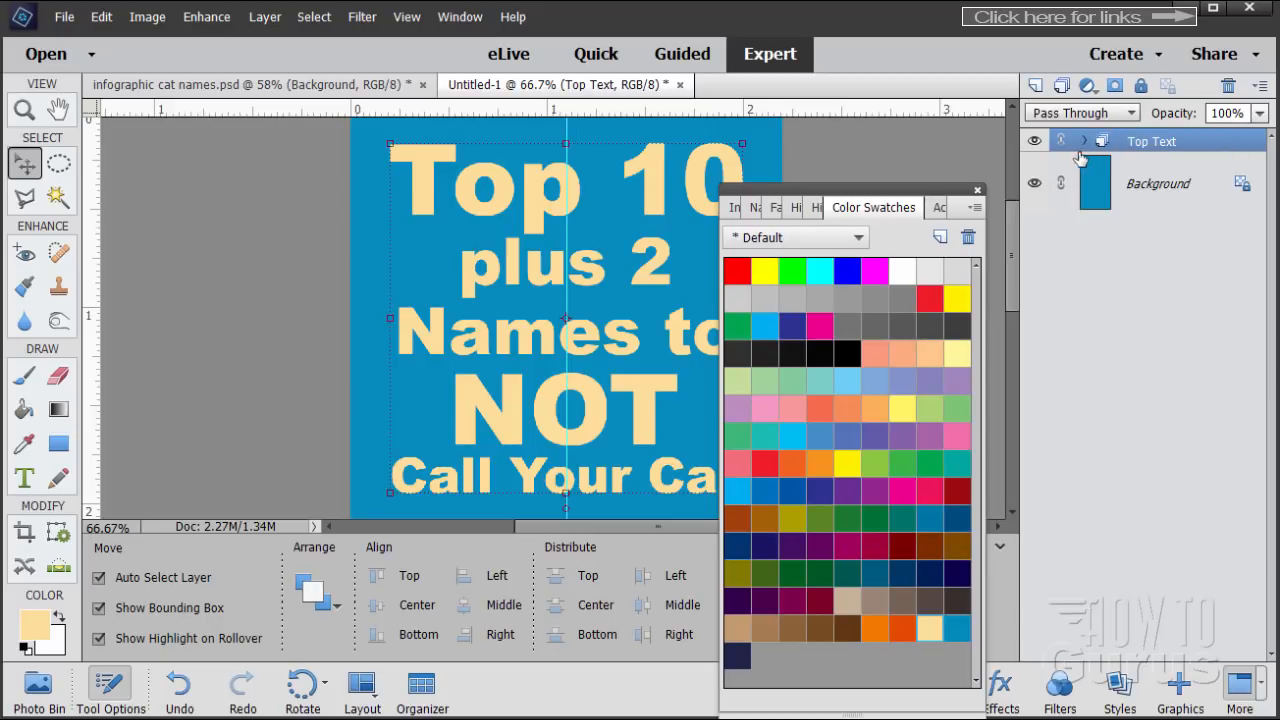
{"action": "left_click", "coordinate": [1083, 142]}
{"action": "left_click", "coordinate": [1084, 142]}
{"action": "left_click", "coordinate": [1084, 142]}
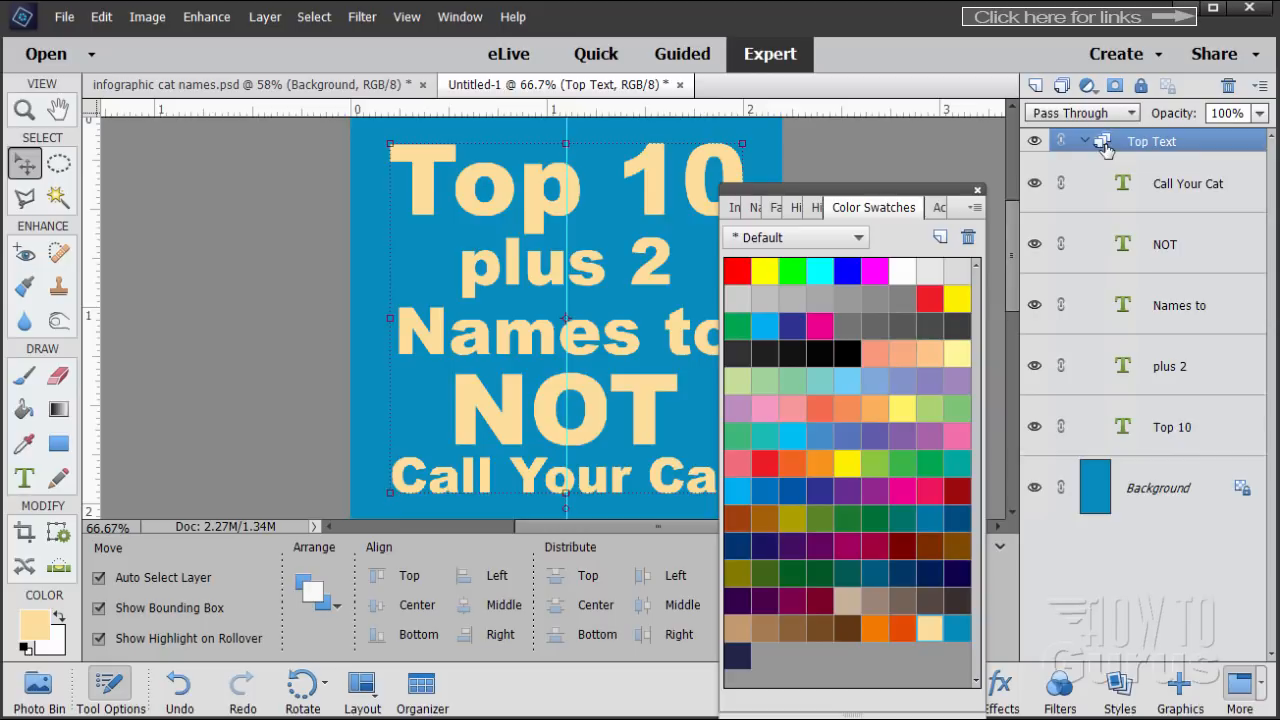
Step: Color-code all five title text layers in the Top Text group orange, from "Call Your Cat" through "Top 10"
{"action": "left_click", "coordinate": [1106, 206]}
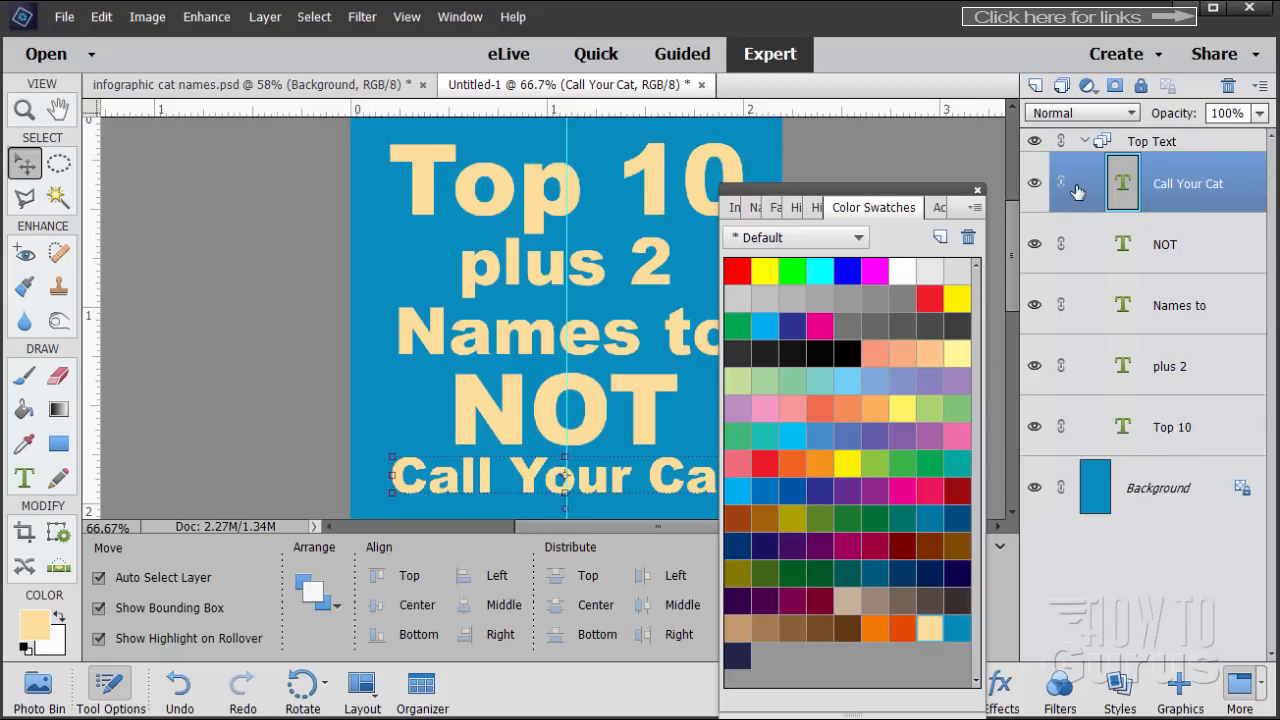
{"action": "right_click", "coordinate": [1080, 191]}
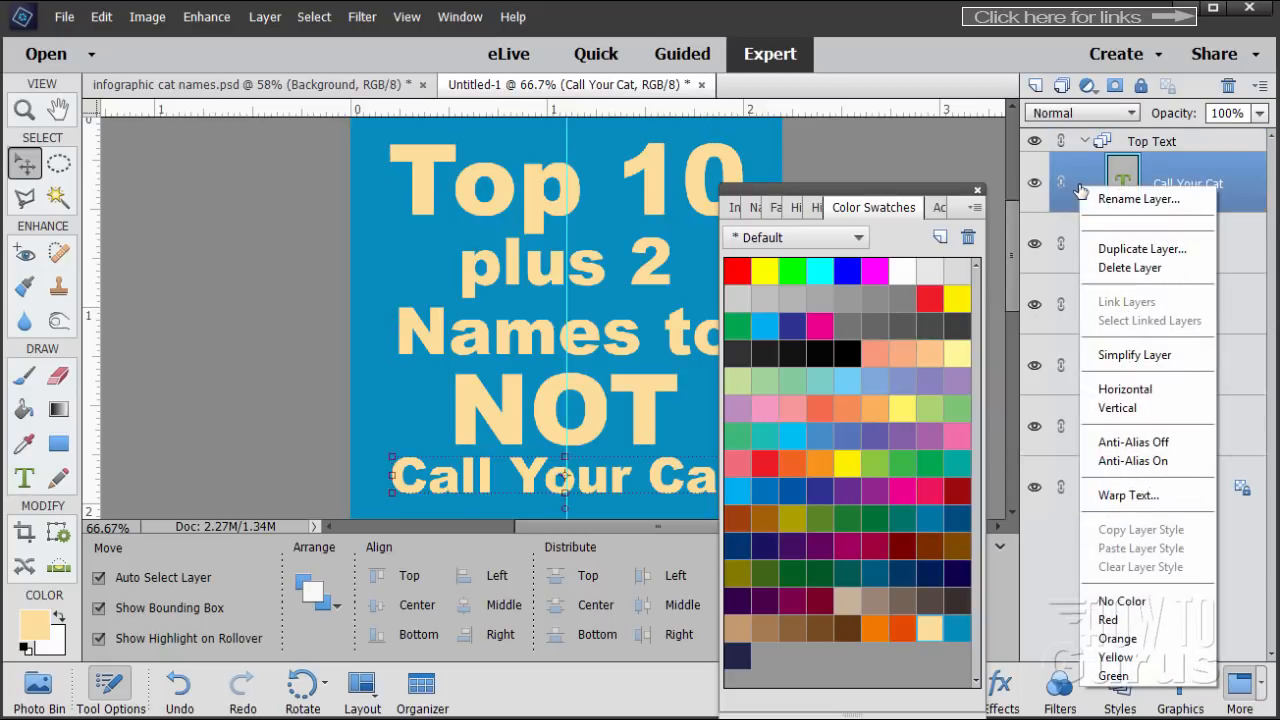
{"action": "left_click", "coordinate": [1119, 640]}
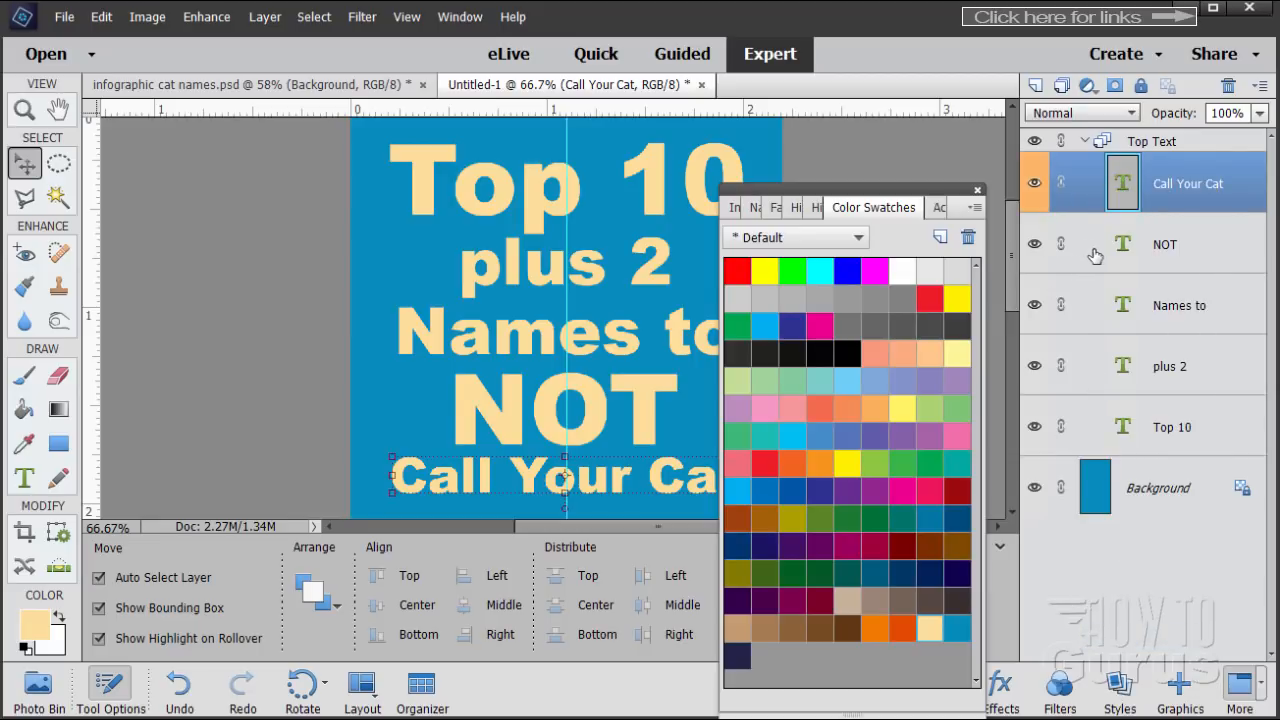
{"action": "left_click", "coordinate": [1095, 256]}
{"action": "left_click", "coordinate": [1089, 442], "text": "shift"}
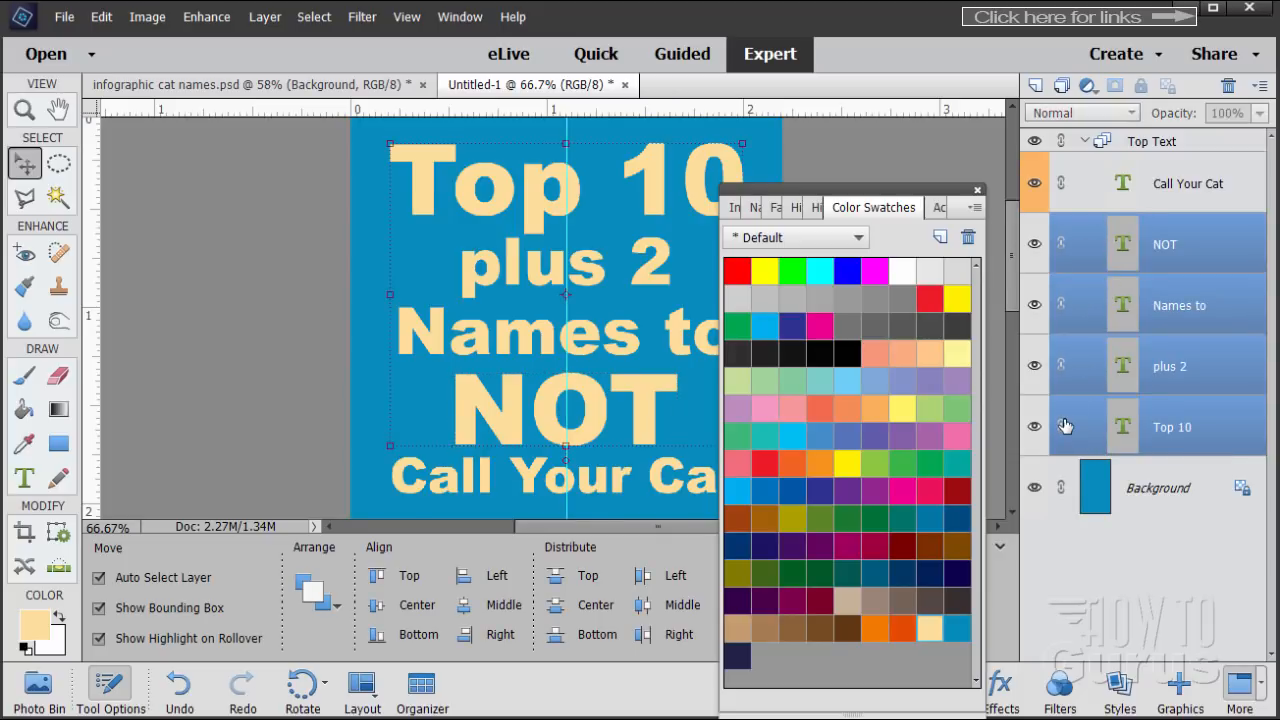
{"action": "right_click", "coordinate": [1099, 261]}
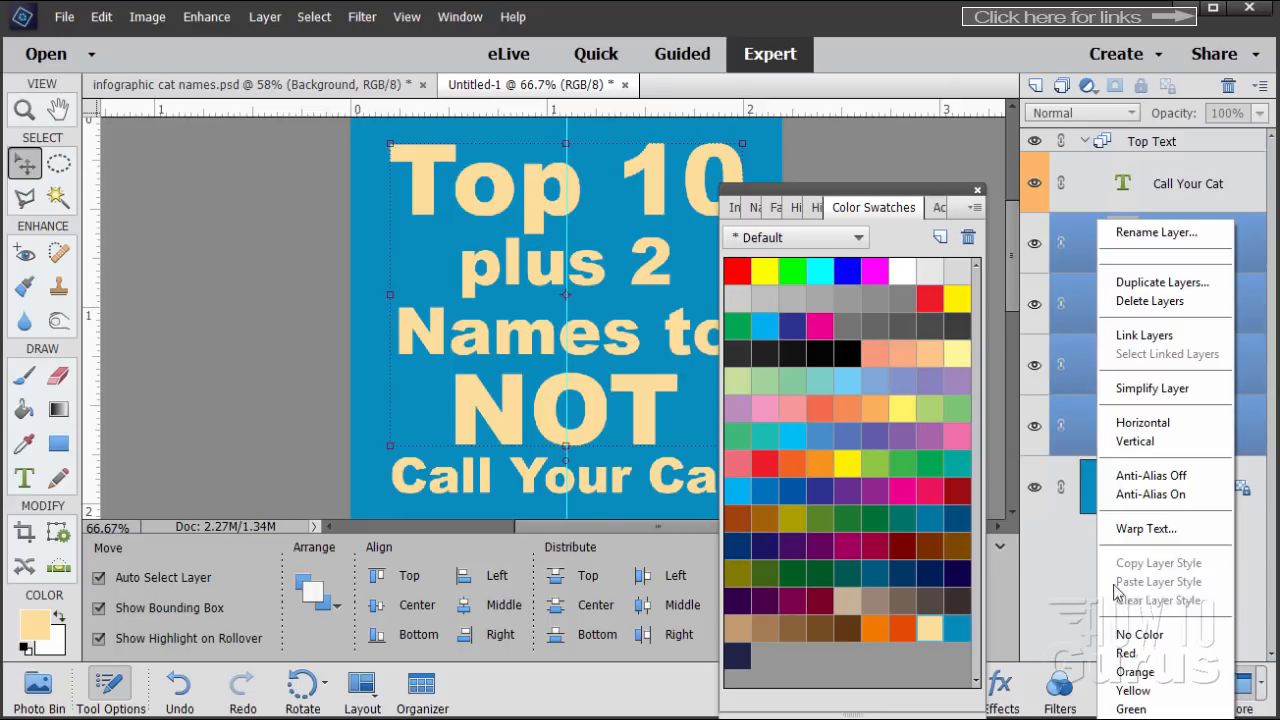
{"action": "left_click", "coordinate": [1130, 671]}
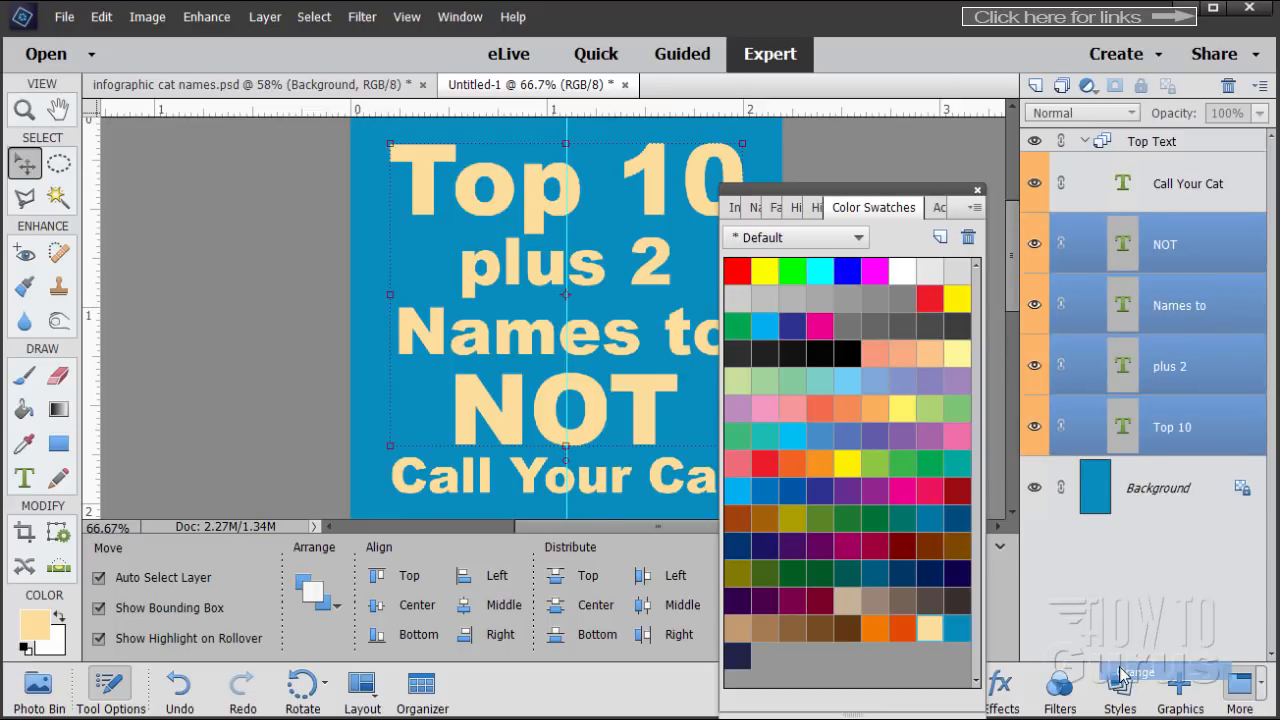
{"action": "left_click", "coordinate": [1195, 390]}
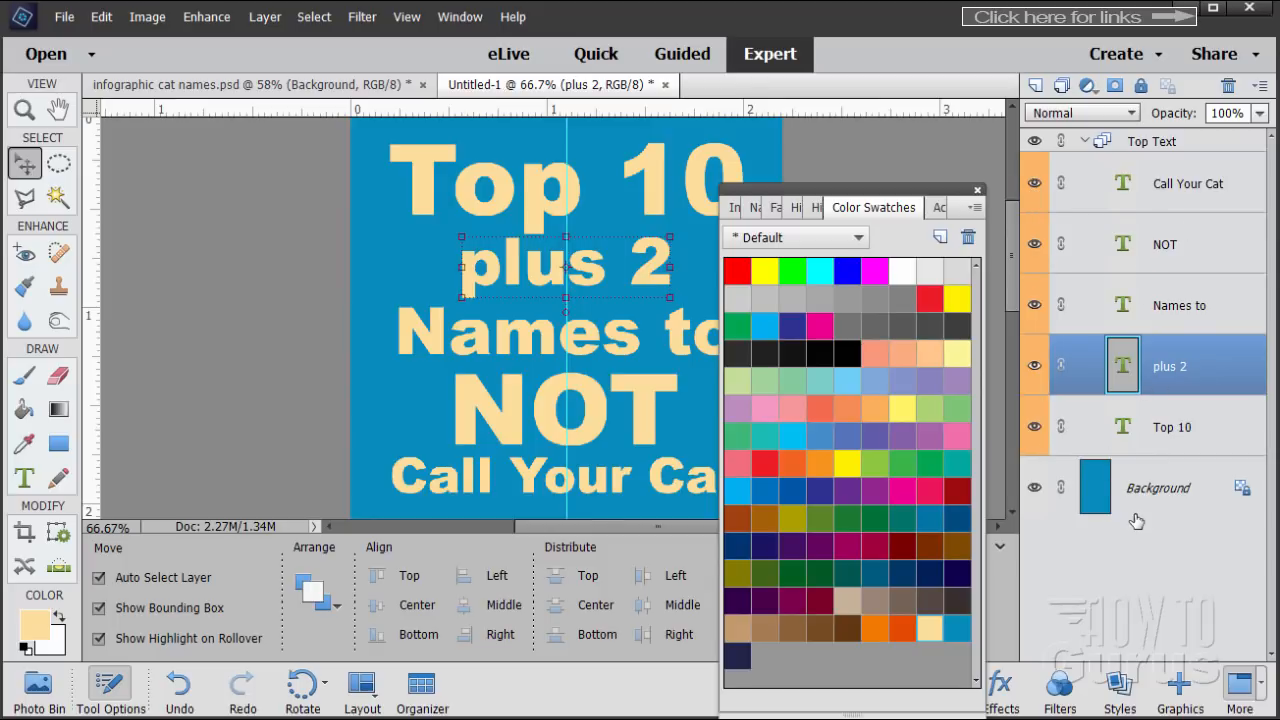
Step: Set the layer thumbnails to the smallest image size in the Layers Panel Options
{"action": "left_click", "coordinate": [1092, 175]}
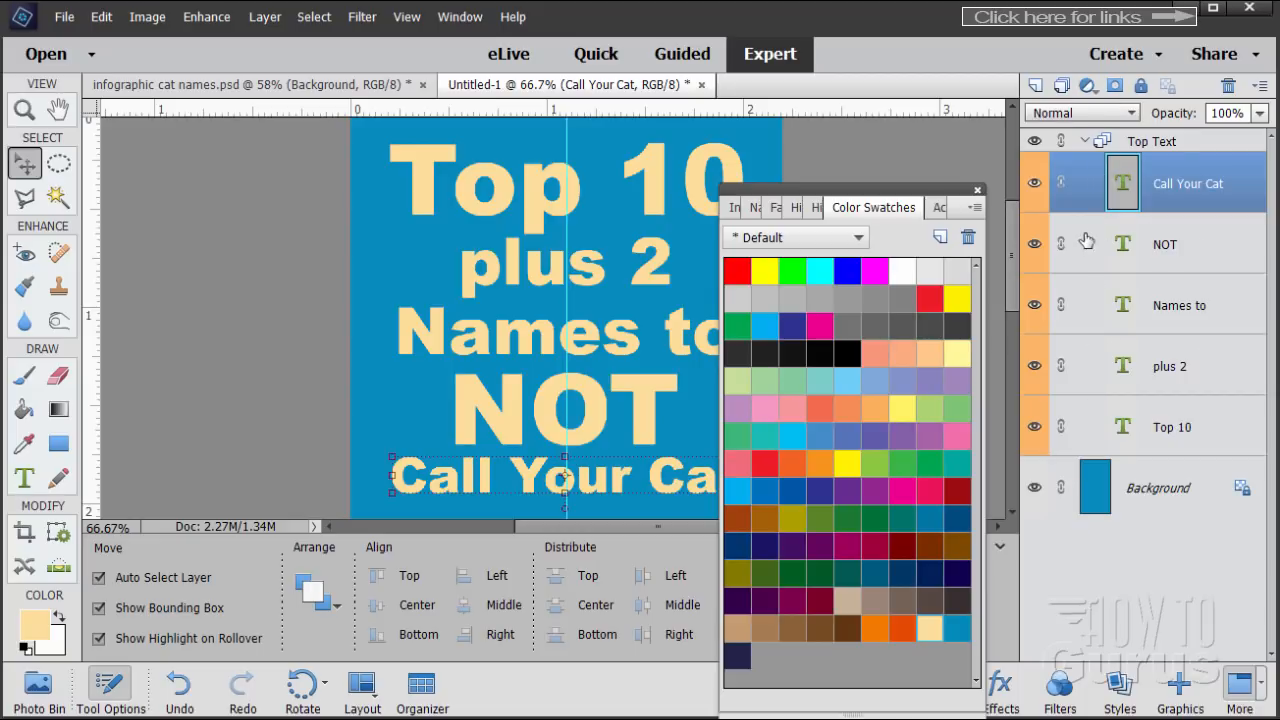
{"action": "left_click", "coordinate": [1262, 91]}
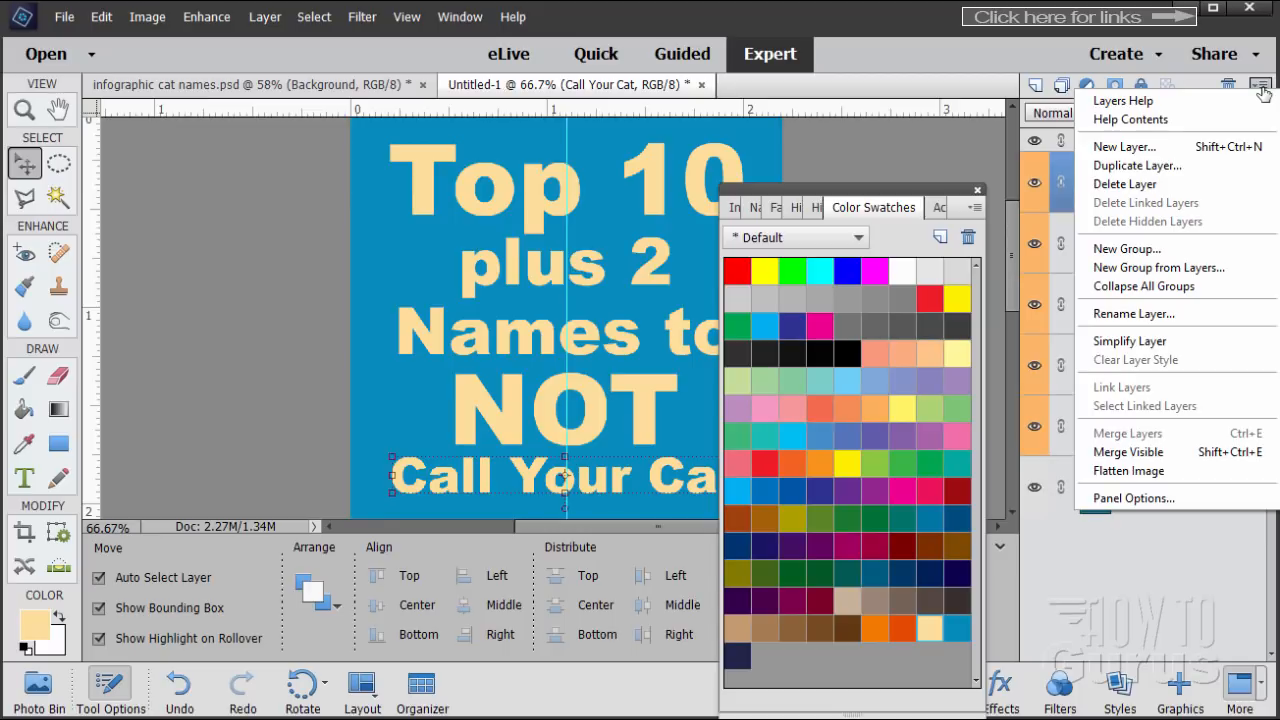
{"action": "left_click", "coordinate": [1133, 498]}
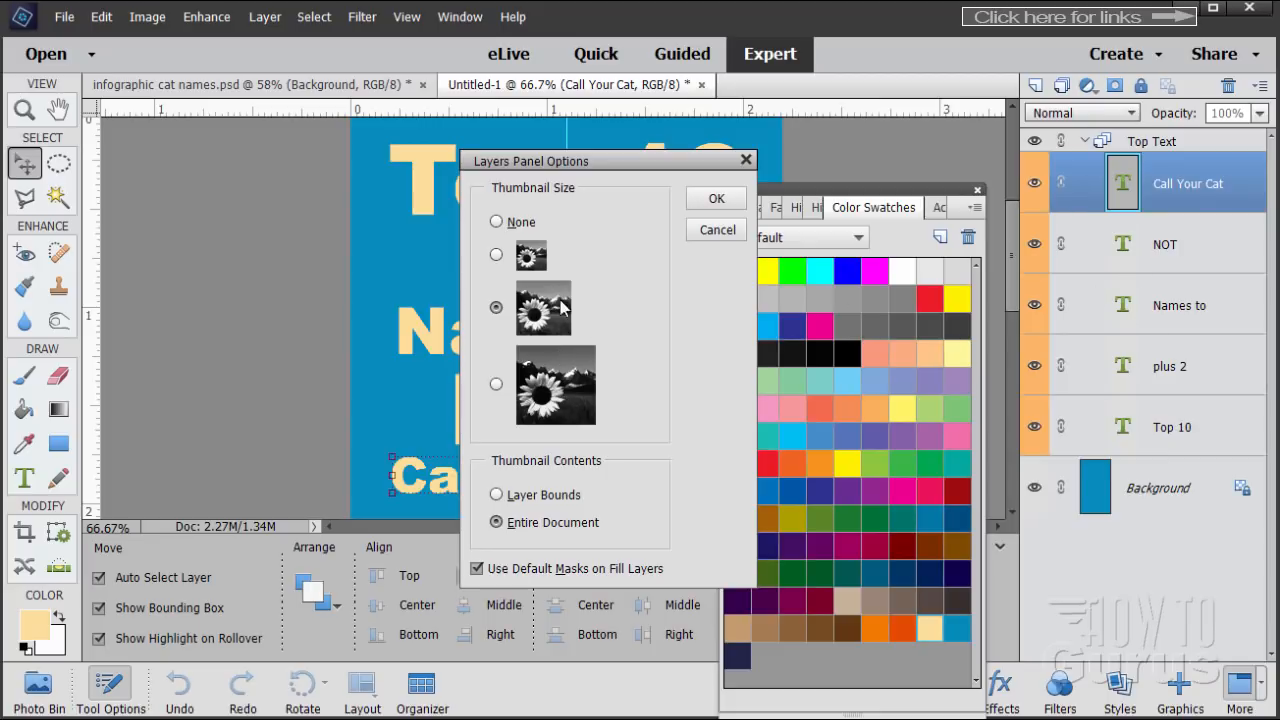
{"action": "left_click", "coordinate": [516, 264]}
{"action": "left_click", "coordinate": [715, 199]}
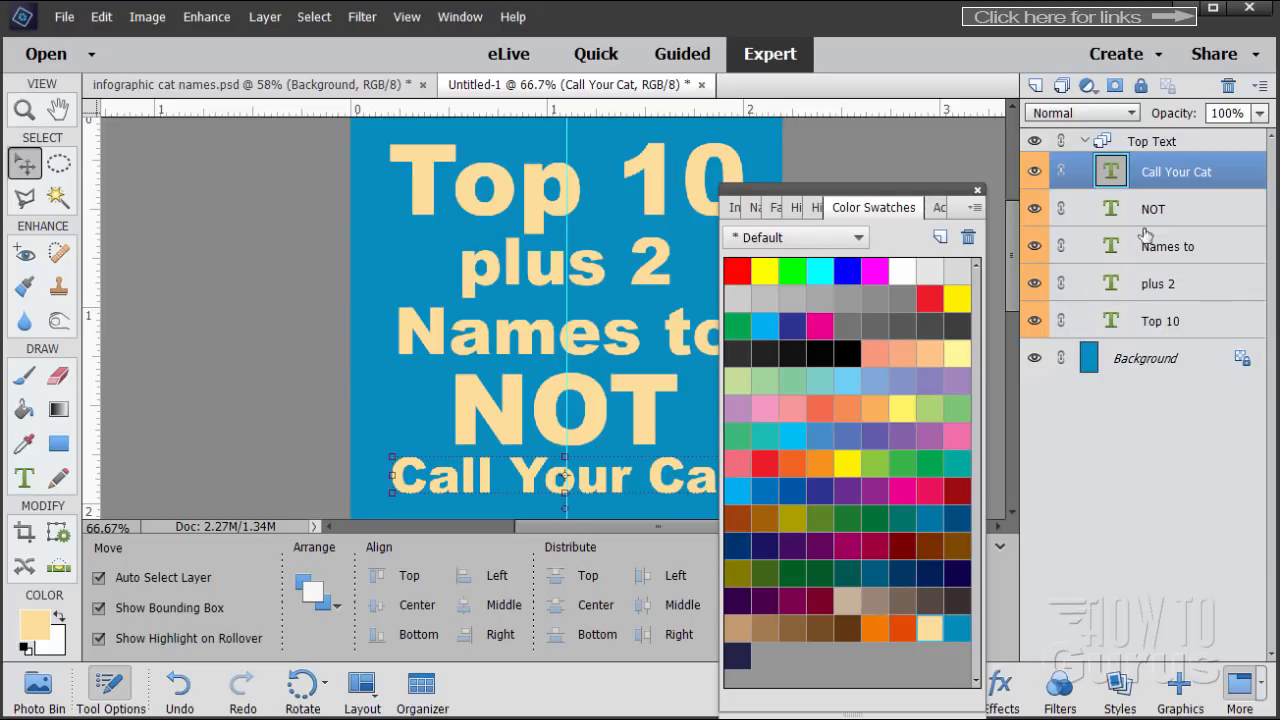
Step: Move the Color Swatches panel off the title and reorder the text layers as Top 10, plus 2, Names to, NOT, Call Your Cat
{"action": "left_click_drag", "start_coordinate": [908, 191], "coordinate": [990, 193]}
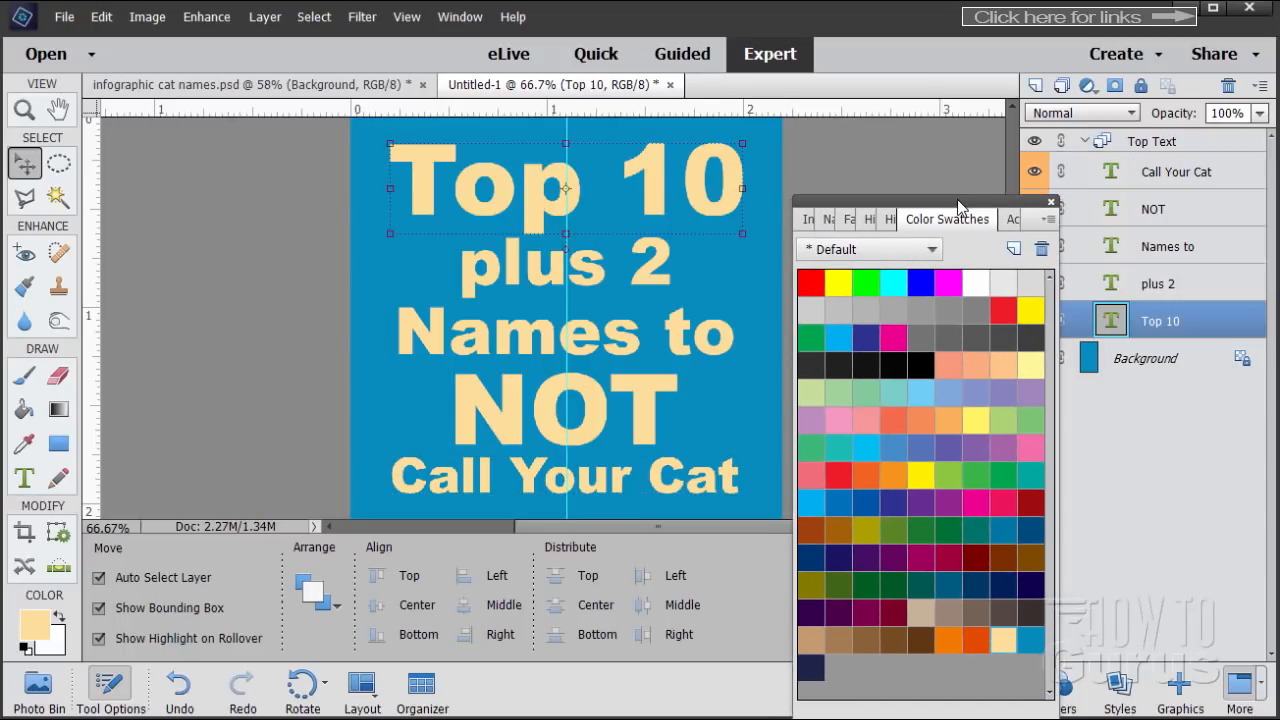
{"action": "left_click_drag", "start_coordinate": [957, 199], "coordinate": [914, 199]}
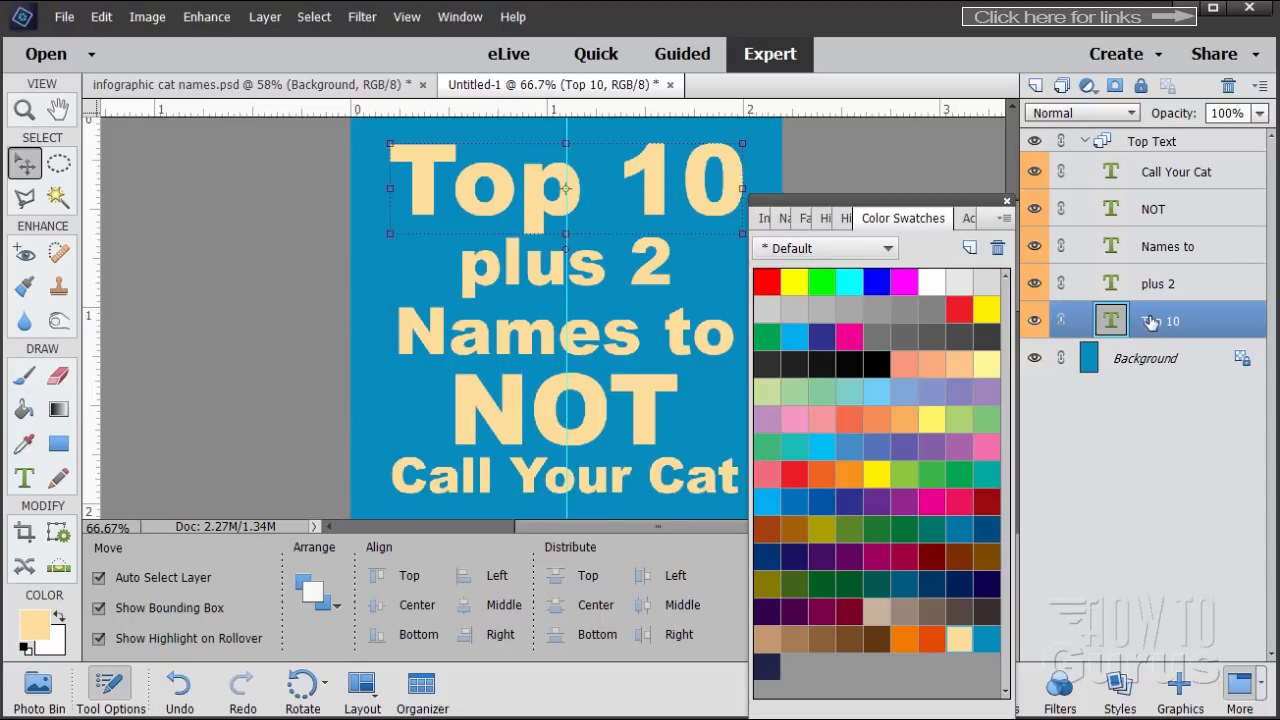
{"action": "left_click_drag", "start_coordinate": [1166, 320], "coordinate": [1158, 172]}
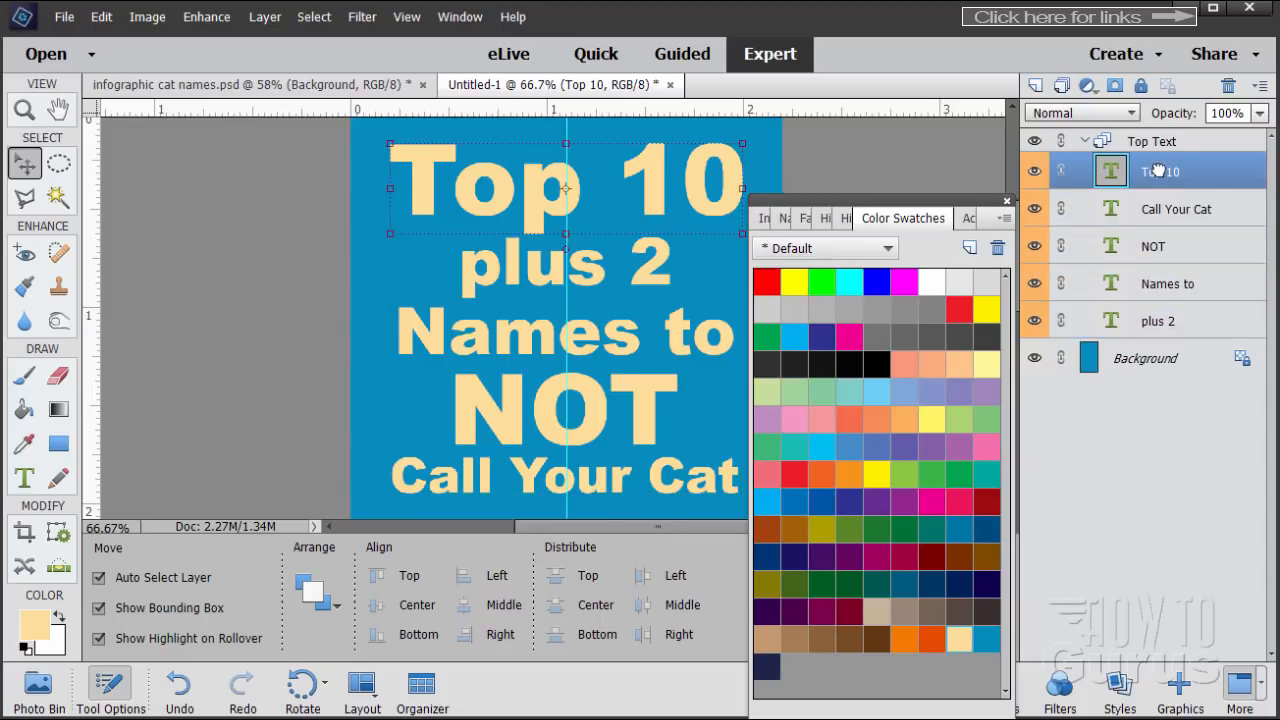
{"action": "left_click", "coordinate": [1155, 322]}
{"action": "left_click_drag", "start_coordinate": [1153, 320], "coordinate": [1141, 196]}
{"action": "left_click", "coordinate": [1172, 326]}
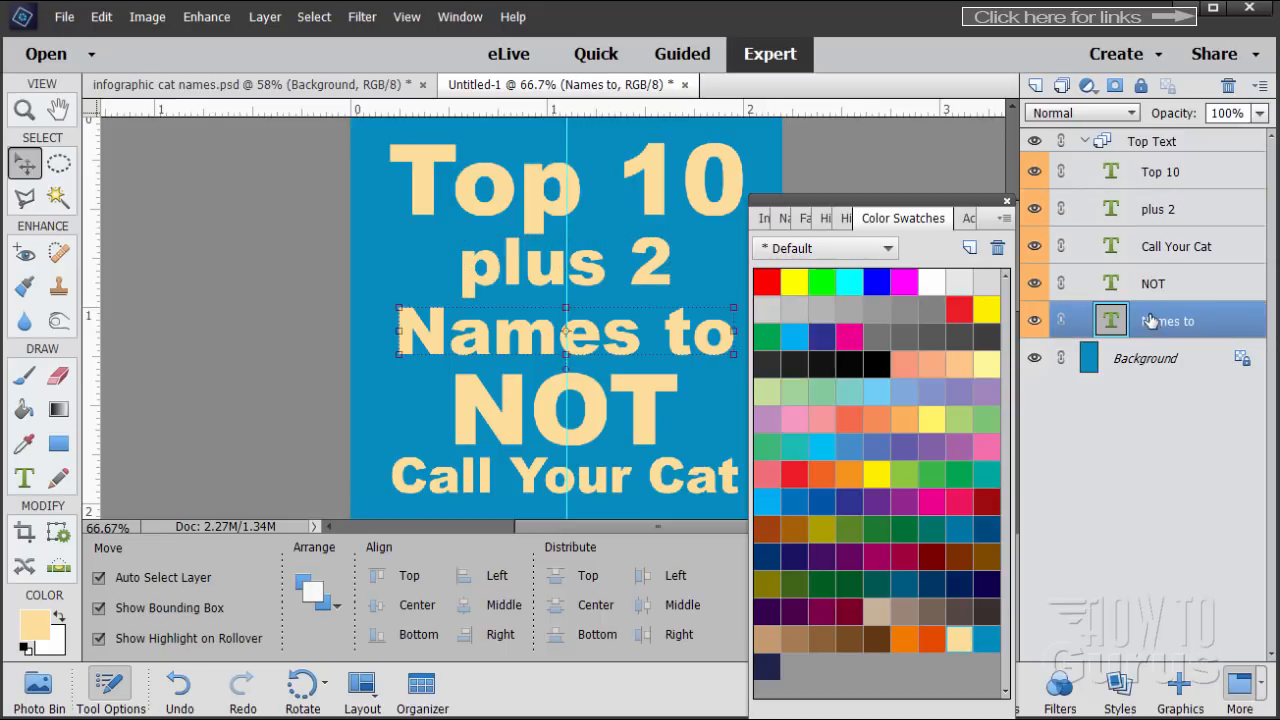
{"action": "left_click_drag", "start_coordinate": [1153, 302], "coordinate": [1150, 236]}
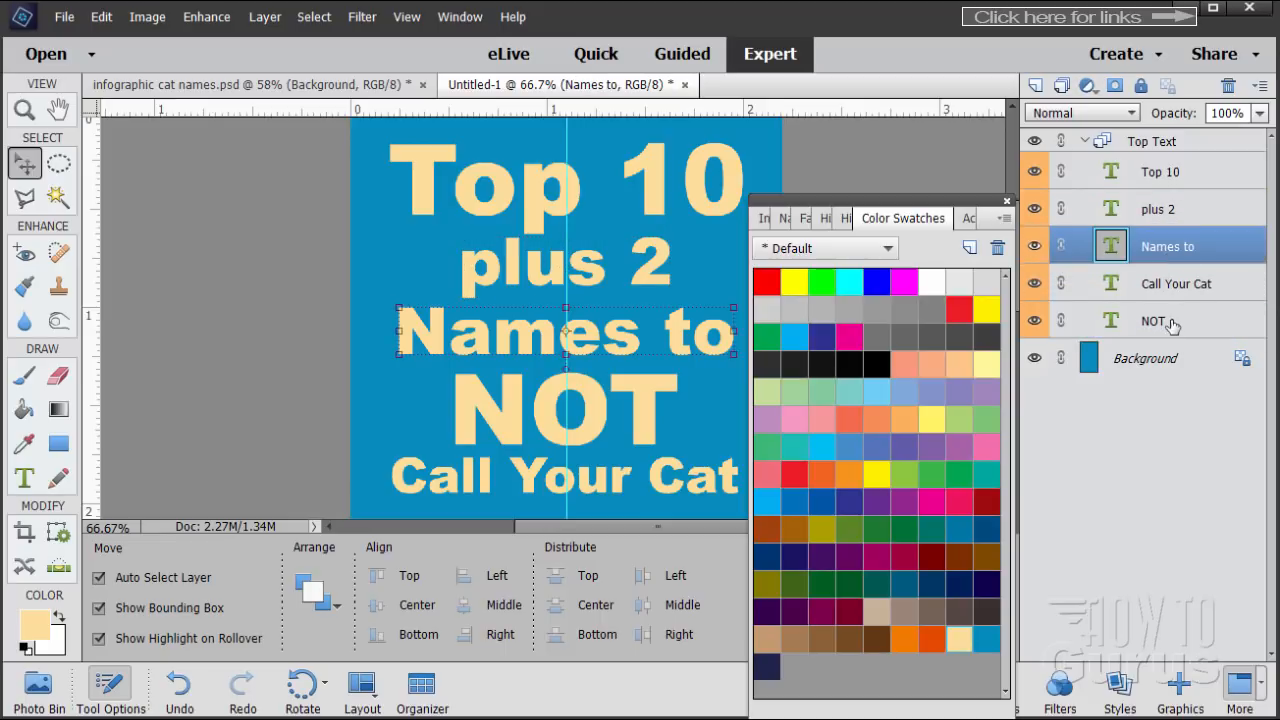
{"action": "left_click_drag", "start_coordinate": [1172, 302], "coordinate": [1168, 278]}
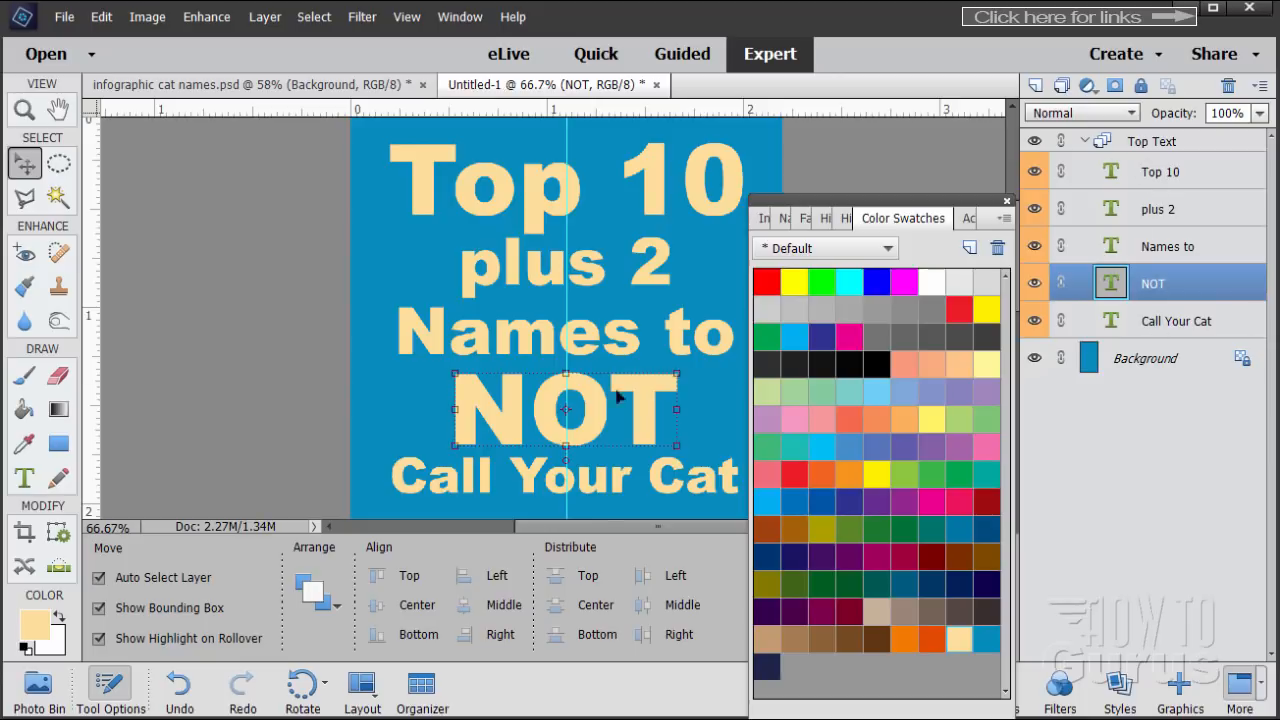
Step: Add a drop shadow to the "Top 10" layer with a distance of 10 px and a size of 3 px
{"action": "left_click", "coordinate": [1168, 176]}
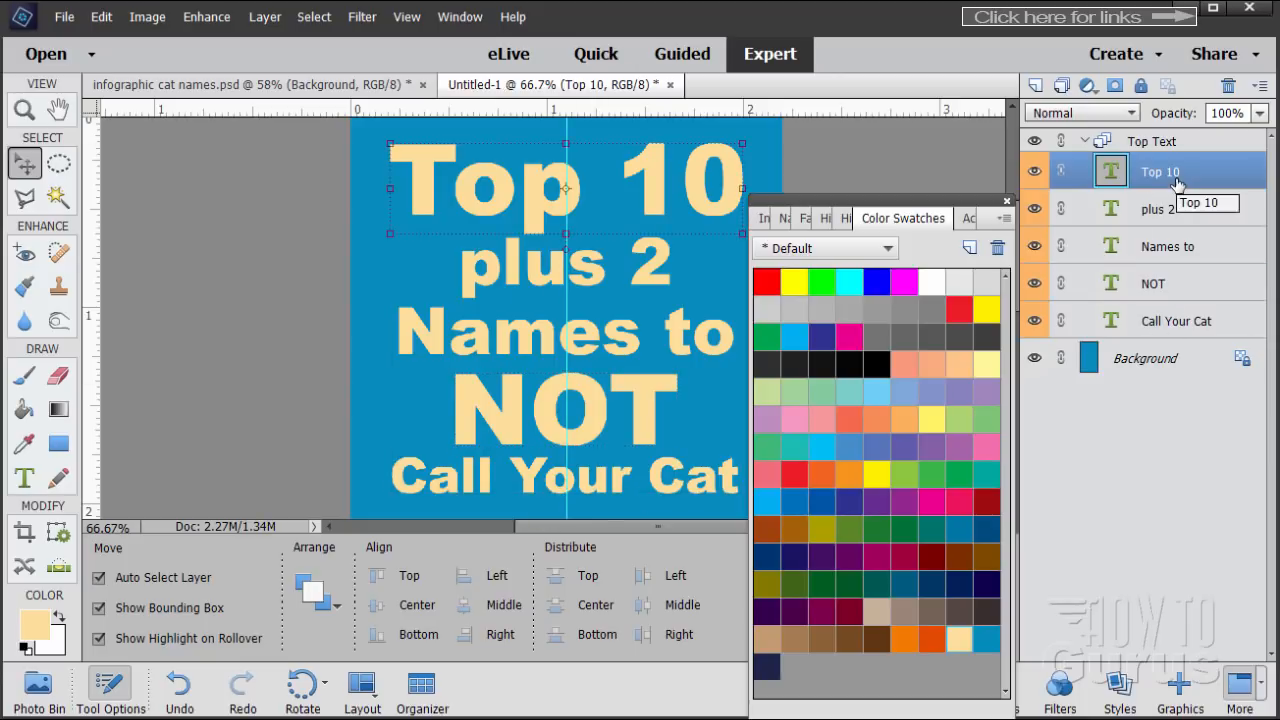
{"action": "left_click", "coordinate": [266, 20]}
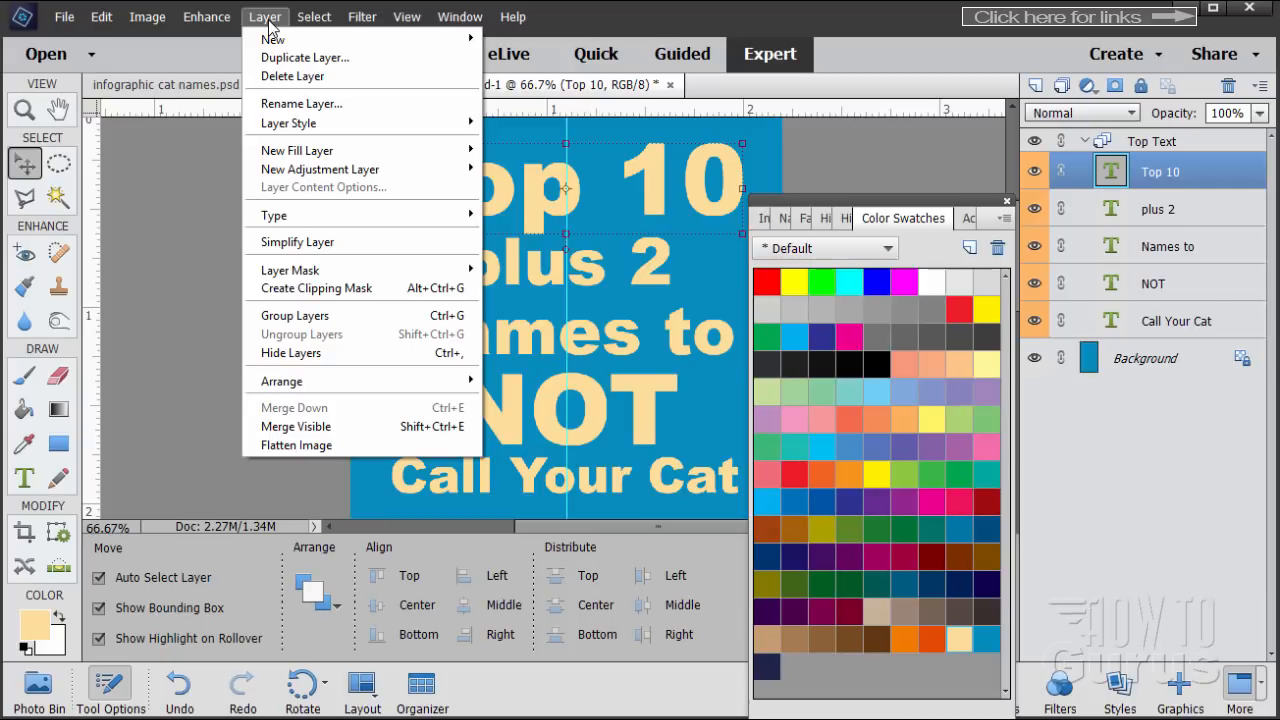
{"action": "mouse_move", "coordinate": [305, 123]}
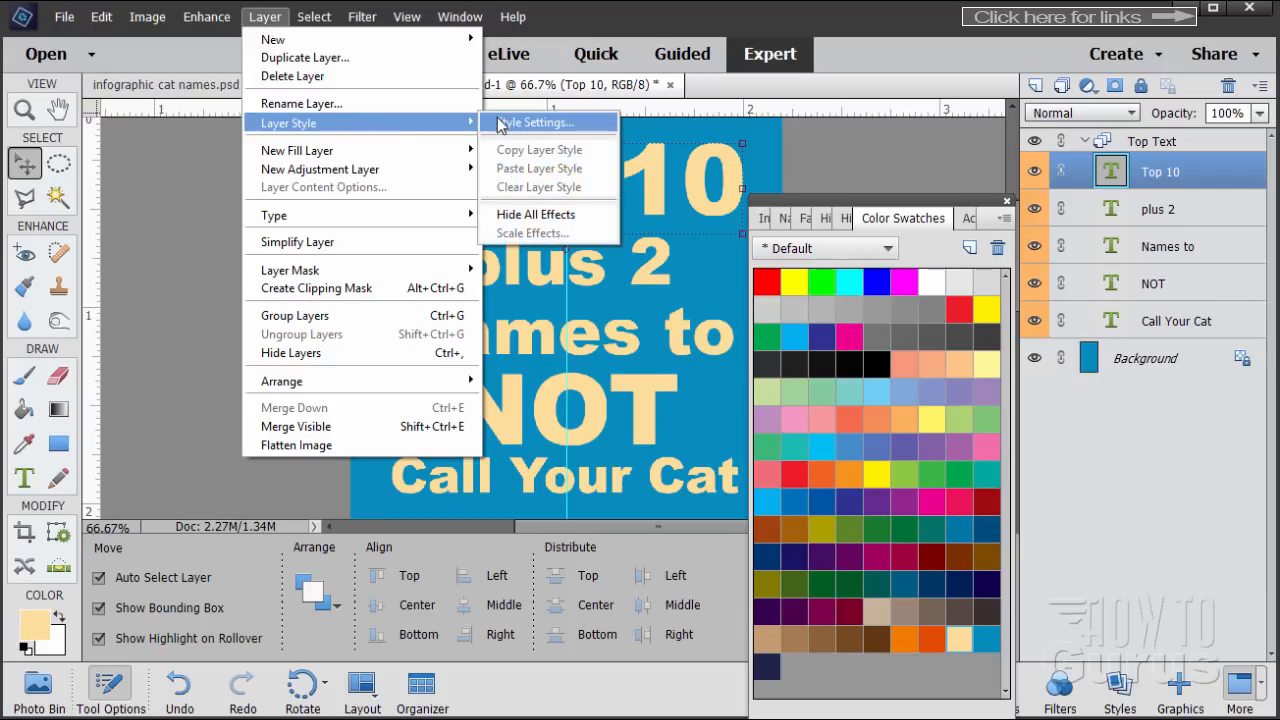
{"action": "left_click", "coordinate": [502, 123]}
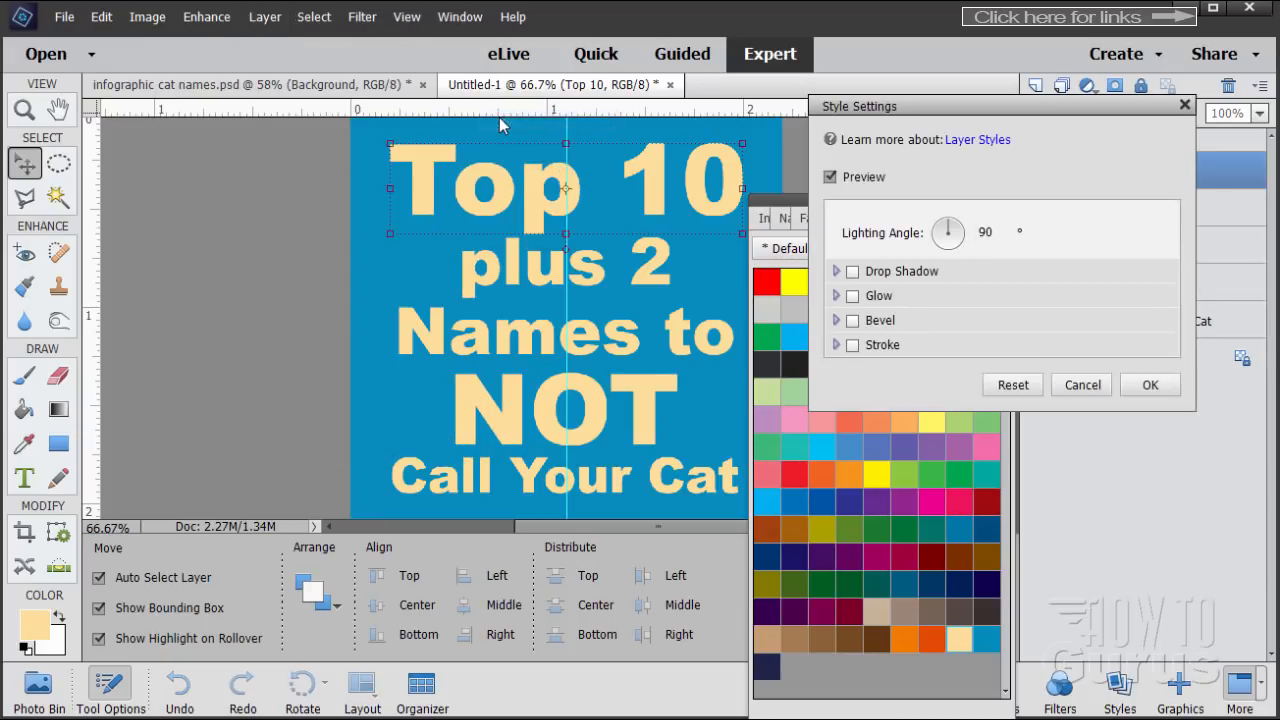
{"action": "left_click", "coordinate": [853, 272]}
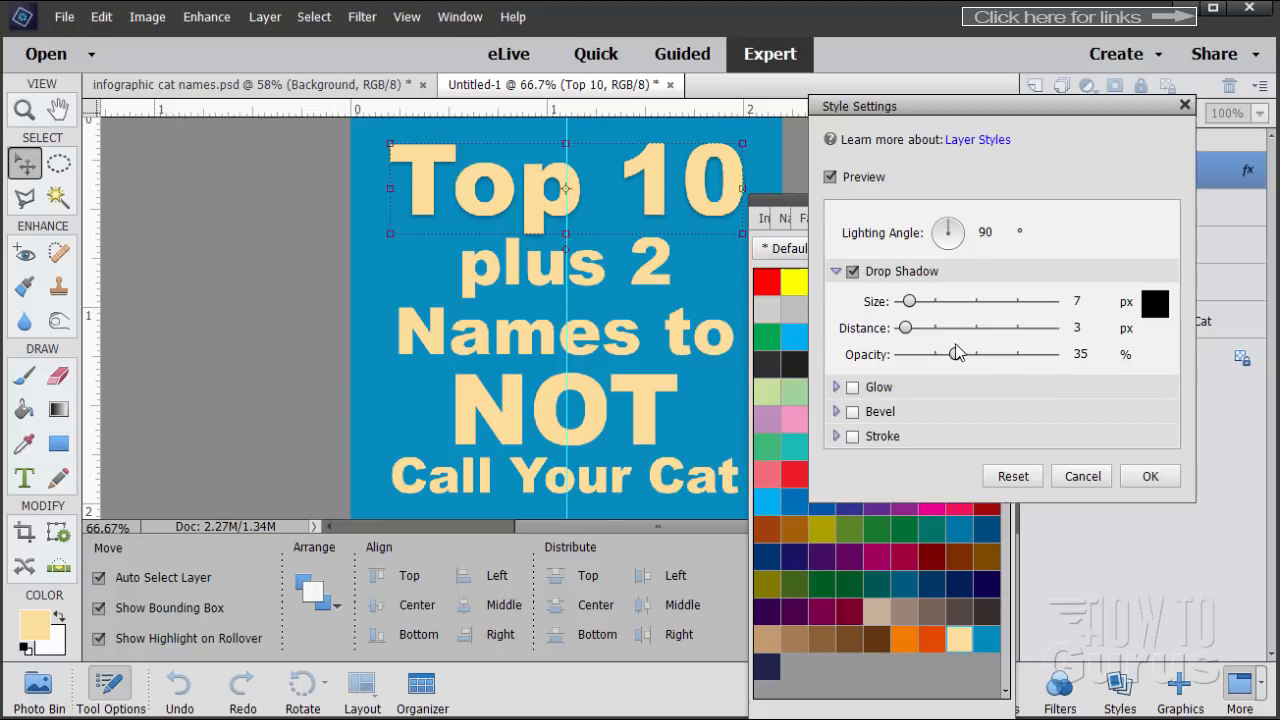
{"action": "left_click", "coordinate": [1090, 327]}
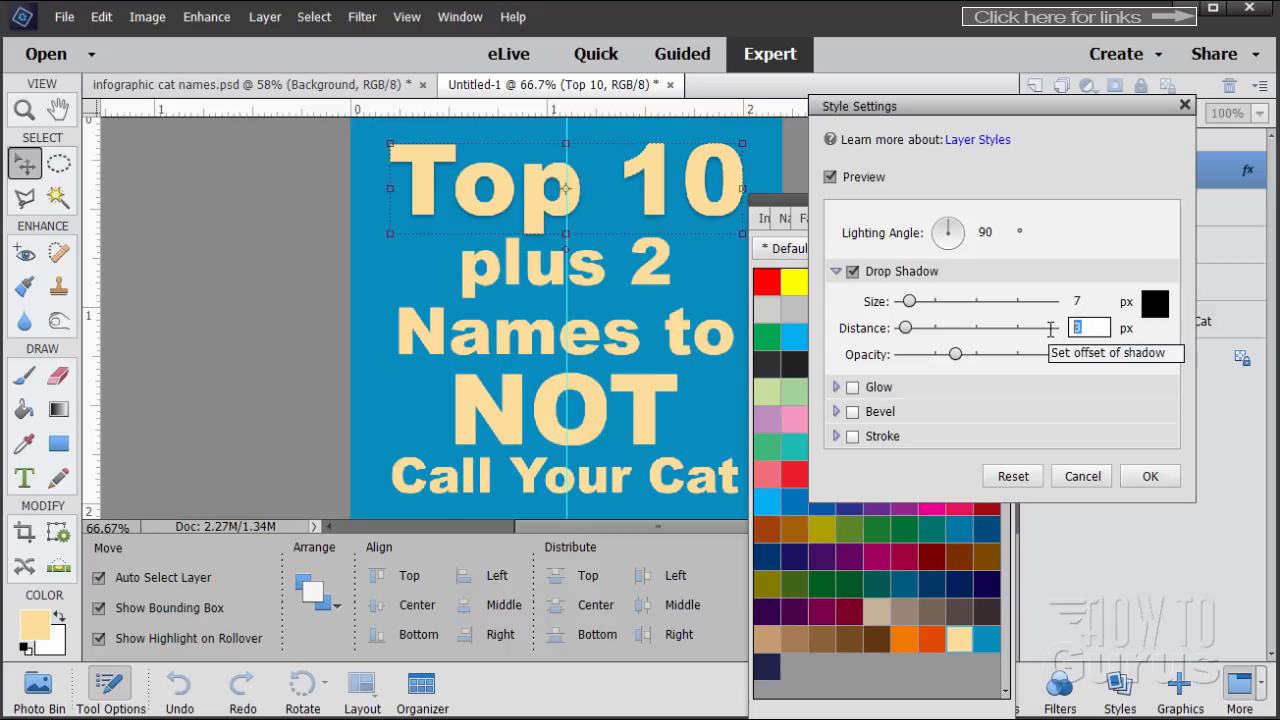
{"action": "type", "text": "10"}
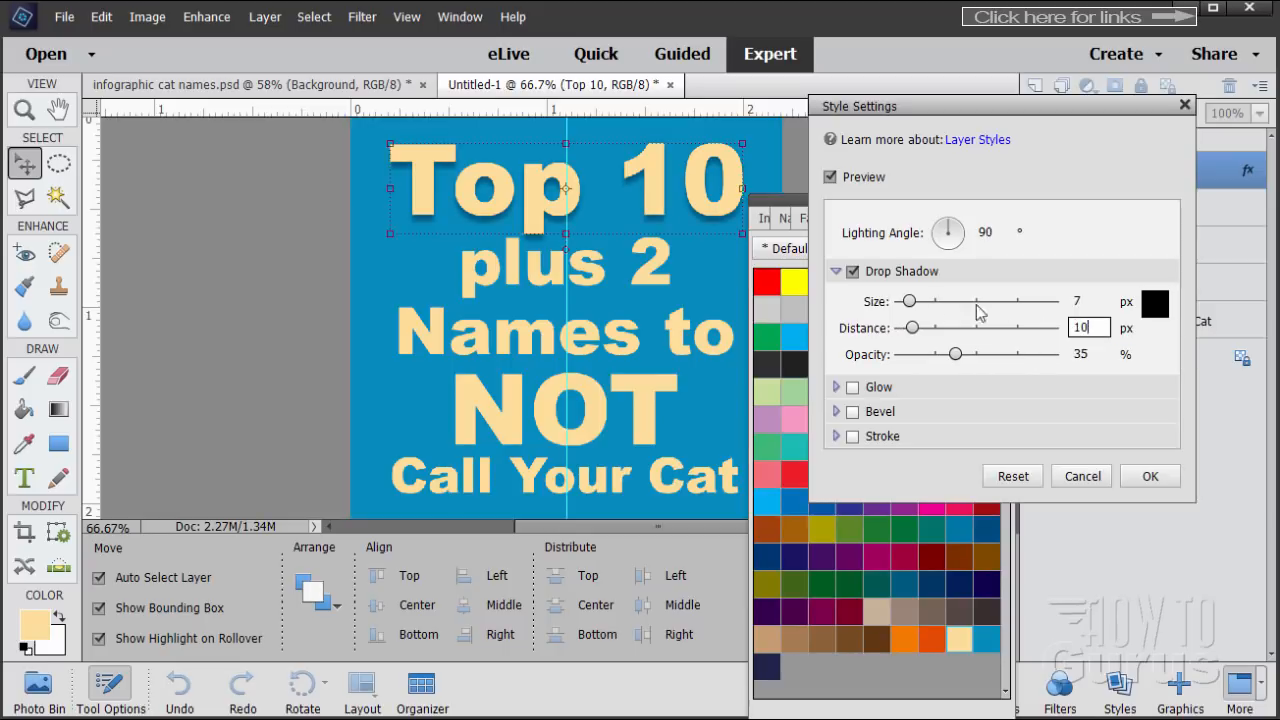
{"action": "left_click", "coordinate": [1086, 296]}
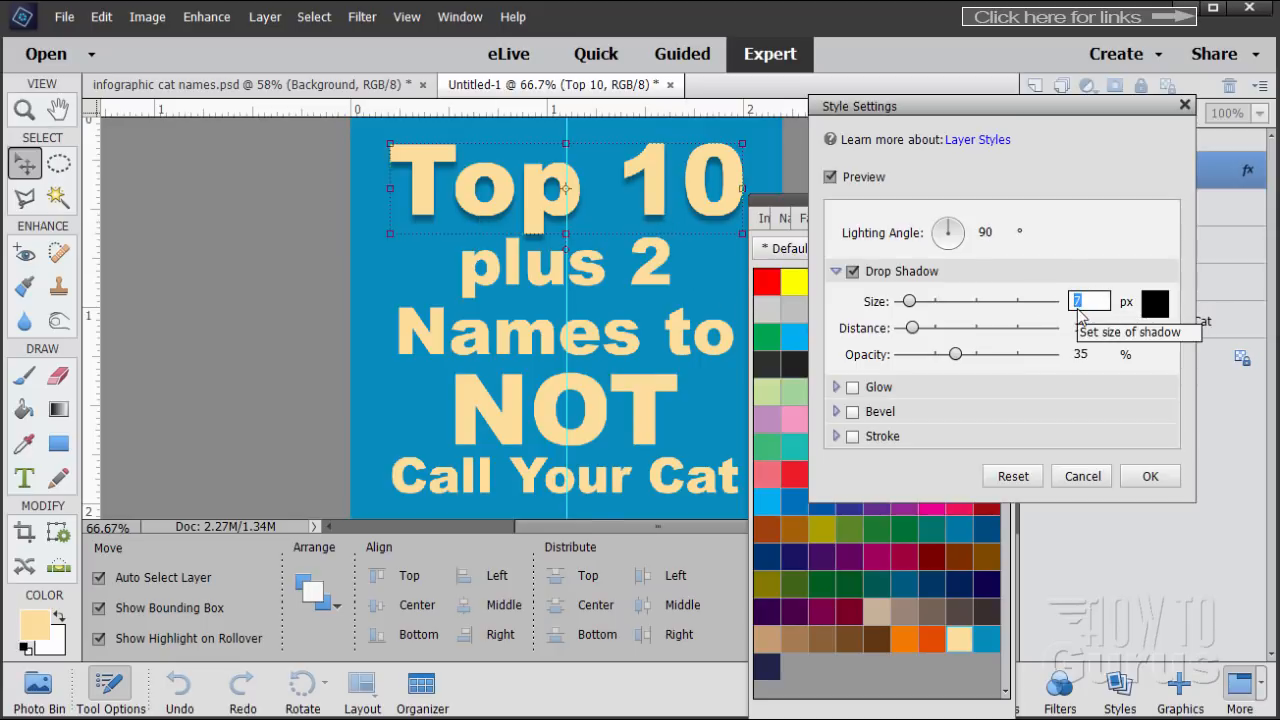
{"action": "type", "text": "3"}
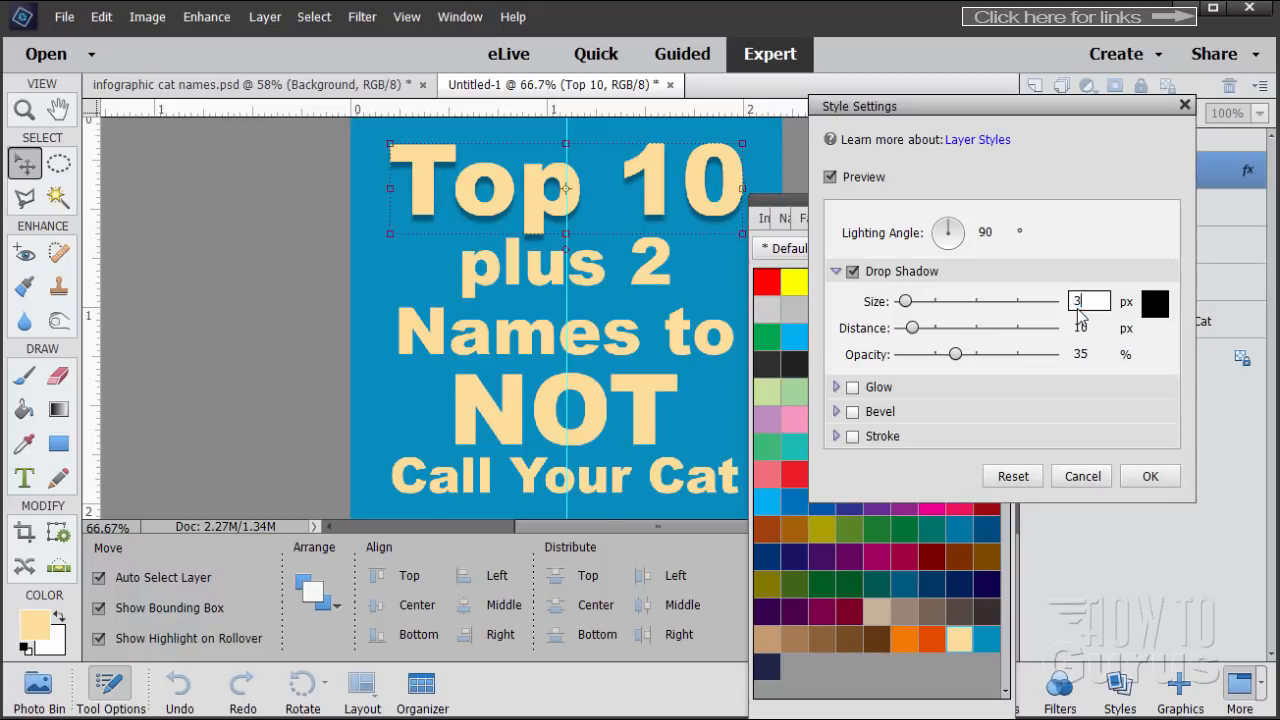
Step: Set the lighting angle of the "Top 10" shadow to 136° and apply the style settings
{"action": "left_click", "coordinate": [941, 226]}
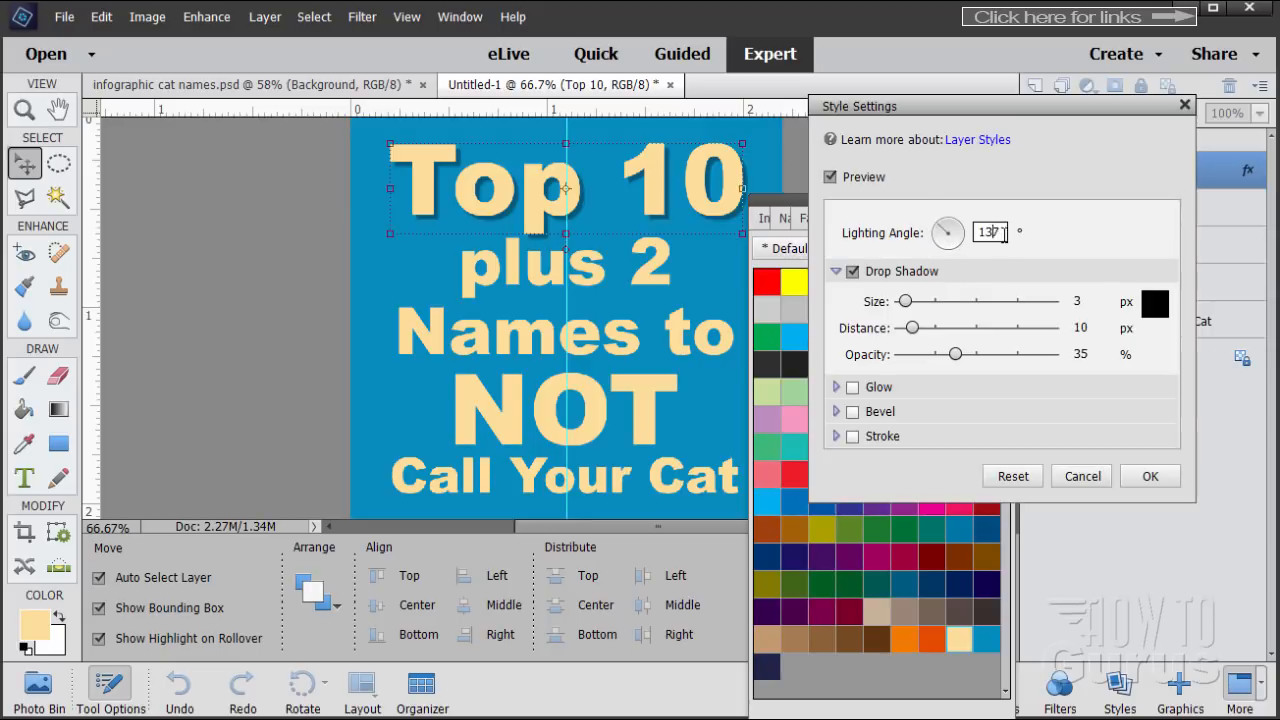
{"action": "type", "text": "13"}
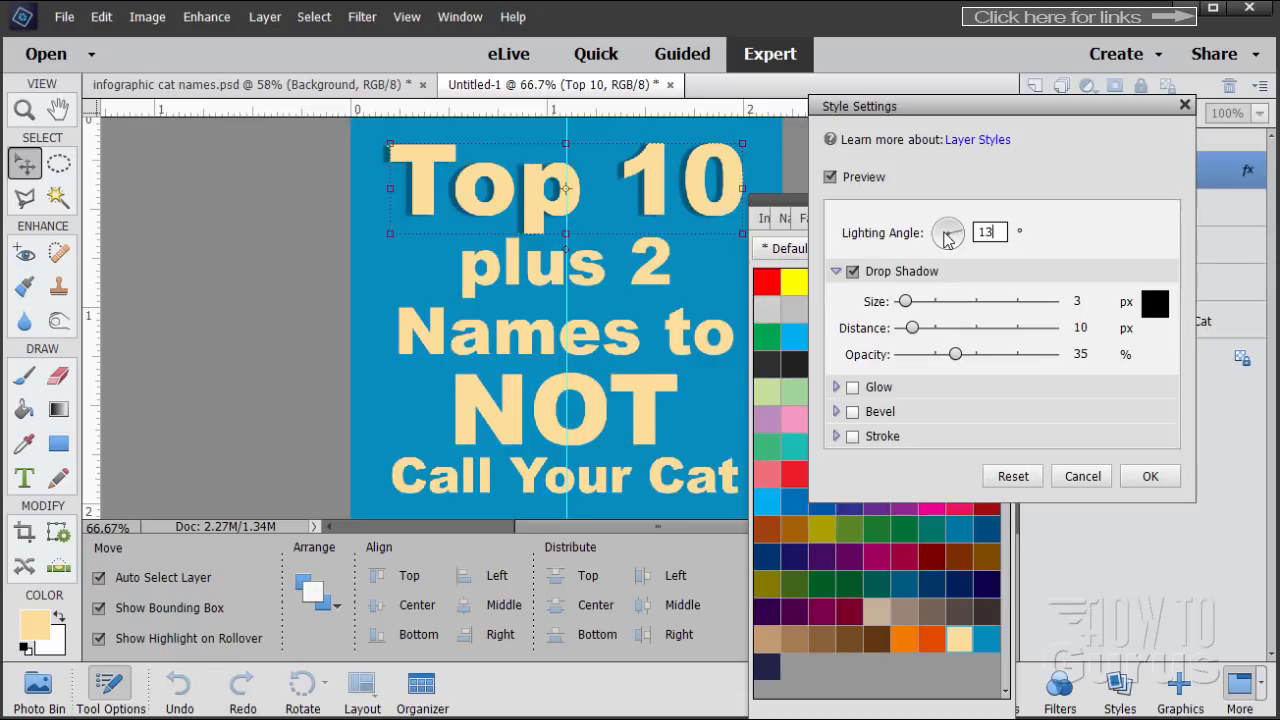
{"action": "type", "text": "6"}
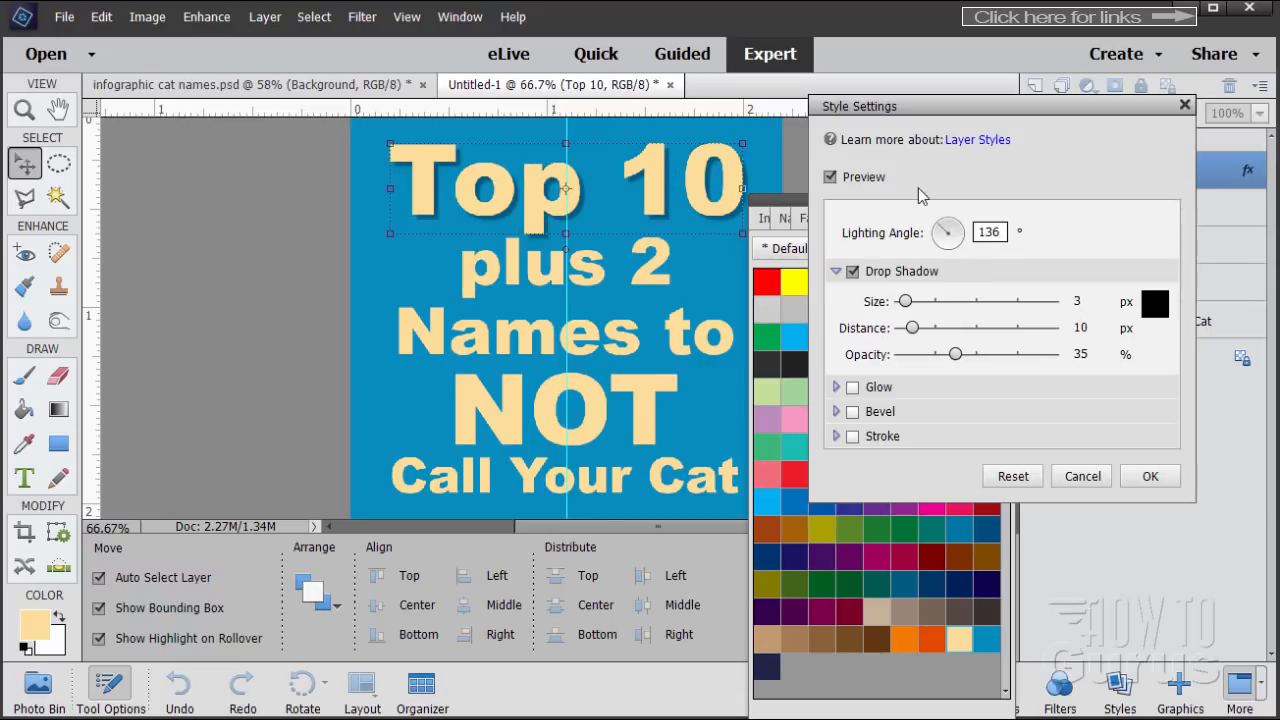
{"action": "left_click", "coordinate": [1150, 476]}
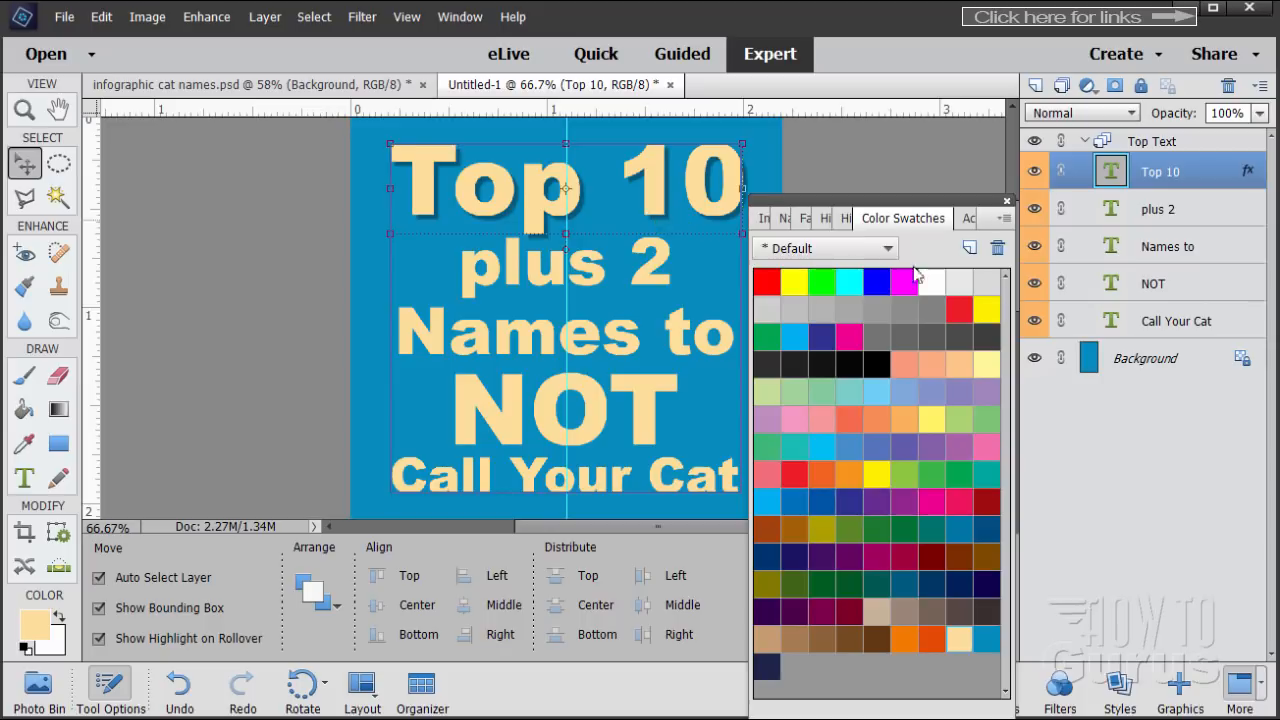
Step: Copy the layer style from "Top 10" and paste it onto the "plus 2", "Names to", "NOT" and "Call Your Cat" layers
{"action": "right_click", "coordinate": [1199, 177]}
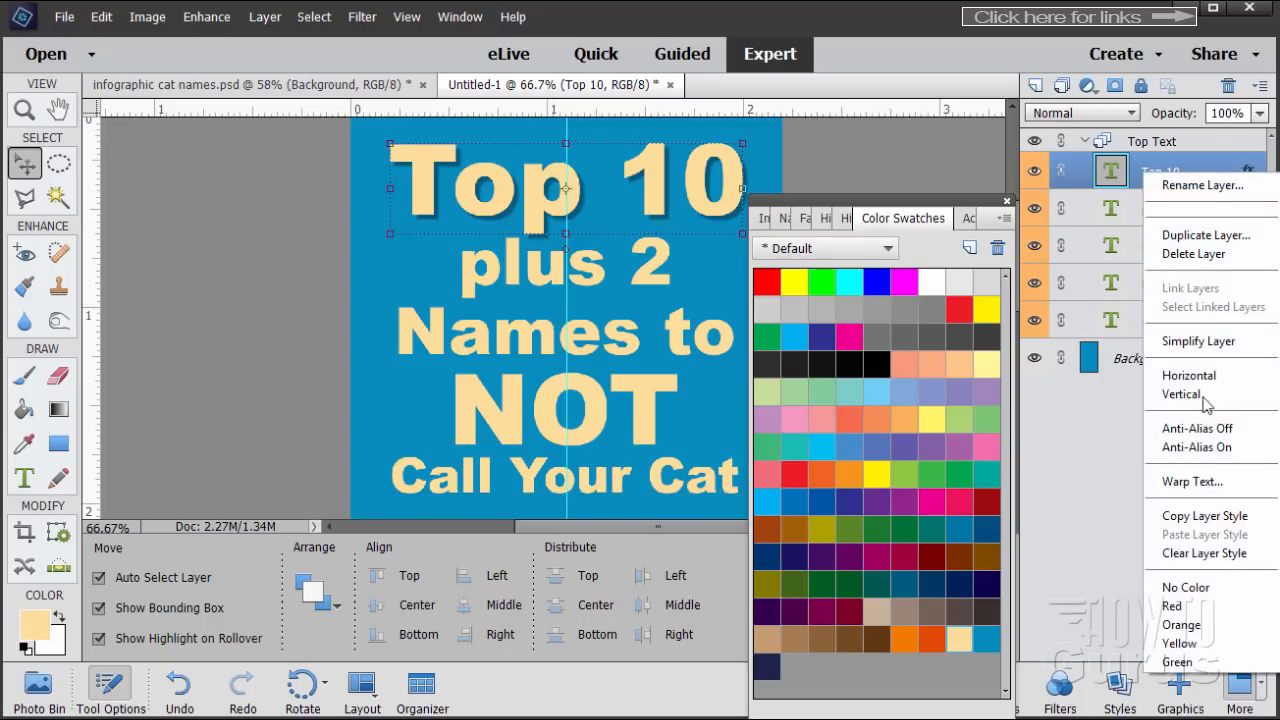
{"action": "left_click", "coordinate": [1205, 516]}
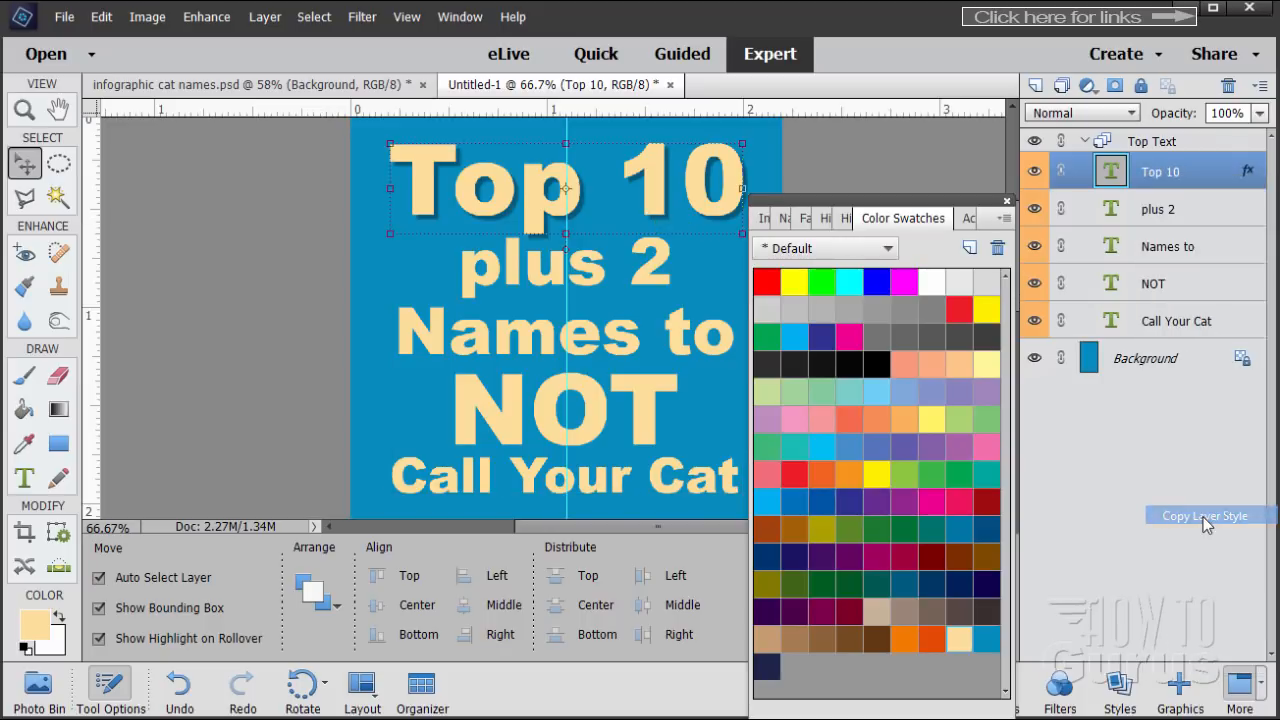
{"action": "left_click", "coordinate": [1196, 213]}
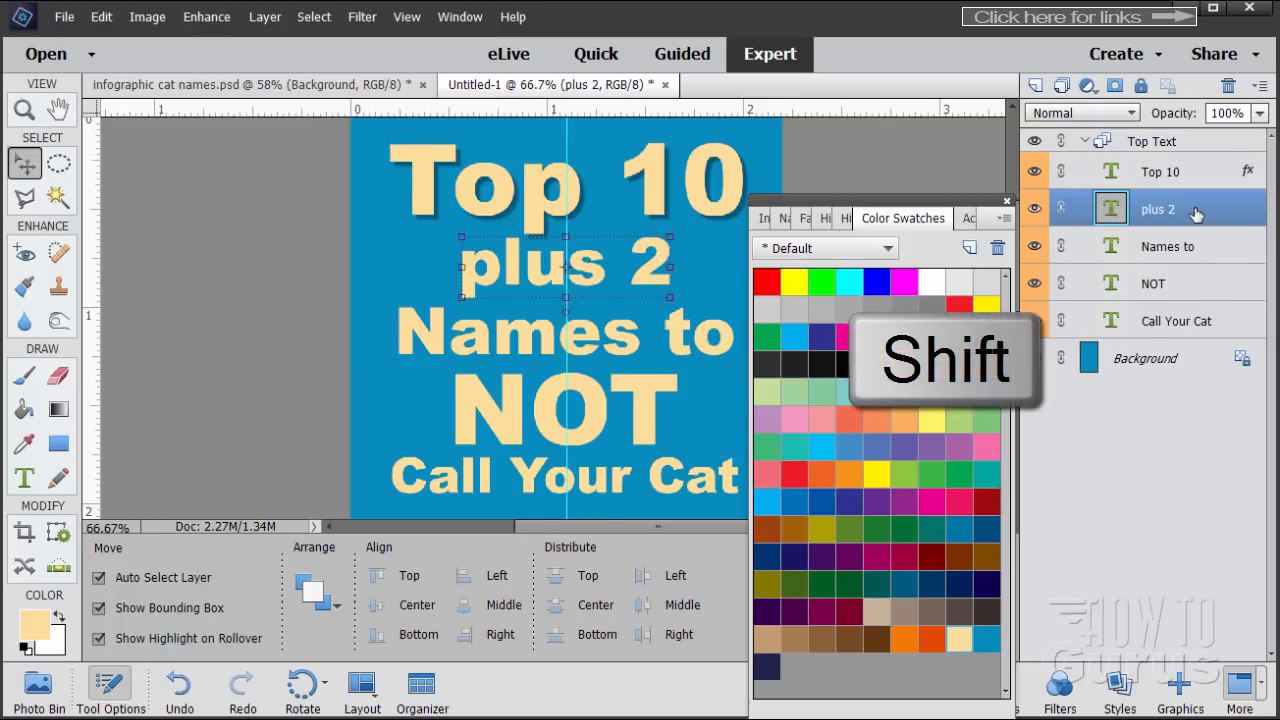
{"action": "left_click", "coordinate": [1177, 321], "text": "shift"}
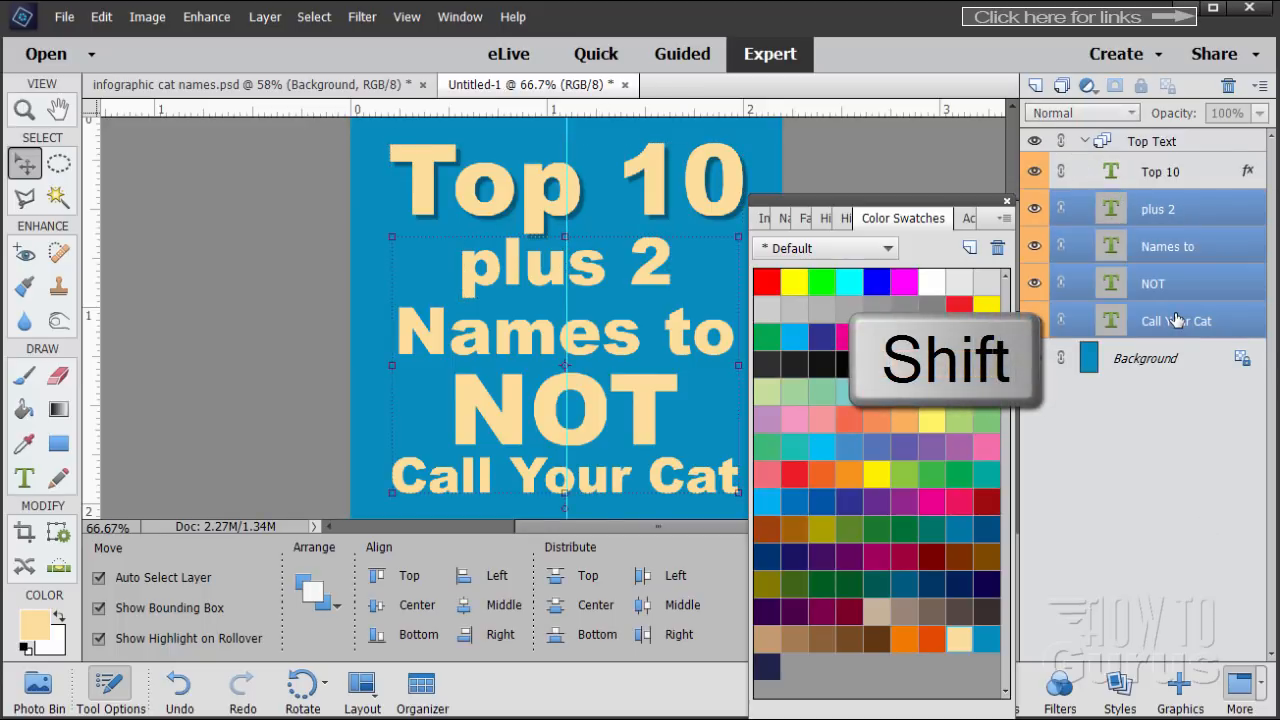
{"action": "right_click", "coordinate": [1185, 287]}
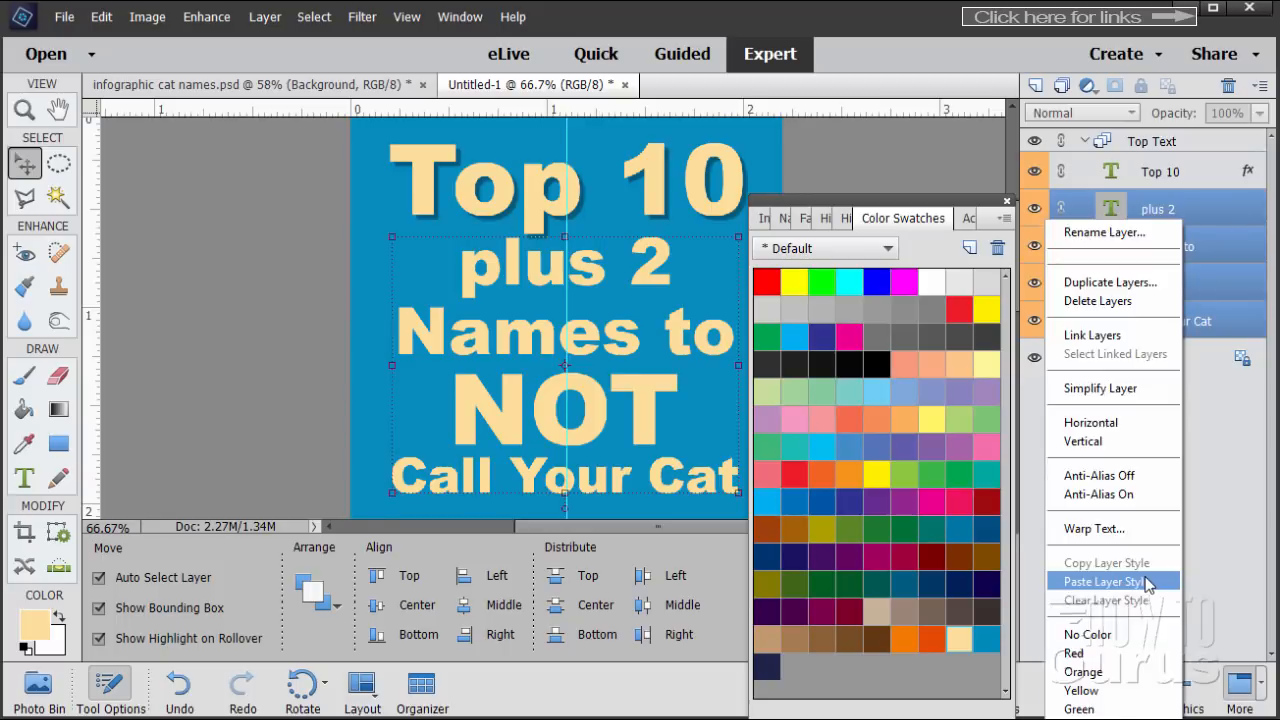
{"action": "left_click", "coordinate": [1105, 582]}
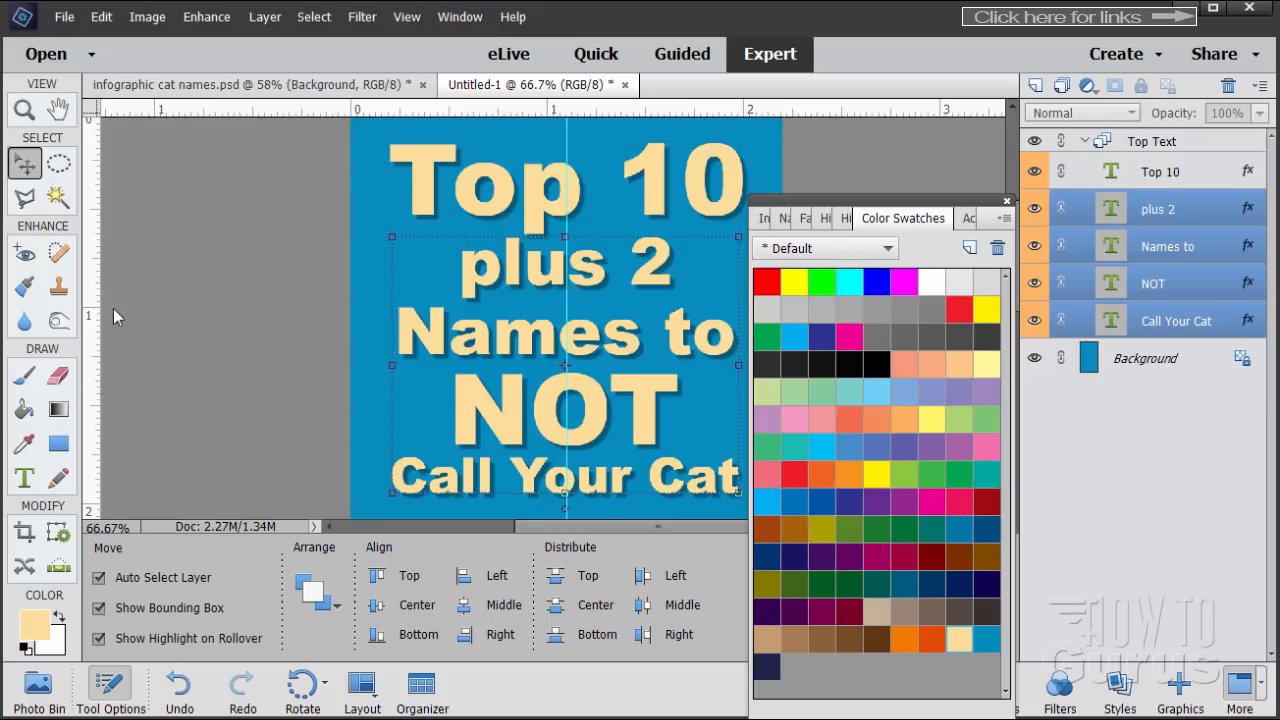
Step: Move the Color Swatches panel off the canvas and close the text edit on "Top 10" without altering its wording
{"action": "left_click", "coordinate": [24, 479]}
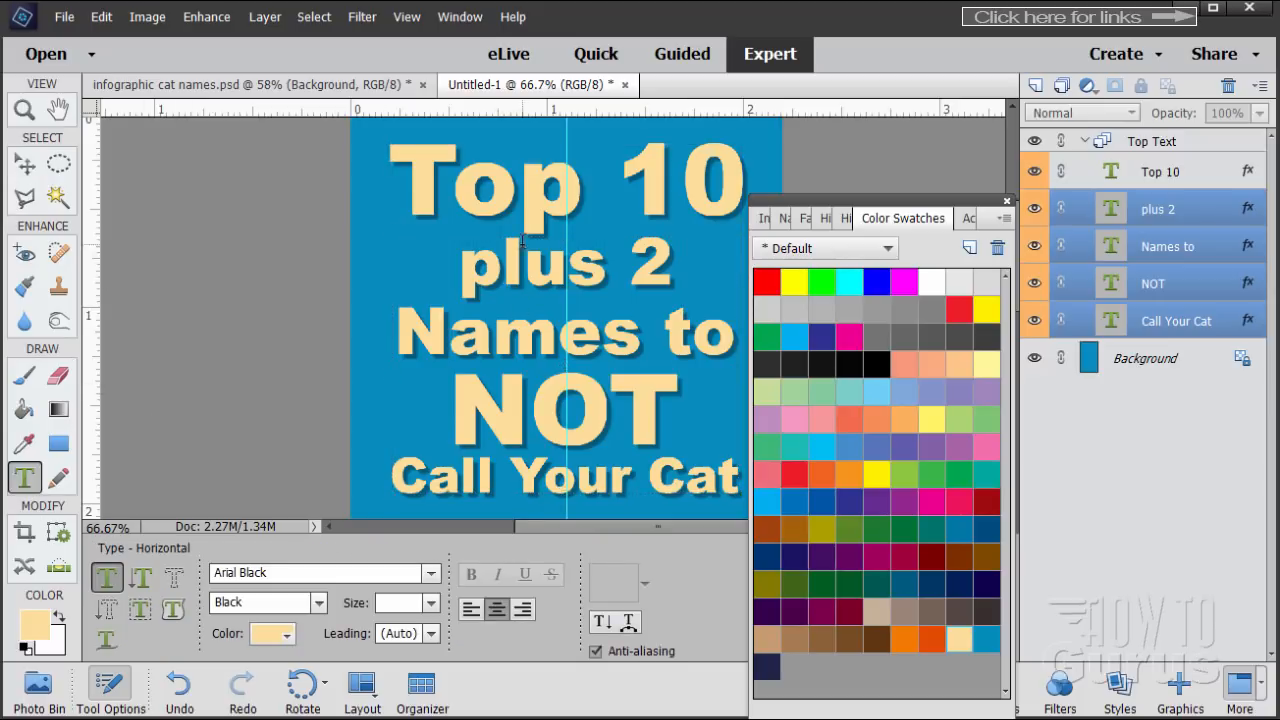
{"action": "left_click", "coordinate": [477, 196]}
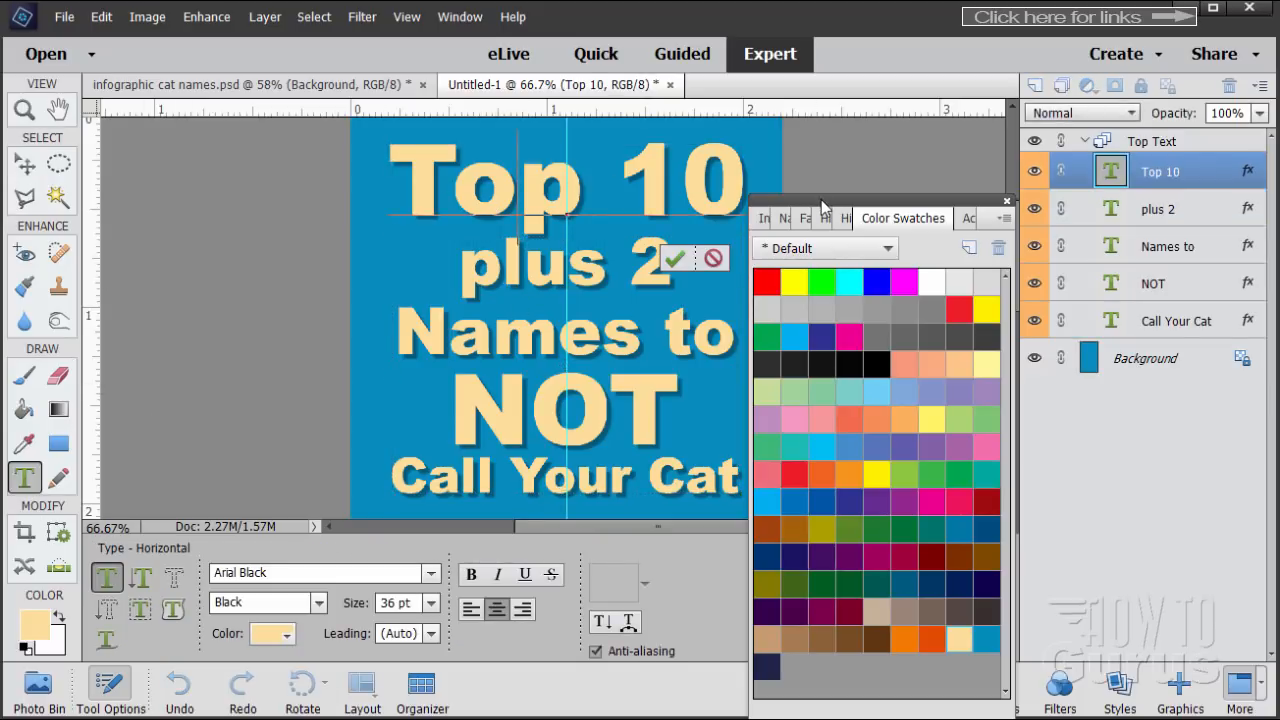
{"action": "left_click_drag", "start_coordinate": [818, 205], "coordinate": [1233, 203]}
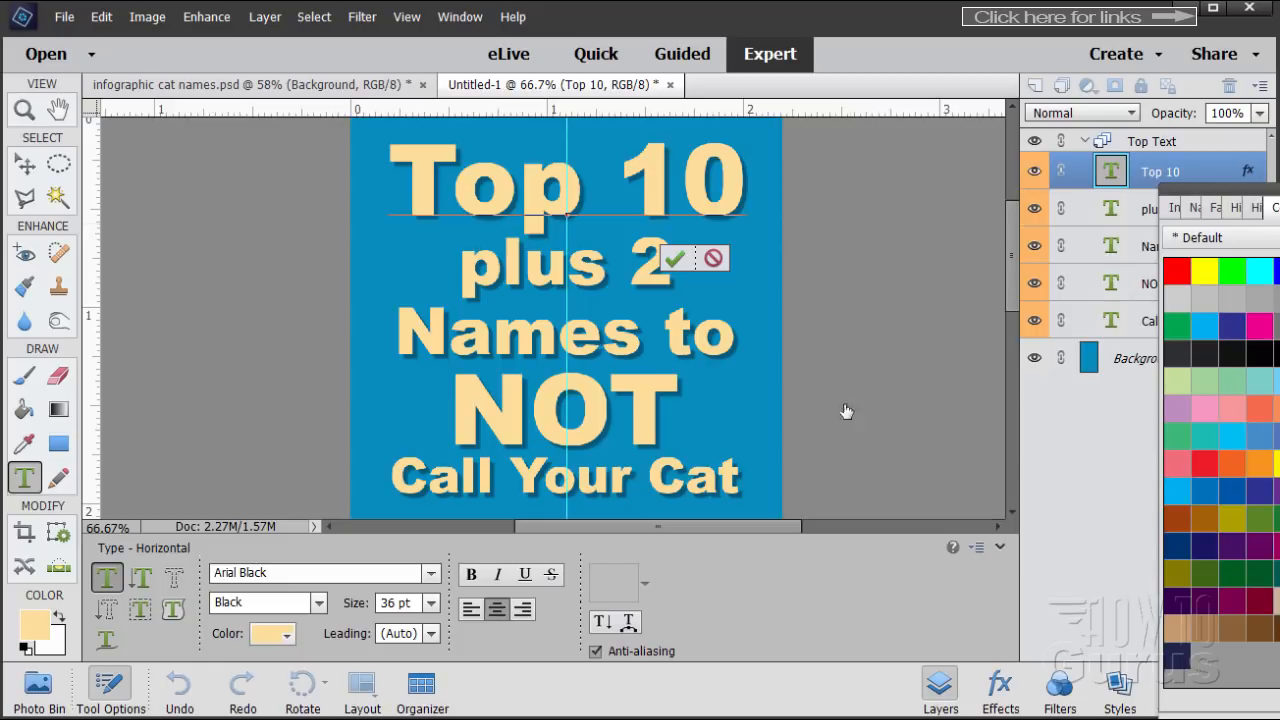
{"action": "left_click_drag", "start_coordinate": [773, 525], "coordinate": [625, 525]}
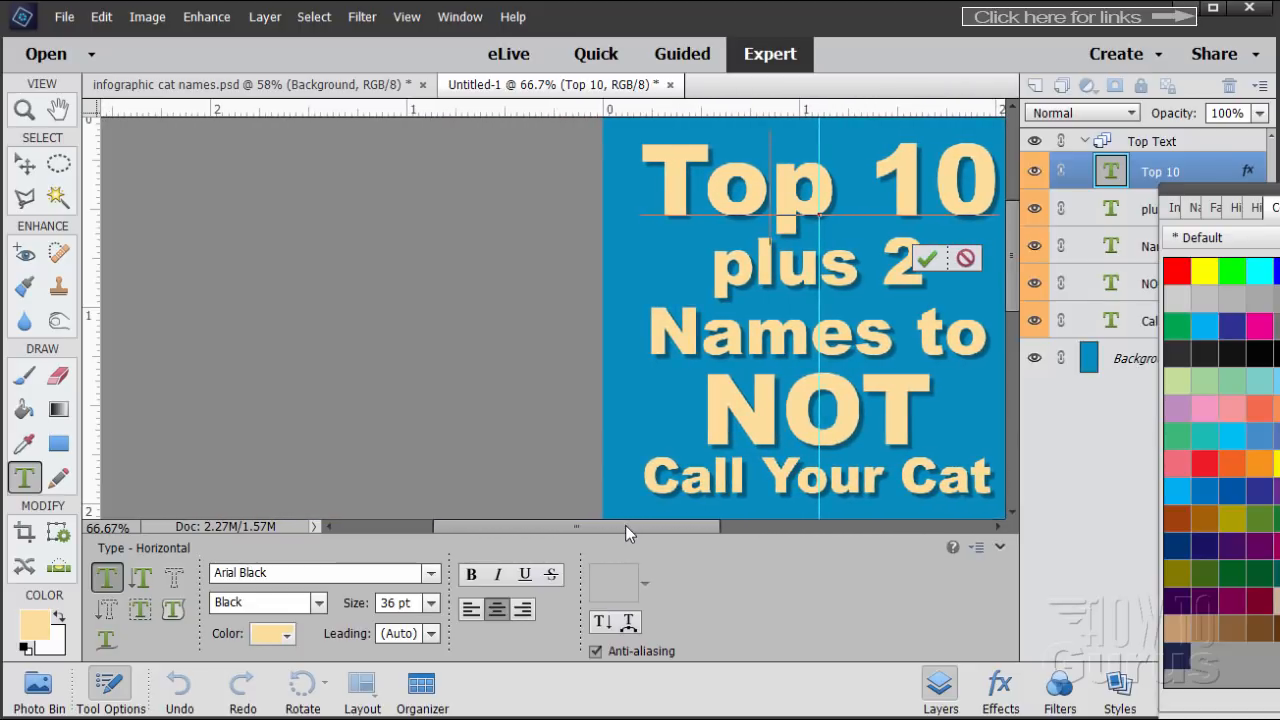
{"action": "left_click", "coordinate": [924, 260]}
{"action": "key", "text": "v"}
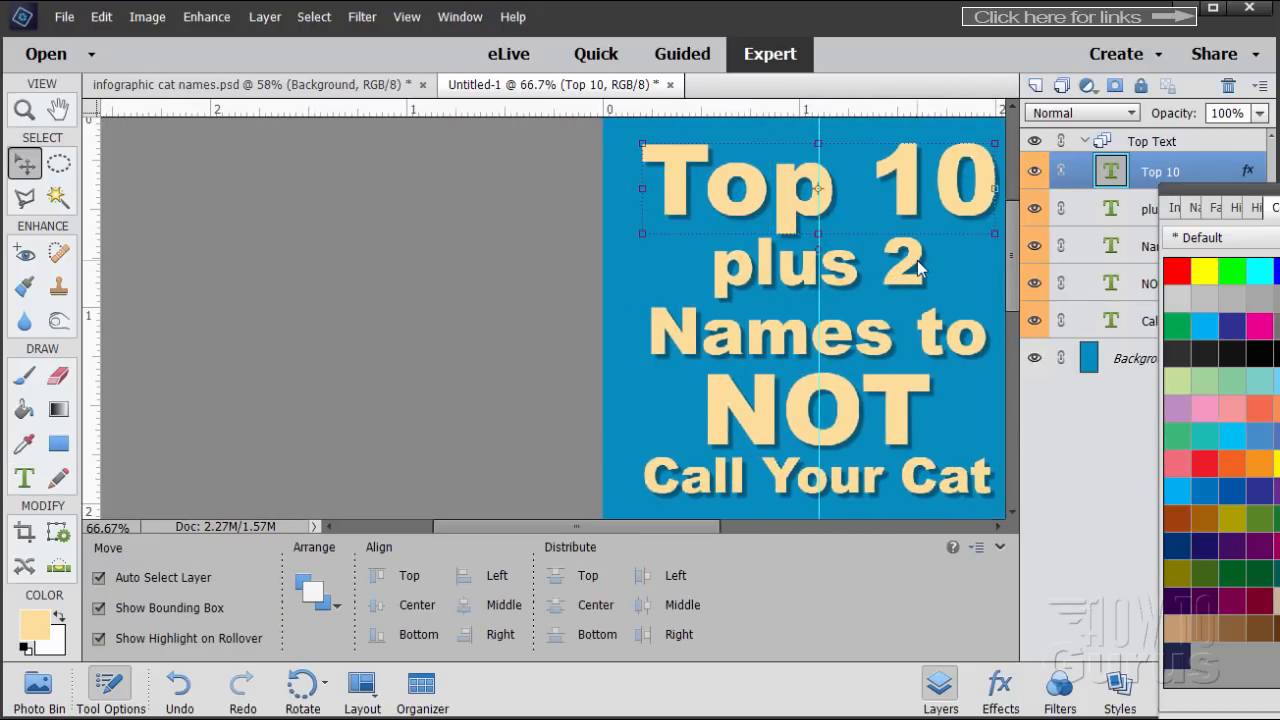
Step: Change the font of the "Top 10" text to Broadway BT Regular and commit the edit
{"action": "left_click", "coordinate": [30, 482]}
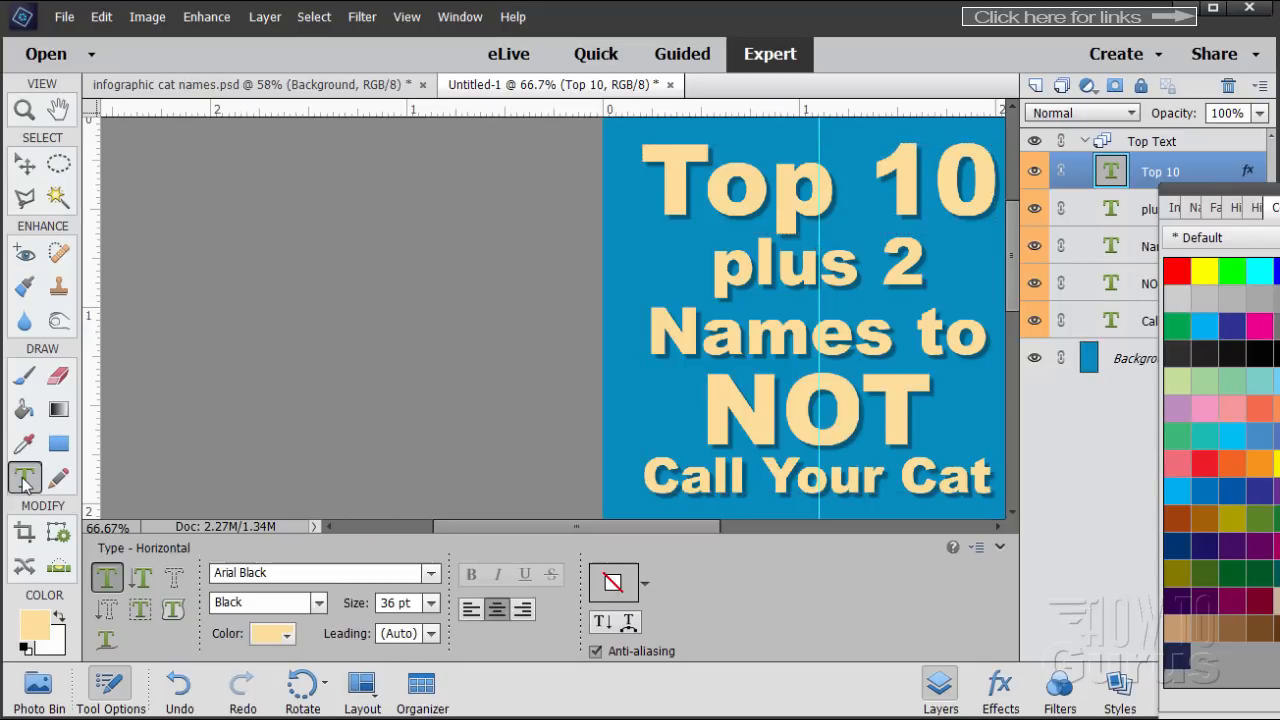
{"action": "triple_click", "coordinate": [772, 184]}
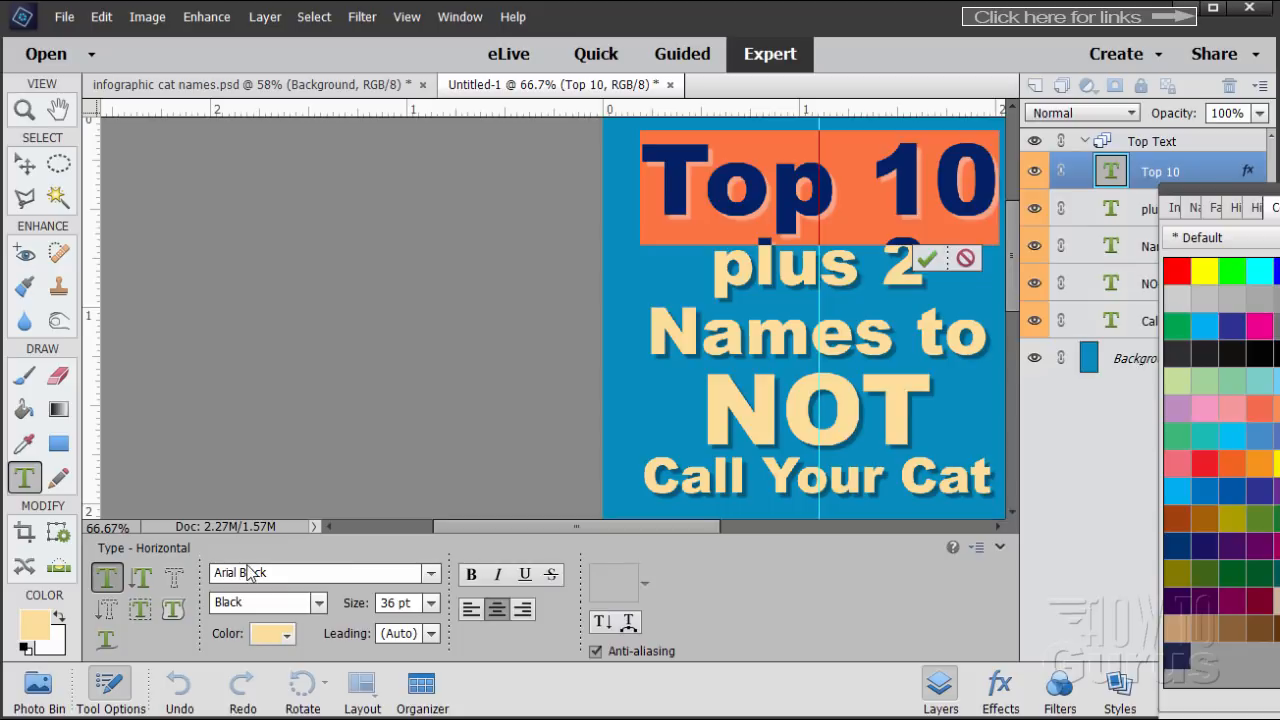
{"action": "left_click", "coordinate": [432, 576]}
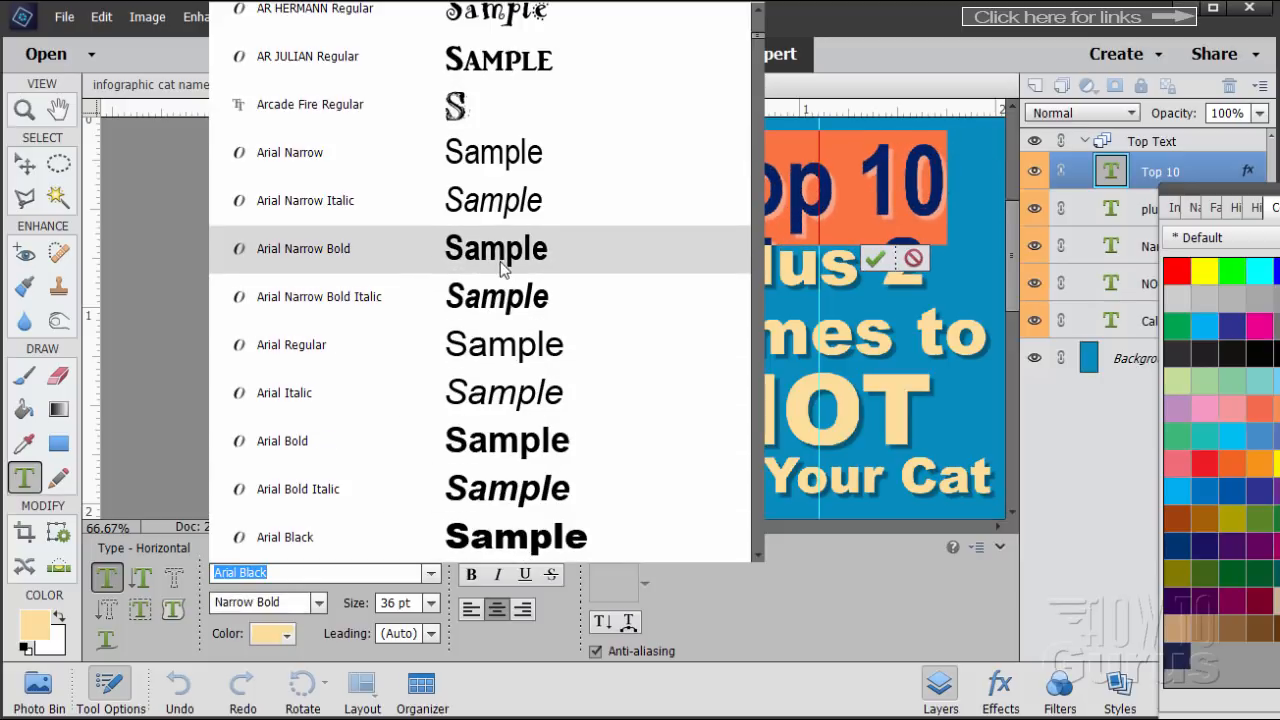
{"action": "scroll", "coordinate": [517, 400], "scroll_direction": "down", "scroll_amount": 5}
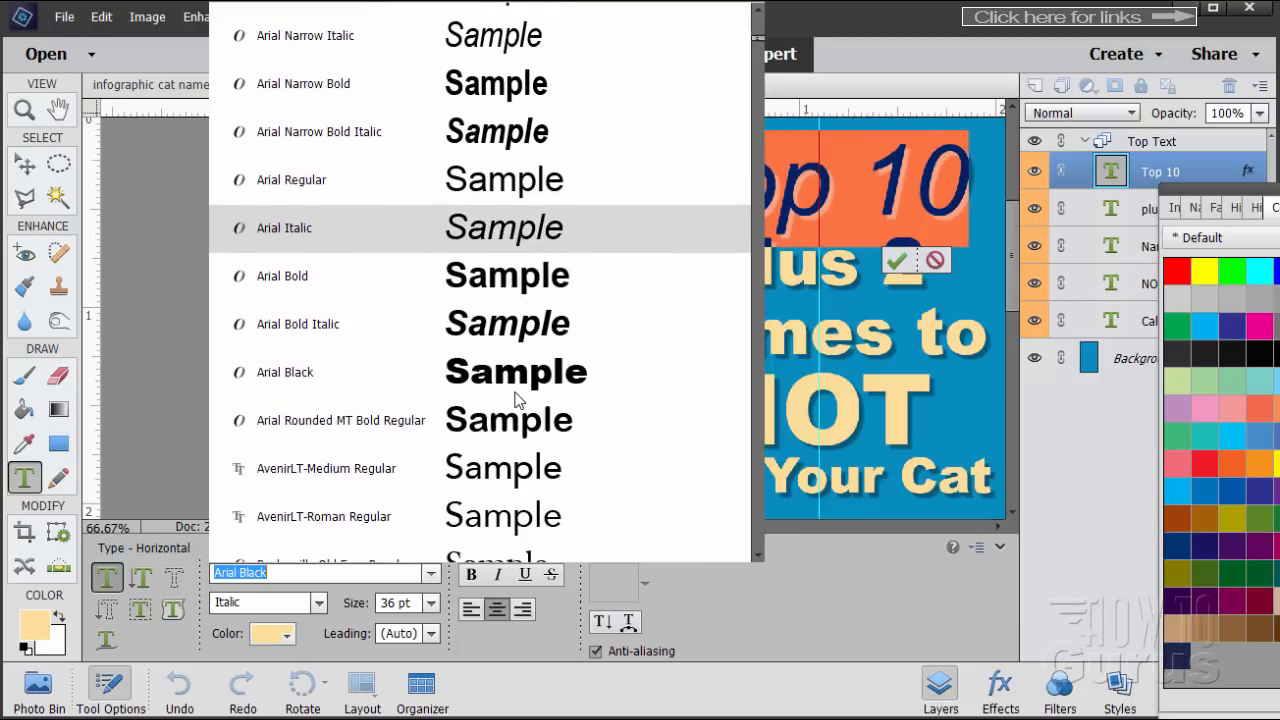
{"action": "scroll", "coordinate": [517, 400], "scroll_direction": "down", "scroll_amount": 1}
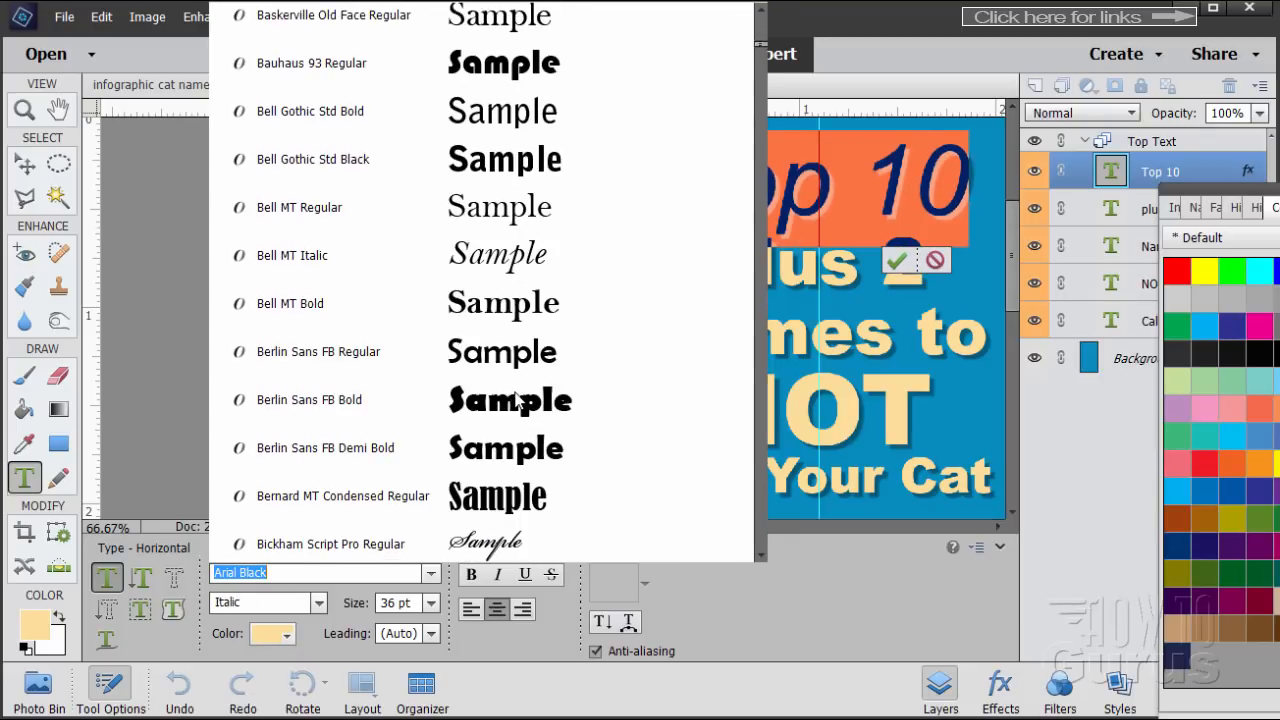
{"action": "scroll", "coordinate": [517, 400], "scroll_direction": "down", "scroll_amount": 1}
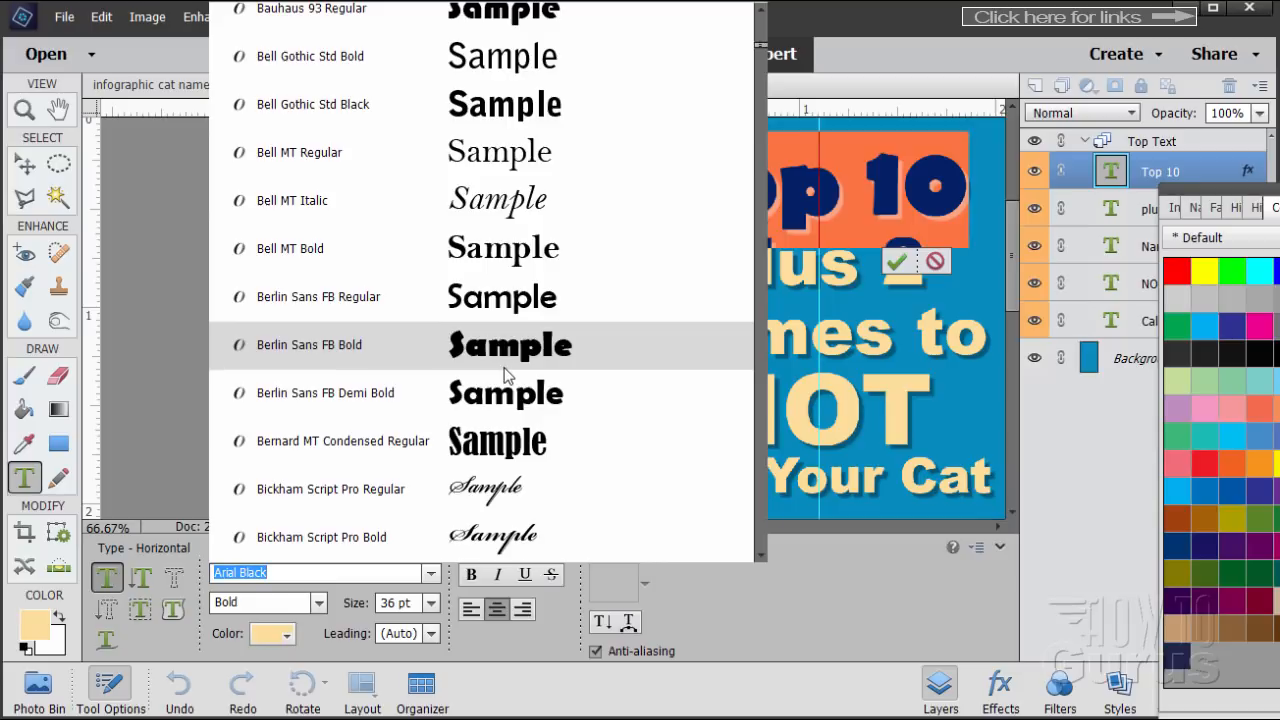
{"action": "scroll", "coordinate": [505, 376], "scroll_direction": "down", "scroll_amount": 6}
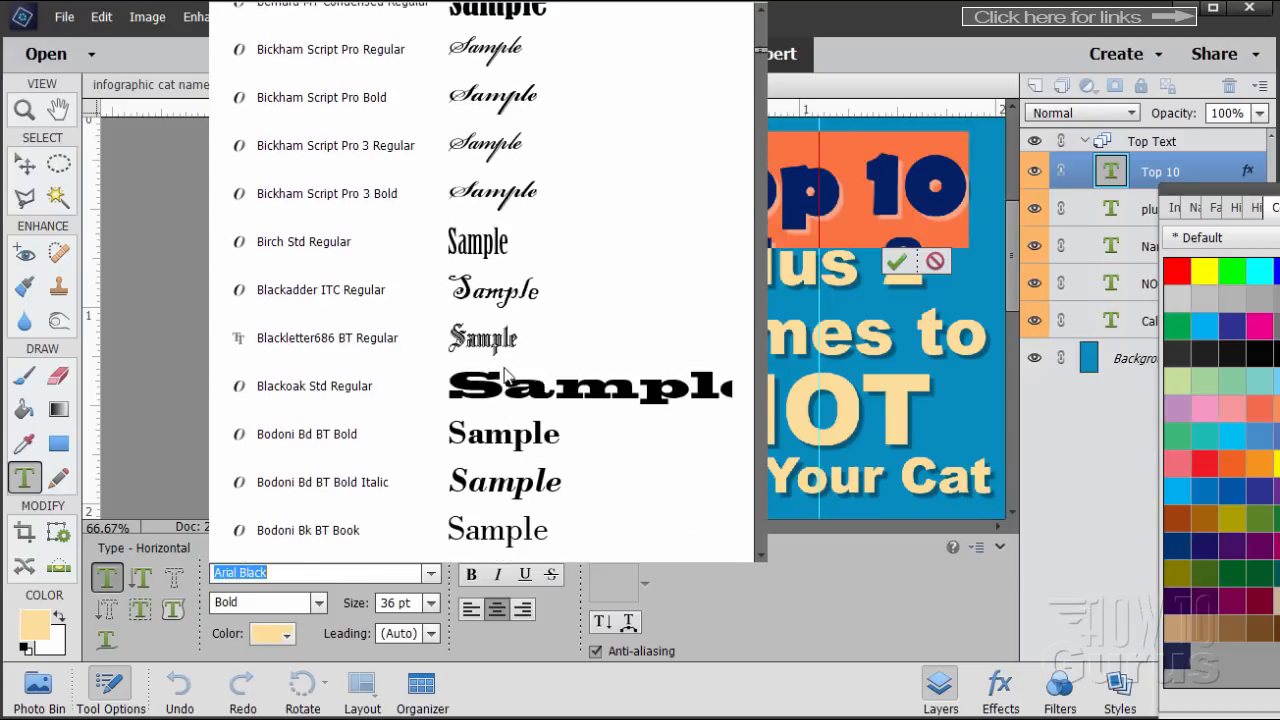
{"action": "scroll", "coordinate": [505, 376], "scroll_direction": "down", "scroll_amount": 7}
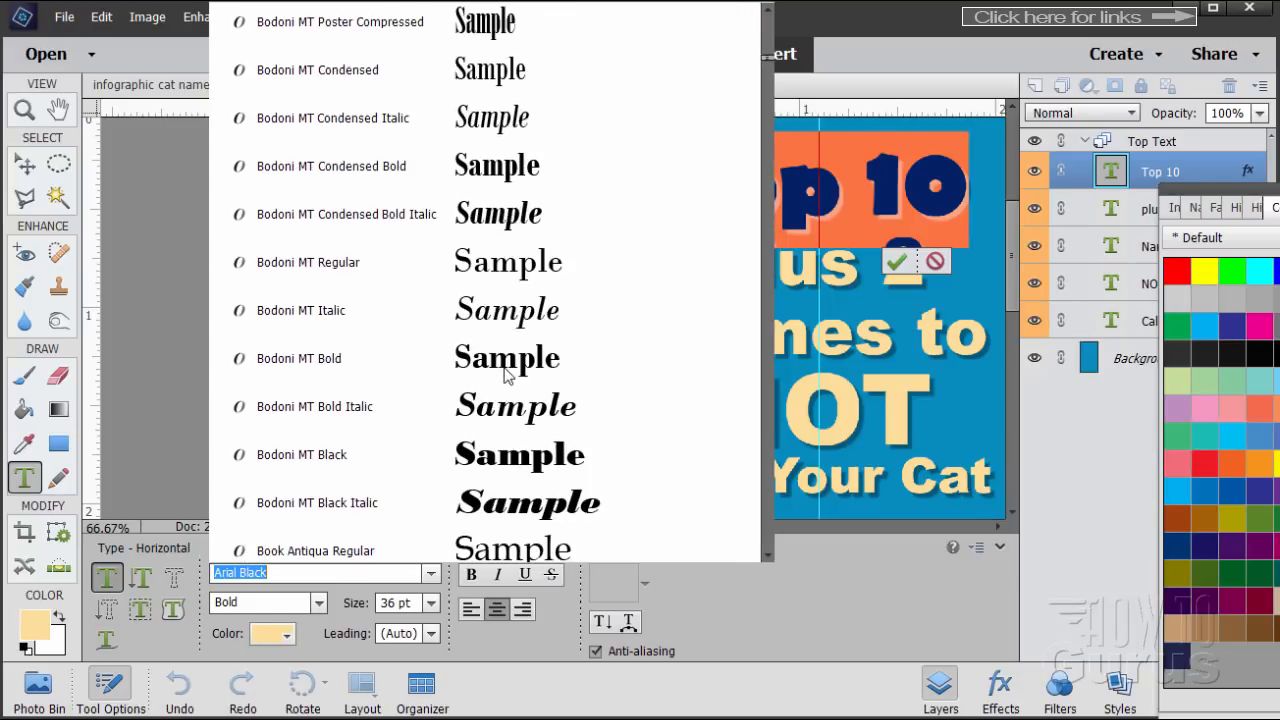
{"action": "scroll", "coordinate": [505, 376], "scroll_direction": "down", "scroll_amount": 5}
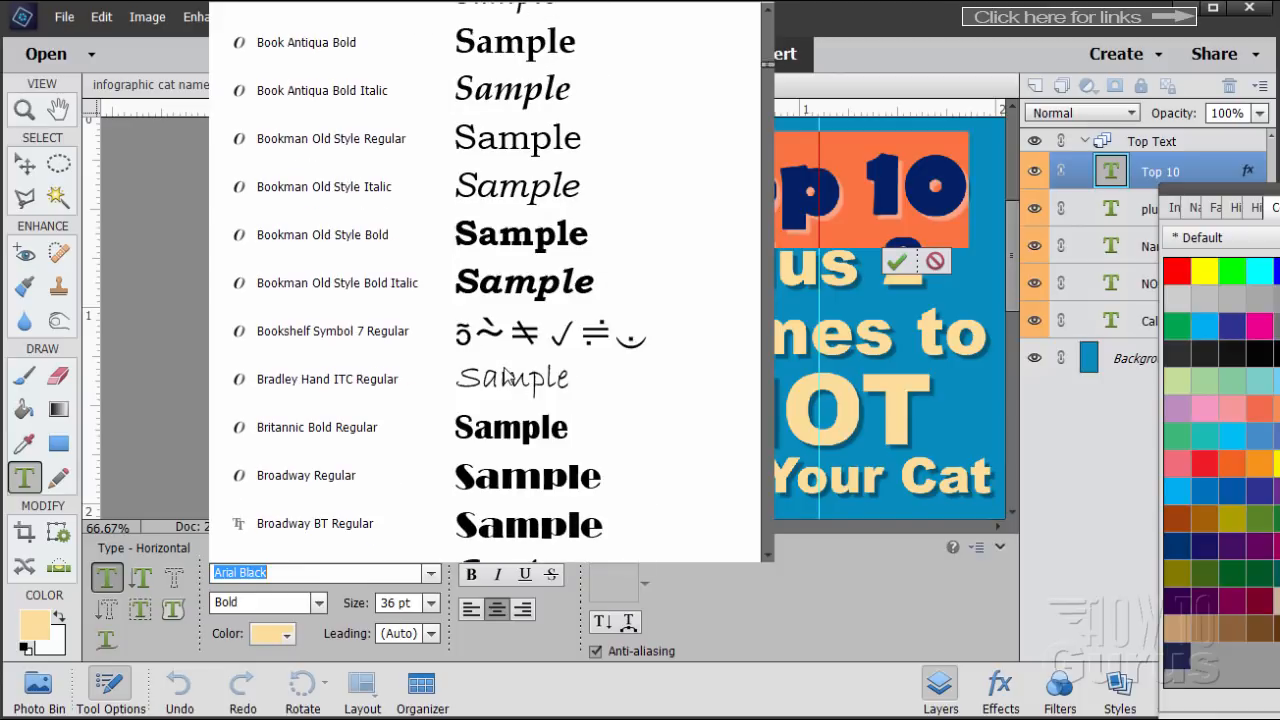
{"action": "scroll", "coordinate": [507, 378], "scroll_direction": "down", "scroll_amount": 1}
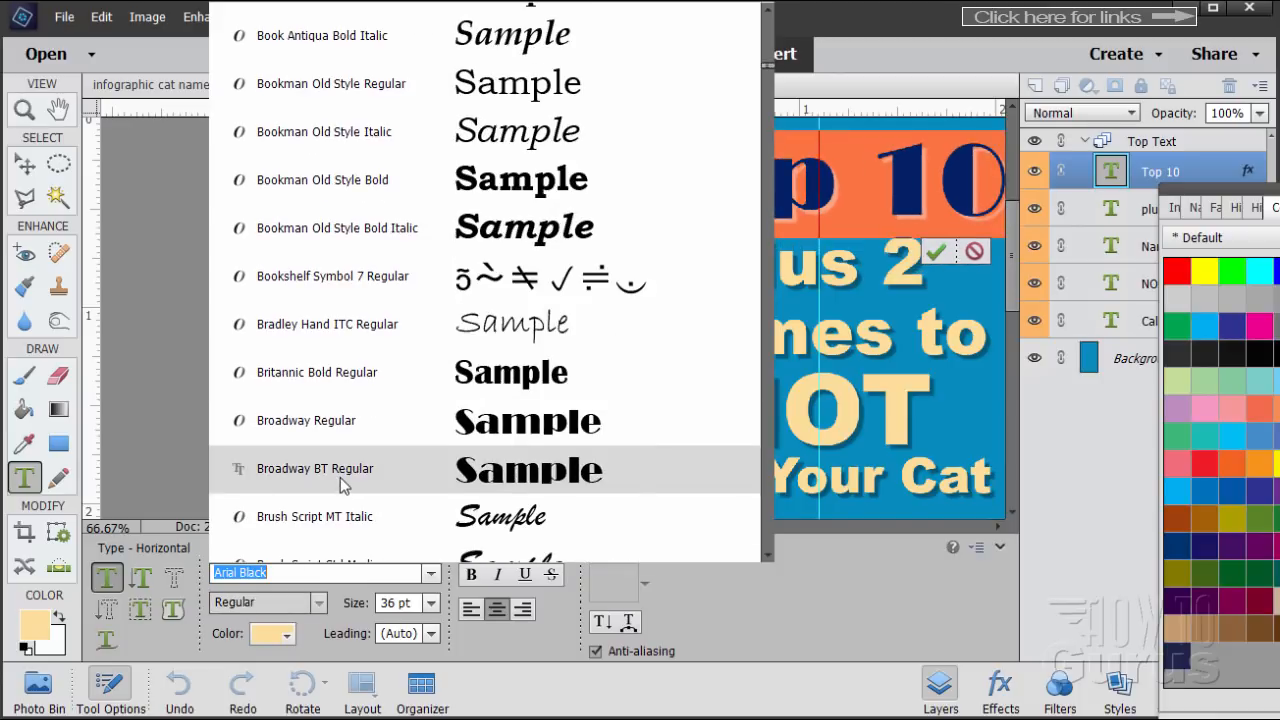
{"action": "left_click", "coordinate": [536, 470]}
{"action": "left_click", "coordinate": [935, 252]}
{"action": "key", "text": "v"}
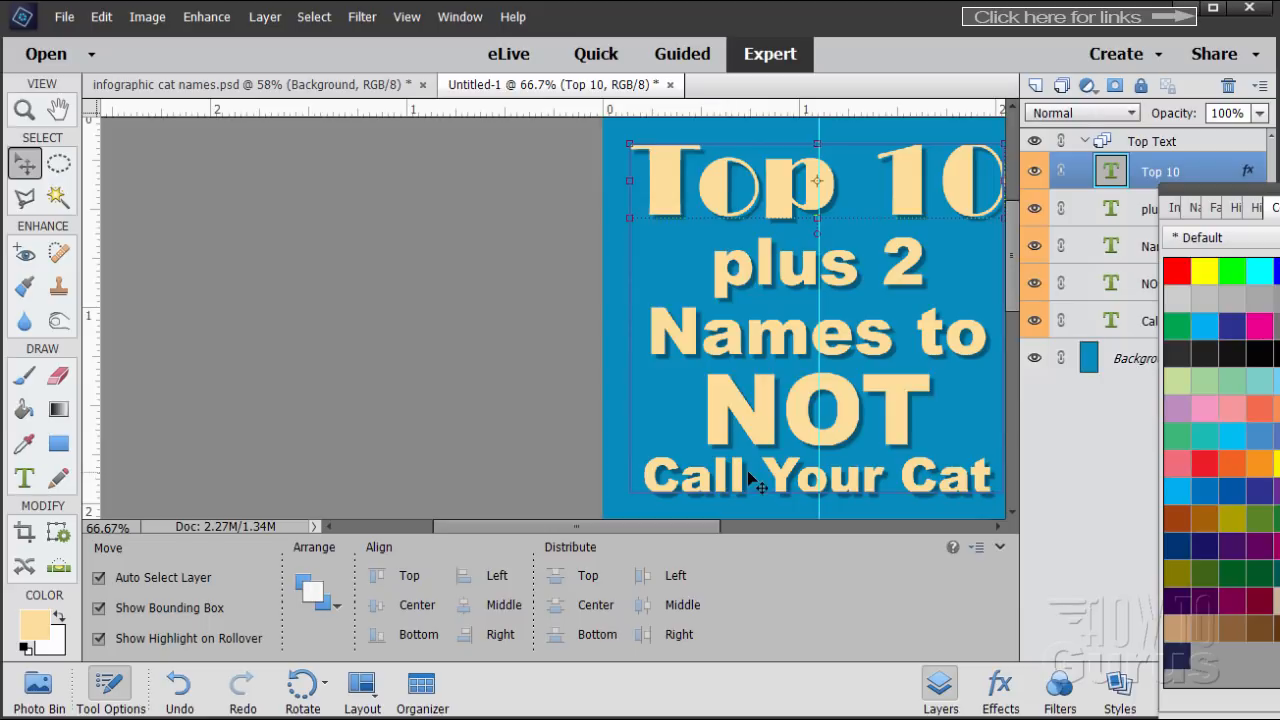
Step: Change the font of the "plus 2" text to Broadway BT Regular and commit the edit
{"action": "left_click", "coordinate": [25, 479]}
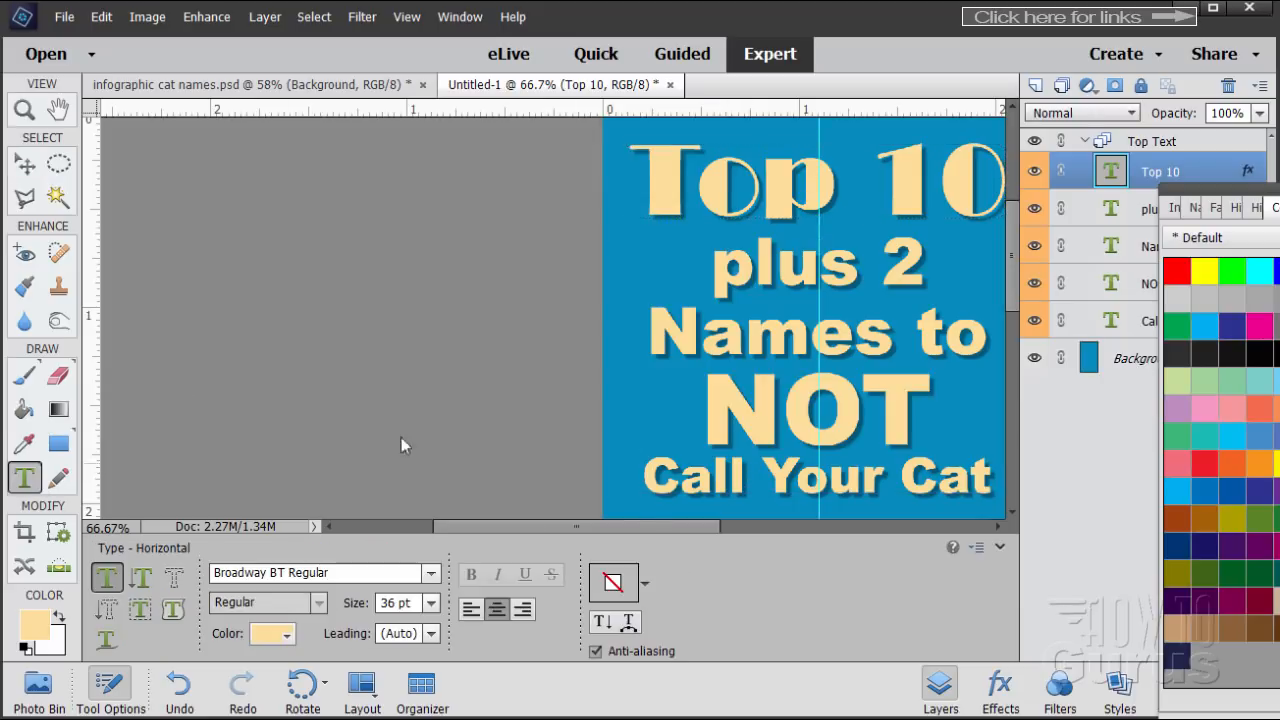
{"action": "triple_click", "coordinate": [786, 282]}
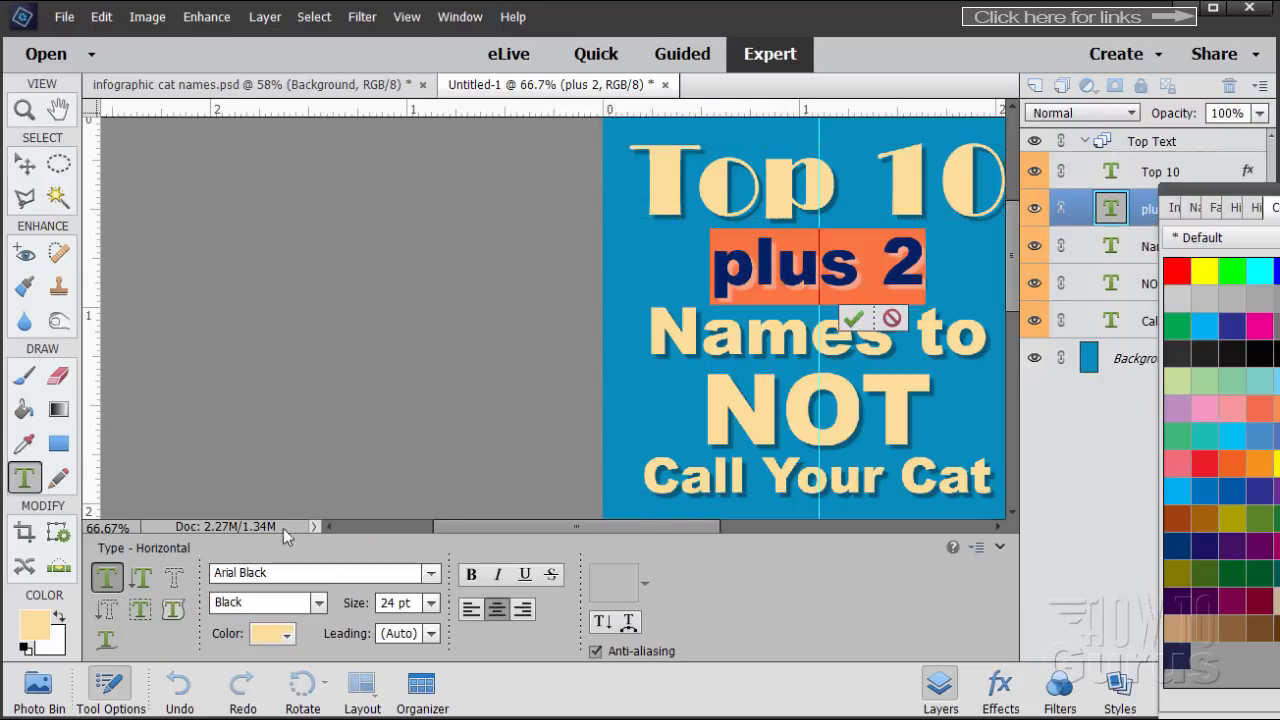
{"action": "left_click", "coordinate": [431, 573]}
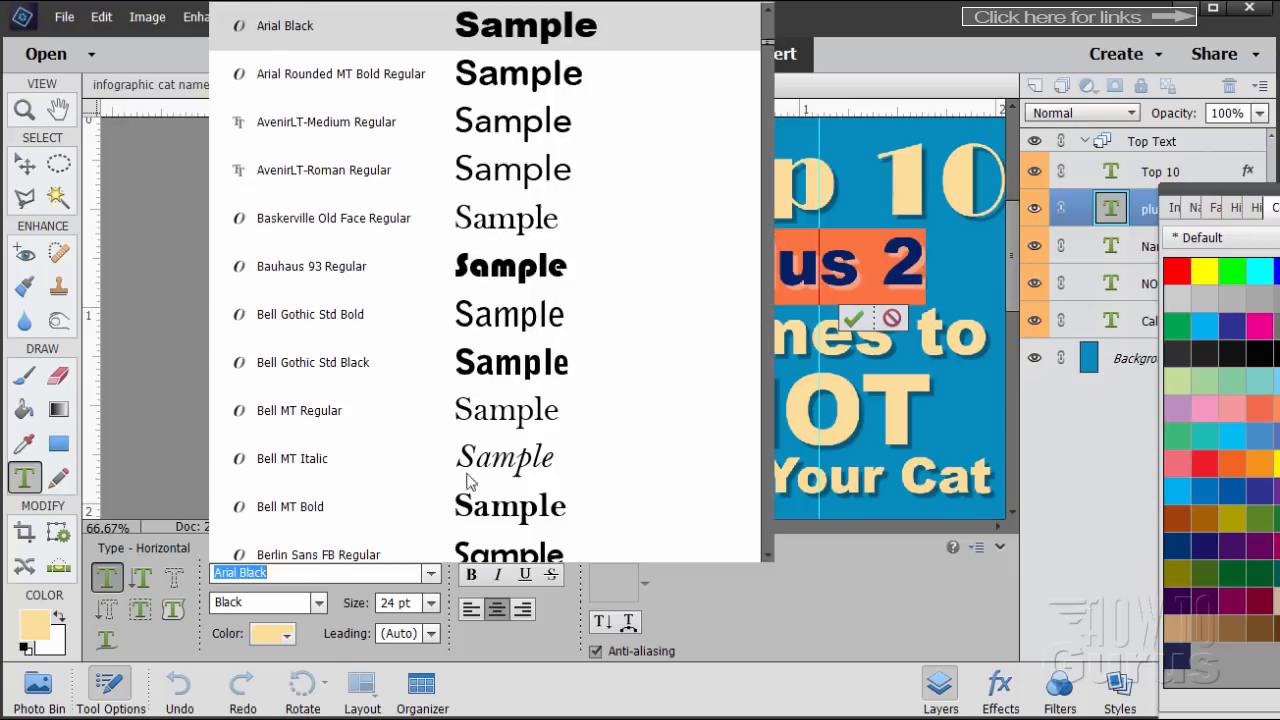
{"action": "scroll", "coordinate": [460, 400], "scroll_direction": "up", "scroll_amount": 5}
{"action": "scroll", "coordinate": [460, 316], "scroll_direction": "up", "scroll_amount": 10}
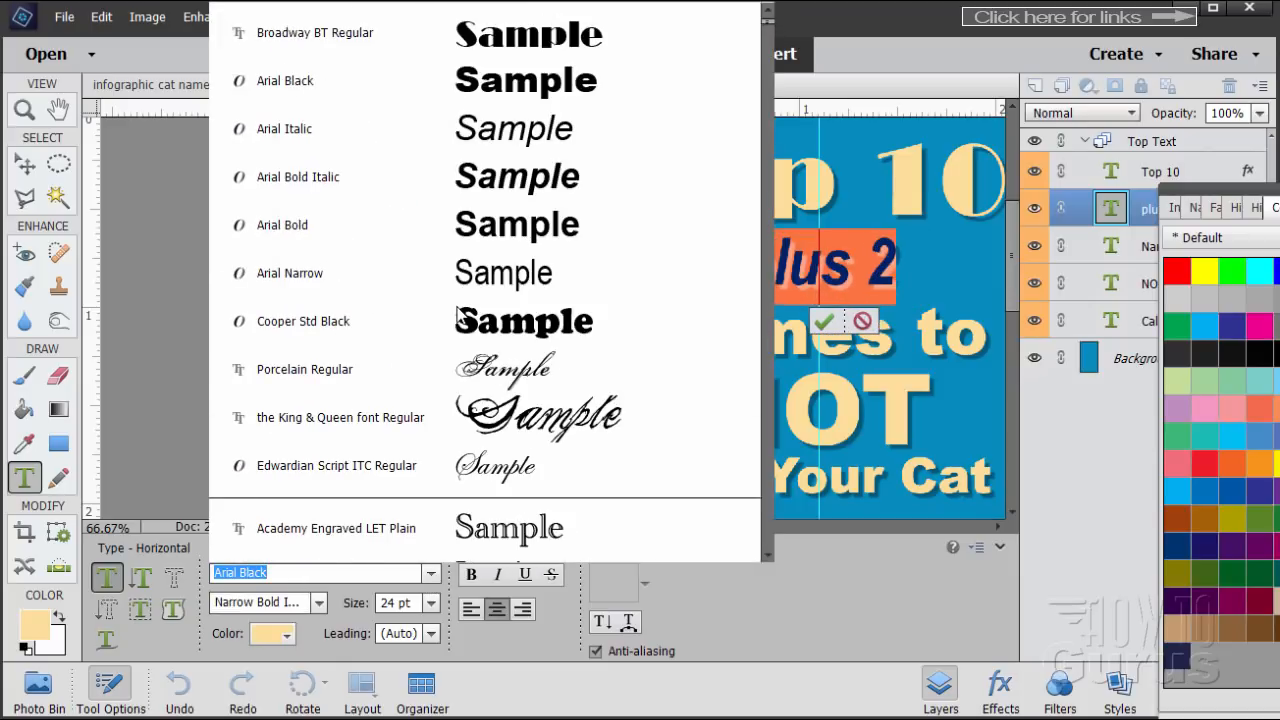
{"action": "left_click", "coordinate": [551, 38]}
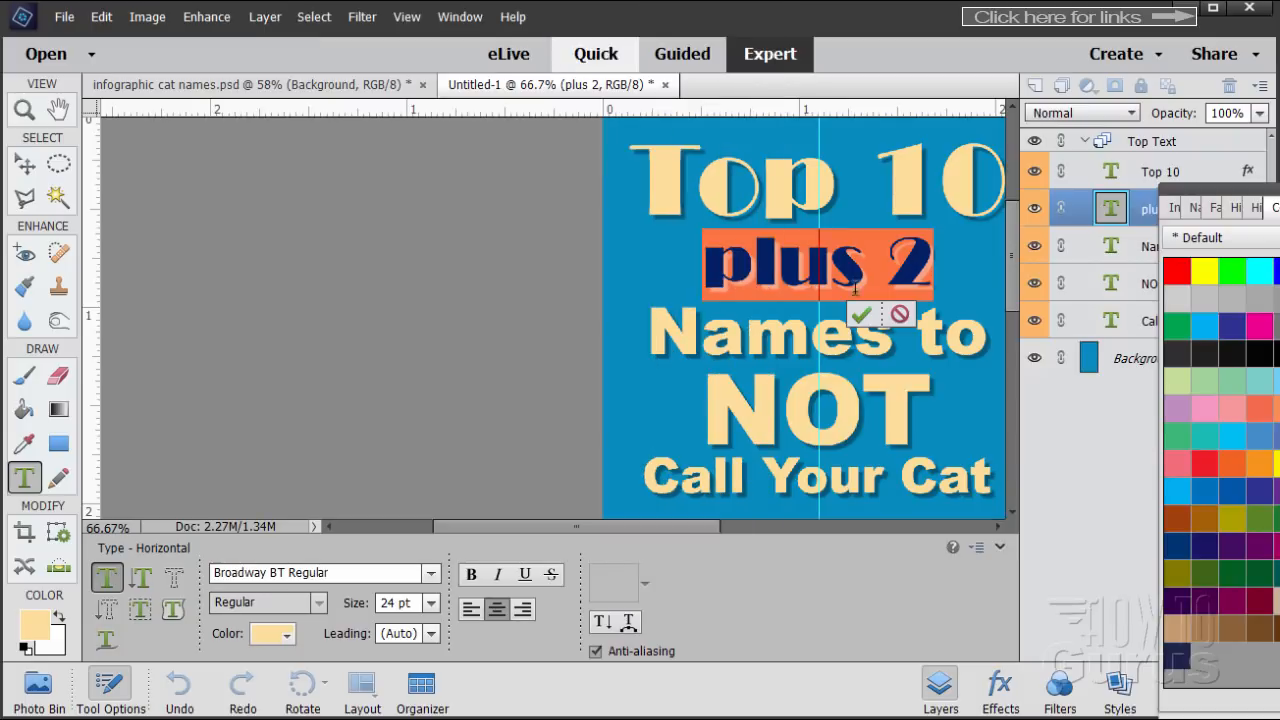
{"action": "left_click", "coordinate": [863, 316]}
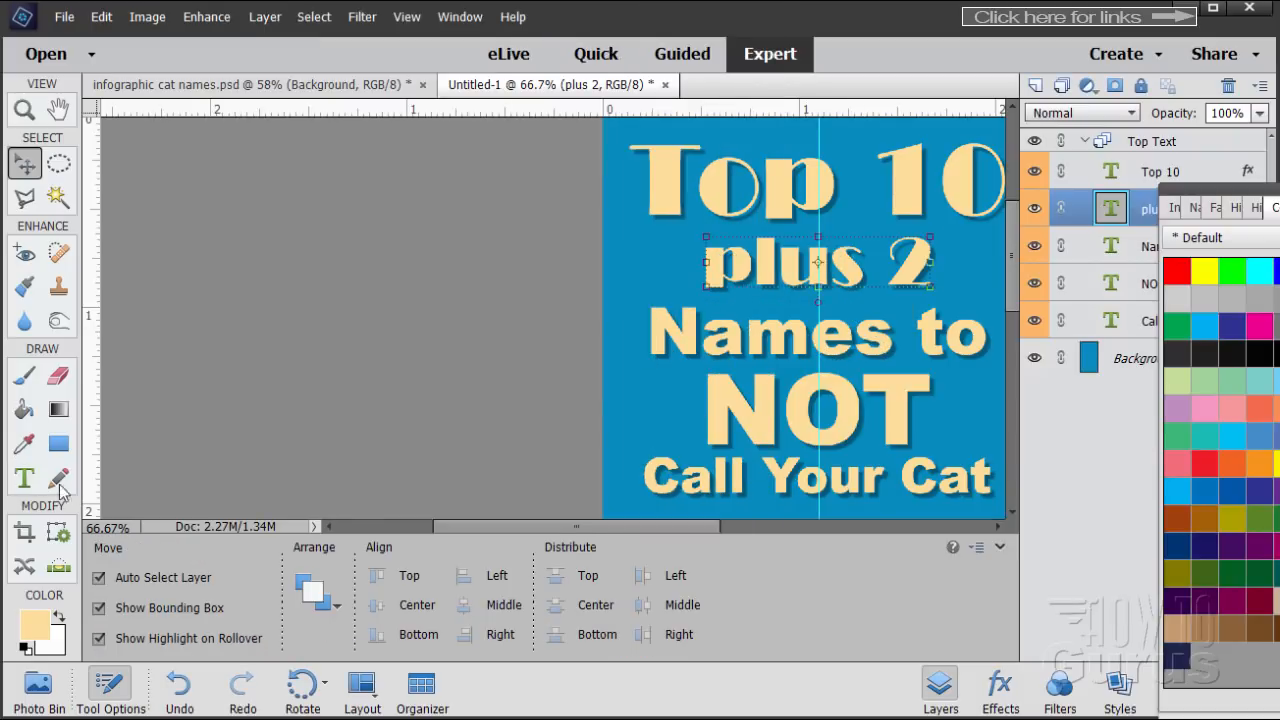
Step: Change the font of the "Names to" text to Broadway BT Regular and commit the edit
{"action": "triple_click", "coordinate": [752, 349]}
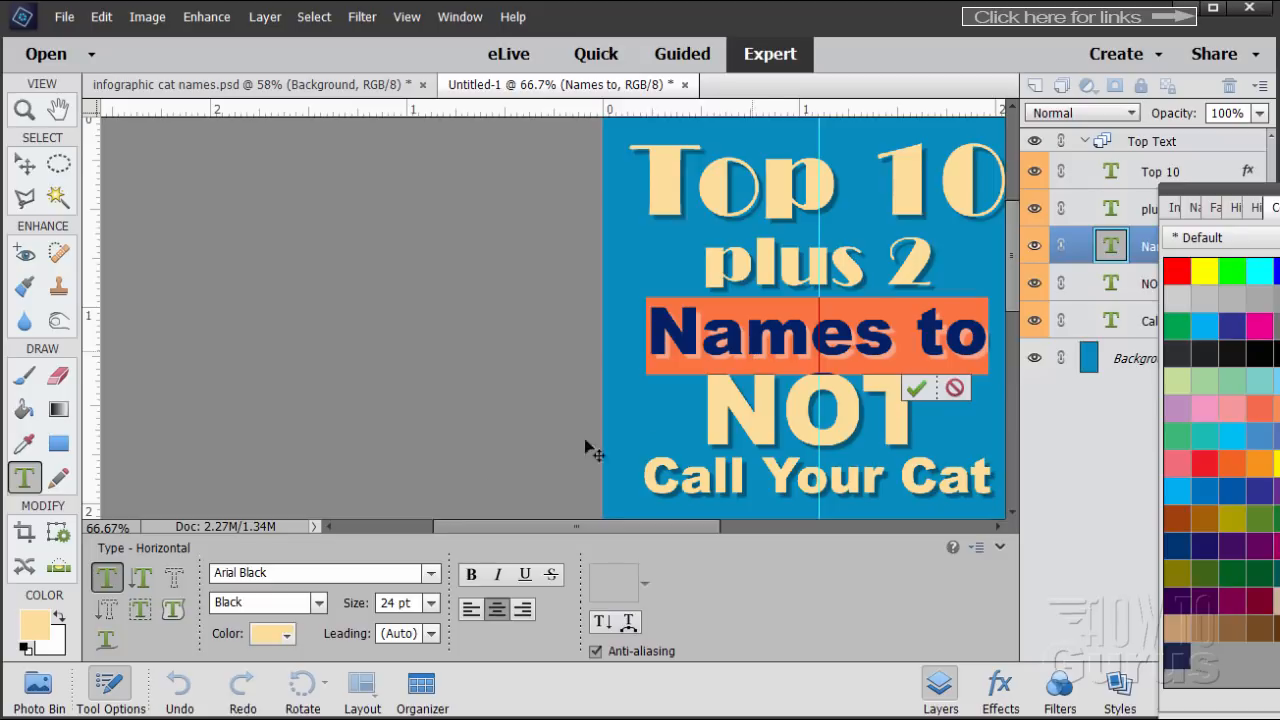
{"action": "left_click", "coordinate": [431, 568]}
{"action": "scroll", "coordinate": [443, 229], "scroll_direction": "up", "scroll_amount": 10}
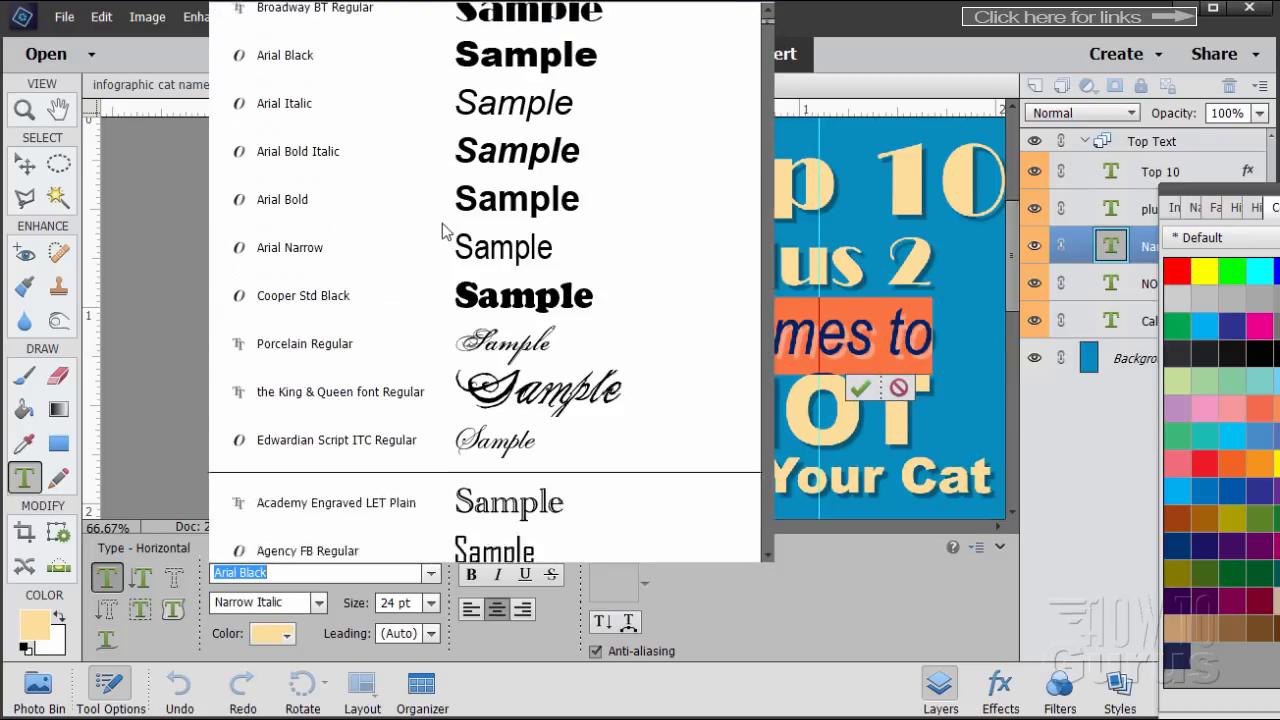
{"action": "left_click", "coordinate": [497, 43]}
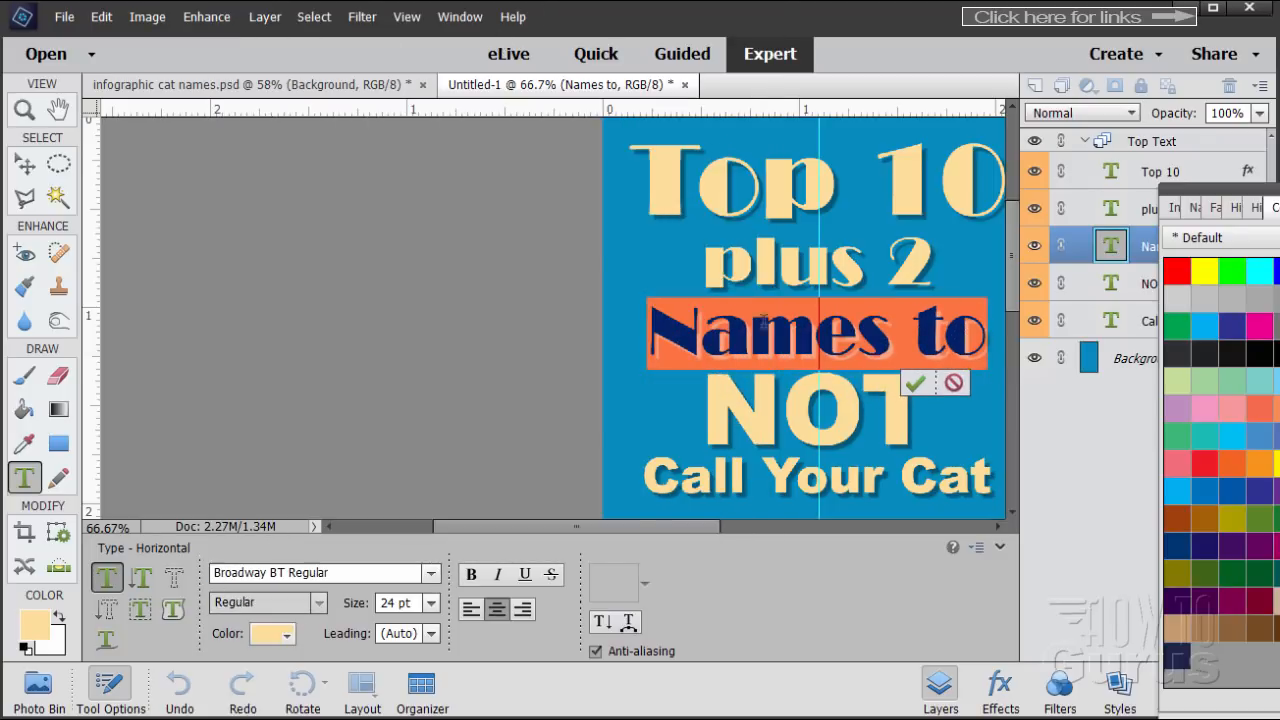
{"action": "left_click", "coordinate": [916, 388]}
Step: Change the font of the "NOT" text to Broadway BT Regular and commit the edit
{"action": "left_click", "coordinate": [25, 478]}
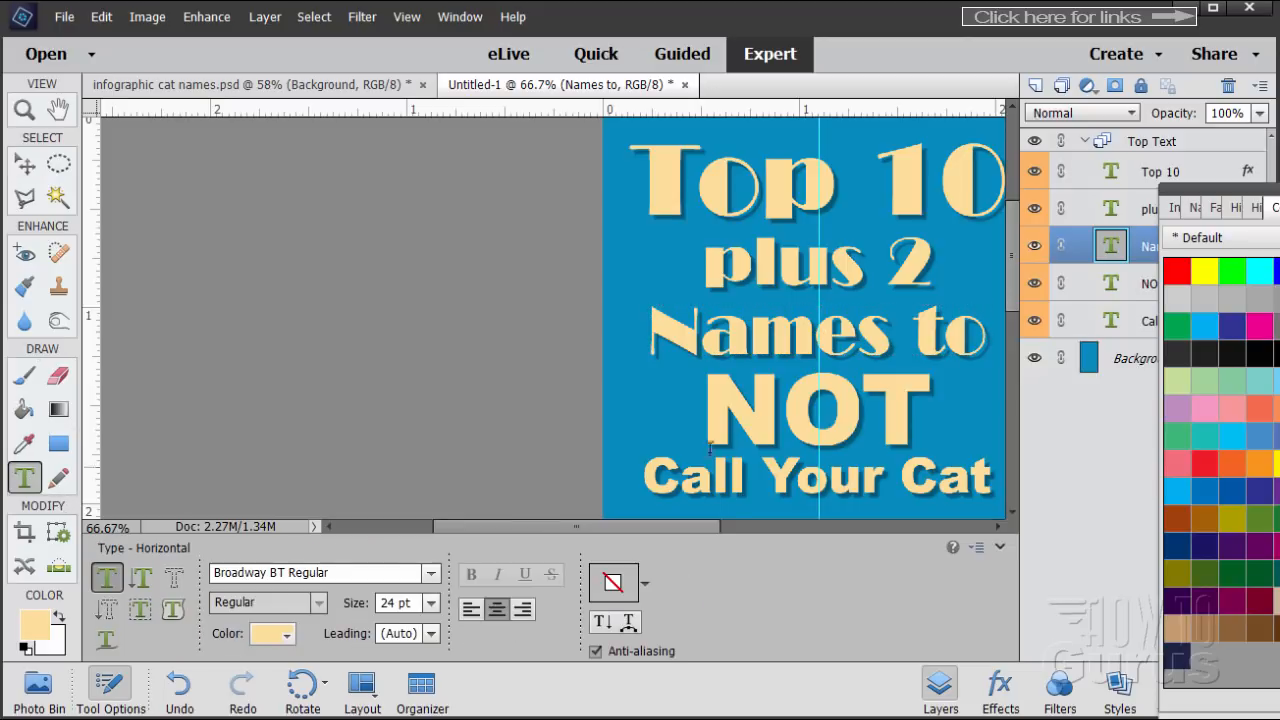
{"action": "double_click", "coordinate": [763, 415]}
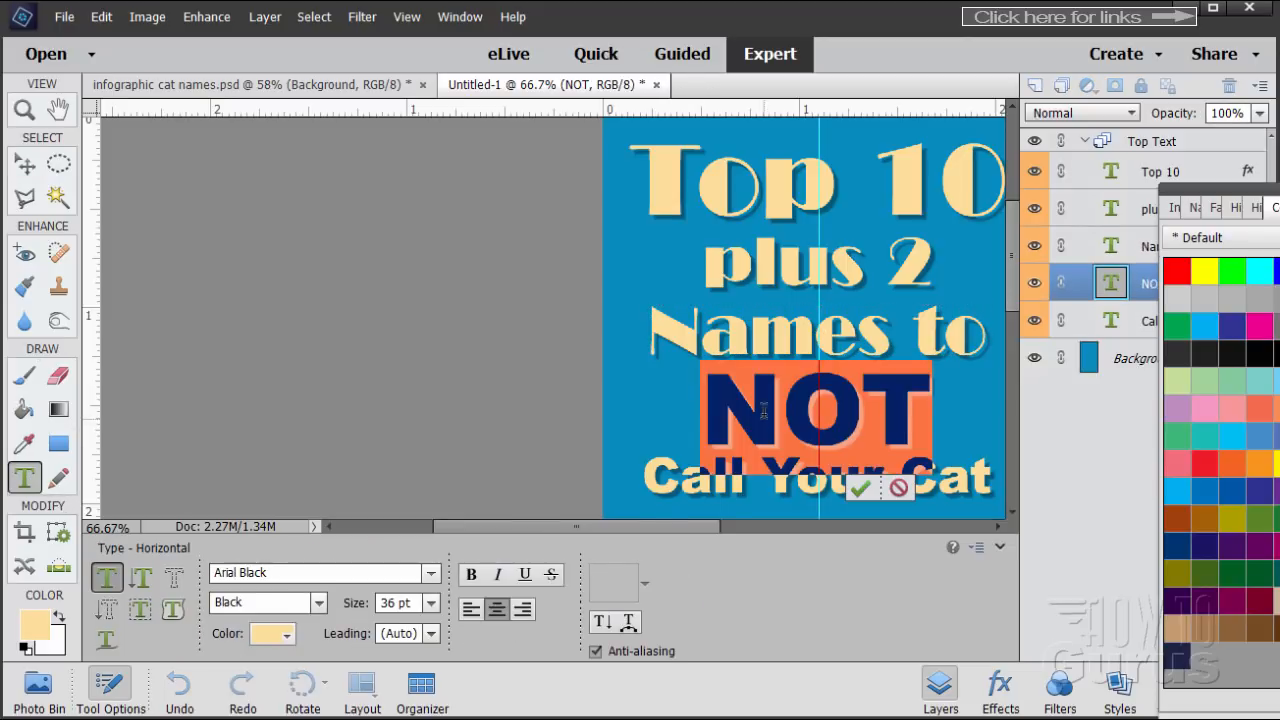
{"action": "left_click", "coordinate": [434, 578]}
{"action": "scroll", "coordinate": [408, 294], "scroll_direction": "up", "scroll_amount": 10}
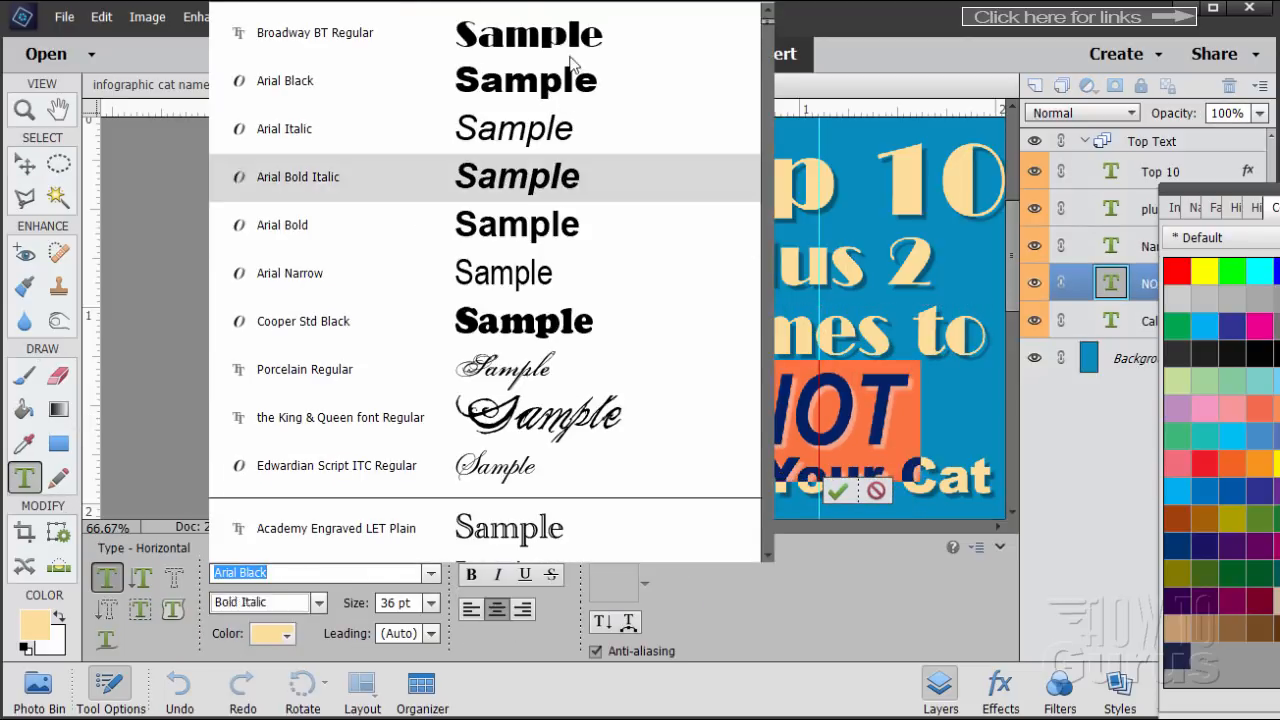
{"action": "left_click", "coordinate": [560, 33]}
{"action": "left_click", "coordinate": [857, 482]}
{"action": "key", "text": "v"}
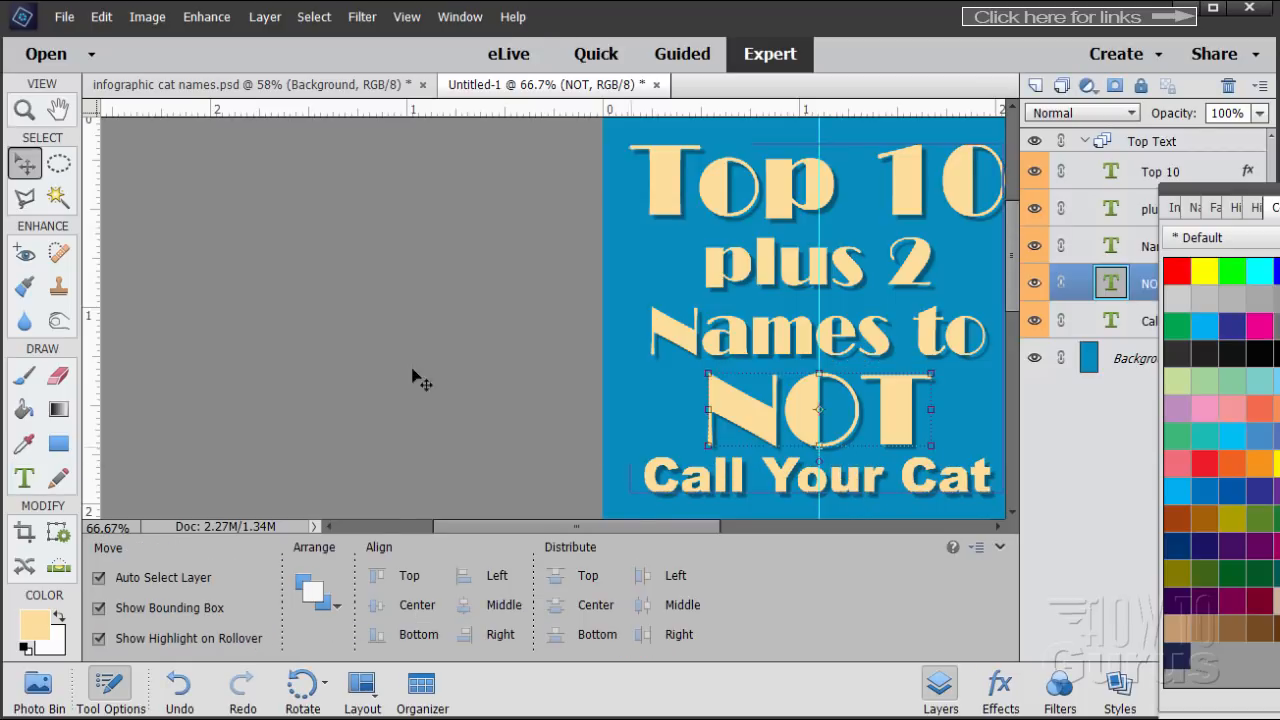
Step: Change the font of the "Call Your Cat" text to Broadway BT Regular and commit the edit
{"action": "left_click", "coordinate": [26, 479]}
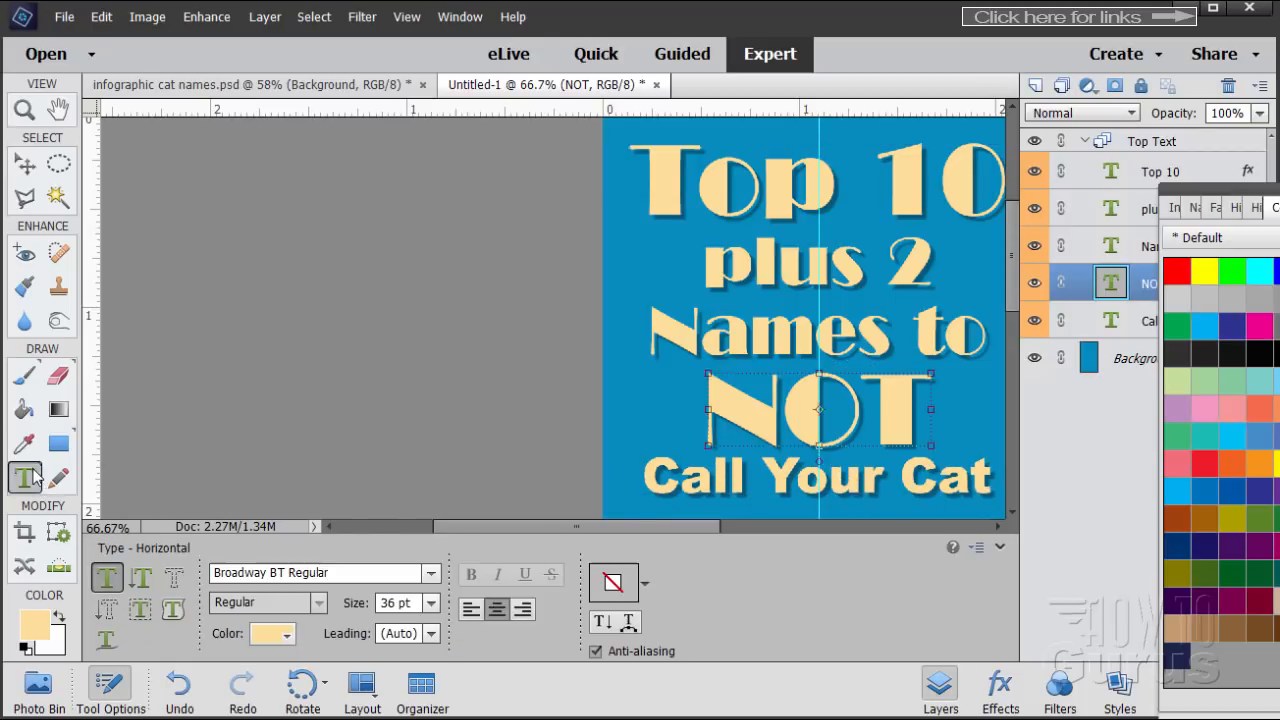
{"action": "left_click", "coordinate": [720, 485]}
{"action": "key", "text": "ctrl+a"}
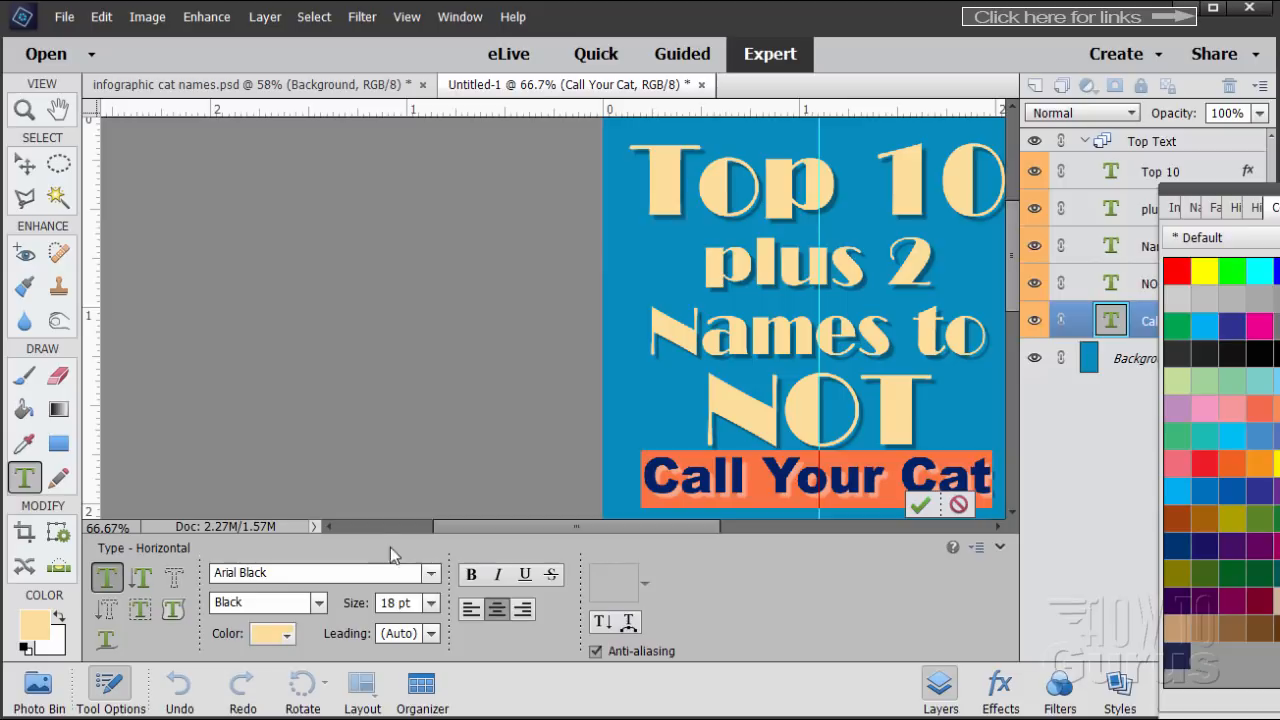
{"action": "left_click", "coordinate": [431, 572]}
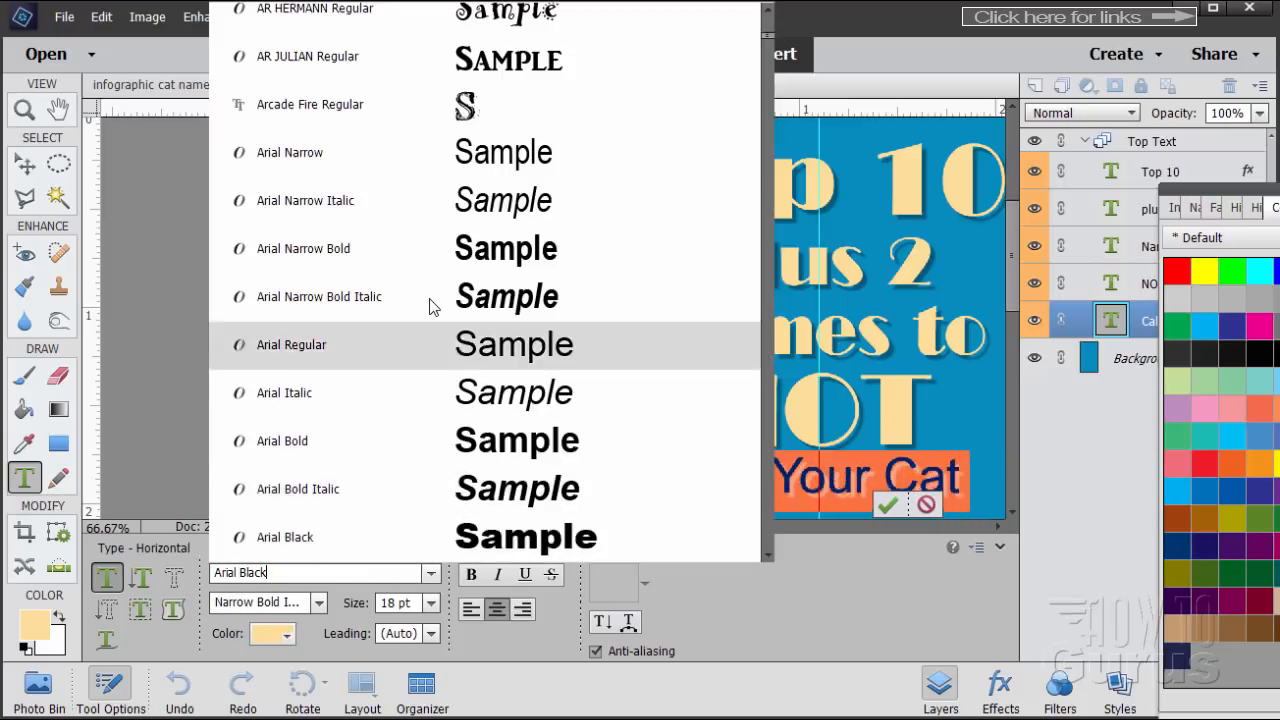
{"action": "scroll", "coordinate": [432, 306], "scroll_direction": "up", "scroll_amount": 5}
{"action": "left_click", "coordinate": [565, 33]}
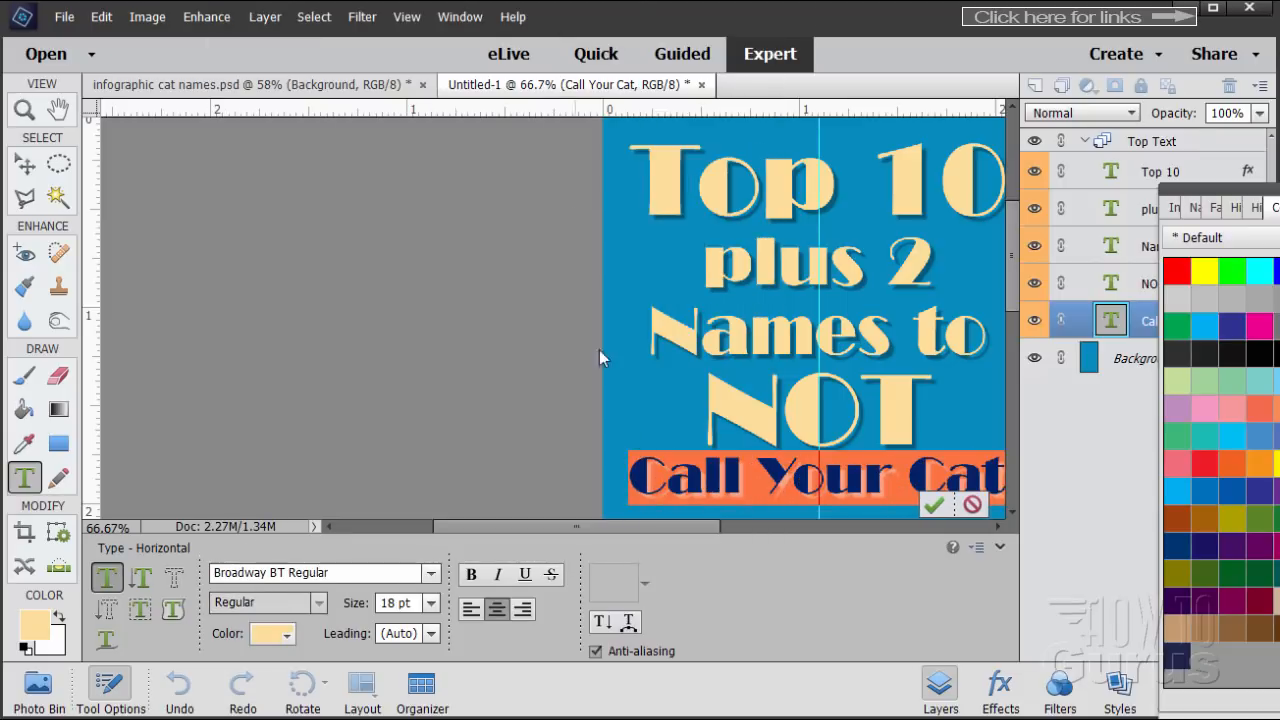
{"action": "left_click", "coordinate": [931, 505]}
{"action": "key", "text": "v"}
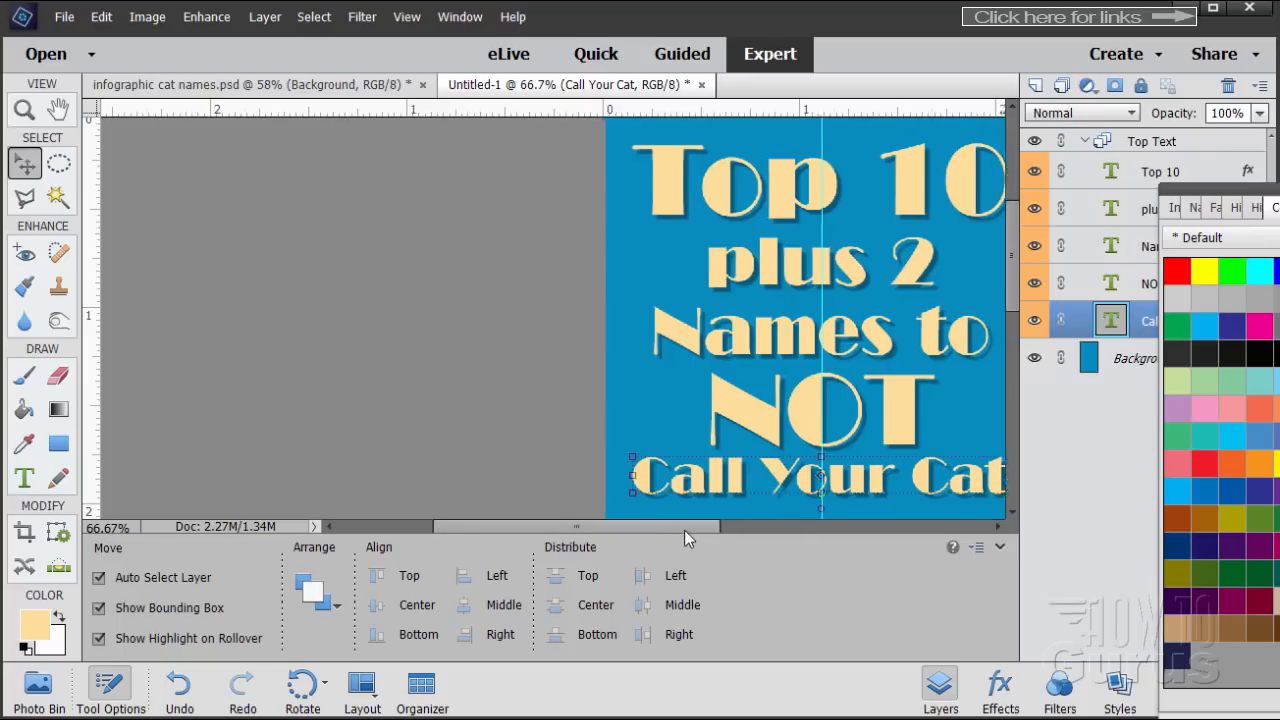
Step: Draw a large cream circle from its center on the vertical guide, just below the "Call Your Cat" line, using the Ellipse shape constrained to Circle
{"action": "left_click_drag", "start_coordinate": [684, 530], "coordinate": [755, 536]}
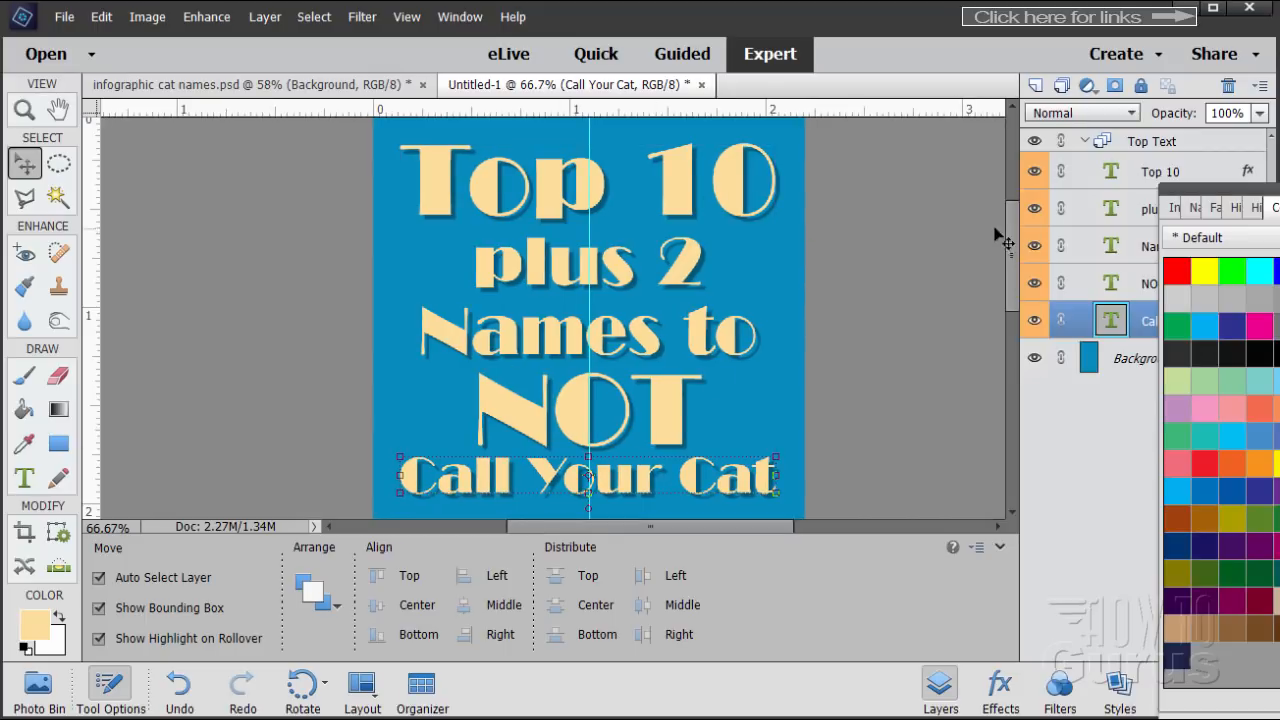
{"action": "left_click_drag", "start_coordinate": [1012, 235], "coordinate": [1043, 345]}
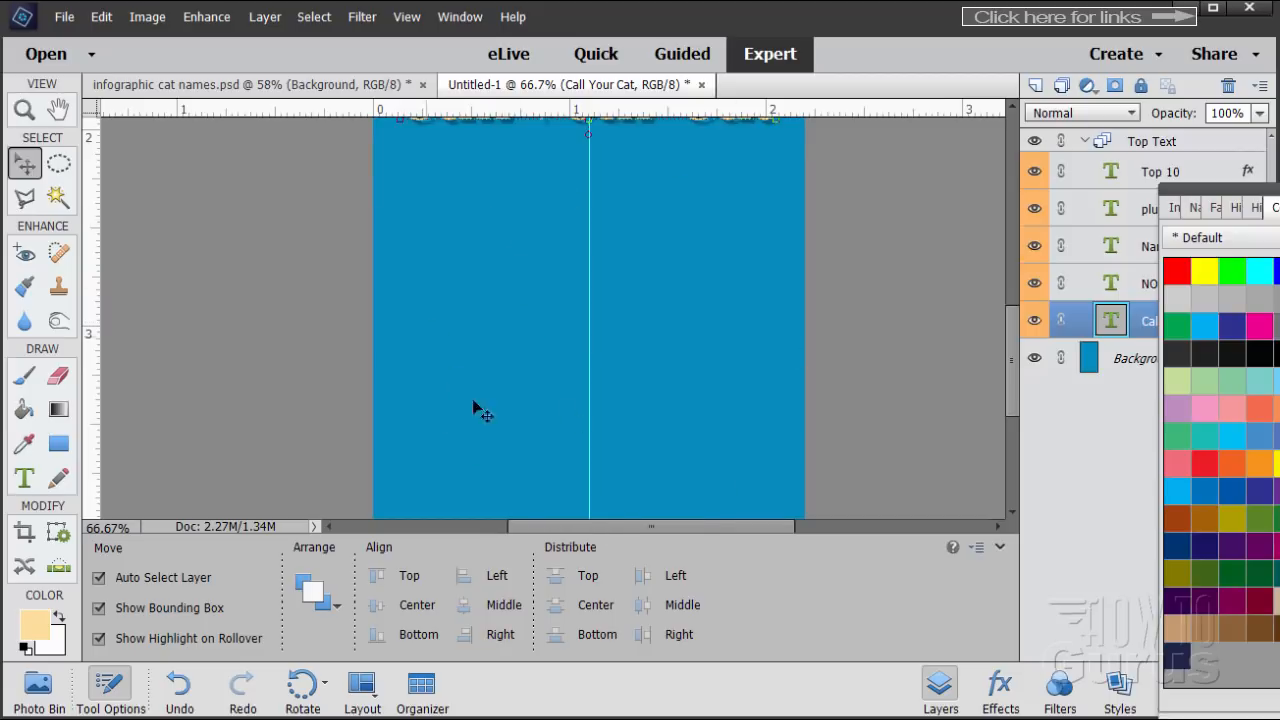
{"action": "left_click", "coordinate": [58, 446]}
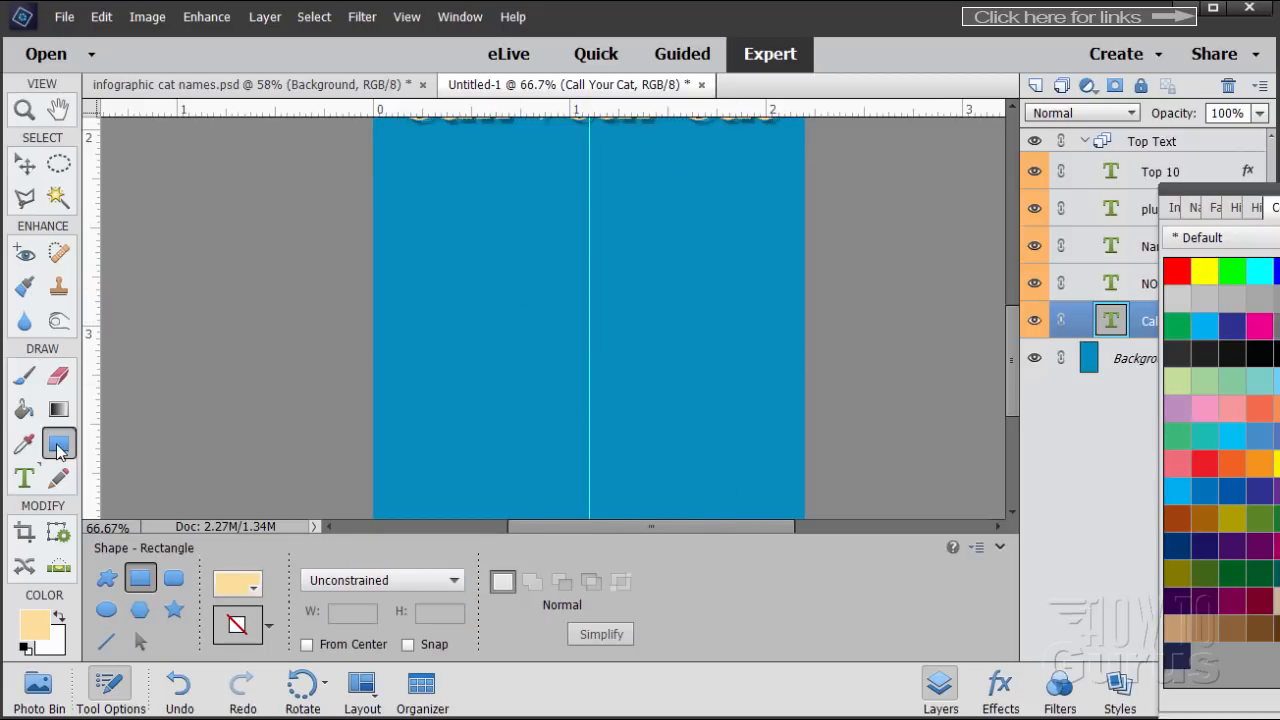
{"action": "left_click", "coordinate": [106, 611]}
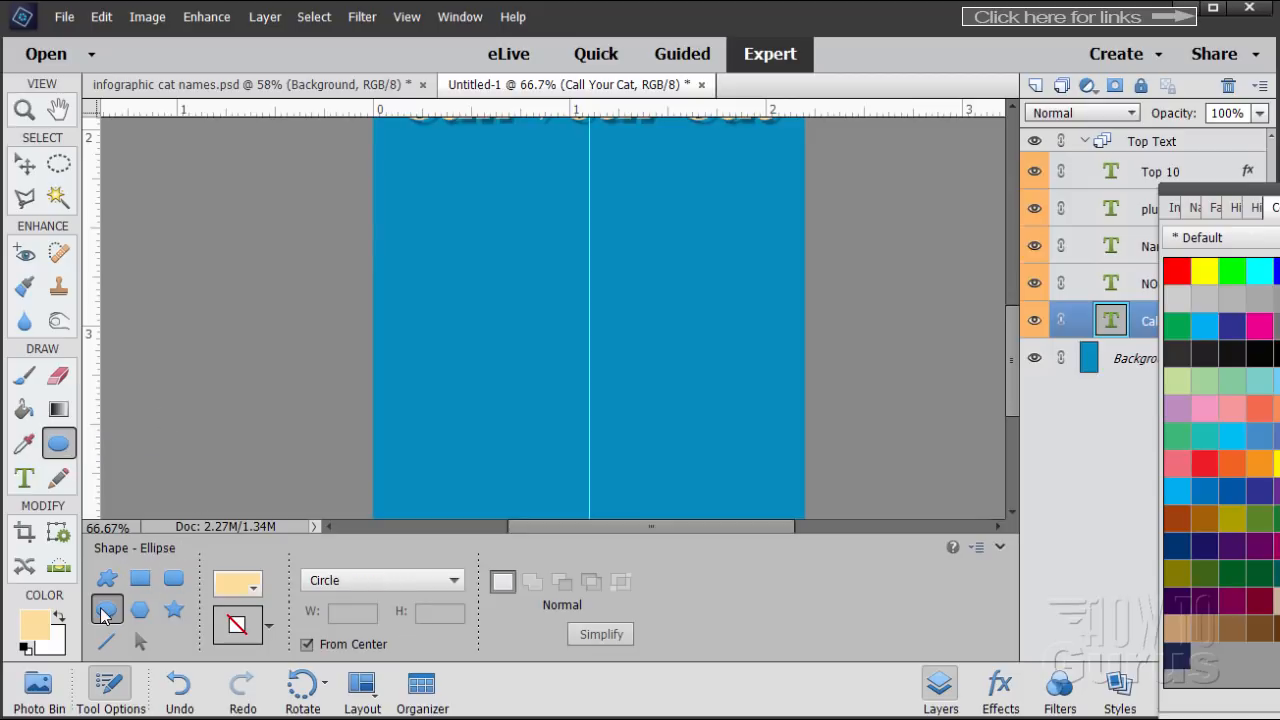
{"action": "left_click", "coordinate": [411, 580]}
{"action": "left_click", "coordinate": [319, 614]}
{"action": "left_click_drag", "start_coordinate": [589, 328], "coordinate": [718, 418]}
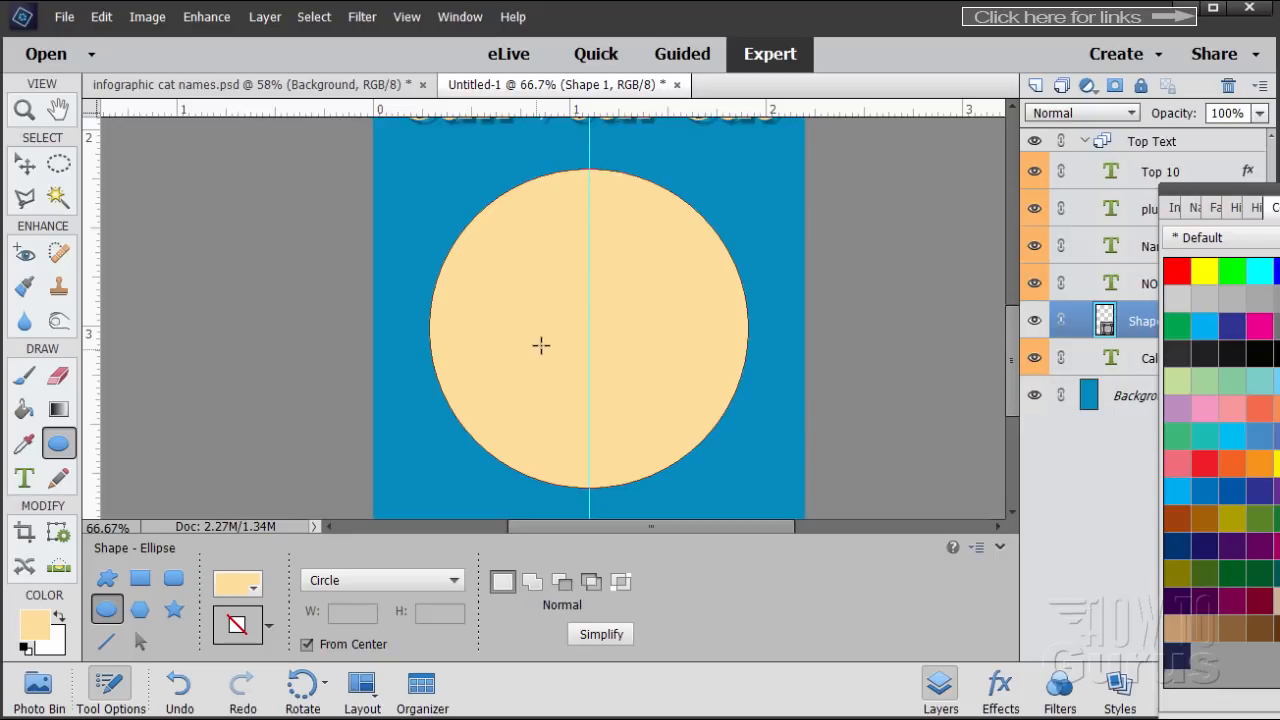
Step: Place the photo animal-339400_1920.jpg from the cat photos folder into the document
{"action": "left_click", "coordinate": [30, 164]}
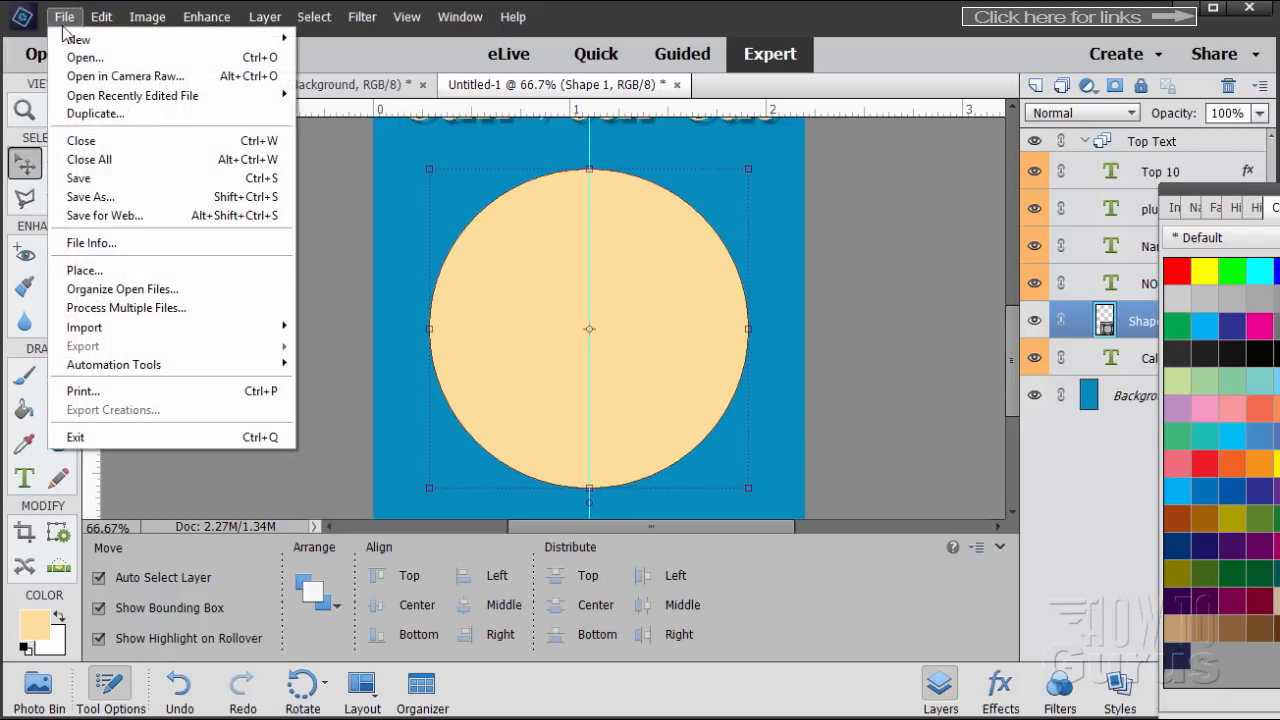
{"action": "left_click", "coordinate": [100, 269]}
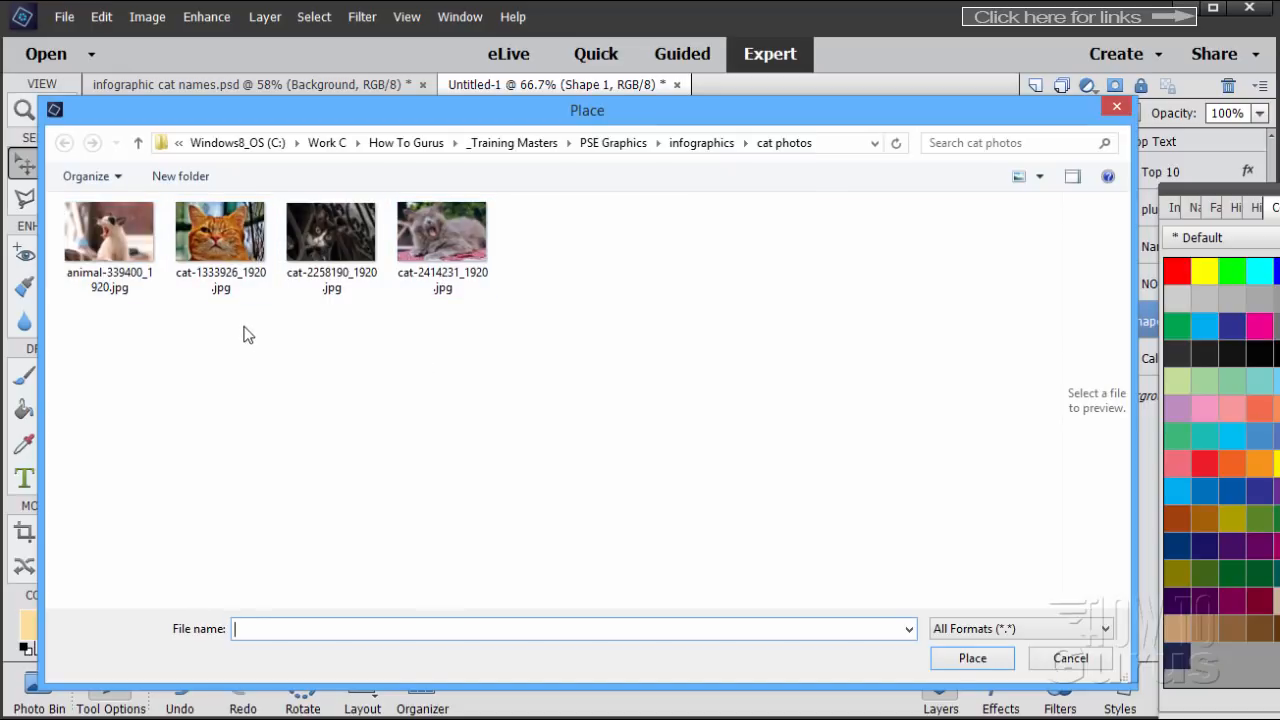
{"action": "left_click", "coordinate": [116, 241]}
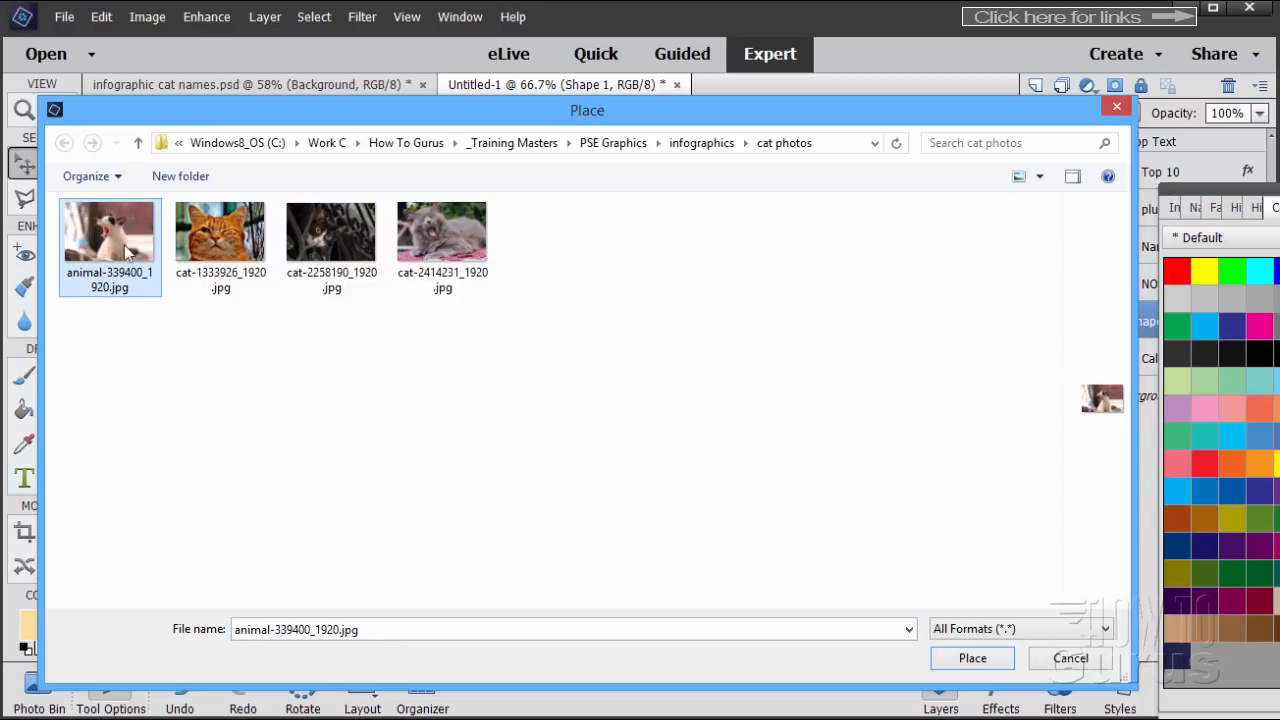
{"action": "left_click", "coordinate": [972, 655]}
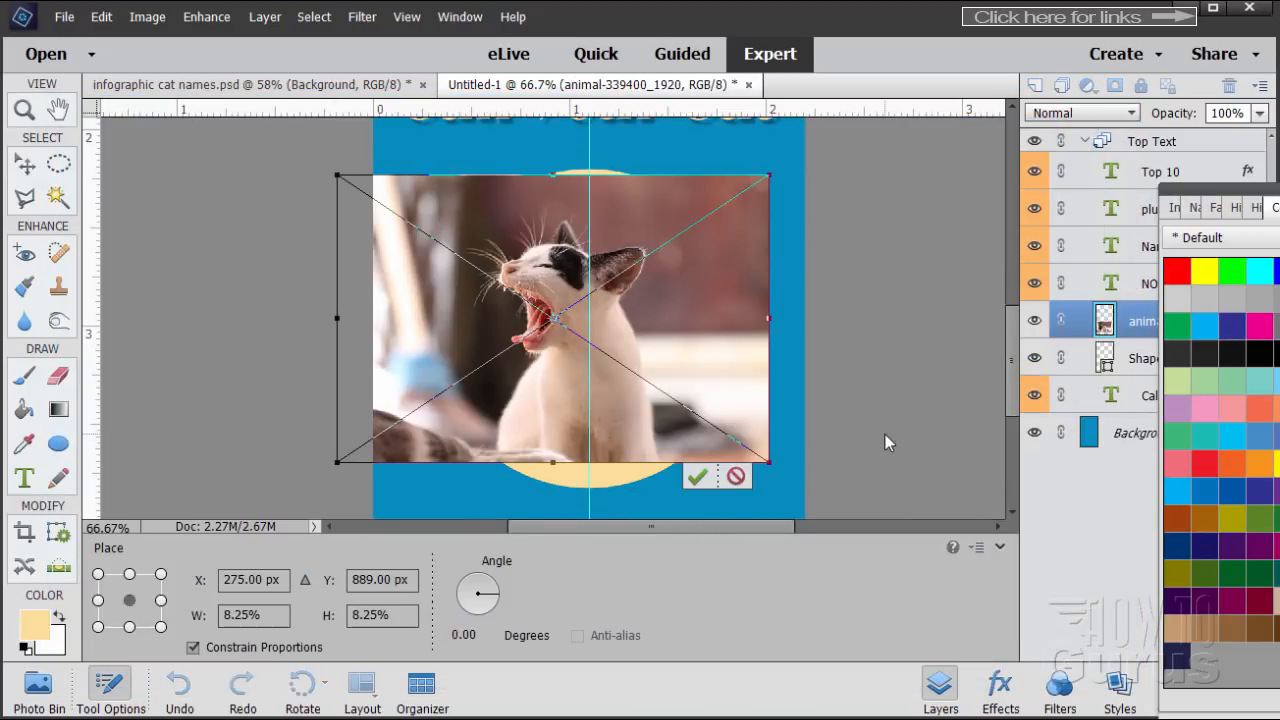
Step: Position and proportionally enlarge the placed cat photo so it covers the full height of the circle, and commit the placement
{"action": "left_click_drag", "start_coordinate": [690, 340], "coordinate": [724, 334]}
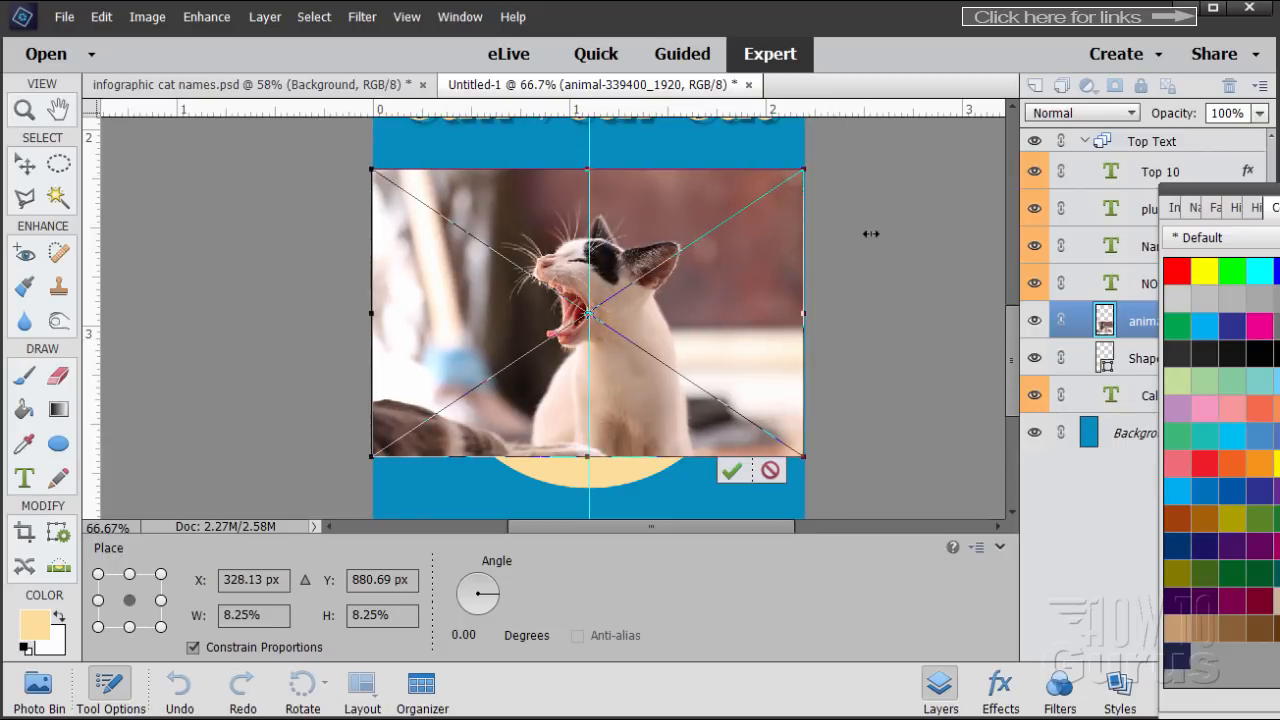
{"action": "left_click_drag", "start_coordinate": [765, 337], "coordinate": [760, 370]}
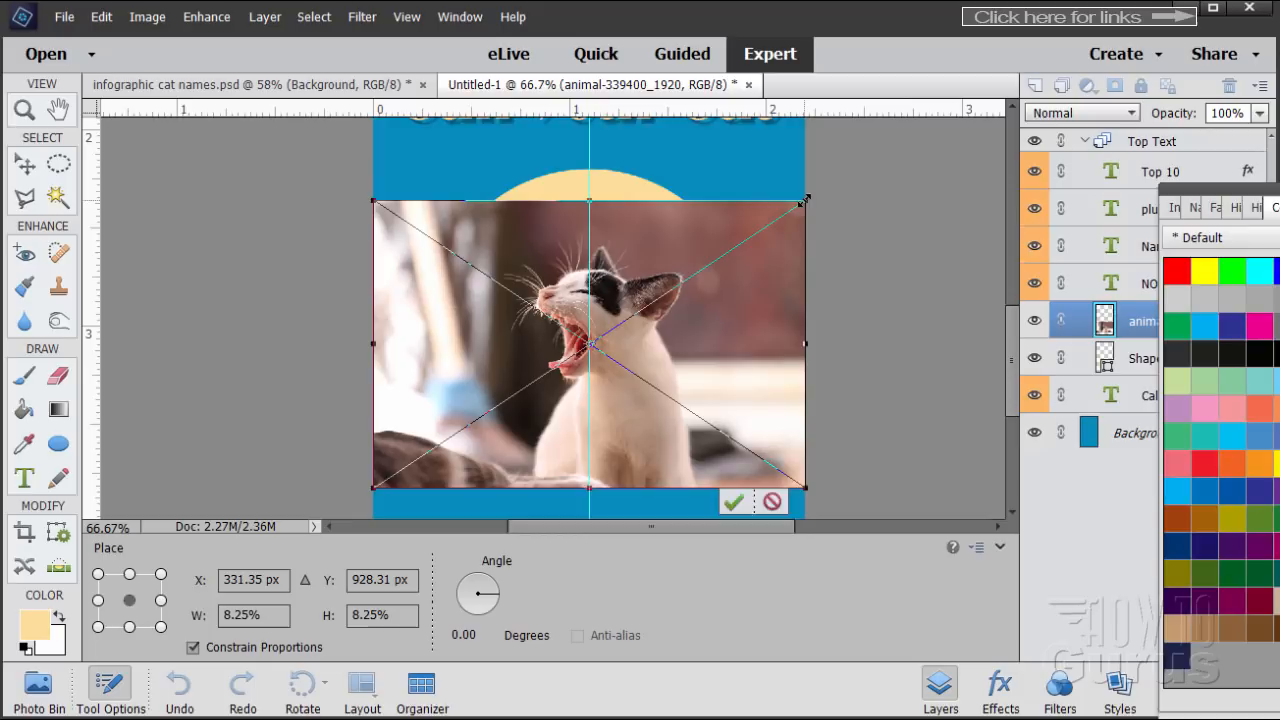
{"action": "left_click_drag", "start_coordinate": [803, 201], "coordinate": [850, 173]}
{"action": "left_click", "coordinate": [772, 505]}
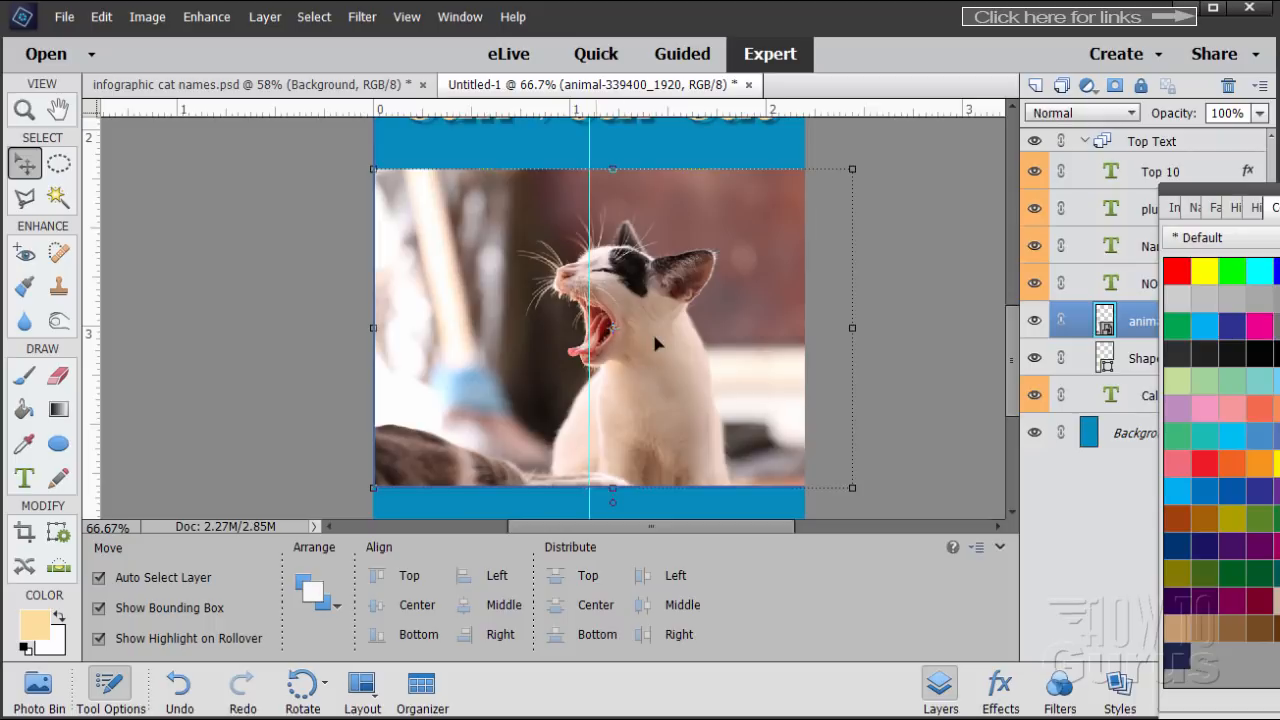
Step: Move the floating Color Swatches window clear of the layer list and lower the cat photo layer's opacity to 56%
{"action": "left_click_drag", "start_coordinate": [1188, 207], "coordinate": [118, 471]}
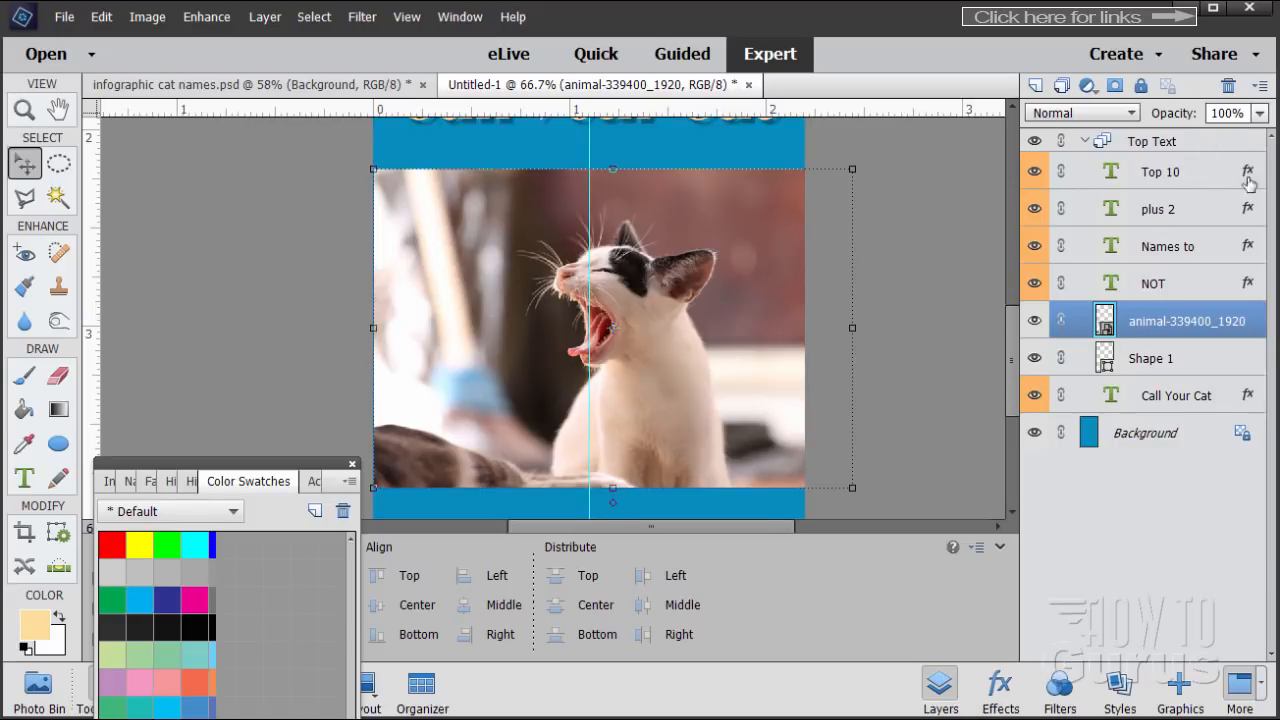
{"action": "left_click", "coordinate": [1260, 113]}
{"action": "left_click_drag", "start_coordinate": [1257, 137], "coordinate": [1222, 142]}
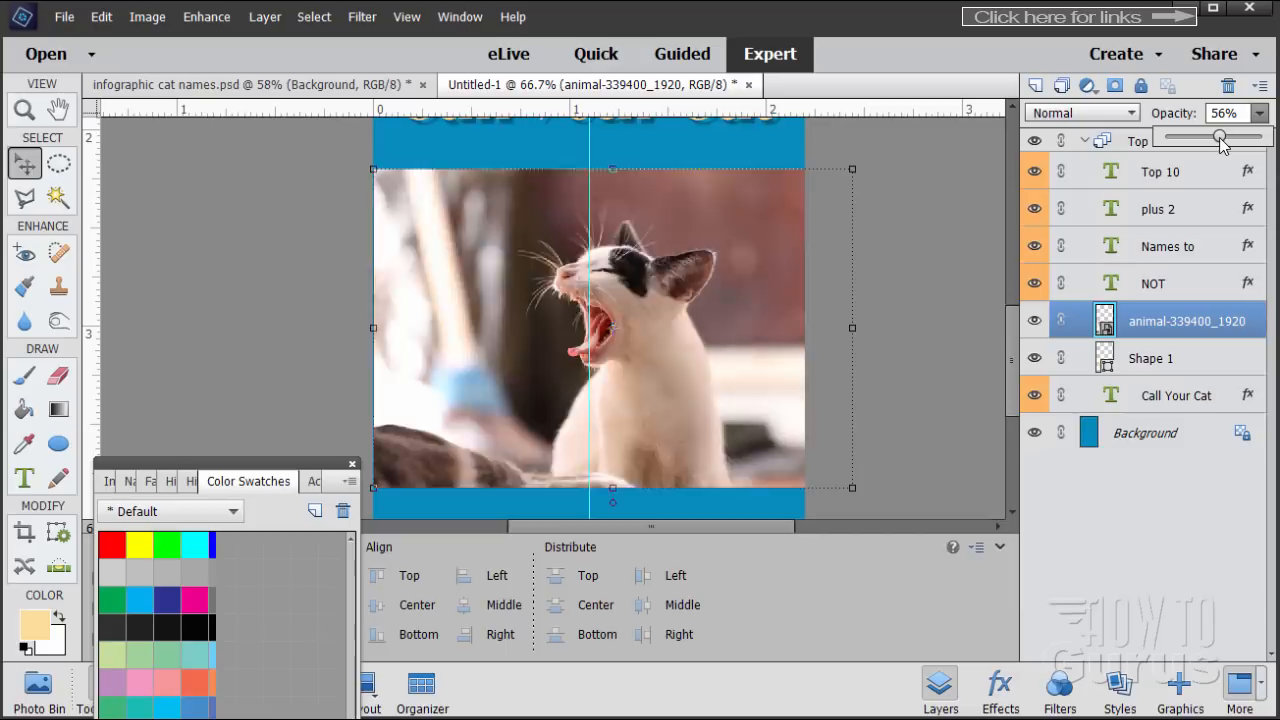
{"action": "left_click", "coordinate": [657, 363]}
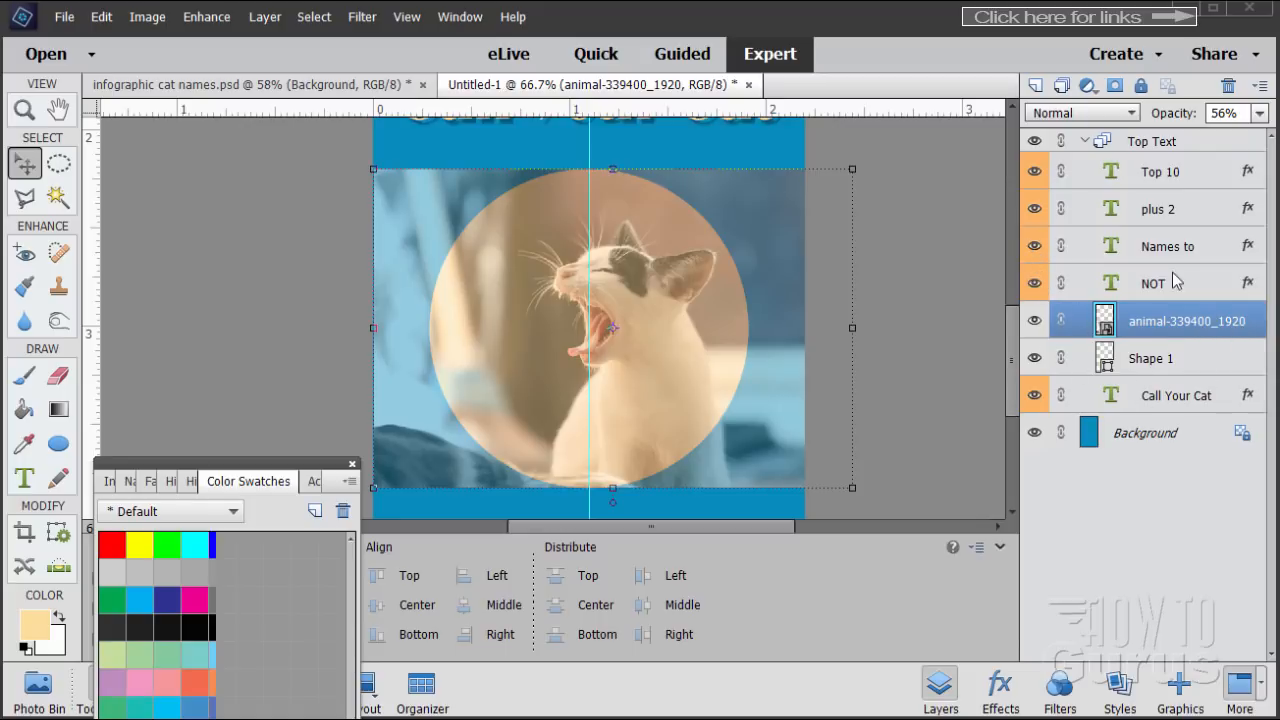
Step: Move the animal-339400_1920 photo layer out of the Top Text group to the top of the layer stack
{"action": "left_click", "coordinate": [1086, 142]}
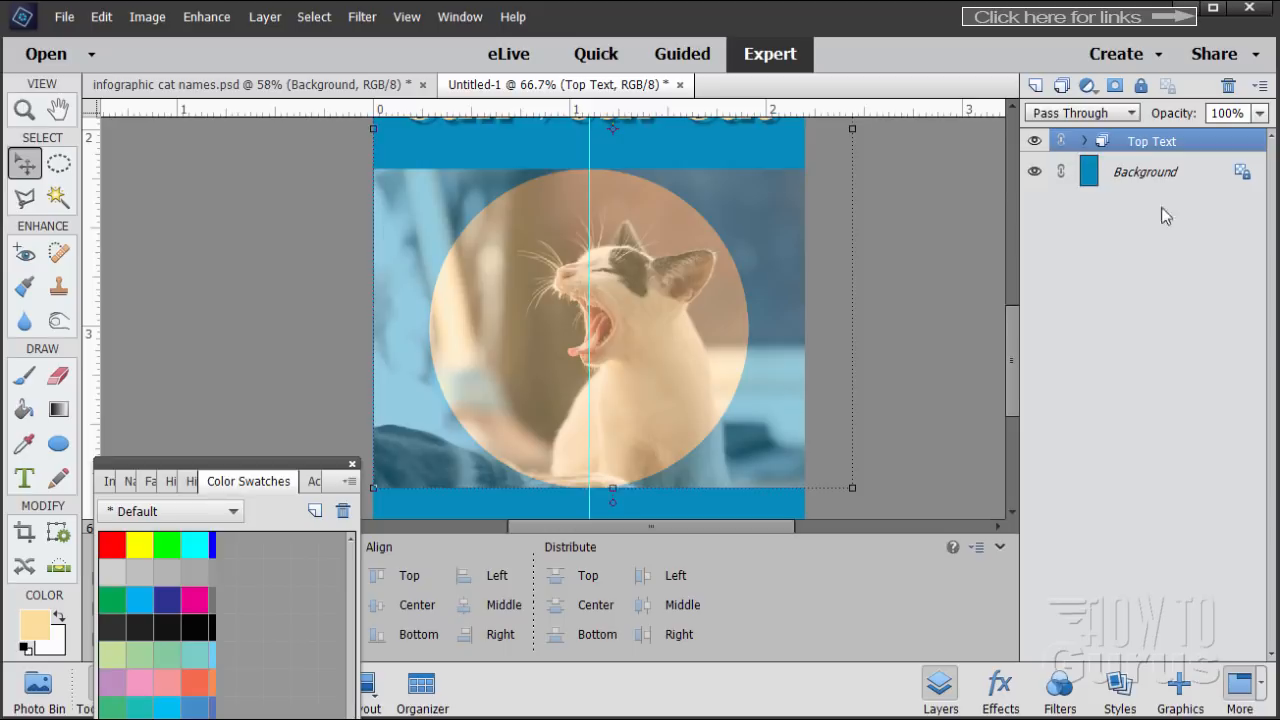
{"action": "left_click", "coordinate": [1086, 142]}
{"action": "left_click", "coordinate": [1151, 319]}
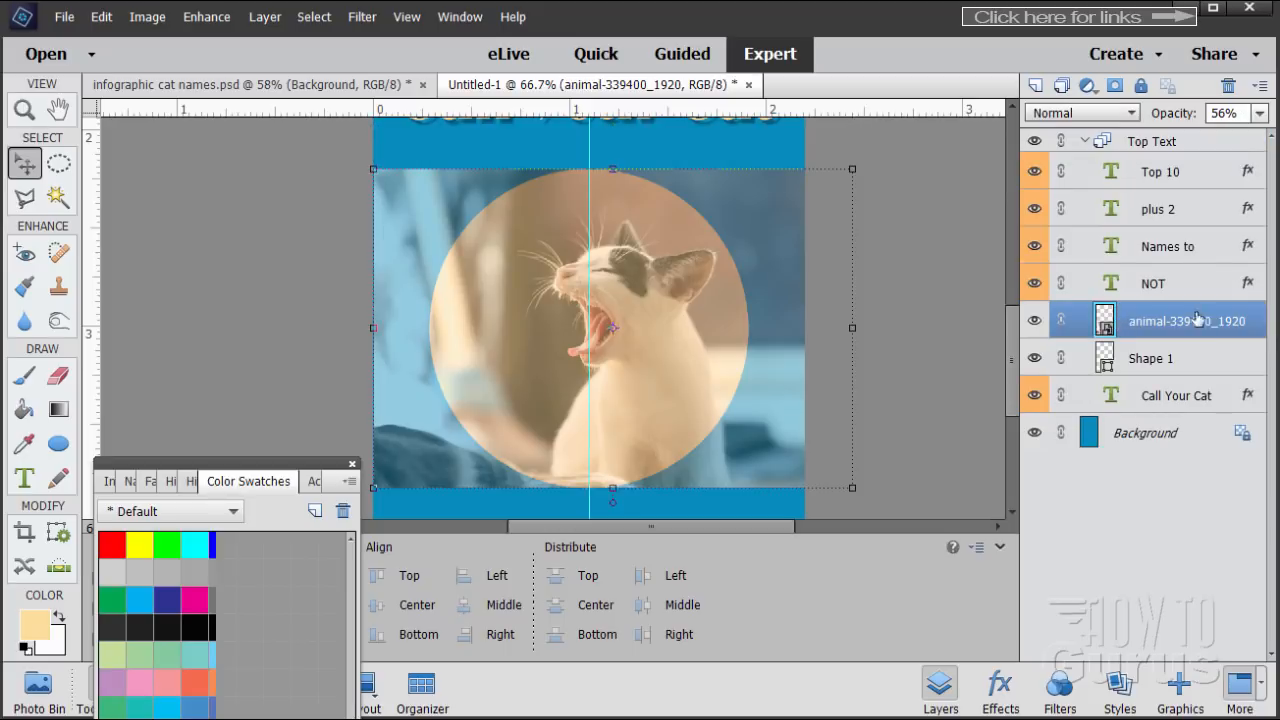
{"action": "left_click_drag", "start_coordinate": [1153, 315], "coordinate": [1172, 128]}
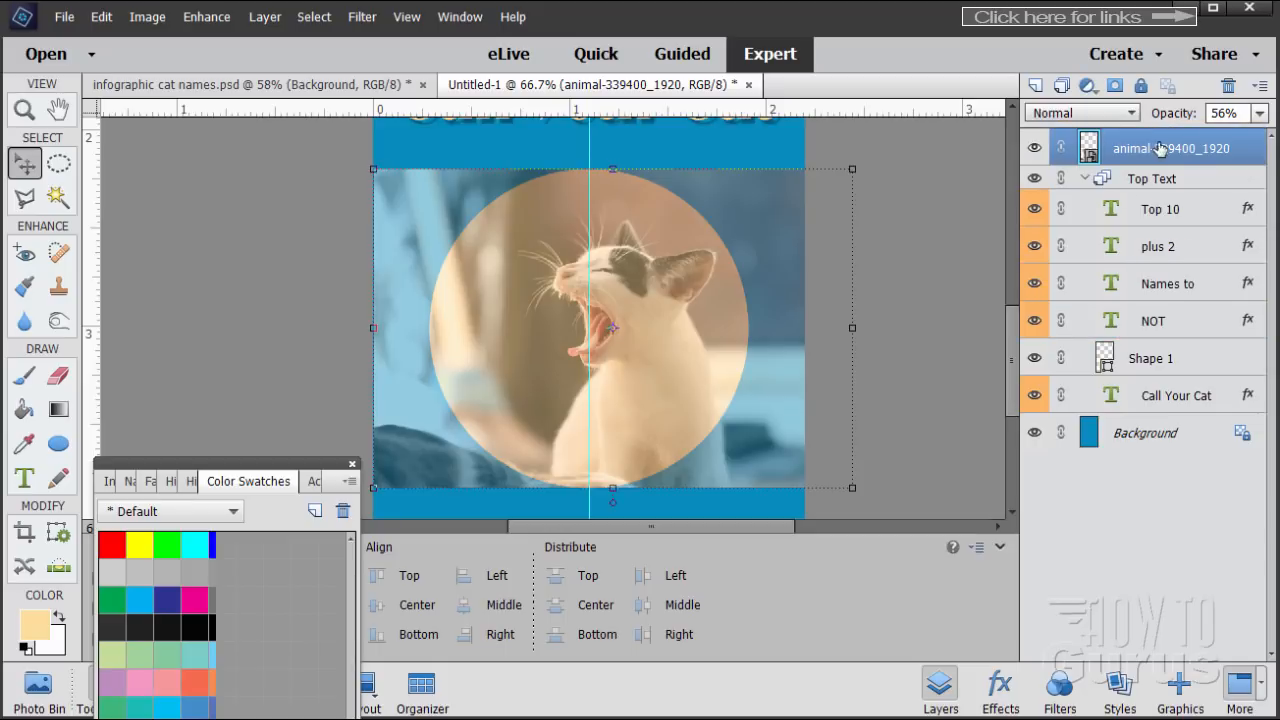
Step: Move the Shape 1 layer out of the Top Text group to just below the photo, and bring the collapsed group to the top of the stack
{"action": "left_click", "coordinate": [1204, 357]}
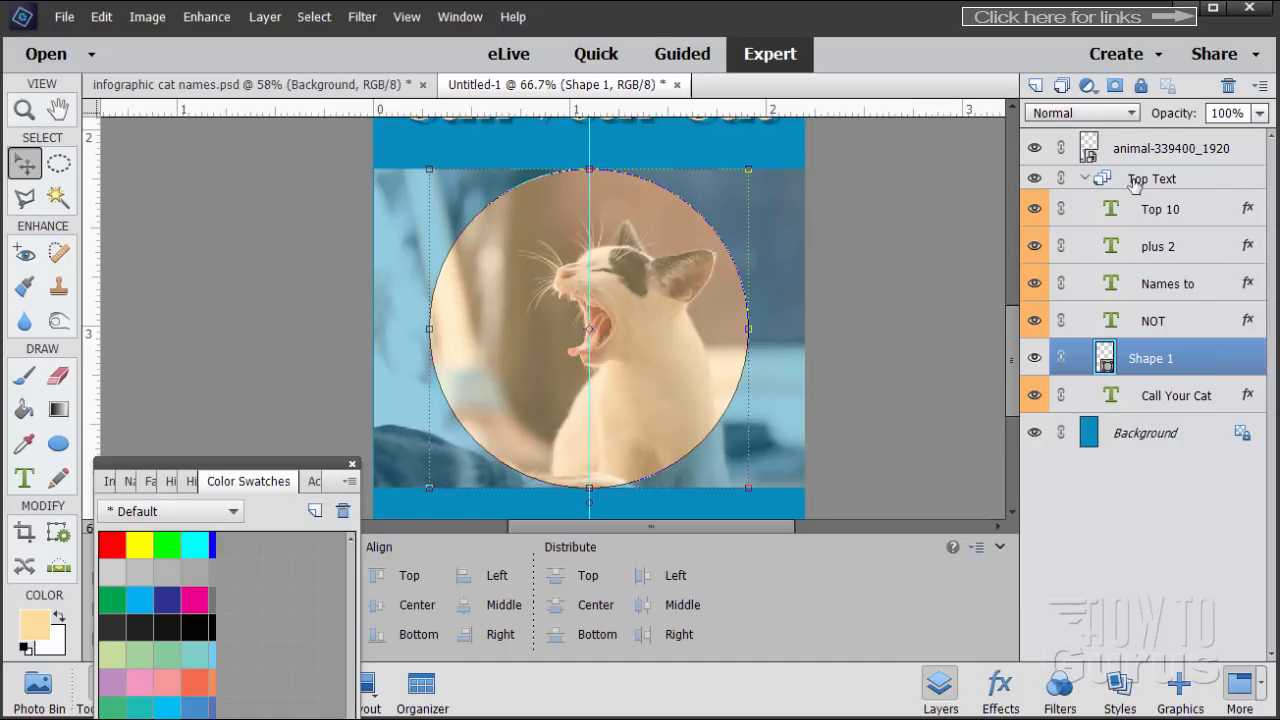
{"action": "left_click_drag", "start_coordinate": [1192, 347], "coordinate": [1170, 174]}
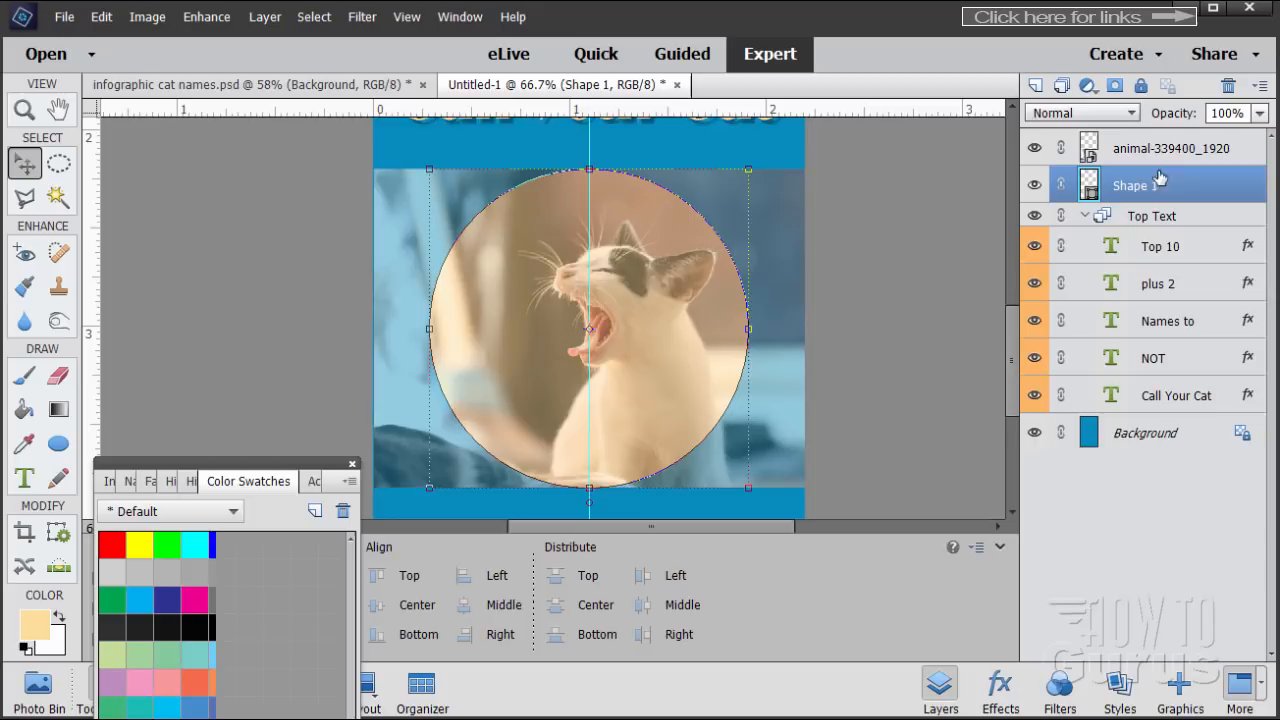
{"action": "left_click", "coordinate": [1086, 216]}
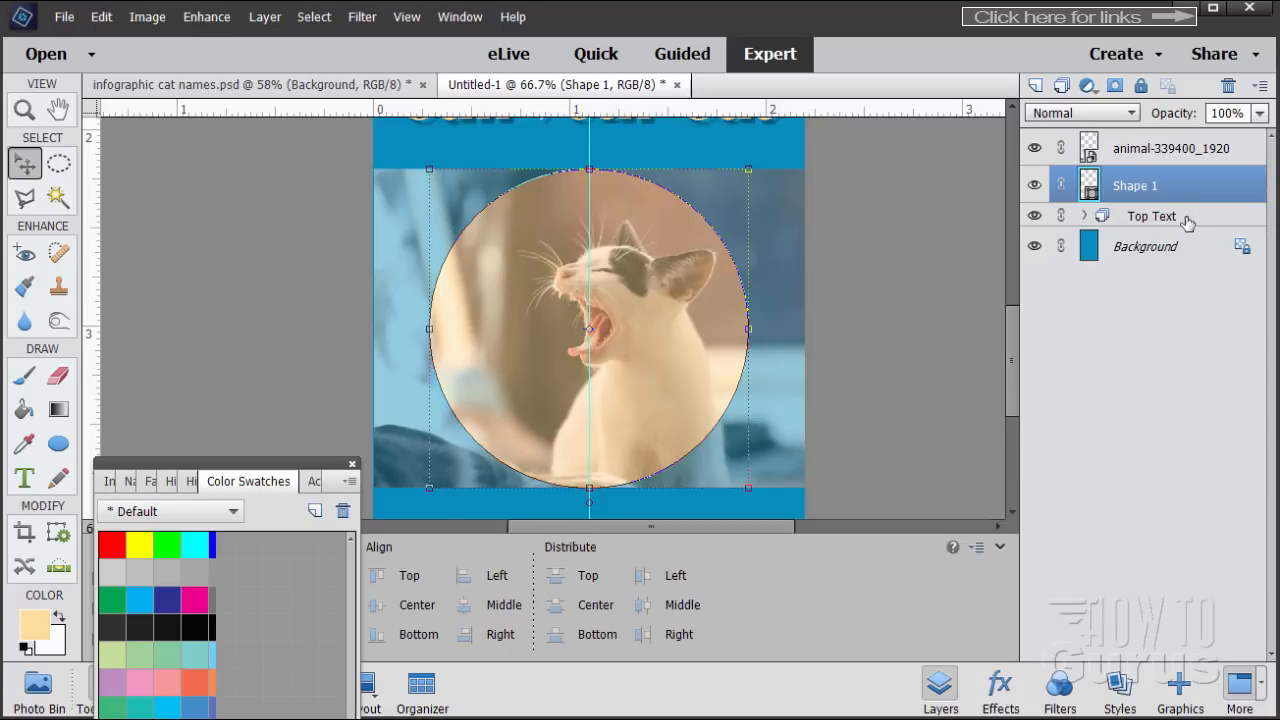
{"action": "left_click_drag", "start_coordinate": [1187, 222], "coordinate": [1195, 146]}
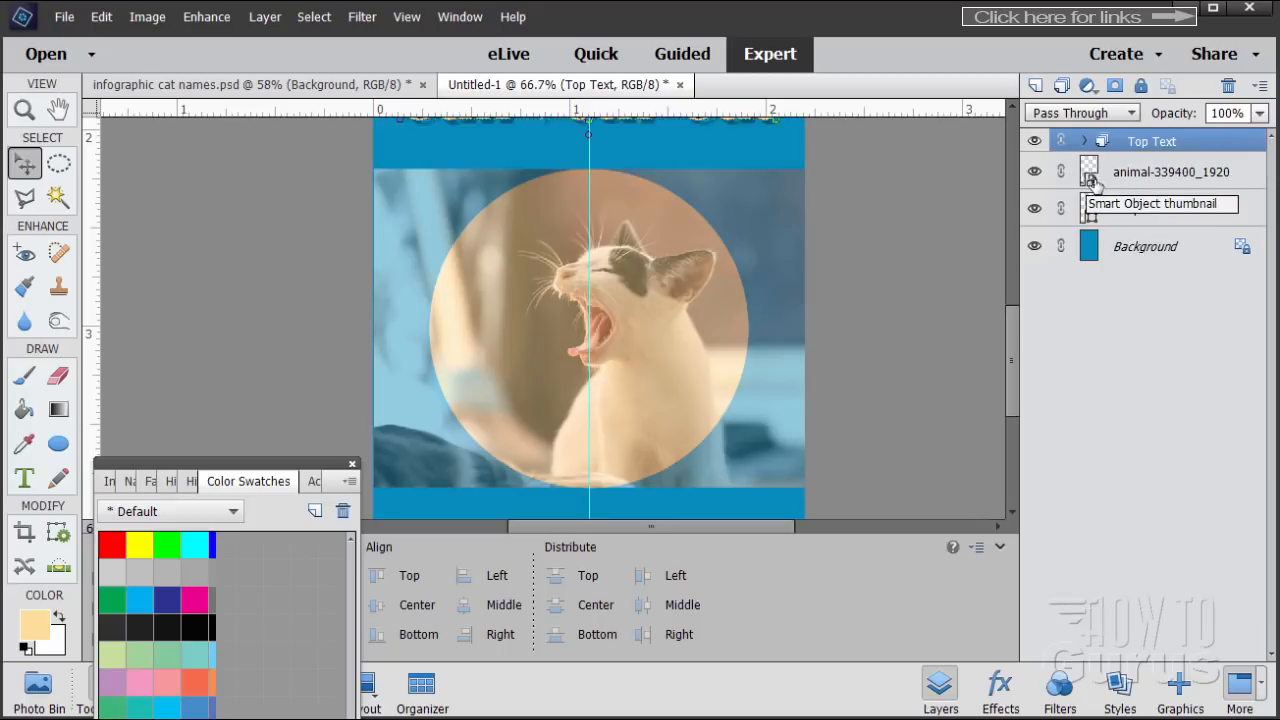
Step: Nudge the cat photo left until the cat is centered over the circle, and restore the photo layer's opacity to 100%
{"action": "left_click", "coordinate": [1153, 180]}
{"action": "key", "text": "Left"}
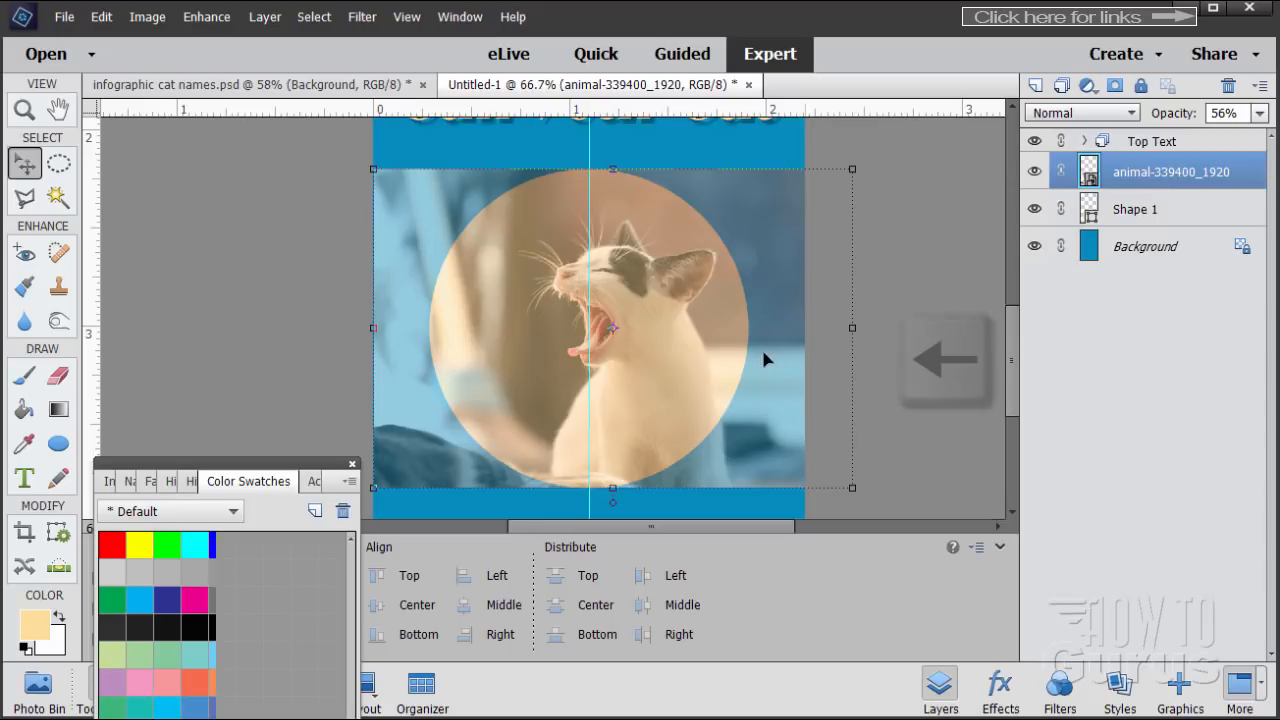
{"action": "key", "text": "Left"}
{"action": "key", "text": "Left"}
{"action": "key", "text": "Left"}
{"action": "key", "text": "Left"}
{"action": "key", "text": "Left"}
{"action": "key", "text": "Left"}
{"action": "key", "text": "Left"}
{"action": "key", "text": "Left"}
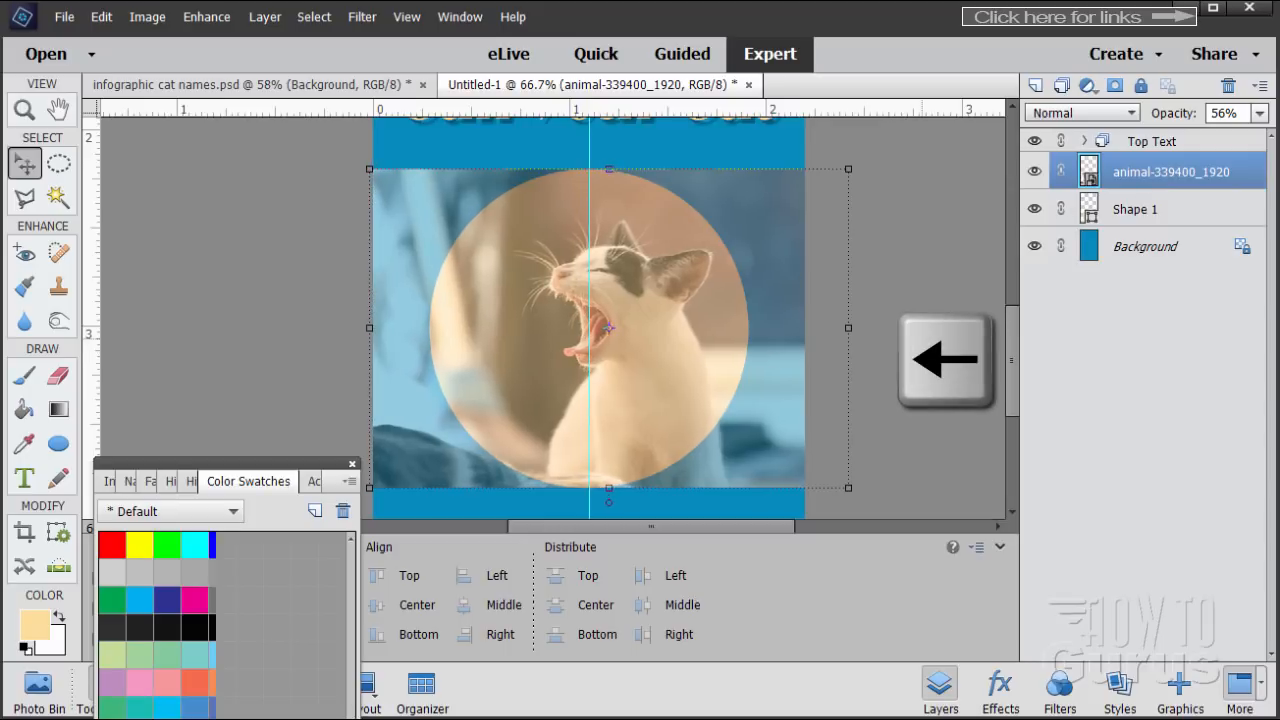
{"action": "key", "text": "Left"}
{"action": "key", "text": "Left"}
{"action": "key", "text": "Left"}
{"action": "key", "text": "Left"}
{"action": "key", "text": "Left"}
{"action": "key", "text": "Left"}
{"action": "key", "text": "Left"}
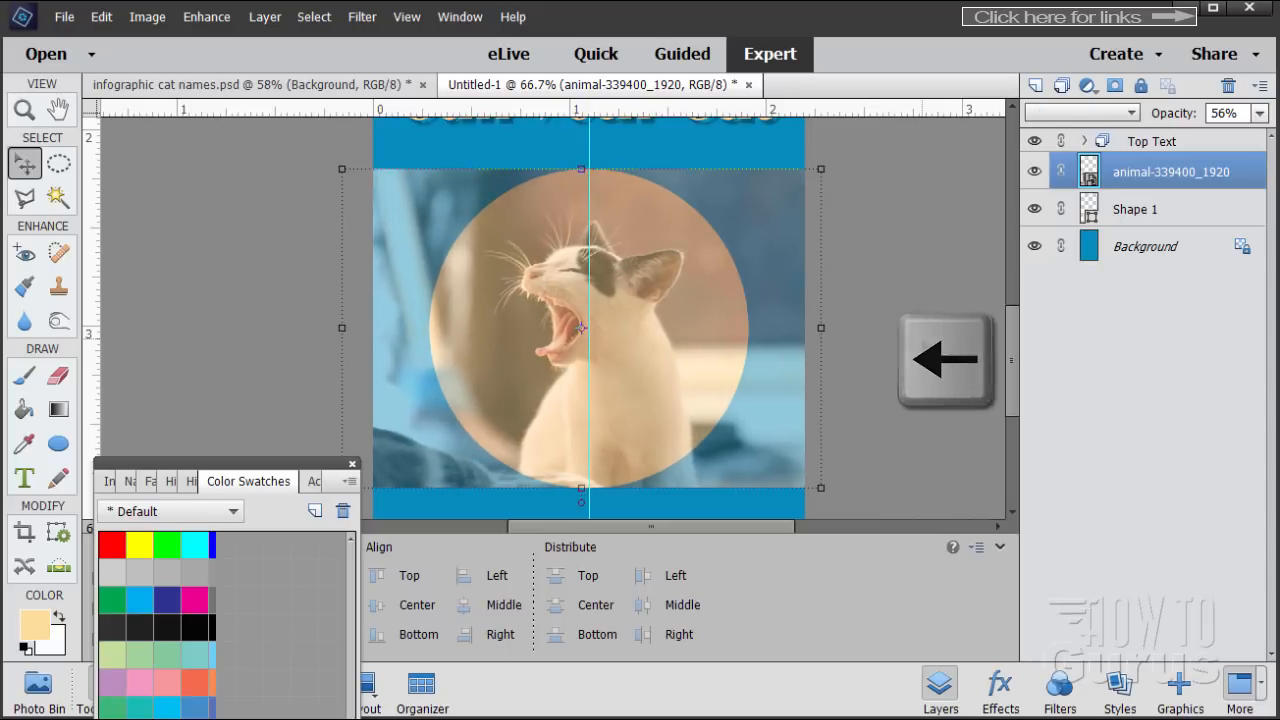
{"action": "key", "text": "Left"}
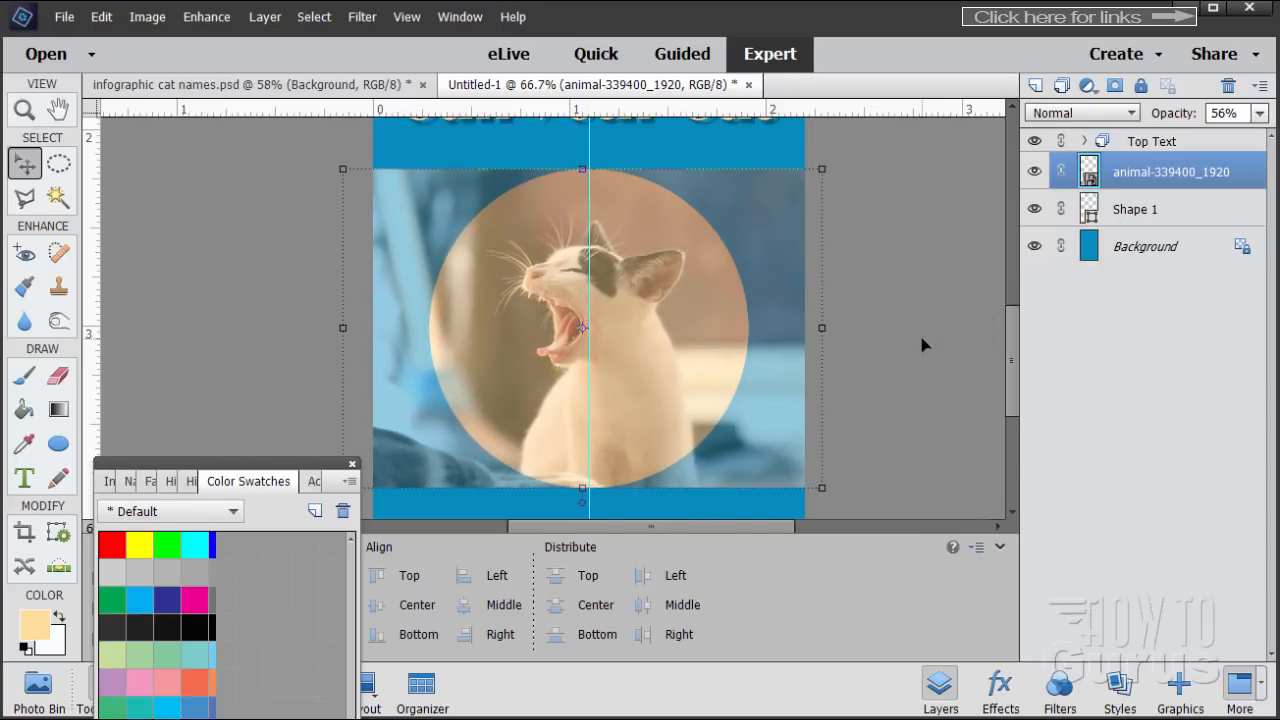
{"action": "key", "text": "Left"}
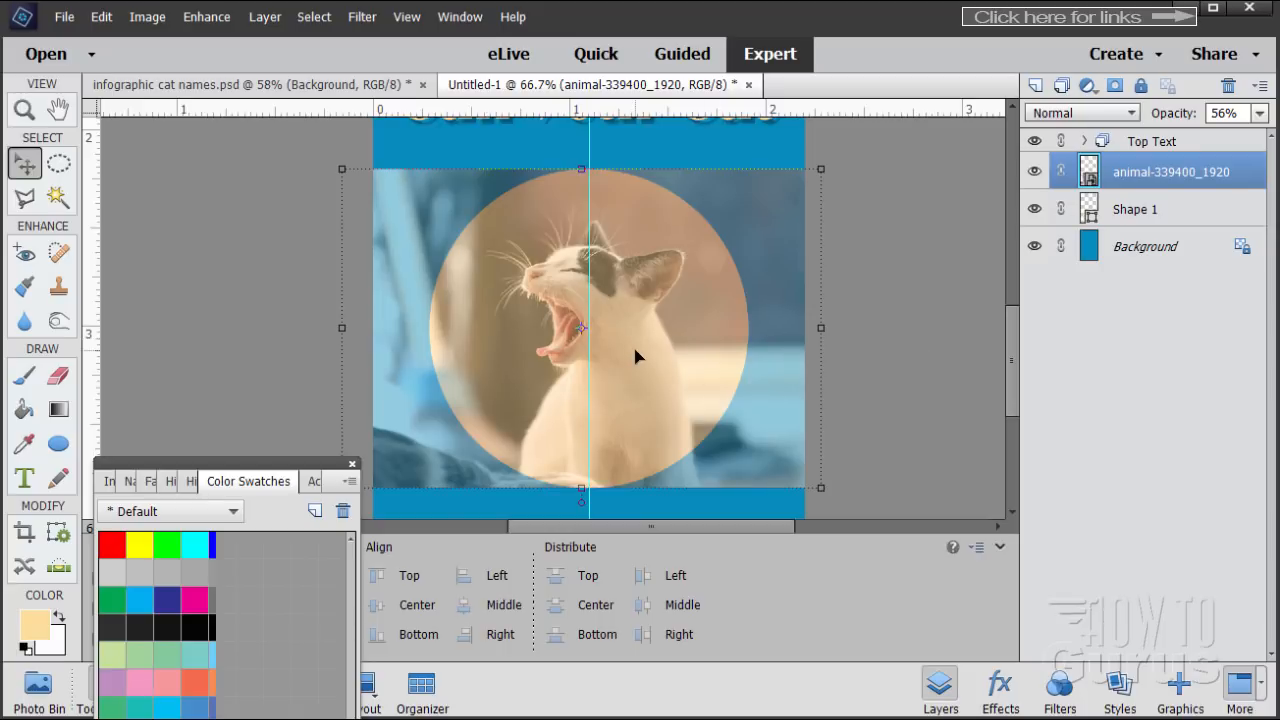
{"action": "left_click", "coordinate": [1260, 113]}
{"action": "left_click_drag", "start_coordinate": [1221, 136], "coordinate": [1275, 140]}
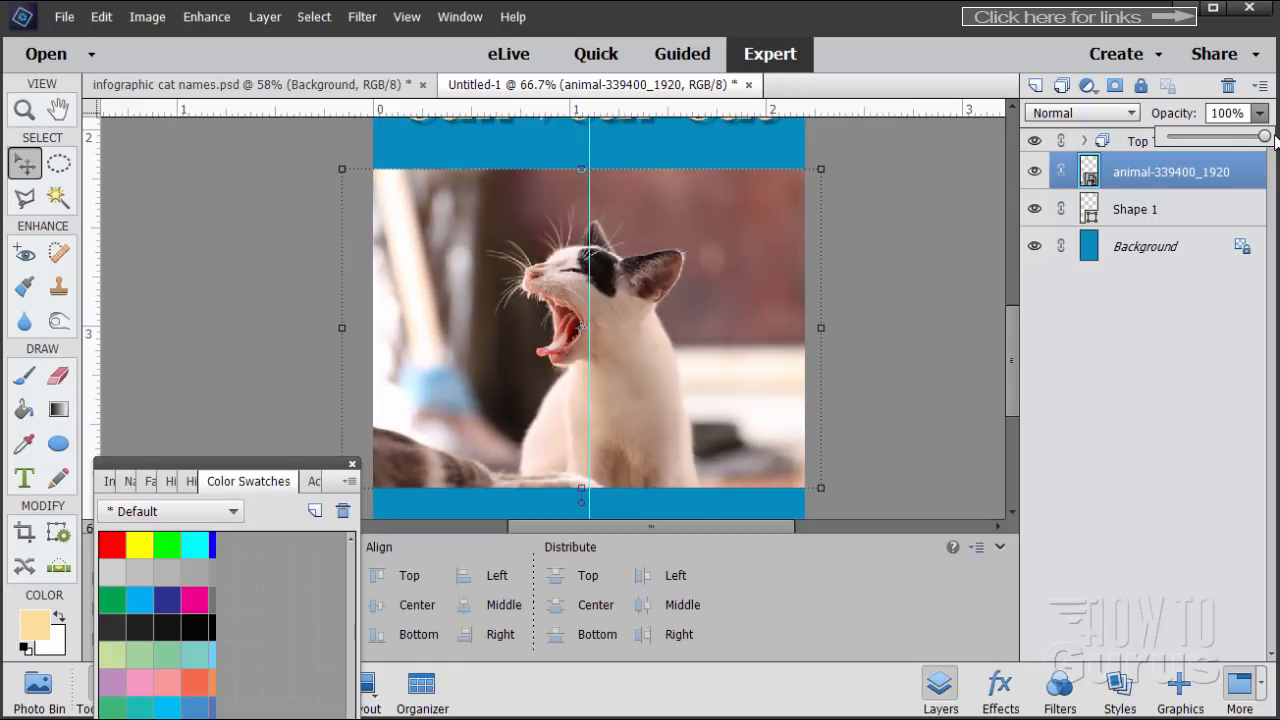
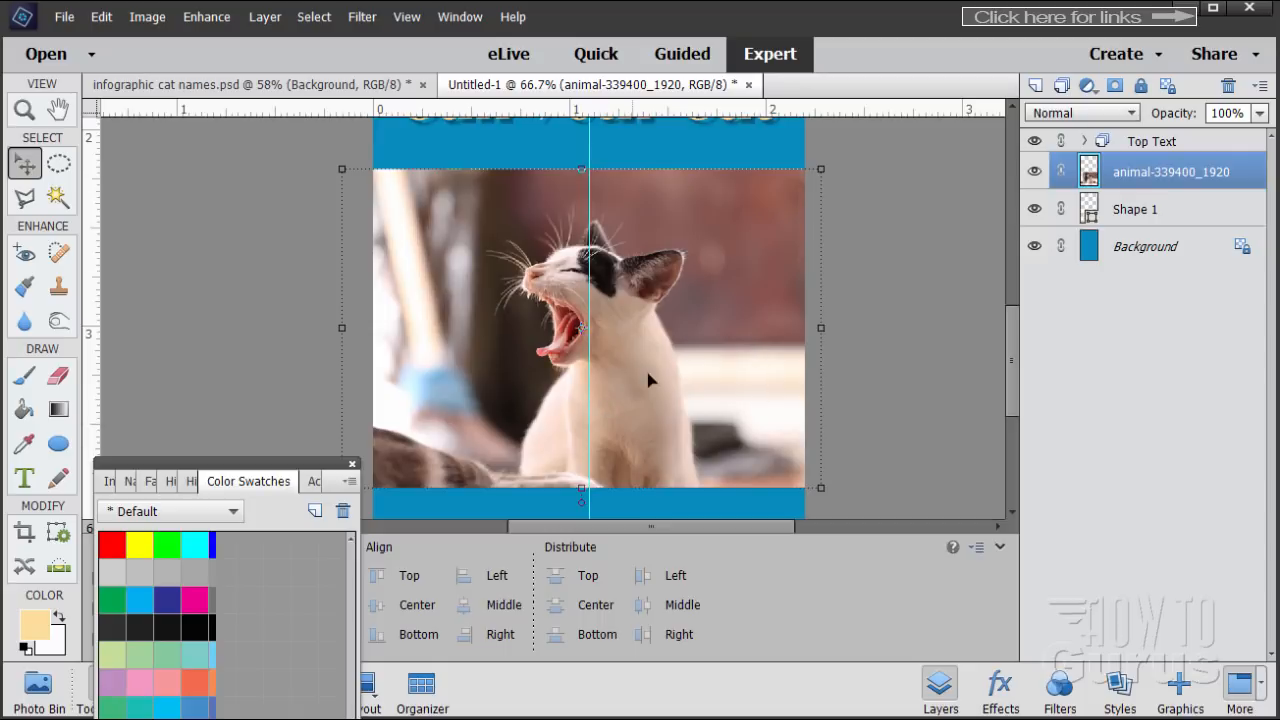
Step: Hide the cat photo layer and load the Shape 1 circle's outline as a selection
{"action": "left_click", "coordinate": [1035, 171]}
{"action": "left_click", "coordinate": [1150, 212]}
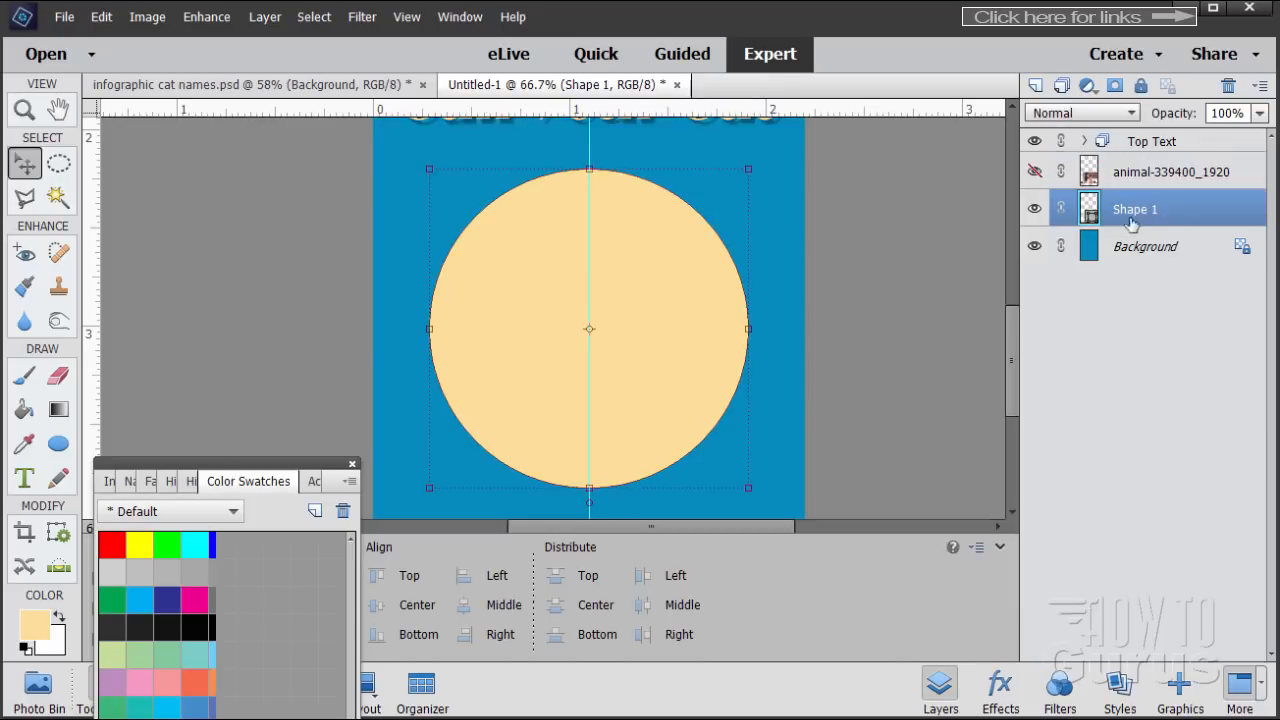
{"action": "key", "text": "ctrl"}
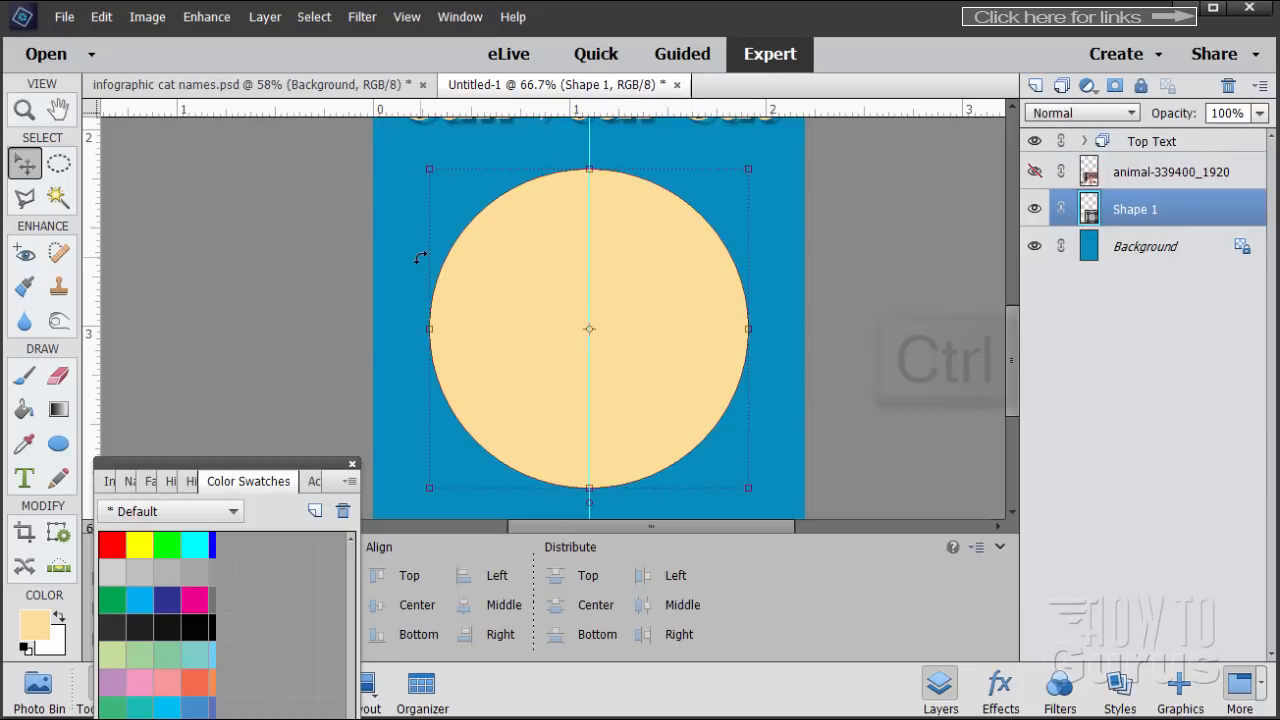
{"action": "left_click", "coordinate": [1090, 215], "text": "ctrl"}
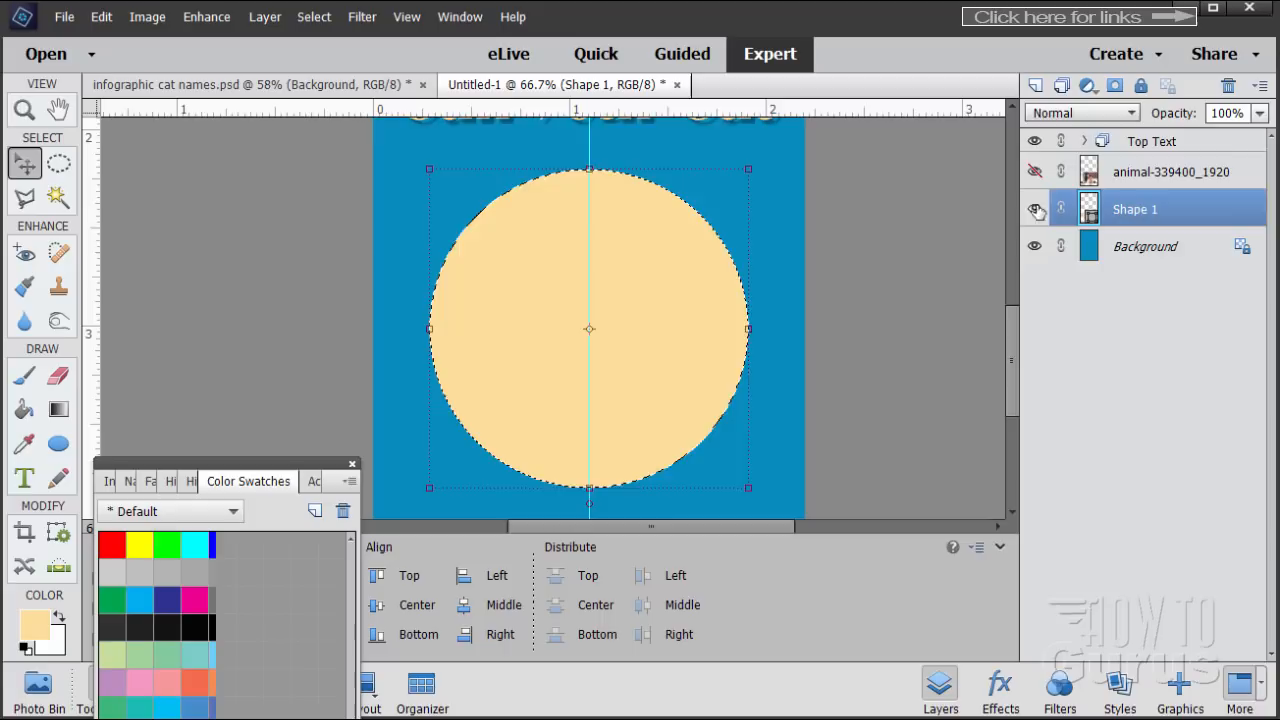
Step: Show the cat photo layer again, mask it with the circular selection, and make its image rather than the mask active
{"action": "left_click", "coordinate": [1035, 171]}
{"action": "left_click", "coordinate": [1168, 173]}
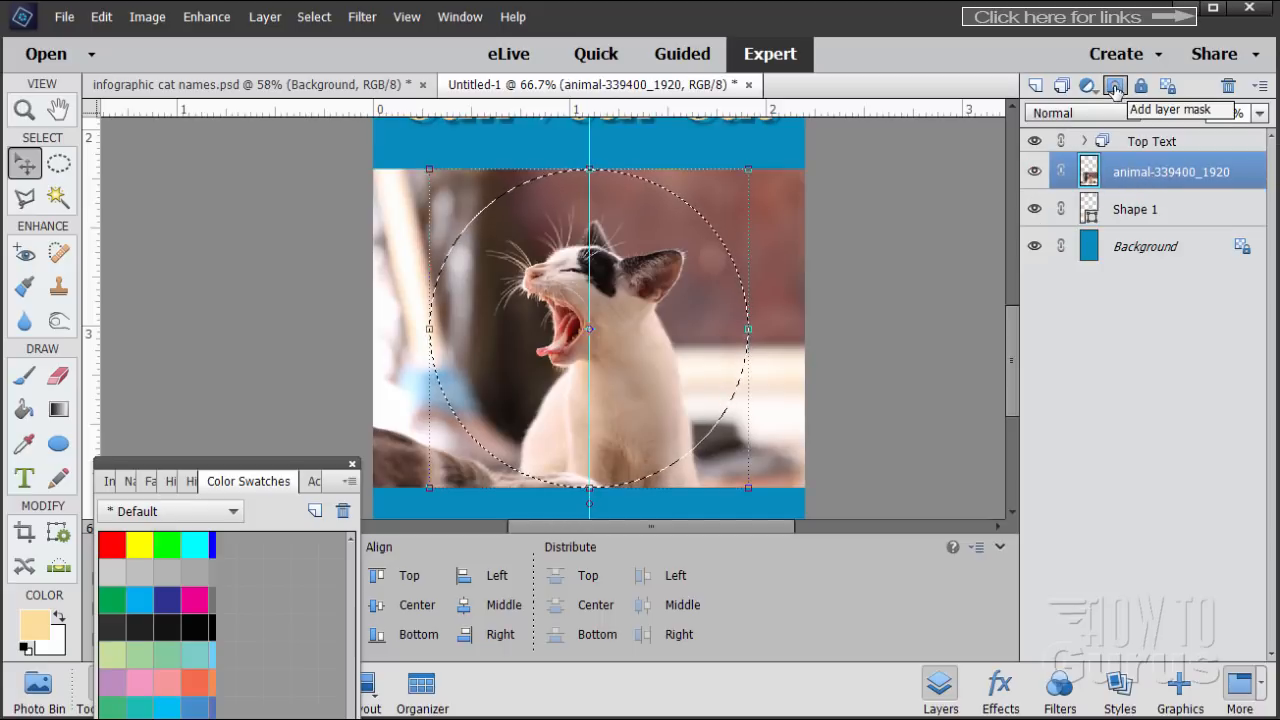
{"action": "left_click", "coordinate": [1115, 87]}
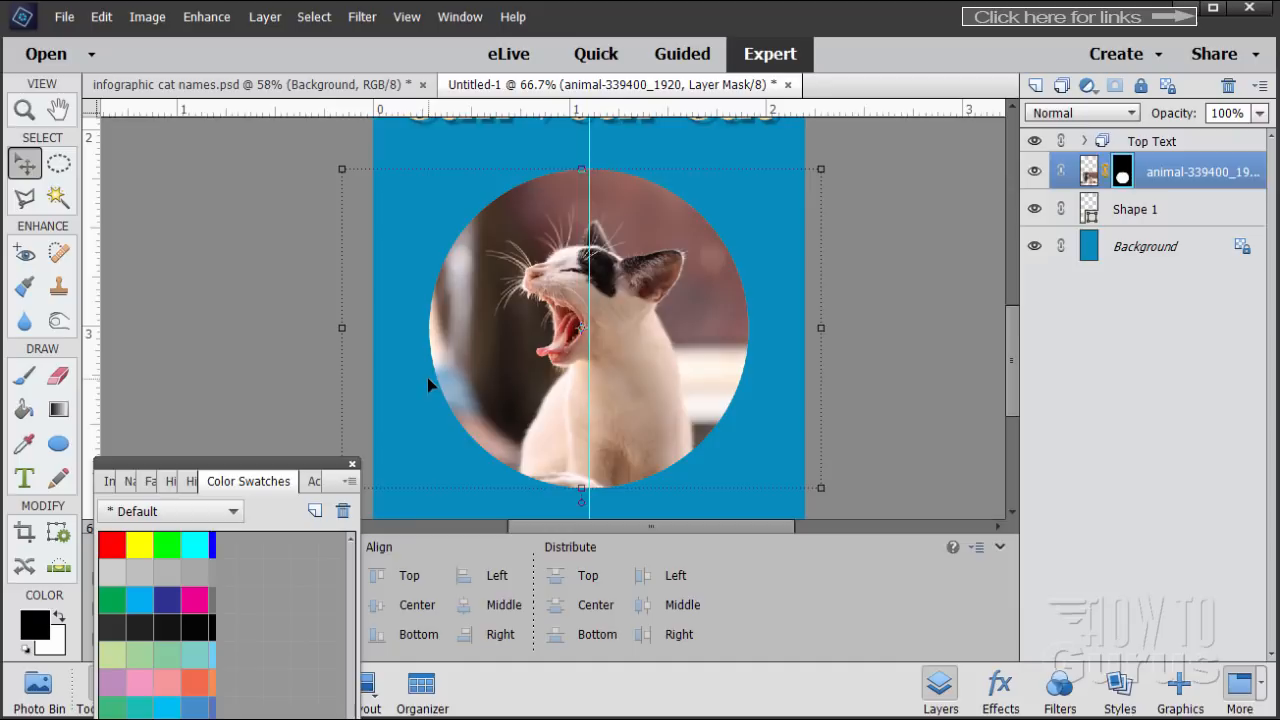
{"action": "left_click", "coordinate": [1089, 176]}
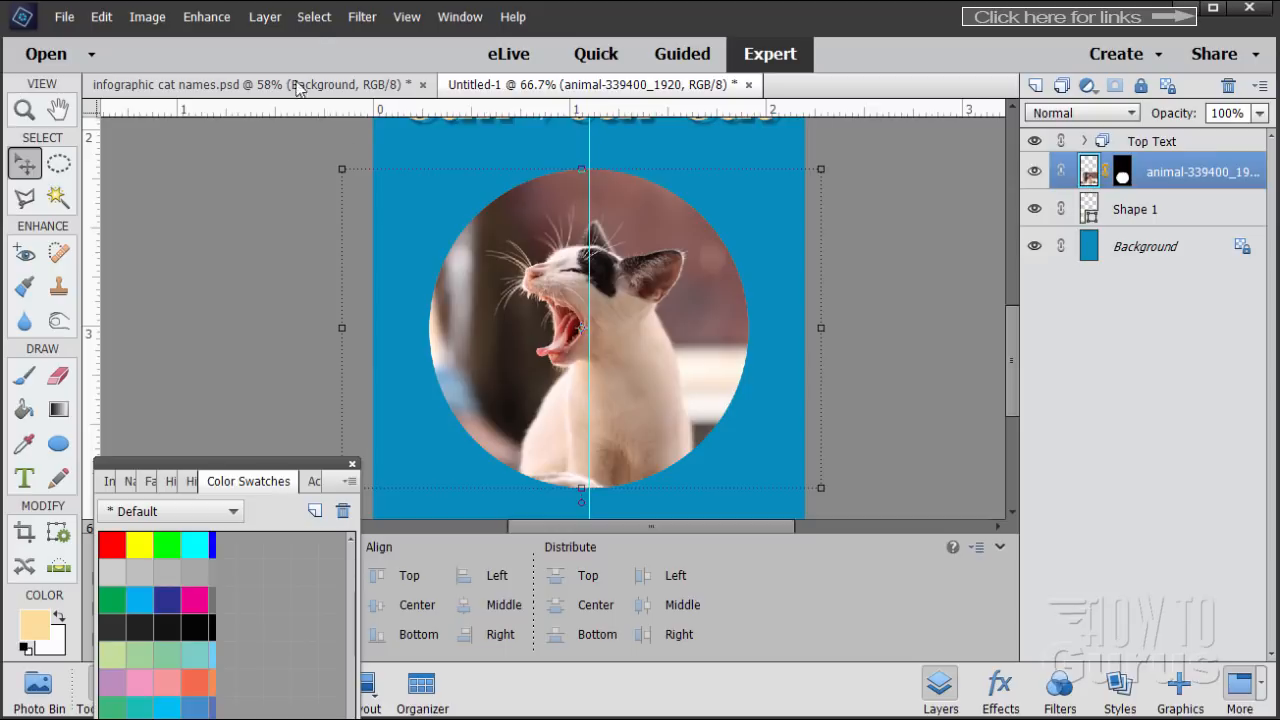
Step: Add a Stroke layer style to the masked cat photo with a size of 9 px and position Outside
{"action": "left_click", "coordinate": [264, 18]}
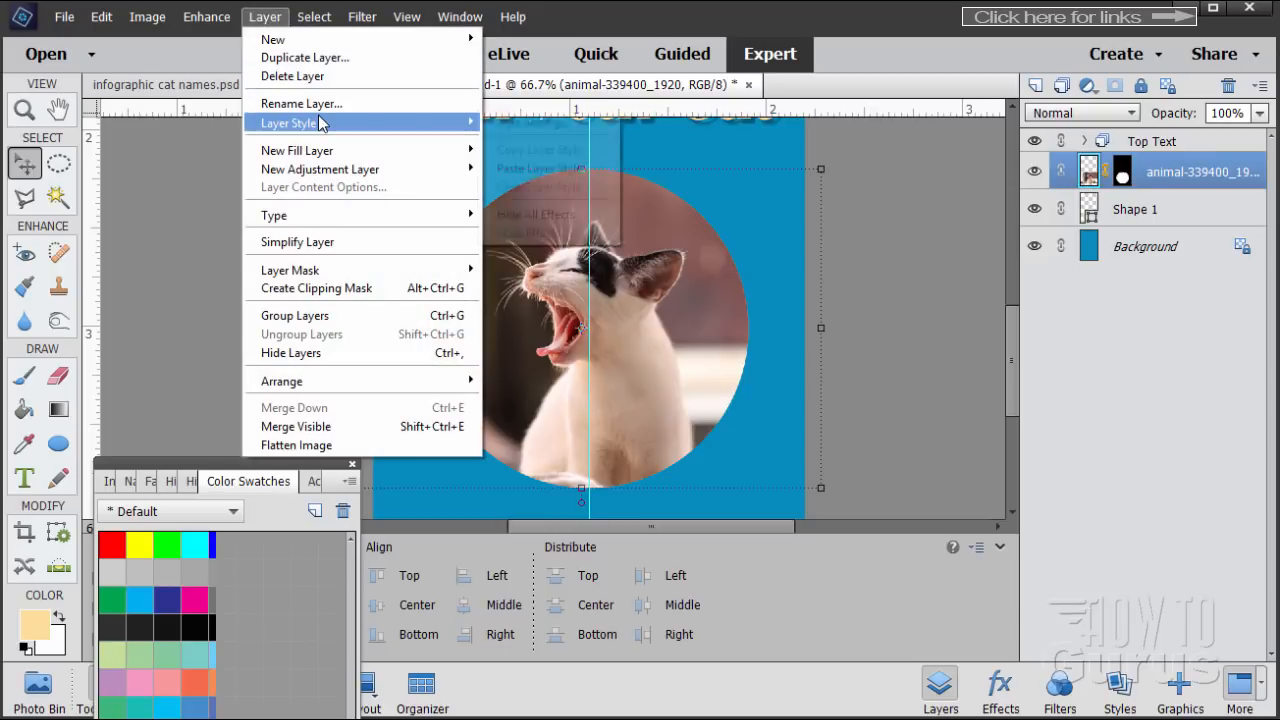
{"action": "mouse_move", "coordinate": [400, 123]}
{"action": "left_click", "coordinate": [530, 123]}
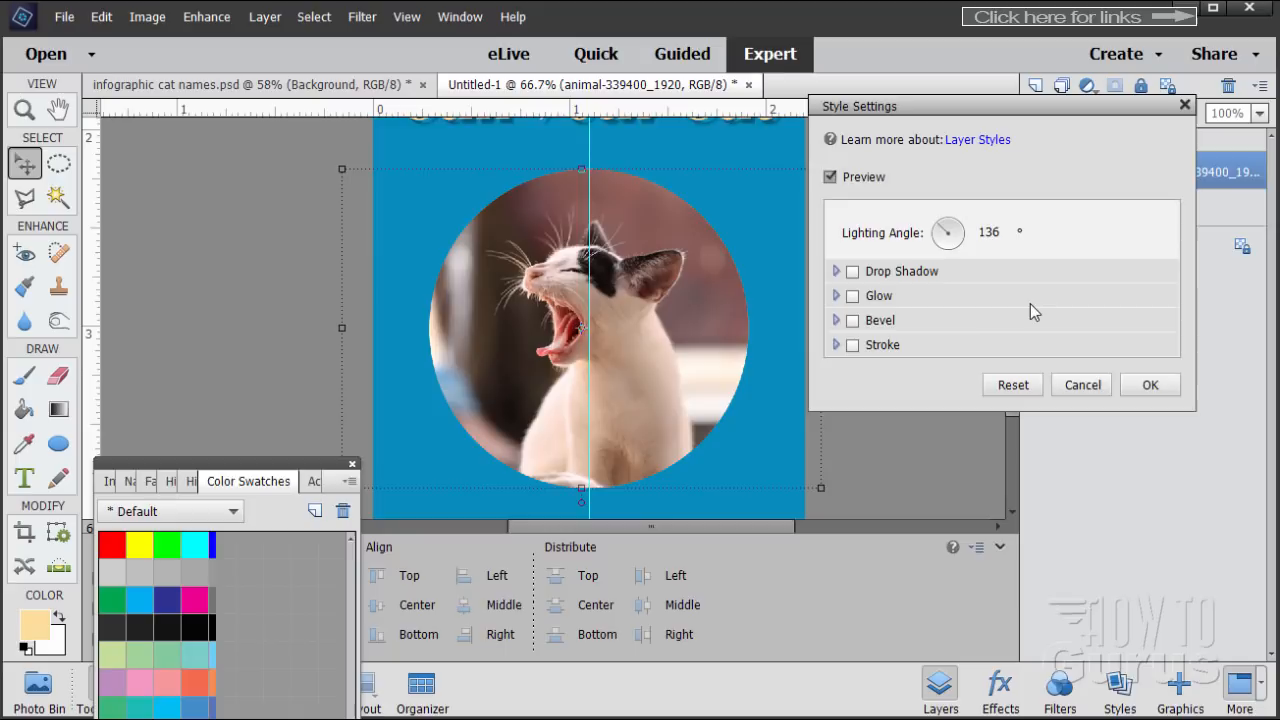
{"action": "left_click", "coordinate": [852, 345]}
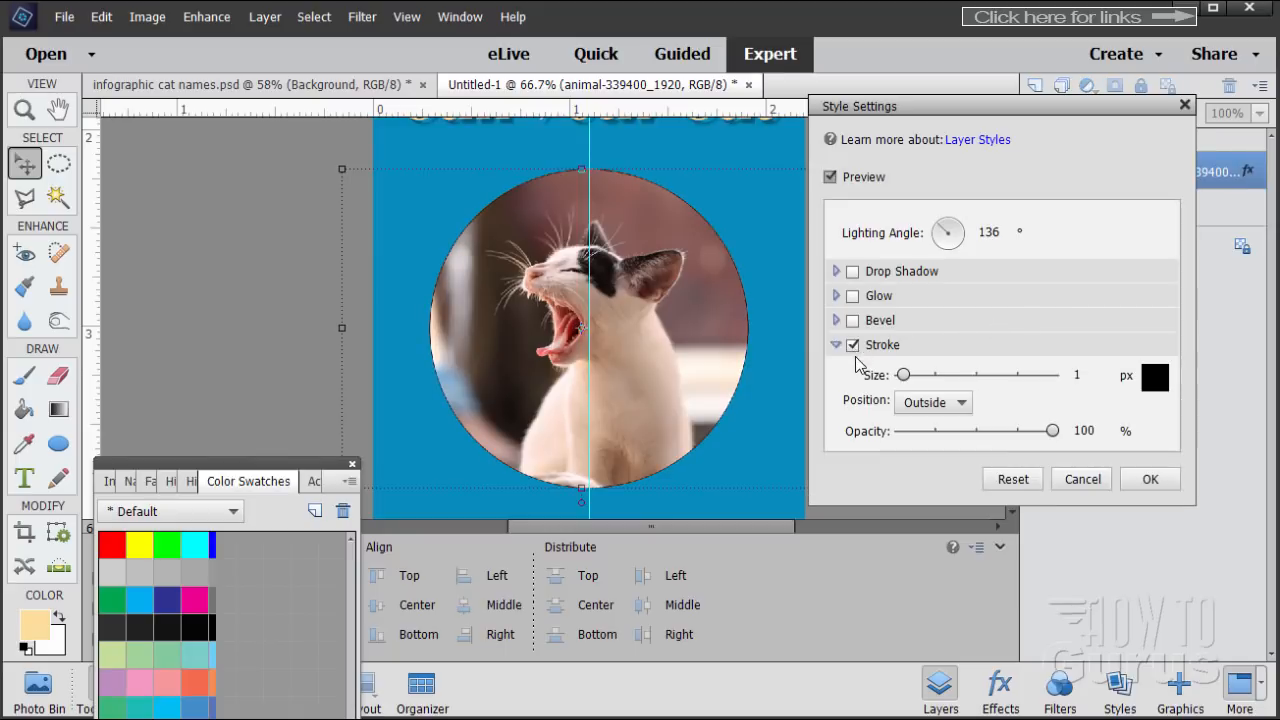
{"action": "left_click", "coordinate": [930, 401]}
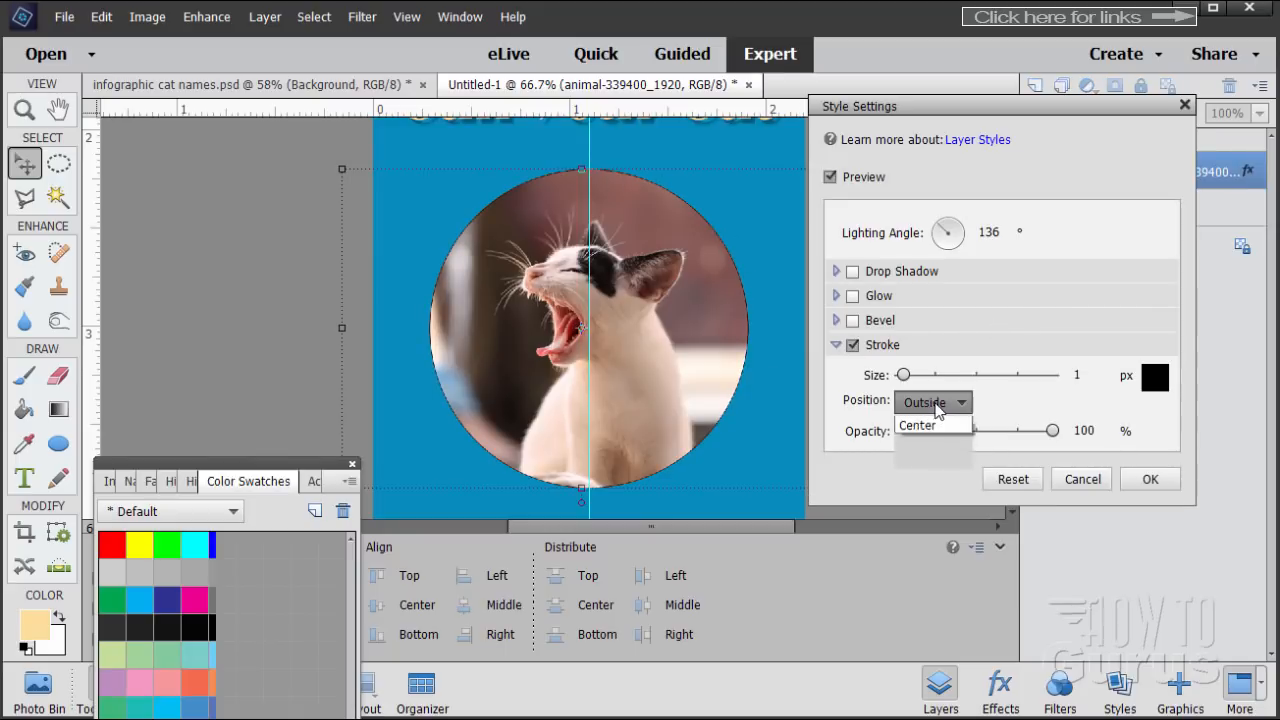
{"action": "left_click", "coordinate": [932, 437]}
{"action": "left_click", "coordinate": [930, 404]}
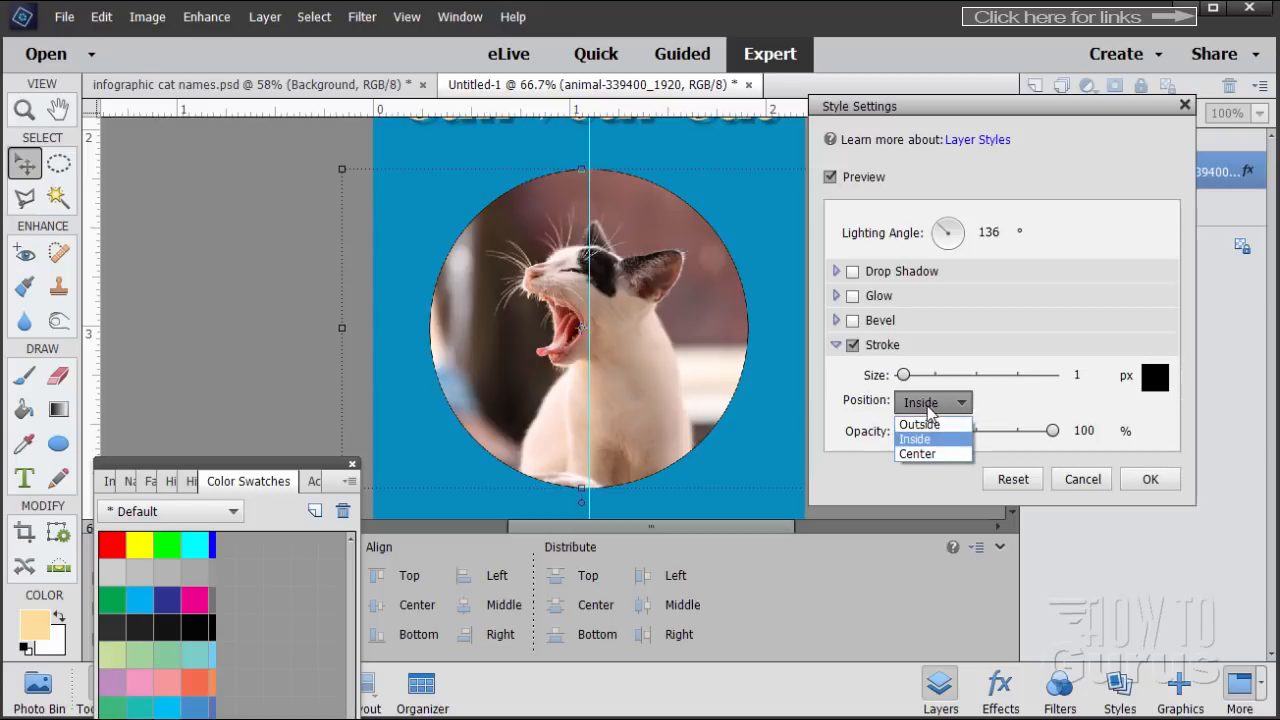
{"action": "left_click", "coordinate": [928, 420]}
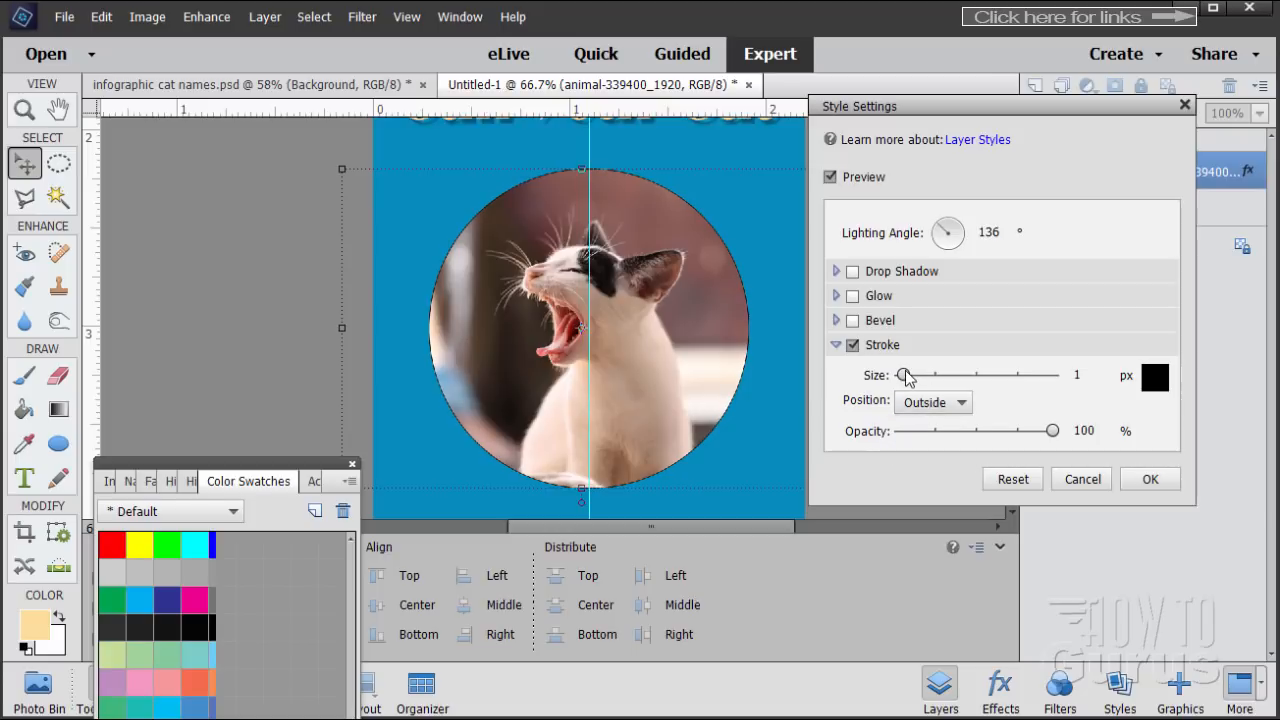
{"action": "left_click", "coordinate": [1083, 375]}
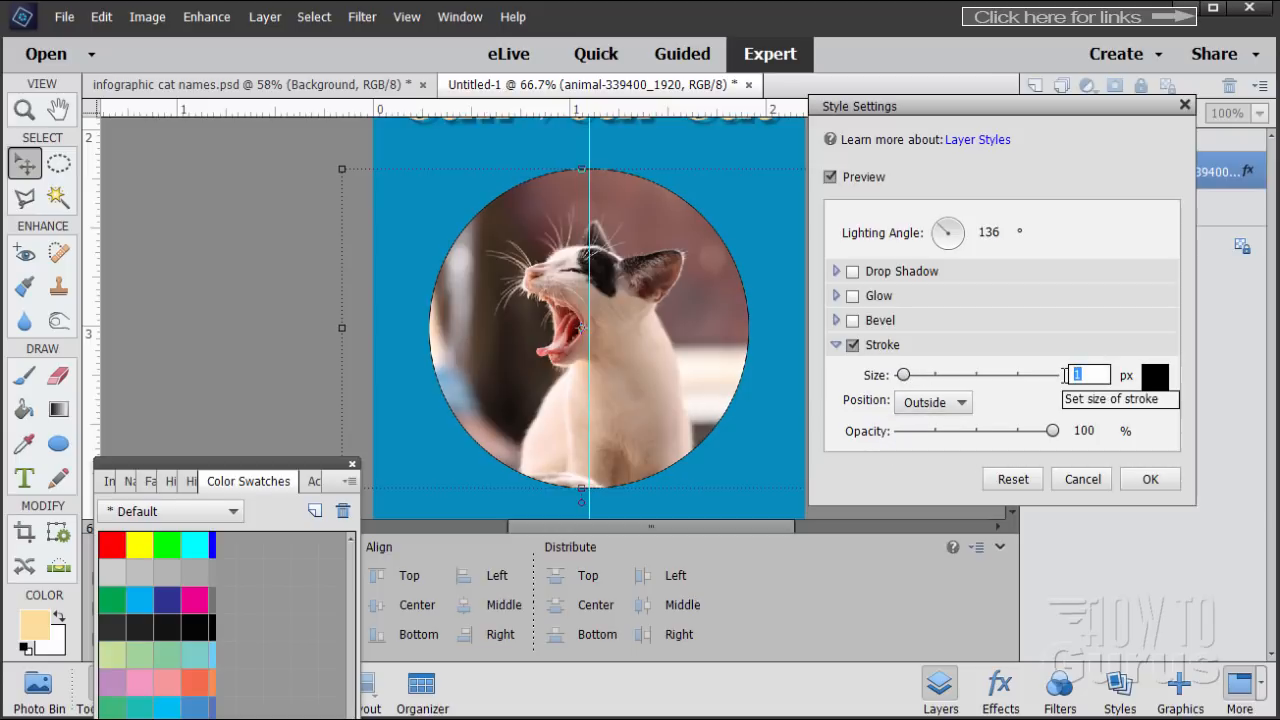
{"action": "type", "text": "9"}
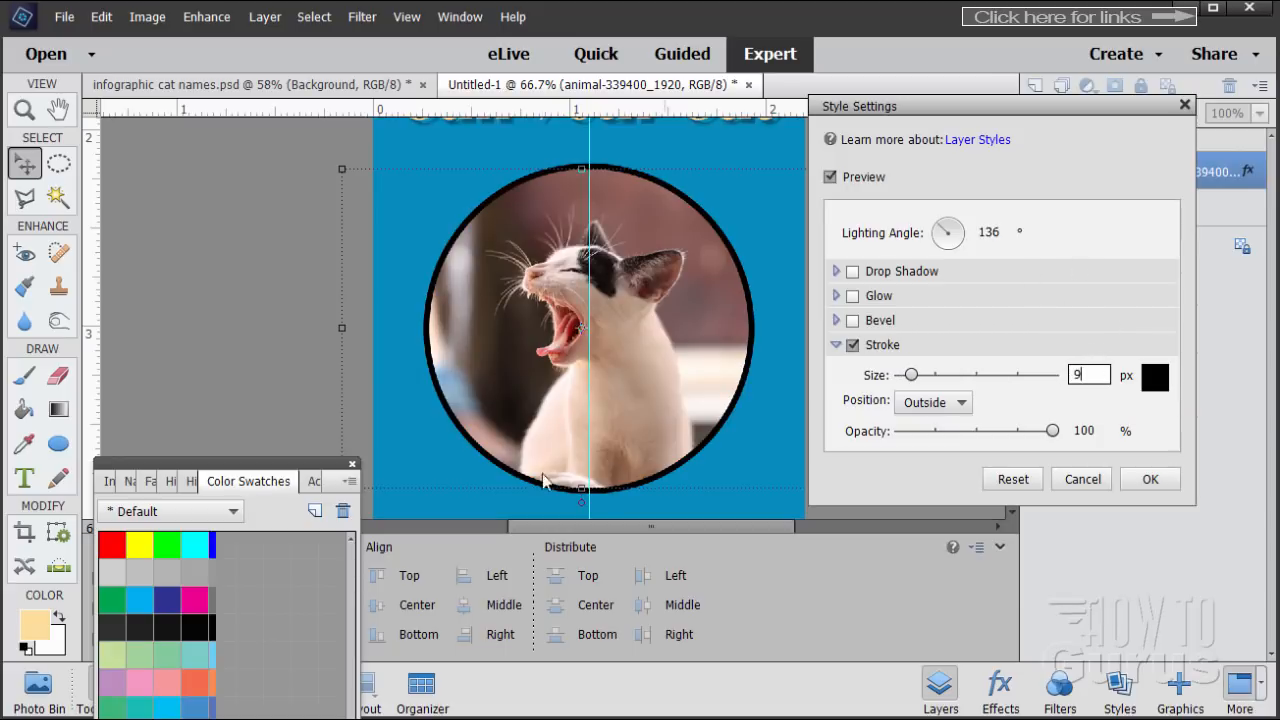
Step: Set the photo's stroke color to the dark navy swatch, 1f2449, and apply the layer style
{"action": "left_click_drag", "start_coordinate": [305, 470], "coordinate": [295, 156]}
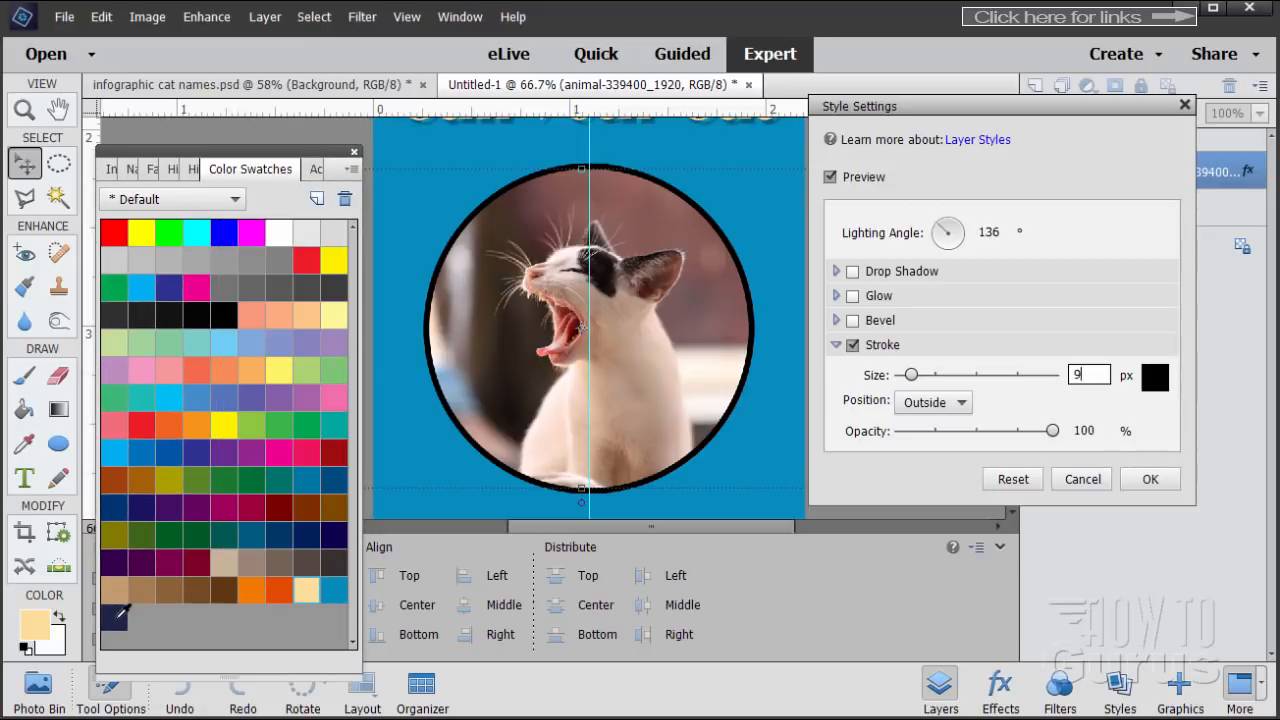
{"action": "left_click", "coordinate": [1155, 378]}
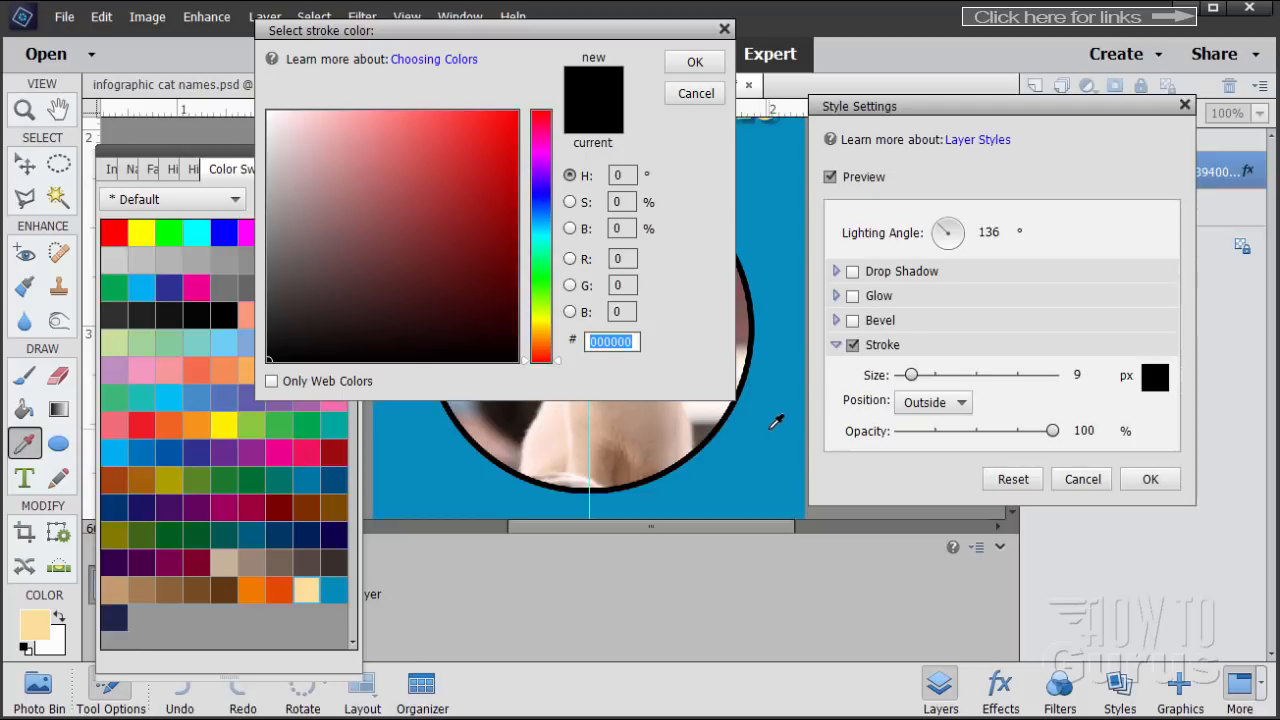
{"action": "left_click", "coordinate": [116, 619]}
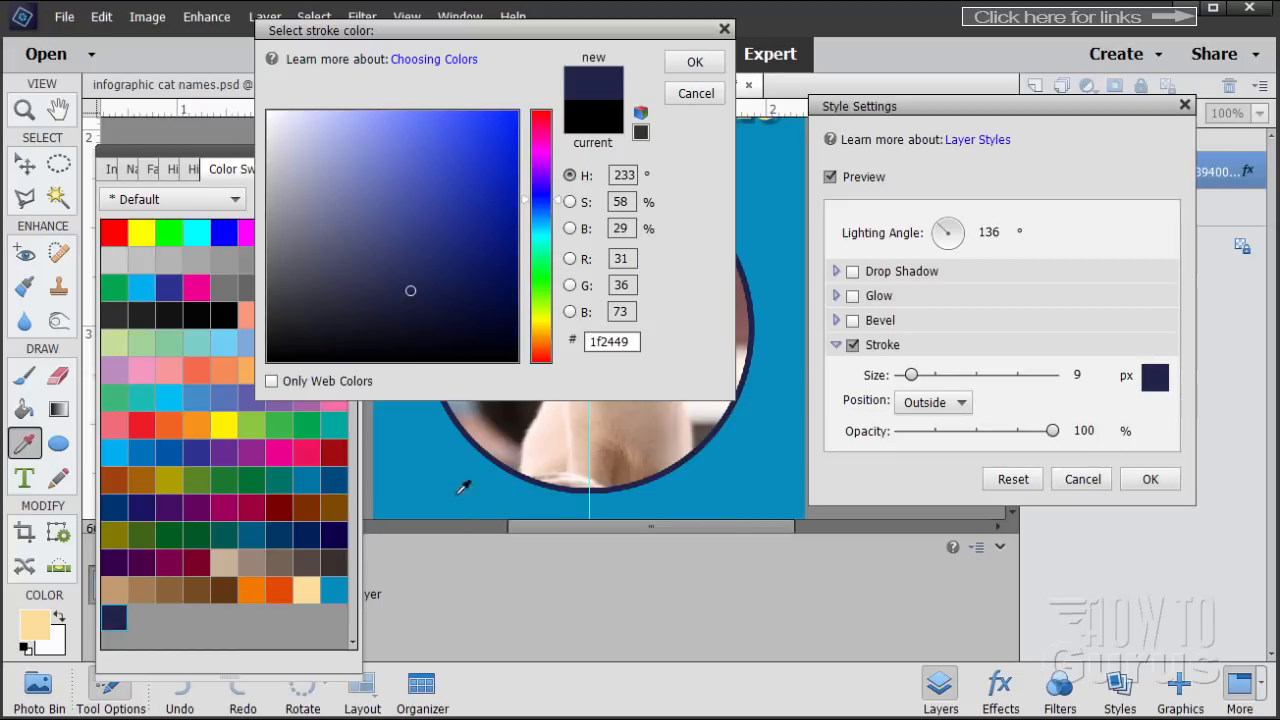
{"action": "left_click", "coordinate": [695, 62]}
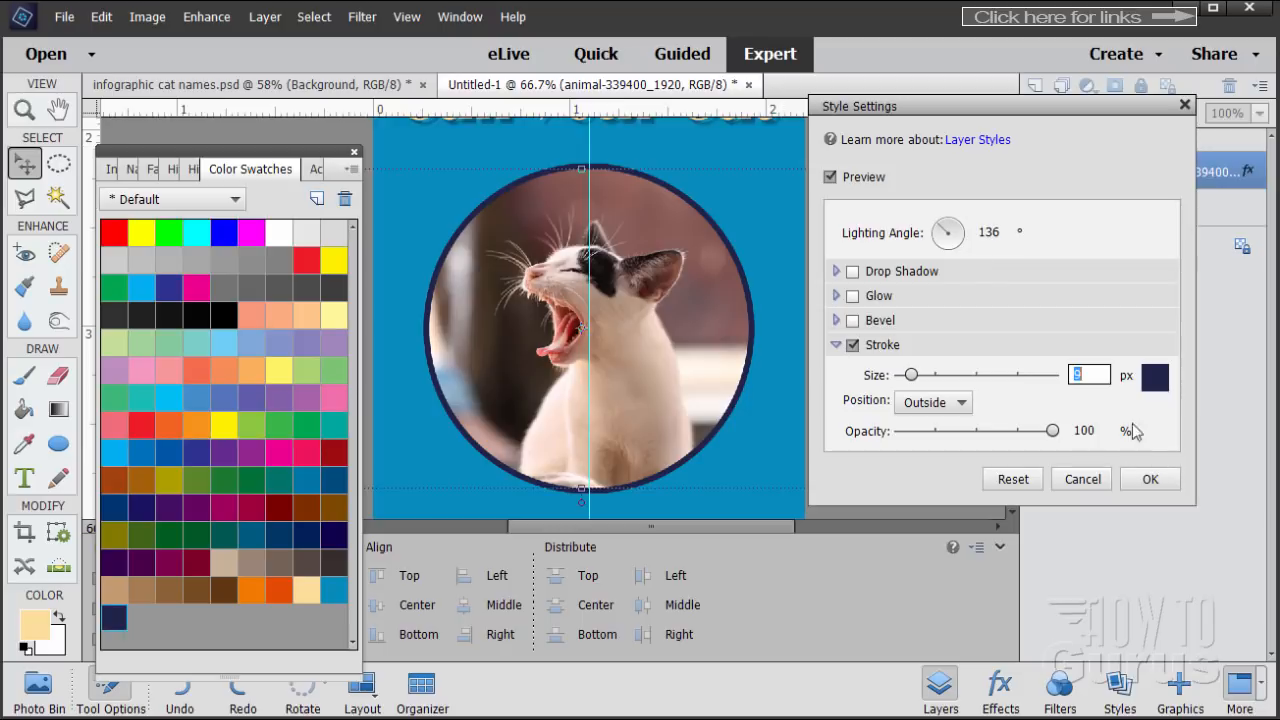
{"action": "left_click", "coordinate": [1150, 480]}
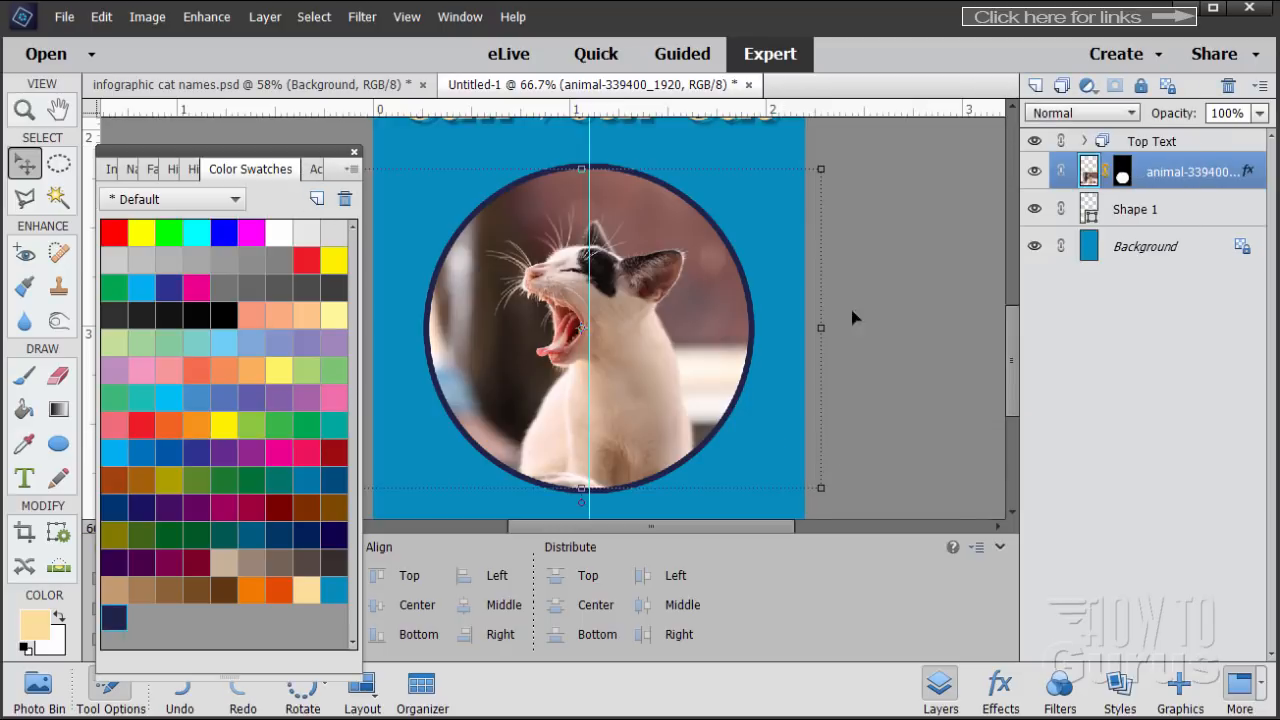
Step: Move the Color Swatches window off the canvas, and in Canvas Size set the units to pixels and the anchor to top center
{"action": "left_click_drag", "start_coordinate": [1006, 334], "coordinate": [992, 398]}
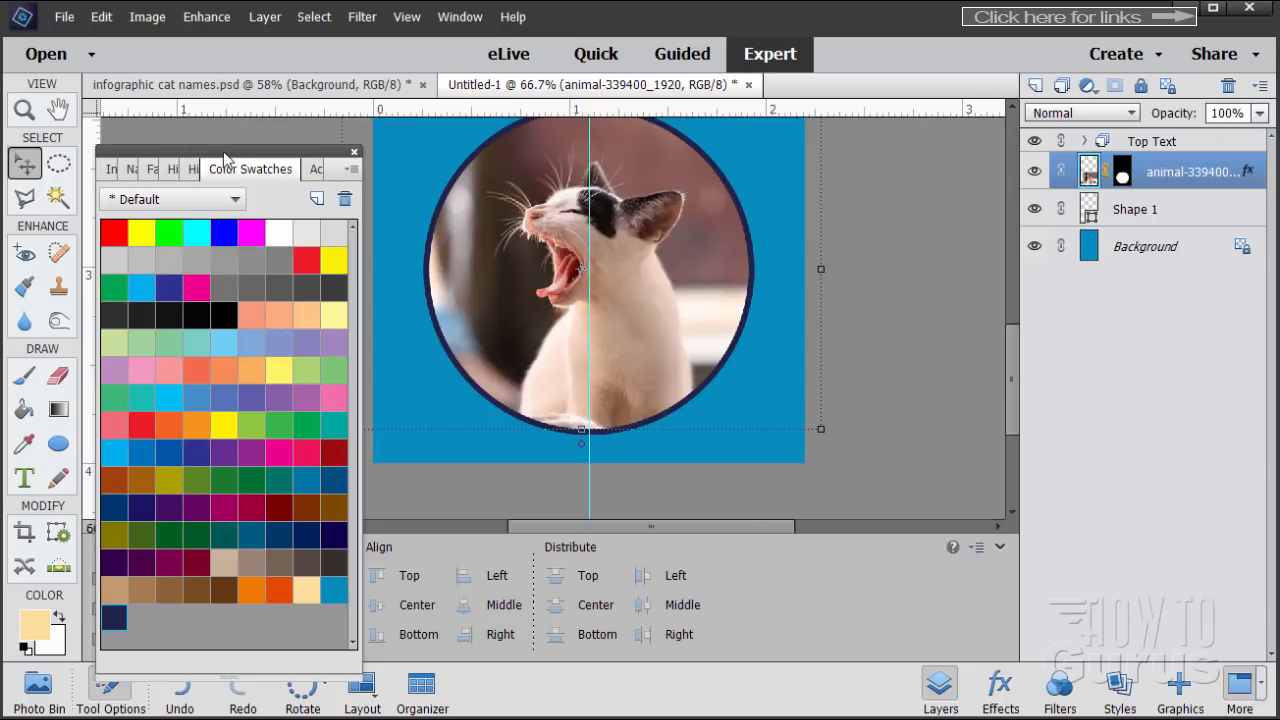
{"action": "left_click_drag", "start_coordinate": [228, 154], "coordinate": [1065, 294]}
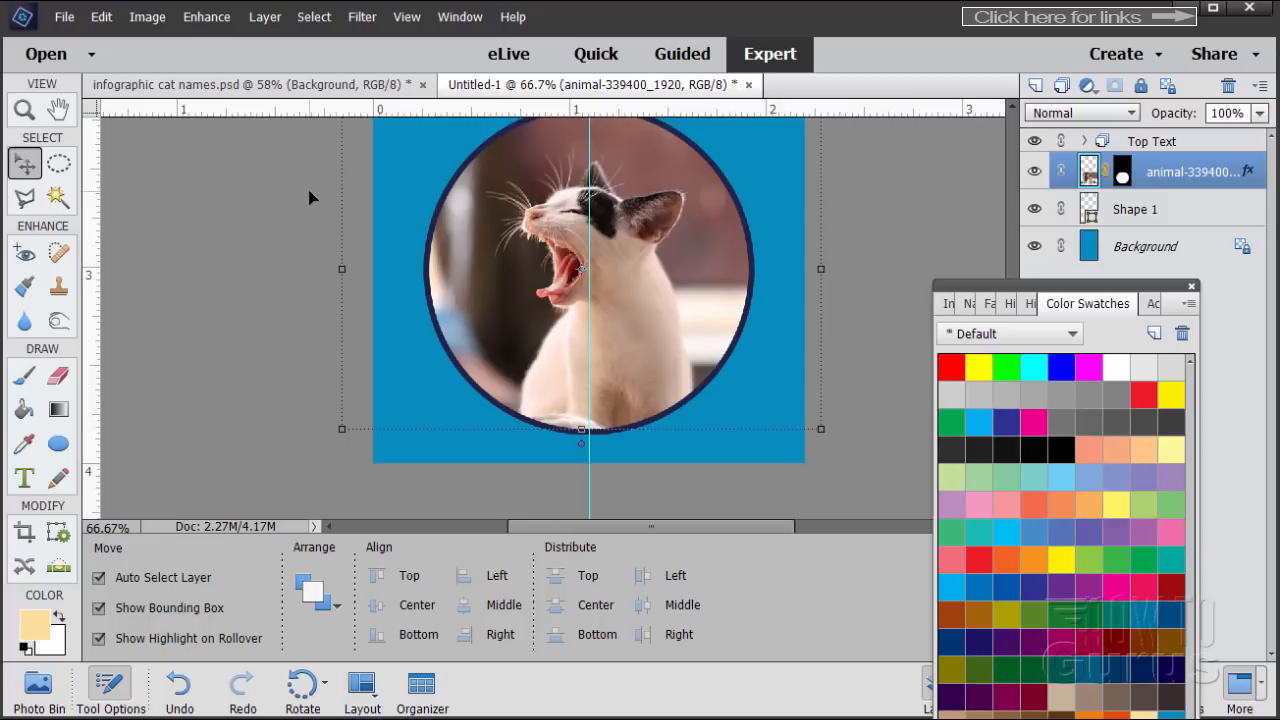
{"action": "left_click", "coordinate": [146, 17]}
{"action": "mouse_move", "coordinate": [180, 132]}
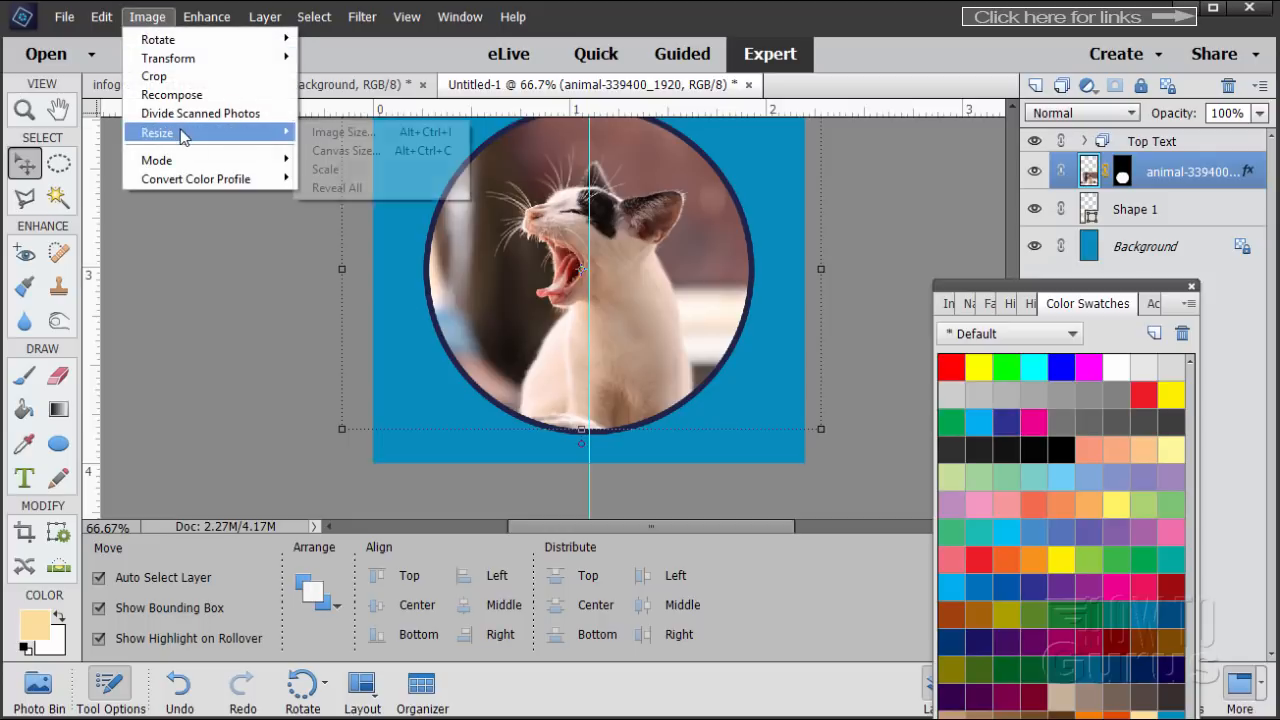
{"action": "left_click", "coordinate": [323, 152]}
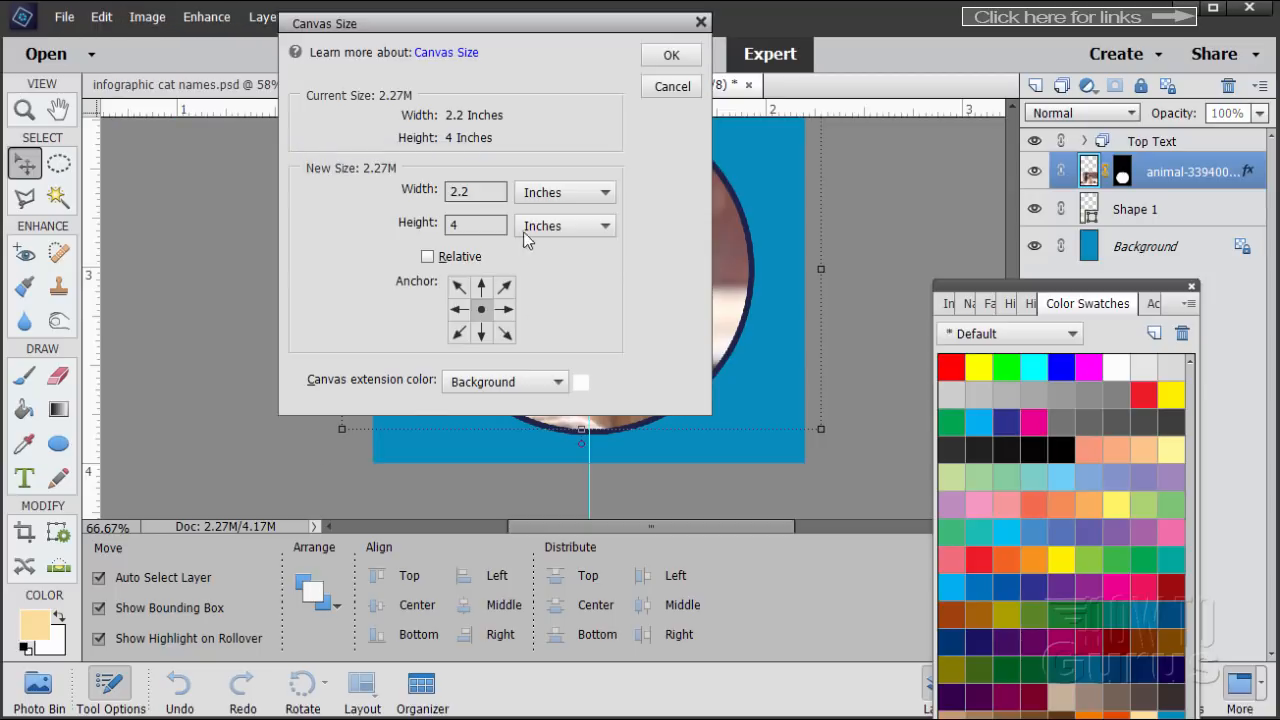
{"action": "left_click", "coordinate": [541, 191]}
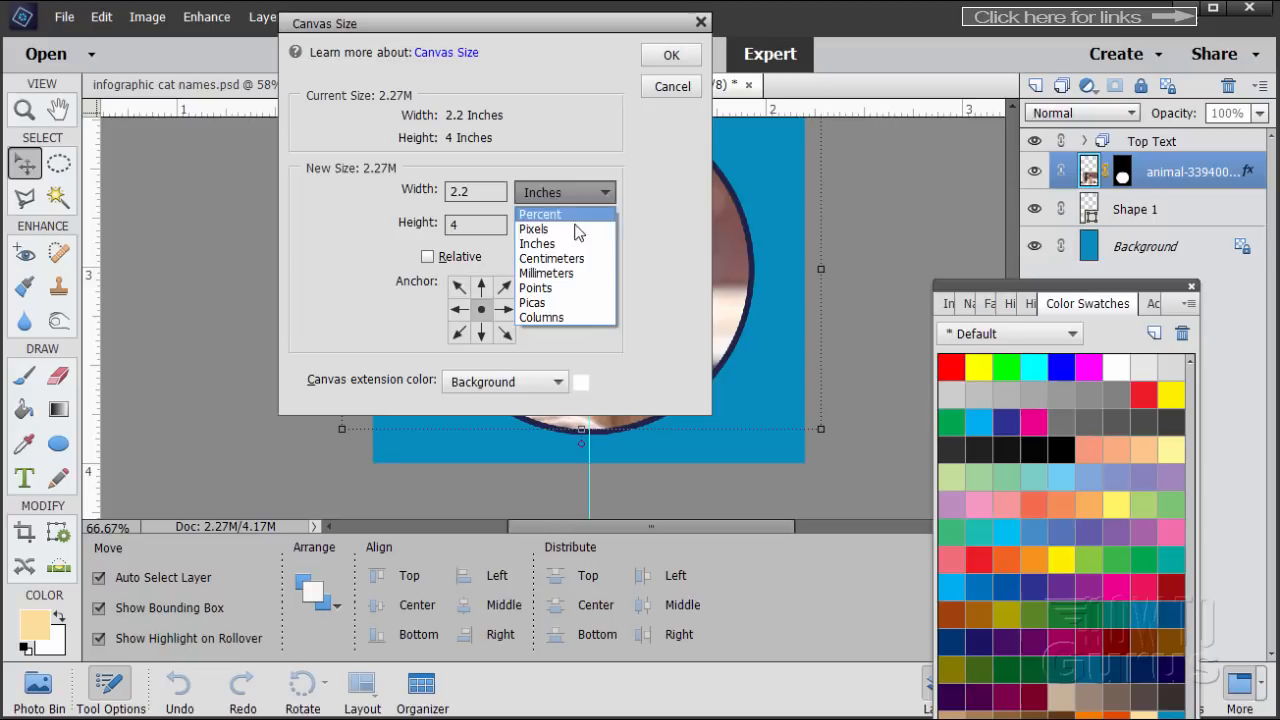
{"action": "left_click", "coordinate": [549, 226]}
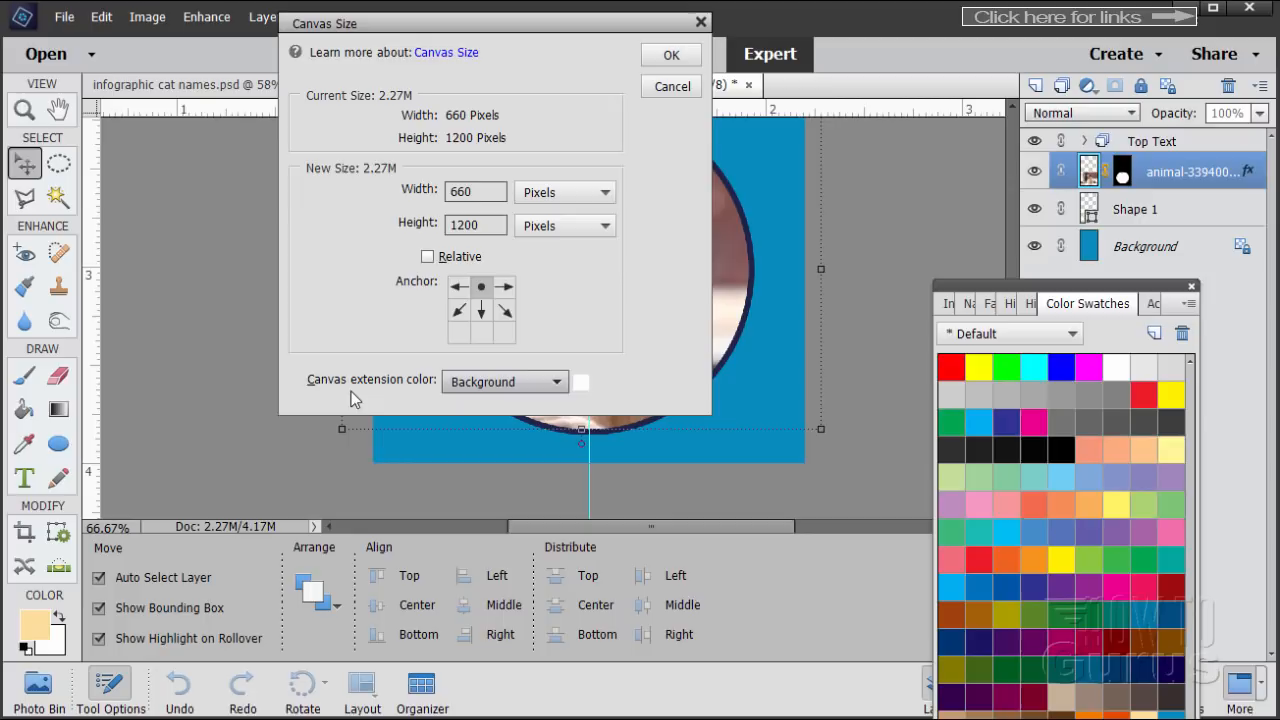
Step: Set the canvas extension color to the custom blue #058cbc, sampled from the saved blue swatch
{"action": "left_click", "coordinate": [558, 383]}
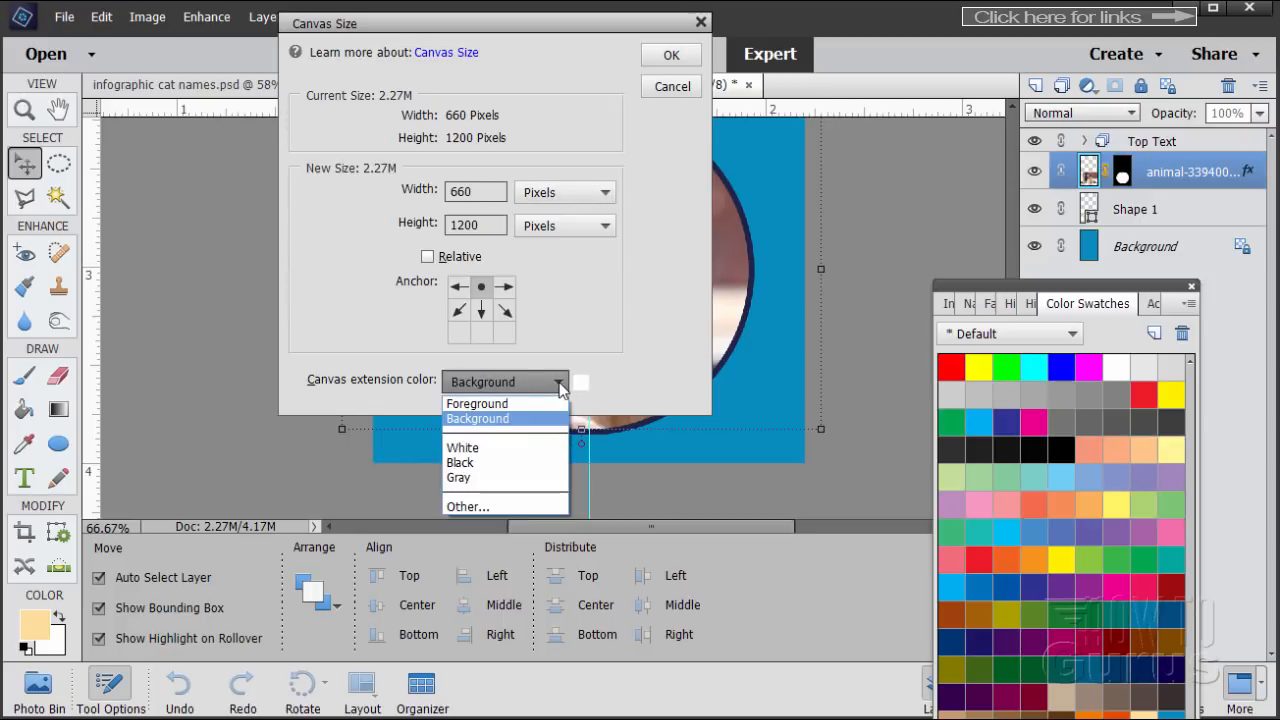
{"action": "left_click", "coordinate": [559, 385]}
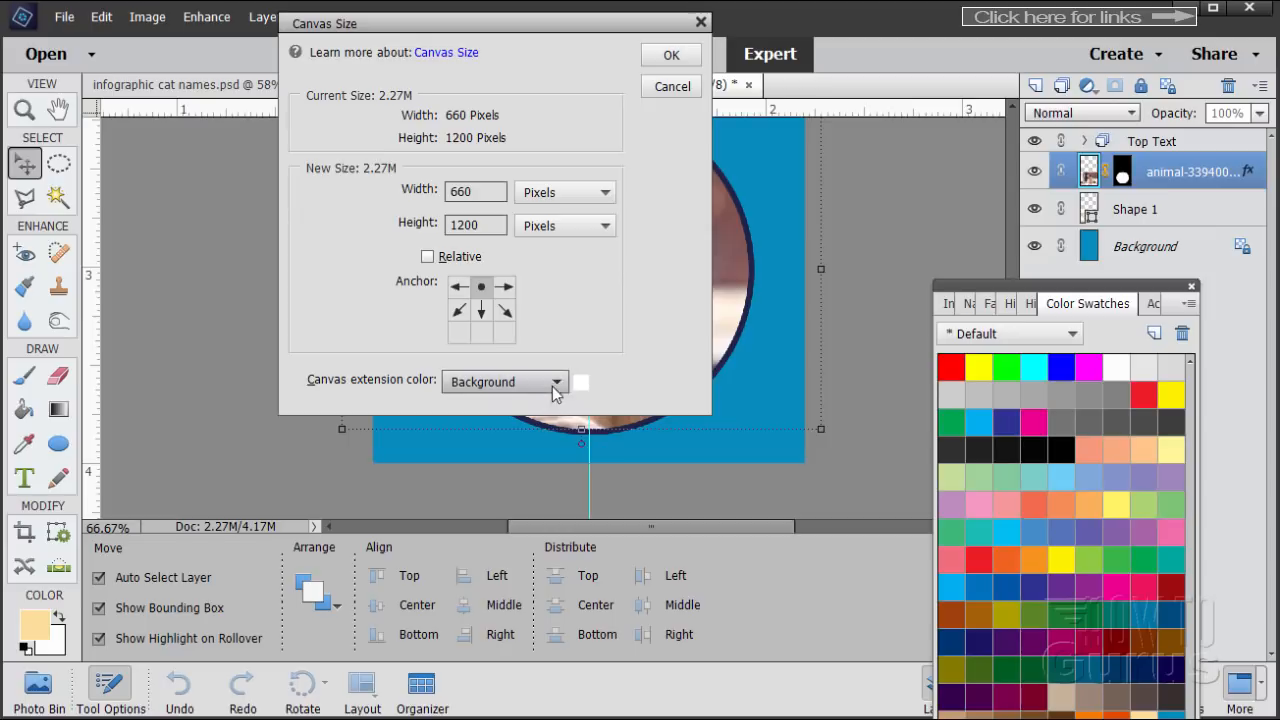
{"action": "left_click", "coordinate": [554, 385]}
{"action": "left_click", "coordinate": [473, 505]}
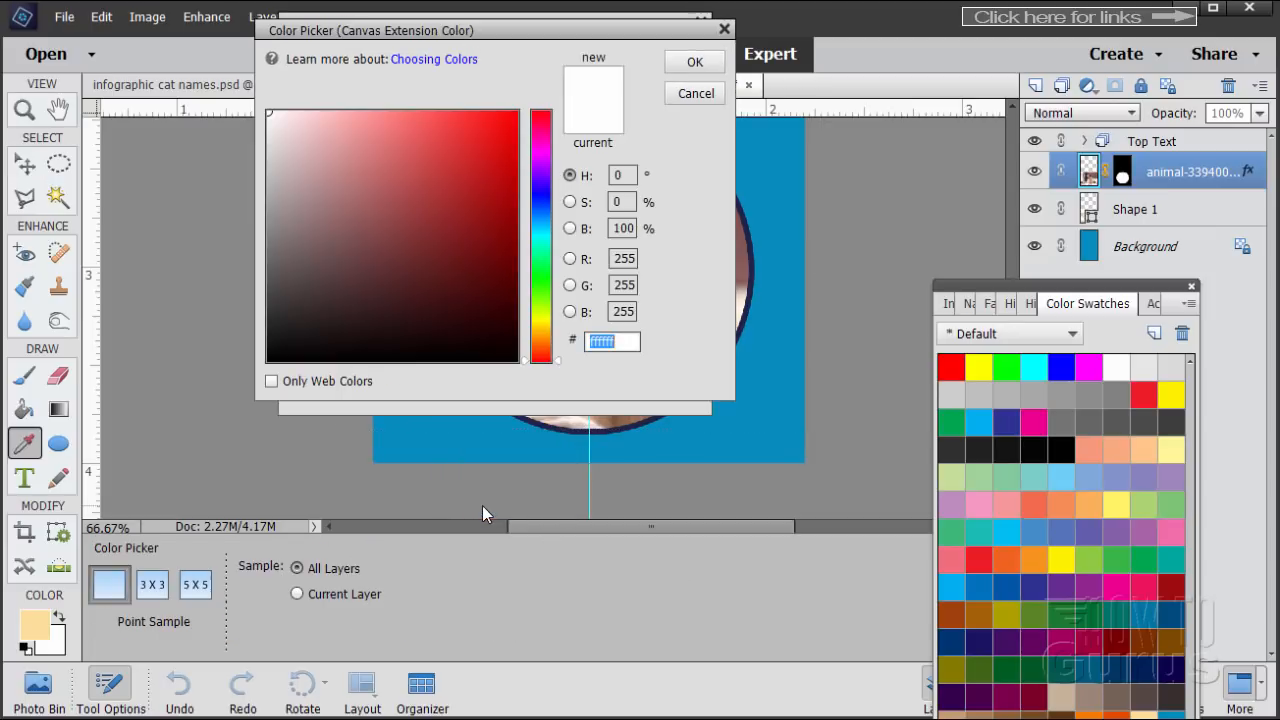
{"action": "left_click", "coordinate": [779, 390]}
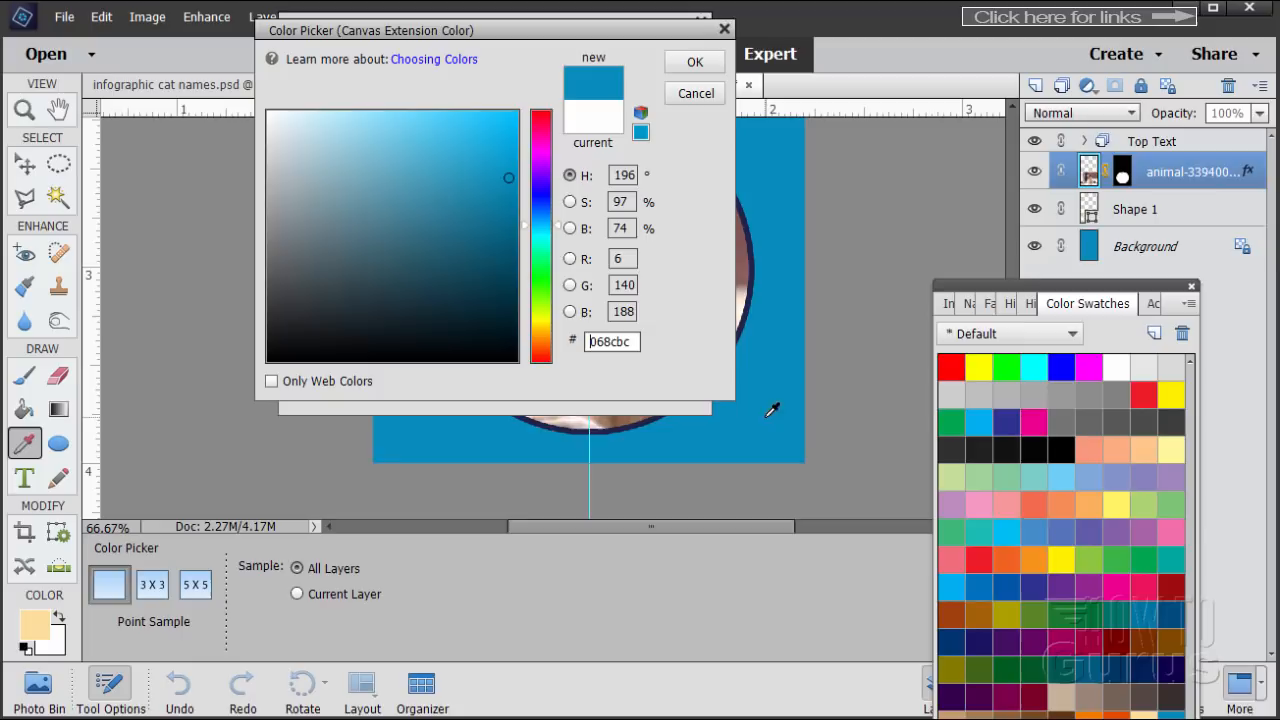
{"action": "left_click_drag", "start_coordinate": [978, 290], "coordinate": [910, 119]}
{"action": "left_click", "coordinate": [1108, 546]}
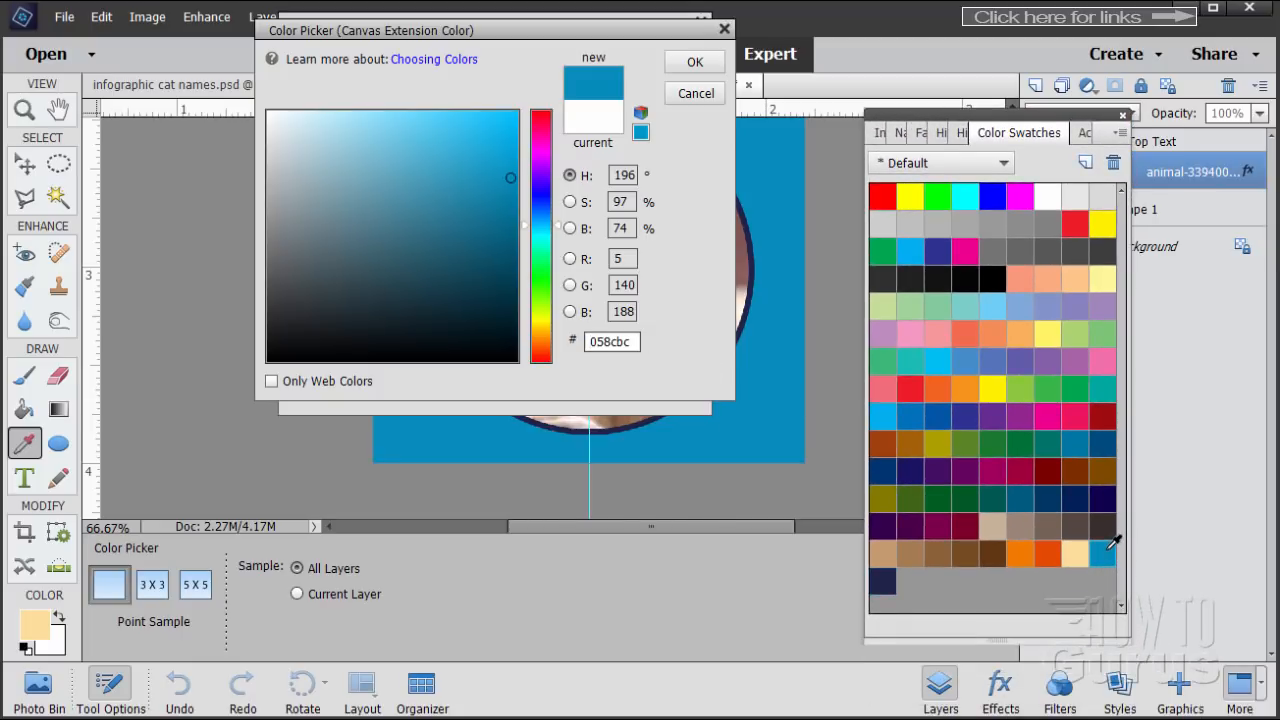
{"action": "left_click", "coordinate": [691, 63]}
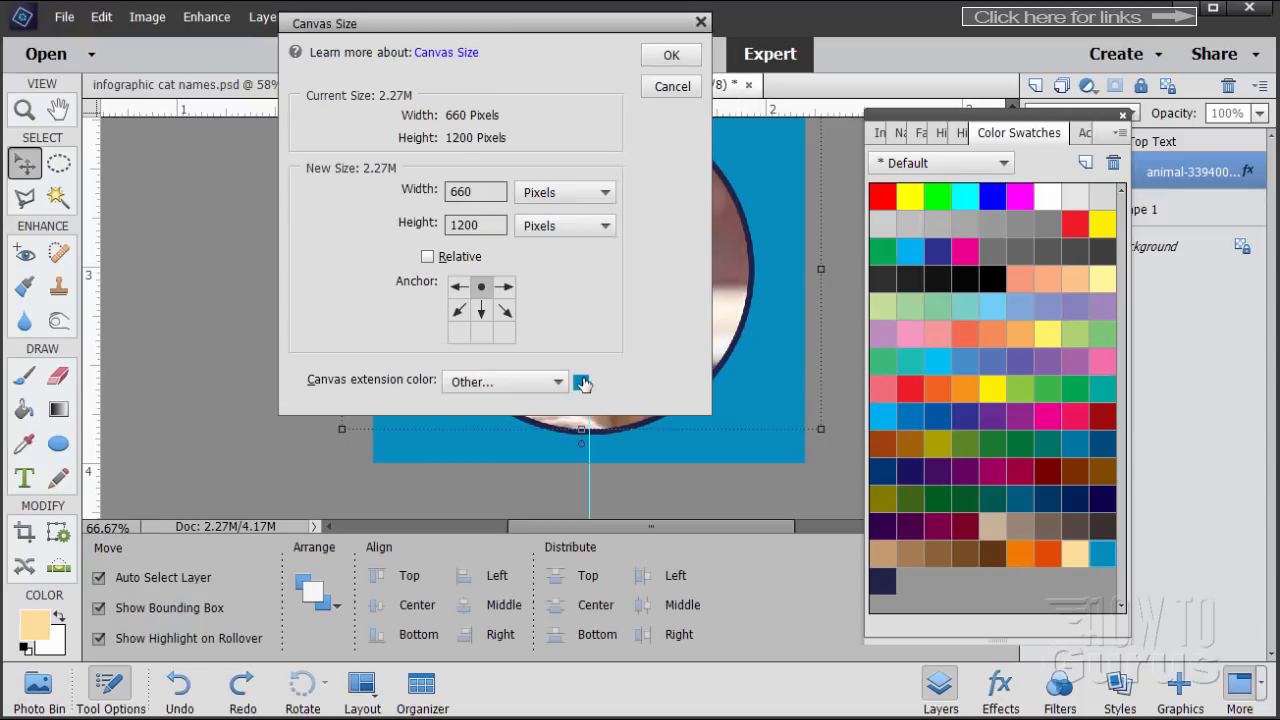
Step: Set the new canvas height to 3600 pixels and apply the canvas resize
{"action": "left_click_drag", "start_coordinate": [548, 40], "coordinate": [560, 104]}
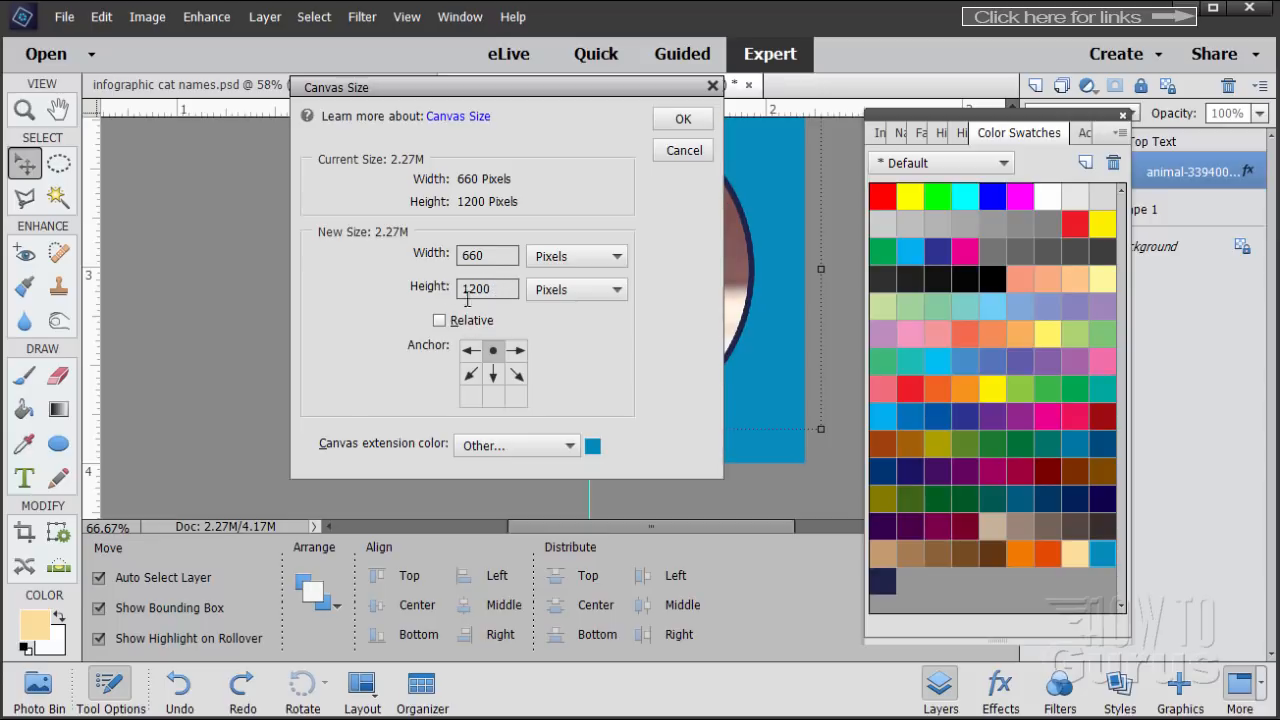
{"action": "left_click_drag", "start_coordinate": [502, 290], "coordinate": [448, 292]}
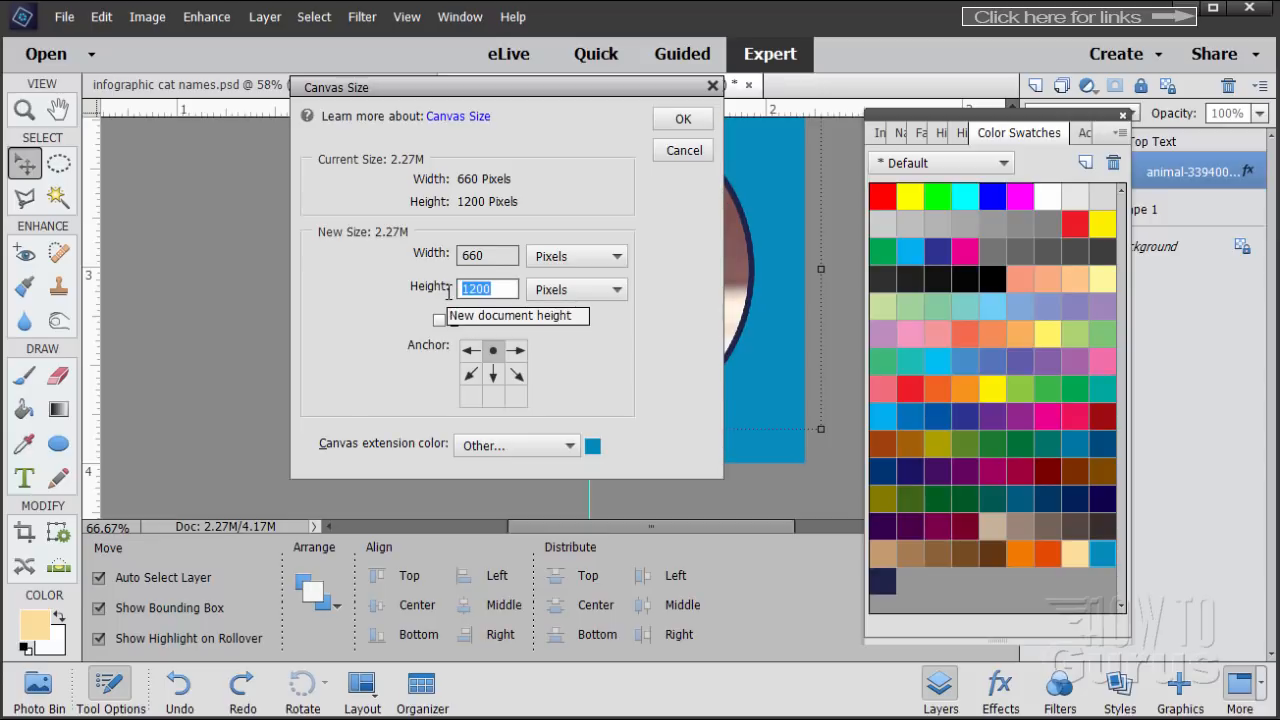
{"action": "type", "text": "3600"}
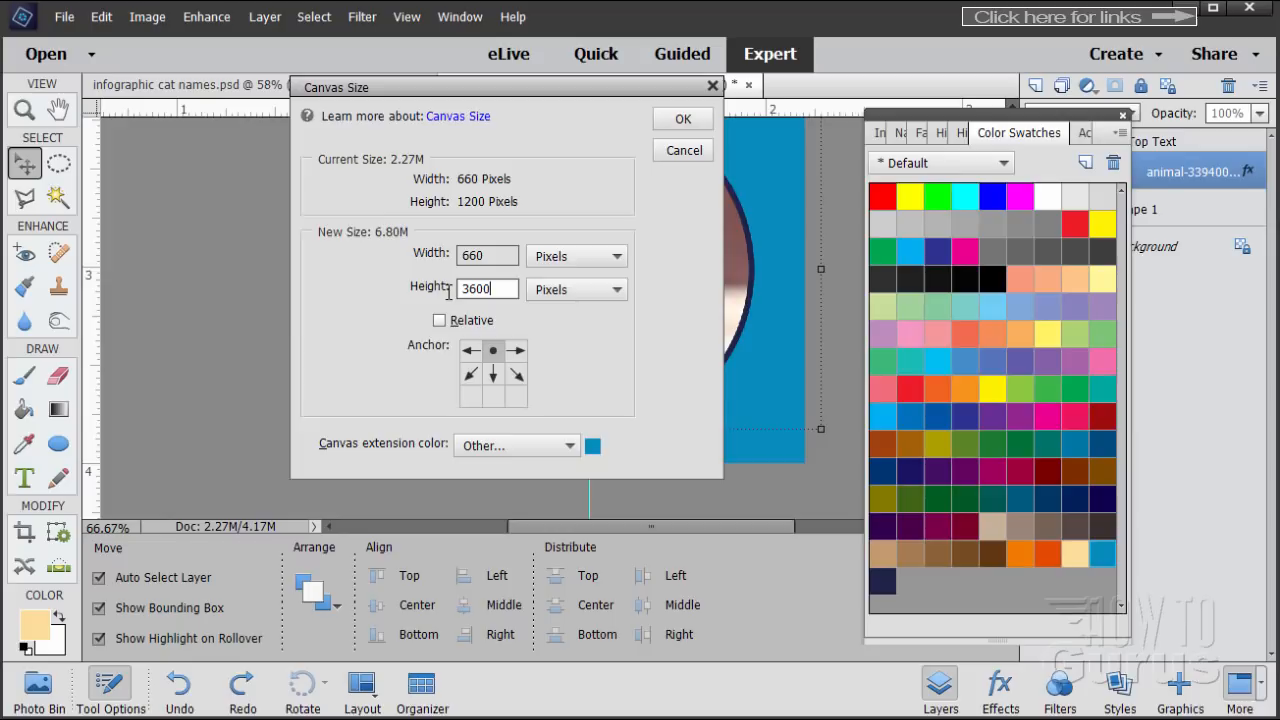
{"action": "left_click", "coordinate": [683, 120]}
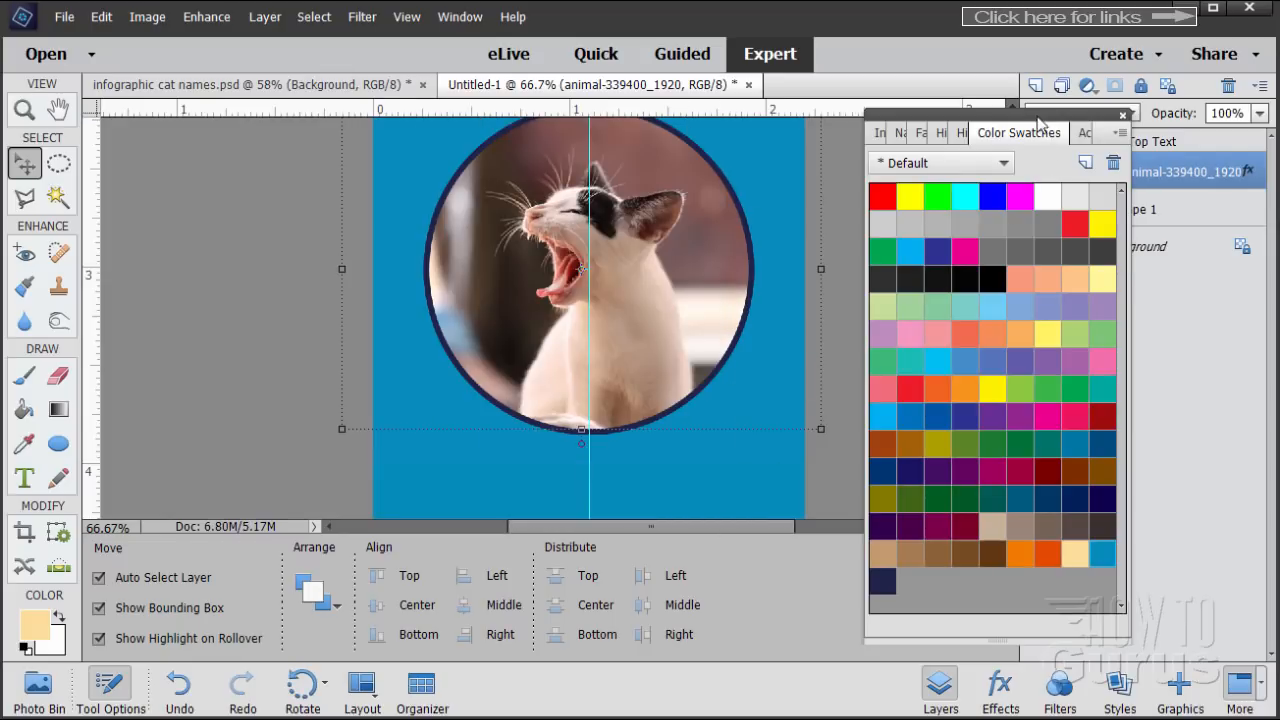
Step: Move the color swatches clear of the layer list and place a horizontal guide just below the circular cat photo
{"action": "left_click_drag", "start_coordinate": [1036, 116], "coordinate": [1060, 487]}
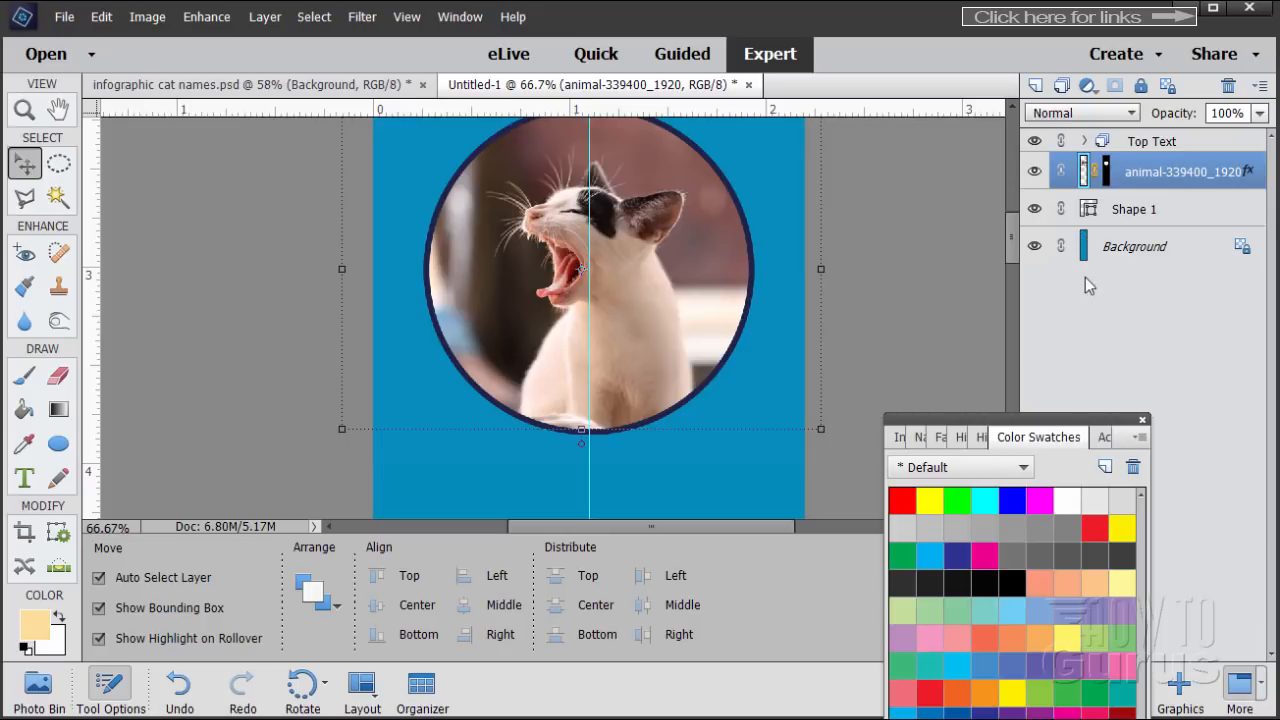
{"action": "mouse_move", "coordinate": [1012, 240]}
{"action": "left_mouse_down"}
{"action": "mouse_move", "coordinate": [1026, 355]}
{"action": "mouse_move", "coordinate": [1010, 215]}
{"action": "mouse_move", "coordinate": [1008, 232]}
{"action": "mouse_move", "coordinate": [998, 219]}
{"action": "left_mouse_up"}
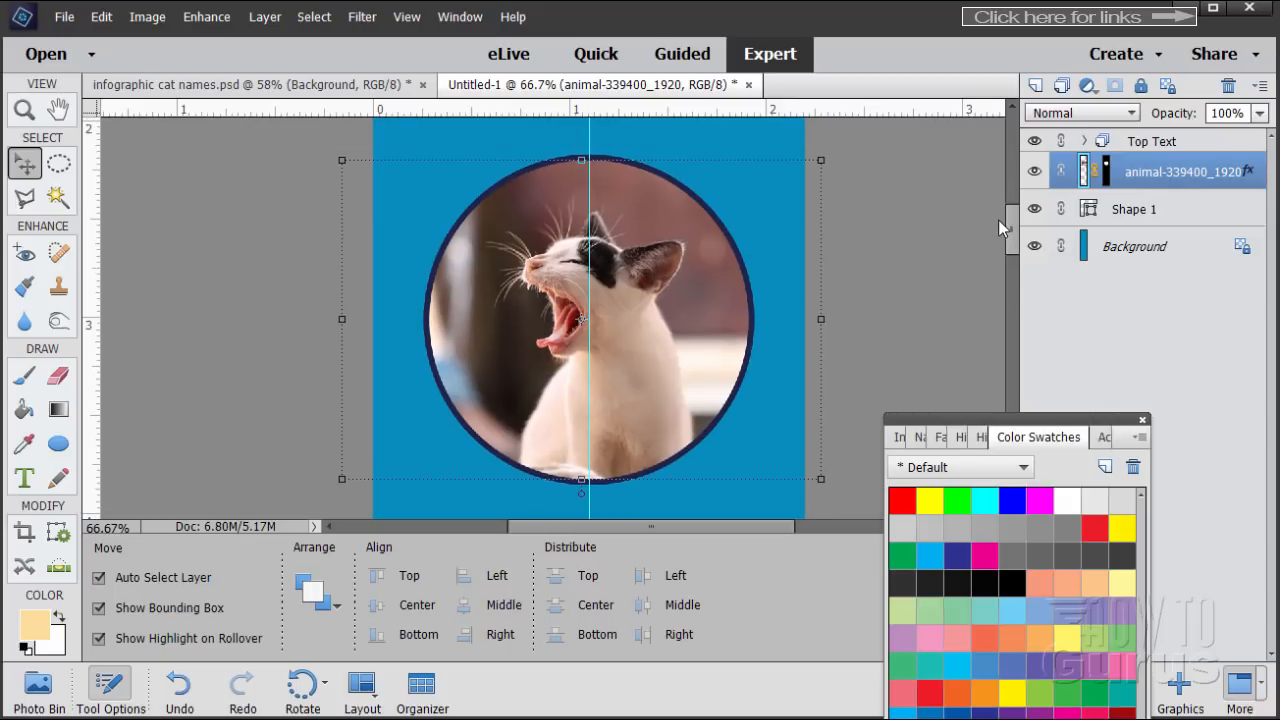
{"action": "left_click_drag", "start_coordinate": [1100, 422], "coordinate": [1142, 425]}
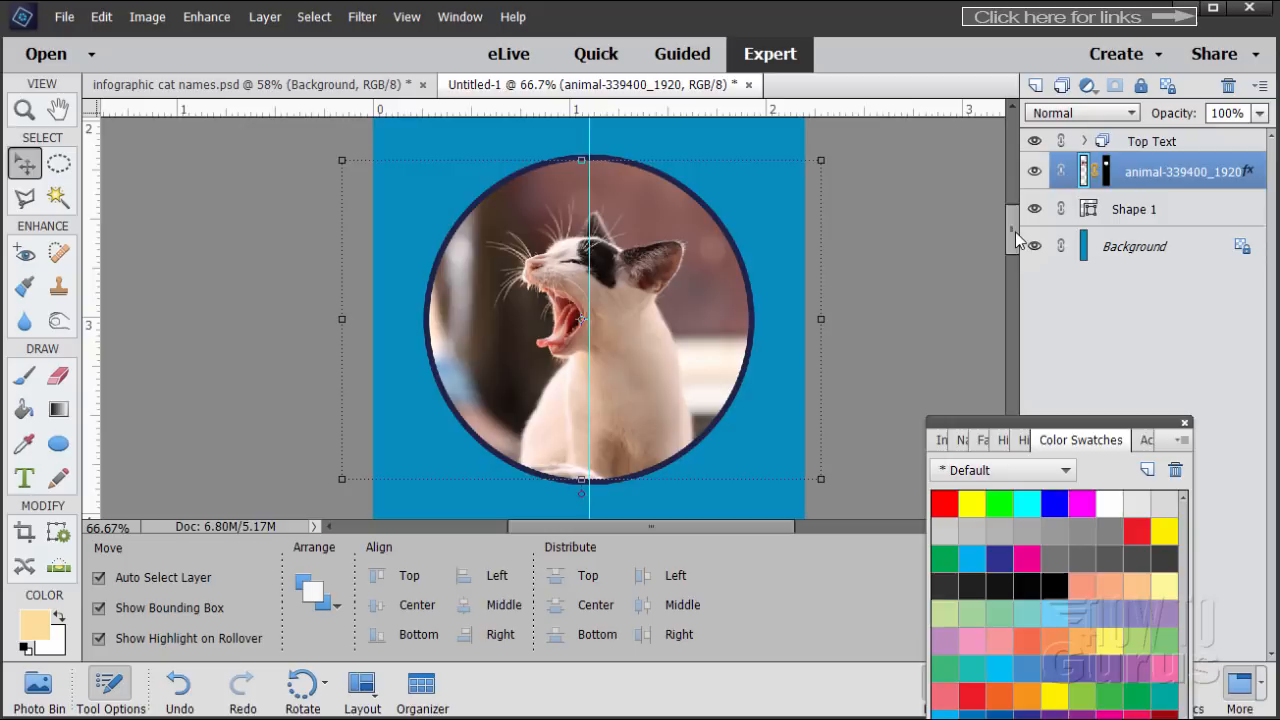
{"action": "scroll", "coordinate": [1016, 236], "scroll_direction": "up", "scroll_amount": 1}
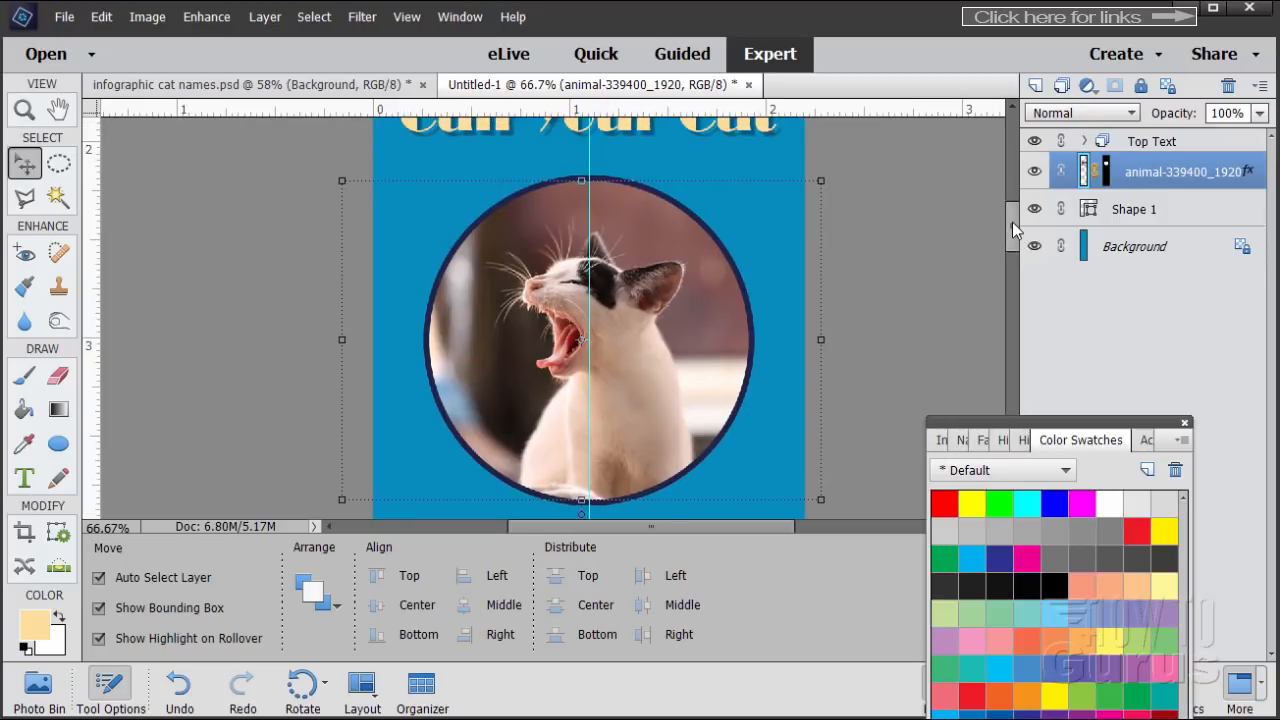
{"action": "left_click_drag", "start_coordinate": [1012, 222], "coordinate": [1019, 227]}
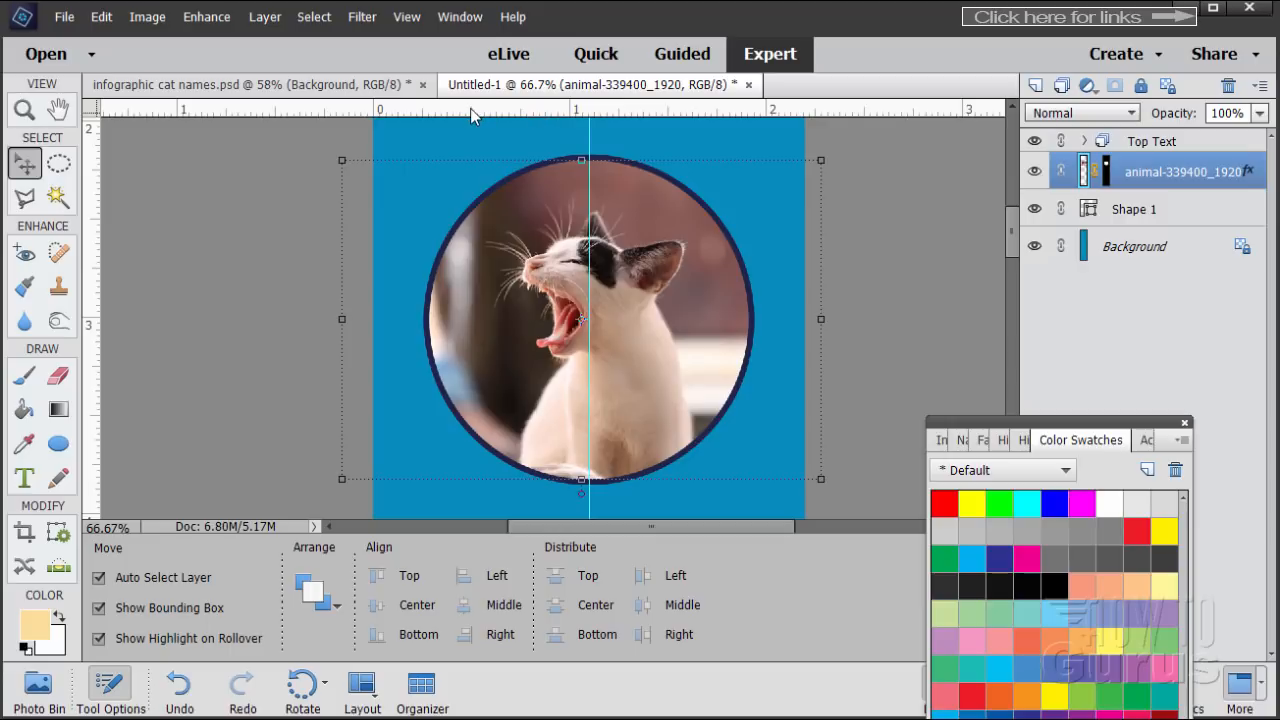
{"action": "left_click_drag", "start_coordinate": [472, 114], "coordinate": [404, 519]}
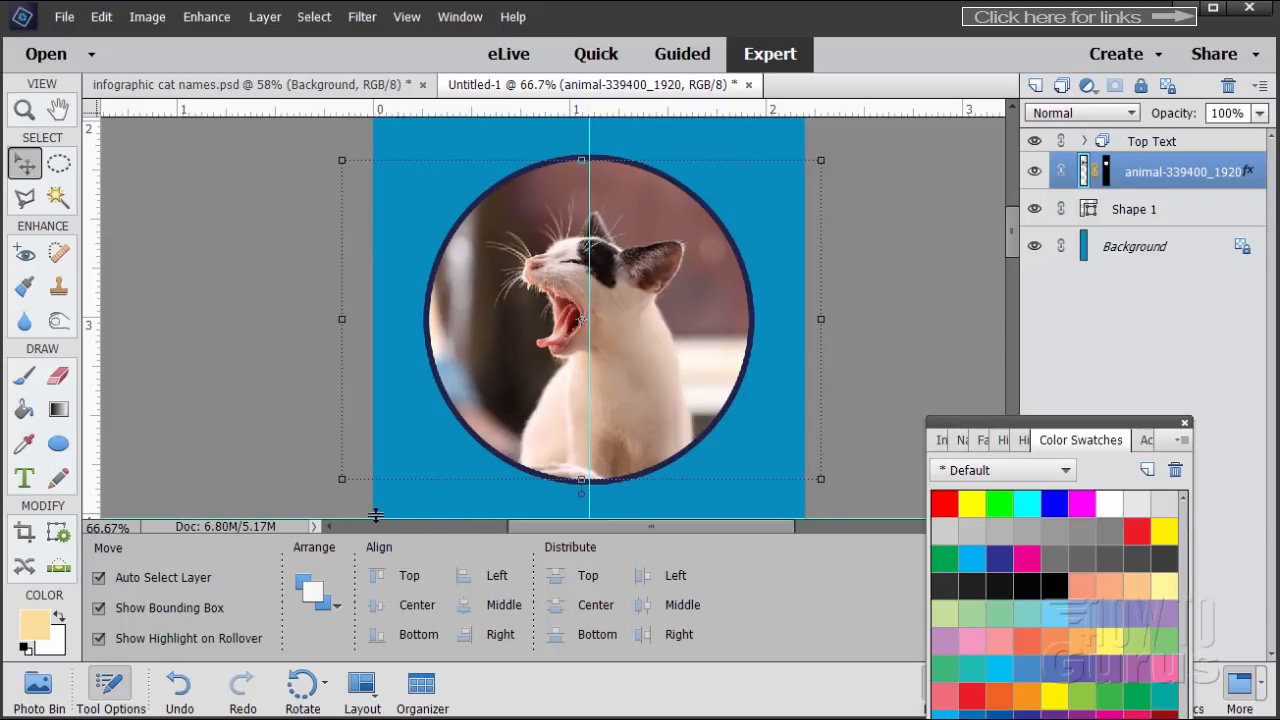
Step: Reset the vertical ruler's zero point to the horizontal guide below the cat photo
{"action": "left_click_drag", "start_coordinate": [1013, 246], "coordinate": [1012, 286]}
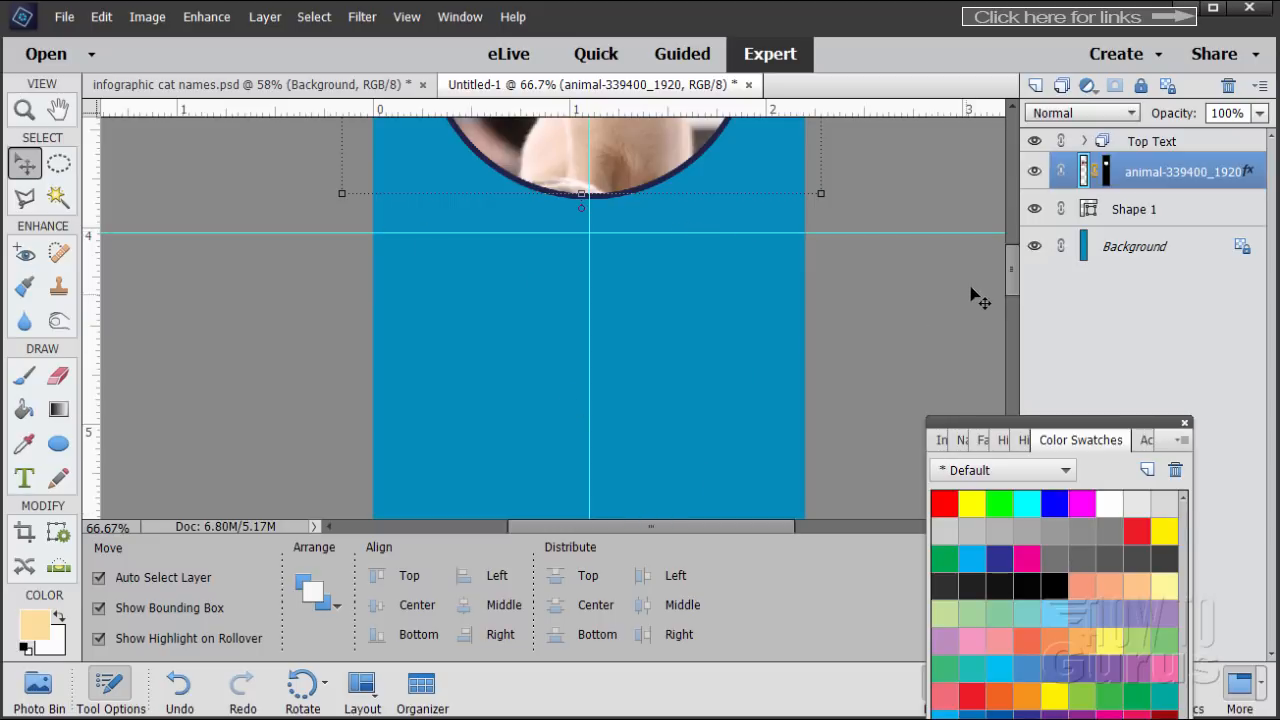
{"action": "left_click_drag", "start_coordinate": [1011, 276], "coordinate": [1013, 280]}
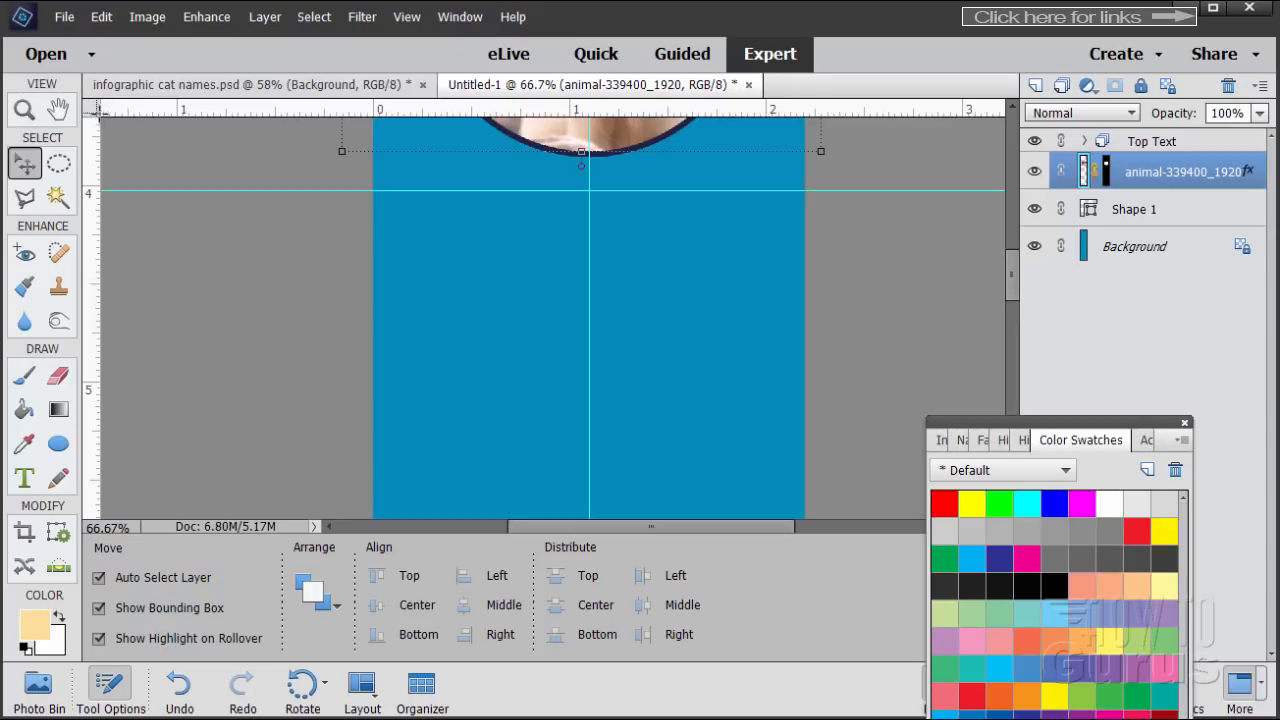
{"action": "left_click_drag", "start_coordinate": [97, 108], "coordinate": [171, 190]}
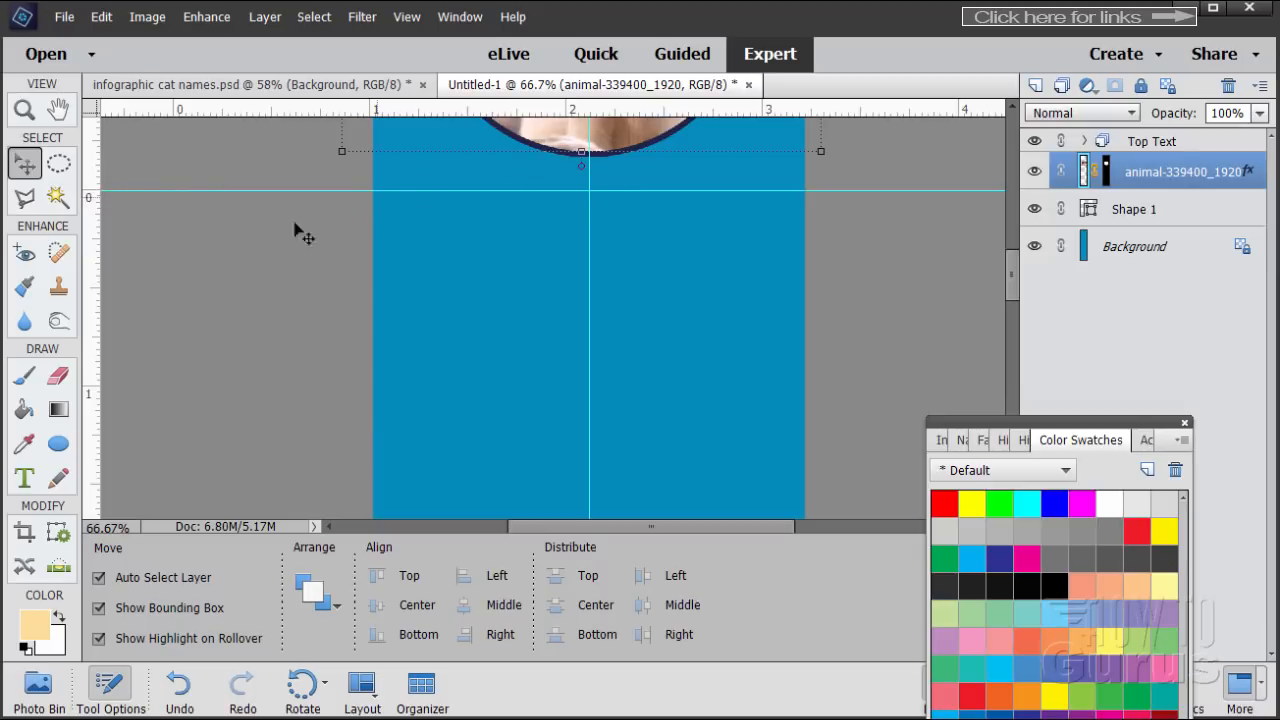
Step: Add horizontal guides at 1.5 and 3 inches below the ruler's zero point
{"action": "scroll", "coordinate": [188, 254], "scroll_direction": "down", "scroll_amount": 2}
{"action": "scroll", "coordinate": [188, 254], "scroll_direction": "down", "scroll_amount": 1}
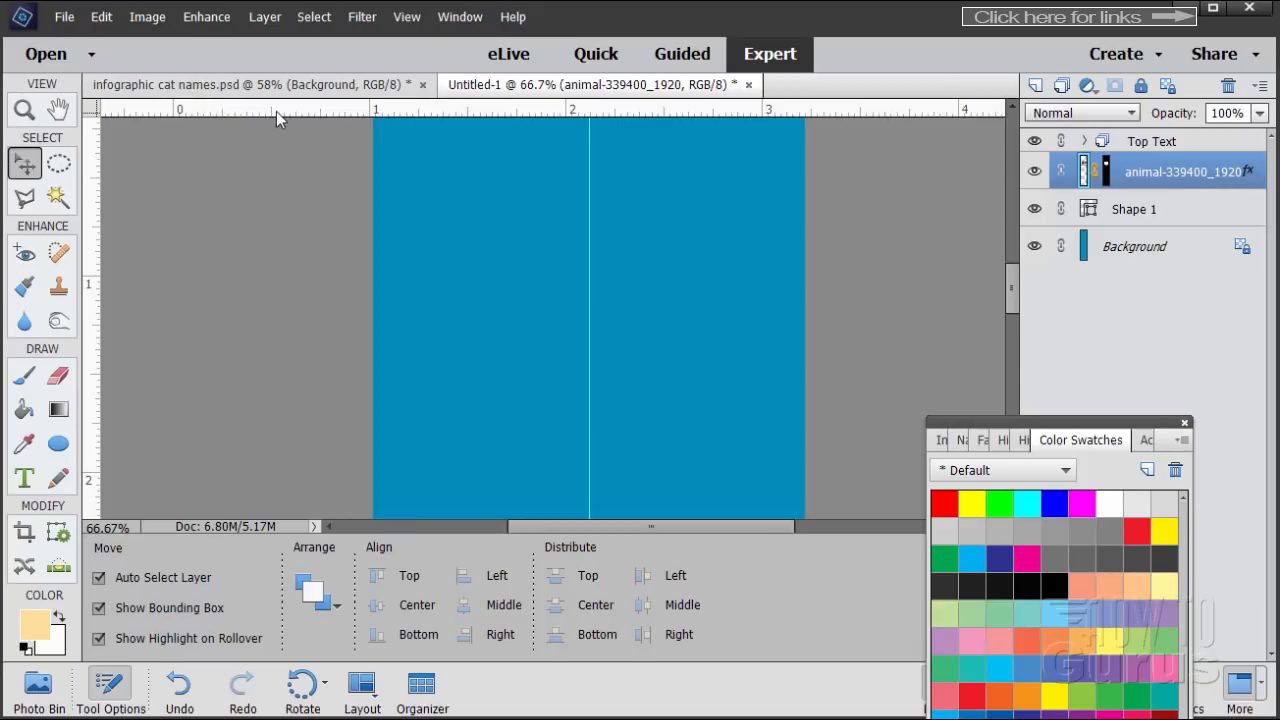
{"action": "left_click_drag", "start_coordinate": [276, 111], "coordinate": [255, 375]}
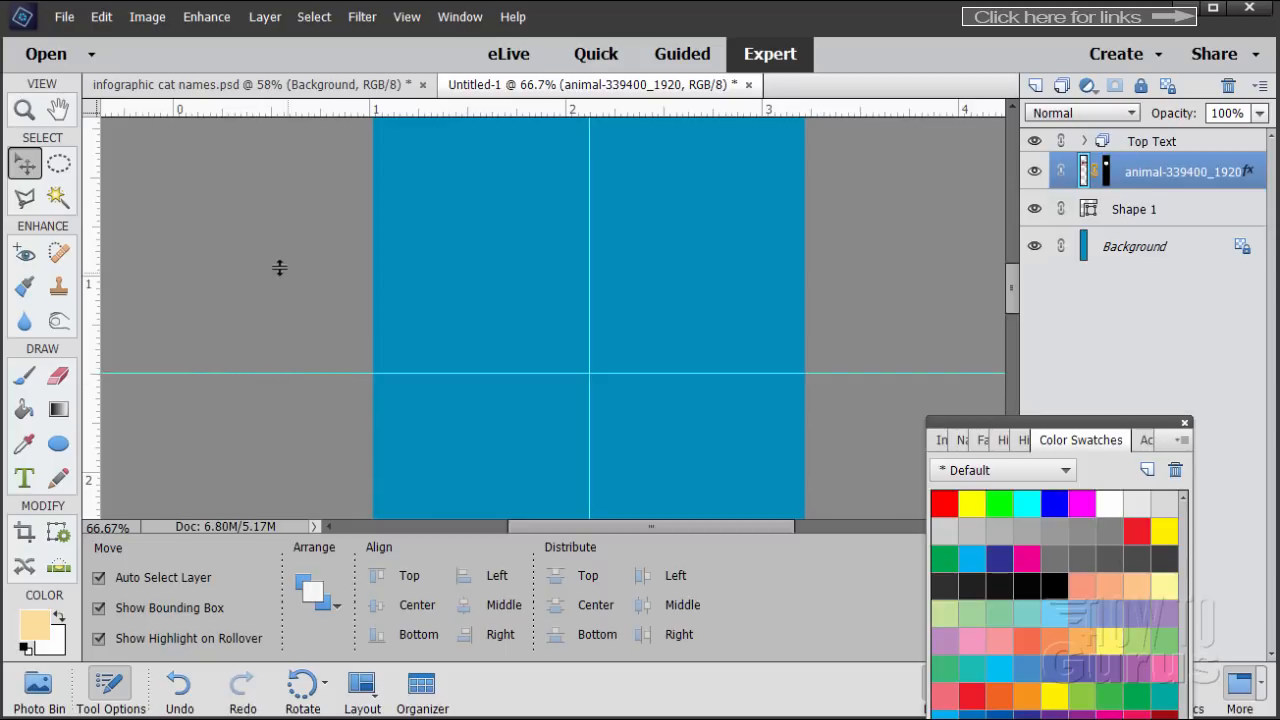
{"action": "scroll", "coordinate": [242, 239], "scroll_direction": "down", "scroll_amount": 5}
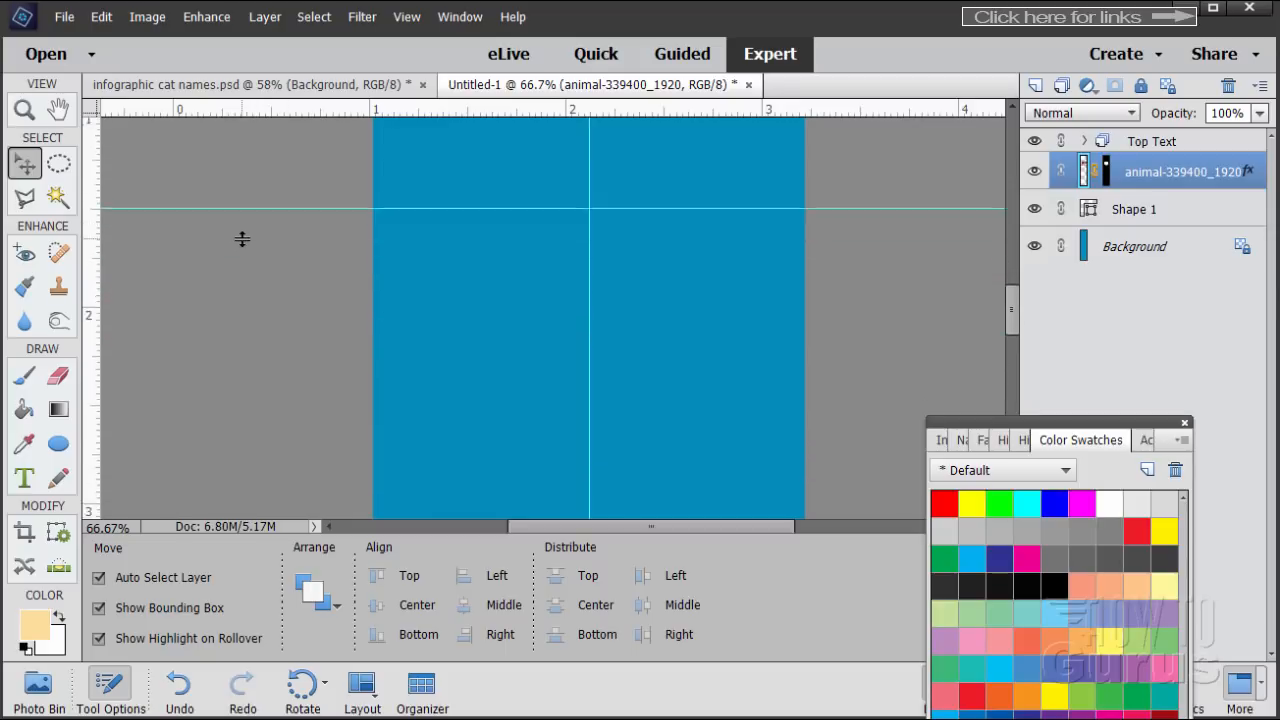
{"action": "scroll", "coordinate": [242, 239], "scroll_direction": "down", "scroll_amount": 1}
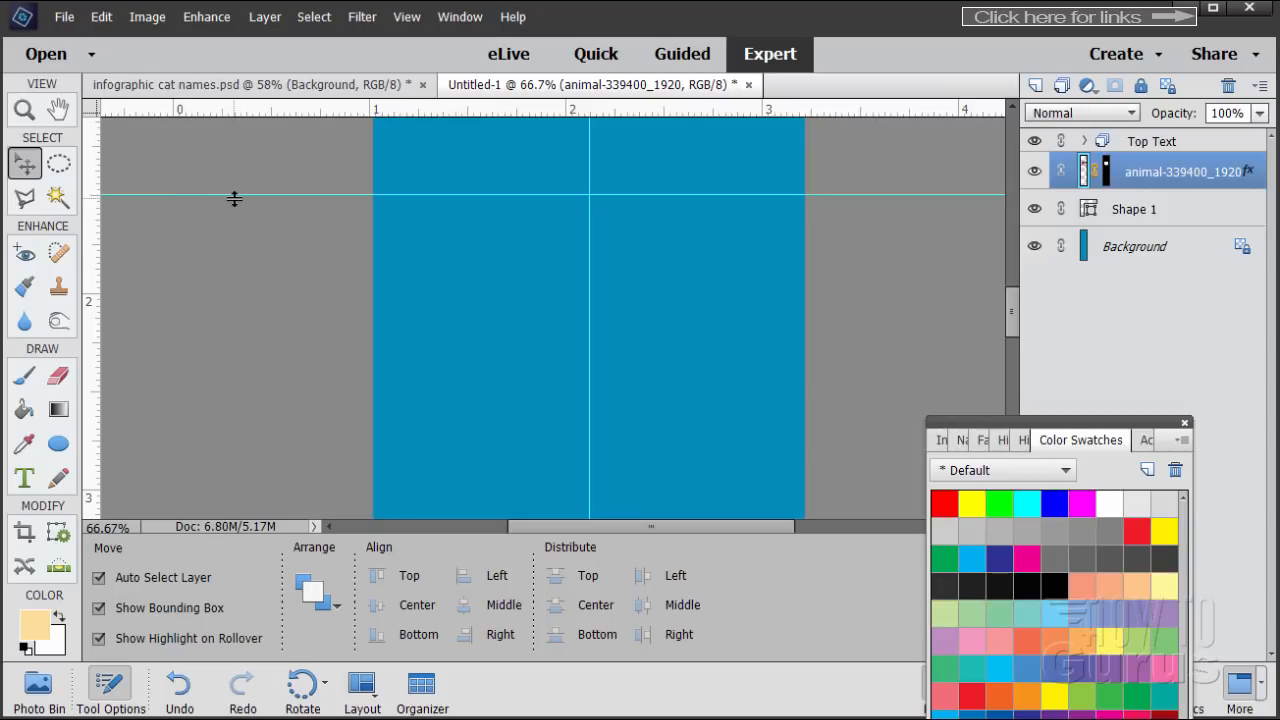
{"action": "scroll", "coordinate": [234, 198], "scroll_direction": "down", "scroll_amount": 3}
{"action": "scroll", "coordinate": [234, 199], "scroll_direction": "down", "scroll_amount": 2}
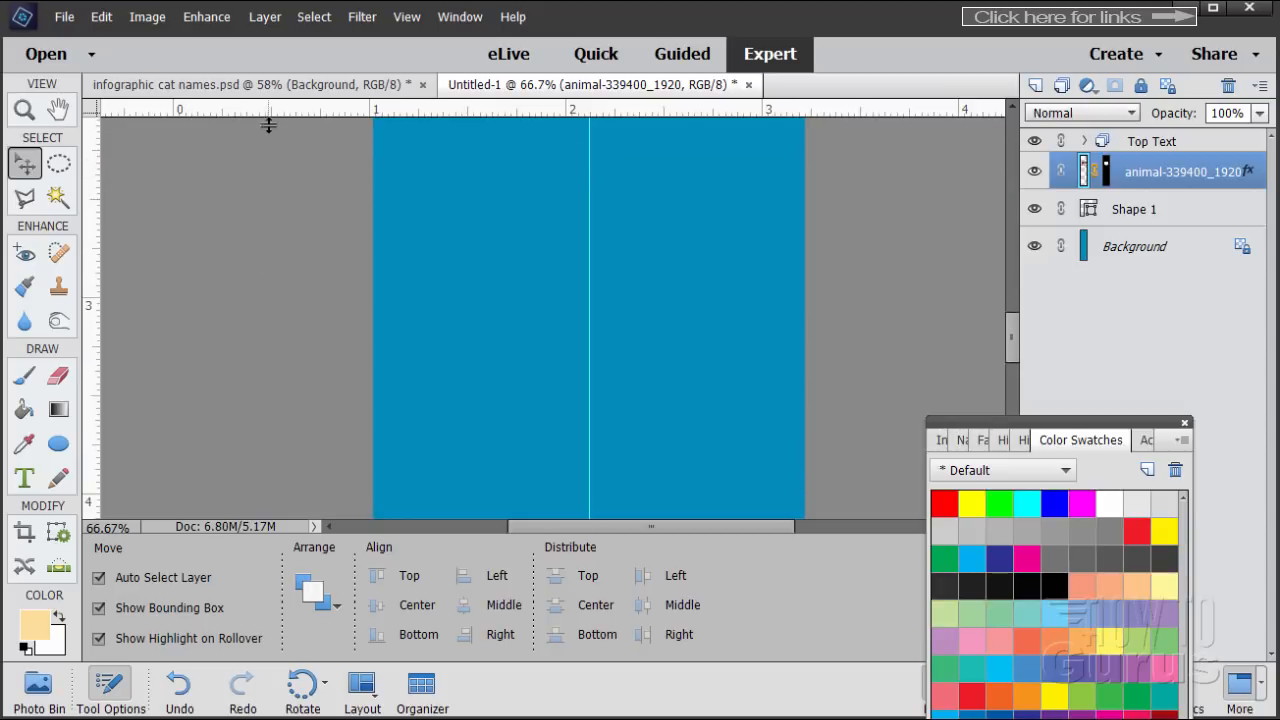
{"action": "left_click_drag", "start_coordinate": [271, 118], "coordinate": [265, 297]}
Step: Continue the evenly spaced horizontal guides at 4.5, 6 and 7.5 inches on the vertical ruler
{"action": "scroll", "coordinate": [265, 297], "scroll_direction": "down", "scroll_amount": 4}
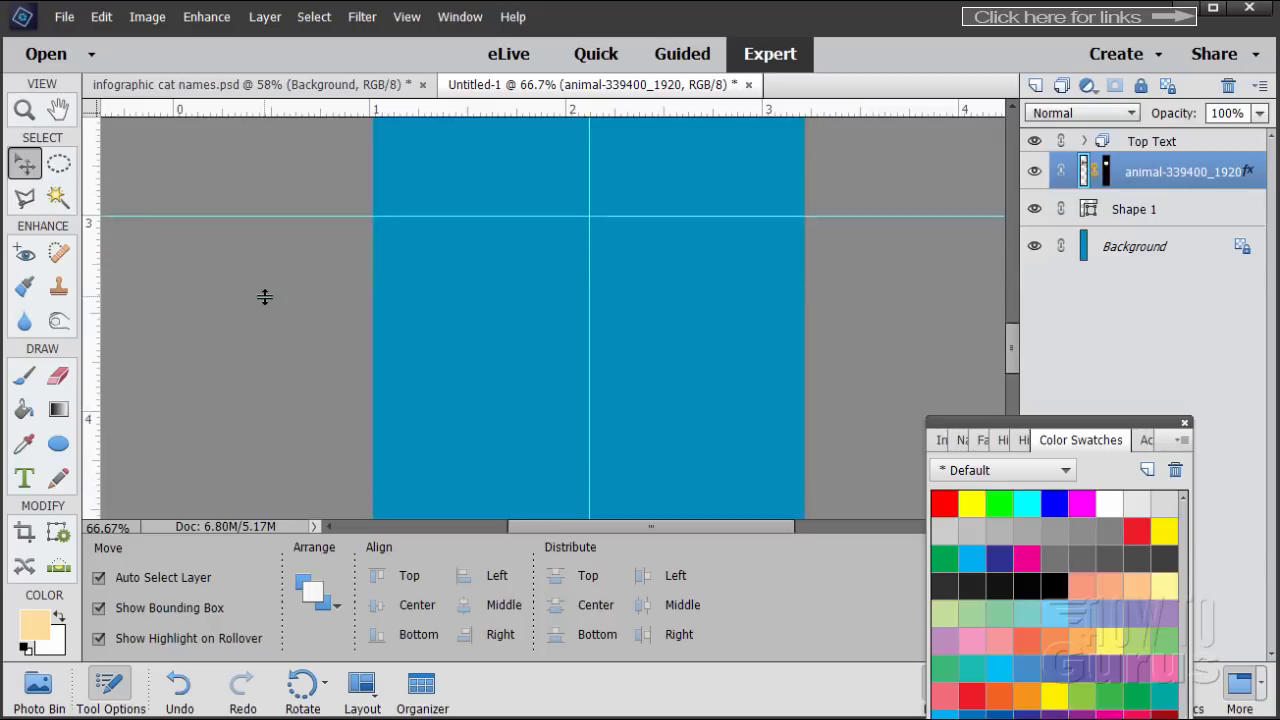
{"action": "scroll", "coordinate": [265, 297], "scroll_direction": "down", "scroll_amount": 2}
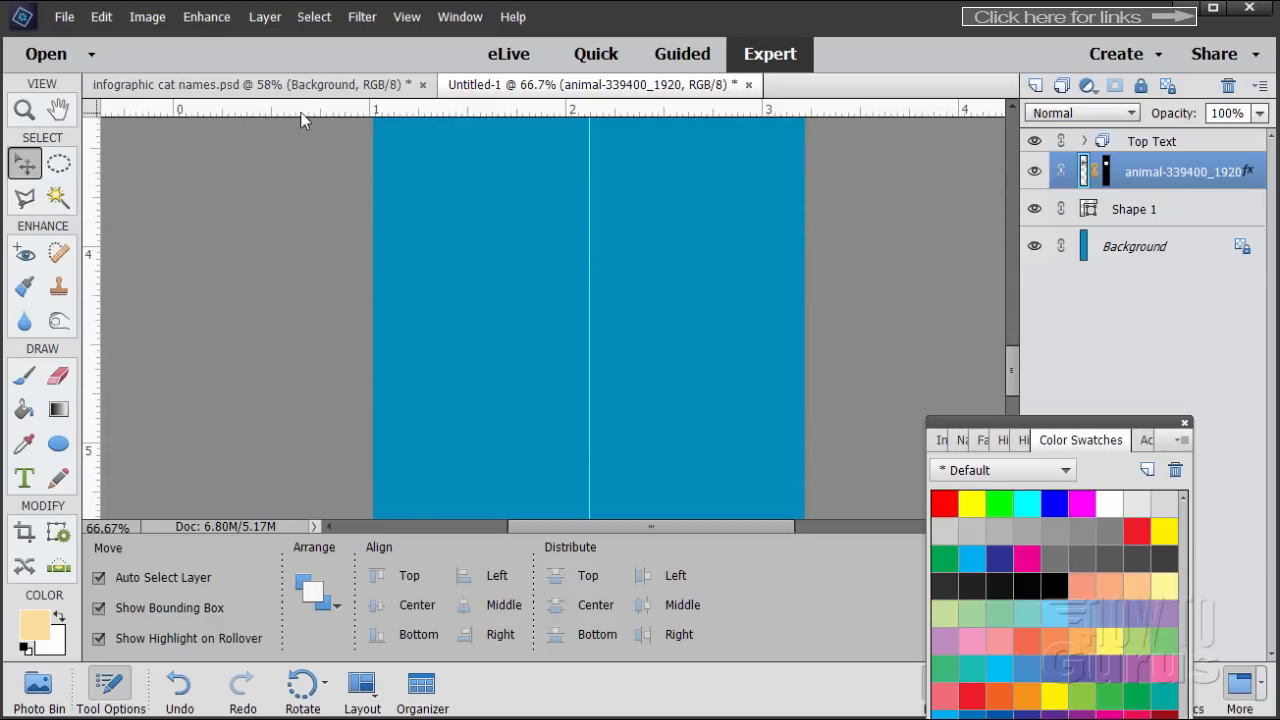
{"action": "left_click_drag", "start_coordinate": [303, 119], "coordinate": [277, 345]}
{"action": "scroll", "coordinate": [277, 345], "scroll_direction": "down", "scroll_amount": 5}
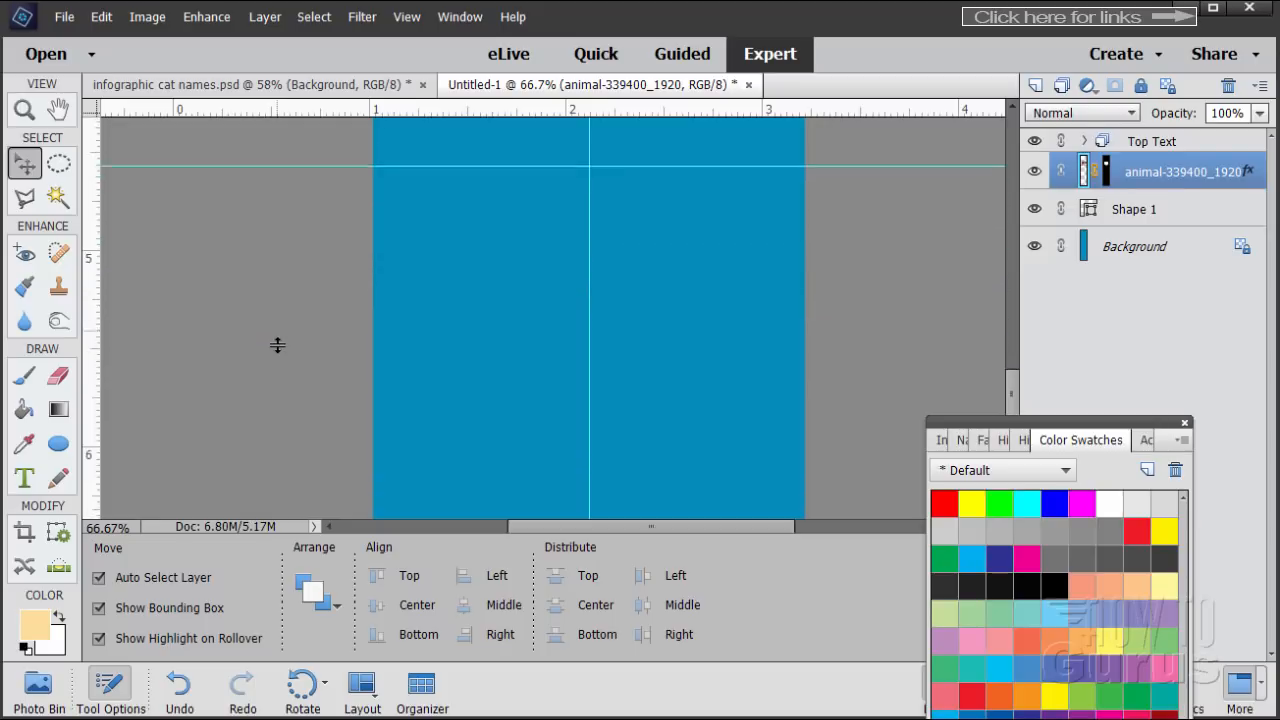
{"action": "left_click_drag", "start_coordinate": [308, 110], "coordinate": [267, 432]}
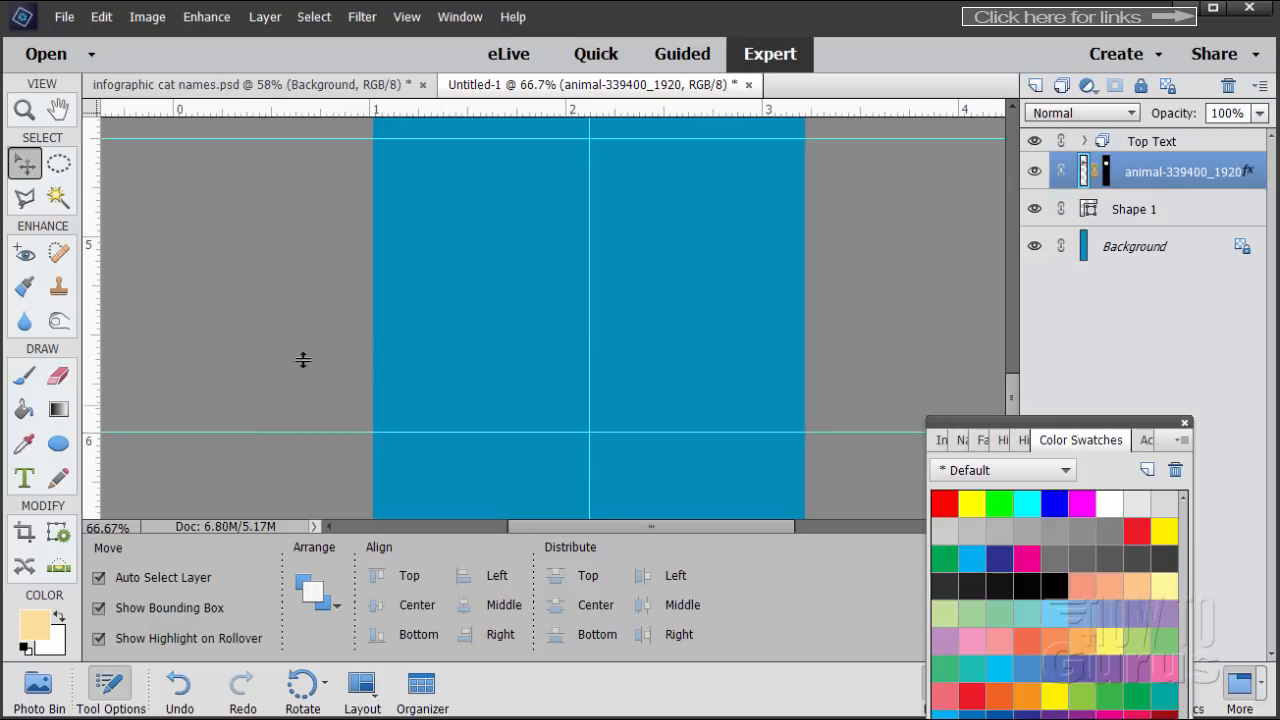
{"action": "scroll", "coordinate": [306, 320], "scroll_direction": "down", "scroll_amount": 7}
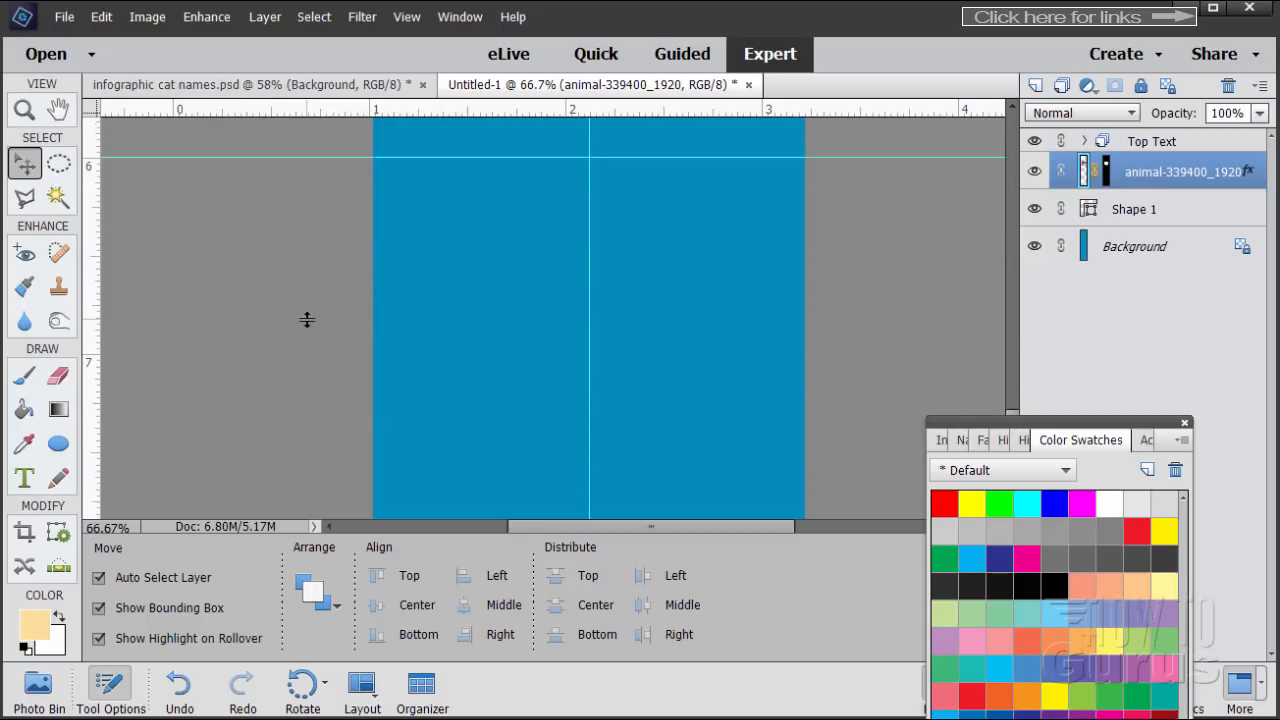
{"action": "left_click_drag", "start_coordinate": [314, 112], "coordinate": [318, 454]}
Step: Hide the Shape 1 layer and select the Background layer
{"action": "scroll", "coordinate": [318, 454], "scroll_direction": "up", "scroll_amount": 15}
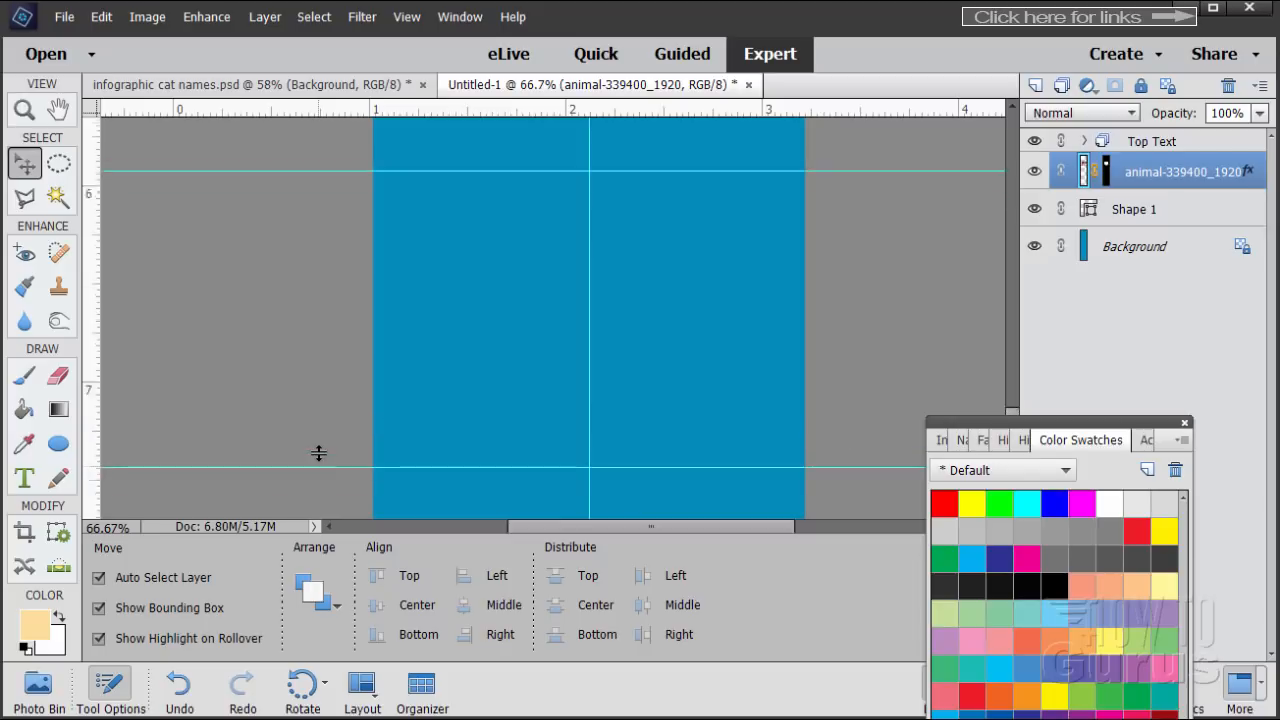
{"action": "scroll", "coordinate": [318, 453], "scroll_direction": "up", "scroll_amount": 15}
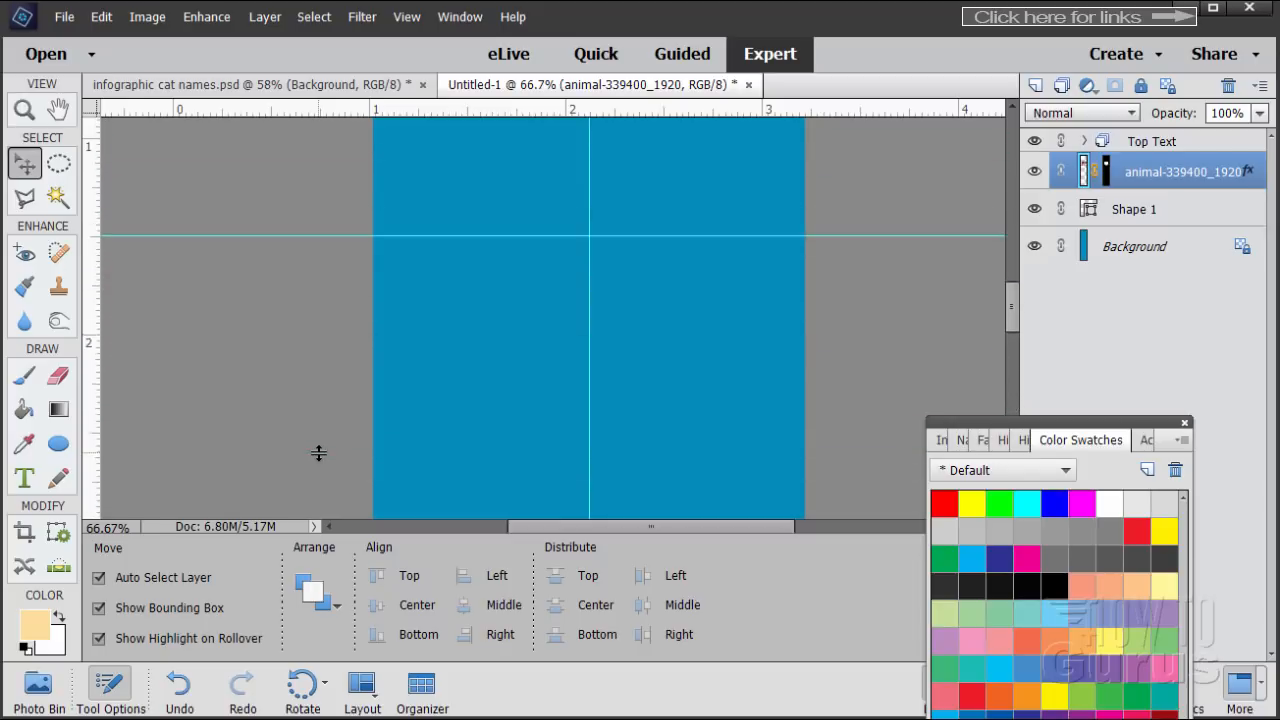
{"action": "scroll", "coordinate": [318, 453], "scroll_direction": "up", "scroll_amount": 6}
{"action": "scroll", "coordinate": [318, 452], "scroll_direction": "down", "scroll_amount": 3}
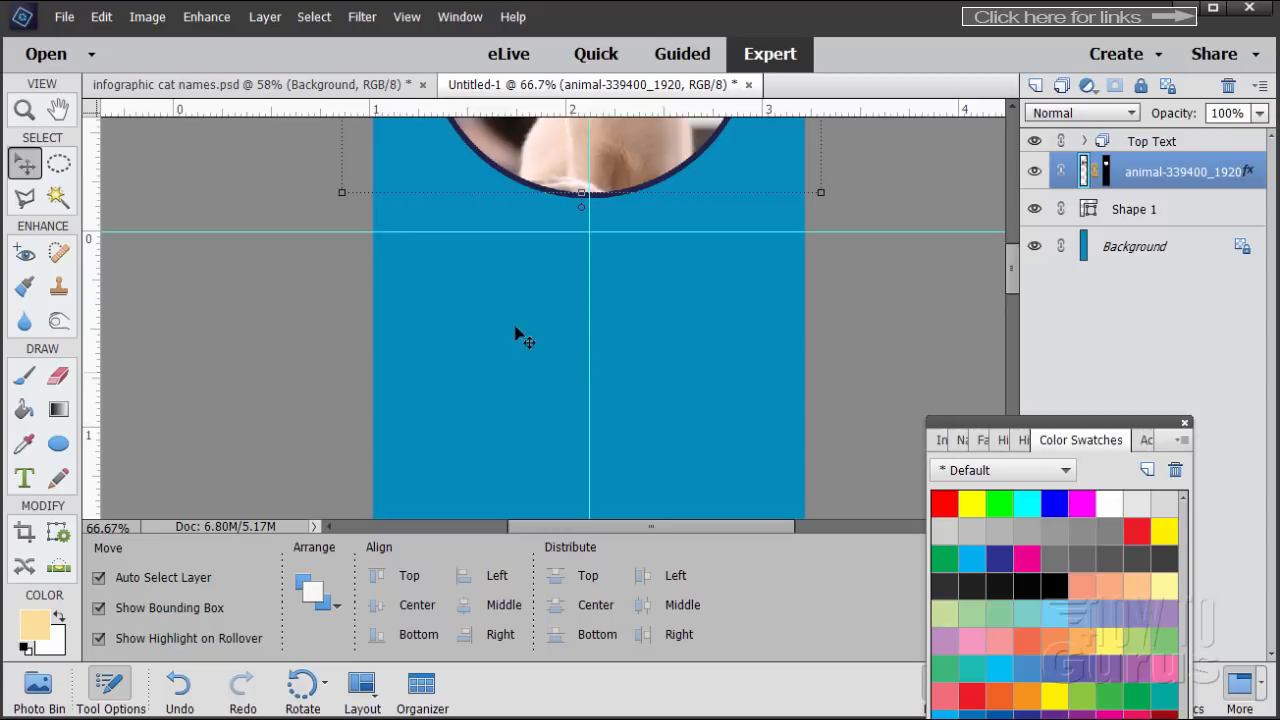
{"action": "scroll", "coordinate": [310, 347], "scroll_direction": "down", "scroll_amount": 3}
{"action": "scroll", "coordinate": [313, 350], "scroll_direction": "down", "scroll_amount": 1}
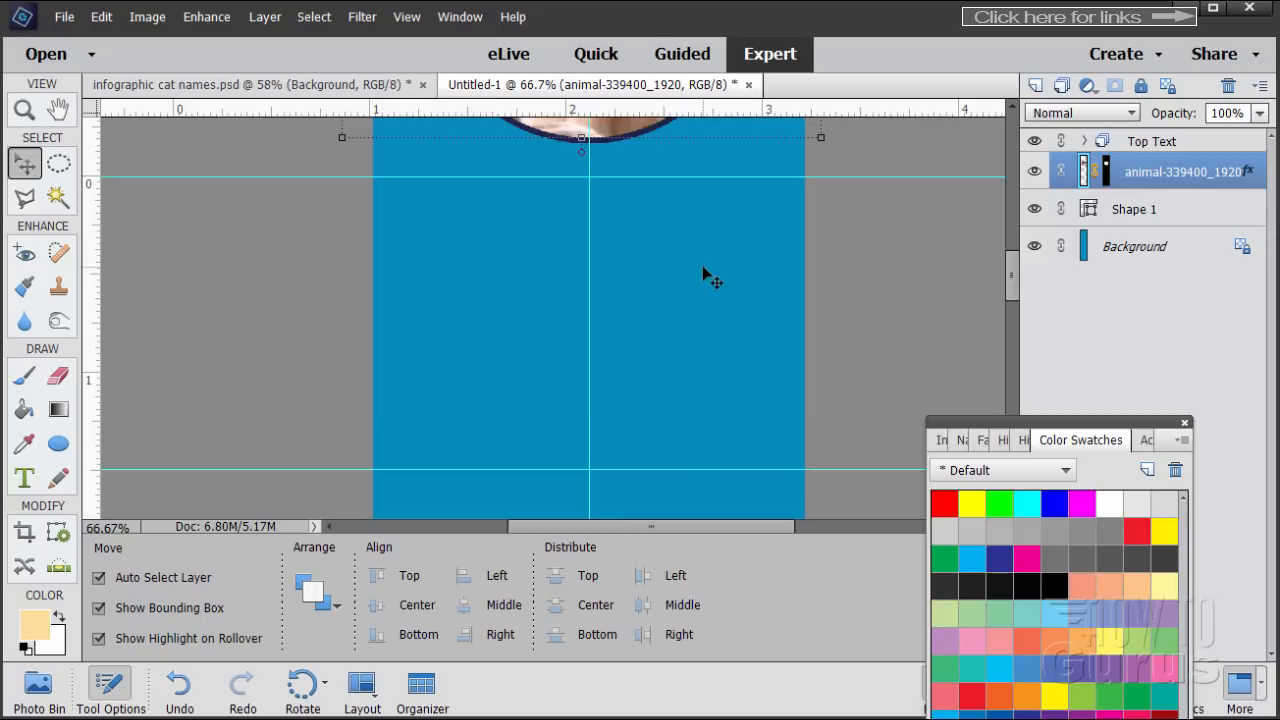
{"action": "left_click", "coordinate": [1192, 212]}
{"action": "left_click", "coordinate": [1034, 209]}
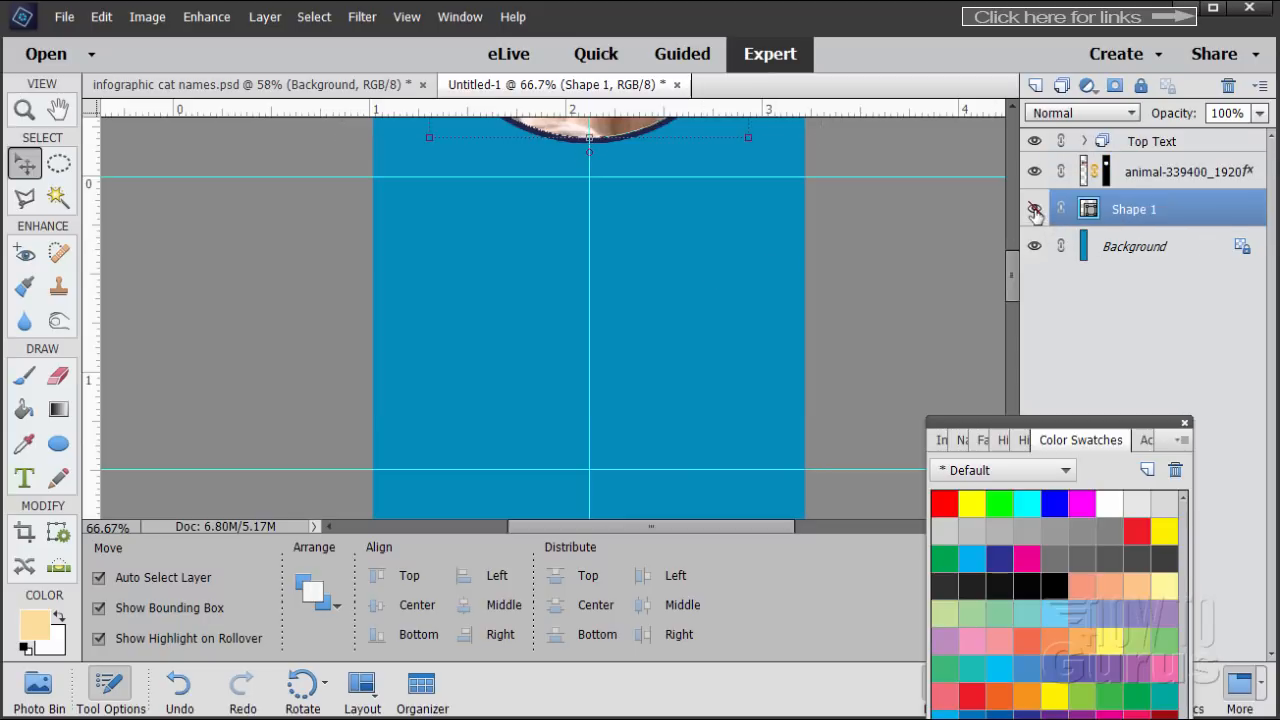
{"action": "left_click", "coordinate": [1178, 257]}
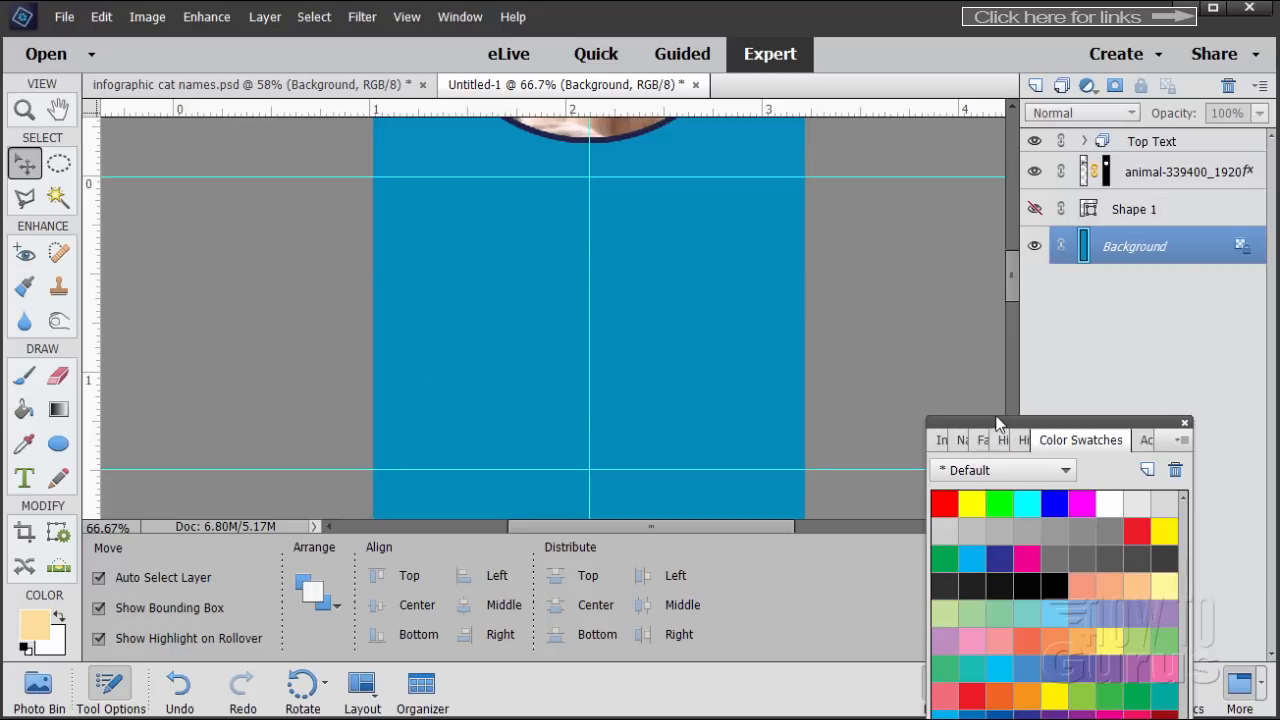
Step: Draw an orange (f27b01) rectangle spanning the canvas width between the guides at 0 and 1.5 inches below the cat photo
{"action": "left_click_drag", "start_coordinate": [997, 424], "coordinate": [959, 167]}
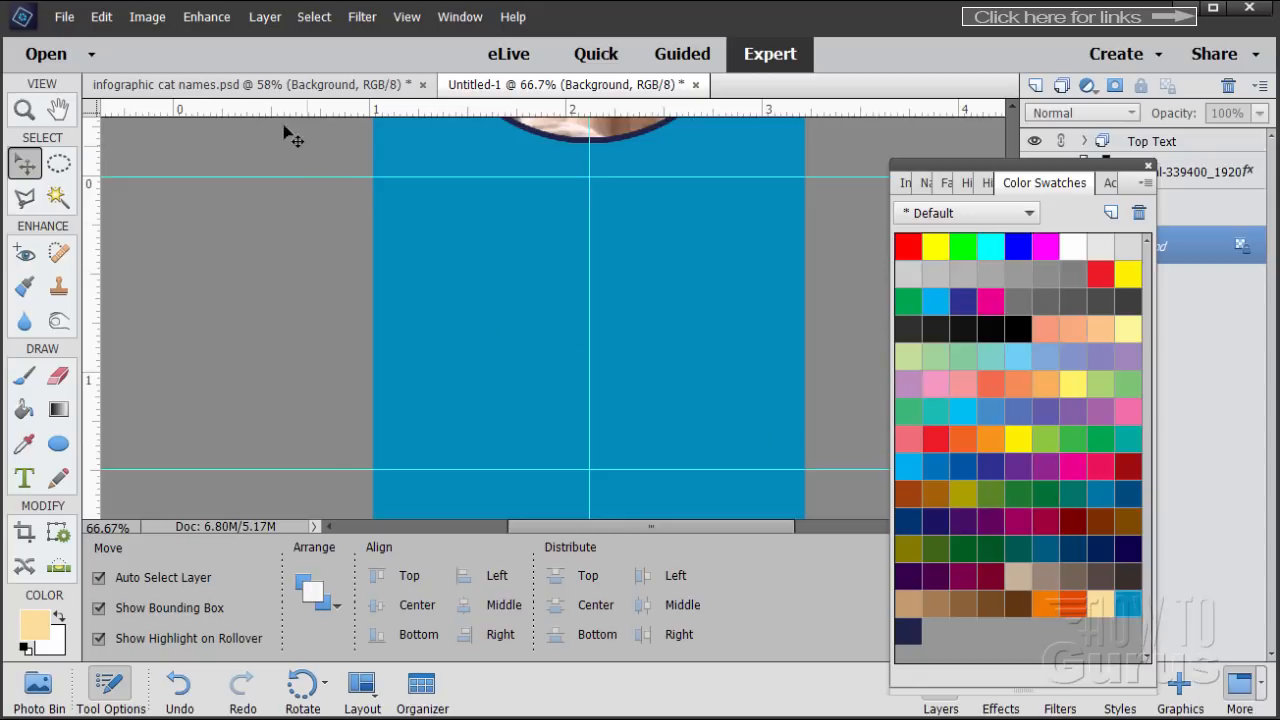
{"action": "left_click", "coordinate": [272, 85]}
{"action": "scroll", "coordinate": [314, 353], "scroll_direction": "down", "scroll_amount": 10}
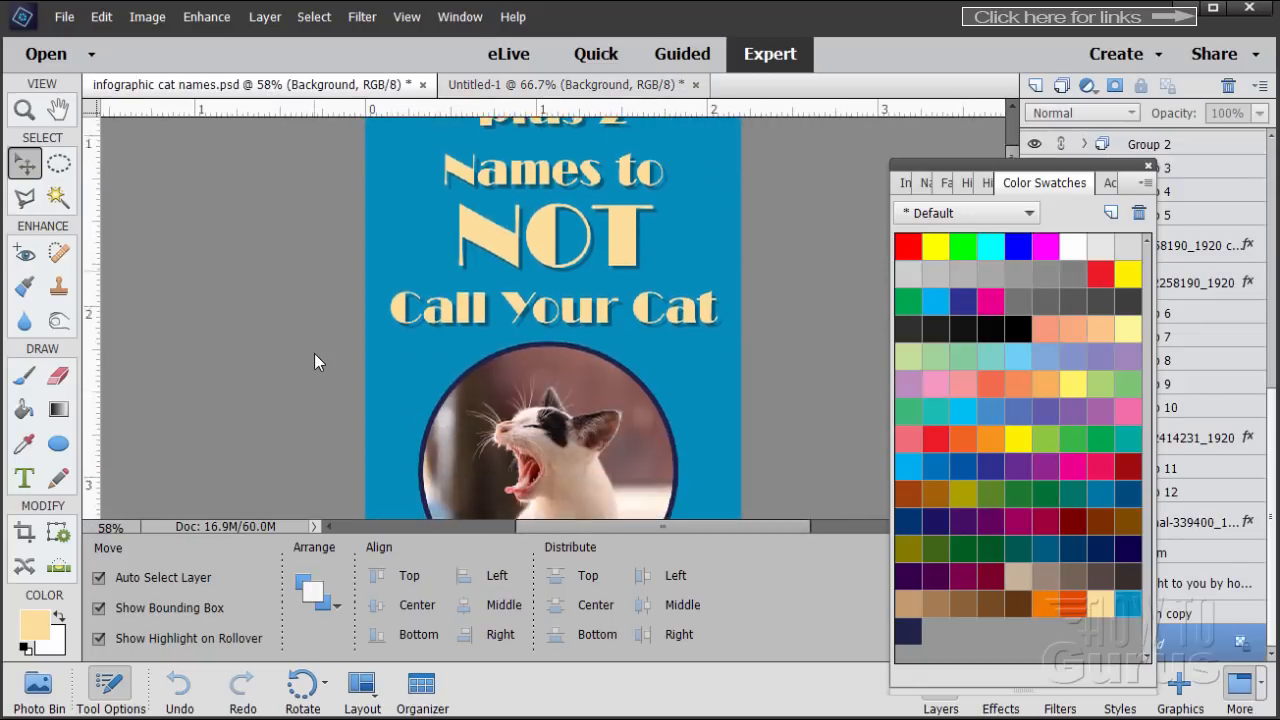
{"action": "scroll", "coordinate": [314, 353], "scroll_direction": "up", "scroll_amount": 1}
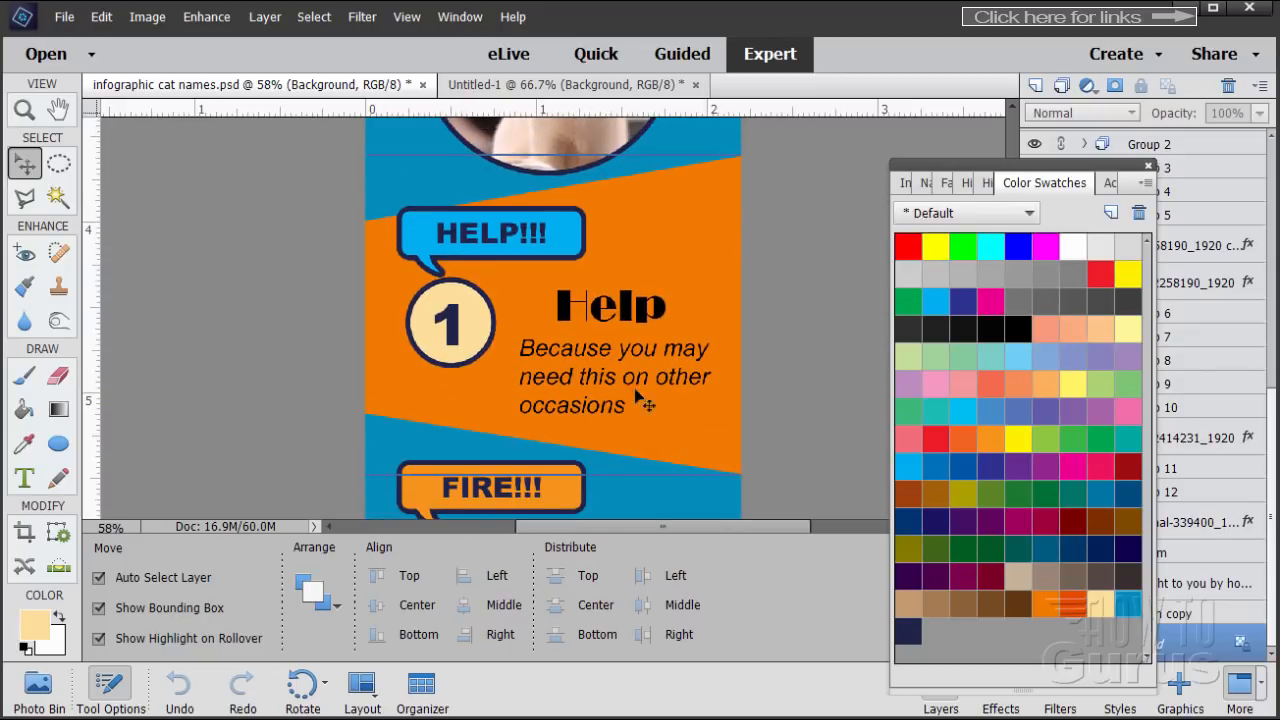
{"action": "left_click", "coordinate": [556, 88]}
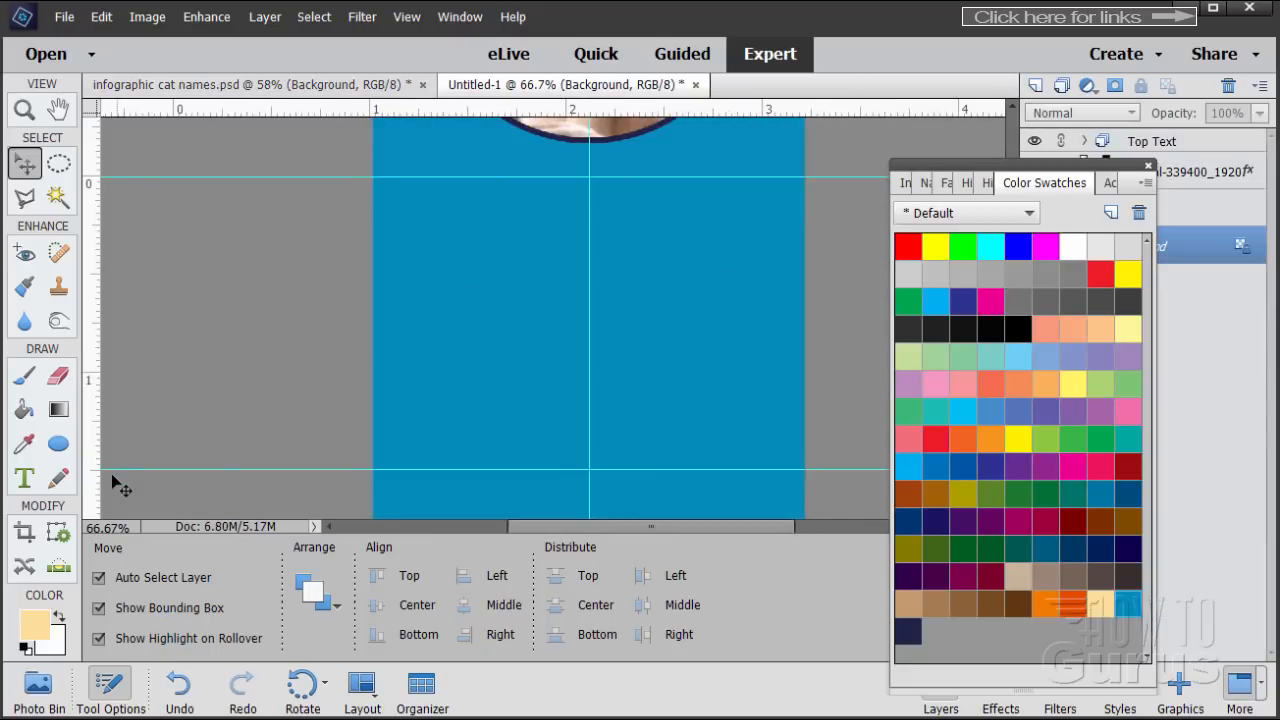
{"action": "left_click", "coordinate": [59, 445]}
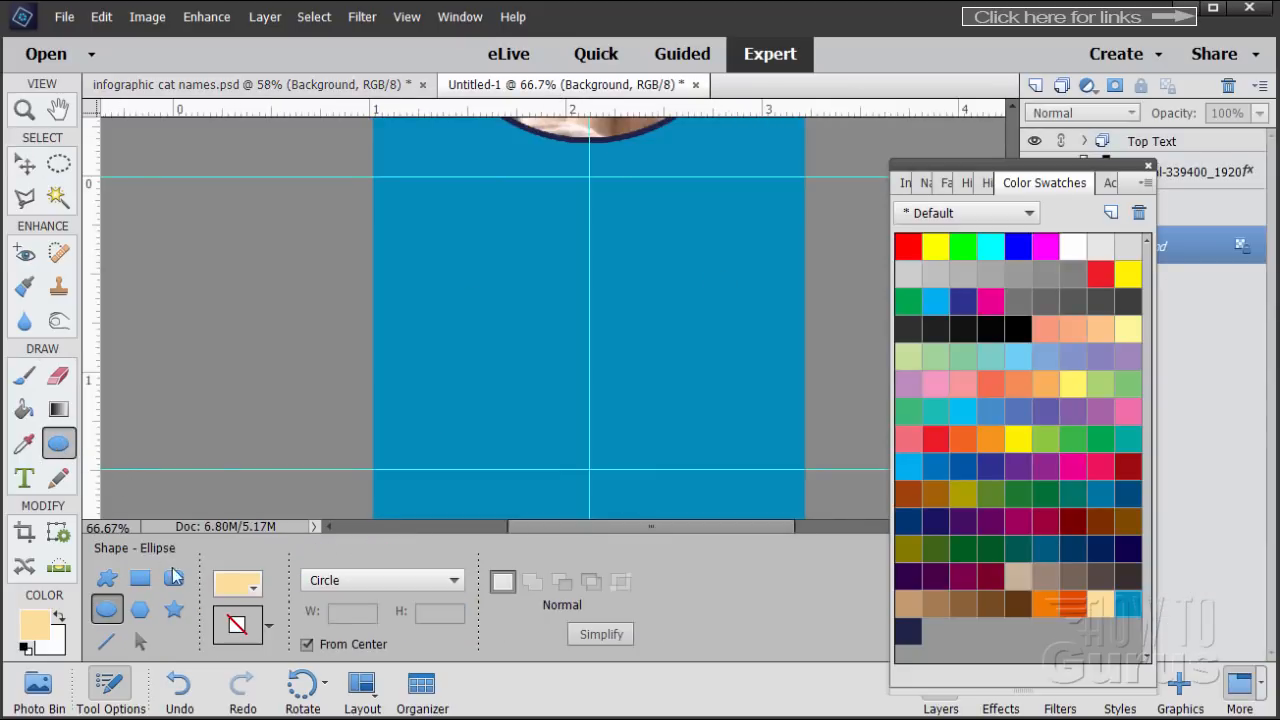
{"action": "left_click", "coordinate": [140, 579]}
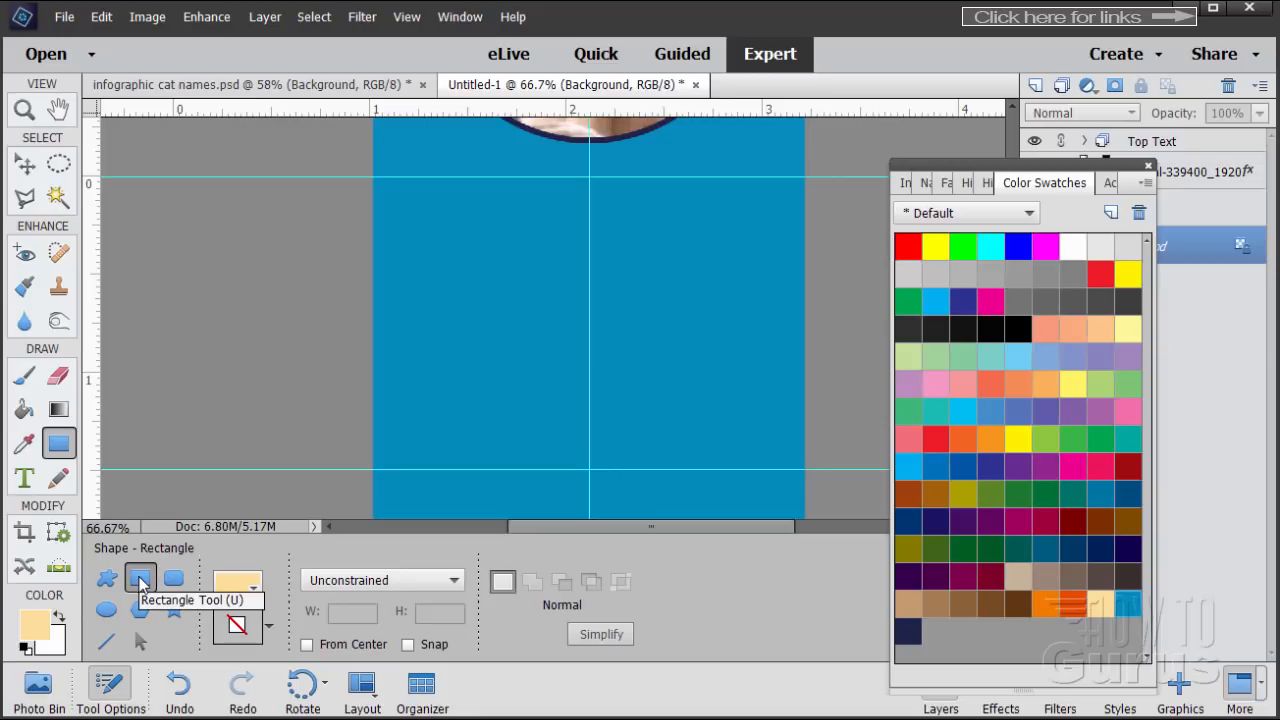
{"action": "left_click", "coordinate": [35, 622]}
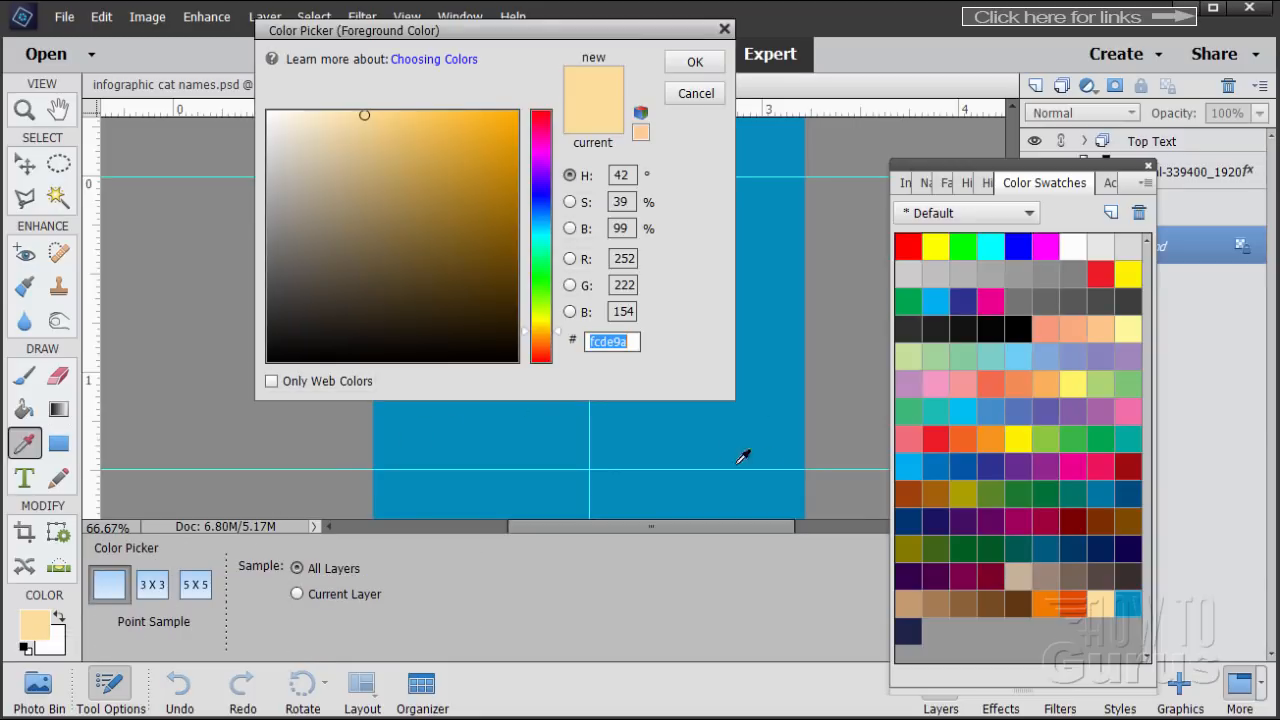
{"action": "left_click", "coordinate": [1050, 603]}
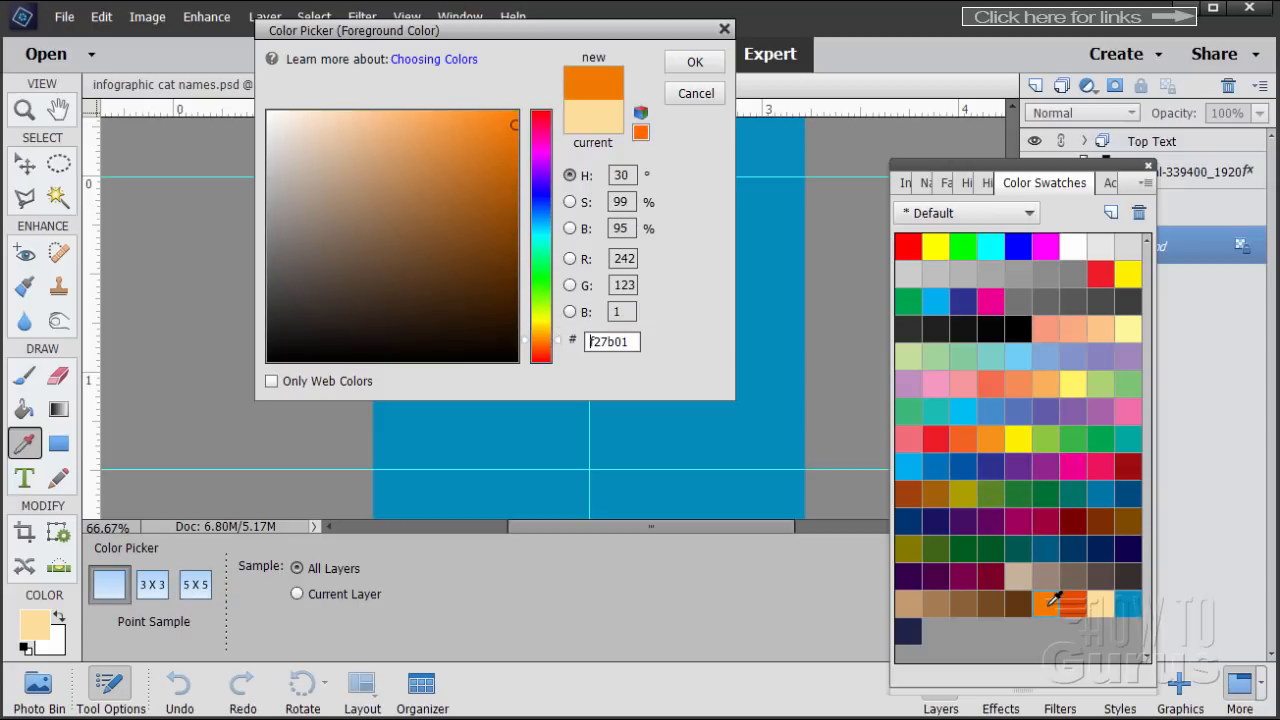
{"action": "left_click", "coordinate": [695, 62]}
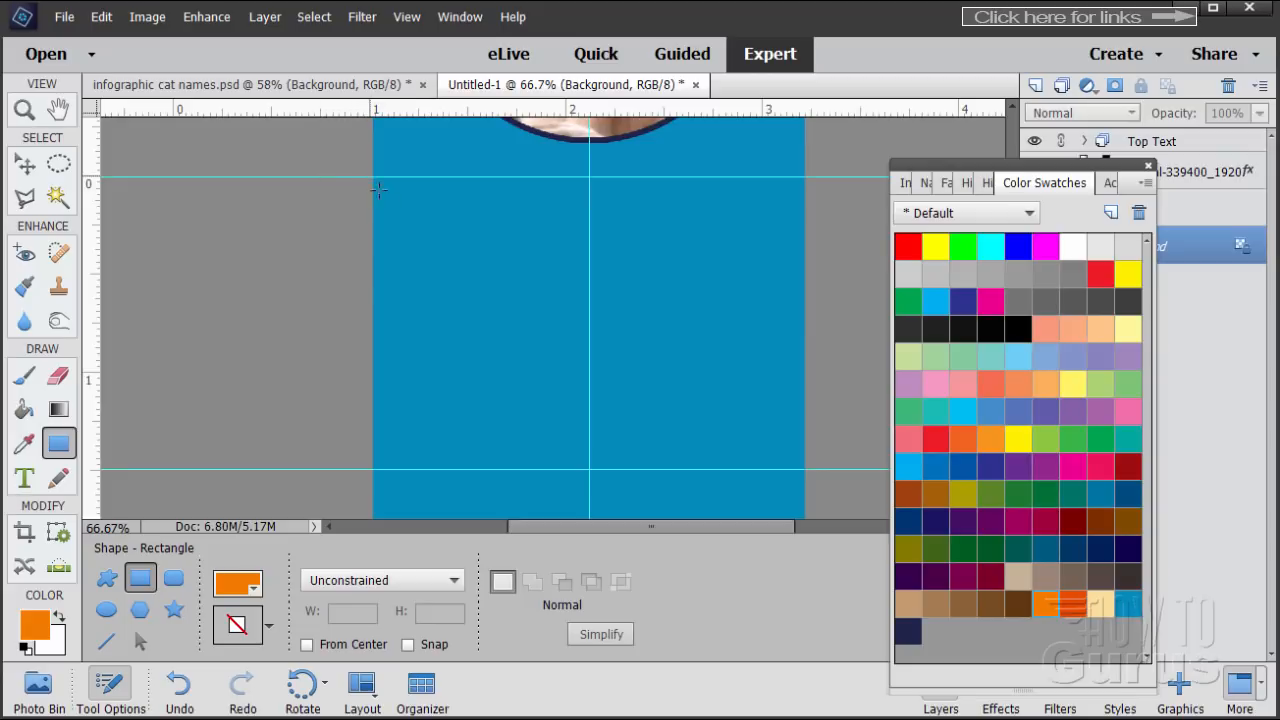
{"action": "left_click_drag", "start_coordinate": [378, 189], "coordinate": [806, 467]}
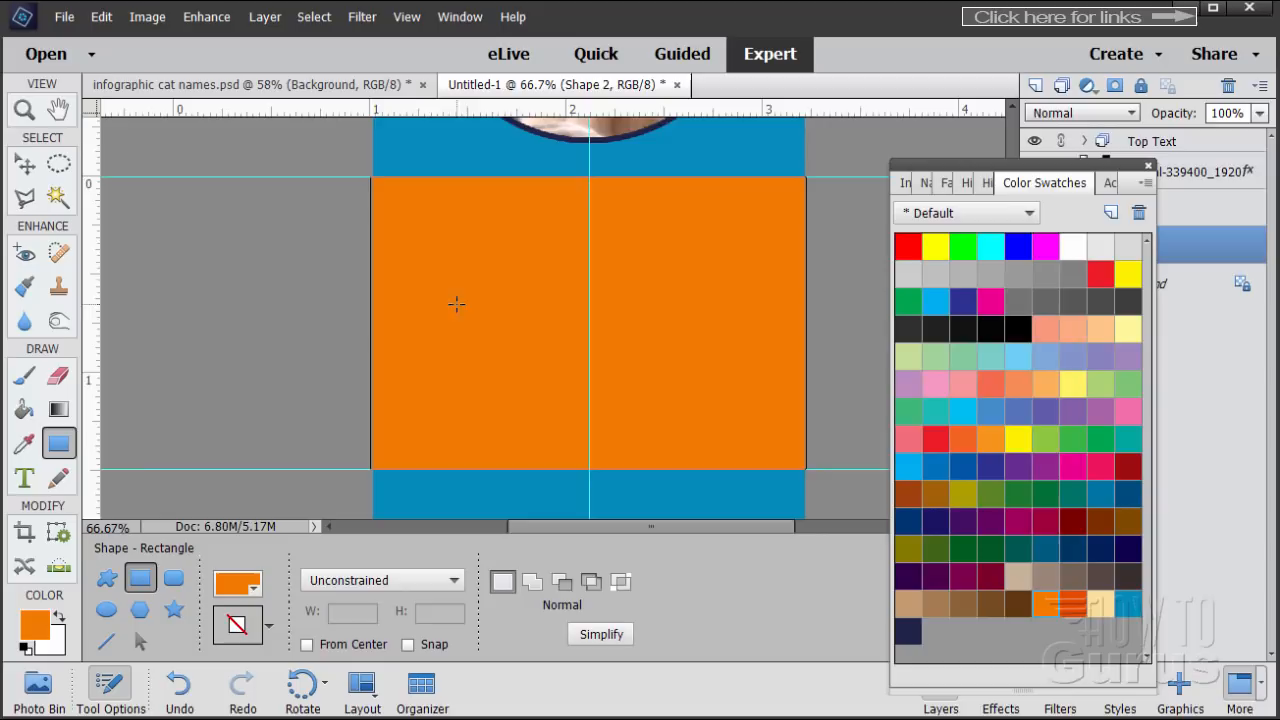
Step: Apply a perspective transform to the orange rectangle, shortening its left edge and lengthening its right edge, and convert it to a regular path
{"action": "left_click", "coordinate": [30, 166]}
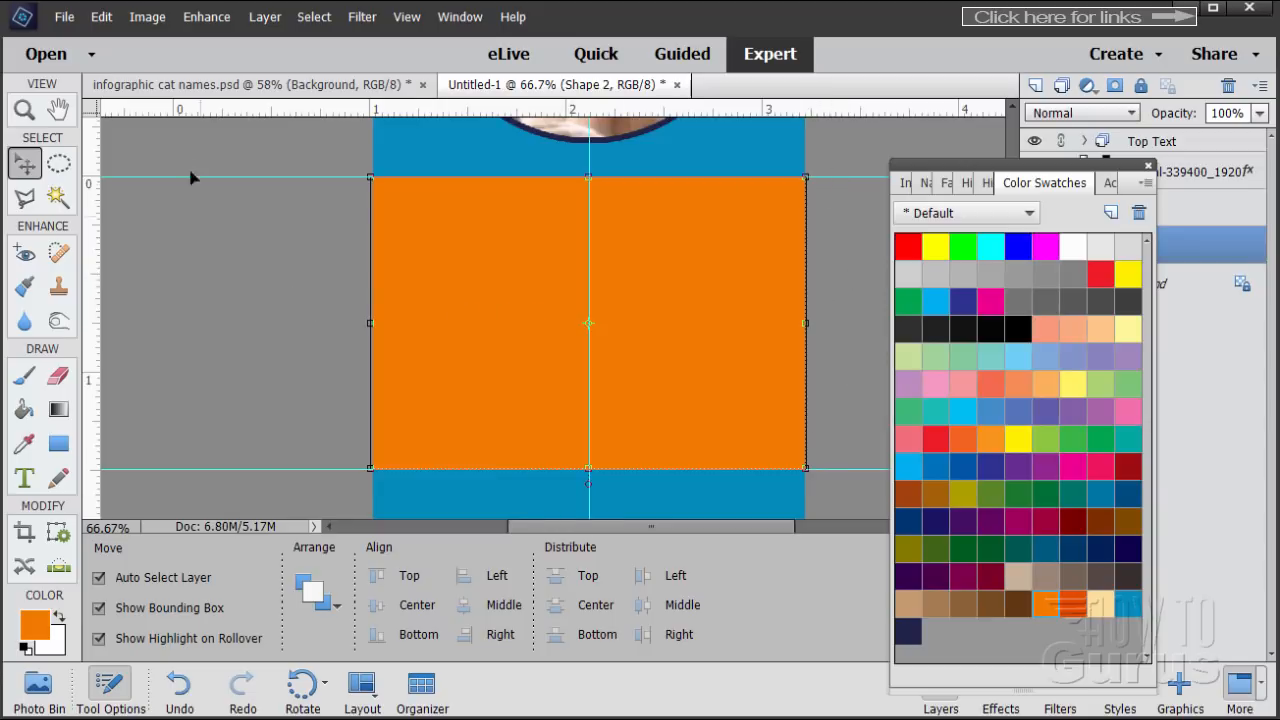
{"action": "left_click", "coordinate": [157, 17]}
{"action": "mouse_move", "coordinate": [166, 62]}
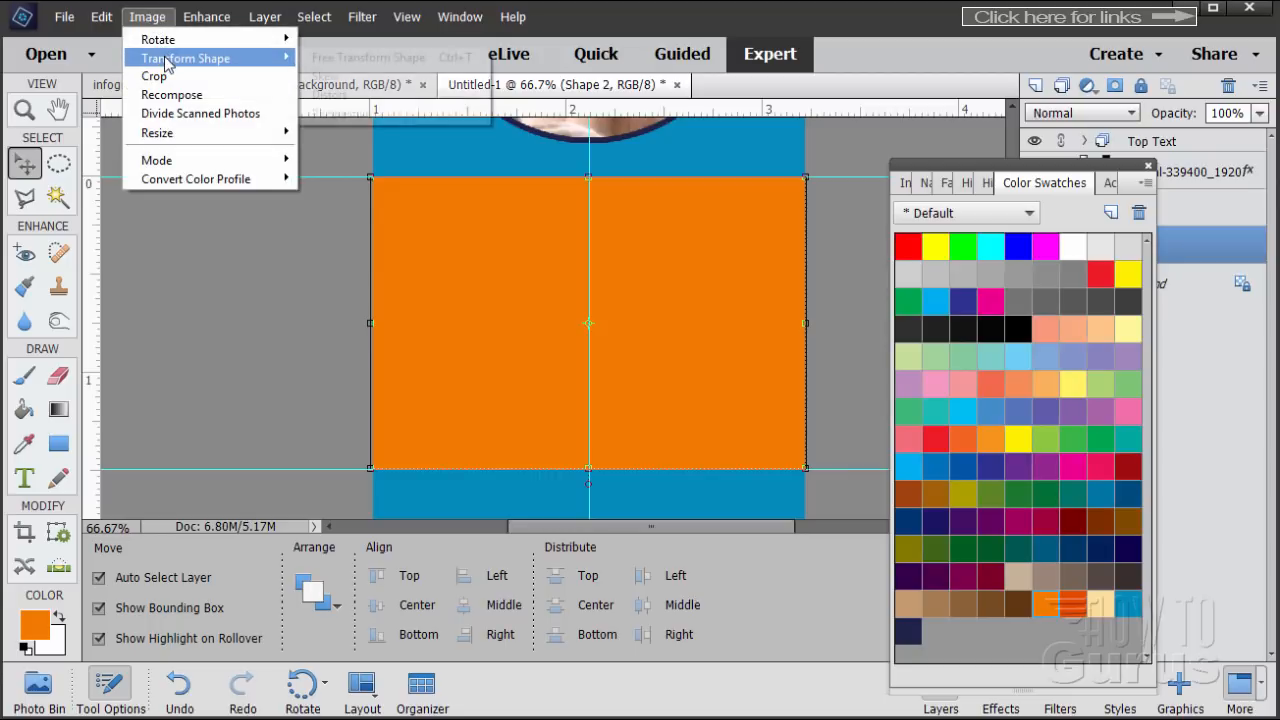
{"action": "left_click", "coordinate": [345, 112]}
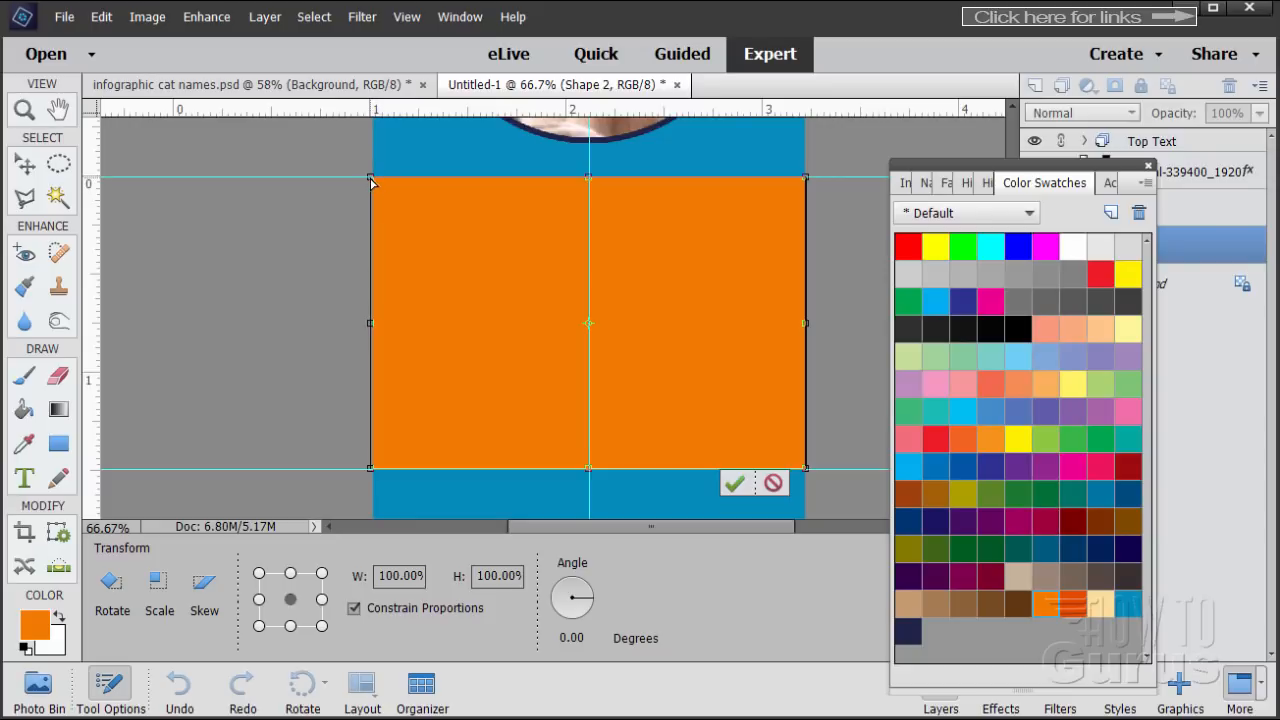
{"action": "left_click_drag", "start_coordinate": [373, 182], "coordinate": [377, 231]}
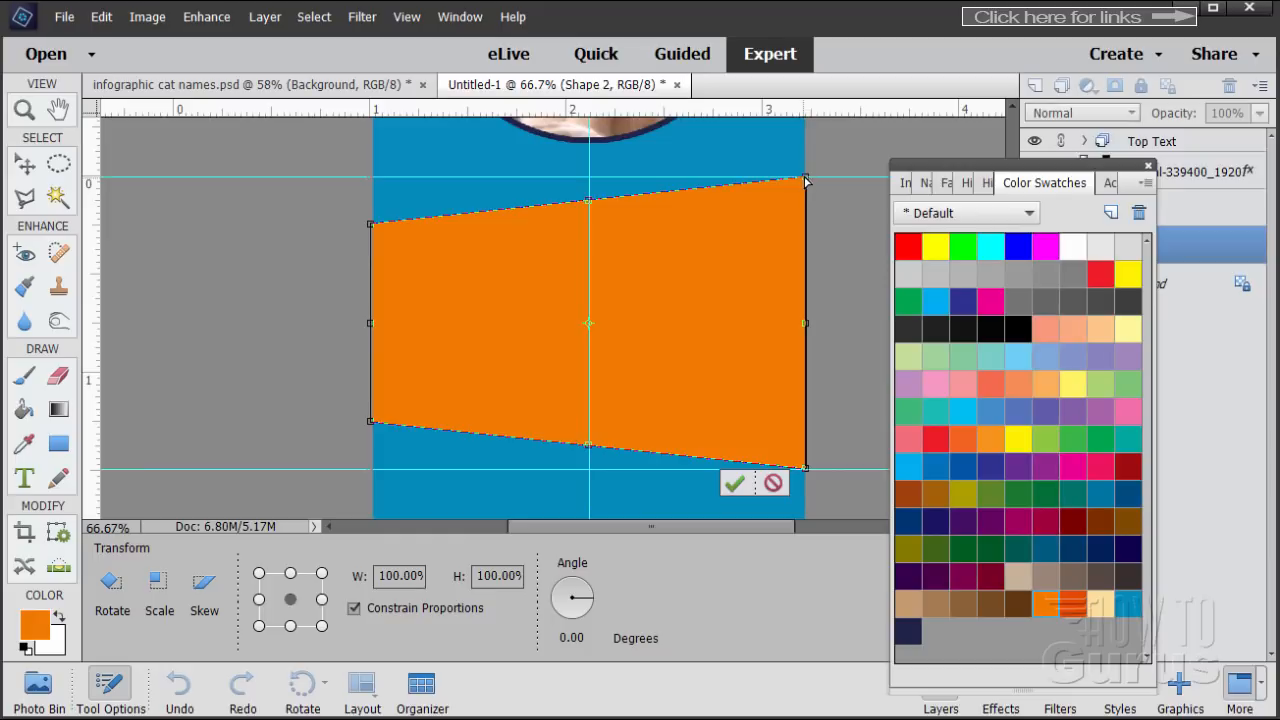
{"action": "left_click_drag", "start_coordinate": [806, 181], "coordinate": [797, 134]}
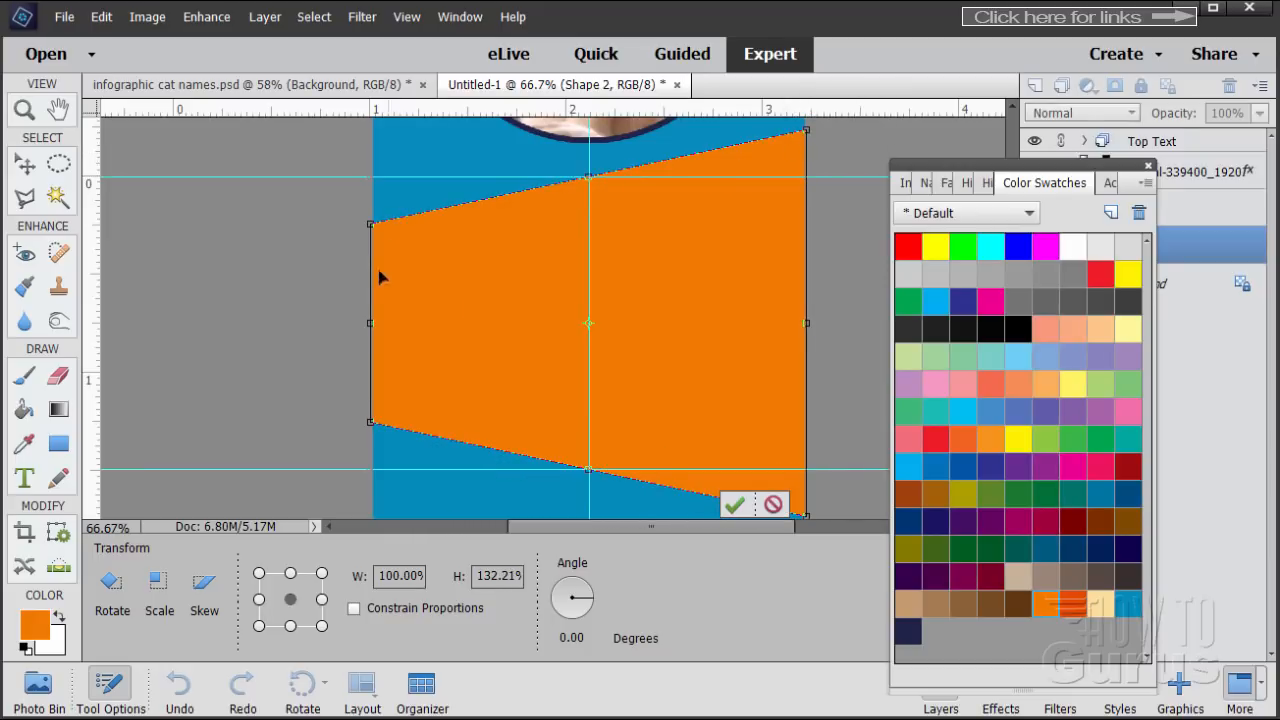
{"action": "left_click", "coordinate": [734, 505]}
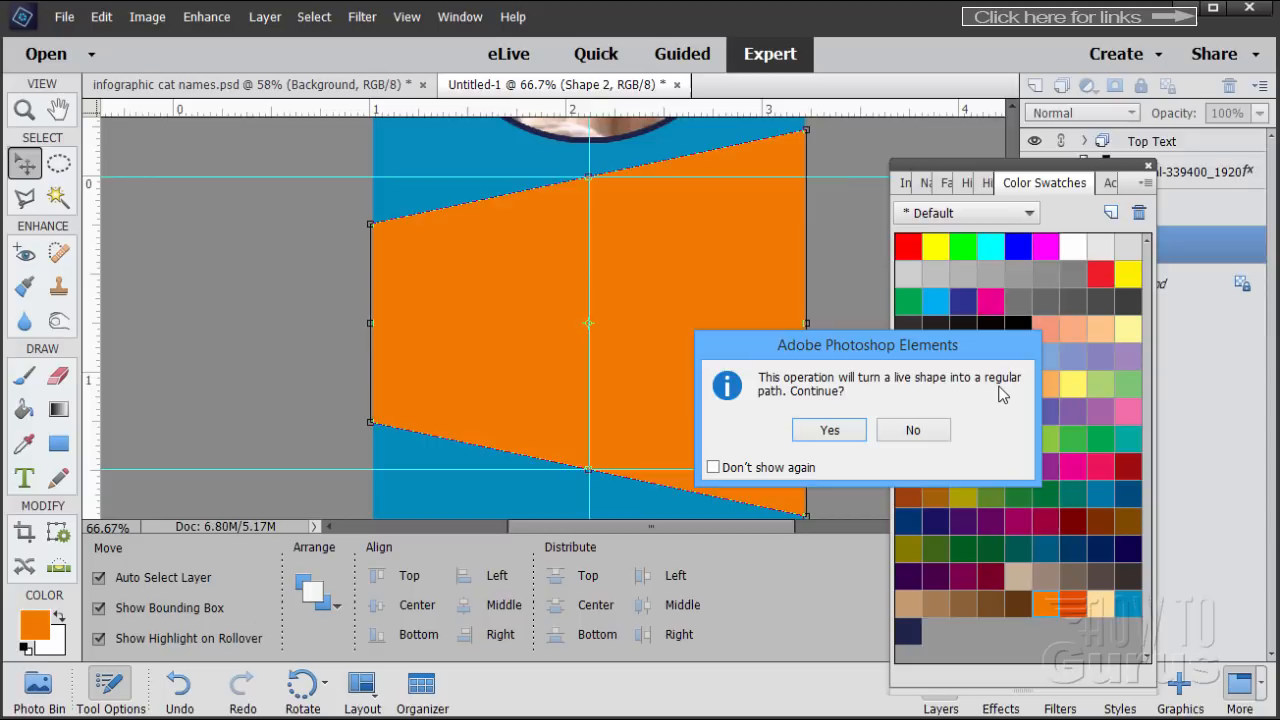
{"action": "left_click", "coordinate": [834, 432]}
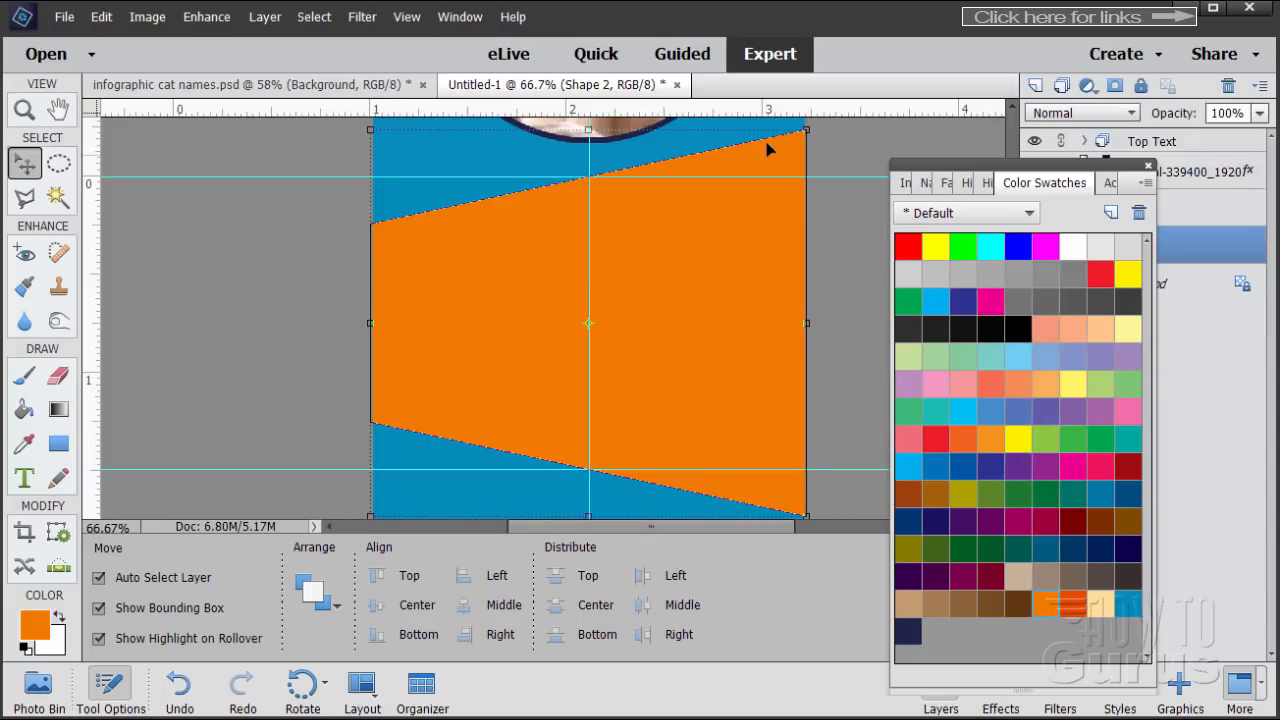
Step: Create a new layer group and move the orange Shape 2 layer into it
{"action": "left_click_drag", "start_coordinate": [921, 178], "coordinate": [1050, 405]}
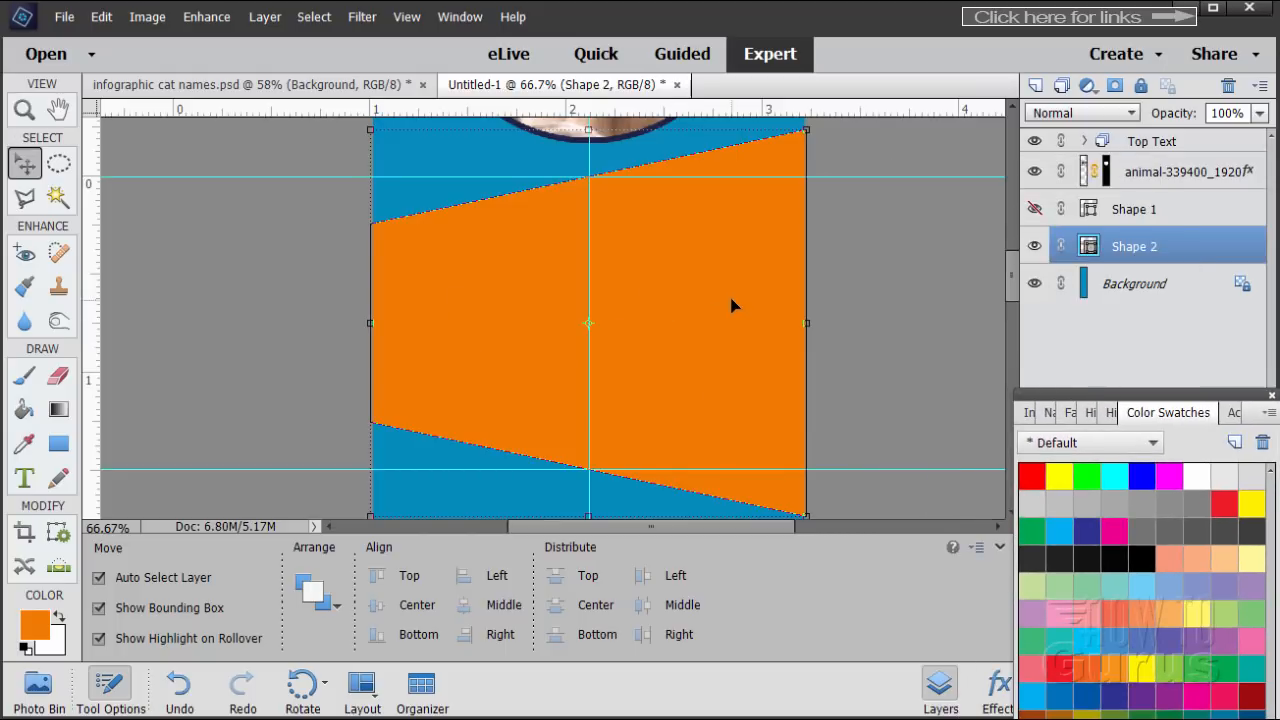
{"action": "scroll", "coordinate": [731, 303], "scroll_direction": "down", "scroll_amount": 8}
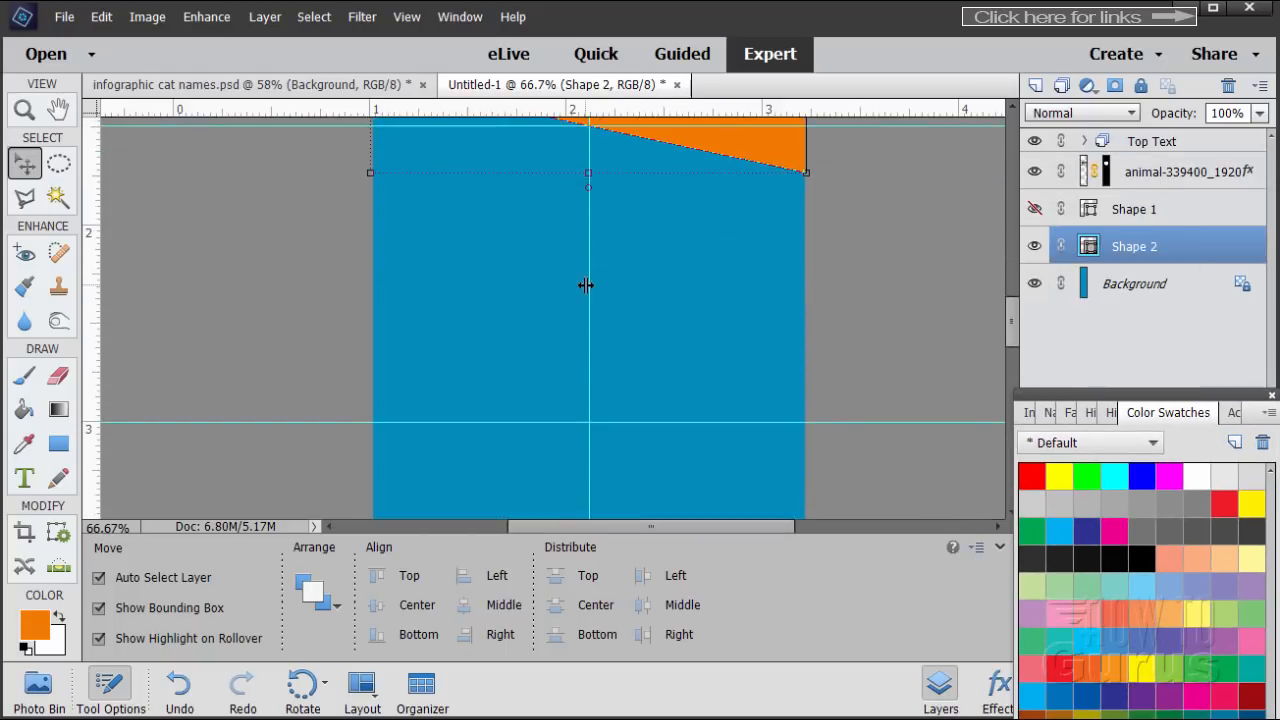
{"action": "scroll", "coordinate": [588, 281], "scroll_direction": "down", "scroll_amount": 4}
{"action": "scroll", "coordinate": [588, 280], "scroll_direction": "down", "scroll_amount": 9}
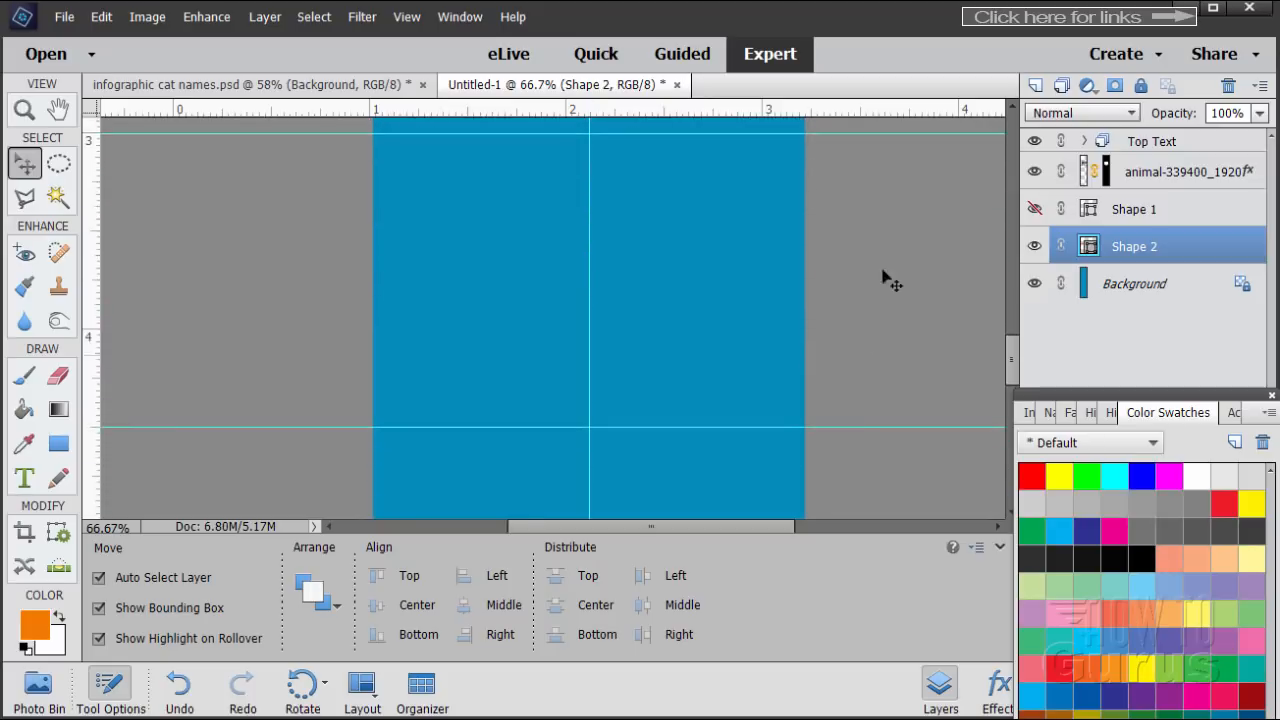
{"action": "scroll", "coordinate": [640, 338], "scroll_direction": "down", "scroll_amount": 6}
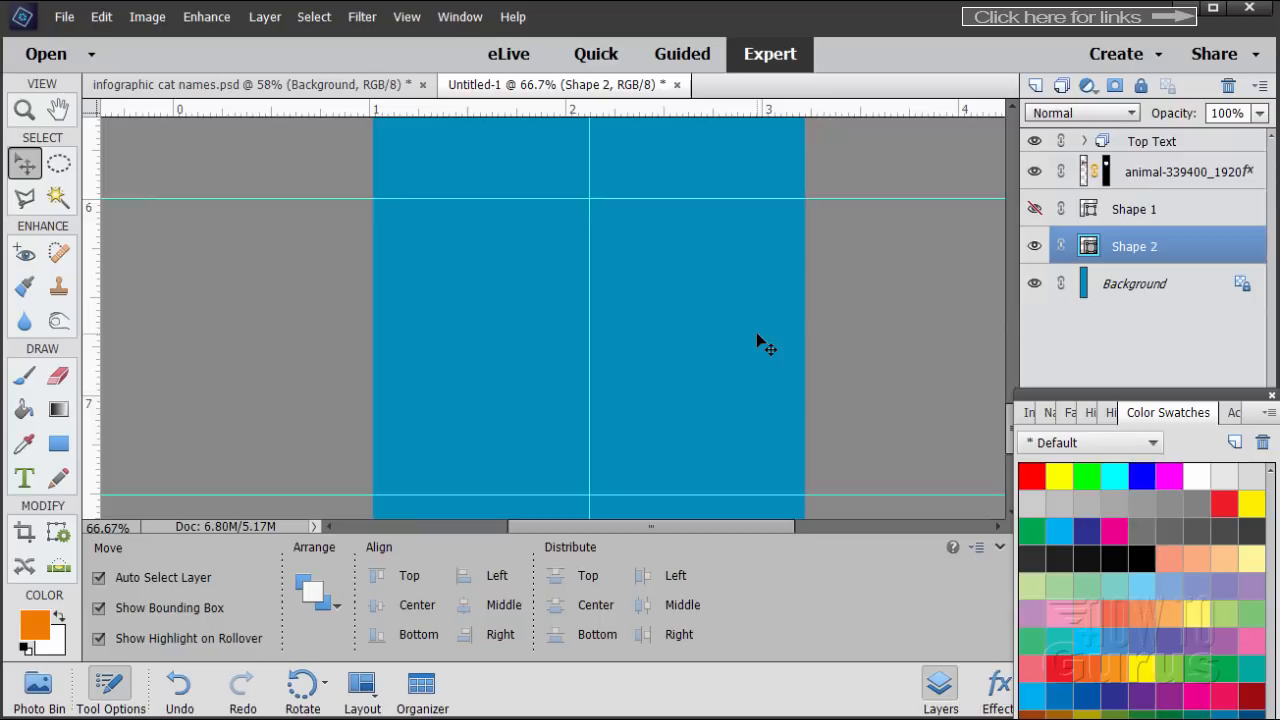
{"action": "scroll", "coordinate": [760, 343], "scroll_direction": "up", "scroll_amount": 15}
{"action": "scroll", "coordinate": [762, 343], "scroll_direction": "up", "scroll_amount": 15}
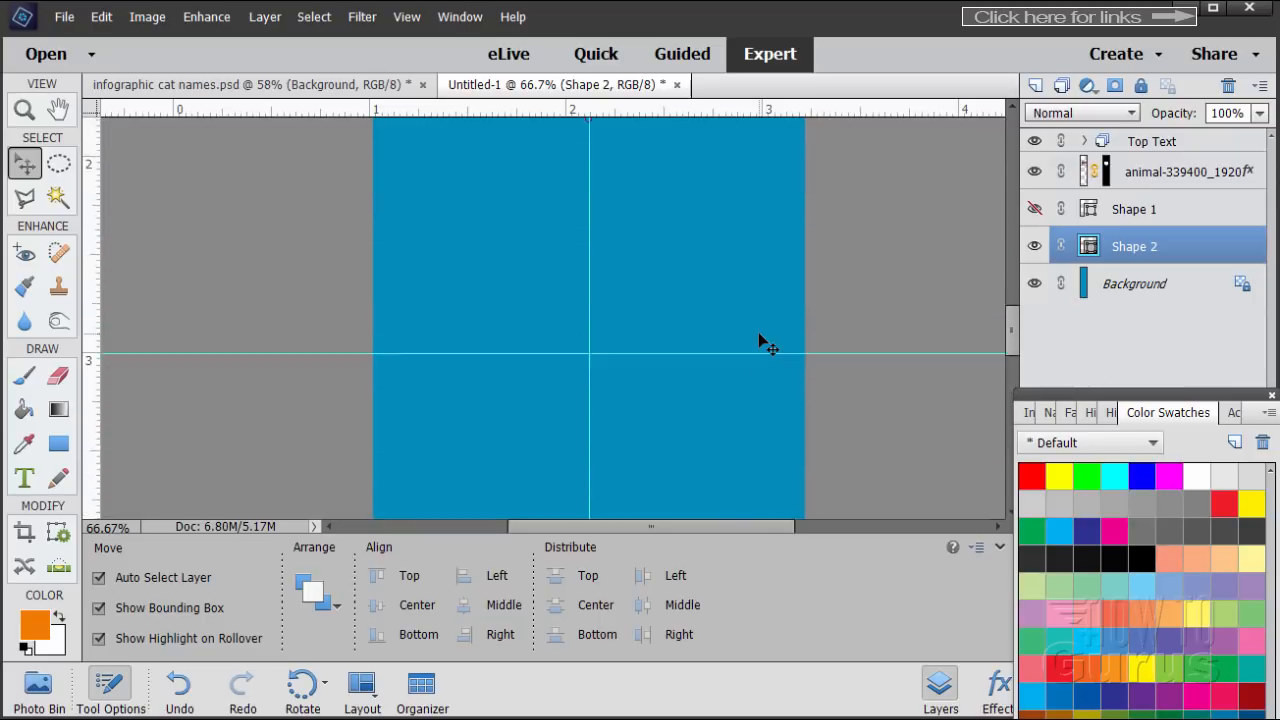
{"action": "scroll", "coordinate": [740, 320], "scroll_direction": "up", "scroll_amount": 1}
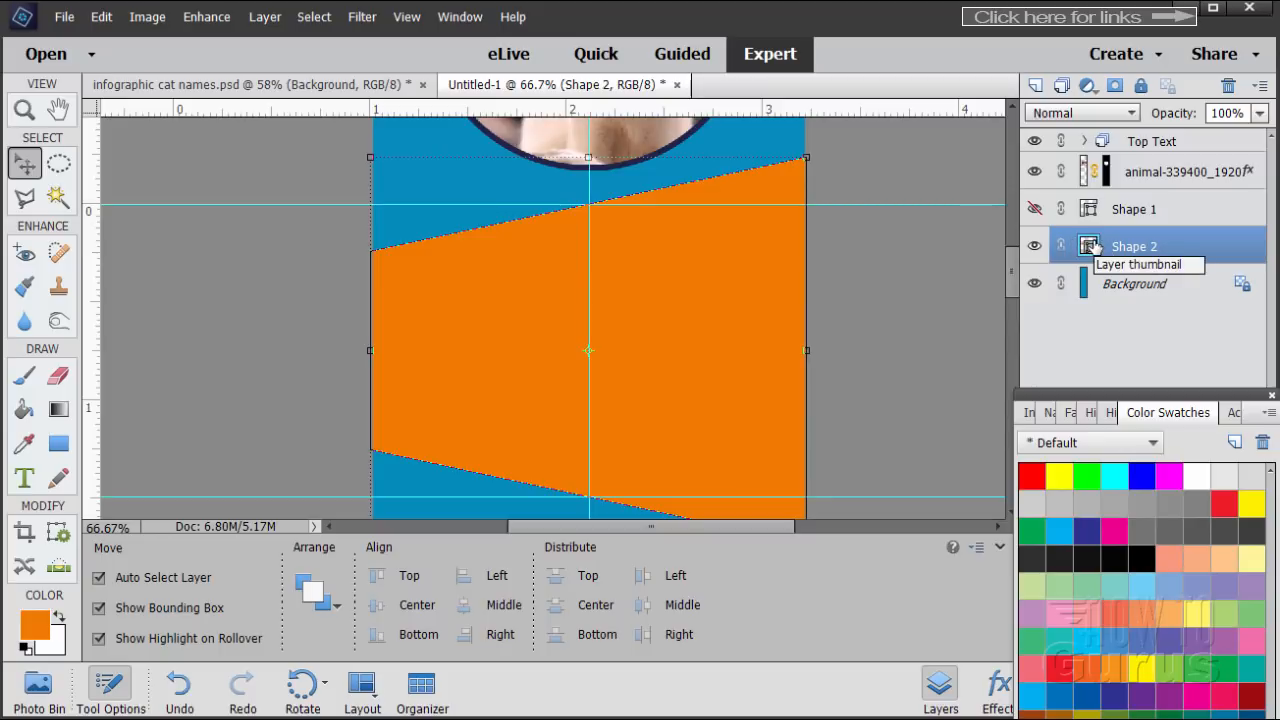
{"action": "left_click", "coordinate": [1062, 87]}
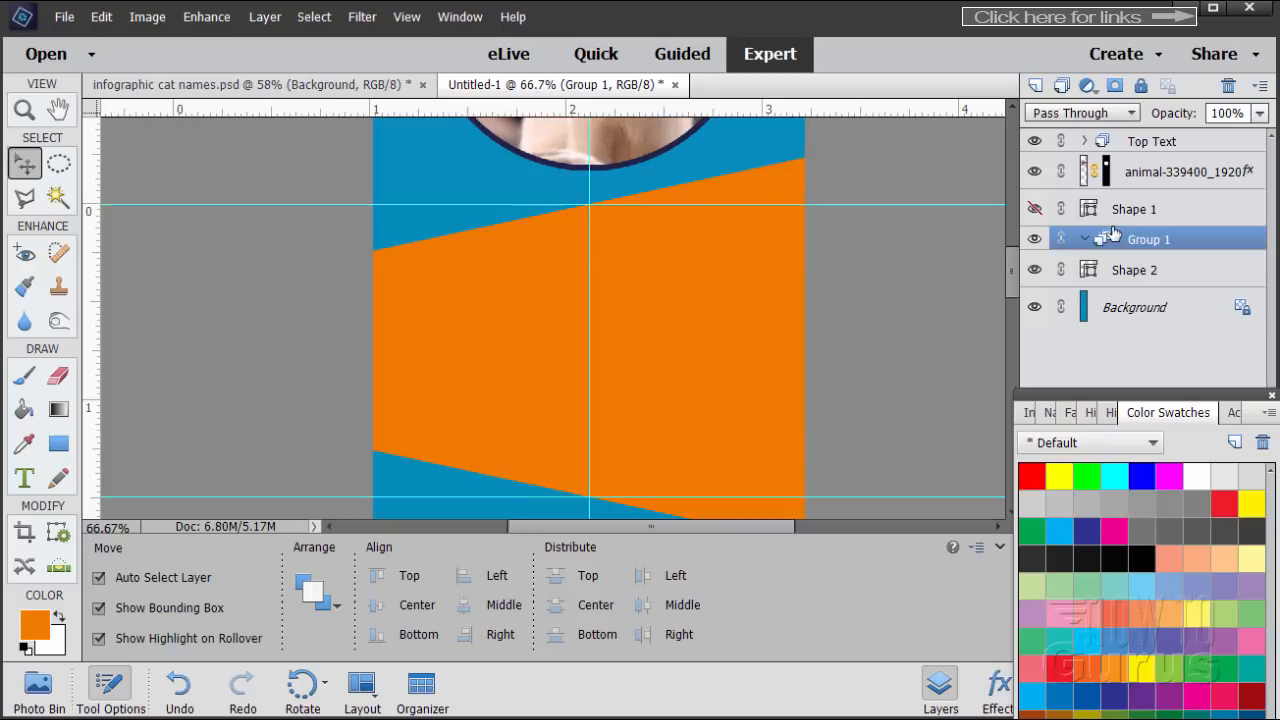
{"action": "left_click_drag", "start_coordinate": [1098, 276], "coordinate": [1086, 239]}
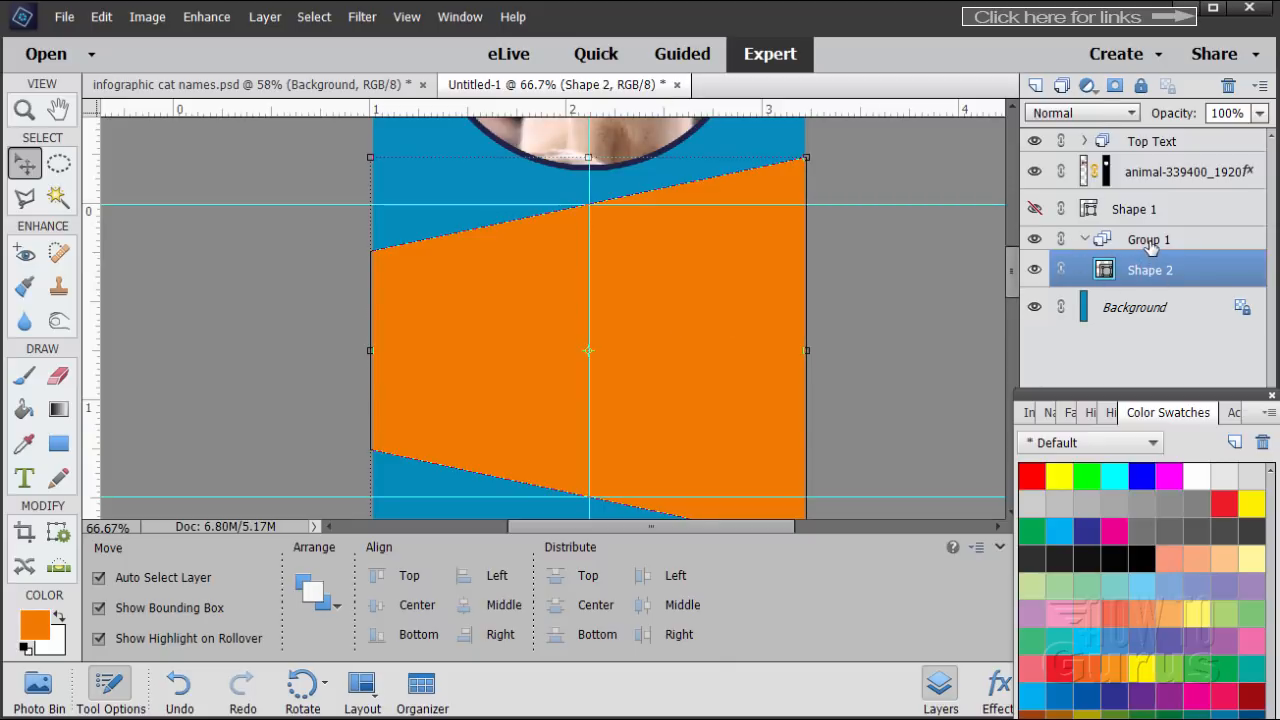
{"action": "double_click", "coordinate": [1150, 240]}
{"action": "left_click", "coordinate": [1184, 240]}
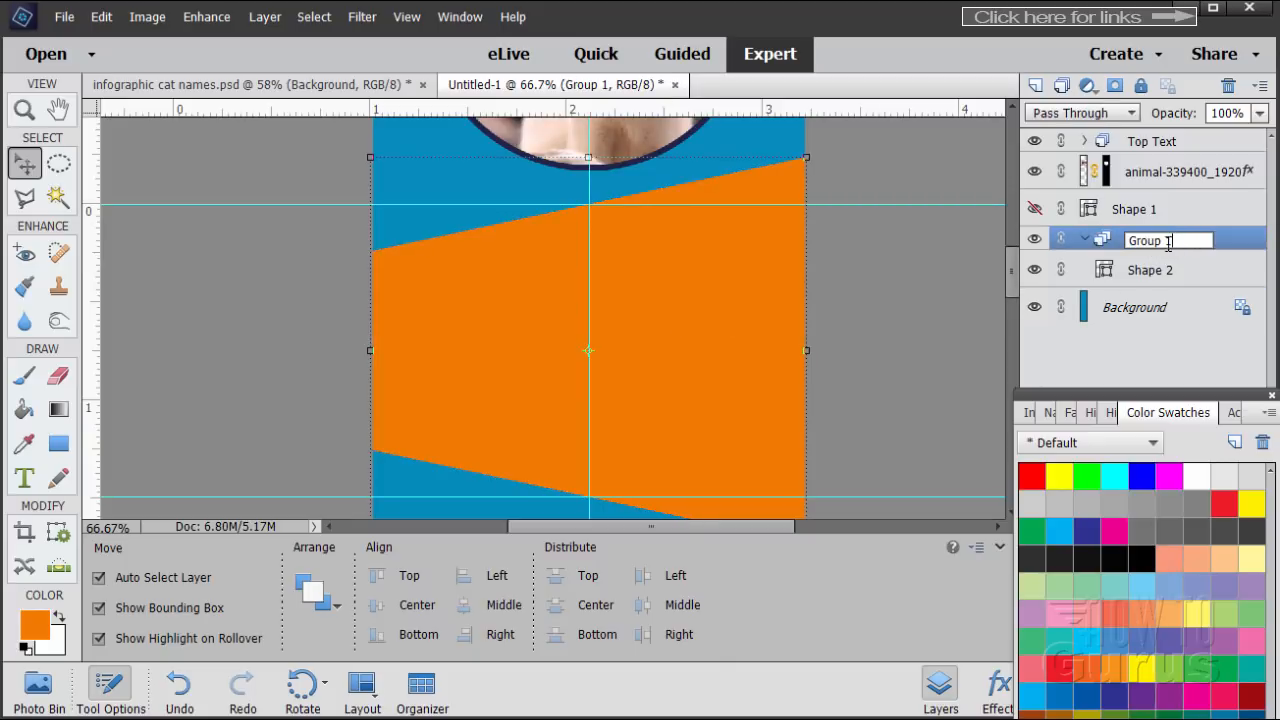
{"action": "left_click_drag", "start_coordinate": [1168, 243], "coordinate": [1127, 241]}
{"action": "left_click", "coordinate": [1185, 242]}
{"action": "key", "text": "Return"}
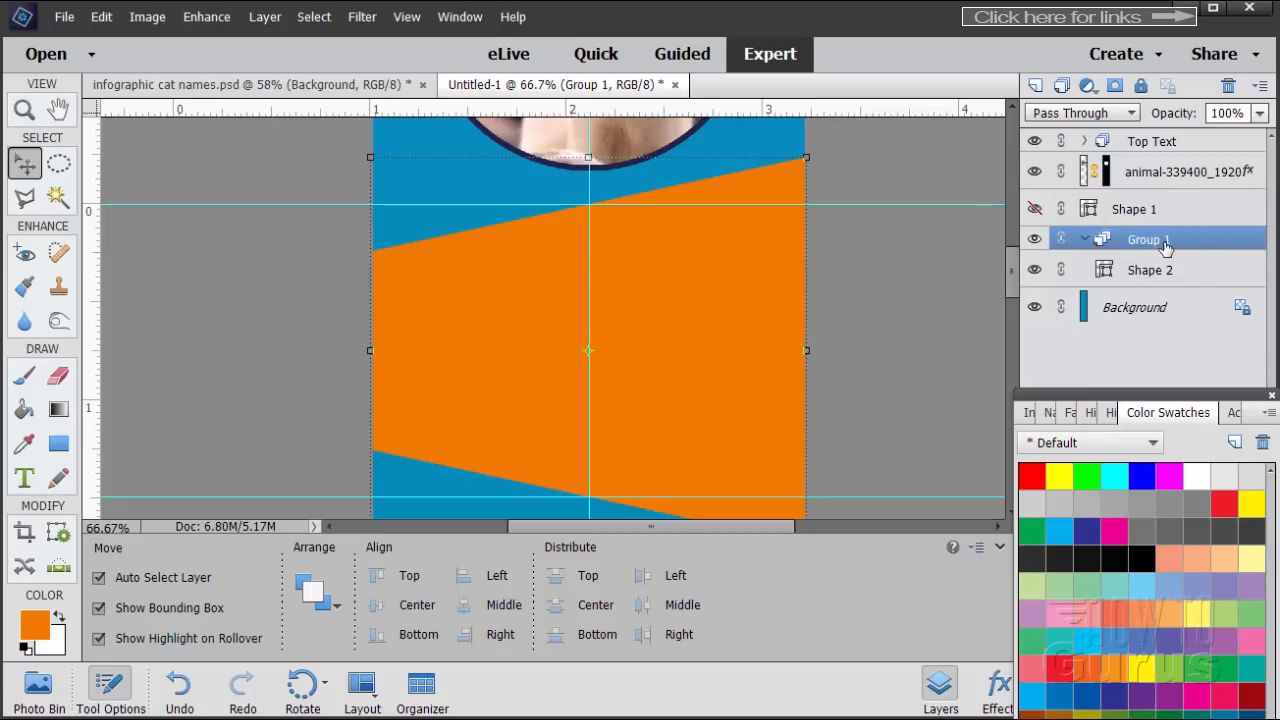
Step: Rename the Shape 2 layer inside Group 1 as Wedge
{"action": "left_click", "coordinate": [1150, 276]}
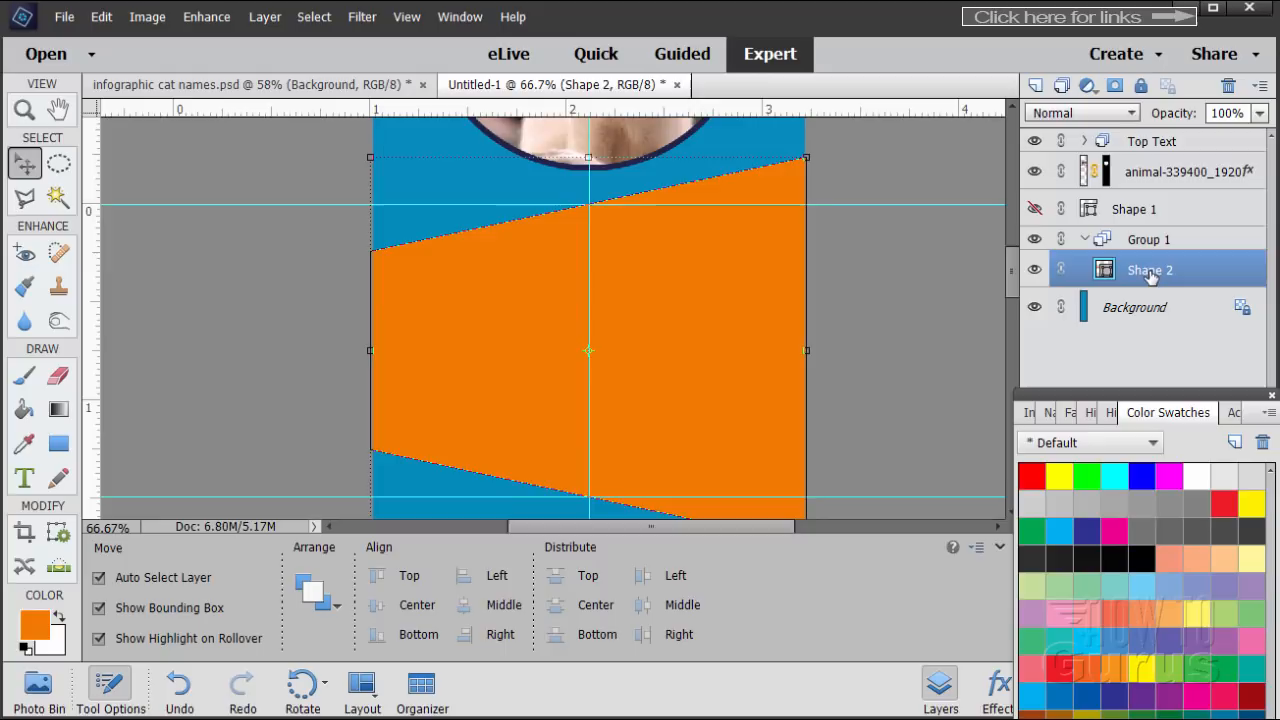
{"action": "double_click", "coordinate": [1152, 276]}
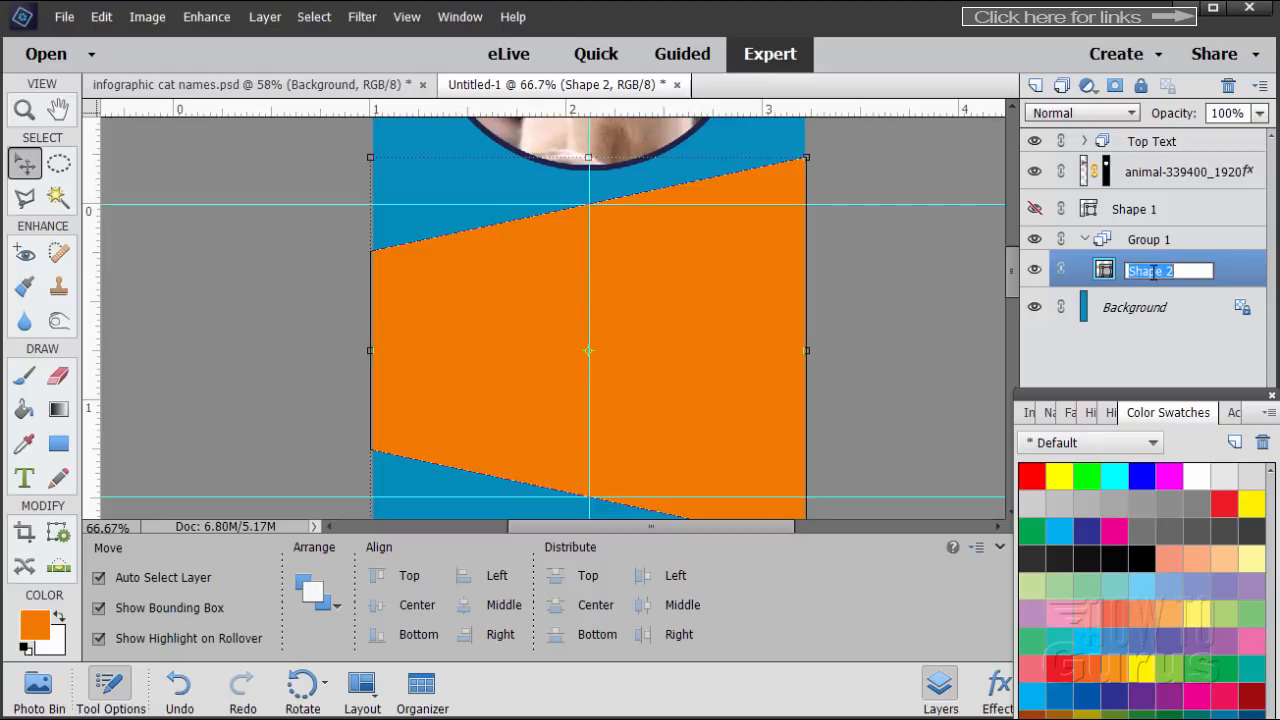
{"action": "type", "text": "Wedge"}
{"action": "key", "text": "Return"}
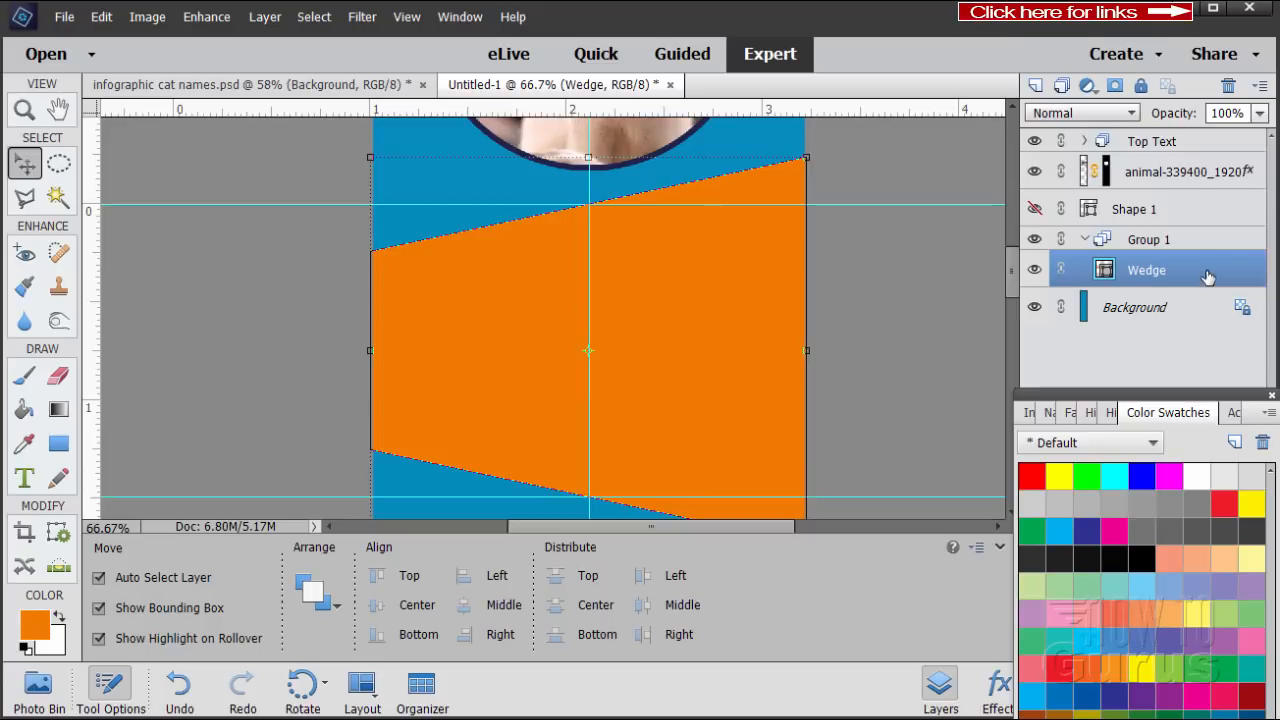
Step: Draw a circle about 0.55 inches wide near the orange wedge's left edge and fill it with the pale cream swatch
{"action": "left_click_drag", "start_coordinate": [1014, 271], "coordinate": [1013, 282]}
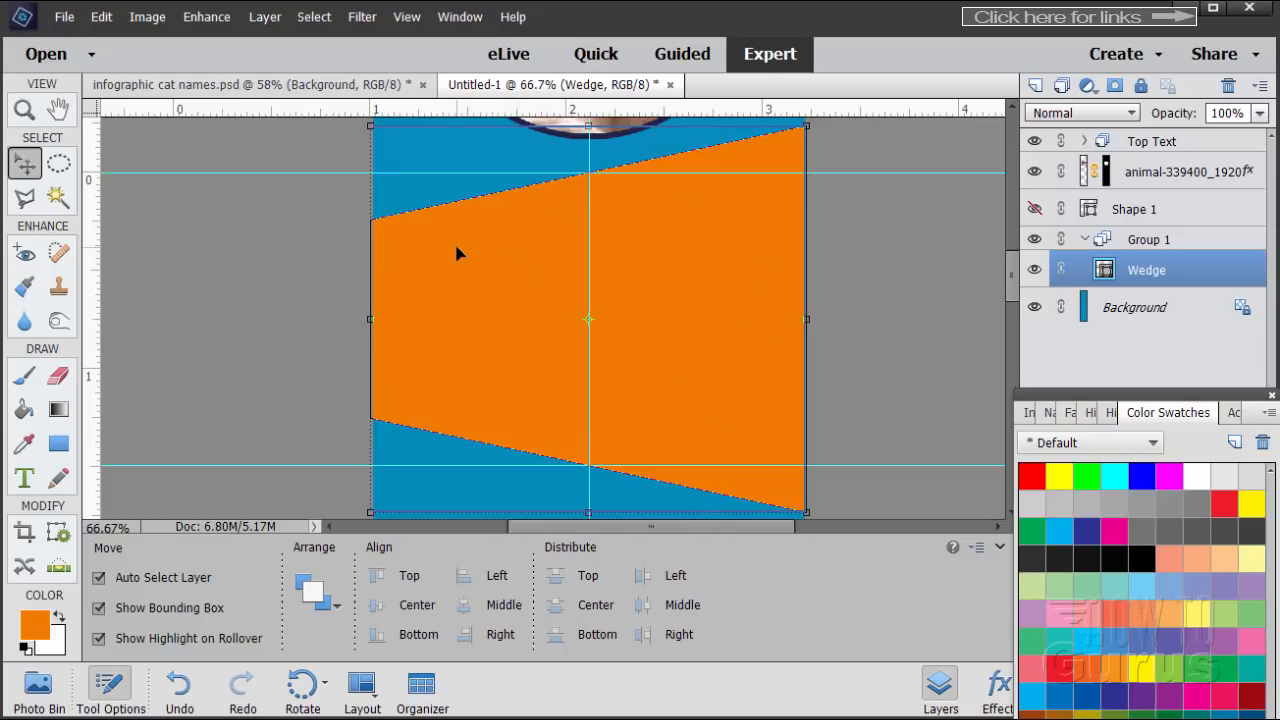
{"action": "left_click", "coordinate": [1045, 308]}
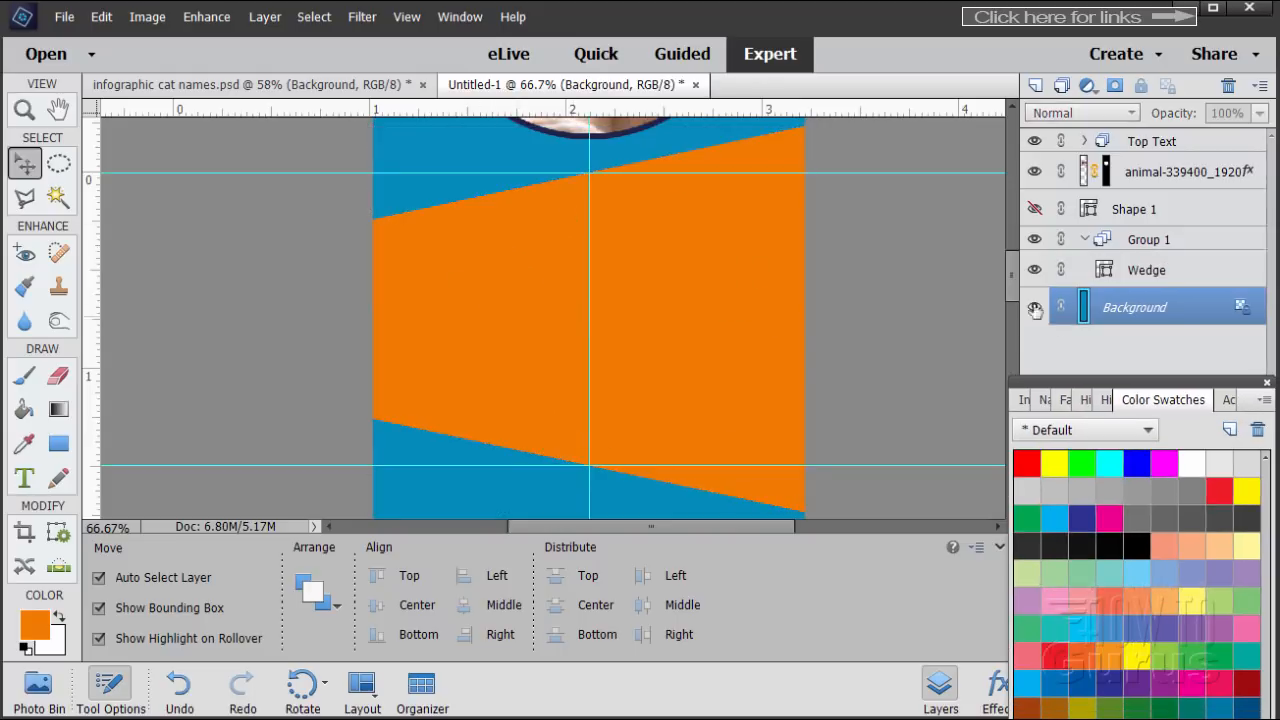
{"action": "left_click", "coordinate": [1173, 278]}
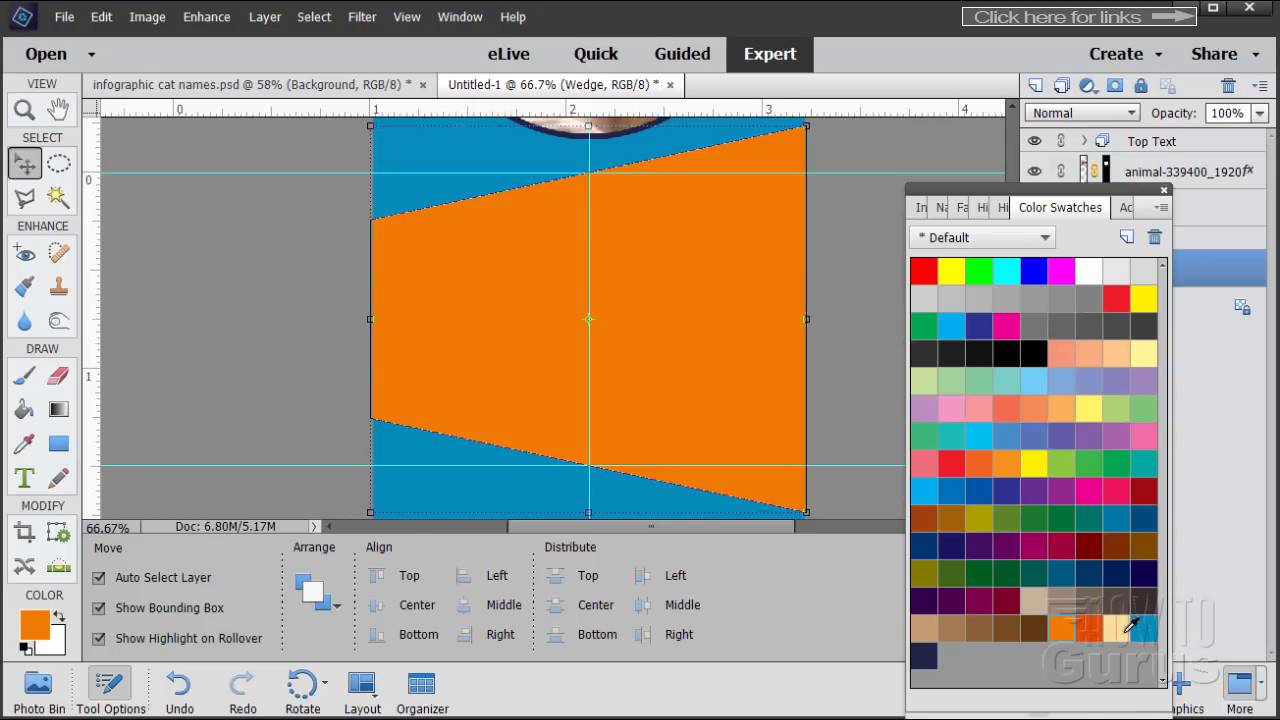
{"action": "left_click", "coordinate": [1125, 631]}
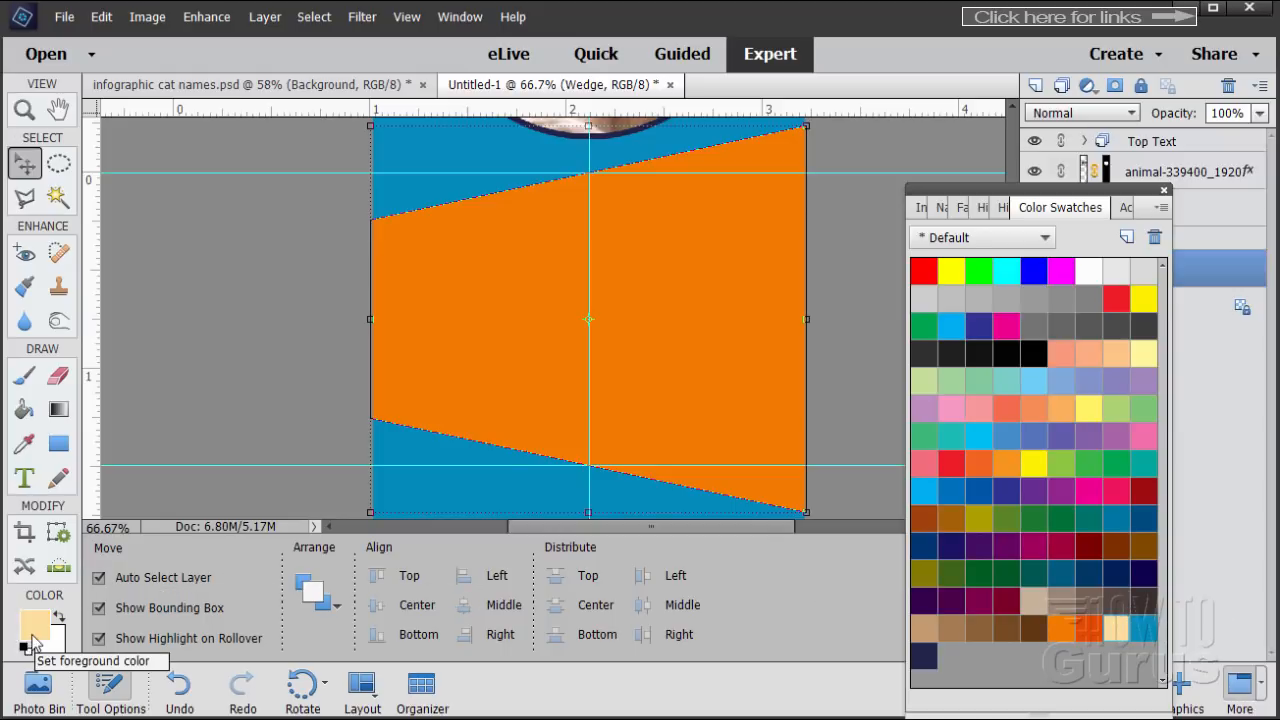
{"action": "left_click", "coordinate": [58, 444]}
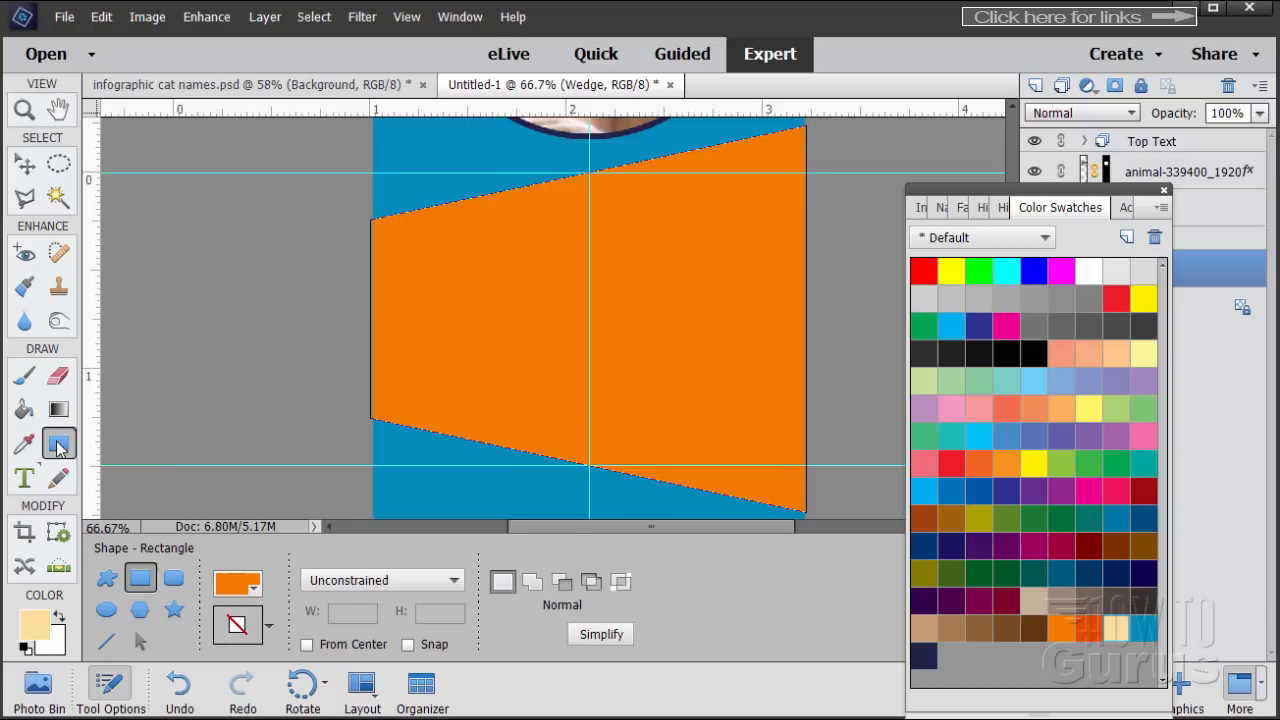
{"action": "left_click", "coordinate": [107, 610]}
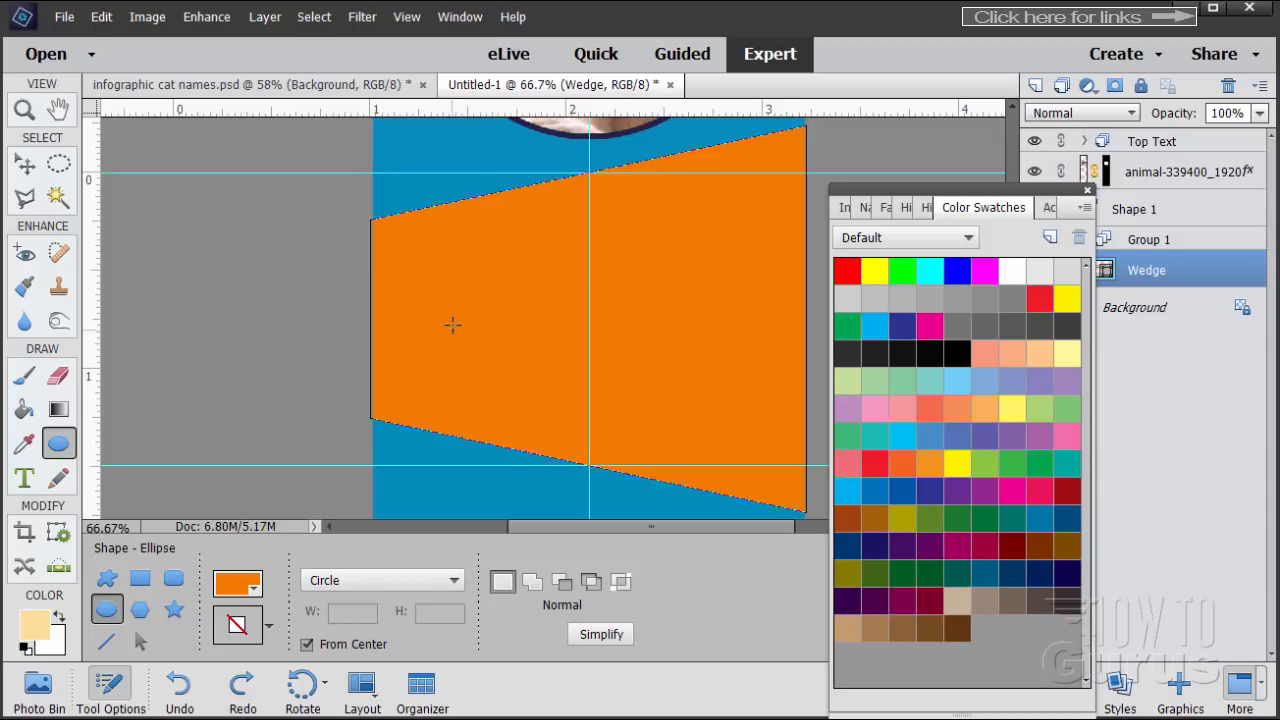
{"action": "left_click_drag", "start_coordinate": [458, 325], "coordinate": [493, 362]}
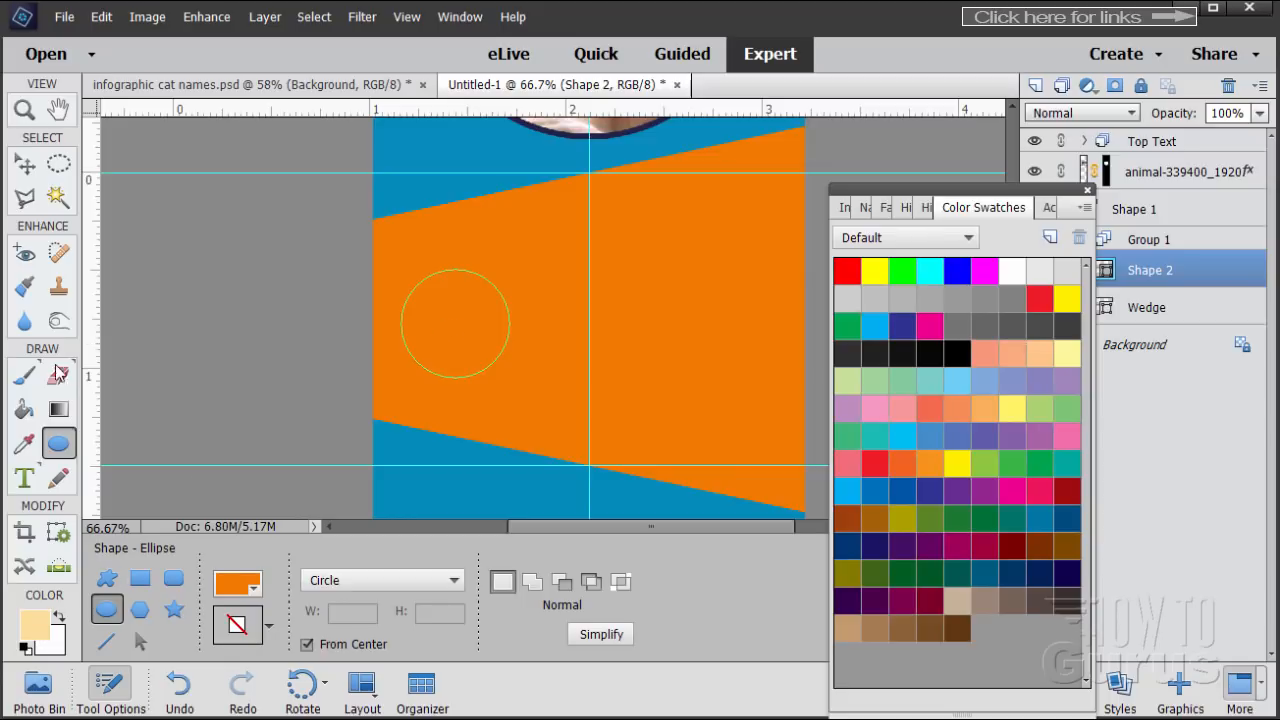
{"action": "left_click", "coordinate": [26, 414]}
{"action": "left_click", "coordinate": [475, 355]}
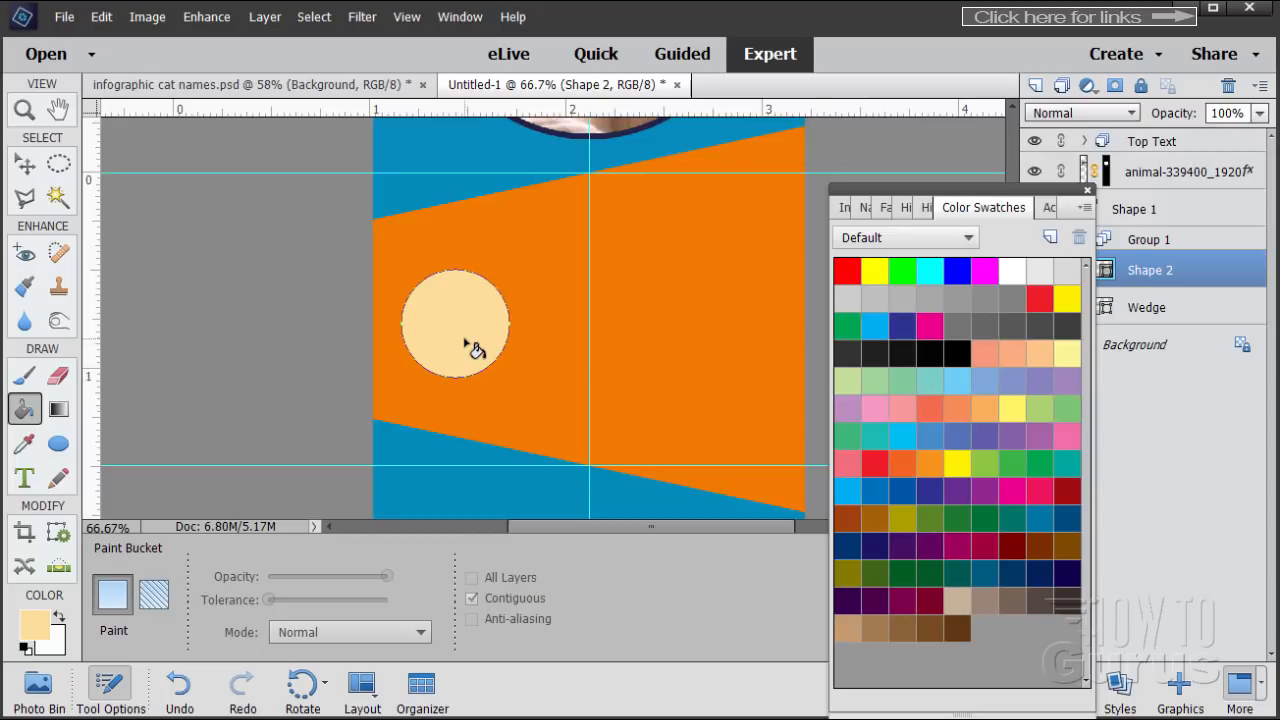
Step: Copy the layer style from the animal-339400_1920 cat photo layer
{"action": "left_click", "coordinate": [28, 166]}
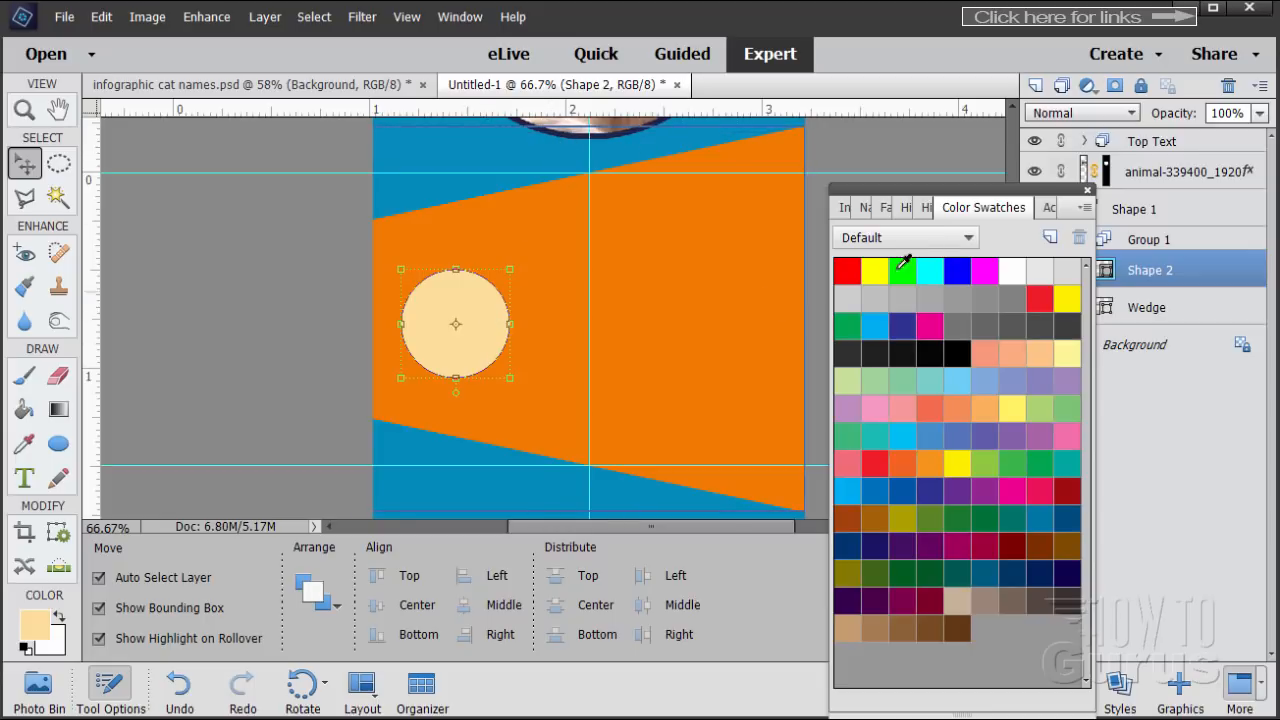
{"action": "left_click_drag", "start_coordinate": [958, 205], "coordinate": [890, 205]}
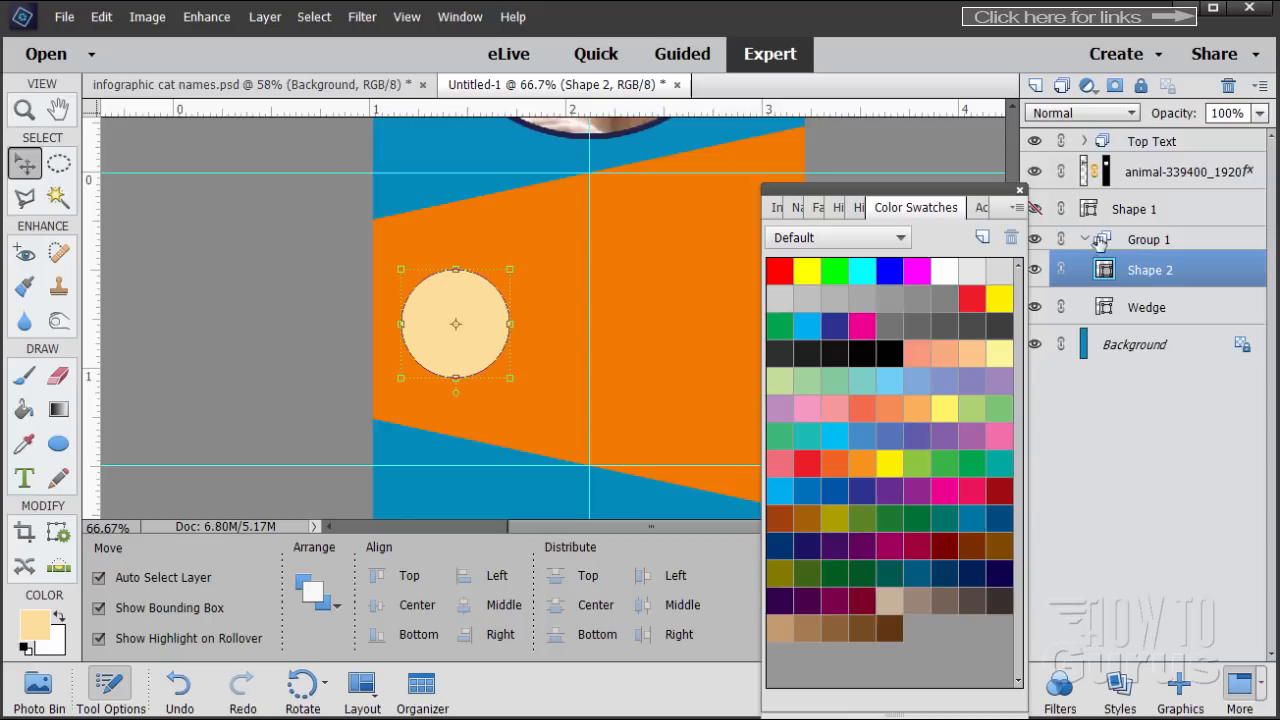
{"action": "left_click", "coordinate": [1162, 177]}
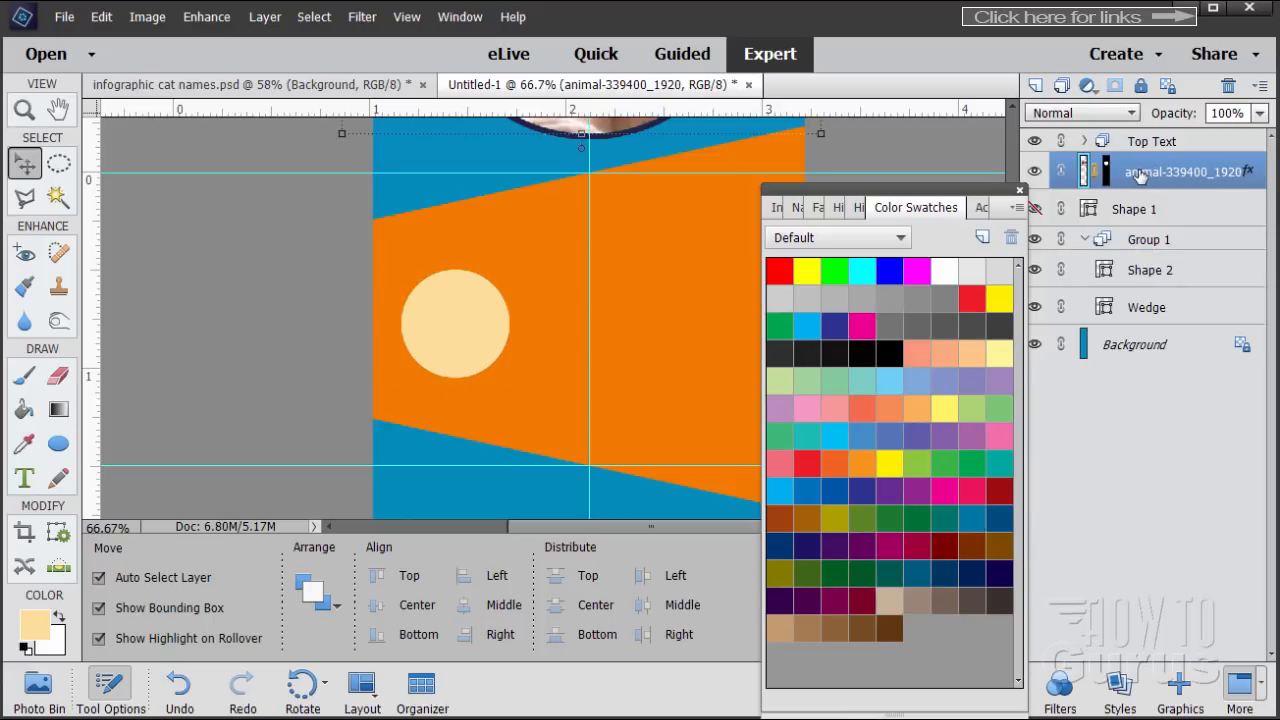
{"action": "right_click", "coordinate": [1141, 177]}
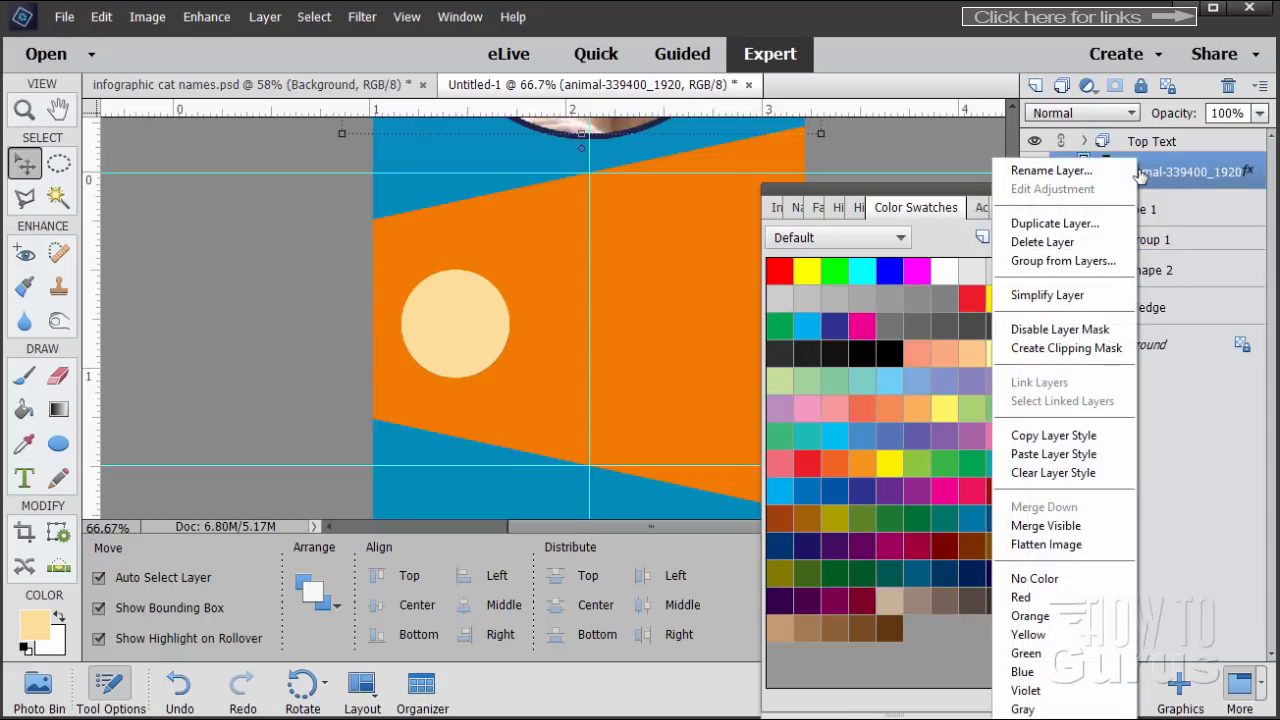
{"action": "left_click", "coordinate": [1075, 437]}
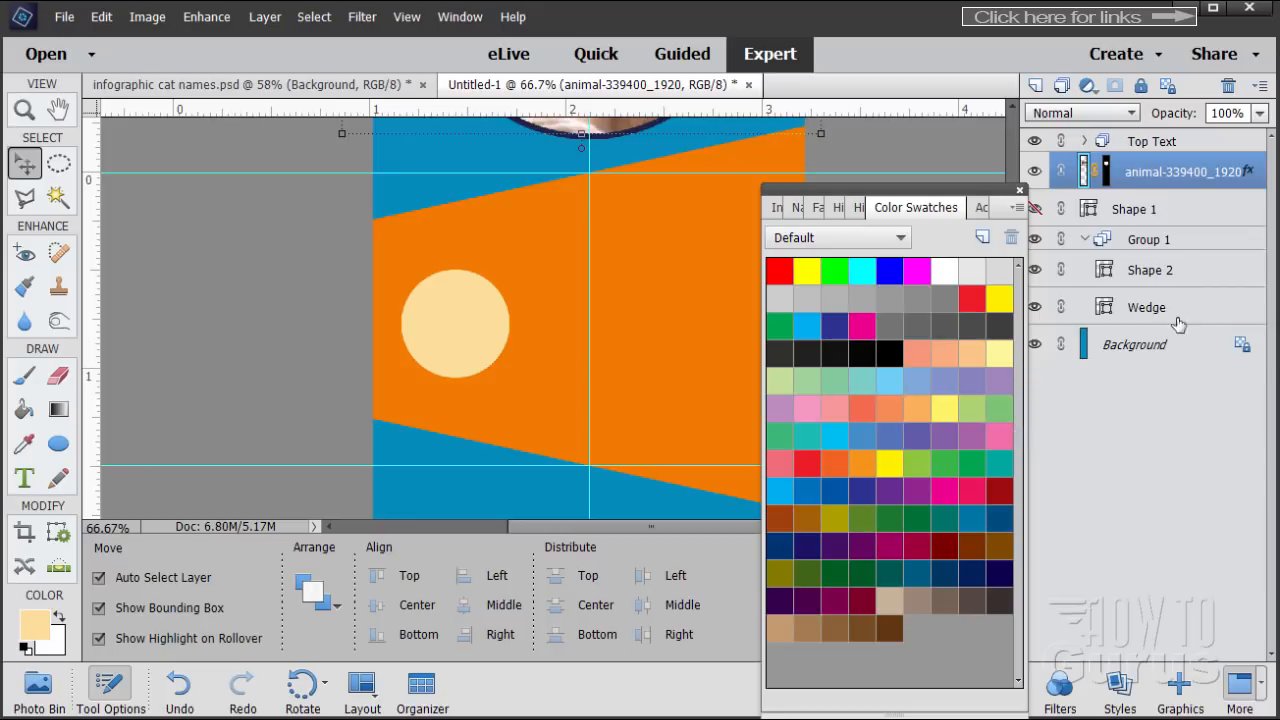
Step: Rename the Shape 2 layer in Group 1 as Circle
{"action": "left_click", "coordinate": [1150, 279]}
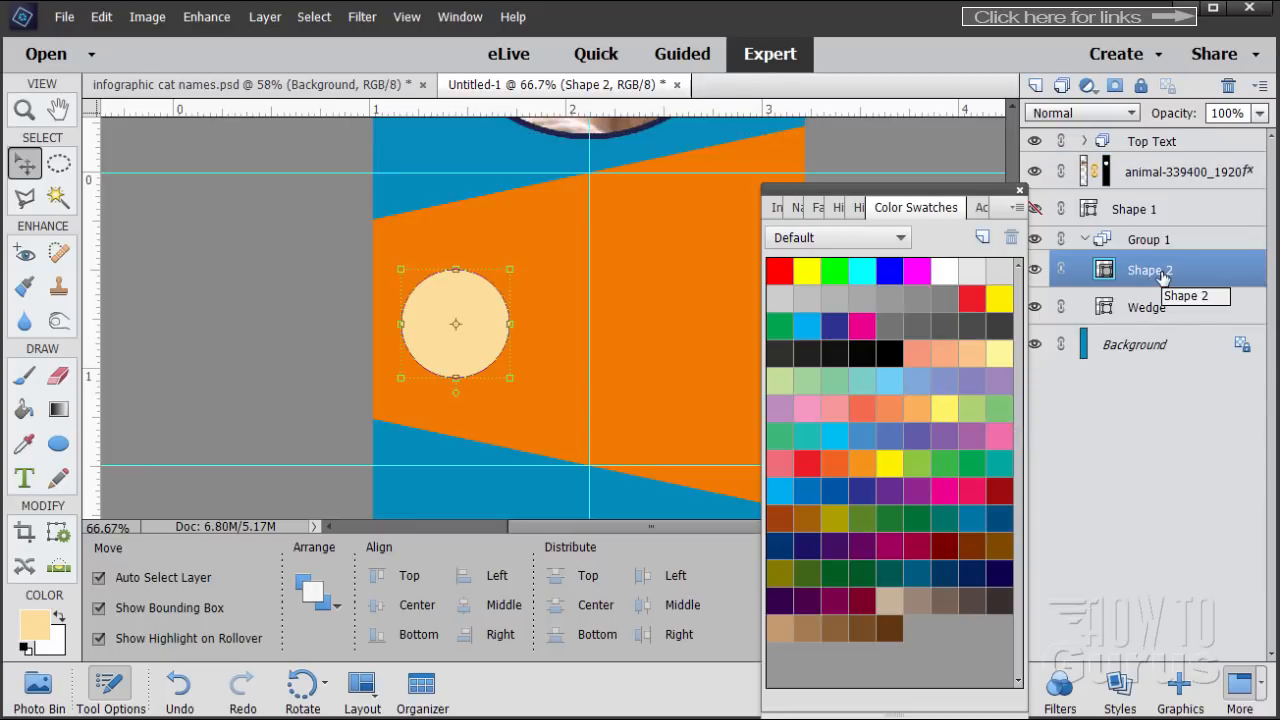
{"action": "double_click", "coordinate": [1163, 272]}
{"action": "type", "text": "Circle"}
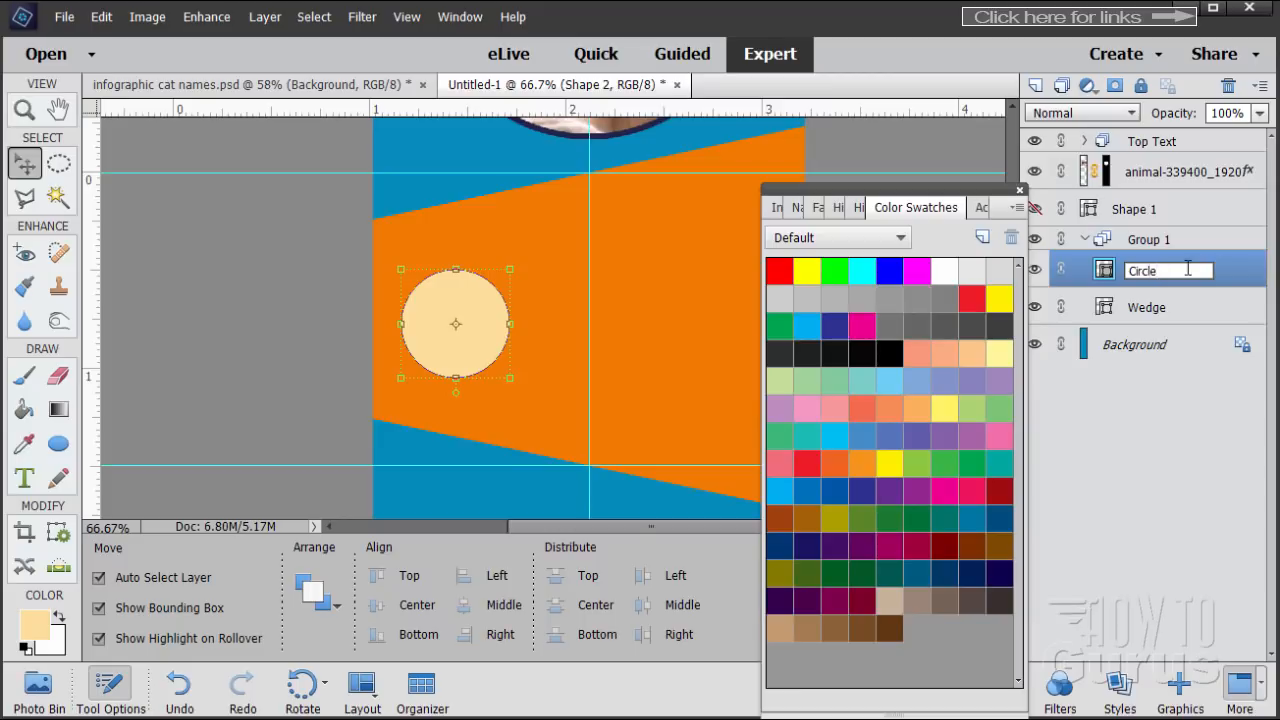
{"action": "key", "text": "Return"}
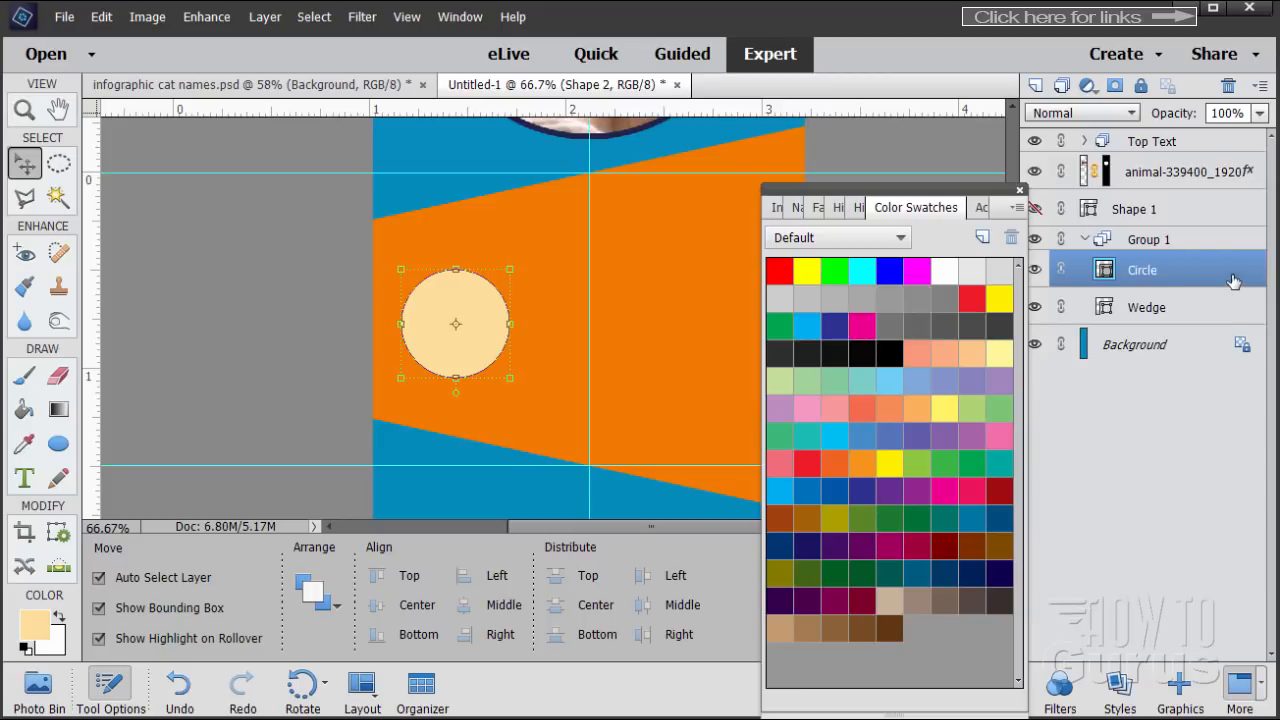
Step: Paste the copied layer style onto the Circle layer
{"action": "right_click", "coordinate": [1187, 277]}
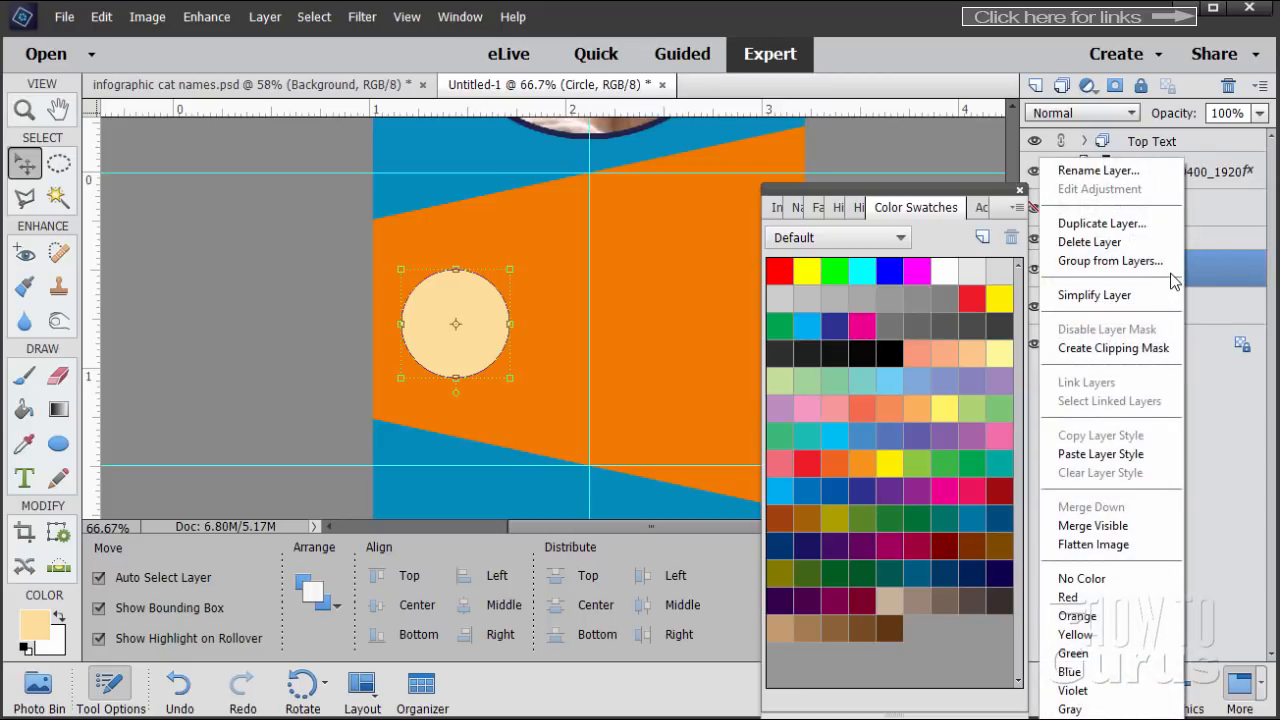
{"action": "left_click", "coordinate": [1134, 452]}
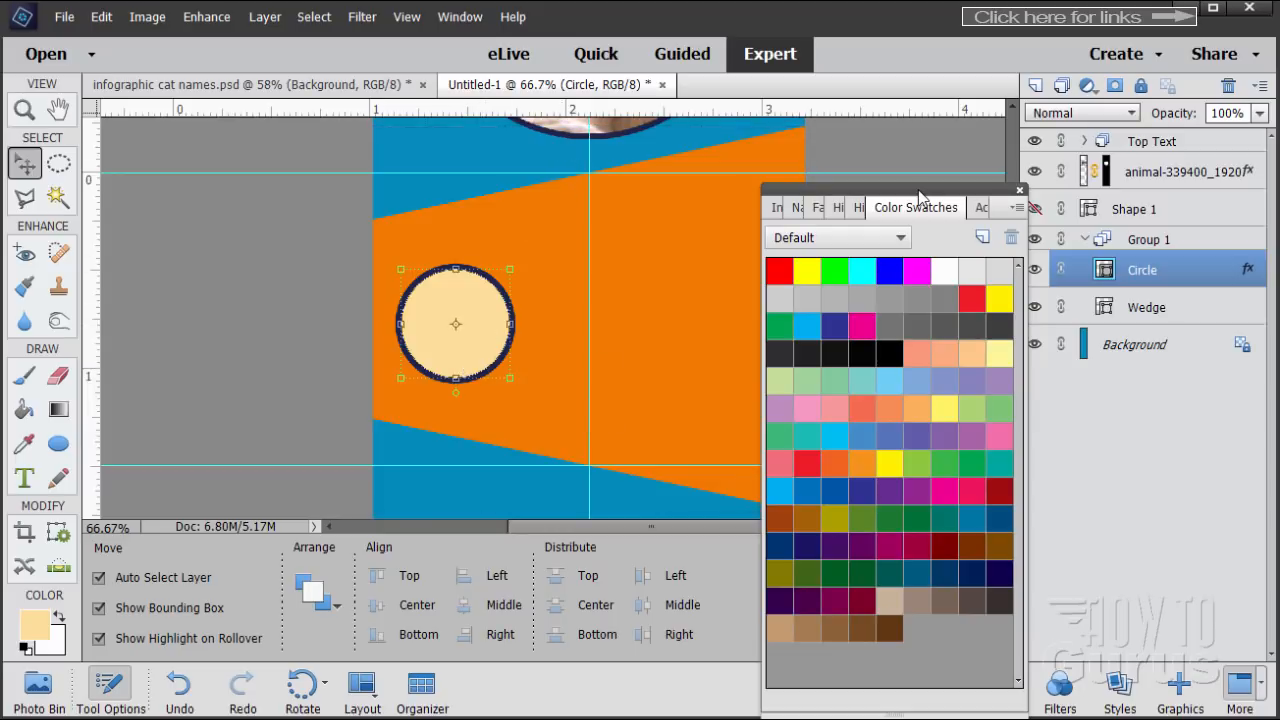
{"action": "left_click_drag", "start_coordinate": [921, 191], "coordinate": [1043, 422]}
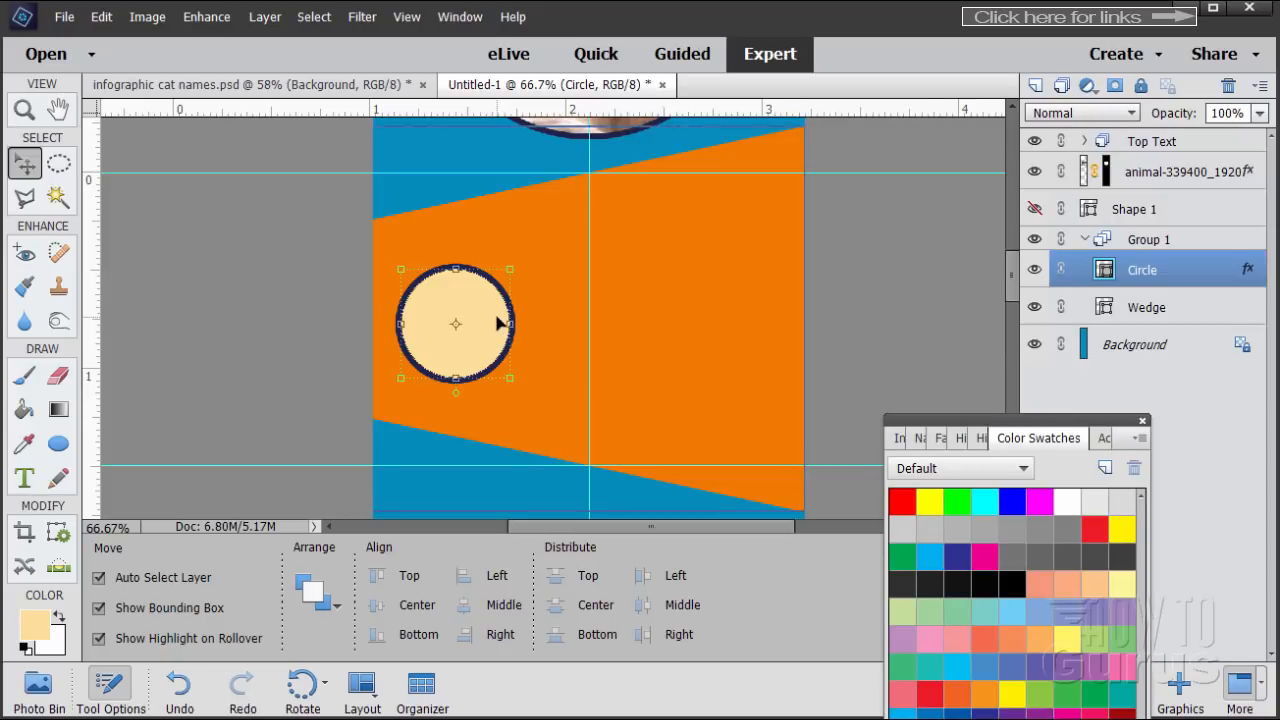
Step: Set up horizontal type in Arial Black at 24 pt with the dark navy swatch as its colour
{"action": "left_click", "coordinate": [28, 479]}
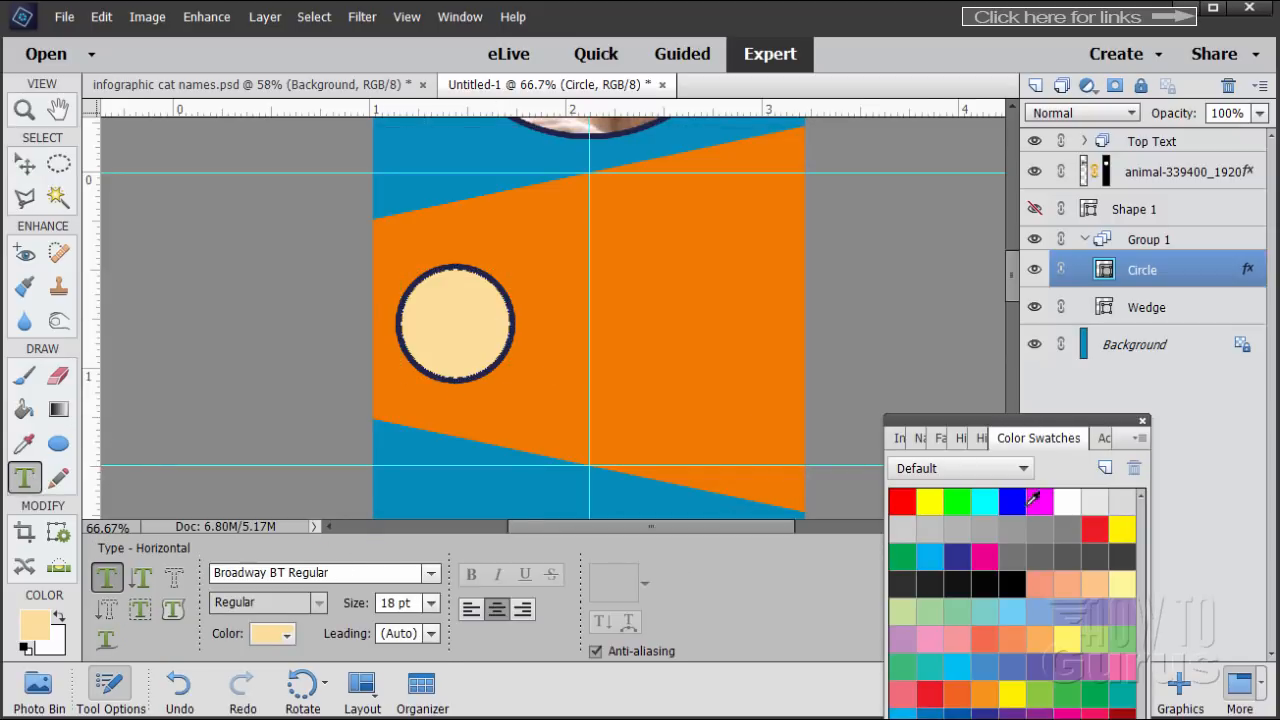
{"action": "left_click_drag", "start_coordinate": [1010, 425], "coordinate": [995, 152]}
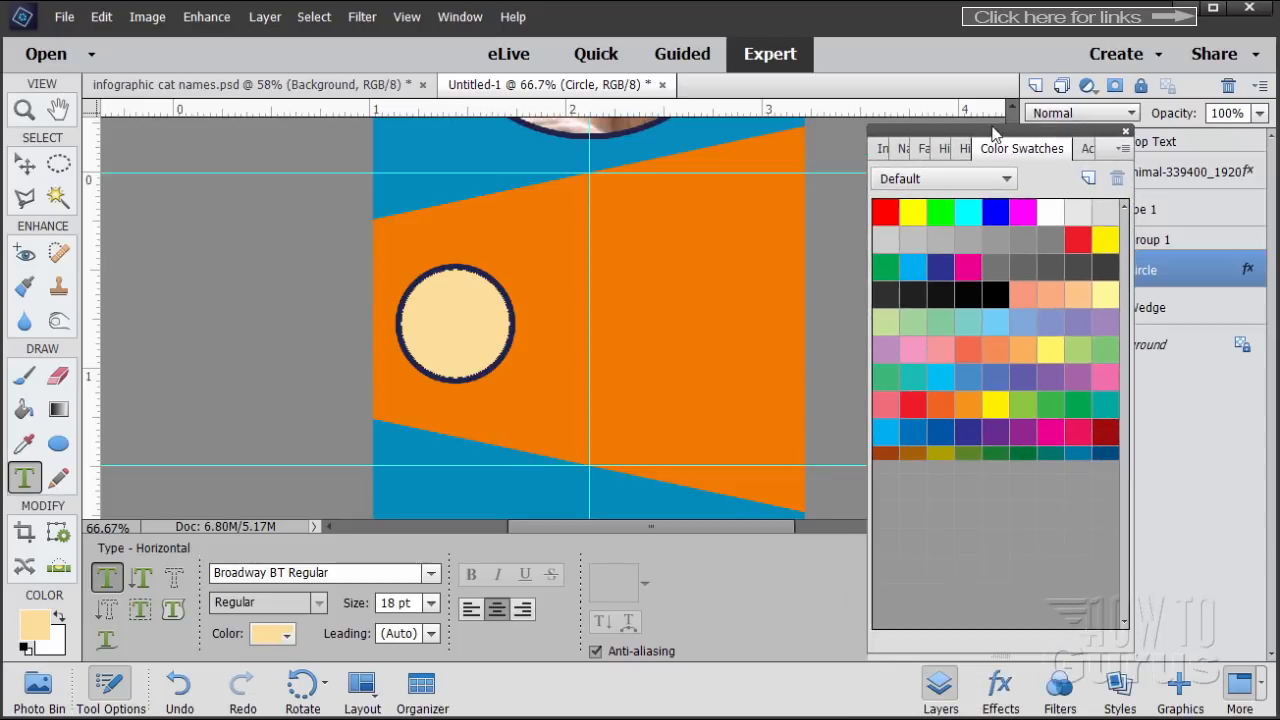
{"action": "left_click", "coordinate": [888, 614]}
{"action": "left_click", "coordinate": [887, 615]}
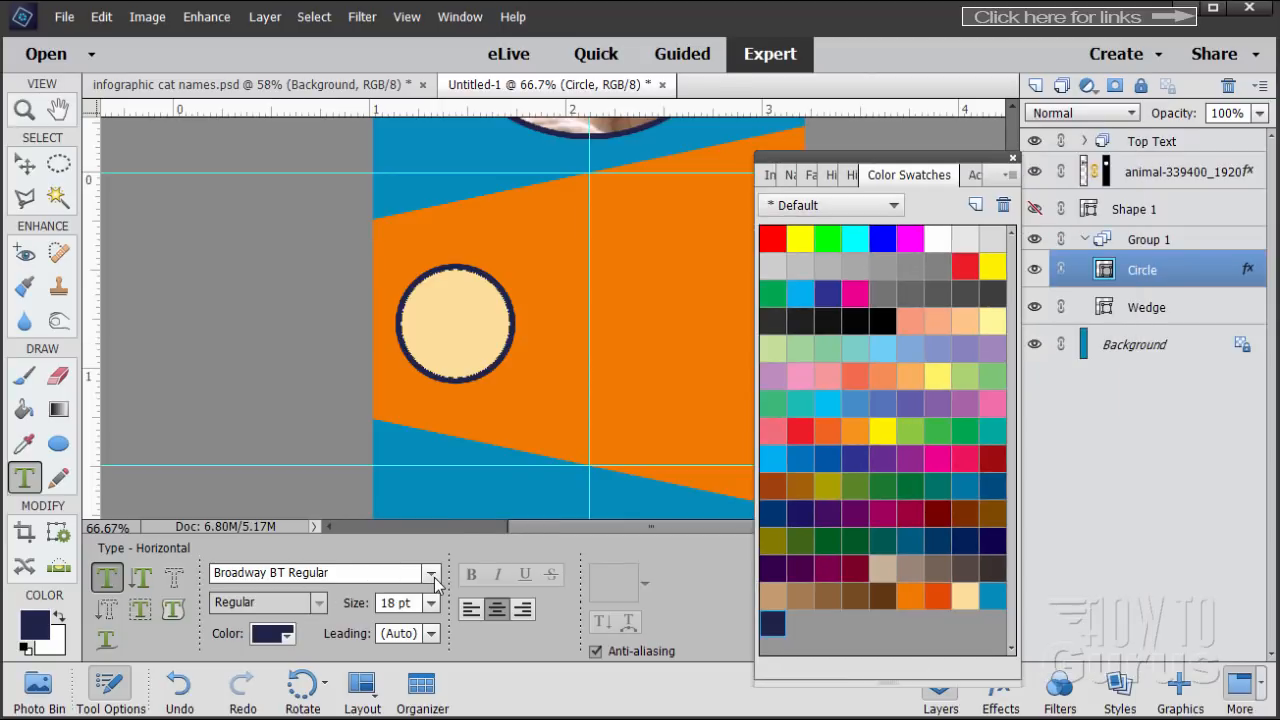
{"action": "left_click", "coordinate": [431, 576]}
{"action": "scroll", "coordinate": [453, 308], "scroll_direction": "up", "scroll_amount": 10}
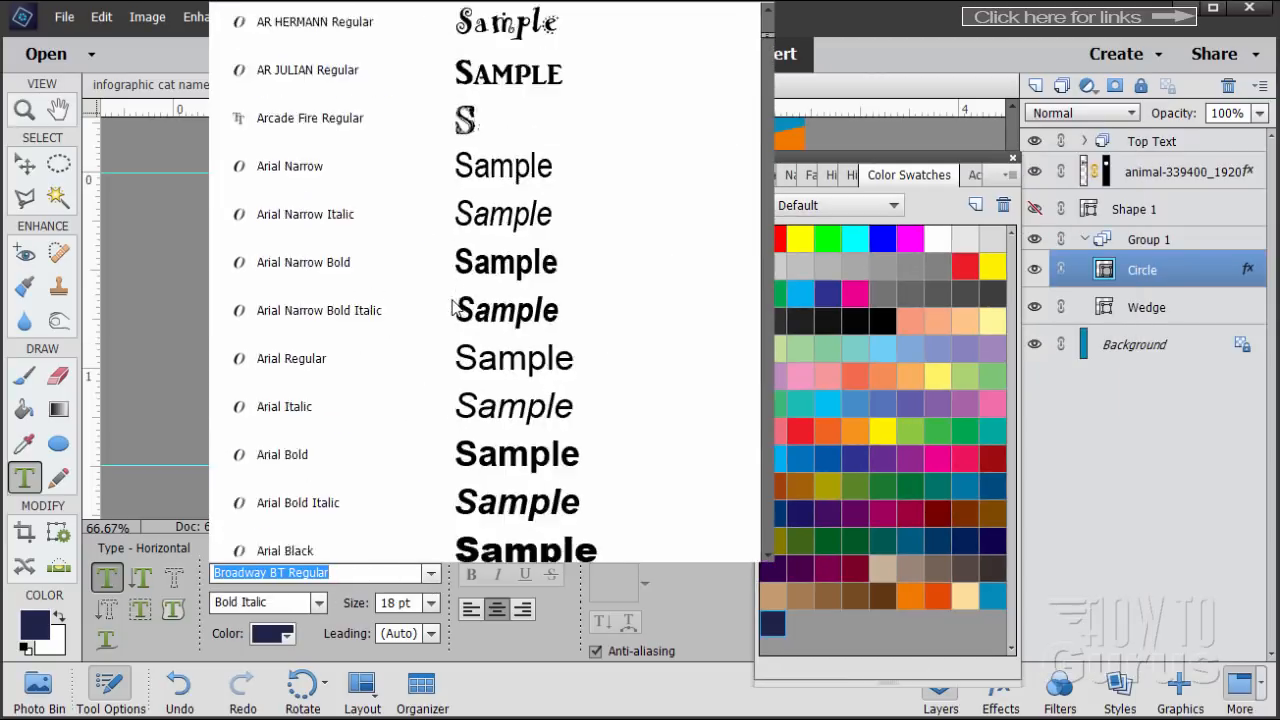
{"action": "scroll", "coordinate": [453, 308], "scroll_direction": "up", "scroll_amount": 5}
{"action": "left_click", "coordinate": [286, 81]}
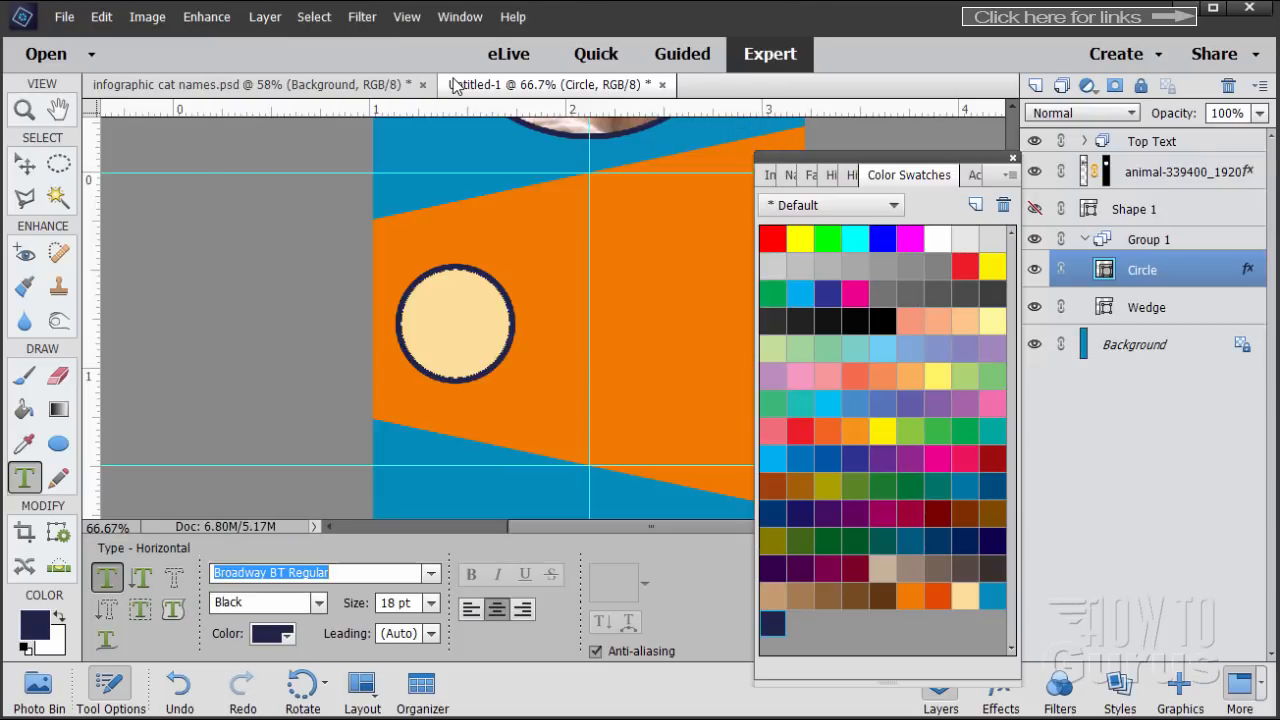
{"action": "left_click", "coordinate": [431, 603]}
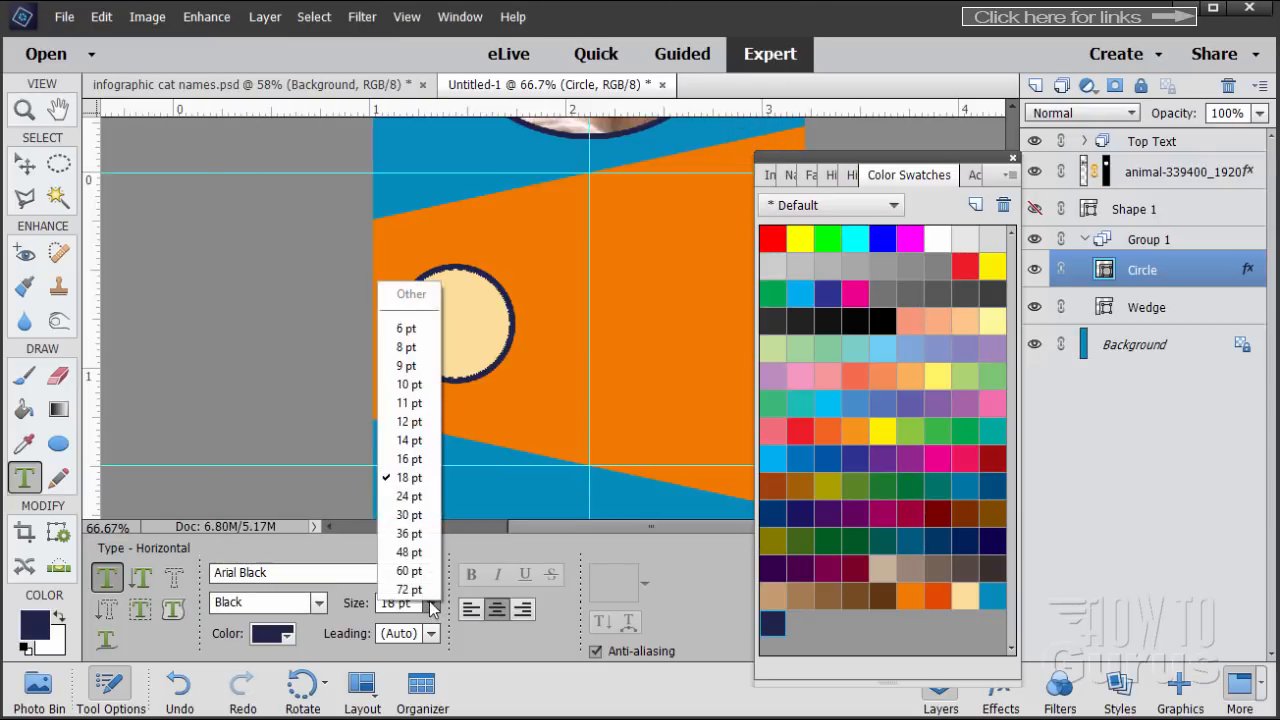
{"action": "left_click", "coordinate": [408, 498]}
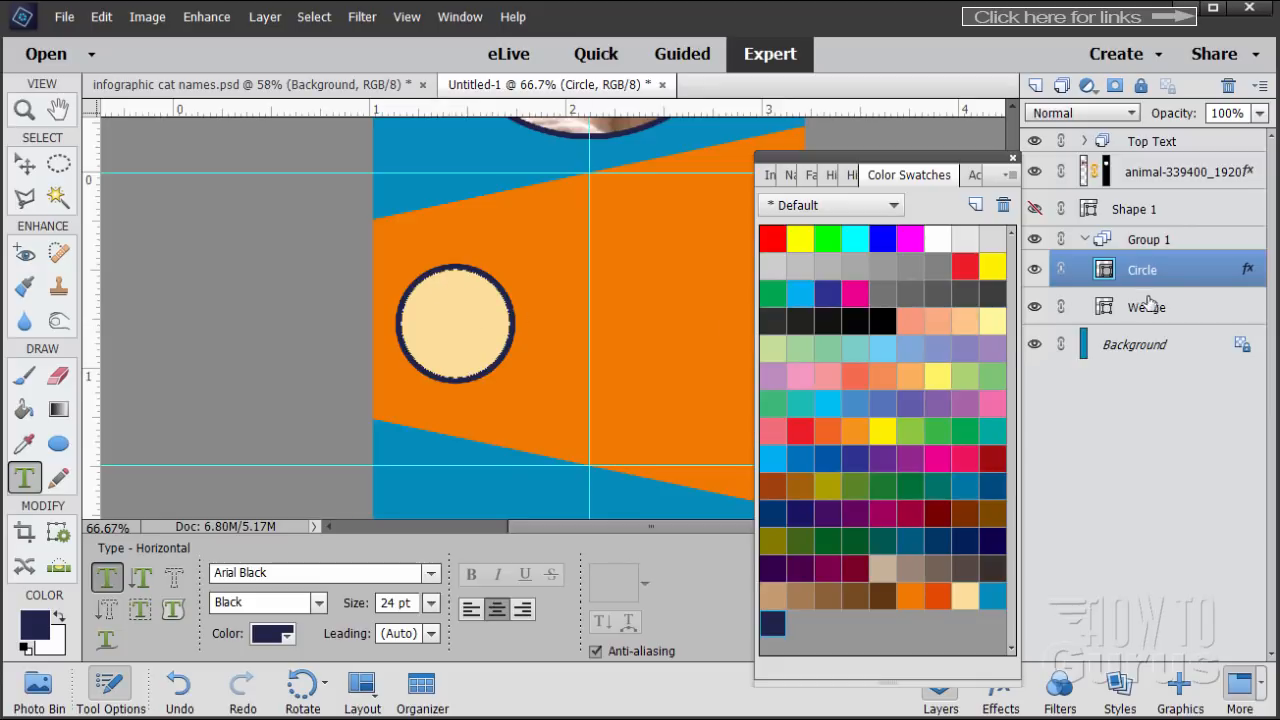
Step: Create a new layer above Circle and add the text 1 on the orange wedge beside the circle
{"action": "left_click", "coordinate": [1036, 85]}
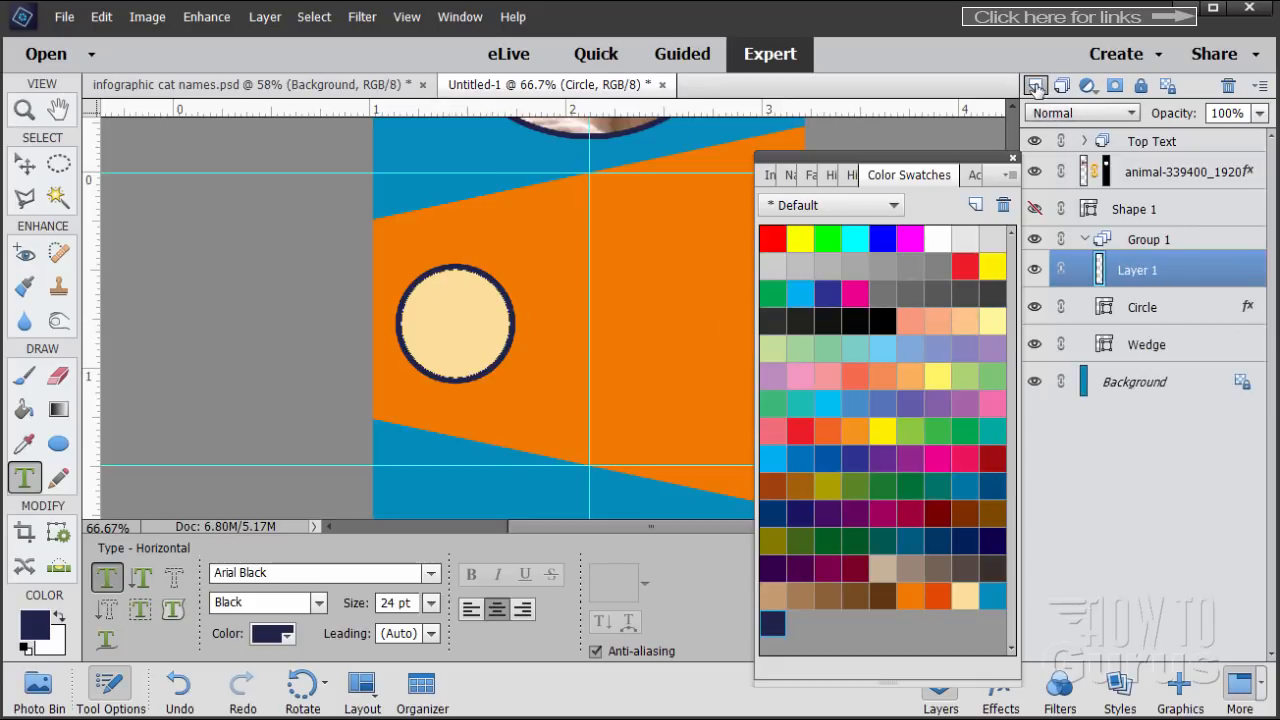
{"action": "left_click", "coordinate": [629, 322]}
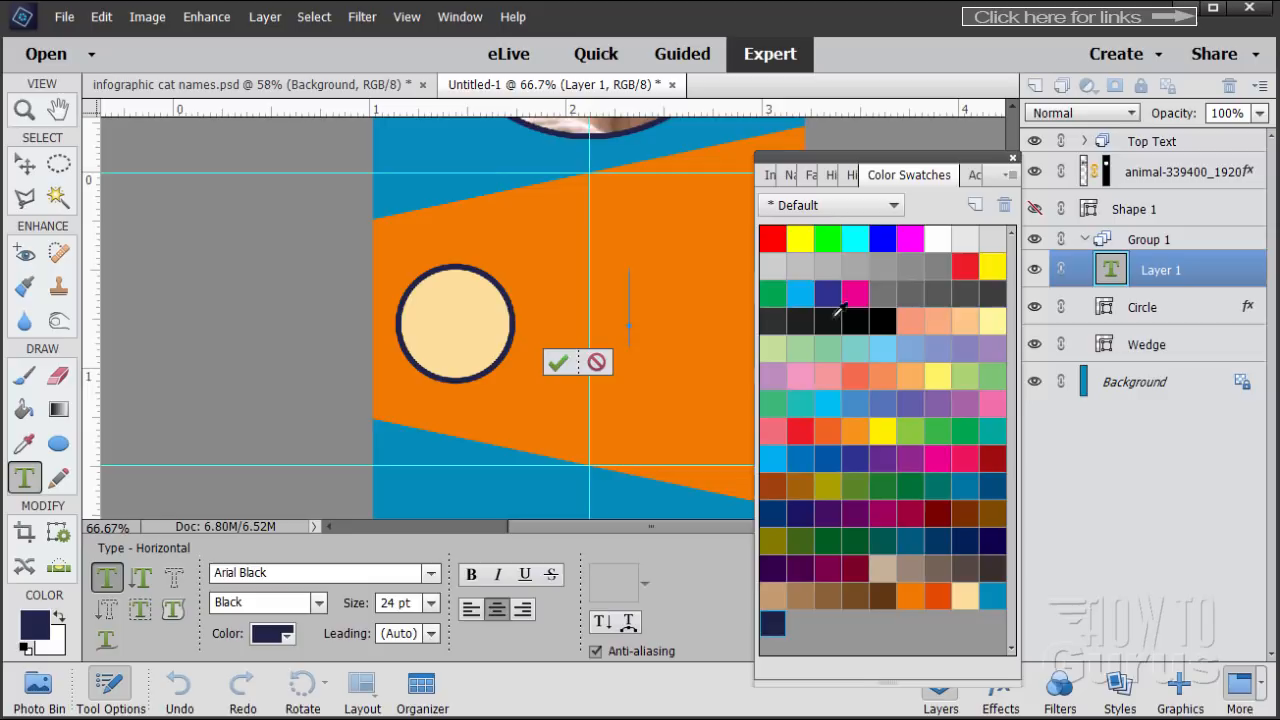
{"action": "type", "text": "1"}
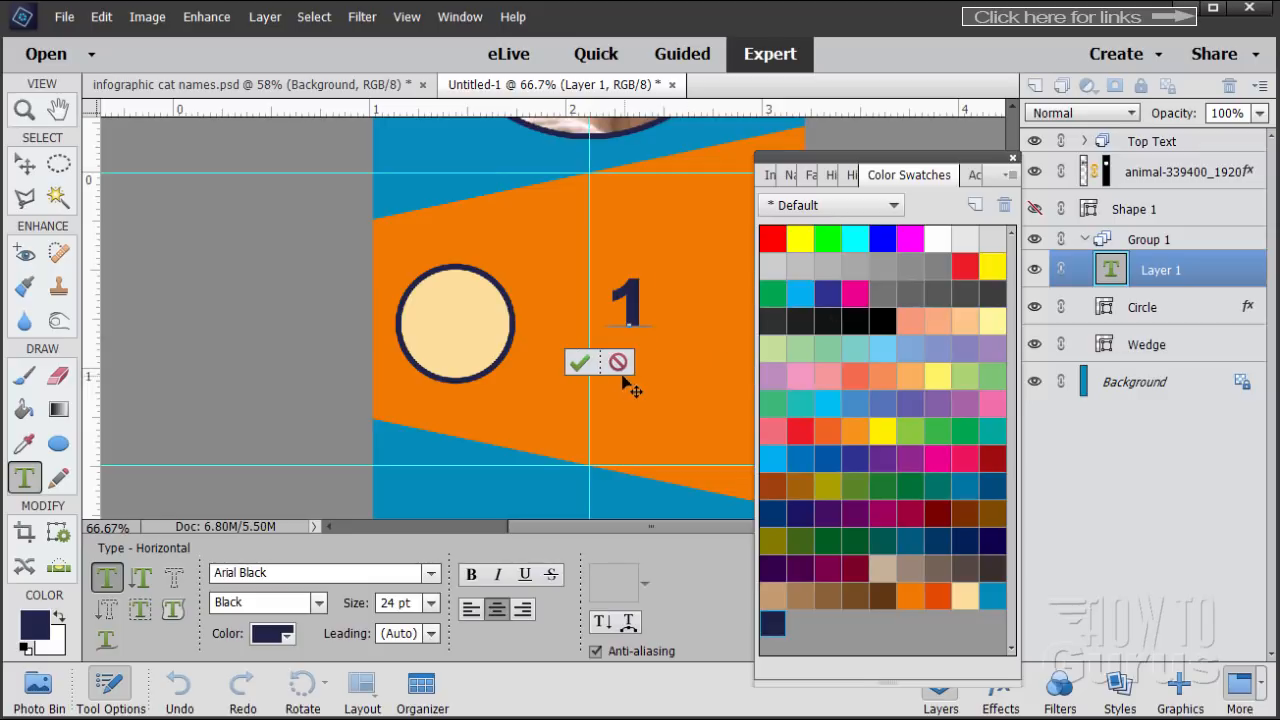
{"action": "left_click", "coordinate": [564, 363]}
Step: Commit the text and nudge the number 1 from the wedge into the cream circle, near its left side at mid-height
{"action": "key", "text": "Left"}
{"action": "key", "text": "Left"}
{"action": "key", "text": "Left"}
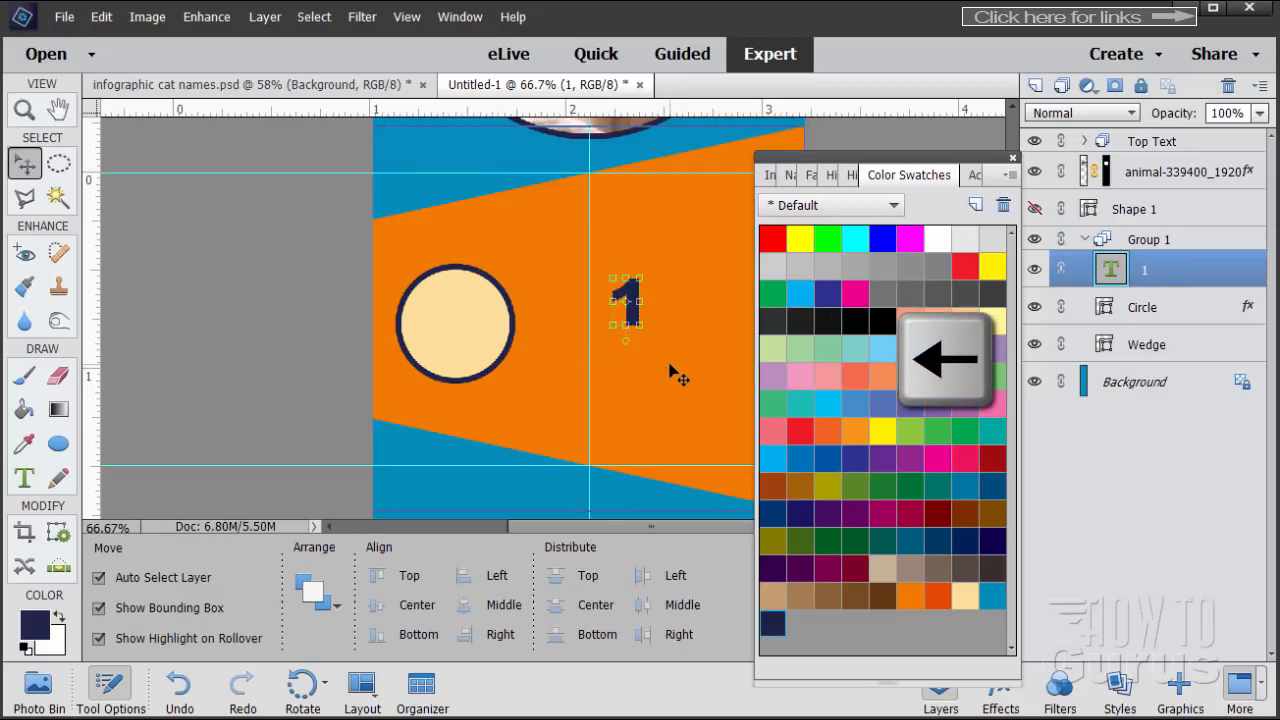
{"action": "key", "text": "Left"}
{"action": "key", "text": "Left"}
{"action": "key", "text": "Left"}
{"action": "key", "text": "Left"}
{"action": "key", "text": "Left"}
{"action": "key", "text": "Left"}
{"action": "key", "text": "Left"}
{"action": "key", "text": "Left"}
{"action": "key", "text": "Left"}
{"action": "key", "text": "Left"}
{"action": "key", "text": "Left"}
{"action": "key", "text": "Left"}
{"action": "key", "text": "Left"}
{"action": "key", "text": "Left"}
{"action": "key", "text": "Left"}
{"action": "key", "text": "Left"}
{"action": "key", "text": "Left"}
{"action": "key", "text": "Left"}
{"action": "key", "text": "Left"}
{"action": "key", "text": "Left"}
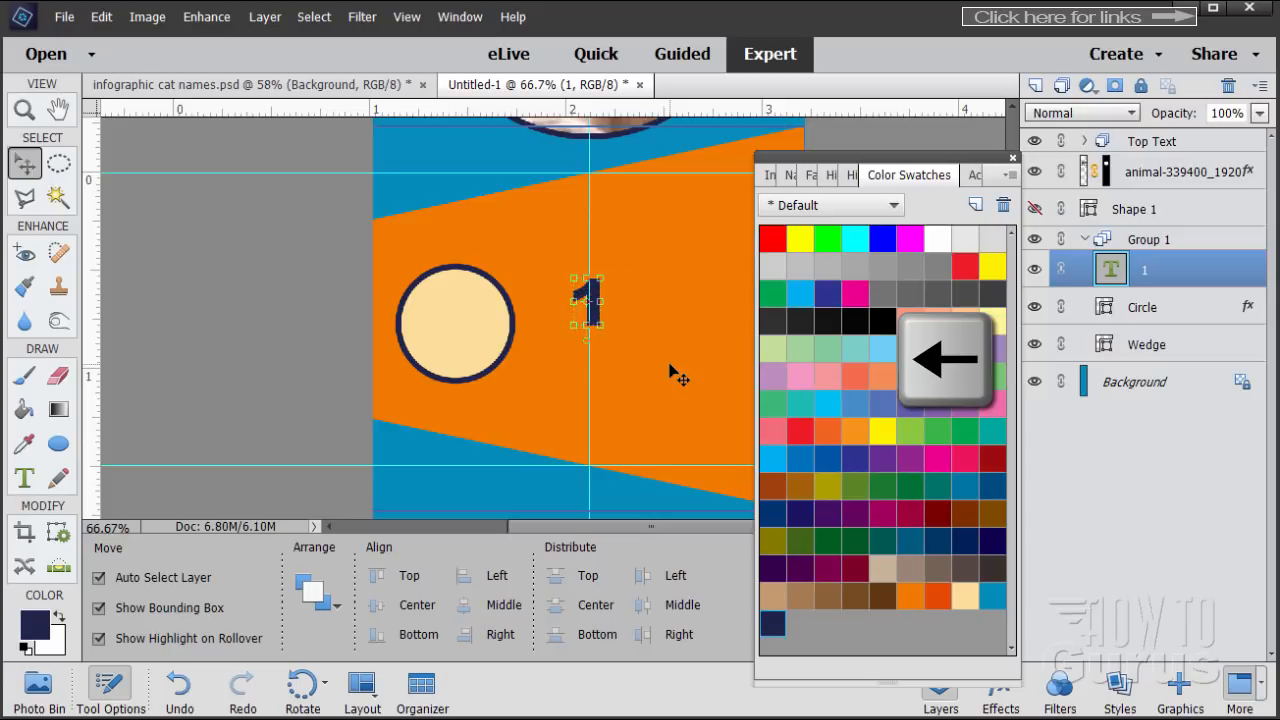
{"action": "key", "text": "Left"}
{"action": "key", "text": "Left"}
{"action": "key", "text": "Left"}
{"action": "key", "text": "Left"}
{"action": "key", "text": "Left"}
{"action": "key", "text": "Left"}
{"action": "key", "text": "Left"}
{"action": "key", "text": "Left"}
{"action": "key", "text": "Left"}
{"action": "key", "text": "Left"}
{"action": "key", "text": "Left"}
{"action": "key", "text": "Left"}
{"action": "key", "text": "Left"}
{"action": "key", "text": "Left"}
{"action": "key", "text": "Left"}
{"action": "key", "text": "Left"}
{"action": "key", "text": "Left"}
{"action": "key", "text": "Left"}
{"action": "key", "text": "Left"}
{"action": "key", "text": "Left"}
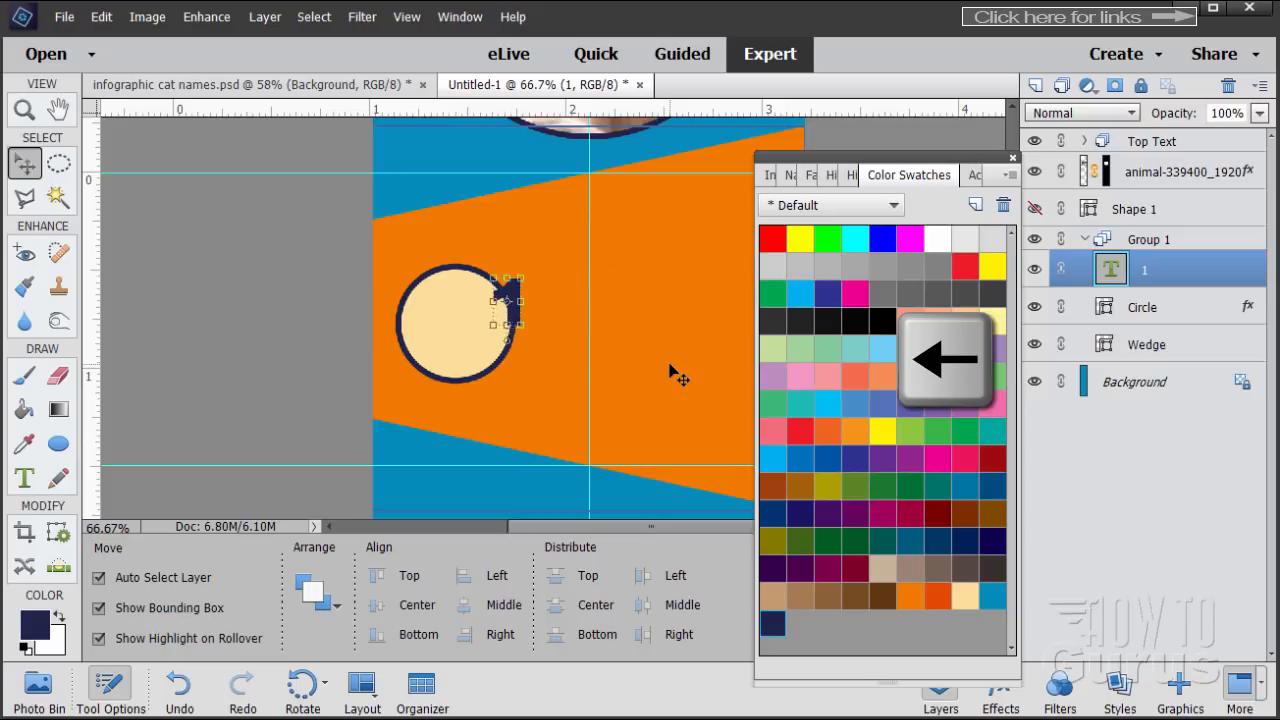
{"action": "key", "text": "Left"}
{"action": "key", "text": "Left"}
{"action": "key", "text": "Left"}
{"action": "key", "text": "Left"}
{"action": "key", "text": "Left"}
{"action": "key", "text": "Left"}
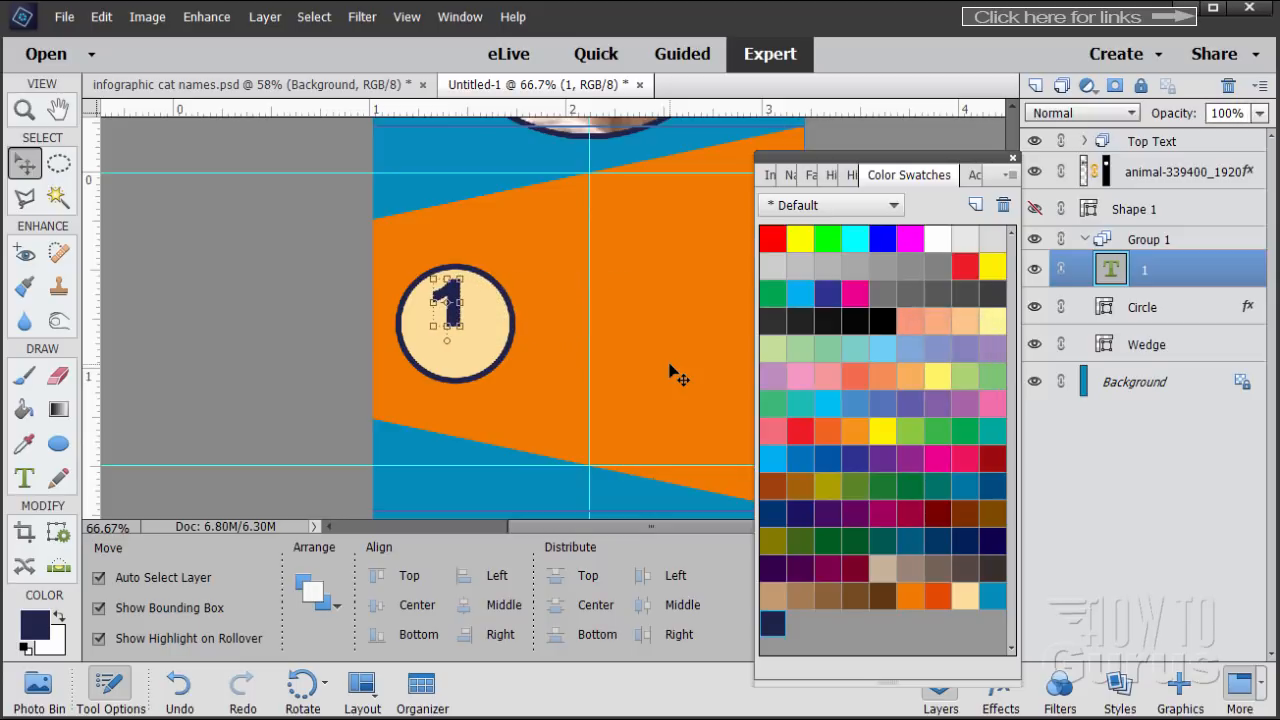
{"action": "key", "text": "Down"}
{"action": "key", "text": "Down"}
{"action": "key", "text": "Down"}
{"action": "key", "text": "Down"}
{"action": "key", "text": "Down"}
{"action": "key", "text": "Left"}
{"action": "key", "text": "Left"}
{"action": "key", "text": "Left"}
{"action": "key", "text": "Left"}
{"action": "key", "text": "Left"}
{"action": "key", "text": "Left"}
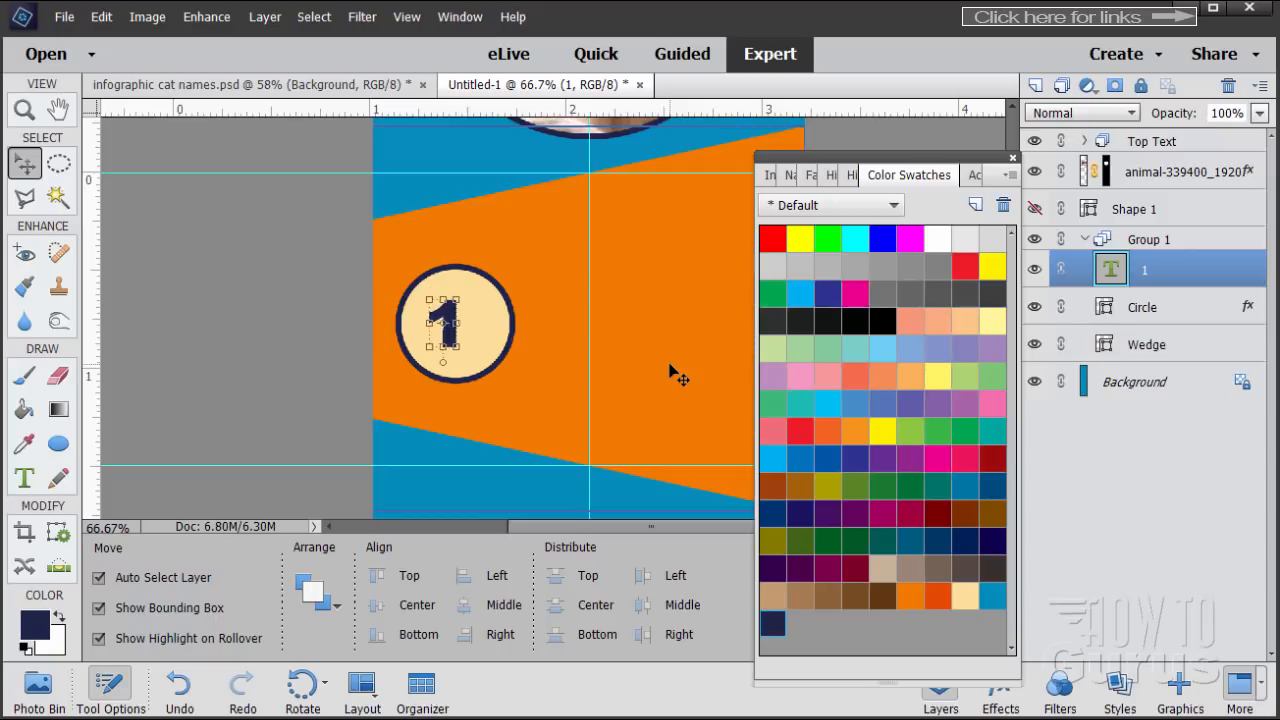
{"action": "key", "text": "Right"}
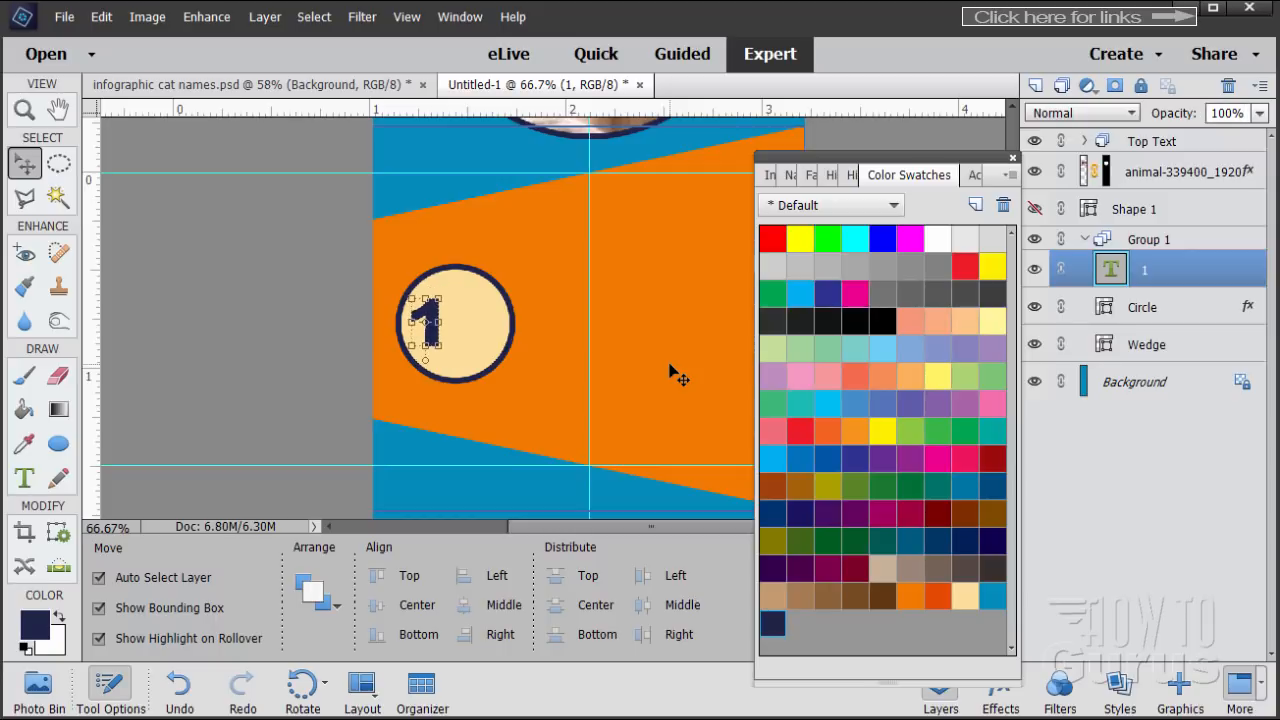
Step: Append a 0 to the text in the circle so it reads 10
{"action": "left_click", "coordinate": [33, 476]}
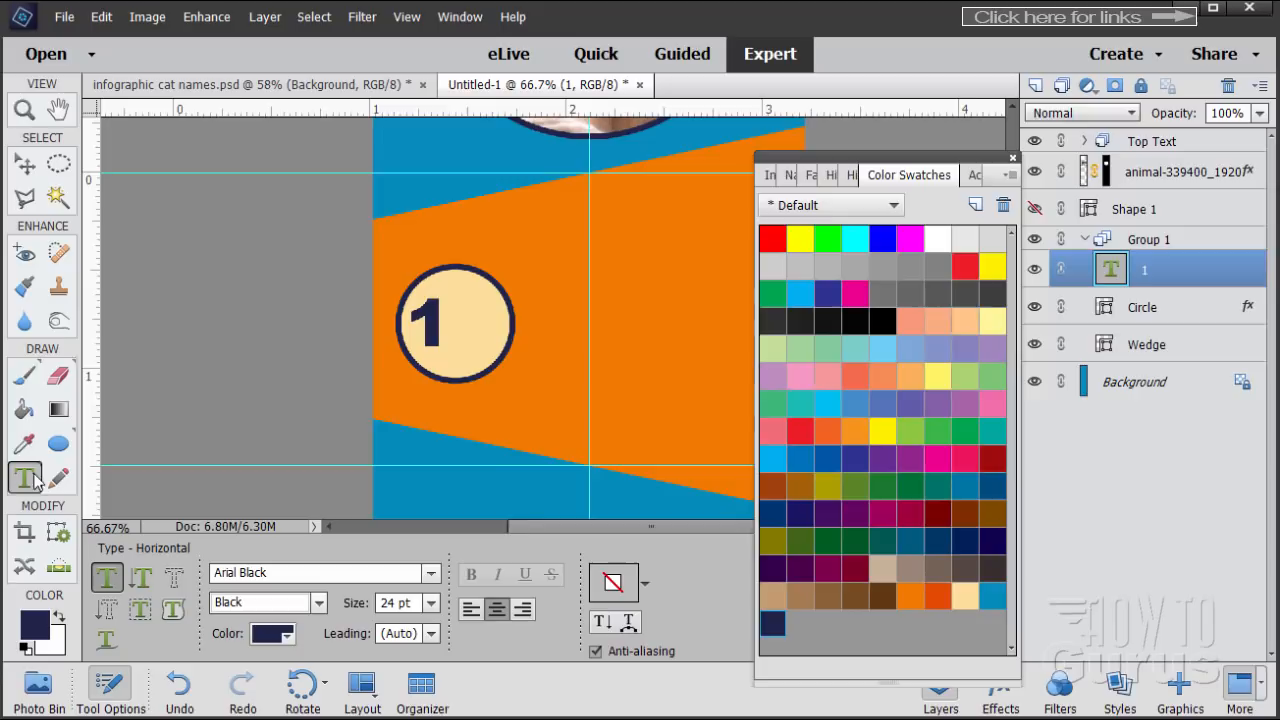
{"action": "left_click", "coordinate": [452, 317]}
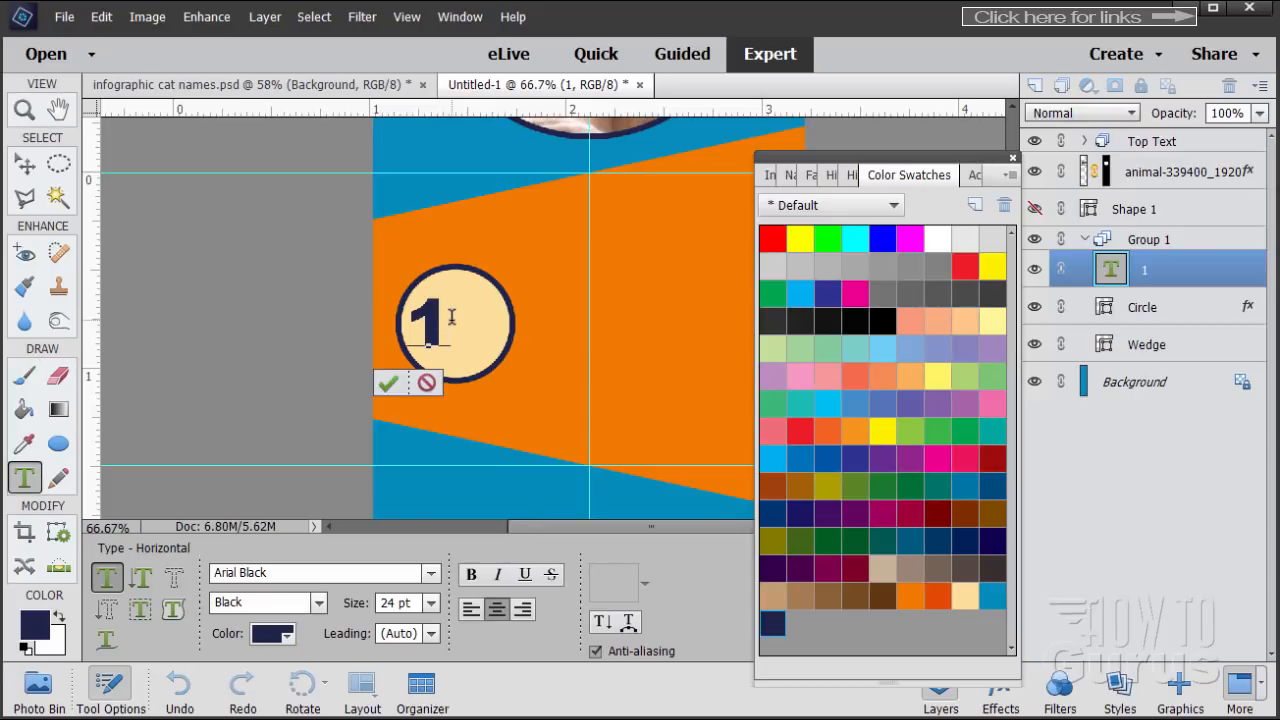
{"action": "type", "text": "0"}
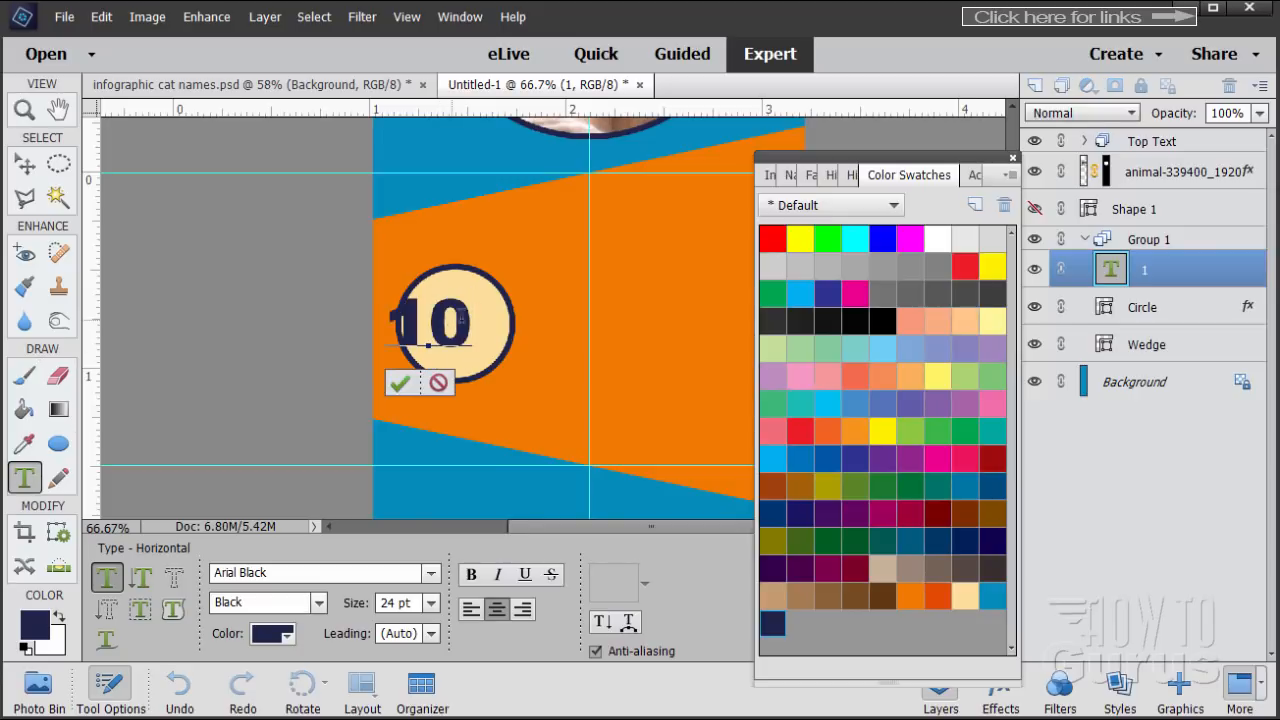
{"action": "left_click", "coordinate": [400, 383]}
Step: Nudge the number 10 to the right until it is centred horizontally in the cream circle
{"action": "key", "text": "v"}
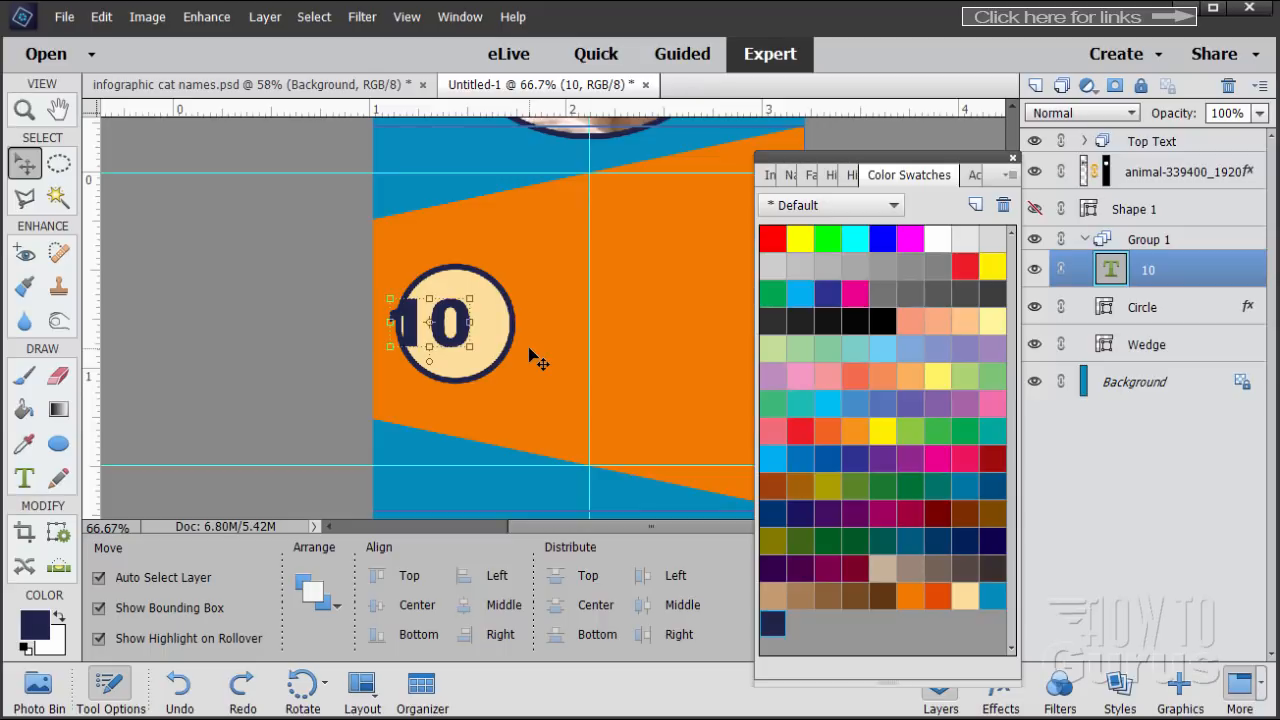
{"action": "key", "text": "Right"}
{"action": "key", "text": "Right"}
{"action": "key", "text": "Right"}
{"action": "key", "text": "Right"}
{"action": "key", "text": "Right"}
{"action": "key", "text": "Right"}
{"action": "key", "text": "Right"}
{"action": "key", "text": "Right"}
{"action": "key", "text": "Right"}
{"action": "key", "text": "Right"}
{"action": "key", "text": "Right"}
{"action": "key", "text": "Right"}
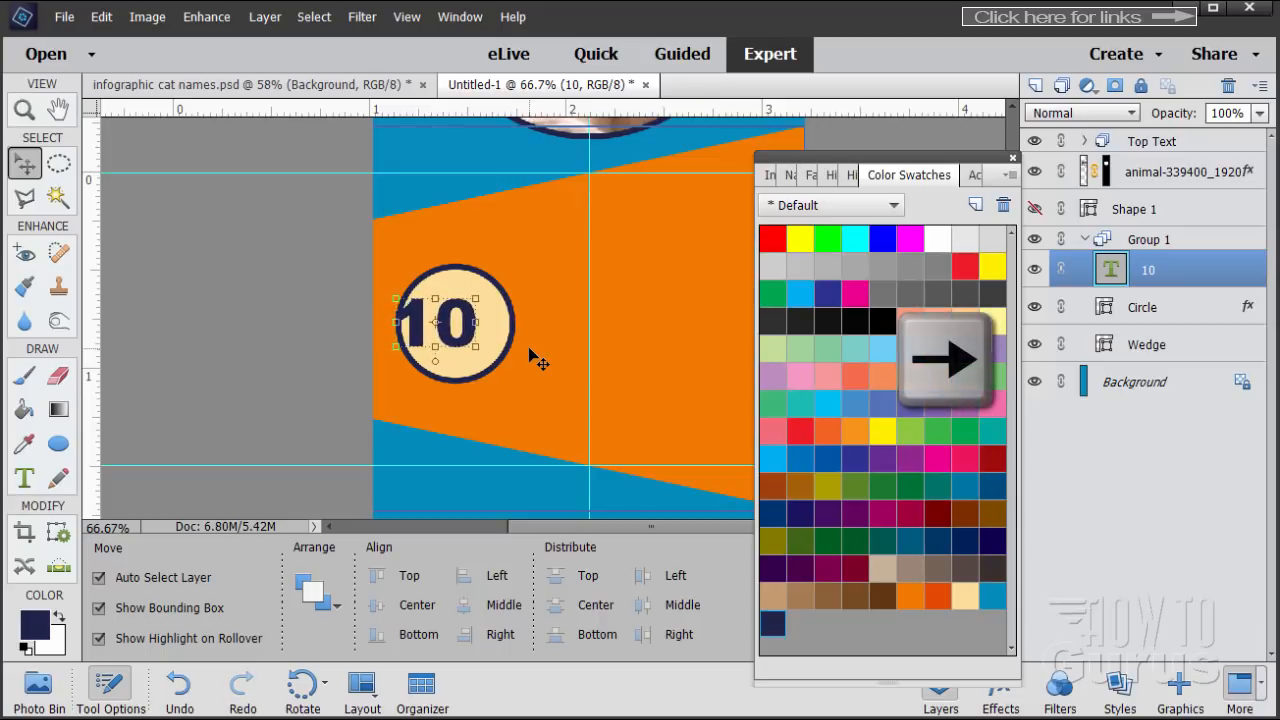
{"action": "key", "text": "Right"}
{"action": "key", "text": "Right"}
{"action": "key", "text": "Right"}
{"action": "key", "text": "Right"}
{"action": "key", "text": "Right"}
{"action": "key", "text": "Right"}
{"action": "key", "text": "Right"}
{"action": "key", "text": "Right"}
{"action": "key", "text": "Right"}
{"action": "key", "text": "Right"}
{"action": "key", "text": "Right"}
{"action": "key", "text": "Right"}
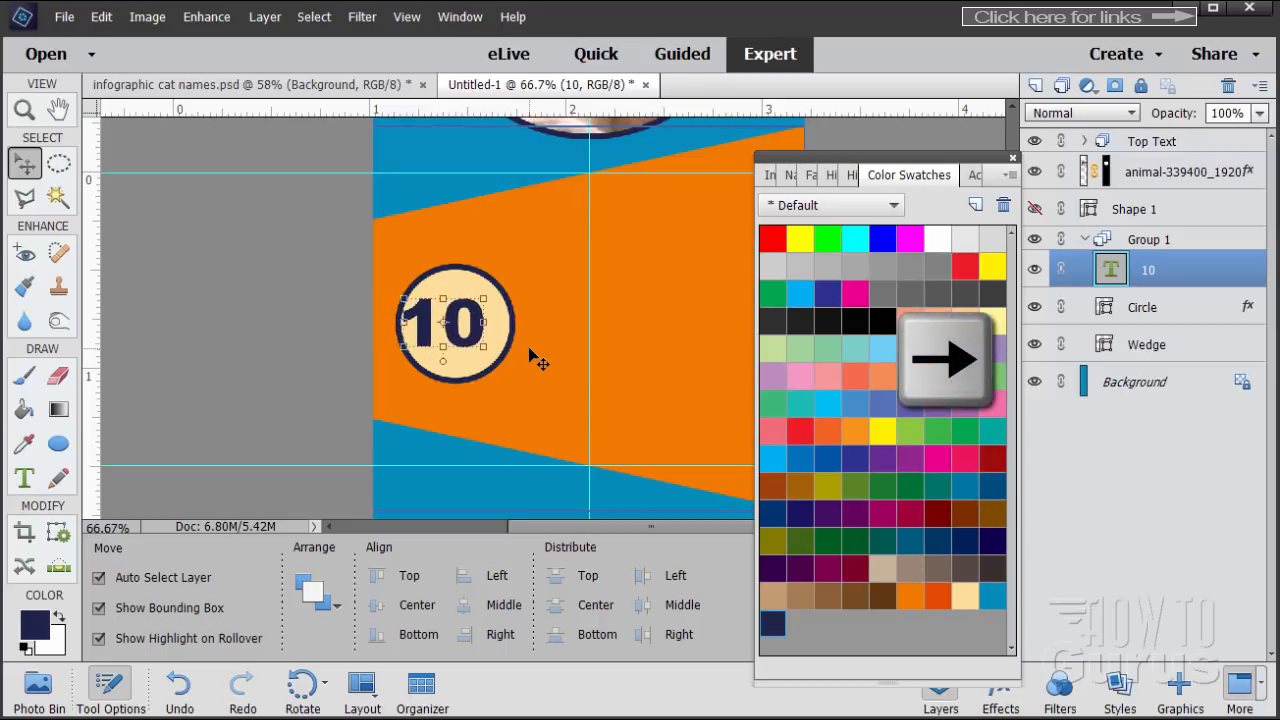
{"action": "key", "text": "Right"}
{"action": "key", "text": "Right"}
{"action": "key", "text": "Right"}
{"action": "key", "text": "Right"}
{"action": "key", "text": "Right"}
{"action": "key", "text": "Right"}
{"action": "key", "text": "Right"}
{"action": "key", "text": "Right"}
{"action": "key", "text": "Right"}
{"action": "key", "text": "Right"}
{"action": "key", "text": "Right"}
{"action": "key", "text": "Right"}
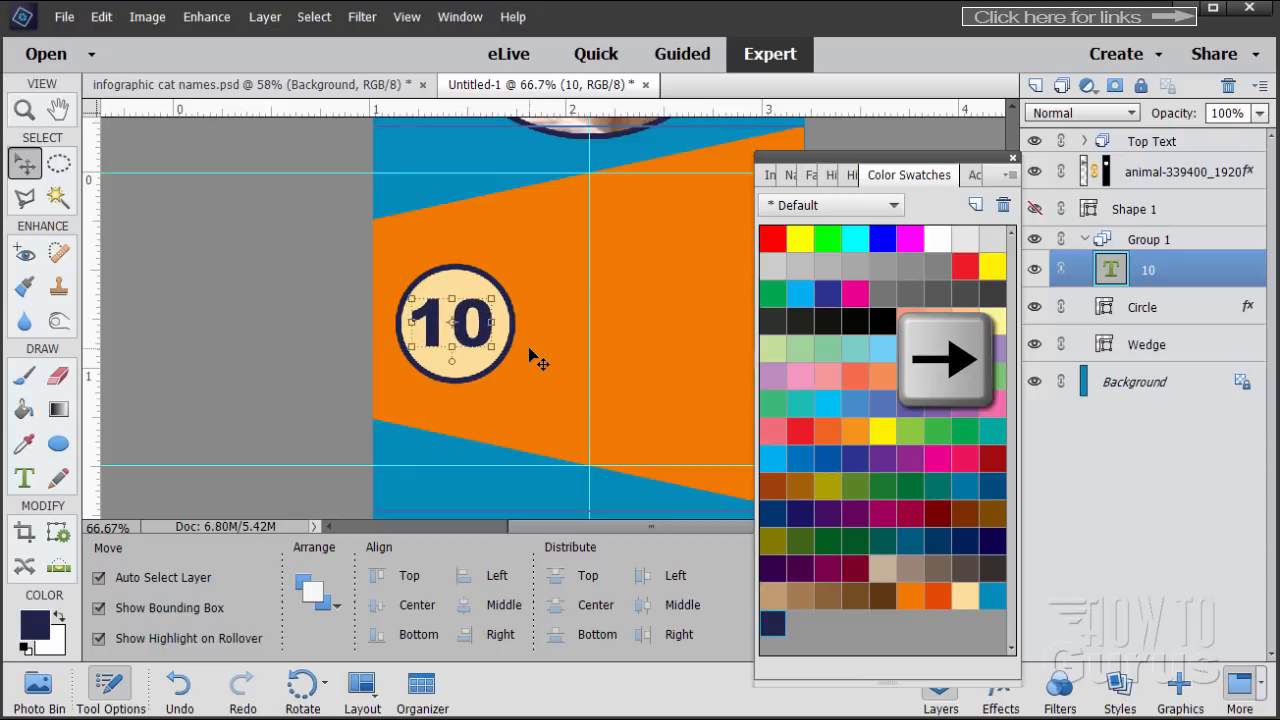
{"action": "key", "text": "Right"}
{"action": "key", "text": "Right"}
{"action": "key", "text": "Left"}
{"action": "key", "text": "Left"}
{"action": "key", "text": "Left"}
{"action": "key", "text": "Left"}
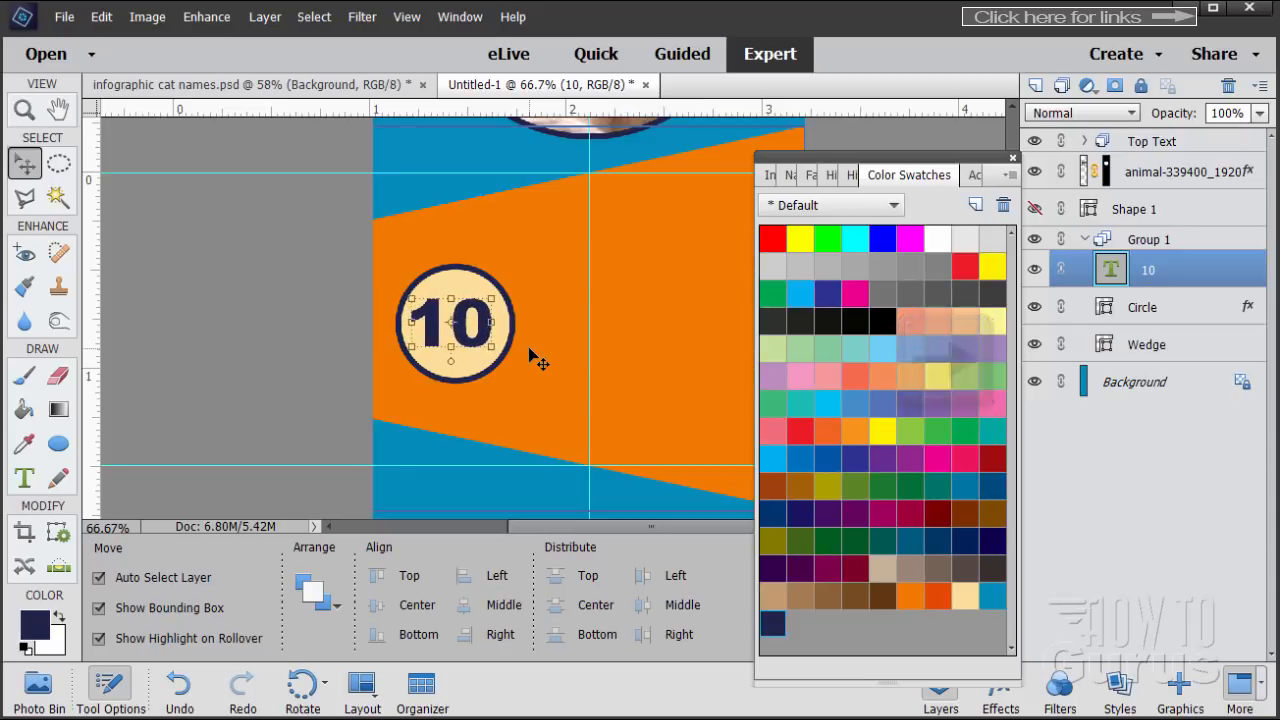
Step: Set the font size of the number 10 to 30 pt
{"action": "left_click", "coordinate": [33, 480]}
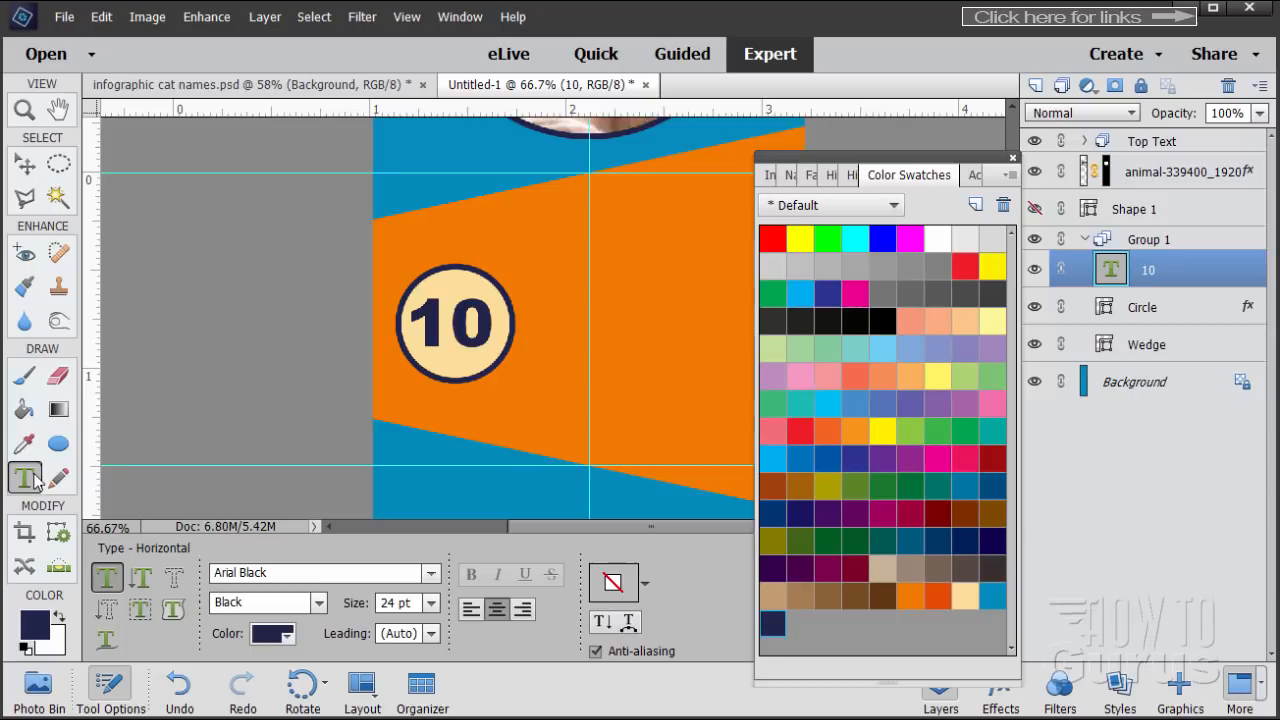
{"action": "double_click", "coordinate": [456, 323]}
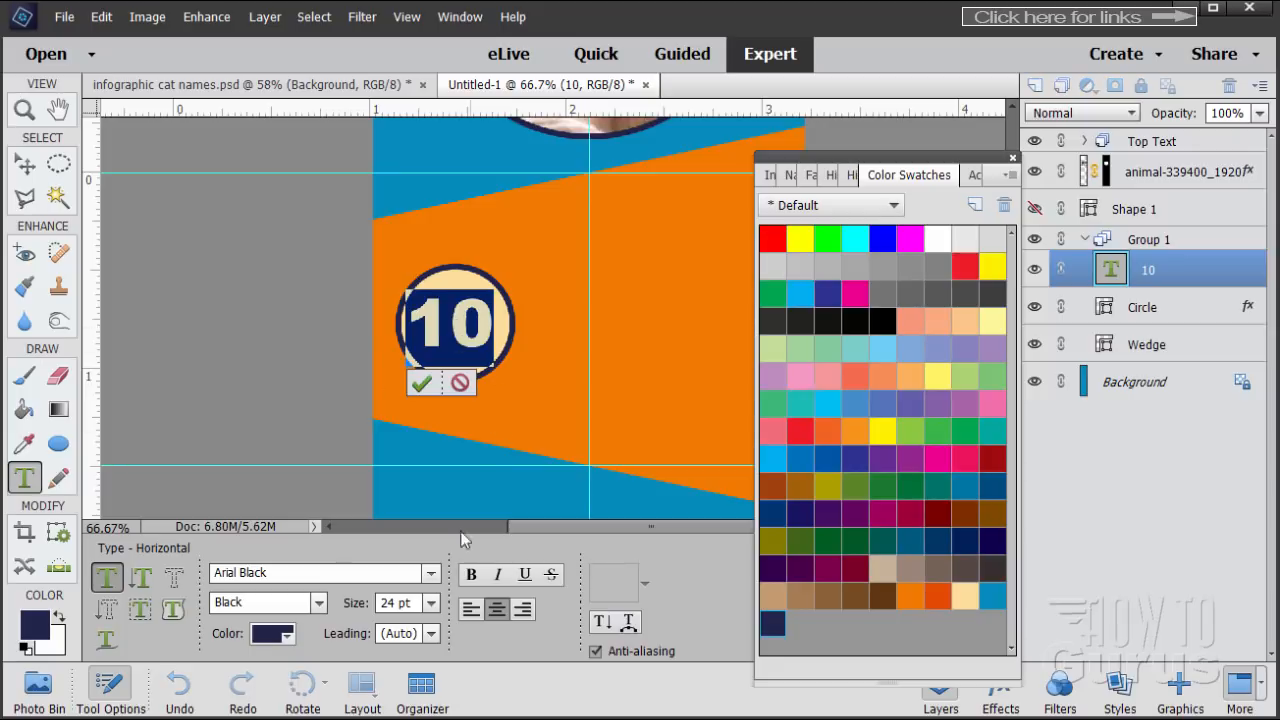
{"action": "left_click", "coordinate": [430, 604]}
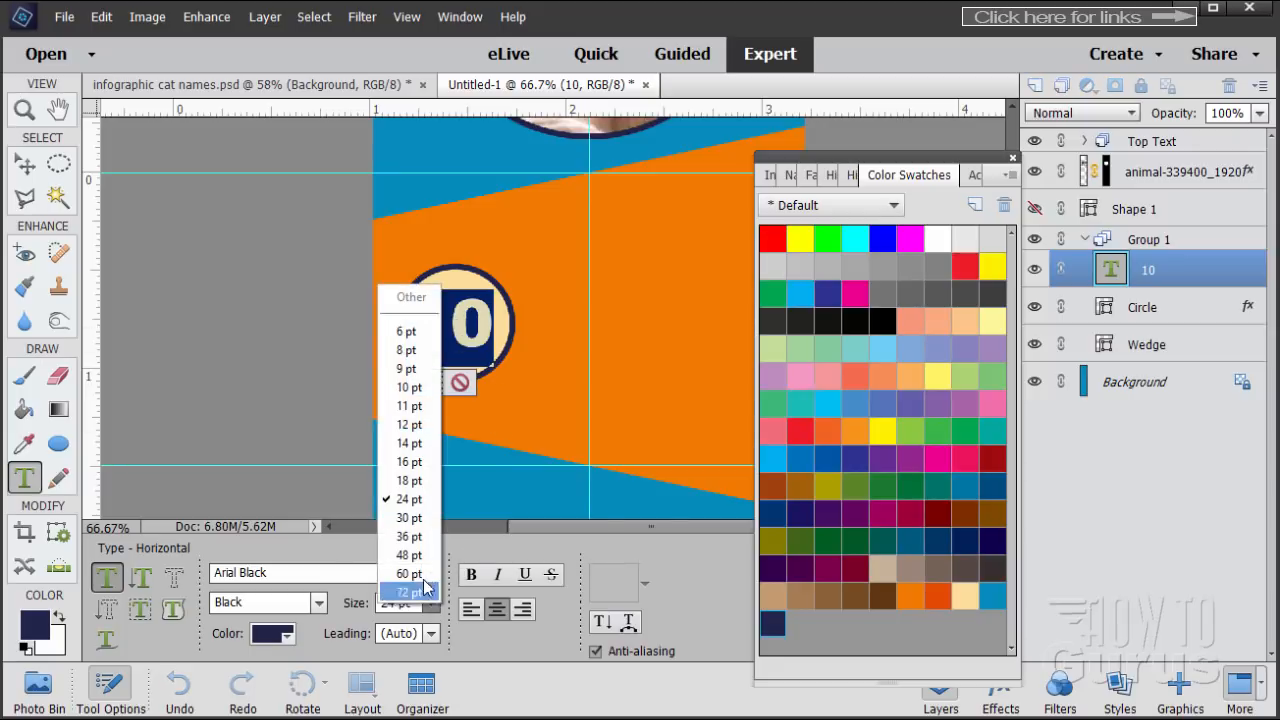
{"action": "left_click", "coordinate": [415, 518]}
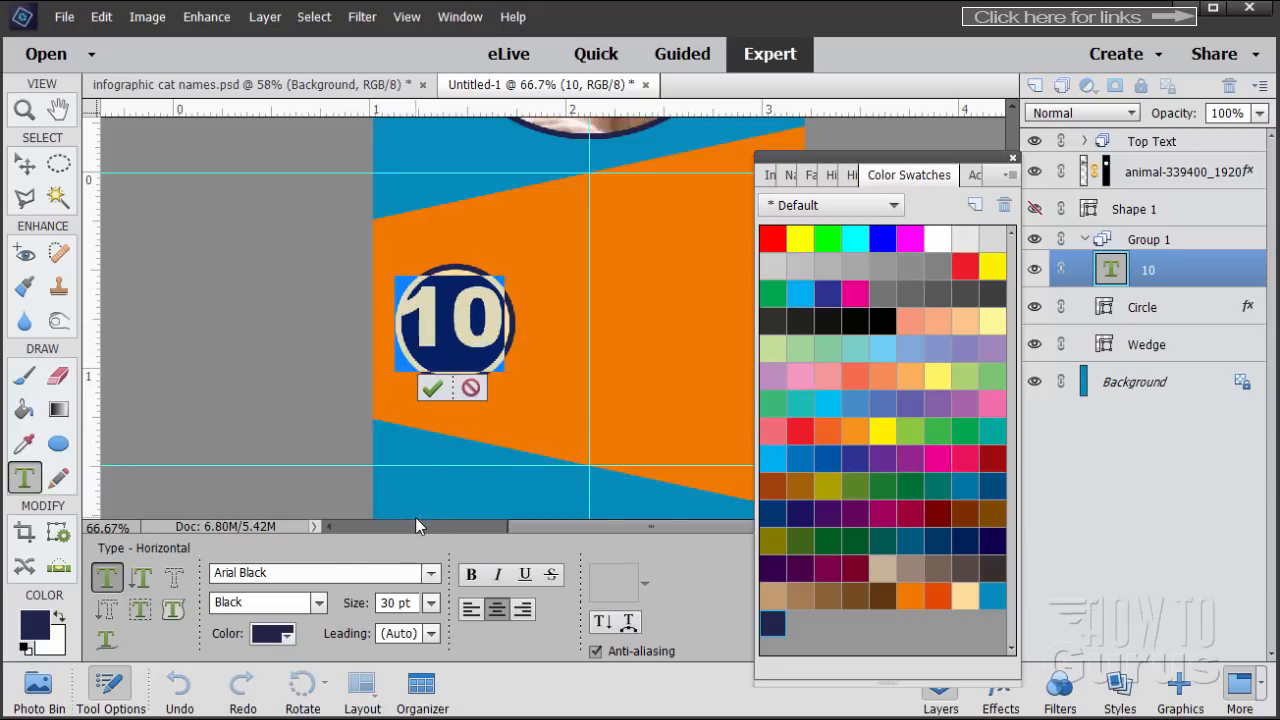
{"action": "left_click", "coordinate": [432, 388]}
Step: Nudge the enlarged number 10 down and slightly right to centre it in the circle
{"action": "key", "text": "v"}
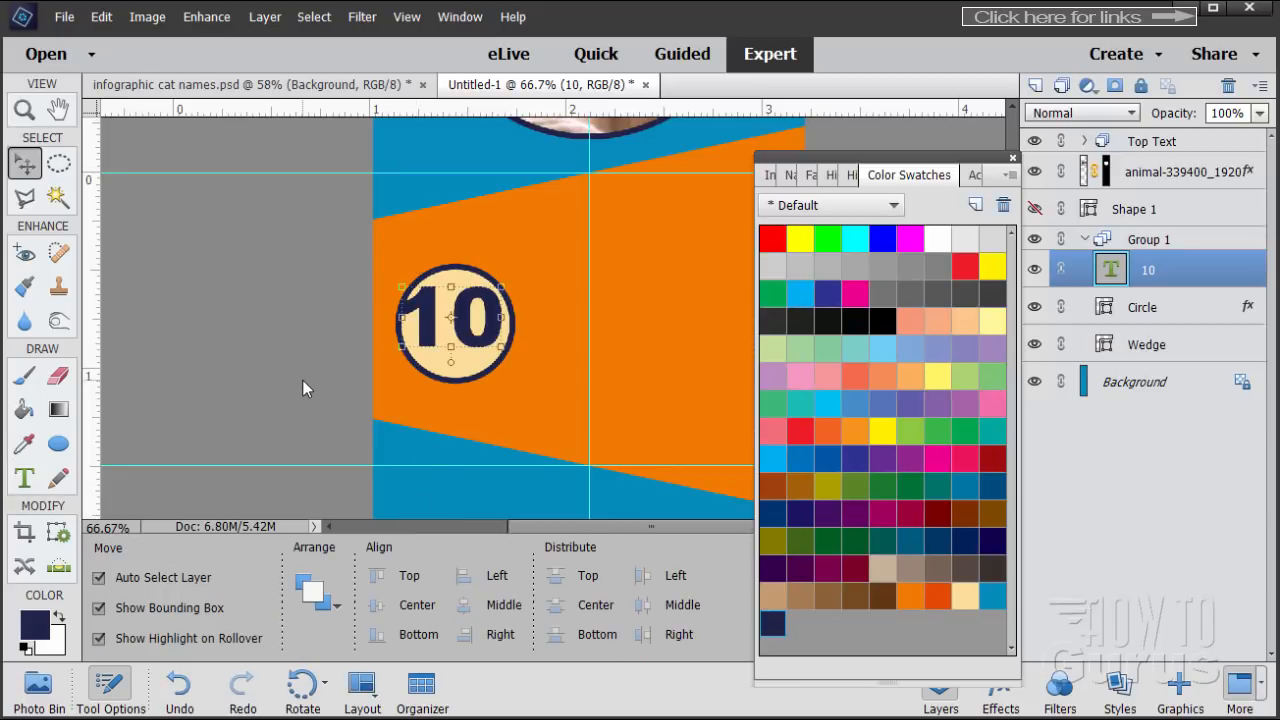
{"action": "key", "text": "Down"}
{"action": "key", "text": "Down"}
{"action": "key", "text": "Down"}
{"action": "key", "text": "Down"}
{"action": "key", "text": "Down"}
{"action": "key", "text": "Down"}
{"action": "key", "text": "Down"}
{"action": "key", "text": "Down"}
{"action": "key", "text": "Down"}
{"action": "key", "text": "Down"}
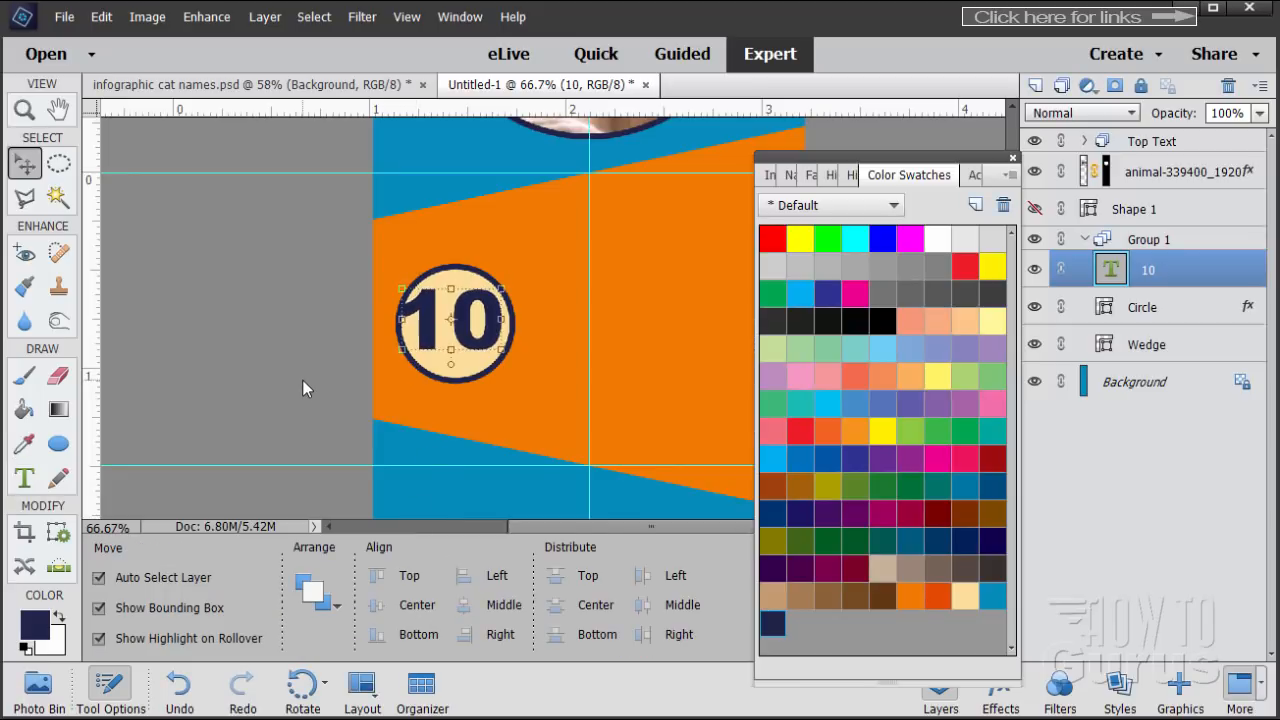
{"action": "key", "text": "Right"}
{"action": "key", "text": "Right"}
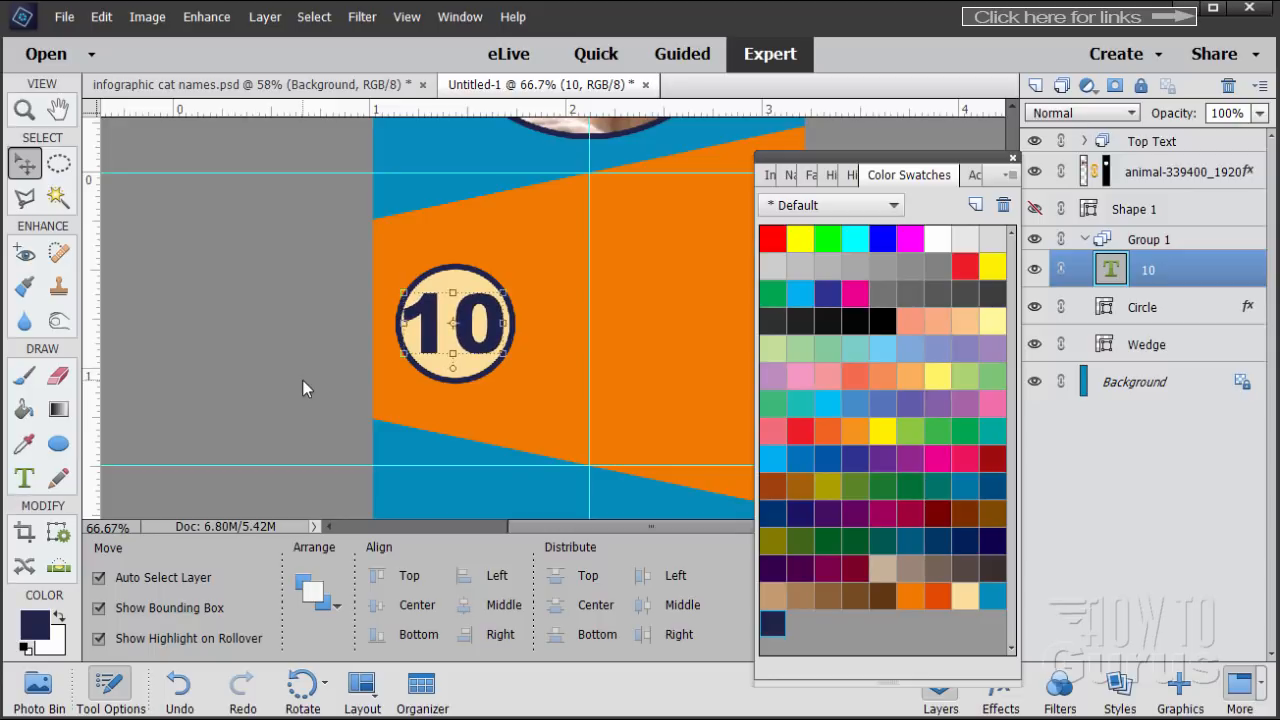
{"action": "key", "text": "Left"}
{"action": "key", "text": "Left"}
{"action": "key", "text": "Right"}
{"action": "key", "text": "Right"}
{"action": "key", "text": "Right"}
{"action": "key", "text": "Right"}
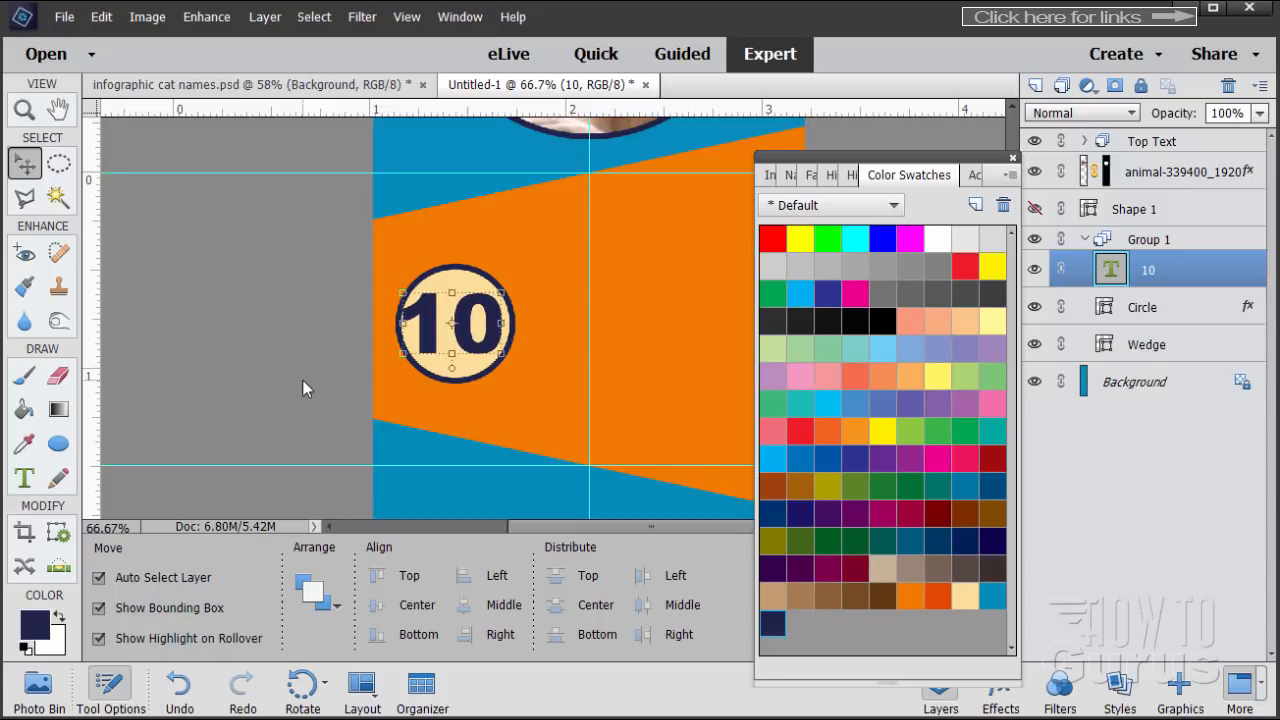
{"action": "key", "text": "Left"}
{"action": "key", "text": "Left"}
{"action": "key", "text": "Down"}
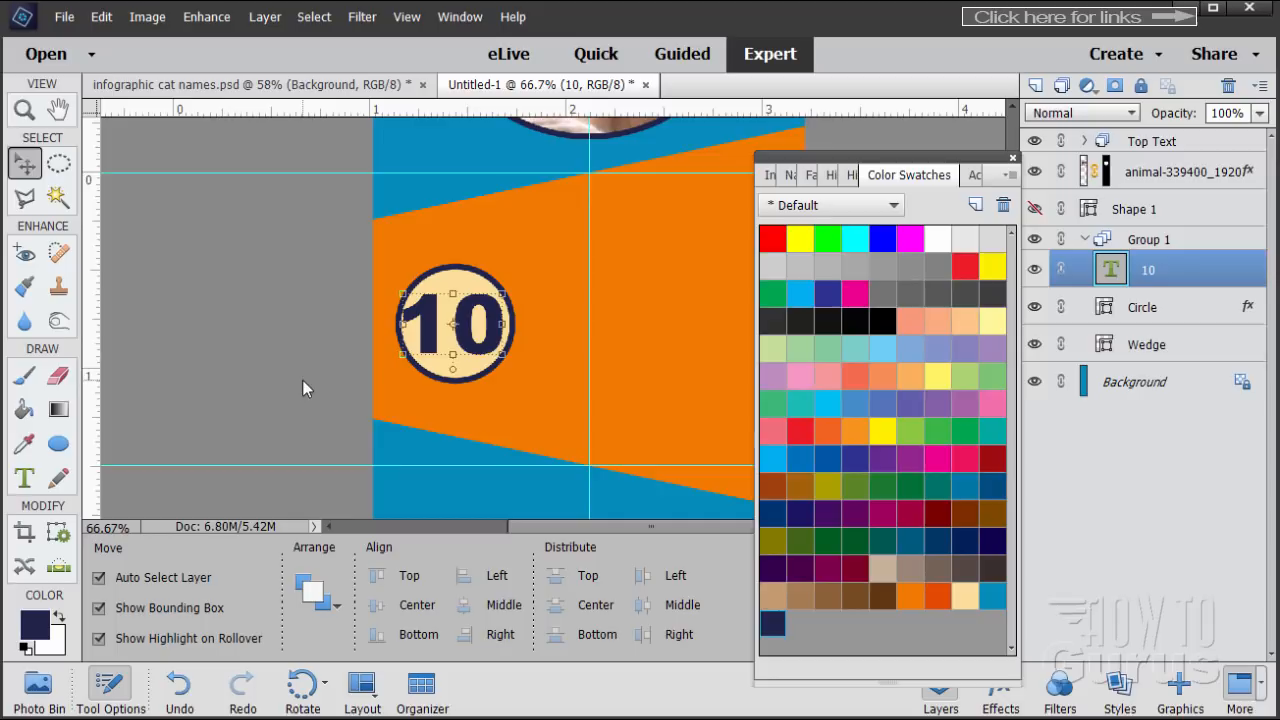
{"action": "key", "text": "Right"}
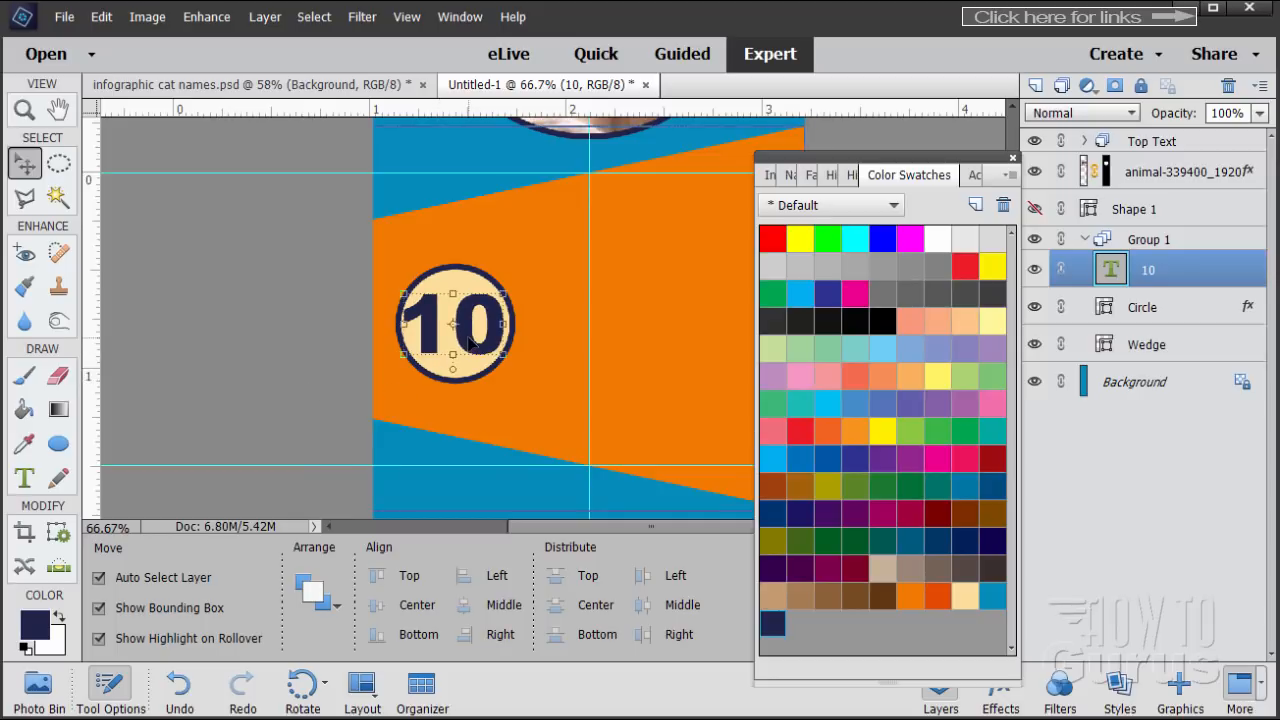
Step: Remove the 0 so the circle's text reads 1, commit the edit and deselect the text layer
{"action": "key", "text": "t"}
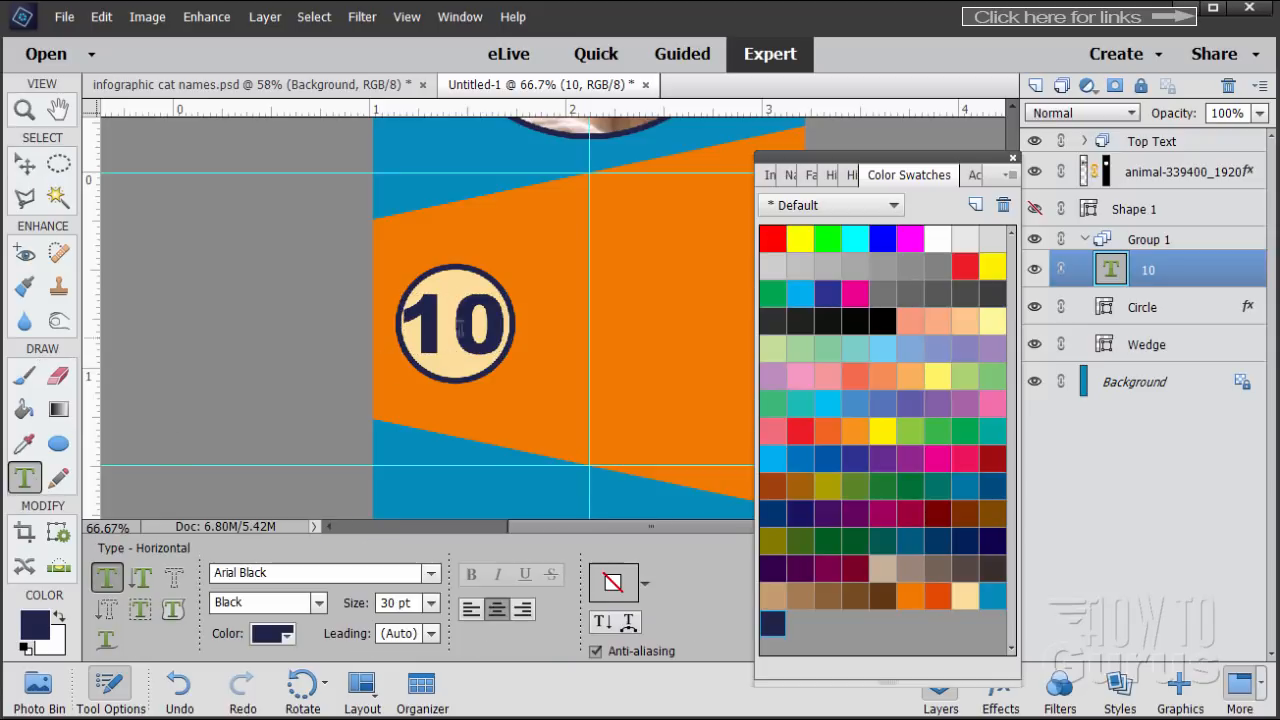
{"action": "left_click", "coordinate": [468, 322]}
{"action": "key", "text": "End"}
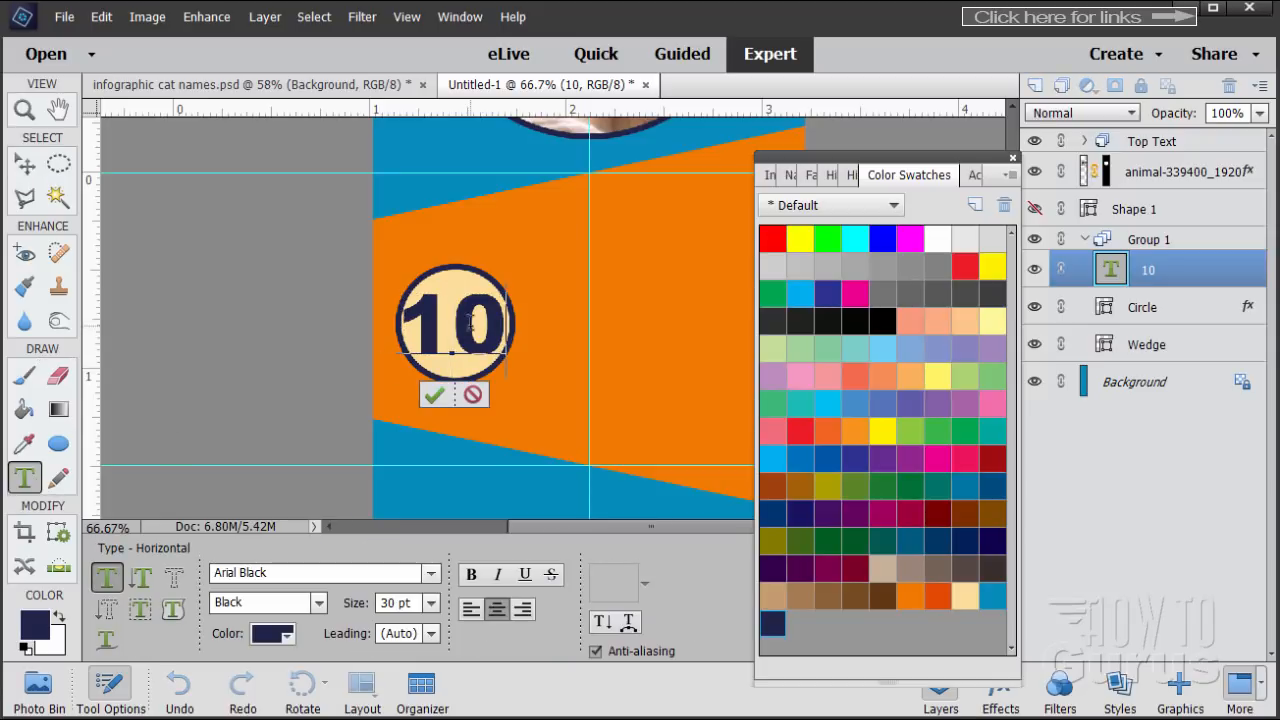
{"action": "key", "text": "BackSpace"}
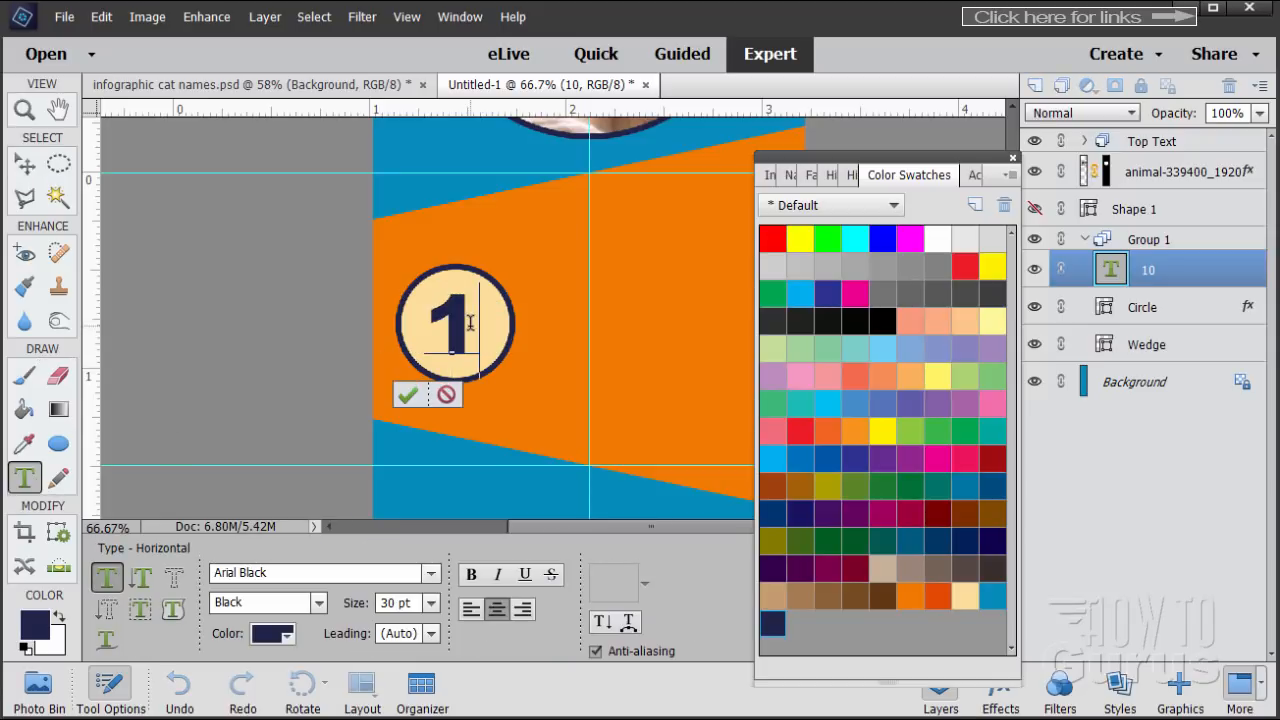
{"action": "left_click", "coordinate": [407, 394]}
{"action": "key", "text": "v"}
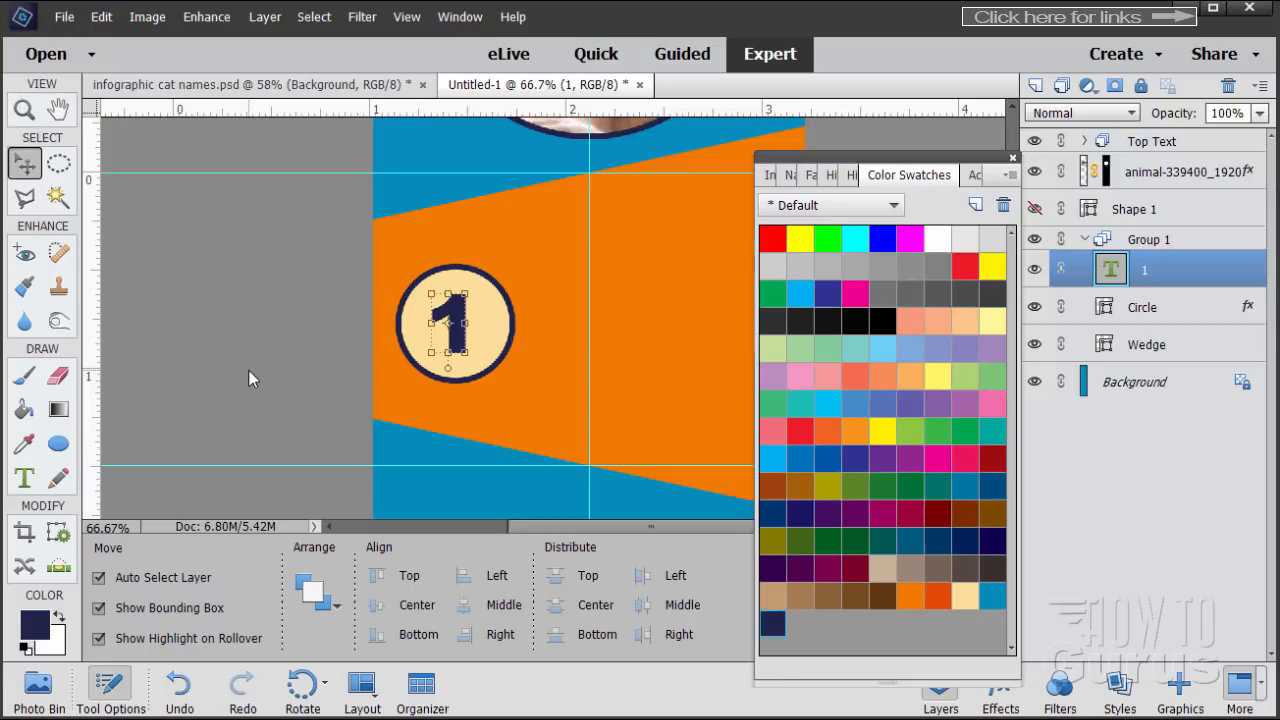
{"action": "left_click", "coordinate": [309, 248]}
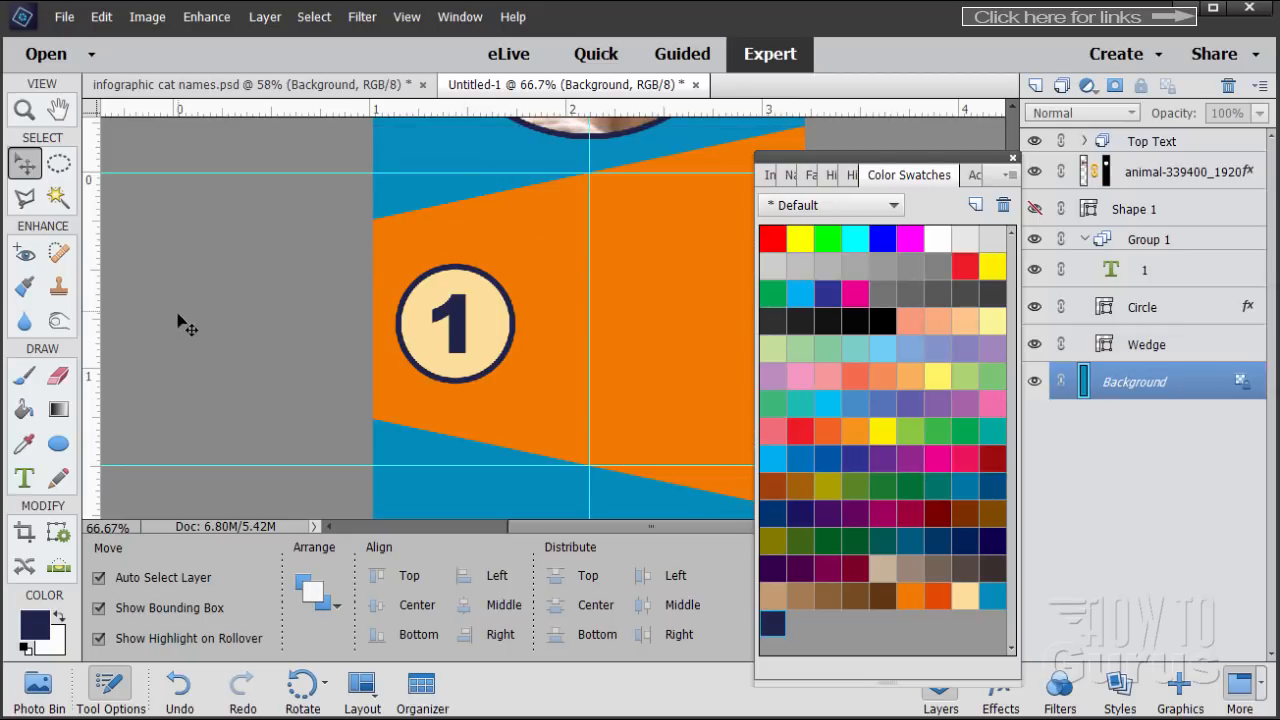
Step: Set up the Custom Shape tool with the rounded rectangular speech bubble Talk 9 from the Talk Bubbles set
{"action": "left_click", "coordinate": [62, 447]}
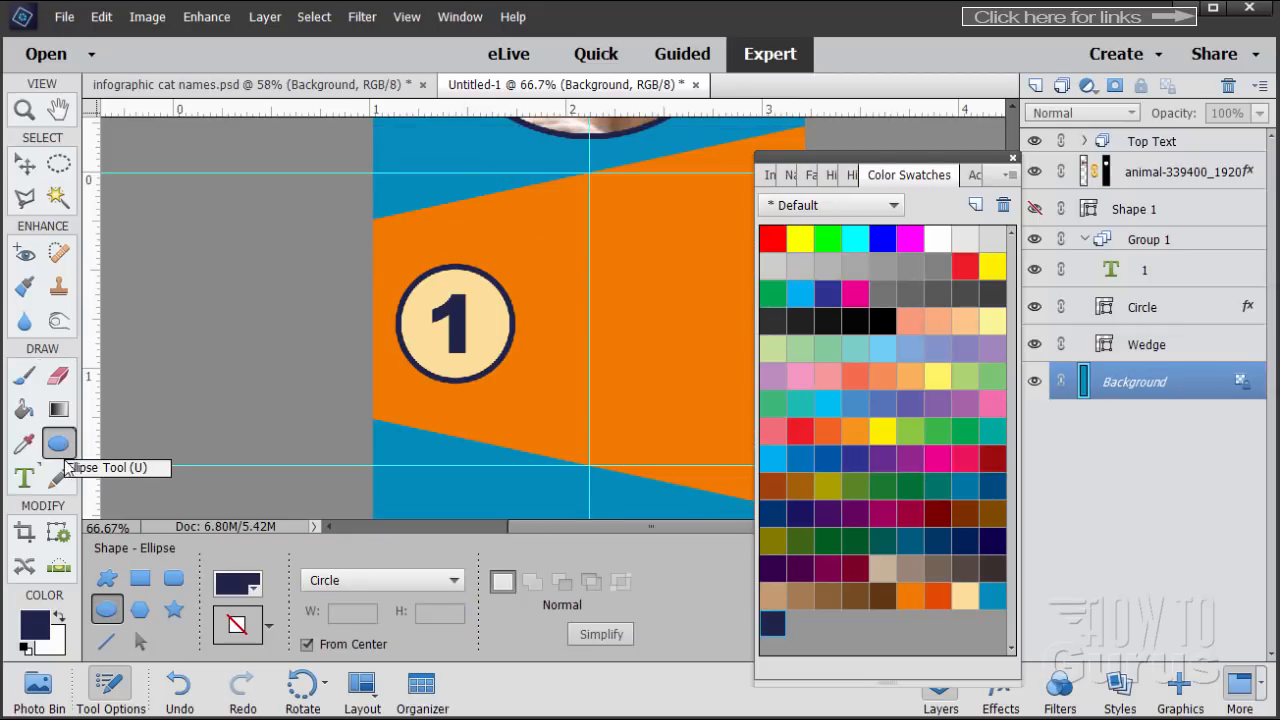
{"action": "left_click", "coordinate": [107, 579]}
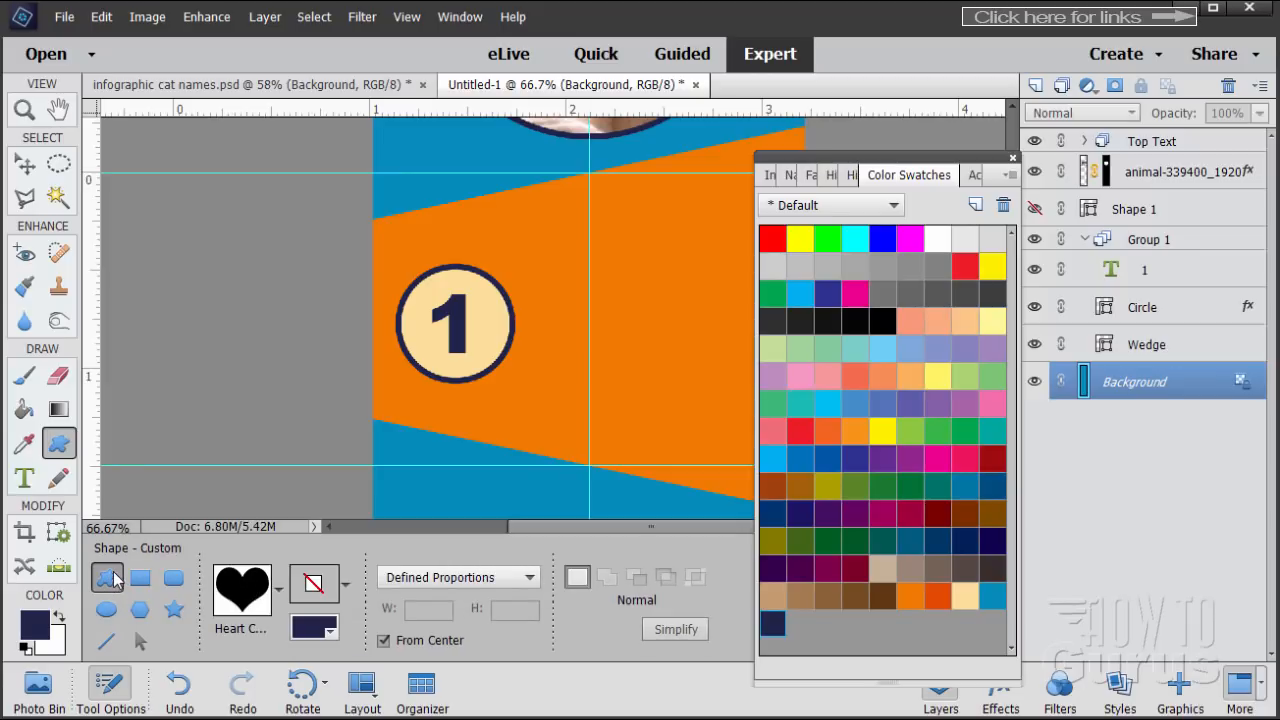
{"action": "left_click", "coordinate": [280, 596]}
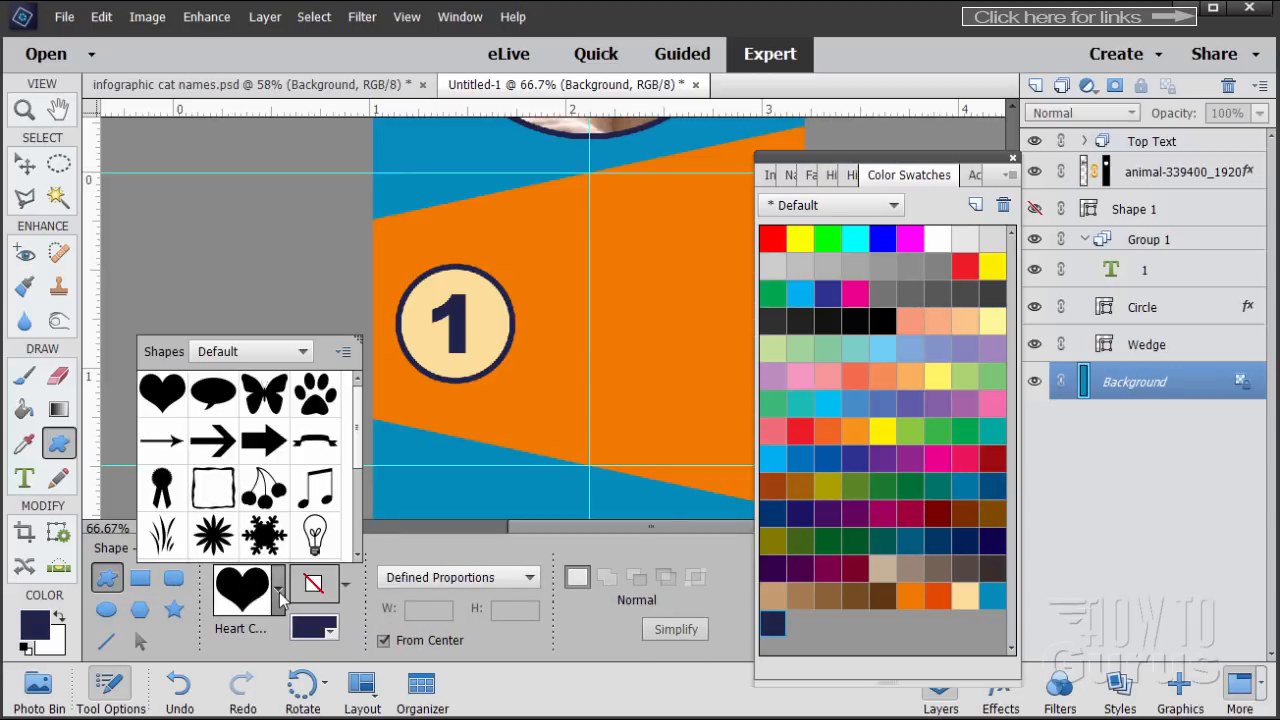
{"action": "left_click", "coordinate": [303, 352]}
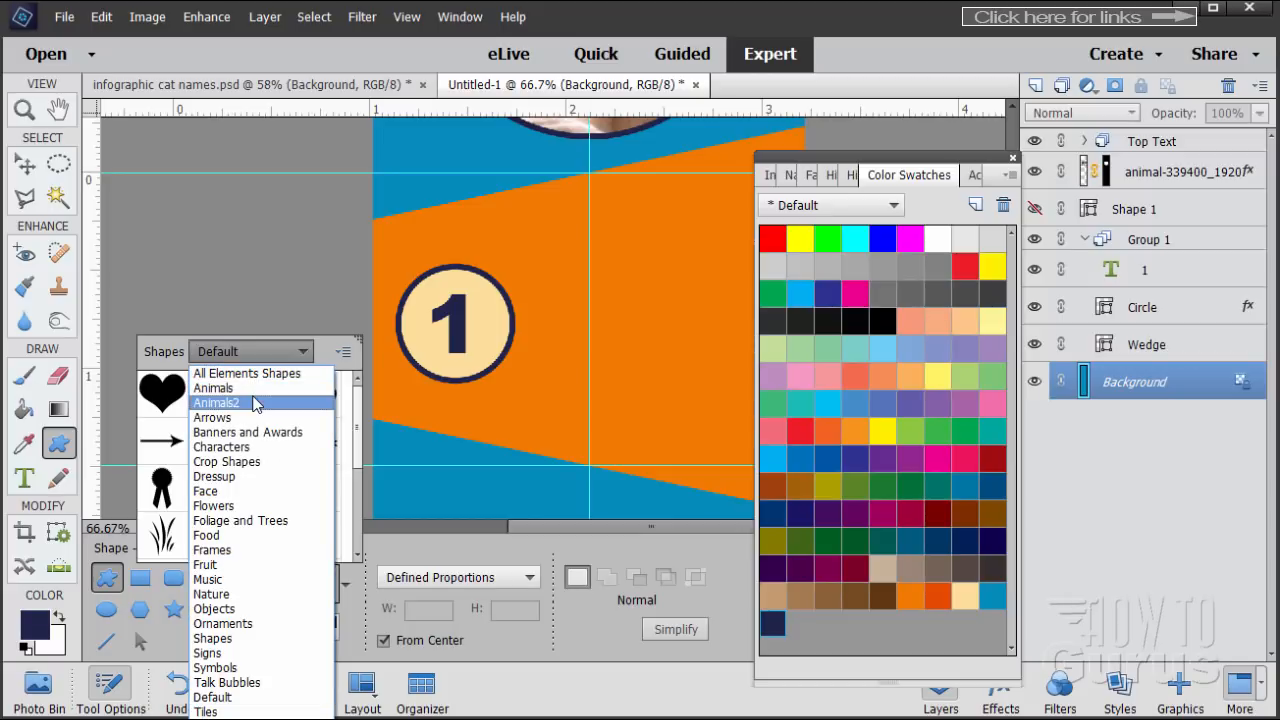
{"action": "left_click", "coordinate": [226, 682]}
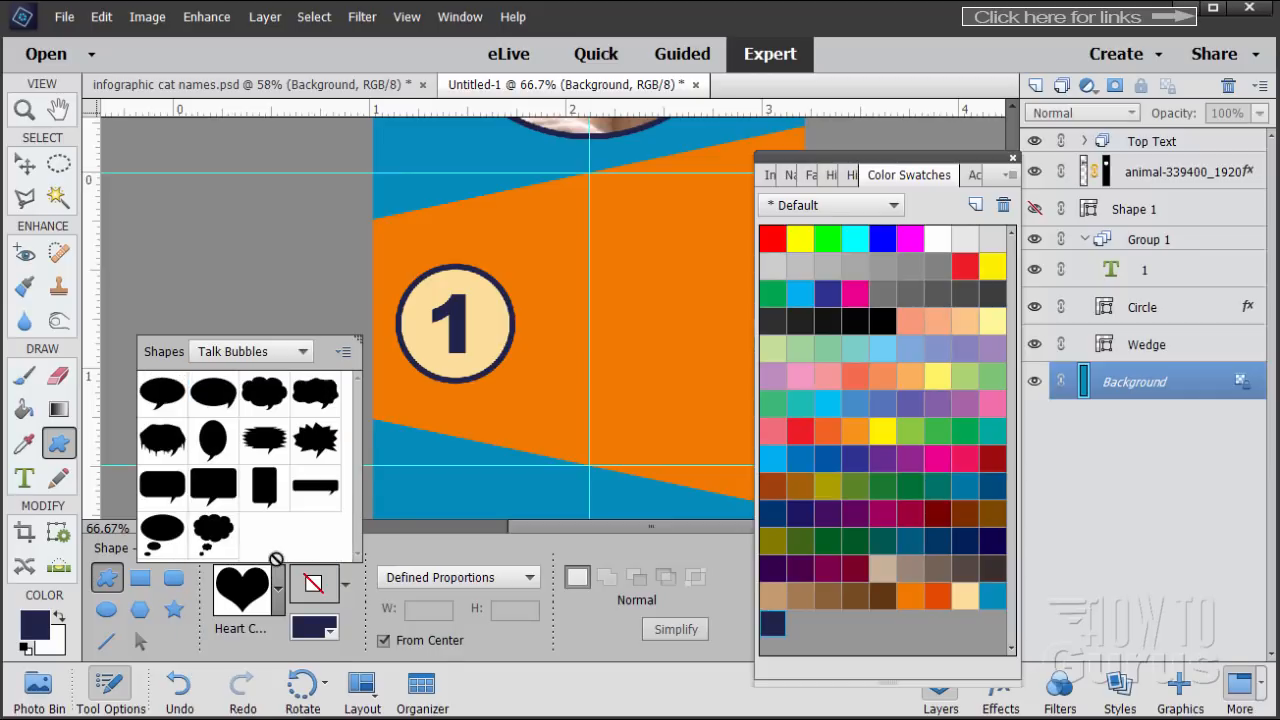
{"action": "left_click", "coordinate": [163, 487]}
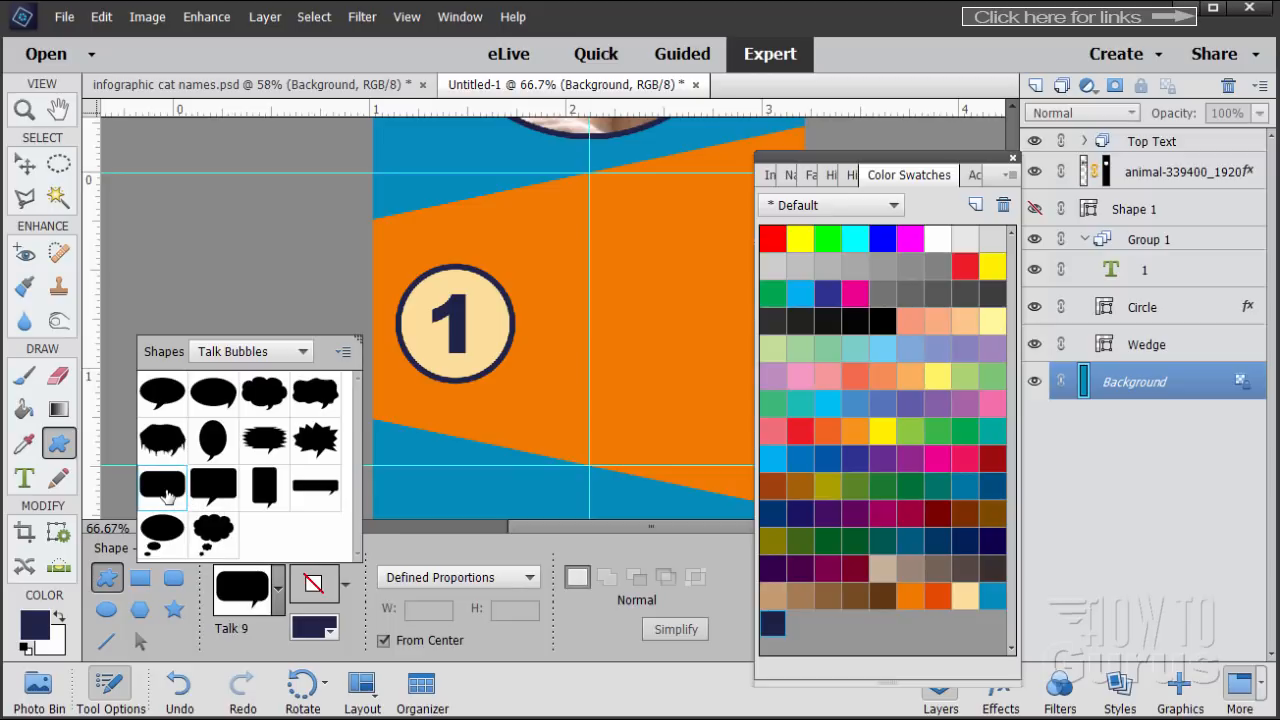
Step: Draw a small Talk 9 speech bubble above the numbered circle and move its layer into Group 1, directly above Circle
{"action": "left_click", "coordinate": [166, 487]}
{"action": "left_click_drag", "start_coordinate": [508, 229], "coordinate": [592, 261]}
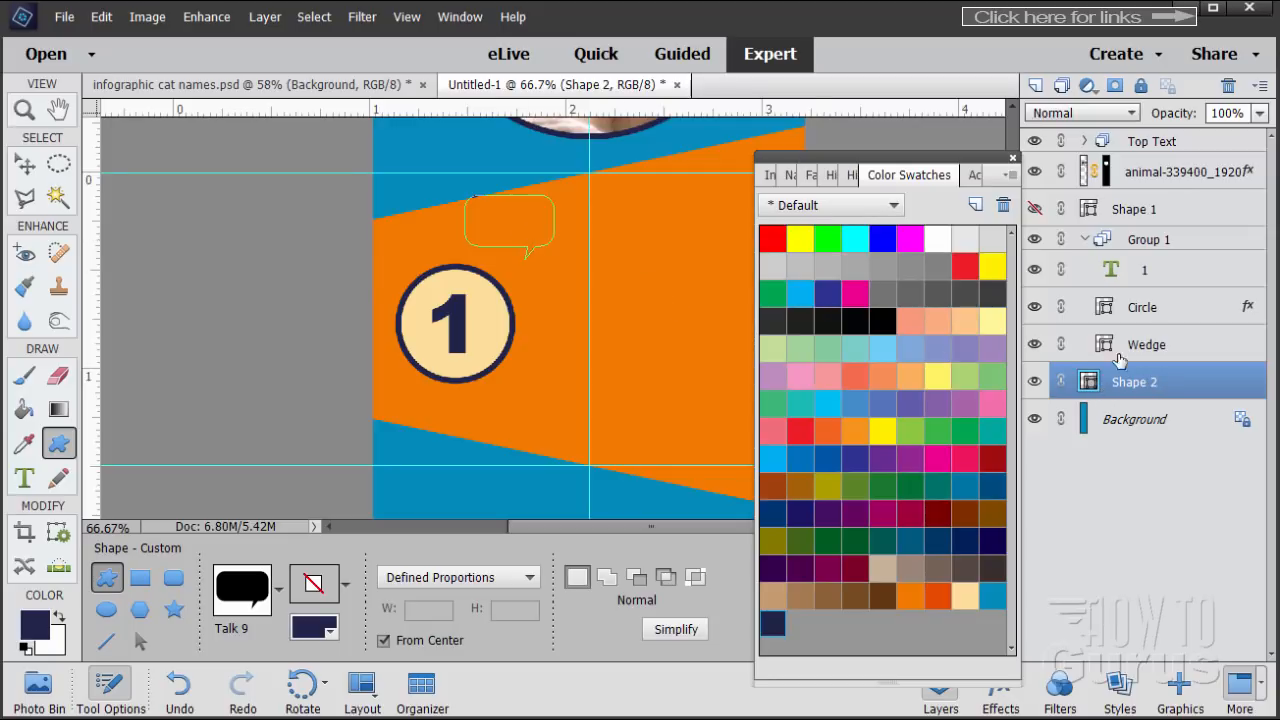
{"action": "left_click_drag", "start_coordinate": [1183, 381], "coordinate": [1178, 292]}
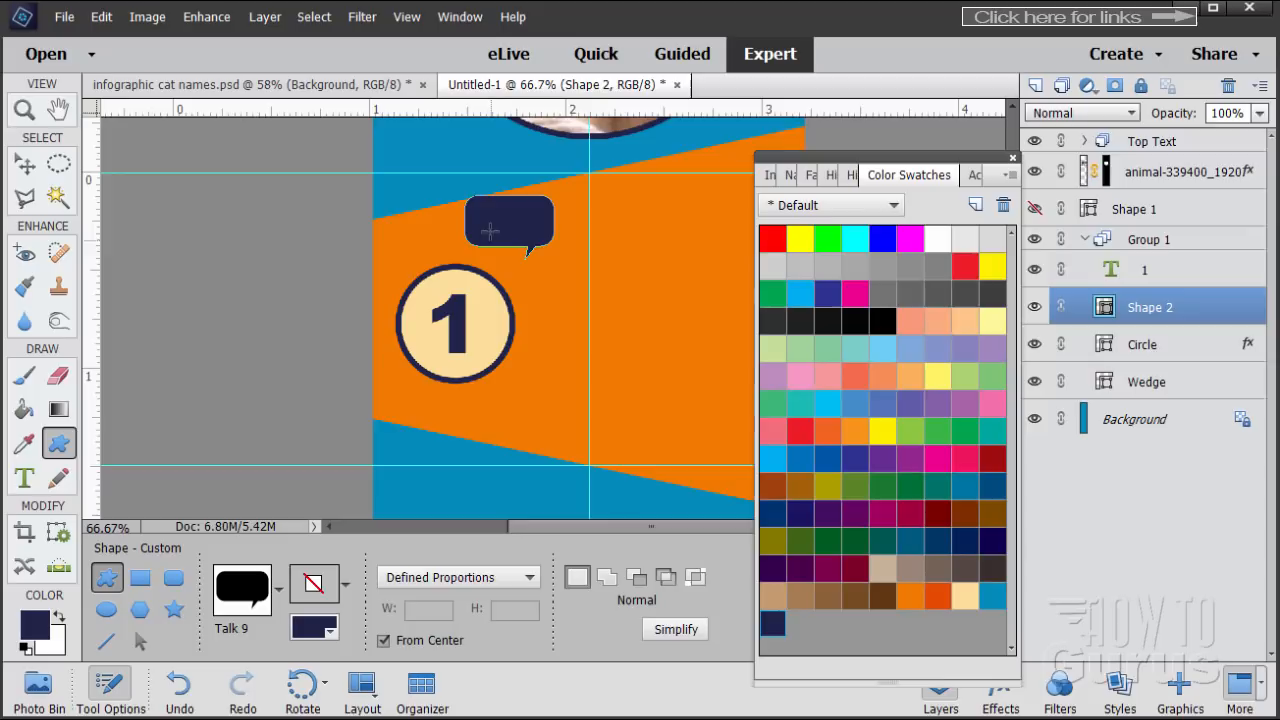
Step: Widen the speech bubble to about 170% at its original height and flip it horizontally
{"action": "left_click", "coordinate": [30, 167]}
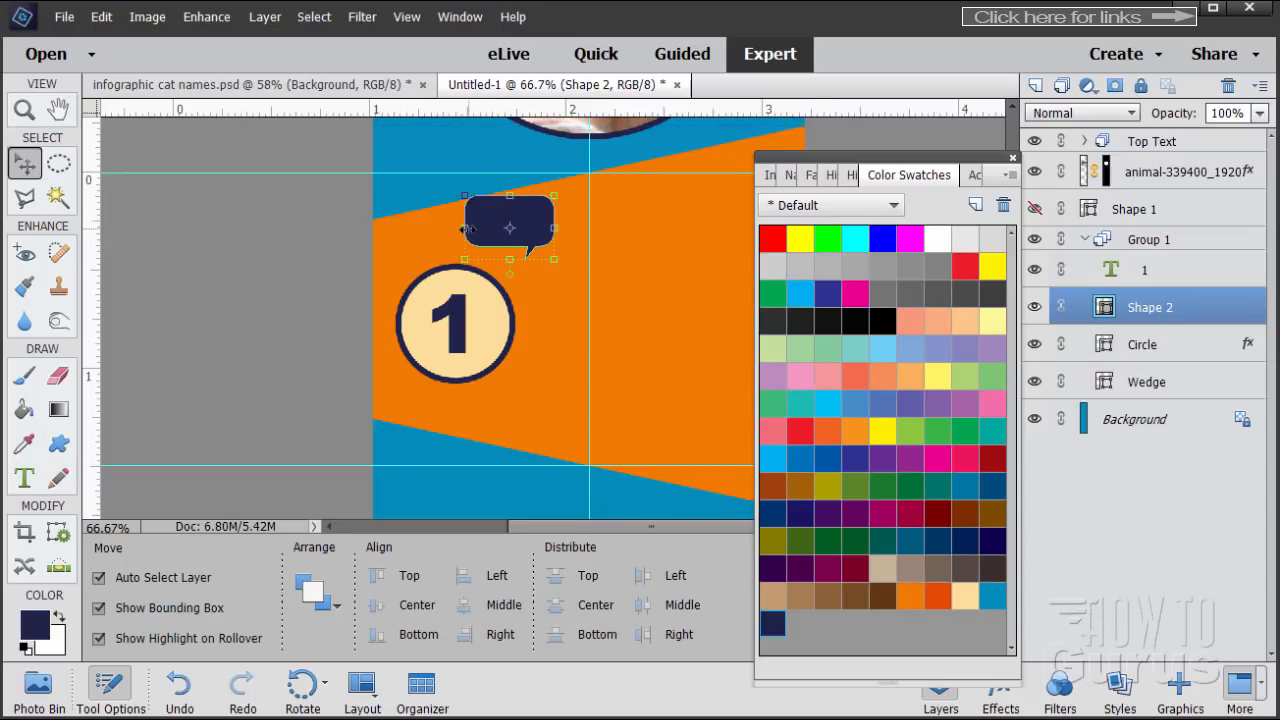
{"action": "left_click_drag", "start_coordinate": [464, 228], "coordinate": [418, 228]}
{"action": "mouse_move", "coordinate": [552, 230]}
{"action": "left_mouse_down"}
{"action": "mouse_move", "coordinate": [592, 230]}
{"action": "mouse_move", "coordinate": [575, 230]}
{"action": "left_mouse_up"}
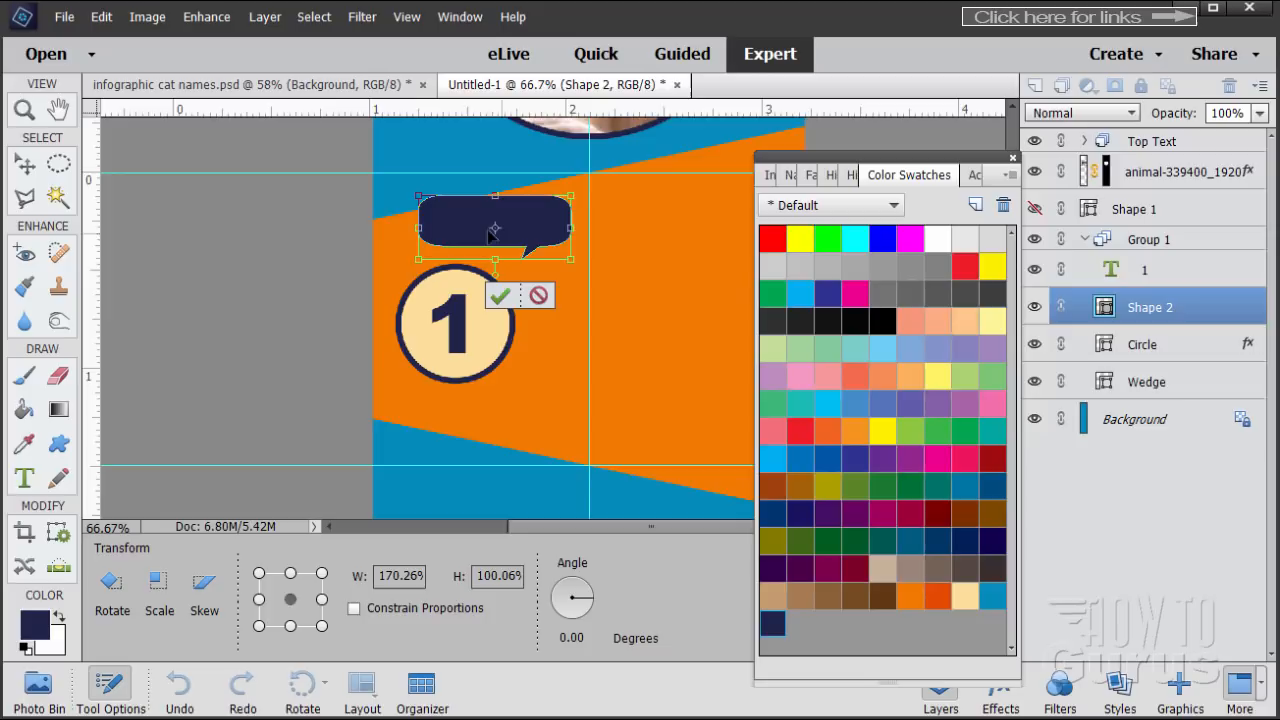
{"action": "left_click", "coordinate": [147, 17]}
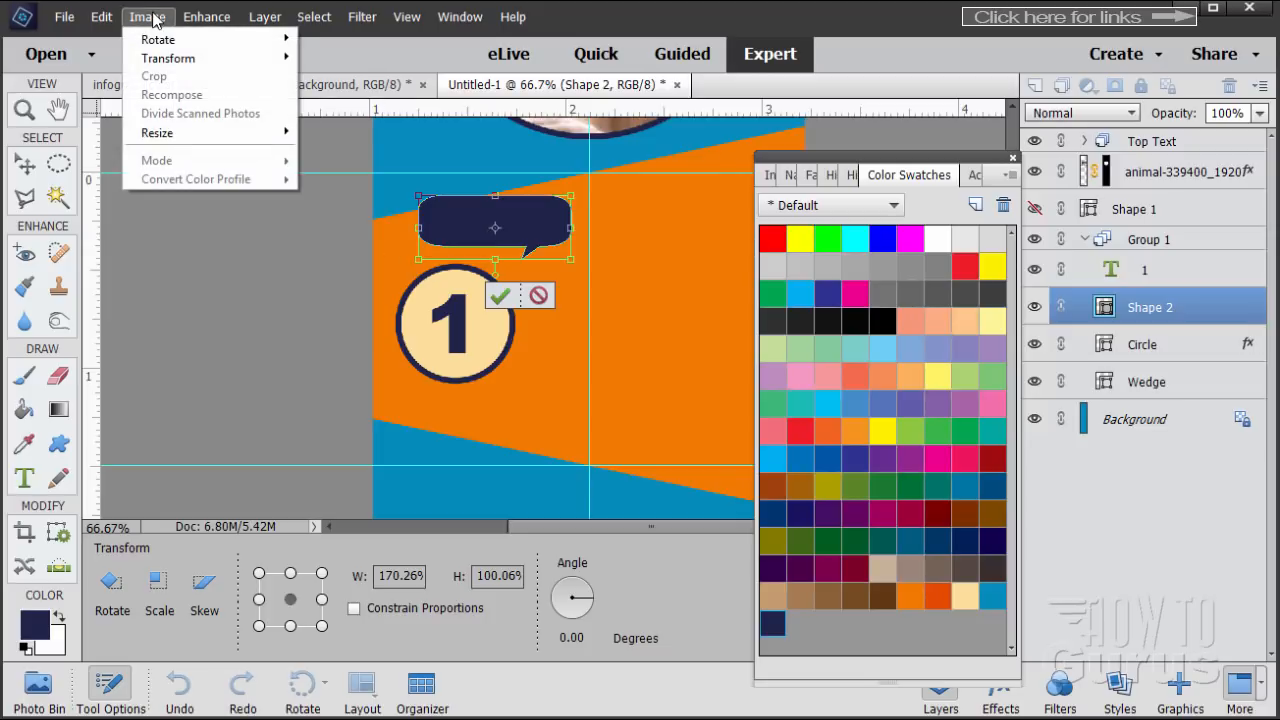
{"action": "mouse_move", "coordinate": [157, 40]}
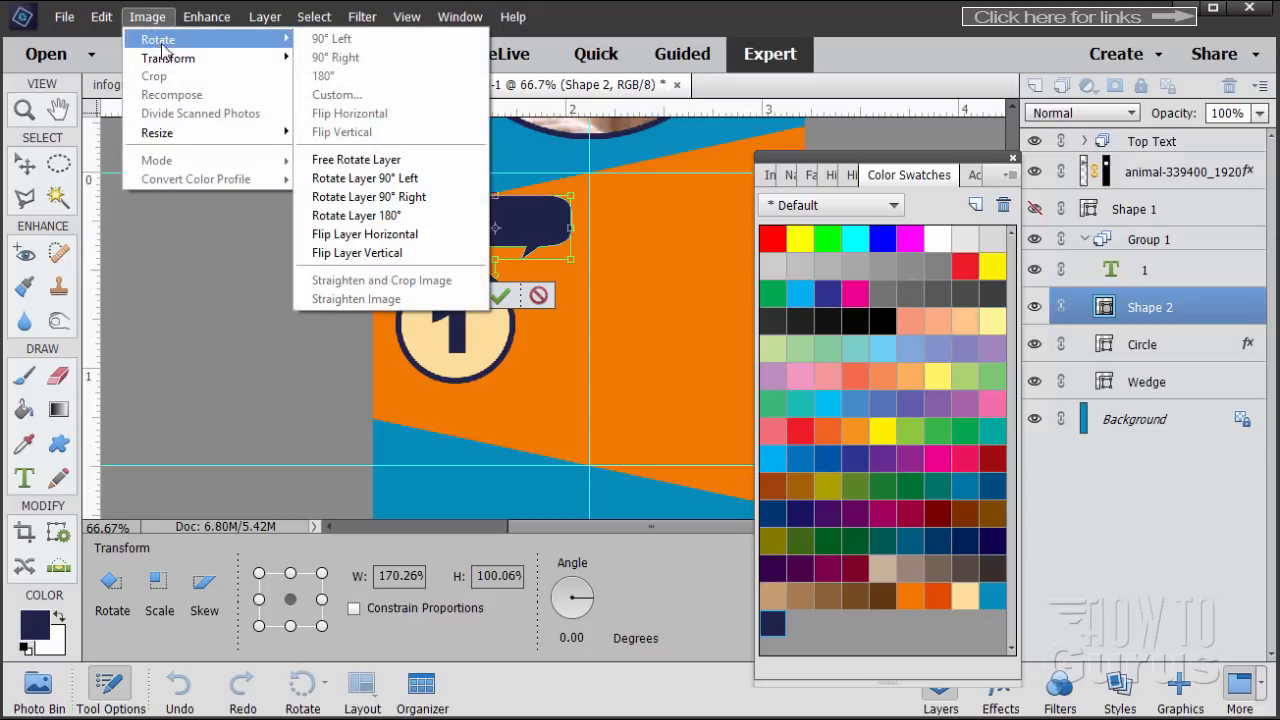
{"action": "left_click", "coordinate": [369, 236]}
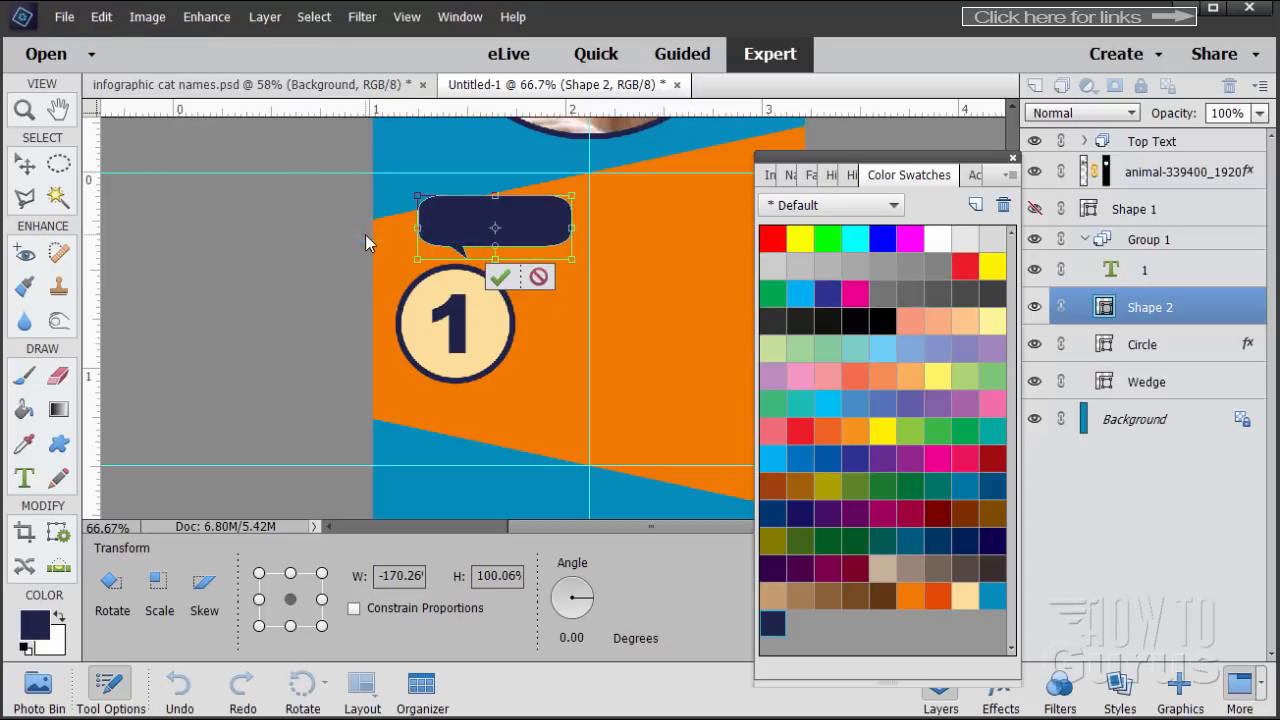
{"action": "left_click", "coordinate": [500, 276]}
{"action": "left_click_drag", "start_coordinate": [537, 237], "coordinate": [525, 245]}
{"action": "key", "text": "ctrl+z"}
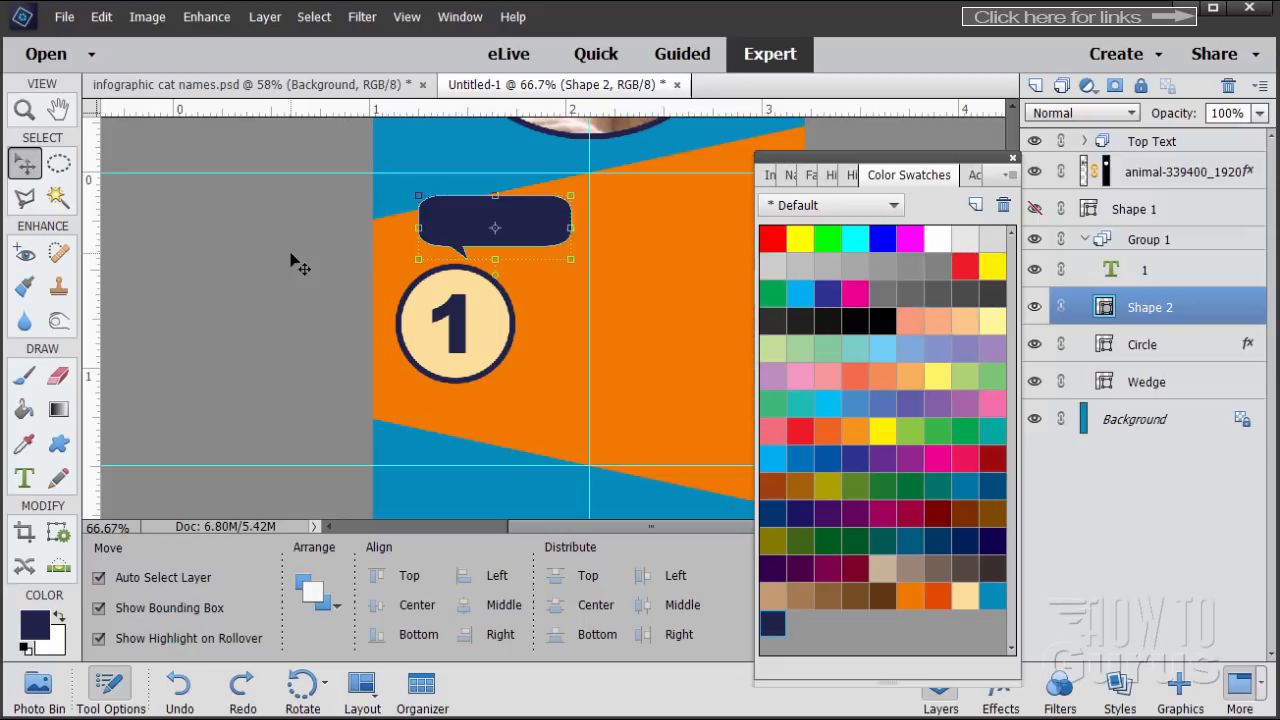
Step: Nudge the speech bubble left and slightly down so it sits just above the numbered circle
{"action": "key", "text": "Left"}
{"action": "key", "text": "Left"}
{"action": "key", "text": "Left"}
{"action": "key", "text": "Left"}
{"action": "key", "text": "Left"}
{"action": "key", "text": "Left"}
{"action": "key", "text": "Left"}
{"action": "key", "text": "Left"}
{"action": "key", "text": "Left"}
{"action": "key", "text": "Left"}
{"action": "key", "text": "Left"}
{"action": "key", "text": "Left"}
{"action": "key", "text": "Left"}
{"action": "key", "text": "Left"}
{"action": "key", "text": "Left"}
{"action": "key", "text": "Left"}
{"action": "key", "text": "Left"}
{"action": "key", "text": "Left"}
{"action": "key", "text": "Left"}
{"action": "key", "text": "Left"}
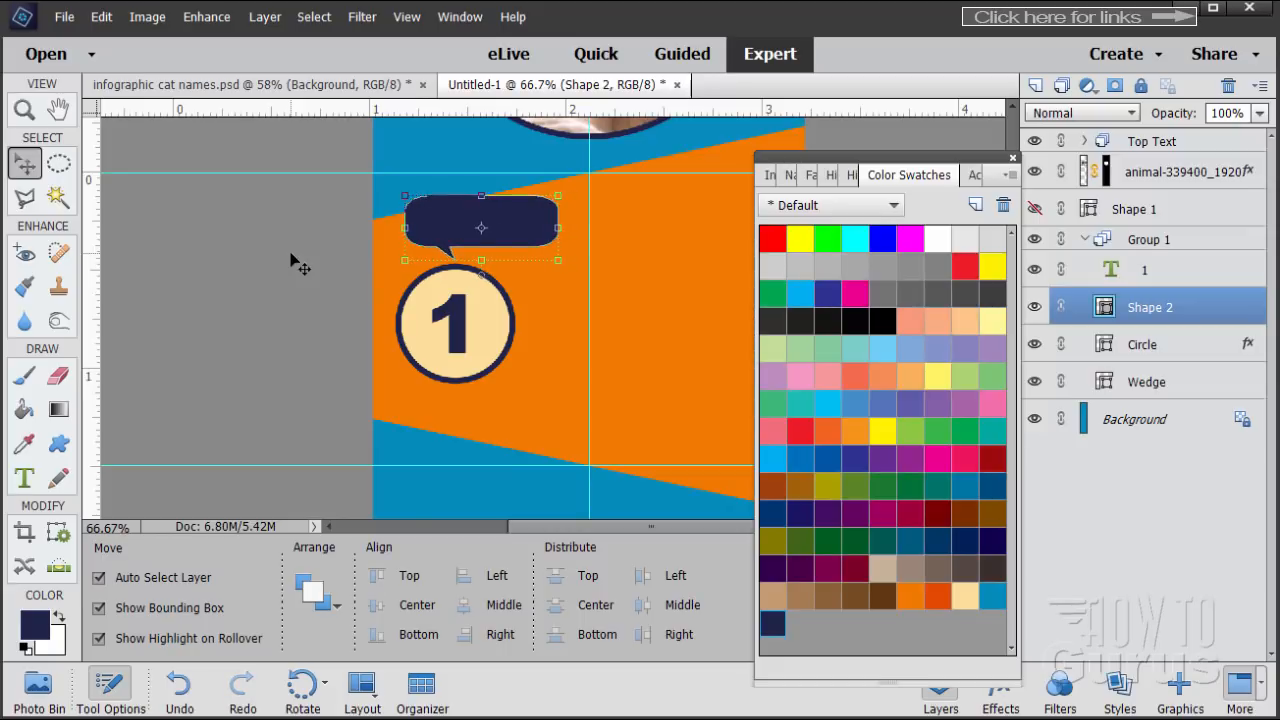
{"action": "key", "text": "Left"}
{"action": "key", "text": "Left"}
{"action": "key", "text": "Left"}
{"action": "key", "text": "Left"}
{"action": "key", "text": "Left"}
{"action": "key", "text": "Left"}
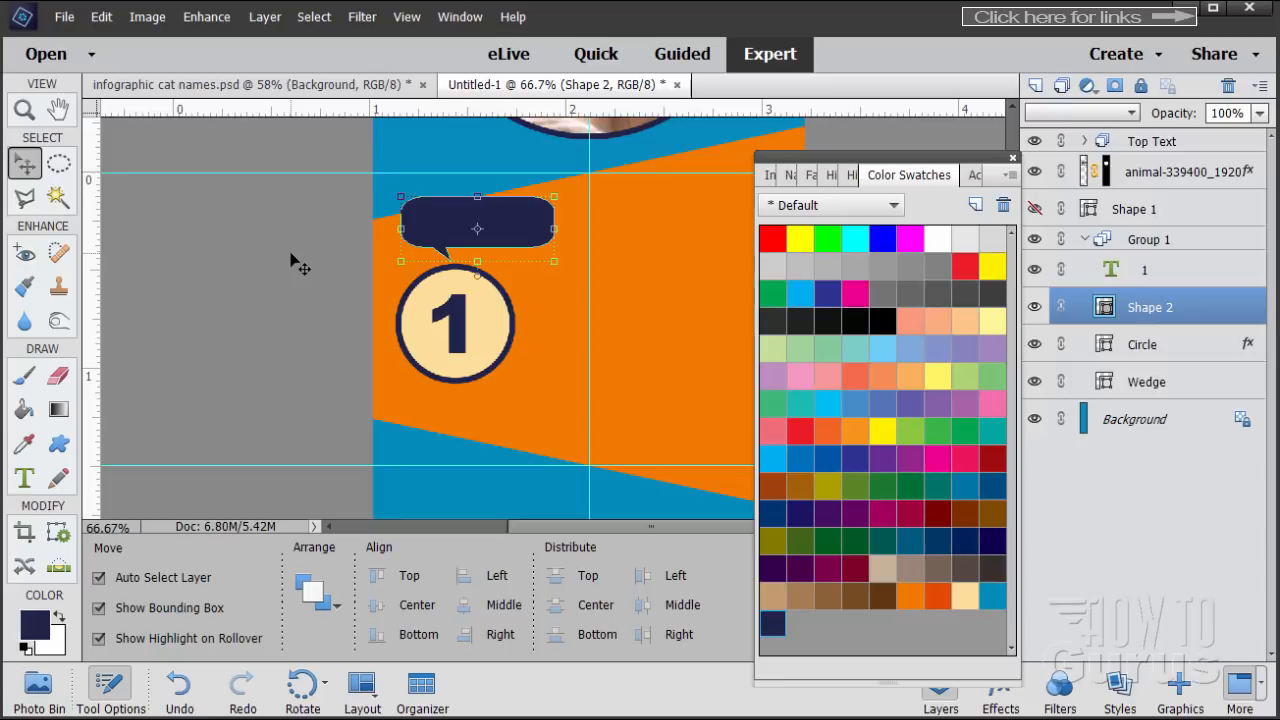
{"action": "key", "text": "Down"}
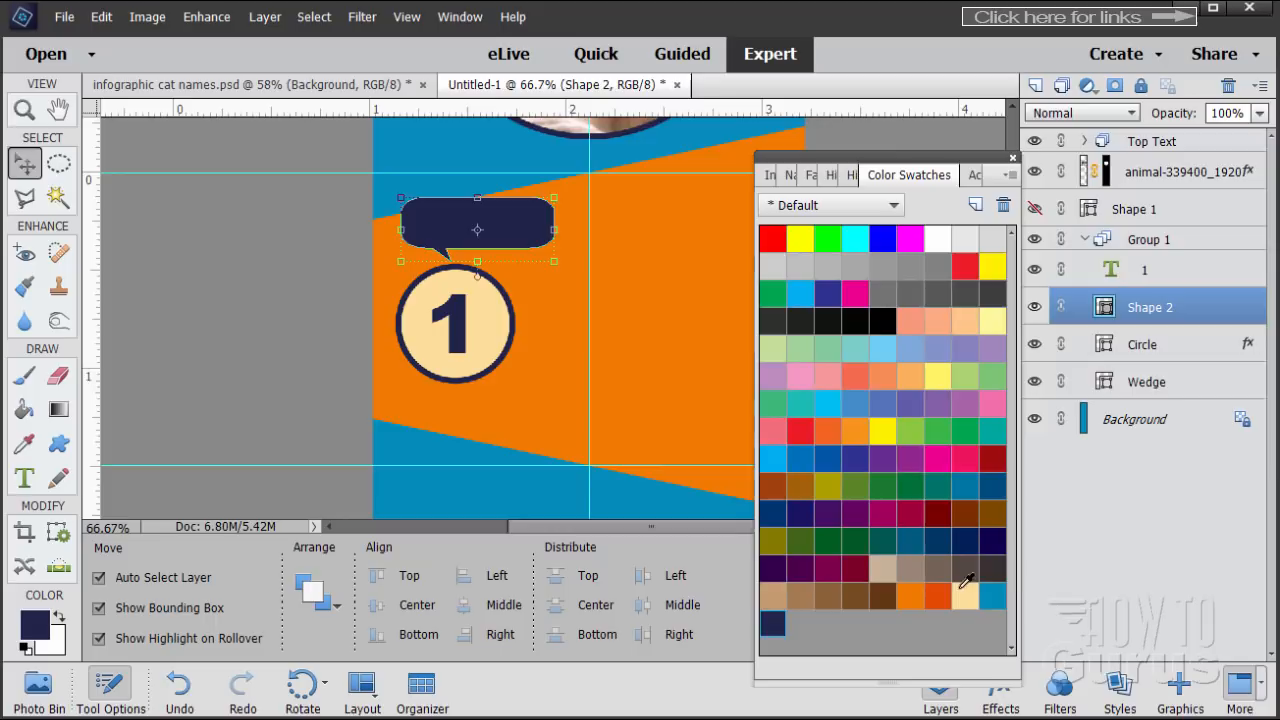
Step: Recolour the speech bubble with the Paint Bucket, trying the background blue before settling on the bright light blue swatch
{"action": "left_click", "coordinate": [993, 598]}
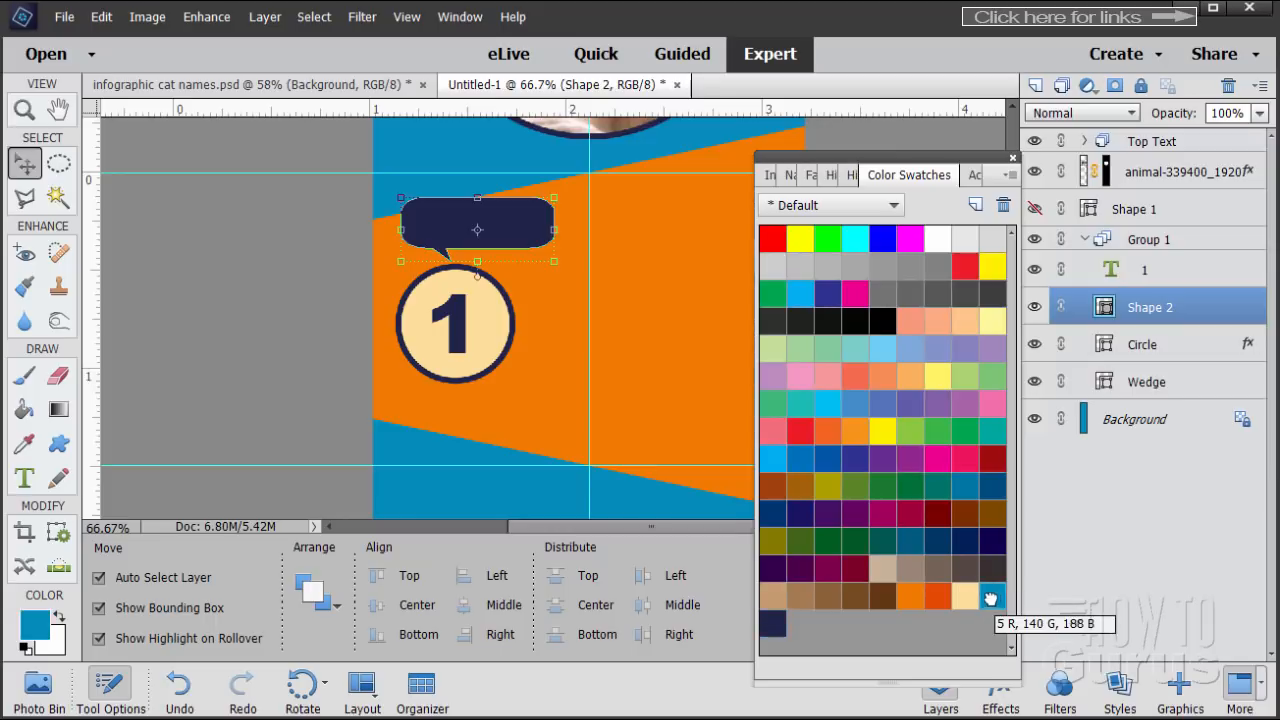
{"action": "left_click", "coordinate": [24, 409]}
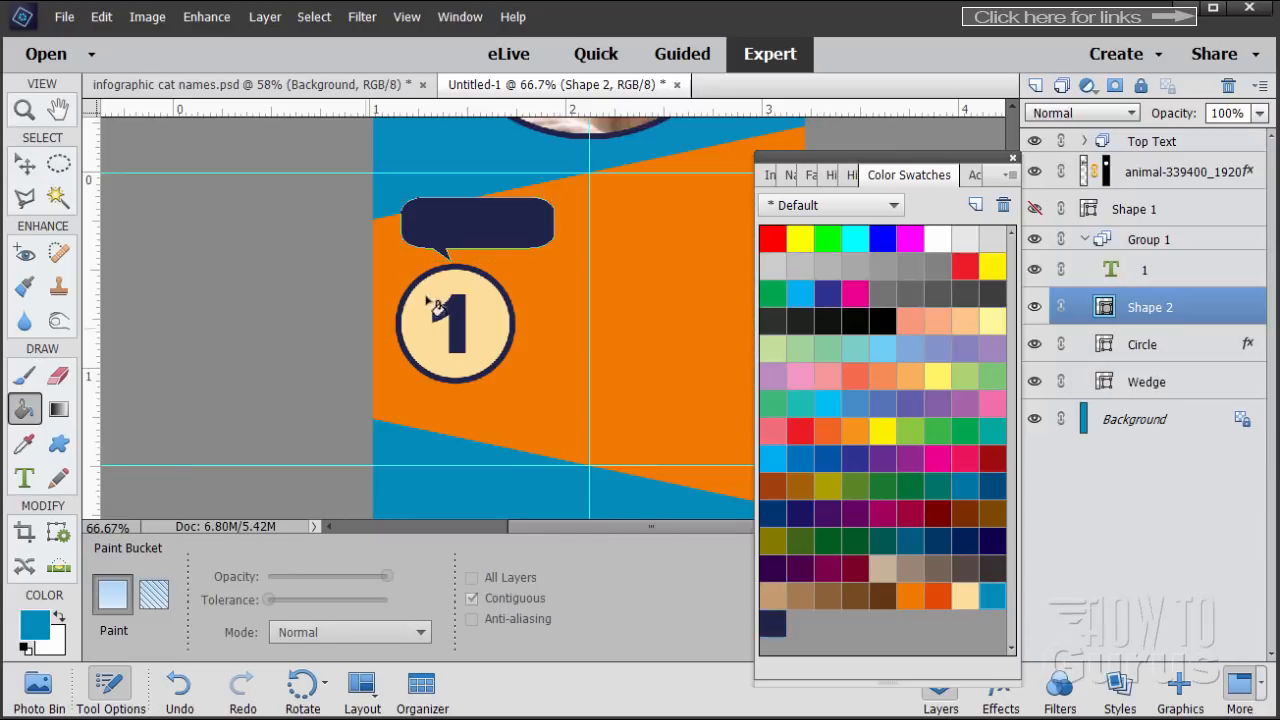
{"action": "left_click", "coordinate": [500, 245]}
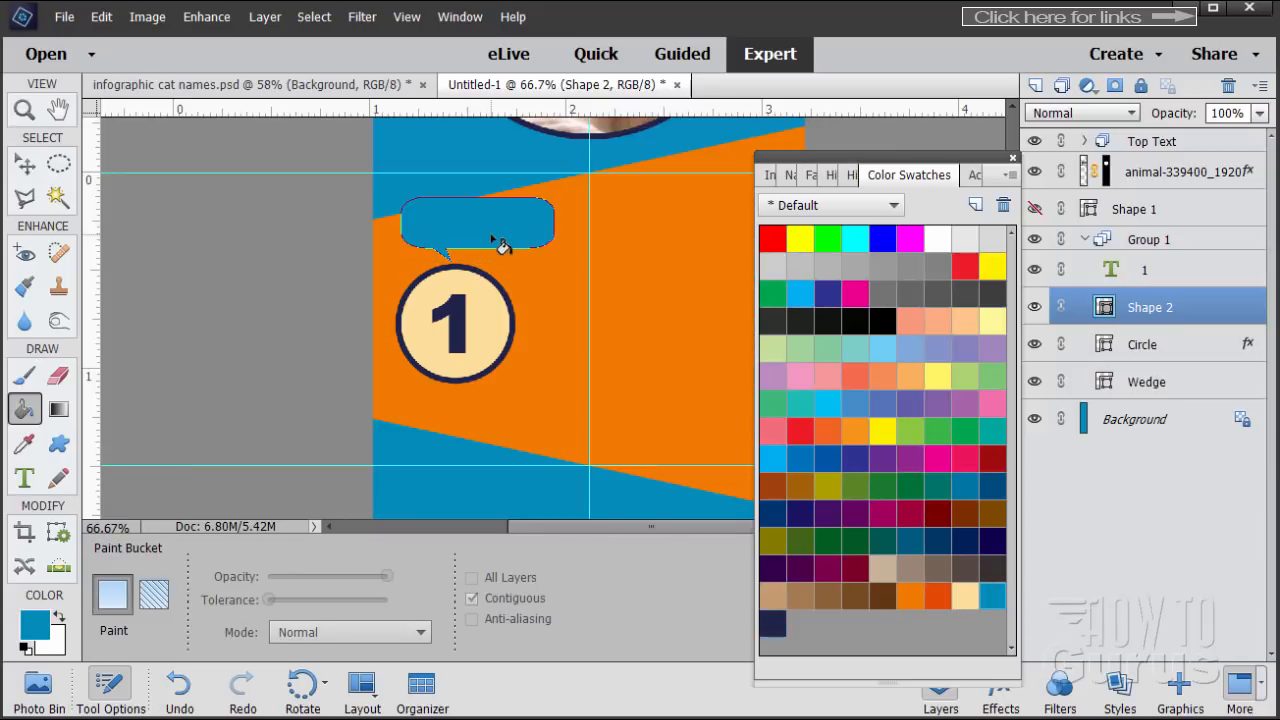
{"action": "left_click", "coordinate": [830, 397]}
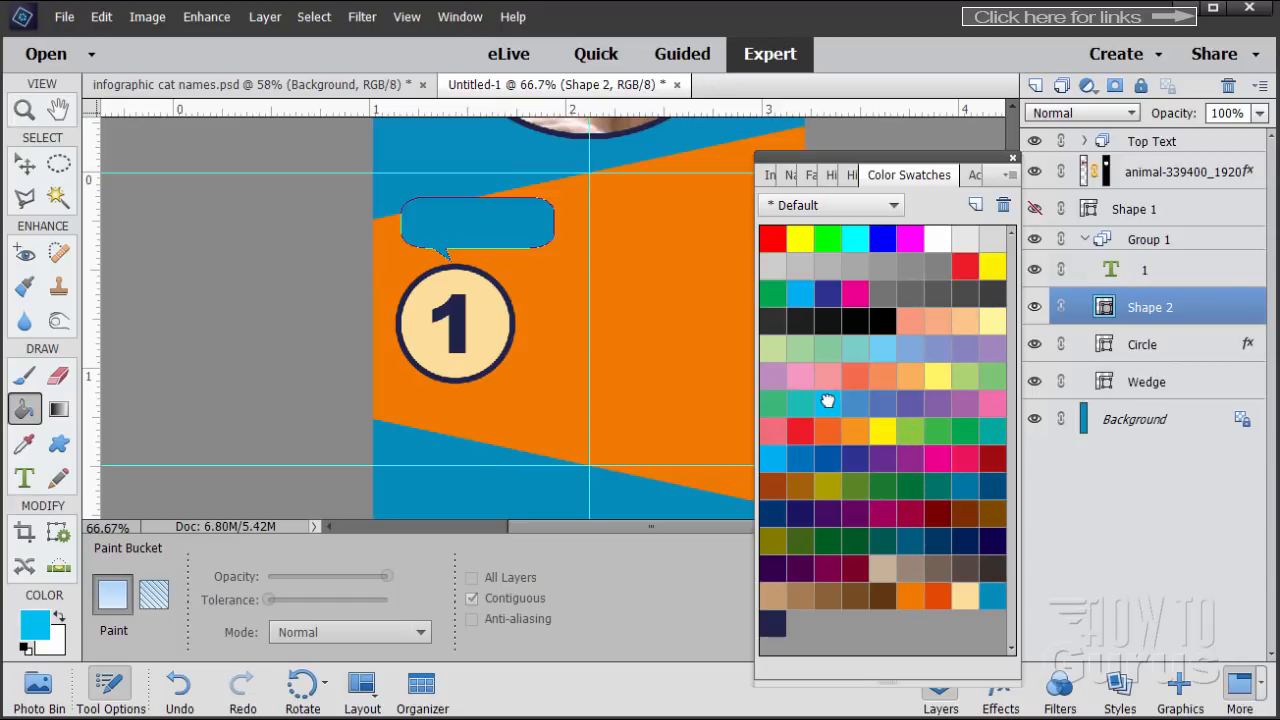
{"action": "left_click", "coordinate": [440, 240]}
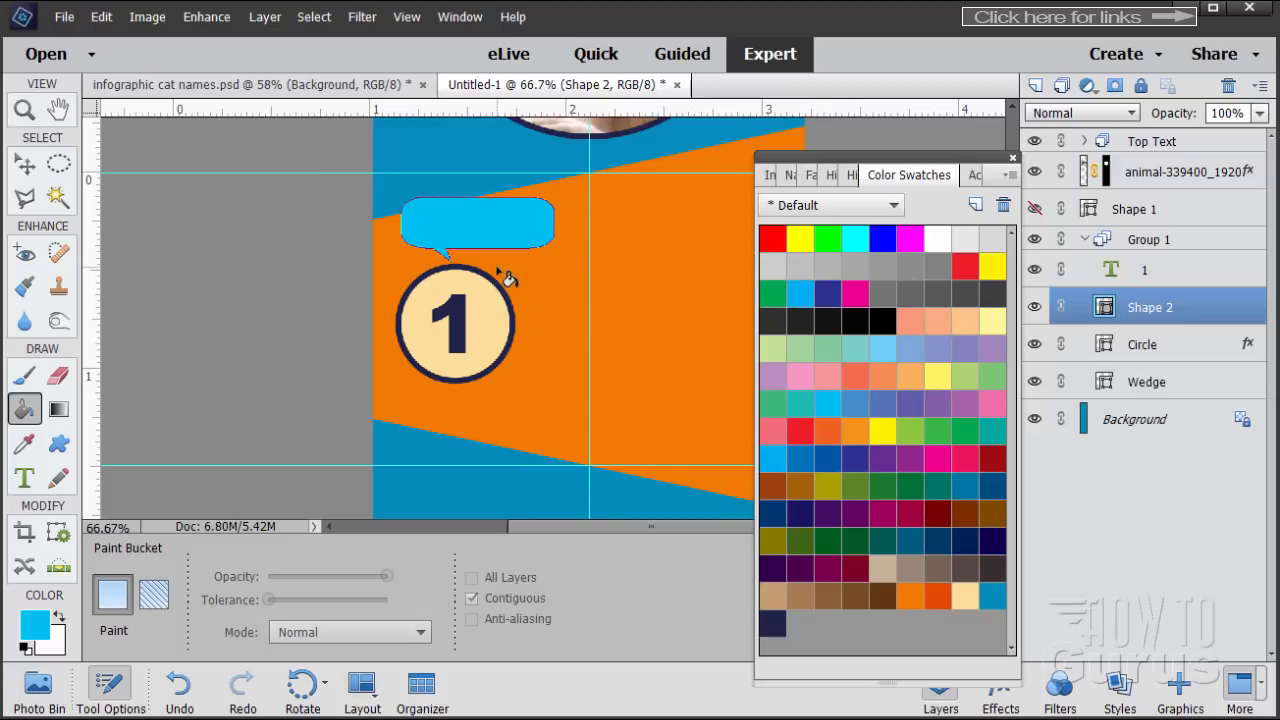
Step: Copy the layer style of the Circle layer
{"action": "left_click", "coordinate": [1168, 360]}
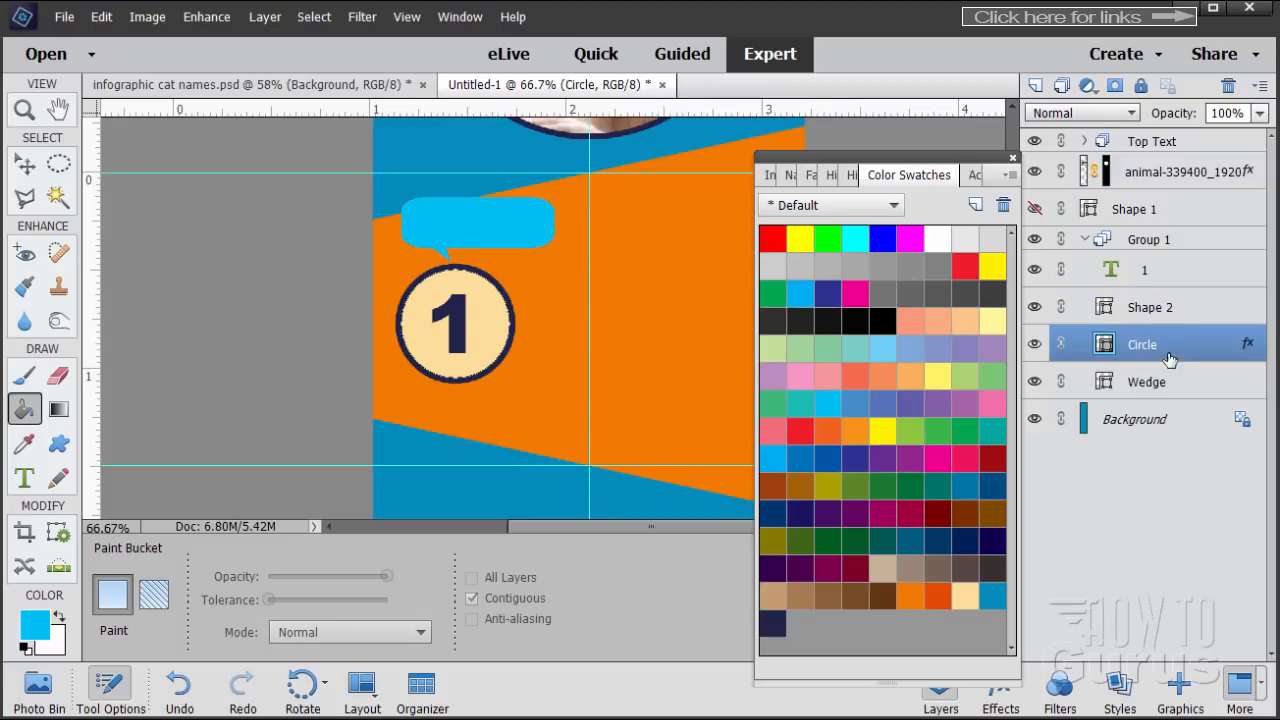
{"action": "right_click", "coordinate": [1172, 347]}
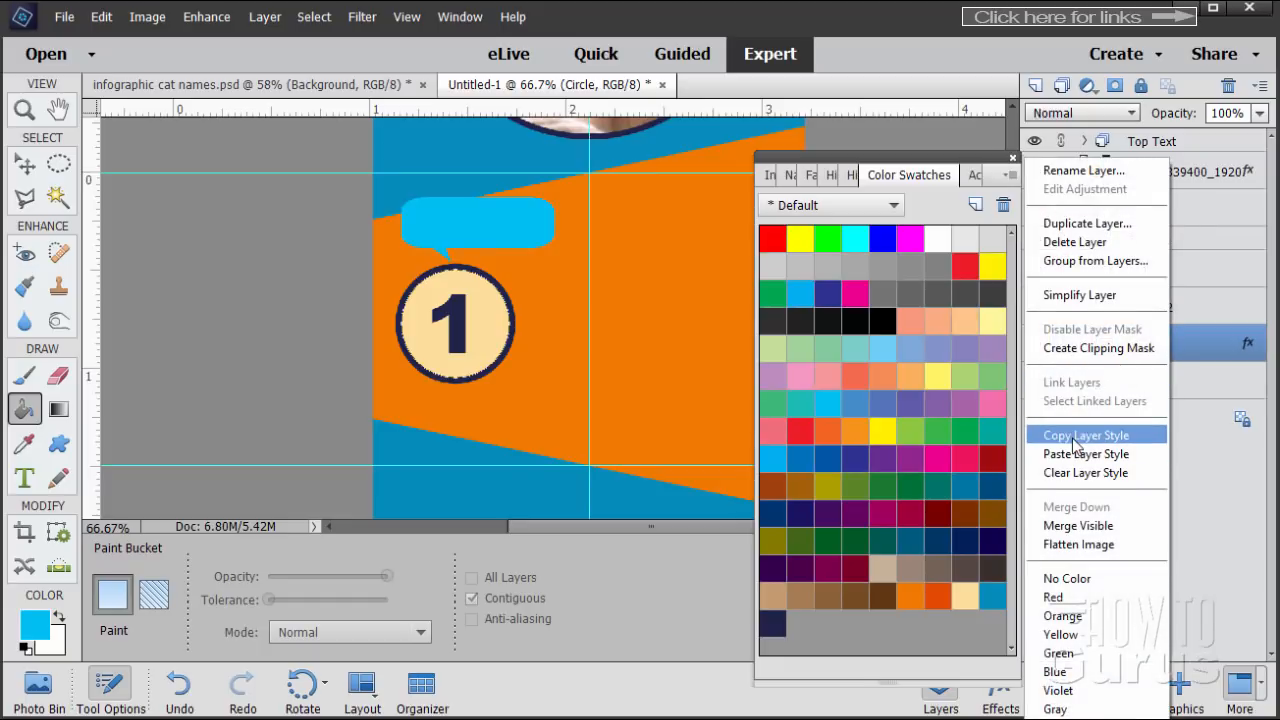
{"action": "left_click", "coordinate": [1074, 440]}
Step: Rename the Shape 2 layer Talk Bubble and paste the copied layer style onto it
{"action": "left_click", "coordinate": [1145, 312]}
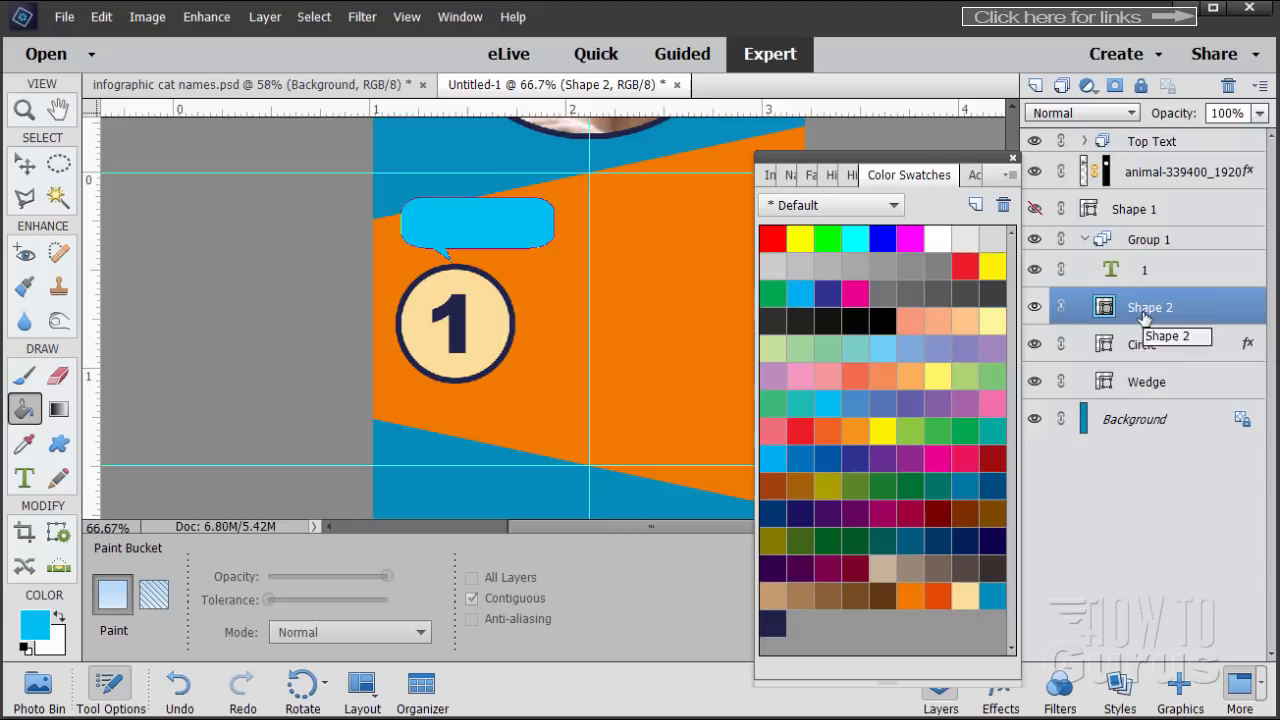
{"action": "double_click", "coordinate": [1145, 312]}
{"action": "type", "text": "Talk Bubb"}
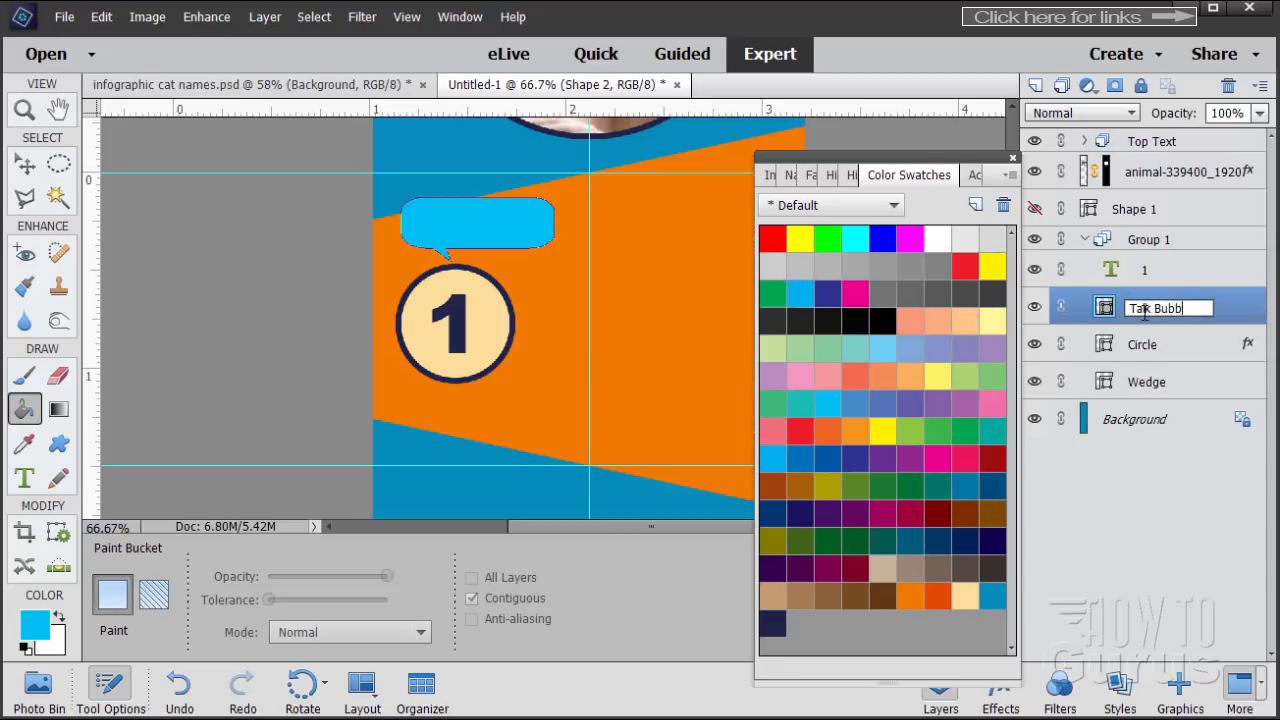
{"action": "type", "text": "le"}
{"action": "key", "text": "Return"}
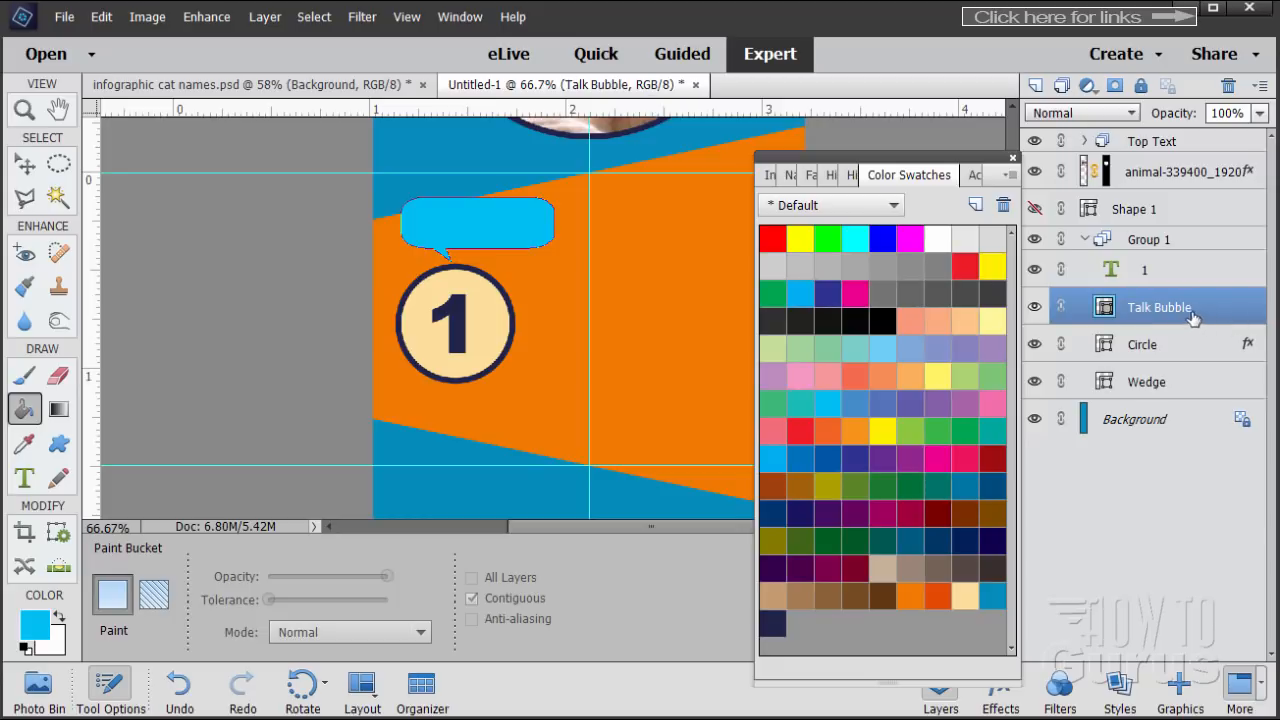
{"action": "right_click", "coordinate": [1172, 316]}
{"action": "left_click", "coordinate": [1129, 454]}
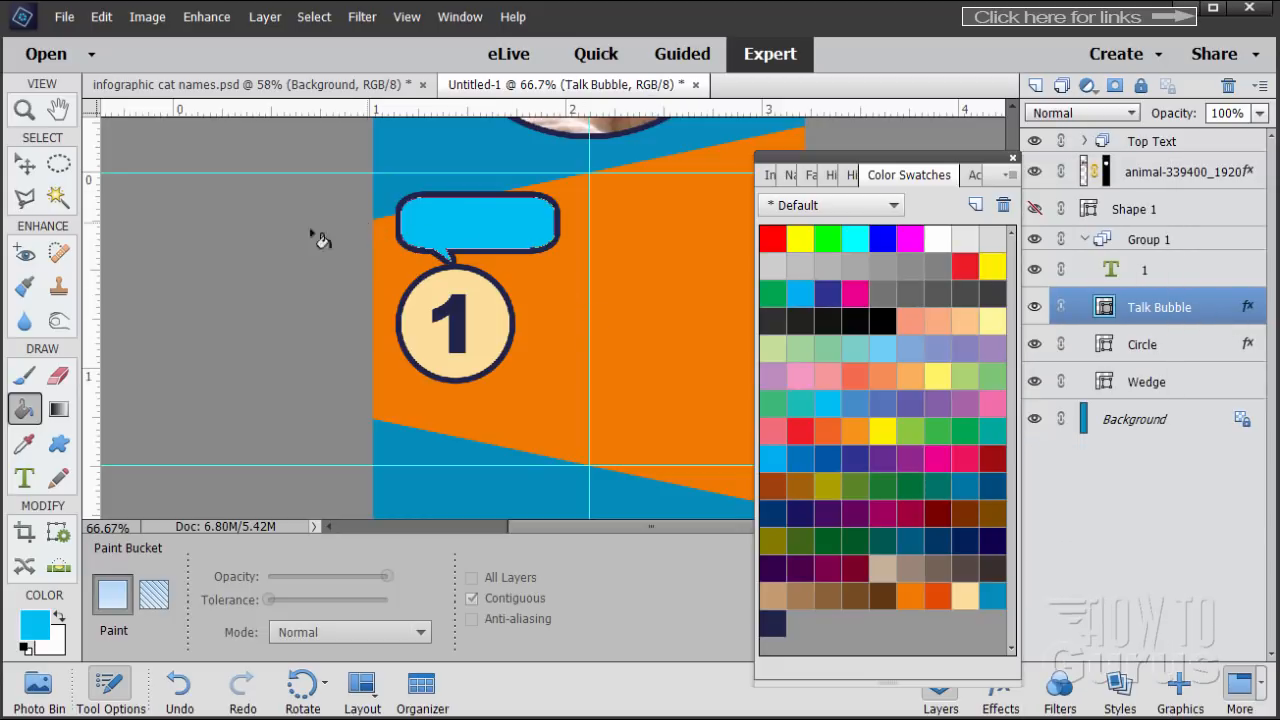
Step: Nudge the outlined speech bubble up and slightly right so its tail clears the circle, and select the Background layer
{"action": "left_click", "coordinate": [26, 166]}
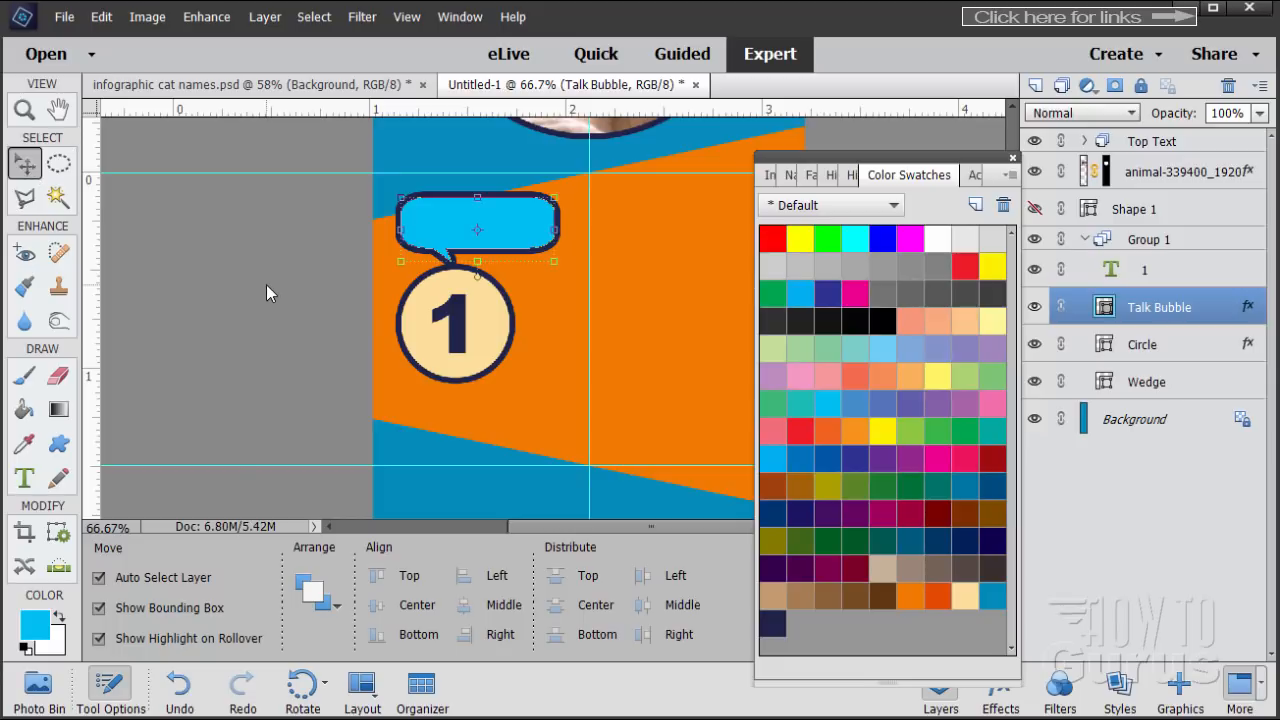
{"action": "key", "text": "Up"}
{"action": "key", "text": "Up"}
{"action": "key", "text": "Up"}
{"action": "key", "text": "Up"}
{"action": "key", "text": "Up"}
{"action": "key", "text": "Up"}
{"action": "key", "text": "Up"}
{"action": "key", "text": "Up"}
{"action": "key", "text": "Right"}
{"action": "key", "text": "Right"}
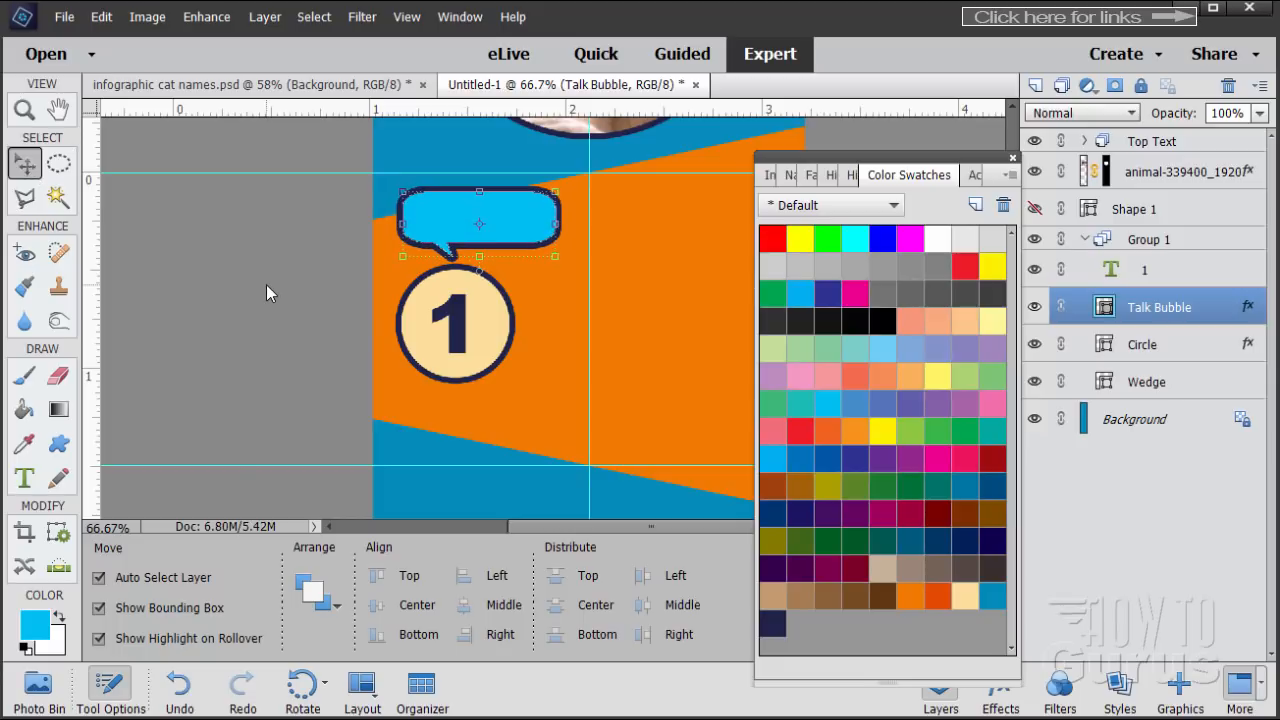
{"action": "key", "text": "Right"}
{"action": "key", "text": "Left"}
{"action": "key", "text": "Up"}
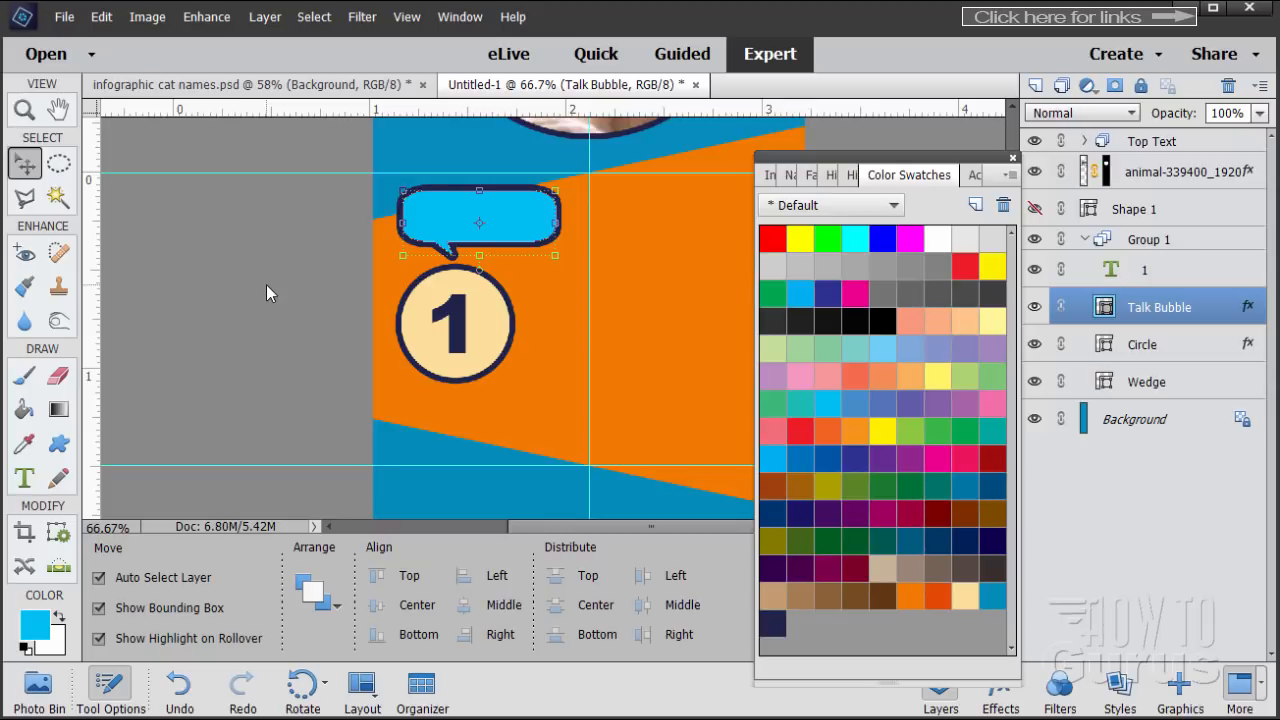
{"action": "left_click", "coordinate": [1150, 419]}
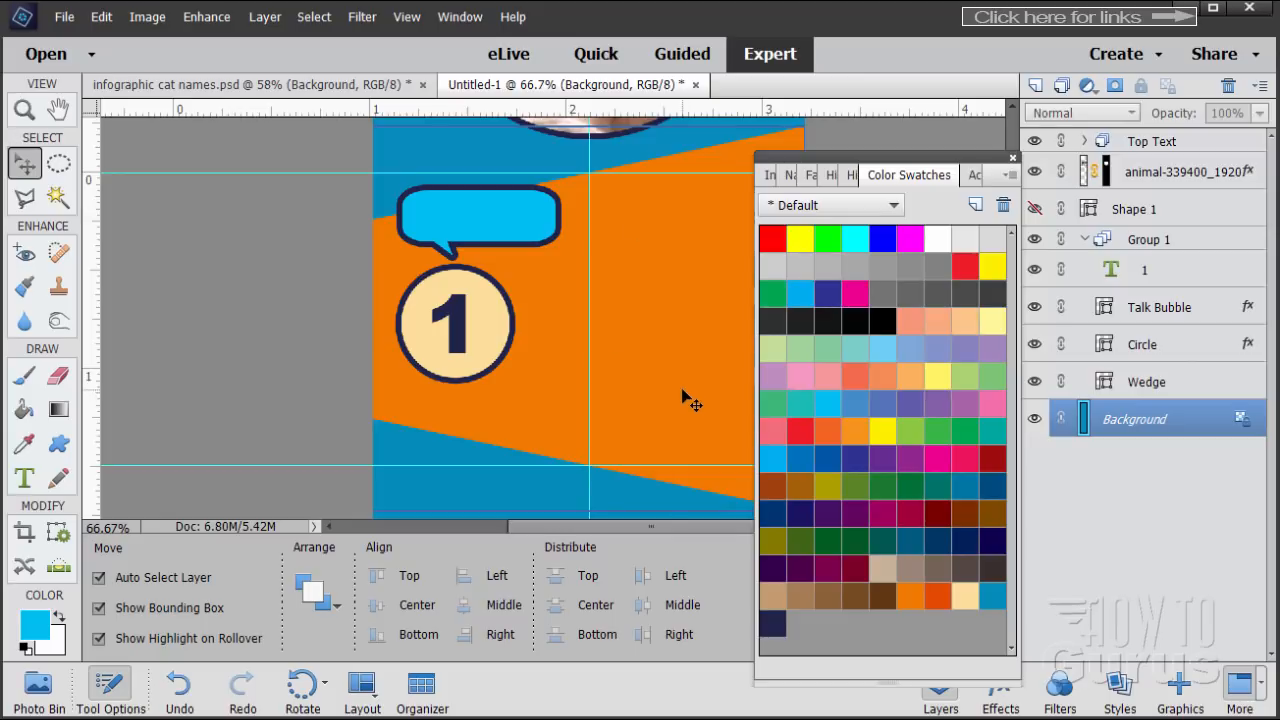
Step: Move the floating colour swatches clear of the canvas and select the 1 text layer in Group 1
{"action": "left_click_drag", "start_coordinate": [860, 188], "coordinate": [1077, 567]}
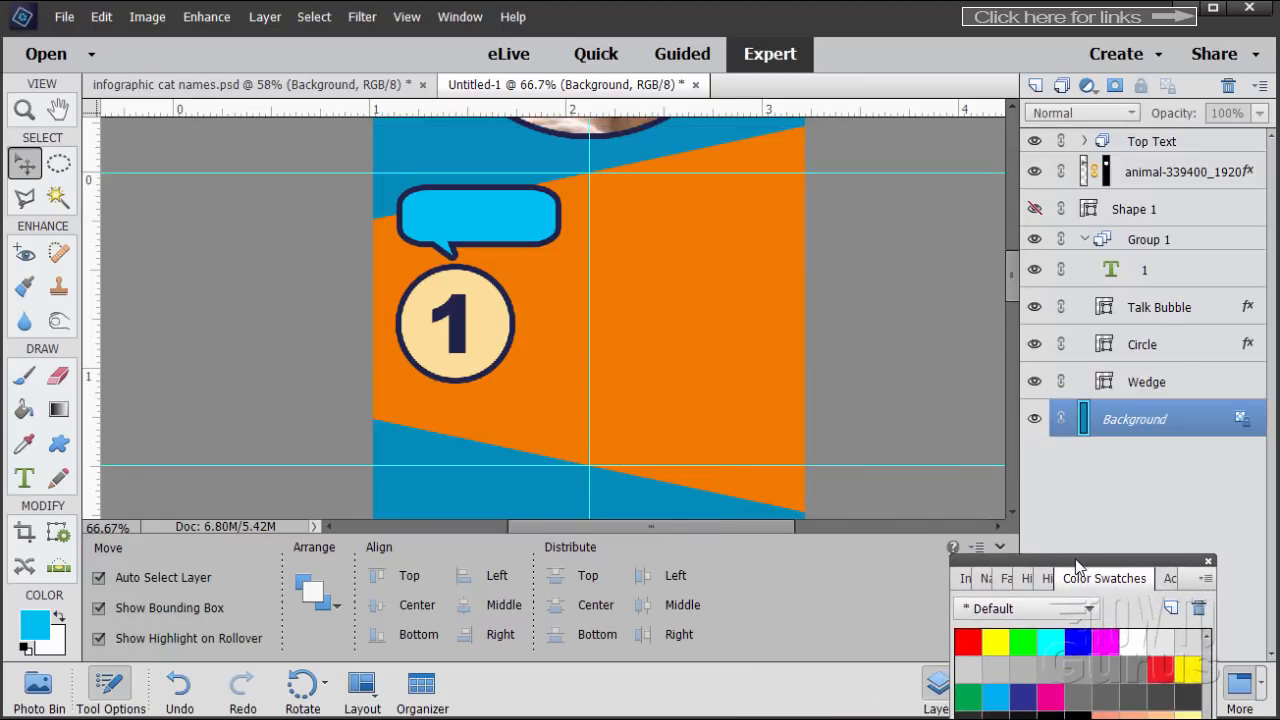
{"action": "left_click", "coordinate": [1210, 307]}
{"action": "left_click", "coordinate": [1168, 268]}
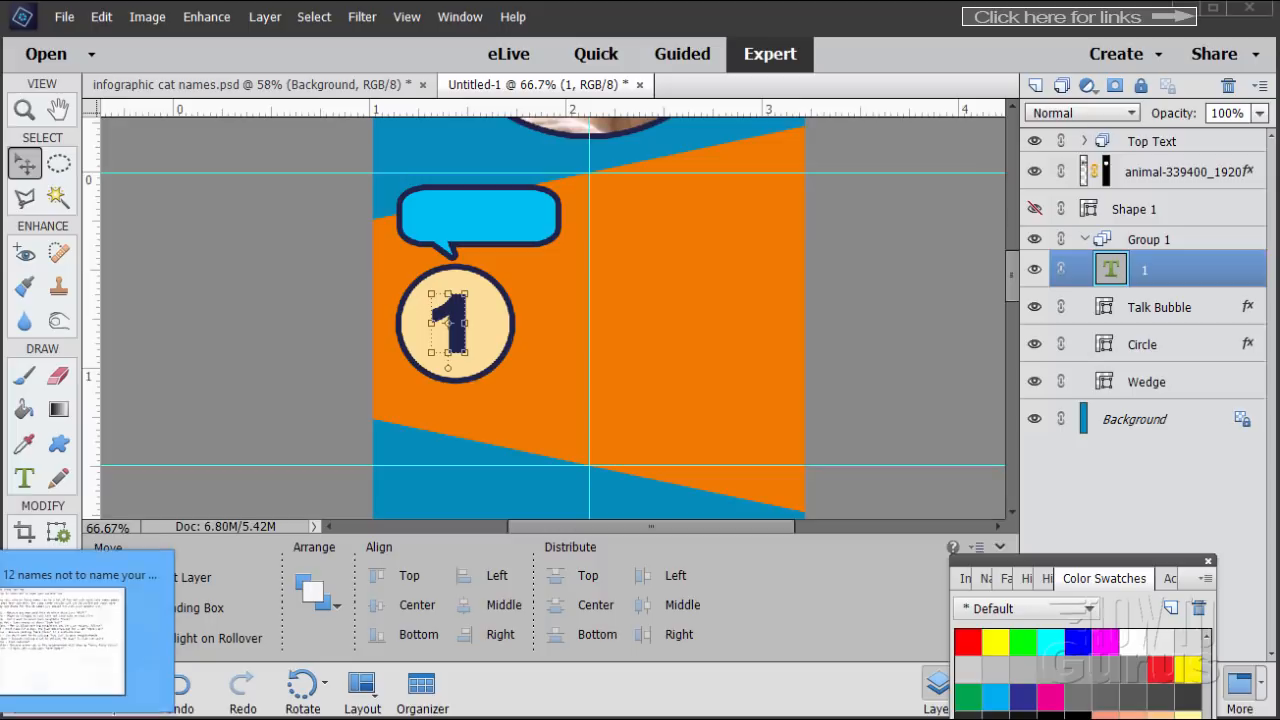
Step: Switch to the Notepad list of cat names, check the first entry's name and quoted shout, and return to the infographic
{"action": "left_click", "coordinate": [47, 668]}
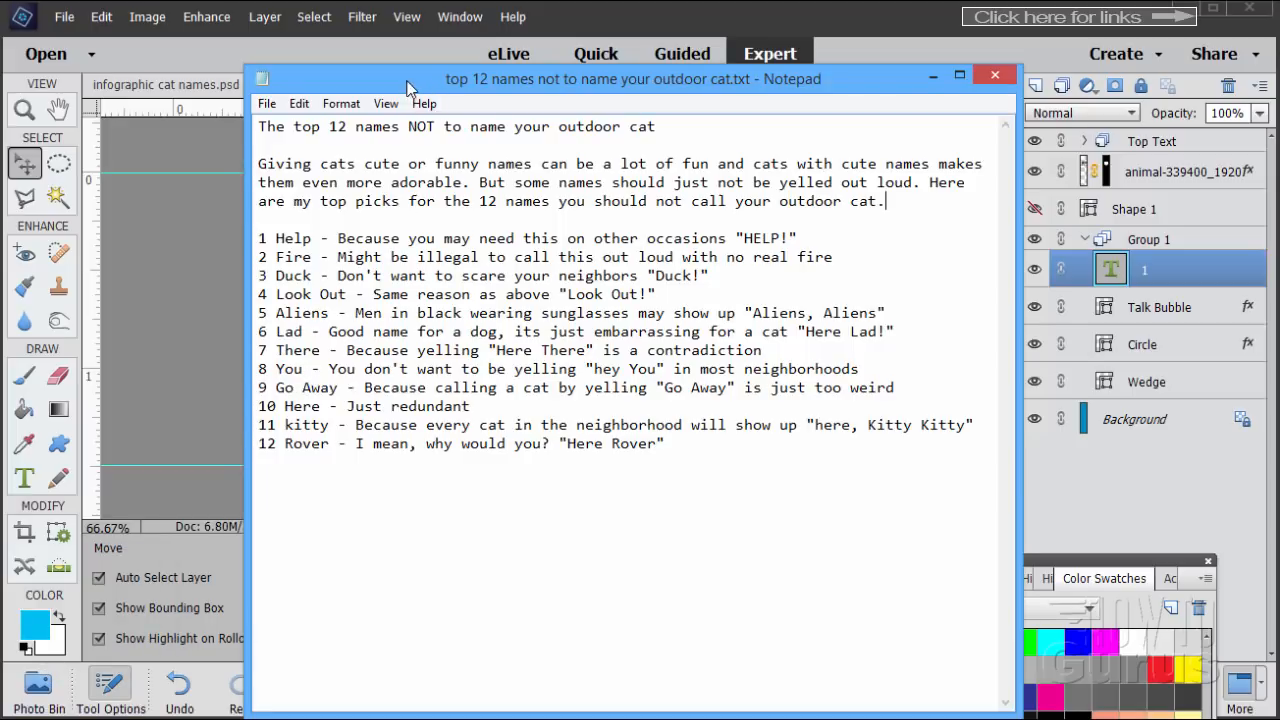
{"action": "left_click_drag", "start_coordinate": [406, 80], "coordinate": [376, 75]}
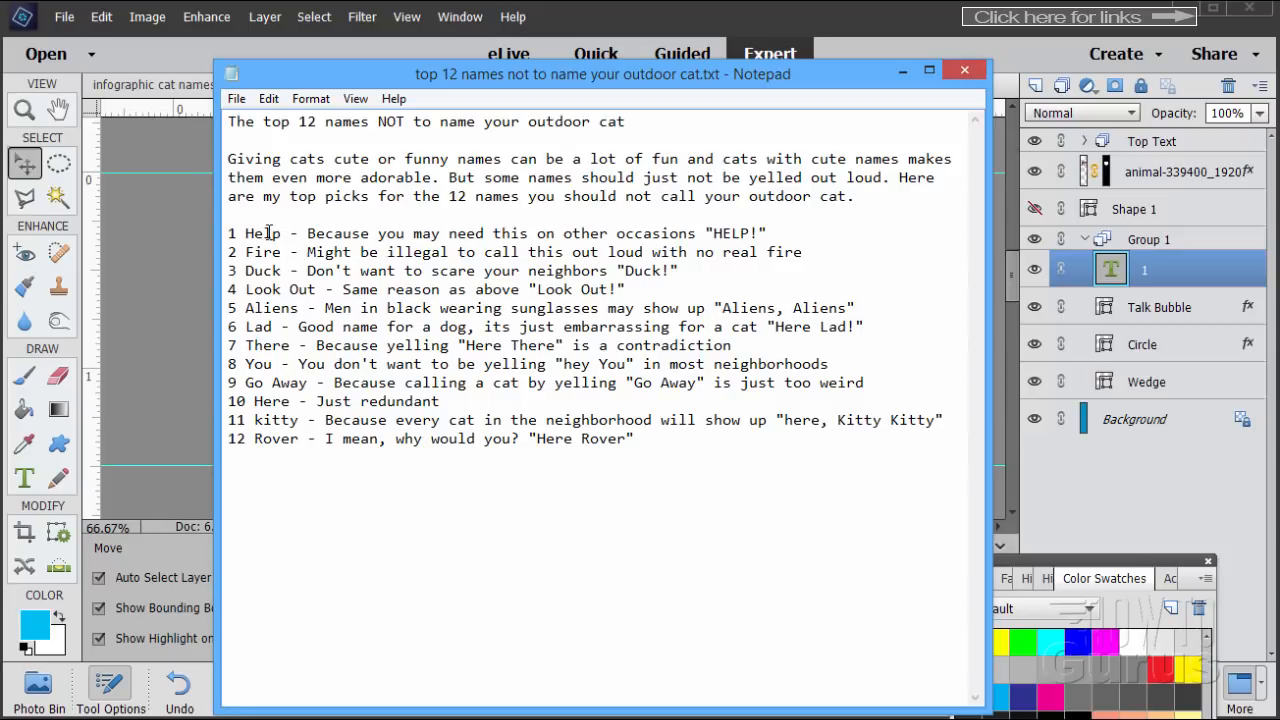
{"action": "left_click_drag", "start_coordinate": [774, 223], "coordinate": [705, 233]}
{"action": "left_click", "coordinate": [755, 236]}
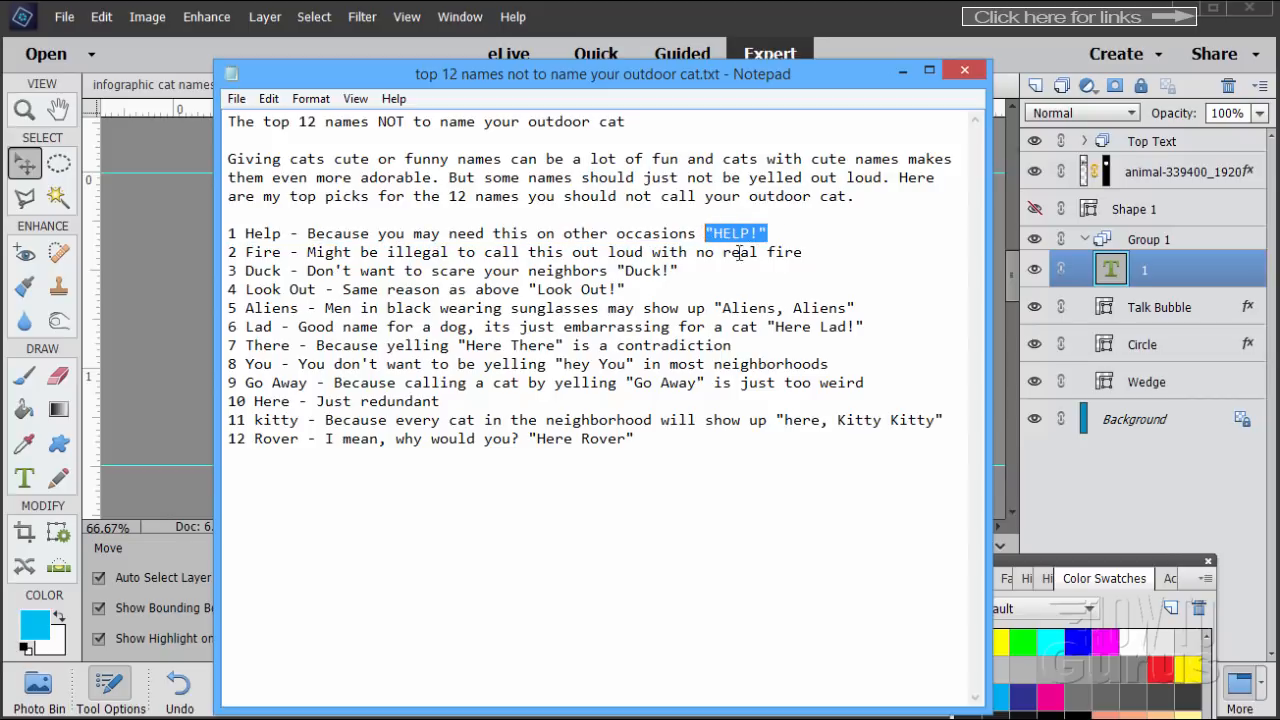
{"action": "left_click", "coordinate": [731, 236]}
{"action": "left_click", "coordinate": [903, 72]}
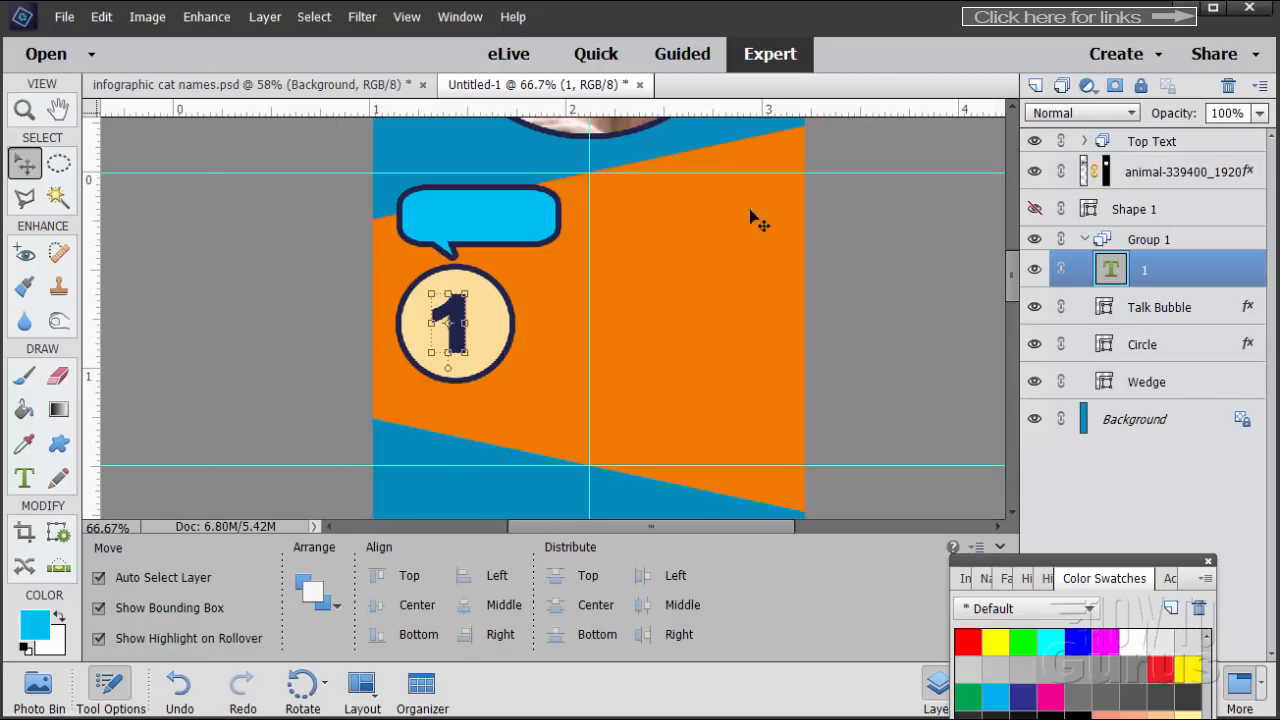
Step: Add a new layer above the 1 text layer and write HELP!!! on the orange wedge beside the numbered circle
{"action": "left_click", "coordinate": [26, 480]}
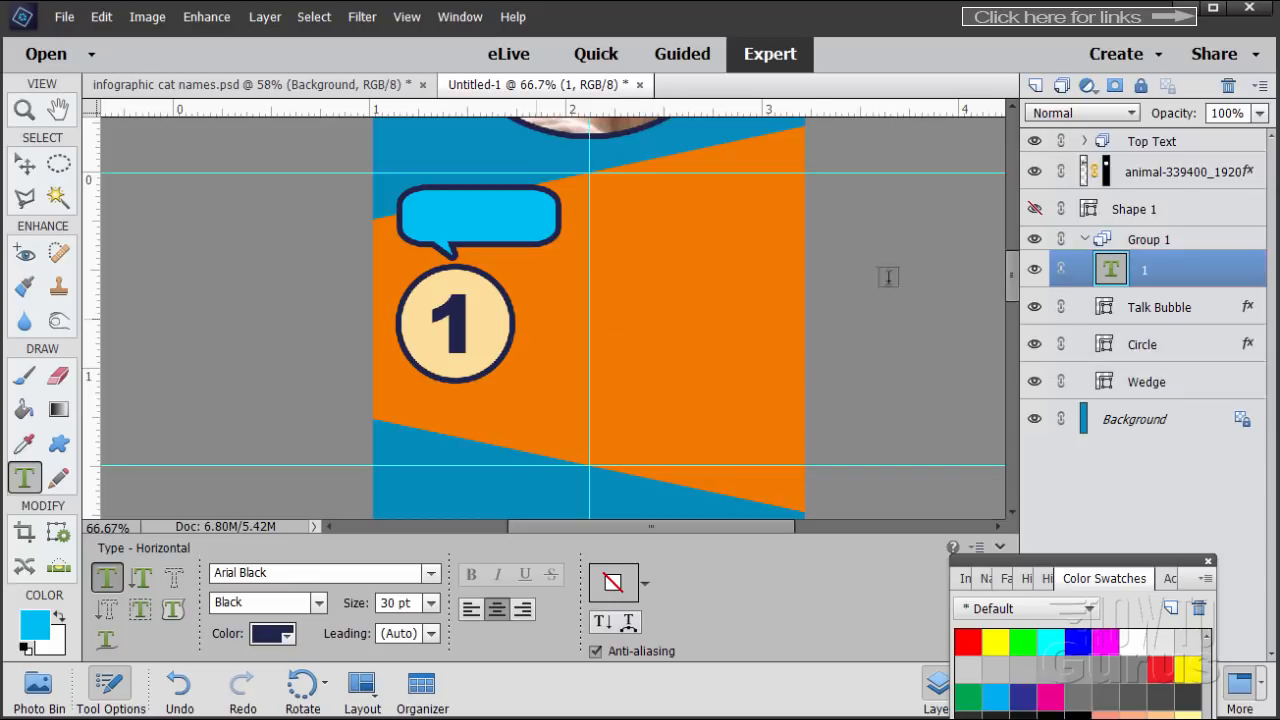
{"action": "left_click", "coordinate": [1035, 86]}
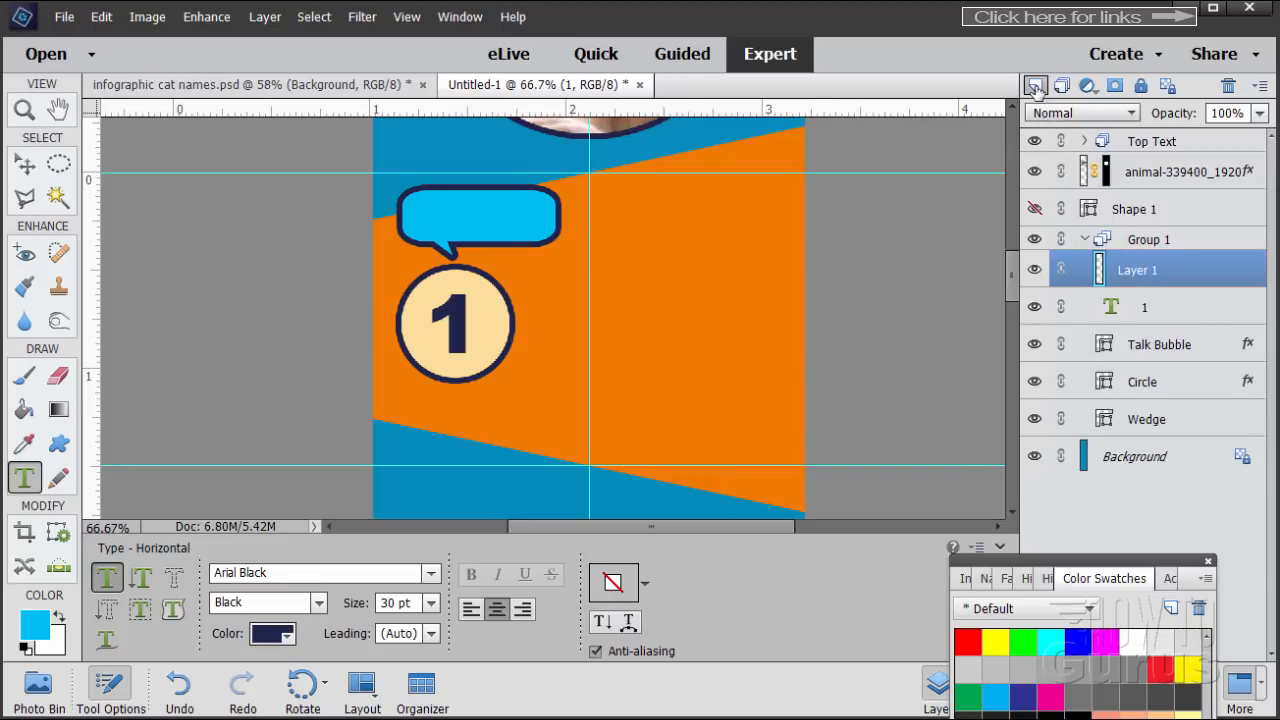
{"action": "left_click", "coordinate": [632, 313]}
{"action": "type", "text": "Hel"}
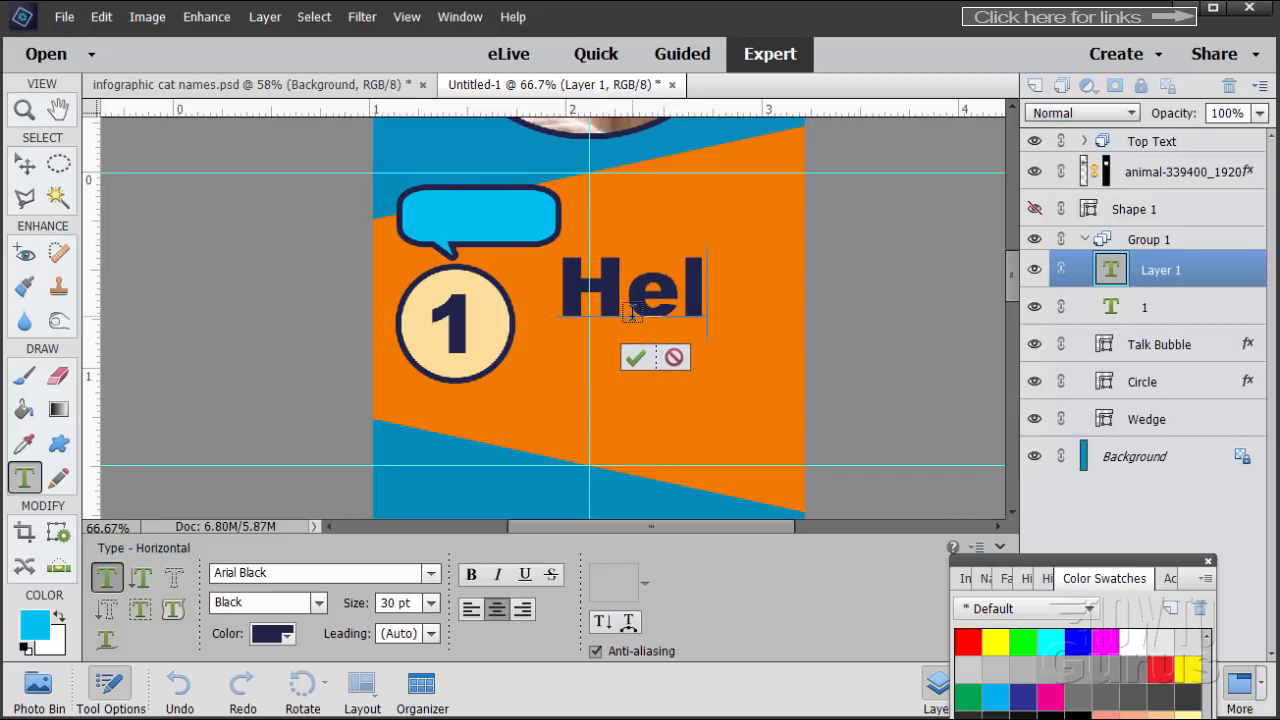
{"action": "key", "text": "BackSpace"}
{"action": "key", "text": "BackSpace"}
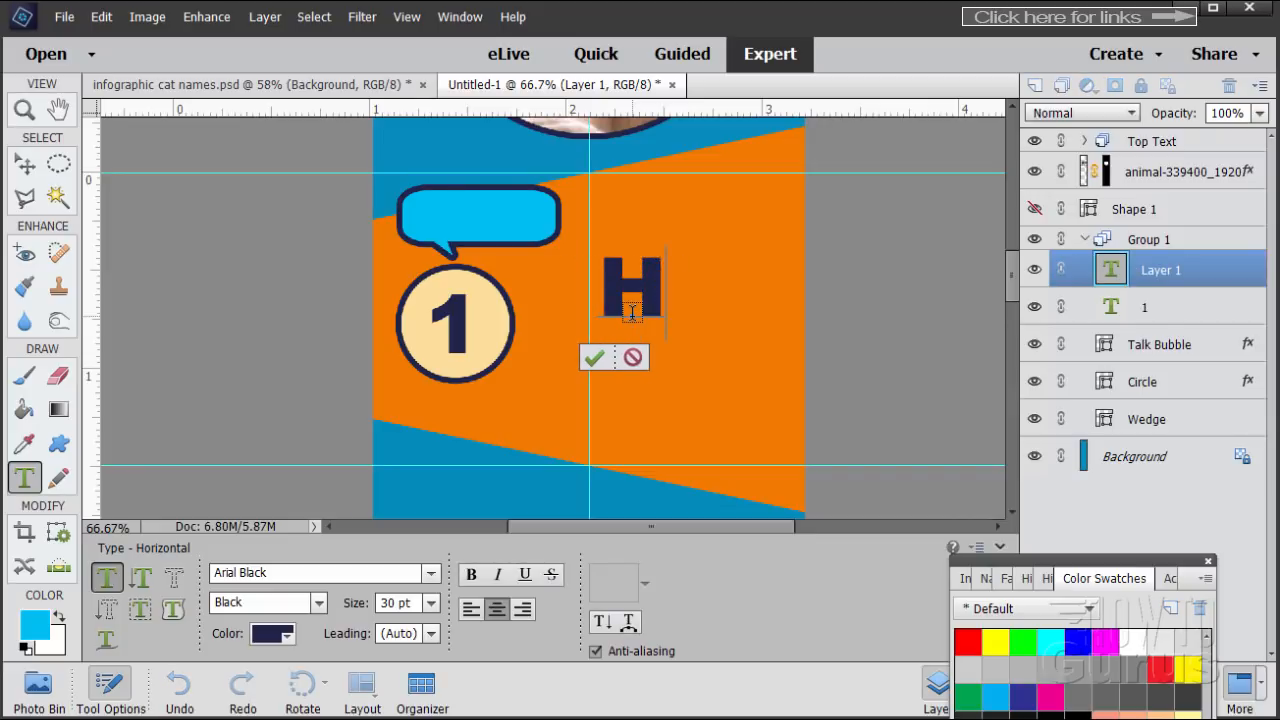
{"action": "type", "text": "ELP"}
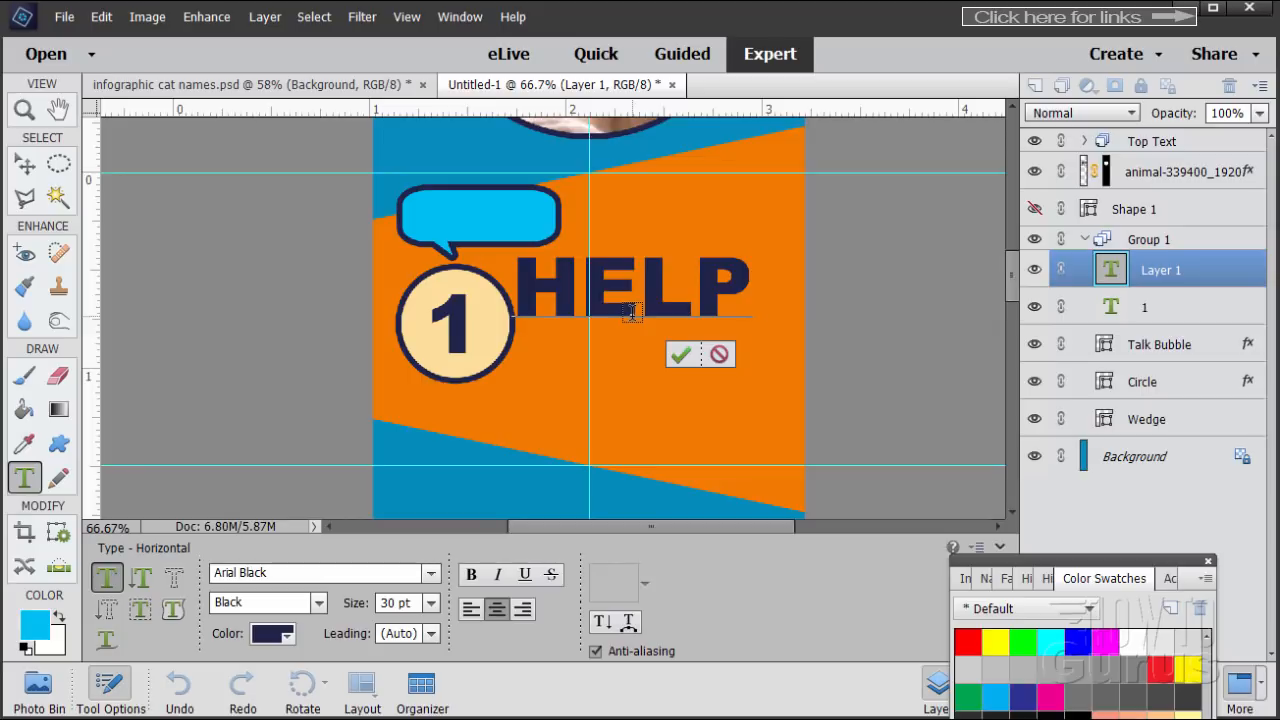
{"action": "type", "text": "!!!"}
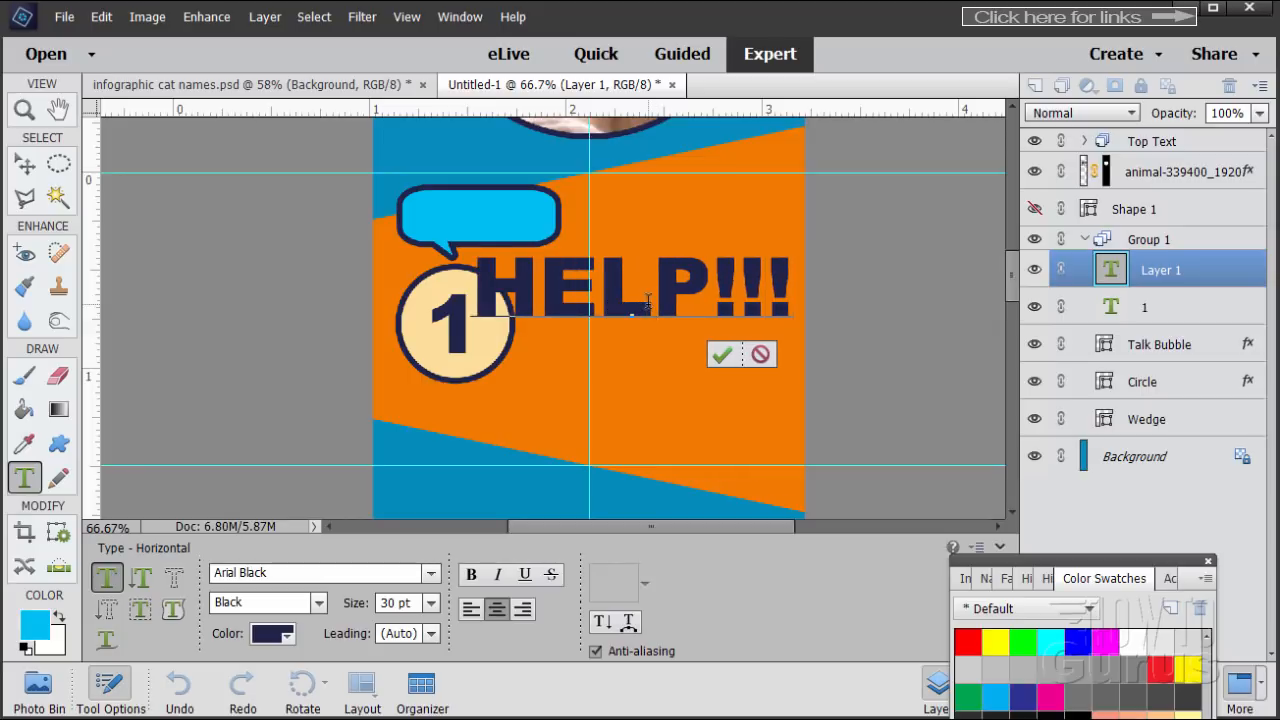
Step: Set the whole HELP!!! text to 18 pt and commit it
{"action": "key", "text": "ctrl+a"}
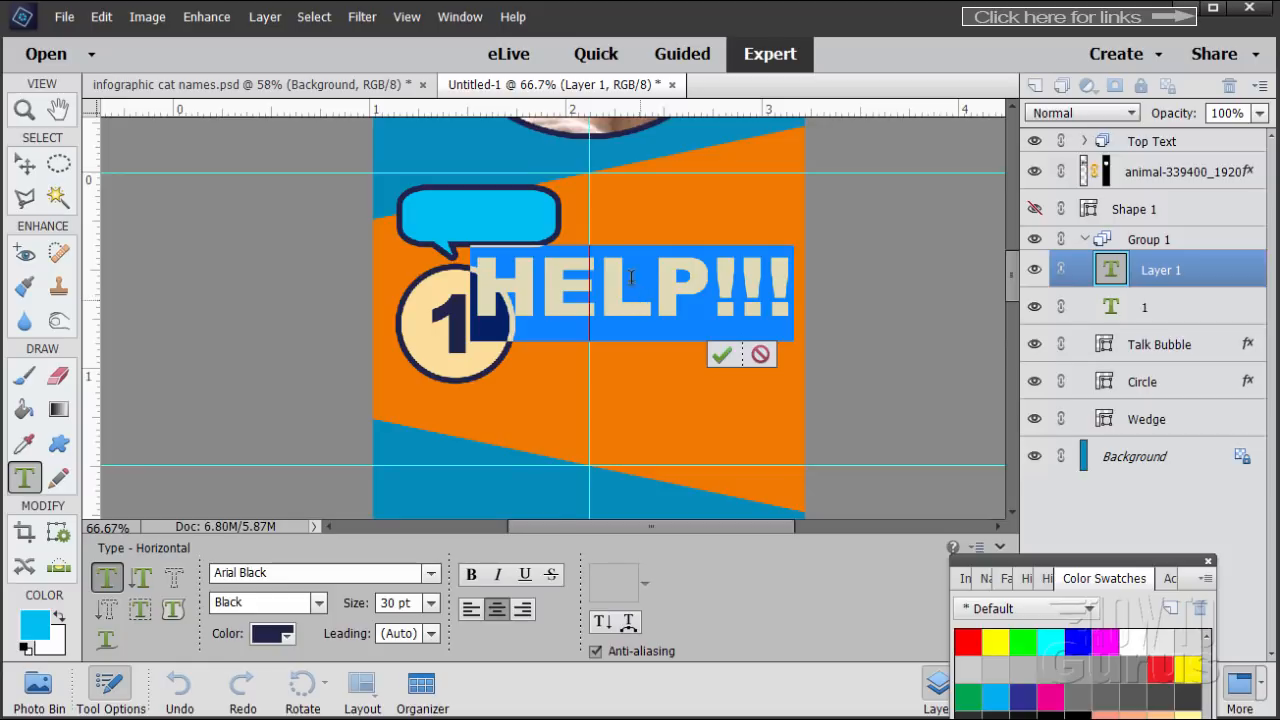
{"action": "left_click", "coordinate": [431, 603]}
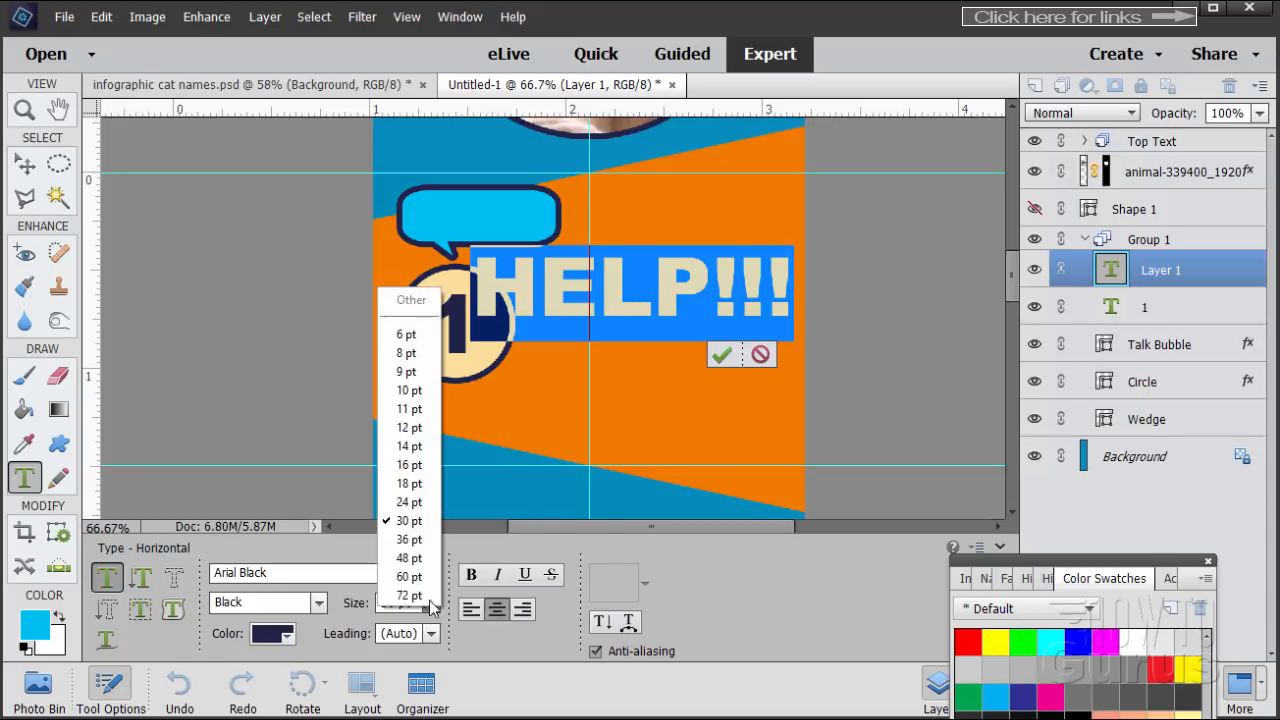
{"action": "left_click", "coordinate": [418, 484]}
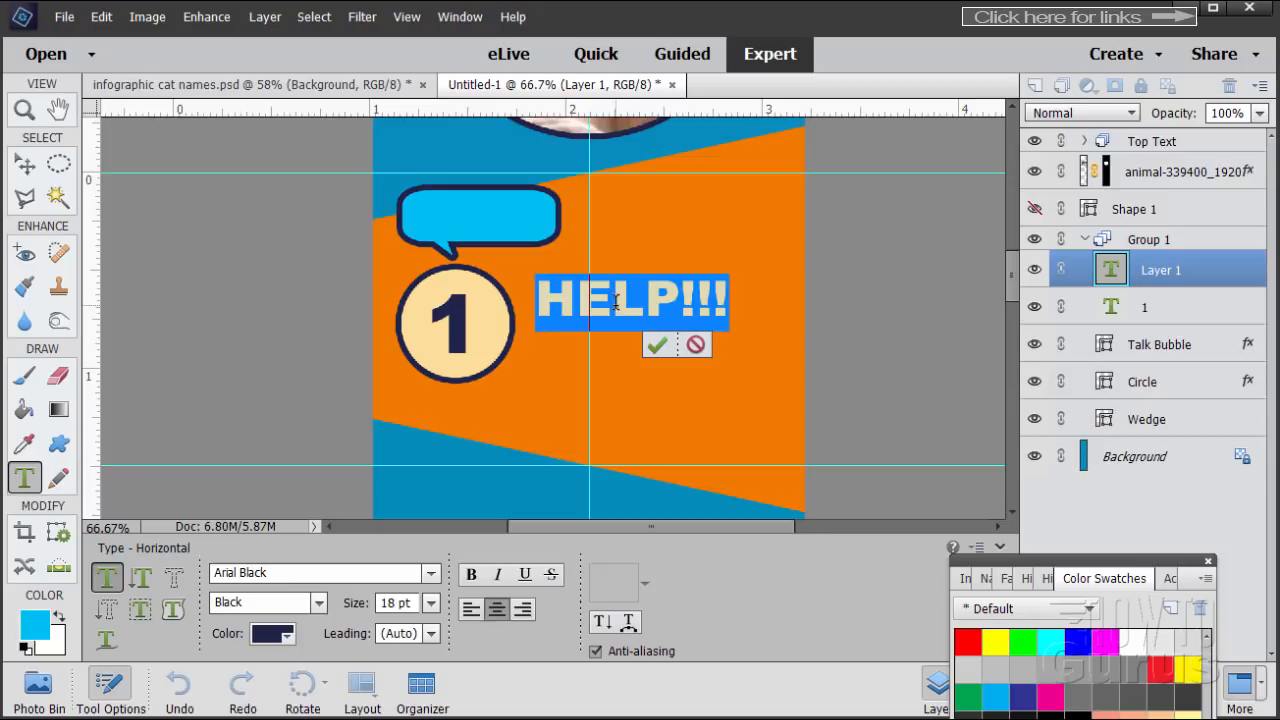
{"action": "left_click", "coordinate": [657, 344]}
Step: Move the HELP!!! text left and up onto the blue speech bubble
{"action": "key", "text": "v"}
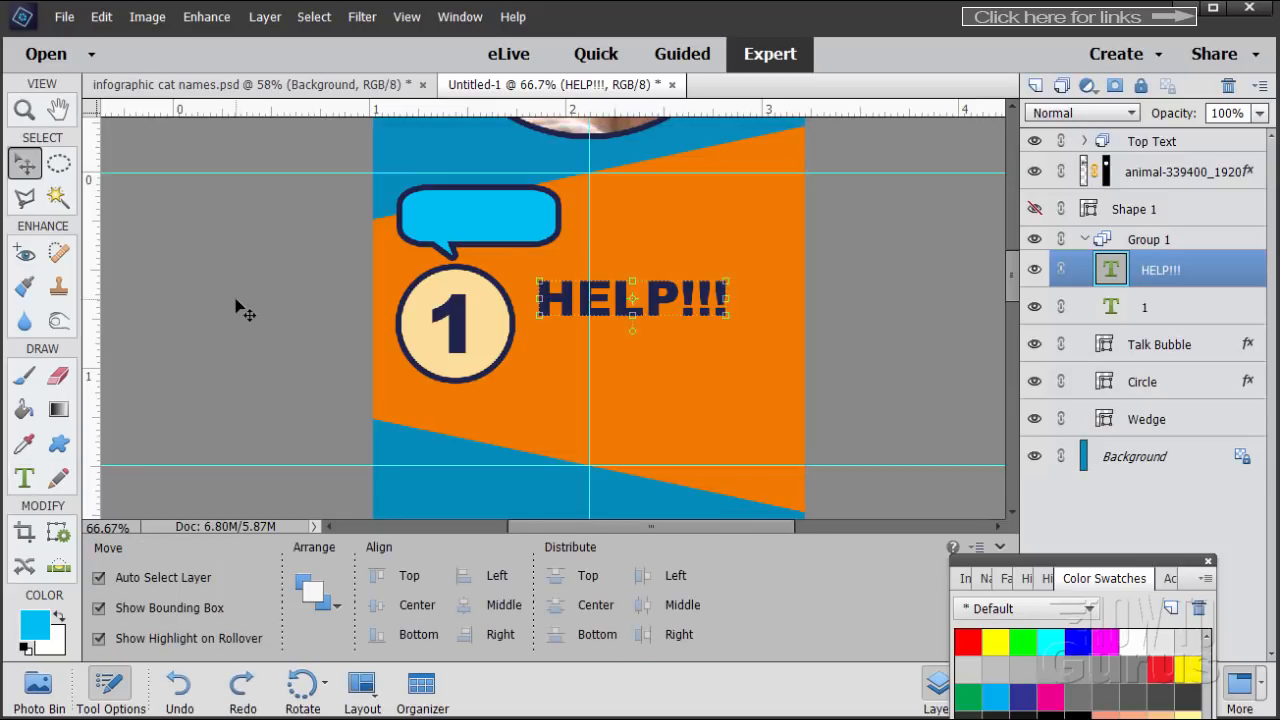
{"action": "key", "text": "shift+Left"}
{"action": "key", "text": "shift+Left"}
{"action": "key", "text": "shift+Left"}
{"action": "key", "text": "shift+Left"}
{"action": "key", "text": "shift+Left"}
{"action": "key", "text": "shift+Left"}
{"action": "key", "text": "shift+Left"}
{"action": "key", "text": "shift+Left"}
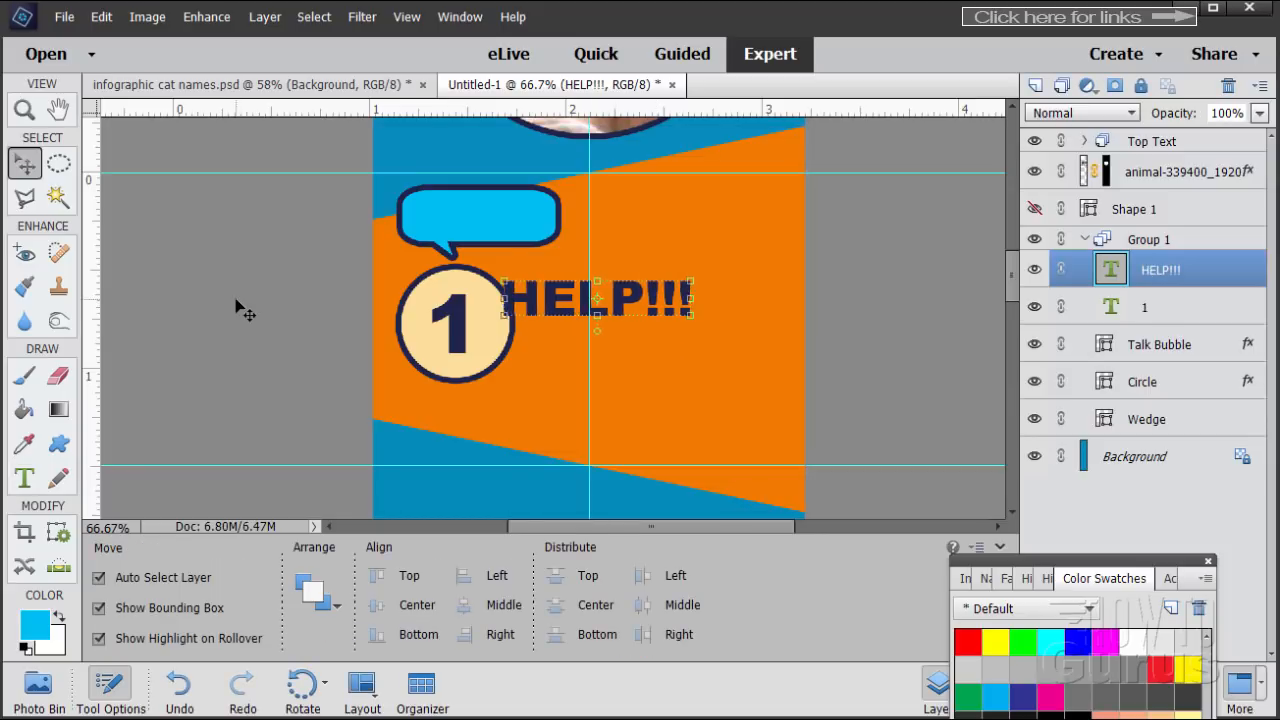
{"action": "key", "text": "shift+Left"}
{"action": "key", "text": "shift+Left"}
{"action": "key", "text": "shift+Left"}
{"action": "key", "text": "shift+Left"}
{"action": "key", "text": "shift+Left"}
{"action": "key", "text": "shift+Left"}
{"action": "key", "text": "shift+Left"}
{"action": "key", "text": "shift+Left"}
{"action": "key", "text": "shift+Left"}
{"action": "key", "text": "shift+Left"}
{"action": "key", "text": "shift+Left"}
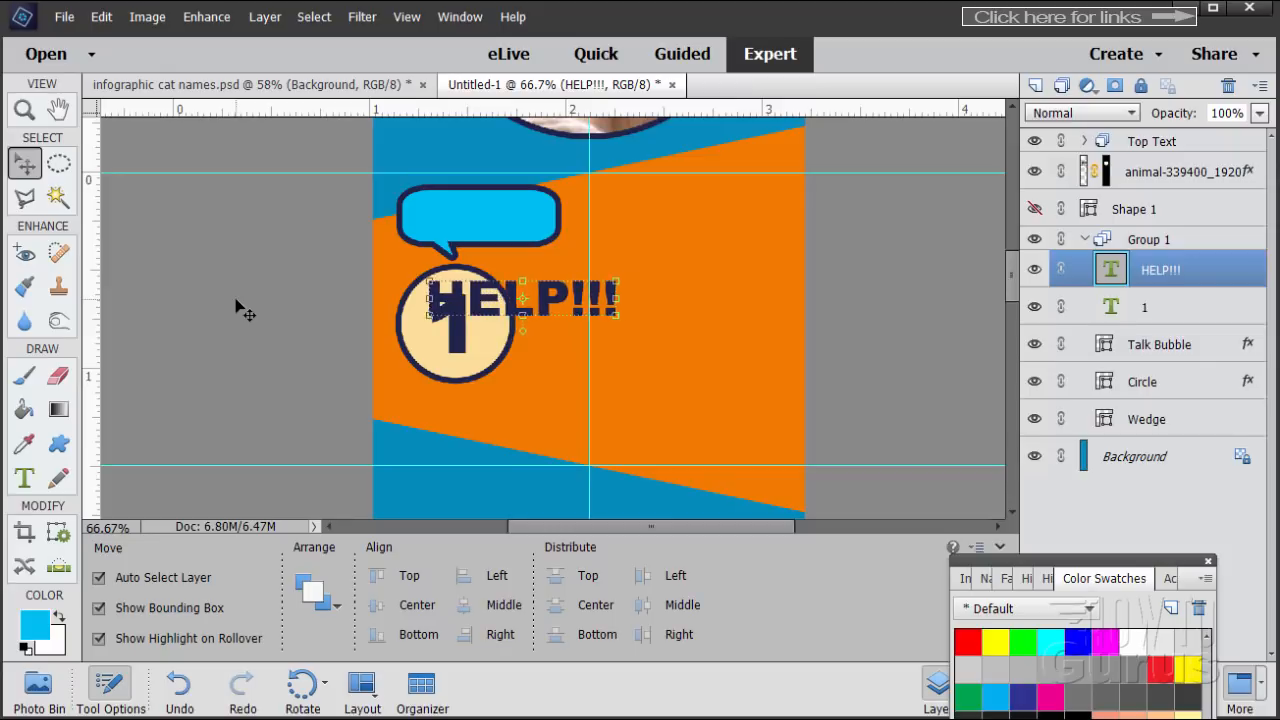
{"action": "key", "text": "shift+Up"}
{"action": "key", "text": "shift+Up"}
{"action": "key", "text": "shift+Up"}
{"action": "key", "text": "shift+Up"}
{"action": "key", "text": "shift+Up"}
{"action": "key", "text": "shift+Up"}
{"action": "key", "text": "shift+Up"}
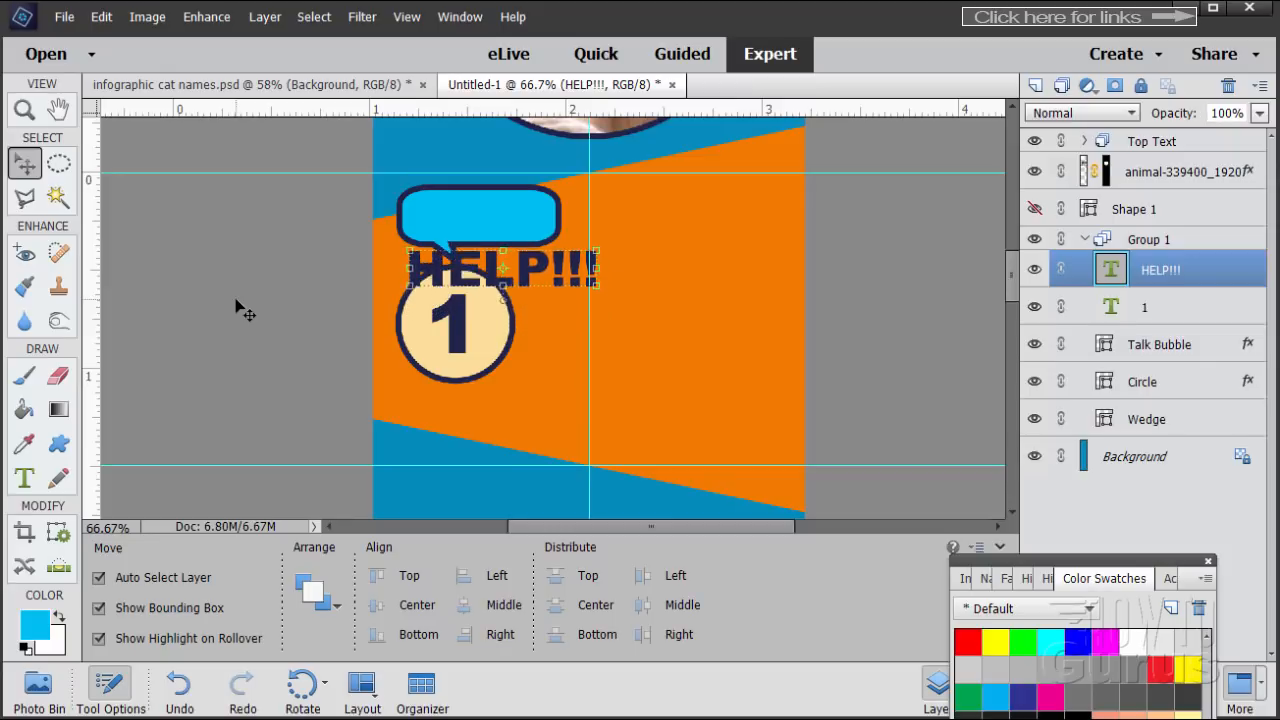
{"action": "key", "text": "shift+Up"}
{"action": "key", "text": "shift+Up"}
{"action": "key", "text": "shift+Up"}
{"action": "key", "text": "shift+Up"}
{"action": "key", "text": "shift+Up"}
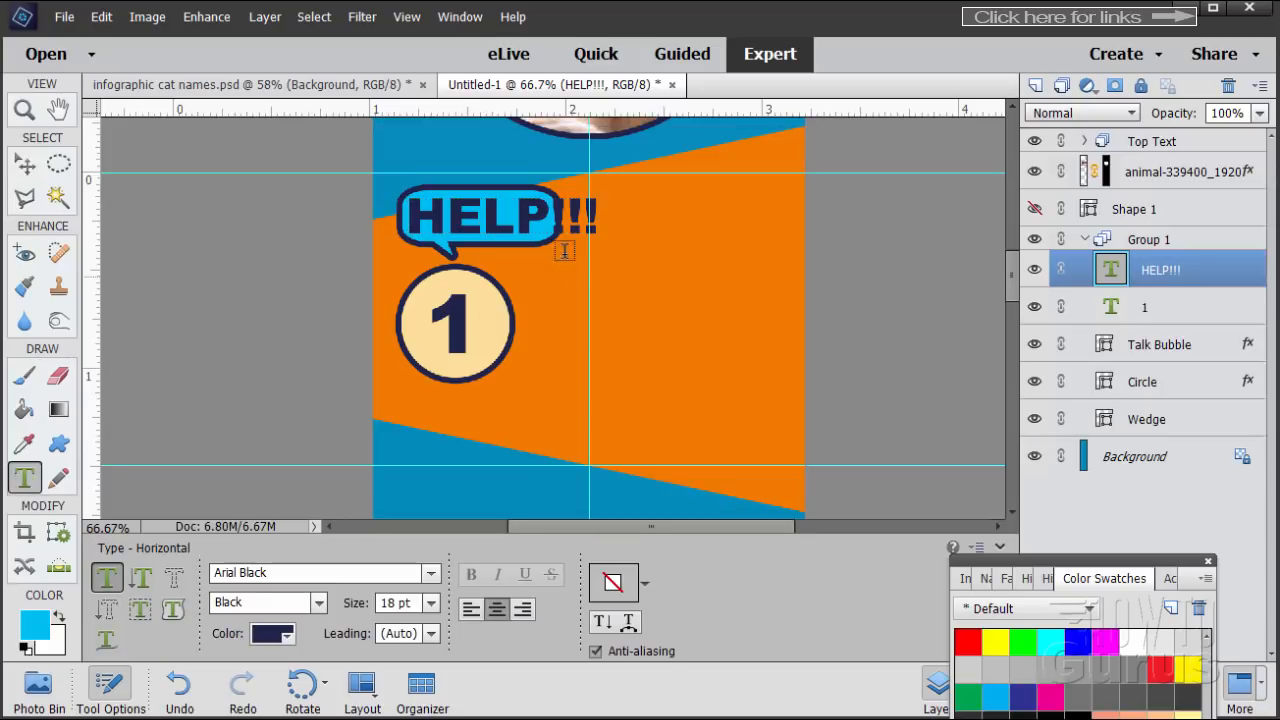
Step: Reduce the whole HELP!!! text to 14 pt and commit it
{"action": "left_click", "coordinate": [477, 218]}
{"action": "key", "text": "ctrl+a"}
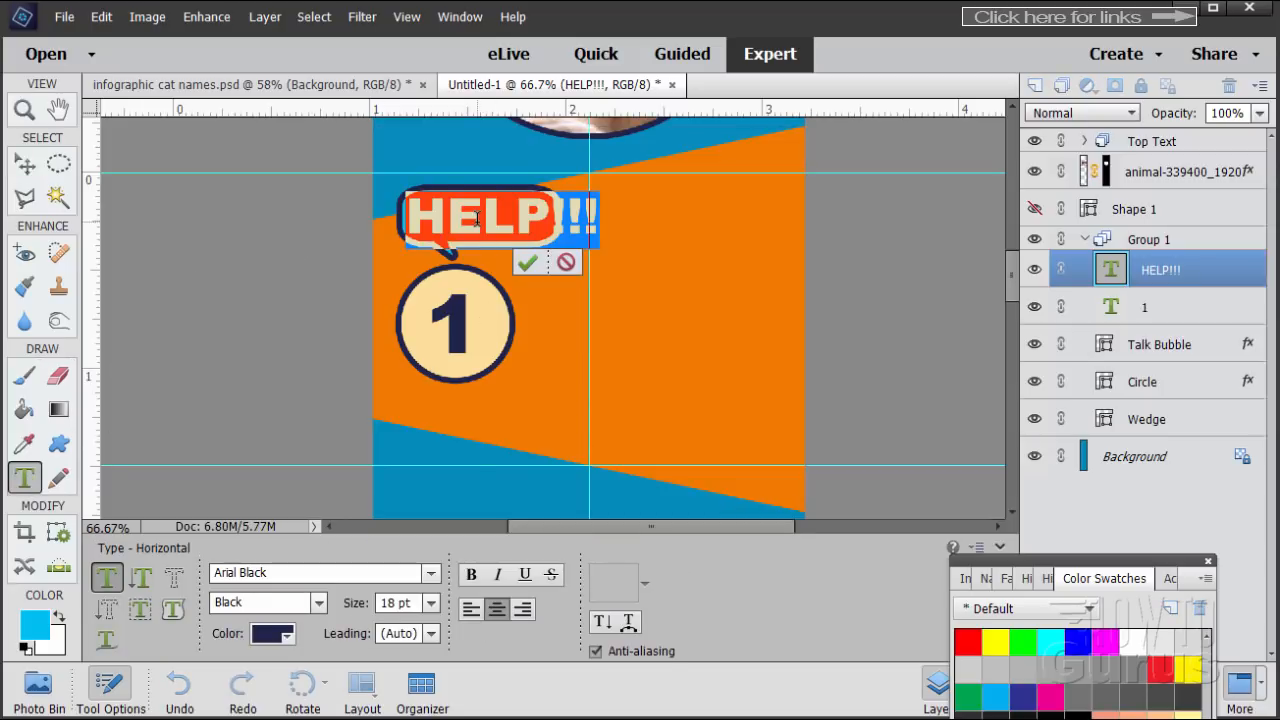
{"action": "left_click", "coordinate": [429, 603]}
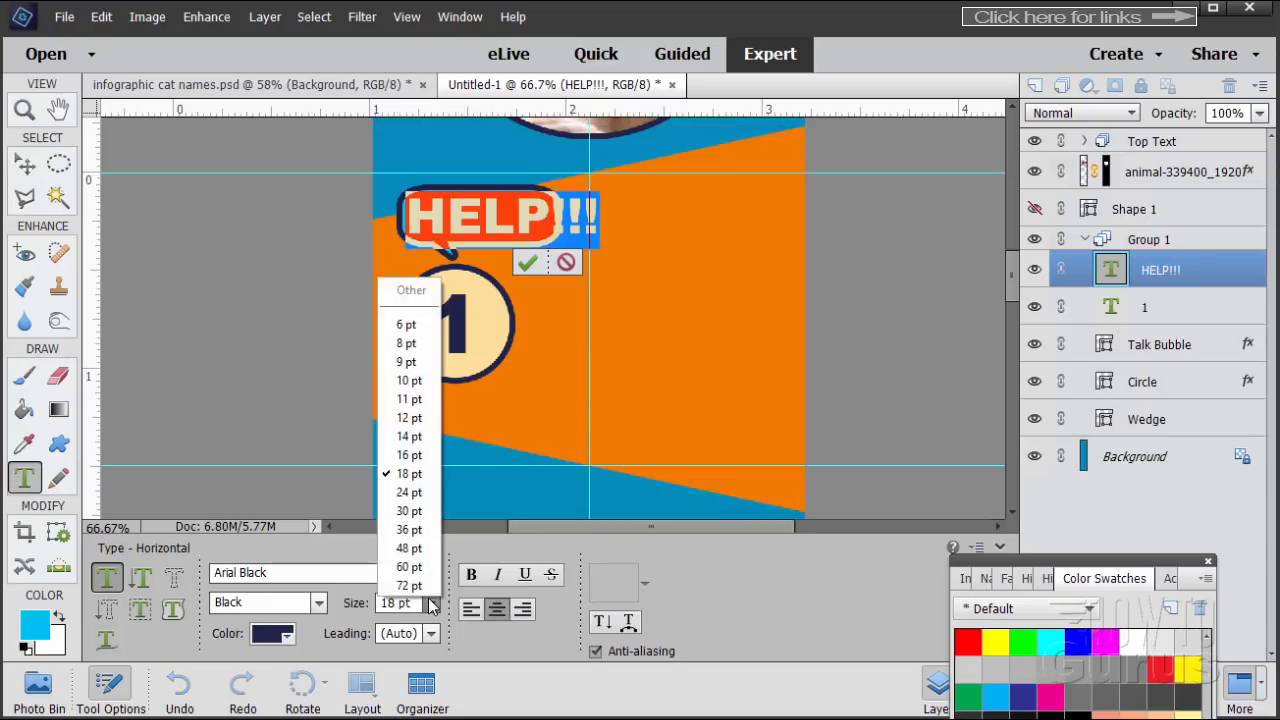
{"action": "left_click", "coordinate": [421, 444]}
{"action": "left_click", "coordinate": [505, 262]}
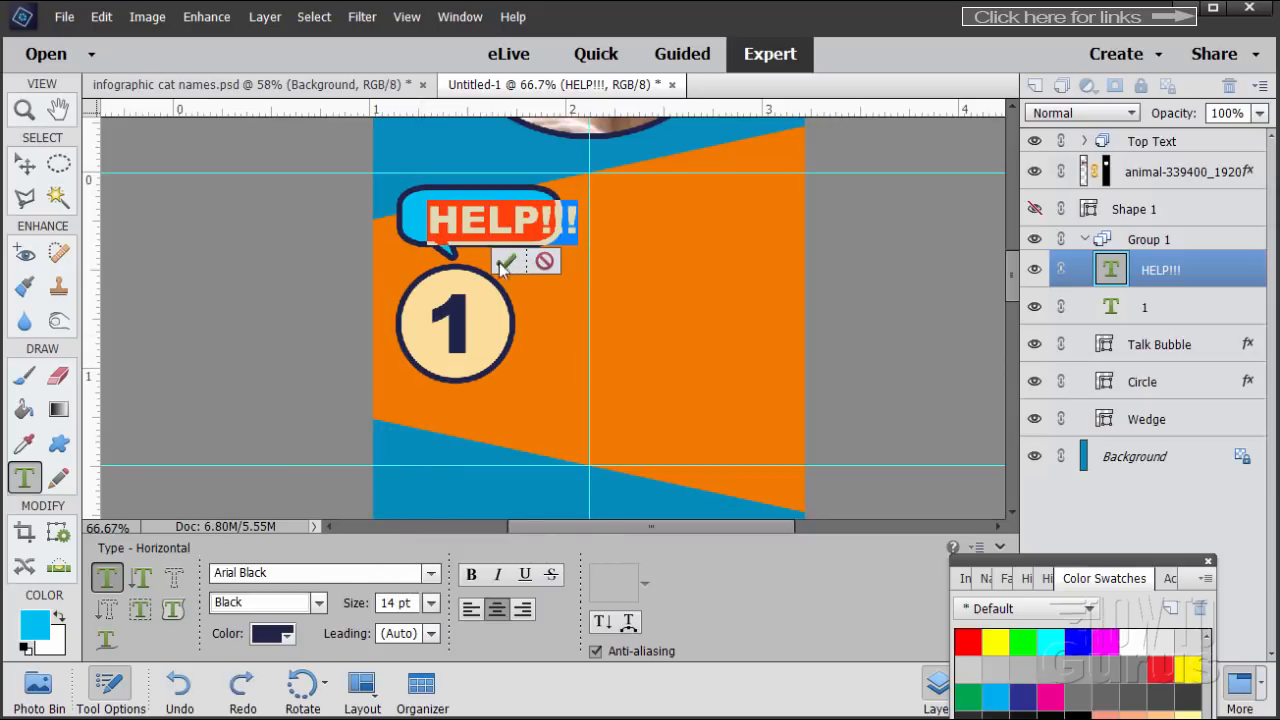
Step: Nudge the HELP!!! text left and slightly up so it starts just inside the speech bubble's left edge
{"action": "key", "text": "v"}
{"action": "key", "text": "Left"}
{"action": "key", "text": "Left"}
{"action": "key", "text": "Left"}
{"action": "key", "text": "Left"}
{"action": "key", "text": "Left"}
{"action": "key", "text": "Left"}
{"action": "key", "text": "Left"}
{"action": "key", "text": "Left"}
{"action": "key", "text": "Left"}
{"action": "key", "text": "Left"}
{"action": "key", "text": "Left"}
{"action": "key", "text": "Left"}
{"action": "key", "text": "Left"}
{"action": "key", "text": "Left"}
{"action": "key", "text": "Left"}
{"action": "key", "text": "Left"}
{"action": "key", "text": "Left"}
{"action": "key", "text": "Left"}
{"action": "key", "text": "Left"}
{"action": "key", "text": "Left"}
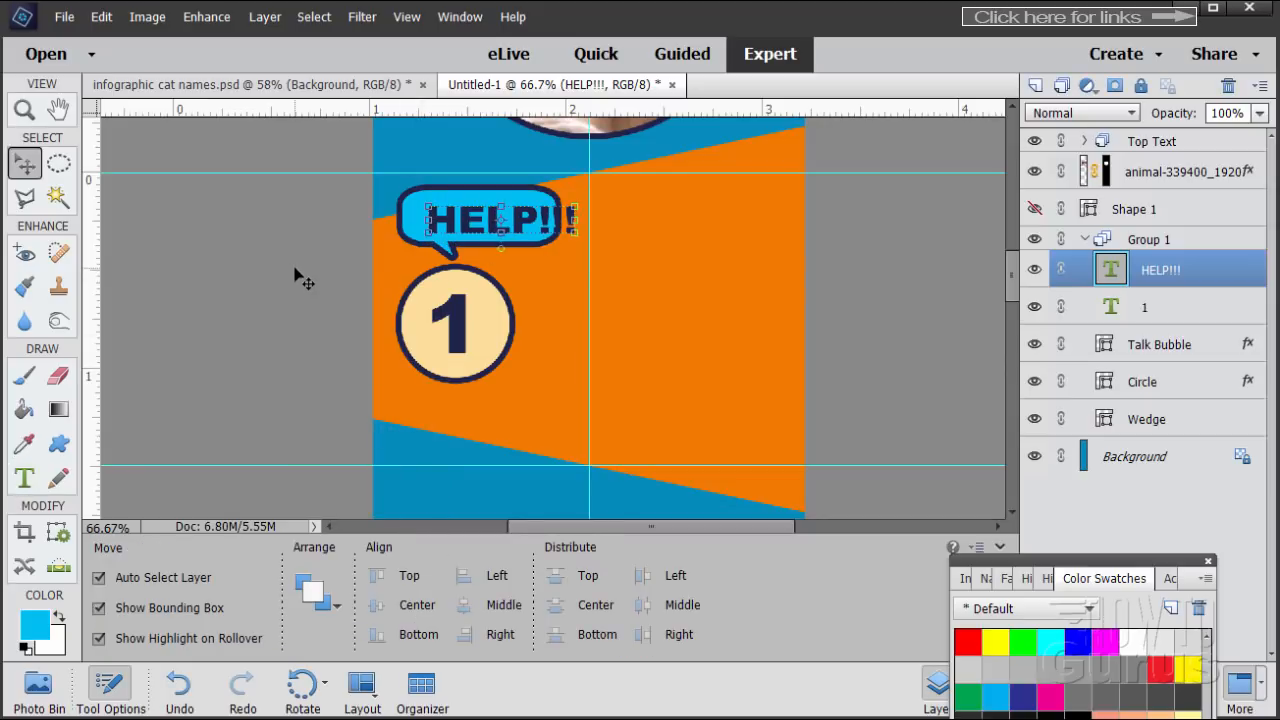
{"action": "key", "text": "Up"}
{"action": "key", "text": "Up"}
{"action": "key", "text": "Up"}
{"action": "key", "text": "Up"}
{"action": "key", "text": "Right"}
{"action": "key", "text": "Right"}
{"action": "key", "text": "Right"}
{"action": "key", "text": "Right"}
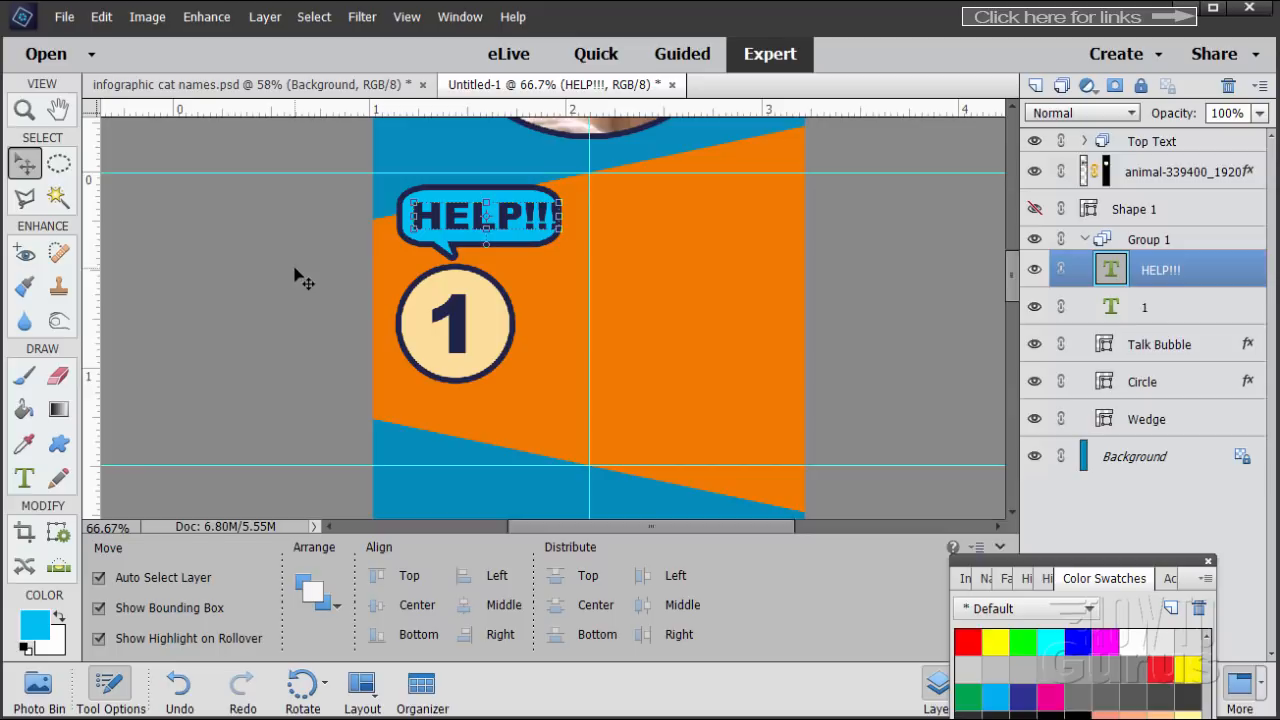
{"action": "key", "text": "Down"}
Step: Widen the Talk Bubble shape rightward to about 110% so it encloses HELP!!!, and select the Background layer
{"action": "left_click", "coordinate": [1165, 346]}
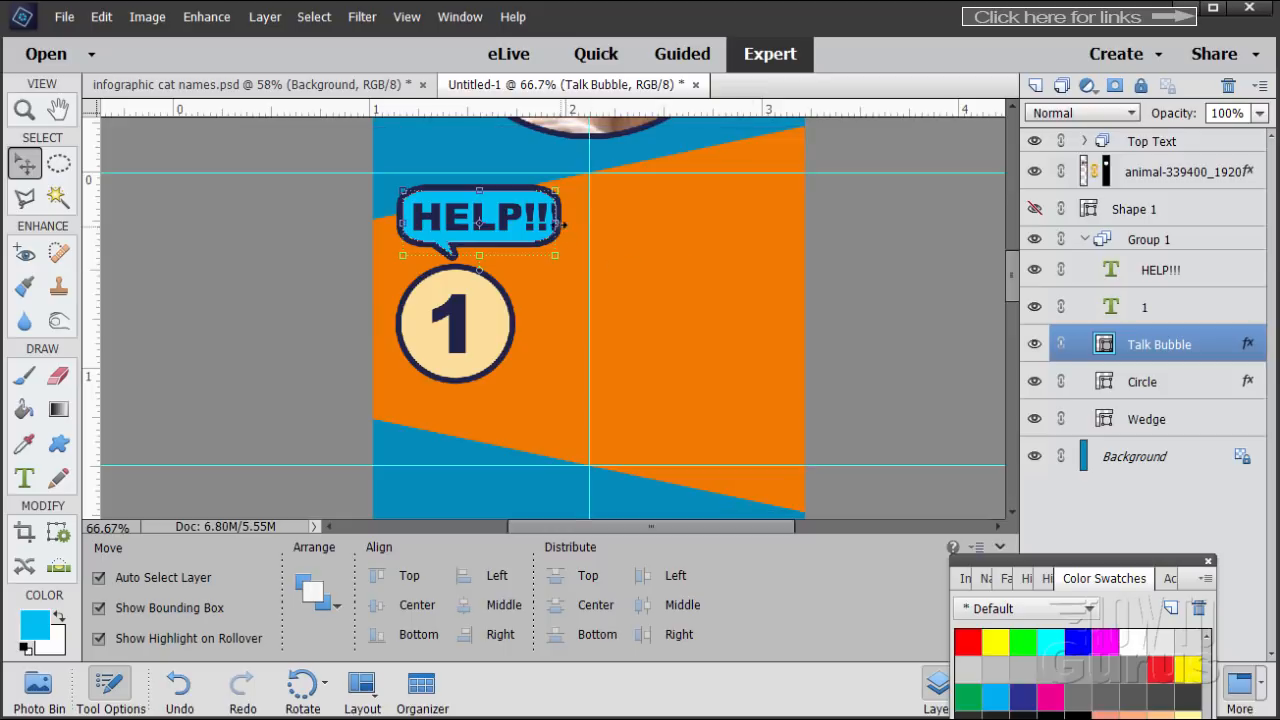
{"action": "left_click_drag", "start_coordinate": [563, 225], "coordinate": [577, 231]}
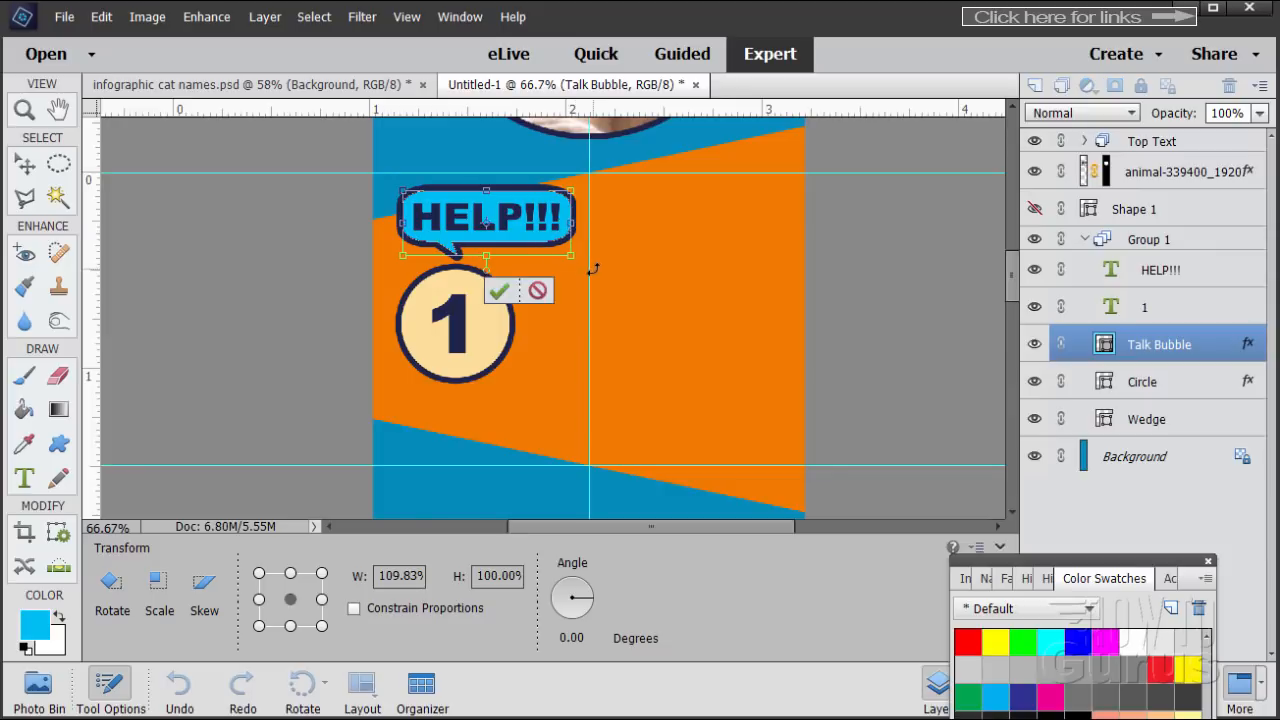
{"action": "left_click", "coordinate": [500, 291]}
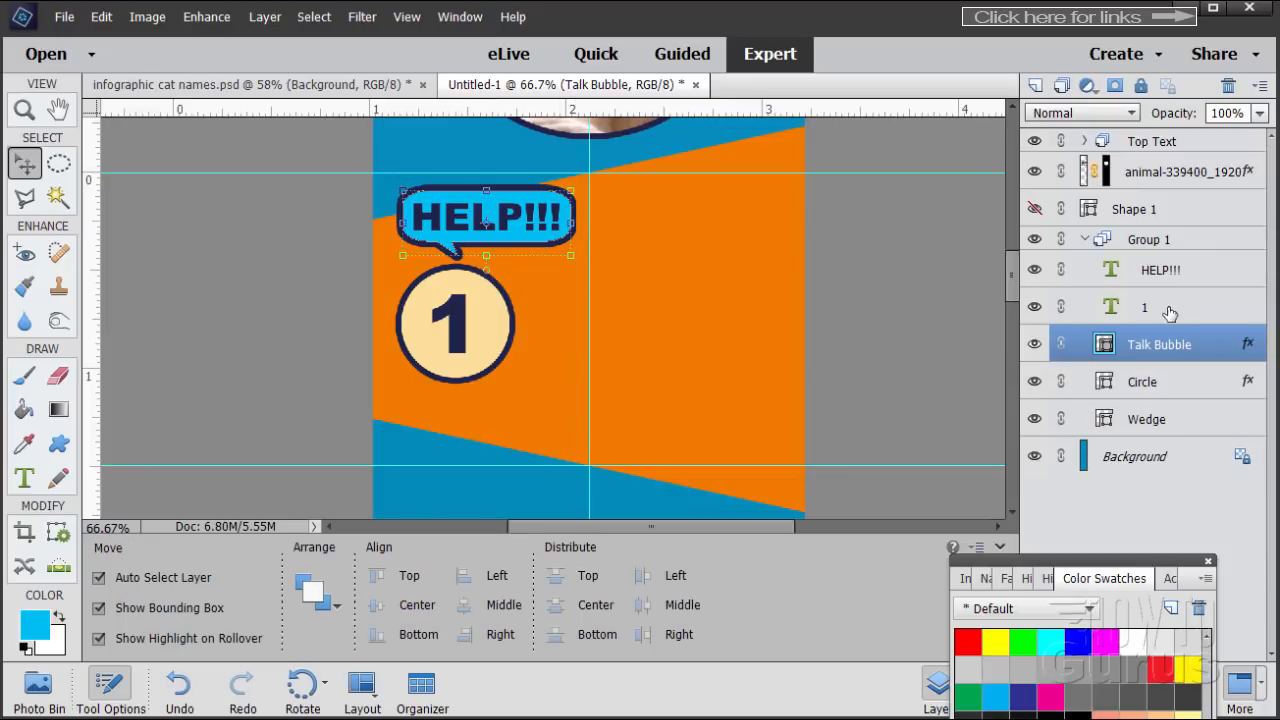
{"action": "left_click", "coordinate": [1188, 271]}
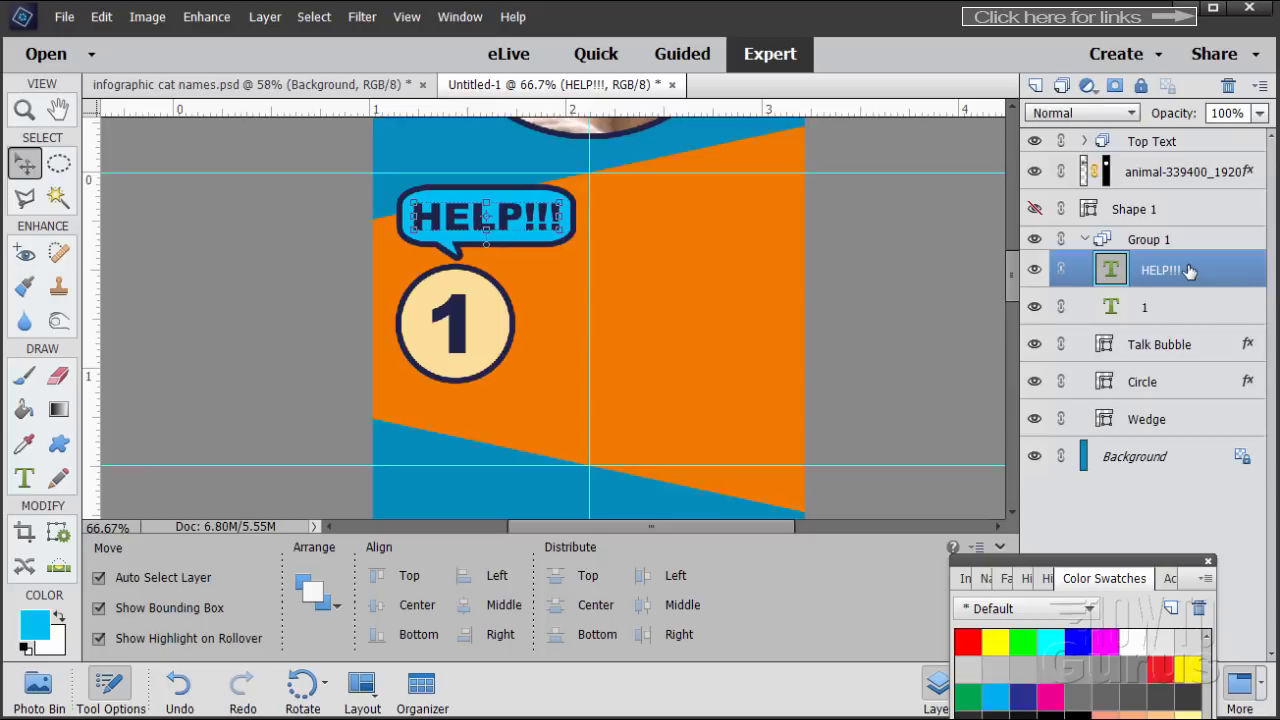
{"action": "left_click", "coordinate": [362, 320]}
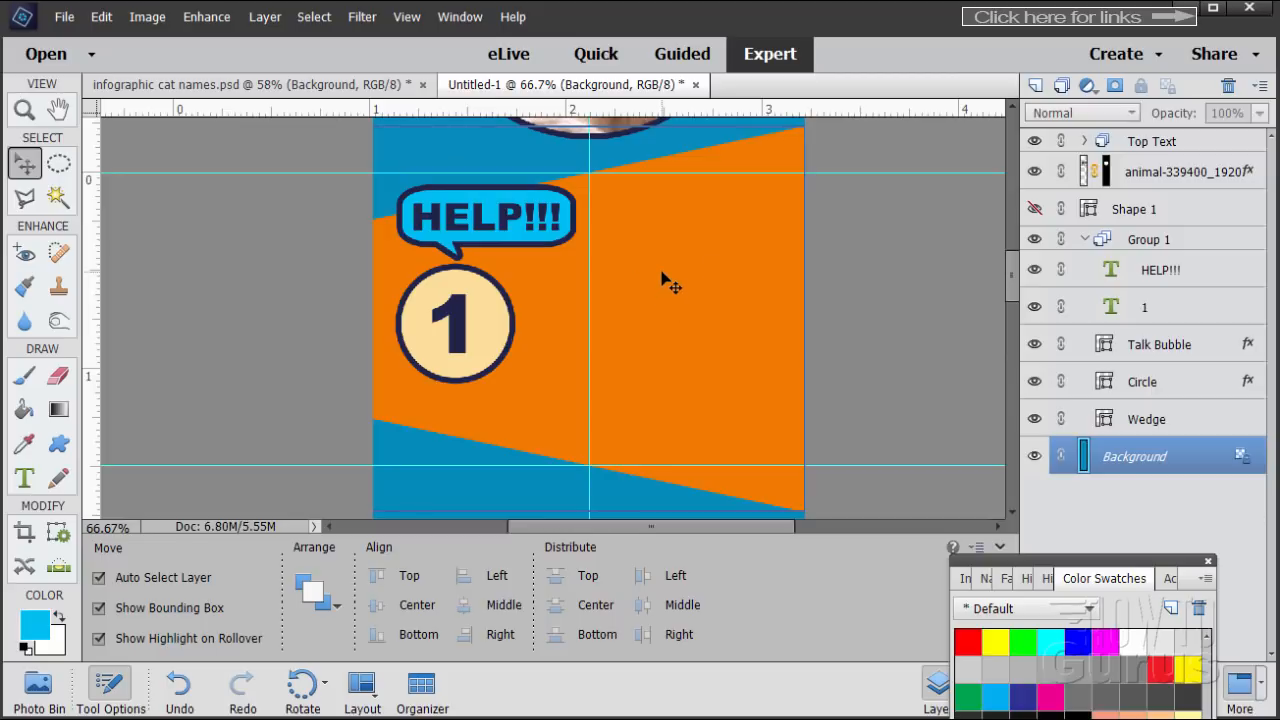
Step: Add a new layer above the HELP!!! text and set the type to black Broadway BT Regular
{"action": "left_click", "coordinate": [1185, 272]}
{"action": "left_click", "coordinate": [1035, 85]}
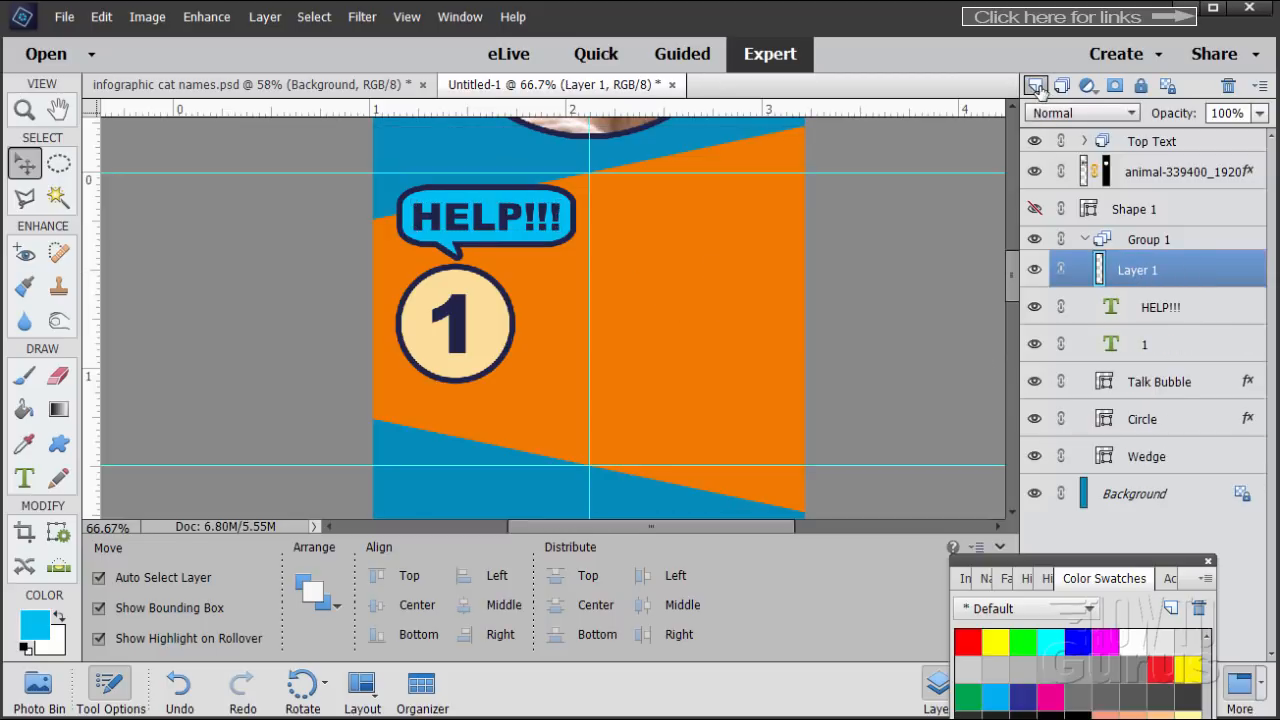
{"action": "left_click", "coordinate": [25, 479]}
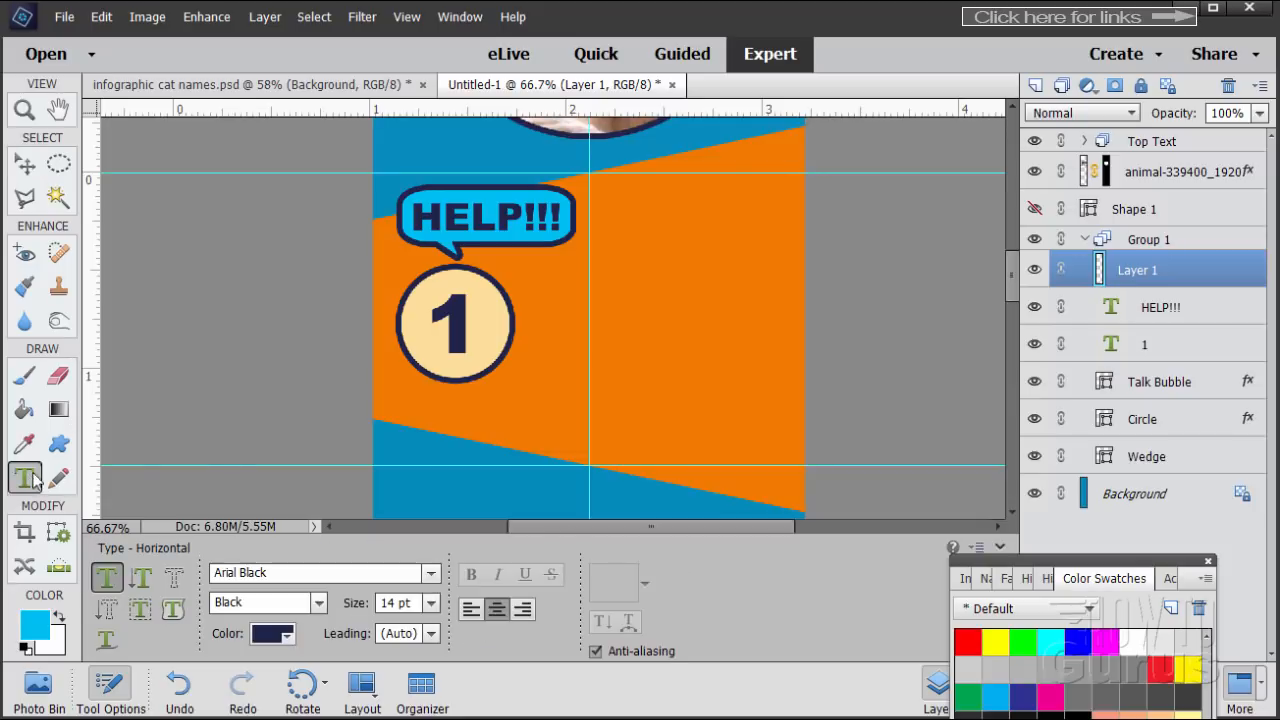
{"action": "left_click", "coordinate": [271, 636]}
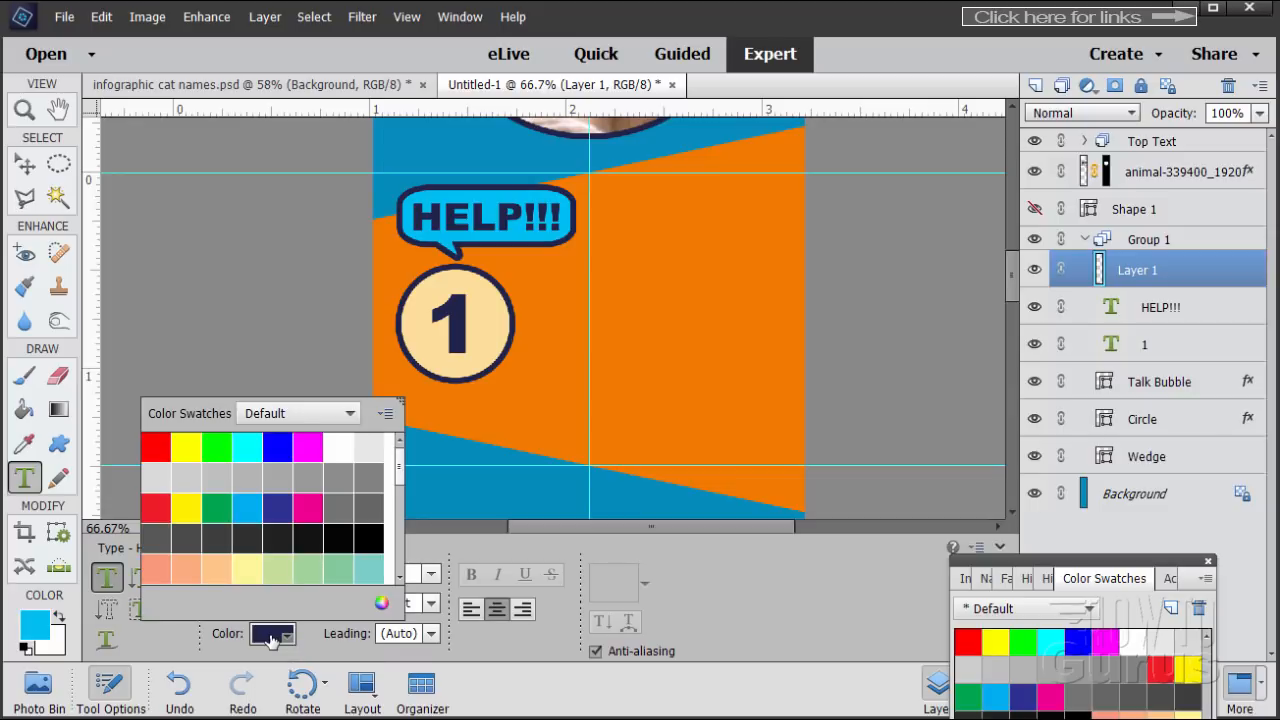
{"action": "left_click", "coordinate": [370, 538]}
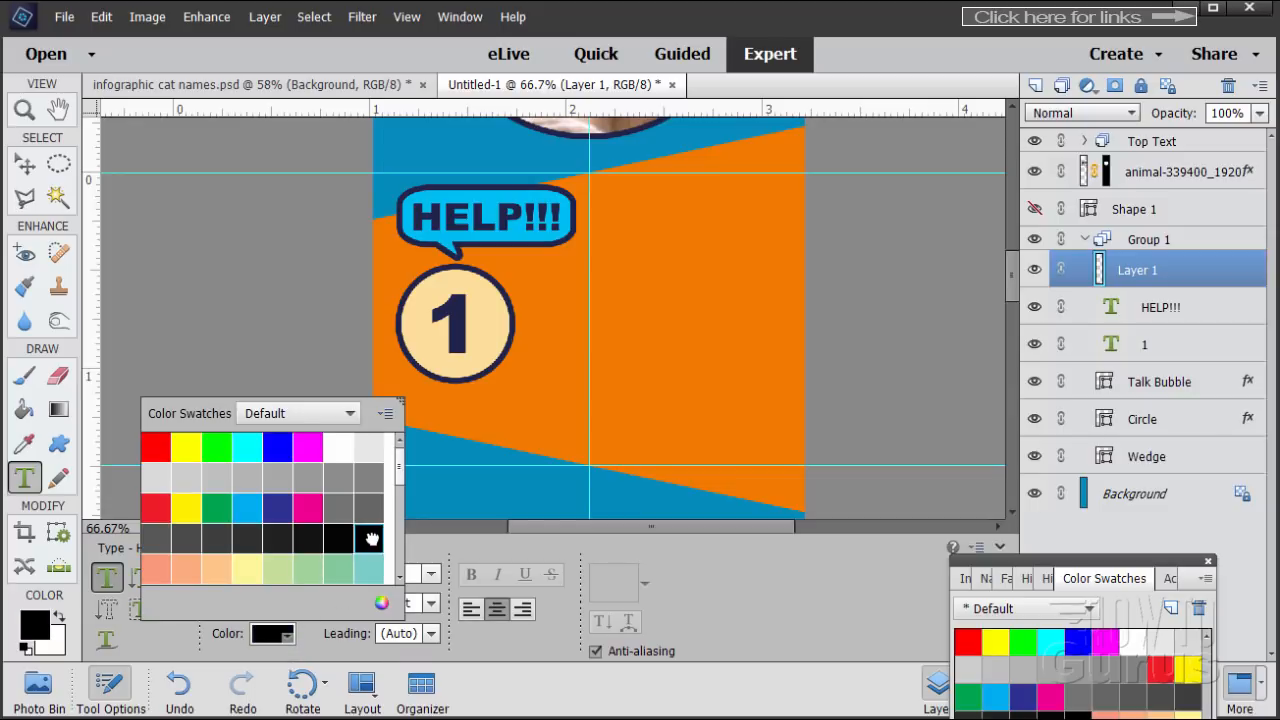
{"action": "left_click", "coordinate": [317, 643]}
{"action": "left_click", "coordinate": [432, 583]}
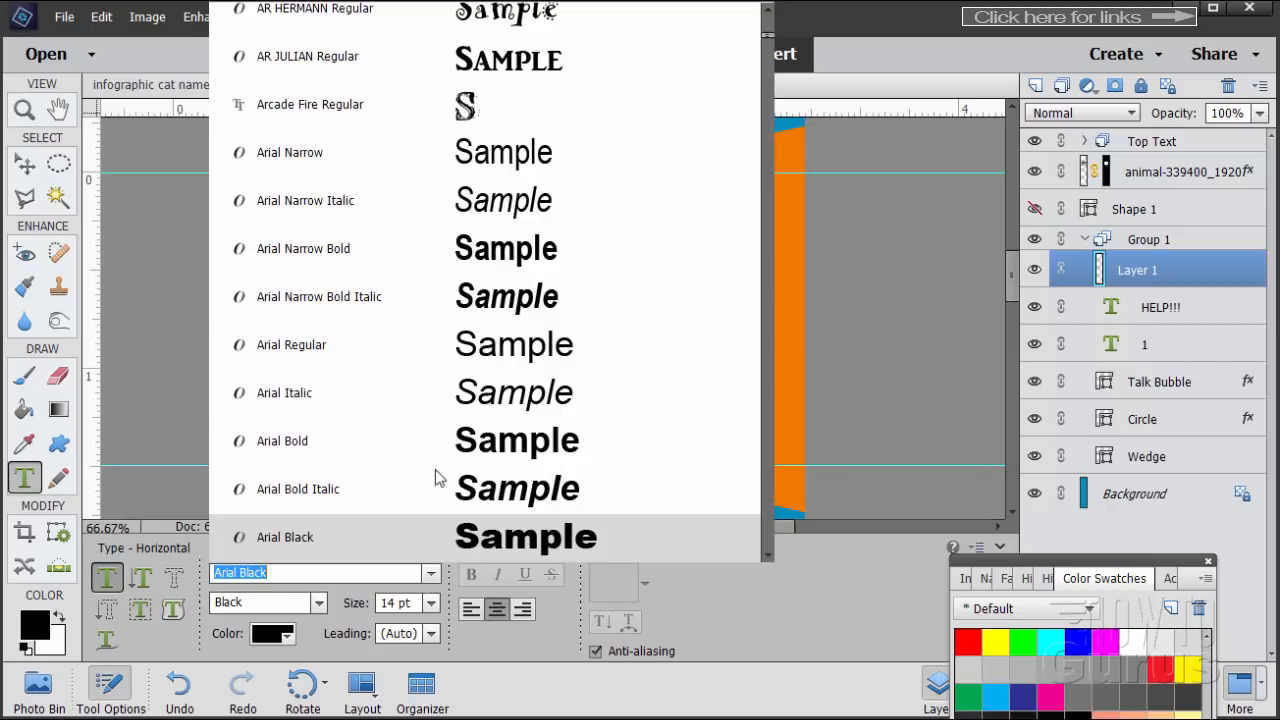
{"action": "scroll", "coordinate": [486, 320], "scroll_direction": "up", "scroll_amount": 6}
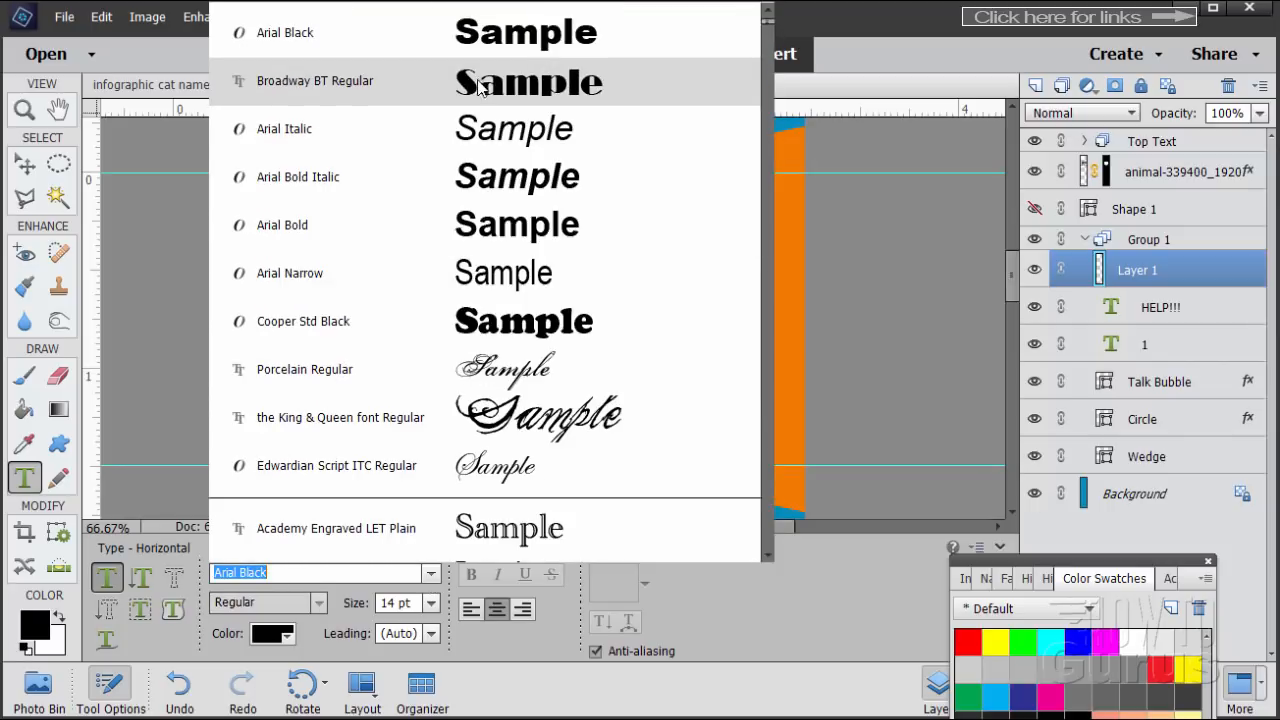
{"action": "left_click", "coordinate": [498, 88]}
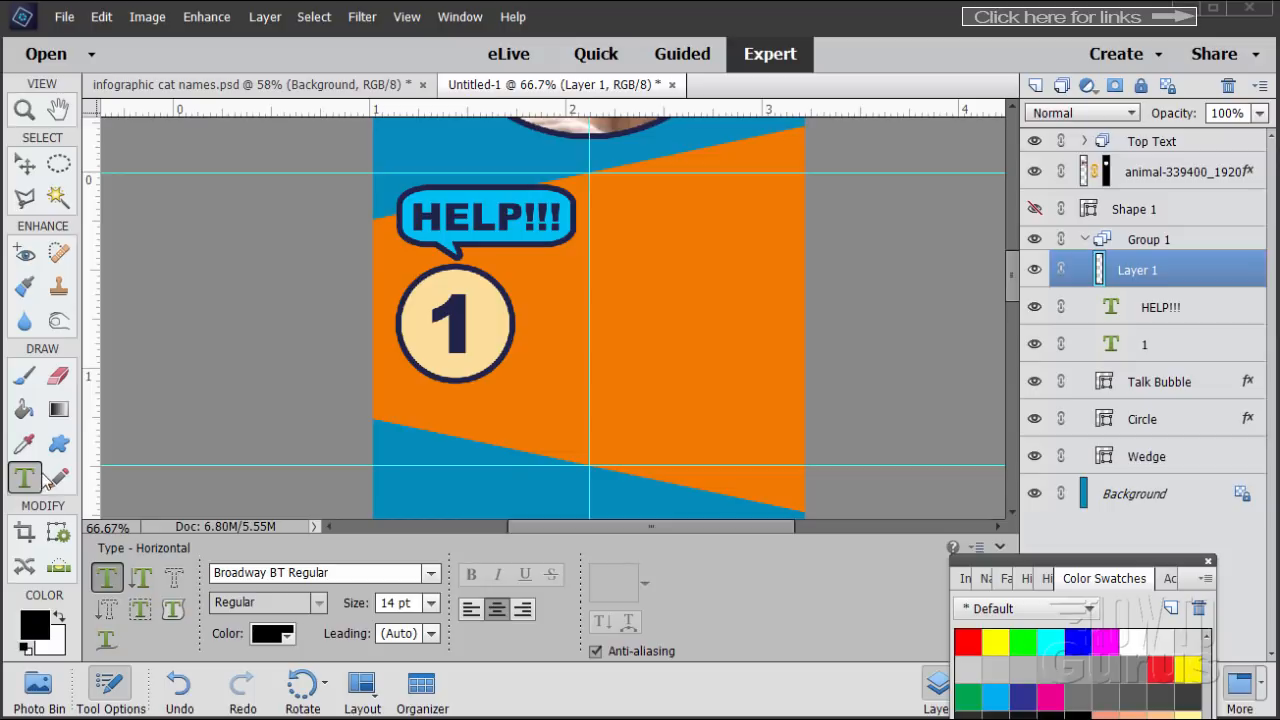
Step: Write Help on the orange wedge to the right of the numbered circle, set it to 18 pt and commit it
{"action": "left_click", "coordinate": [644, 303]}
{"action": "type", "text": "Help"}
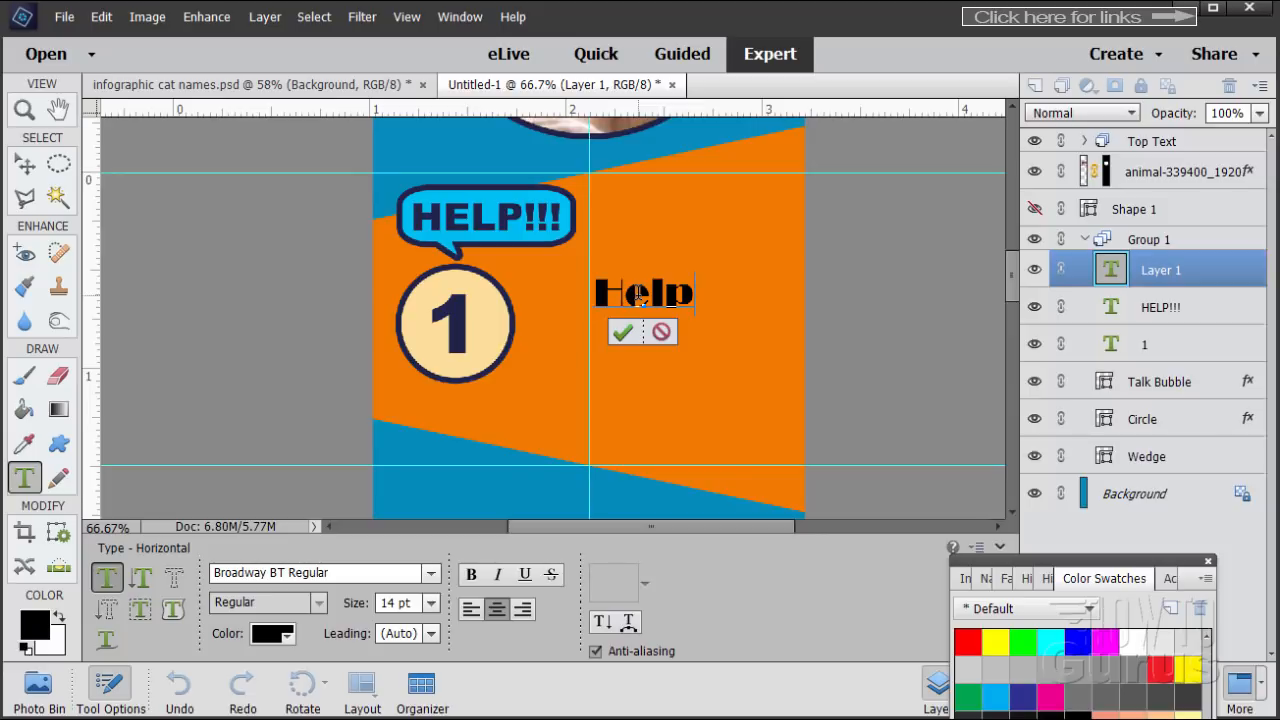
{"action": "double_click", "coordinate": [638, 294]}
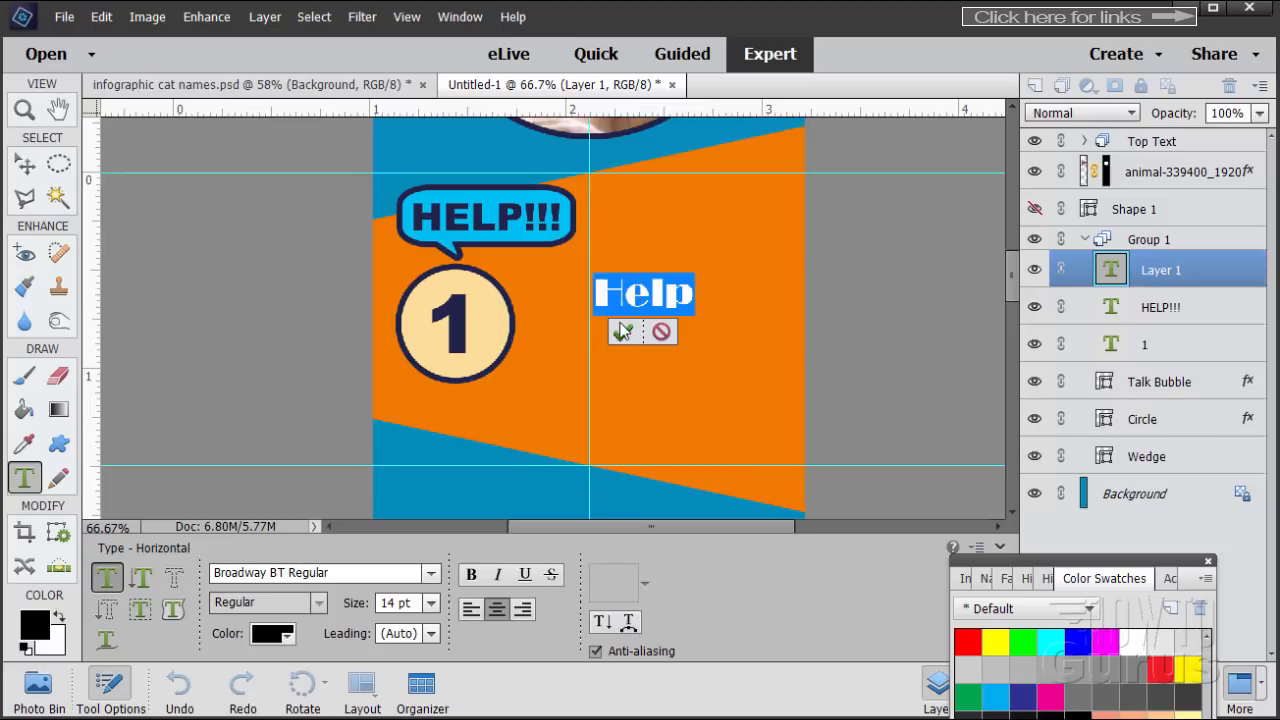
{"action": "left_click", "coordinate": [431, 603]}
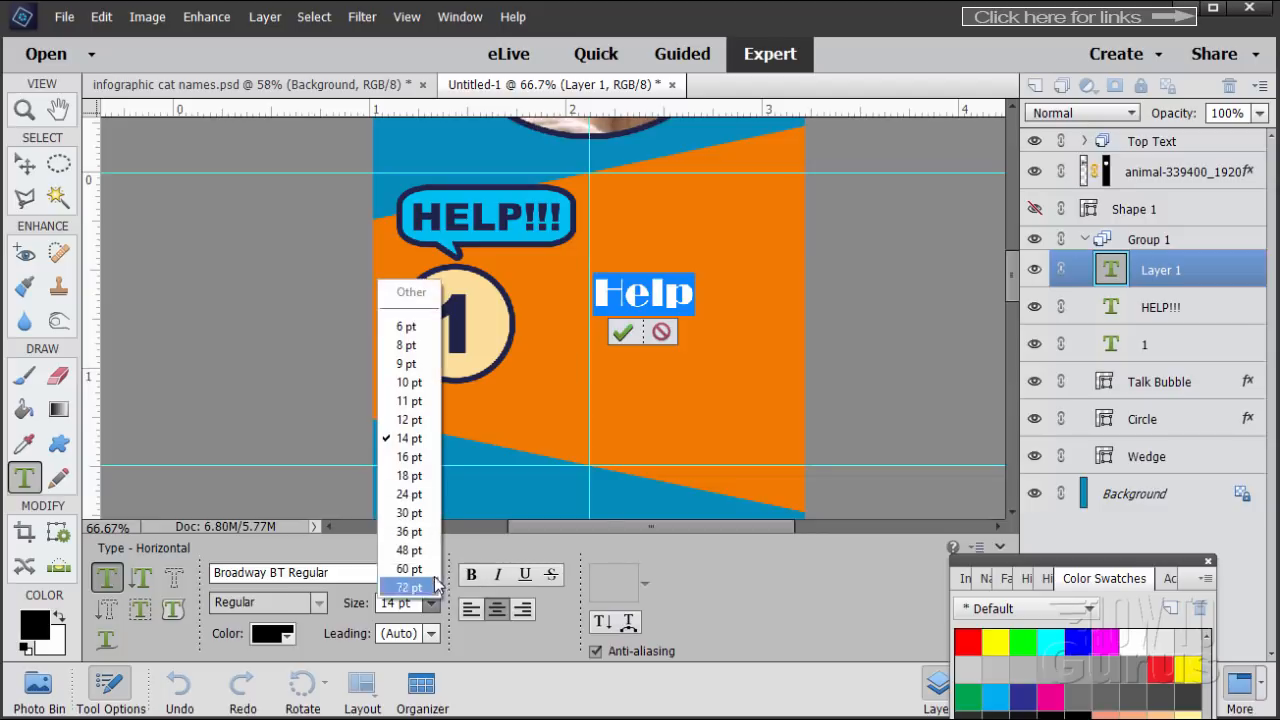
{"action": "left_click", "coordinate": [417, 477]}
{"action": "left_click", "coordinate": [636, 334]}
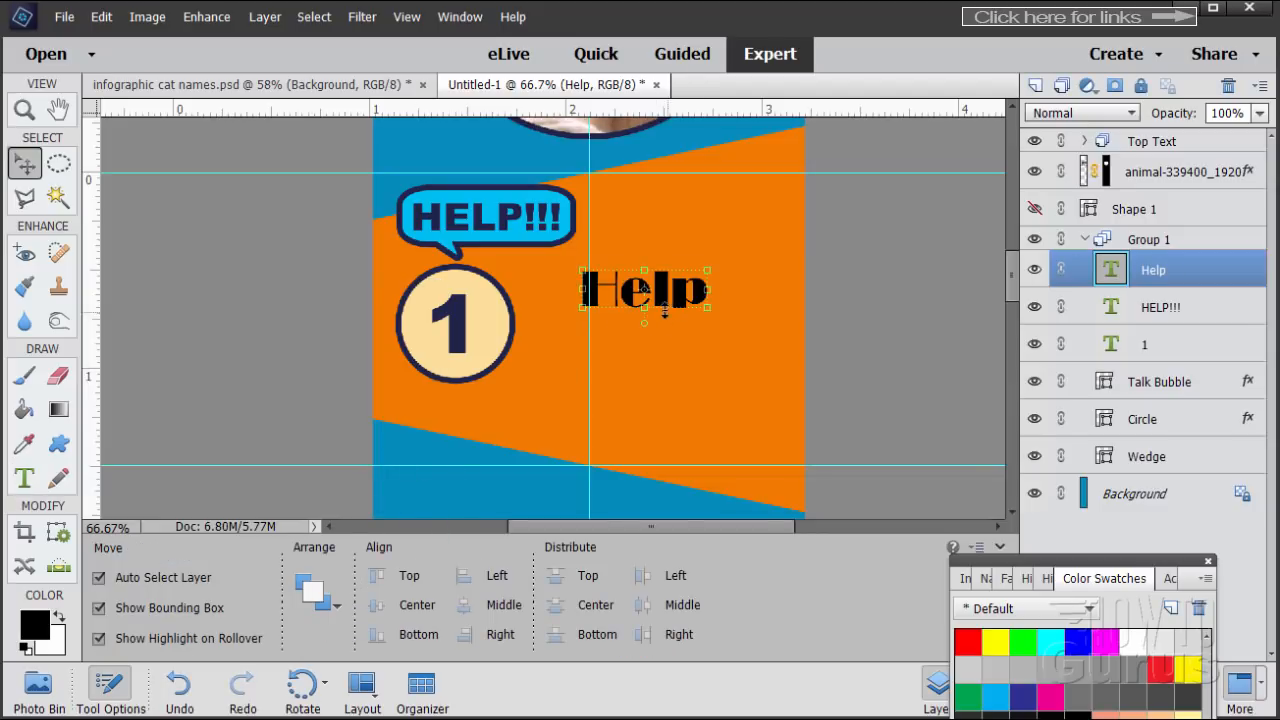
Step: Nudge the Help text right until its left edge meets the vertical guide, fine-tuning its height beside the numbered circle
{"action": "key", "text": "Right"}
{"action": "key", "text": "Right"}
{"action": "key", "text": "Right"}
{"action": "key", "text": "Right"}
{"action": "key", "text": "Right"}
{"action": "key", "text": "Right"}
{"action": "key", "text": "Right"}
{"action": "key", "text": "Right"}
{"action": "key", "text": "Right"}
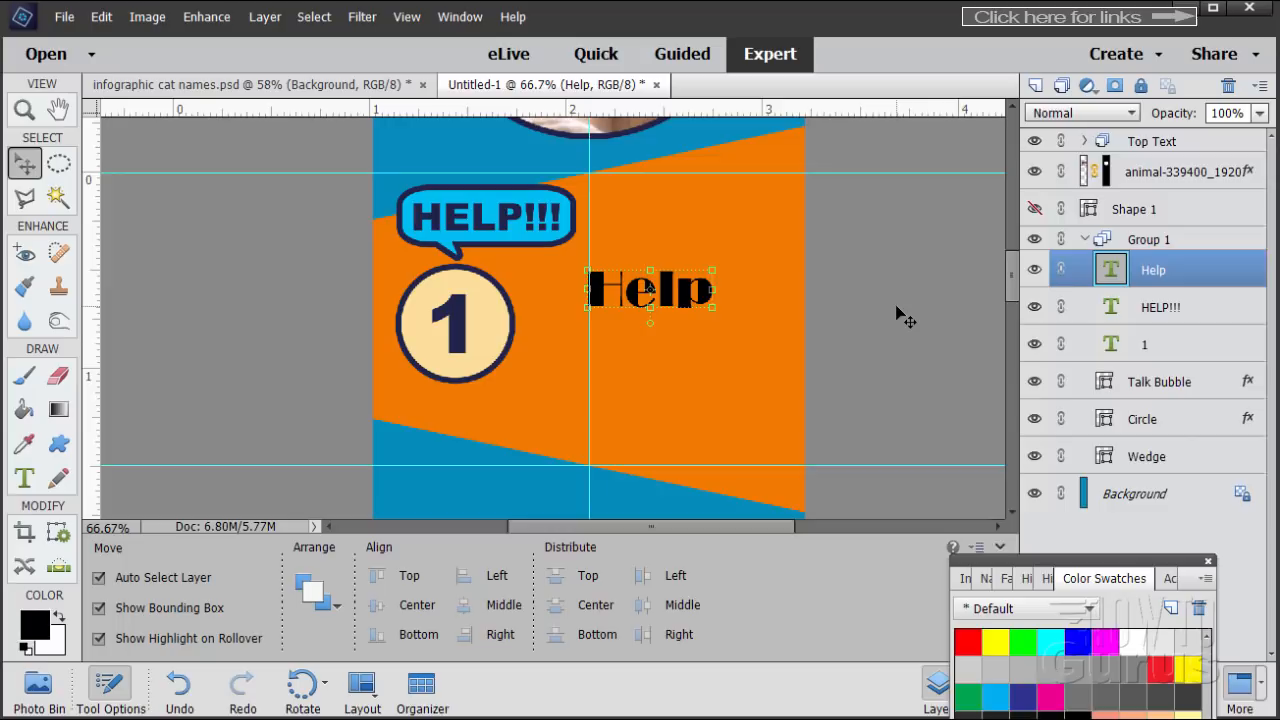
{"action": "key", "text": "Down"}
{"action": "key", "text": "Down"}
{"action": "key", "text": "Down"}
{"action": "key", "text": "Down"}
{"action": "key", "text": "Down"}
{"action": "key", "text": "Down"}
{"action": "key", "text": "Down"}
{"action": "key", "text": "Down"}
{"action": "key", "text": "Down"}
{"action": "key", "text": "Down"}
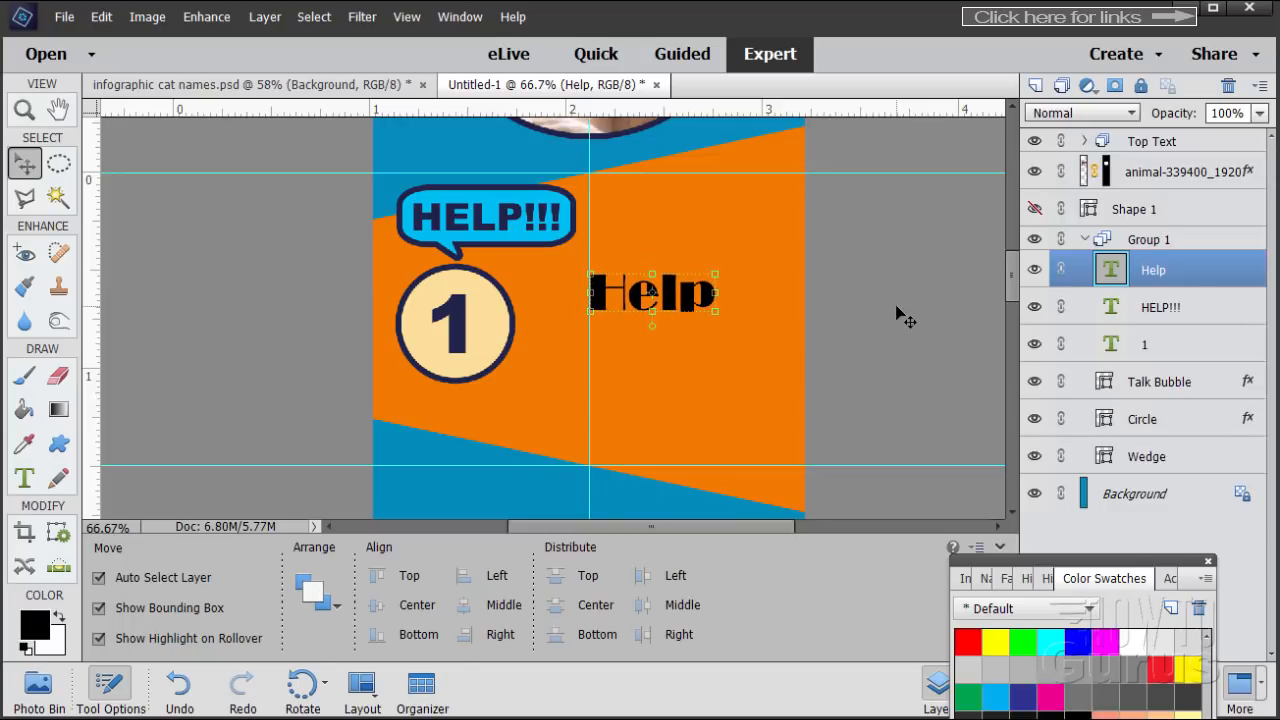
{"action": "key", "text": "Up"}
{"action": "key", "text": "Up"}
{"action": "key", "text": "Up"}
{"action": "key", "text": "Up"}
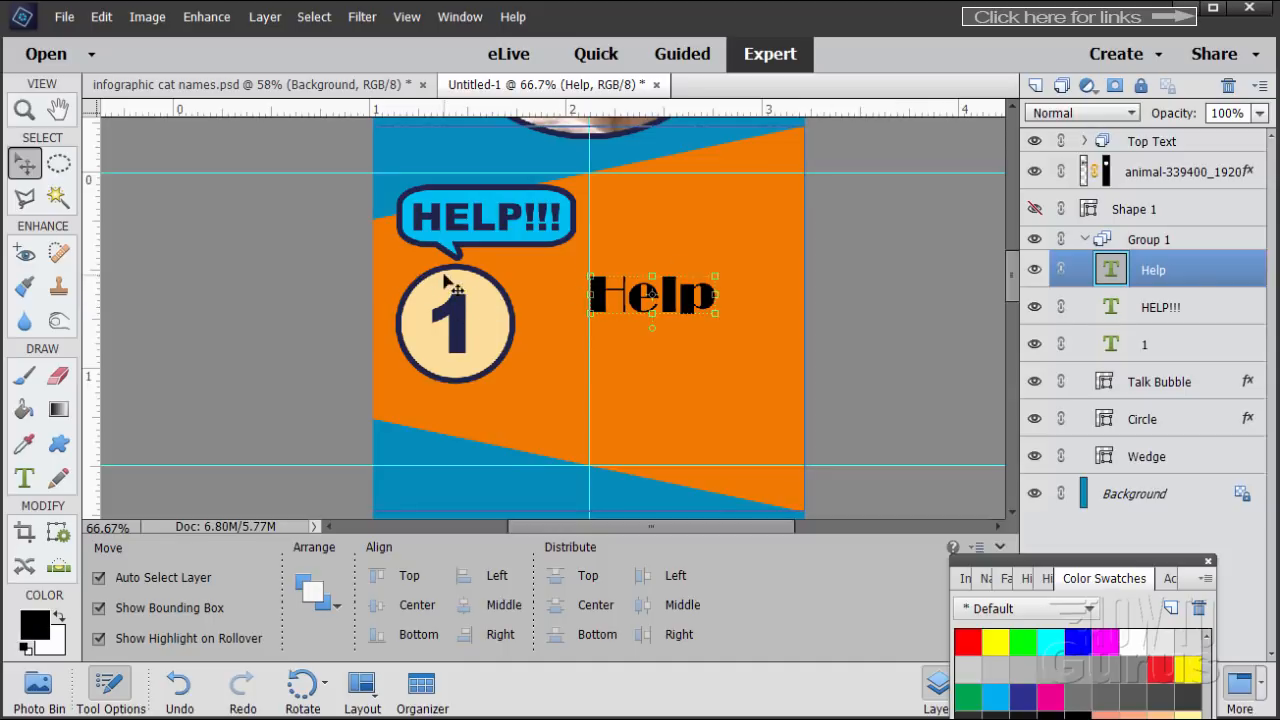
{"action": "key", "text": "Up"}
{"action": "key", "text": "Up"}
{"action": "key", "text": "Up"}
{"action": "key", "text": "Up"}
{"action": "key", "text": "Up"}
{"action": "key", "text": "Up"}
{"action": "key", "text": "Up"}
{"action": "key", "text": "Up"}
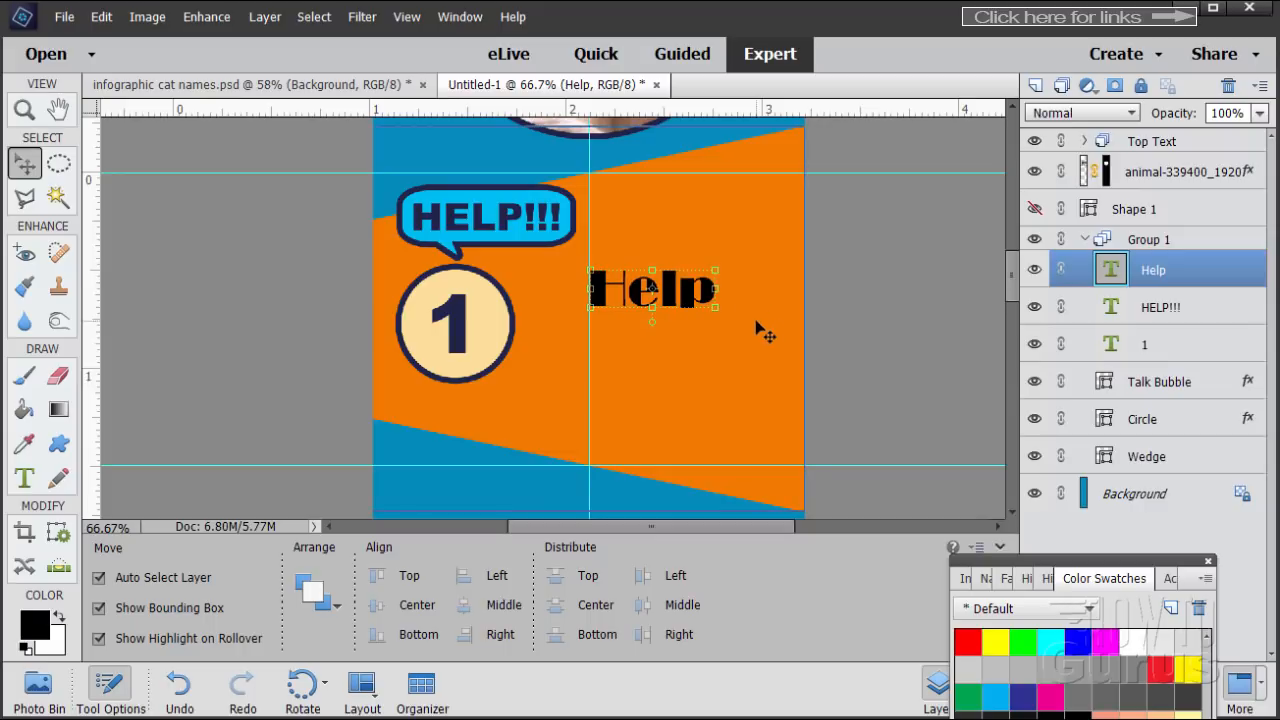
Step: Add a new layer above the Help text and set the type font to Arial Italic
{"action": "left_click", "coordinate": [1036, 87]}
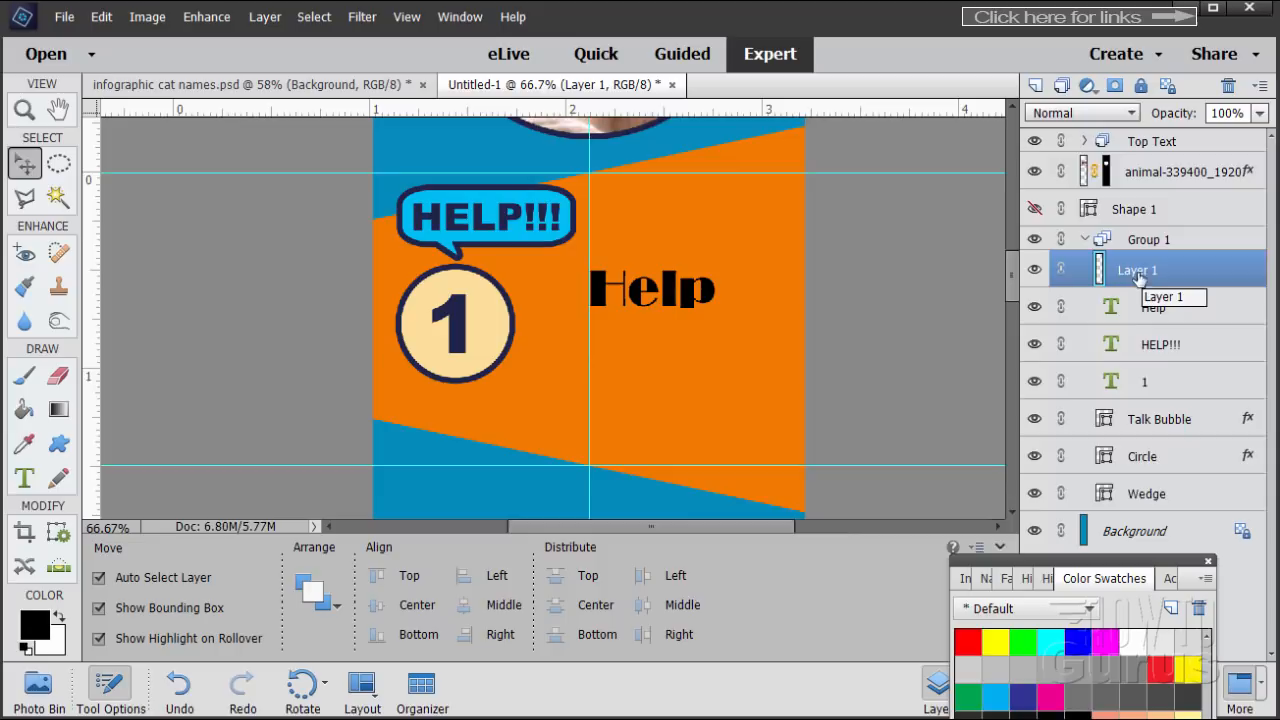
{"action": "left_click", "coordinate": [24, 478]}
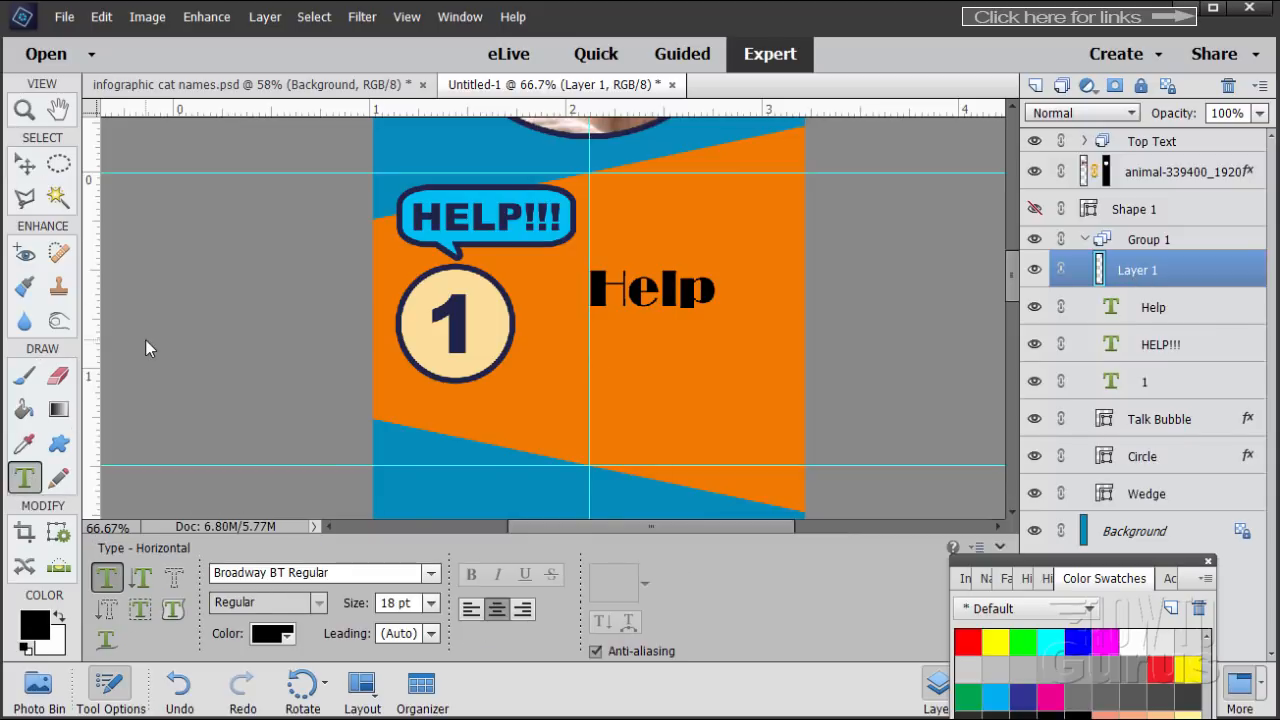
{"action": "left_click", "coordinate": [431, 575]}
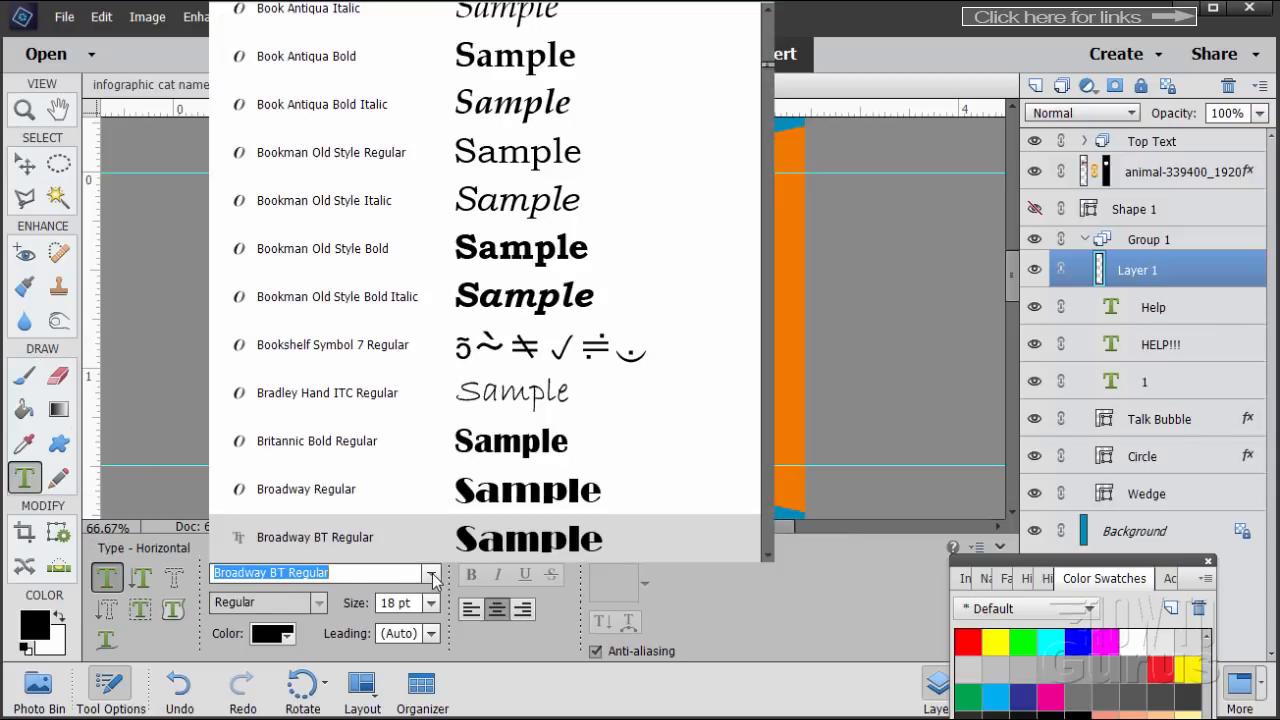
{"action": "scroll", "coordinate": [423, 418], "scroll_direction": "up", "scroll_amount": 10}
{"action": "scroll", "coordinate": [423, 415], "scroll_direction": "up", "scroll_amount": 10}
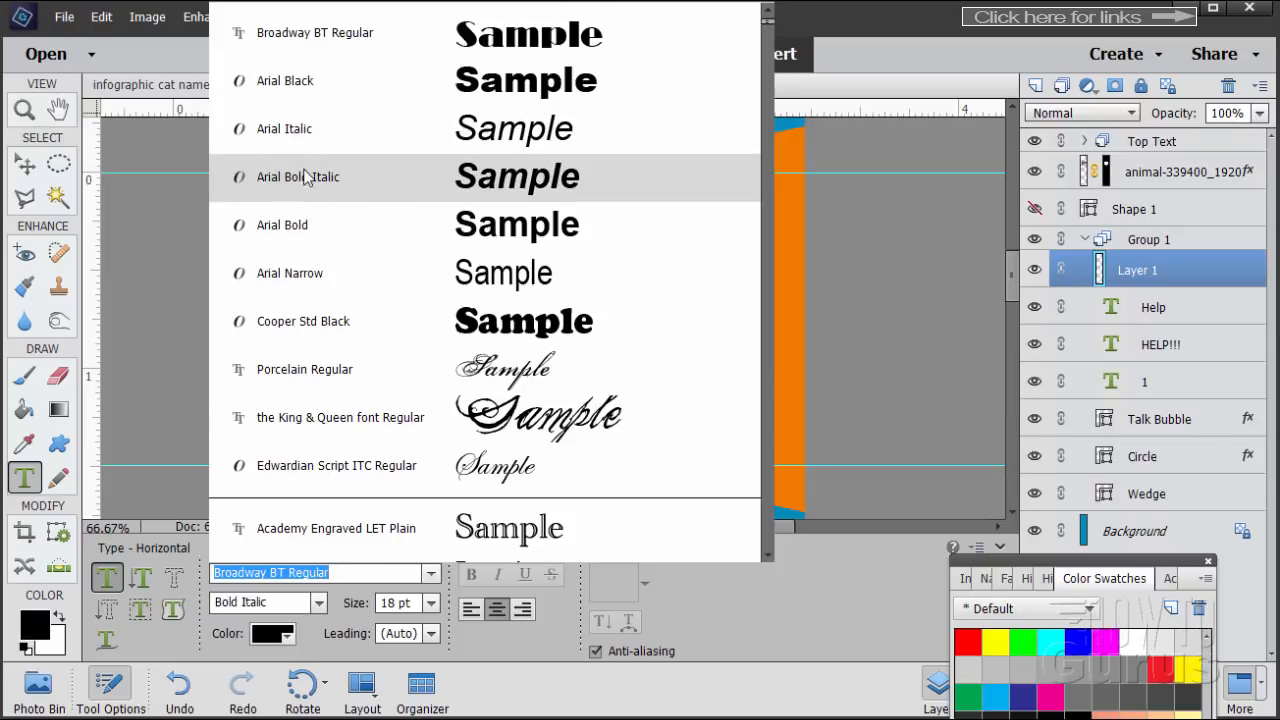
{"action": "left_click", "coordinate": [404, 138]}
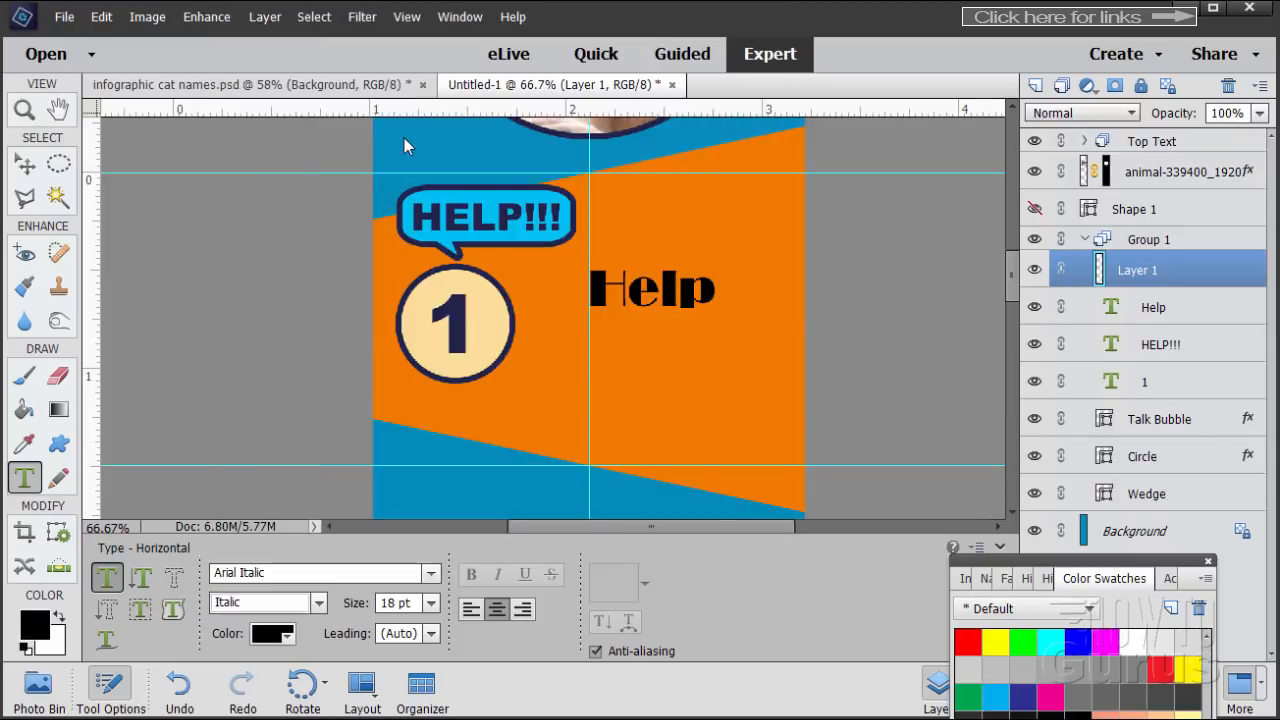
Step: Create a paragraph text box below Help on the orange wedge, left-aligned with a 10 pt text size
{"action": "left_click", "coordinate": [553, 362]}
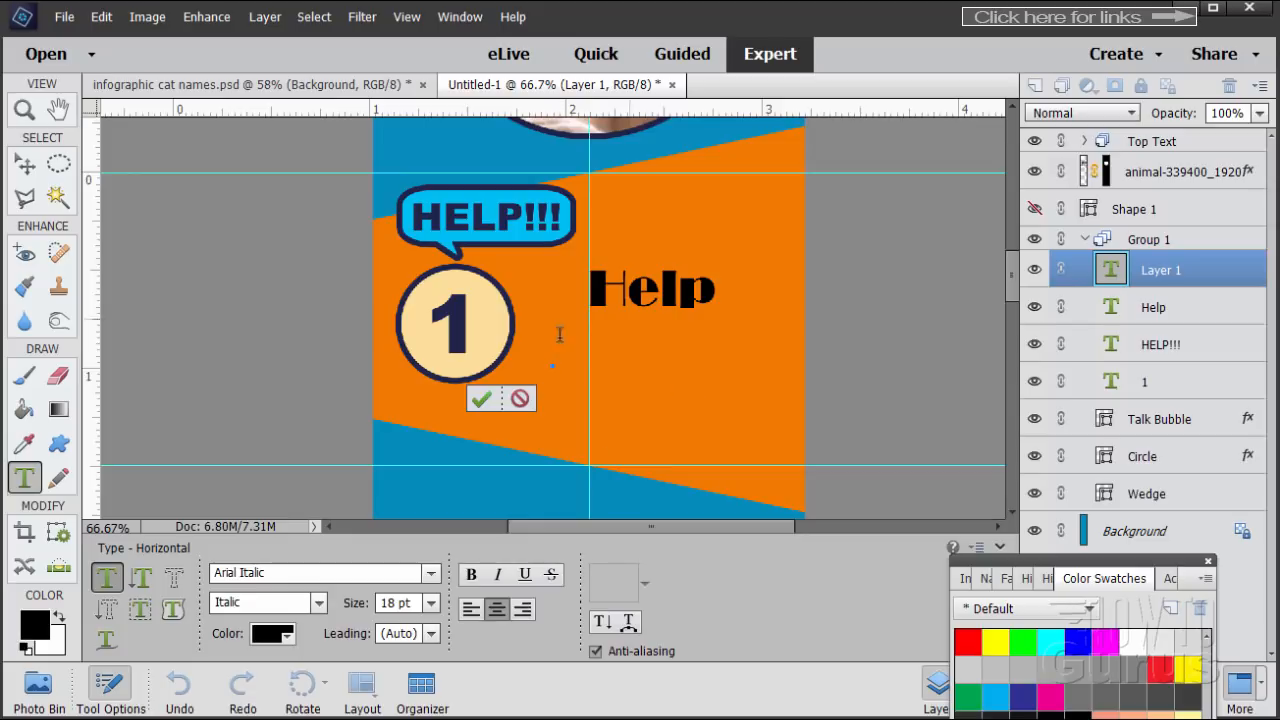
{"action": "left_click", "coordinate": [522, 398]}
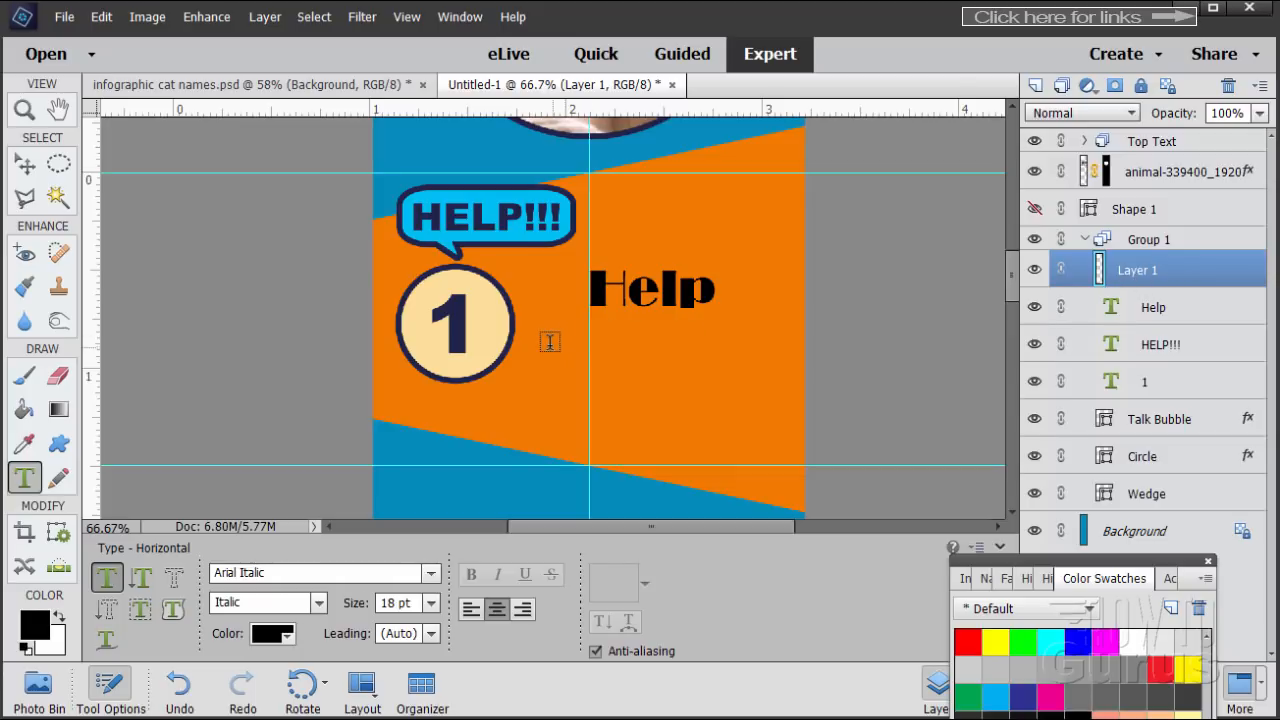
{"action": "left_click_drag", "start_coordinate": [549, 340], "coordinate": [787, 444]}
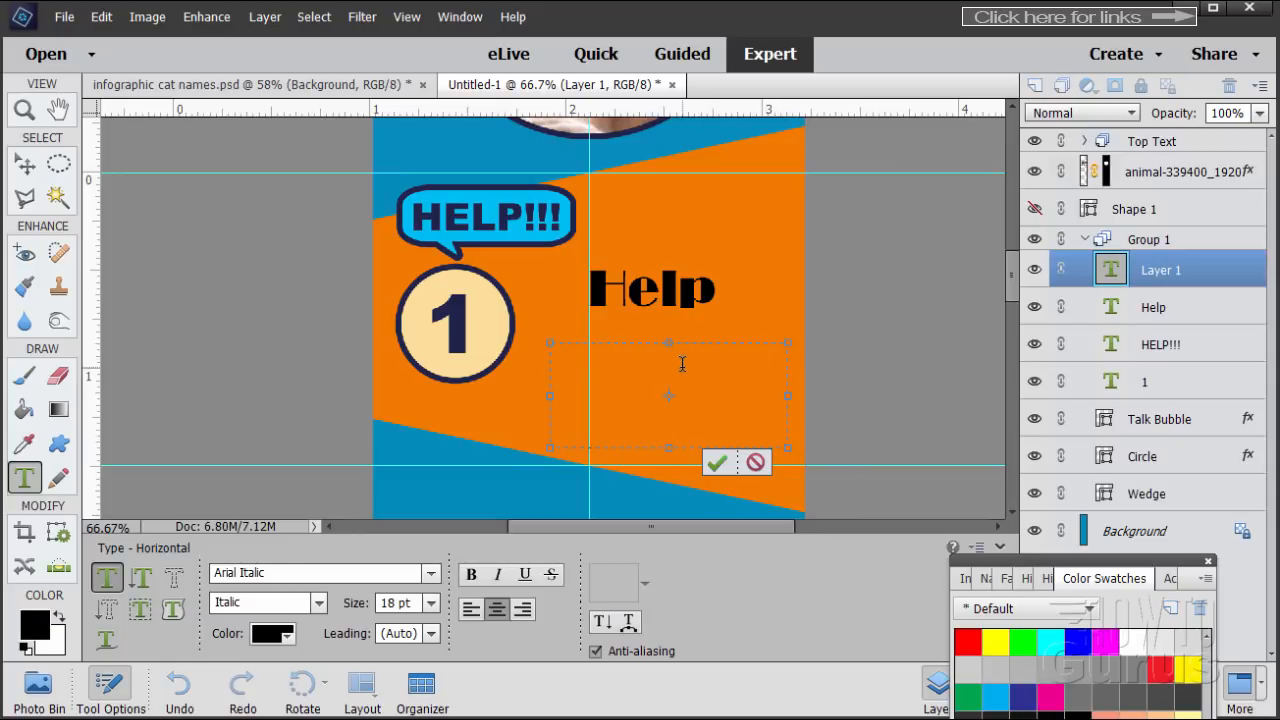
{"action": "left_click", "coordinate": [471, 609]}
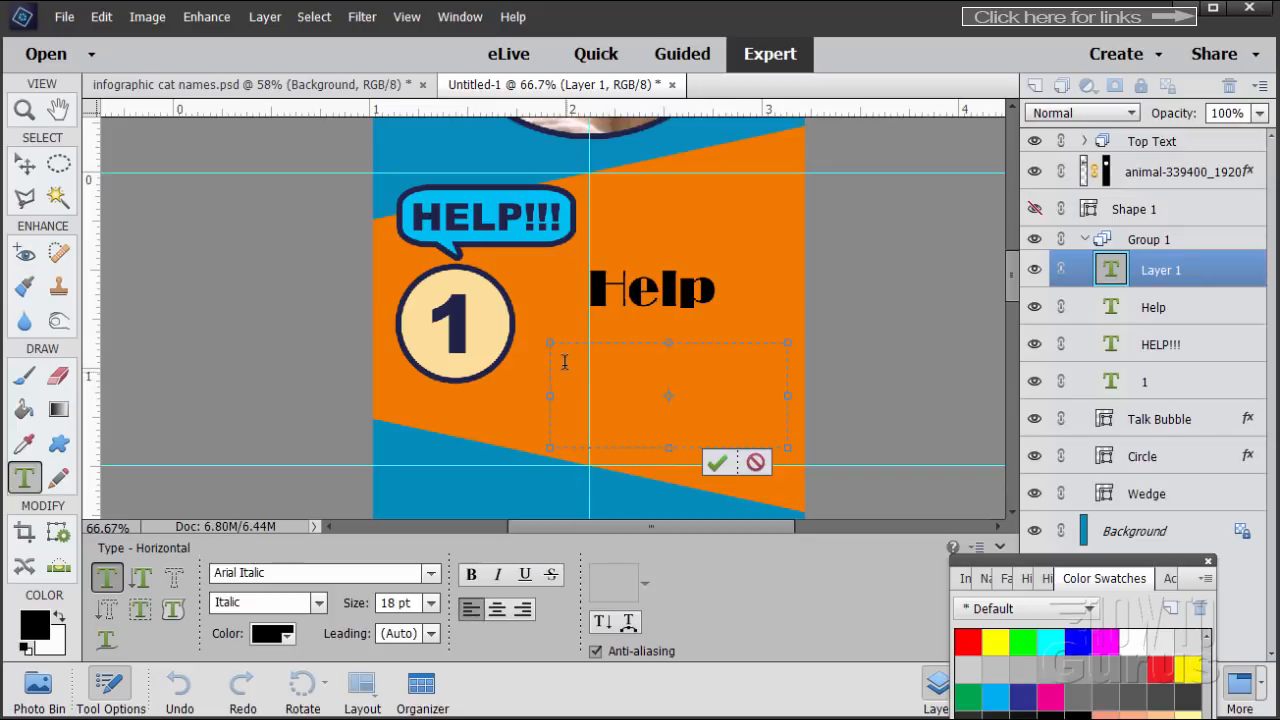
{"action": "left_click", "coordinate": [431, 603]}
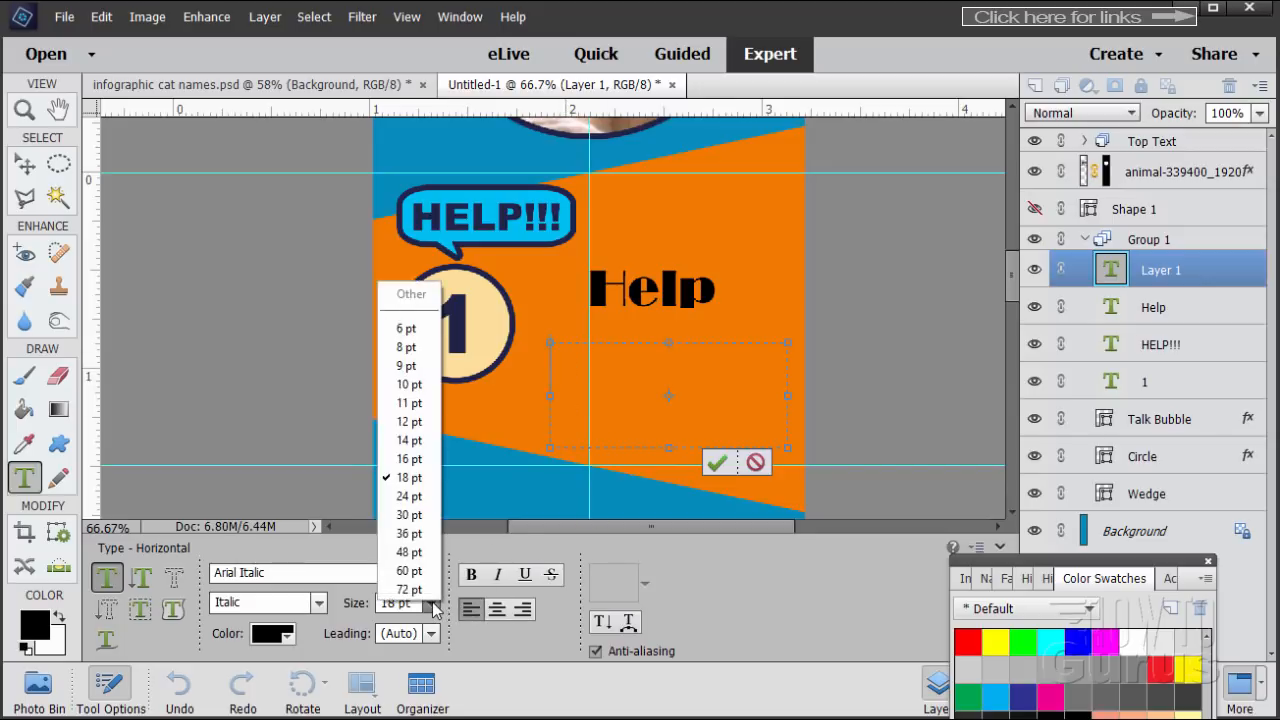
{"action": "left_click", "coordinate": [410, 385]}
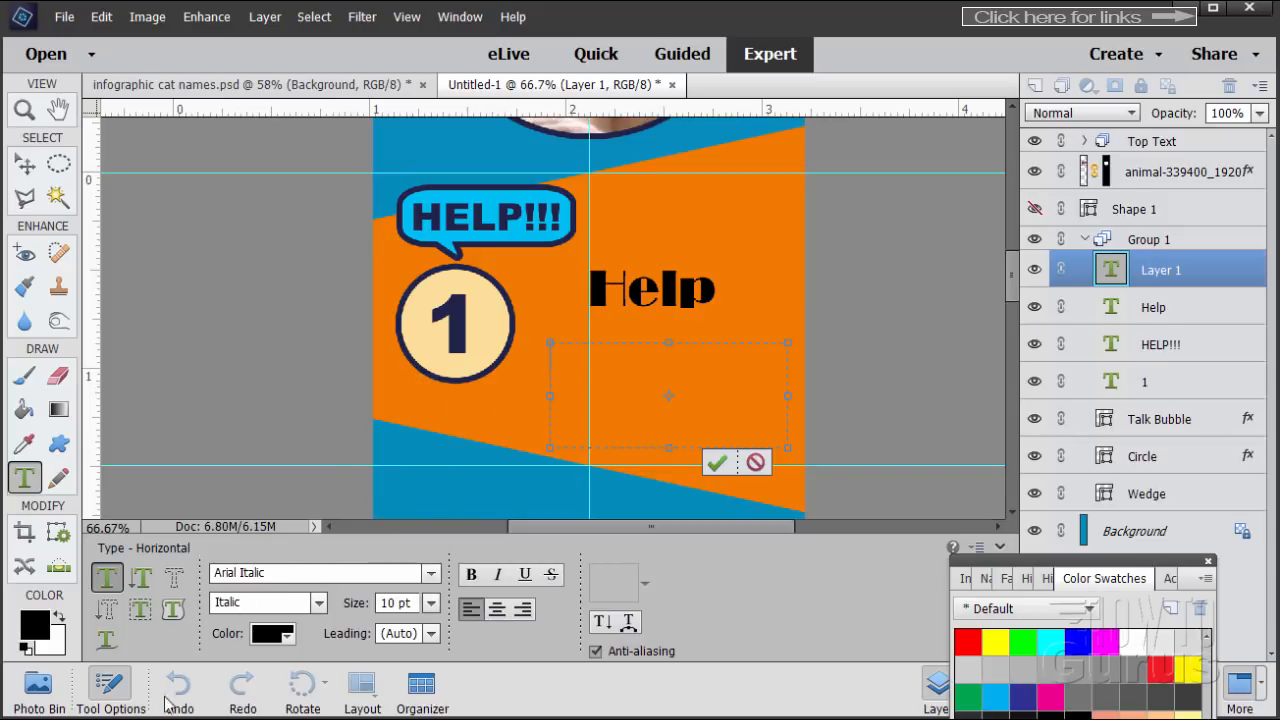
Step: Switch to the Notepad list of cat names and copy "Because you may need this on other occasions", then return to the infographic
{"action": "left_click", "coordinate": [86, 690]}
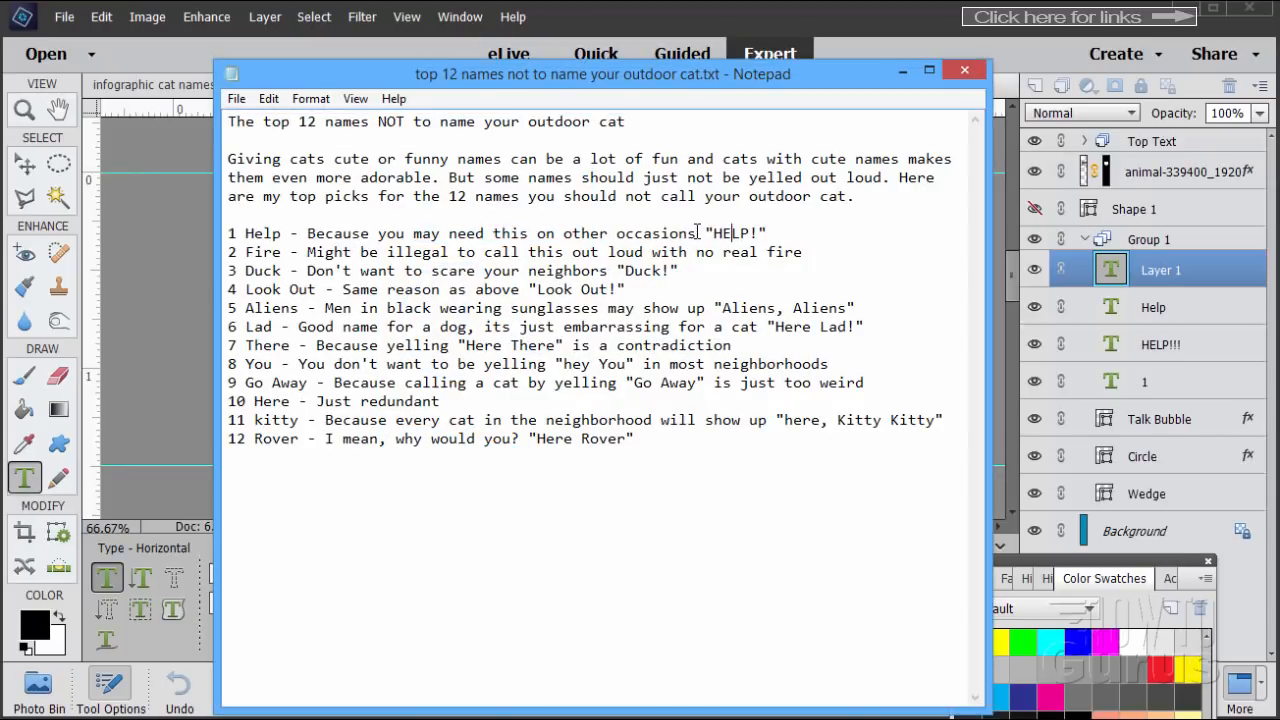
{"action": "left_click_drag", "start_coordinate": [697, 232], "coordinate": [317, 236]}
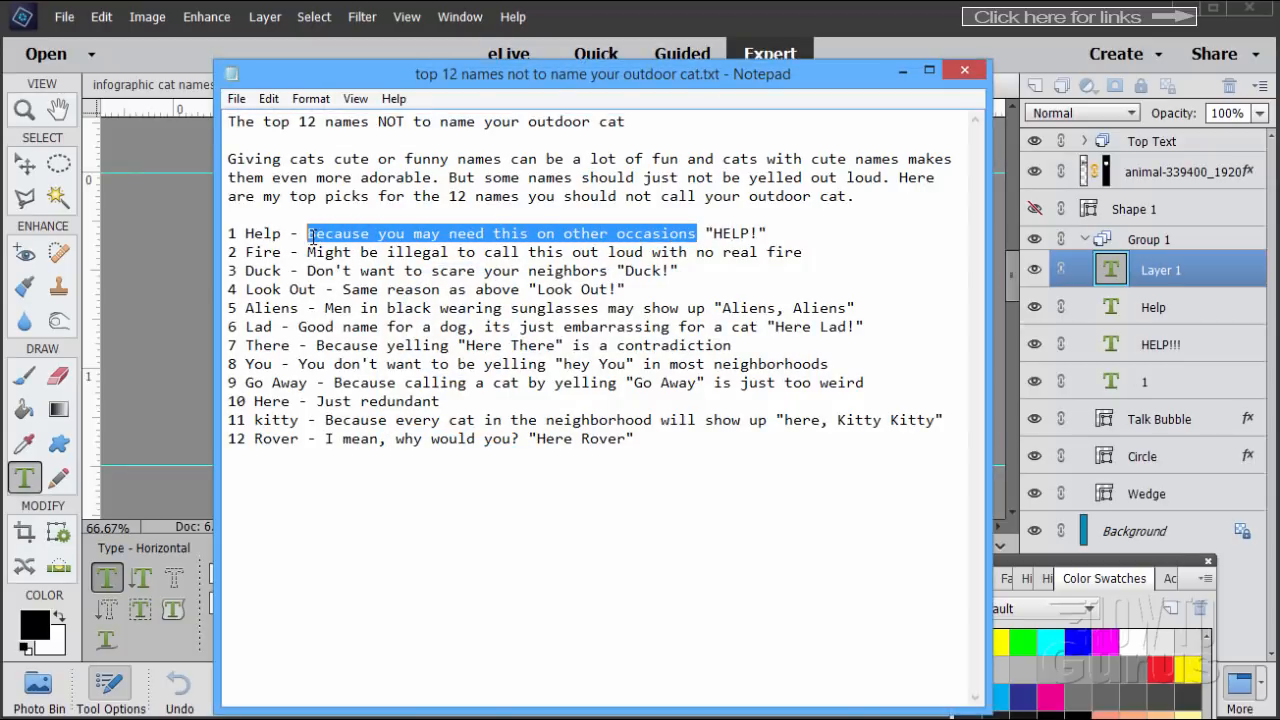
{"action": "right_click", "coordinate": [364, 234]}
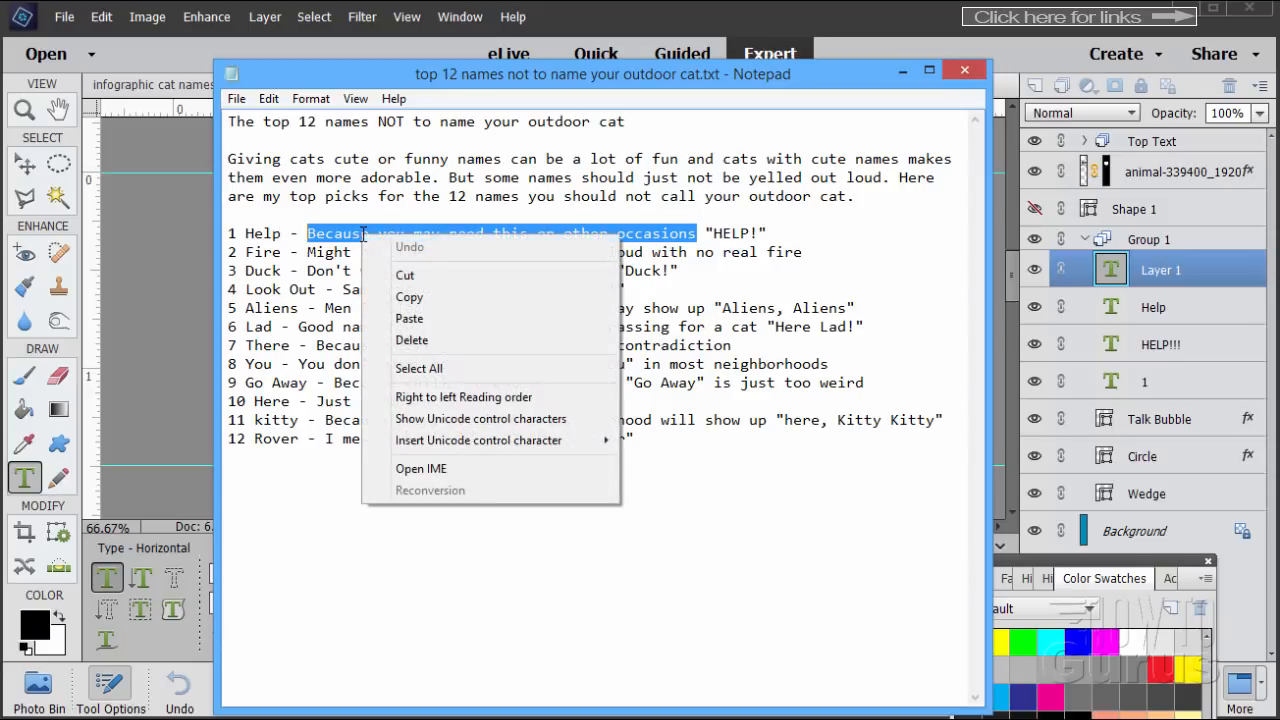
{"action": "left_click", "coordinate": [411, 298]}
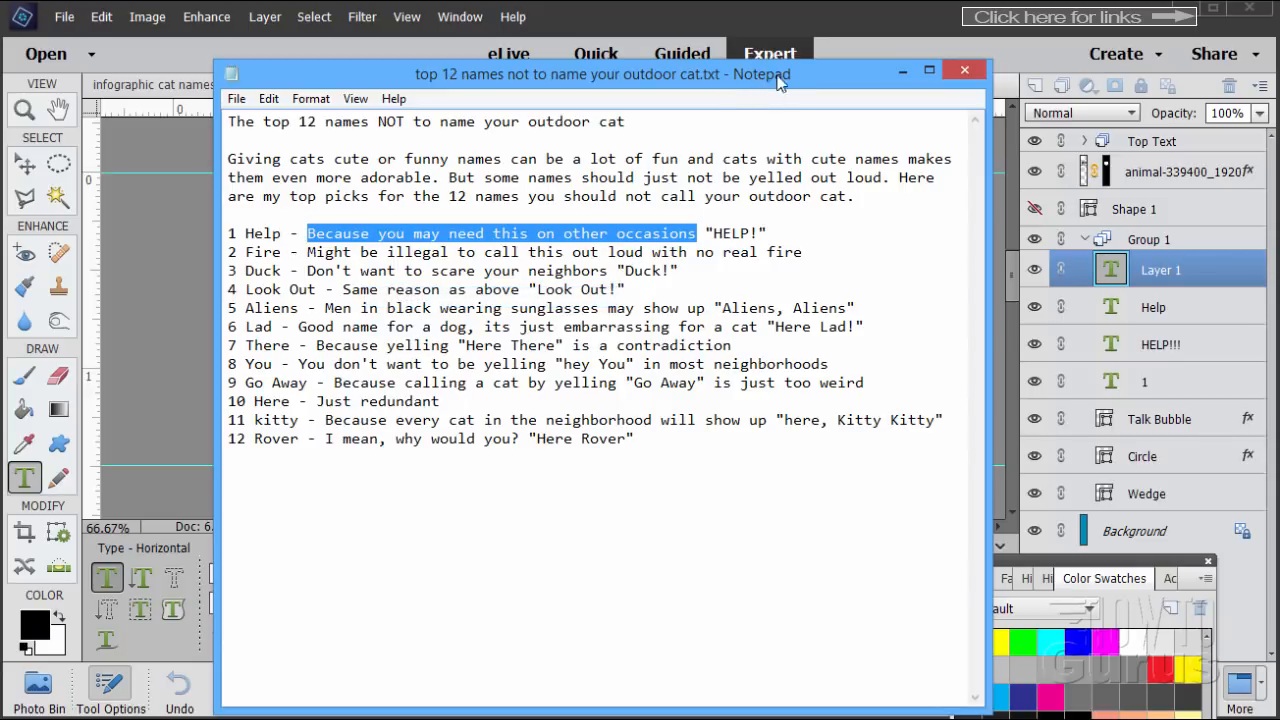
{"action": "left_click", "coordinate": [850, 48]}
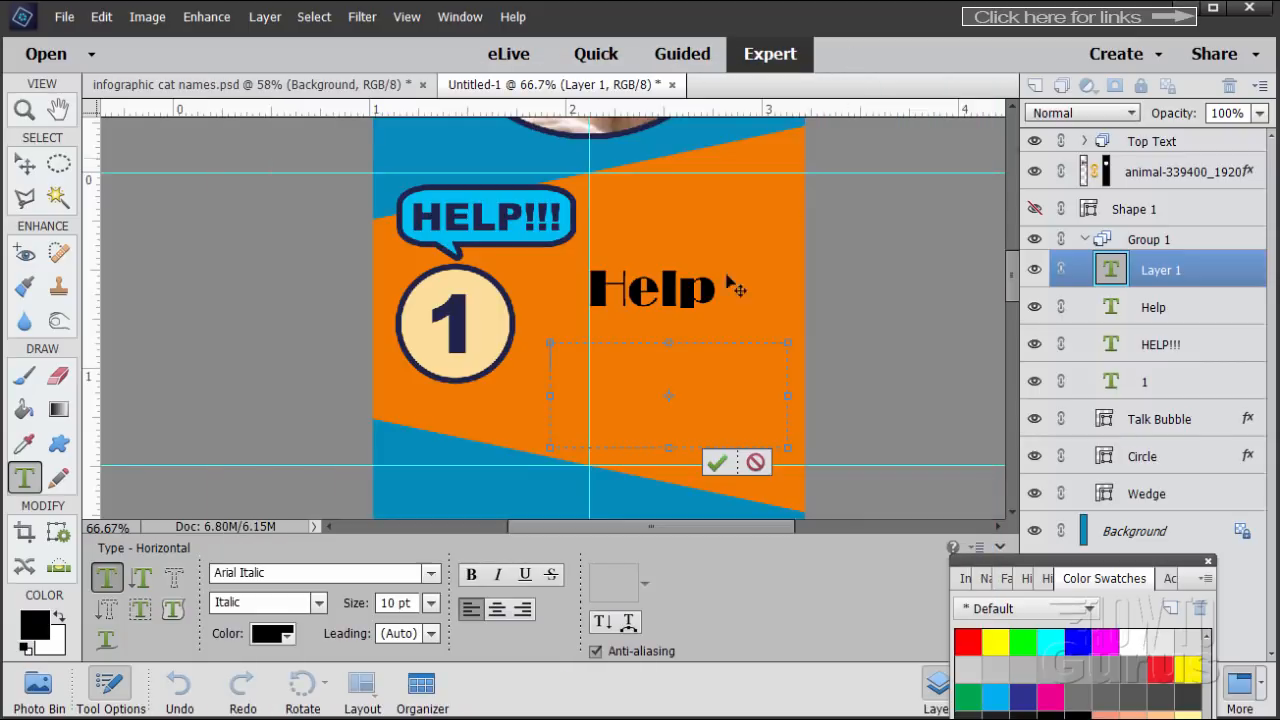
Step: Paste the copied sentence into the text box, narrow the box slightly from its right edge and commit the text
{"action": "right_click", "coordinate": [564, 358]}
{"action": "left_click", "coordinate": [598, 449]}
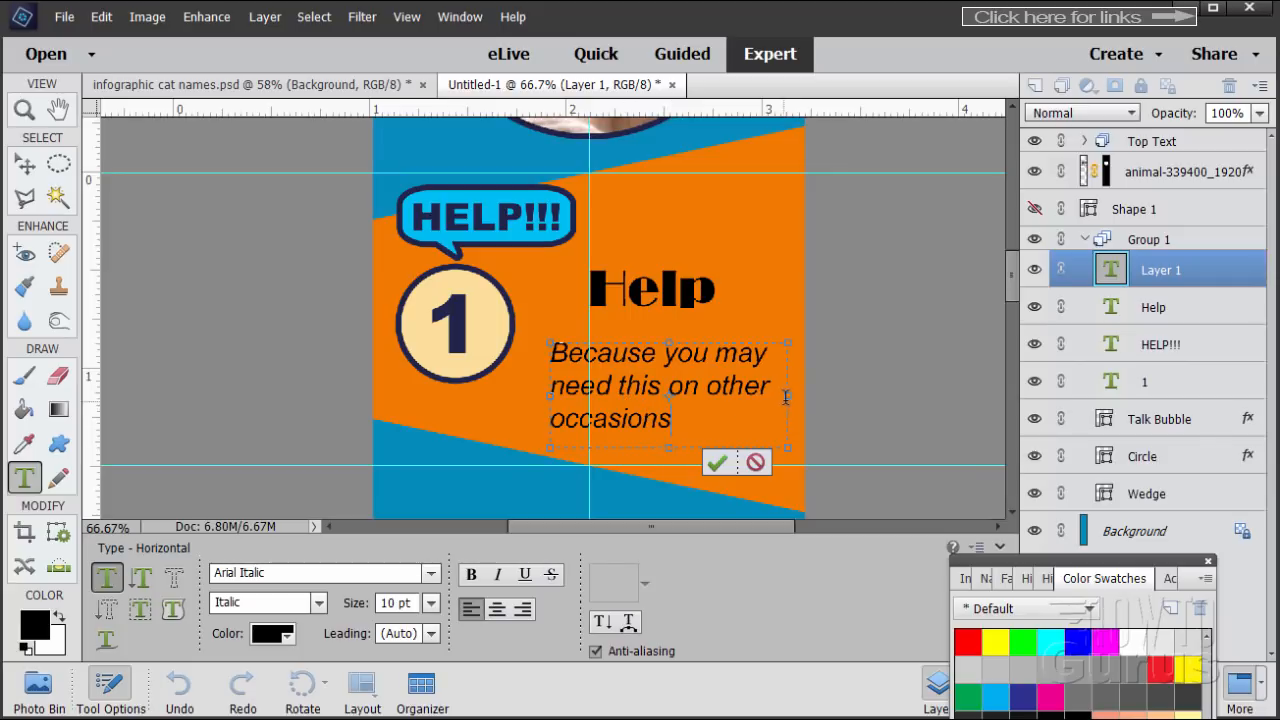
{"action": "mouse_move", "coordinate": [786, 397]}
{"action": "left_mouse_down"}
{"action": "mouse_move", "coordinate": [716, 398]}
{"action": "mouse_move", "coordinate": [800, 396]}
{"action": "mouse_move", "coordinate": [782, 397]}
{"action": "left_mouse_up"}
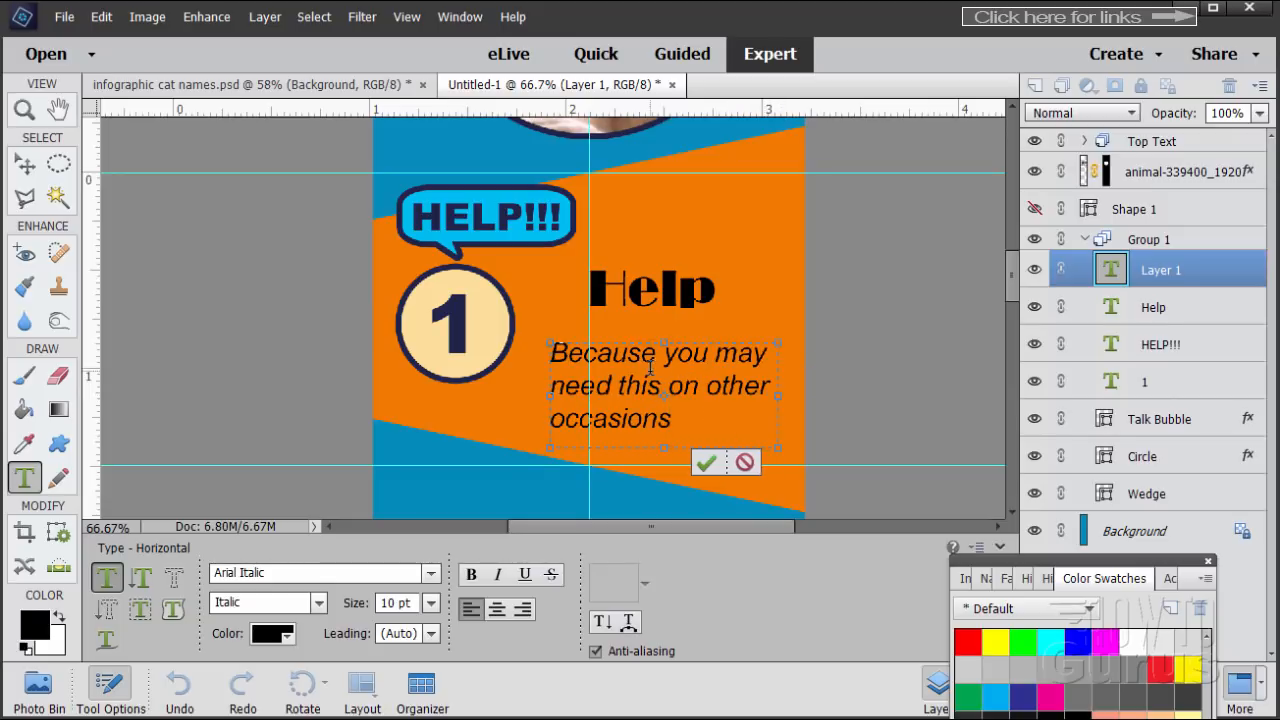
{"action": "left_click", "coordinate": [706, 462]}
{"action": "key", "text": "v"}
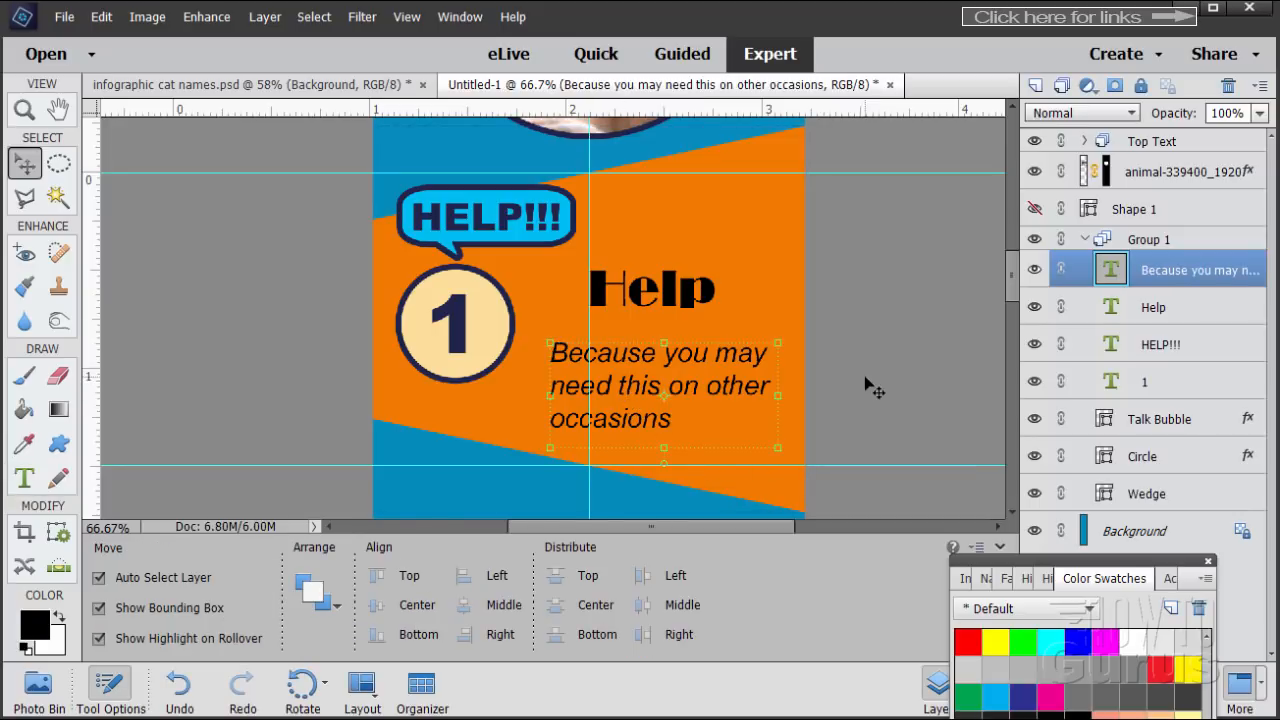
Step: Nudge the description text slightly up and left so it sits closer beneath Help
{"action": "key", "text": "Up"}
{"action": "key", "text": "Up"}
{"action": "key", "text": "Up"}
{"action": "key", "text": "Up"}
{"action": "key", "text": "Up"}
{"action": "key", "text": "Up"}
{"action": "key", "text": "Up"}
{"action": "key", "text": "Up"}
{"action": "key", "text": "Up"}
{"action": "key", "text": "Up"}
{"action": "key", "text": "Left"}
{"action": "key", "text": "Left"}
{"action": "key", "text": "Left"}
{"action": "key", "text": "Left"}
{"action": "key", "text": "Left"}
{"action": "key", "text": "Left"}
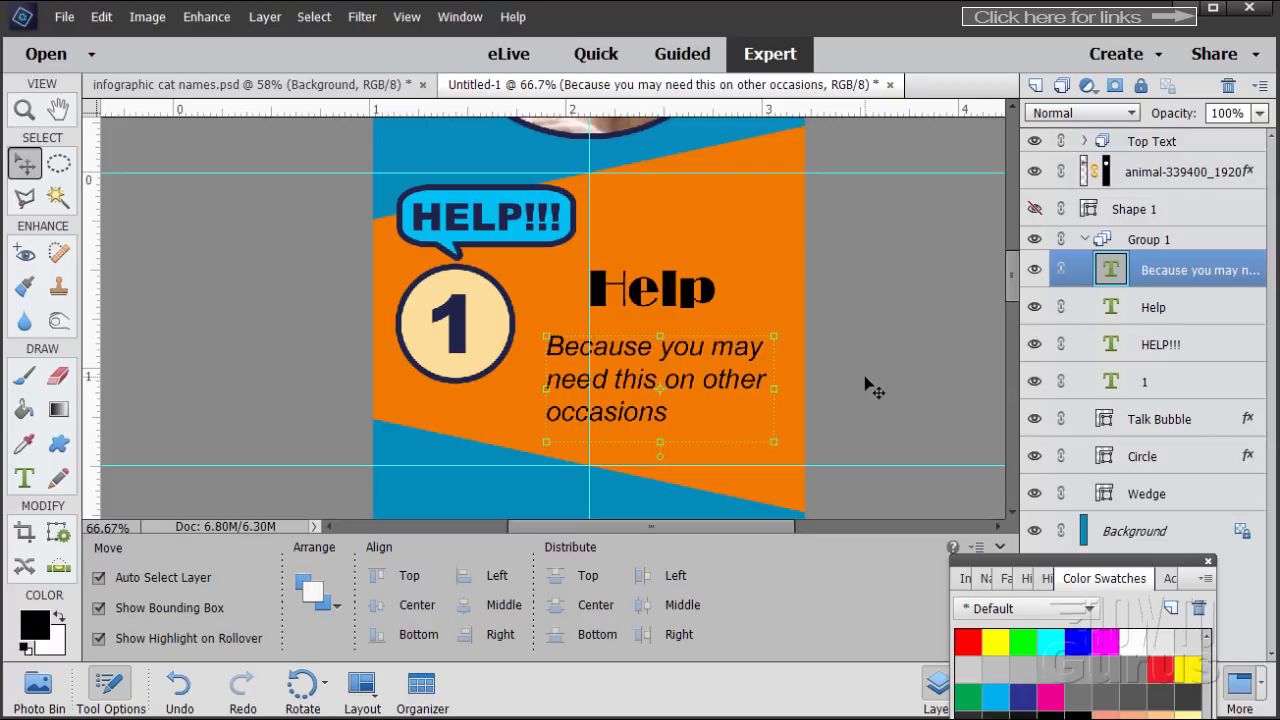
{"action": "key", "text": "Down"}
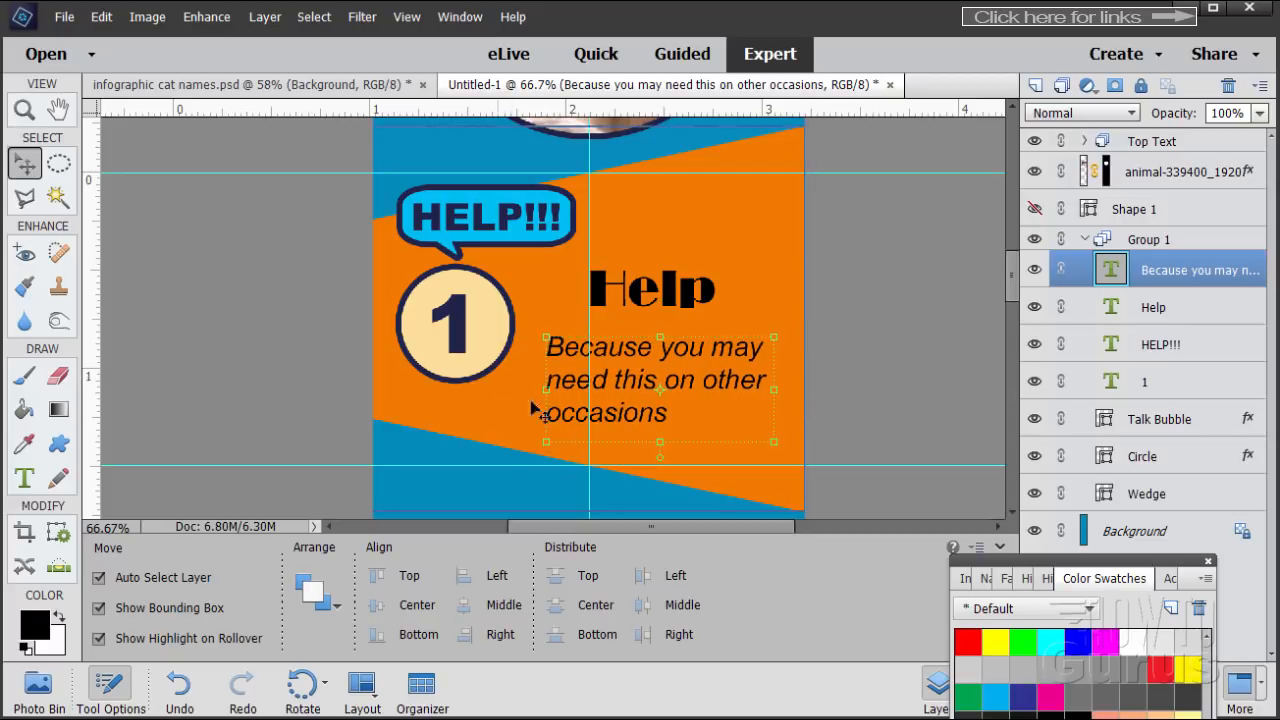
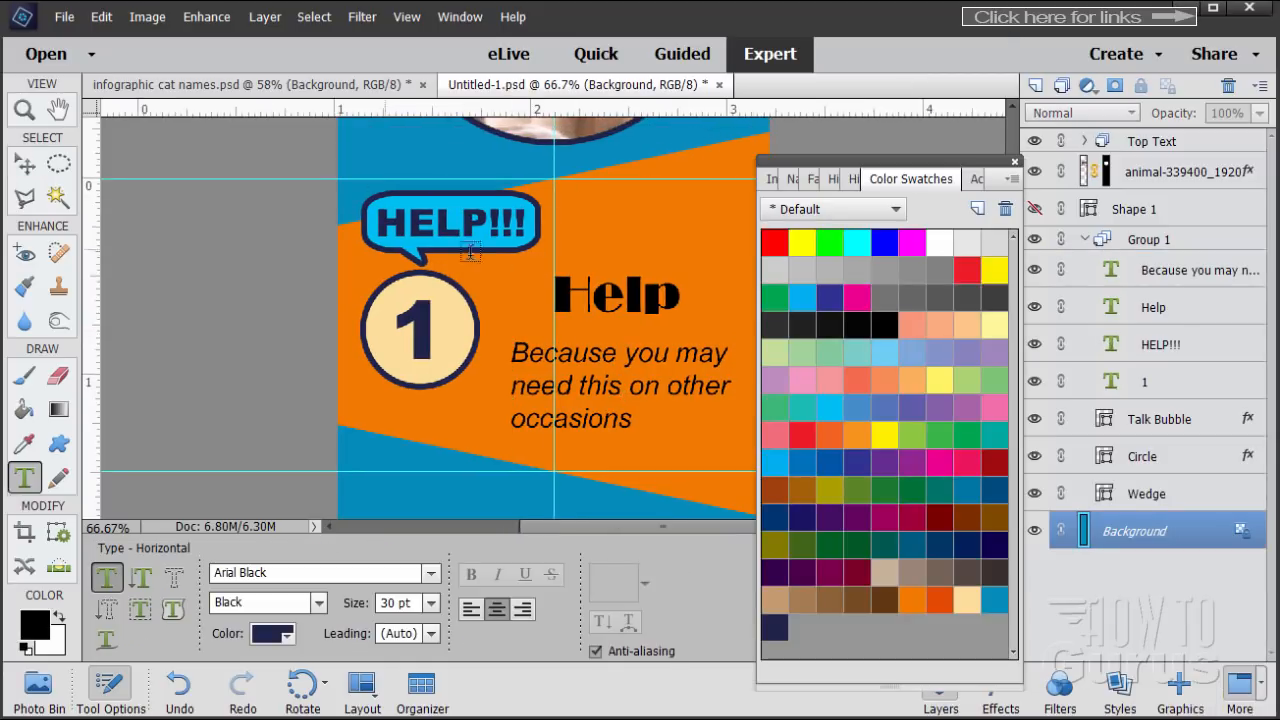
Step: Draw a wide Talk 12 speech bubble above the Talk Bubble layer, overlapping the HELP!!! bubble and the numbered circle
{"action": "left_click", "coordinate": [26, 165]}
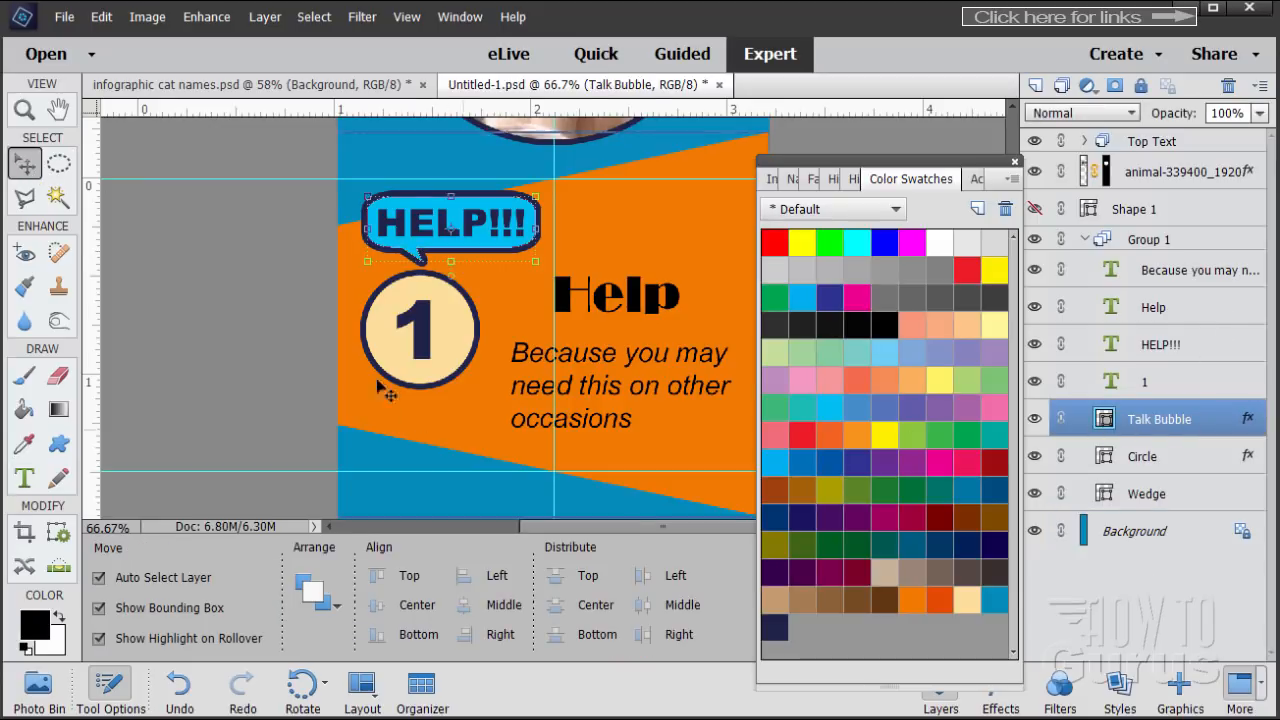
{"action": "left_click", "coordinate": [59, 447]}
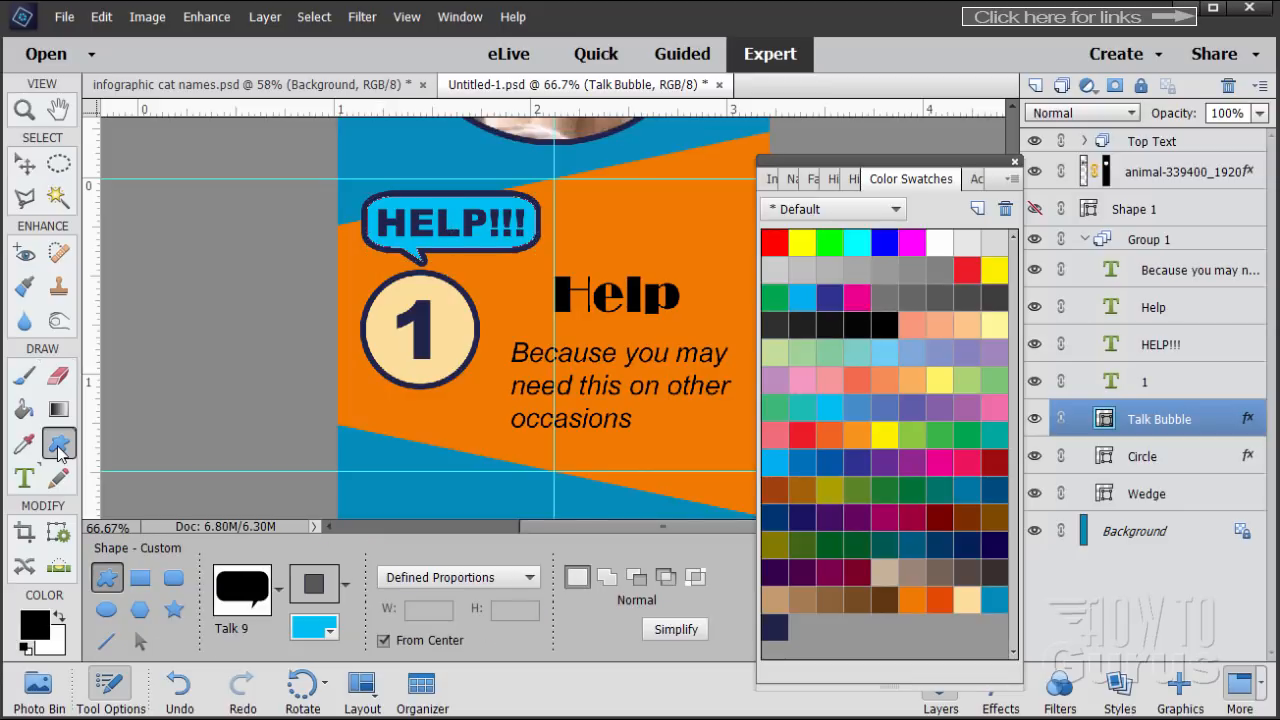
{"action": "left_click", "coordinate": [279, 590]}
{"action": "left_click", "coordinate": [316, 490]}
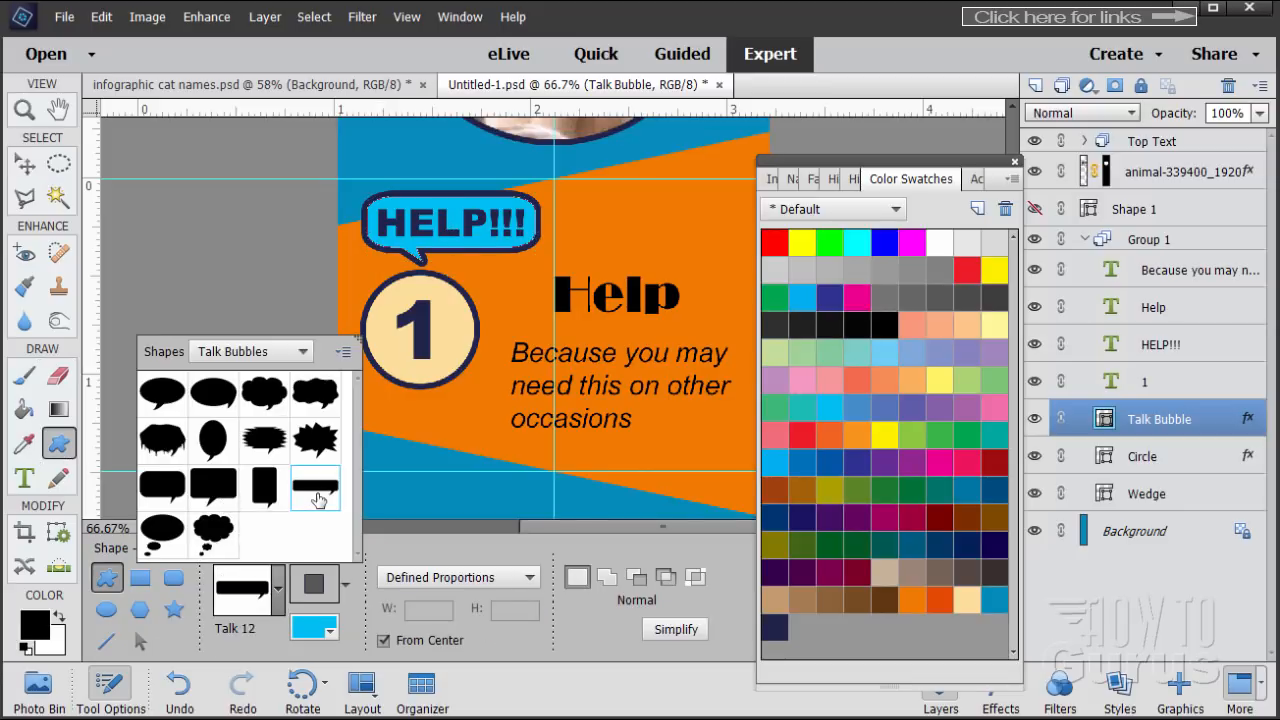
{"action": "left_click", "coordinate": [500, 275]}
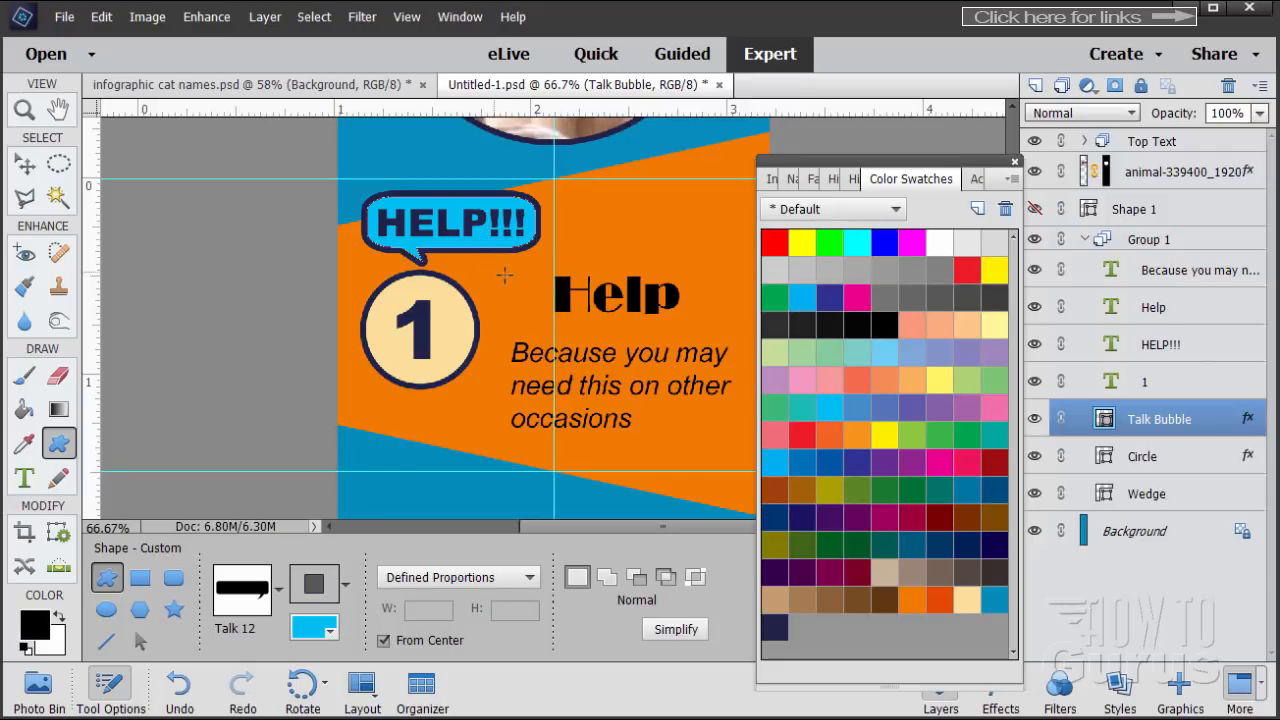
{"action": "left_click_drag", "start_coordinate": [500, 275], "coordinate": [612, 309]}
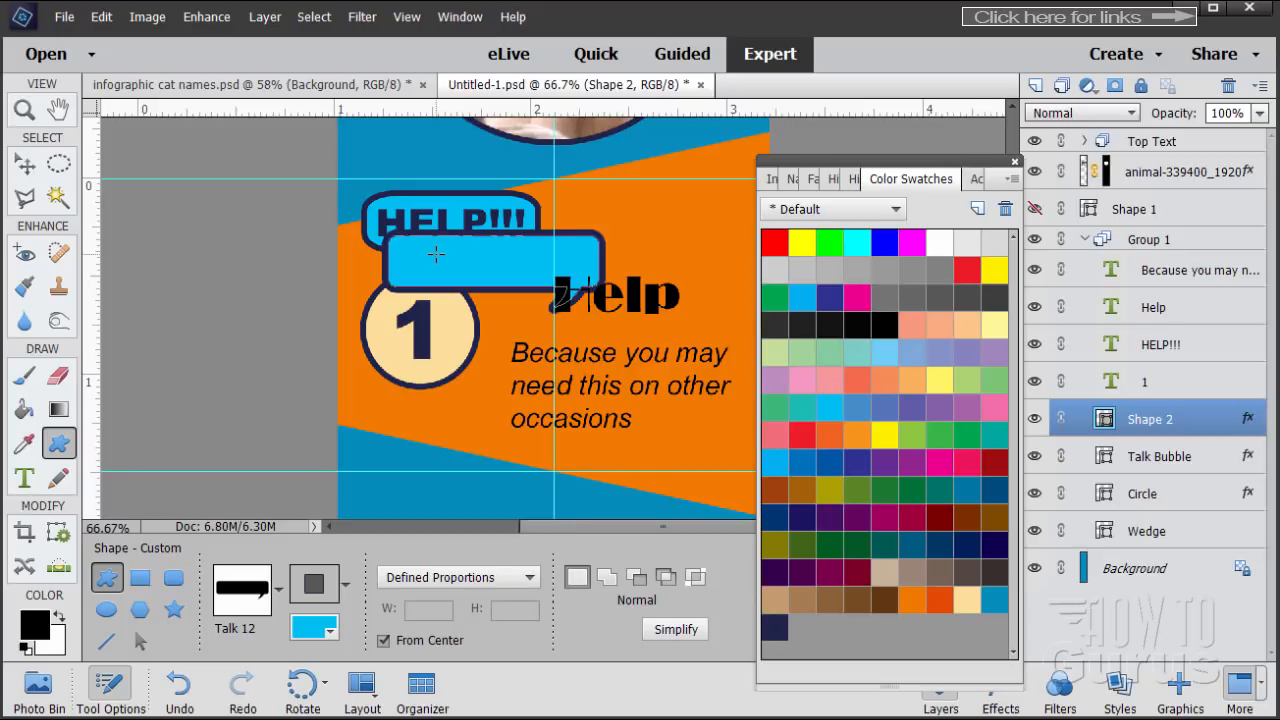
Step: Nudge the new Talk 12 bubble straight up until it is level with the old HELP!!! bubble
{"action": "left_click", "coordinate": [30, 162]}
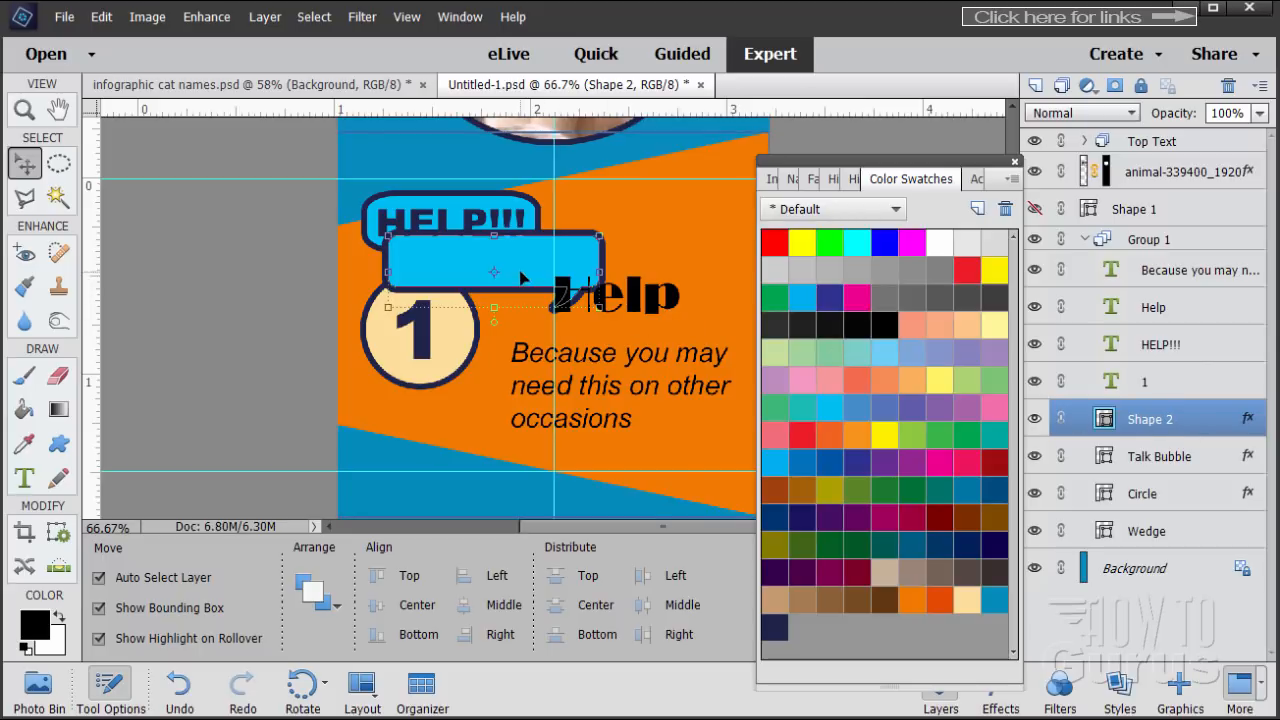
{"action": "key", "text": "ctrl+z"}
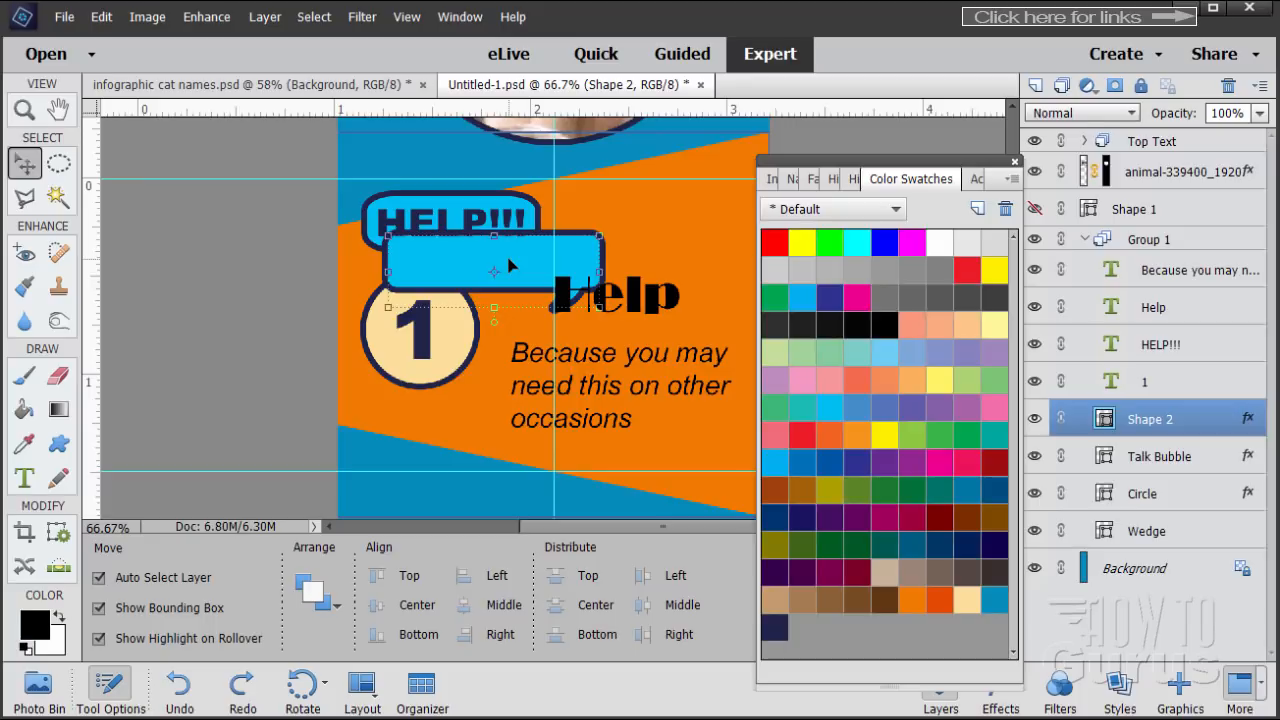
{"action": "key", "text": "Up"}
{"action": "key", "text": "Up"}
{"action": "key", "text": "Up"}
{"action": "key", "text": "Up"}
{"action": "key", "text": "Up"}
{"action": "key", "text": "Up"}
{"action": "key", "text": "Up"}
{"action": "key", "text": "Up"}
{"action": "key", "text": "Up"}
{"action": "key", "text": "Up"}
{"action": "key", "text": "Up"}
{"action": "key", "text": "Up"}
{"action": "key", "text": "Up"}
{"action": "key", "text": "Up"}
{"action": "key", "text": "Up"}
{"action": "key", "text": "Up"}
{"action": "key", "text": "Up"}
{"action": "key", "text": "Up"}
{"action": "key", "text": "Up"}
{"action": "key", "text": "Up"}
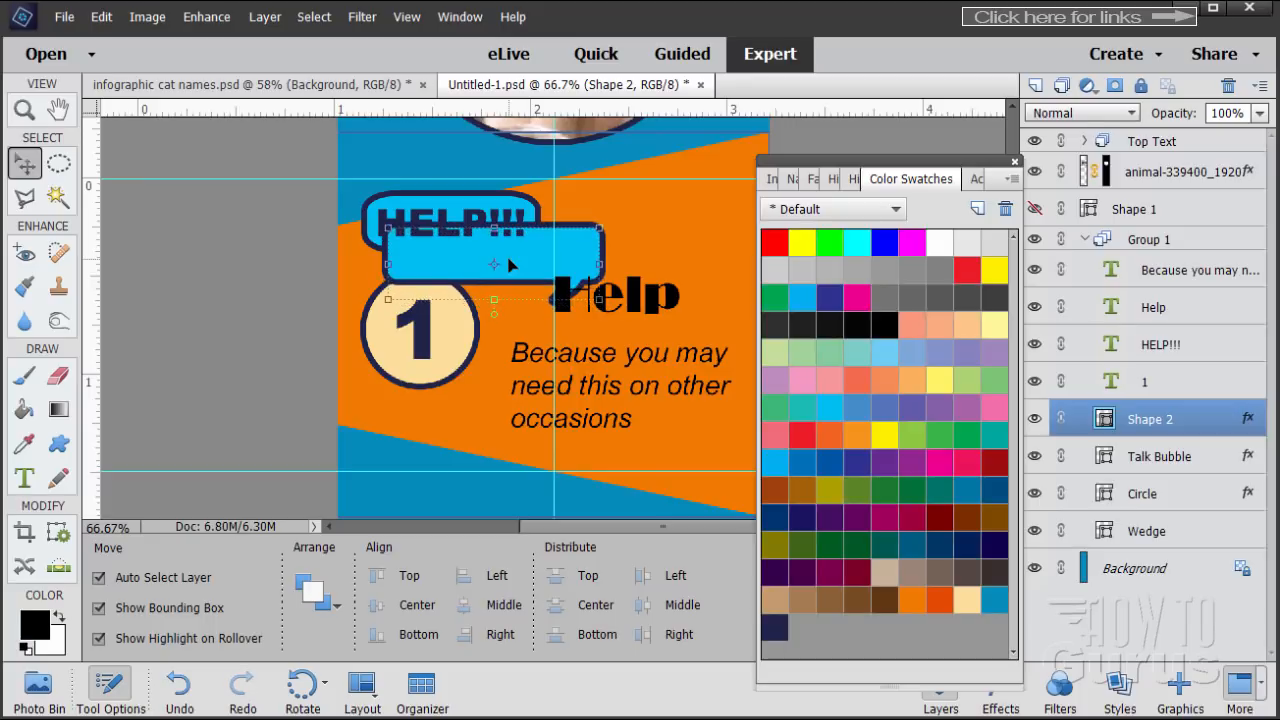
{"action": "key", "text": "Up"}
{"action": "key", "text": "Up"}
{"action": "key", "text": "Up"}
{"action": "key", "text": "Up"}
{"action": "key", "text": "Up"}
{"action": "key", "text": "Up"}
{"action": "key", "text": "Up"}
{"action": "key", "text": "Up"}
{"action": "key", "text": "Up"}
{"action": "key", "text": "Up"}
{"action": "key", "text": "Up"}
{"action": "key", "text": "Up"}
{"action": "key", "text": "Up"}
{"action": "key", "text": "Up"}
{"action": "key", "text": "Up"}
{"action": "key", "text": "Up"}
{"action": "key", "text": "Up"}
{"action": "key", "text": "Up"}
{"action": "key", "text": "Up"}
{"action": "key", "text": "Up"}
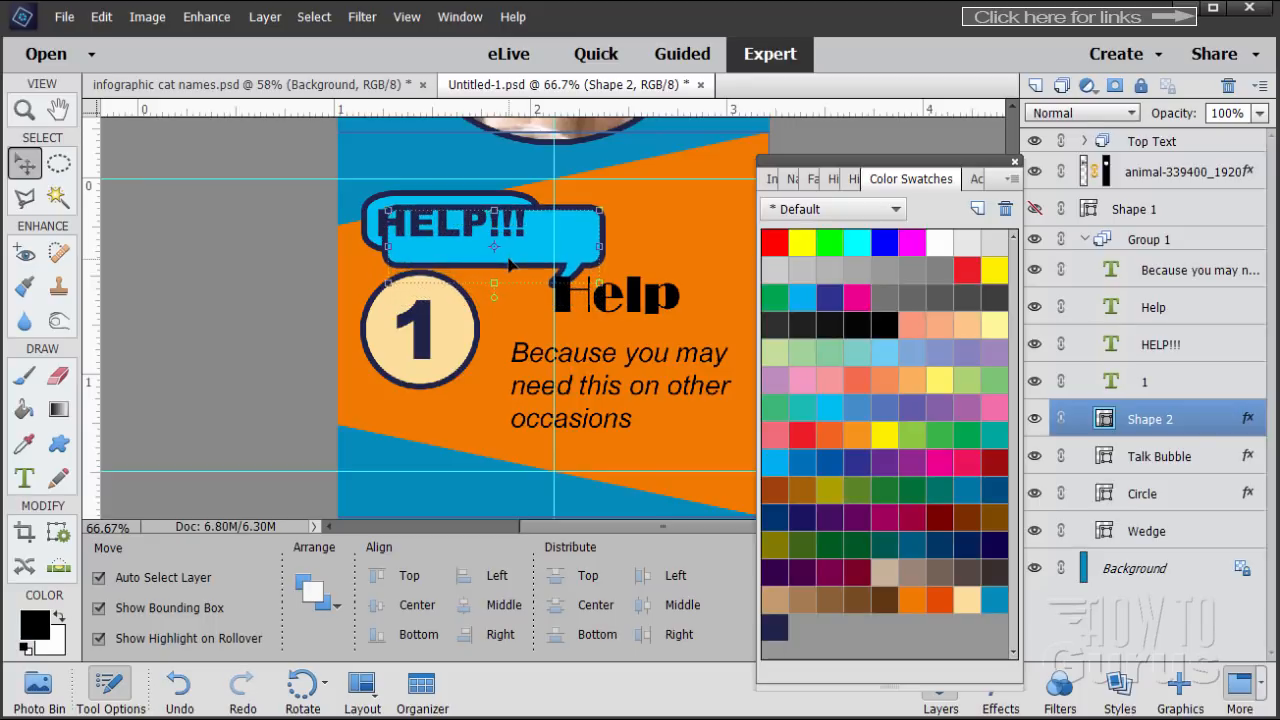
{"action": "key", "text": "Up"}
{"action": "key", "text": "Up"}
{"action": "key", "text": "Up"}
{"action": "key", "text": "Up"}
{"action": "key", "text": "Up"}
{"action": "key", "text": "Up"}
{"action": "key", "text": "Up"}
{"action": "key", "text": "Up"}
{"action": "key", "text": "Up"}
{"action": "key", "text": "Up"}
{"action": "key", "text": "Up"}
{"action": "key", "text": "Up"}
{"action": "key", "text": "Up"}
{"action": "key", "text": "Up"}
{"action": "key", "text": "Up"}
{"action": "key", "text": "Up"}
{"action": "key", "text": "Up"}
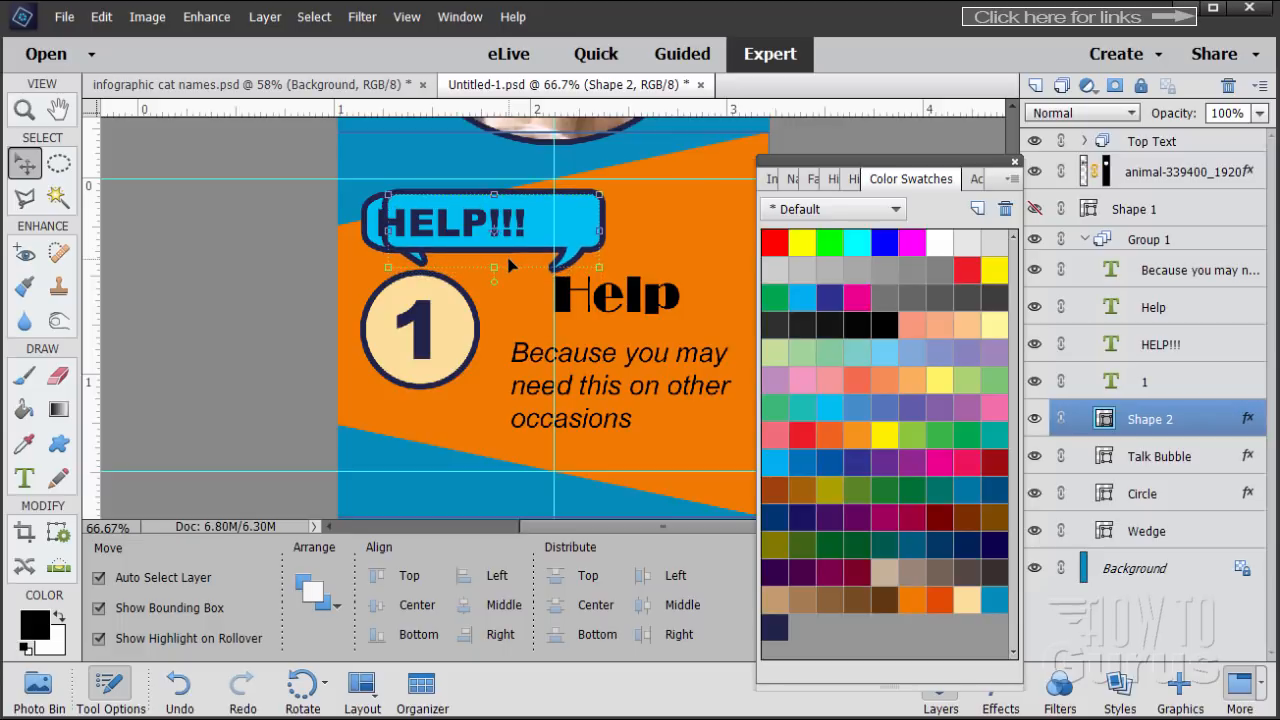
Step: Shift the new bubble left around the HELP!!! text, narrow it from its right edge to 86.57% width and commit the transform
{"action": "key", "text": "Left"}
{"action": "key", "text": "Left"}
{"action": "key", "text": "Left"}
{"action": "key", "text": "Left"}
{"action": "key", "text": "Left"}
{"action": "key", "text": "Left"}
{"action": "key", "text": "Left"}
{"action": "key", "text": "Left"}
{"action": "key", "text": "Left"}
{"action": "key", "text": "Left"}
{"action": "key", "text": "Left"}
{"action": "key", "text": "Left"}
{"action": "key", "text": "Left"}
{"action": "key", "text": "Left"}
{"action": "key", "text": "Left"}
{"action": "key", "text": "Left"}
{"action": "key", "text": "Left"}
{"action": "key", "text": "Left"}
{"action": "key", "text": "Left"}
{"action": "key", "text": "Left"}
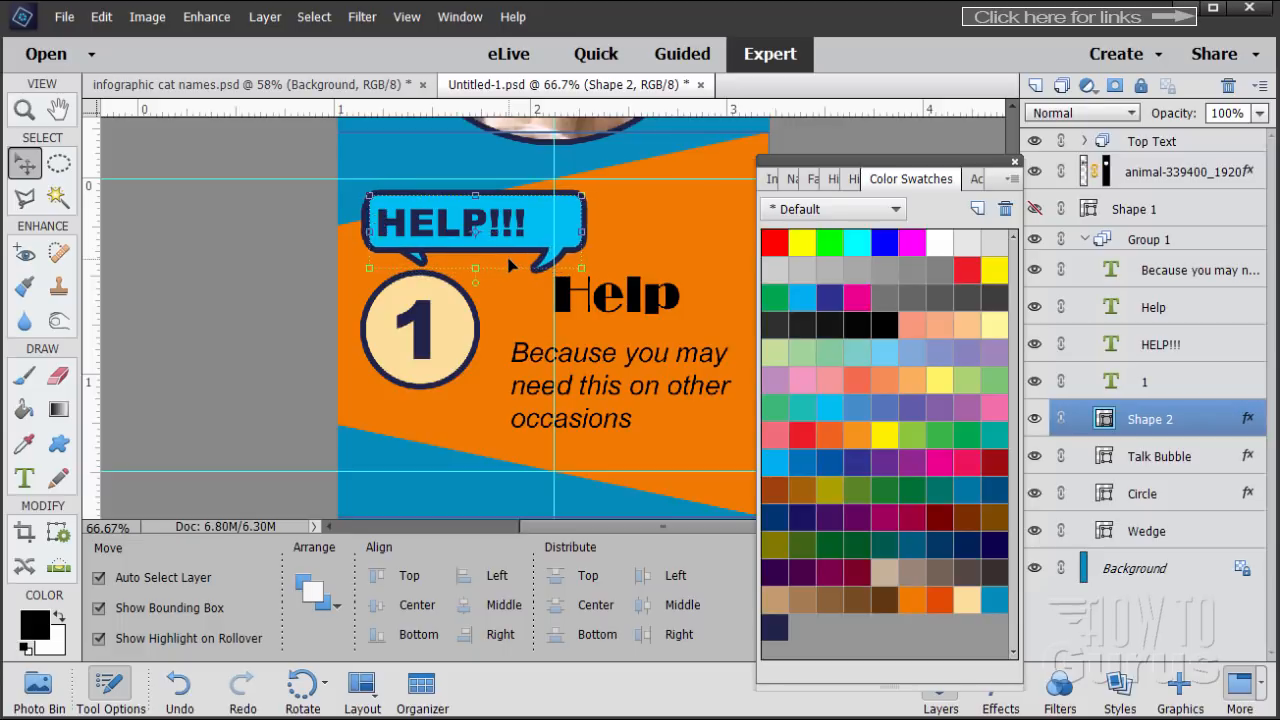
{"action": "key", "text": "Left"}
{"action": "key", "text": "Left"}
{"action": "key", "text": "Left"}
{"action": "key", "text": "Left"}
{"action": "key", "text": "Left"}
{"action": "key", "text": "Left"}
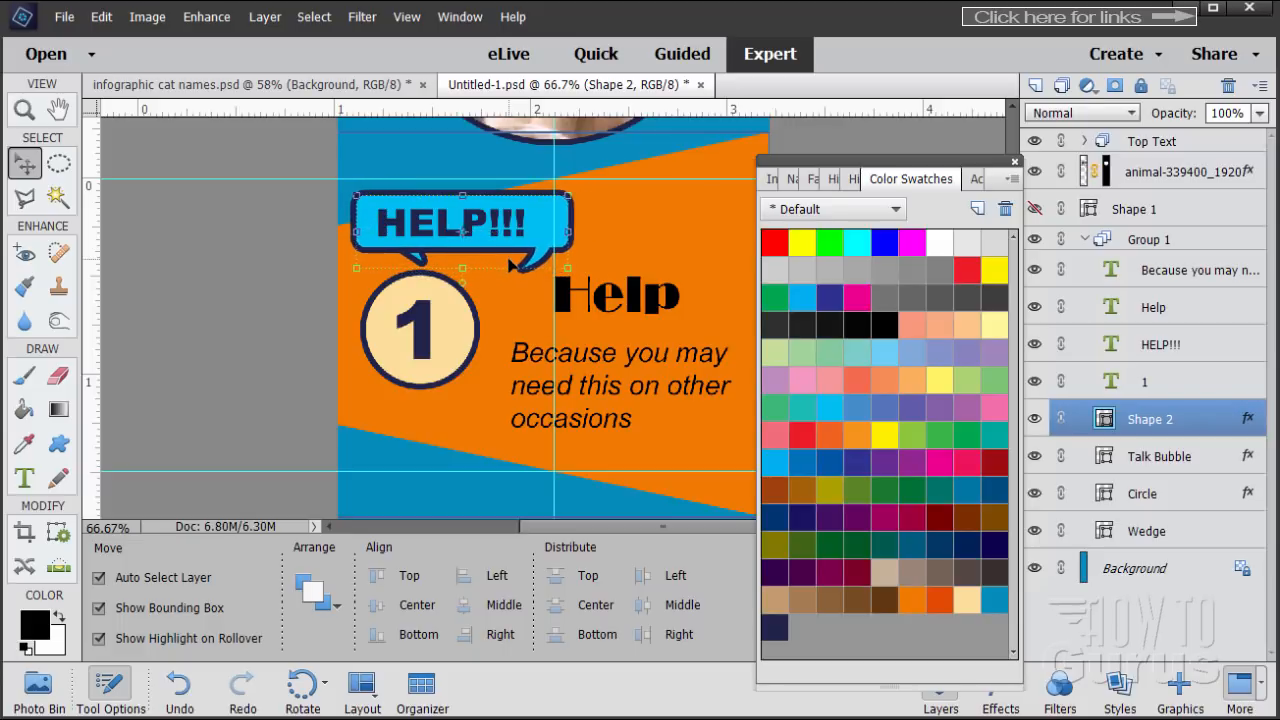
{"action": "key", "text": "Right"}
{"action": "key", "text": "Right"}
{"action": "key", "text": "Right"}
{"action": "key", "text": "Right"}
{"action": "key", "text": "Right"}
{"action": "key", "text": "Right"}
{"action": "key", "text": "Right"}
{"action": "key", "text": "Right"}
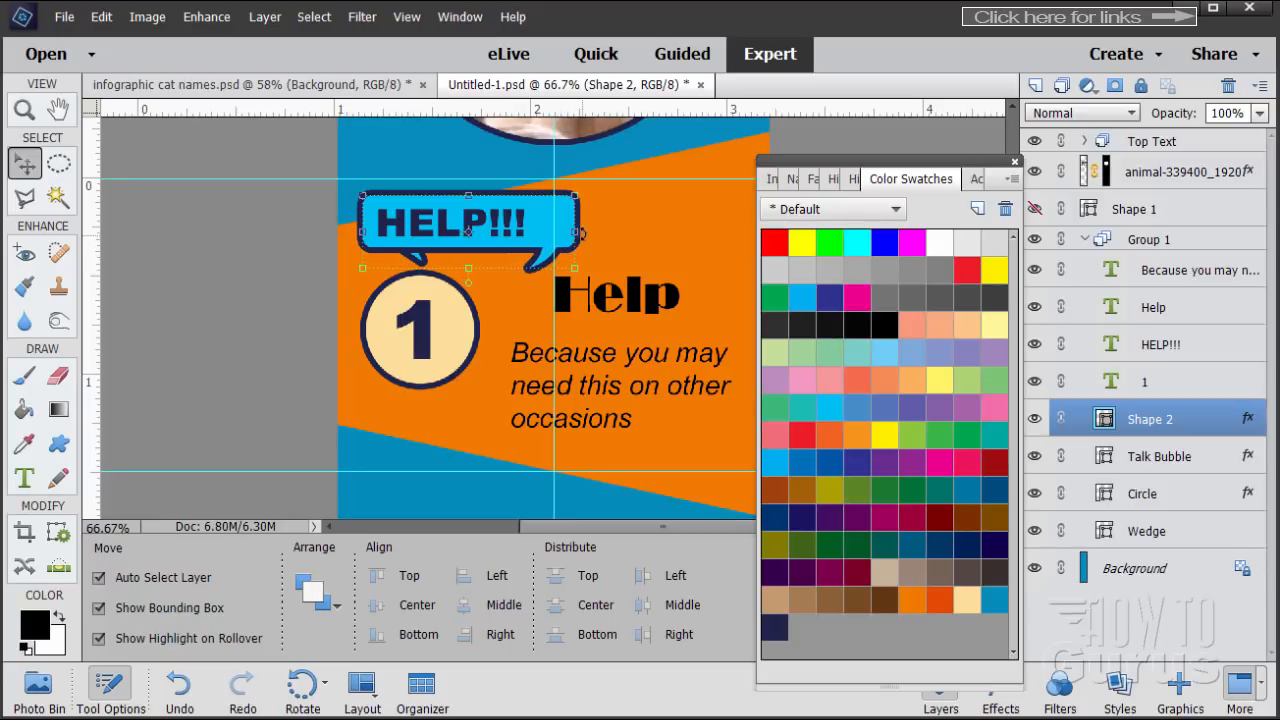
{"action": "left_click_drag", "start_coordinate": [578, 231], "coordinate": [550, 231]}
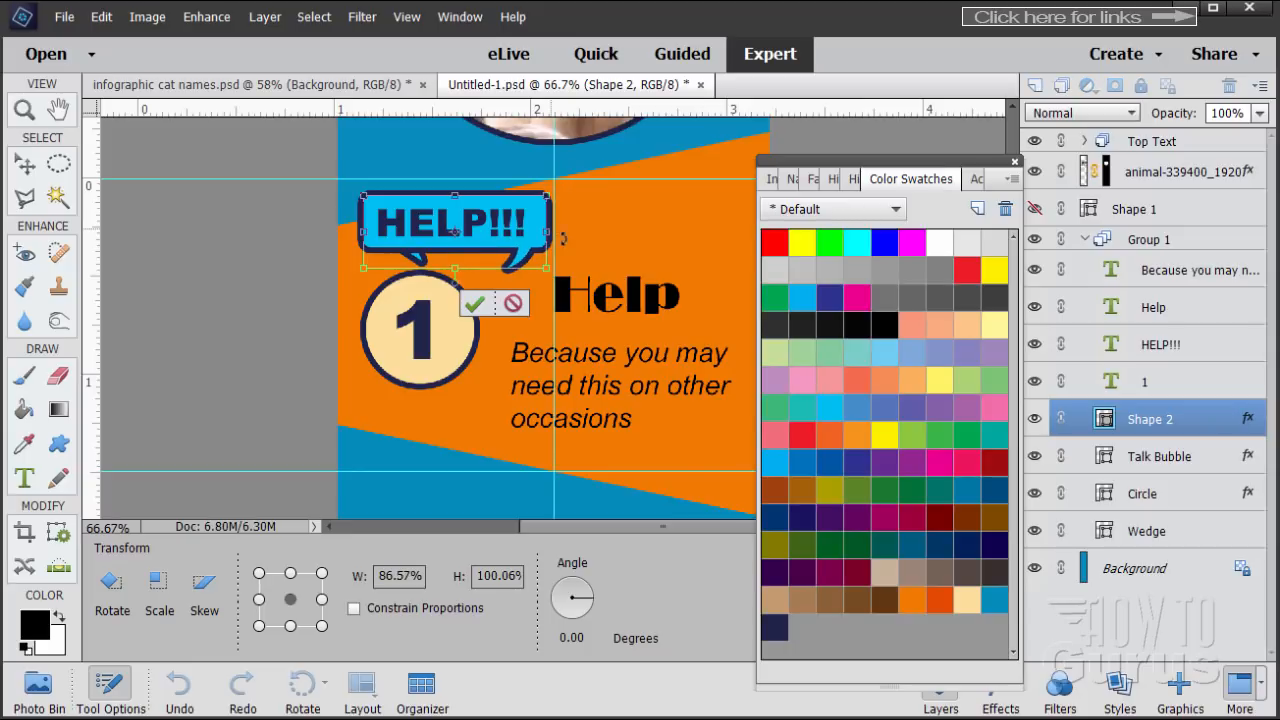
{"action": "left_click", "coordinate": [475, 304]}
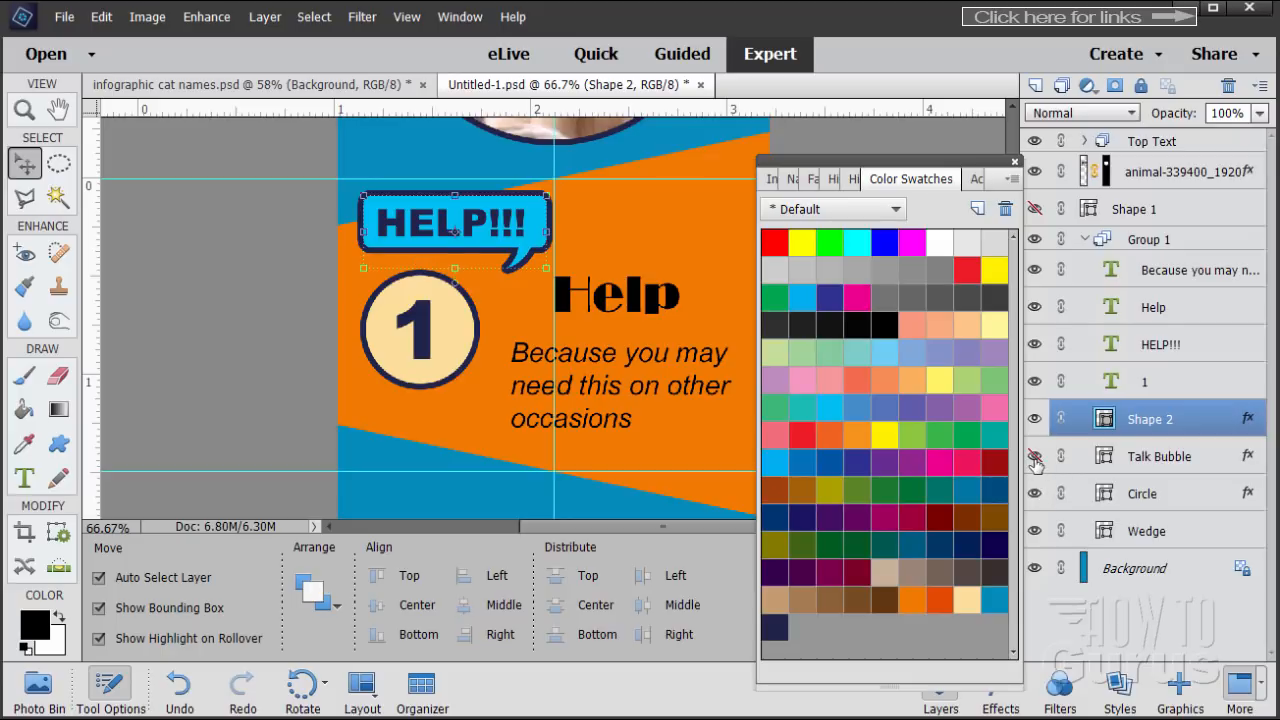
Step: Delete the old Talk Bubble layer beneath the new bubble shape
{"action": "left_click", "coordinate": [1152, 458]}
{"action": "left_click", "coordinate": [1228, 85]}
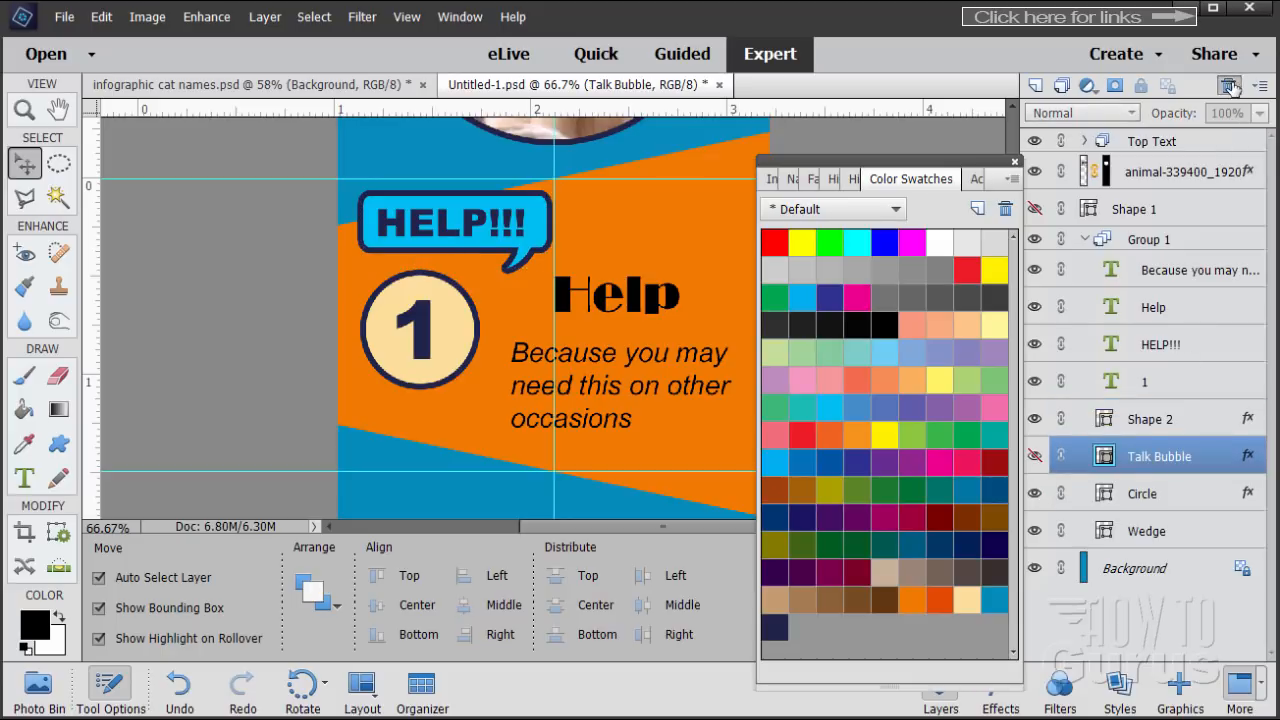
{"action": "left_click", "coordinate": [800, 432]}
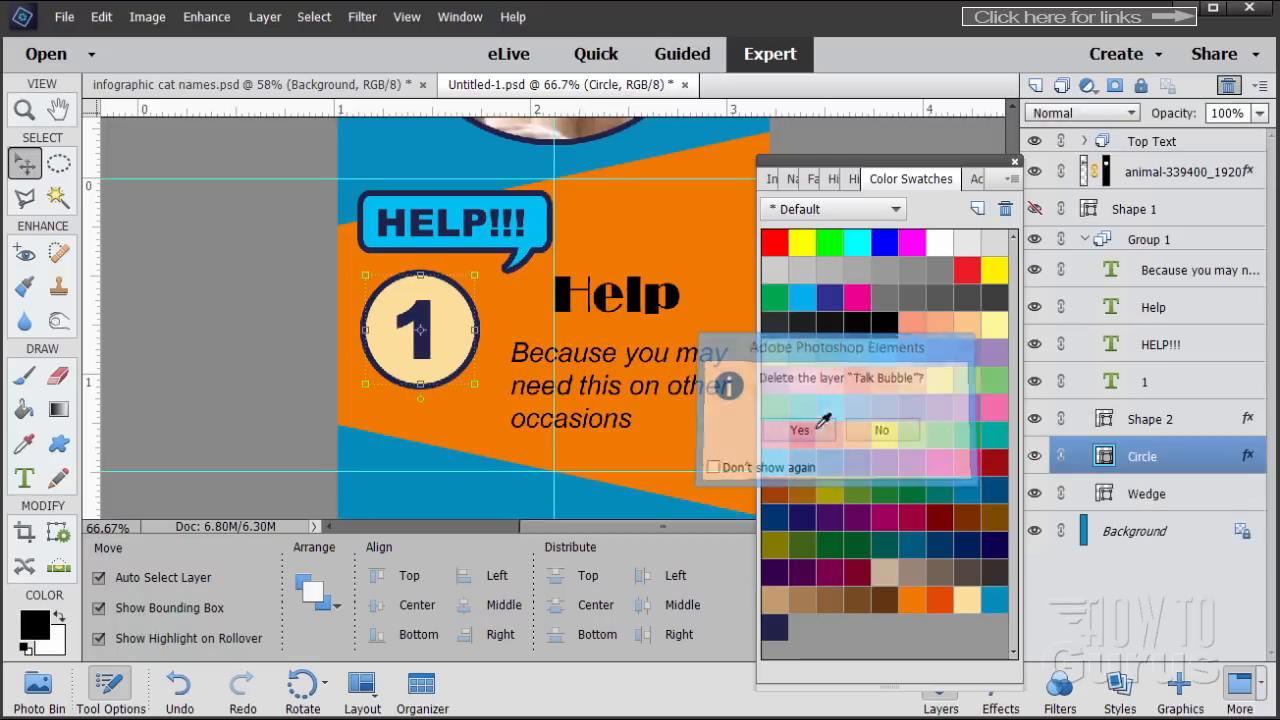
Step: Rename the new bubble's layer as Talk Bubble
{"action": "double_click", "coordinate": [1143, 422]}
{"action": "type", "text": "Ta"}
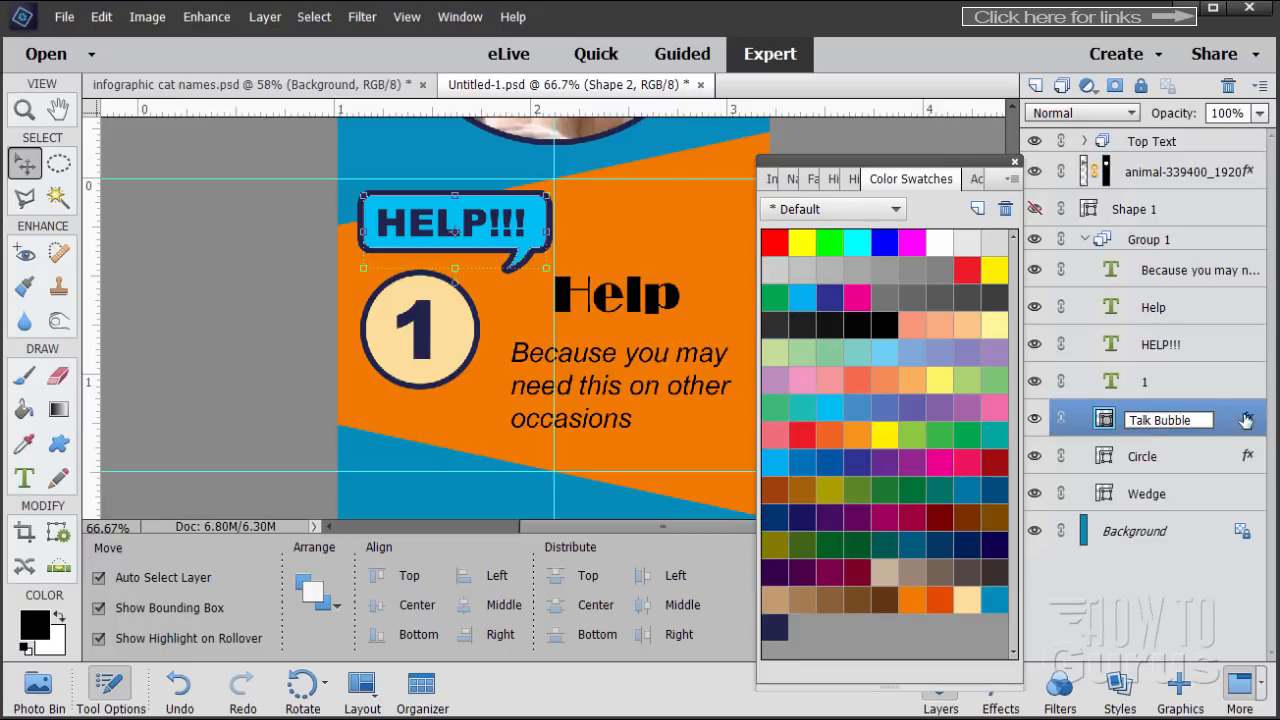
{"action": "type", "text": "lk Bubble"}
{"action": "key", "text": "Return"}
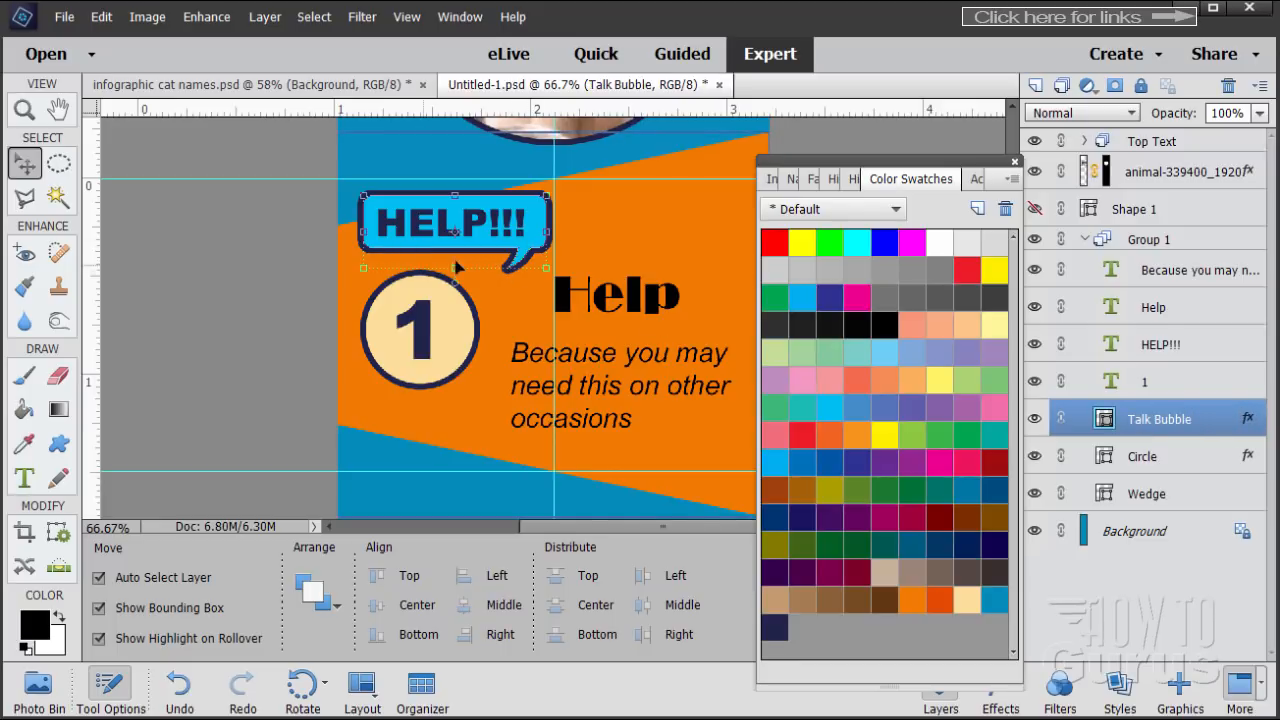
Step: Flip the Talk Bubble layer horizontally so its tail points toward the numbered circle
{"action": "left_click", "coordinate": [147, 17]}
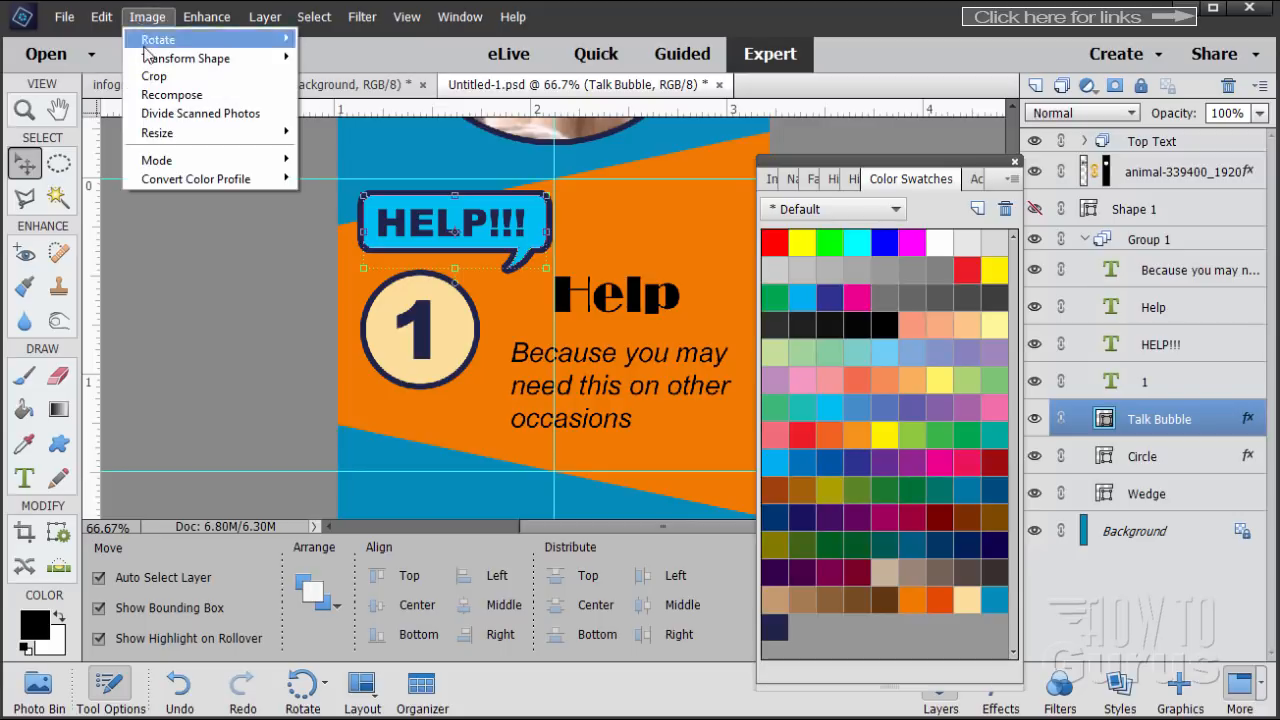
{"action": "mouse_move", "coordinate": [157, 62]}
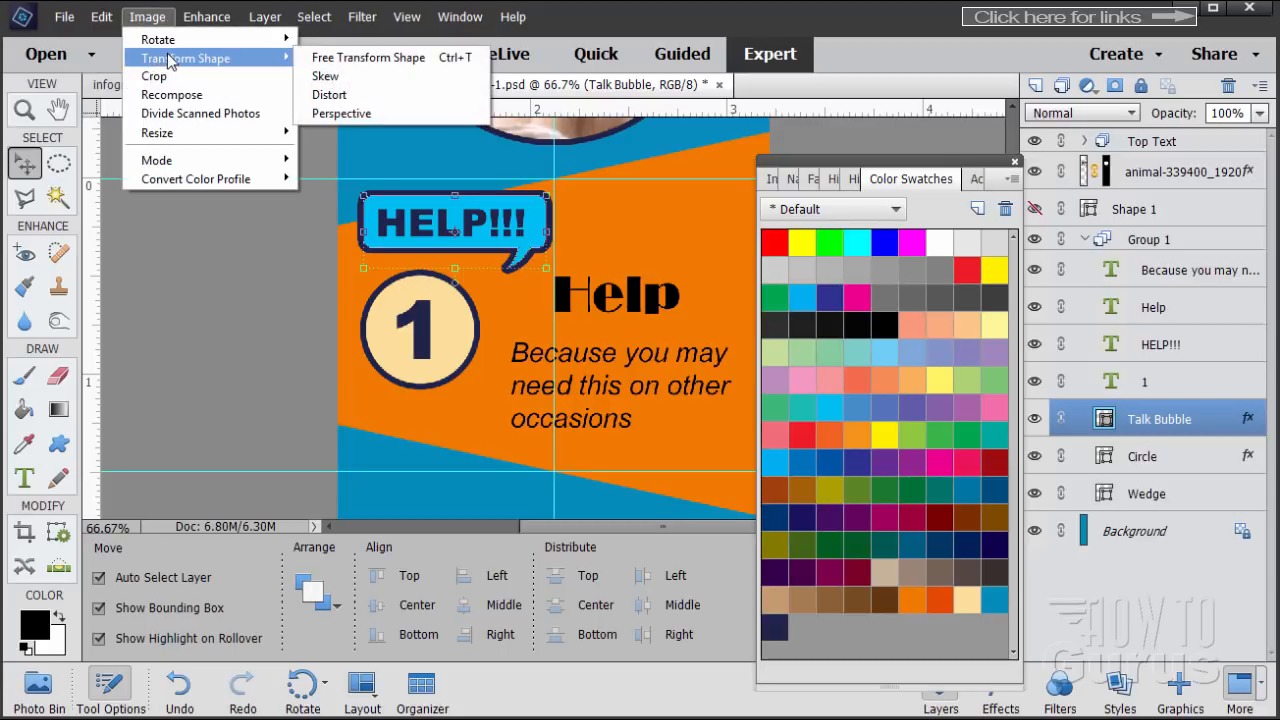
{"action": "mouse_move", "coordinate": [193, 47]}
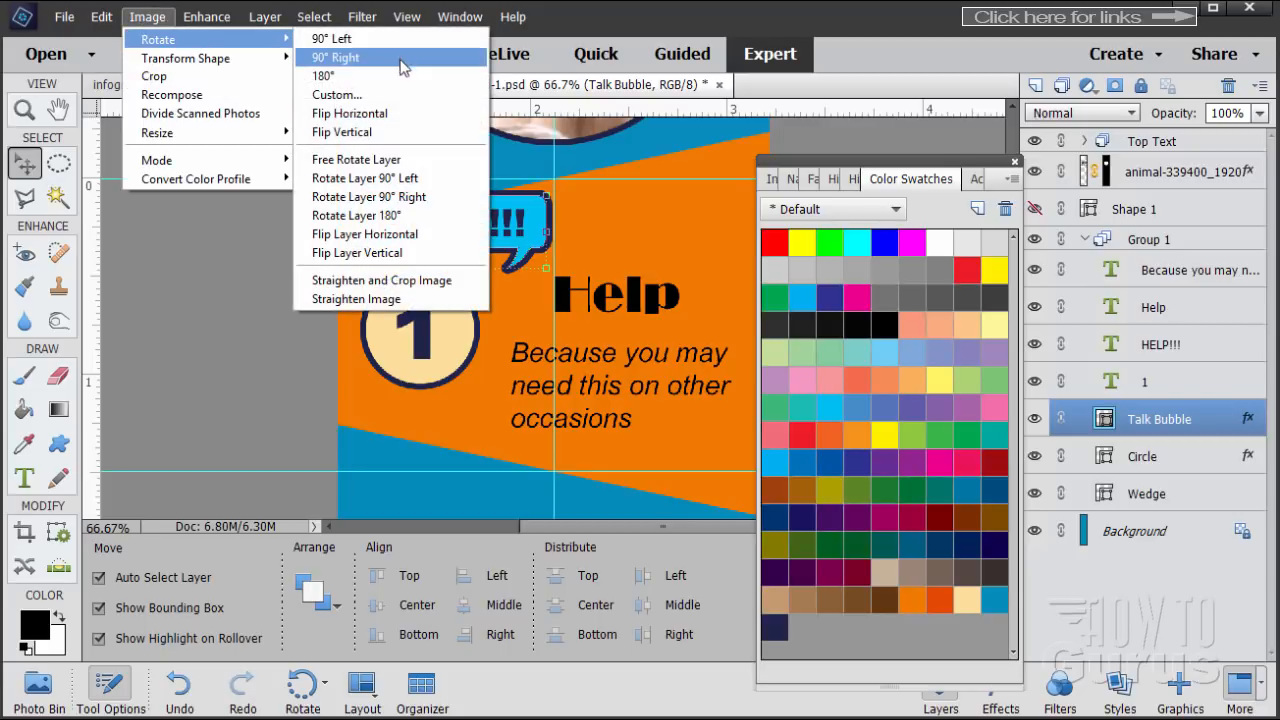
{"action": "left_click", "coordinate": [410, 236]}
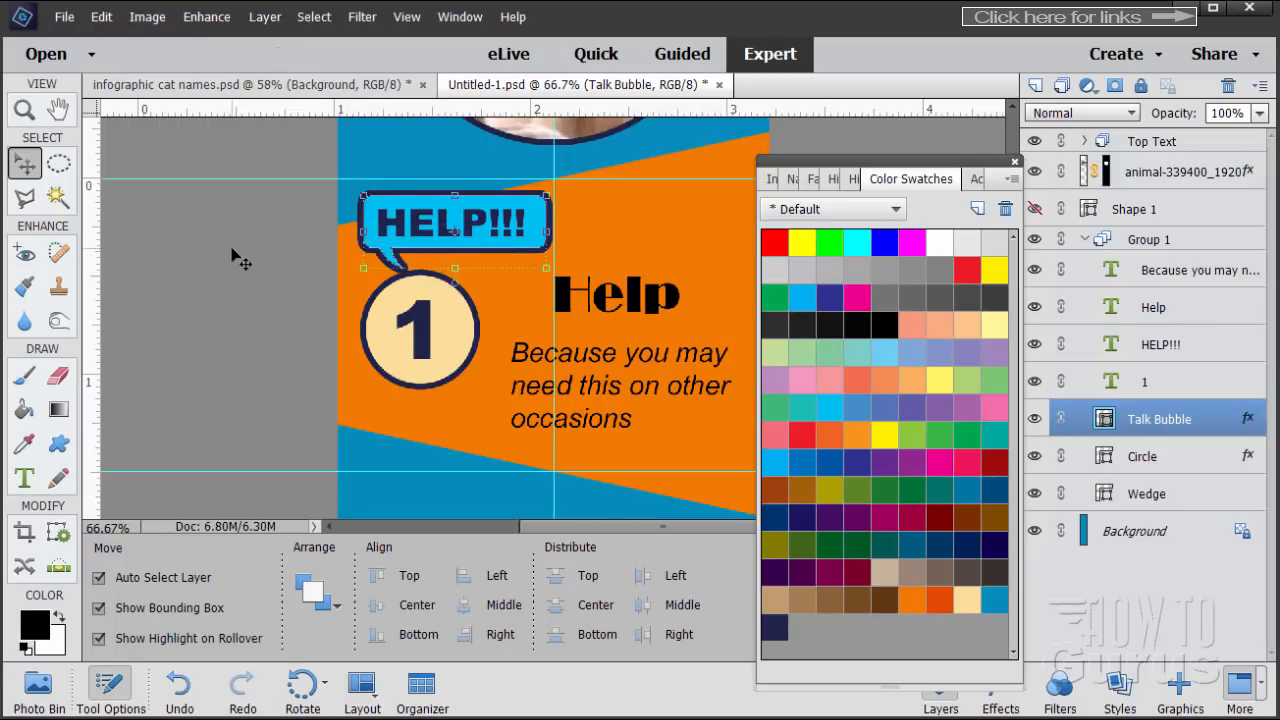
Step: Nudge the Talk Bubble slightly left and up so its tail sits just above the numbered circle
{"action": "key", "text": "Left"}
{"action": "key", "text": "Left"}
{"action": "key", "text": "Left"}
{"action": "key", "text": "Left"}
{"action": "key", "text": "Left"}
{"action": "key", "text": "Left"}
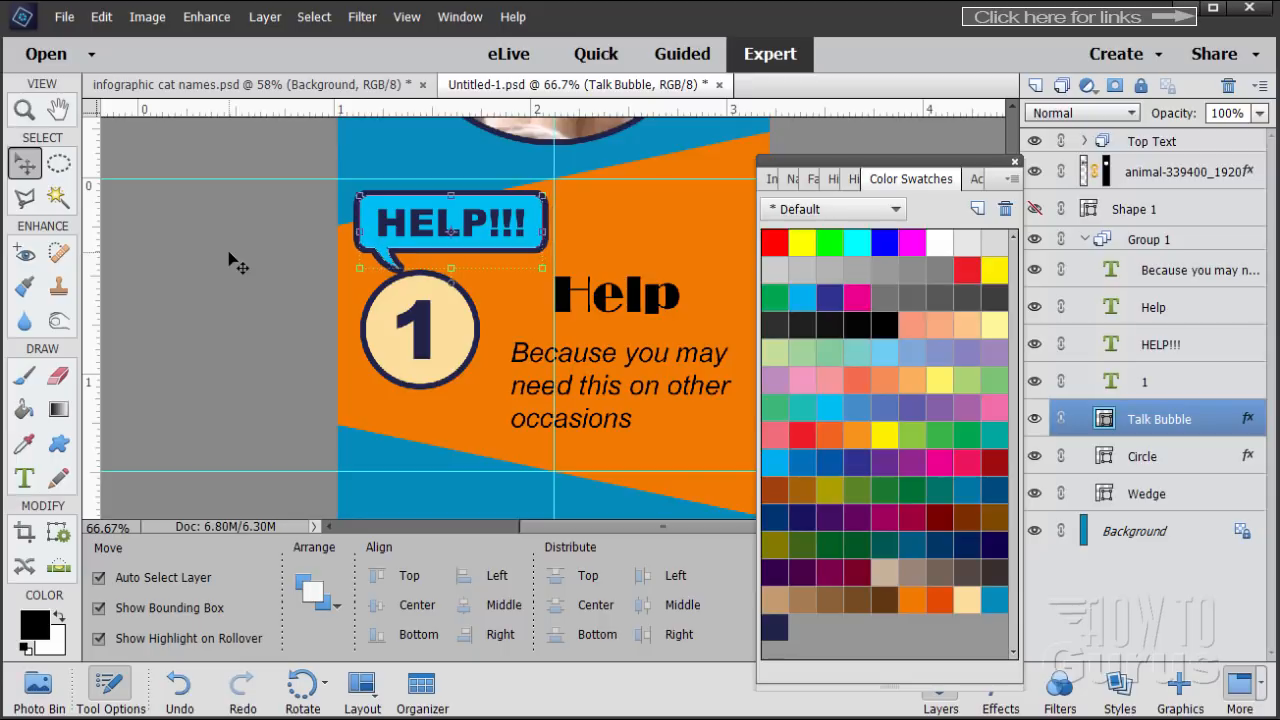
{"action": "key", "text": "Left"}
{"action": "key", "text": "Left"}
{"action": "key", "text": "Left"}
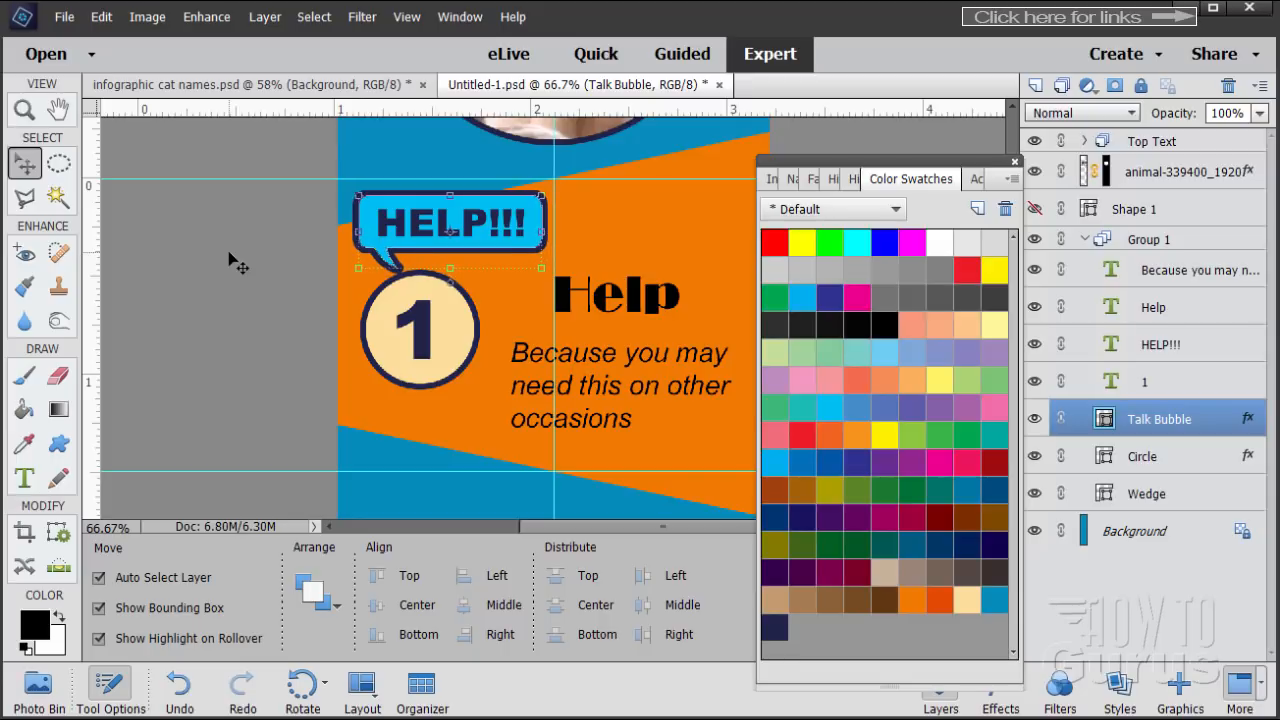
{"action": "key", "text": "Up"}
{"action": "key", "text": "Up"}
{"action": "key", "text": "Up"}
{"action": "key", "text": "Up"}
{"action": "key", "text": "Up"}
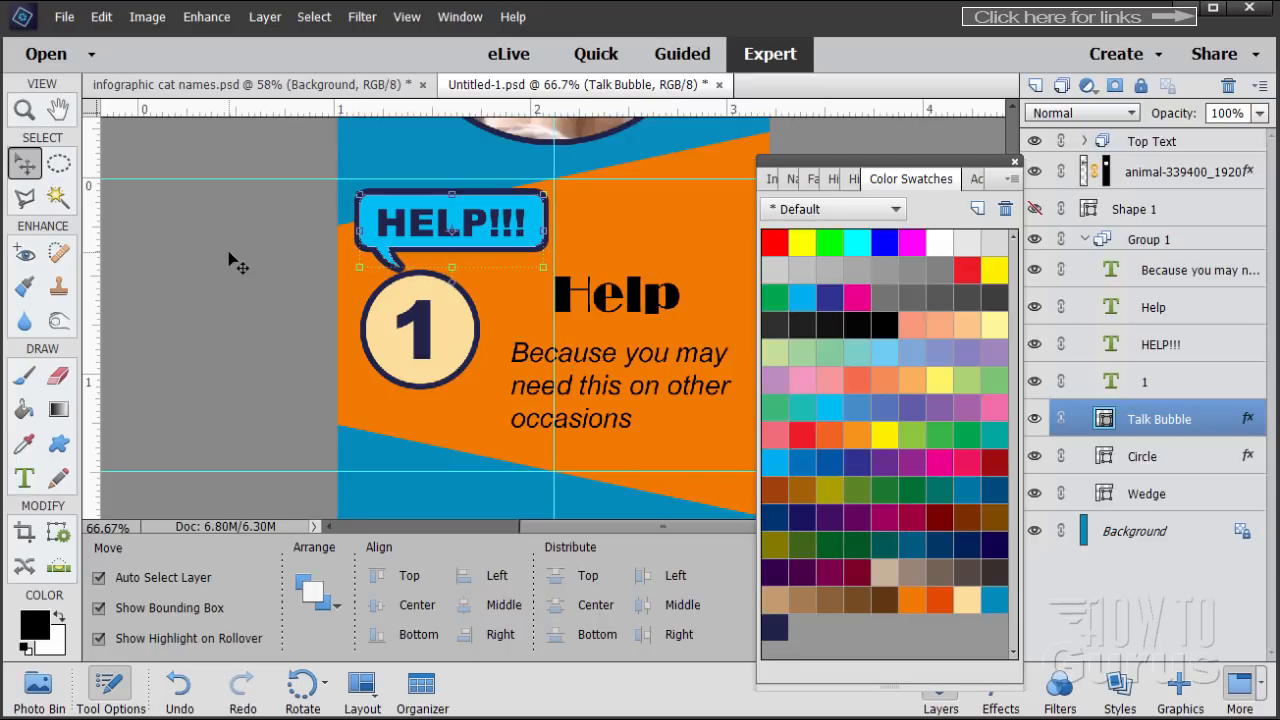
{"action": "key", "text": "Down"}
{"action": "key", "text": "Down"}
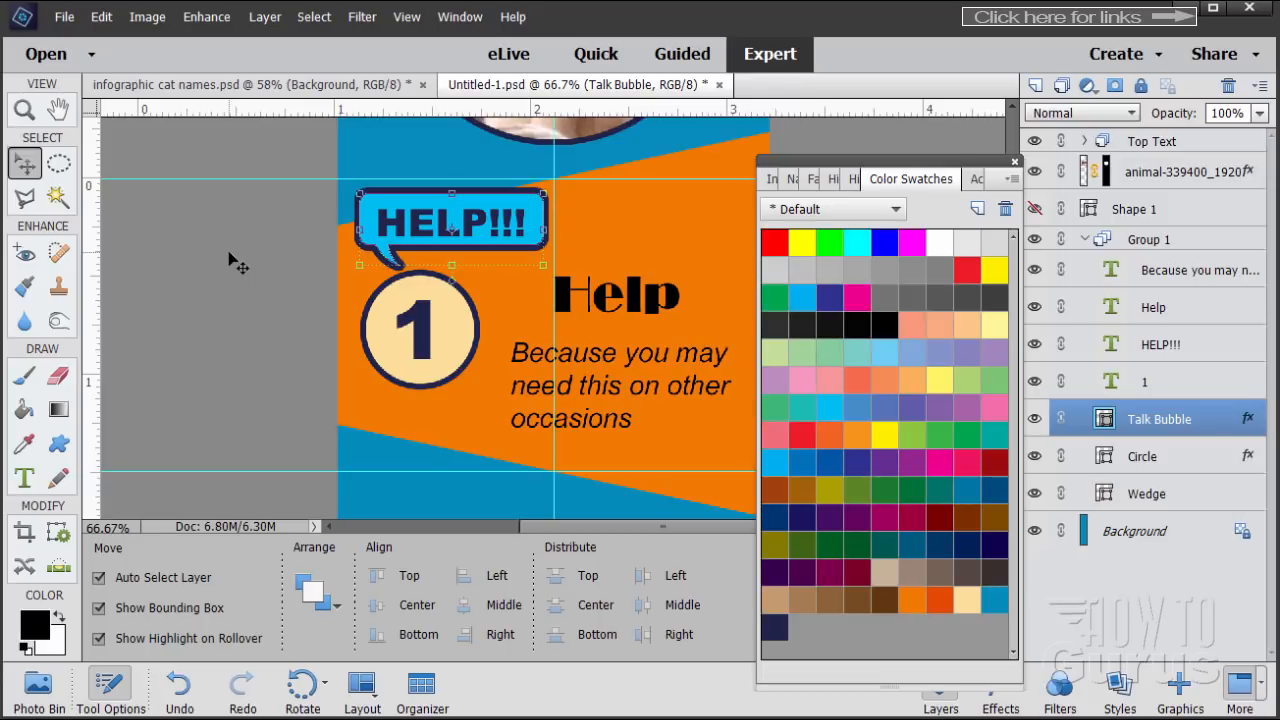
{"action": "key", "text": "Up"}
{"action": "key", "text": "Down"}
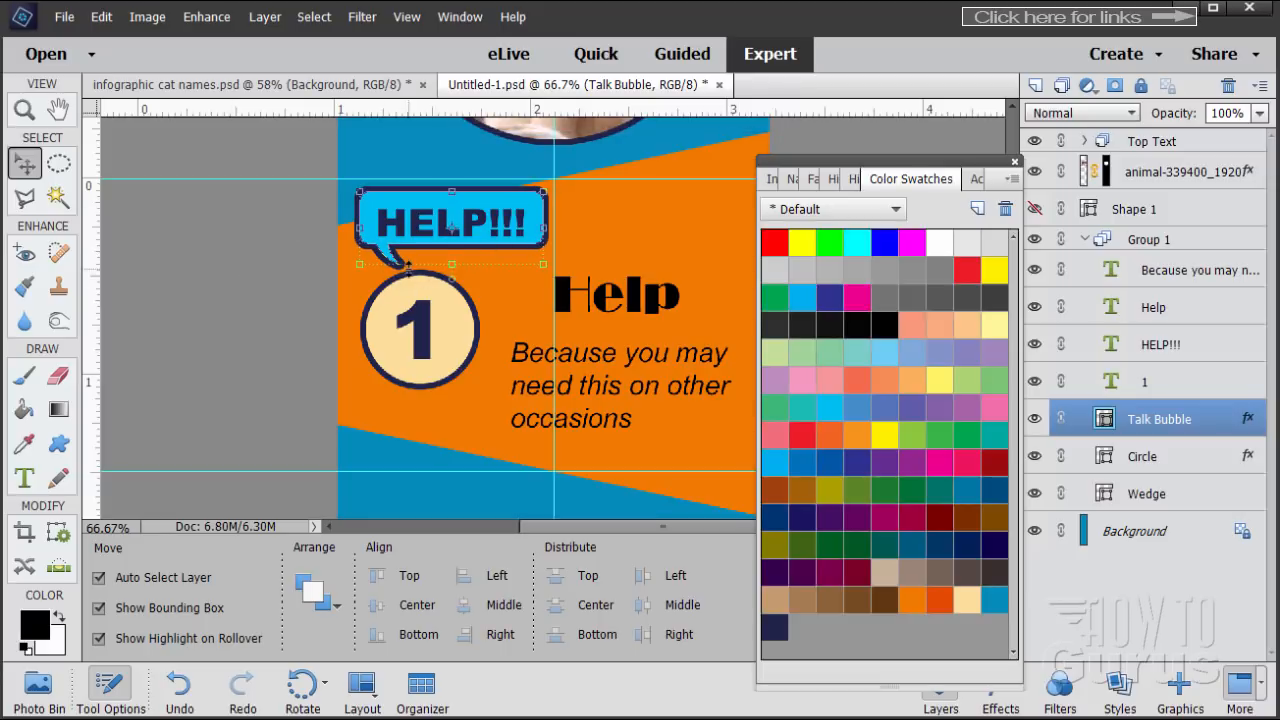
Step: Nudge the HELP!!! text up a few pixels to center it in the bubble, then deselect it
{"action": "left_click", "coordinate": [1208, 358]}
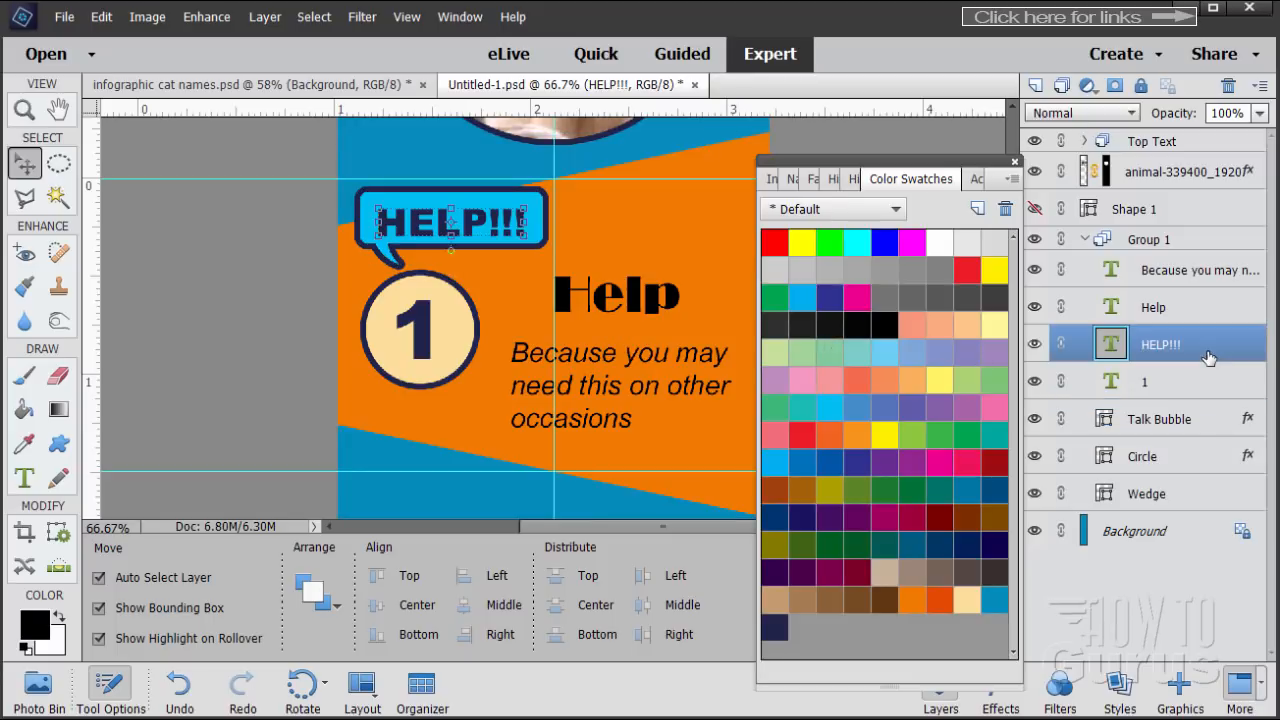
{"action": "key", "text": "Up"}
{"action": "key", "text": "Up"}
{"action": "key", "text": "Up"}
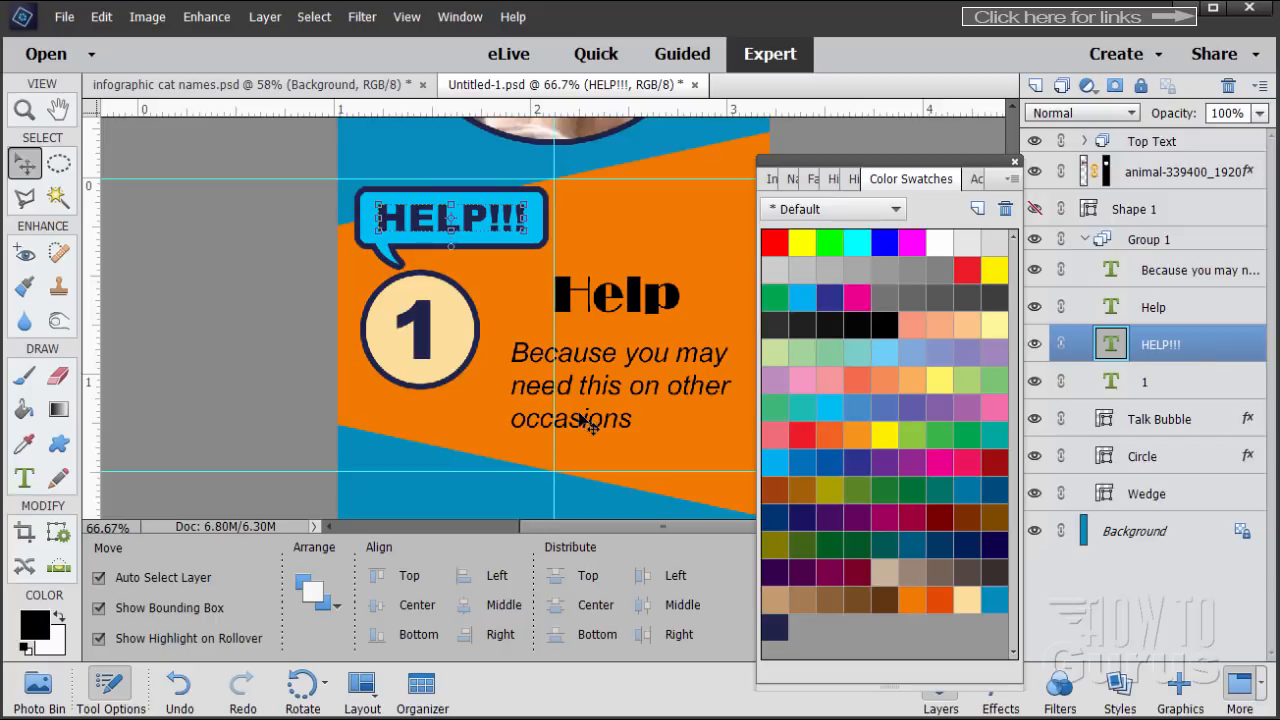
{"action": "left_click", "coordinate": [277, 337]}
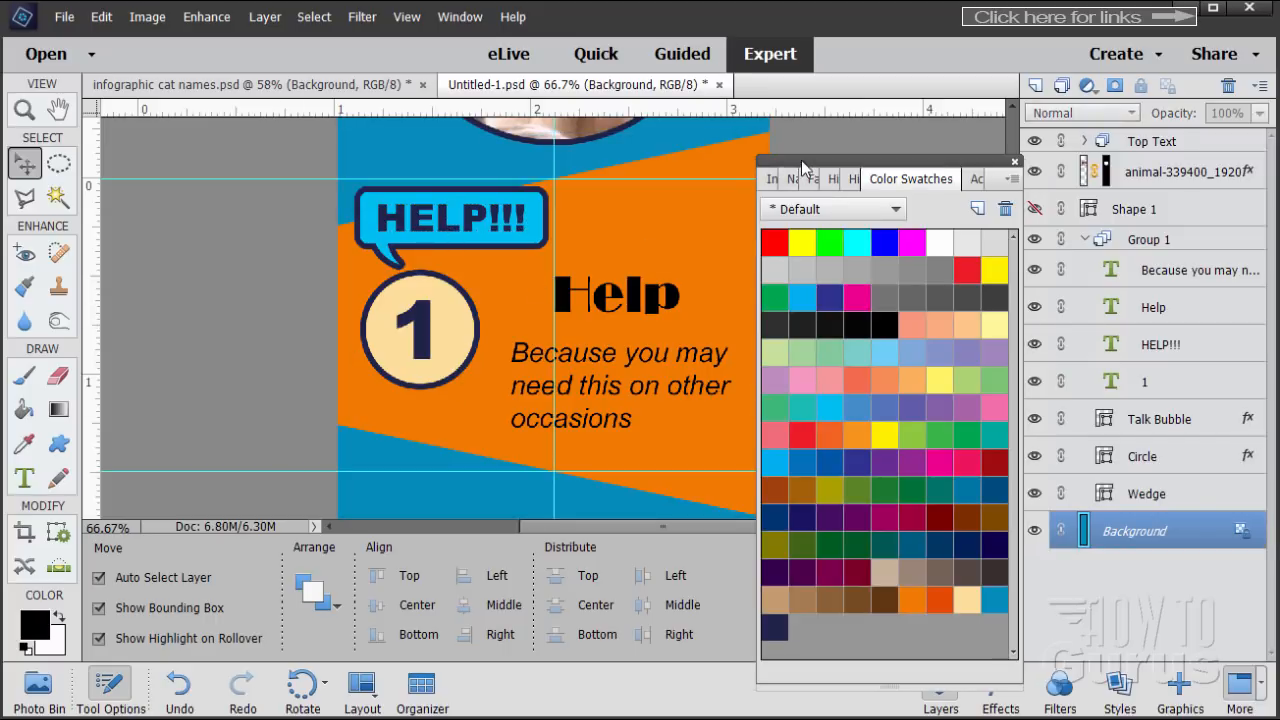
Step: Move the floating Color Swatches palette down, clear of the canvas and the layer list
{"action": "left_click_drag", "start_coordinate": [783, 193], "coordinate": [879, 194]}
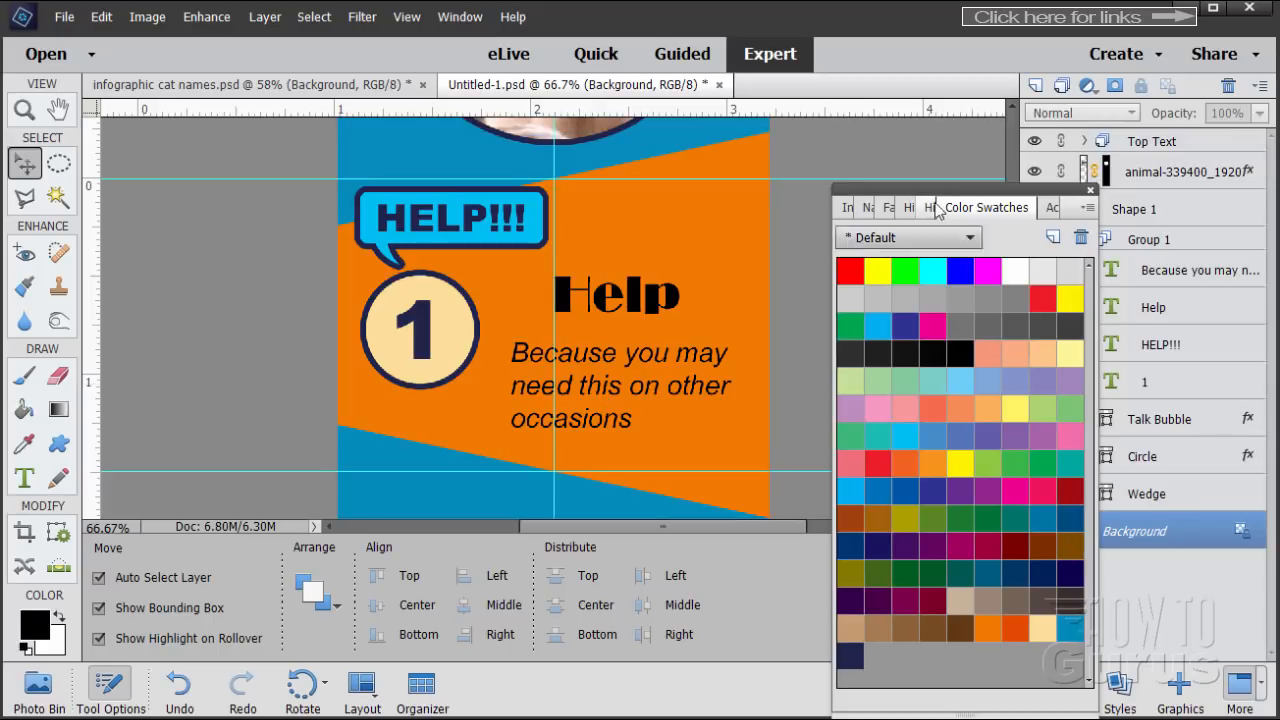
{"action": "left_click_drag", "start_coordinate": [960, 208], "coordinate": [980, 622]}
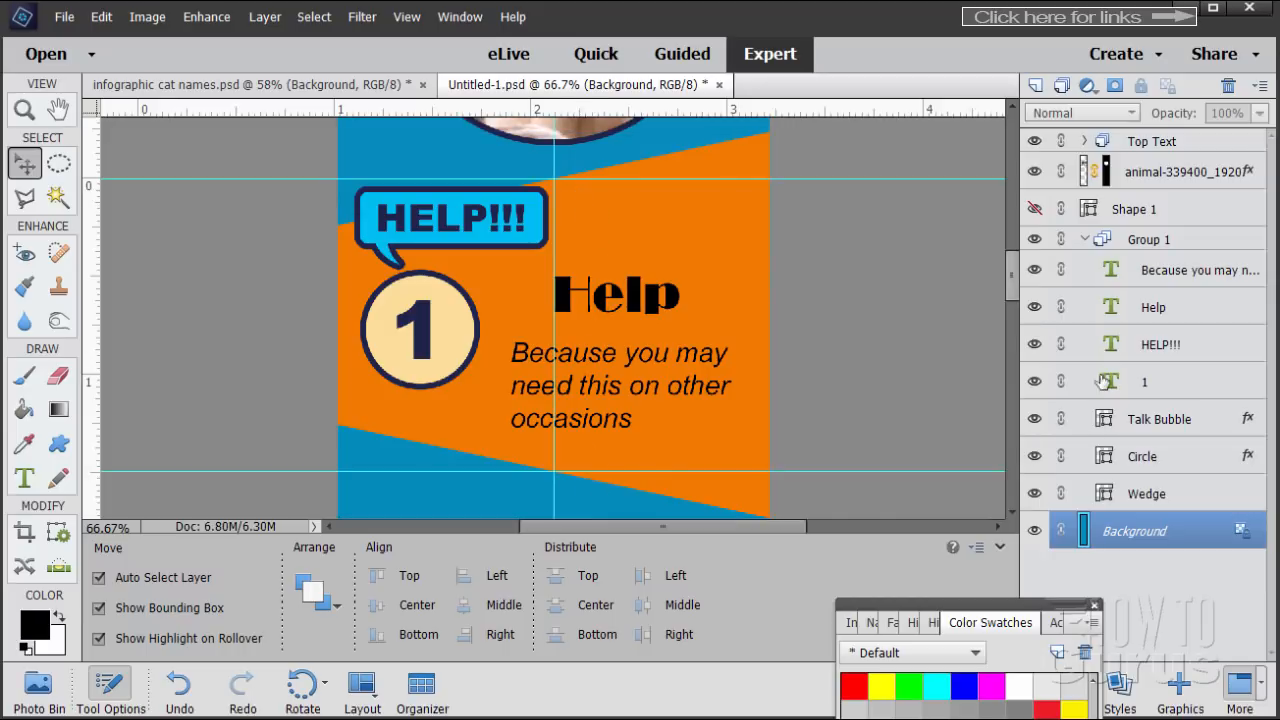
{"action": "left_click", "coordinate": [1084, 240]}
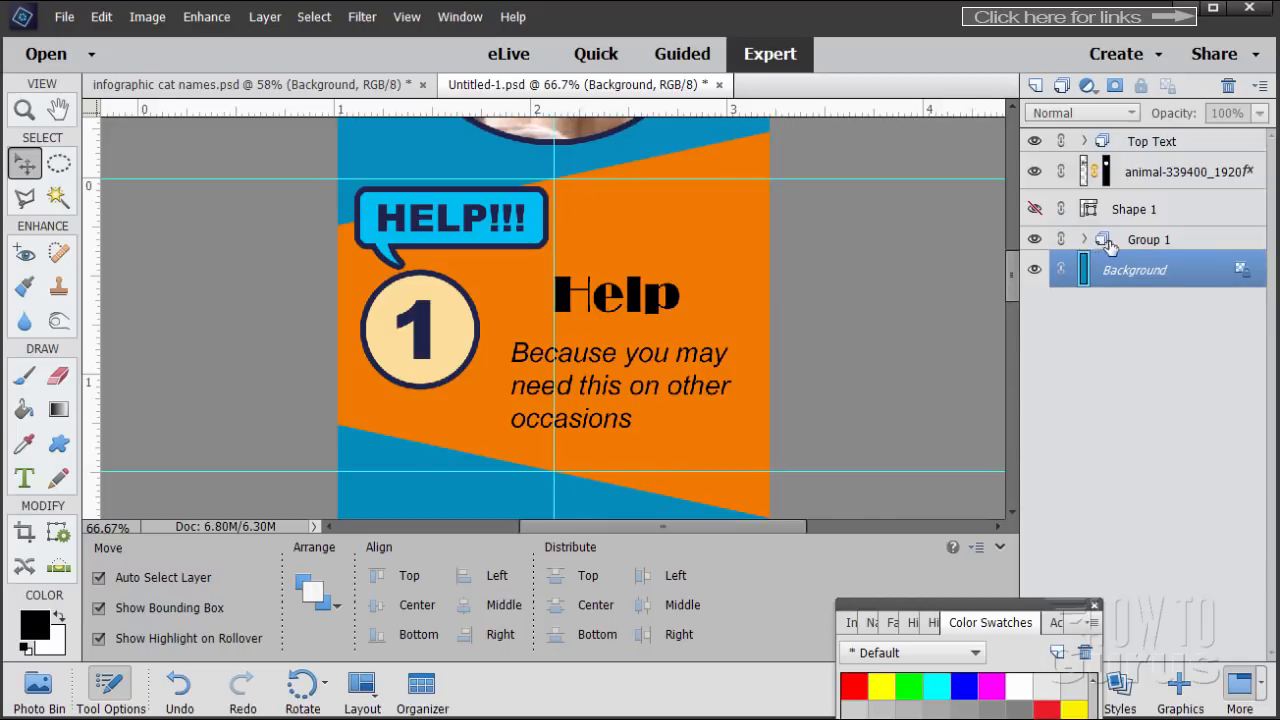
{"action": "left_click", "coordinate": [1084, 240]}
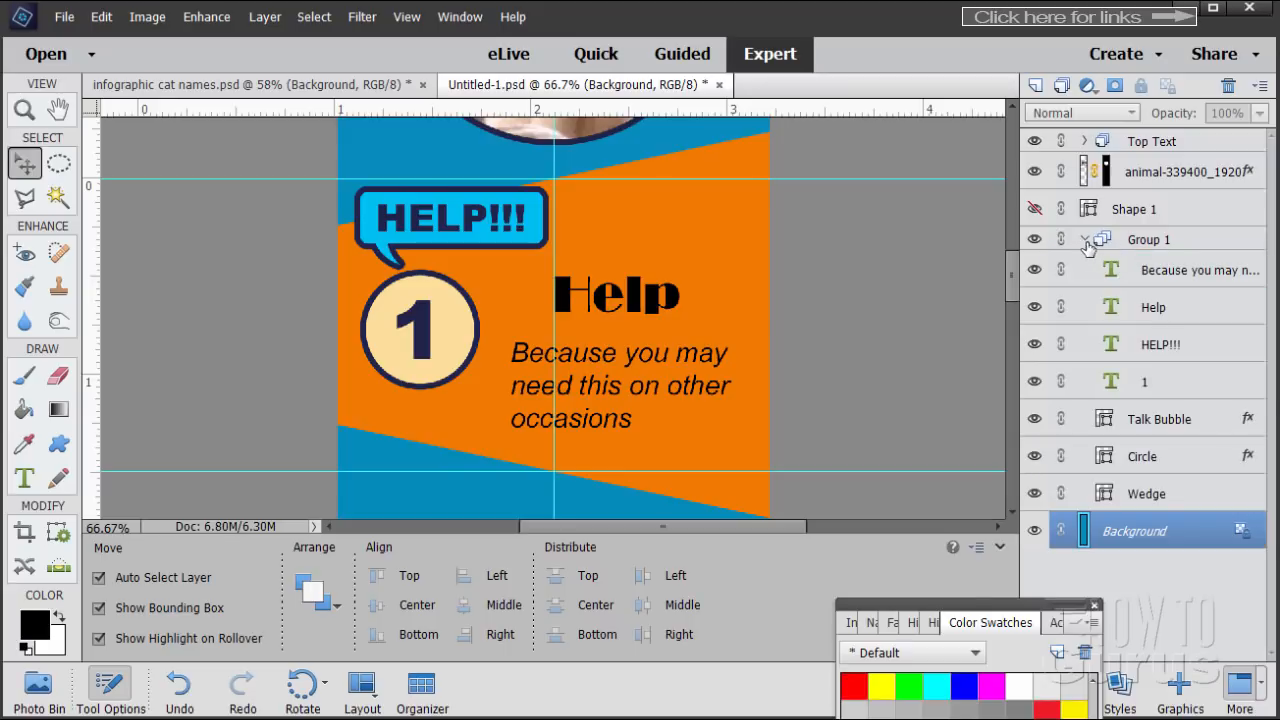
{"action": "left_click", "coordinate": [1084, 240]}
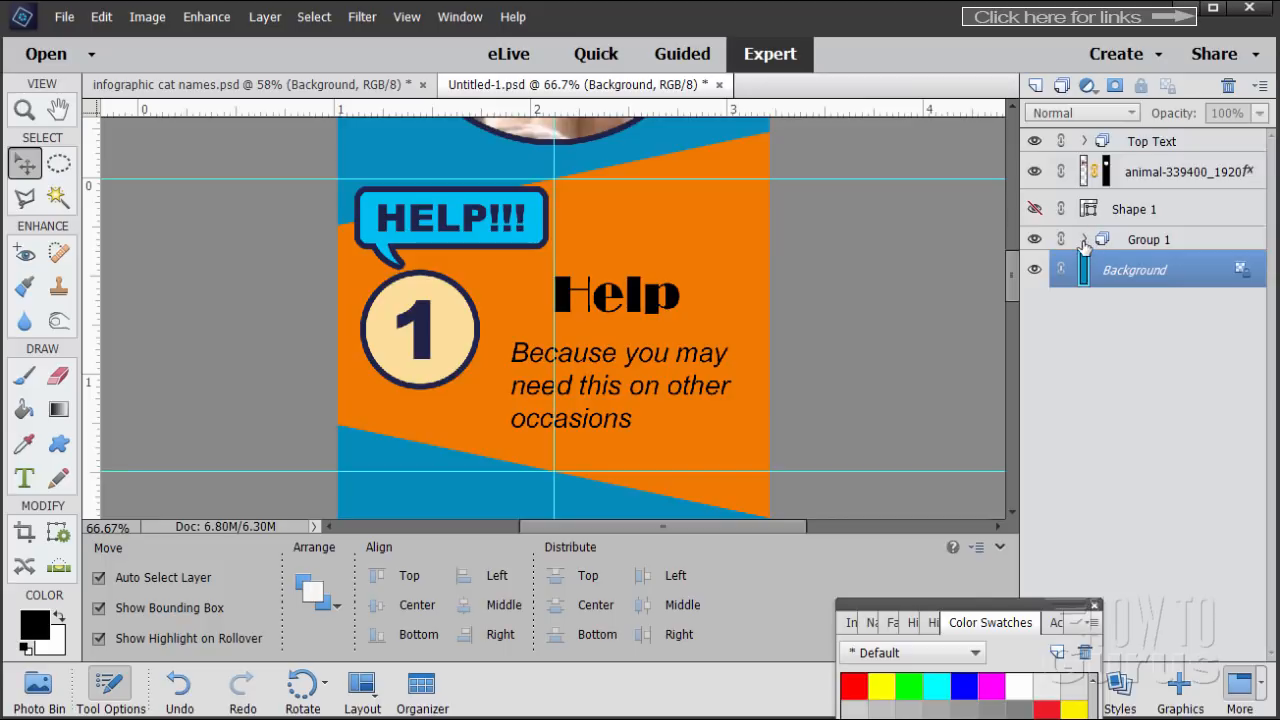
{"action": "left_click", "coordinate": [1084, 240]}
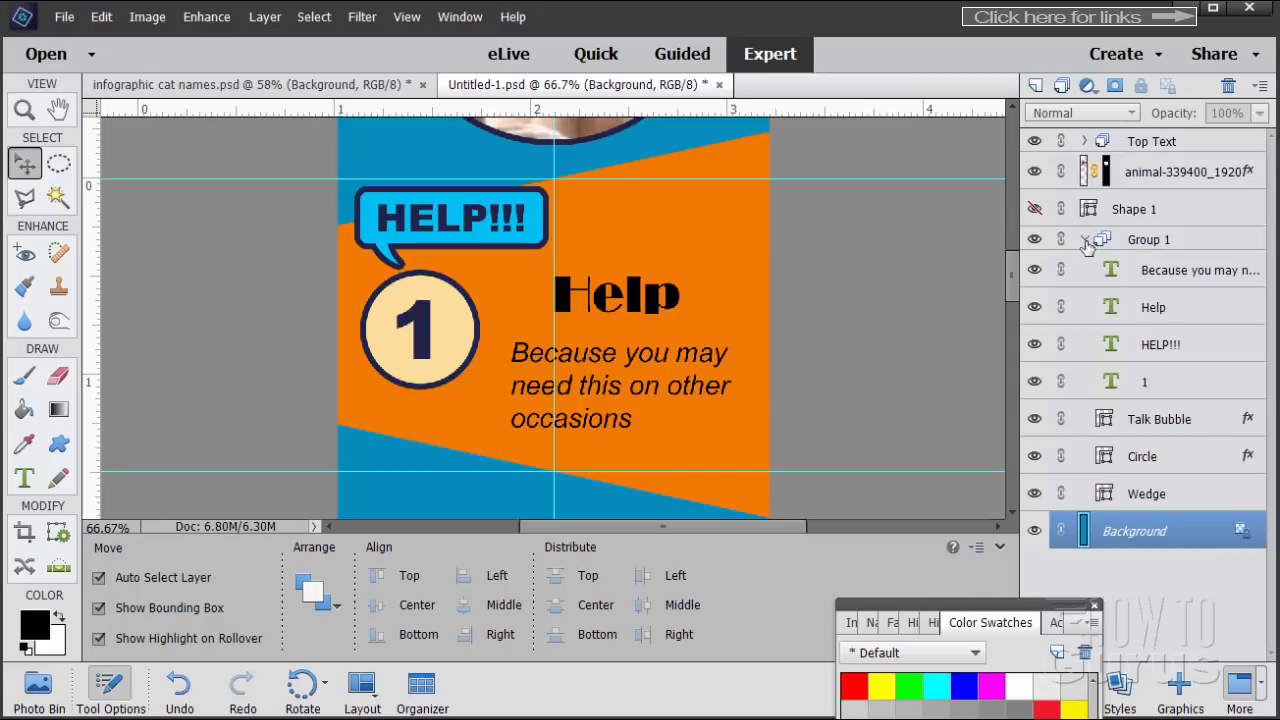
Step: Examine the orange-marked text layers inside the Top Text group, from Top 10 through Call Your Cat, and collapse the group
{"action": "left_click", "coordinate": [1084, 141]}
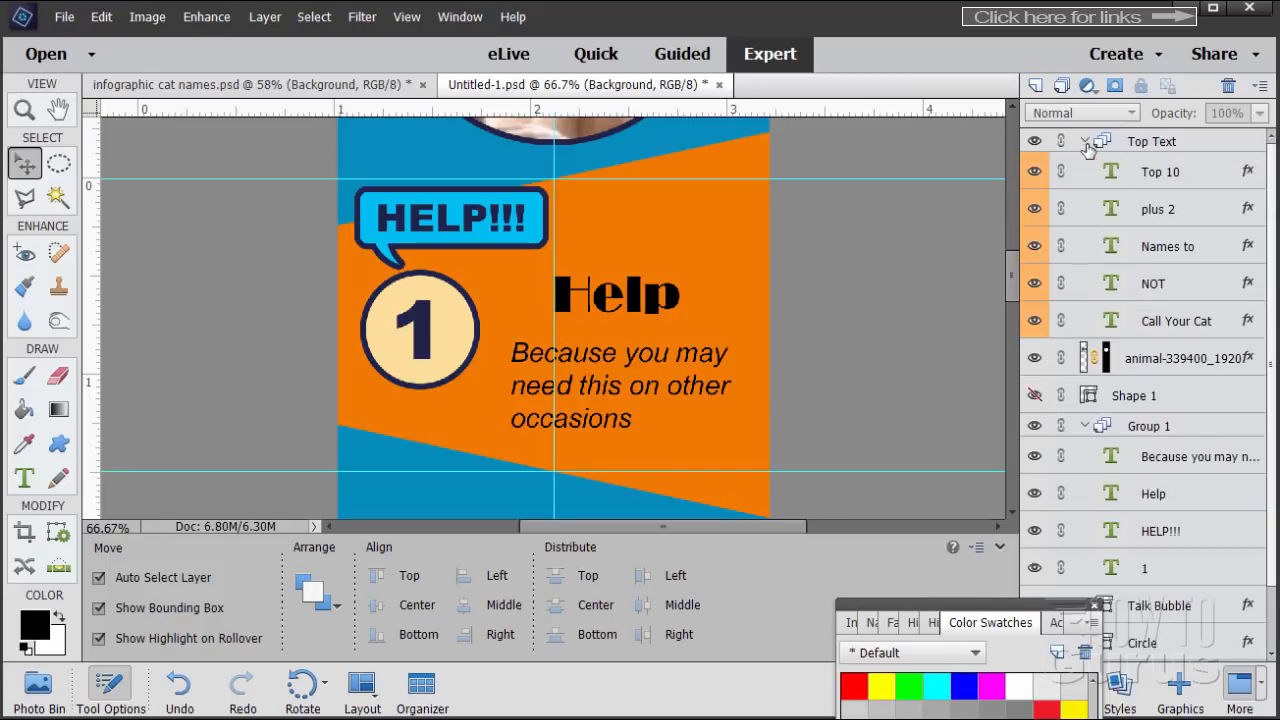
{"action": "left_click", "coordinate": [1148, 178]}
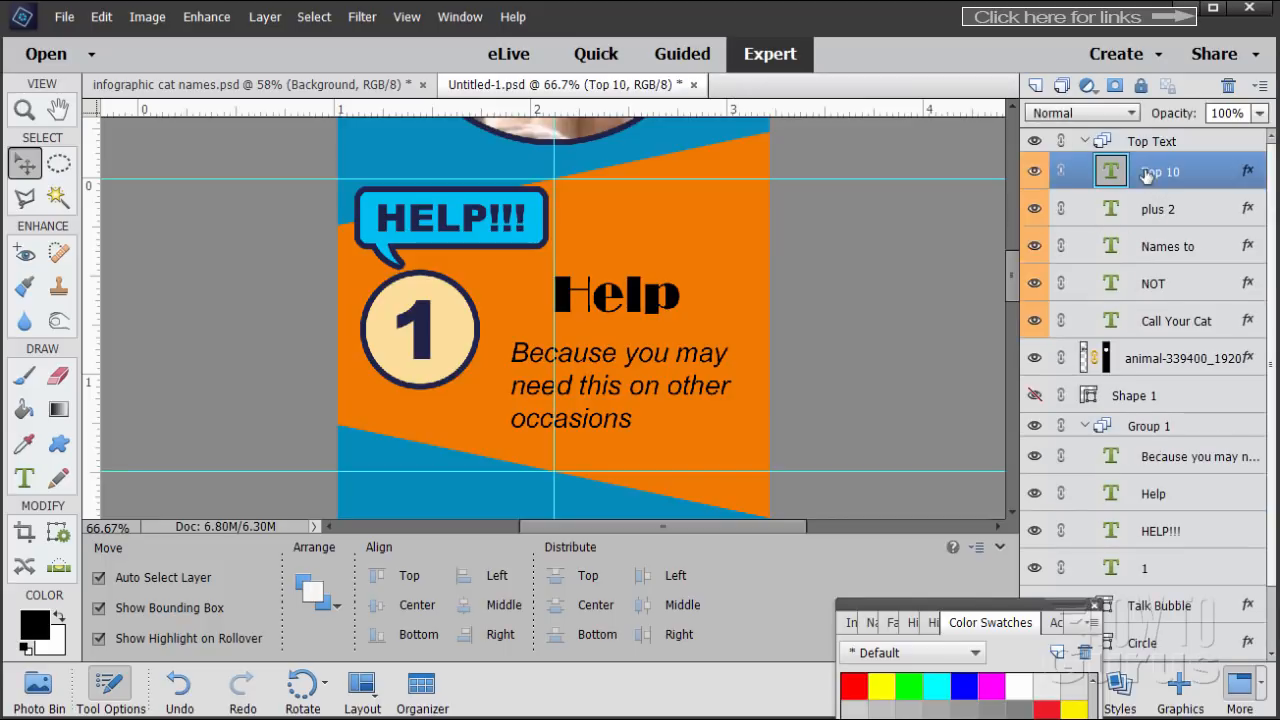
{"action": "left_click", "coordinate": [1180, 322], "text": "shift"}
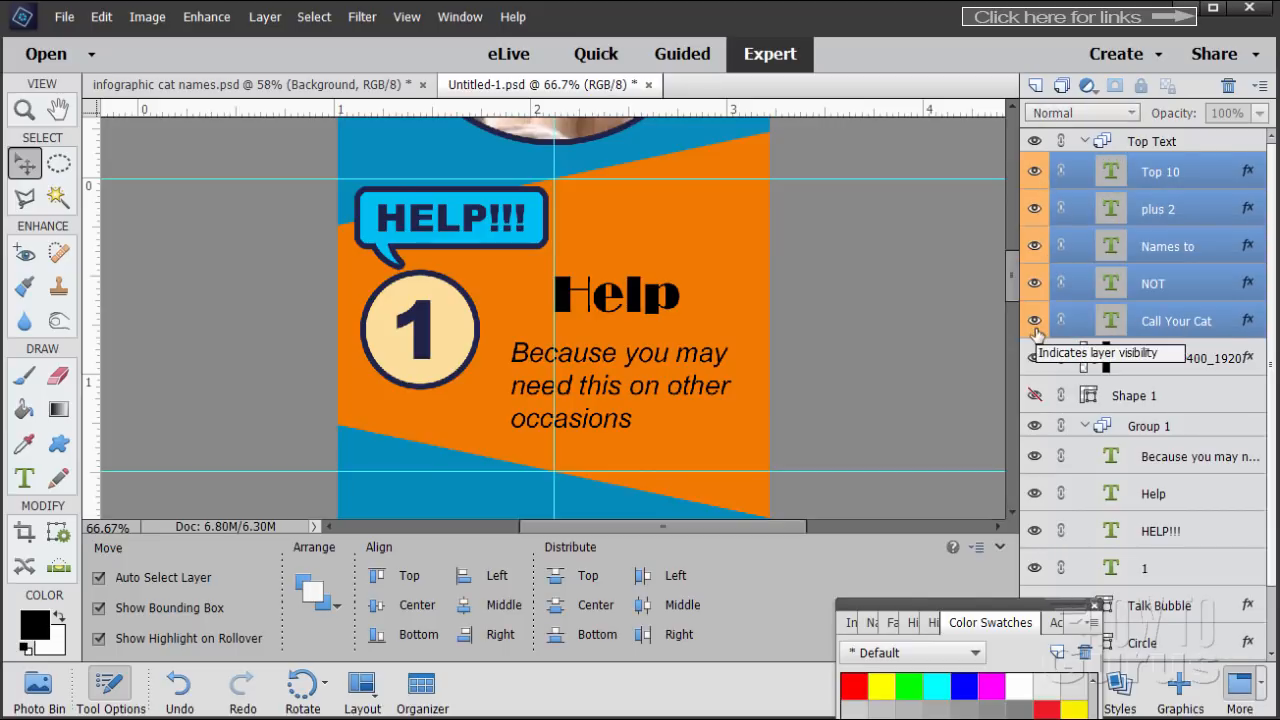
{"action": "left_click", "coordinate": [1087, 143]}
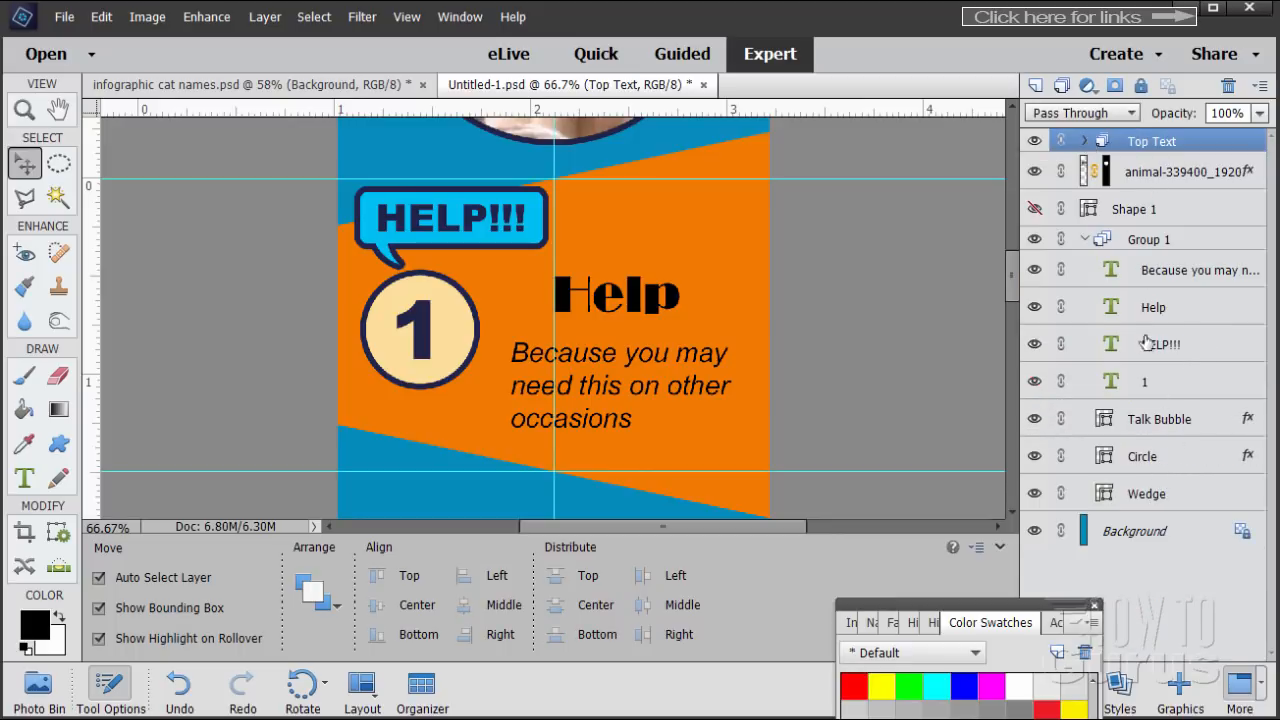
Step: Duplicate all layers inside Group 1, from the description text through Wedge, with Untitled-1.psd as the destination
{"action": "left_click", "coordinate": [1132, 242]}
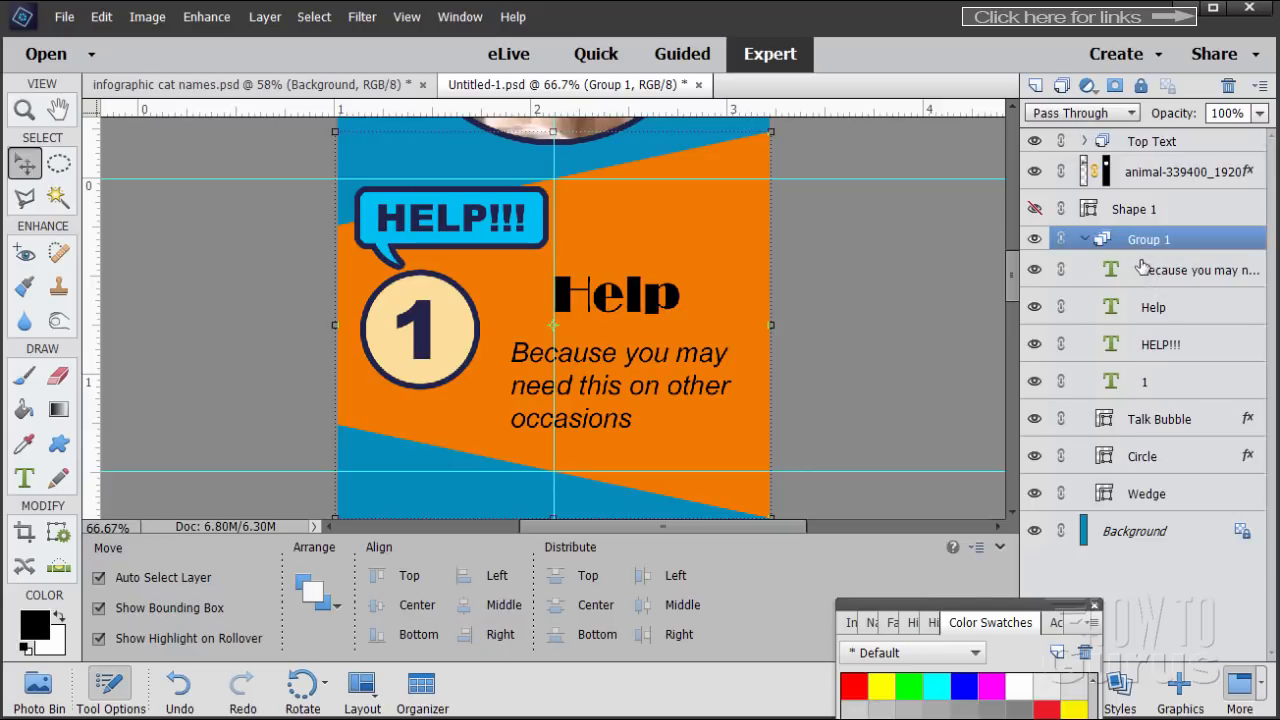
{"action": "left_click", "coordinate": [1143, 265]}
{"action": "key", "text": "shift"}
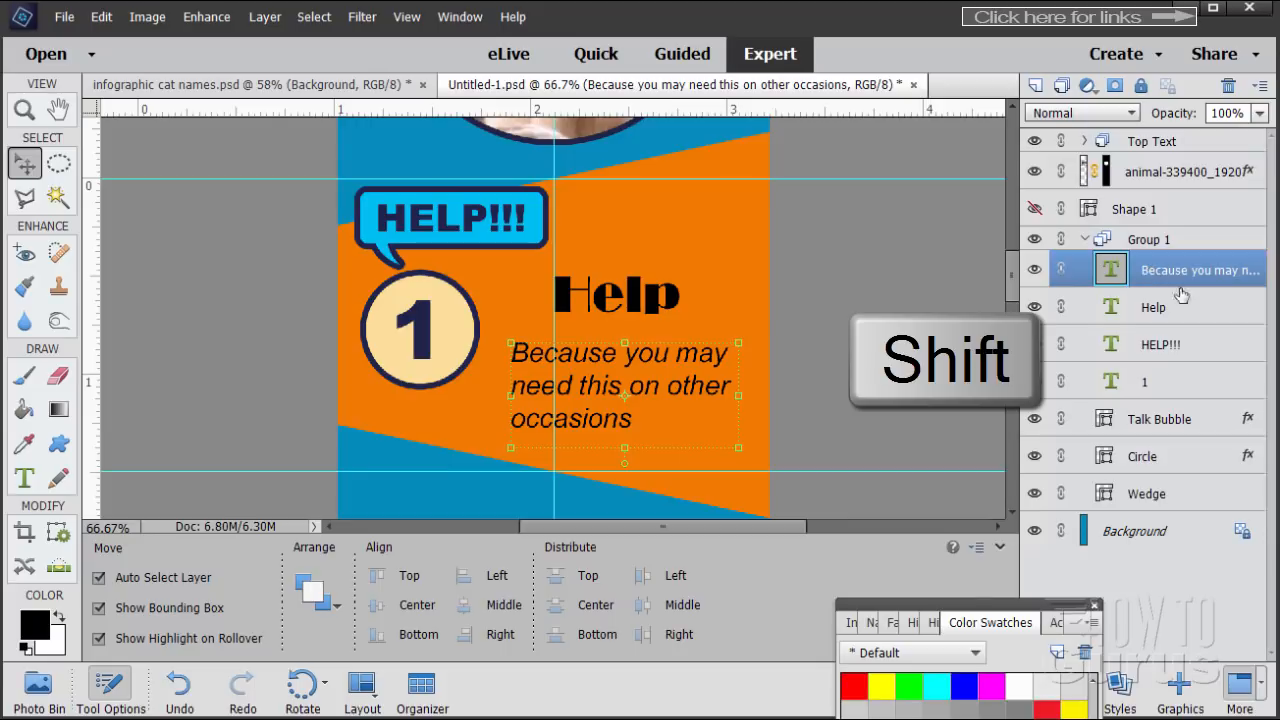
{"action": "left_click", "coordinate": [1188, 493], "text": "shift"}
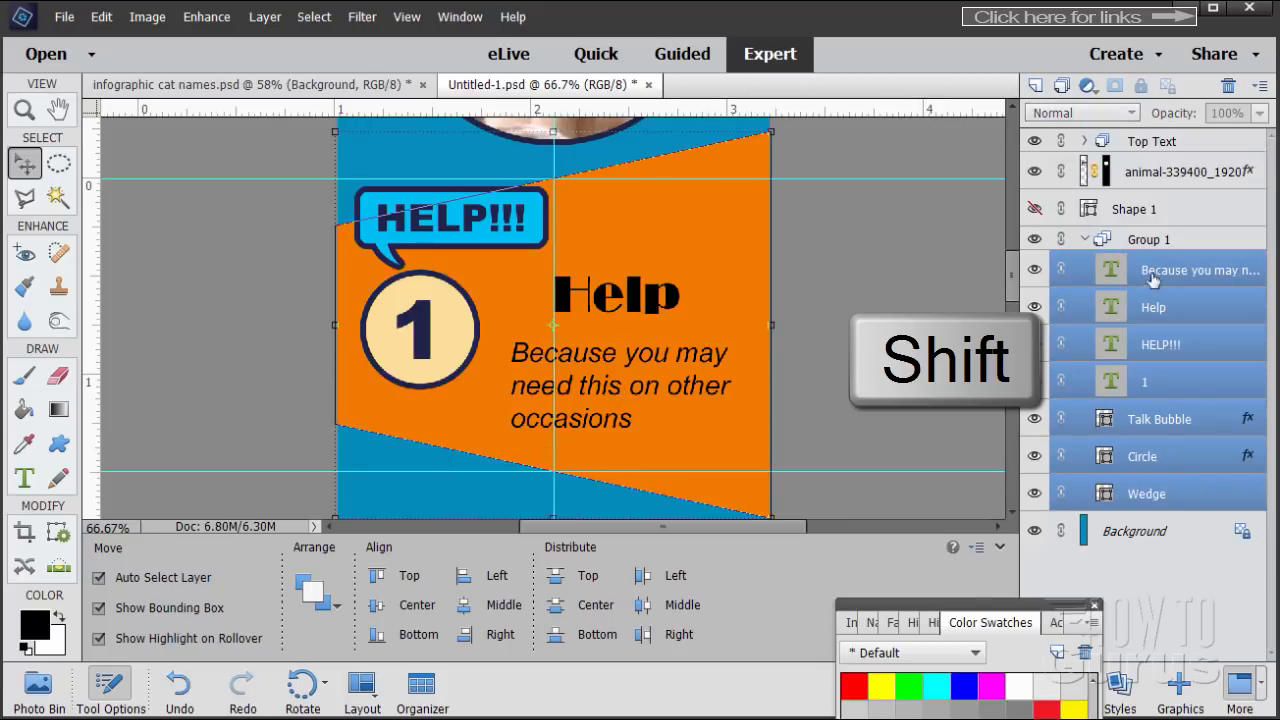
{"action": "right_click", "coordinate": [1192, 348]}
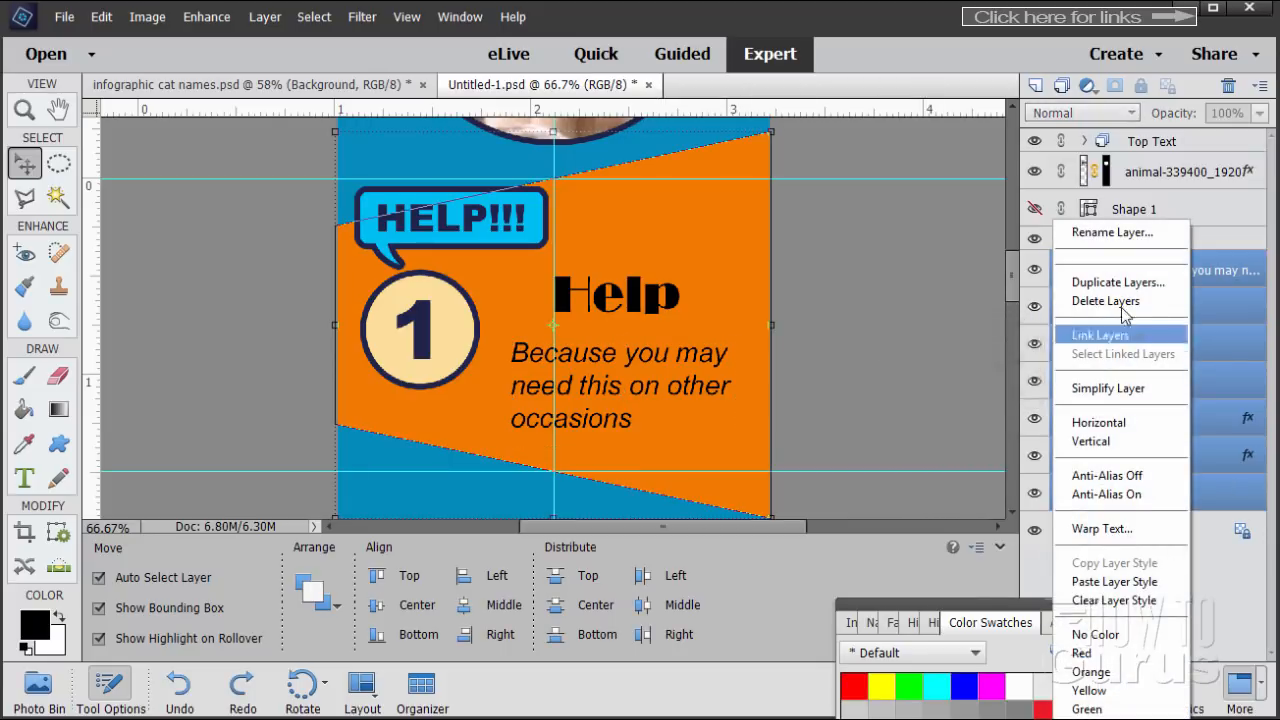
{"action": "left_click", "coordinate": [1100, 284]}
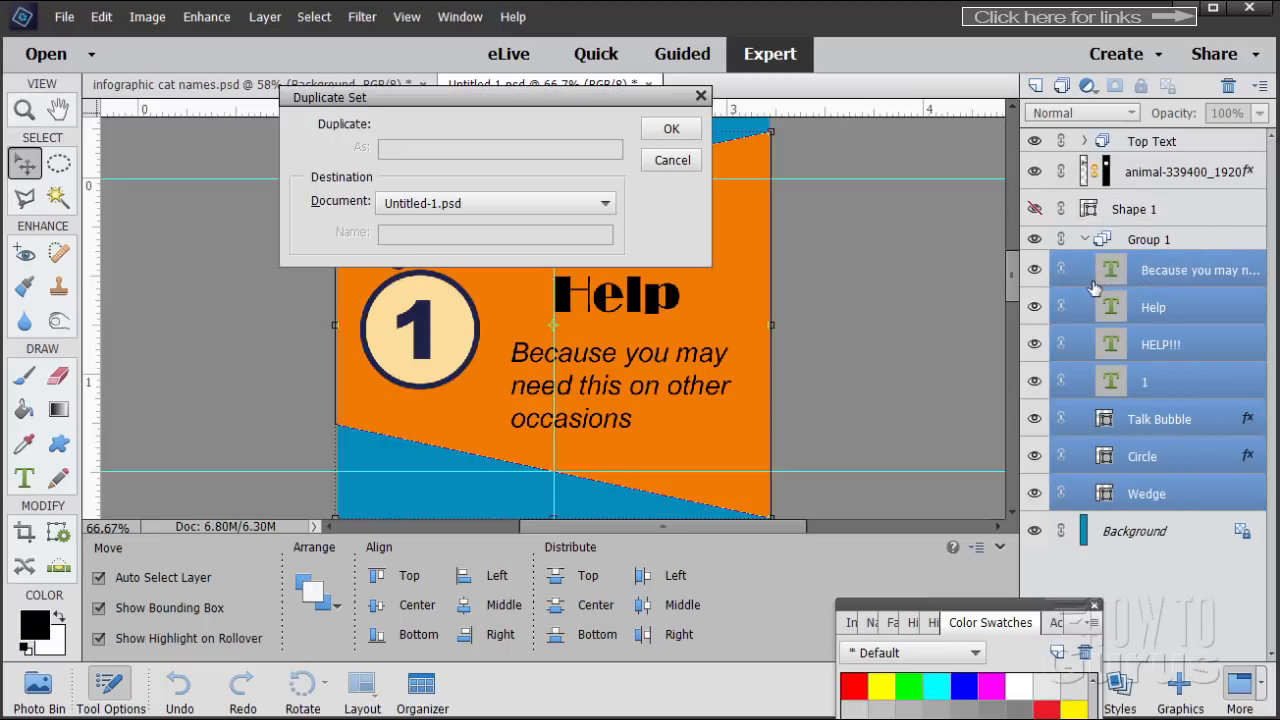
{"action": "left_click", "coordinate": [668, 132]}
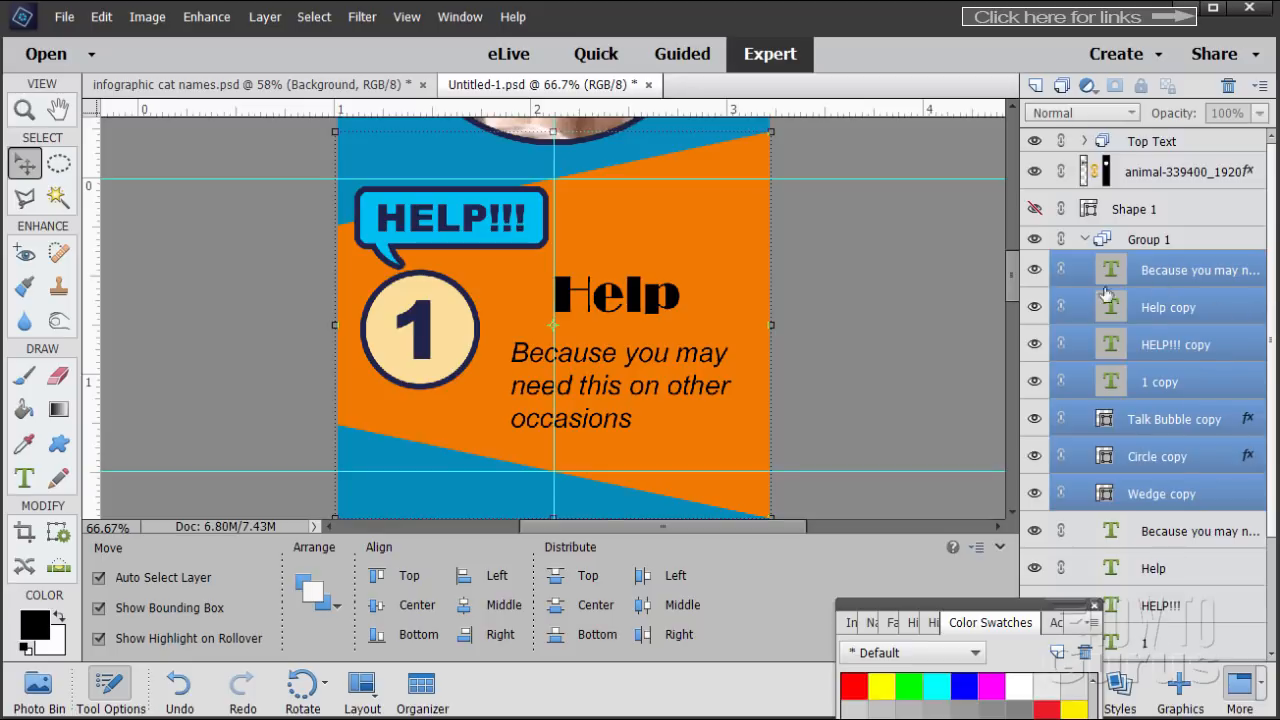
Step: Mark the duplicated layers with the orange layer color, and undo both the color change and the layer duplication
{"action": "right_click", "coordinate": [1146, 342]}
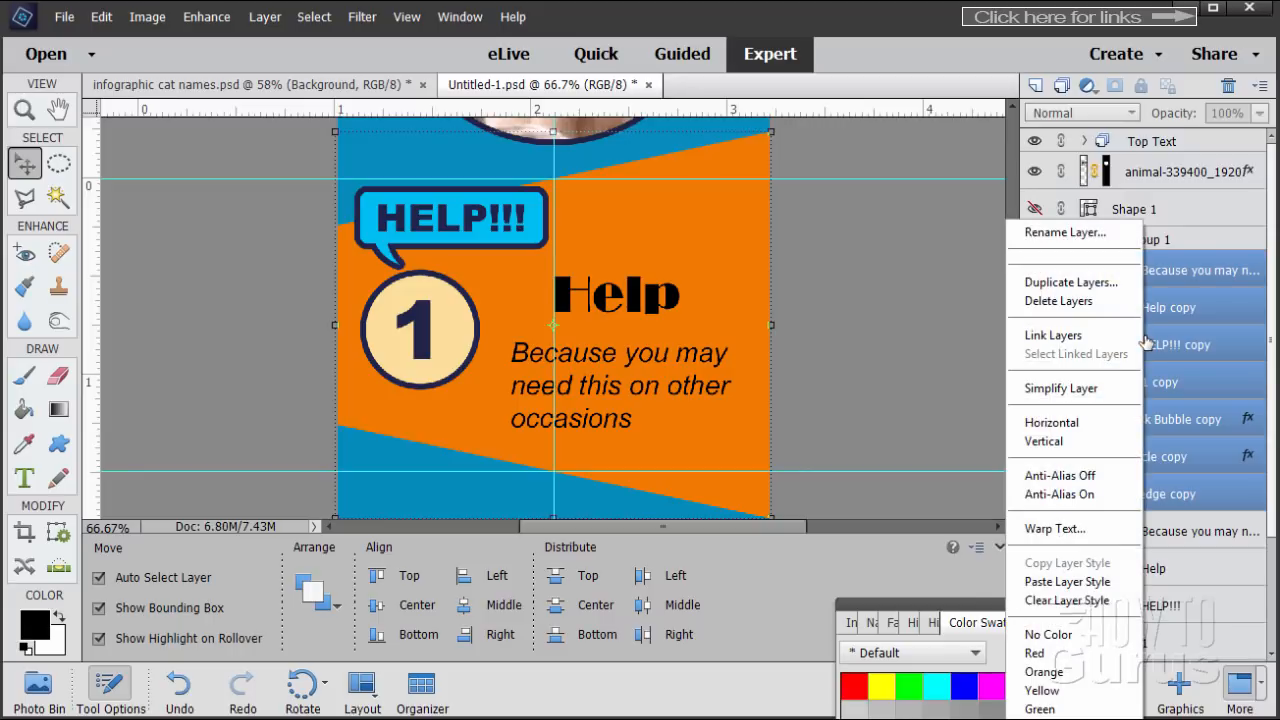
{"action": "left_click", "coordinate": [1043, 671]}
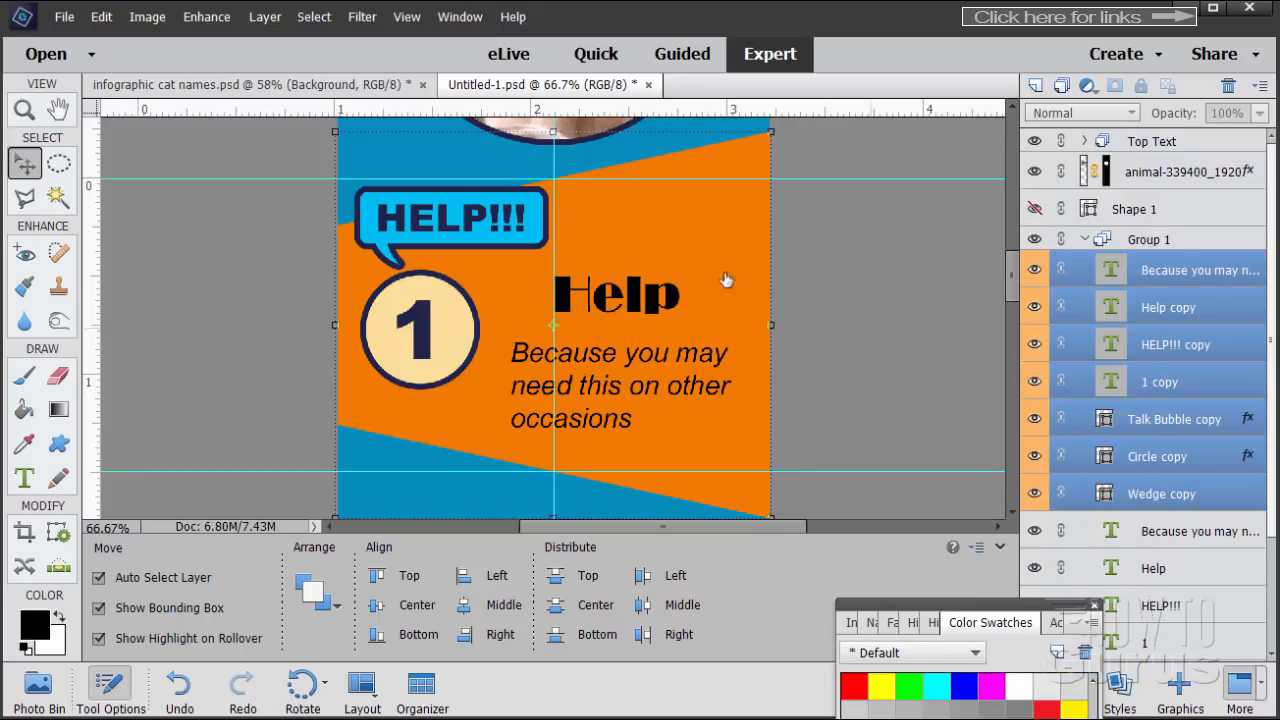
{"action": "left_click", "coordinate": [101, 17]}
{"action": "left_click", "coordinate": [112, 37]}
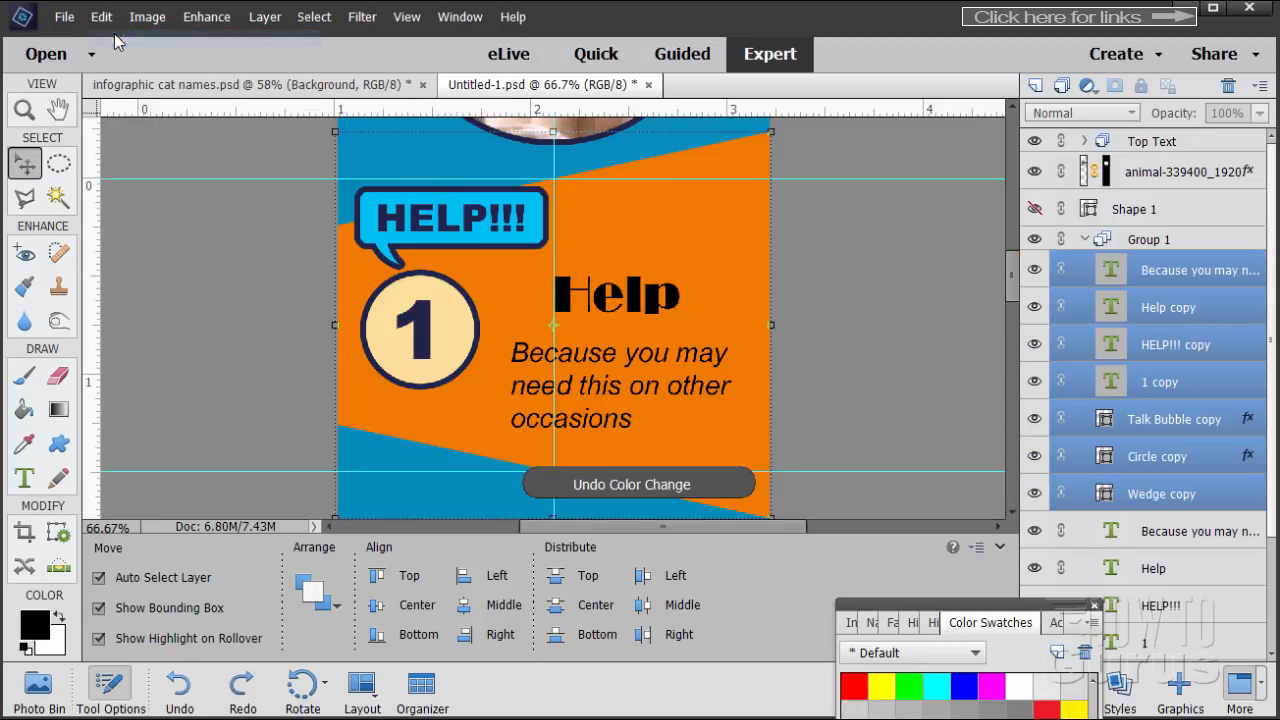
{"action": "left_click", "coordinate": [101, 17]}
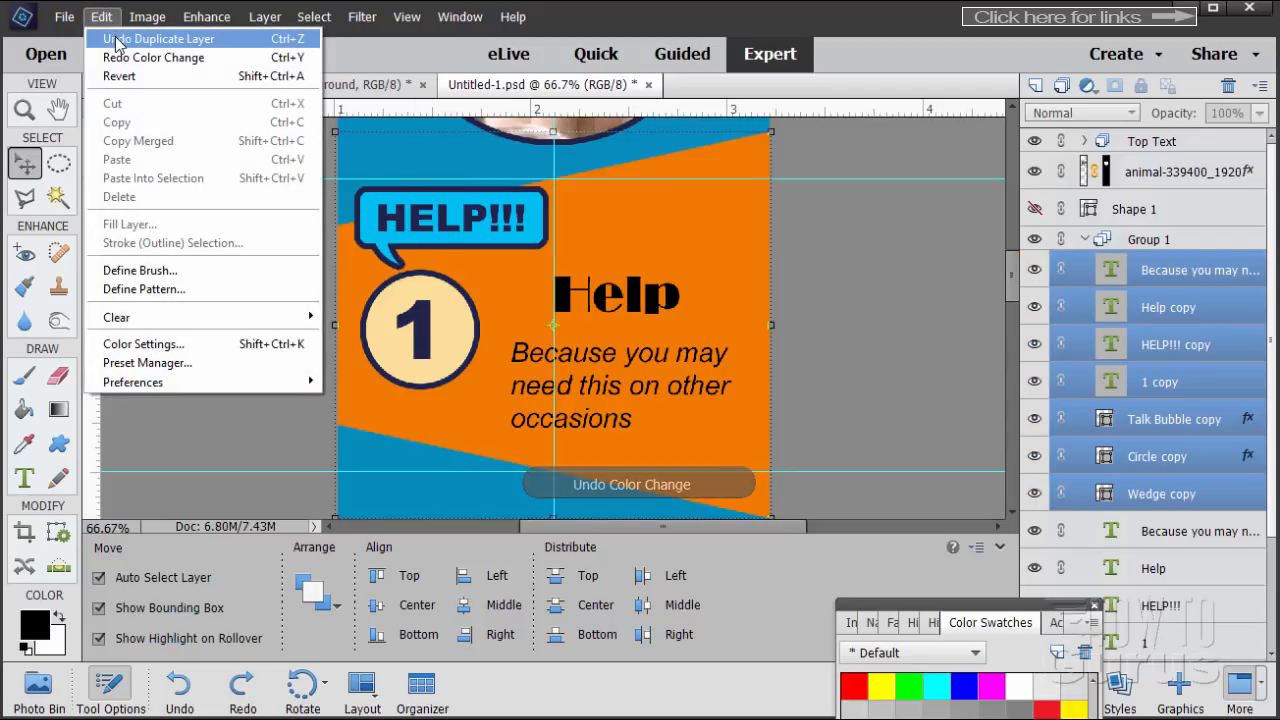
{"action": "left_click", "coordinate": [115, 37]}
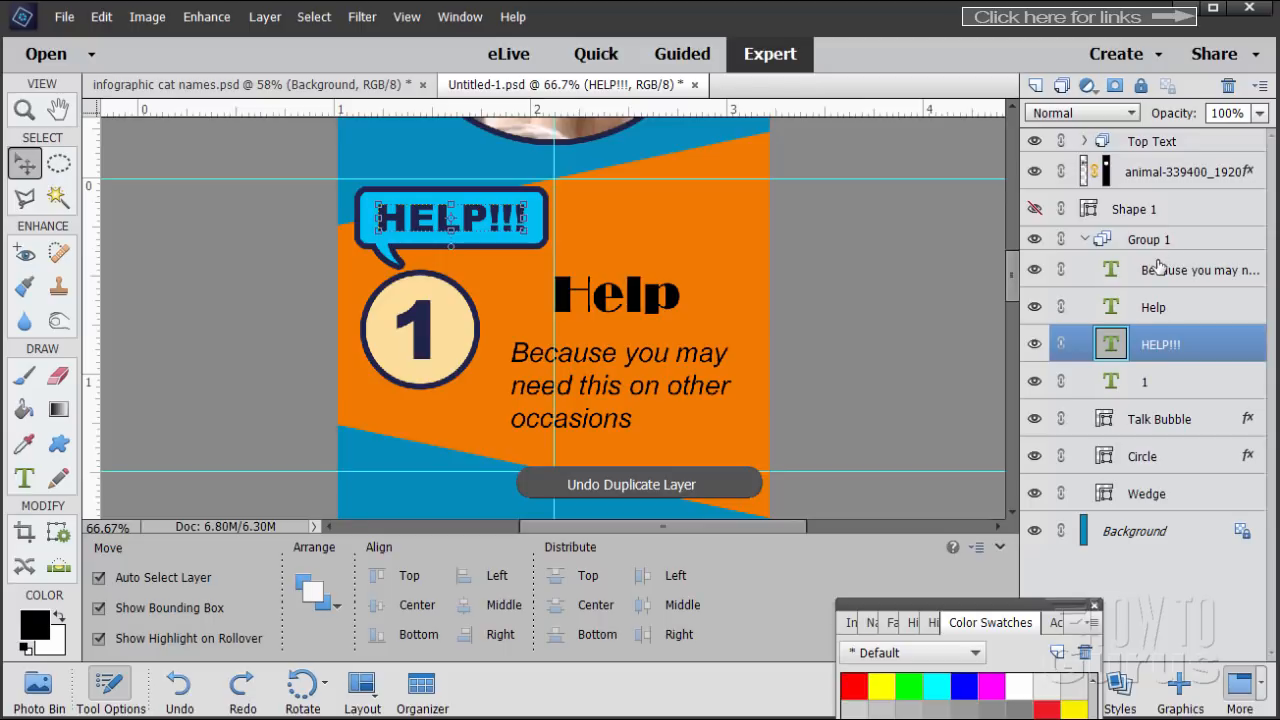
Step: Collapse Group 1 and duplicate the whole group
{"action": "left_click", "coordinate": [1110, 258]}
{"action": "left_click", "coordinate": [1120, 244]}
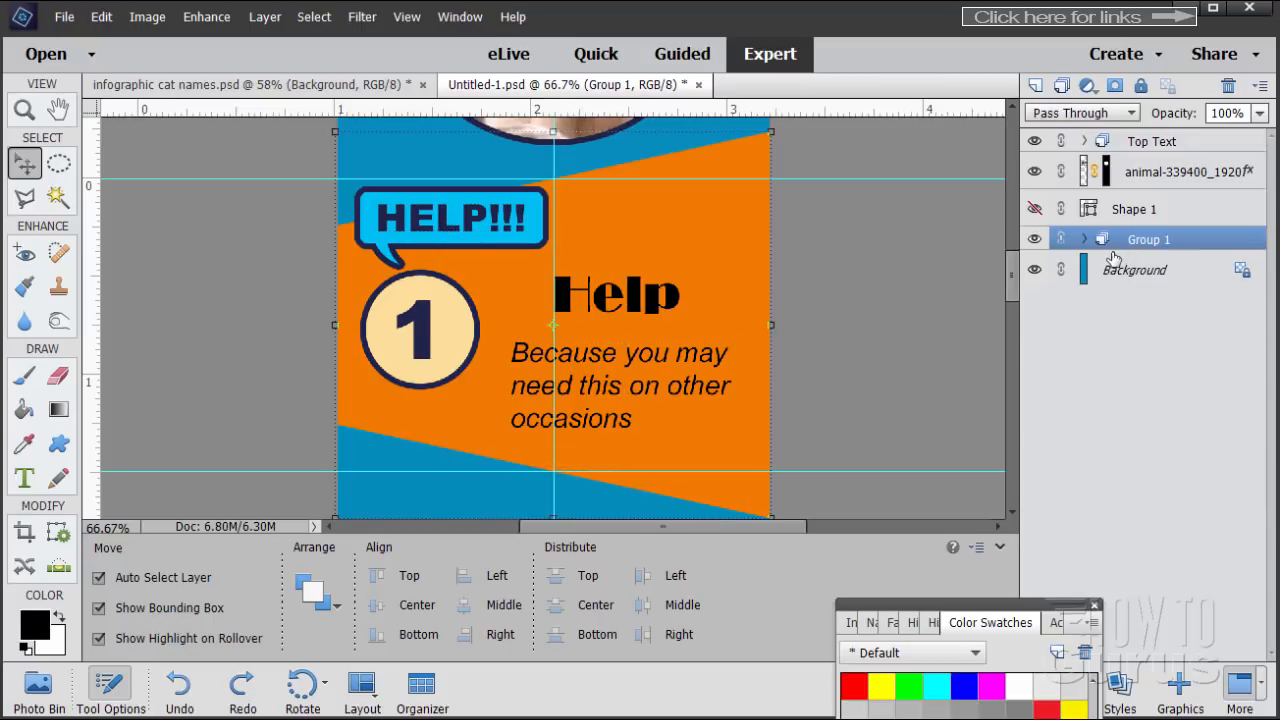
{"action": "left_click_drag", "start_coordinate": [1095, 243], "coordinate": [1035, 86]}
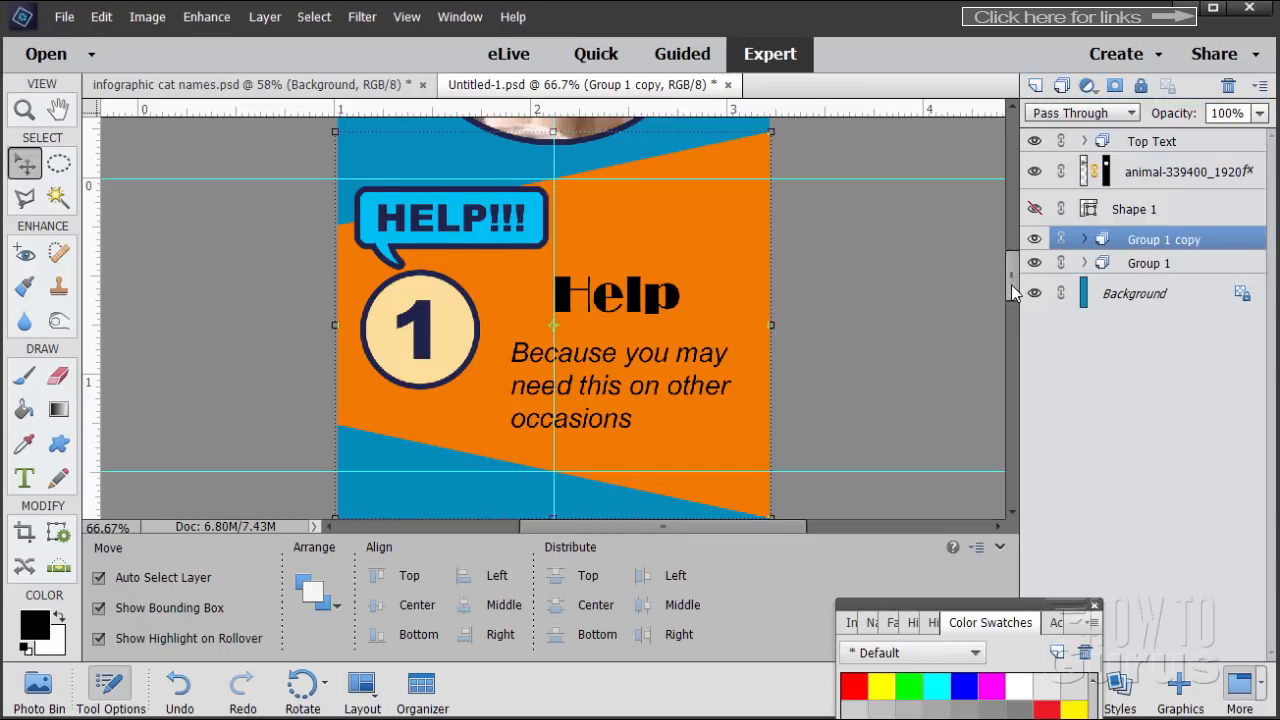
Step: Move the duplicated group down the canvas to the next pair of horizontal guides, directly below the first section
{"action": "scroll", "coordinate": [1010, 296], "scroll_direction": "down", "scroll_amount": 4}
{"action": "scroll", "coordinate": [1008, 300], "scroll_direction": "up", "scroll_amount": 1}
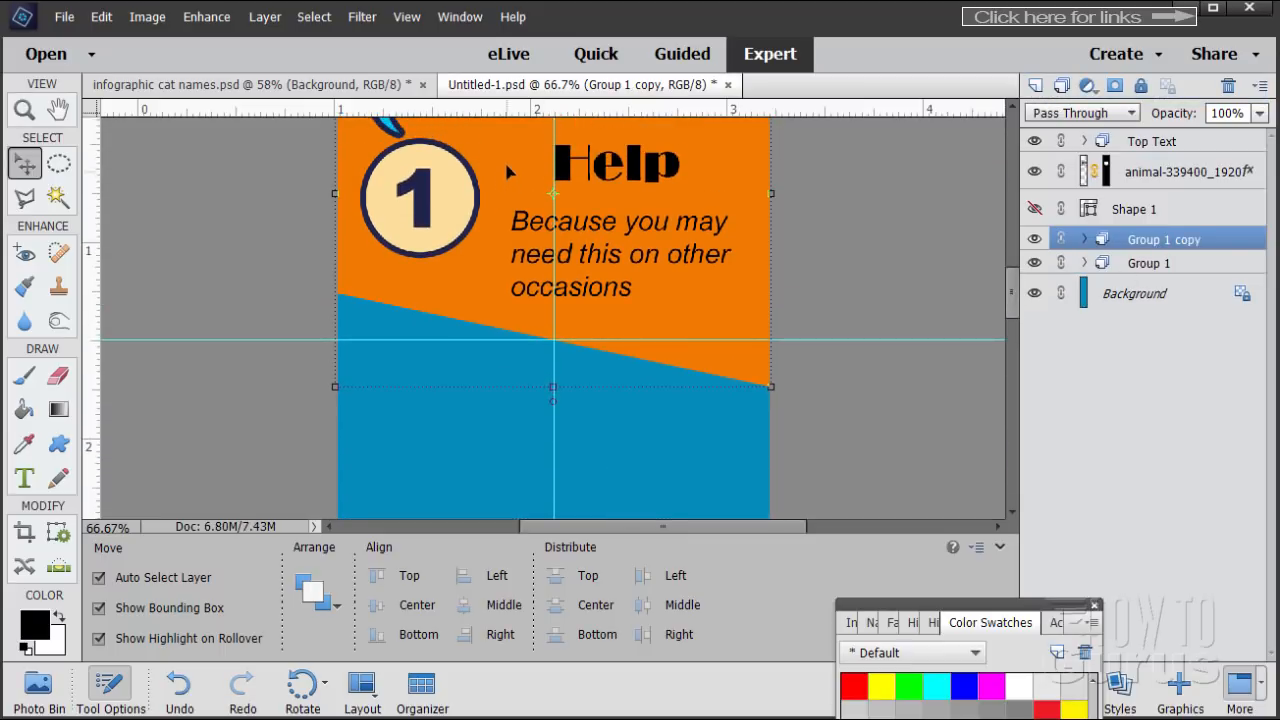
{"action": "left_click_drag", "start_coordinate": [507, 172], "coordinate": [545, 398]}
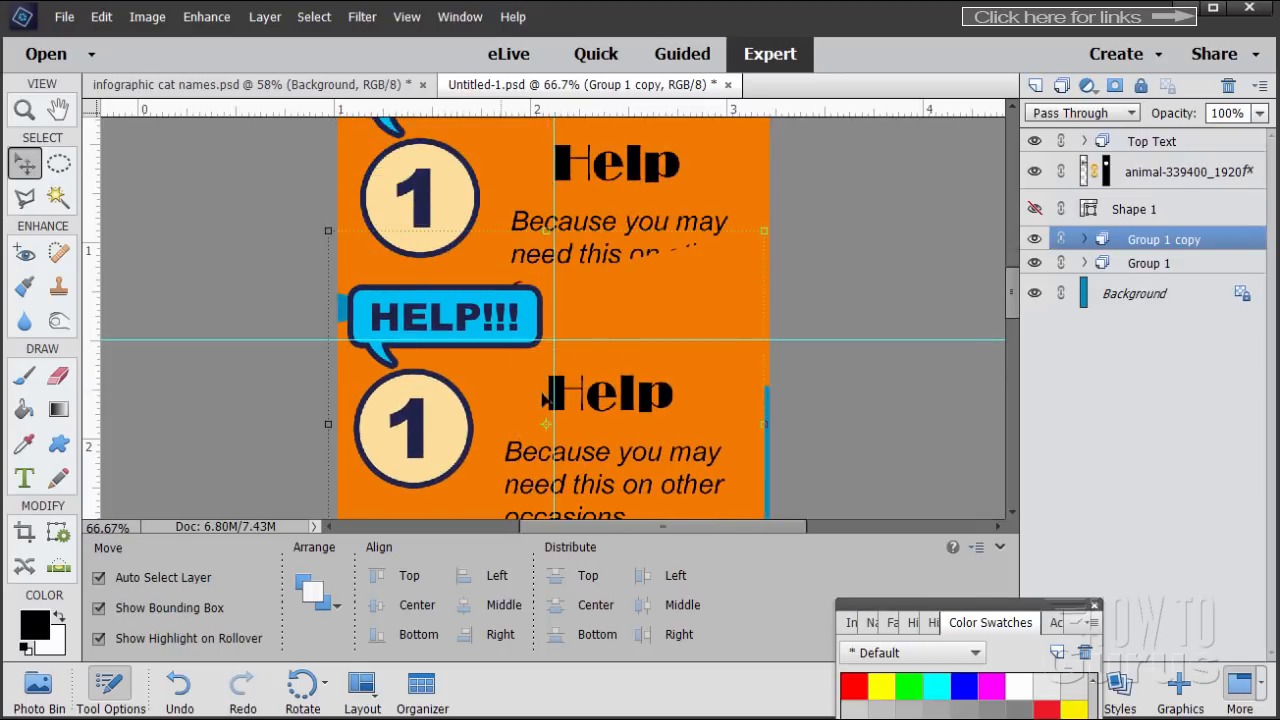
{"action": "left_click_drag", "start_coordinate": [1007, 302], "coordinate": [1015, 325]}
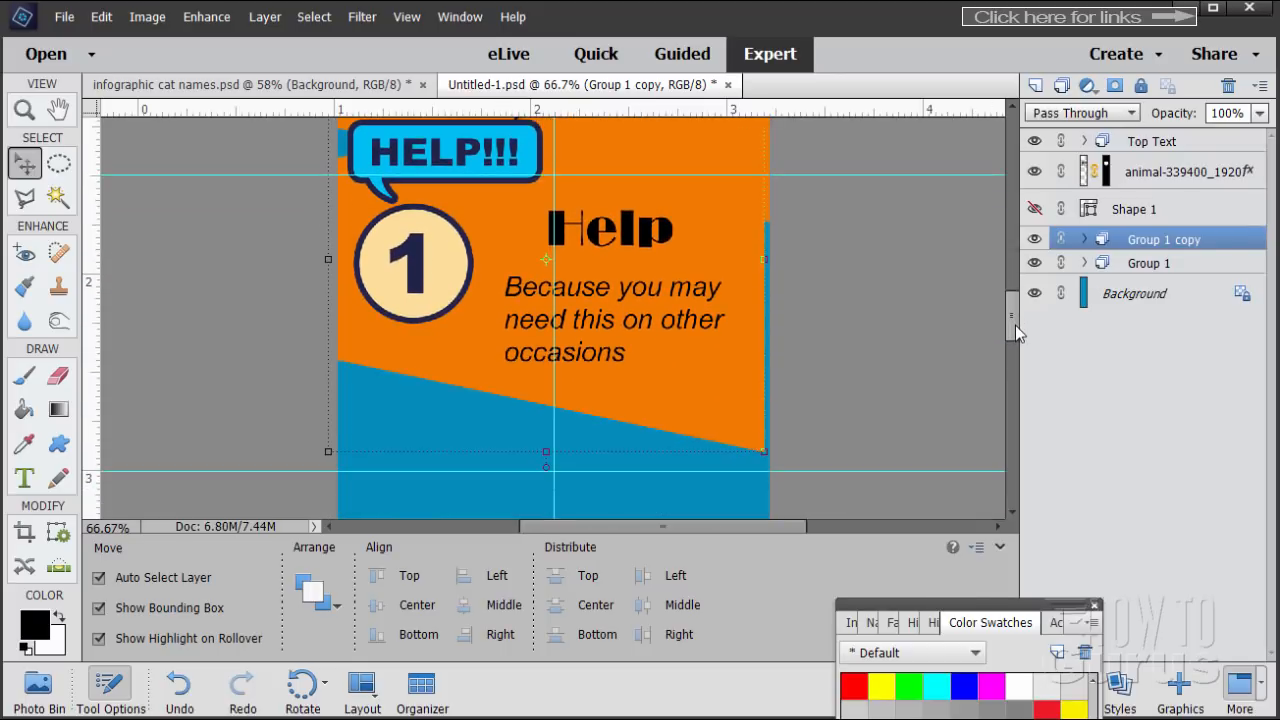
{"action": "left_click_drag", "start_coordinate": [738, 262], "coordinate": [735, 327]}
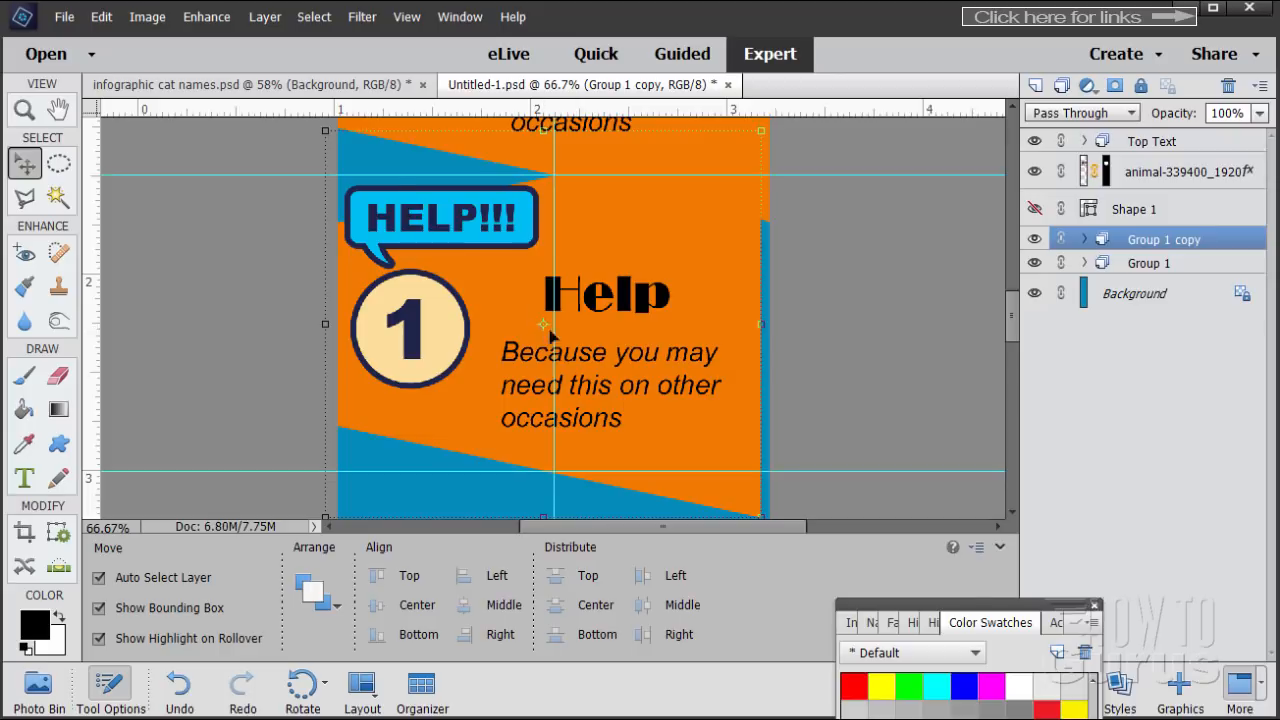
Step: Nudge the duplicated group right and slightly up so its wedge meets the canvas edges and the first section's wedge
{"action": "key", "text": "Right"}
{"action": "key", "text": "Right"}
{"action": "key", "text": "Right"}
{"action": "key", "text": "Right"}
{"action": "key", "text": "Right"}
{"action": "key", "text": "Right"}
{"action": "key", "text": "Right"}
{"action": "key", "text": "Right"}
{"action": "key", "text": "Right"}
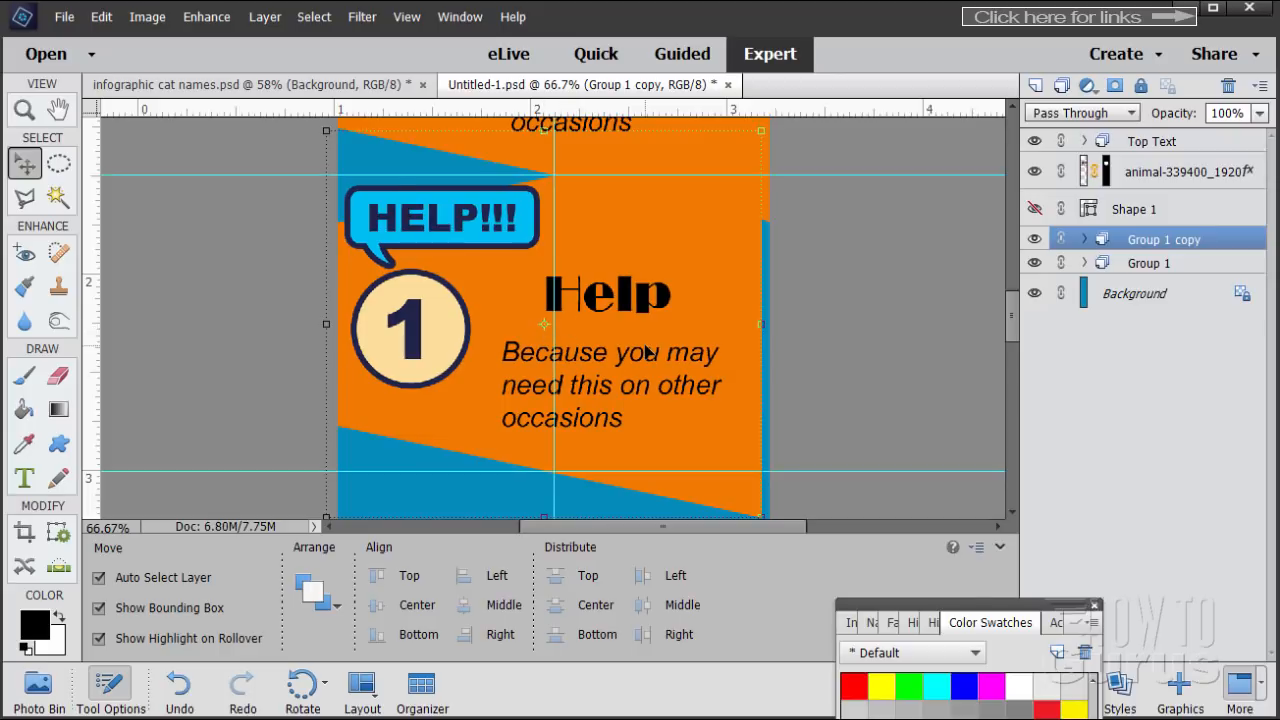
{"action": "key", "text": "Right"}
{"action": "key", "text": "Right"}
{"action": "key", "text": "Right"}
{"action": "key", "text": "Right"}
{"action": "key", "text": "Right"}
{"action": "key", "text": "Right"}
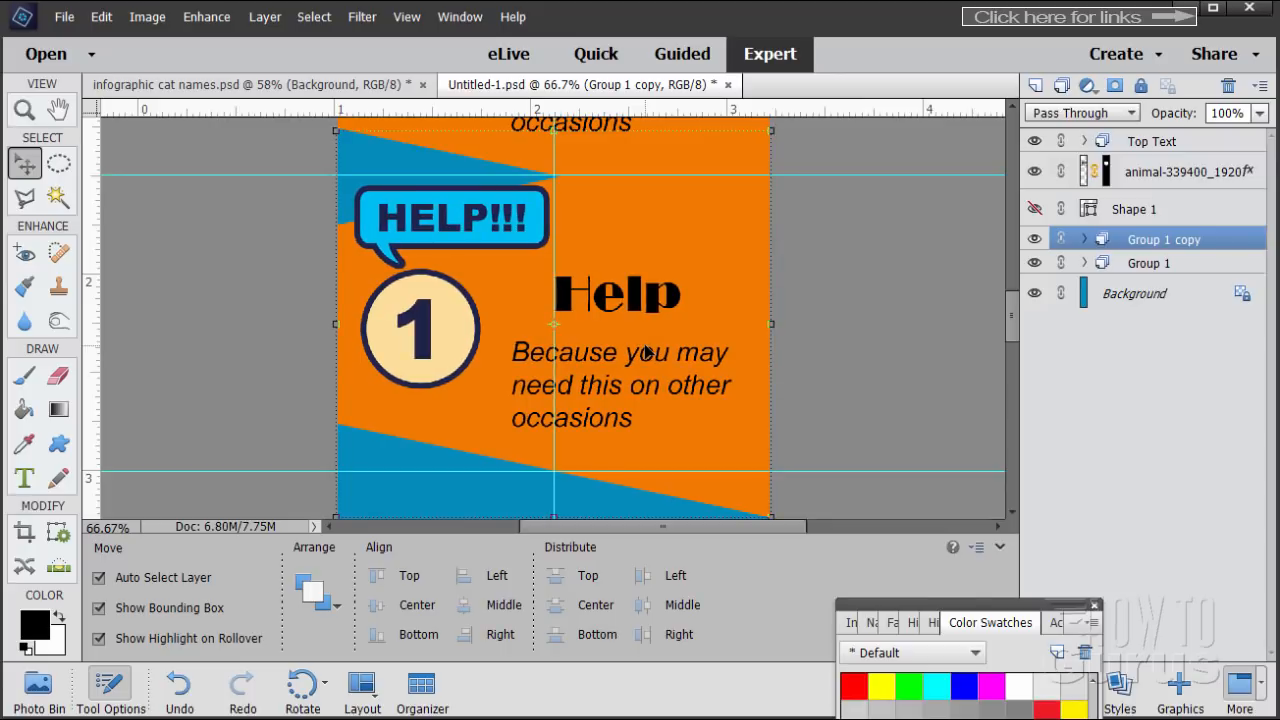
{"action": "key", "text": "Up"}
{"action": "key", "text": "Up"}
{"action": "key", "text": "Up"}
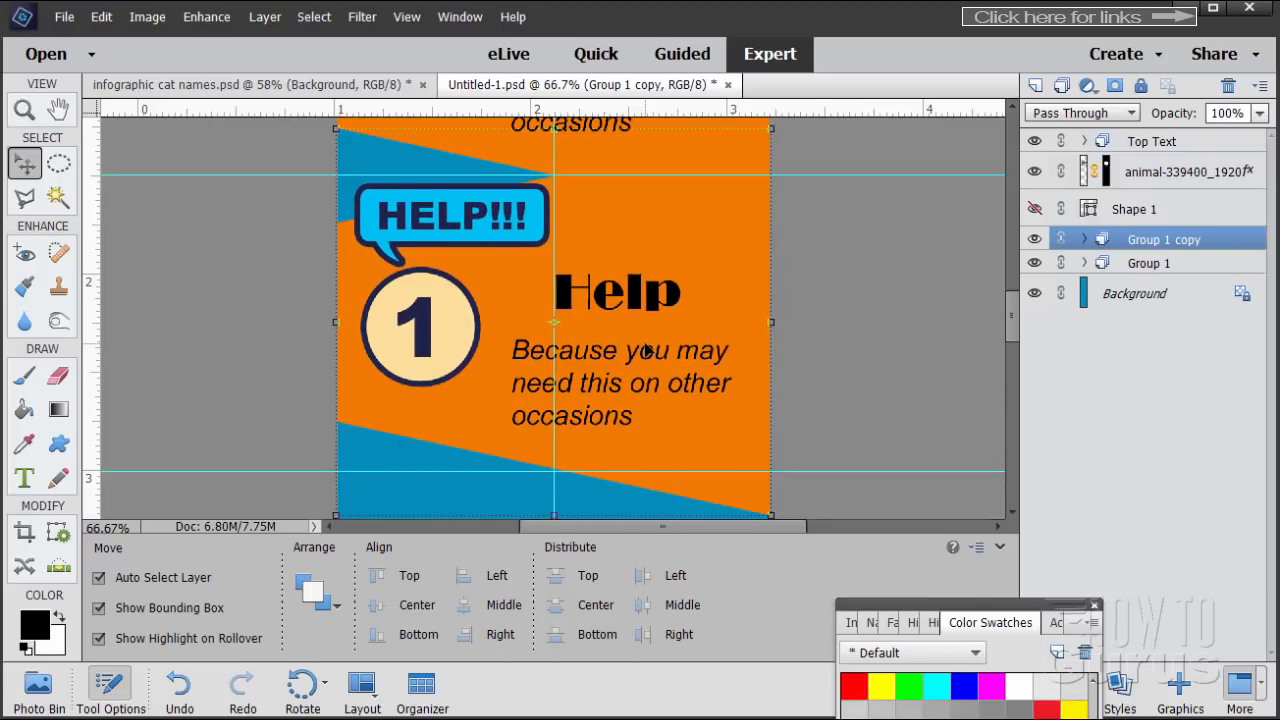
{"action": "key", "text": "Up"}
{"action": "key", "text": "Up"}
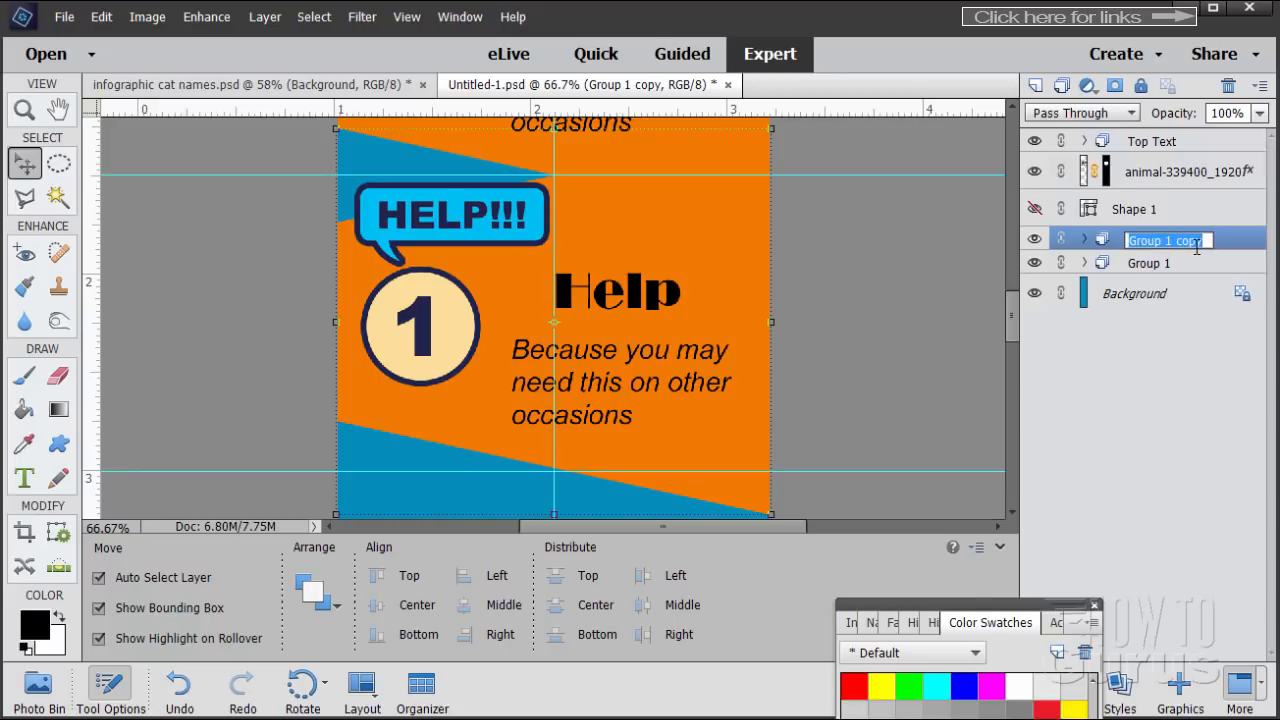
Step: Rename the duplicated group as Group 2 and place it below Group 1 in the layer order
{"action": "left_click", "coordinate": [1206, 247]}
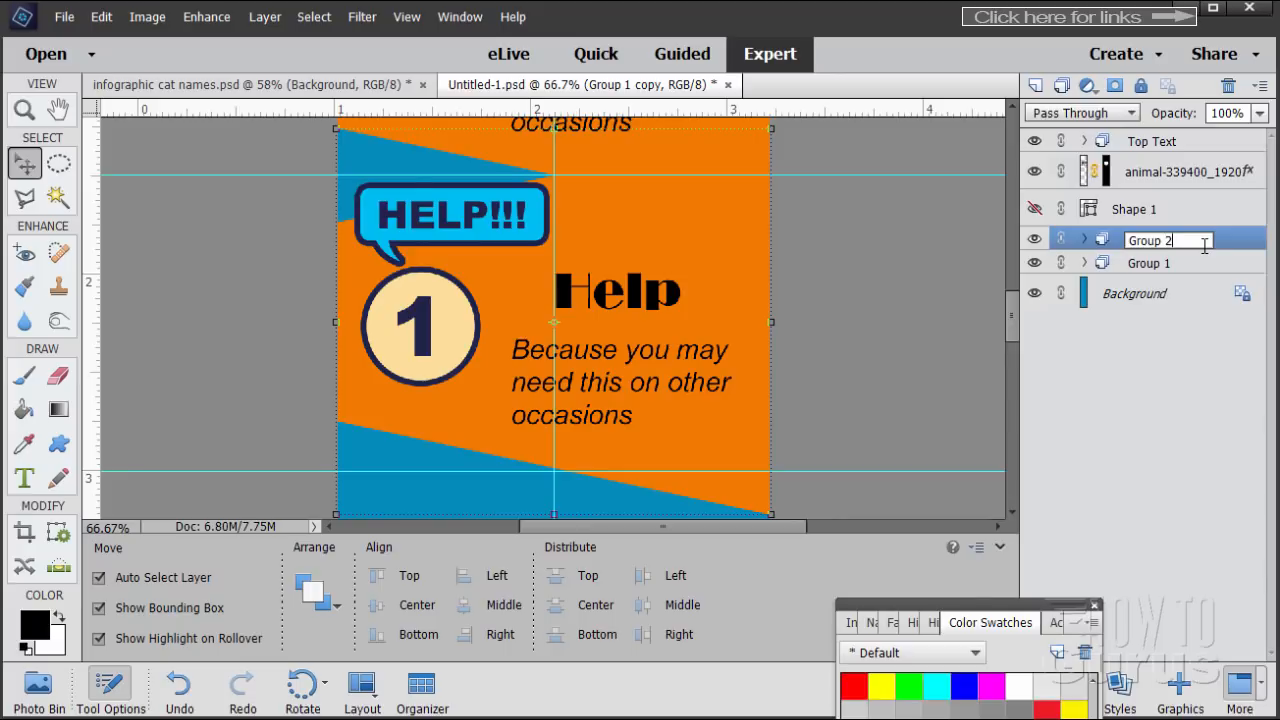
{"action": "key", "text": "Return"}
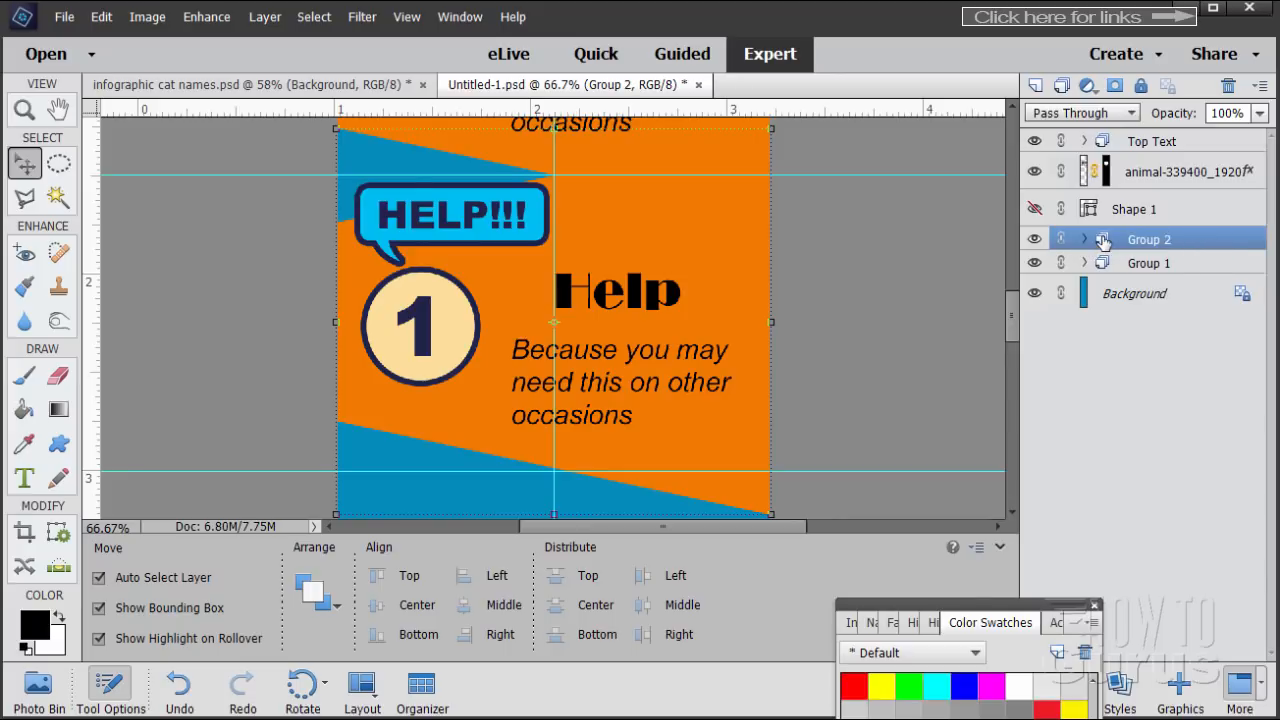
{"action": "left_click_drag", "start_coordinate": [1113, 242], "coordinate": [1124, 268]}
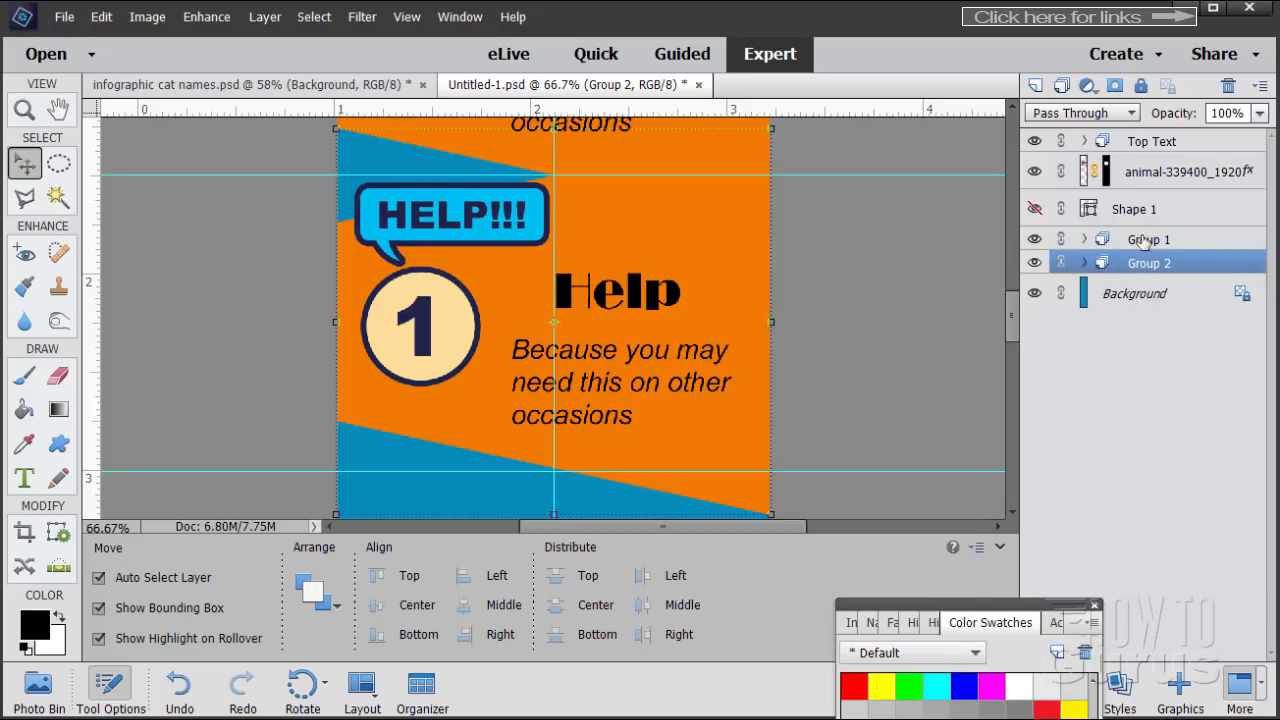
Step: Expand Group 2 and hide its Wedge layer
{"action": "left_click", "coordinate": [1085, 262]}
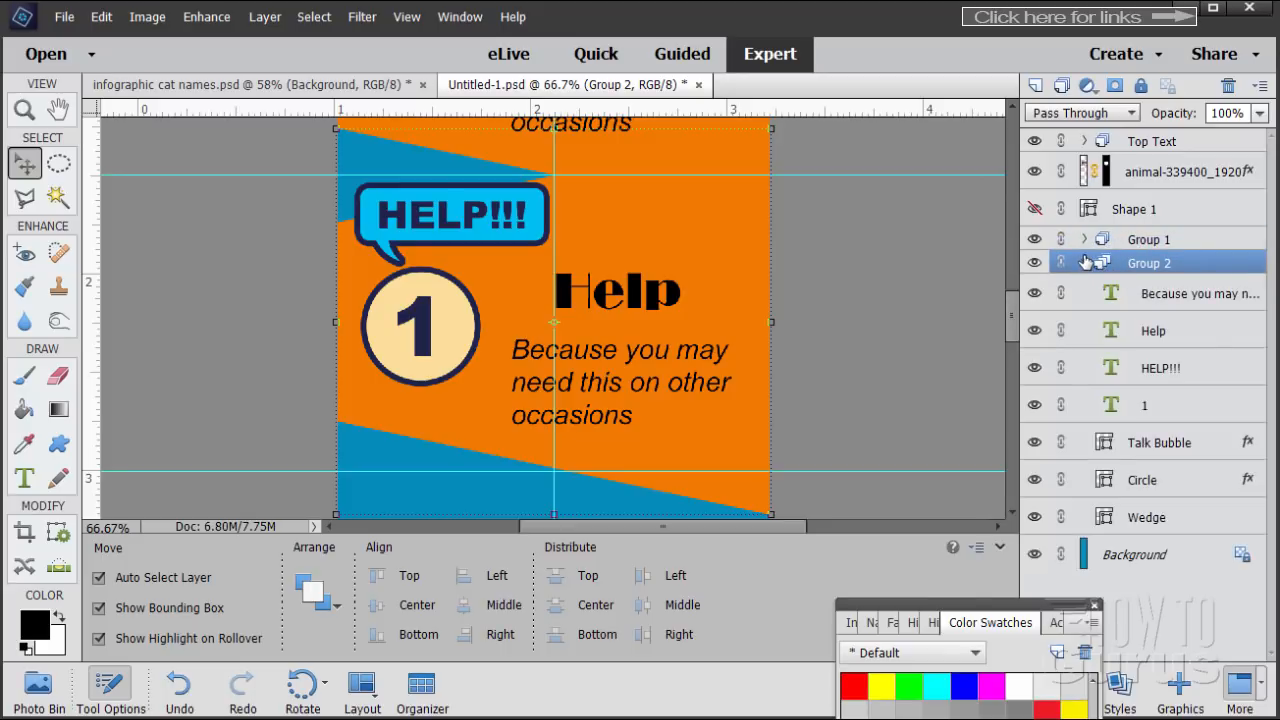
{"action": "left_click", "coordinate": [1035, 517]}
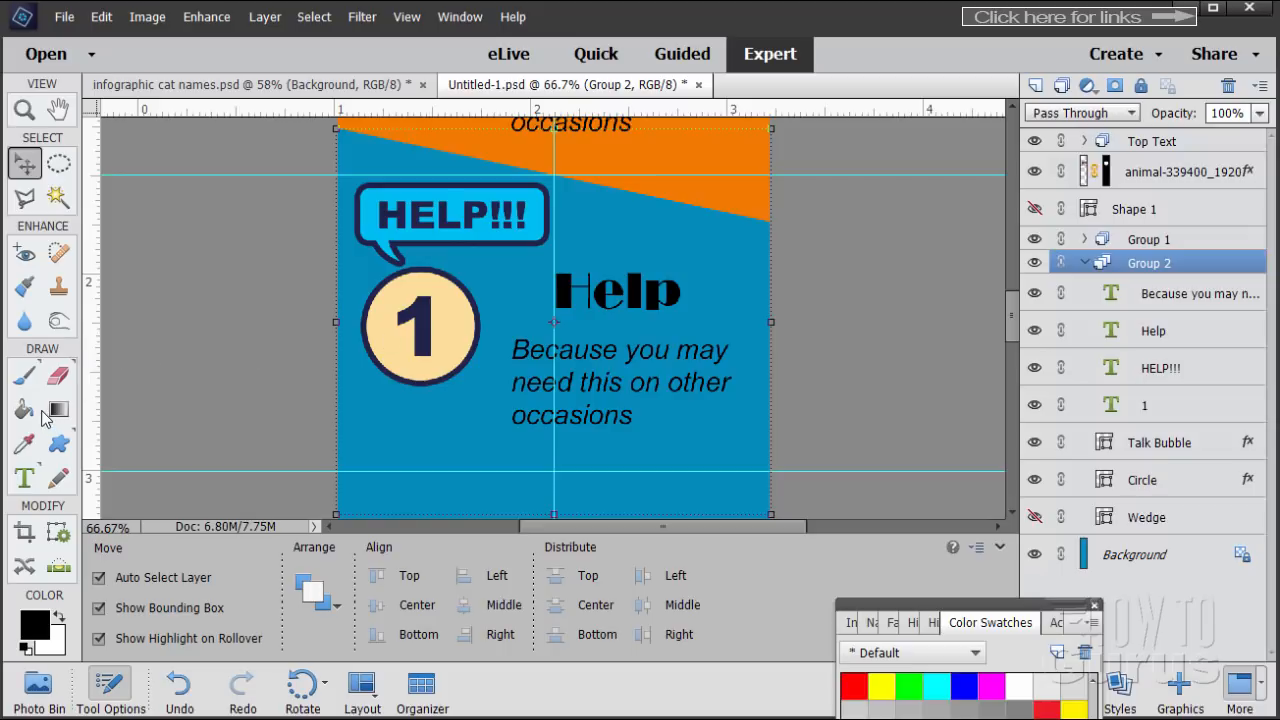
Step: Change the number in the second section's circle to 2 and nudge it slightly right to center it
{"action": "left_click", "coordinate": [24, 479]}
{"action": "left_click", "coordinate": [429, 323]}
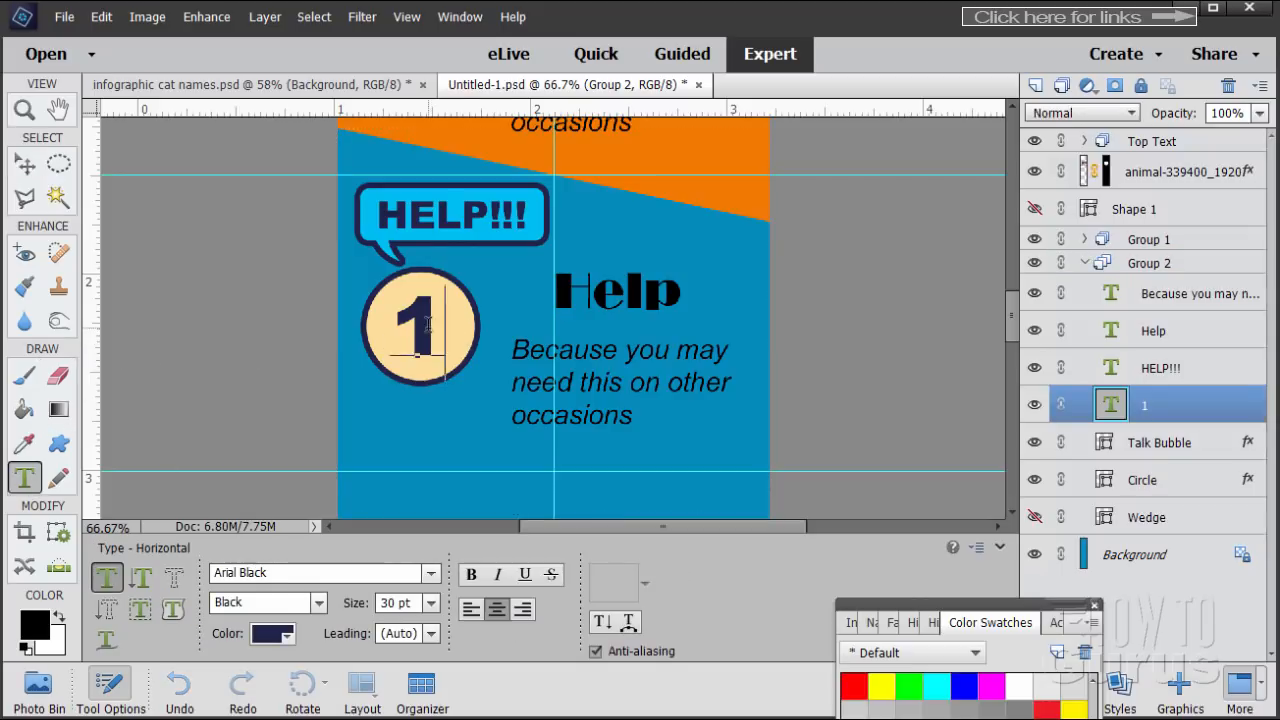
{"action": "double_click", "coordinate": [428, 323]}
{"action": "type", "text": "2"}
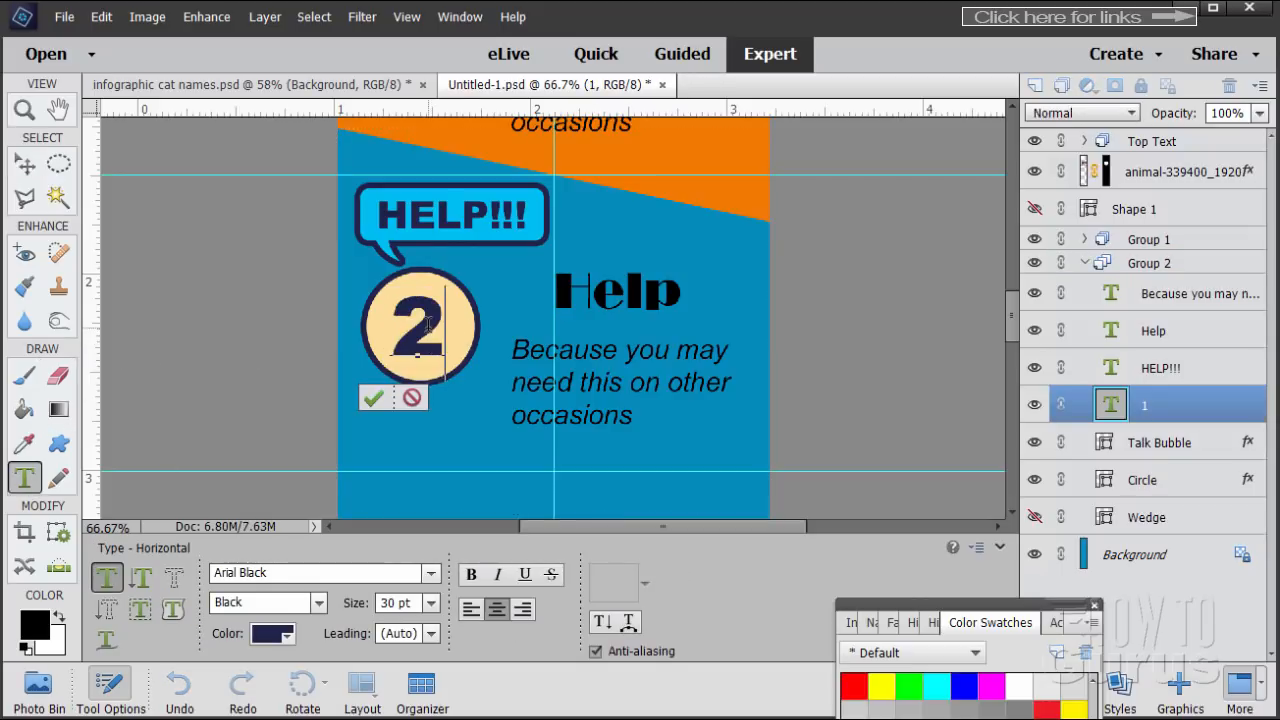
{"action": "left_click", "coordinate": [373, 398]}
{"action": "key", "text": "v"}
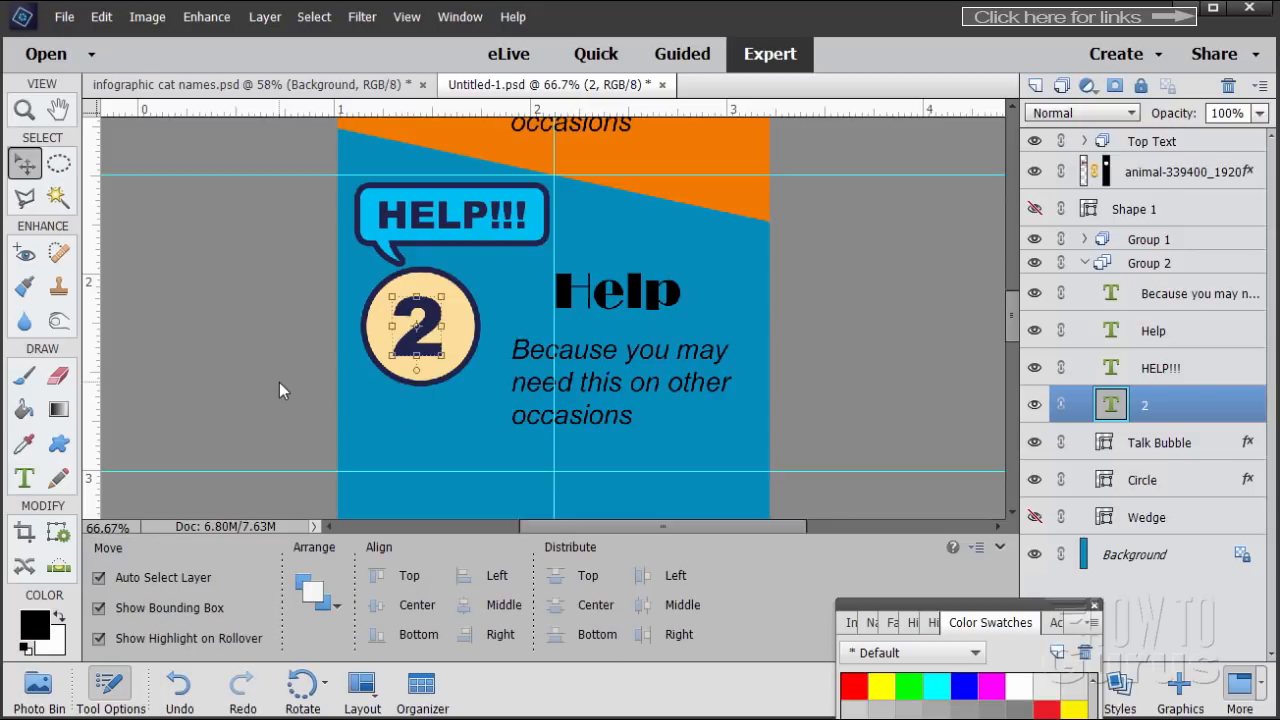
{"action": "key", "text": "Right"}
{"action": "key", "text": "Right"}
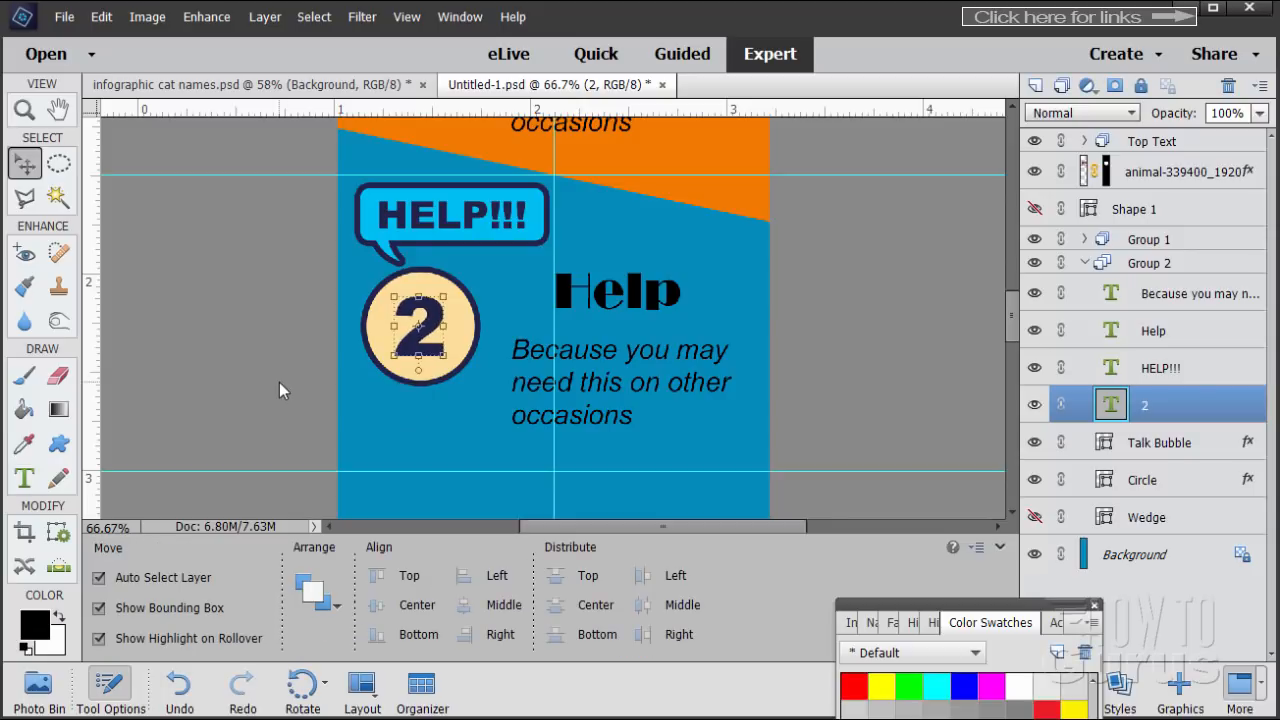
Step: Change the speech bubble text in the second section to FIRE!!!
{"action": "left_click", "coordinate": [30, 480]}
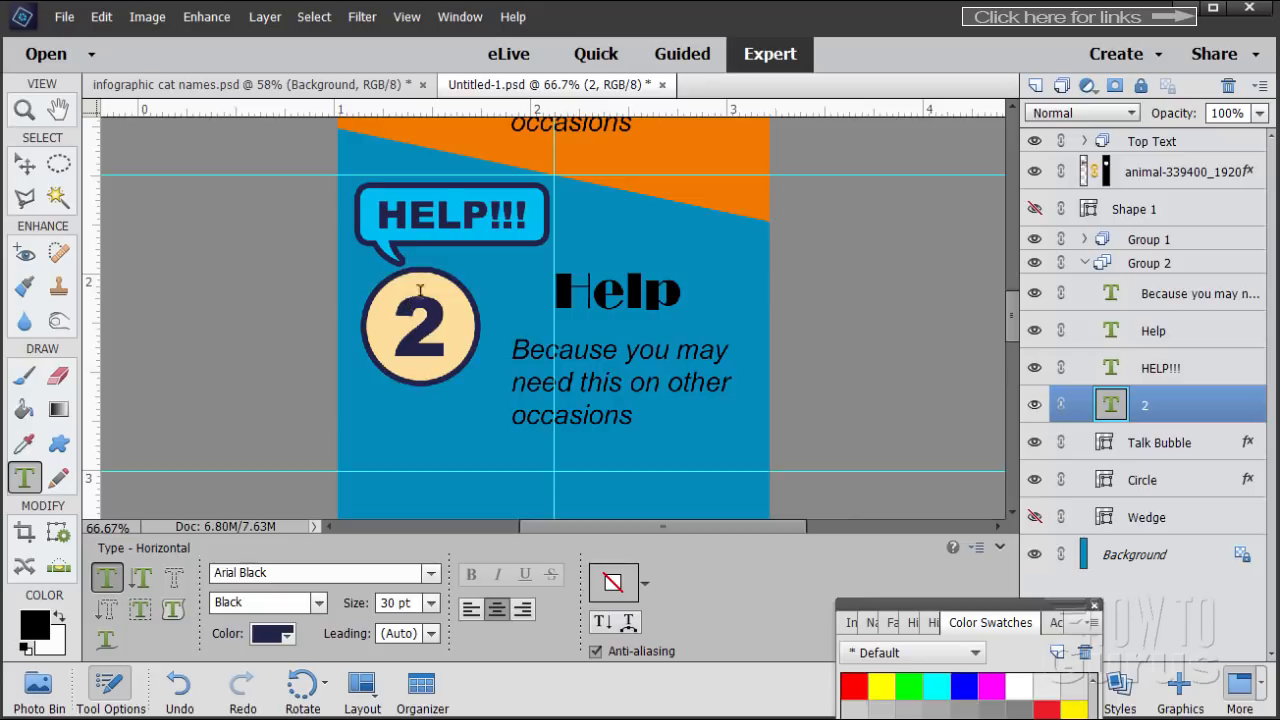
{"action": "double_click", "coordinate": [417, 218]}
{"action": "type", "text": "FIRE"}
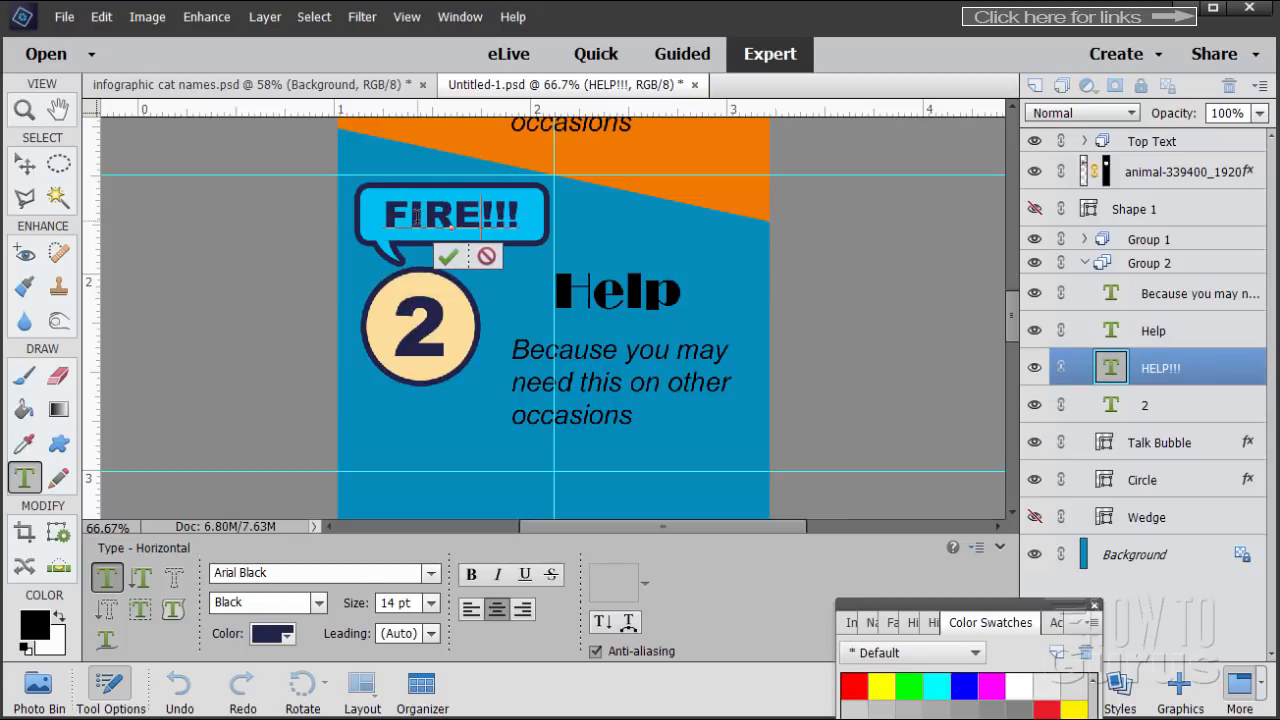
{"action": "left_click", "coordinate": [448, 257]}
{"action": "key", "text": "v"}
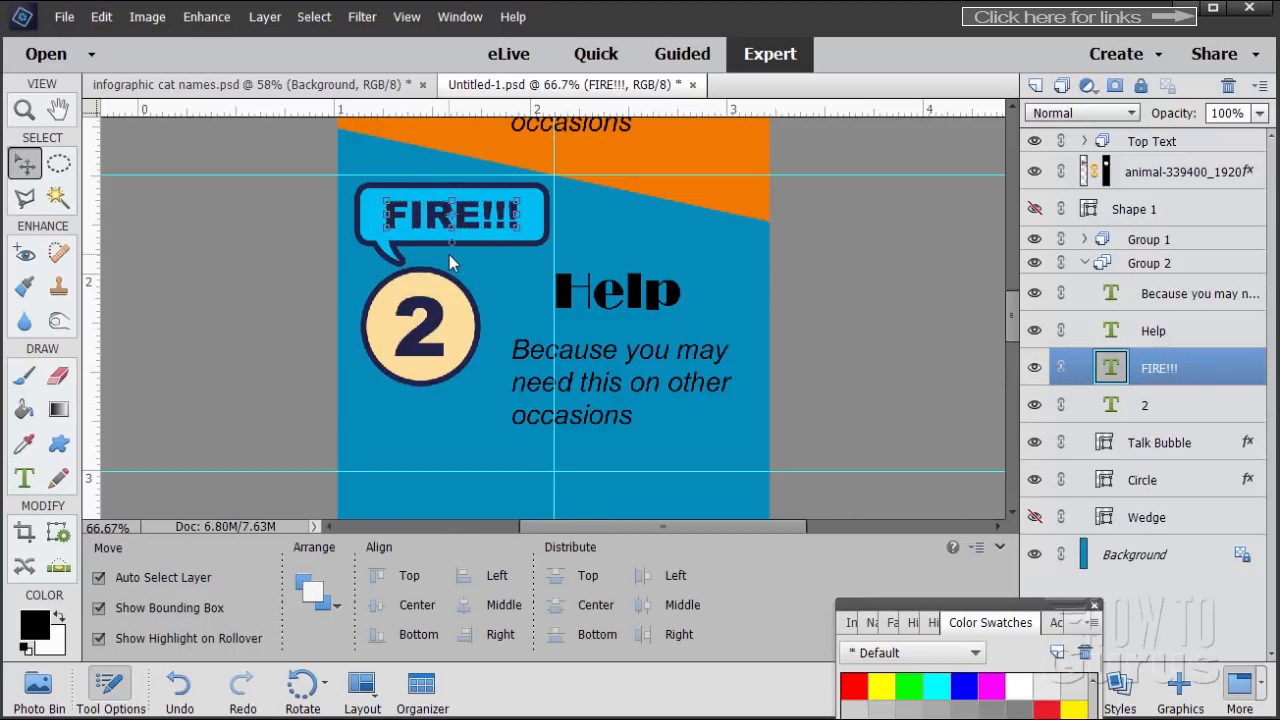
Step: Replace the heading "Help" beside the number 2 with "Fire"
{"action": "left_click", "coordinate": [31, 479]}
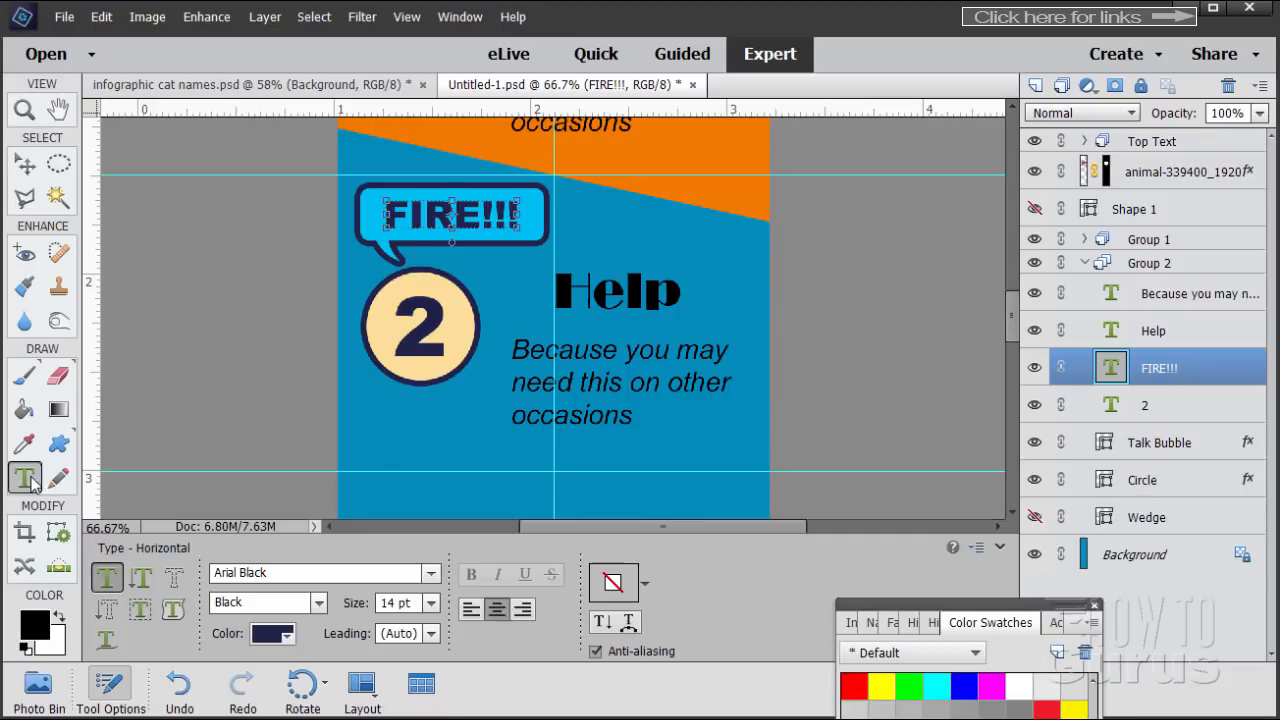
{"action": "double_click", "coordinate": [607, 300]}
{"action": "type", "text": "Fire"}
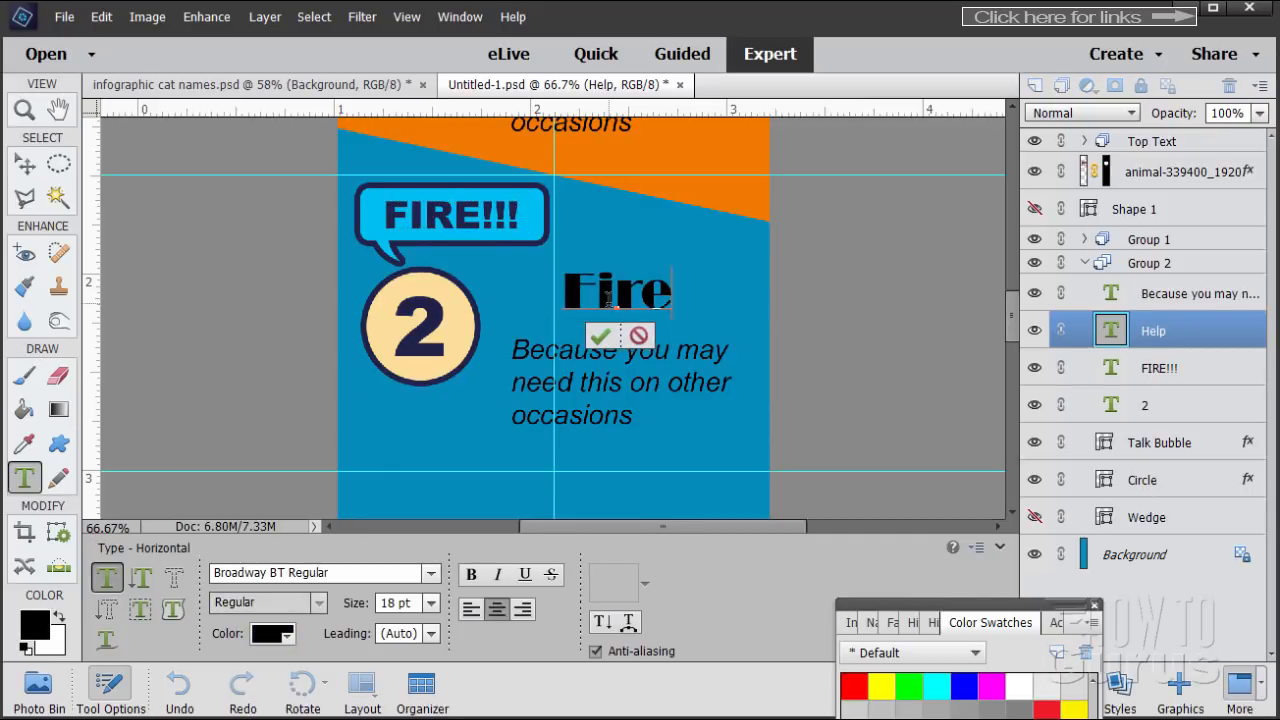
{"action": "left_click", "coordinate": [600, 336]}
{"action": "key", "text": "v"}
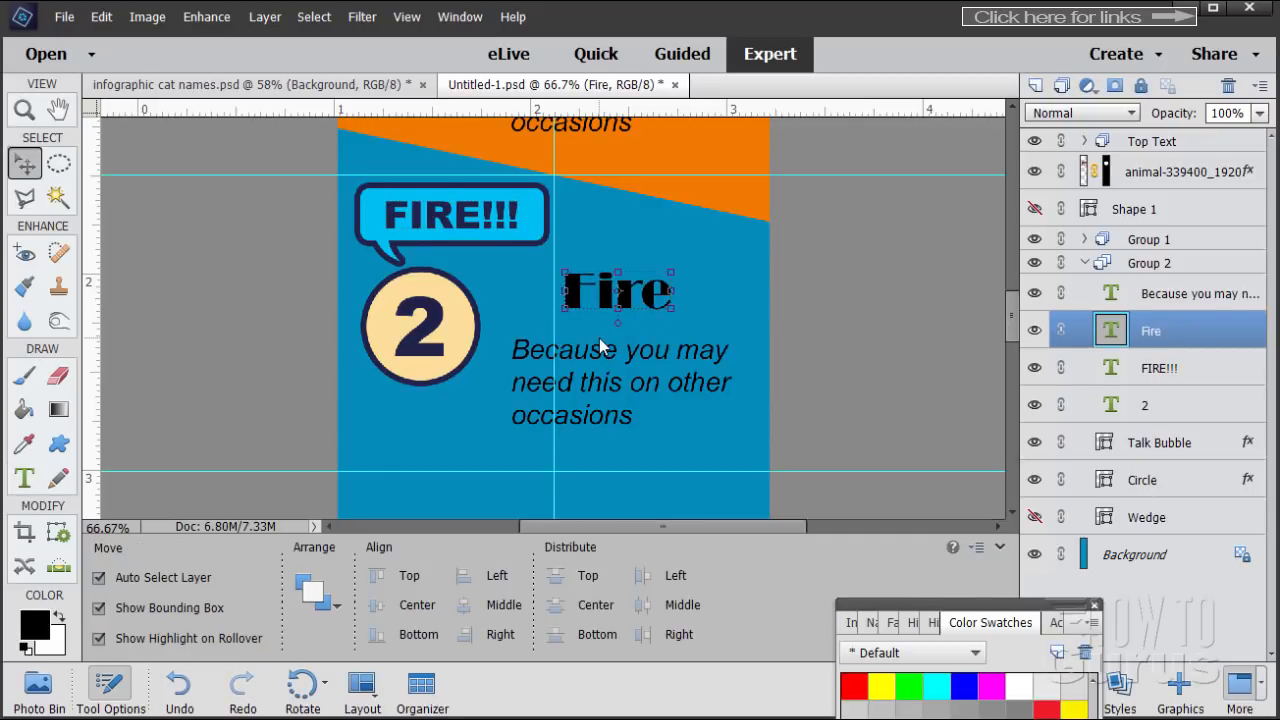
Step: Switch to the Notepad list of cat names and copy entry 2's sentence "Might be illegal to call this out loud with no real fire"
{"action": "mouse_move", "coordinate": [50, 710]}
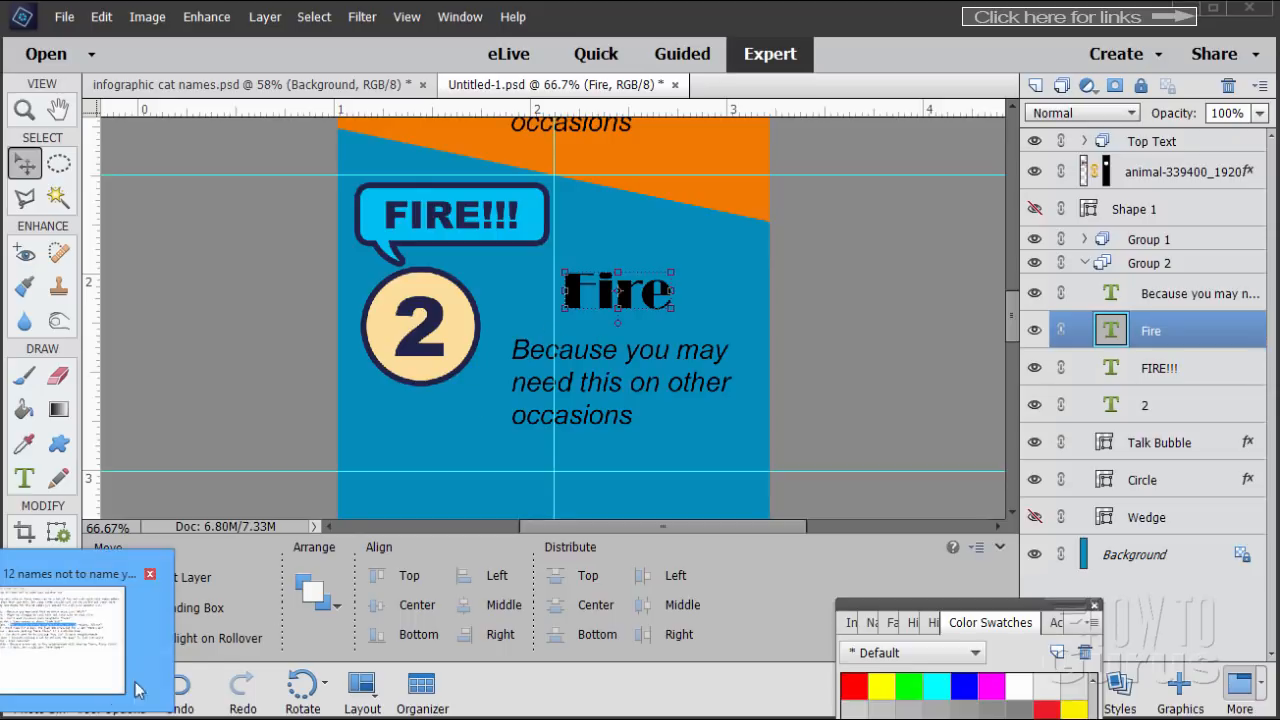
{"action": "left_click", "coordinate": [110, 662]}
{"action": "left_click_drag", "start_coordinate": [449, 386], "coordinate": [460, 386]}
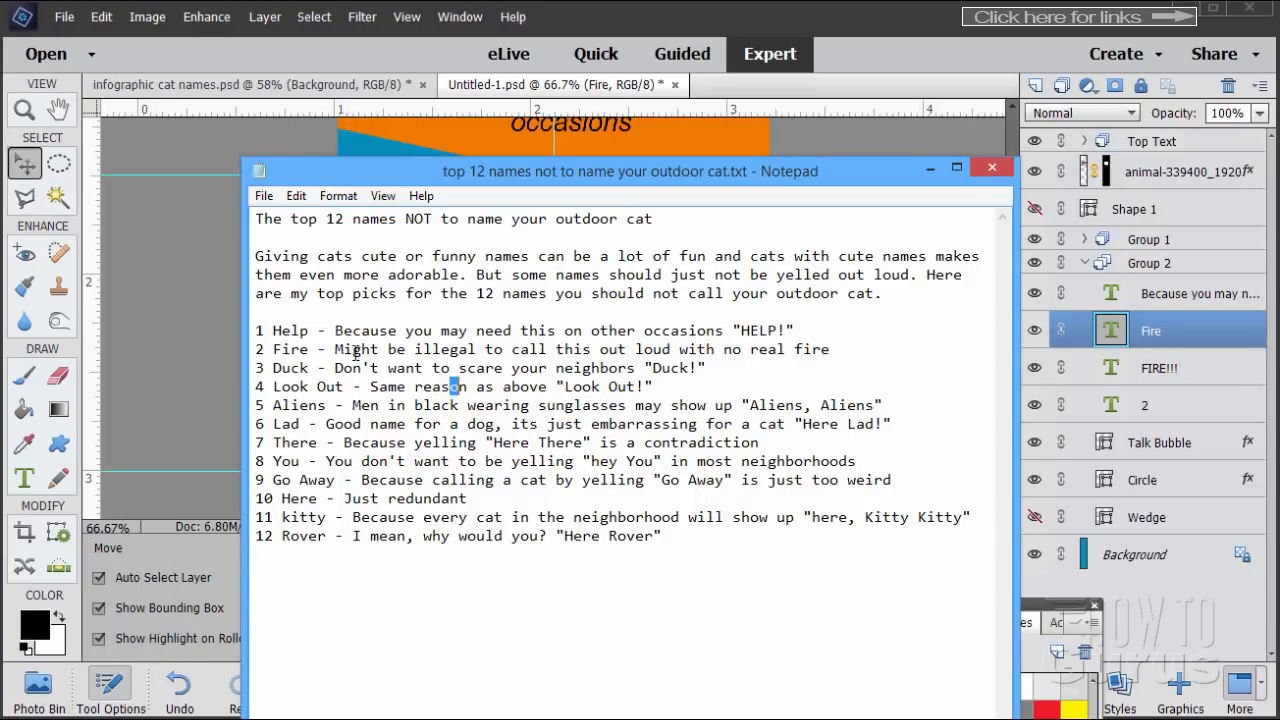
{"action": "left_click", "coordinate": [707, 350]}
{"action": "left_click_drag", "start_coordinate": [816, 347], "coordinate": [350, 352]}
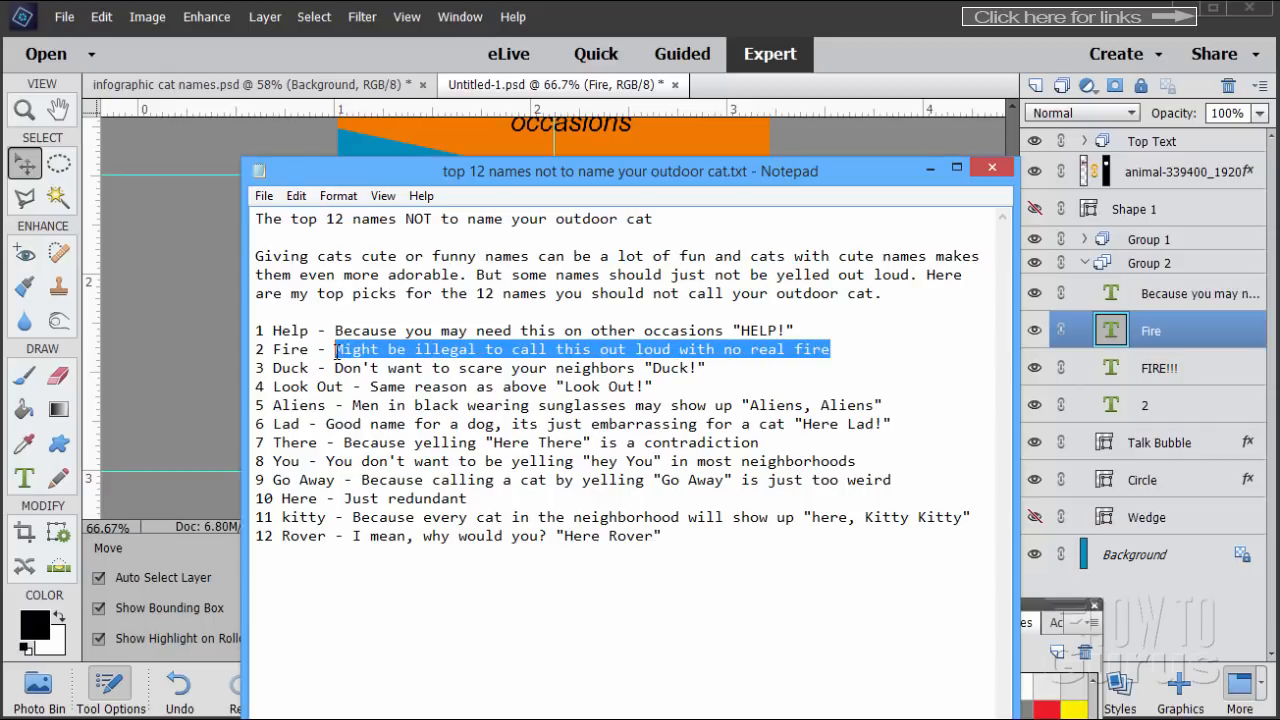
{"action": "right_click", "coordinate": [362, 349]}
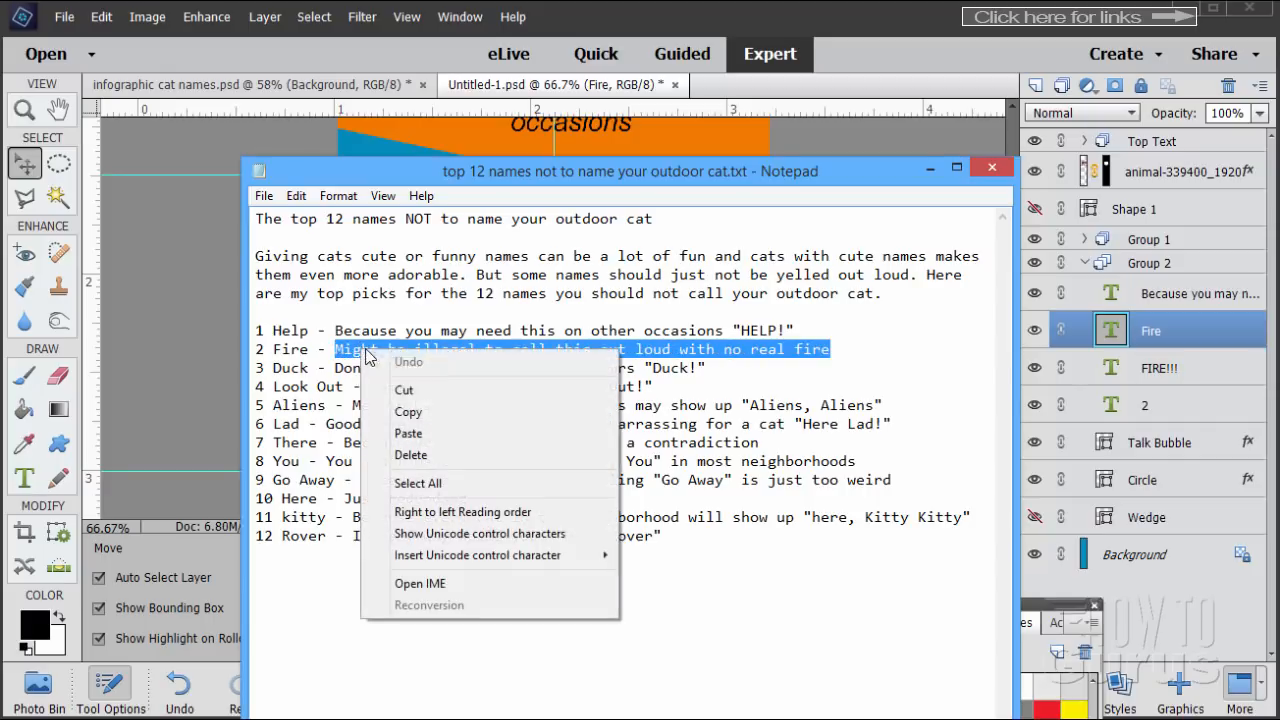
{"action": "left_click", "coordinate": [409, 412]}
{"action": "left_click", "coordinate": [929, 168]}
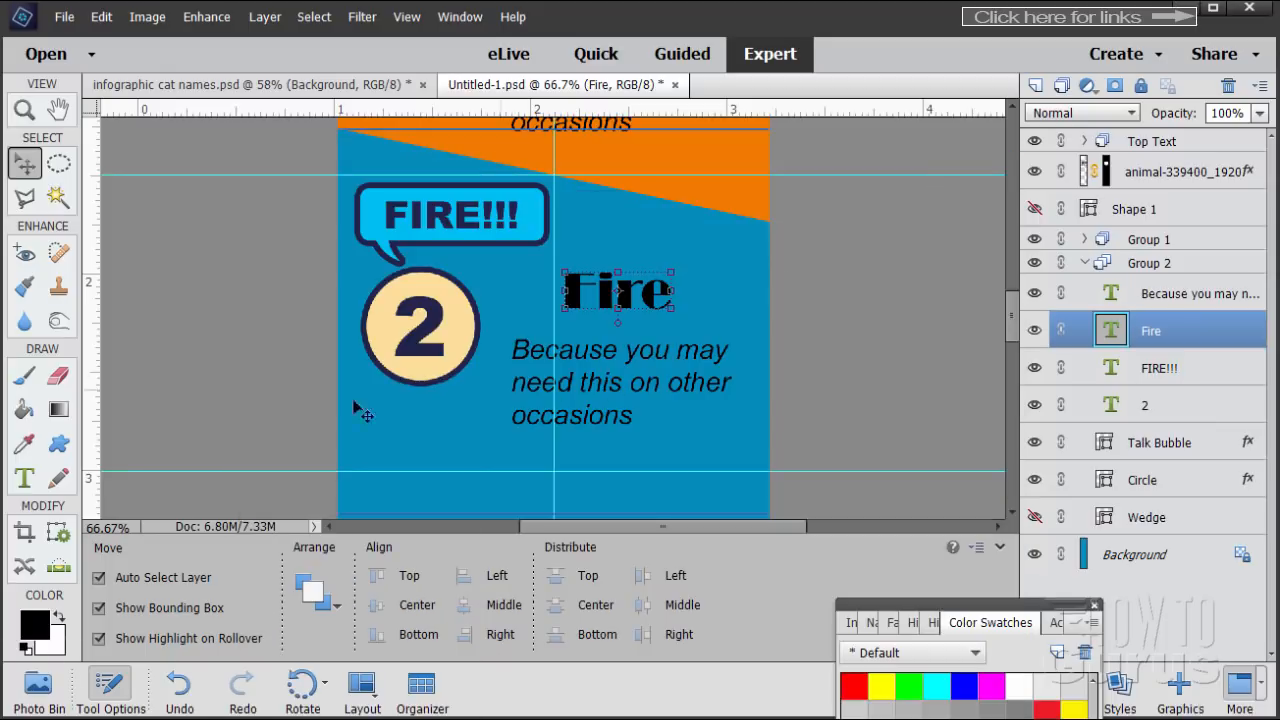
Step: Replace the whole description under the "Fire" heading with the copied sentence "Might be illegal to call this out loud with no real fire"
{"action": "left_click", "coordinate": [24, 478]}
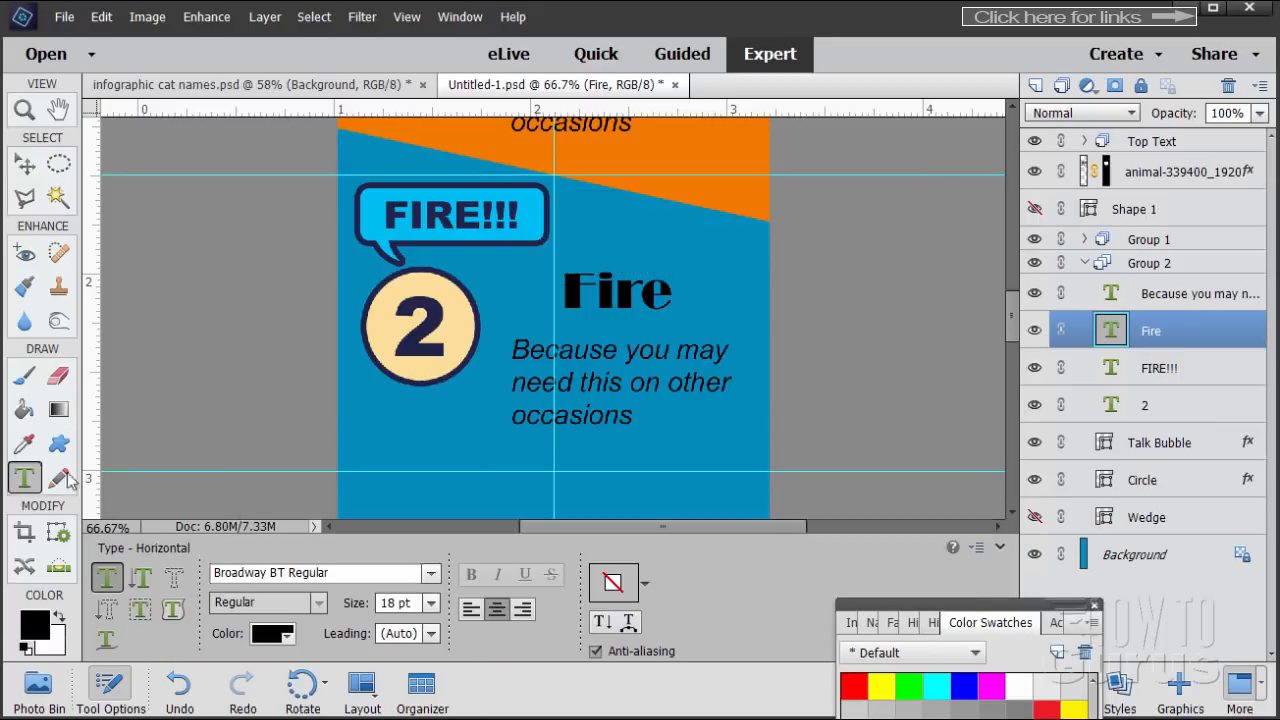
{"action": "triple_click", "coordinate": [588, 383]}
{"action": "double_click", "coordinate": [596, 380]}
{"action": "left_click", "coordinate": [596, 380]}
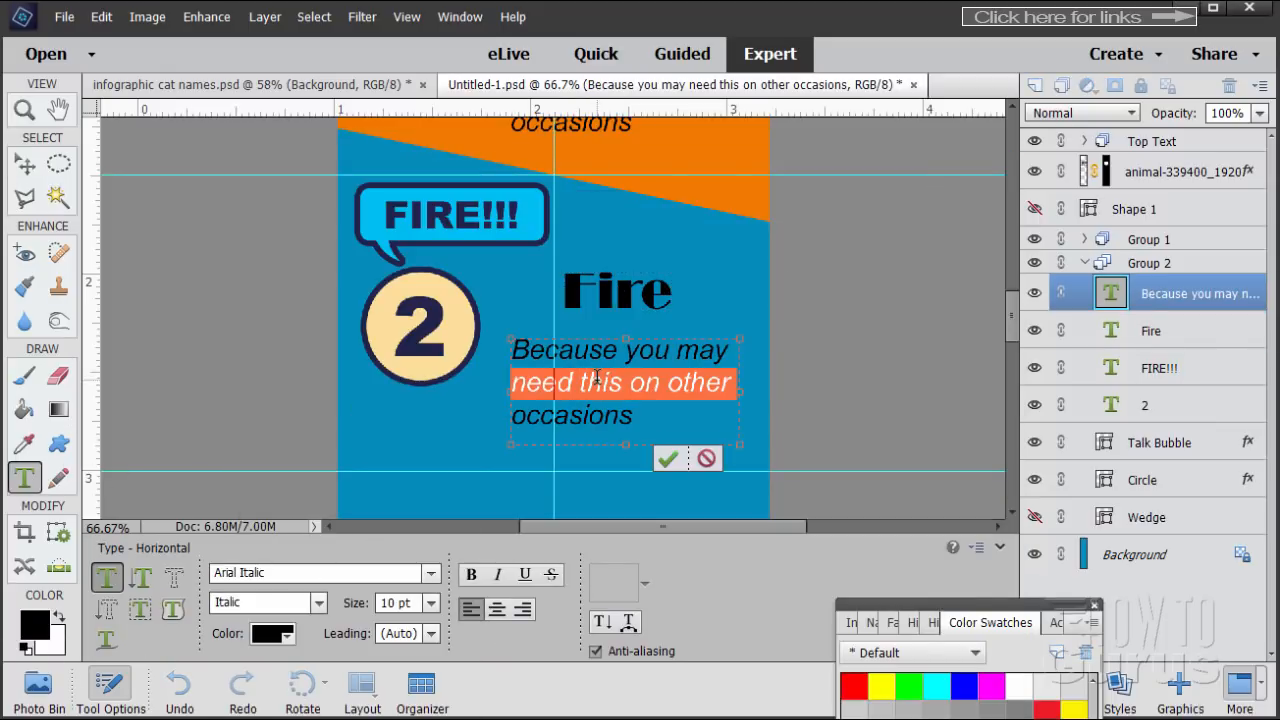
{"action": "left_click", "coordinate": [596, 380]}
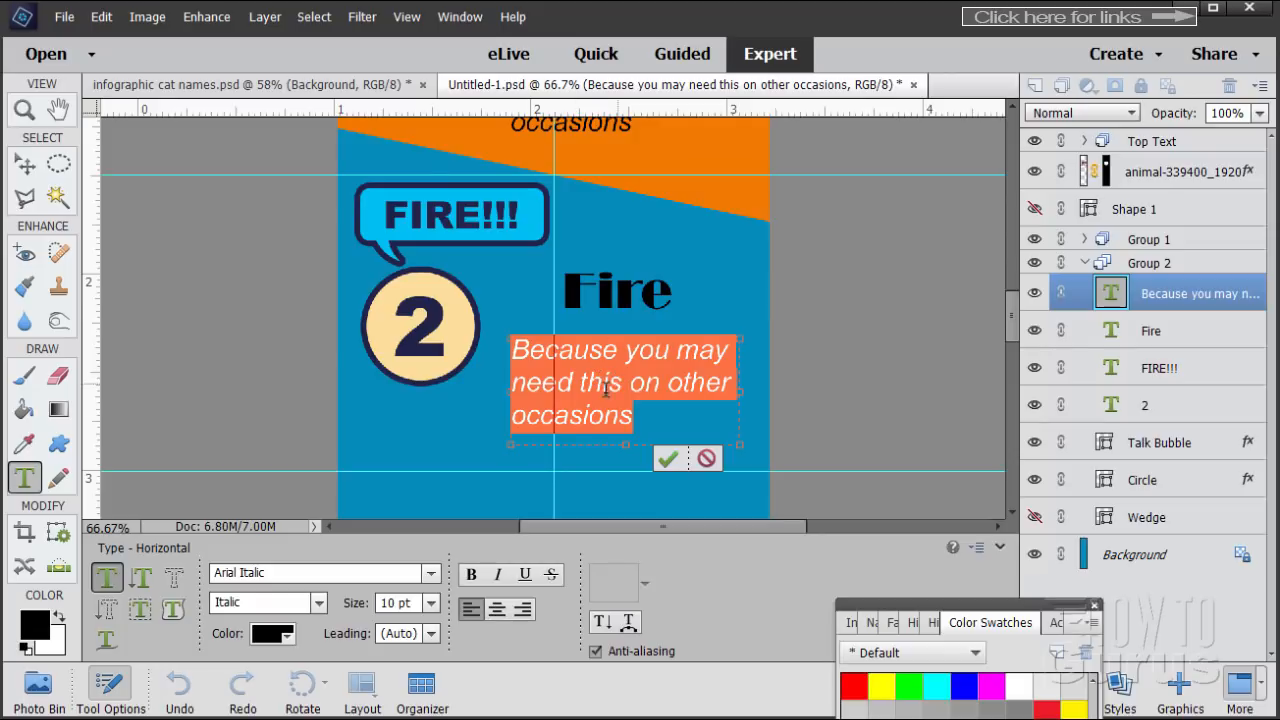
{"action": "right_click", "coordinate": [606, 378]}
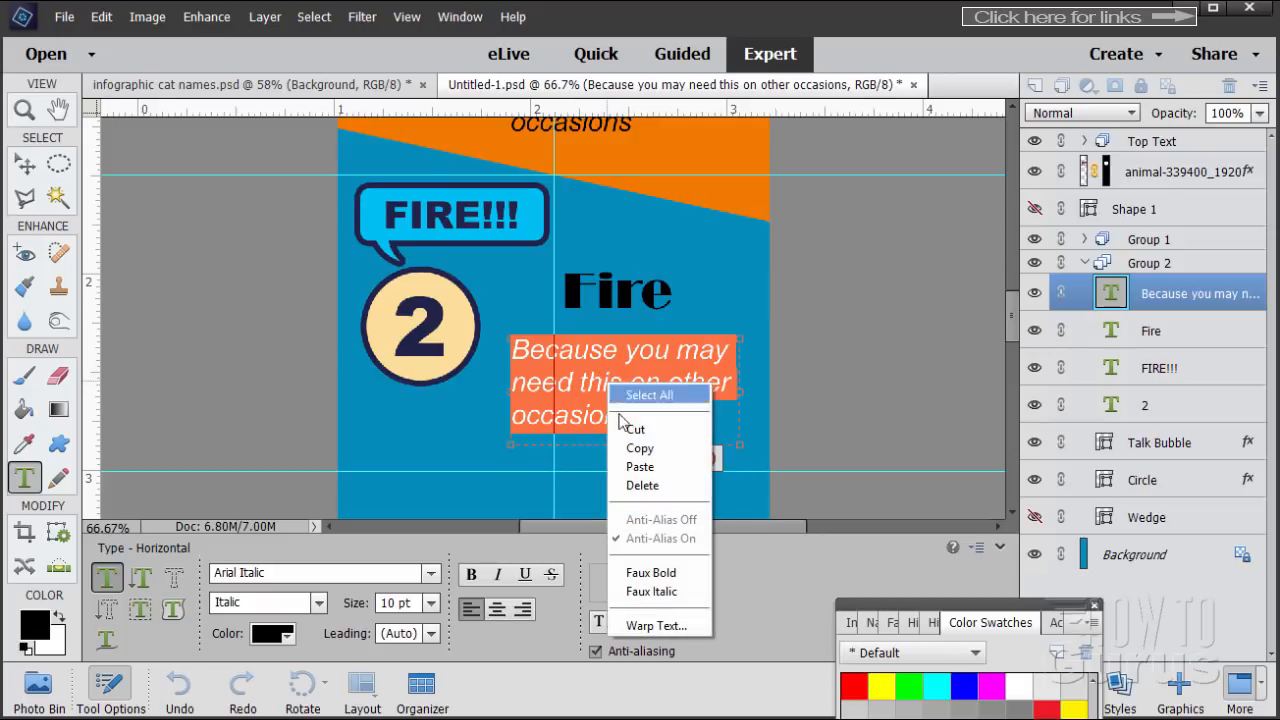
{"action": "left_click", "coordinate": [630, 467]}
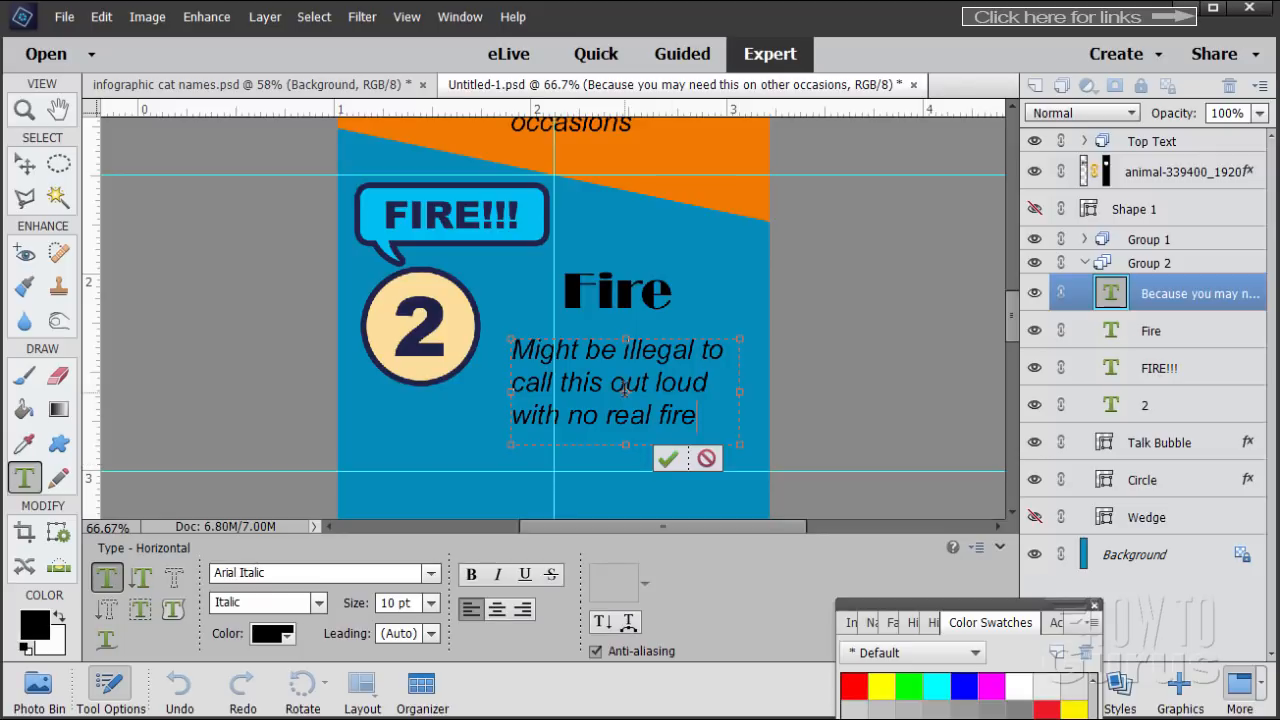
{"action": "left_click", "coordinate": [666, 460]}
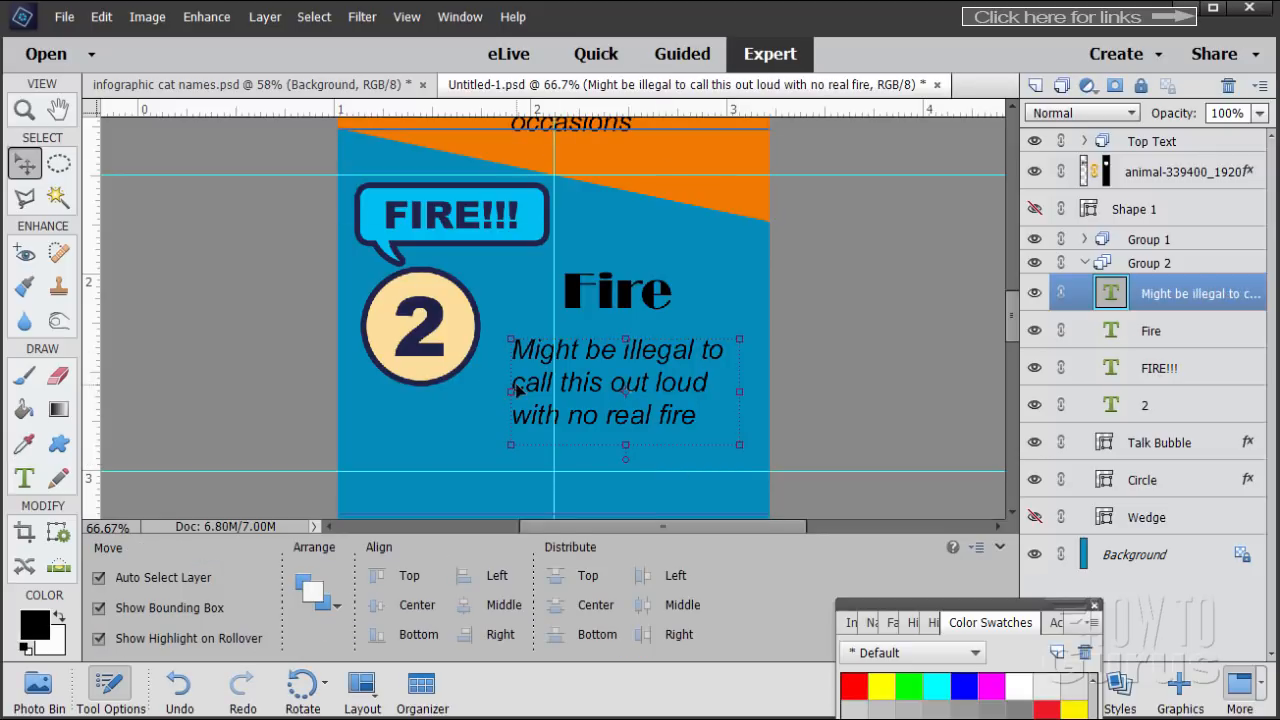
Step: Duplicate Group 2 and make the orange Wedge layer inside the copy visible
{"action": "scroll", "coordinate": [871, 320], "scroll_direction": "up", "scroll_amount": 5}
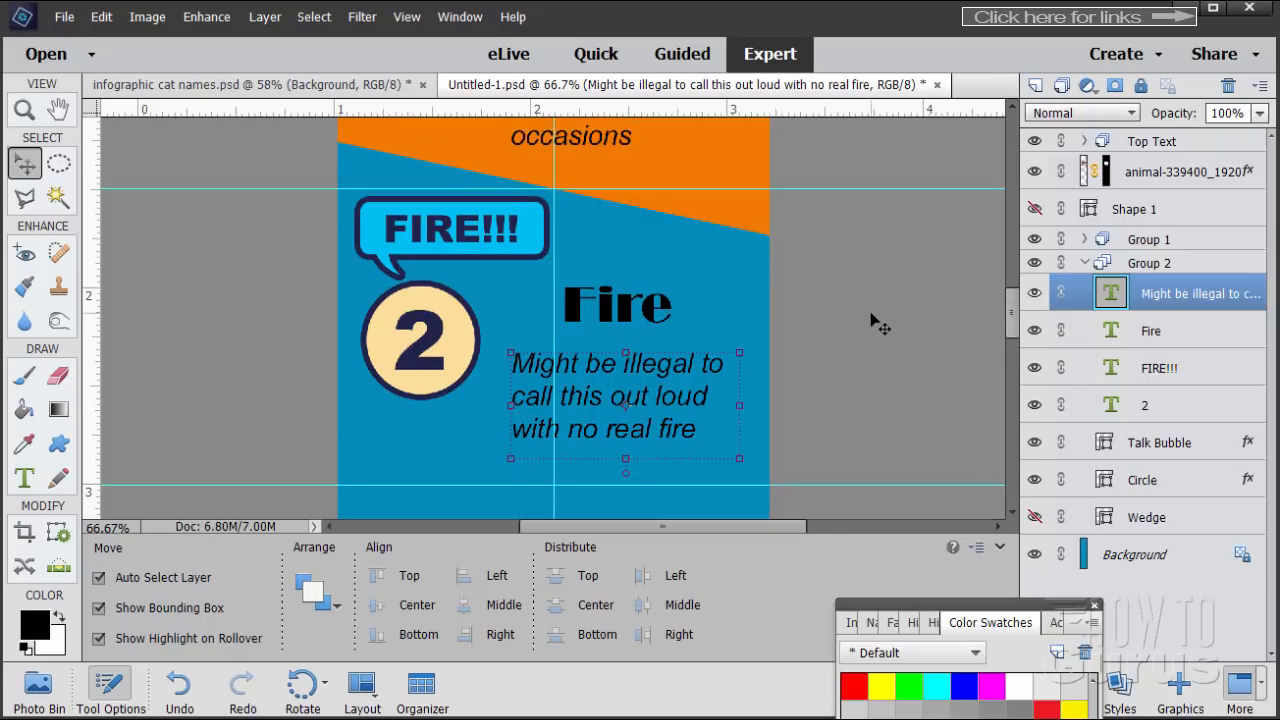
{"action": "scroll", "coordinate": [822, 294], "scroll_direction": "down", "scroll_amount": 5}
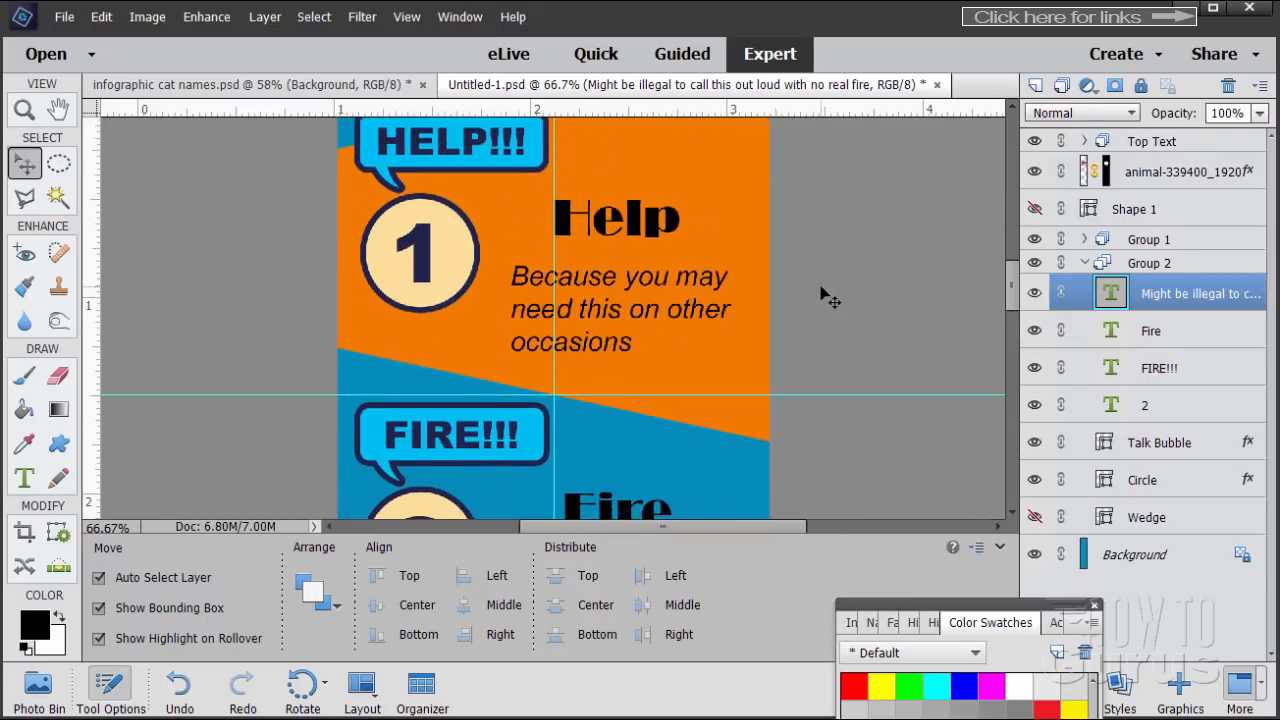
{"action": "scroll", "coordinate": [824, 292], "scroll_direction": "up", "scroll_amount": 1}
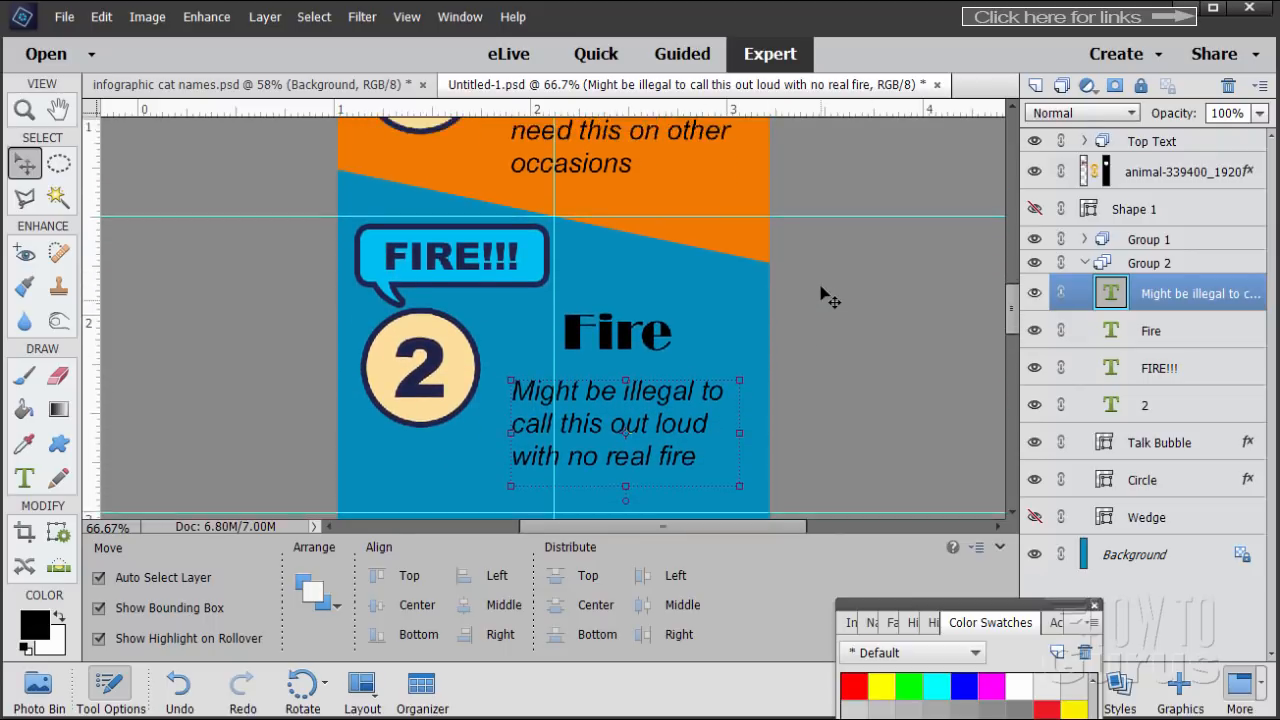
{"action": "scroll", "coordinate": [814, 252], "scroll_direction": "down", "scroll_amount": 4}
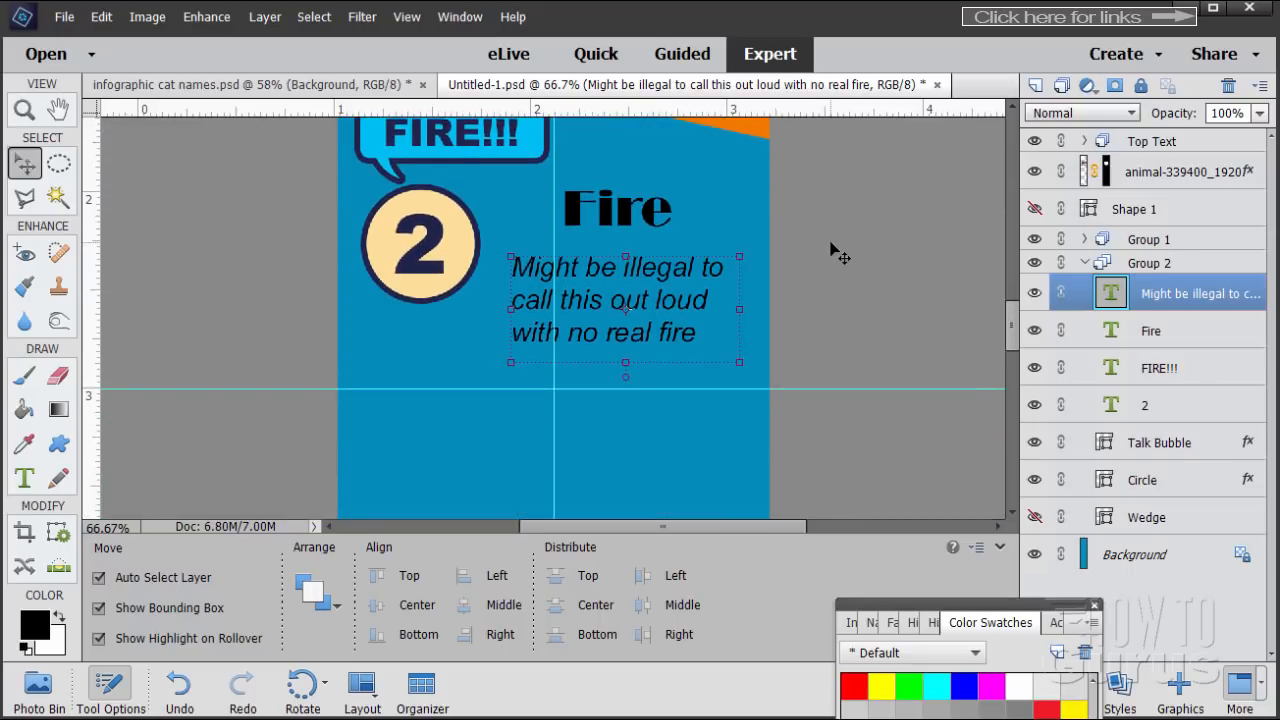
{"action": "scroll", "coordinate": [838, 255], "scroll_direction": "down", "scroll_amount": 1}
{"action": "left_click", "coordinate": [1085, 263]}
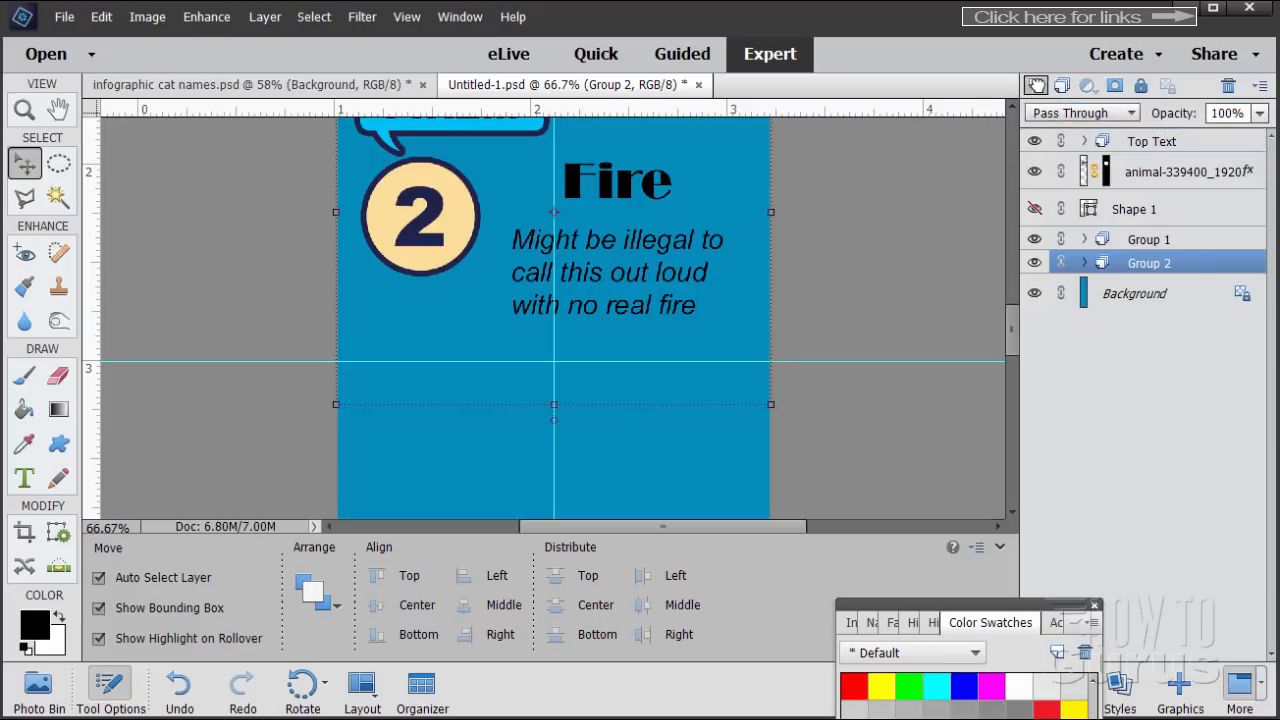
{"action": "left_click_drag", "start_coordinate": [1150, 263], "coordinate": [1036, 85]}
{"action": "left_click", "coordinate": [1085, 263]}
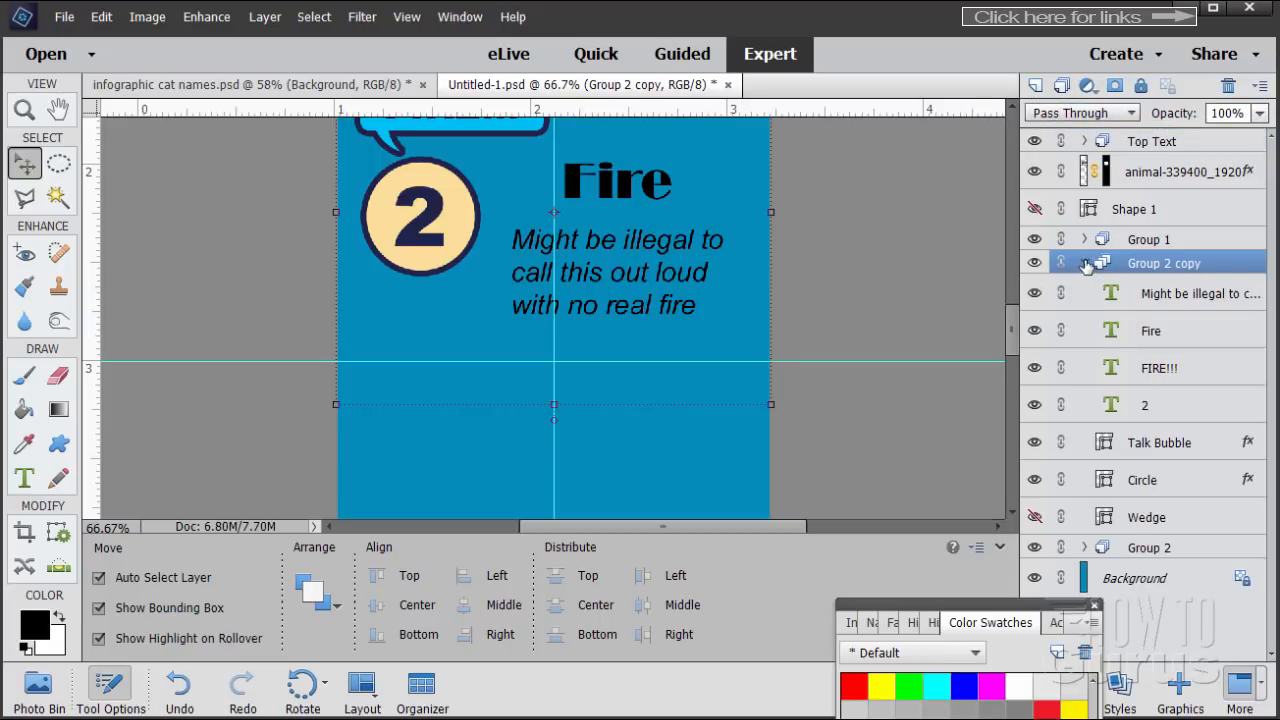
{"action": "left_click", "coordinate": [1035, 517]}
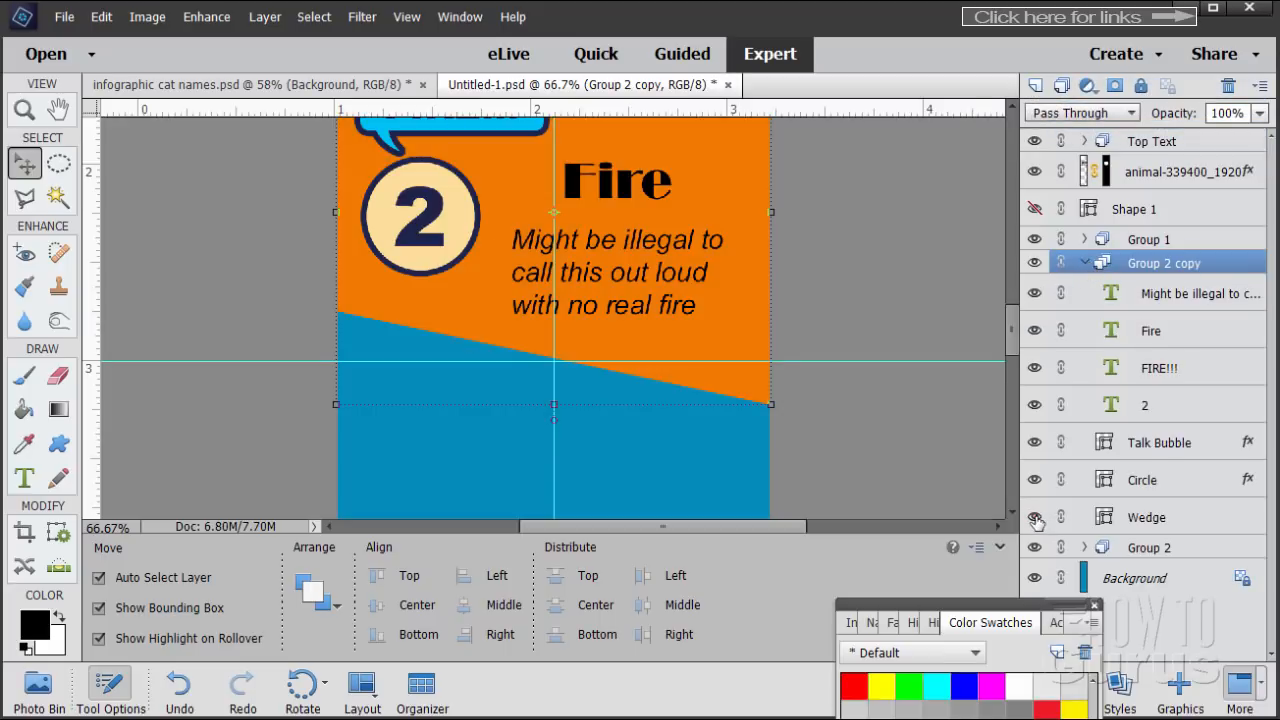
{"action": "left_click", "coordinate": [1085, 264]}
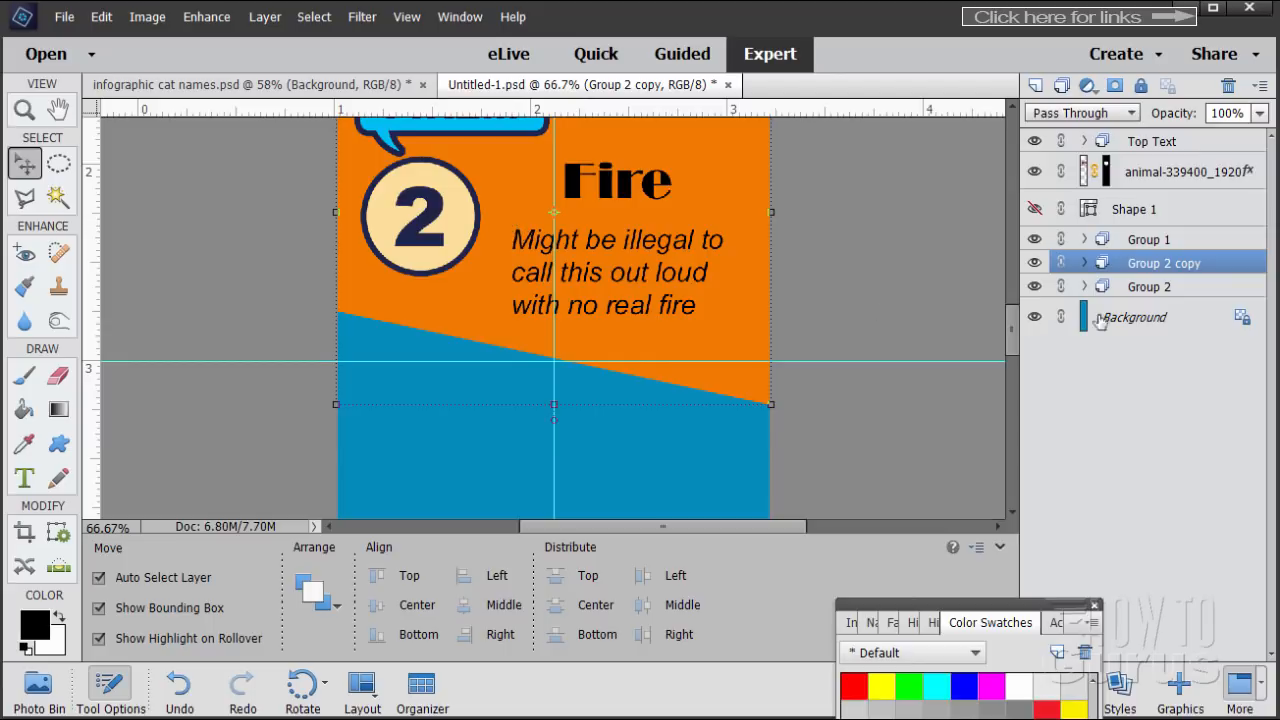
Step: Move the Group 2 copy down below the blue section 2, with its wedge's upper slanted edge on the next horizontal guide
{"action": "left_click_drag", "start_coordinate": [524, 204], "coordinate": [514, 417]}
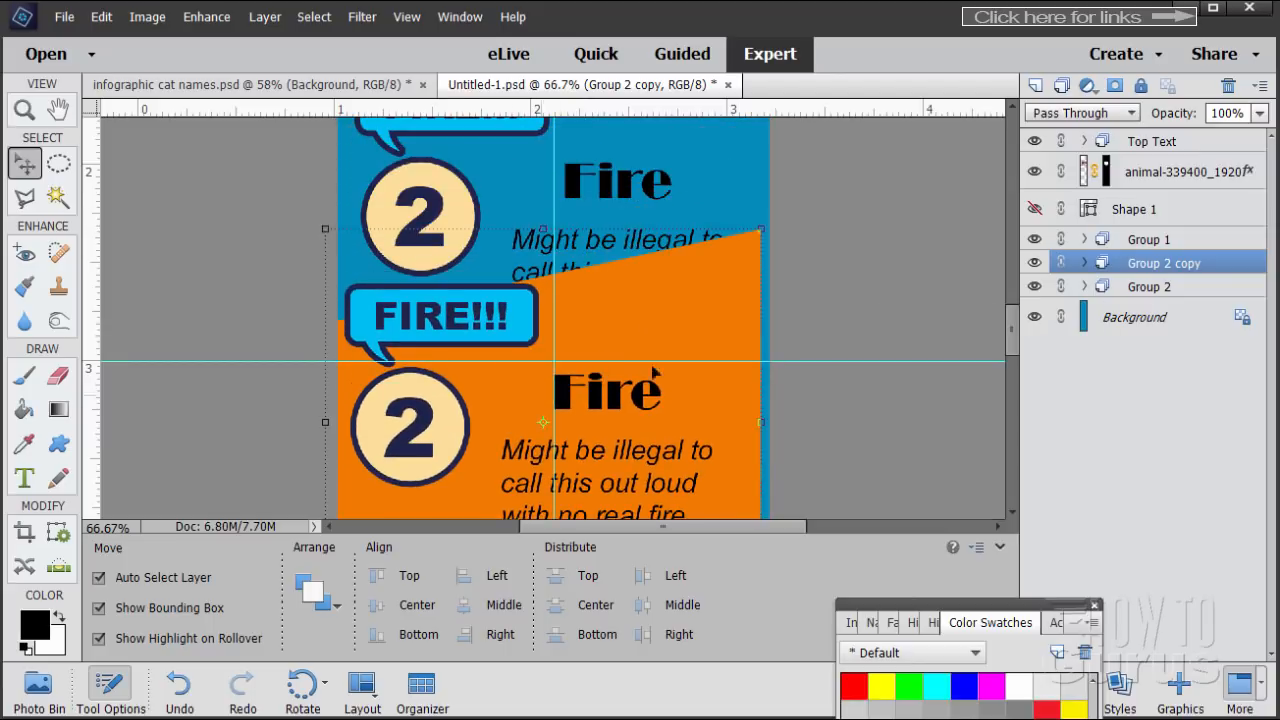
{"action": "scroll", "coordinate": [842, 290], "scroll_direction": "down", "scroll_amount": 5}
{"action": "scroll", "coordinate": [842, 295], "scroll_direction": "down", "scroll_amount": 2}
{"action": "left_click_drag", "start_coordinate": [683, 292], "coordinate": [660, 370]}
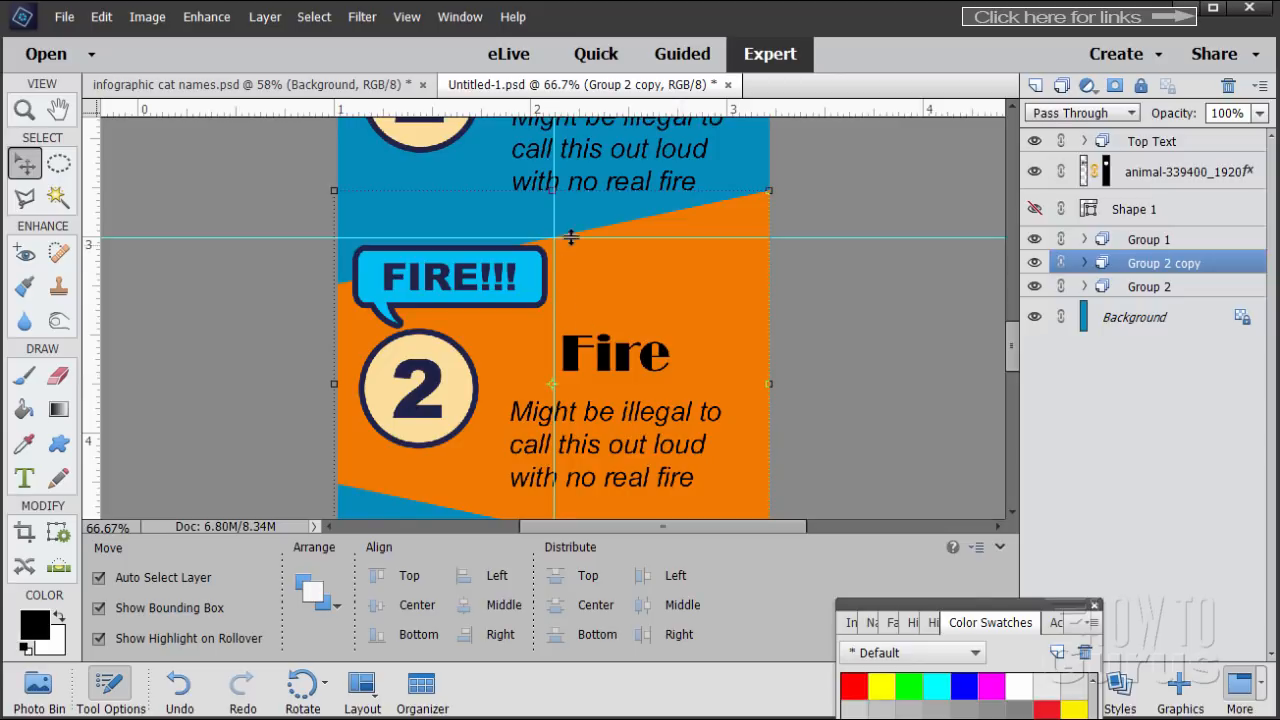
Step: Nudge the Group 2 copy slightly right and up to align its wedge with the page edges and the guides
{"action": "scroll", "coordinate": [857, 300], "scroll_direction": "down", "scroll_amount": 3}
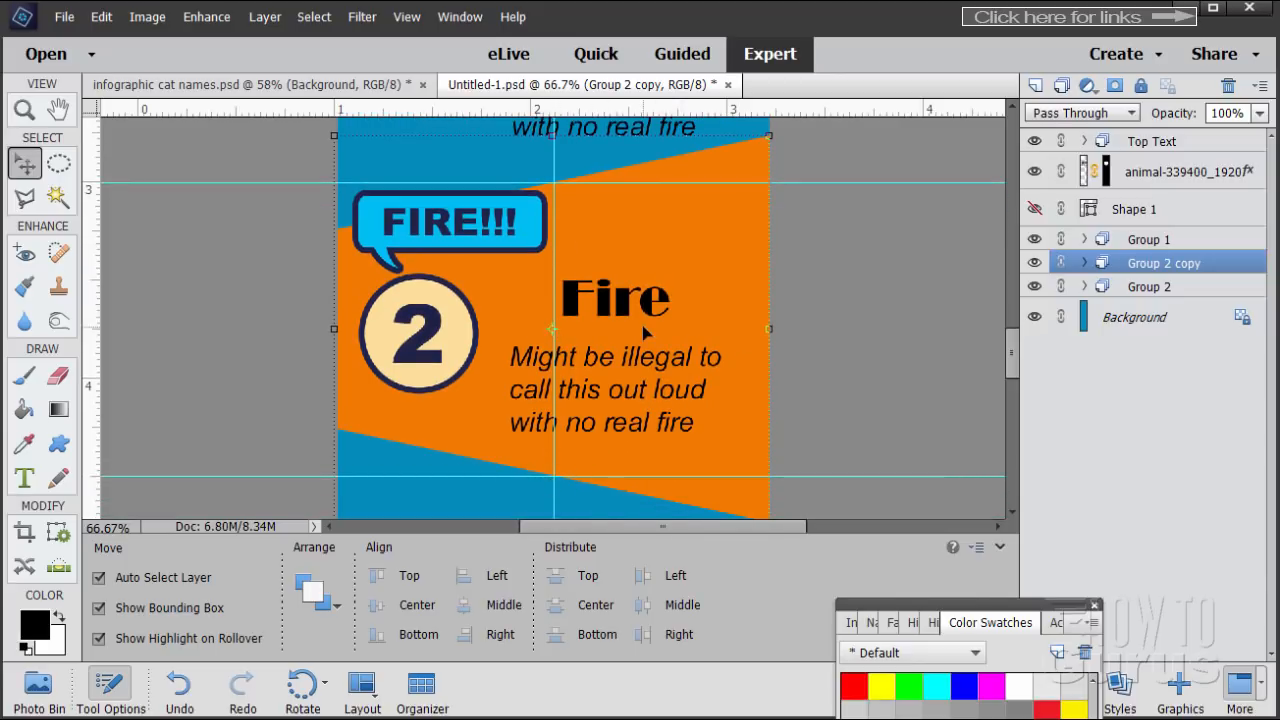
{"action": "key", "text": "Right"}
{"action": "key", "text": "Right"}
{"action": "key", "text": "Right"}
{"action": "key", "text": "Left"}
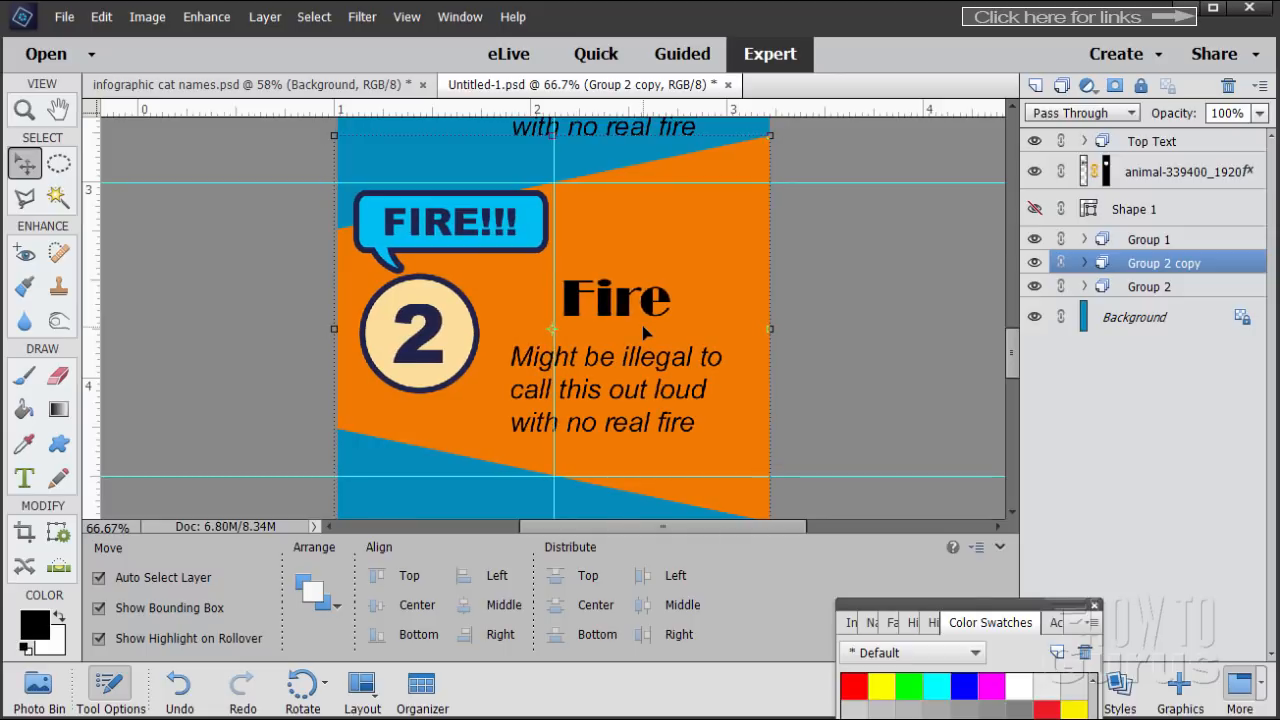
{"action": "key", "text": "Right"}
{"action": "key", "text": "Up"}
{"action": "key", "text": "Up"}
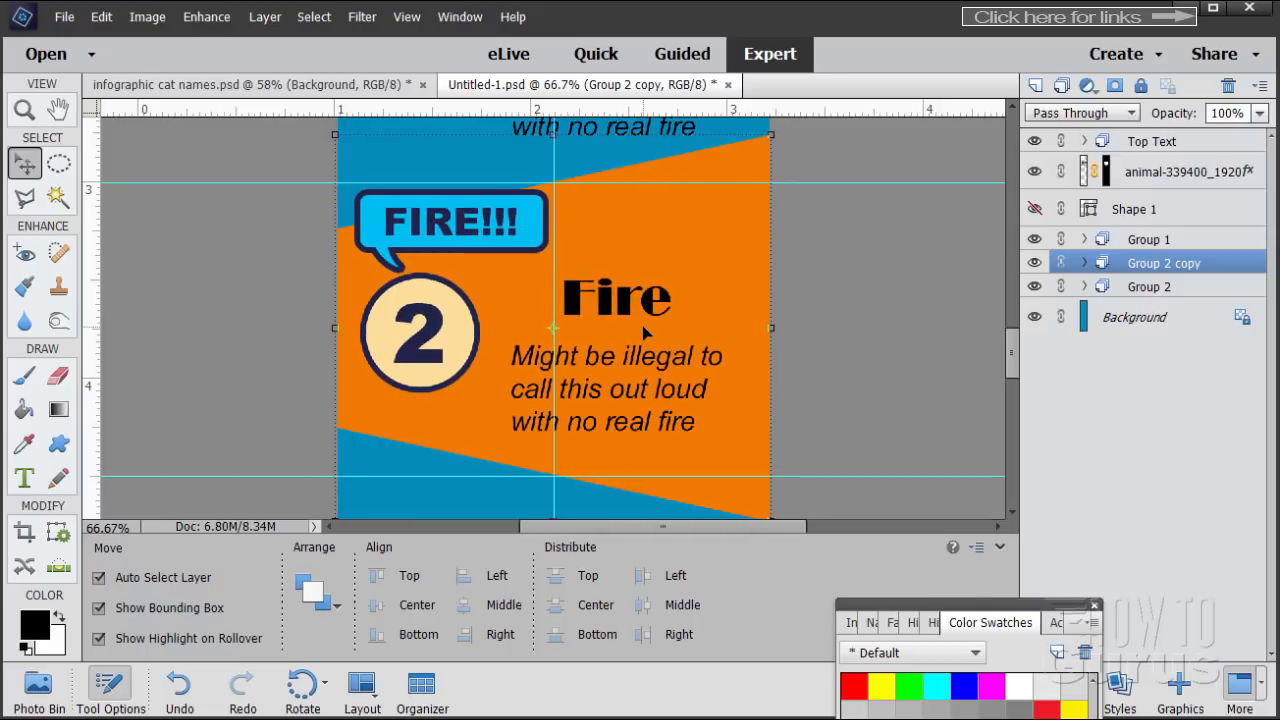
Step: Rename the Group 2 copy to "Group 3" and place it below Group 2 in the layer order
{"action": "double_click", "coordinate": [1170, 266]}
{"action": "left_click", "coordinate": [1207, 264]}
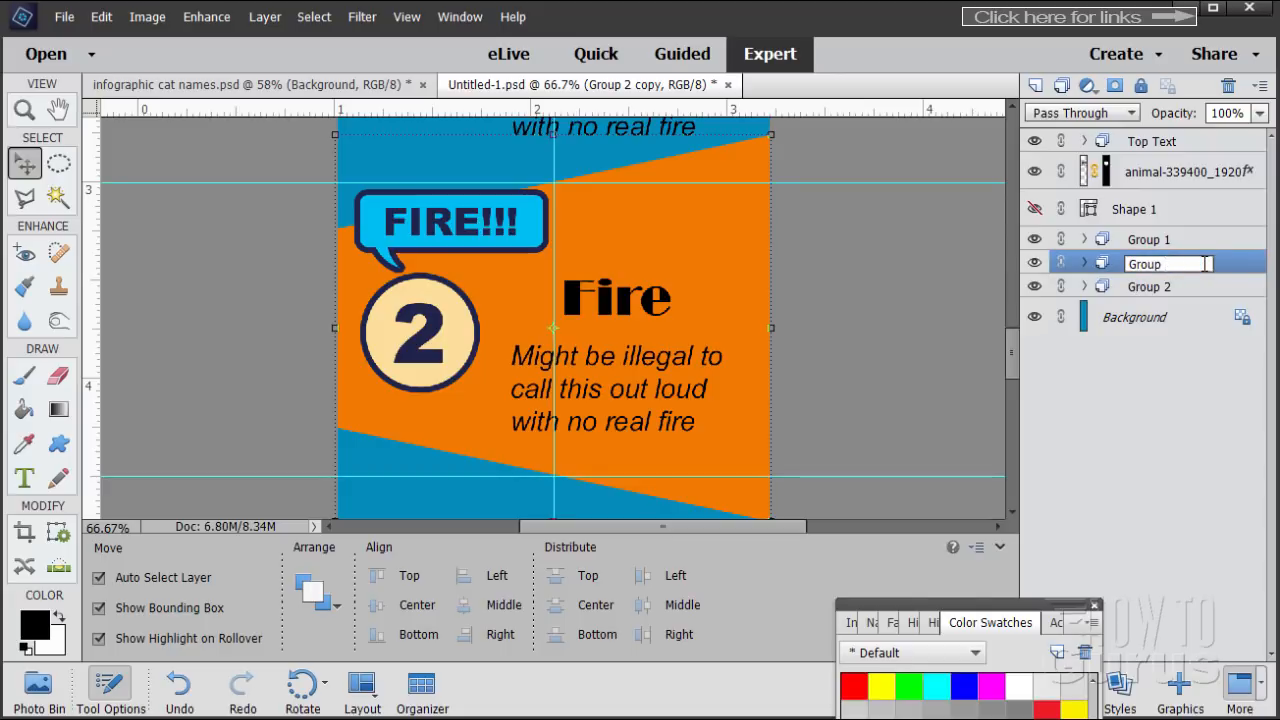
{"action": "key", "text": "Return"}
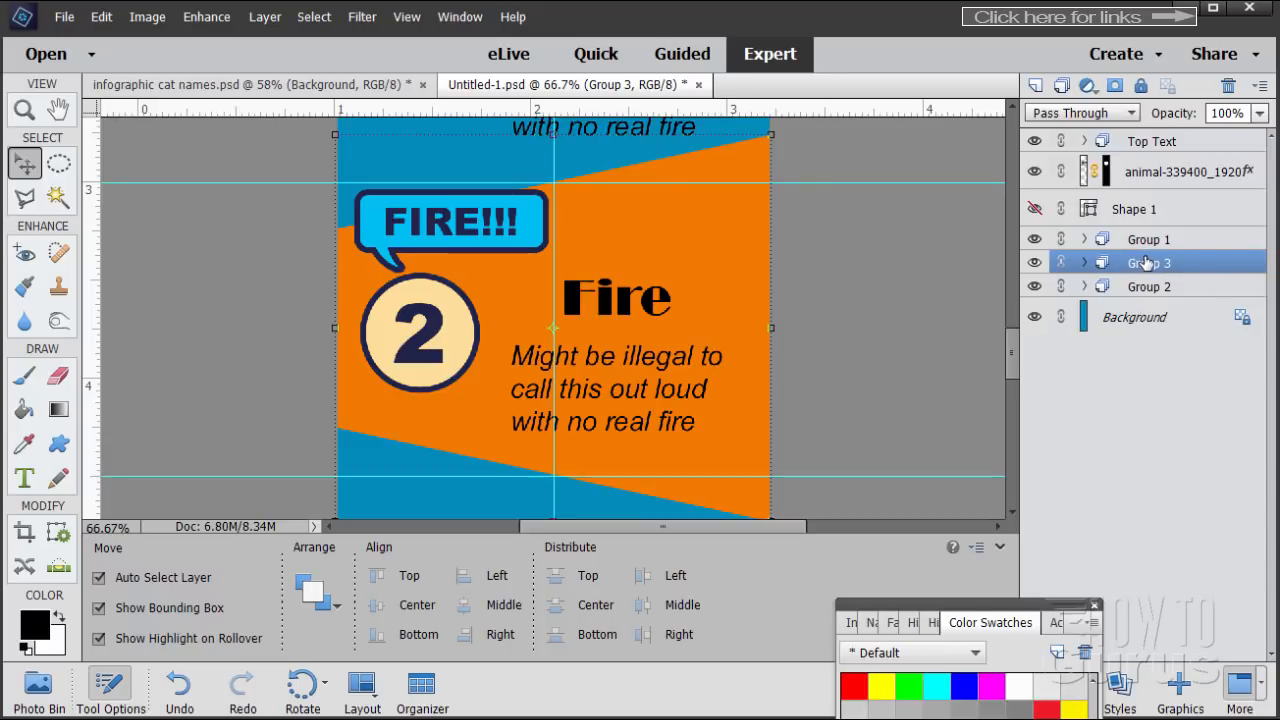
{"action": "left_click_drag", "start_coordinate": [1147, 263], "coordinate": [1147, 292]}
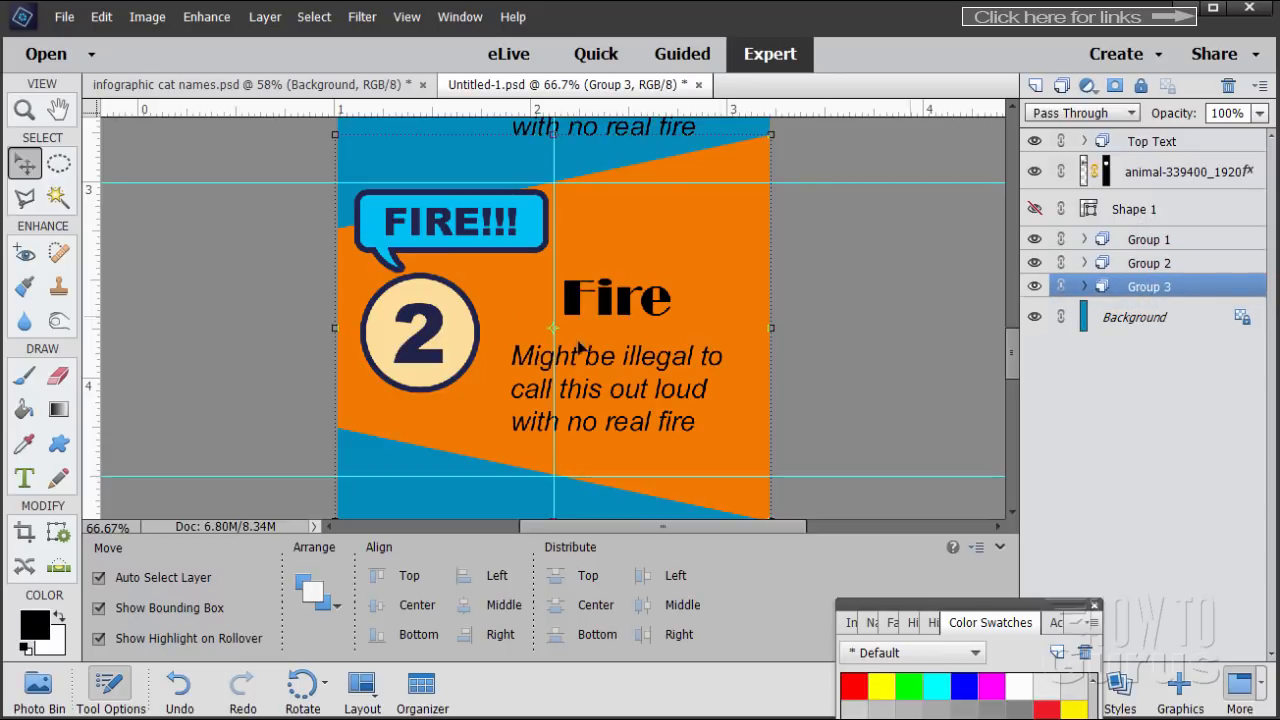
Step: Change the number in the circle of the new orange section to 3
{"action": "left_click", "coordinate": [24, 478]}
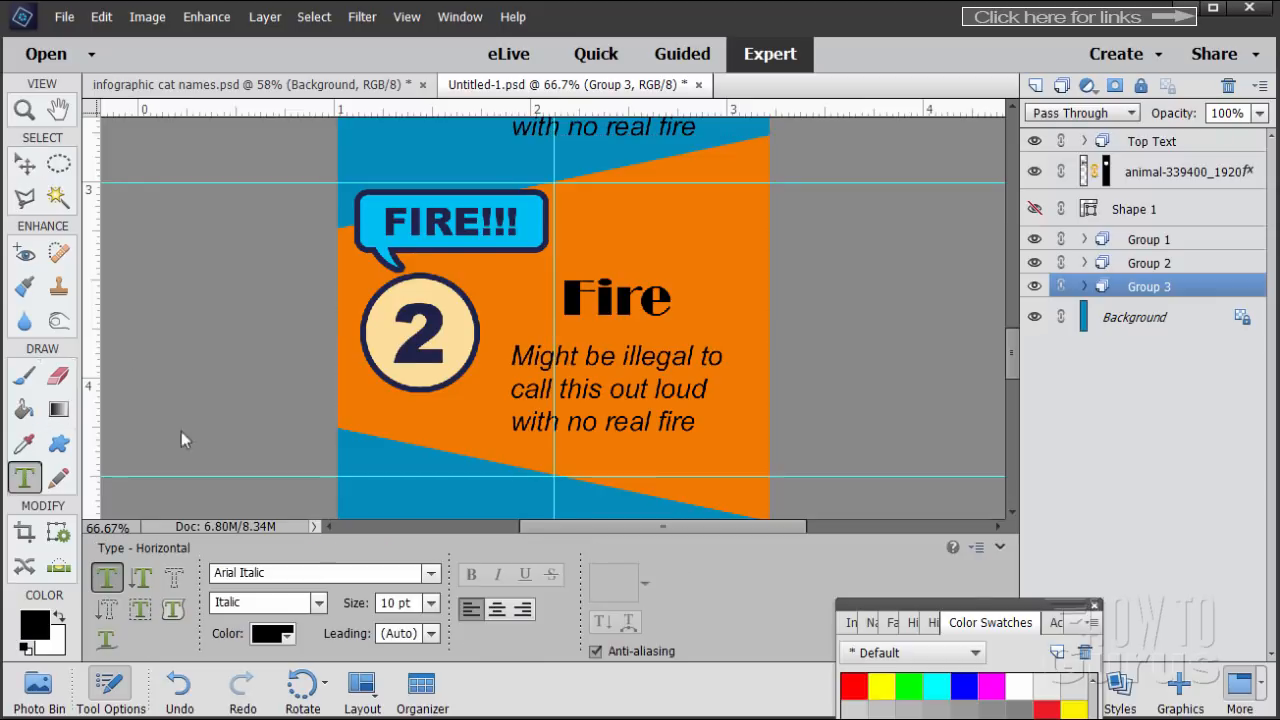
{"action": "double_click", "coordinate": [433, 335]}
{"action": "type", "text": "3"}
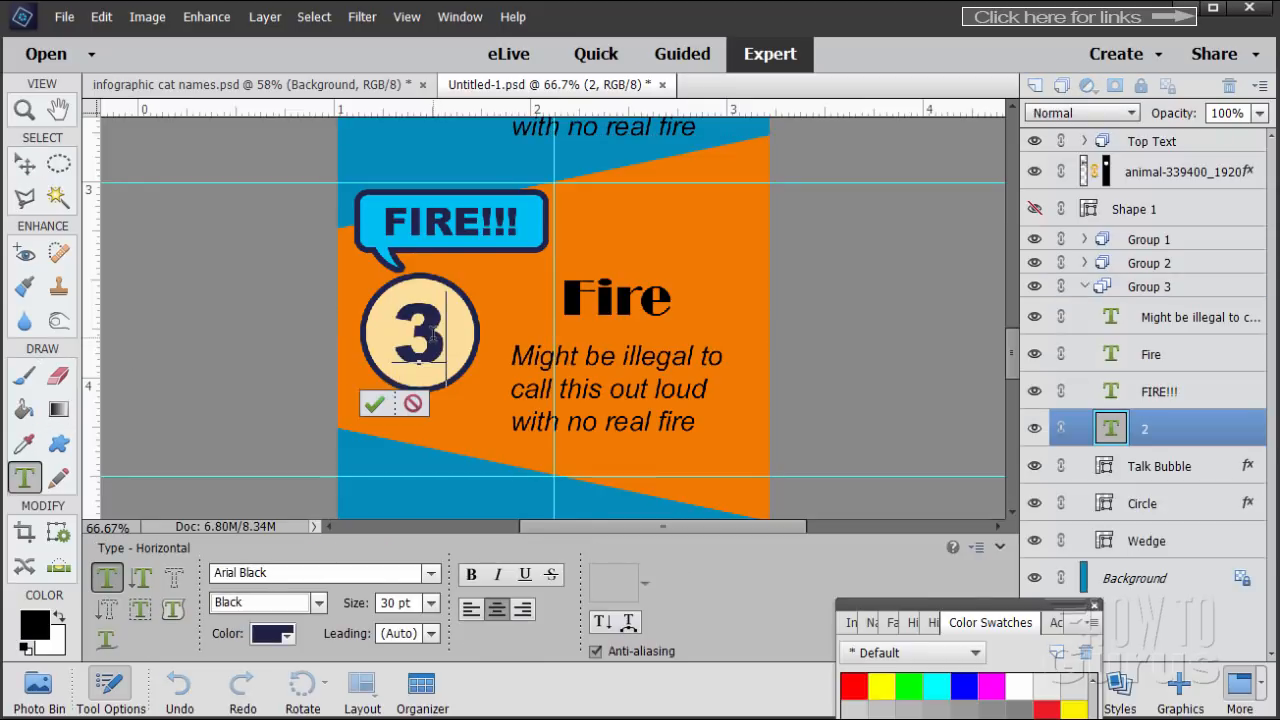
{"action": "left_click", "coordinate": [374, 404]}
{"action": "key", "text": "v"}
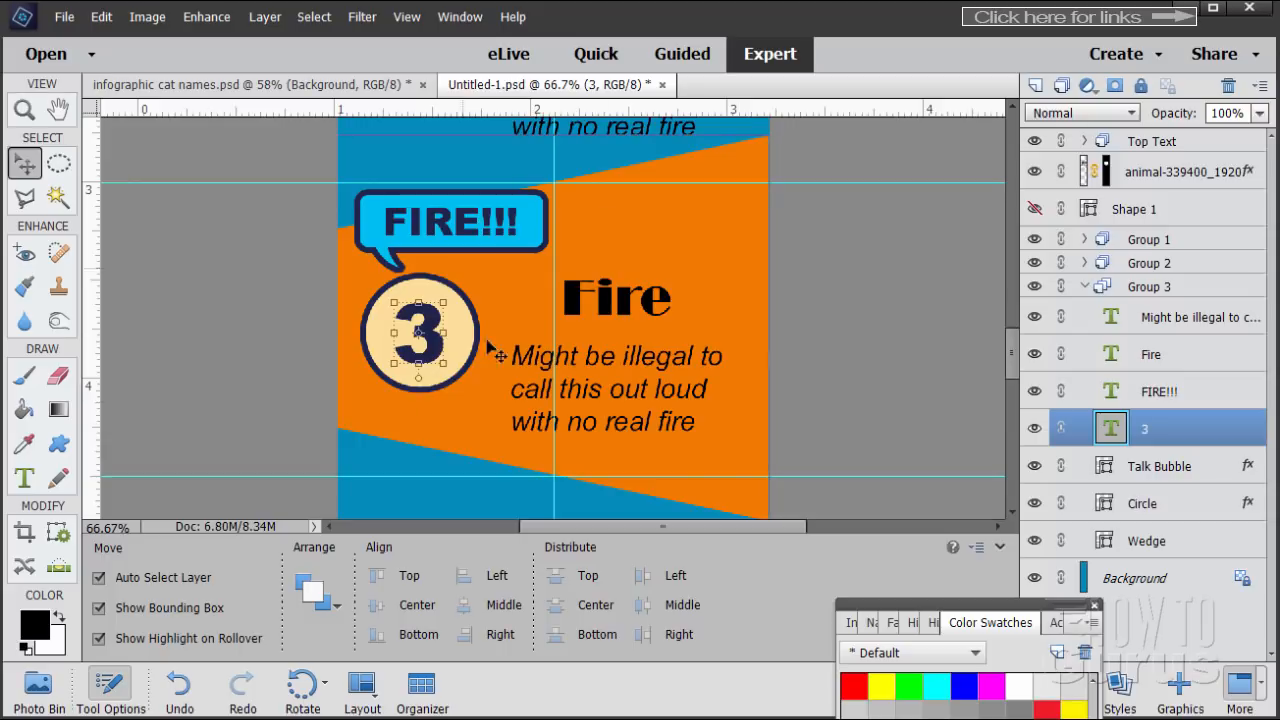
{"action": "scroll", "coordinate": [828, 352], "scroll_direction": "up", "scroll_amount": 10}
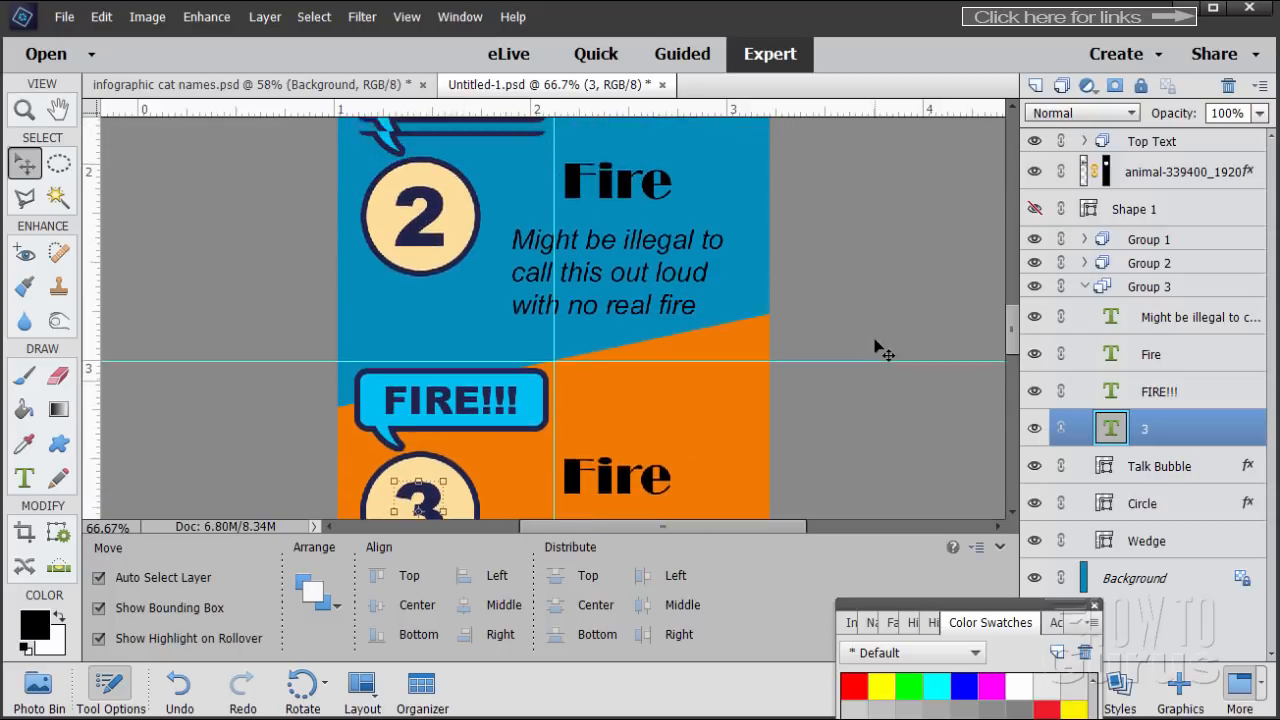
{"action": "scroll", "coordinate": [697, 237], "scroll_direction": "down", "scroll_amount": 8}
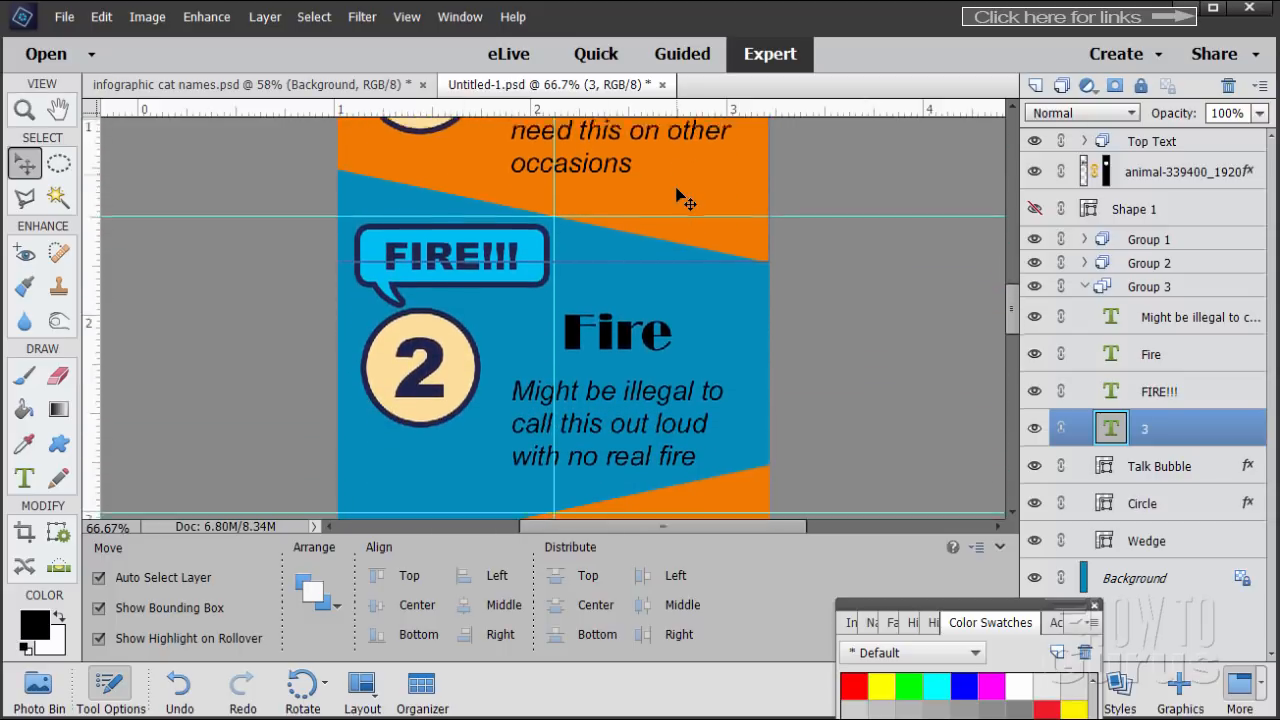
Step: Review all five numbered sections down to the end of the page and return to section 2
{"action": "scroll", "coordinate": [688, 203], "scroll_direction": "down", "scroll_amount": 8}
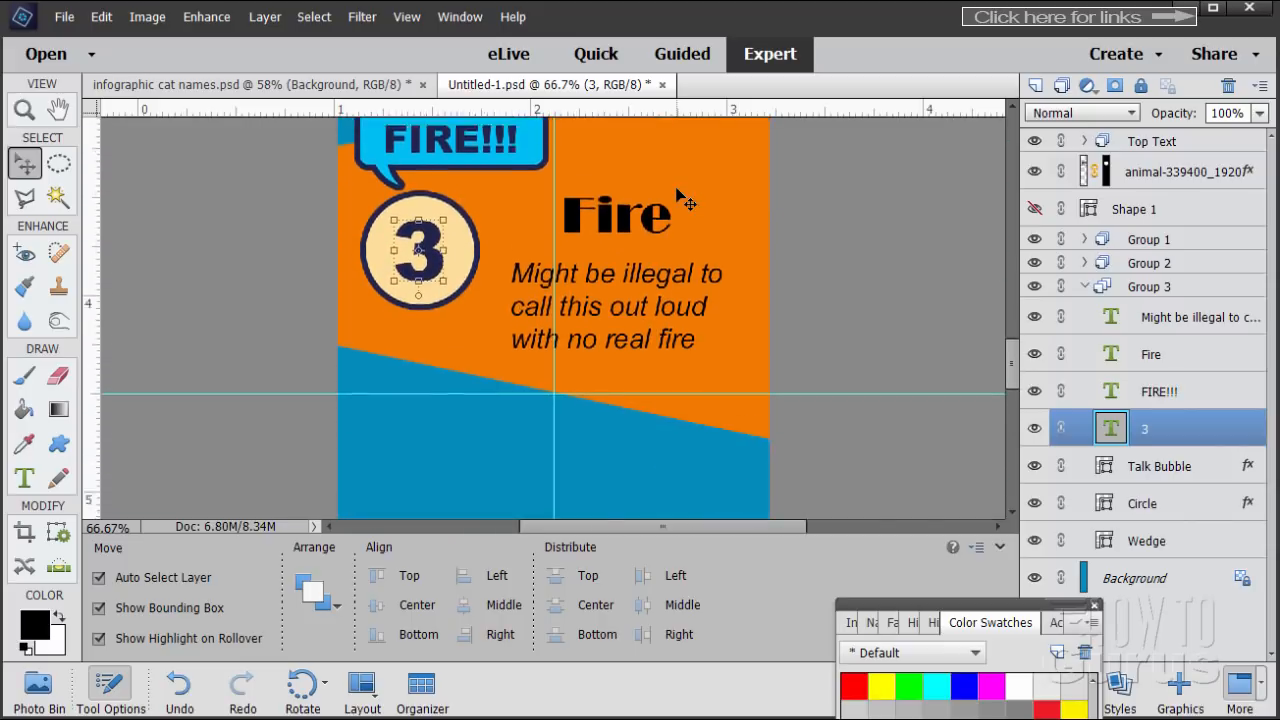
{"action": "scroll", "coordinate": [634, 263], "scroll_direction": "down", "scroll_amount": 4}
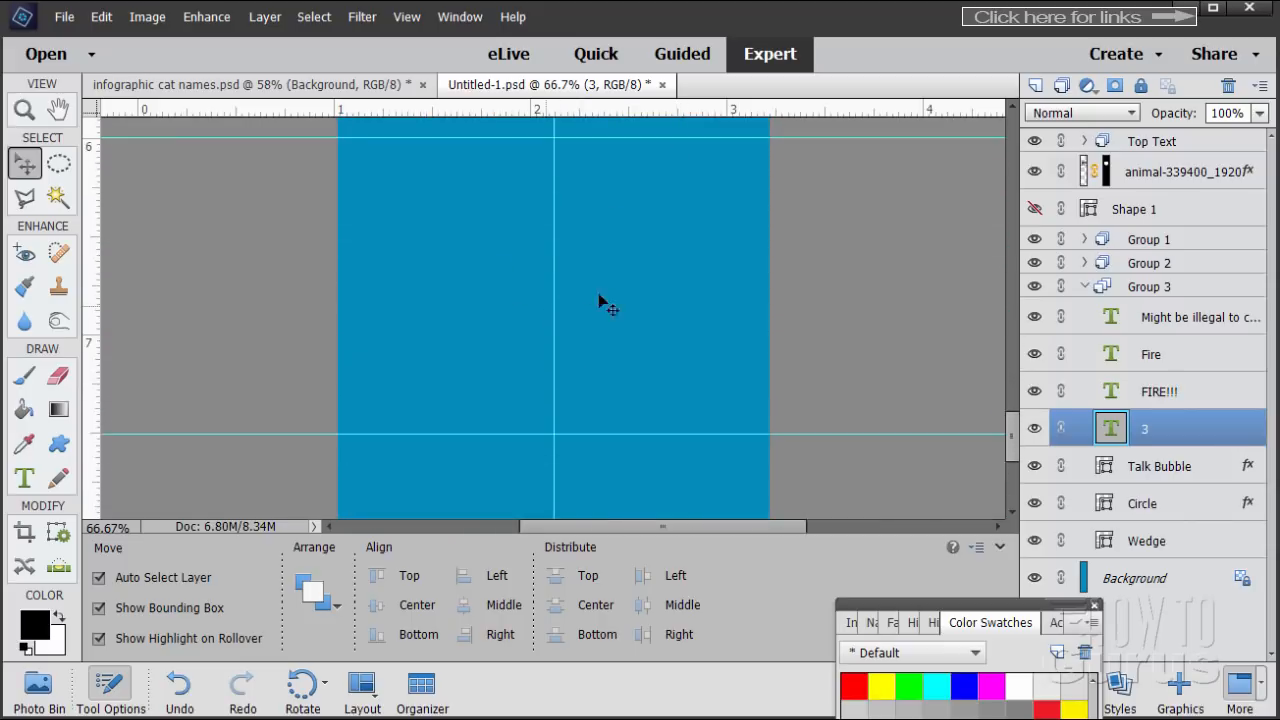
{"action": "scroll", "coordinate": [600, 302], "scroll_direction": "down", "scroll_amount": 3}
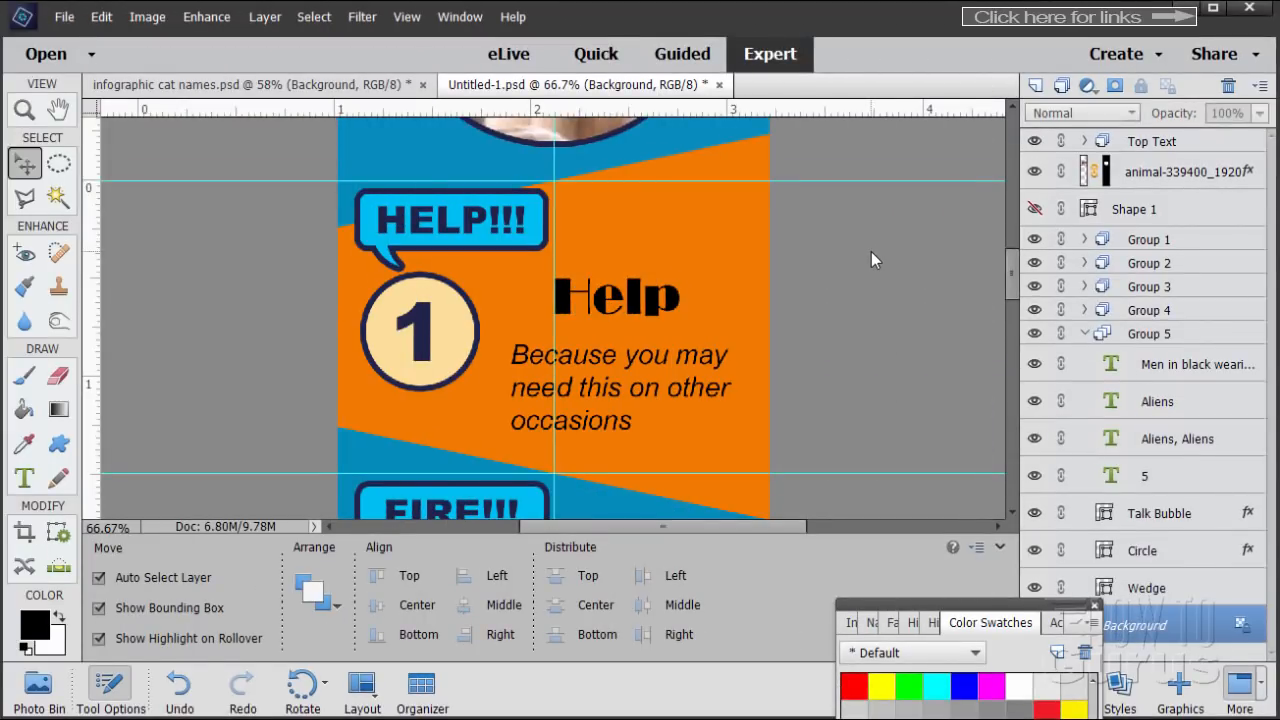
{"action": "scroll", "coordinate": [871, 251], "scroll_direction": "down", "scroll_amount": 3}
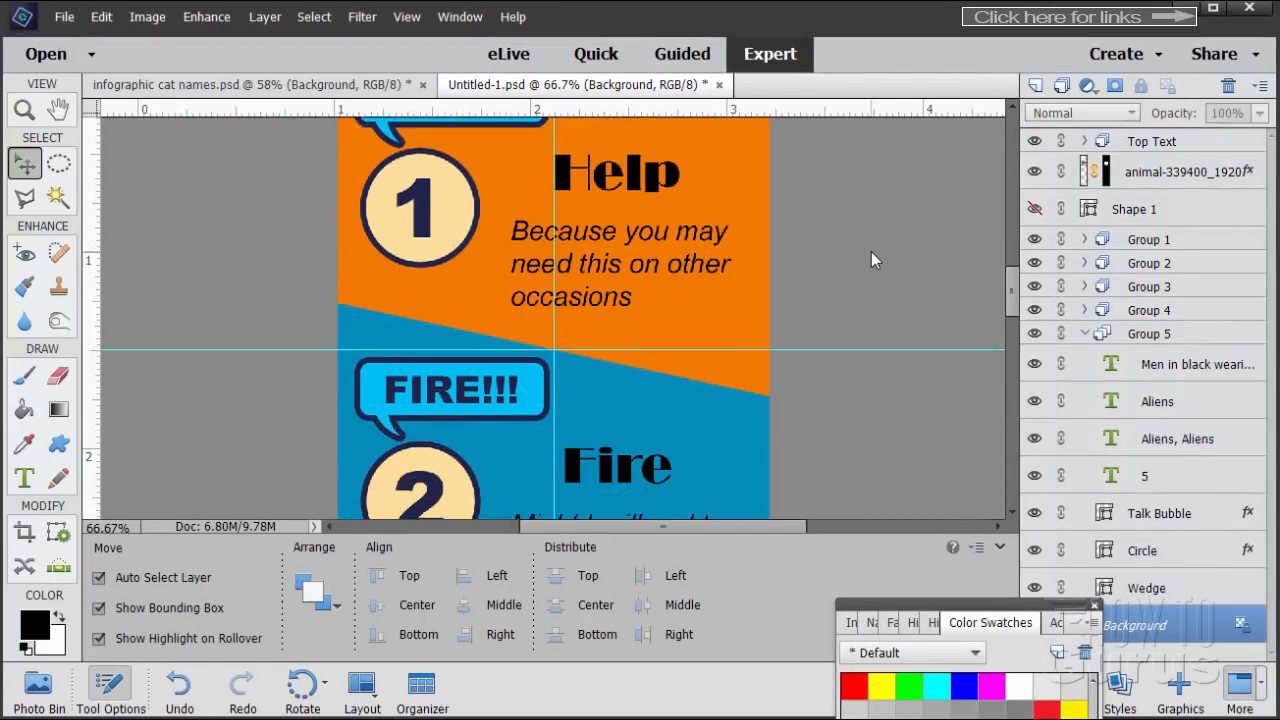
{"action": "scroll", "coordinate": [871, 251], "scroll_direction": "down", "scroll_amount": 5}
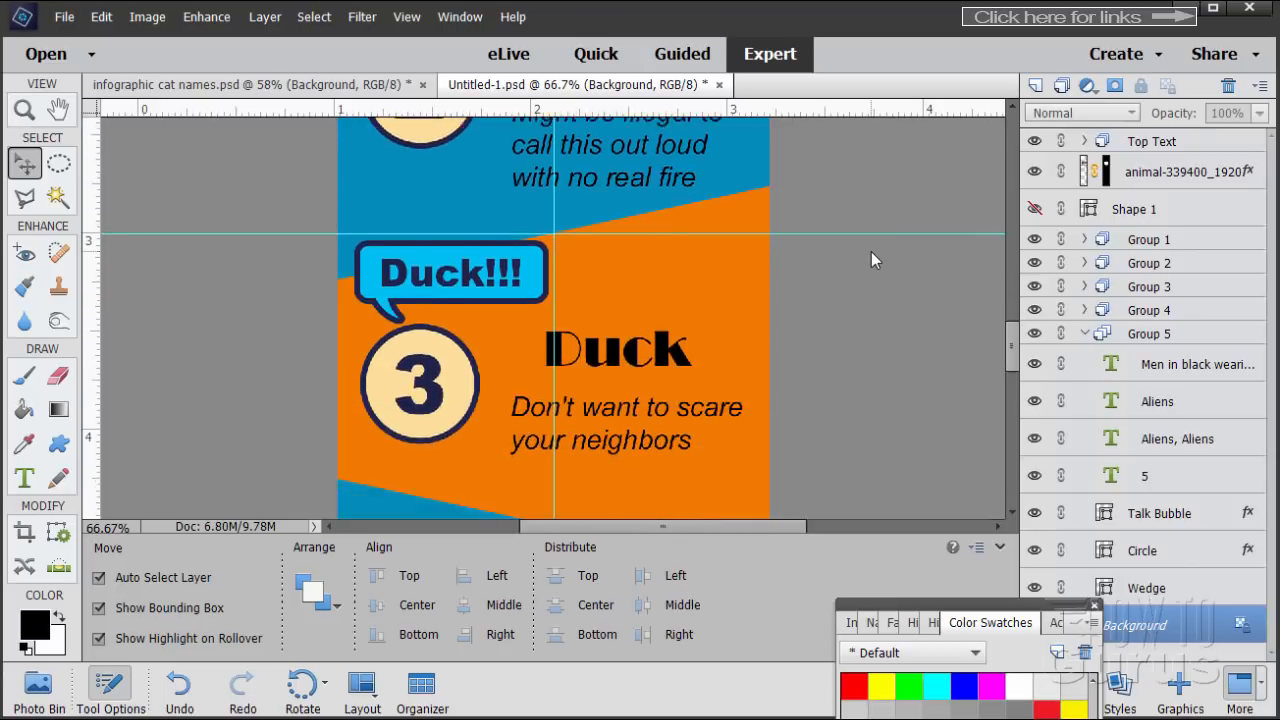
{"action": "scroll", "coordinate": [871, 260], "scroll_direction": "down", "scroll_amount": 5}
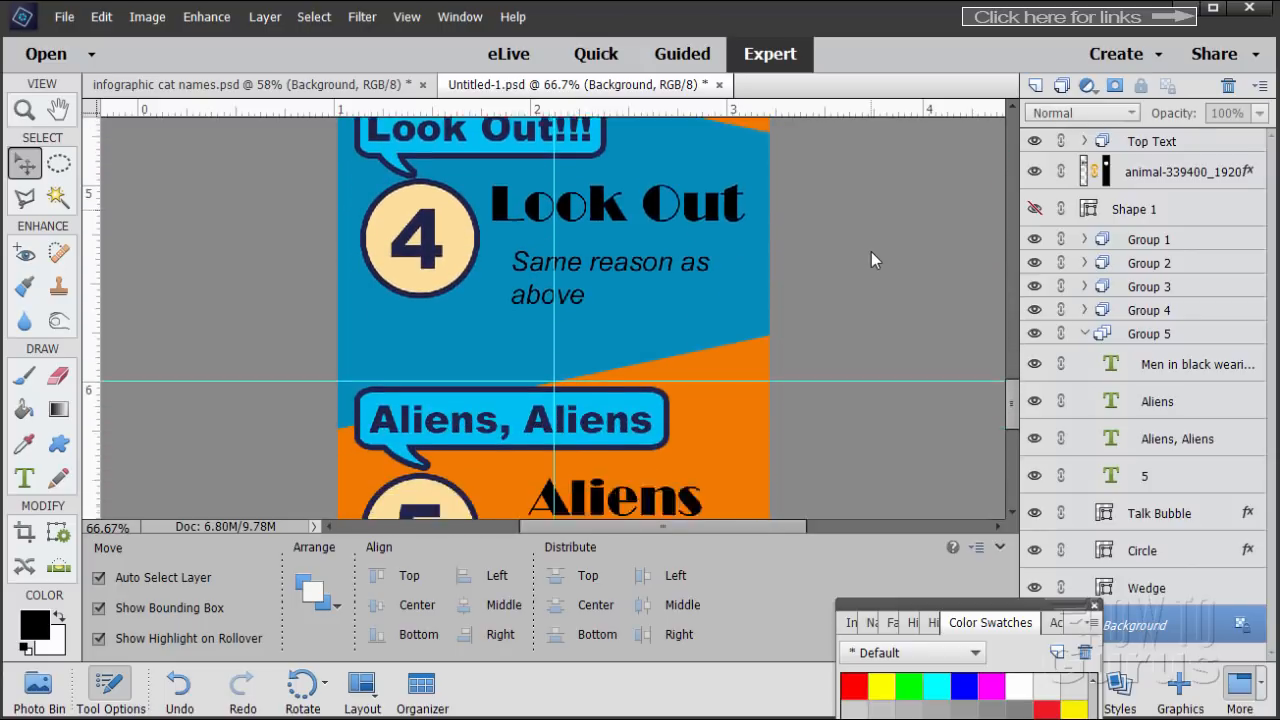
{"action": "scroll", "coordinate": [871, 260], "scroll_direction": "down", "scroll_amount": 5}
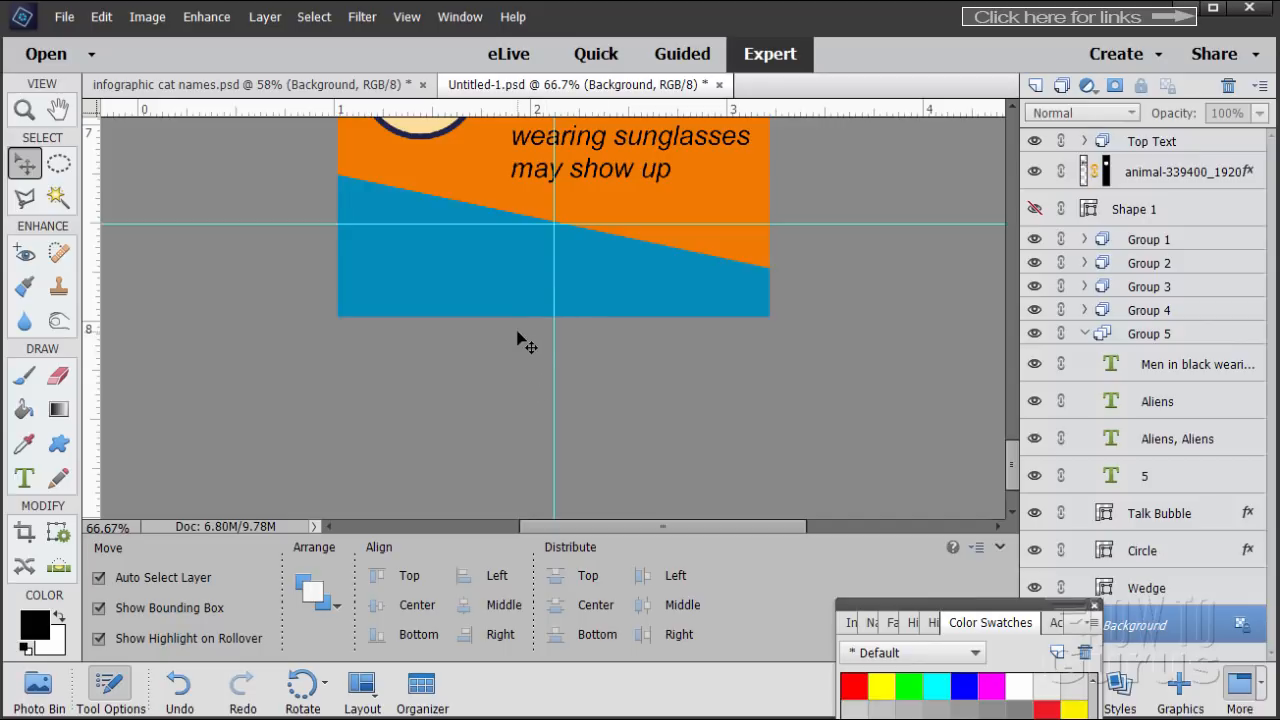
{"action": "scroll", "coordinate": [672, 390], "scroll_direction": "up", "scroll_amount": 6}
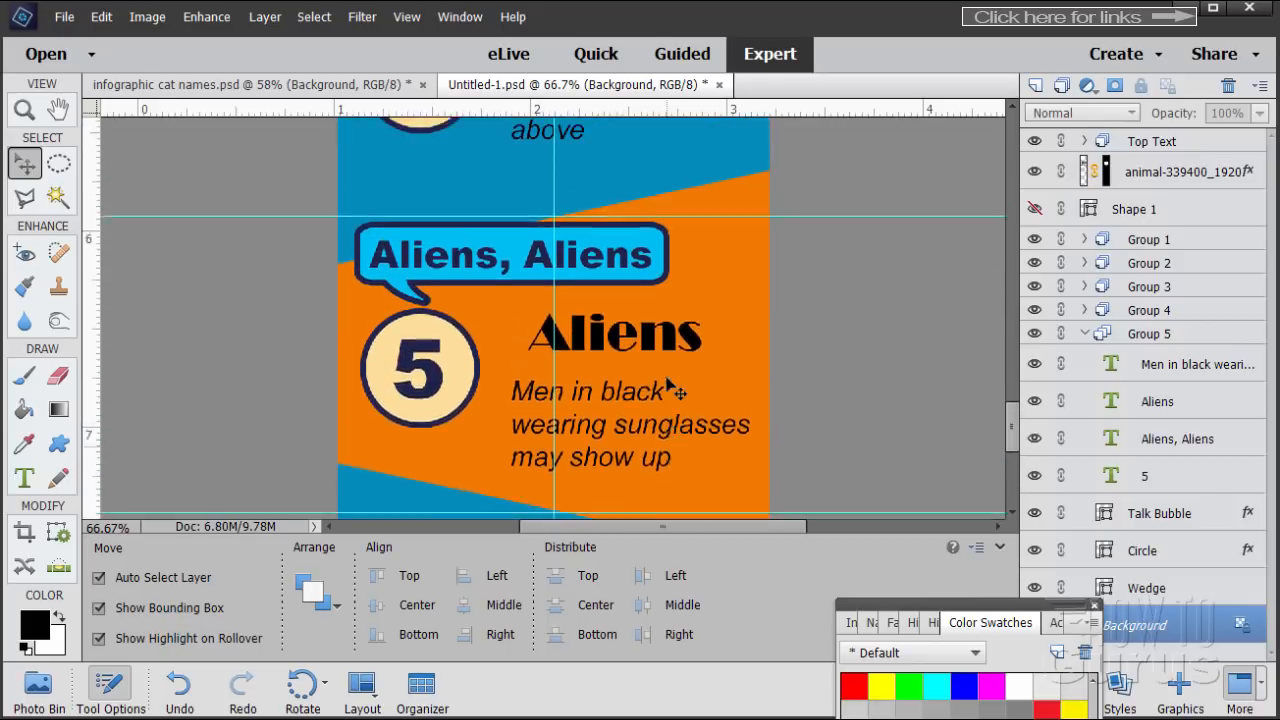
{"action": "scroll", "coordinate": [672, 390], "scroll_direction": "up", "scroll_amount": 3}
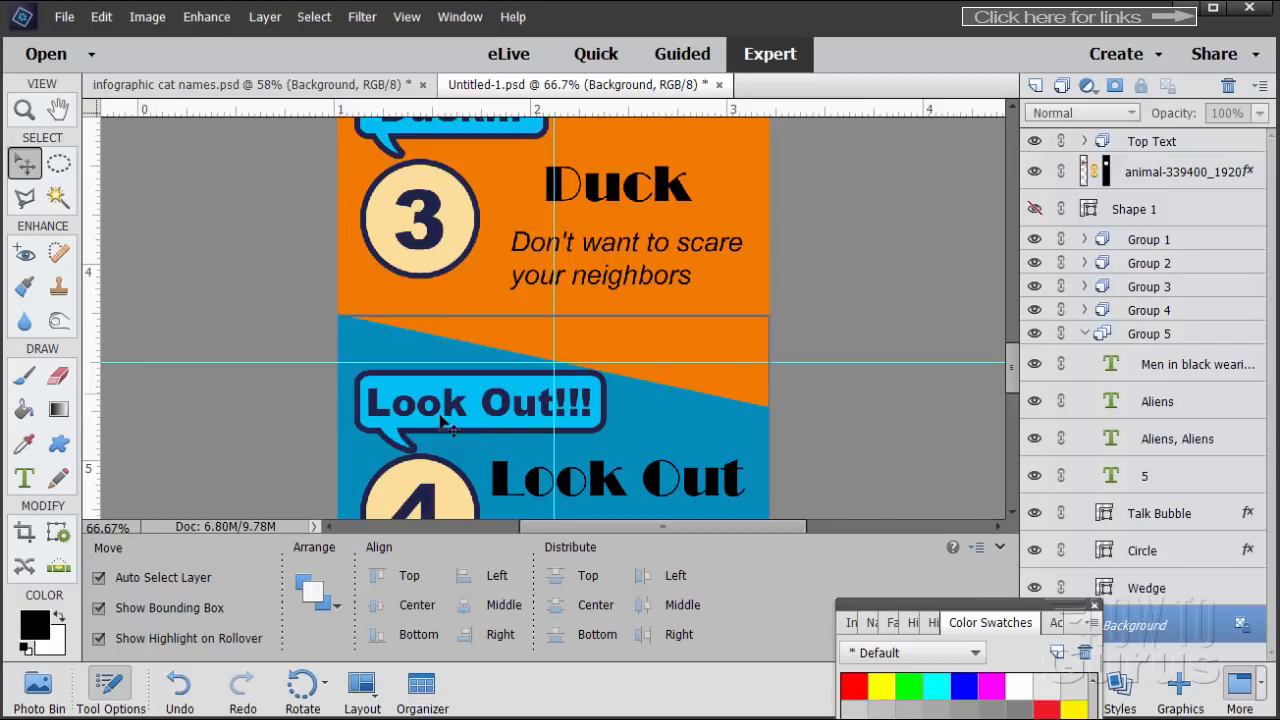
{"action": "scroll", "coordinate": [789, 400], "scroll_direction": "up", "scroll_amount": 6}
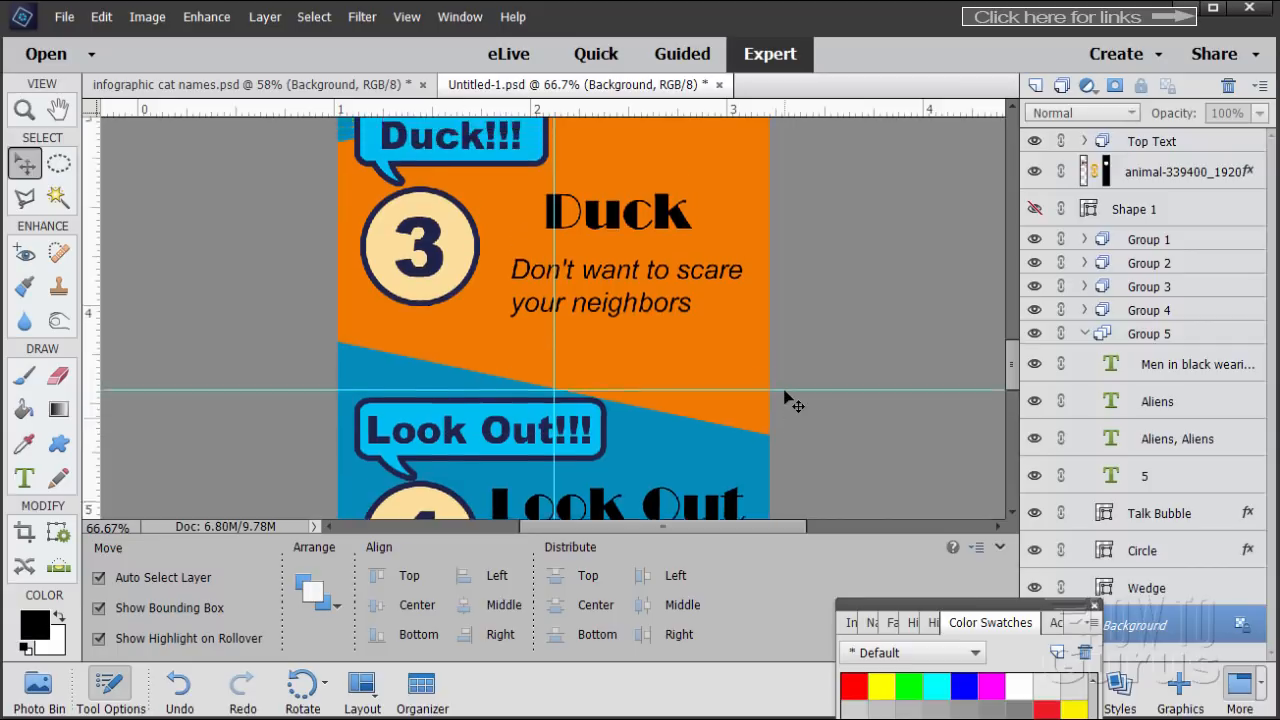
{"action": "scroll", "coordinate": [789, 400], "scroll_direction": "up", "scroll_amount": 4}
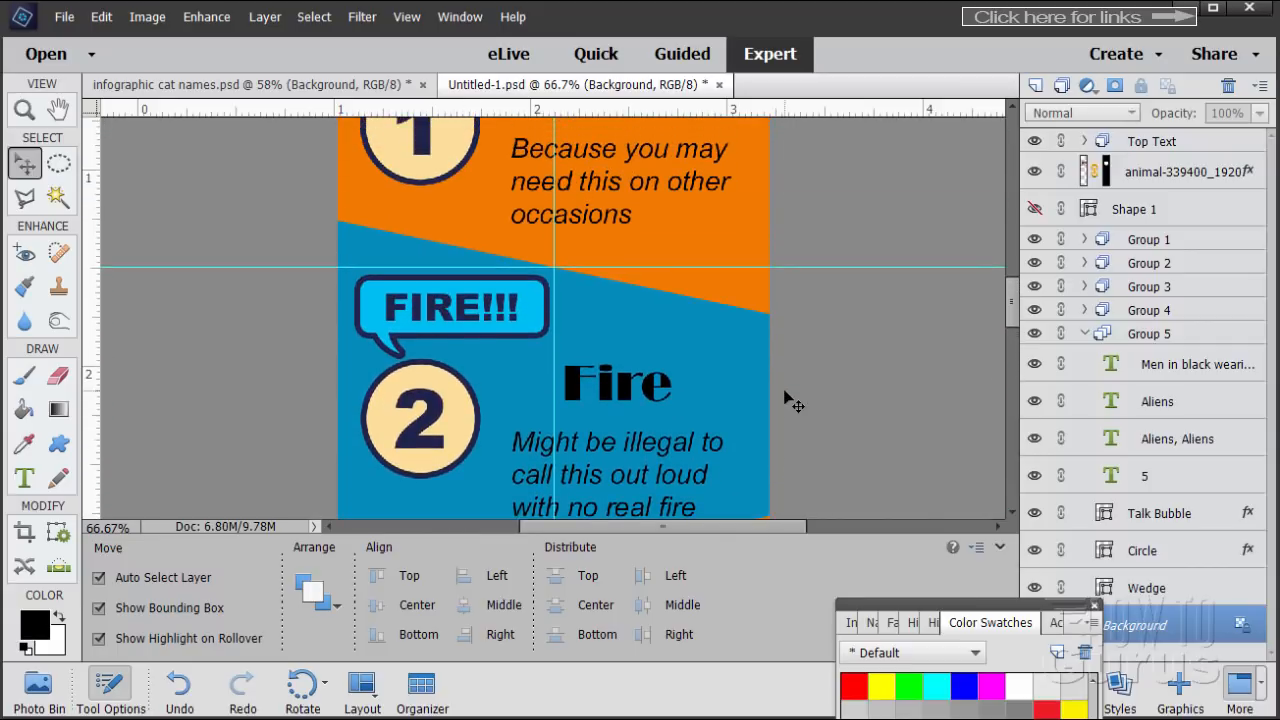
Step: Bring the full set of color swatches into view and ready the Paint Bucket with the orange swatch that matches the wedges
{"action": "left_click", "coordinate": [434, 327]}
{"action": "left_click", "coordinate": [793, 398]}
{"action": "left_click_drag", "start_coordinate": [985, 606], "coordinate": [985, 175]}
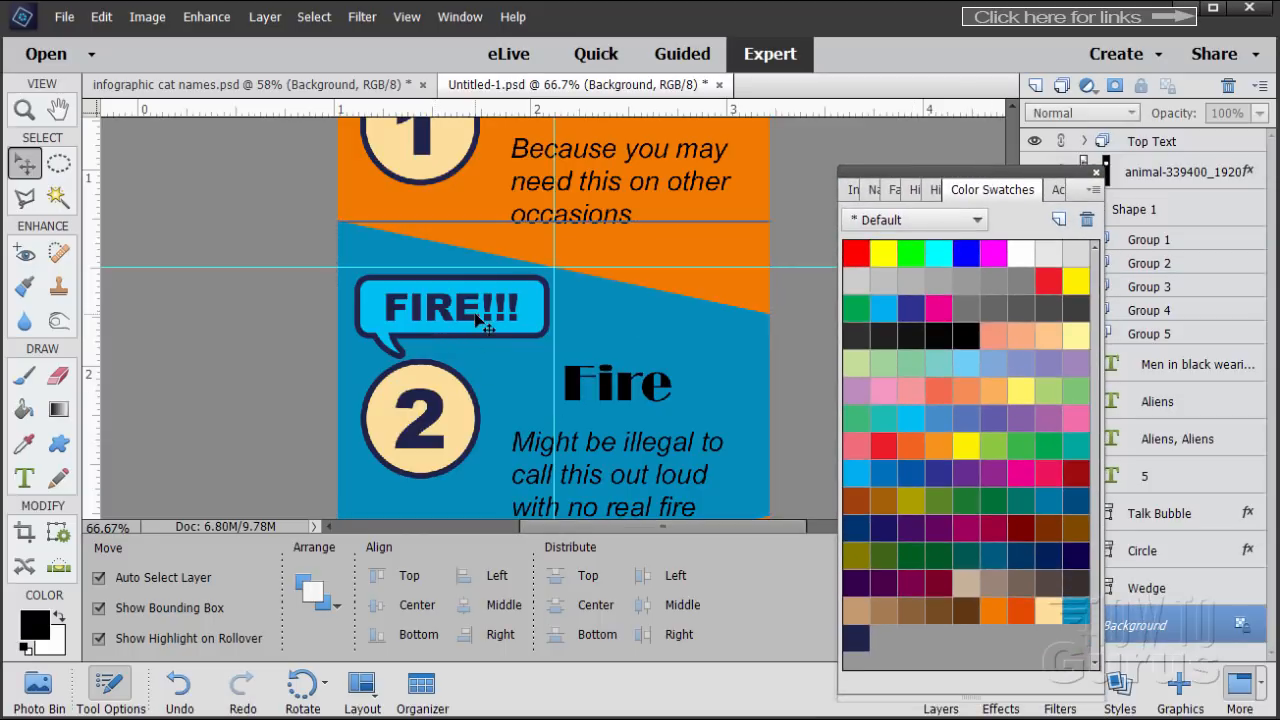
{"action": "left_click", "coordinate": [989, 609]}
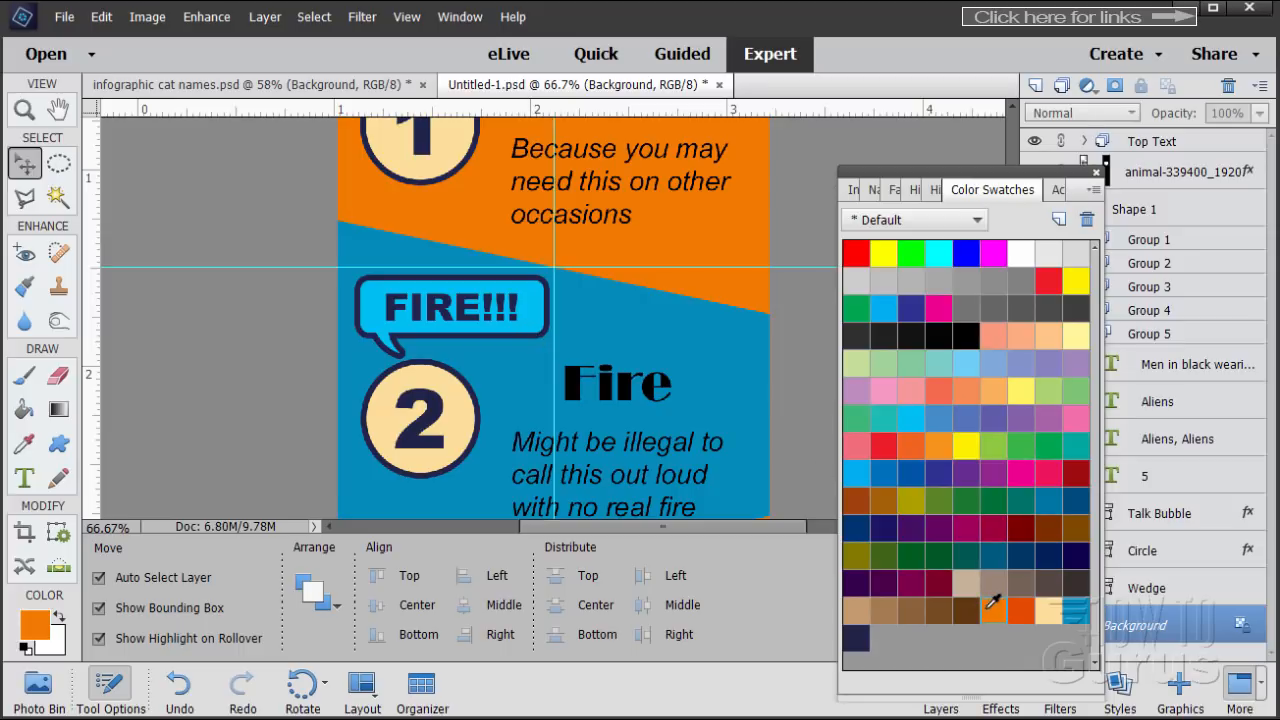
{"action": "left_click", "coordinate": [28, 411]}
Step: Try to fill the FIRE!!! talk bubble with the orange and undo the fill
{"action": "left_click", "coordinate": [379, 326]}
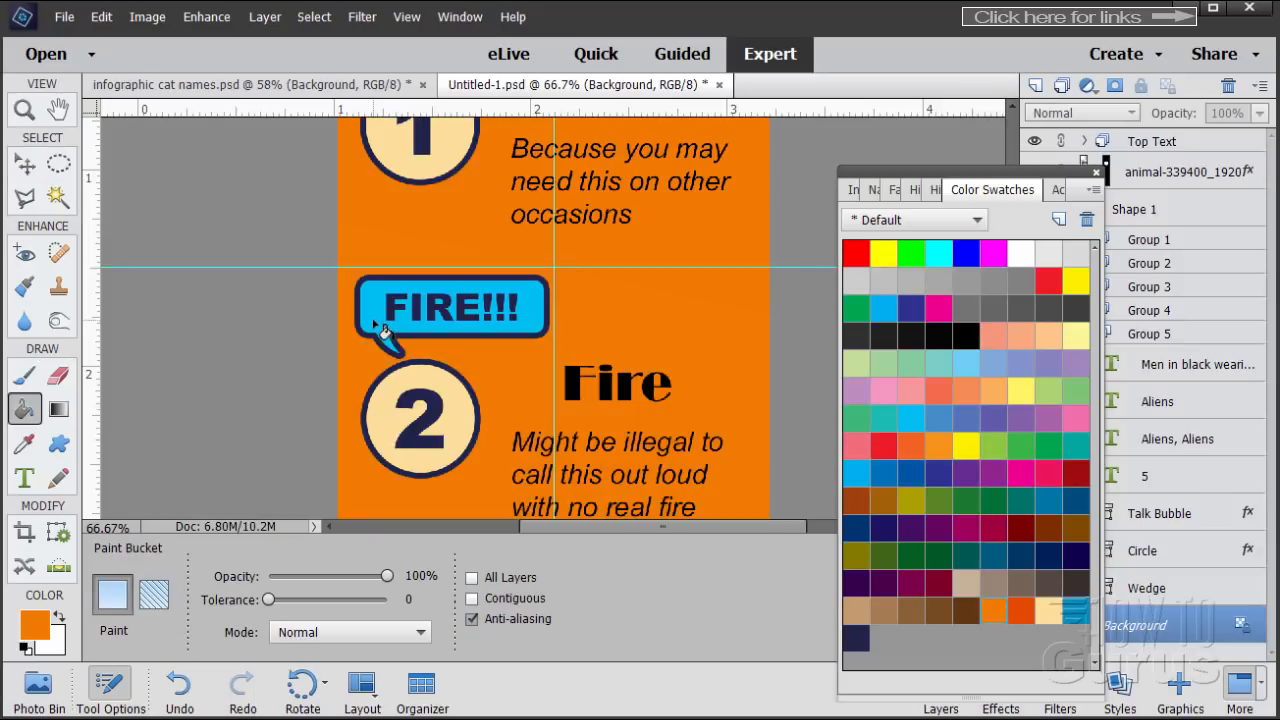
{"action": "left_click", "coordinate": [101, 17]}
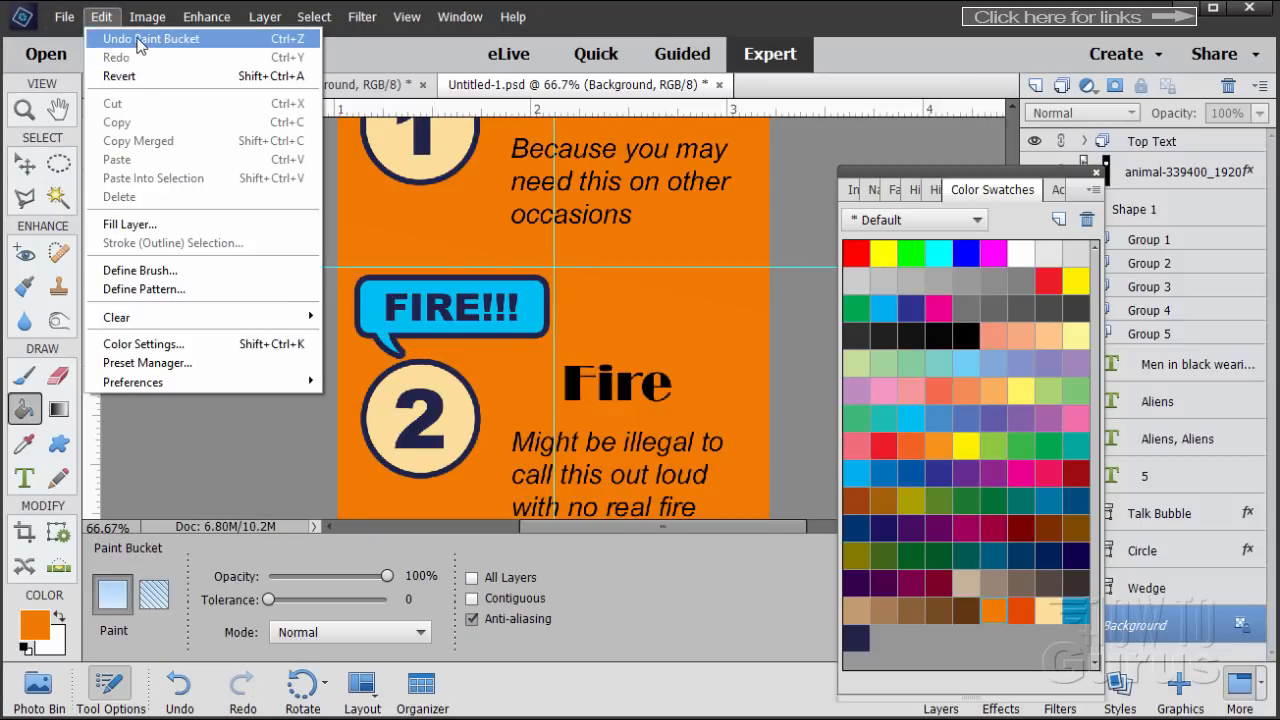
{"action": "left_click", "coordinate": [140, 39]}
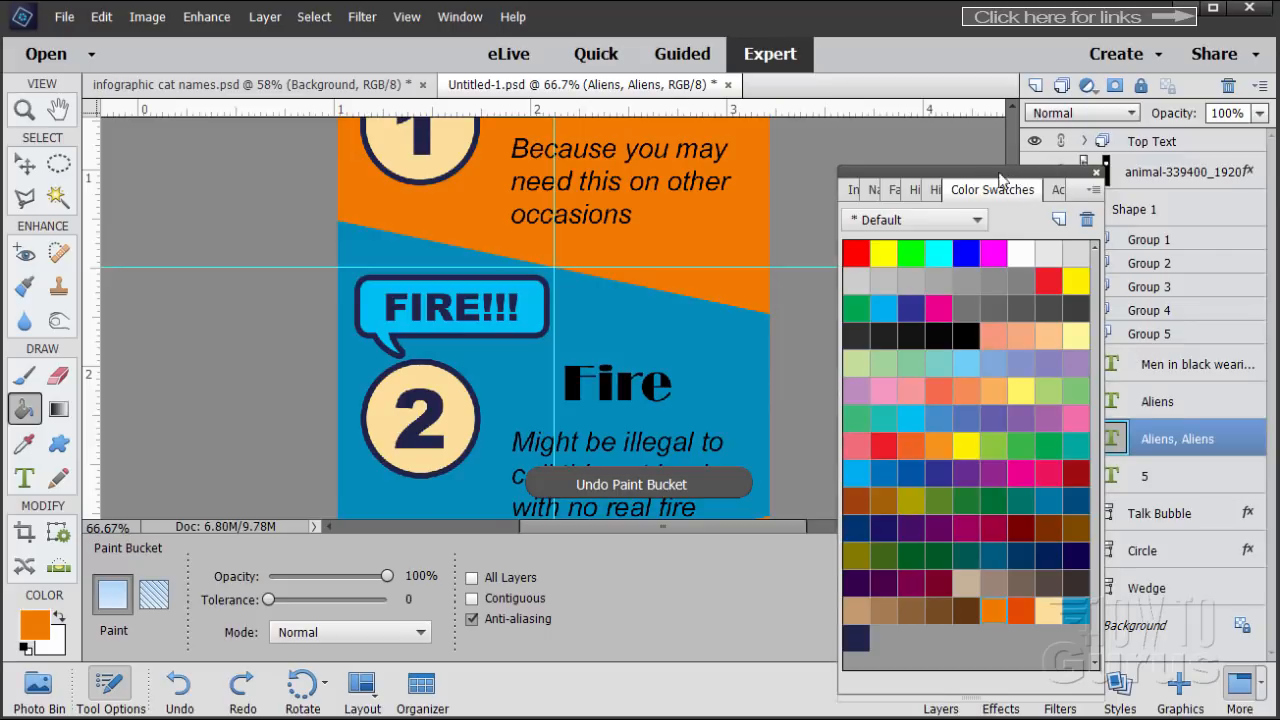
Step: Select the Talk Bubble layer in Group 2 and fill the FIRE!!! bubble with the wedge orange
{"action": "left_click_drag", "start_coordinate": [1016, 182], "coordinate": [963, 182]}
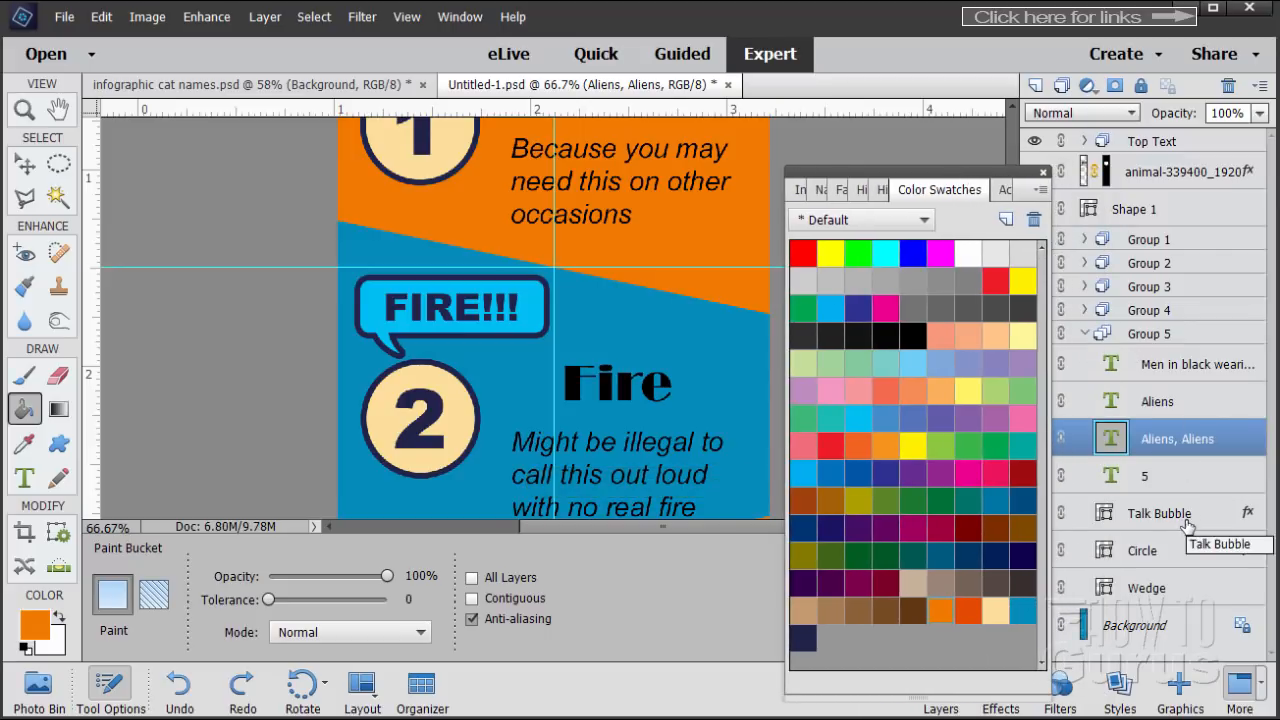
{"action": "left_click", "coordinate": [1094, 334]}
{"action": "left_click", "coordinate": [1090, 332]}
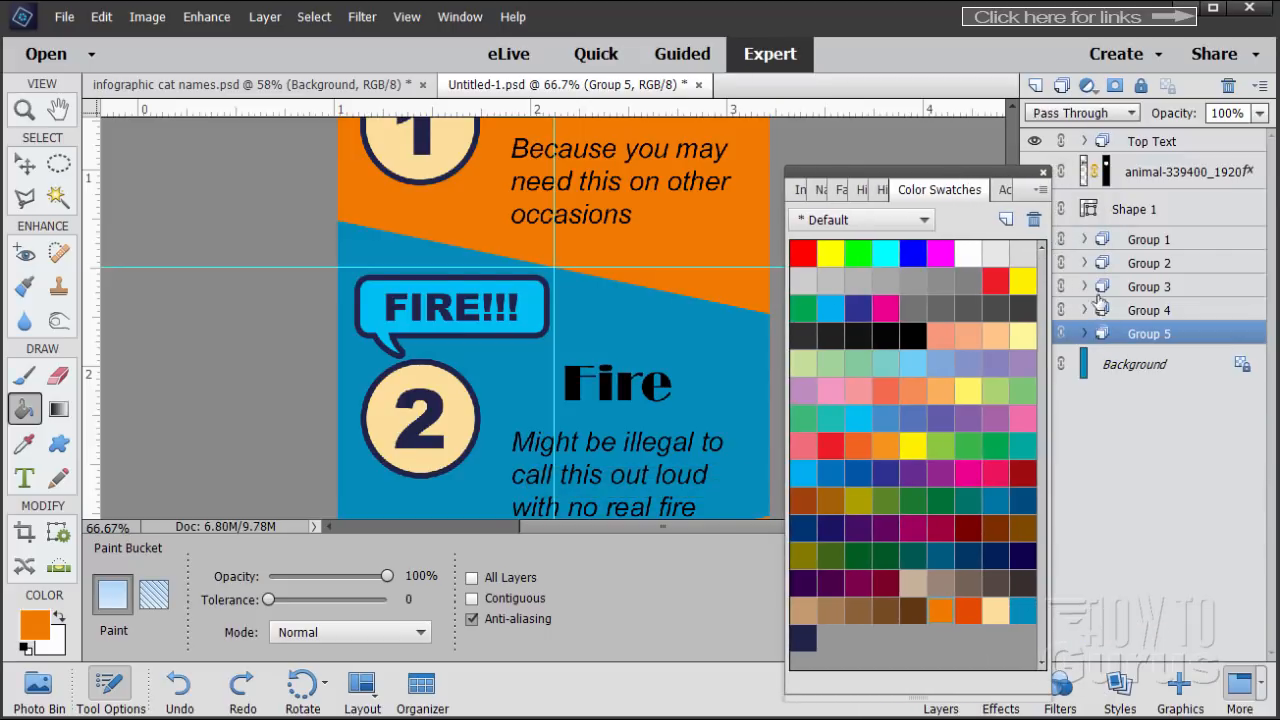
{"action": "left_click", "coordinate": [1085, 263]}
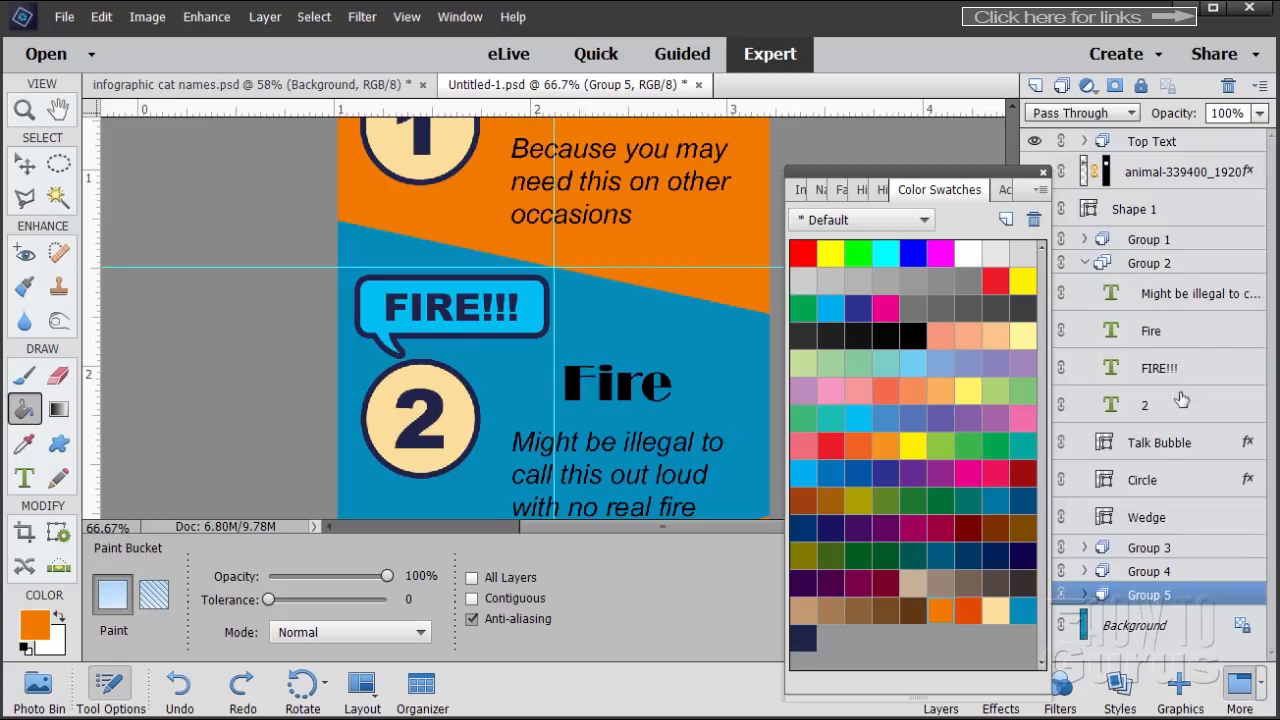
{"action": "left_click", "coordinate": [1181, 447]}
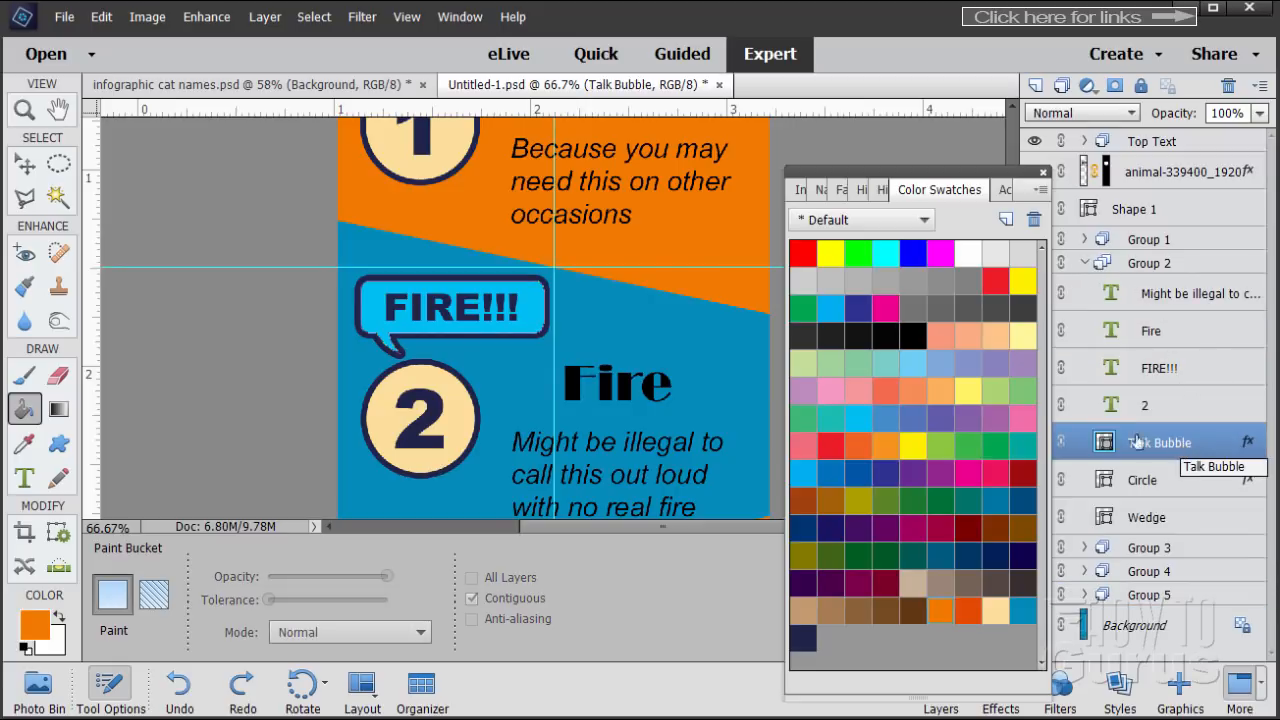
{"action": "left_click", "coordinate": [378, 312]}
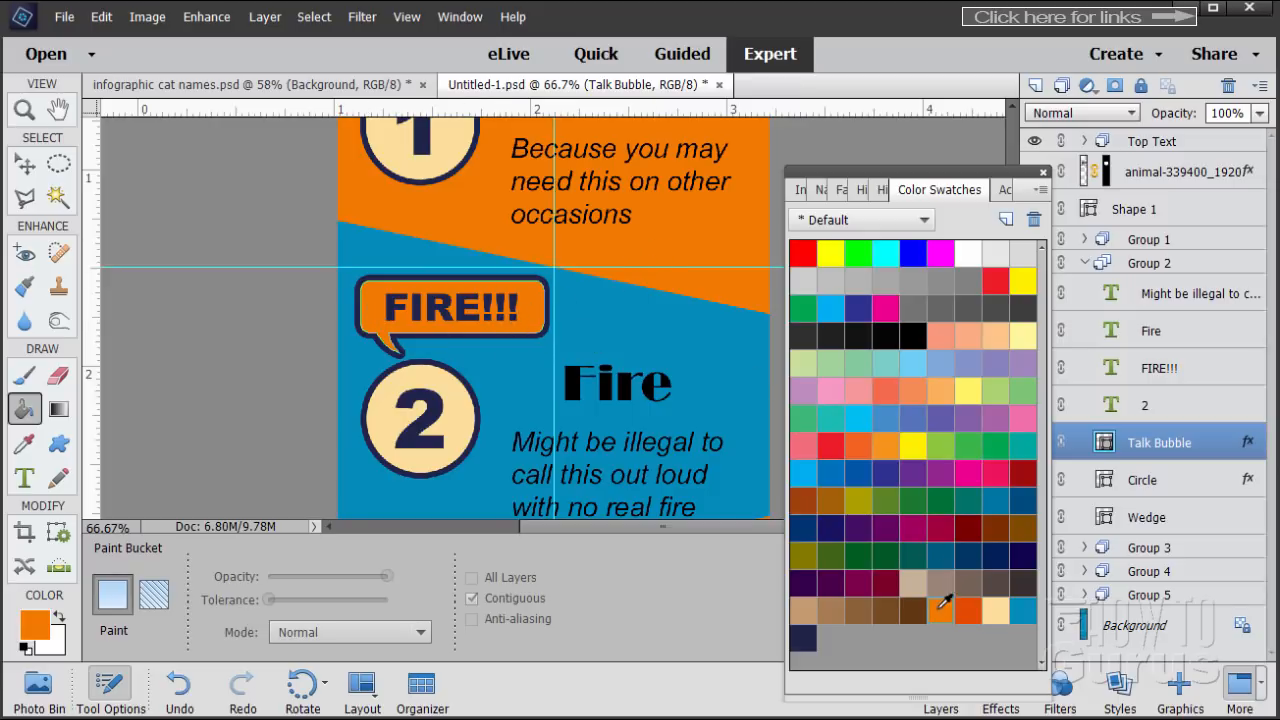
Step: Try Light Yellow Orange and a light salmon orange on the FIRE!!! bubble, and settle on a bright yellow-orange fill
{"action": "left_click", "coordinate": [914, 392]}
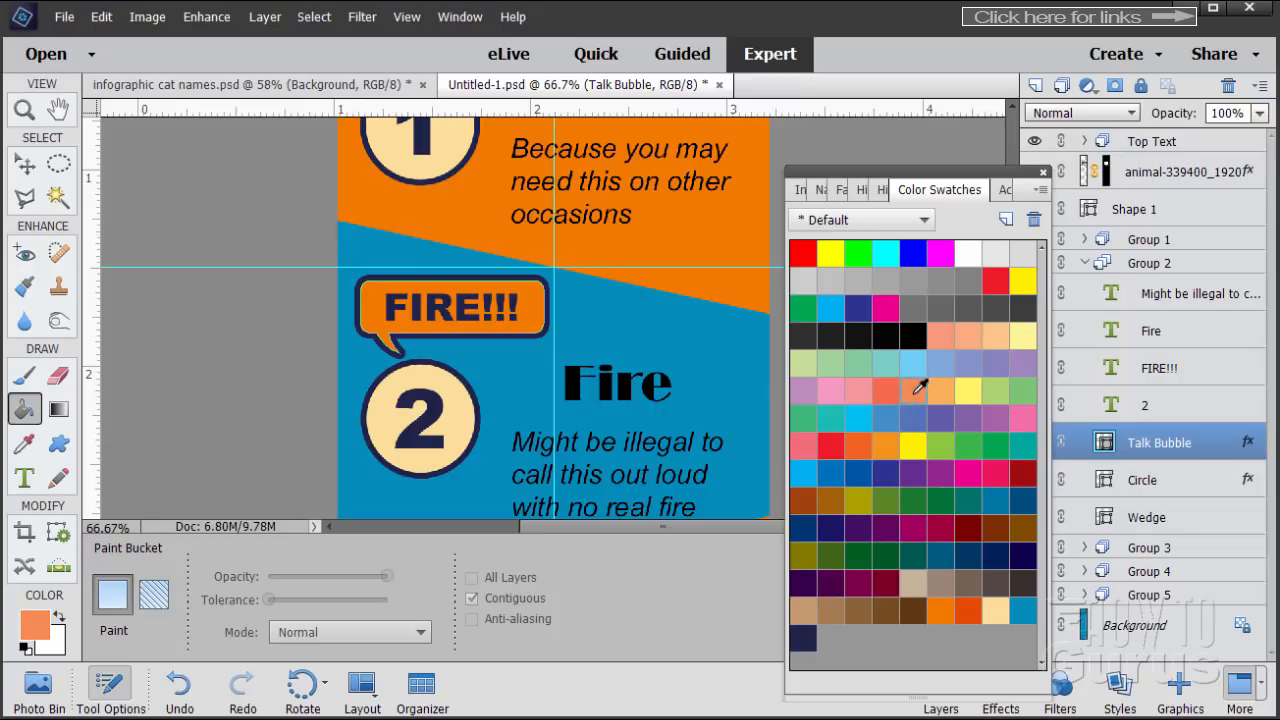
{"action": "left_click", "coordinate": [942, 391]}
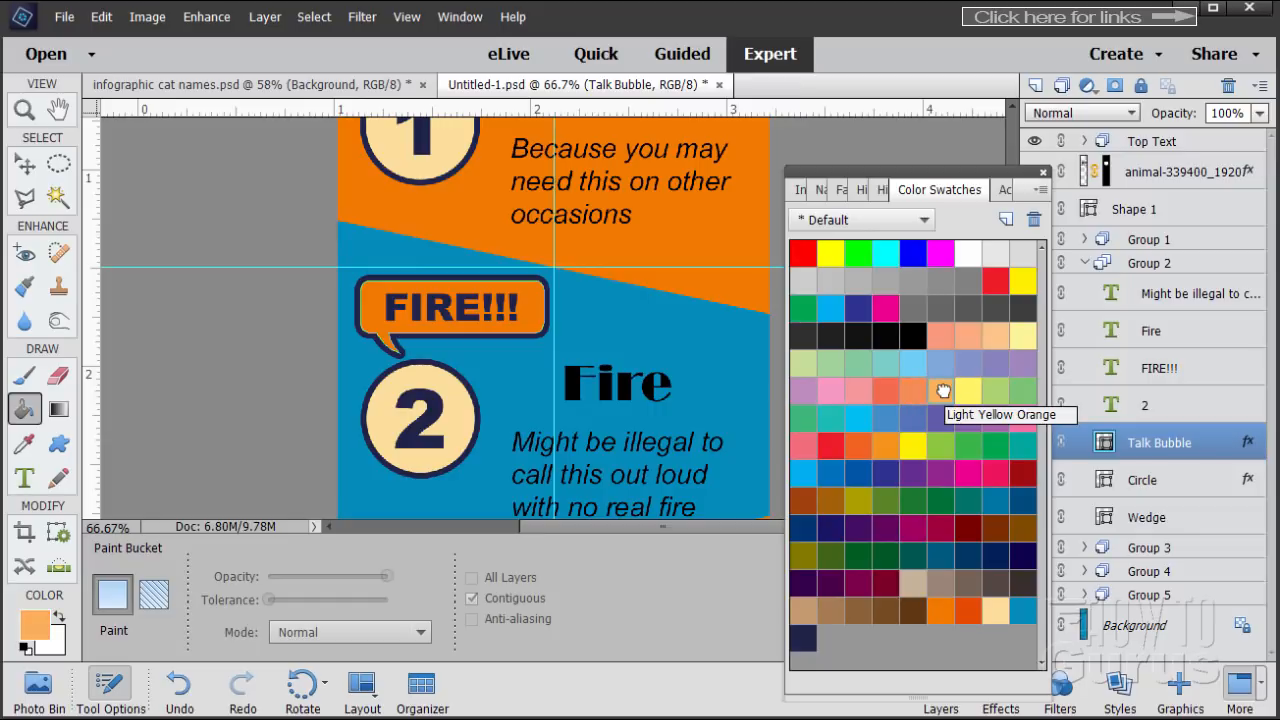
{"action": "left_click", "coordinate": [534, 326]}
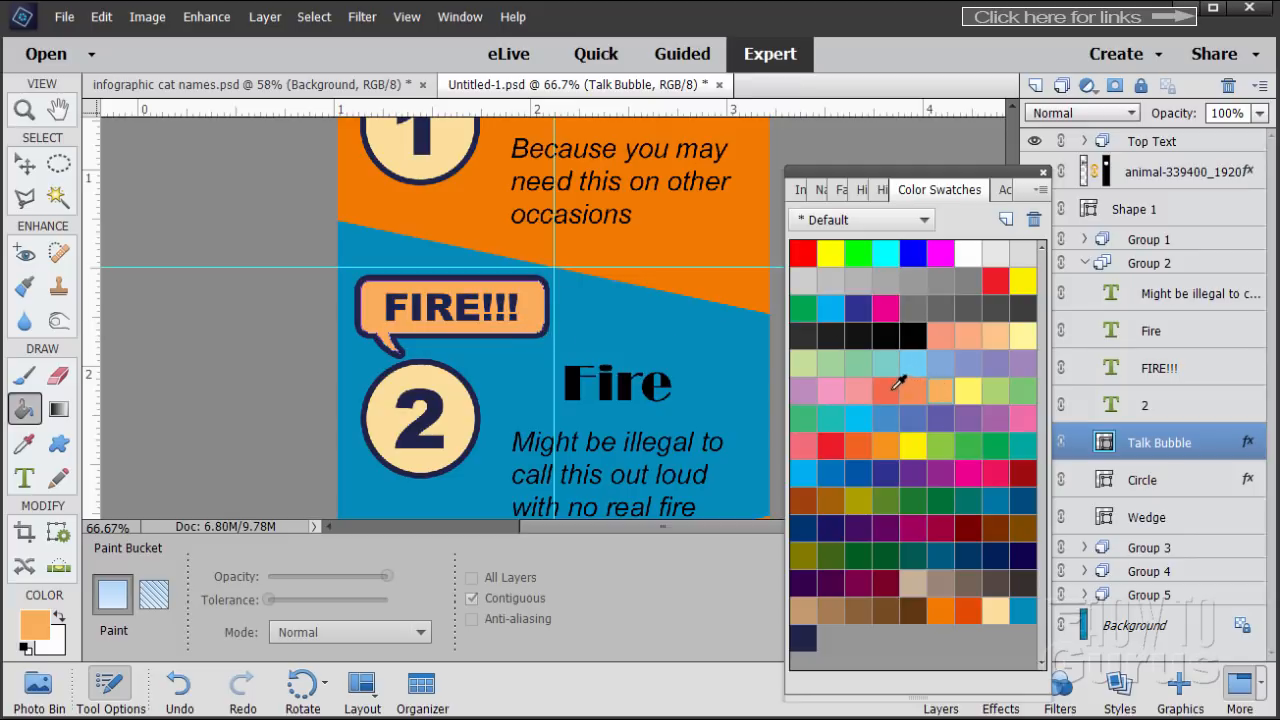
{"action": "left_click", "coordinate": [926, 386]}
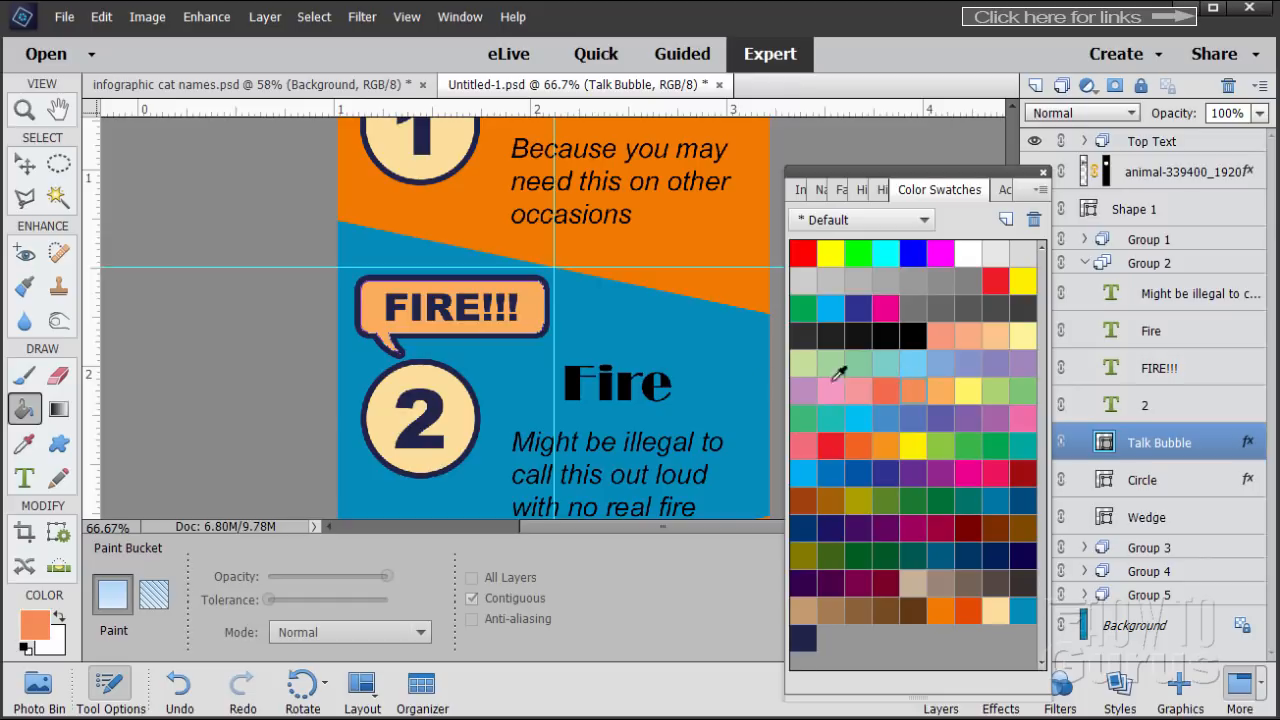
{"action": "left_click", "coordinate": [548, 332]}
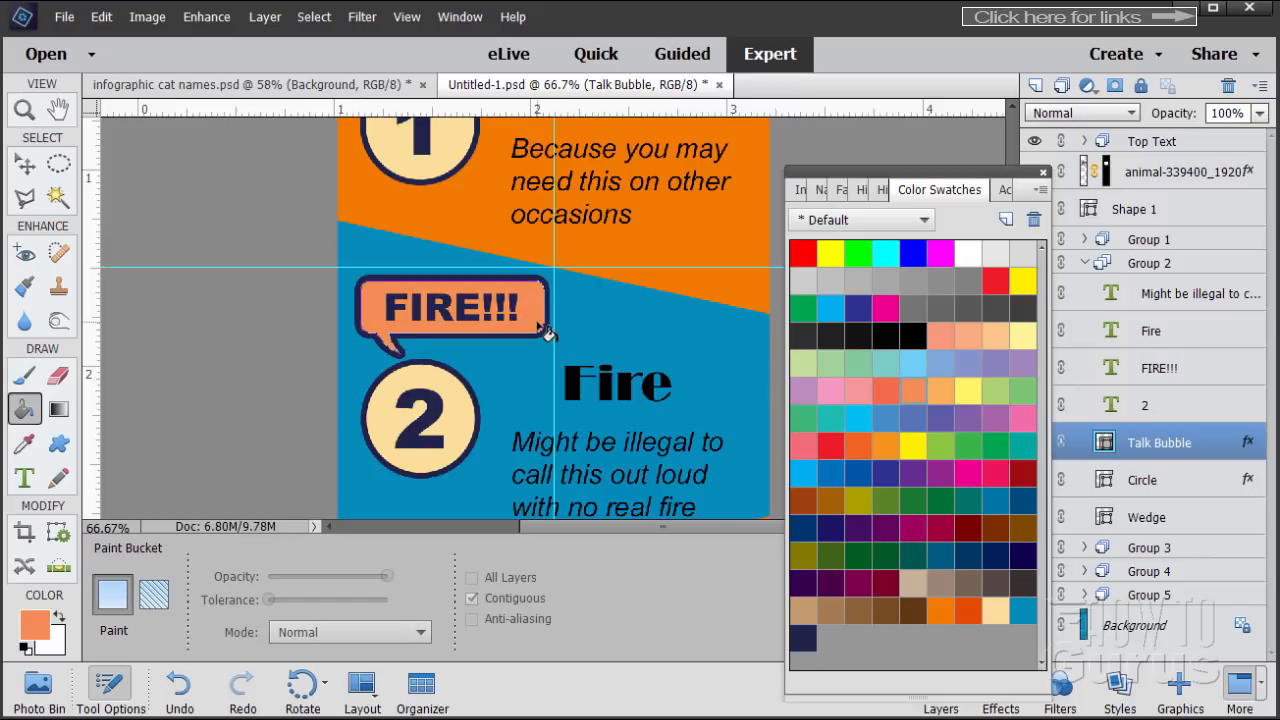
{"action": "left_click", "coordinate": [887, 444]}
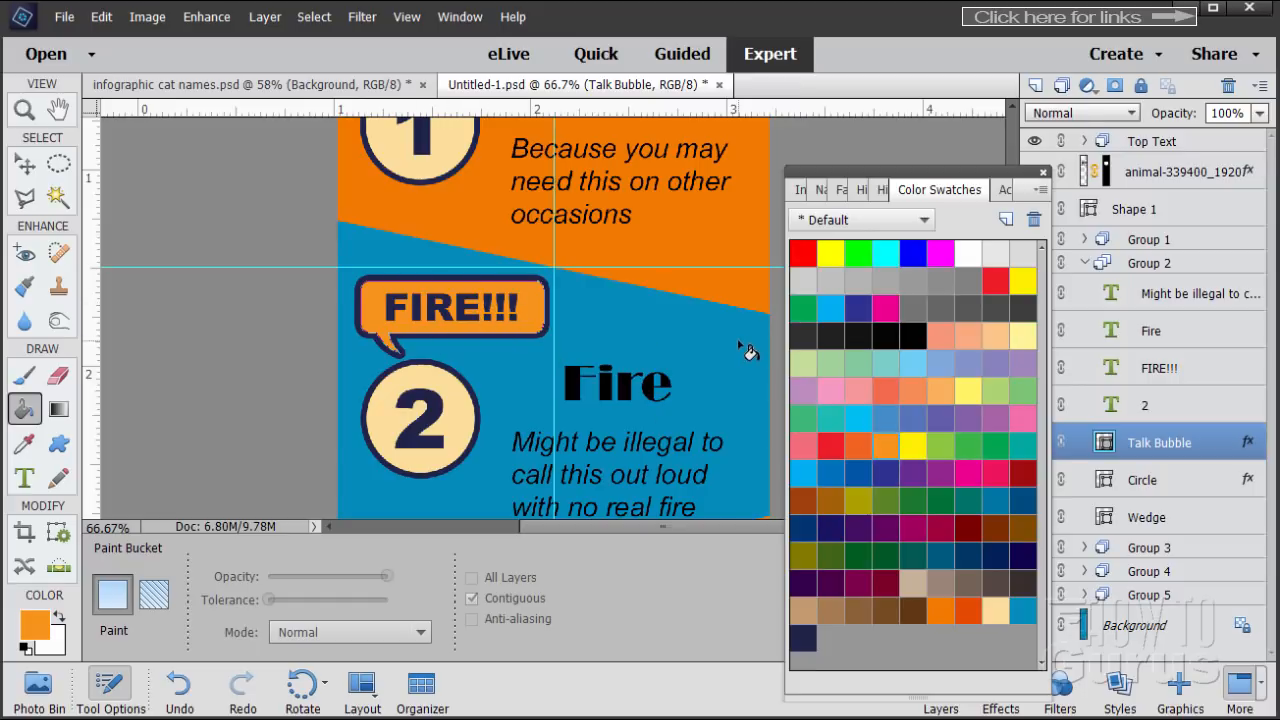
Step: Fill the Talk Bubble layer in Group 4, behind the Look Out!!! text, with the same yellow-orange and return to the Move tool
{"action": "scroll", "coordinate": [746, 346], "scroll_direction": "down", "scroll_amount": 5}
{"action": "scroll", "coordinate": [748, 348], "scroll_direction": "down", "scroll_amount": 10}
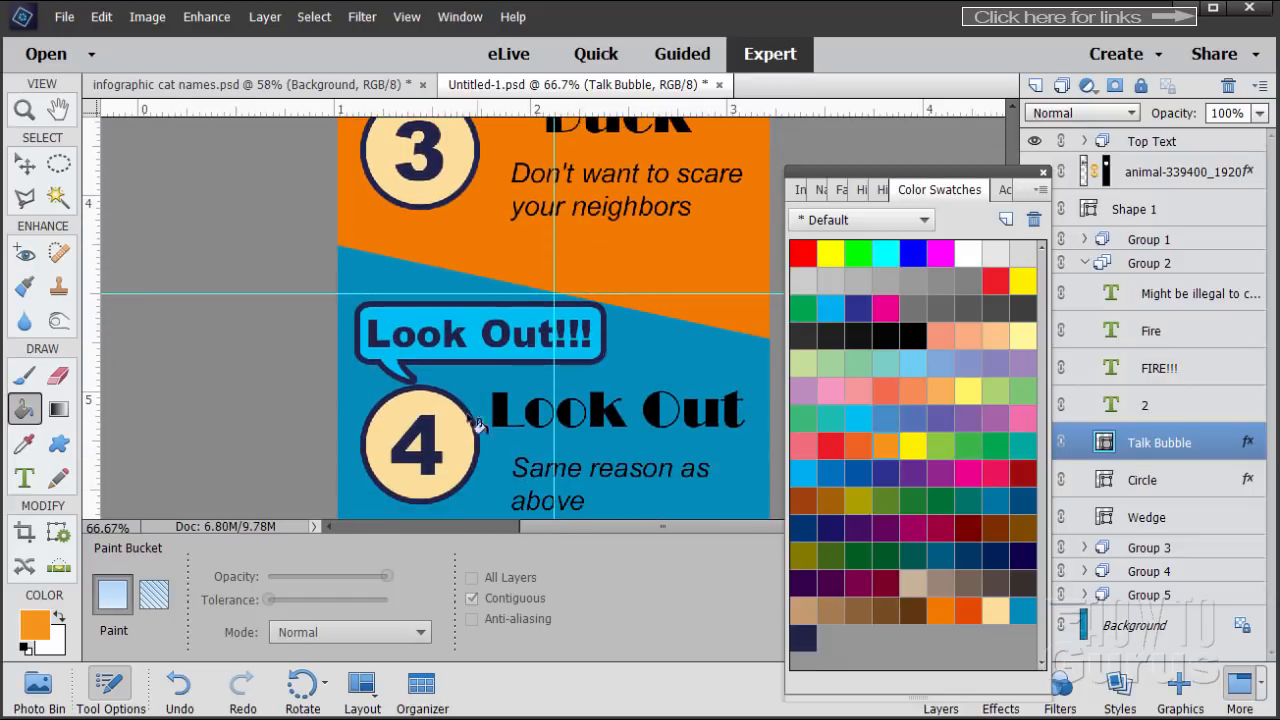
{"action": "left_click", "coordinate": [1084, 264]}
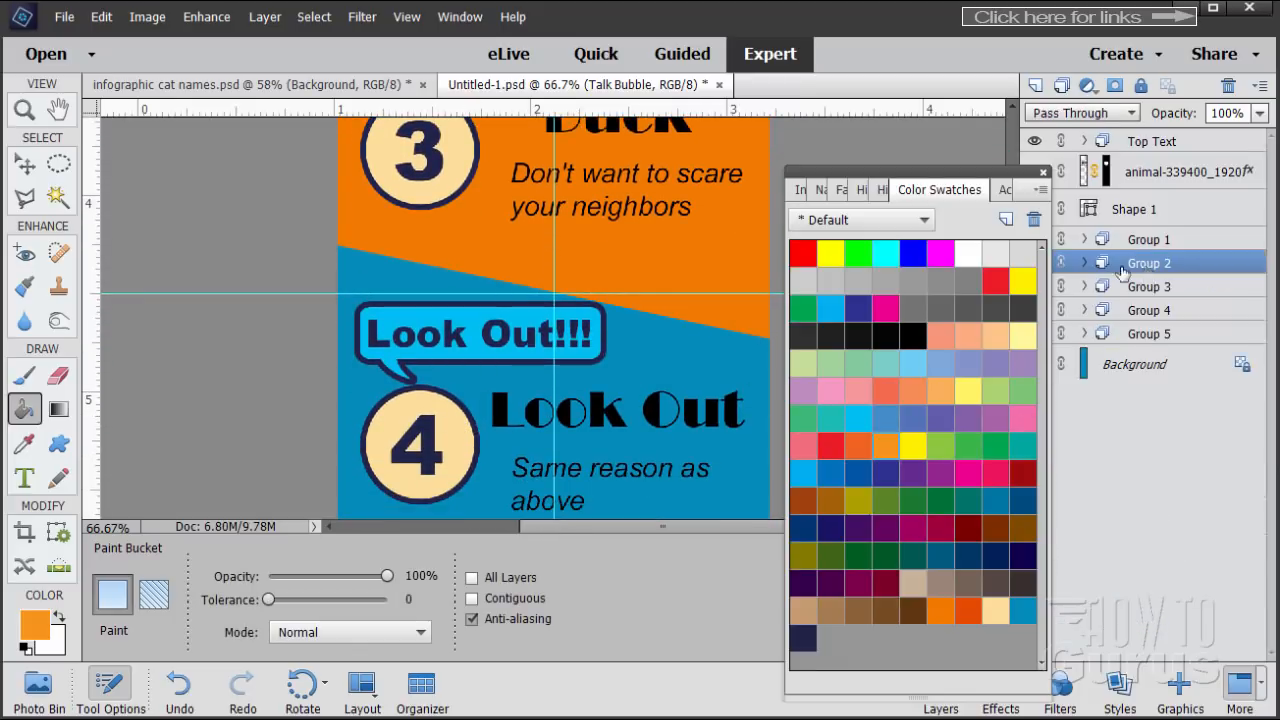
{"action": "left_click", "coordinate": [1085, 310]}
{"action": "left_click", "coordinate": [1212, 499]}
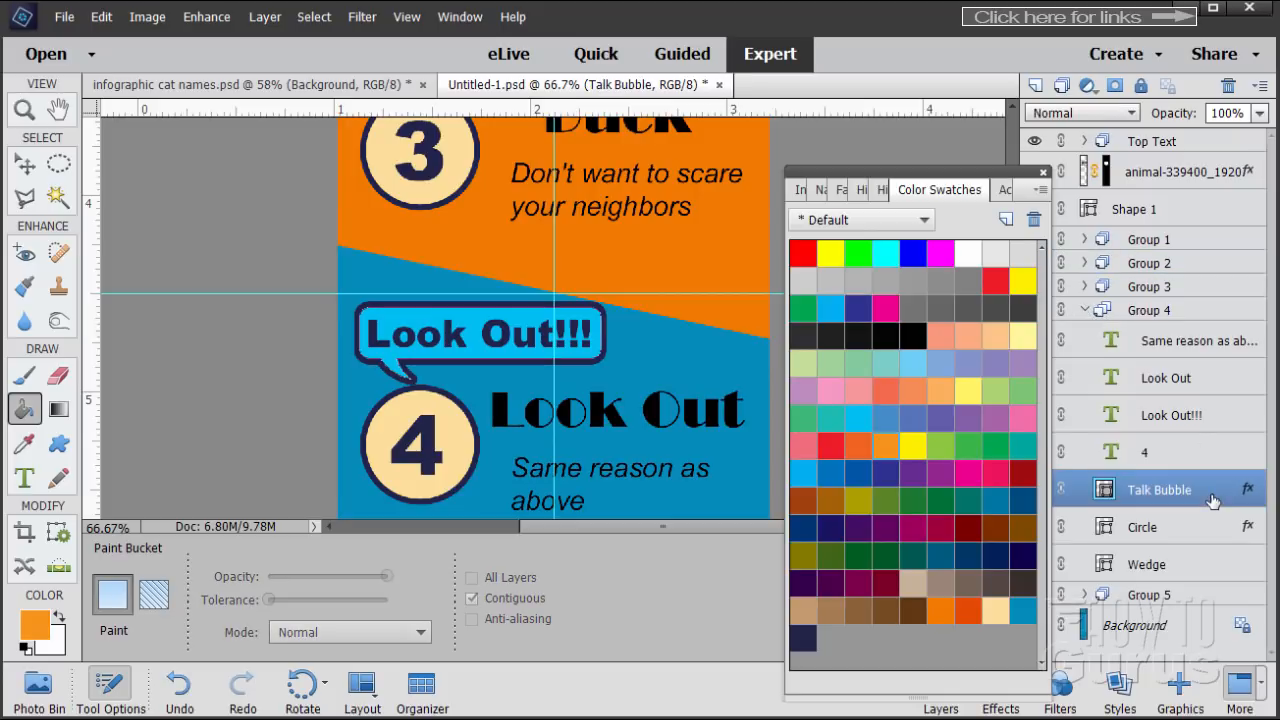
{"action": "left_click", "coordinate": [484, 331]}
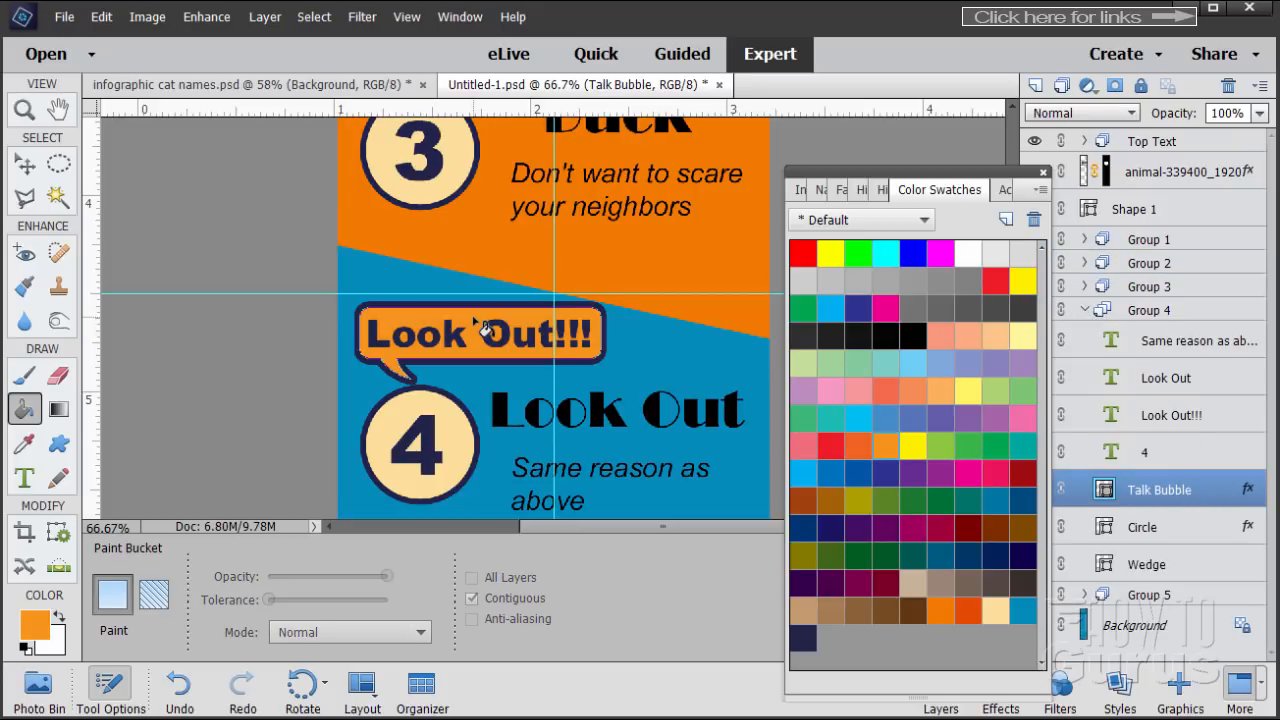
{"action": "left_click", "coordinate": [27, 165]}
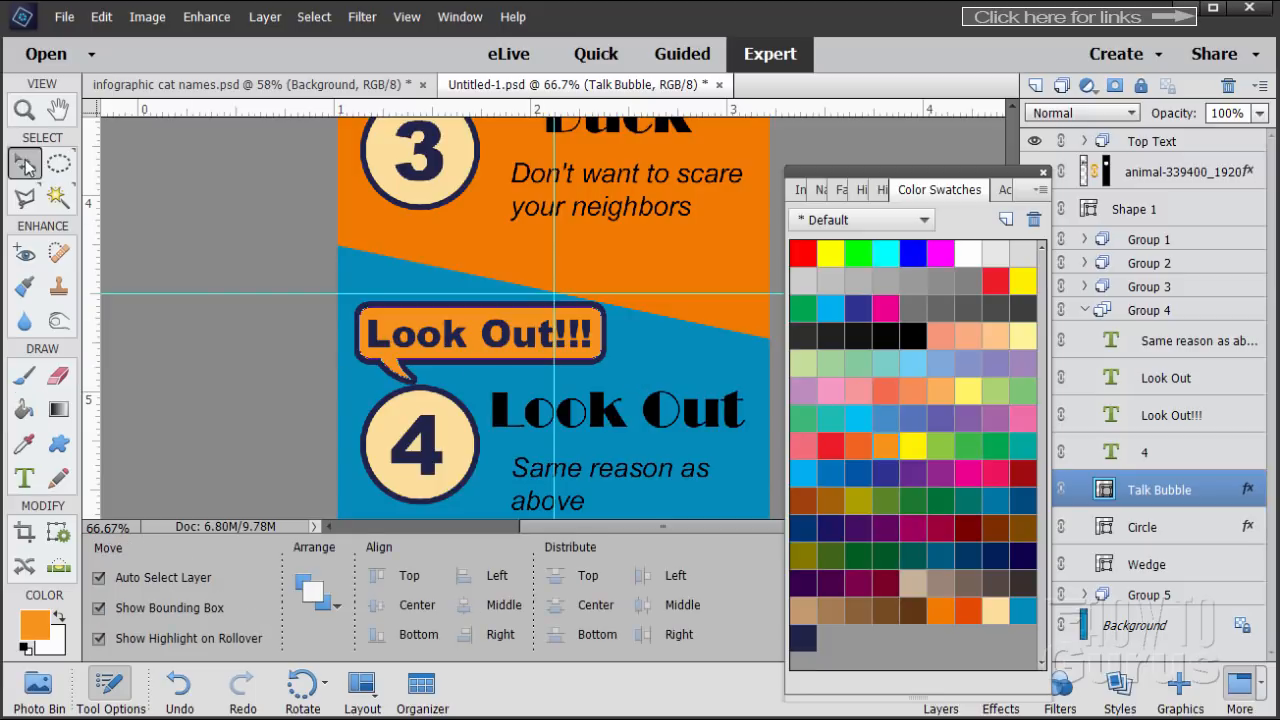
Step: Compare the talk bubble colors across the sections from 1 to 5
{"action": "scroll", "coordinate": [632, 405], "scroll_direction": "up", "scroll_amount": 2}
{"action": "scroll", "coordinate": [632, 408], "scroll_direction": "up", "scroll_amount": 12}
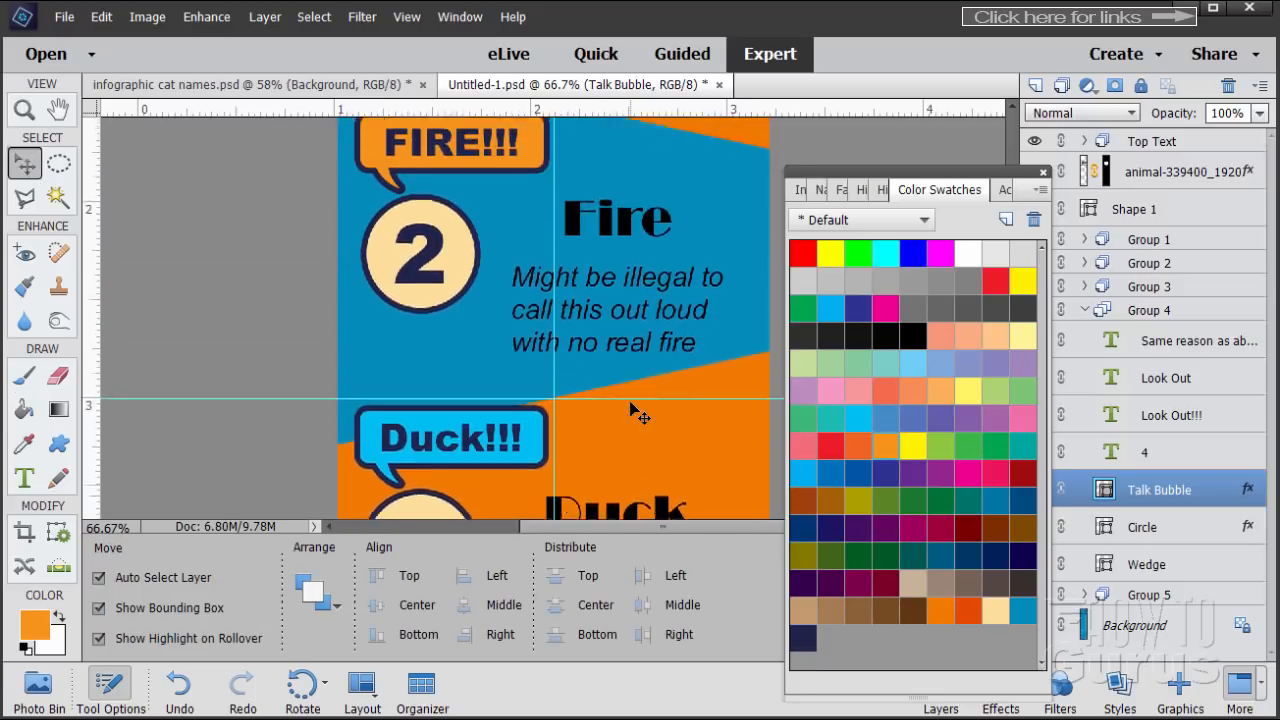
{"action": "scroll", "coordinate": [632, 408], "scroll_direction": "up", "scroll_amount": 3}
{"action": "scroll", "coordinate": [632, 408], "scroll_direction": "down", "scroll_amount": 15}
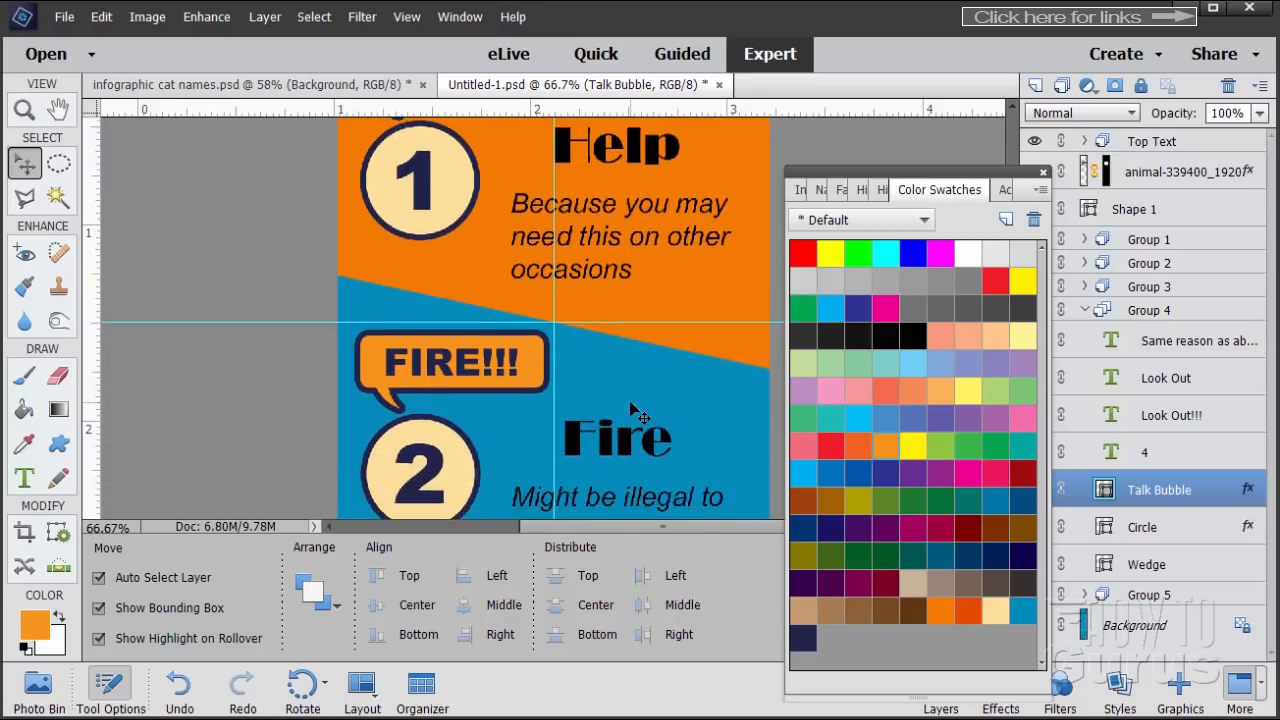
{"action": "scroll", "coordinate": [631, 404], "scroll_direction": "down", "scroll_amount": 12}
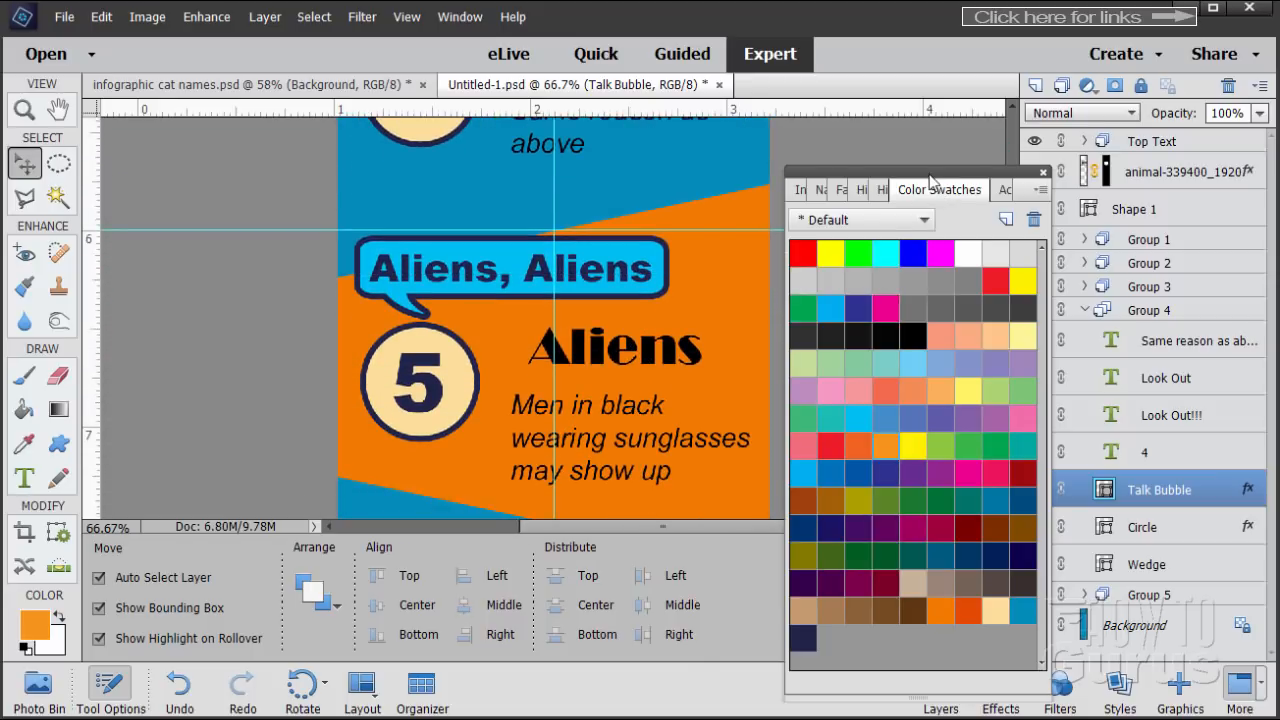
Step: Move the Color Swatches panel clear of the layers and check the space left below section 5, Aliens
{"action": "left_click_drag", "start_coordinate": [930, 181], "coordinate": [944, 606]}
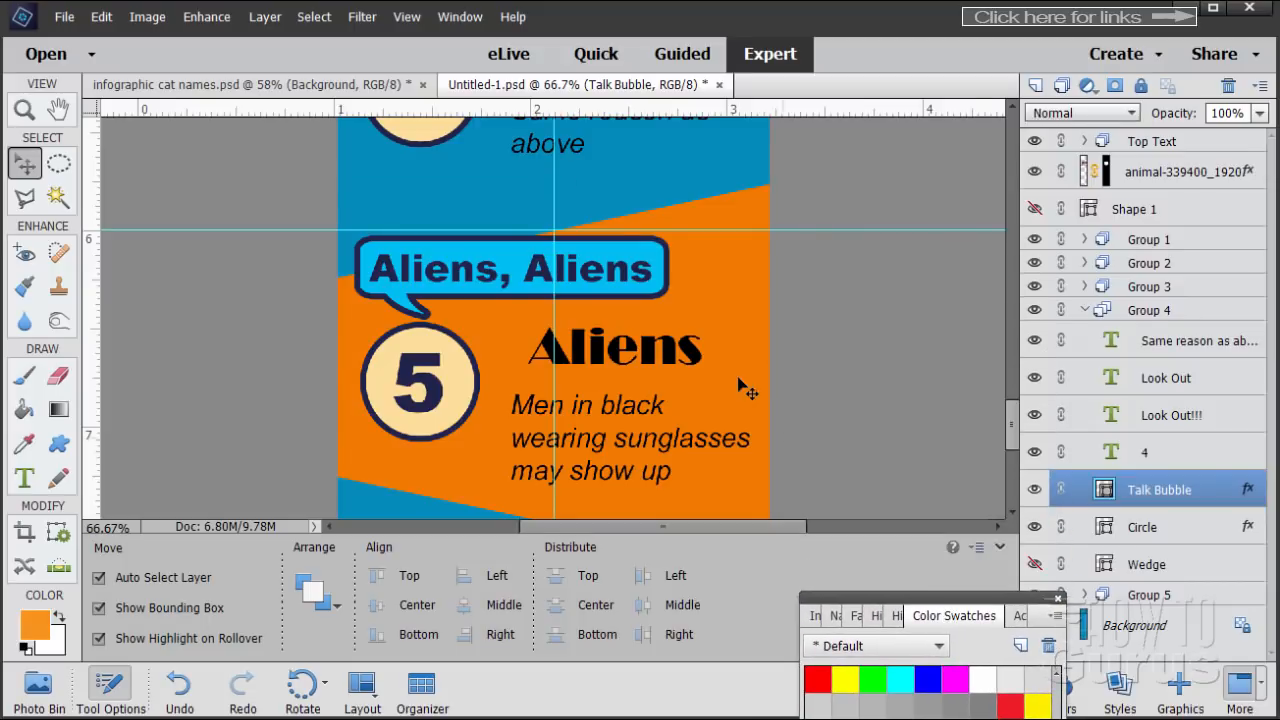
{"action": "scroll", "coordinate": [742, 387], "scroll_direction": "down", "scroll_amount": 5}
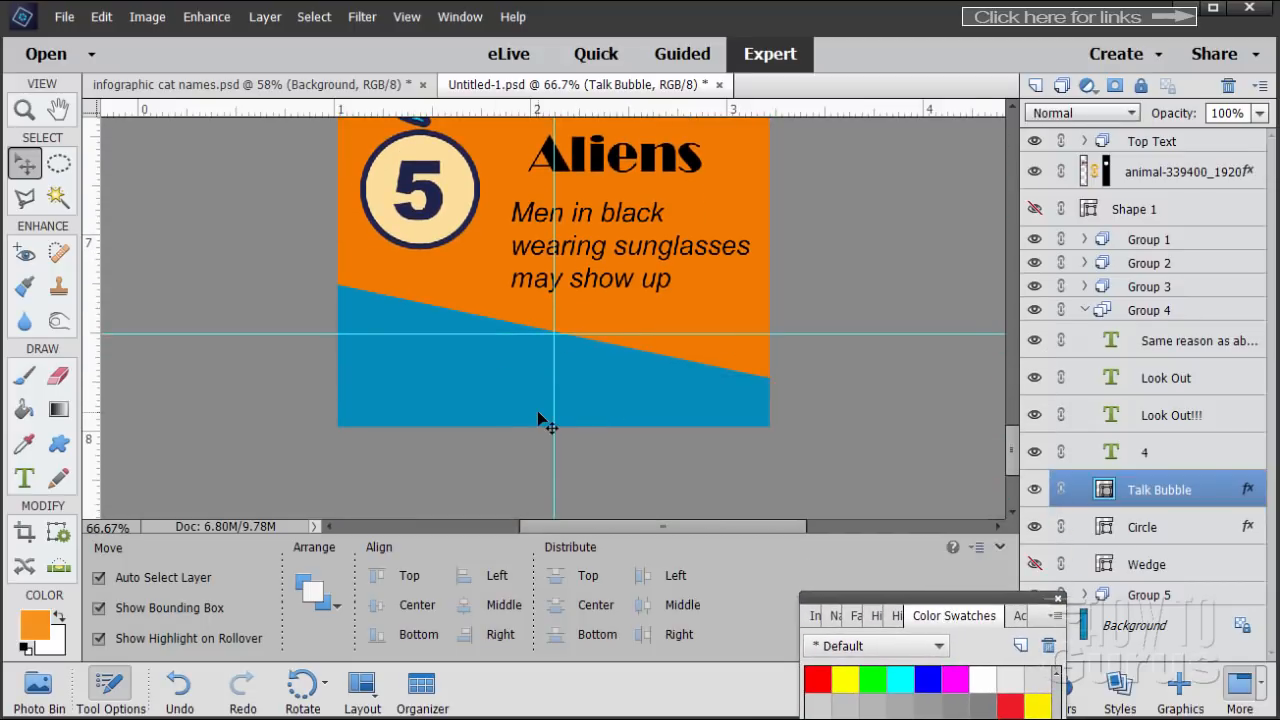
{"action": "scroll", "coordinate": [512, 402], "scroll_direction": "up", "scroll_amount": 3}
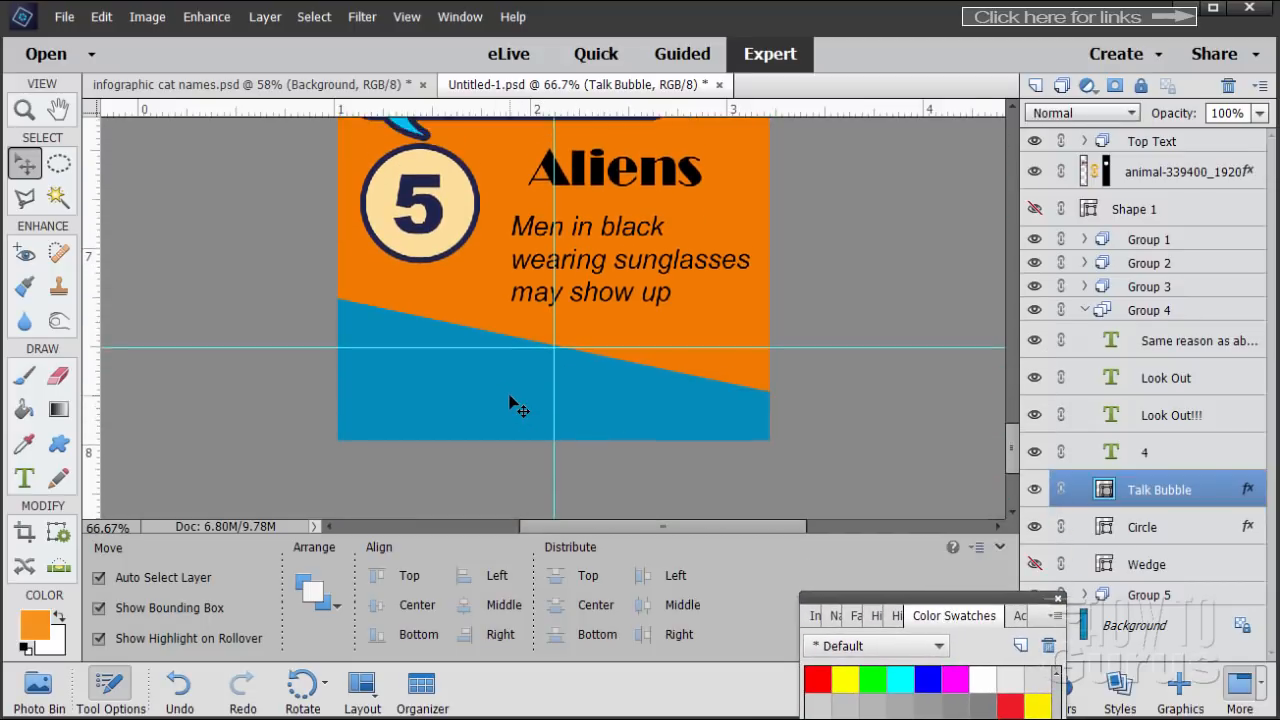
{"action": "scroll", "coordinate": [517, 405], "scroll_direction": "up", "scroll_amount": 4}
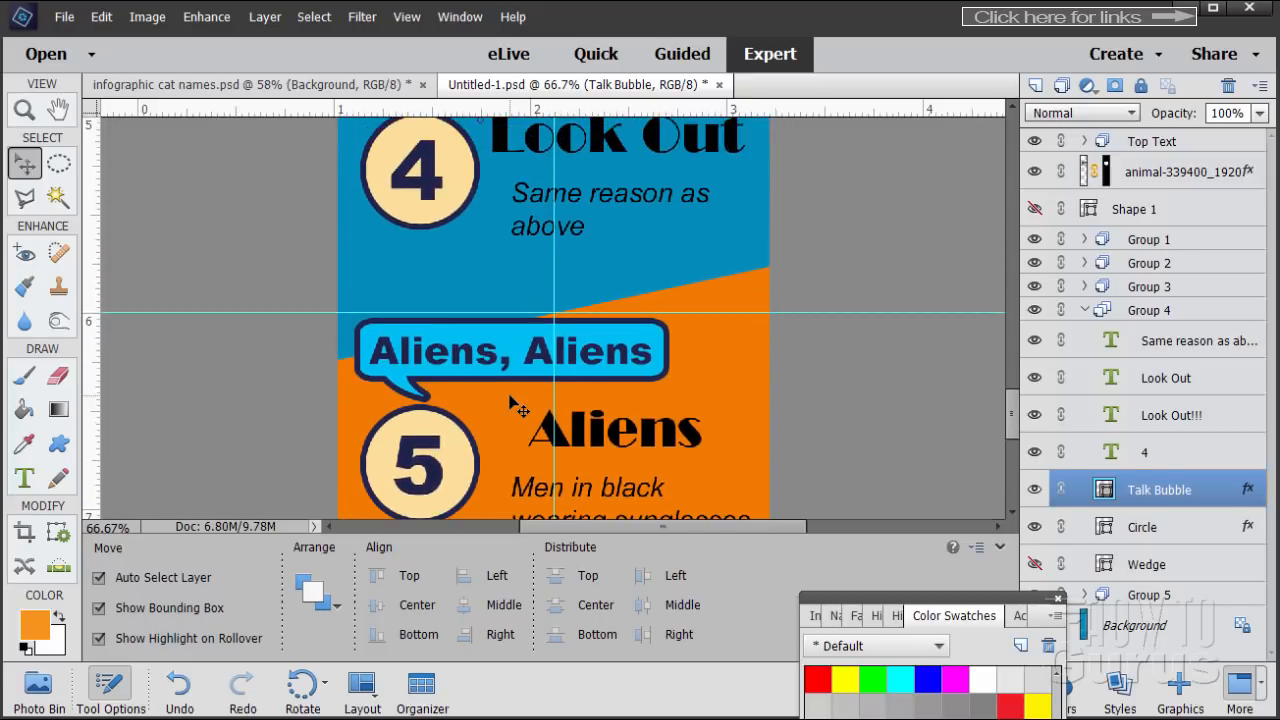
{"action": "scroll", "coordinate": [517, 405], "scroll_direction": "down", "scroll_amount": 2}
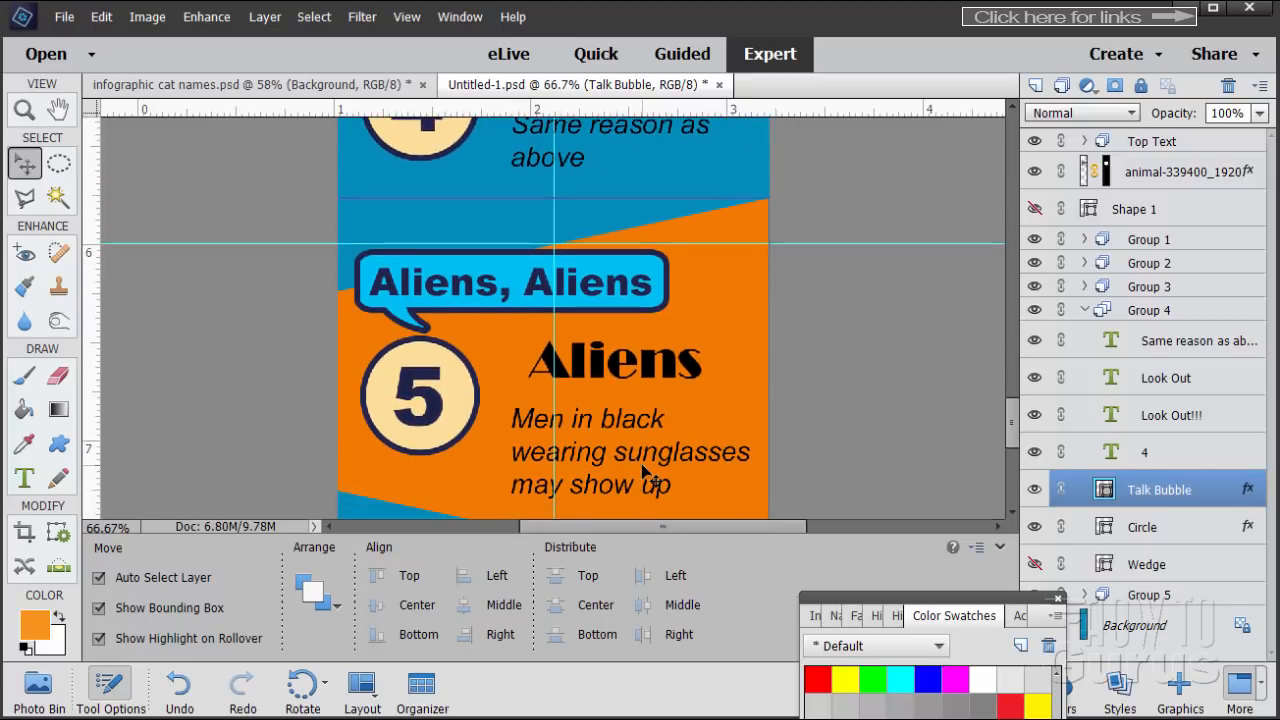
{"action": "scroll", "coordinate": [752, 383], "scroll_direction": "down", "scroll_amount": 5}
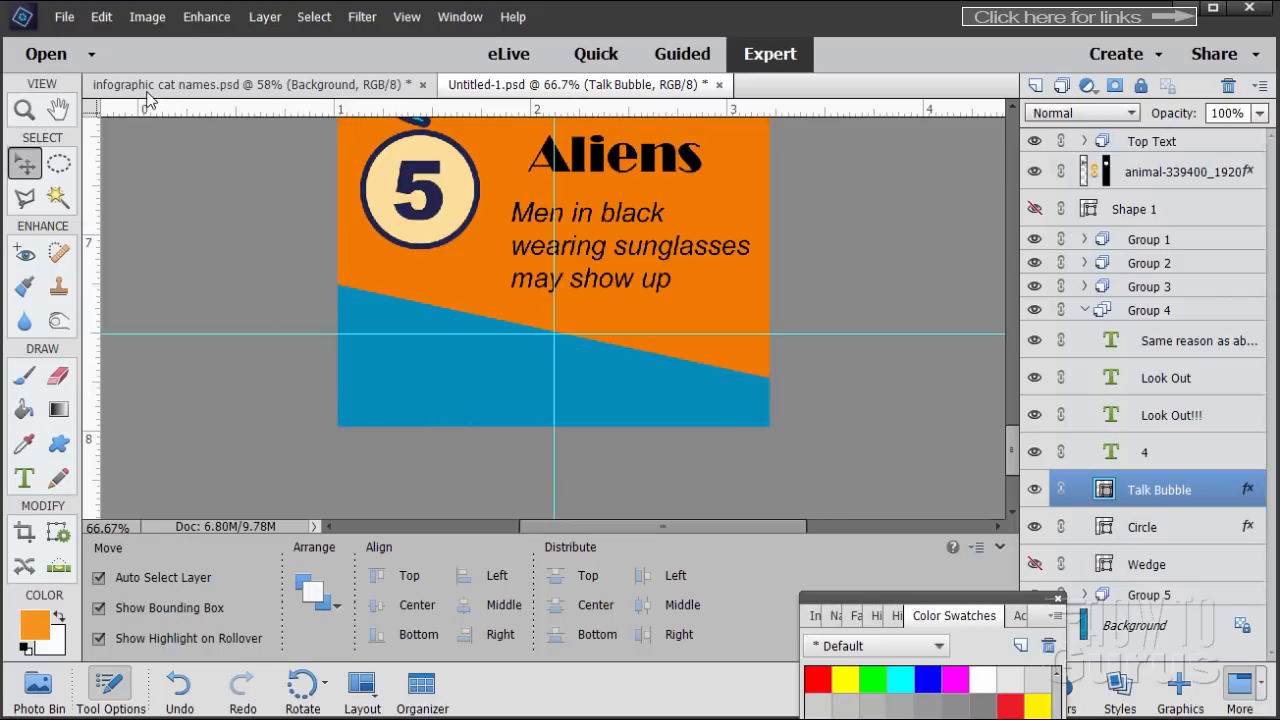
Step: Extend the canvas downward by anchoring it at the top center and setting its height to 10800 pixels
{"action": "left_click", "coordinate": [145, 20]}
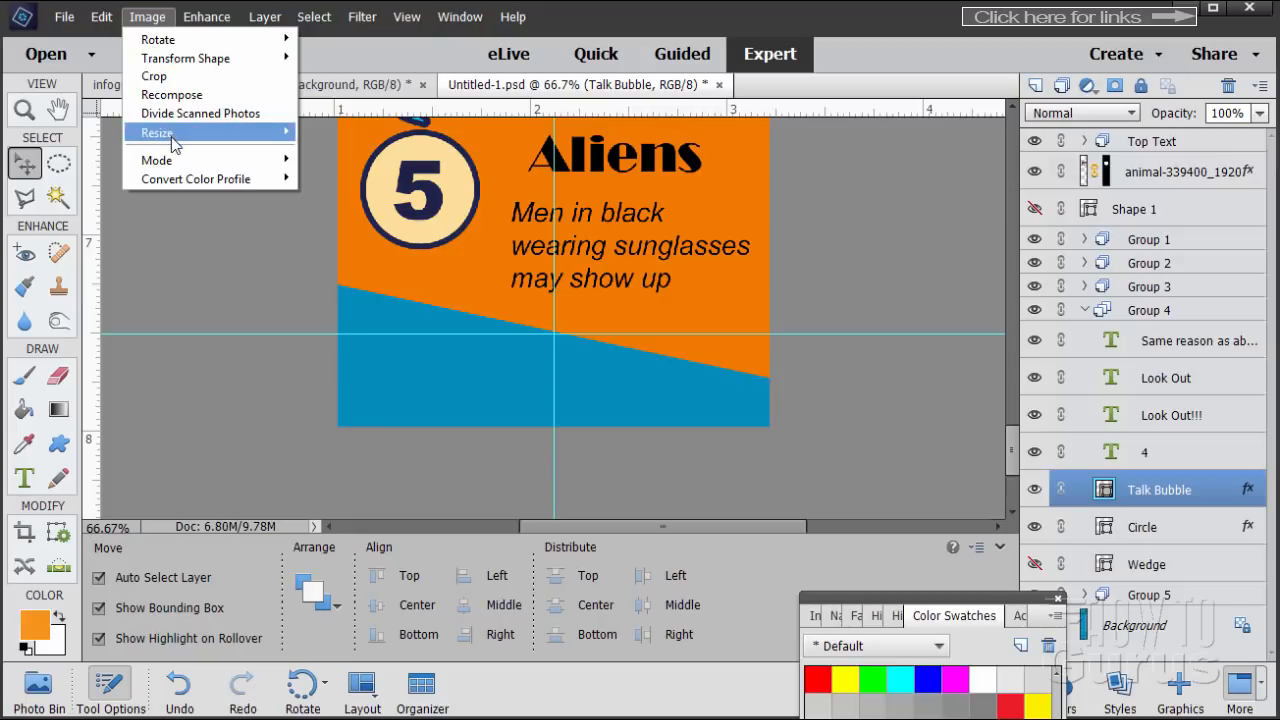
{"action": "mouse_move", "coordinate": [170, 133]}
{"action": "left_click", "coordinate": [333, 155]}
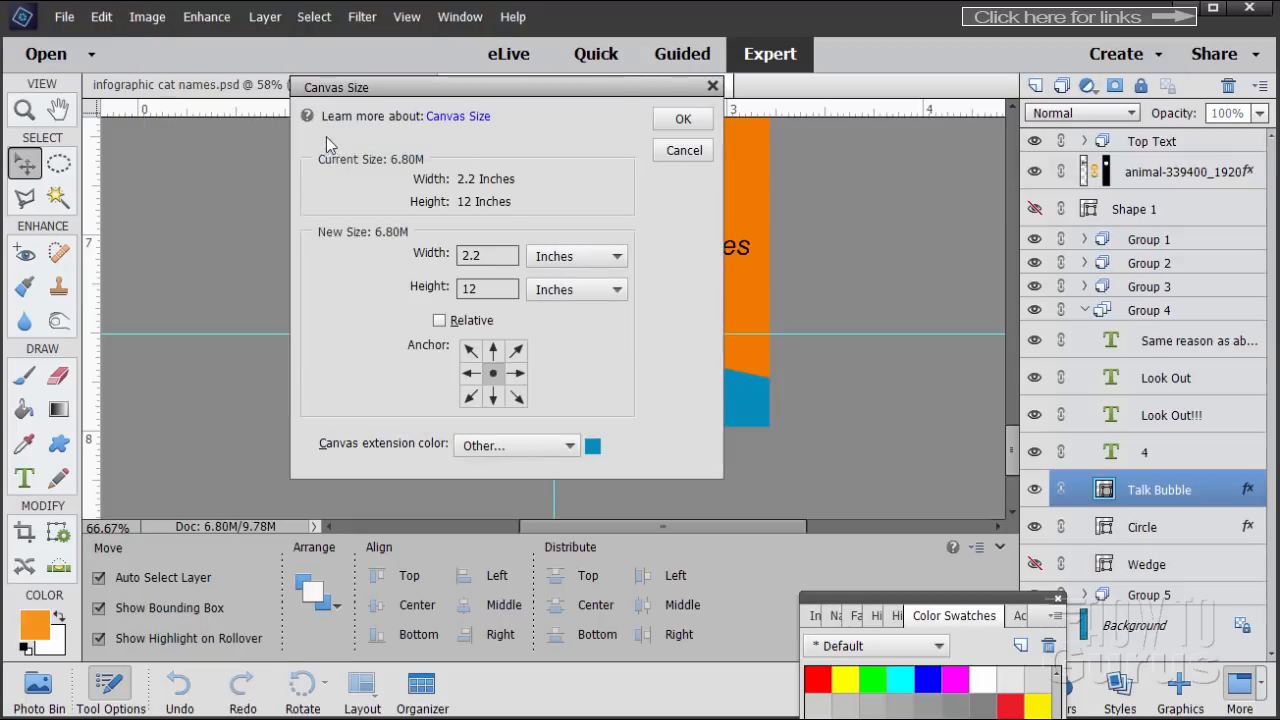
{"action": "left_click", "coordinate": [613, 289]}
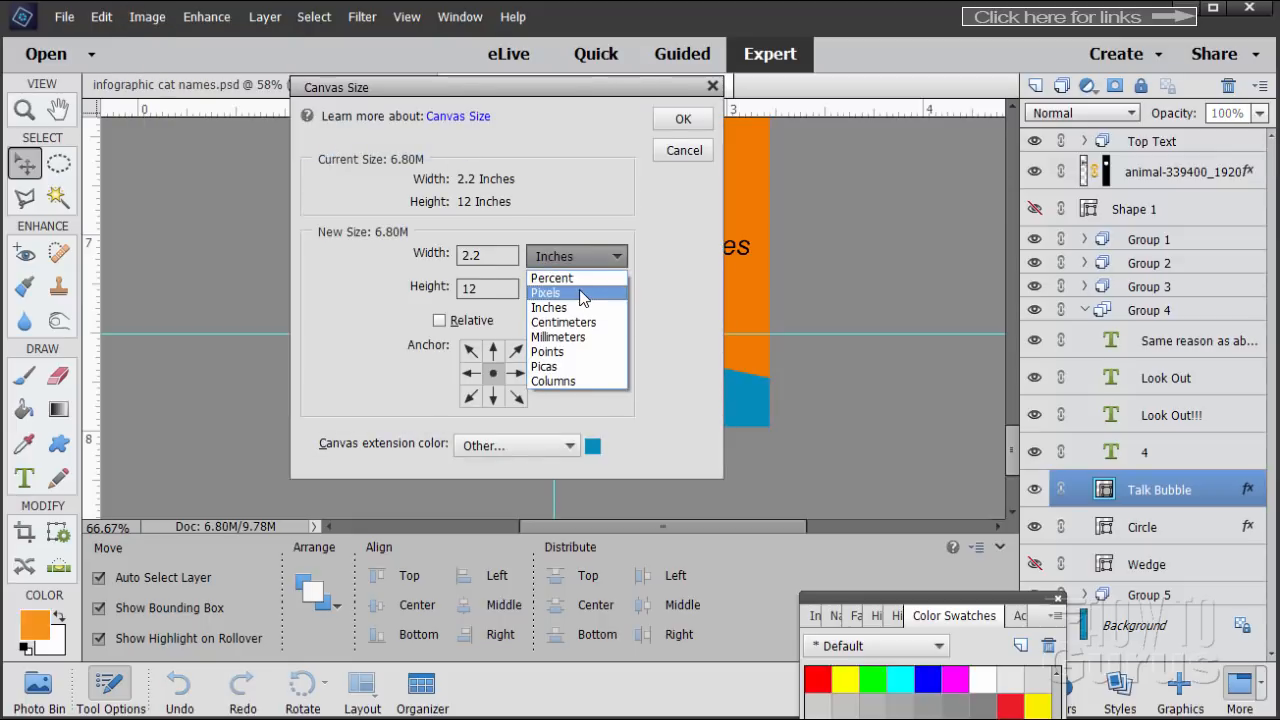
{"action": "left_click", "coordinate": [578, 291]}
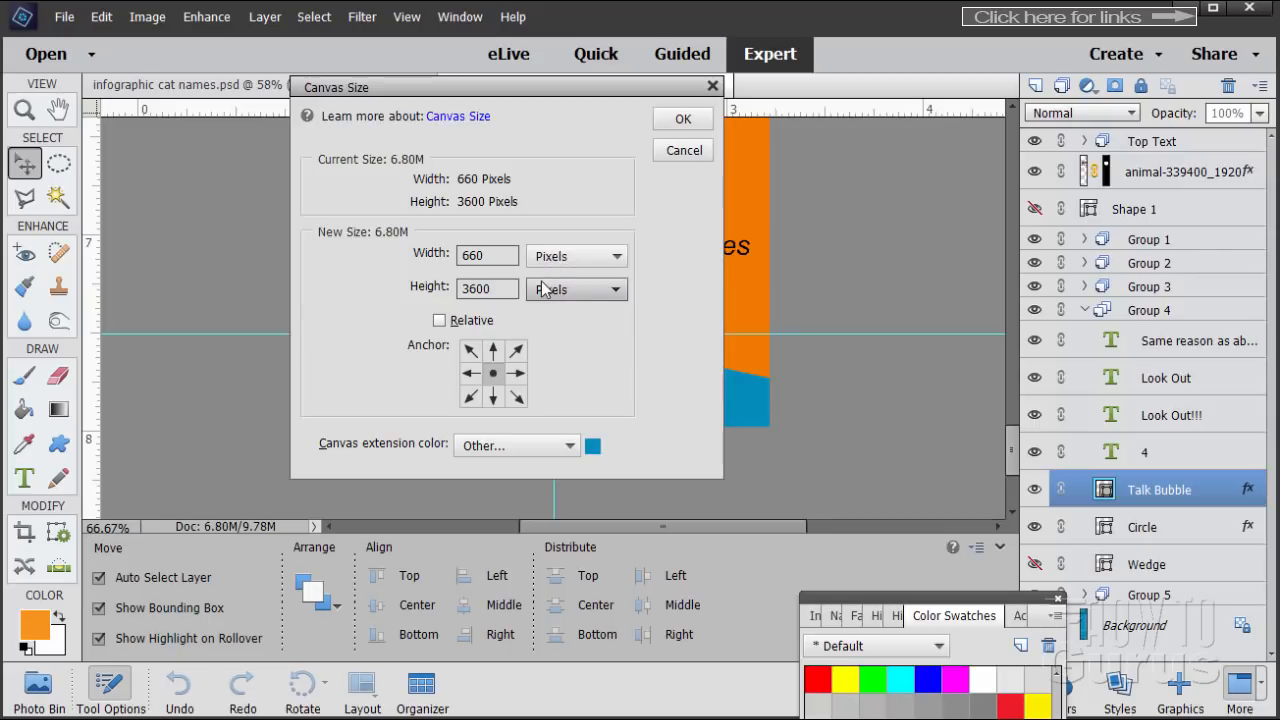
{"action": "left_click", "coordinate": [493, 351]}
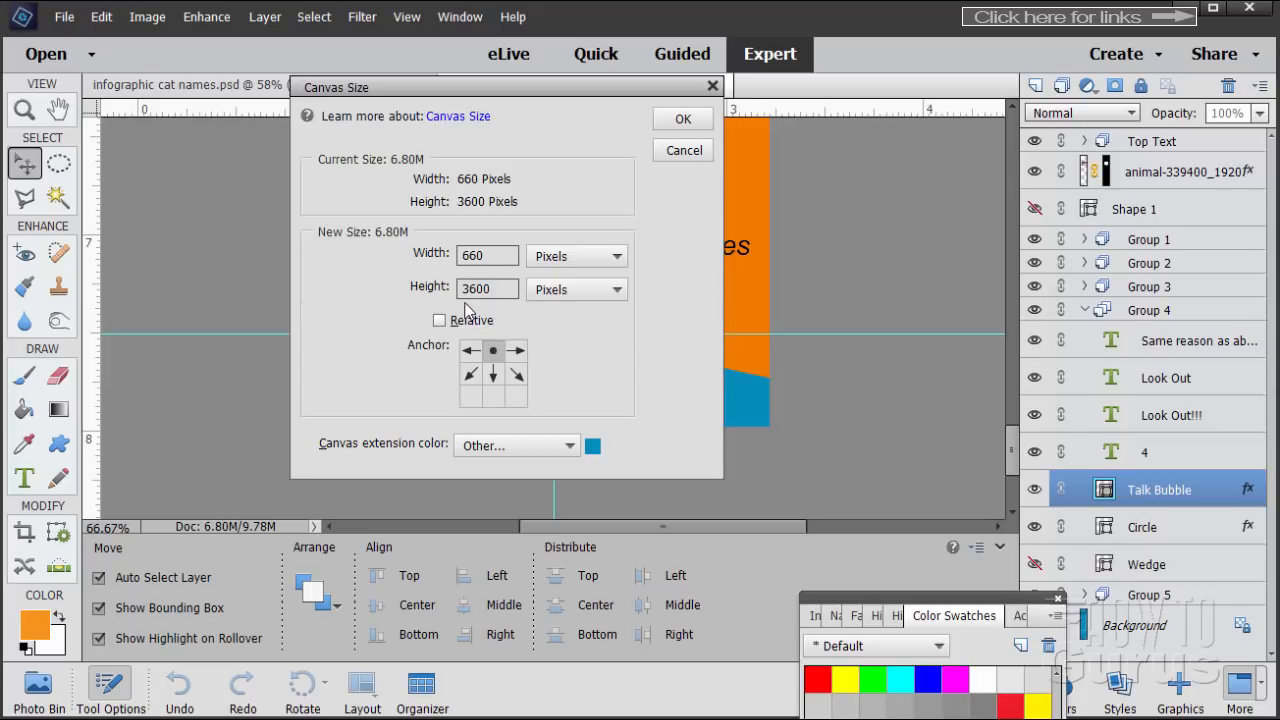
{"action": "left_click", "coordinate": [469, 288]}
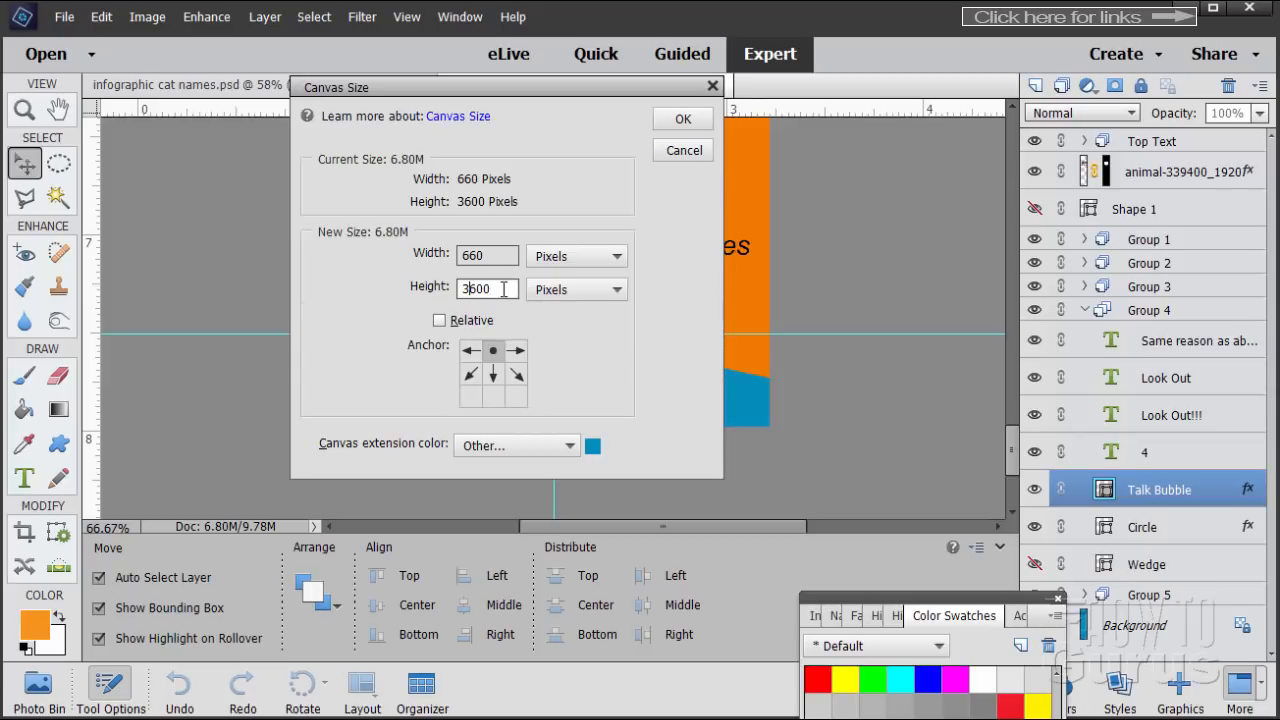
{"action": "left_click_drag", "start_coordinate": [504, 289], "coordinate": [451, 290]}
{"action": "type", "text": "10800"}
{"action": "left_click", "coordinate": [683, 119]}
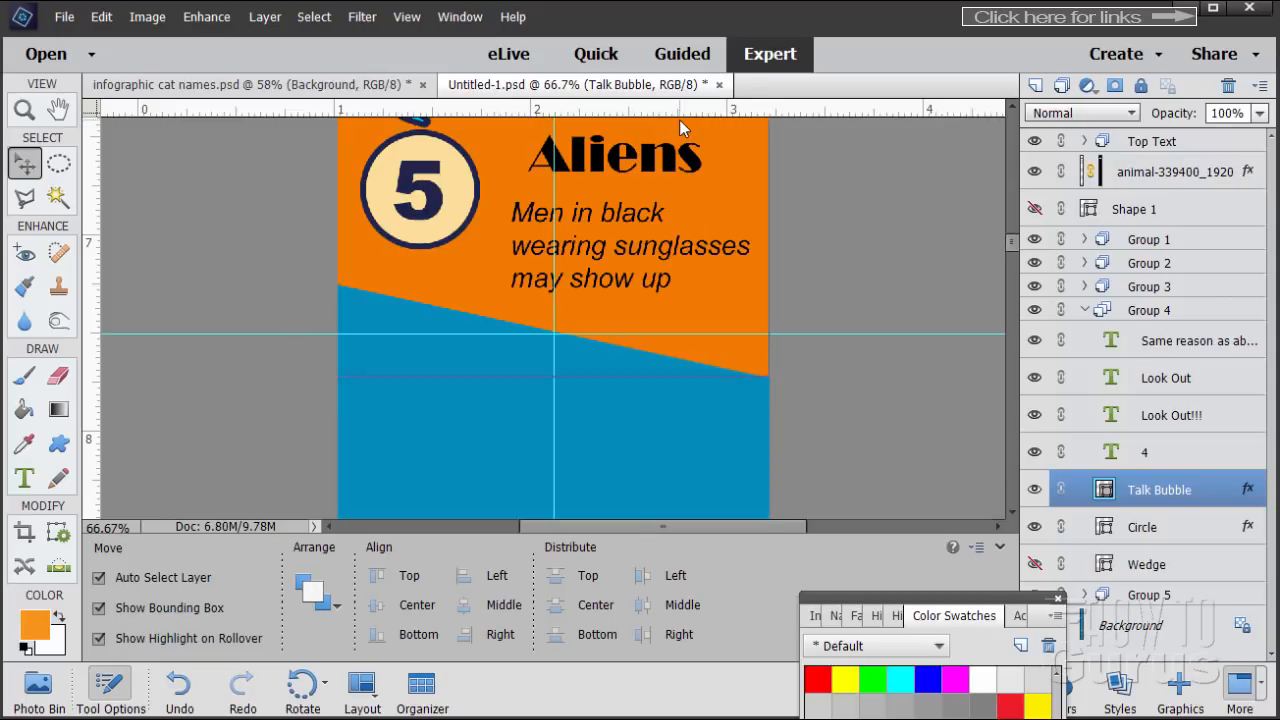
Step: Examine the added blue canvas below section 5 and the guide spacing around the Aliens section
{"action": "scroll", "coordinate": [840, 390], "scroll_direction": "down", "scroll_amount": 10}
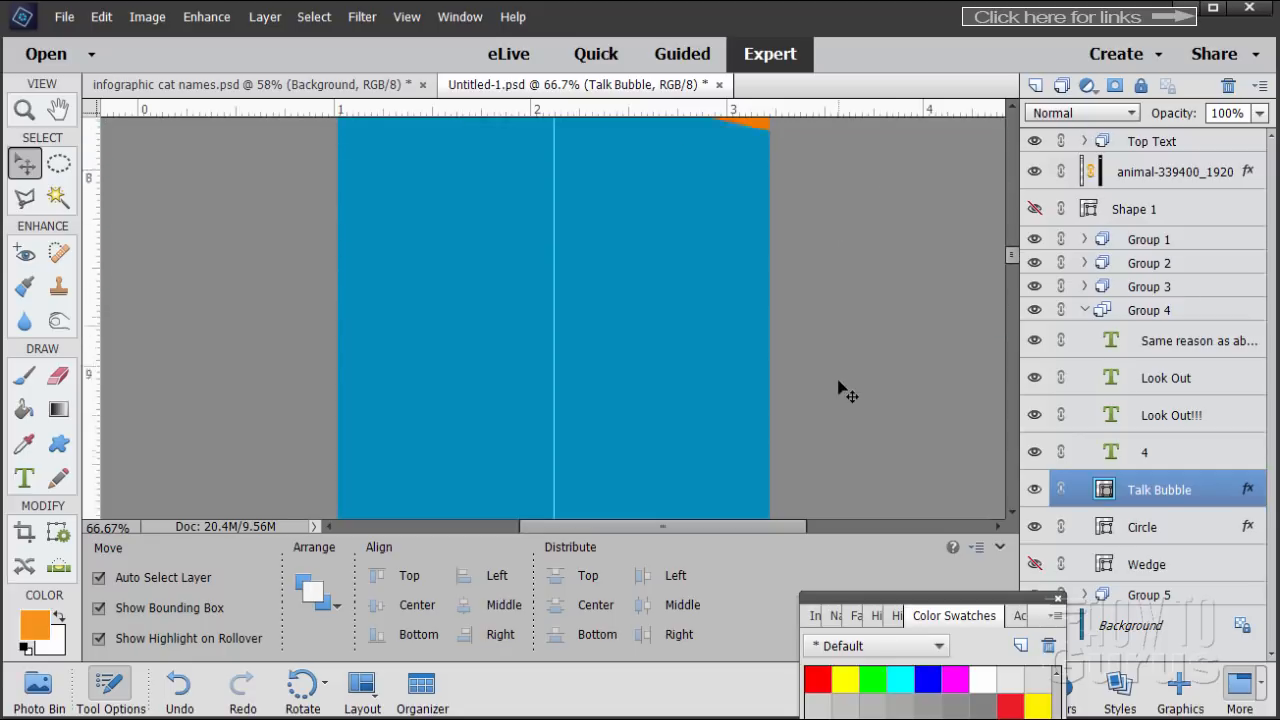
{"action": "scroll", "coordinate": [840, 390], "scroll_direction": "down", "scroll_amount": 20}
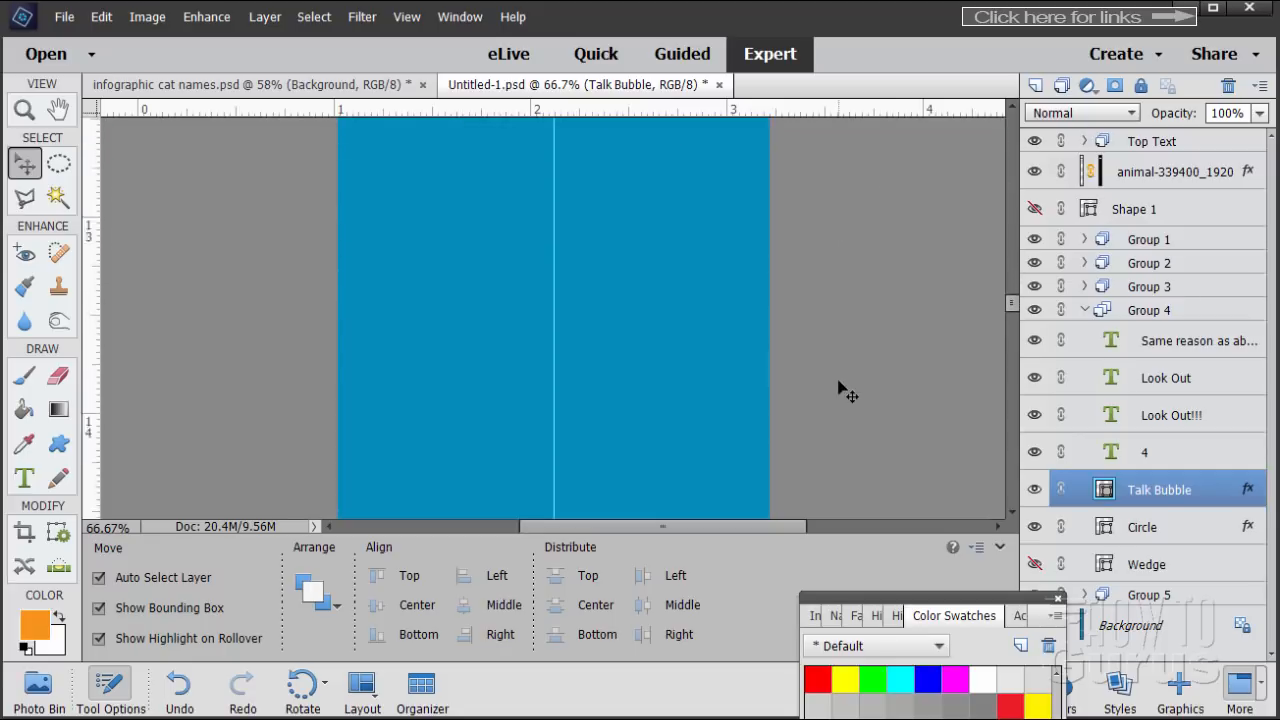
{"action": "scroll", "coordinate": [840, 390], "scroll_direction": "down", "scroll_amount": 20}
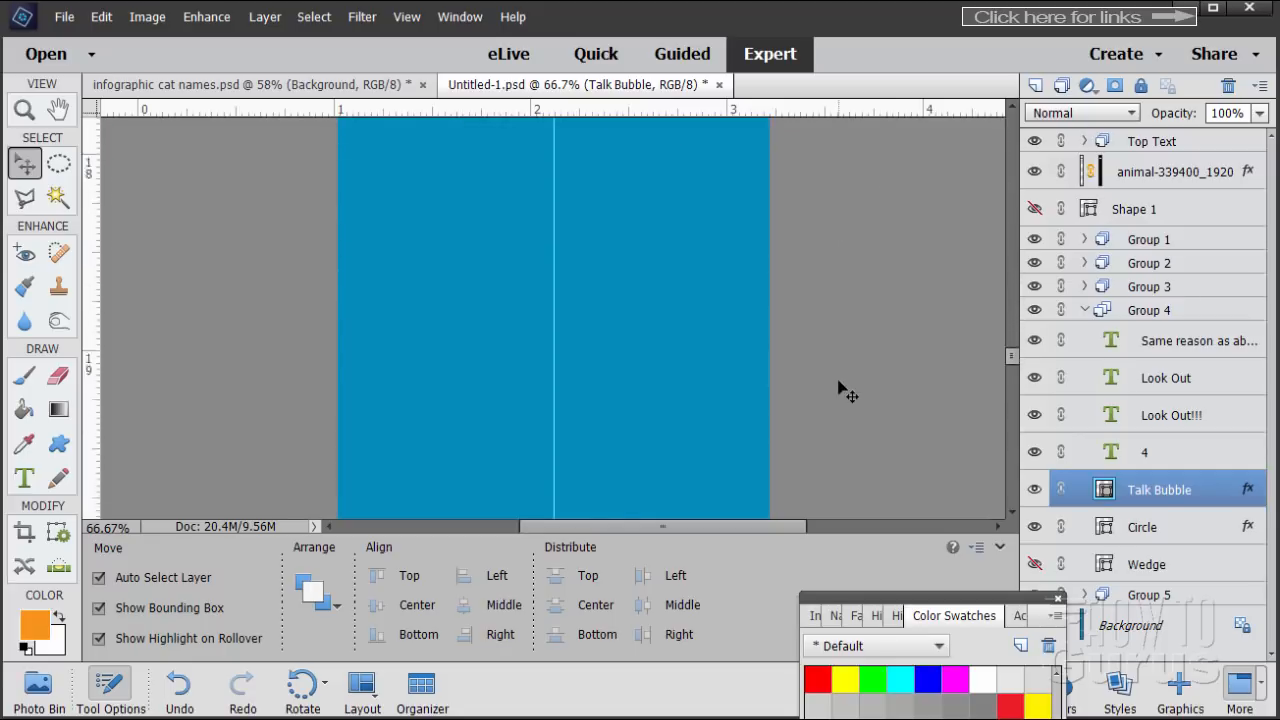
{"action": "scroll", "coordinate": [840, 390], "scroll_direction": "down", "scroll_amount": 6}
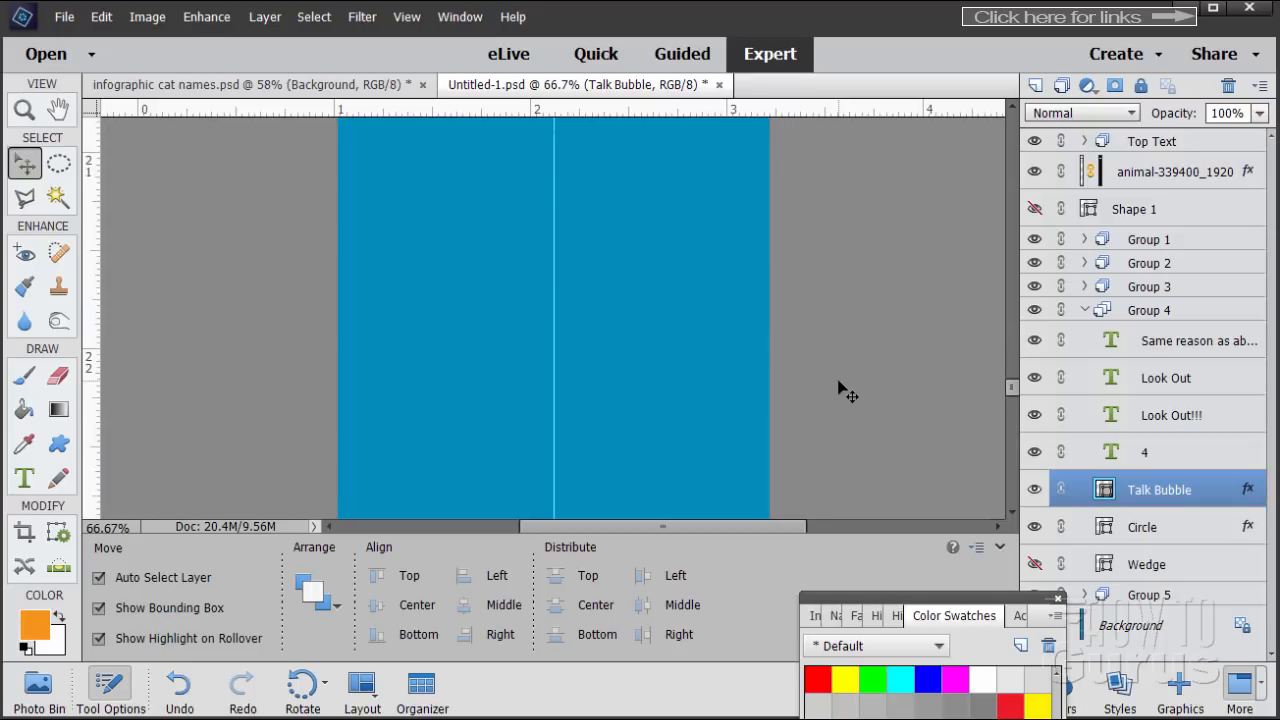
{"action": "scroll", "coordinate": [840, 386], "scroll_direction": "up", "scroll_amount": 2}
{"action": "left_click_drag", "start_coordinate": [1015, 376], "coordinate": [1013, 249]}
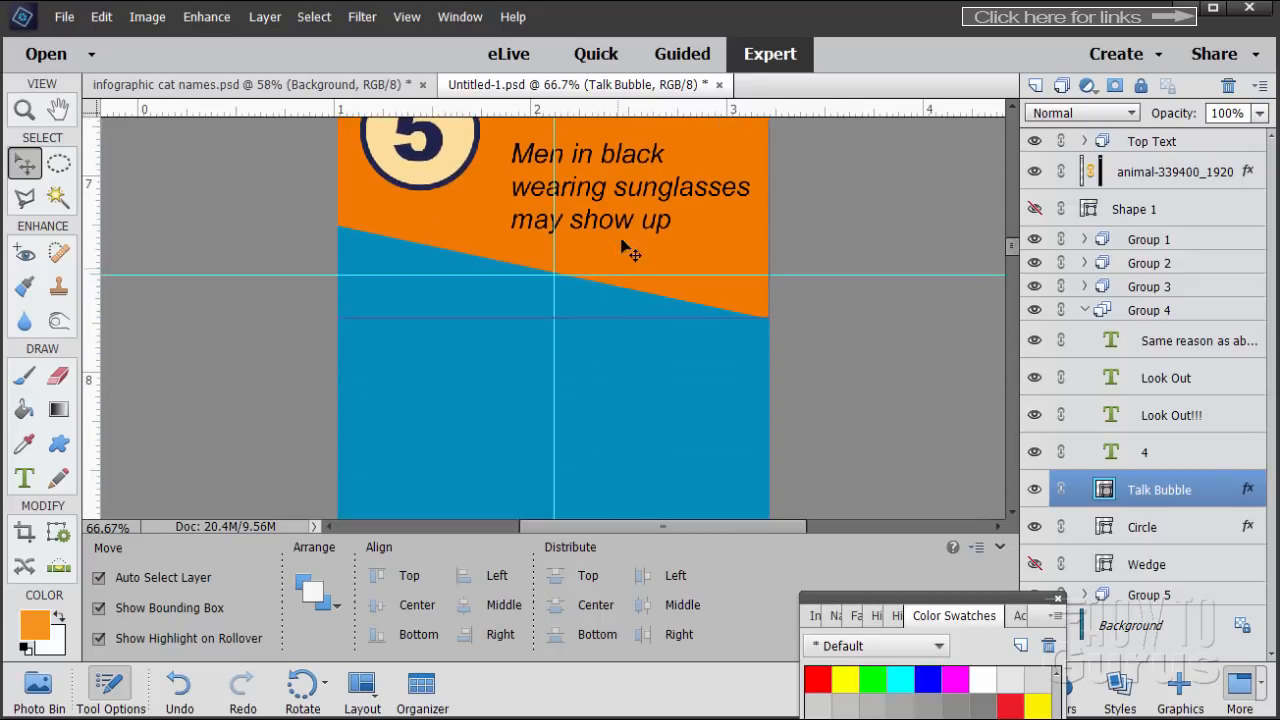
{"action": "scroll", "coordinate": [625, 255], "scroll_direction": "up", "scroll_amount": 5}
{"action": "scroll", "coordinate": [545, 272], "scroll_direction": "down", "scroll_amount": 1}
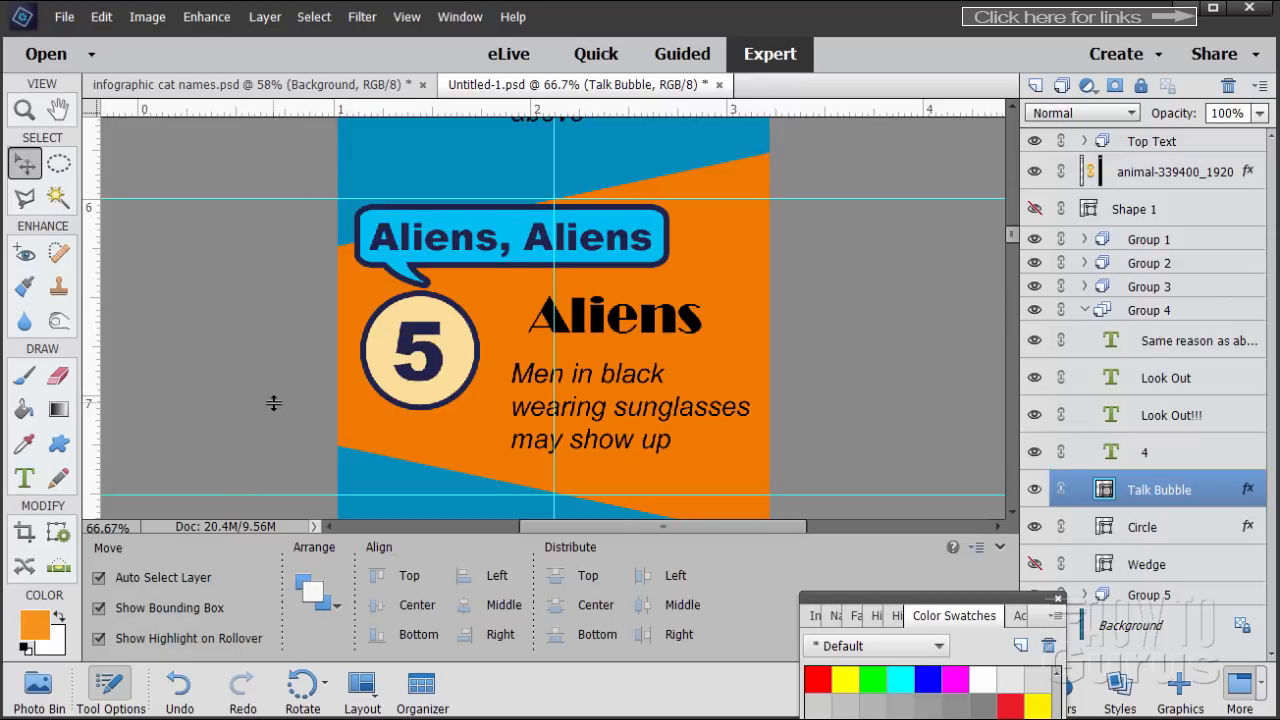
Step: Add a horizontal guide at about 9.5 inches on the ruler, in the blue area below section 5
{"action": "scroll", "coordinate": [273, 403], "scroll_direction": "down", "scroll_amount": 6}
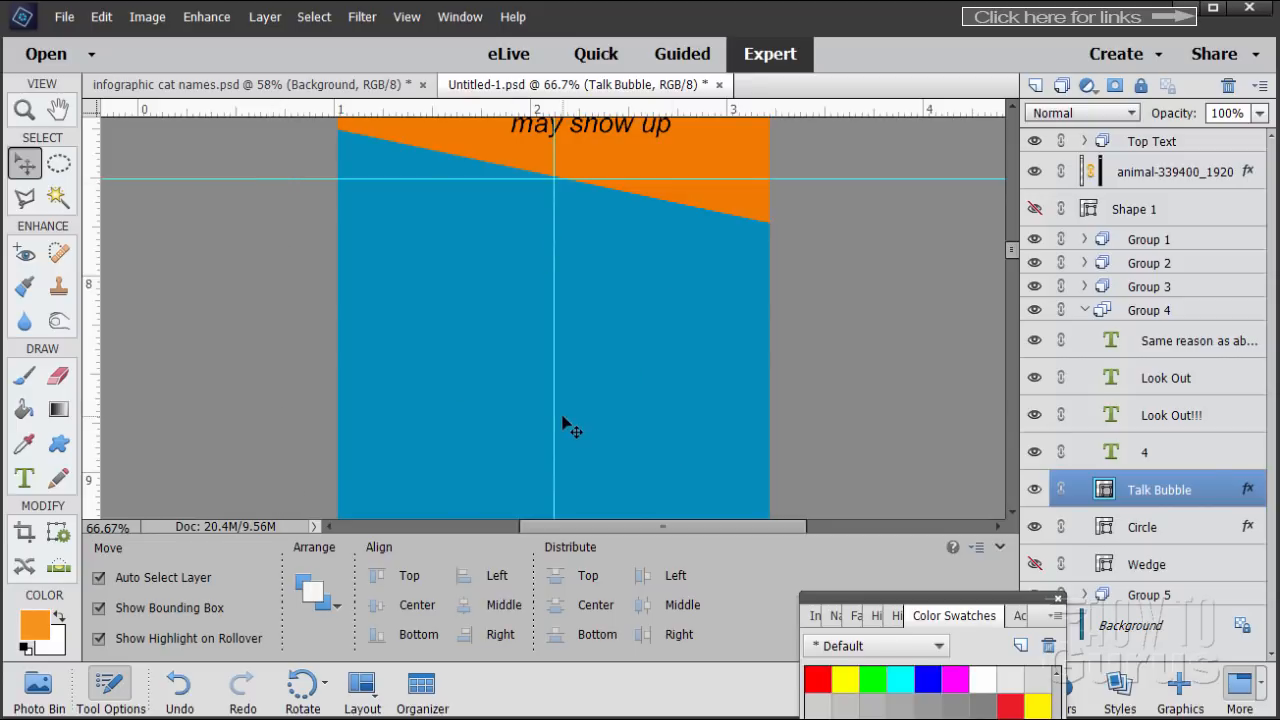
{"action": "scroll", "coordinate": [257, 277], "scroll_direction": "down", "scroll_amount": 2}
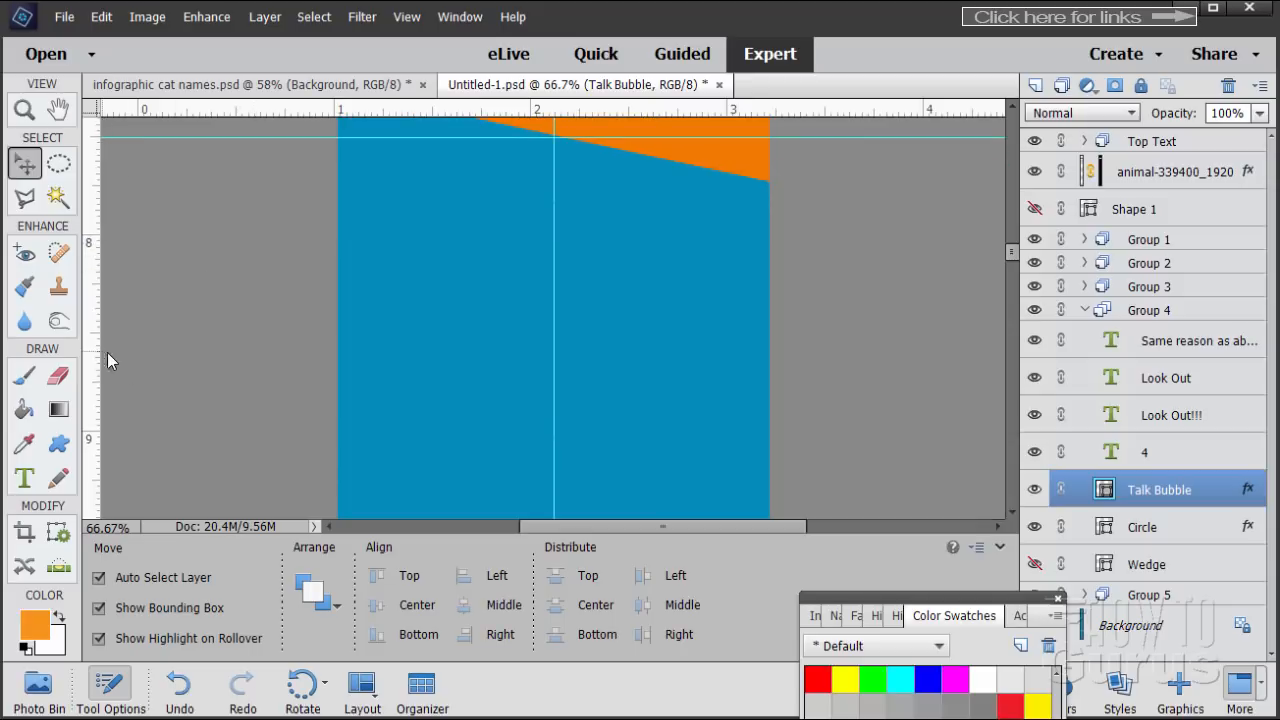
{"action": "scroll", "coordinate": [148, 402], "scroll_direction": "down", "scroll_amount": 2}
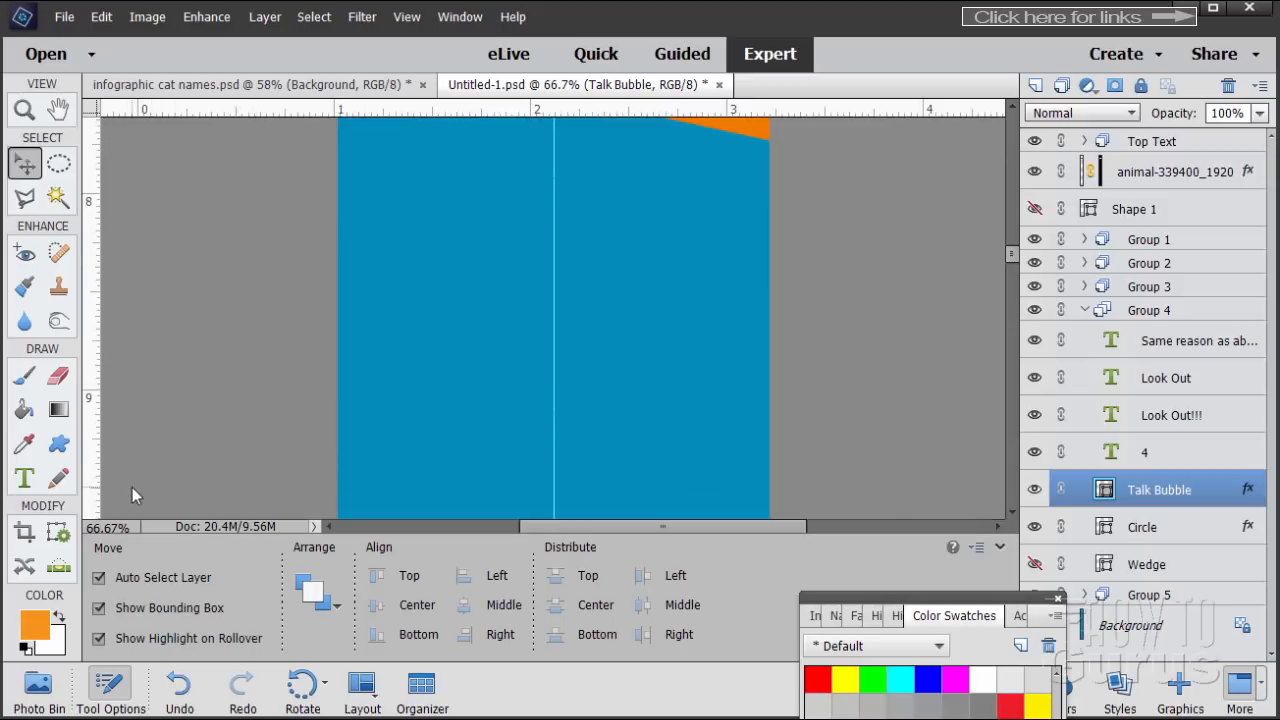
{"action": "left_click_drag", "start_coordinate": [335, 118], "coordinate": [317, 488]}
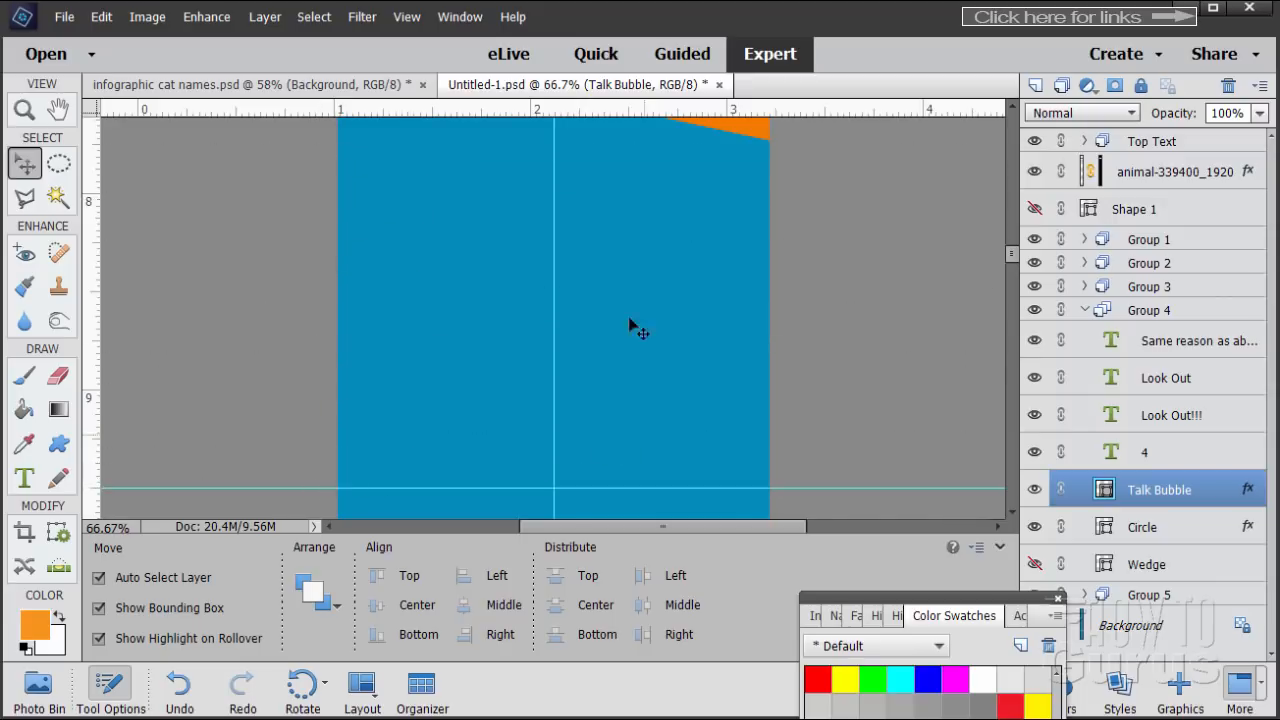
Step: Add a horizontal guide at about 11 inches, 1.5 inches below the newest one
{"action": "scroll", "coordinate": [597, 306], "scroll_direction": "up", "scroll_amount": 3}
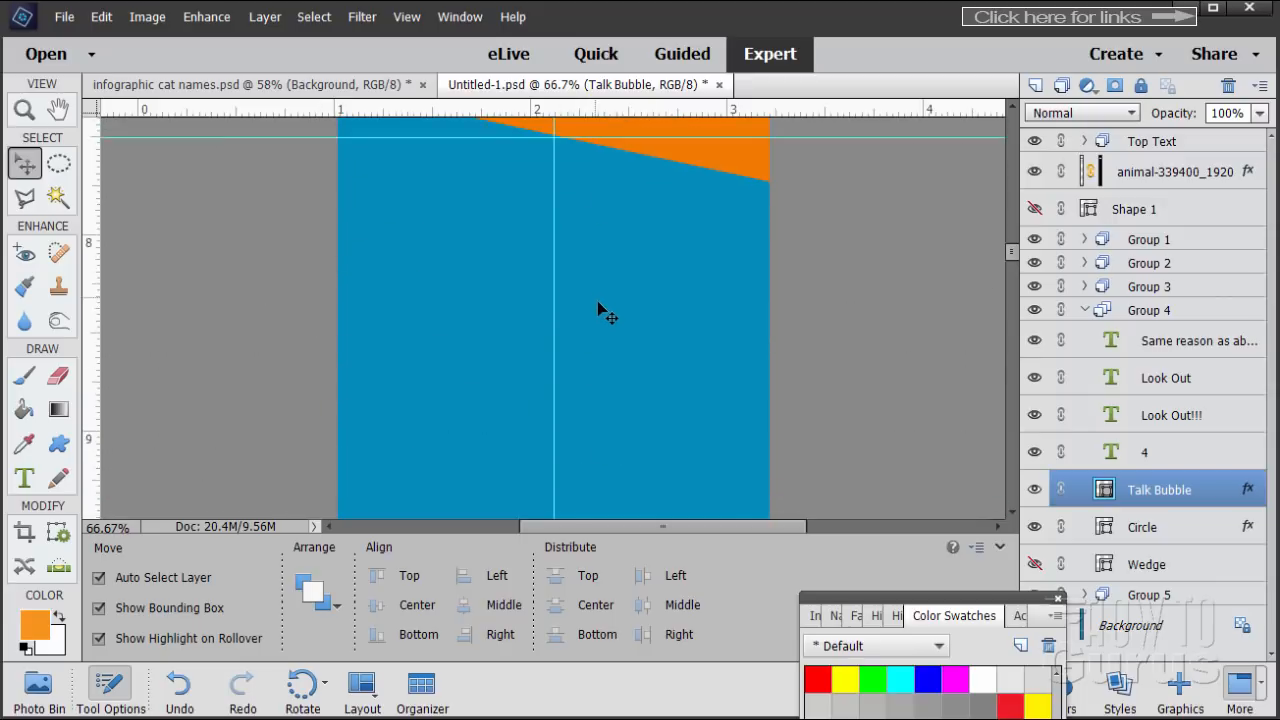
{"action": "scroll", "coordinate": [600, 309], "scroll_direction": "down", "scroll_amount": 2}
{"action": "scroll", "coordinate": [271, 316], "scroll_direction": "down", "scroll_amount": 8}
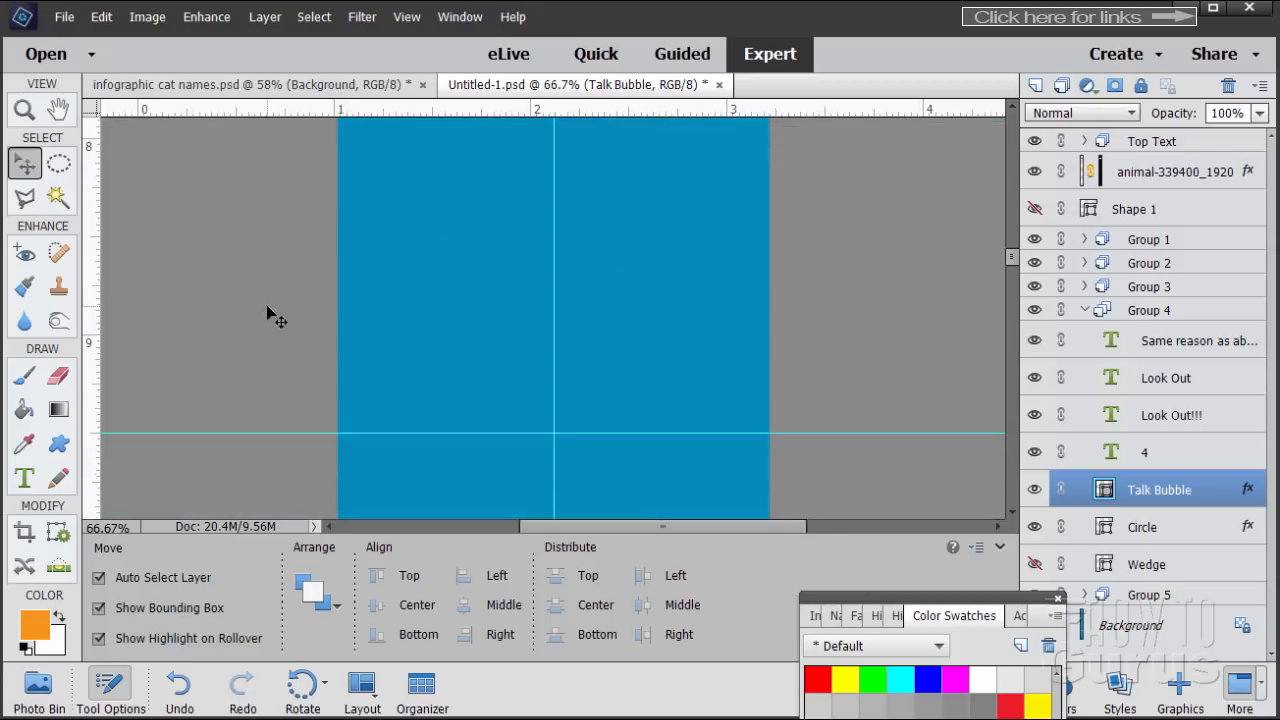
{"action": "scroll", "coordinate": [268, 314], "scroll_direction": "down", "scroll_amount": 4}
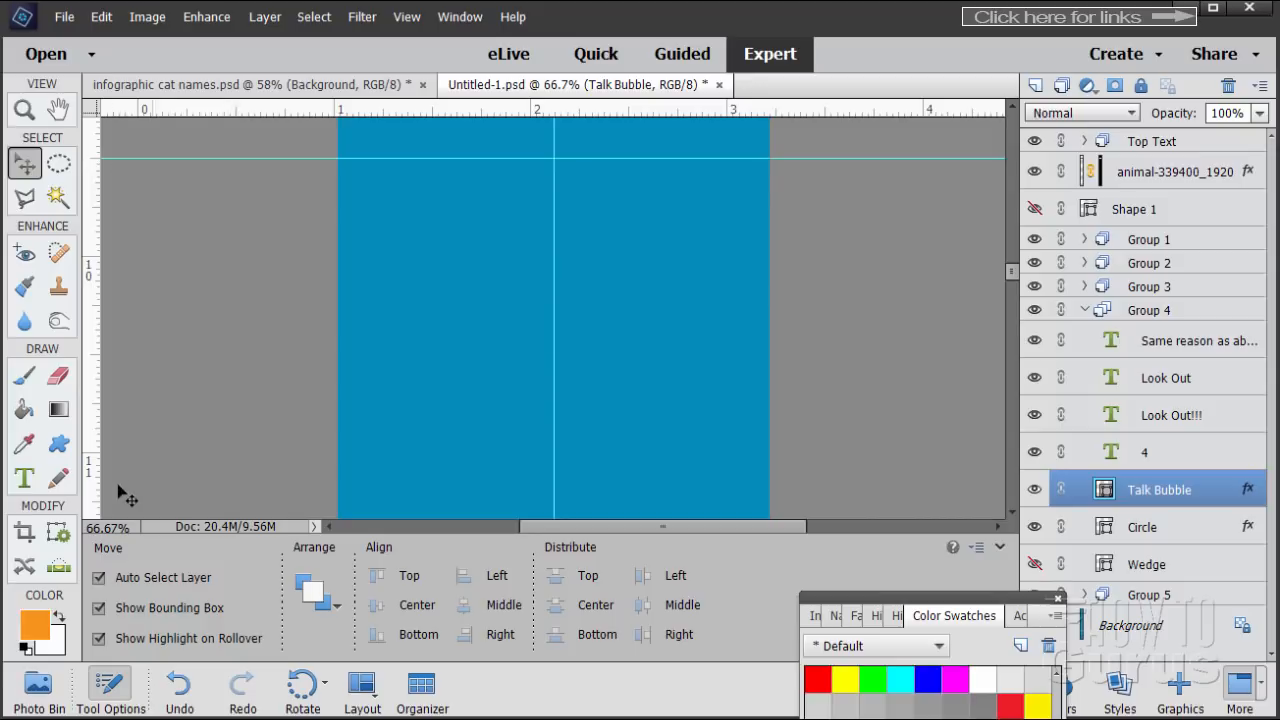
{"action": "left_click_drag", "start_coordinate": [253, 112], "coordinate": [261, 454]}
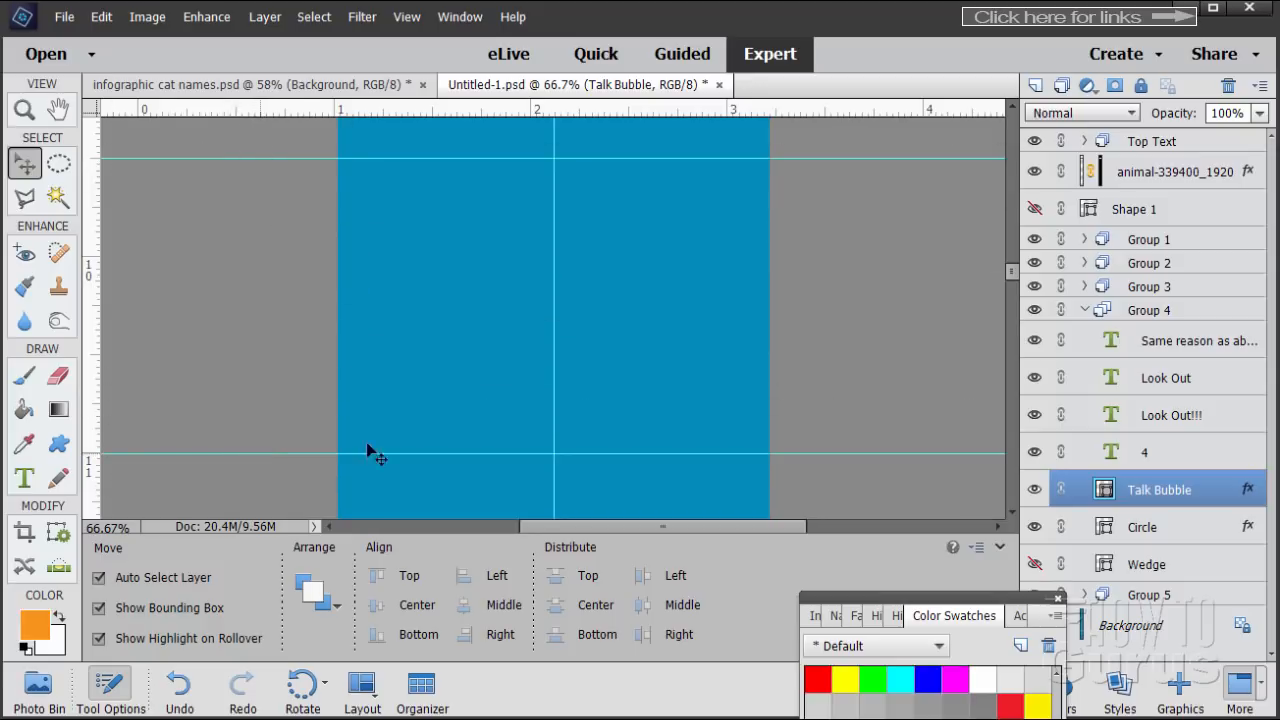
Step: Add two more horizontal guides at about 12.5 and 14 inches, keeping the 1.5-inch spacing
{"action": "scroll", "coordinate": [283, 290], "scroll_direction": "down", "scroll_amount": 6}
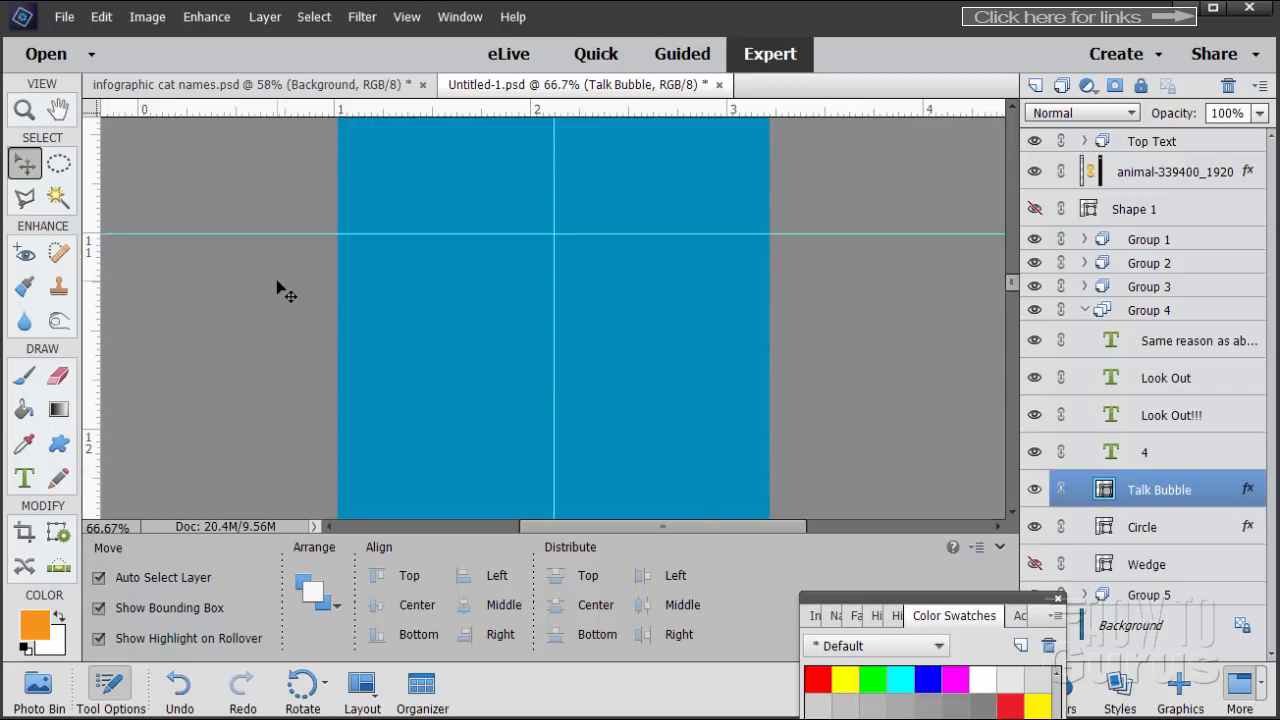
{"action": "scroll", "coordinate": [283, 290], "scroll_direction": "down", "scroll_amount": 1}
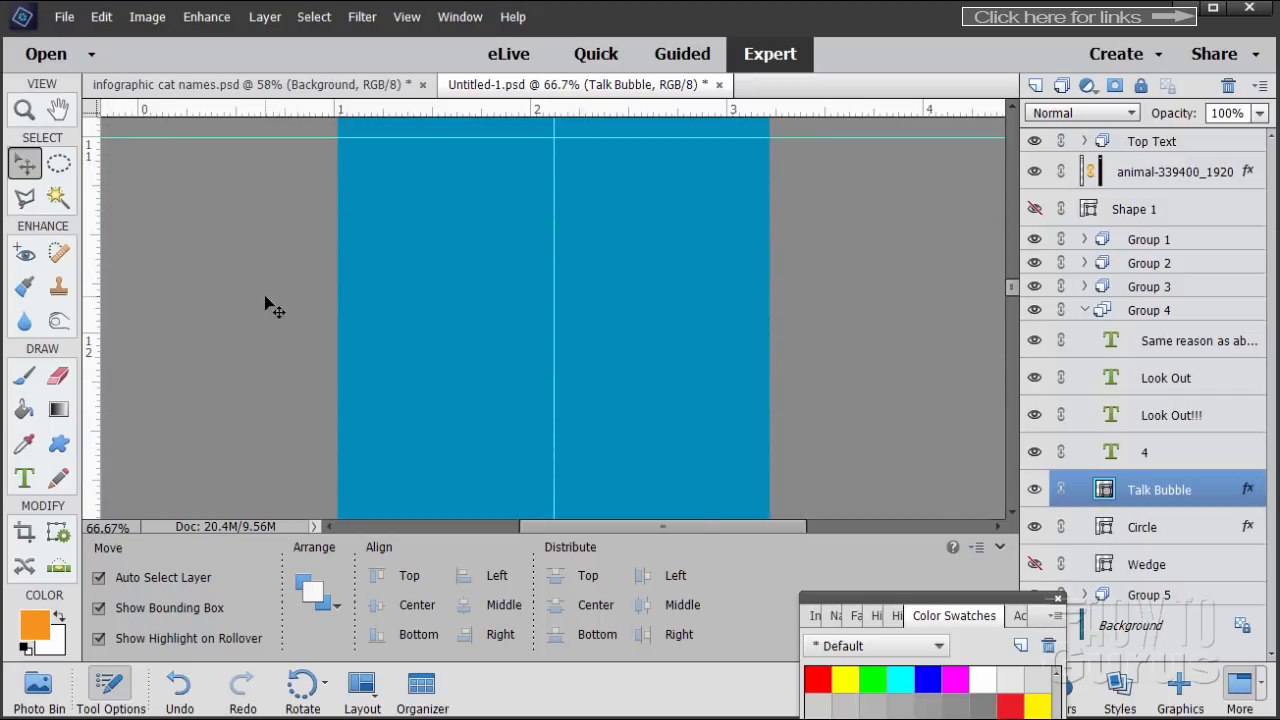
{"action": "left_click_drag", "start_coordinate": [331, 117], "coordinate": [295, 432]}
{"action": "scroll", "coordinate": [300, 257], "scroll_direction": "down", "scroll_amount": 4}
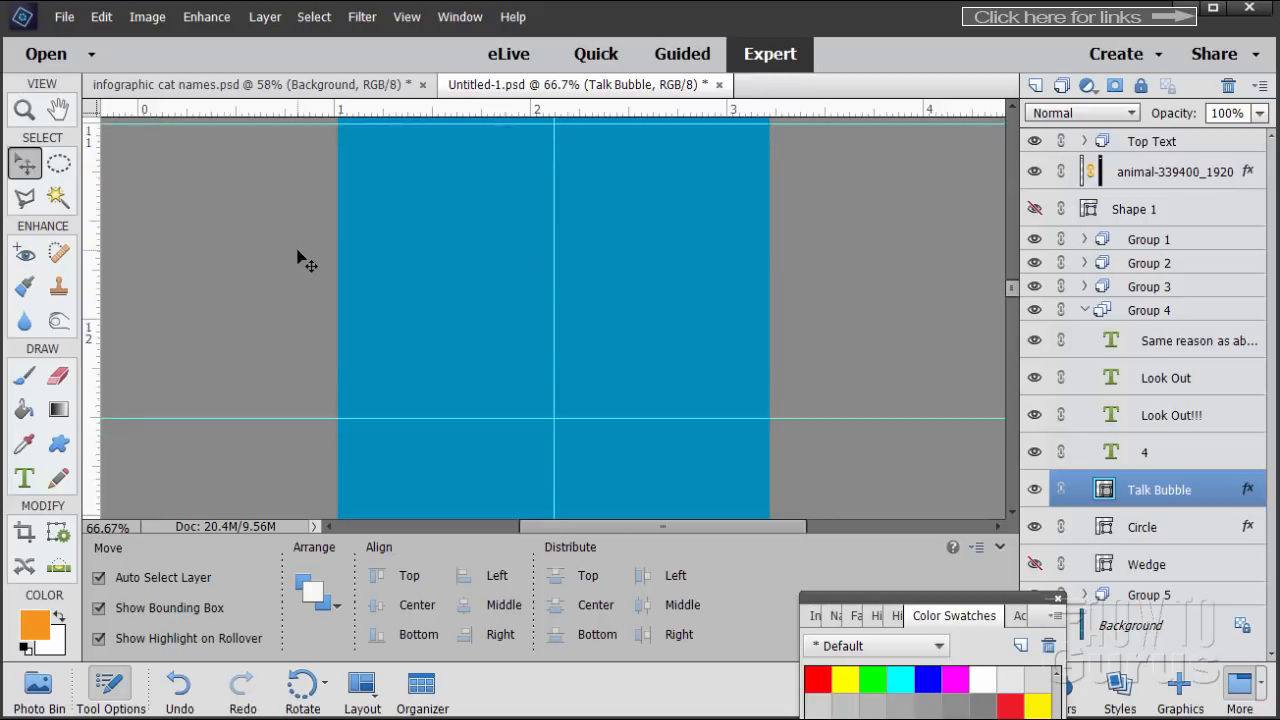
{"action": "scroll", "coordinate": [298, 258], "scroll_direction": "down", "scroll_amount": 1}
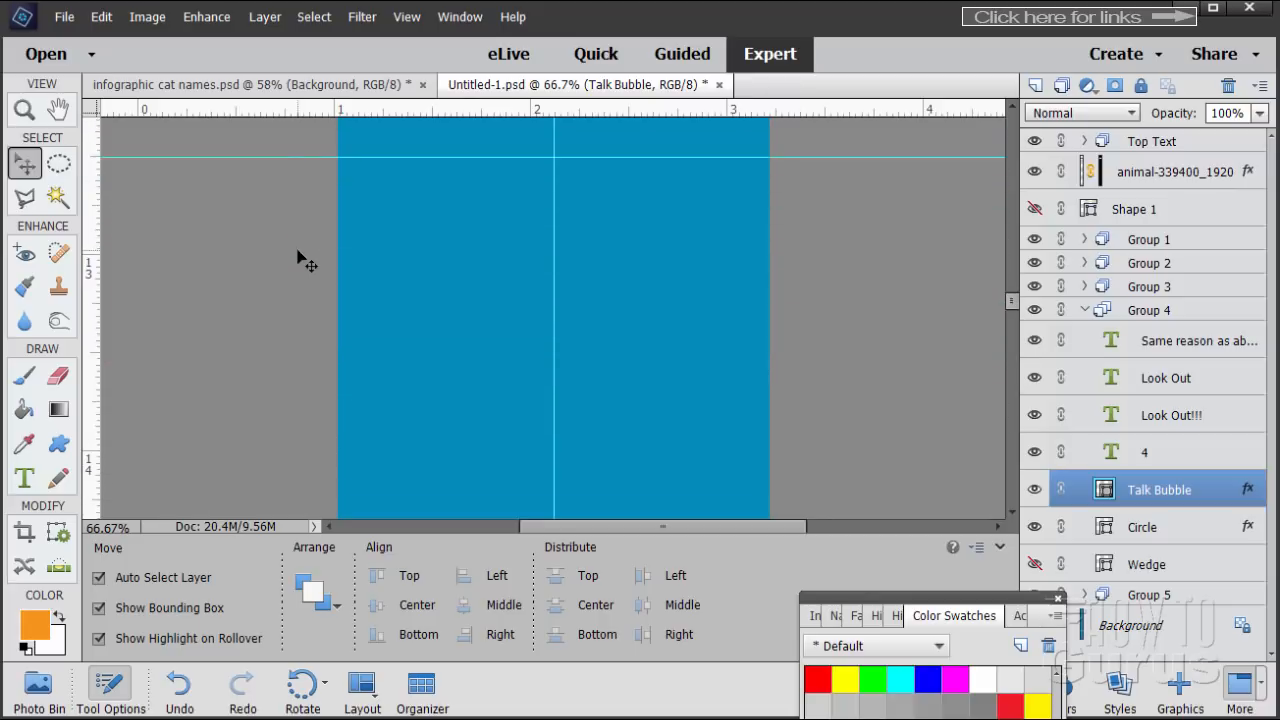
{"action": "left_click_drag", "start_coordinate": [317, 119], "coordinate": [304, 454]}
Step: Add a horizontal guide at about 15.5 inches on the lengthened blue canvas
{"action": "left_click", "coordinate": [251, 329]}
{"action": "scroll", "coordinate": [249, 320], "scroll_direction": "down", "scroll_amount": 5}
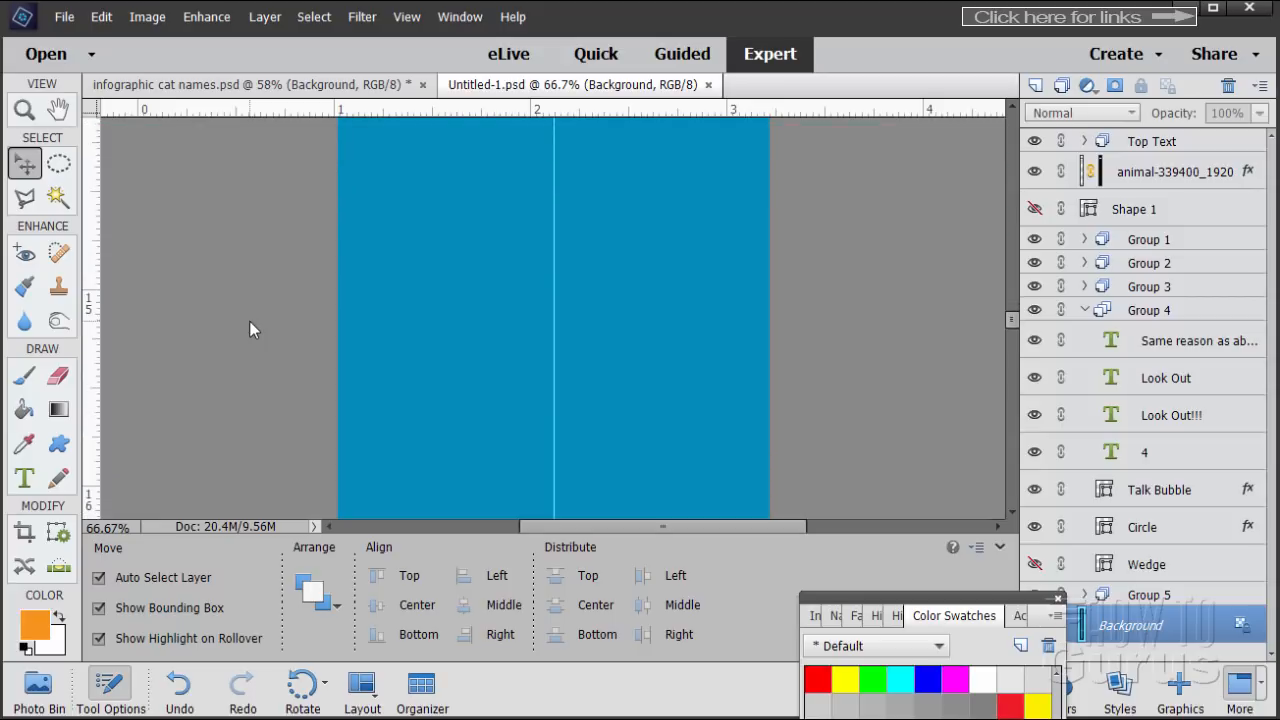
{"action": "left_click_drag", "start_coordinate": [280, 110], "coordinate": [254, 389]}
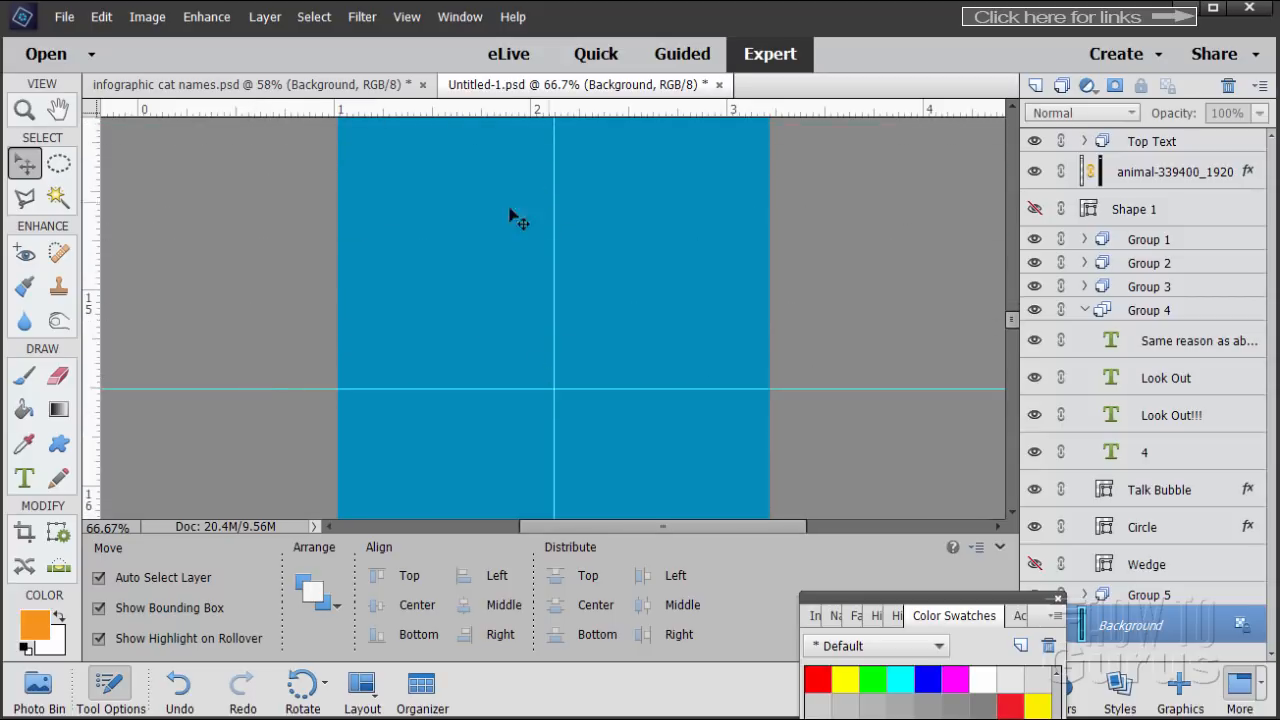
{"action": "scroll", "coordinate": [257, 234], "scroll_direction": "down", "scroll_amount": 4}
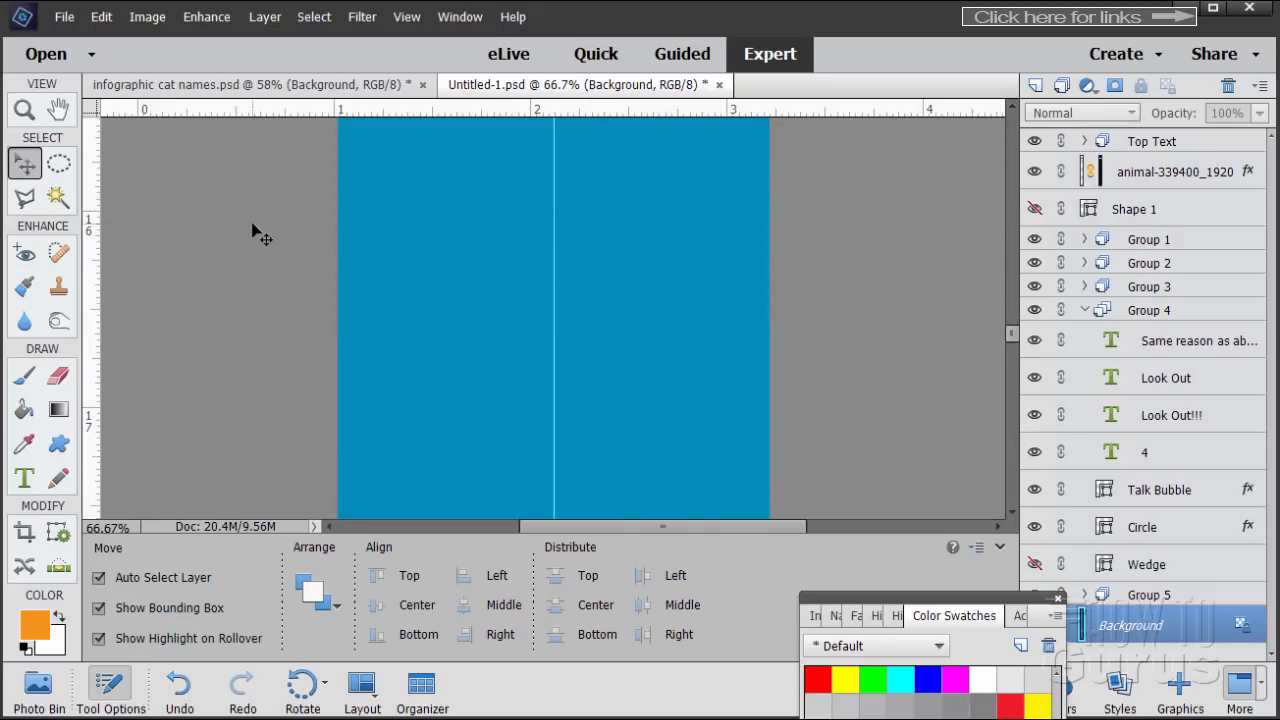
{"action": "scroll", "coordinate": [245, 301], "scroll_direction": "up", "scroll_amount": 1}
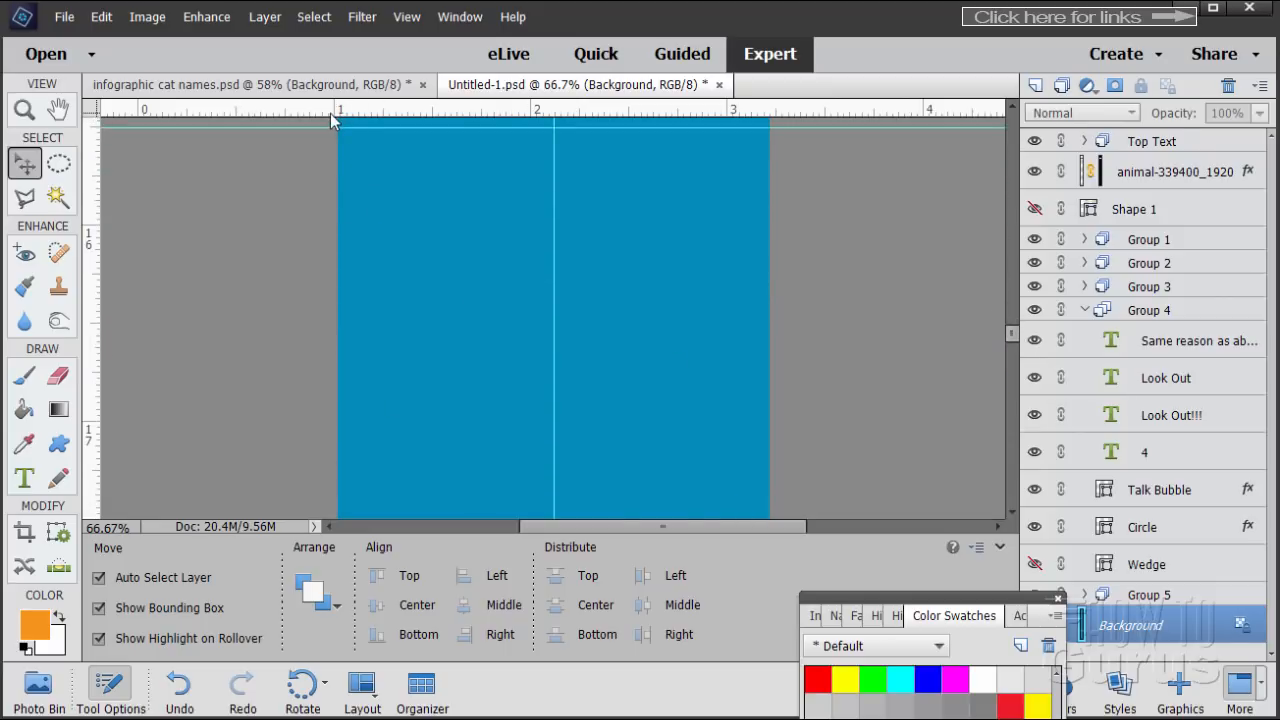
Step: Add two more horizontal guides at about 17 and 19 inches on the vertical ruler
{"action": "left_click_drag", "start_coordinate": [328, 113], "coordinate": [312, 421]}
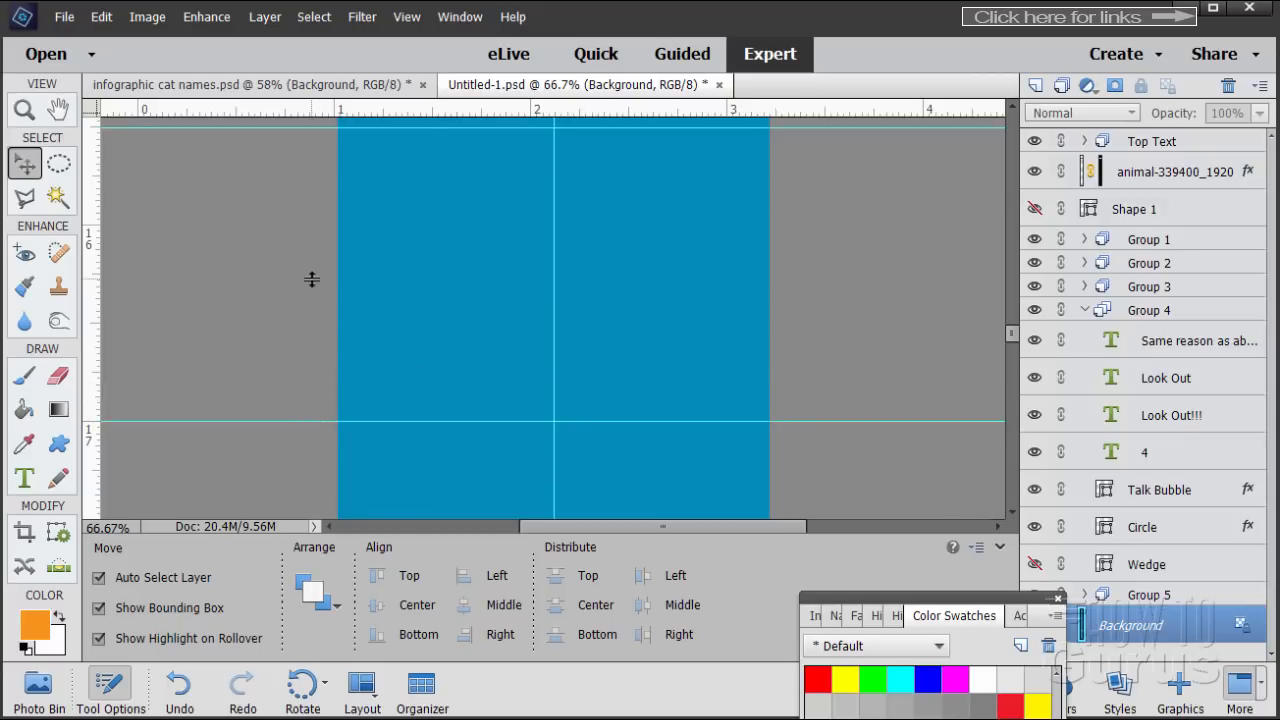
{"action": "scroll", "coordinate": [312, 280], "scroll_direction": "down", "scroll_amount": 2}
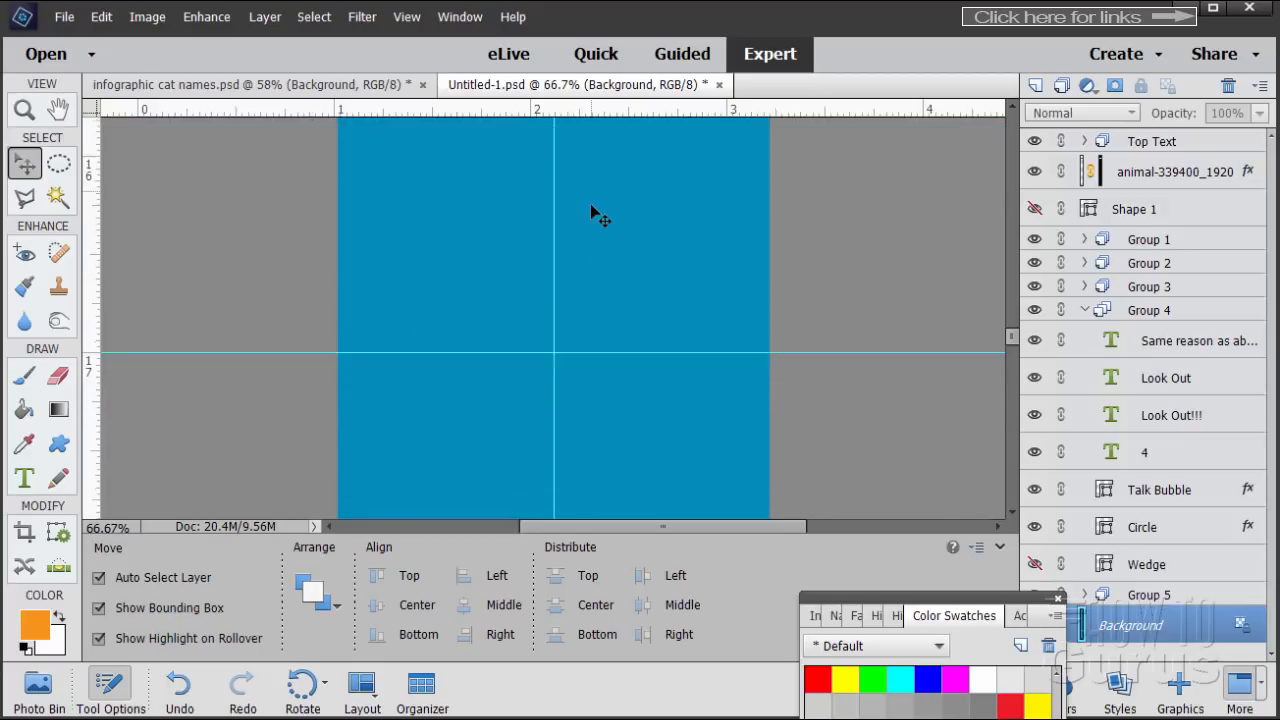
{"action": "scroll", "coordinate": [590, 210], "scroll_direction": "down", "scroll_amount": 6}
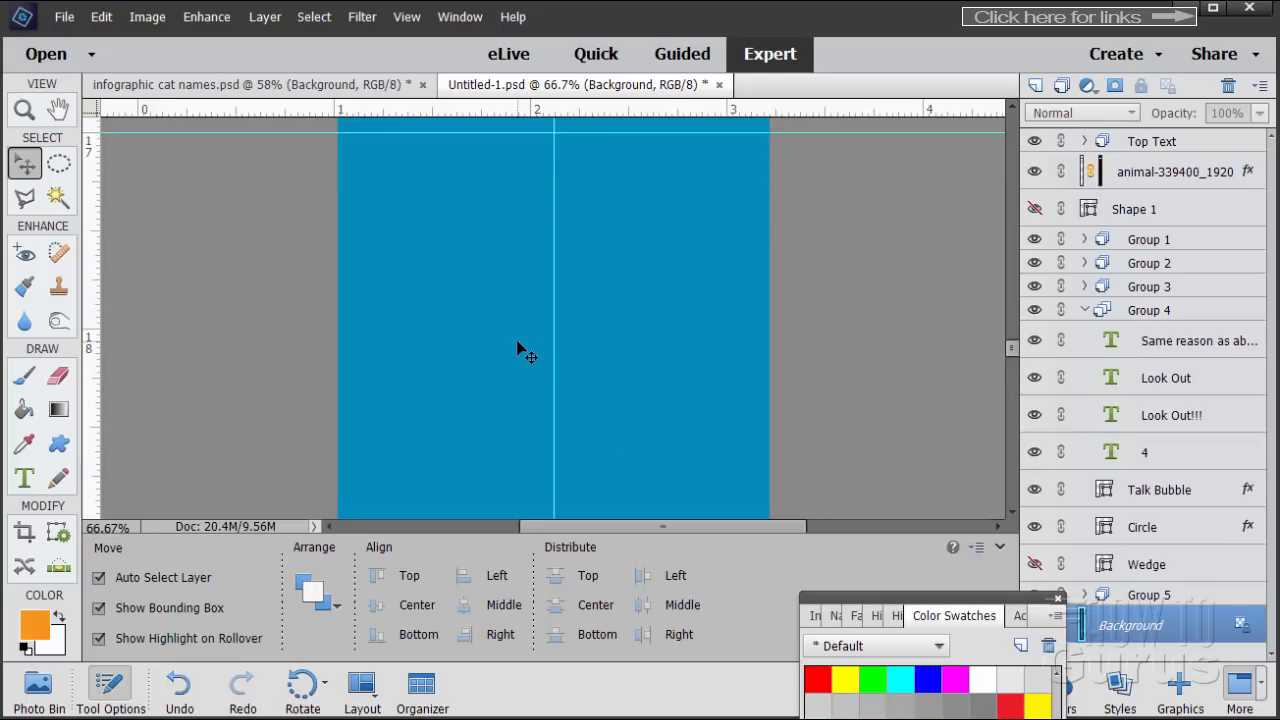
{"action": "scroll", "coordinate": [426, 309], "scroll_direction": "down", "scroll_amount": 2}
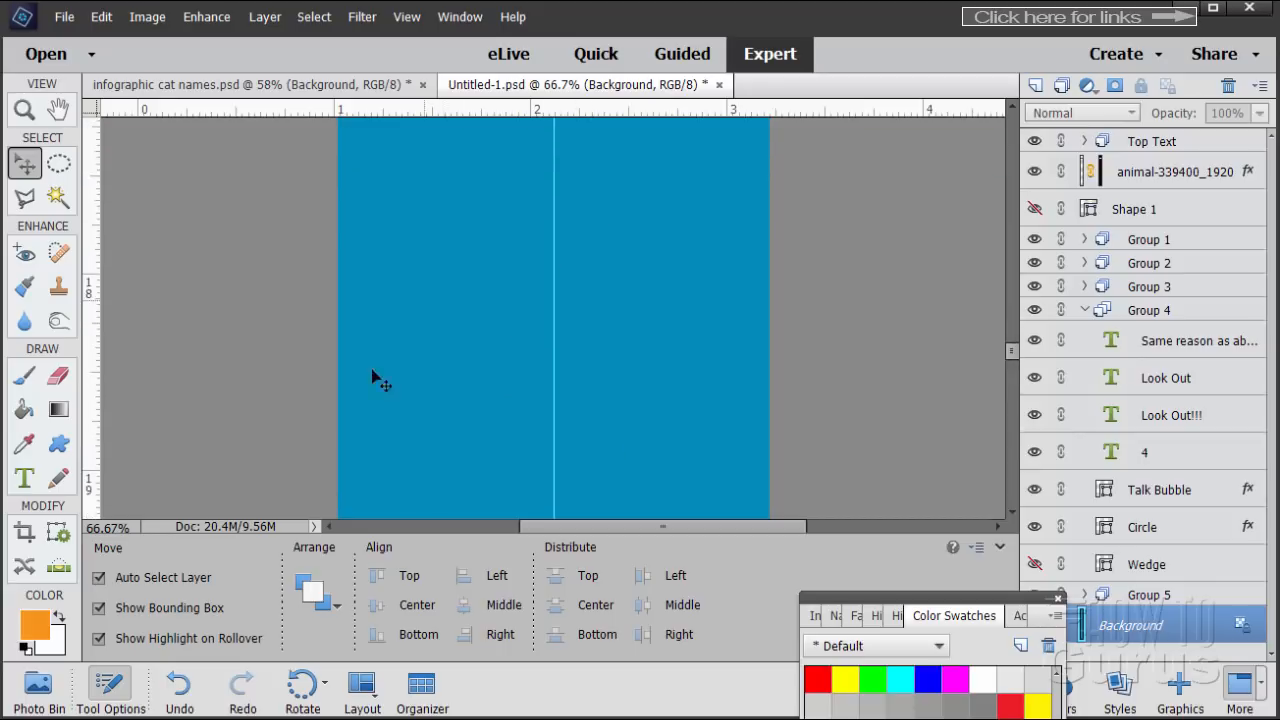
{"action": "left_click_drag", "start_coordinate": [258, 130], "coordinate": [296, 474]}
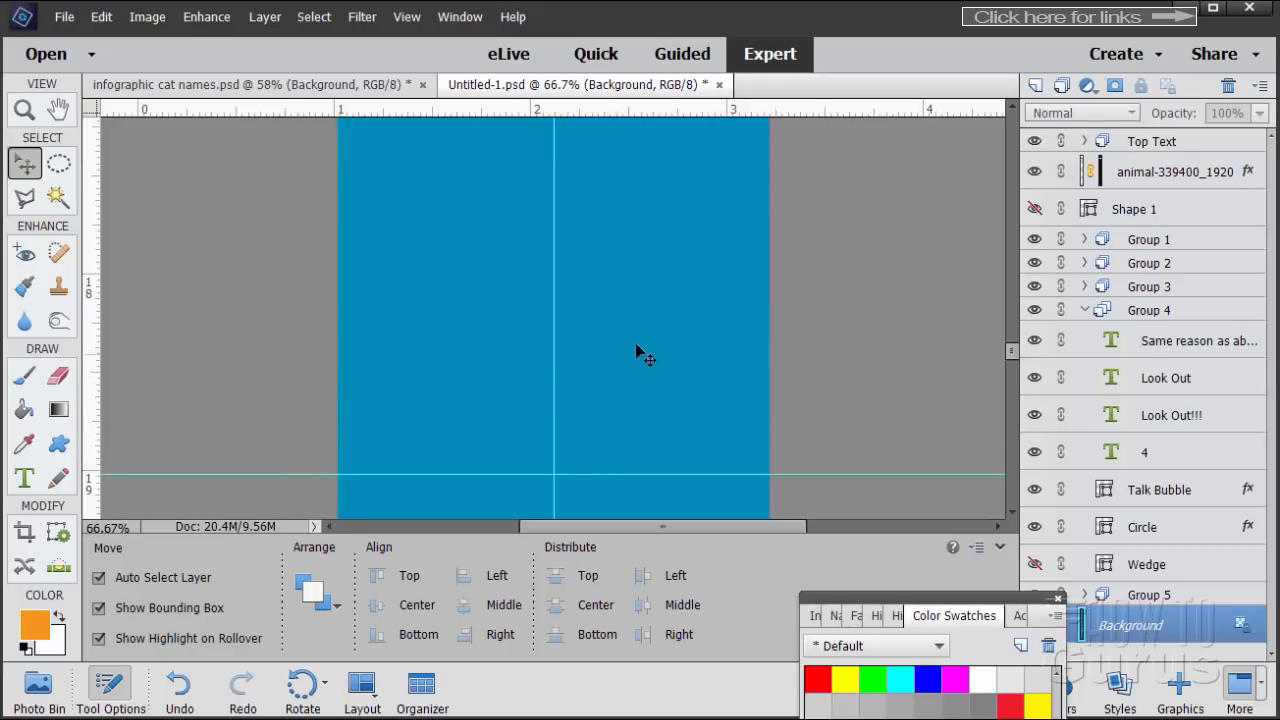
Step: Add horizontal guides at about 20.5 and 22 inches, each 1.5 inches below the previous one
{"action": "scroll", "coordinate": [296, 304], "scroll_direction": "down", "scroll_amount": 5}
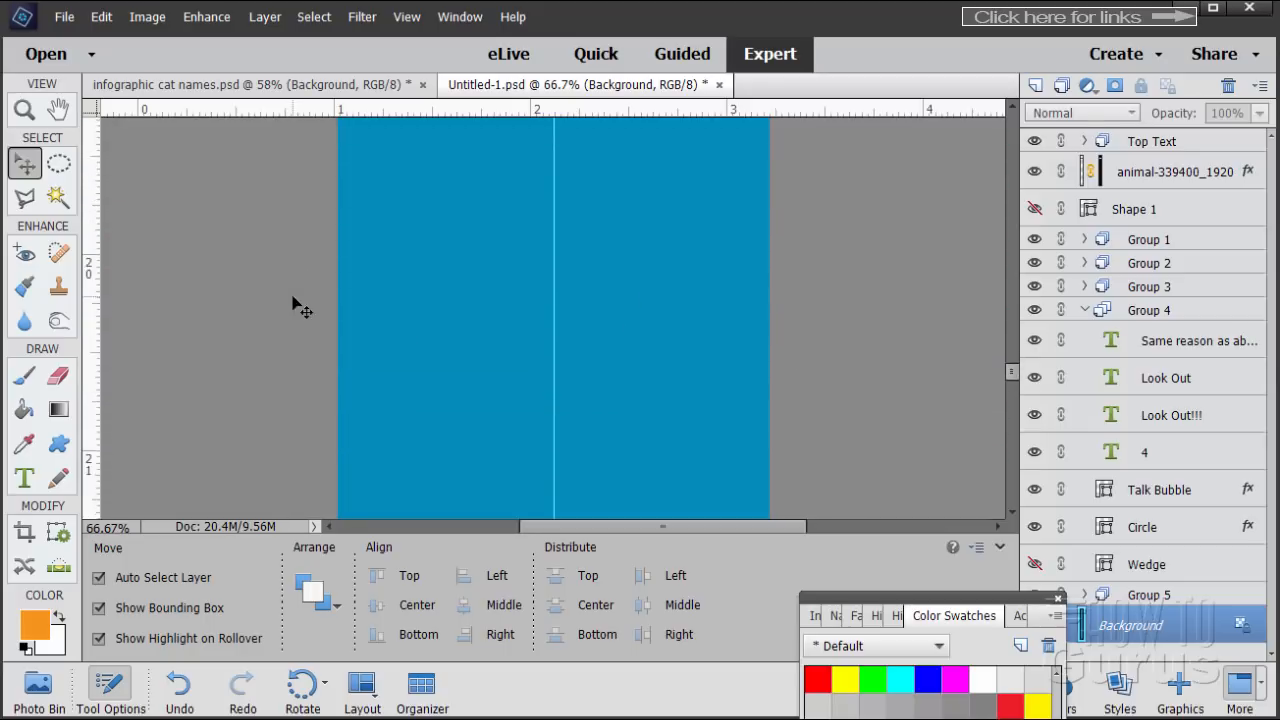
{"action": "scroll", "coordinate": [296, 304], "scroll_direction": "up", "scroll_amount": 1}
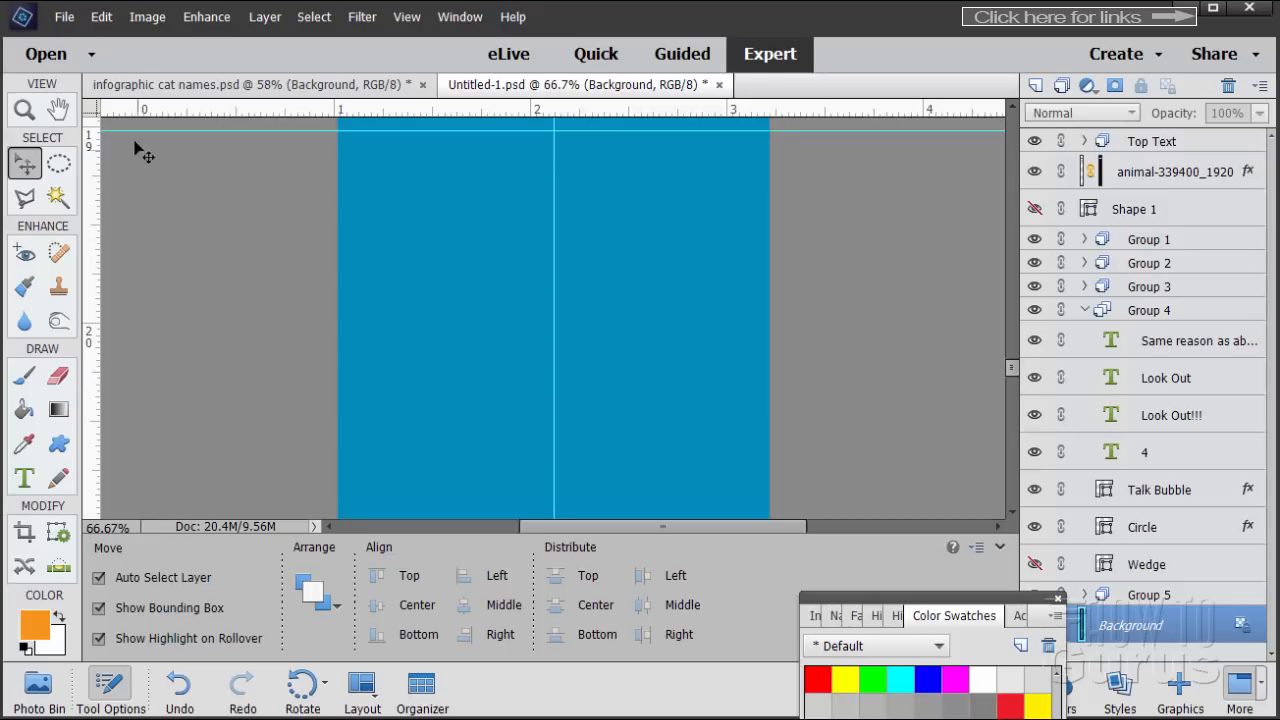
{"action": "left_click_drag", "start_coordinate": [292, 117], "coordinate": [277, 423]}
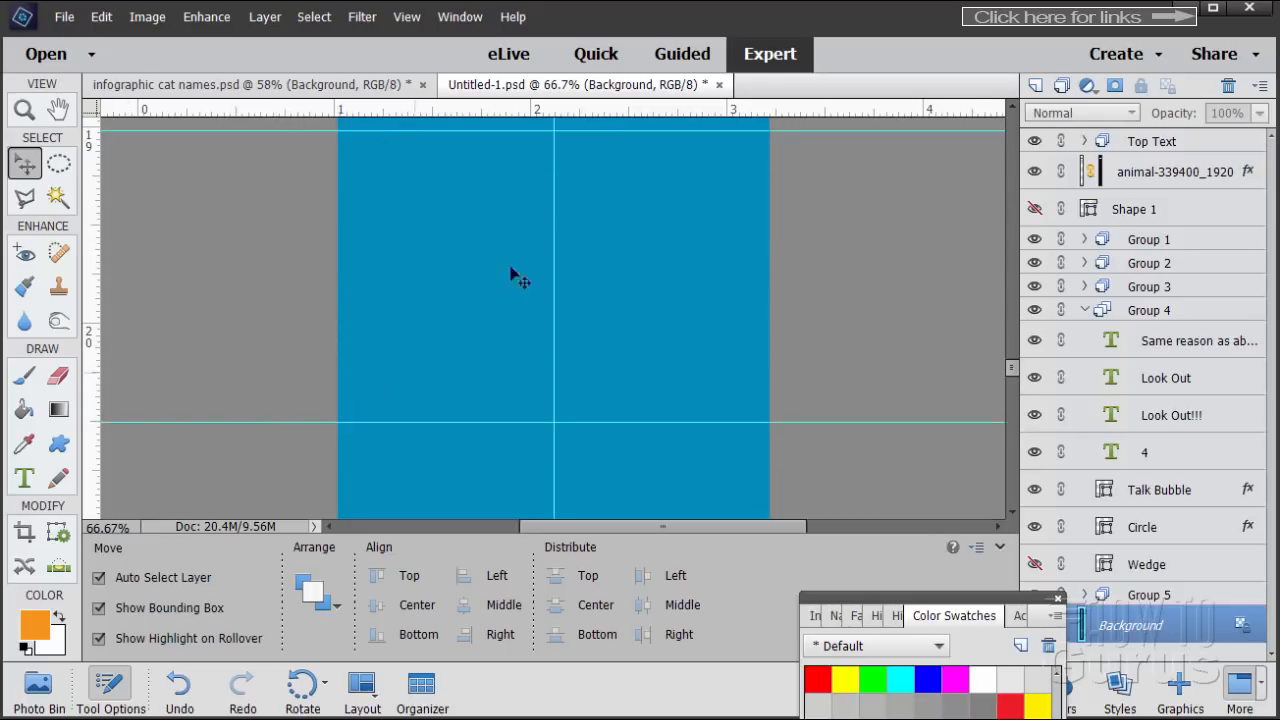
{"action": "scroll", "coordinate": [243, 273], "scroll_direction": "down", "scroll_amount": 5}
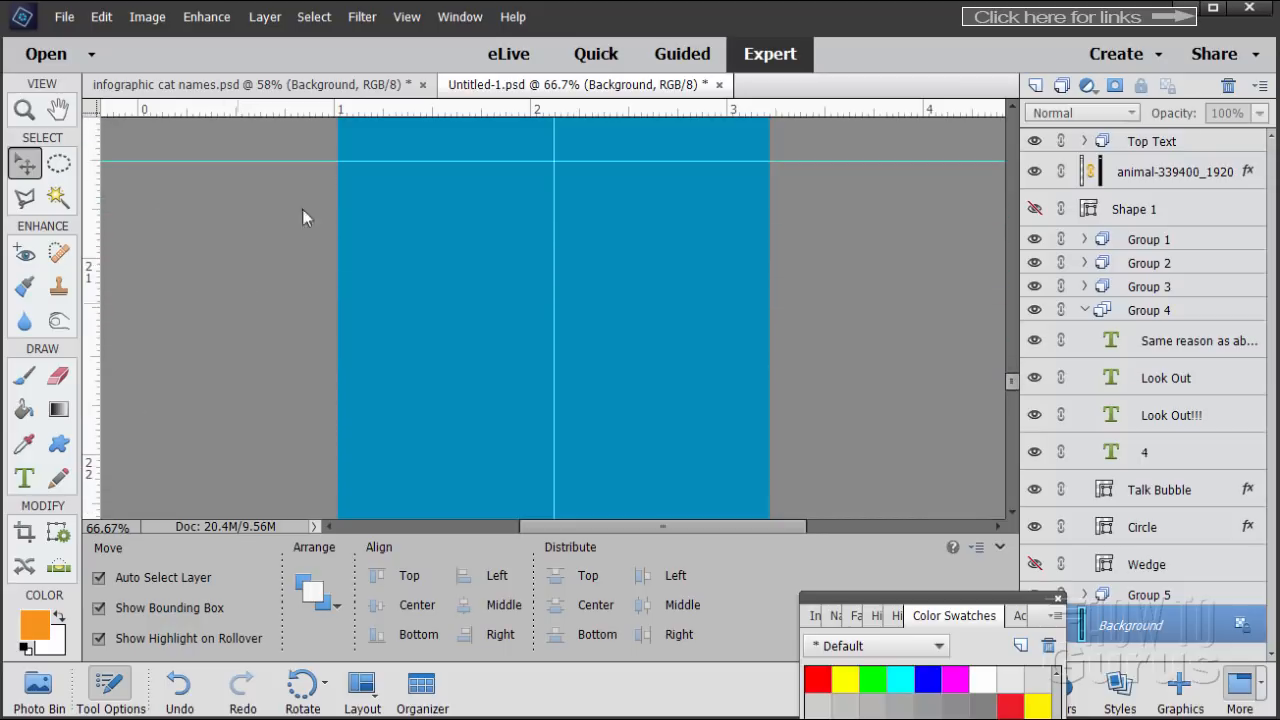
{"action": "left_click_drag", "start_coordinate": [338, 116], "coordinate": [297, 452]}
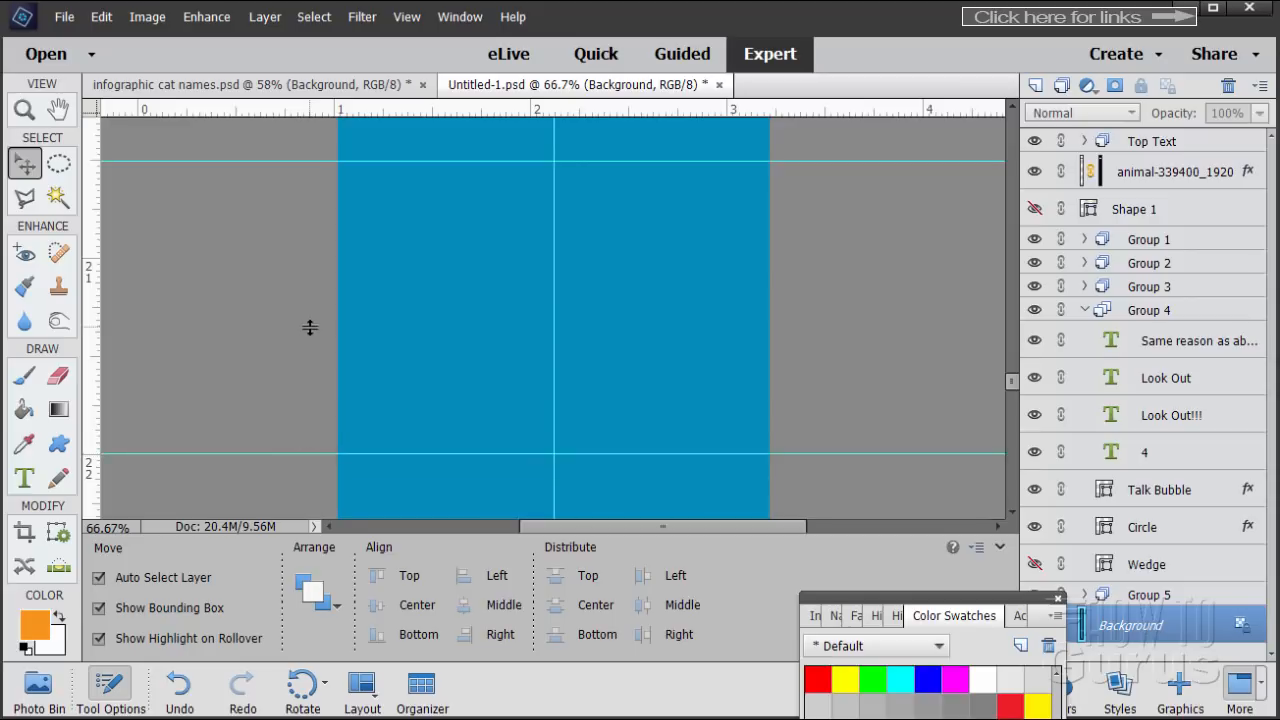
Step: Add two further horizontal guides at about 24 and 26 inches, leaving 2 inches between them
{"action": "scroll", "coordinate": [309, 327], "scroll_direction": "down", "scroll_amount": 2}
{"action": "scroll", "coordinate": [309, 327], "scroll_direction": "down", "scroll_amount": 5}
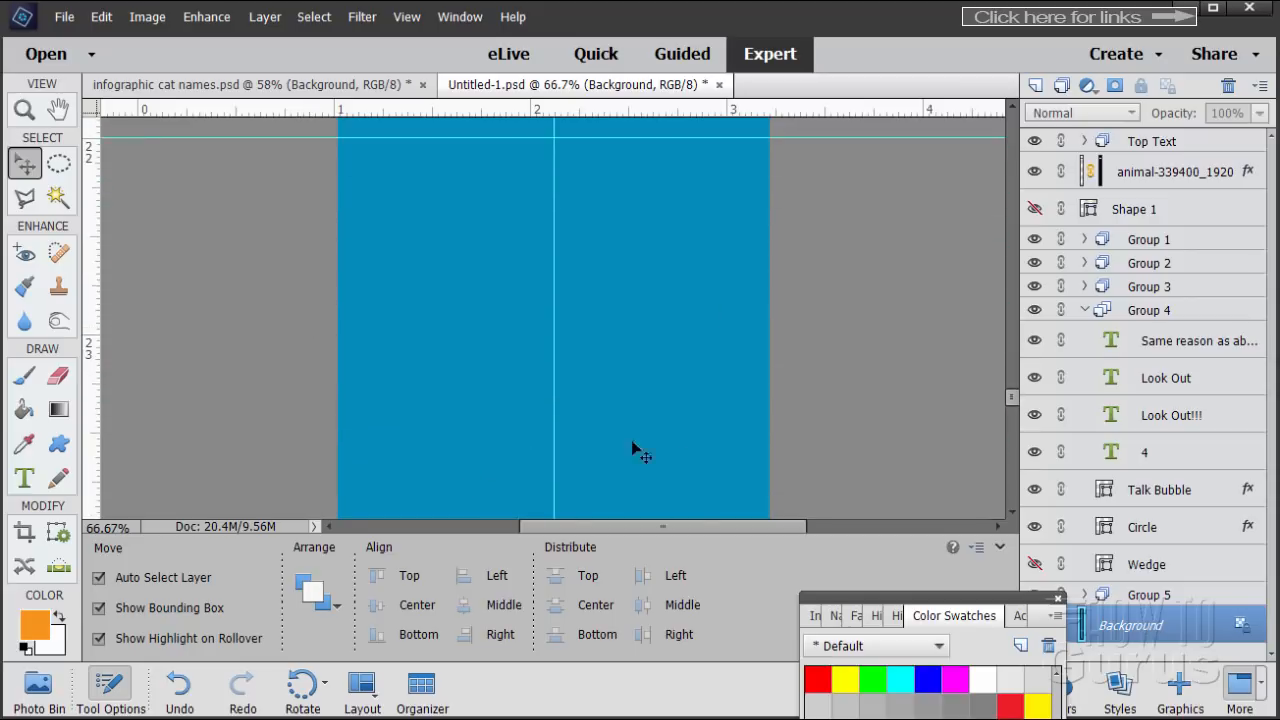
{"action": "scroll", "coordinate": [254, 320], "scroll_direction": "down", "scroll_amount": 3}
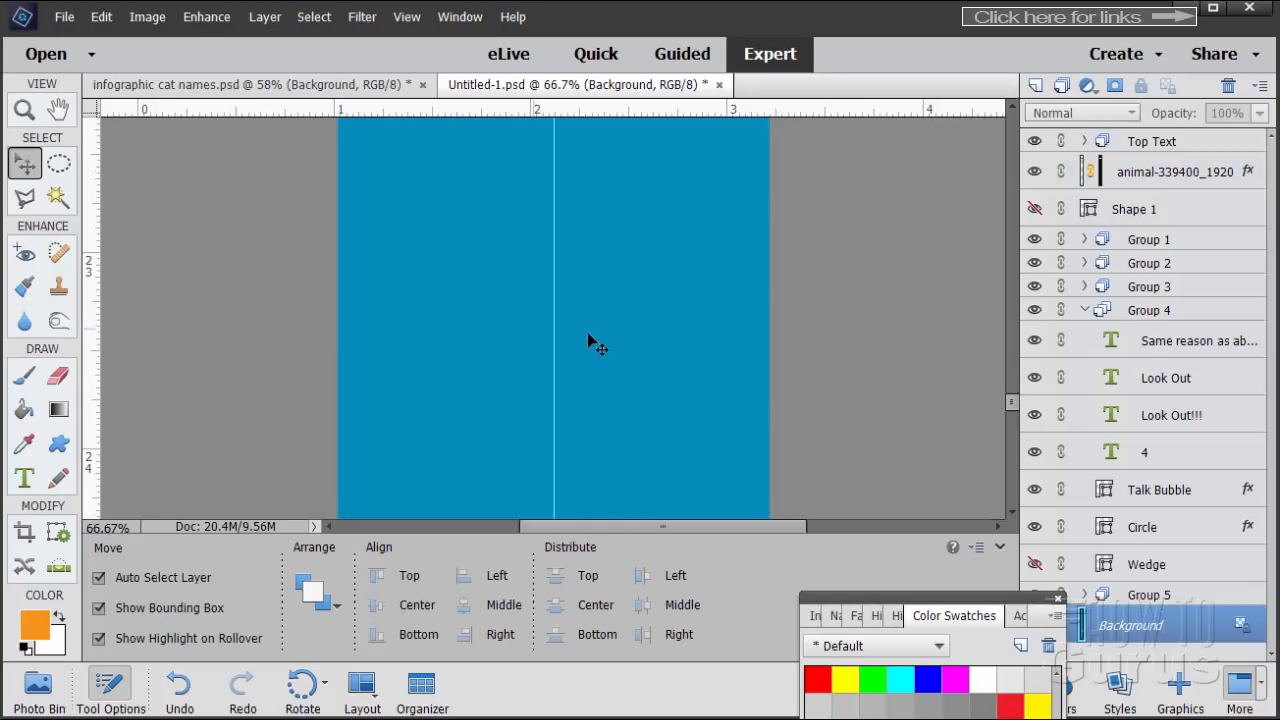
{"action": "scroll", "coordinate": [236, 411], "scroll_direction": "up", "scroll_amount": 4}
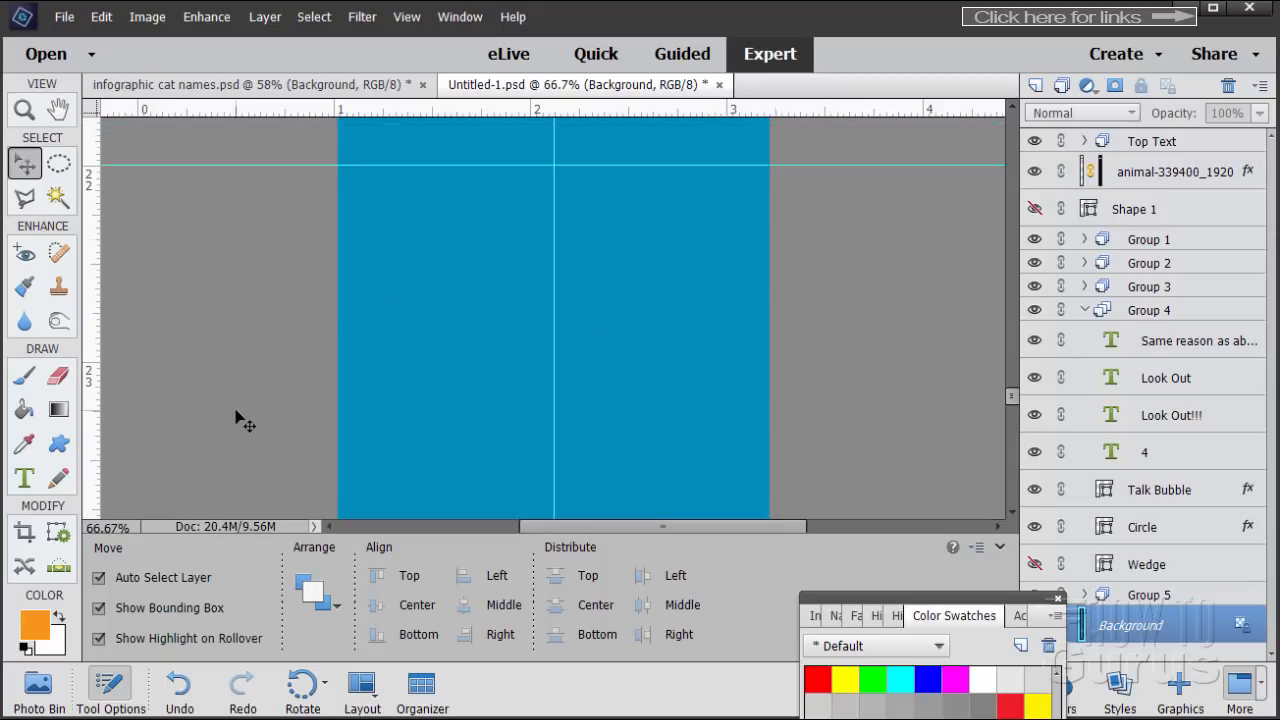
{"action": "scroll", "coordinate": [236, 411], "scroll_direction": "down", "scroll_amount": 1}
{"action": "scroll", "coordinate": [203, 351], "scroll_direction": "down", "scroll_amount": 2}
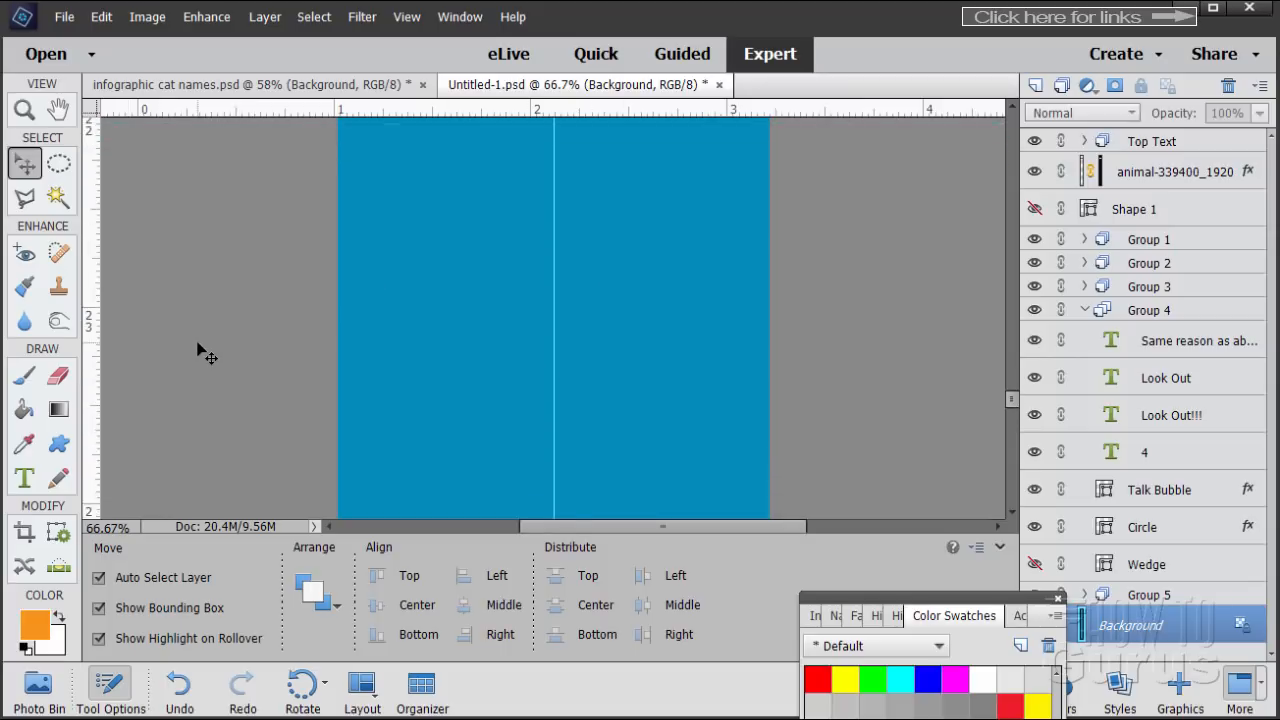
{"action": "left_click_drag", "start_coordinate": [319, 112], "coordinate": [299, 478]}
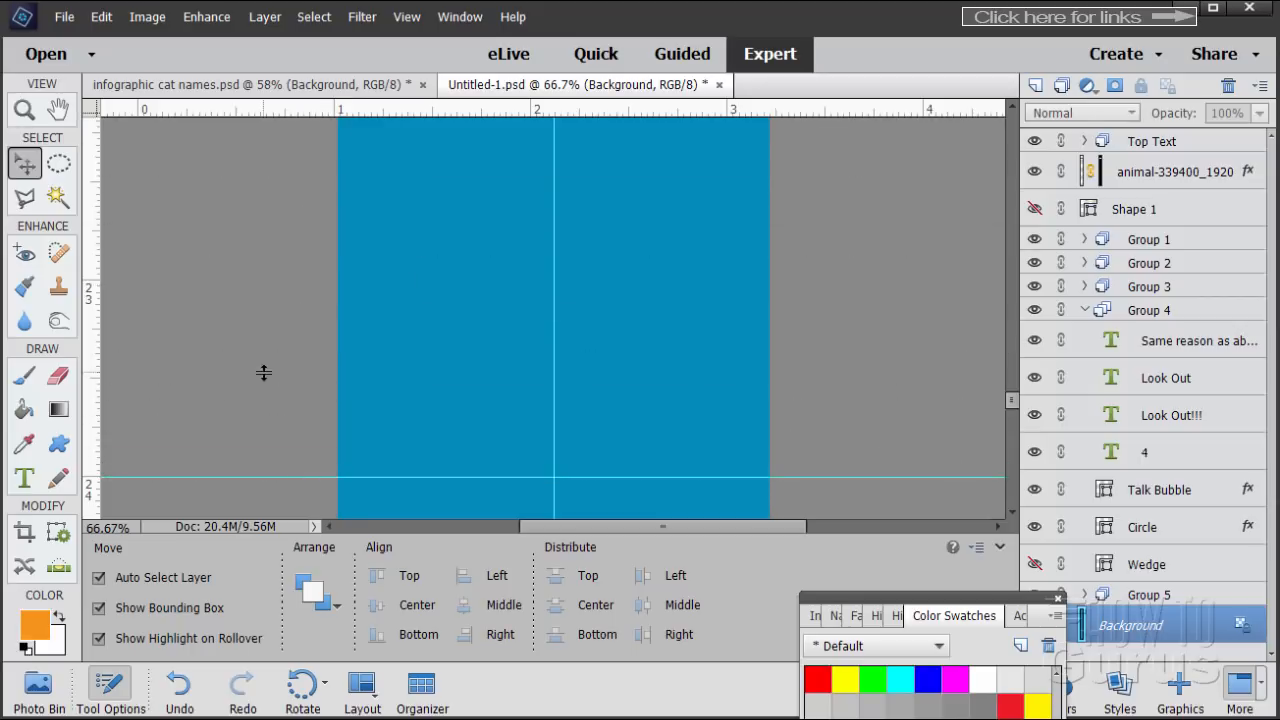
{"action": "scroll", "coordinate": [263, 372], "scroll_direction": "down", "scroll_amount": 8}
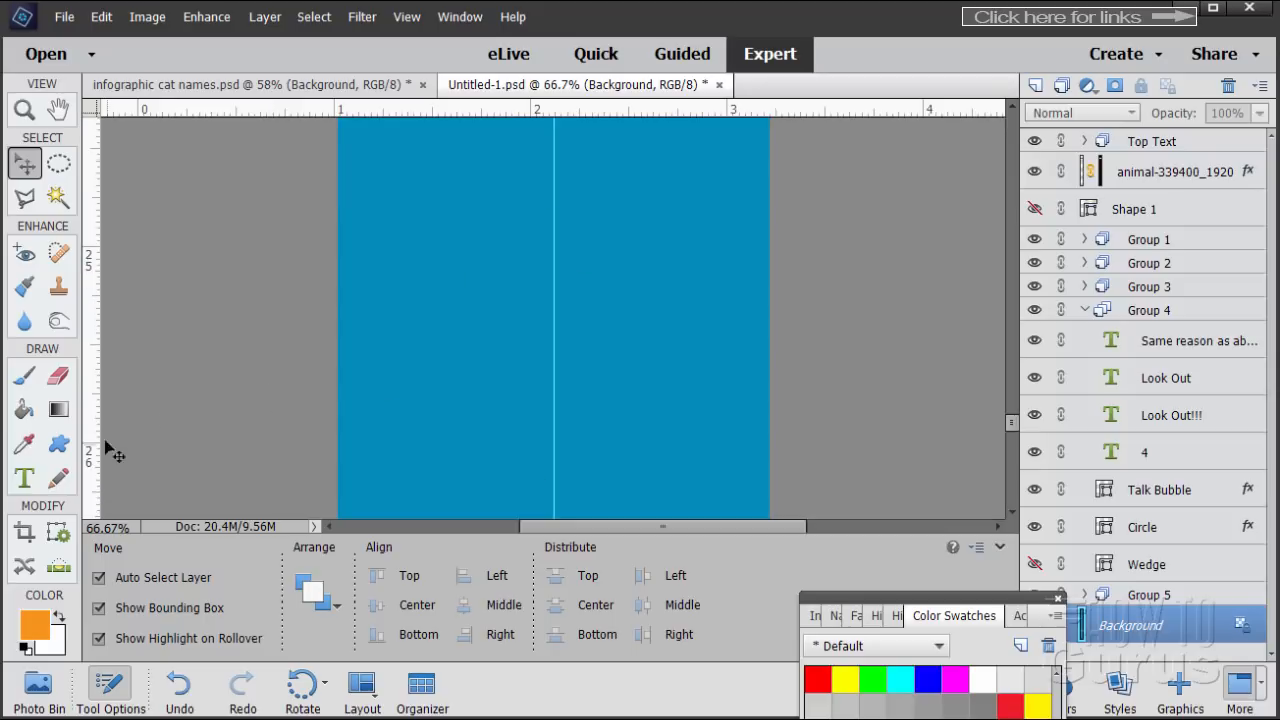
{"action": "left_click_drag", "start_coordinate": [293, 112], "coordinate": [273, 443]}
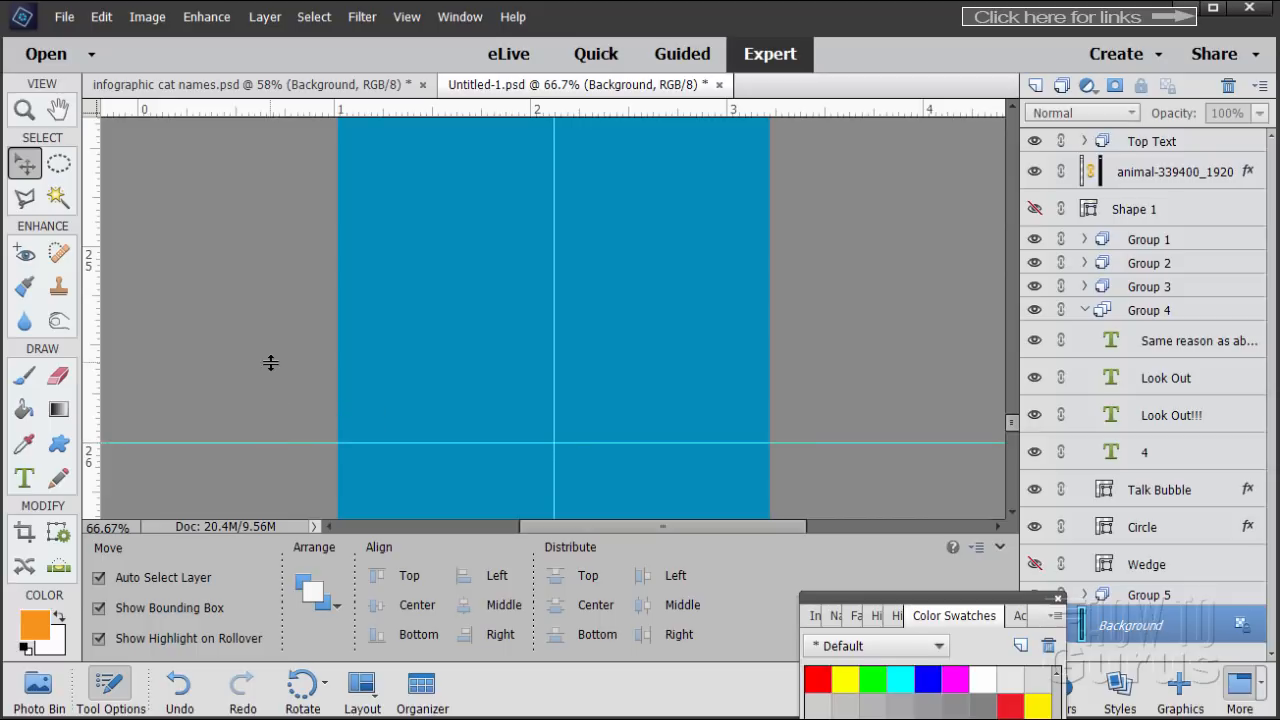
Step: Review the spacing of the horizontal guides from the lower canvas up to section 5 and the blank blue area beneath it
{"action": "scroll", "coordinate": [270, 362], "scroll_direction": "up", "scroll_amount": 8}
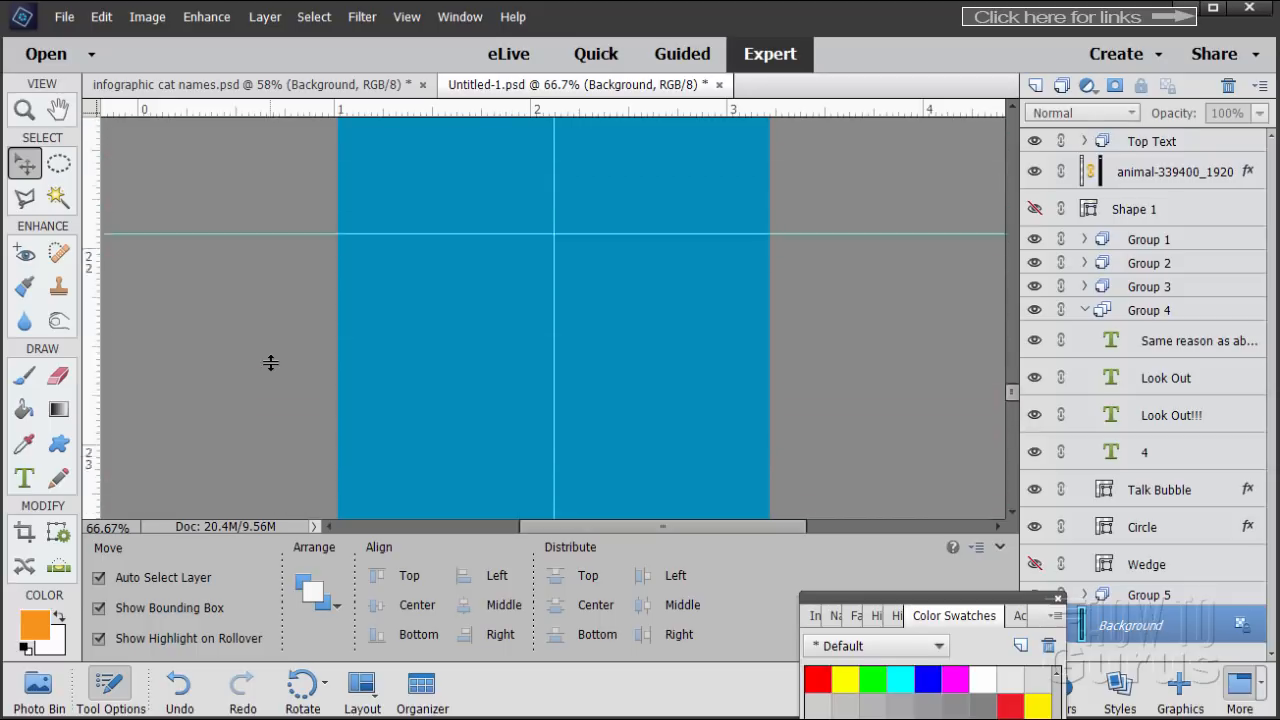
{"action": "scroll", "coordinate": [270, 362], "scroll_direction": "up", "scroll_amount": 10}
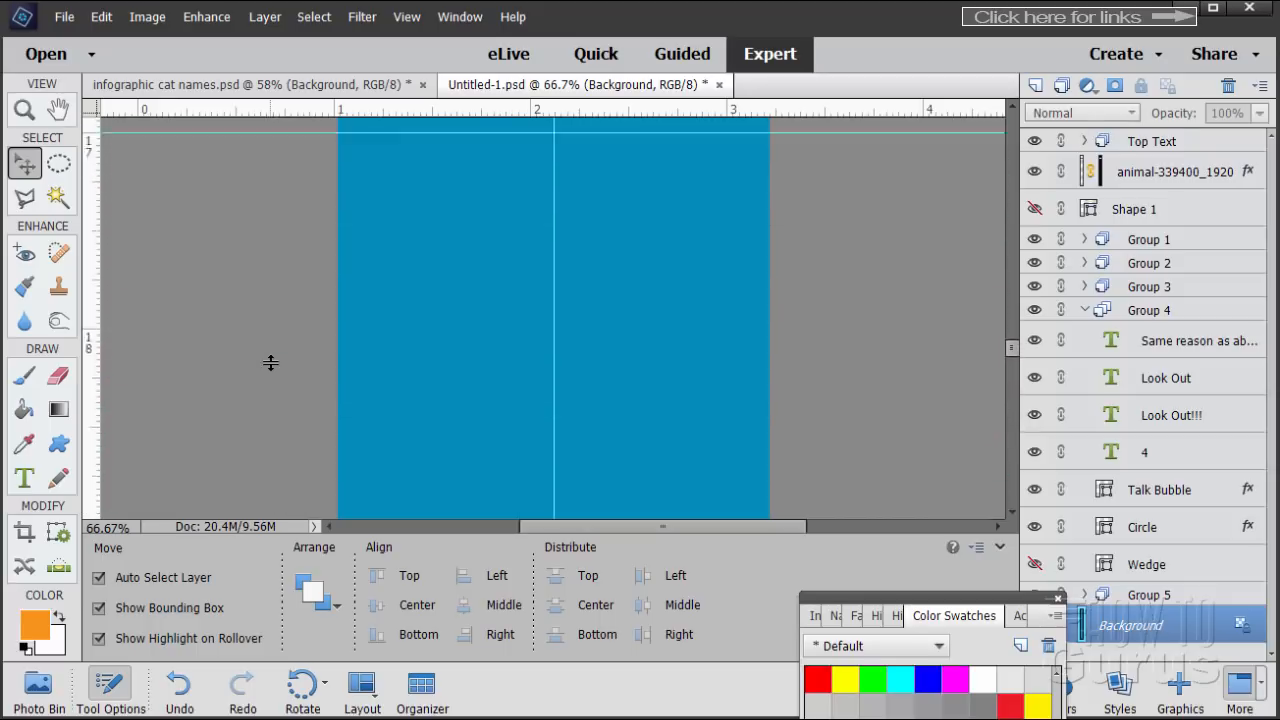
{"action": "scroll", "coordinate": [270, 362], "scroll_direction": "up", "scroll_amount": 6}
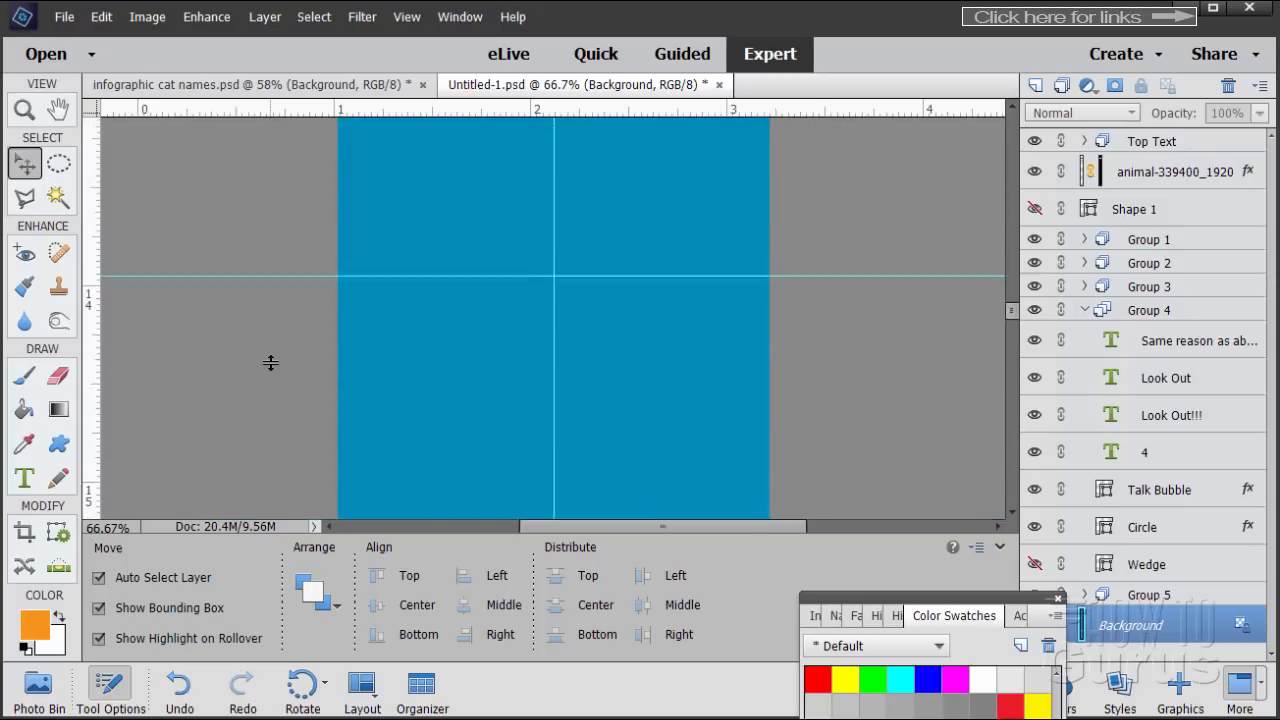
{"action": "scroll", "coordinate": [270, 362], "scroll_direction": "up", "scroll_amount": 10}
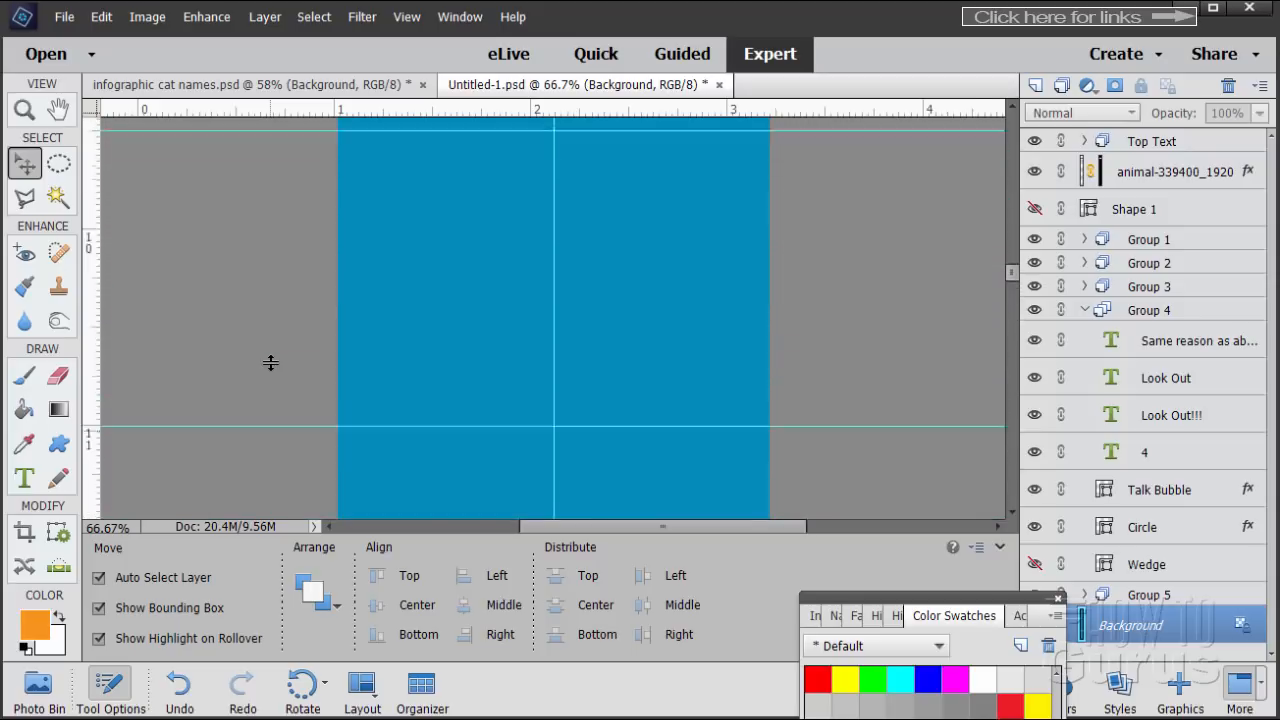
{"action": "scroll", "coordinate": [270, 362], "scroll_direction": "up", "scroll_amount": 5}
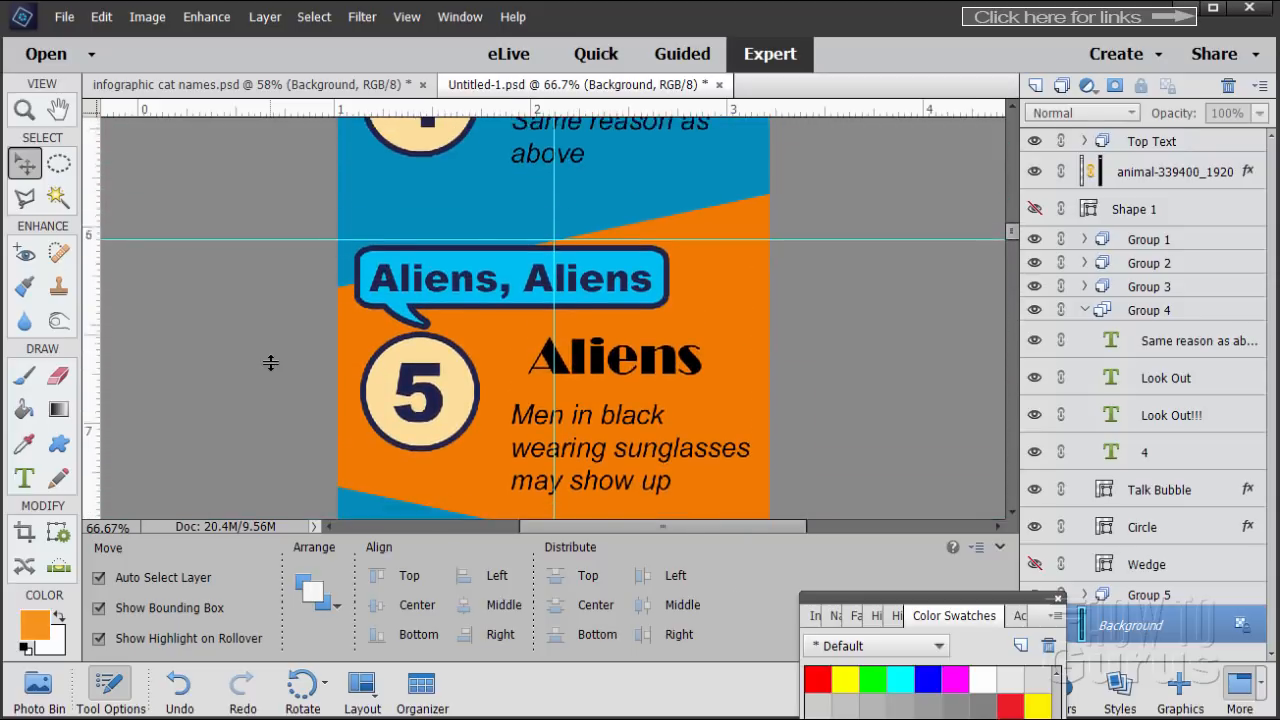
{"action": "scroll", "coordinate": [270, 362], "scroll_direction": "down", "scroll_amount": 5}
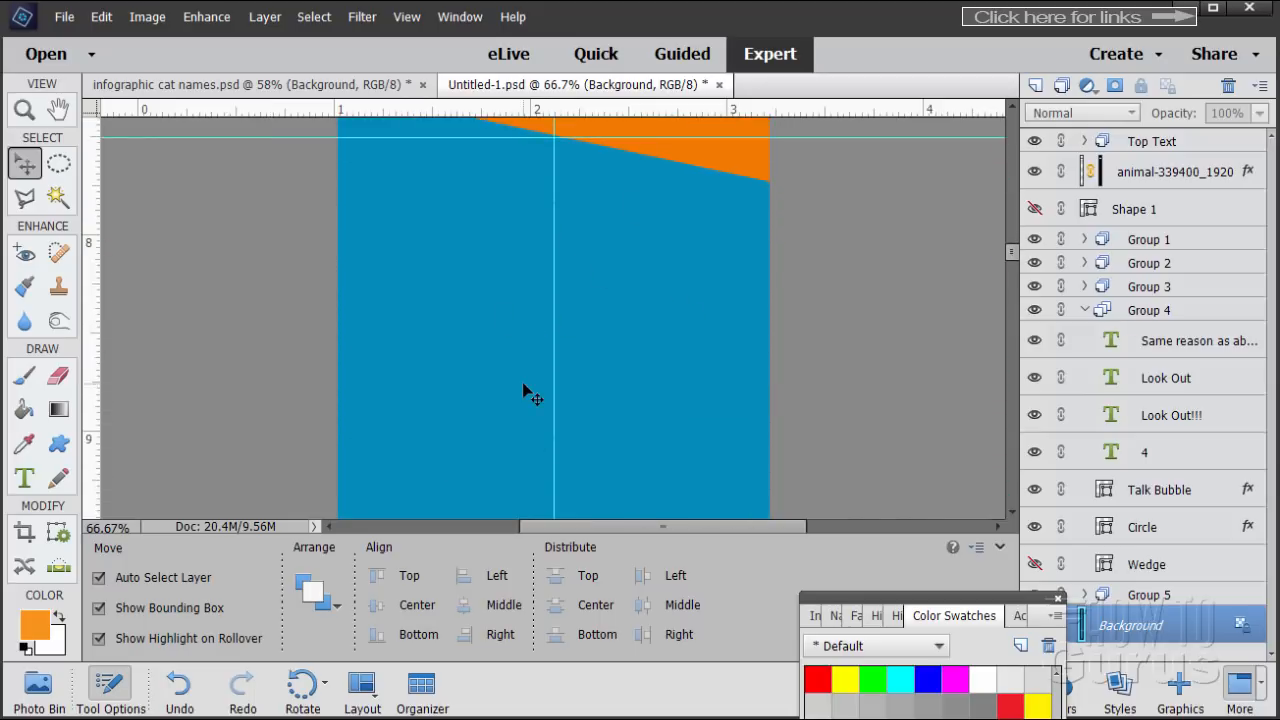
{"action": "scroll", "coordinate": [524, 392], "scroll_direction": "down", "scroll_amount": 1}
{"action": "scroll", "coordinate": [524, 392], "scroll_direction": "up", "scroll_amount": 1}
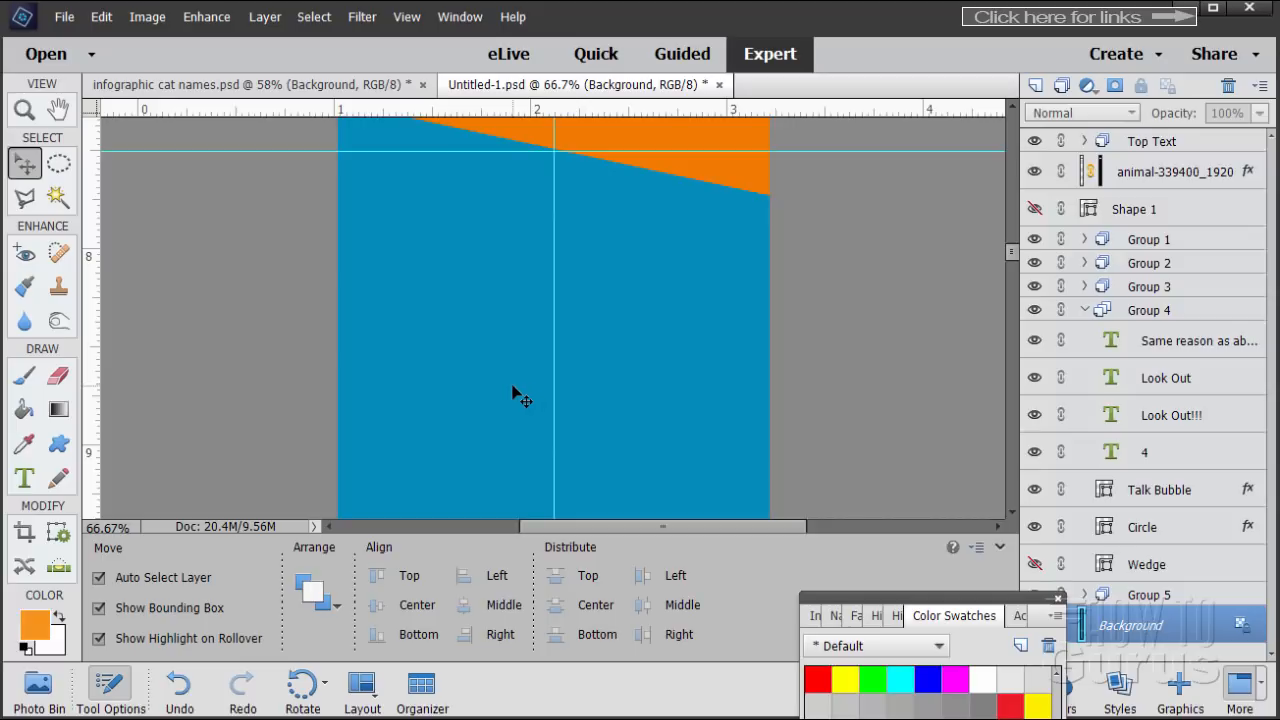
Step: Hide the cat photo layer at the top of the infographic and show the Shape 1 circle layer beneath it
{"action": "scroll", "coordinate": [513, 387], "scroll_direction": "up", "scroll_amount": 5}
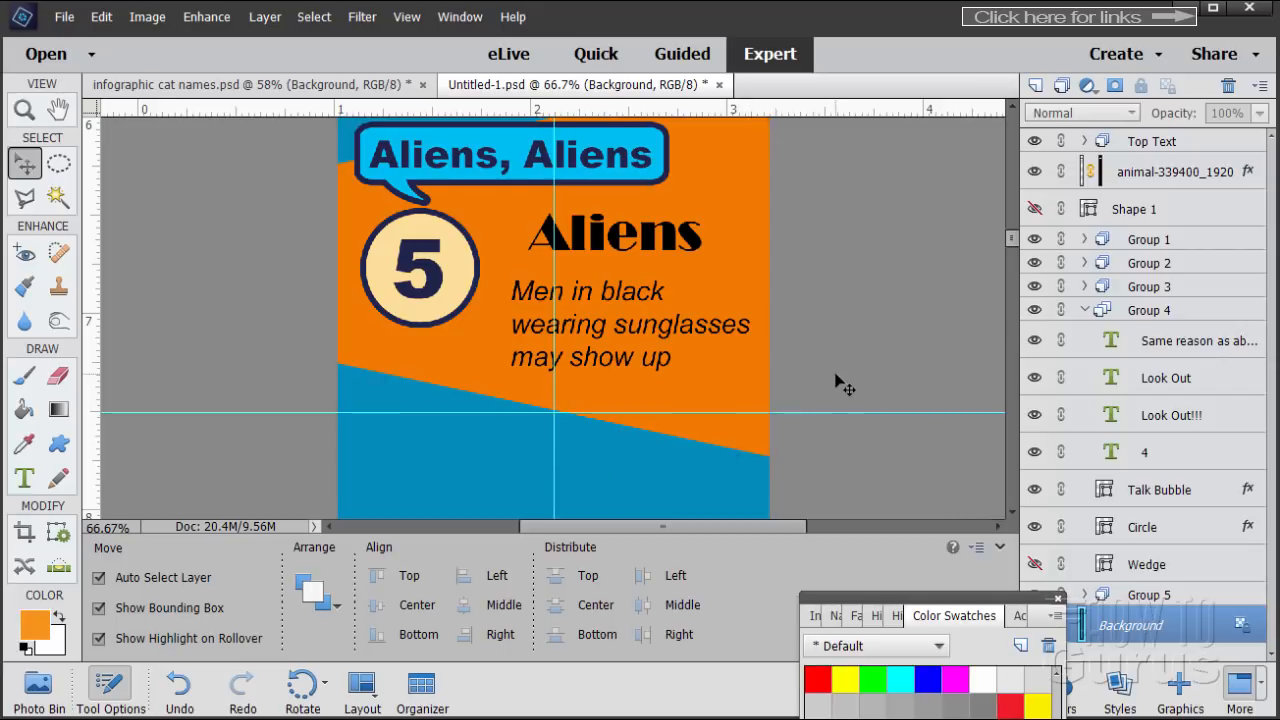
{"action": "scroll", "coordinate": [845, 385], "scroll_direction": "up", "scroll_amount": 10}
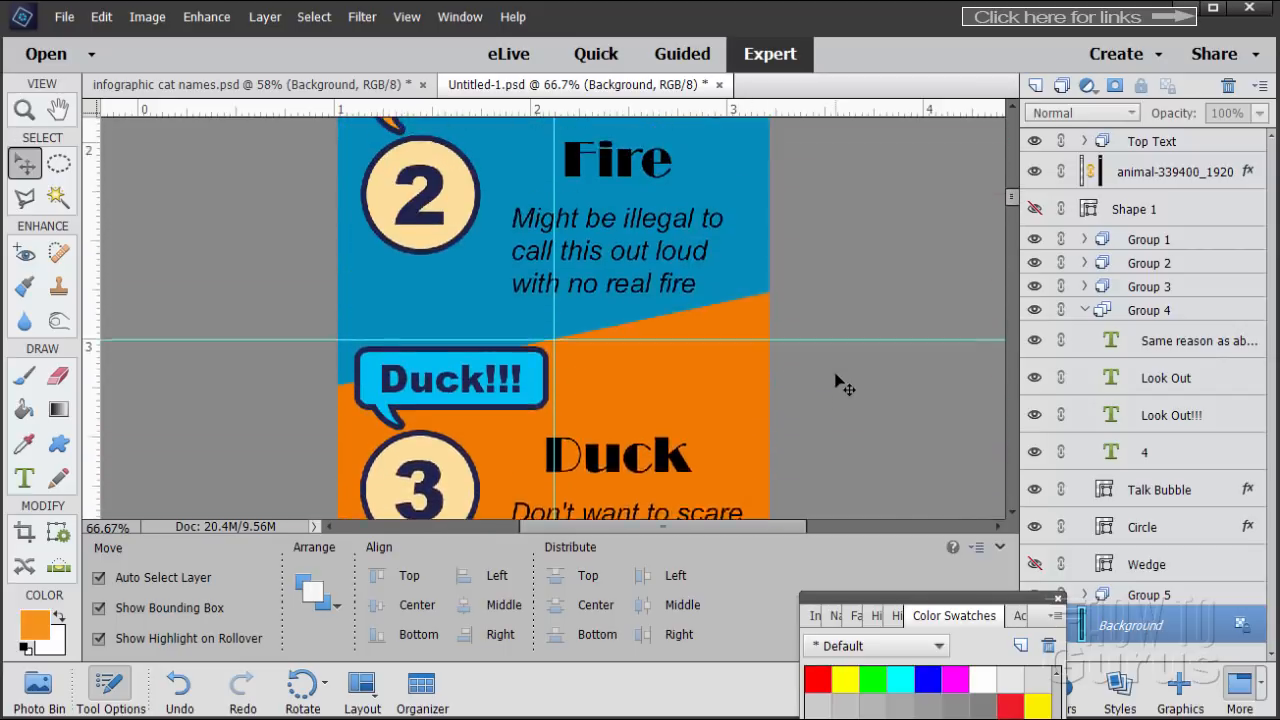
{"action": "scroll", "coordinate": [845, 385], "scroll_direction": "up", "scroll_amount": 10}
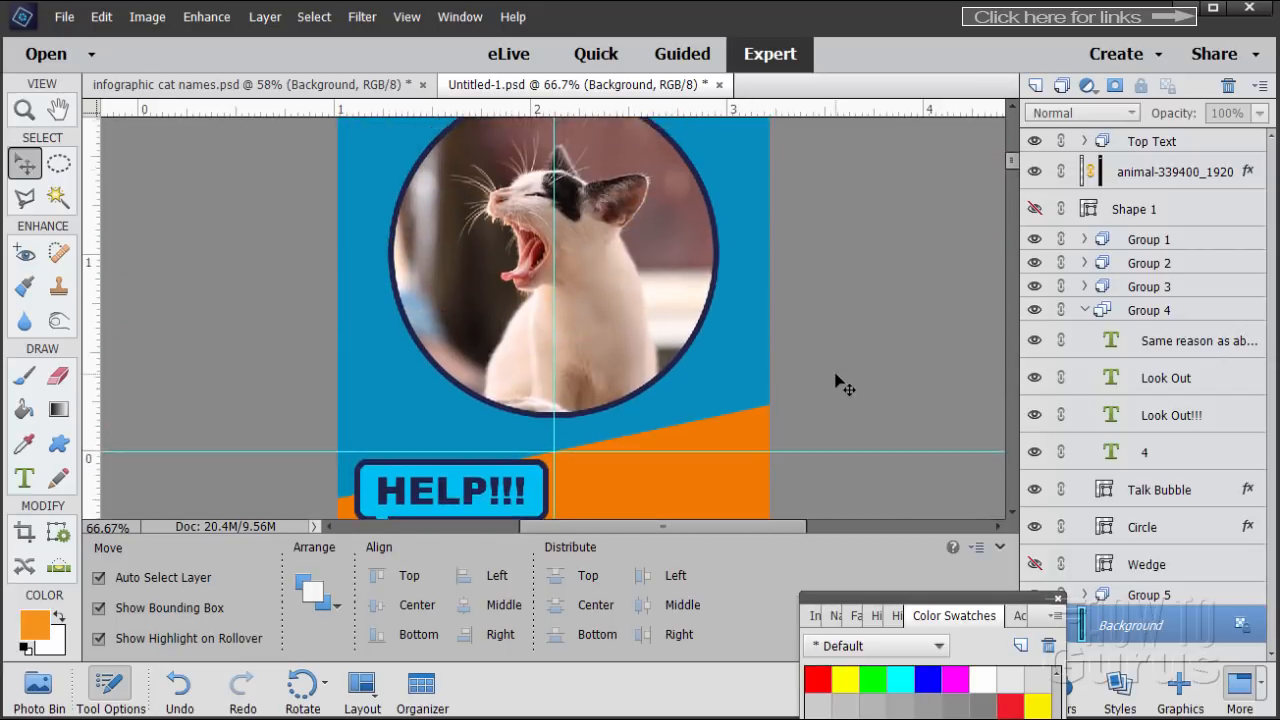
{"action": "scroll", "coordinate": [845, 385], "scroll_direction": "up", "scroll_amount": 2}
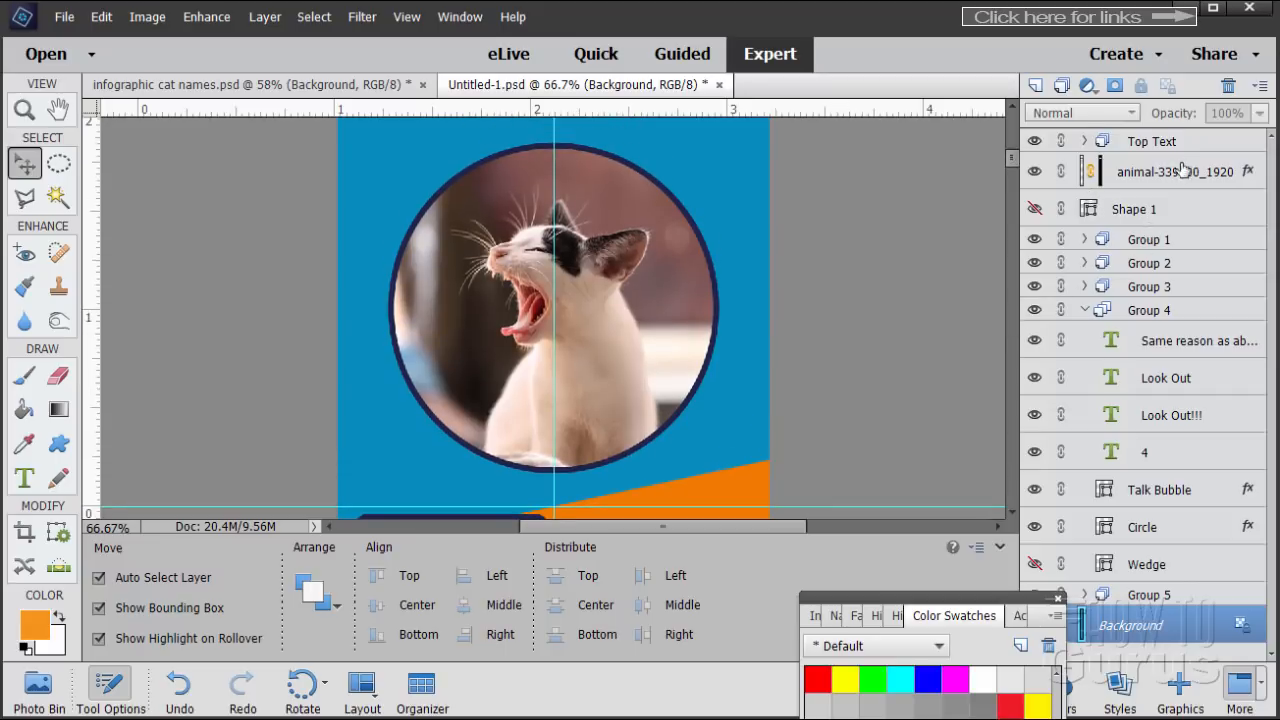
{"action": "left_click", "coordinate": [1035, 172]}
{"action": "left_click", "coordinate": [1035, 210]}
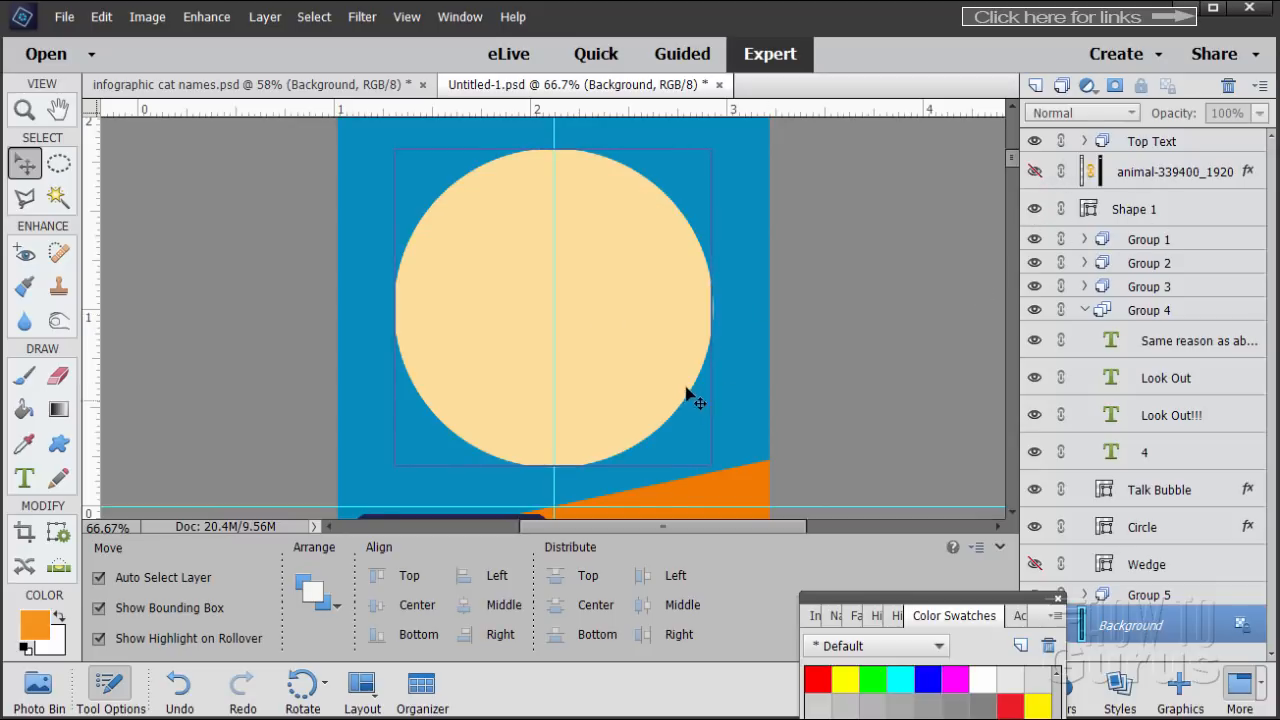
Step: Move the cream Shape 1 circle down out of the photo area and make the cat photo layer visible again
{"action": "left_click_drag", "start_coordinate": [622, 290], "coordinate": [630, 498]}
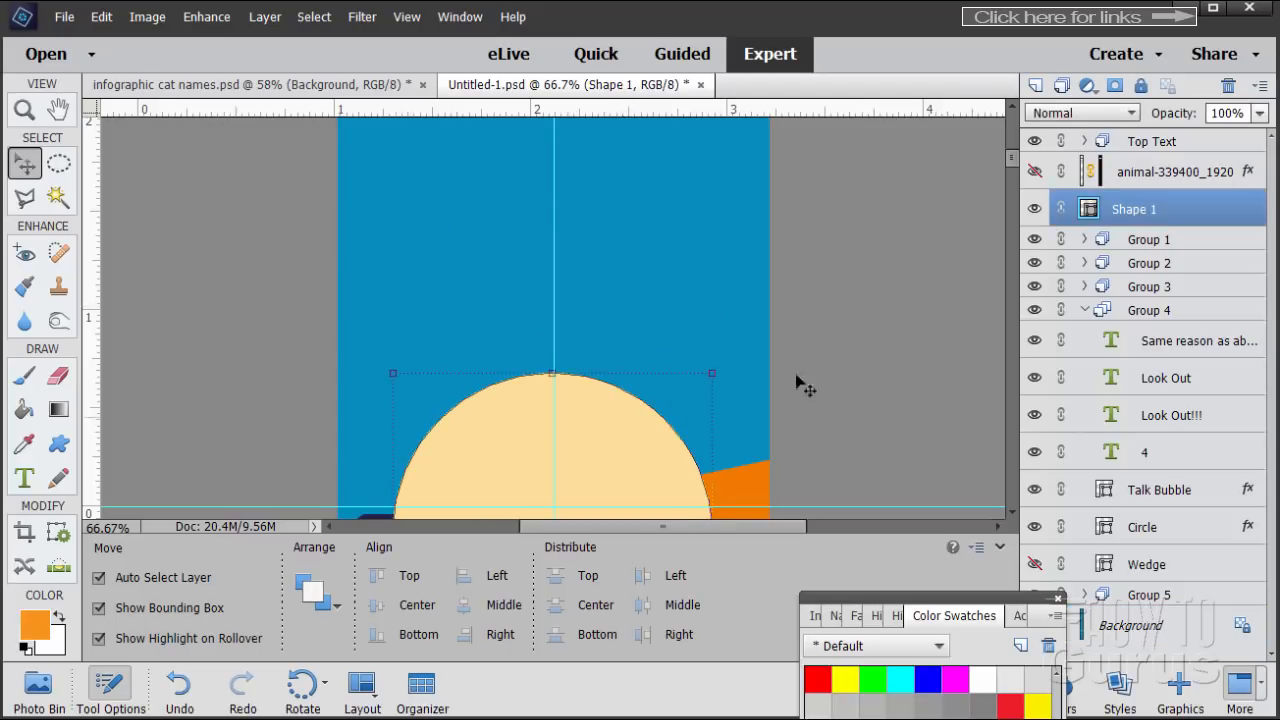
{"action": "scroll", "coordinate": [866, 351], "scroll_direction": "down", "scroll_amount": 3}
{"action": "left_click_drag", "start_coordinate": [647, 424], "coordinate": [656, 572]}
{"action": "scroll", "coordinate": [897, 349], "scroll_direction": "up", "scroll_amount": 3}
{"action": "scroll", "coordinate": [897, 349], "scroll_direction": "up", "scroll_amount": 4}
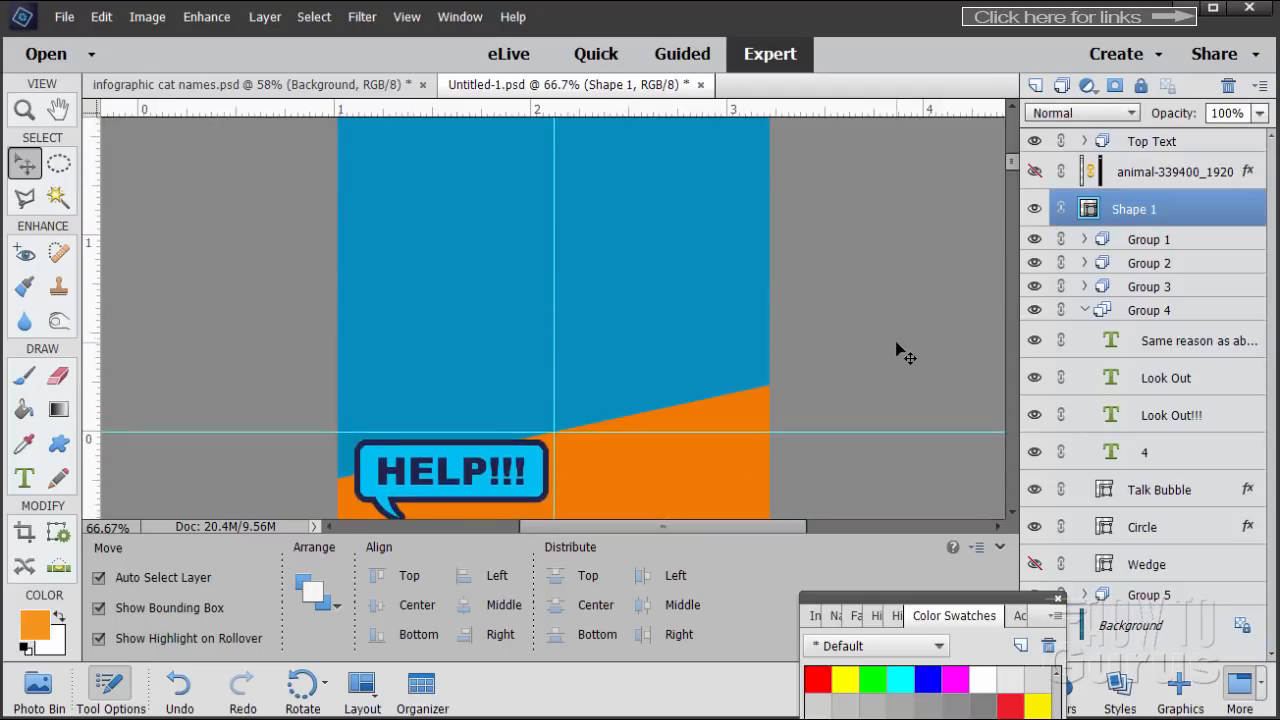
{"action": "left_click", "coordinate": [1034, 172]}
Step: Move the cream circle into the blue area below section 5, centred between the surrounding guides, and collapse Group 4
{"action": "scroll", "coordinate": [850, 356], "scroll_direction": "down", "scroll_amount": 12}
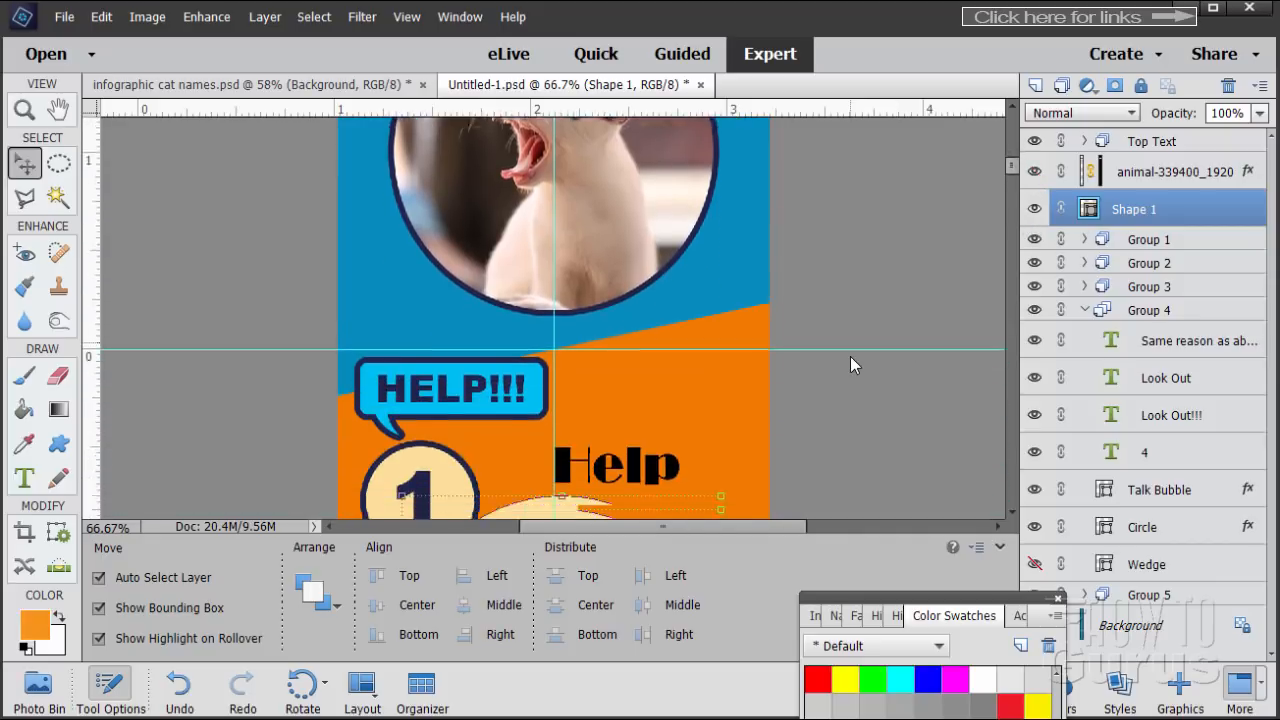
{"action": "scroll", "coordinate": [850, 356], "scroll_direction": "down", "scroll_amount": 2}
{"action": "mouse_move", "coordinate": [649, 320]}
{"action": "left_mouse_down"}
{"action": "mouse_move", "coordinate": [641, 537]}
{"action": "mouse_move", "coordinate": [657, 297]}
{"action": "left_mouse_up"}
{"action": "scroll", "coordinate": [956, 322], "scroll_direction": "up", "scroll_amount": 3}
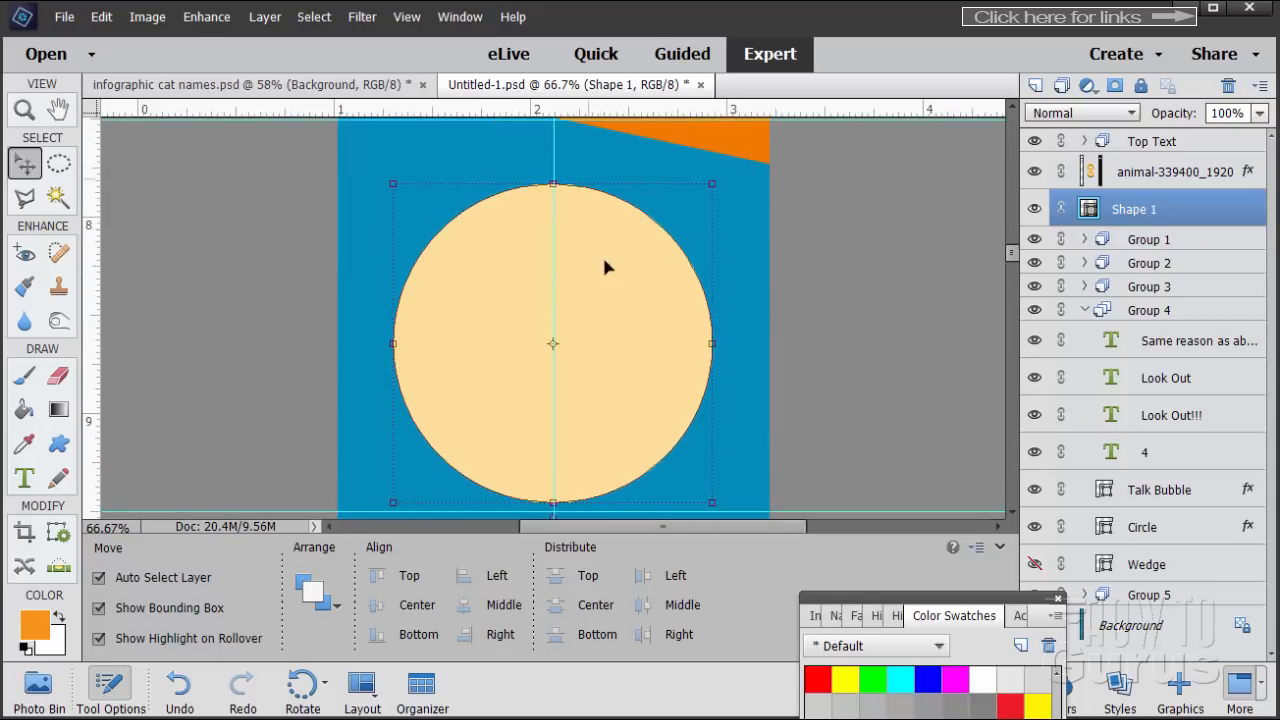
{"action": "left_click_drag", "start_coordinate": [604, 350], "coordinate": [605, 325]}
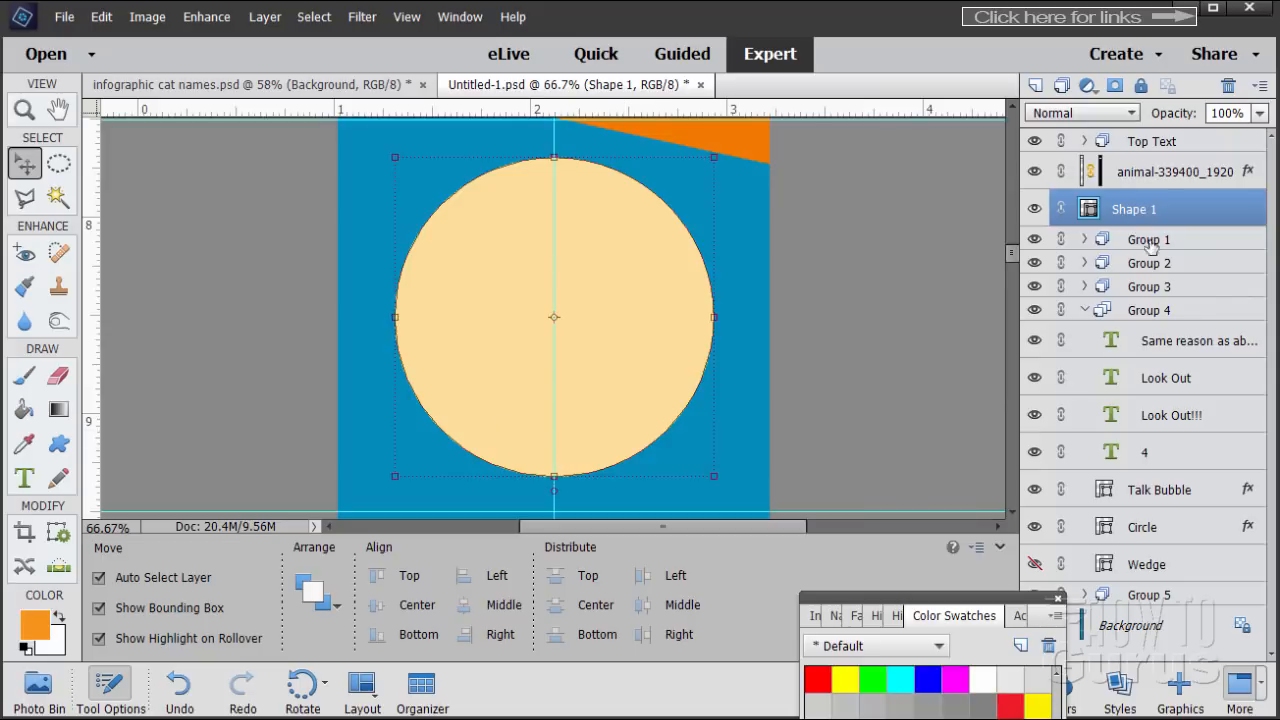
{"action": "left_click", "coordinate": [1087, 310]}
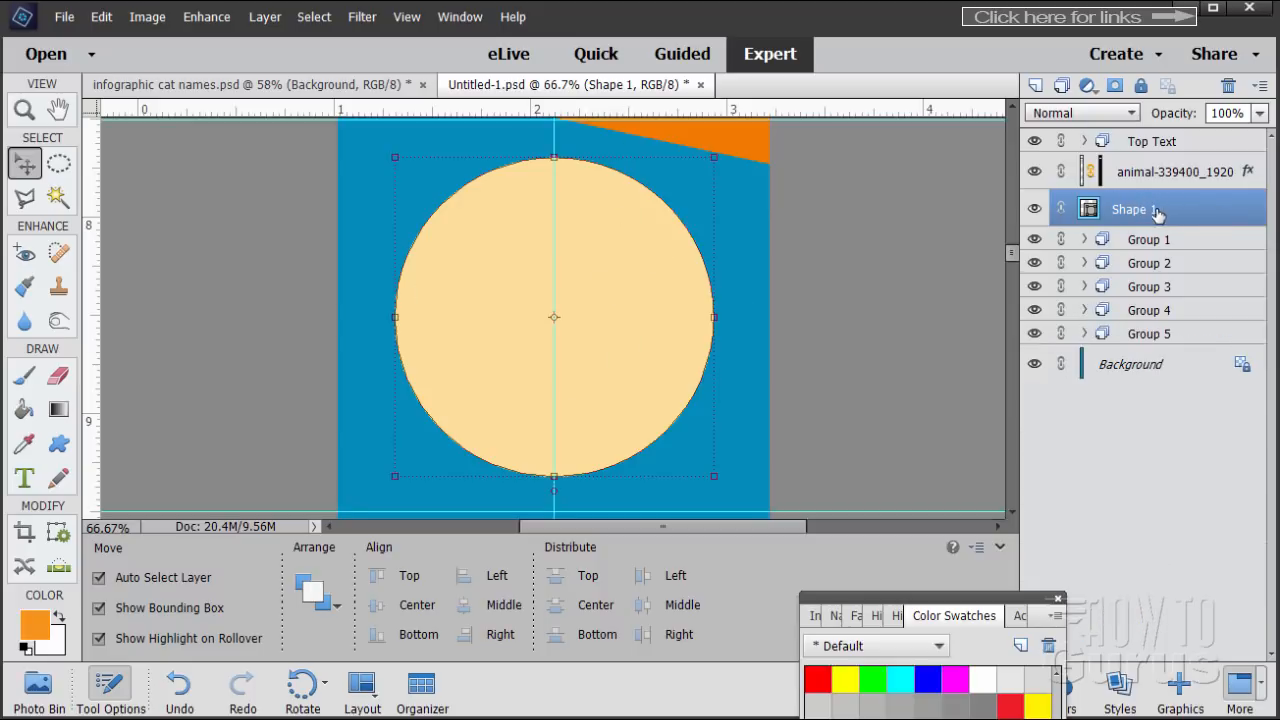
Step: Move the Shape 1 layer directly above the Background and place the photo cat-2258190_1920.jpg above it
{"action": "left_click_drag", "start_coordinate": [1185, 212], "coordinate": [1181, 340]}
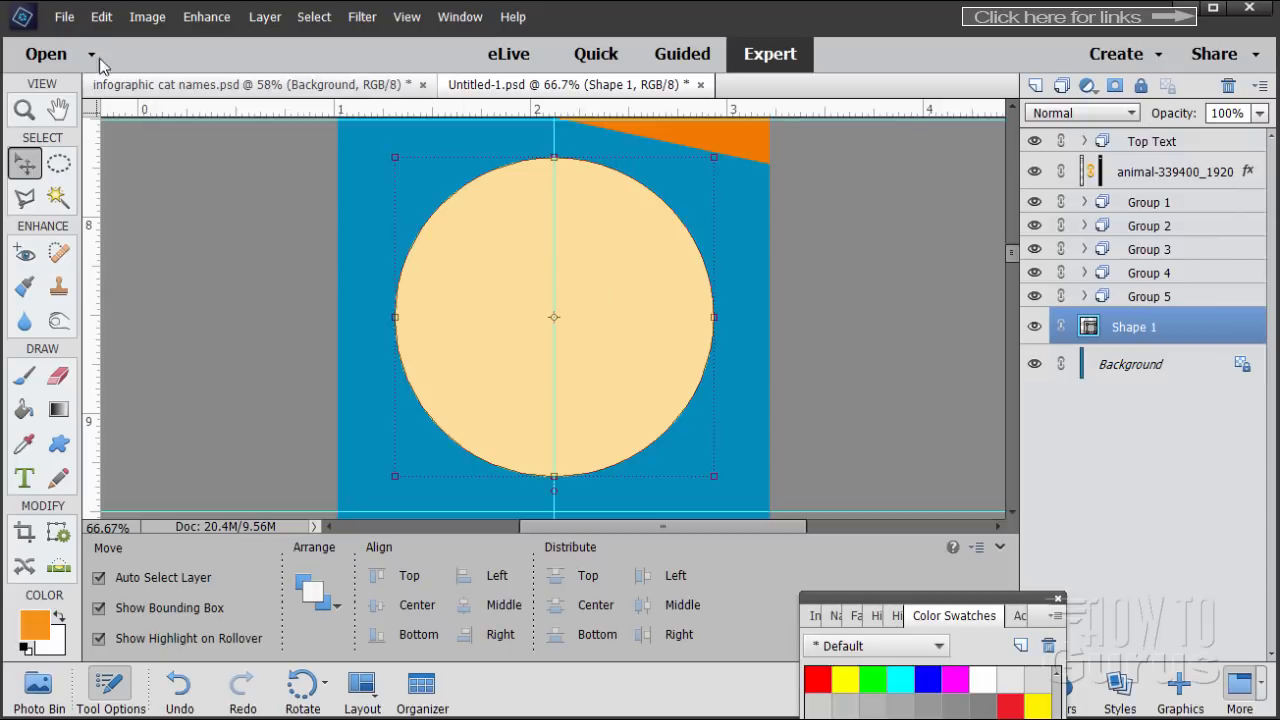
{"action": "left_click", "coordinate": [63, 17]}
{"action": "left_click", "coordinate": [92, 270]}
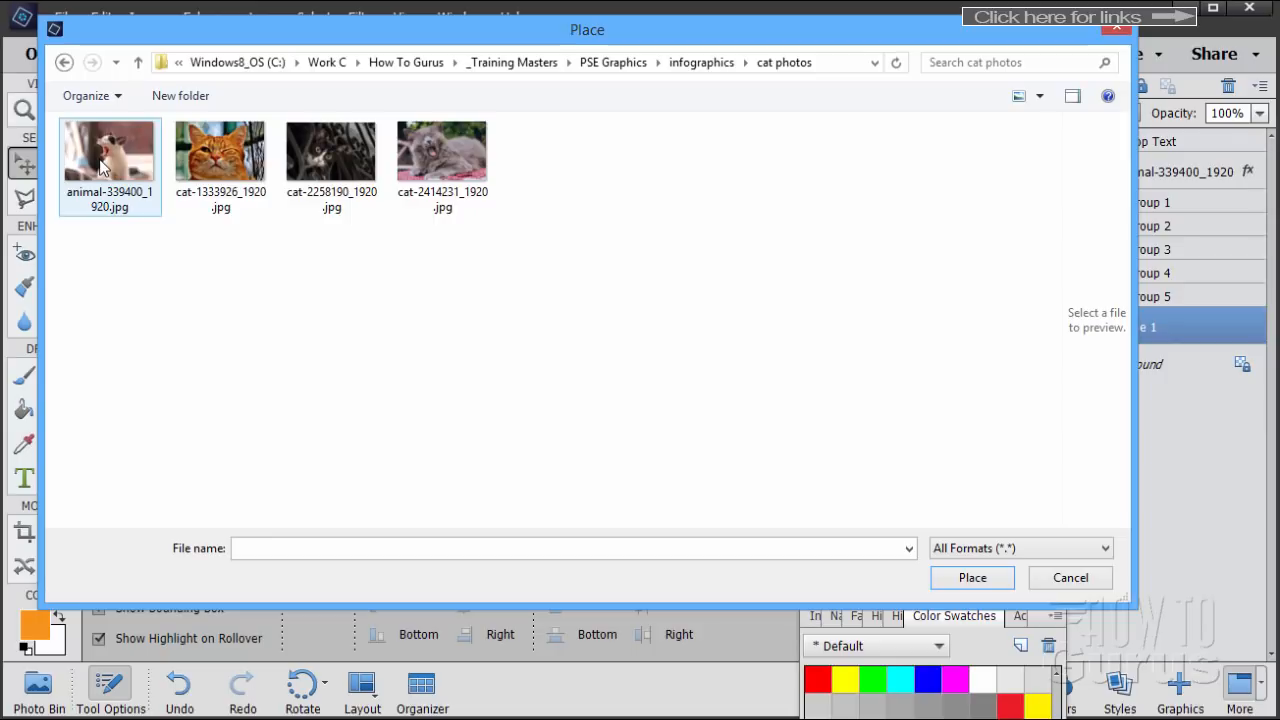
{"action": "left_click", "coordinate": [352, 168]}
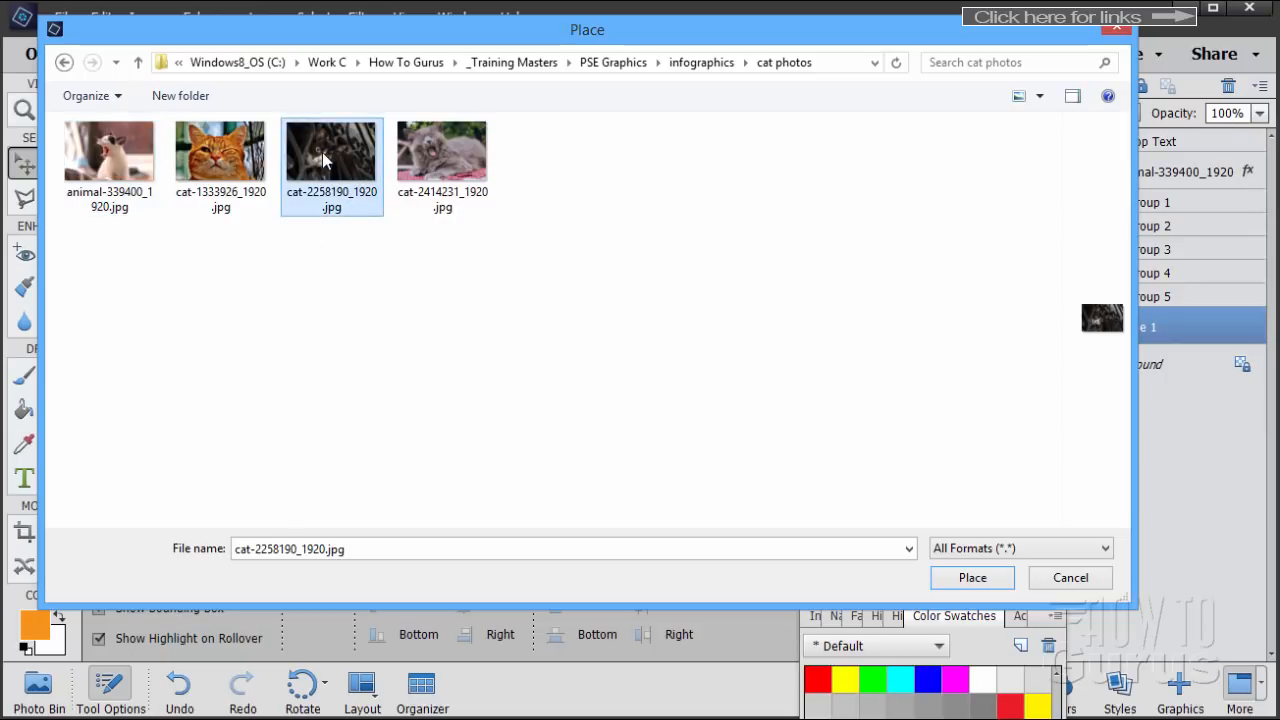
{"action": "left_click", "coordinate": [972, 577]}
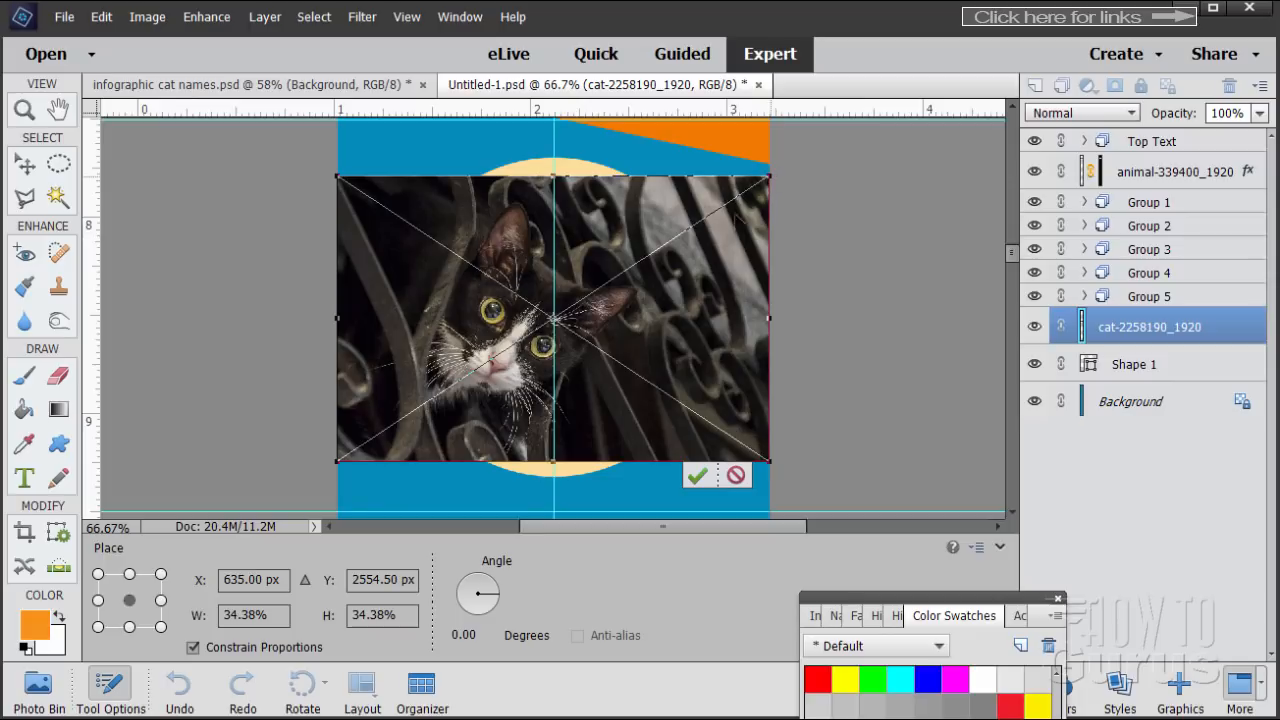
Step: Position the placed cat photo over the cream circle, enlarge it to about 39% so it covers the circle, and commit the placement
{"action": "left_click_drag", "start_coordinate": [666, 338], "coordinate": [671, 356]}
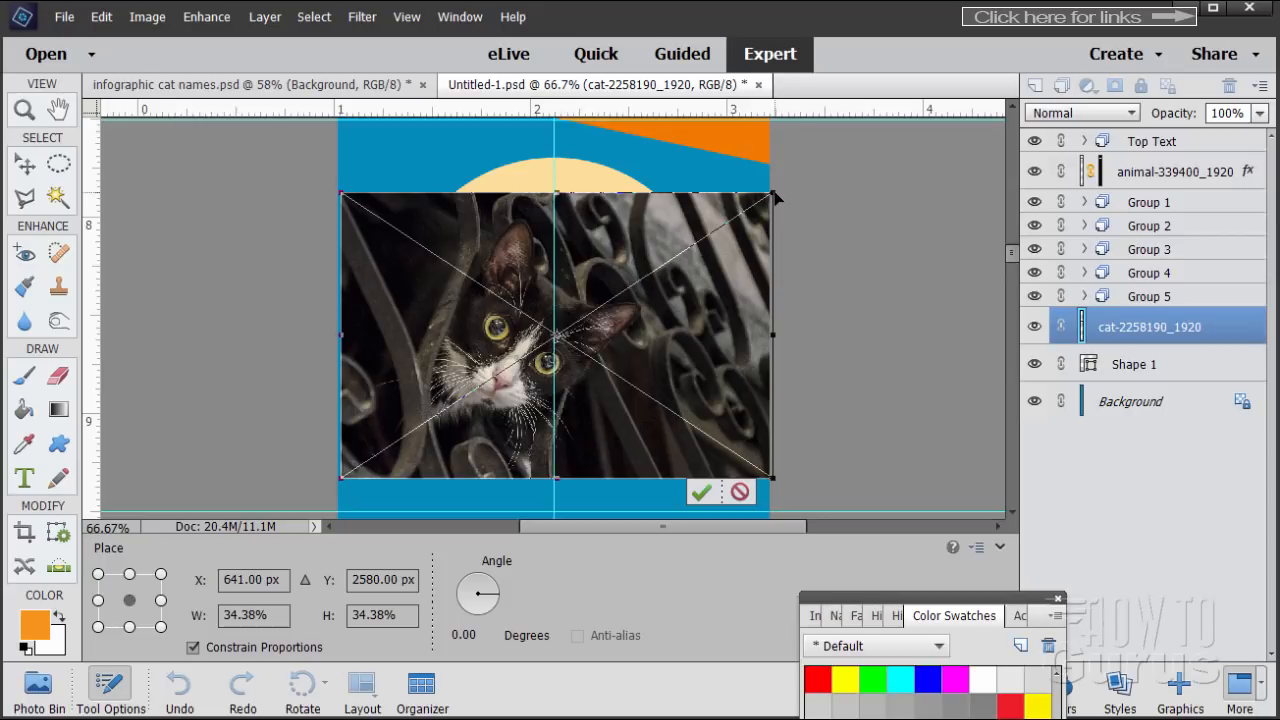
{"action": "left_click_drag", "start_coordinate": [776, 199], "coordinate": [833, 153]}
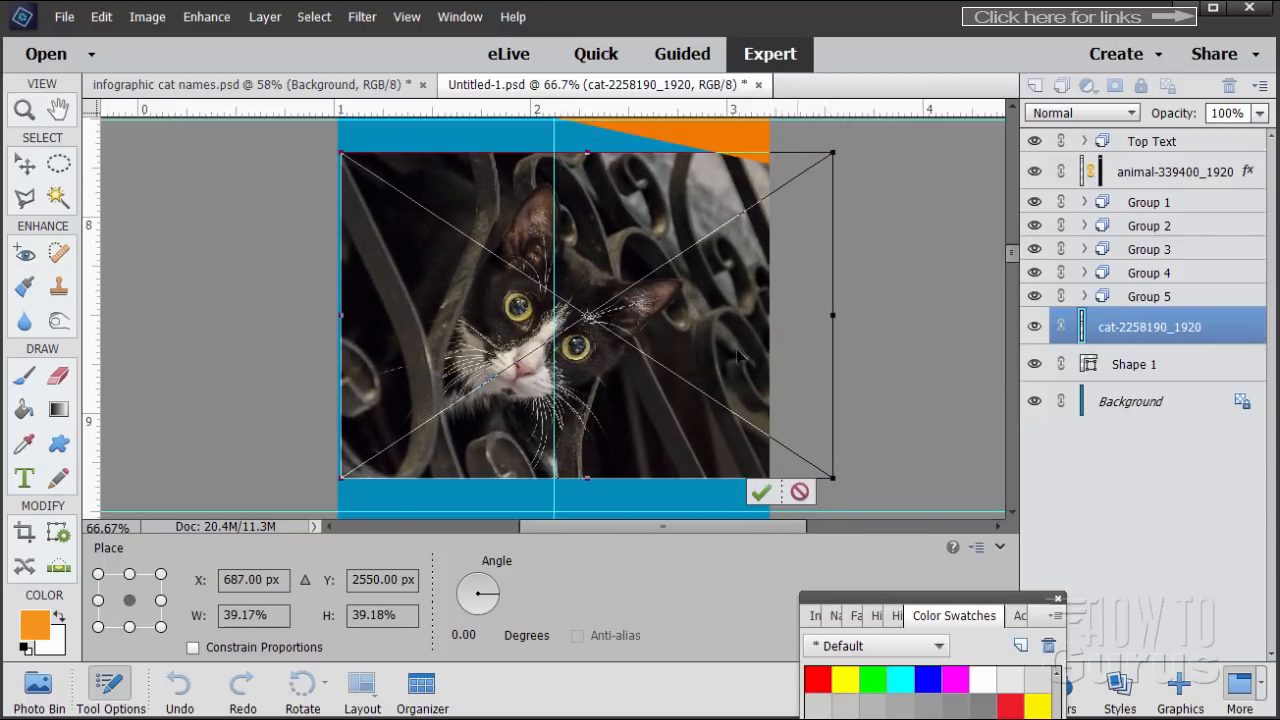
{"action": "left_click", "coordinate": [760, 490]}
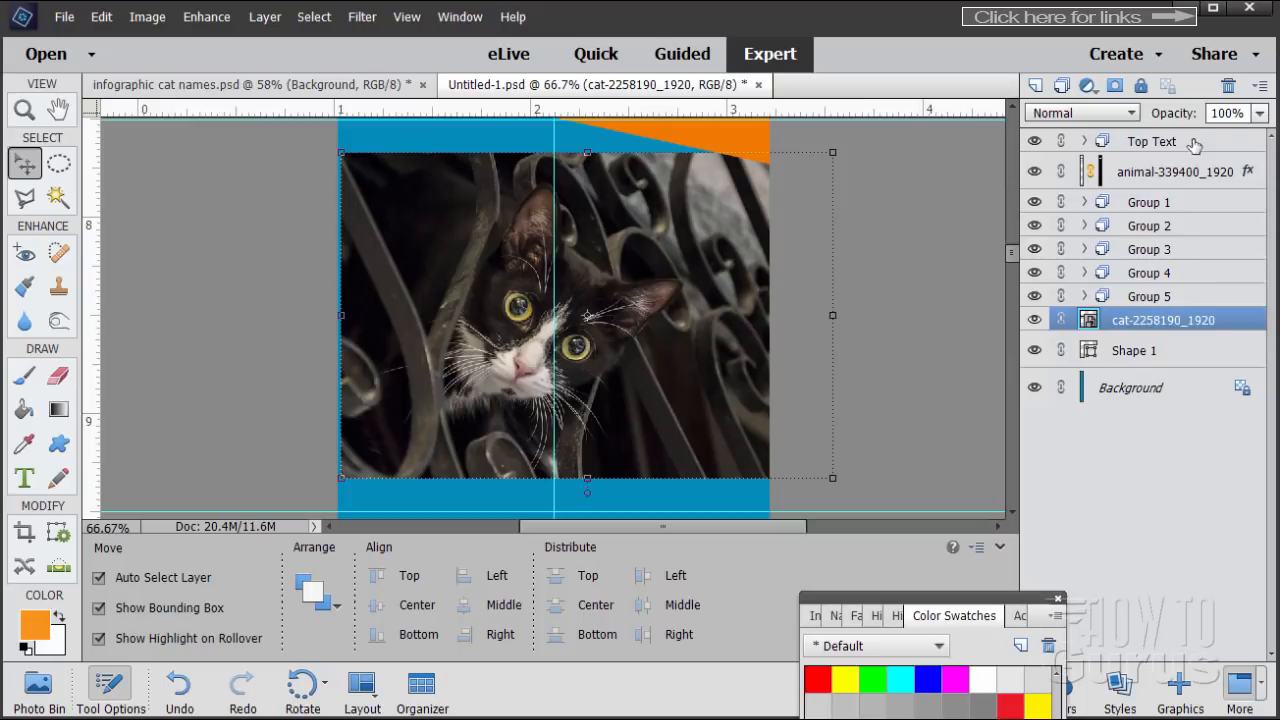
Step: Check the cat photo's placement over the circle by reducing its opacity to 55%, and restore it to 100%
{"action": "left_click", "coordinate": [1259, 113]}
{"action": "left_click_drag", "start_coordinate": [1261, 136], "coordinate": [1219, 141]}
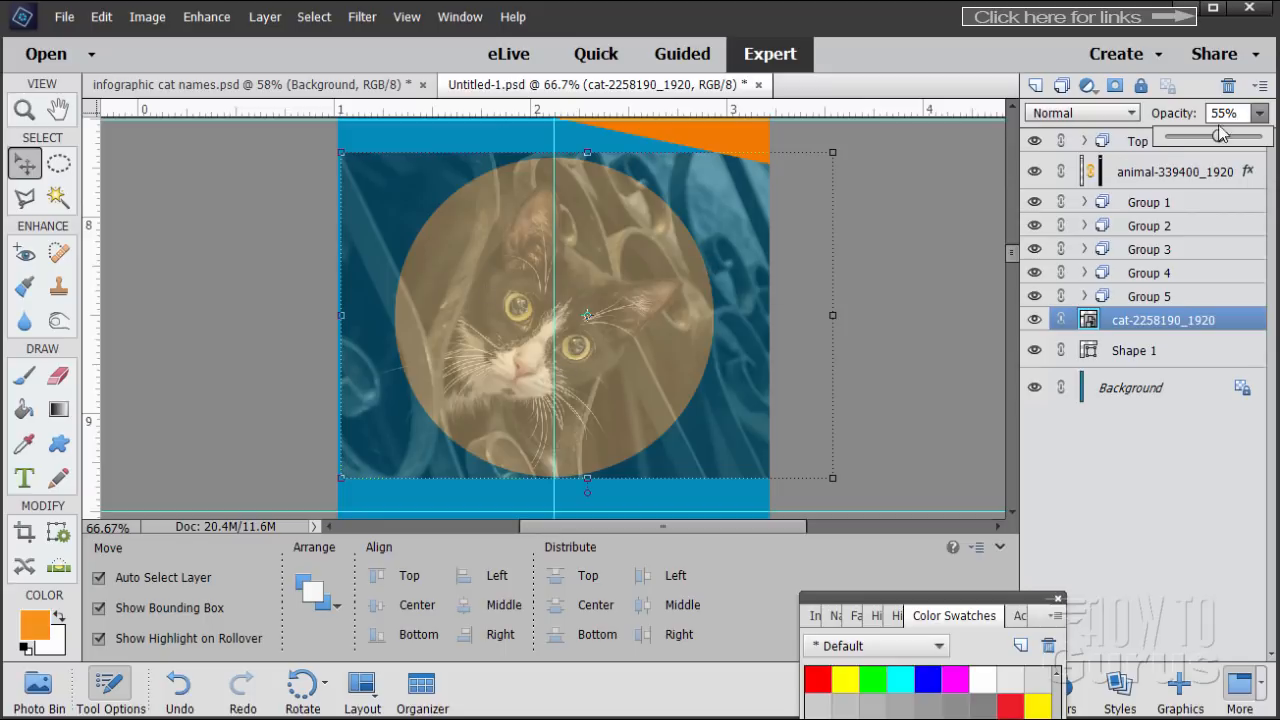
{"action": "left_click_drag", "start_coordinate": [1222, 137], "coordinate": [1264, 136]}
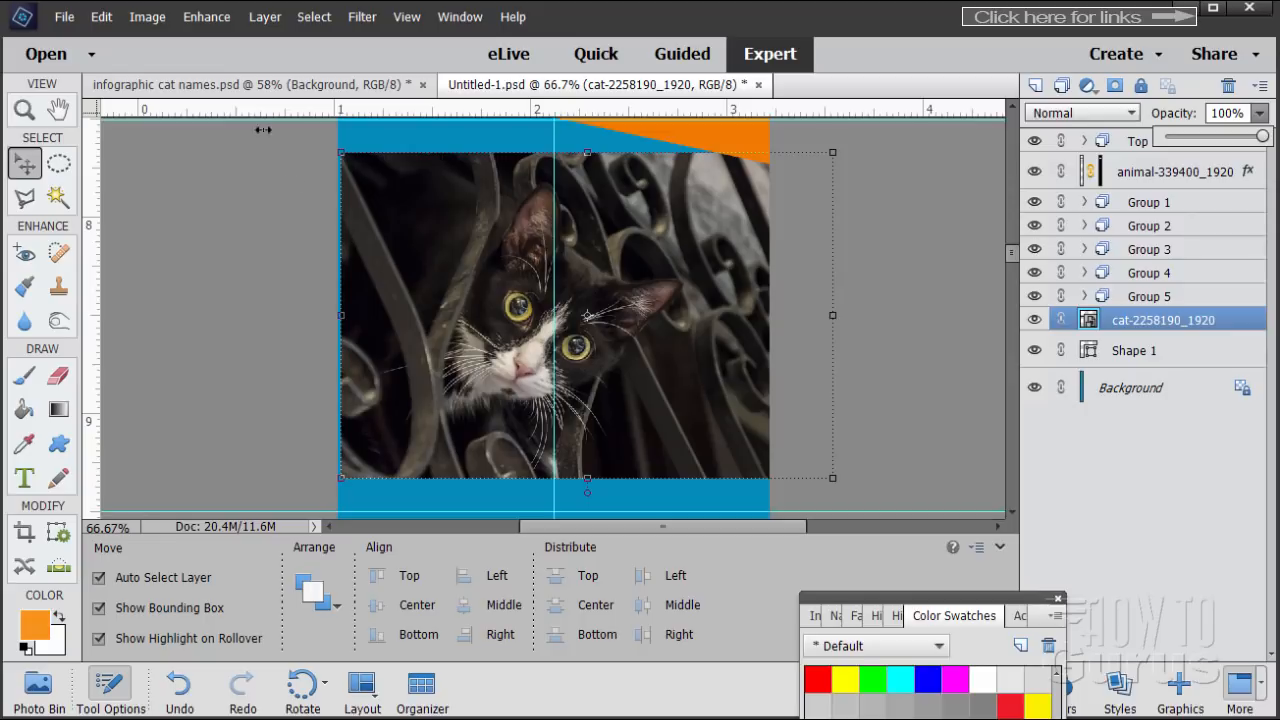
Step: Simplify the new cat photo layer and apply Shadows/Highlights with Lighten Shadows at 13%
{"action": "left_click", "coordinate": [200, 17]}
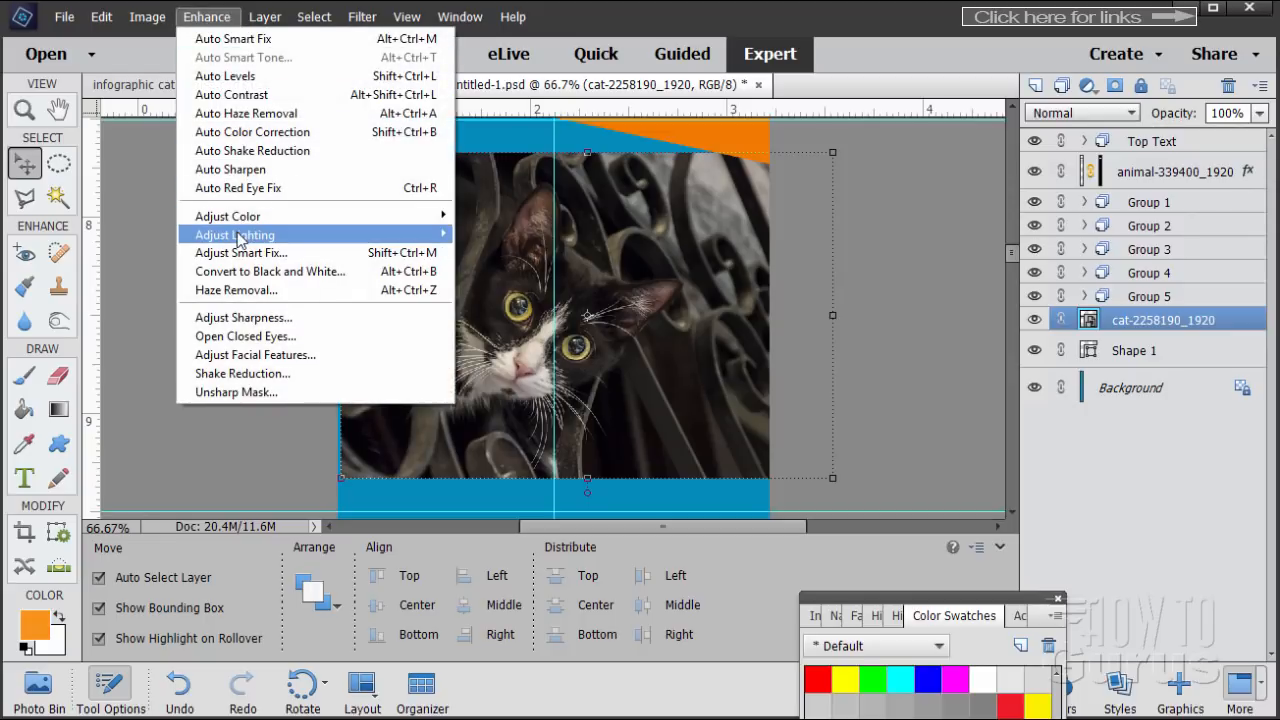
{"action": "mouse_move", "coordinate": [282, 240]}
{"action": "left_click", "coordinate": [518, 235]}
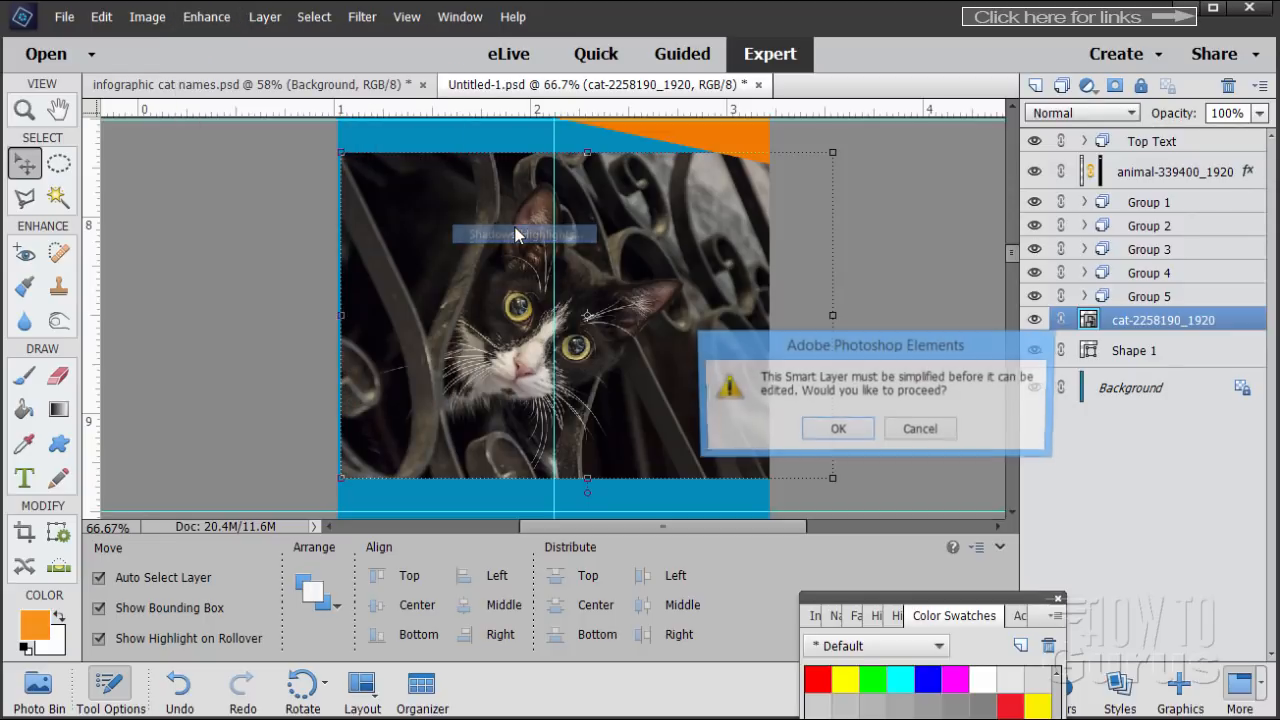
{"action": "left_click", "coordinate": [864, 435]}
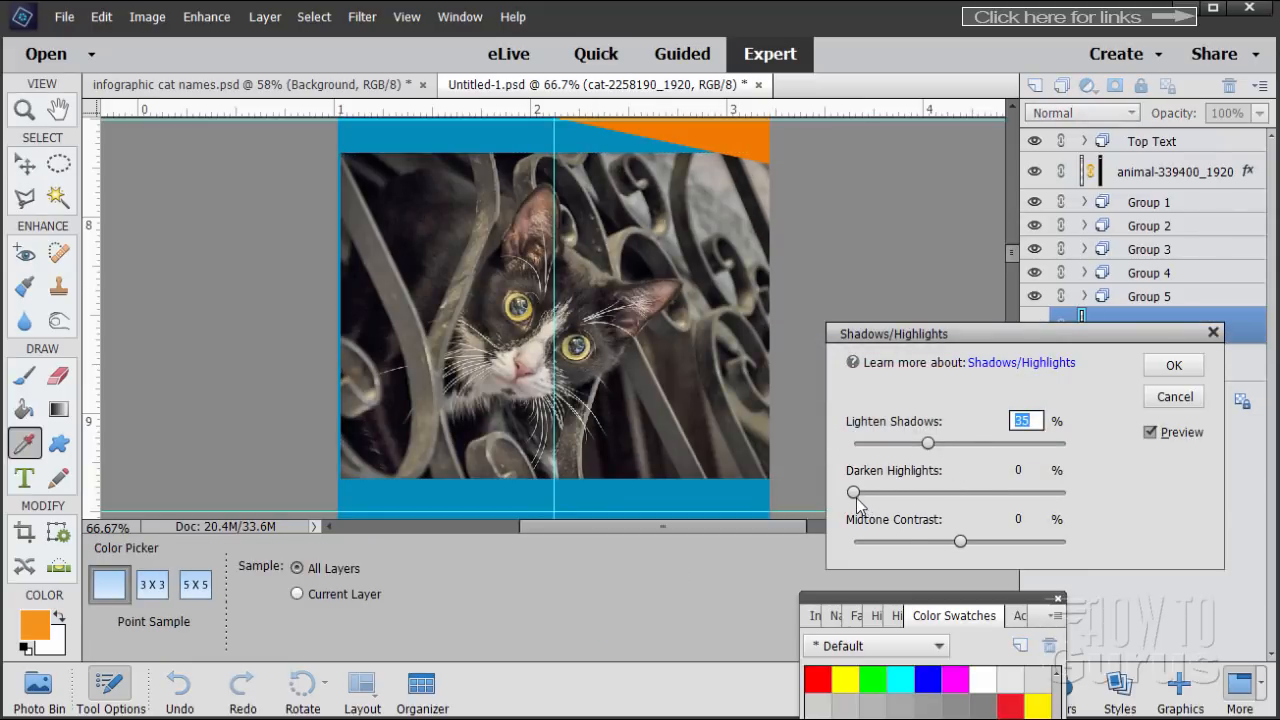
{"action": "left_click_drag", "start_coordinate": [928, 447], "coordinate": [893, 458]}
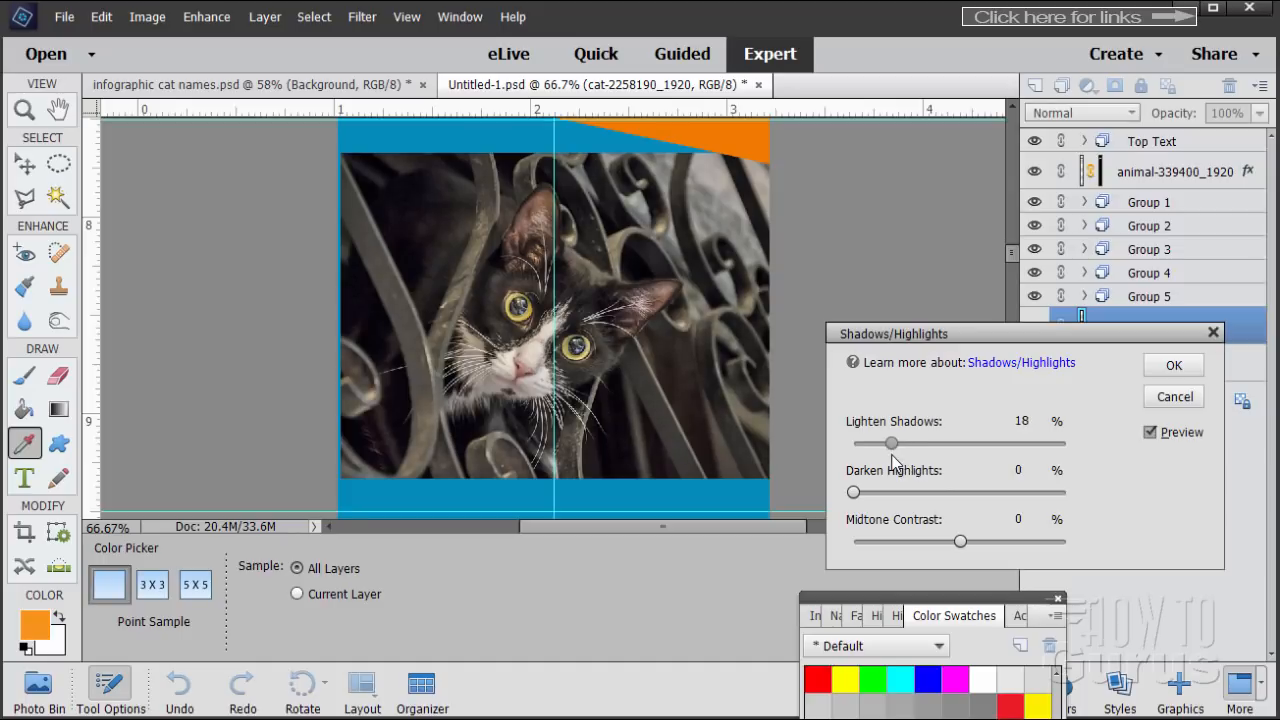
{"action": "left_click_drag", "start_coordinate": [893, 460], "coordinate": [882, 463]}
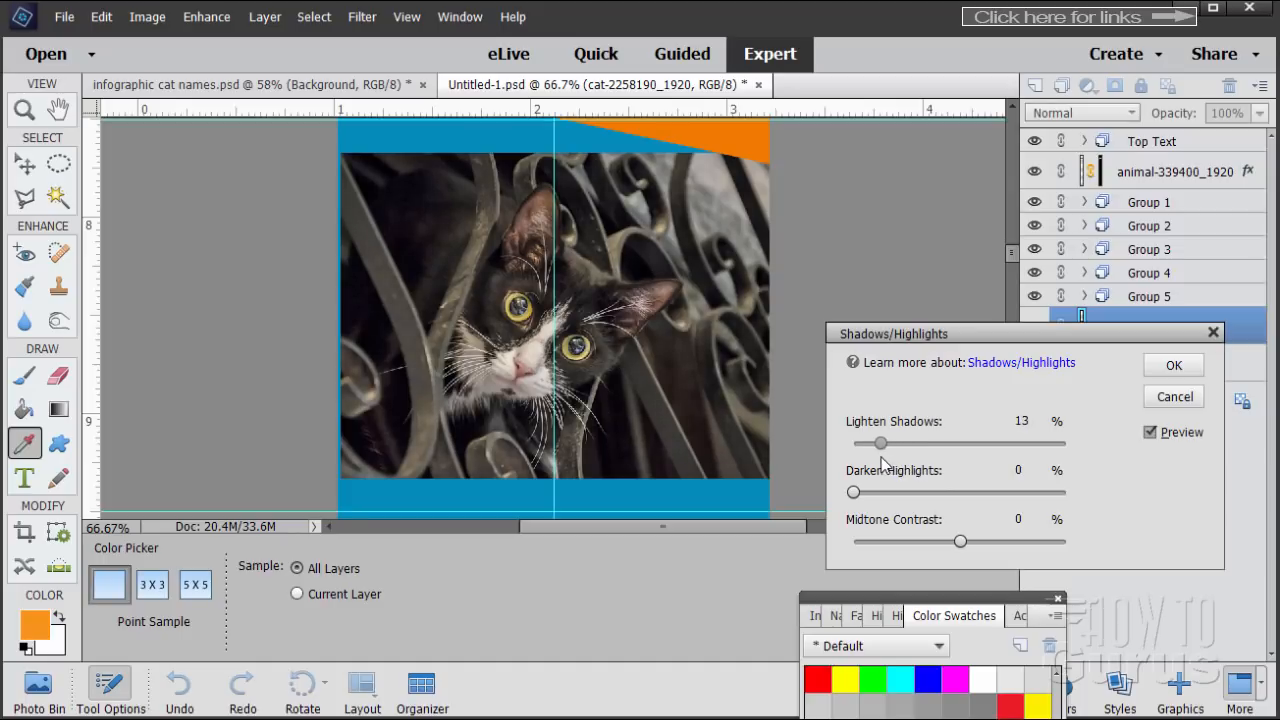
{"action": "left_click", "coordinate": [1168, 368]}
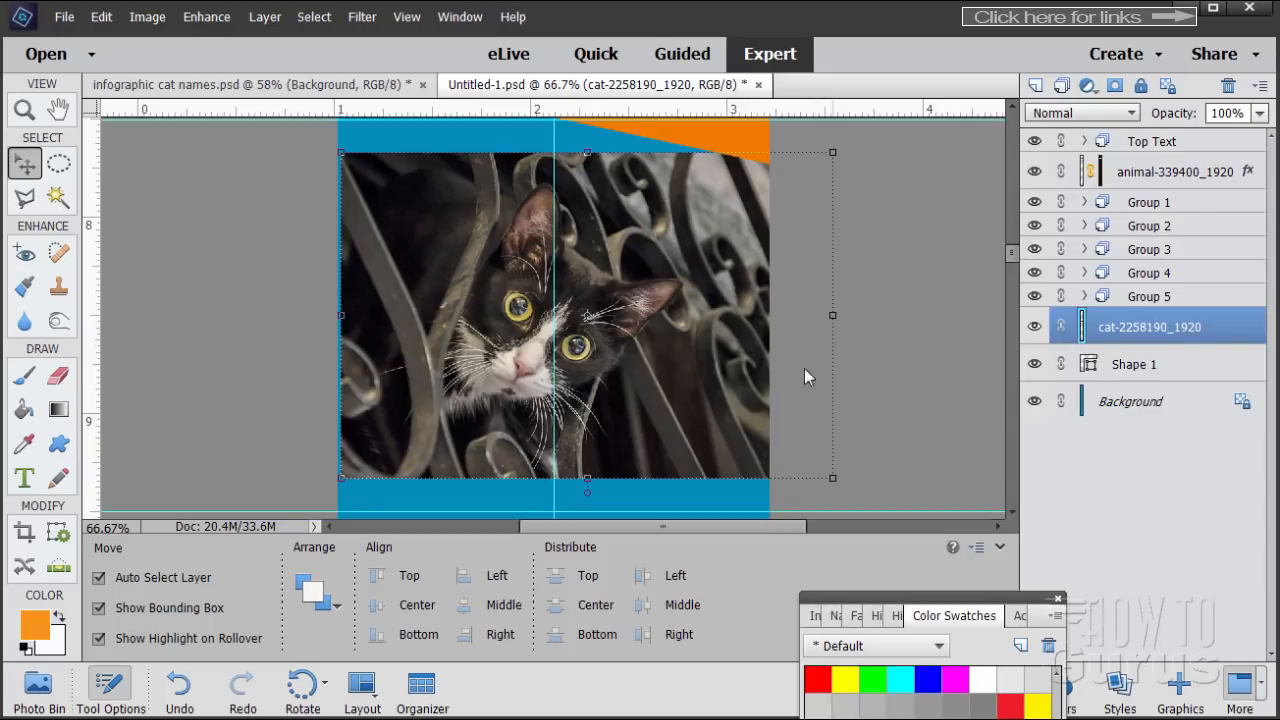
Step: Load the Shape 1 circle as a selection and use it to add a layer mask to the cat-2258190_1920 photo
{"action": "left_click", "coordinate": [1140, 370]}
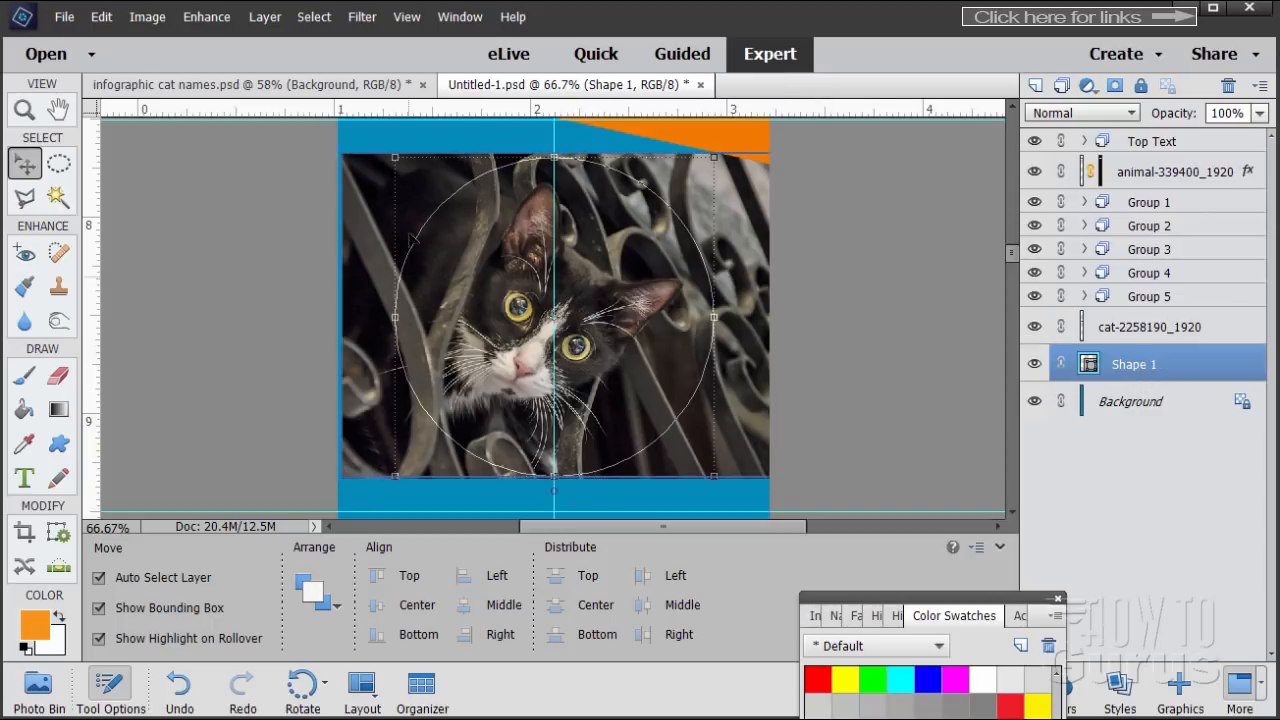
{"action": "key", "text": "ctrl"}
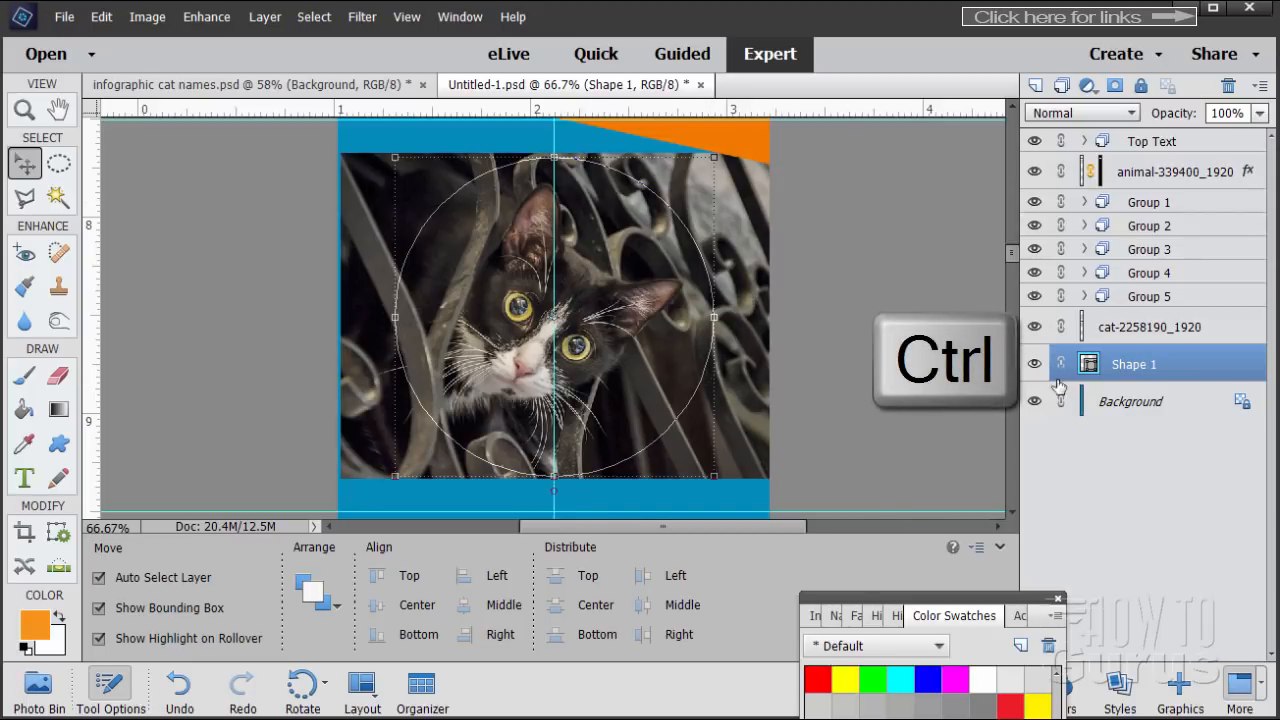
{"action": "left_click", "coordinate": [1088, 366], "text": "ctrl"}
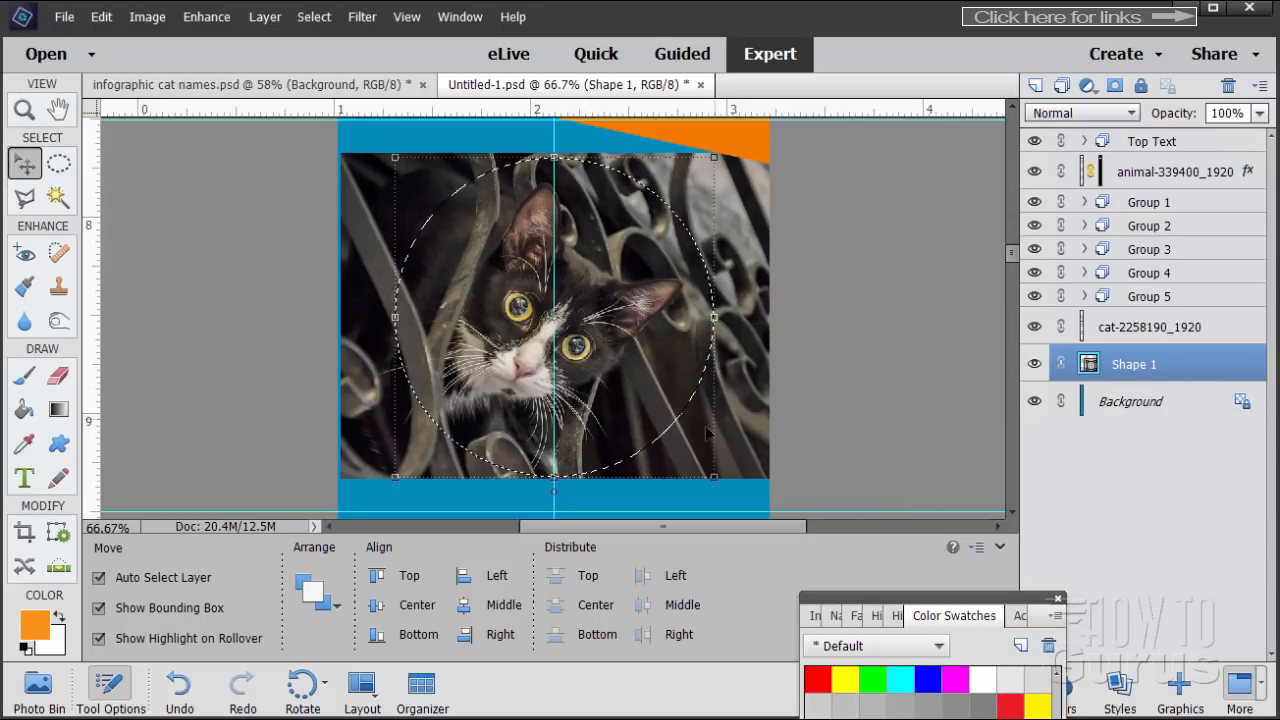
{"action": "left_click", "coordinate": [1130, 330]}
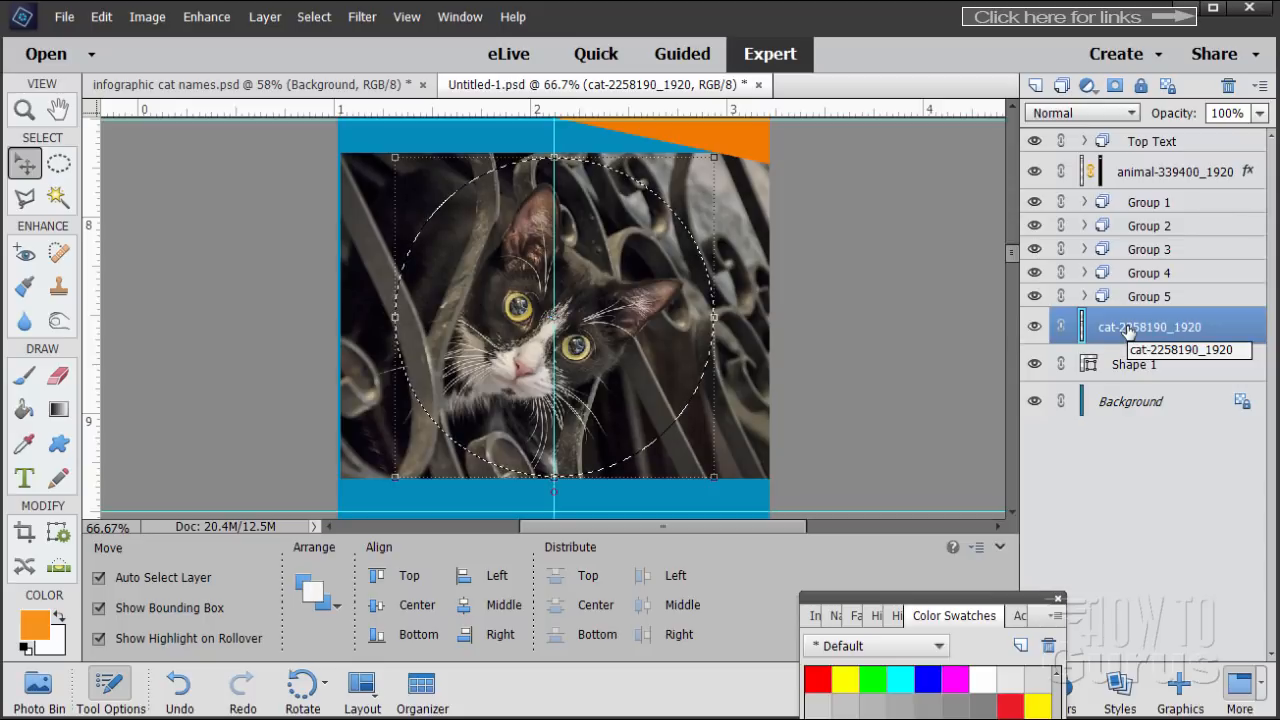
{"action": "left_click", "coordinate": [1115, 87]}
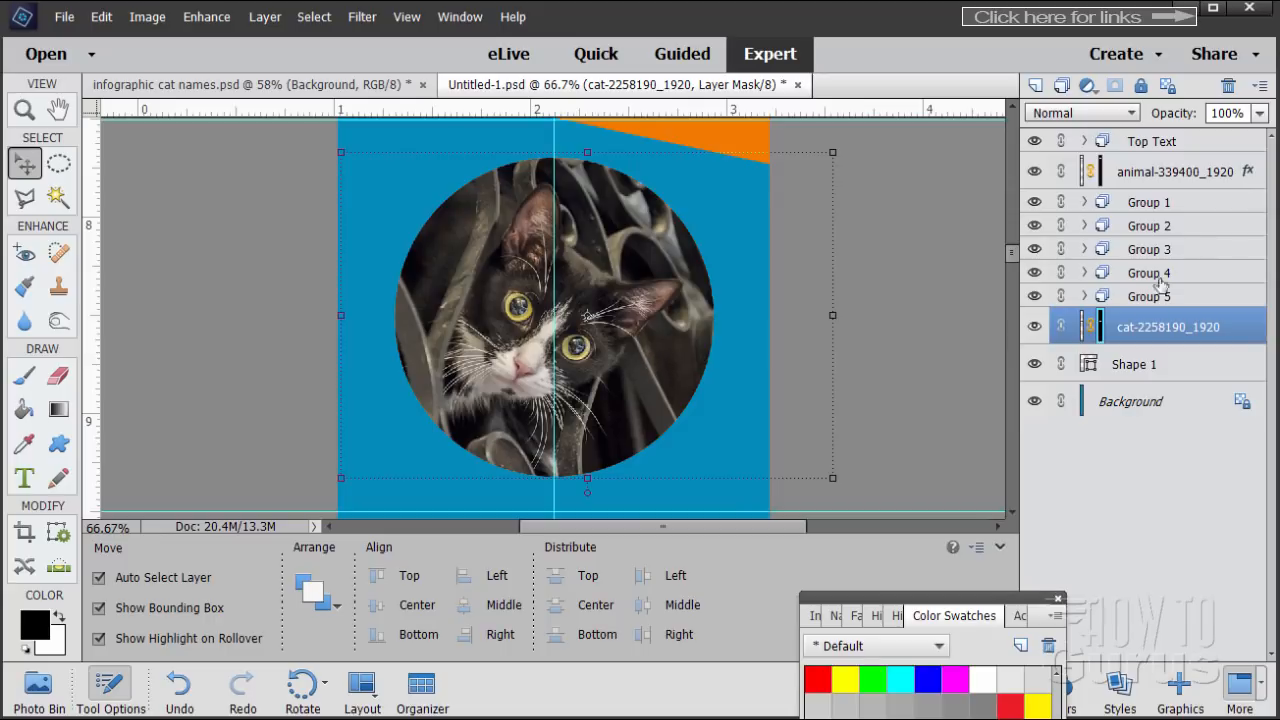
Step: Copy the layer style from the animal-339400_1920 photo and paste it onto the cat-2258190_1920 layer
{"action": "left_click", "coordinate": [1175, 173]}
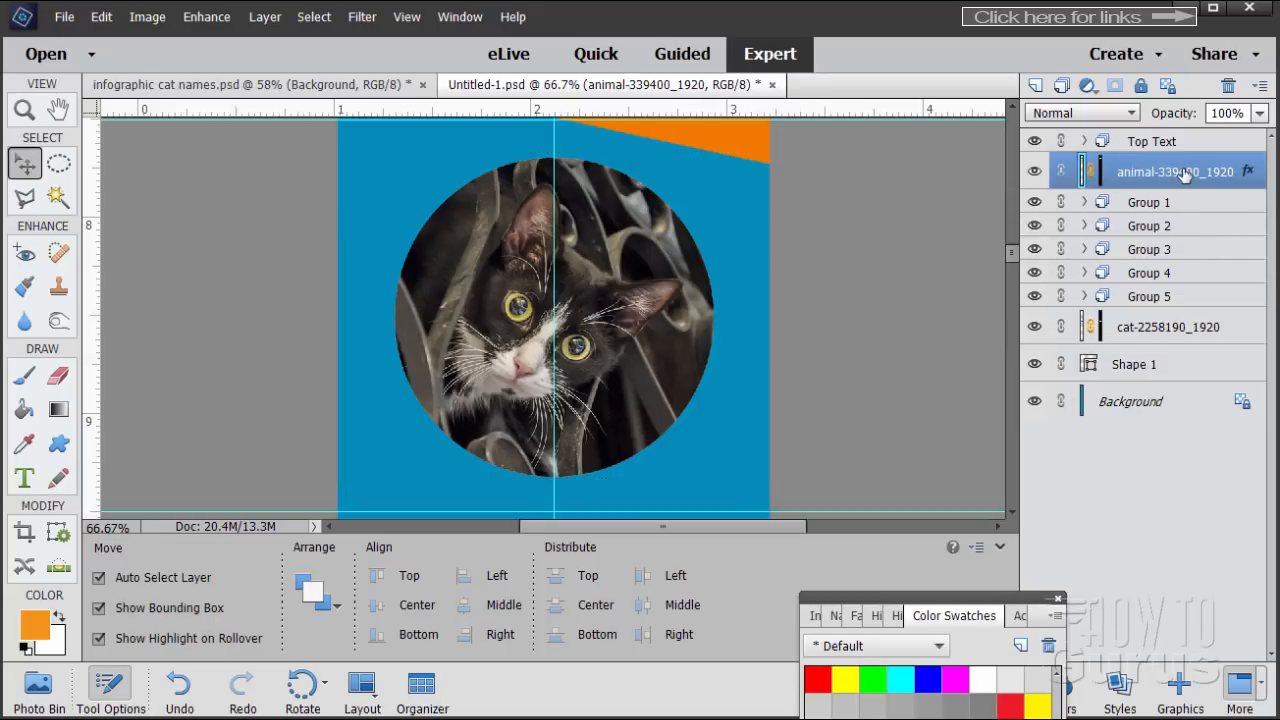
{"action": "right_click", "coordinate": [1145, 178]}
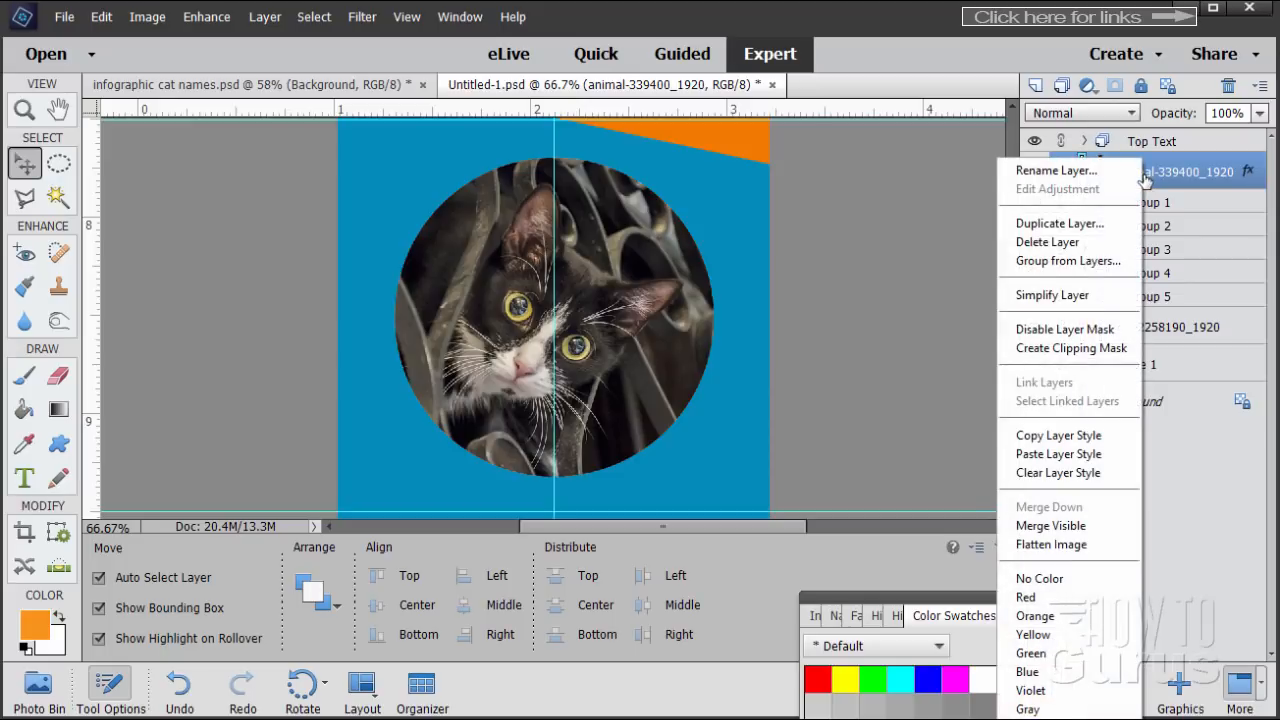
{"action": "left_click", "coordinate": [1071, 435]}
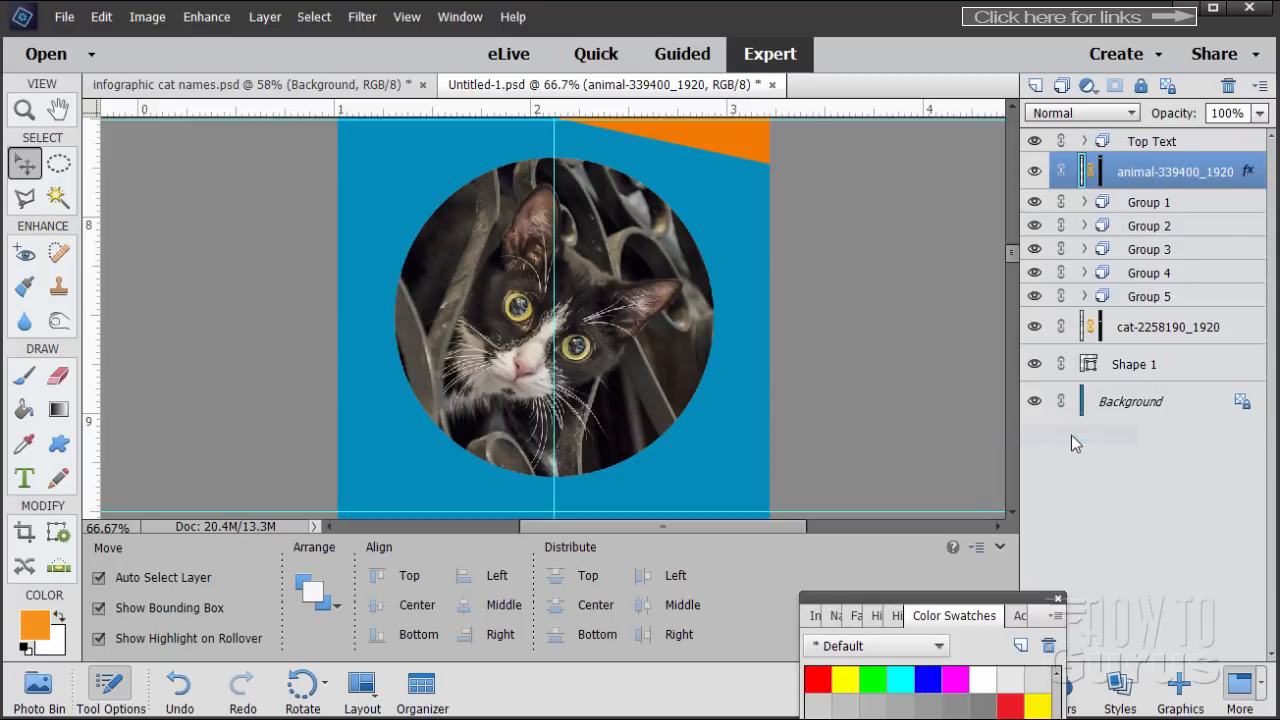
{"action": "left_click", "coordinate": [1155, 366]}
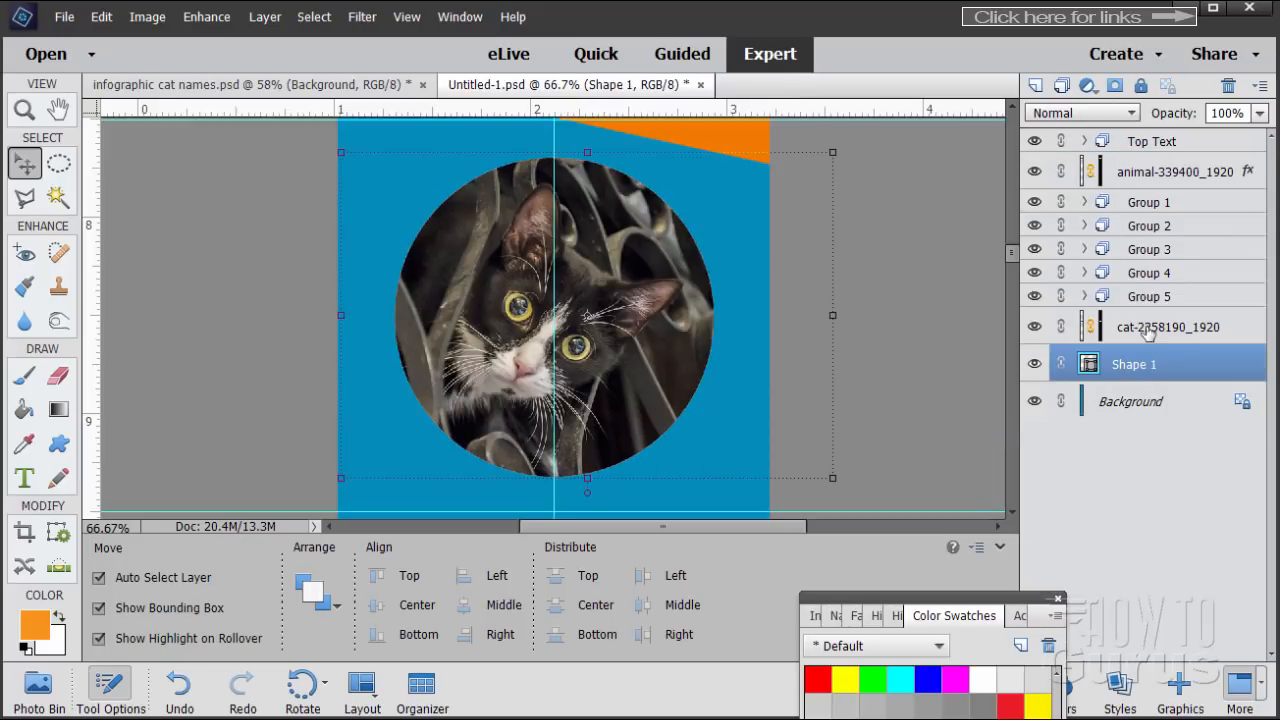
{"action": "left_click", "coordinate": [1143, 330]}
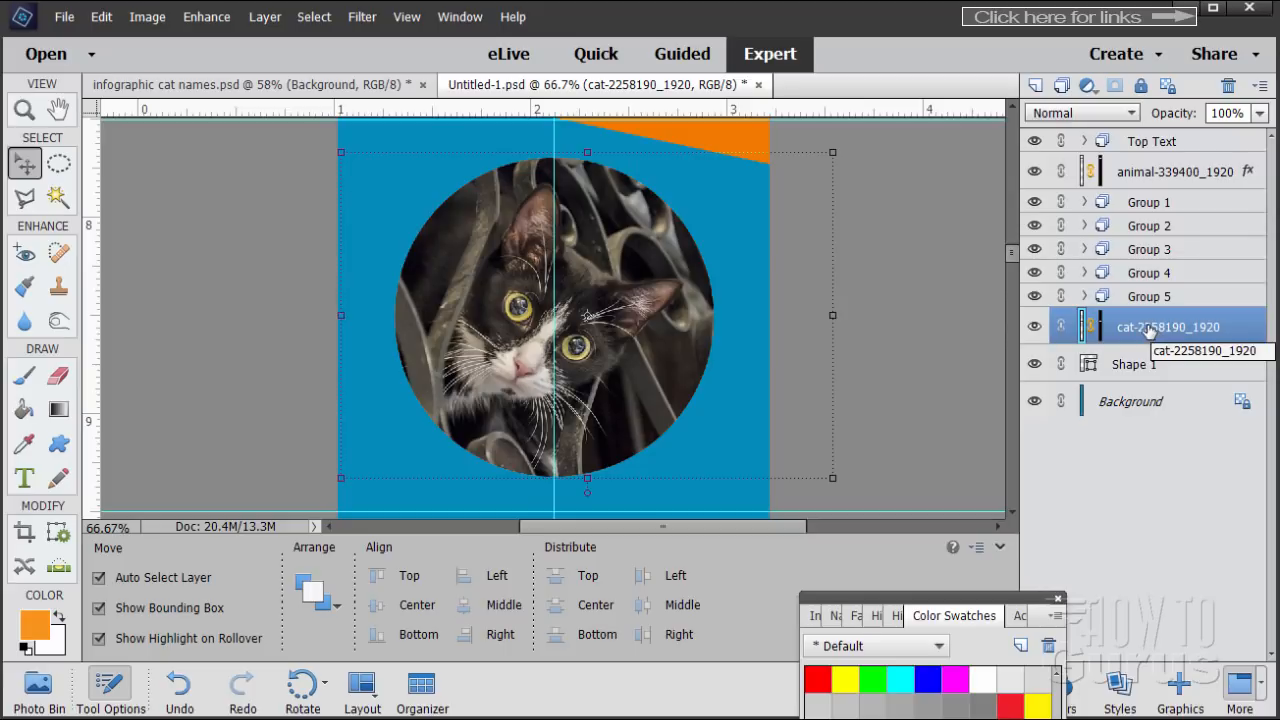
{"action": "right_click", "coordinate": [1149, 333]}
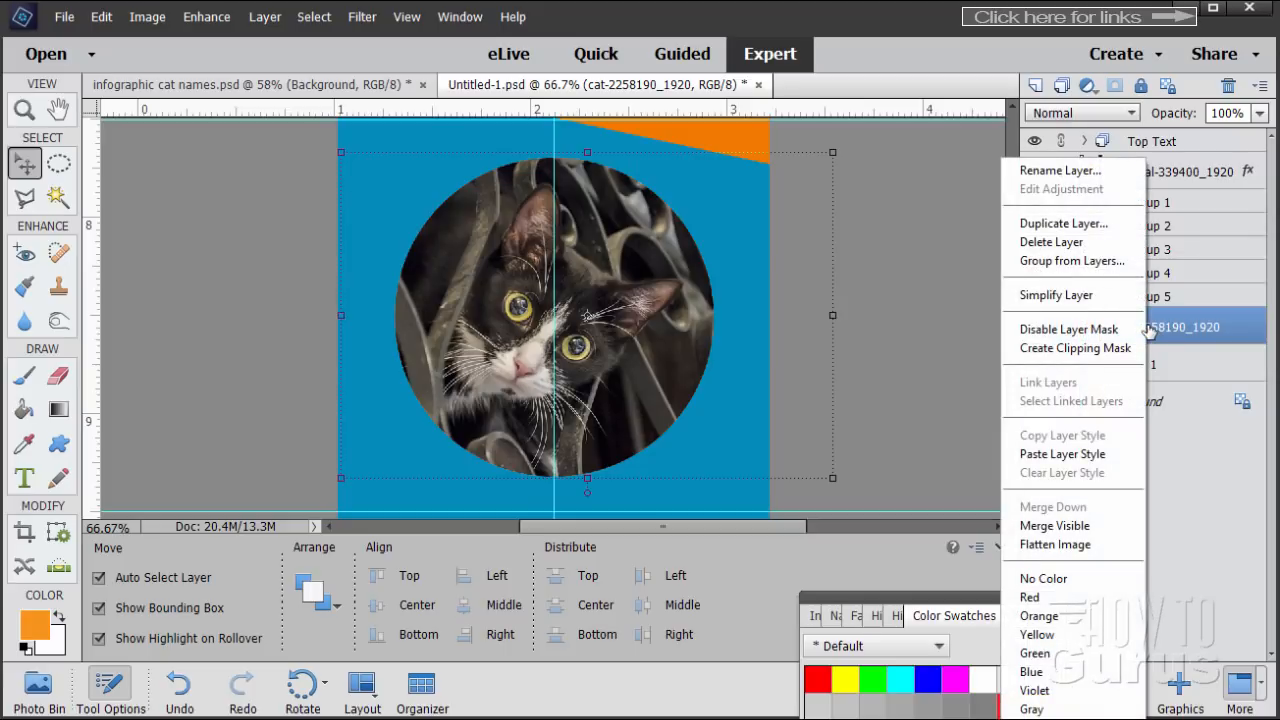
{"action": "left_click", "coordinate": [1090, 454]}
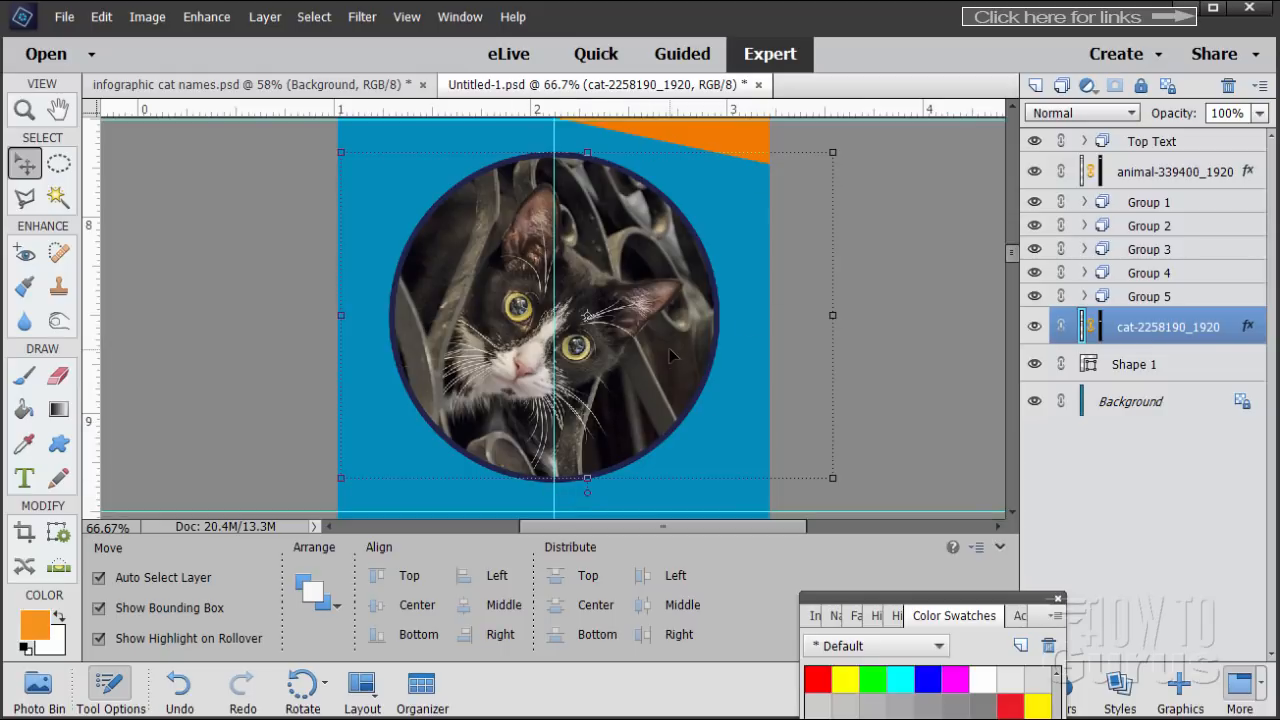
Step: Review the infographic from section 5 past the new cat picture down through the blank guide-divided areas below
{"action": "scroll", "coordinate": [741, 375], "scroll_direction": "down", "scroll_amount": 5}
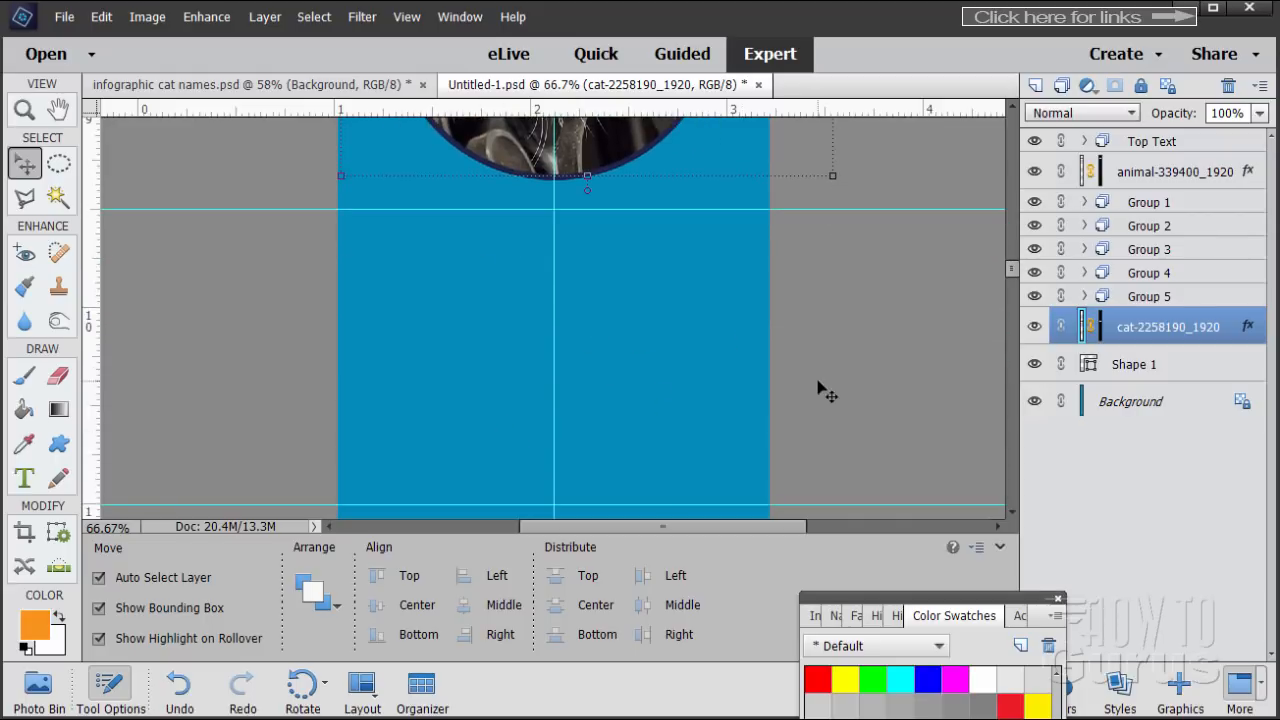
{"action": "scroll", "coordinate": [820, 391], "scroll_direction": "up", "scroll_amount": 2}
{"action": "scroll", "coordinate": [920, 357], "scroll_direction": "up", "scroll_amount": 7}
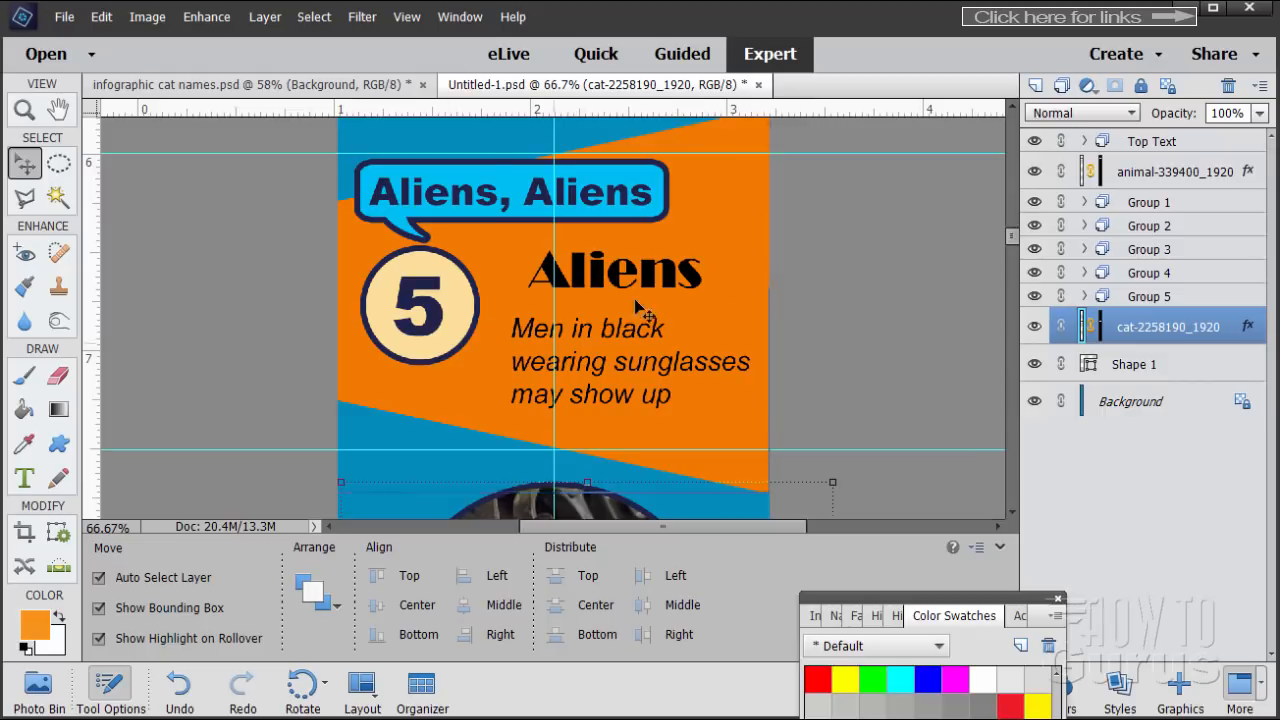
{"action": "scroll", "coordinate": [894, 226], "scroll_direction": "down", "scroll_amount": 5}
{"action": "scroll", "coordinate": [894, 226], "scroll_direction": "down", "scroll_amount": 6}
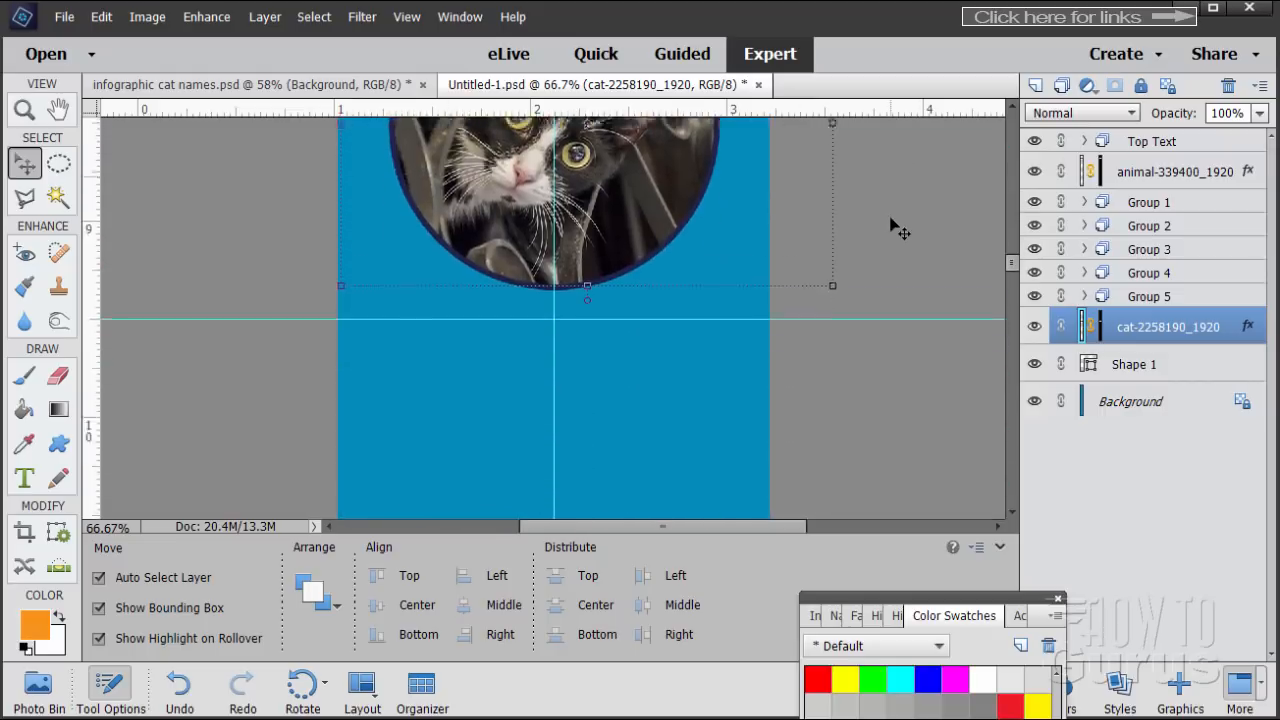
{"action": "scroll", "coordinate": [869, 274], "scroll_direction": "down", "scroll_amount": 5}
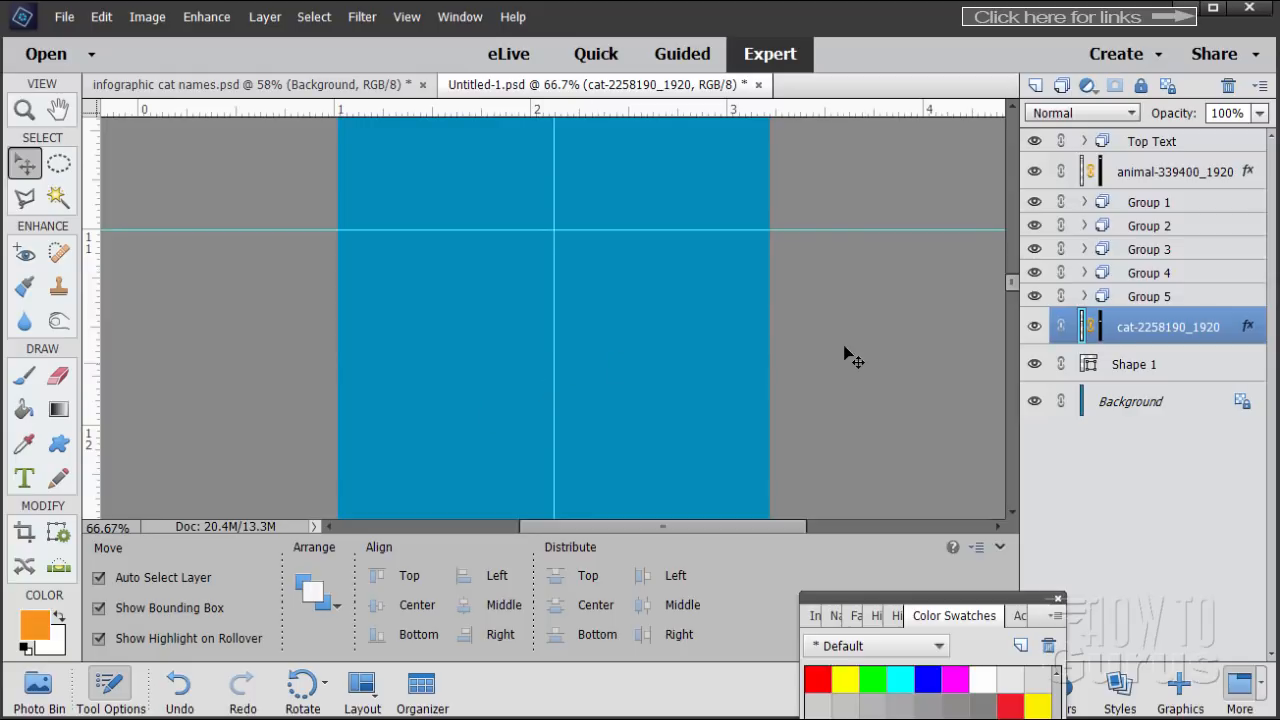
{"action": "scroll", "coordinate": [848, 354], "scroll_direction": "down", "scroll_amount": 5}
{"action": "scroll", "coordinate": [848, 356], "scroll_direction": "down", "scroll_amount": 1}
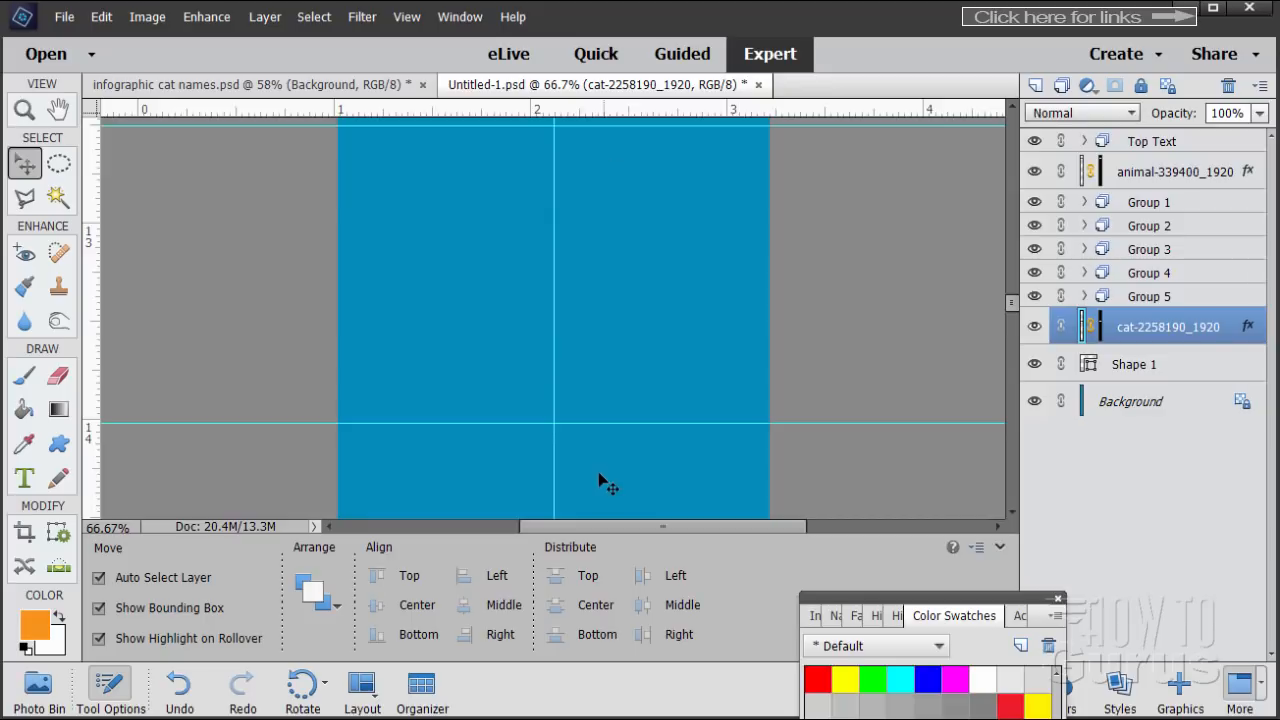
{"action": "scroll", "coordinate": [623, 463], "scroll_direction": "up", "scroll_amount": 7}
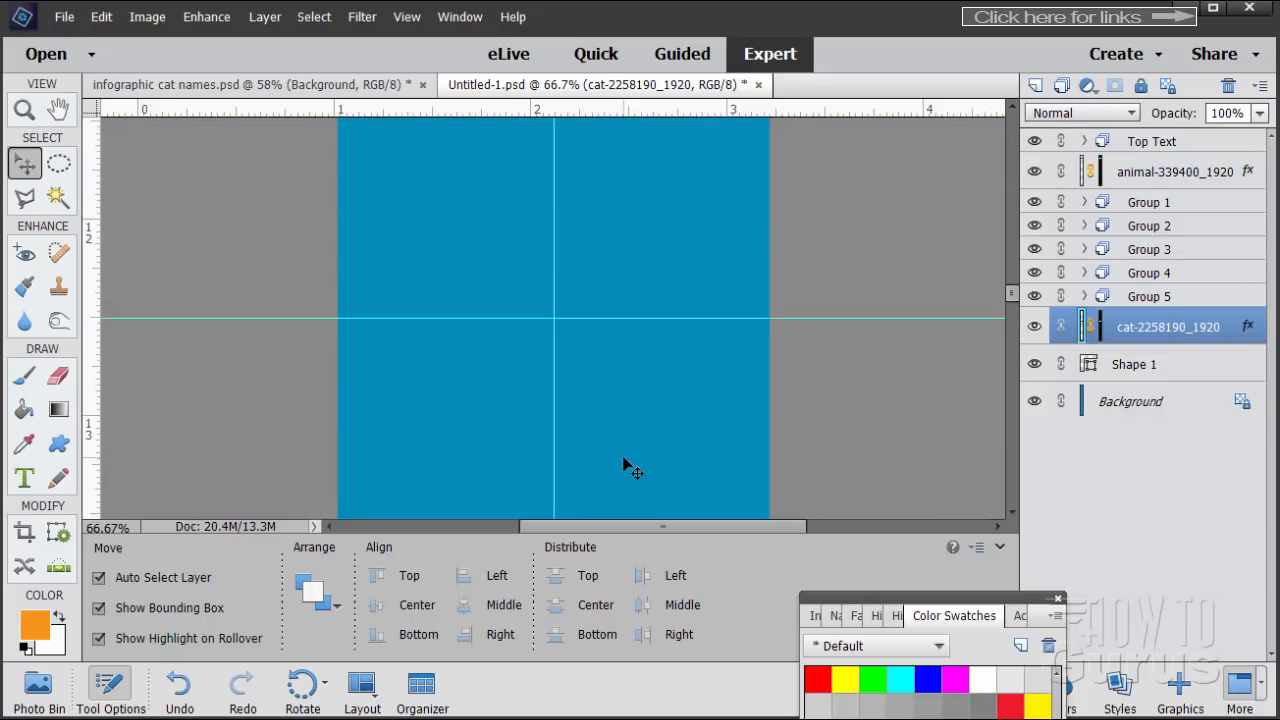
{"action": "scroll", "coordinate": [623, 463], "scroll_direction": "up", "scroll_amount": 5}
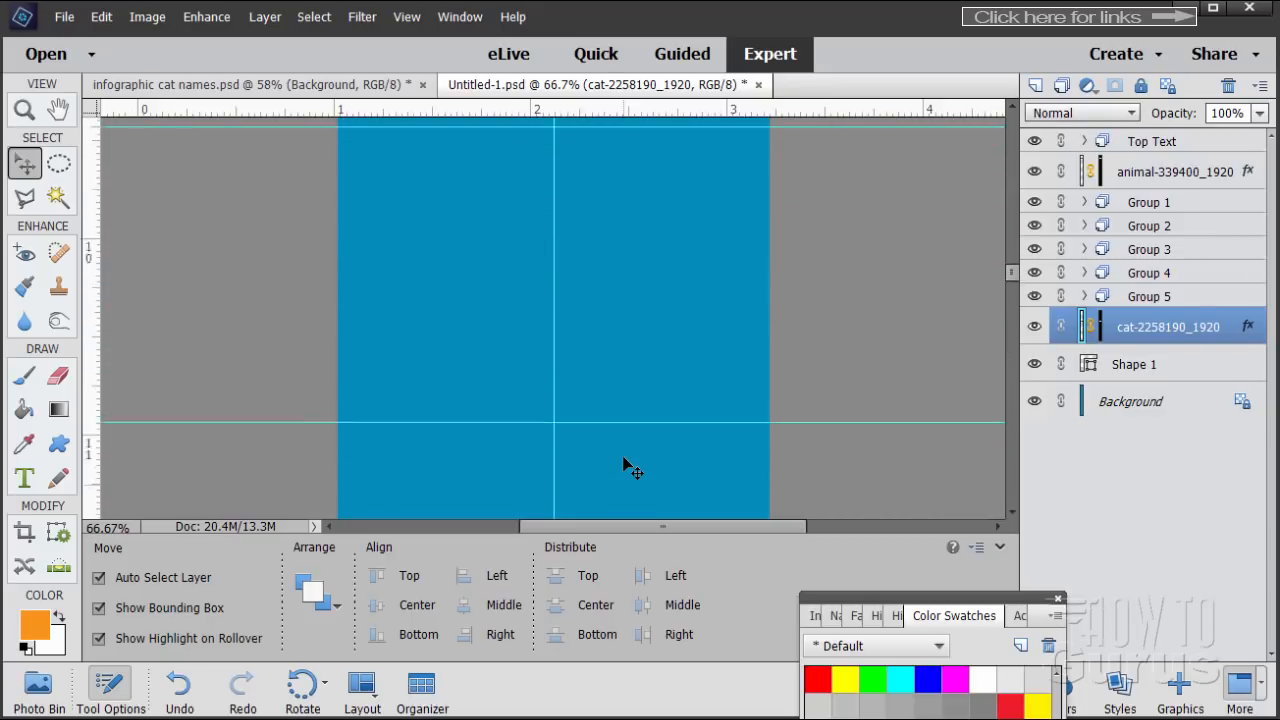
{"action": "scroll", "coordinate": [643, 428], "scroll_direction": "up", "scroll_amount": 6}
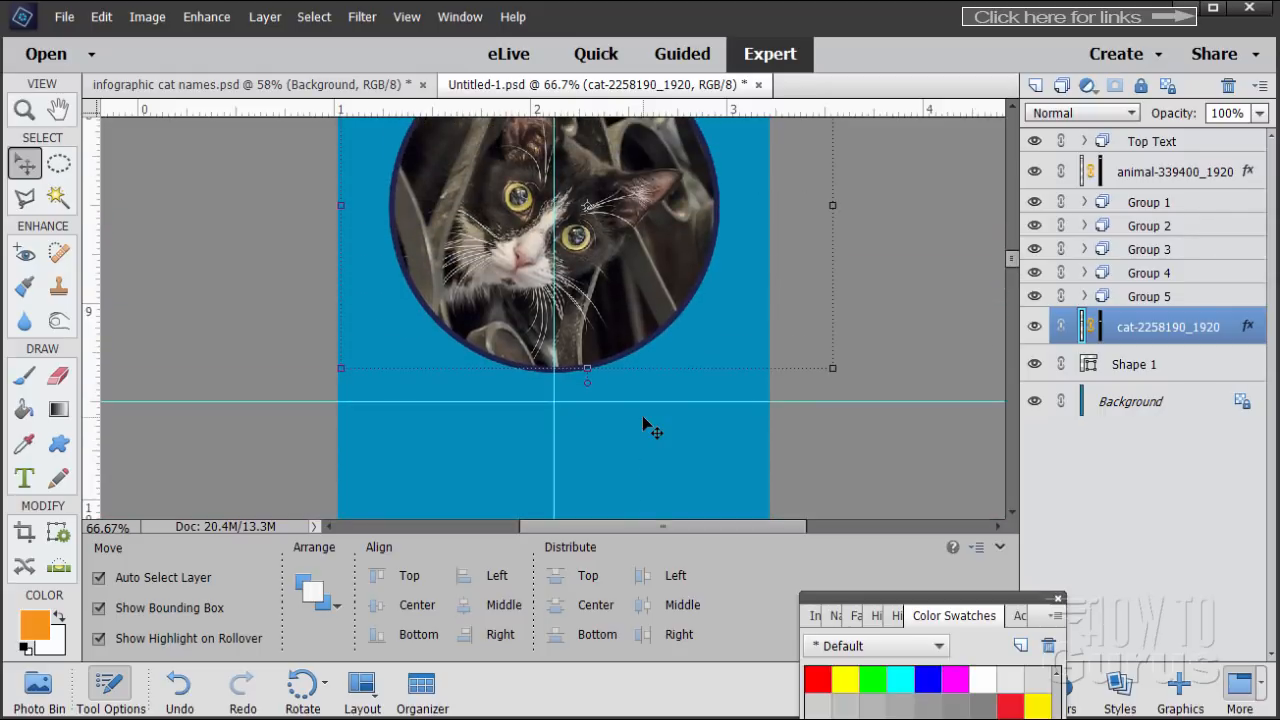
Step: Review sections 6 to 10 beneath the second cat photo and the blank guide-divided areas below section 10
{"action": "scroll", "coordinate": [643, 419], "scroll_direction": "up", "scroll_amount": 3}
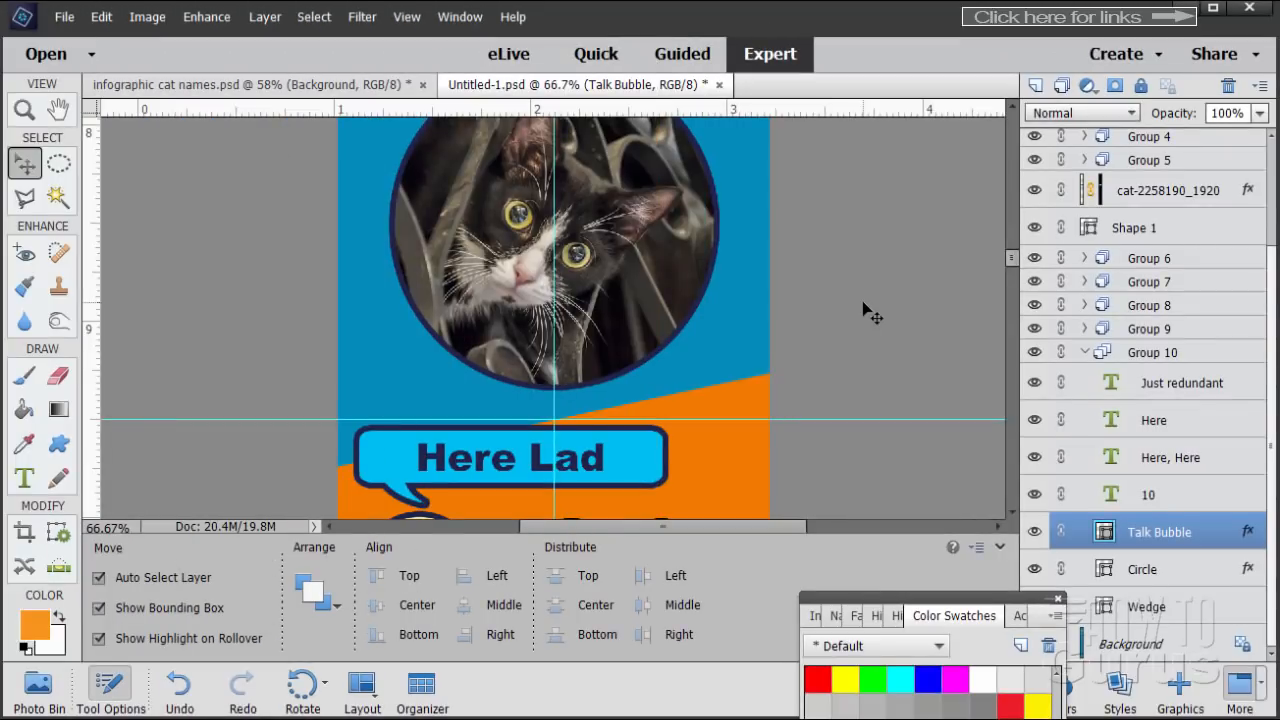
{"action": "scroll", "coordinate": [866, 309], "scroll_direction": "down", "scroll_amount": 2}
{"action": "scroll", "coordinate": [866, 310], "scroll_direction": "down", "scroll_amount": 5}
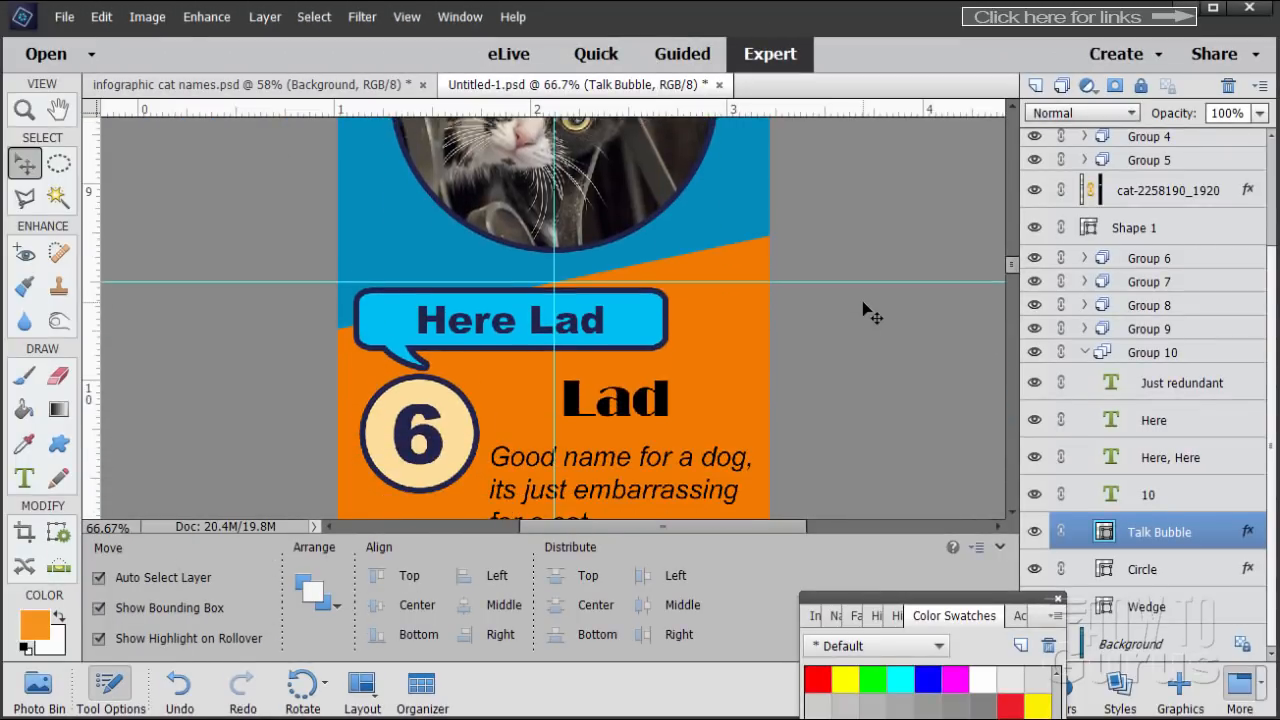
{"action": "scroll", "coordinate": [866, 310], "scroll_direction": "down", "scroll_amount": 9}
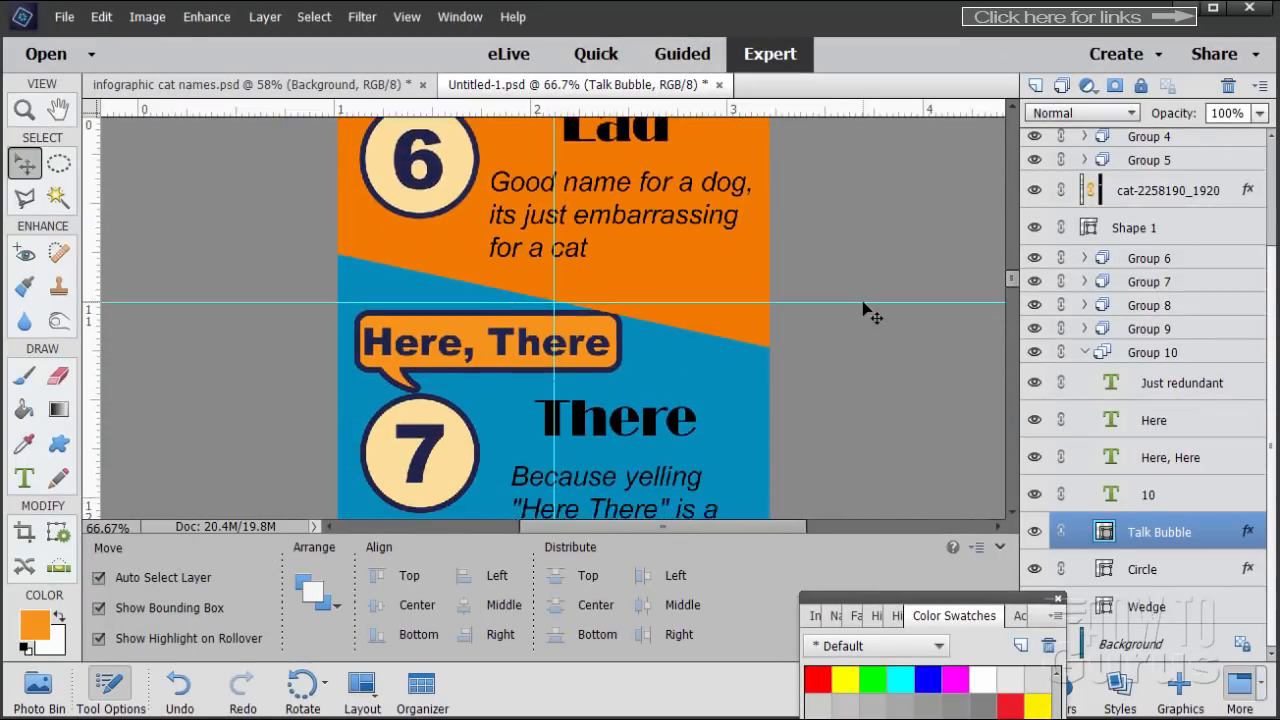
{"action": "scroll", "coordinate": [866, 311], "scroll_direction": "down", "scroll_amount": 7}
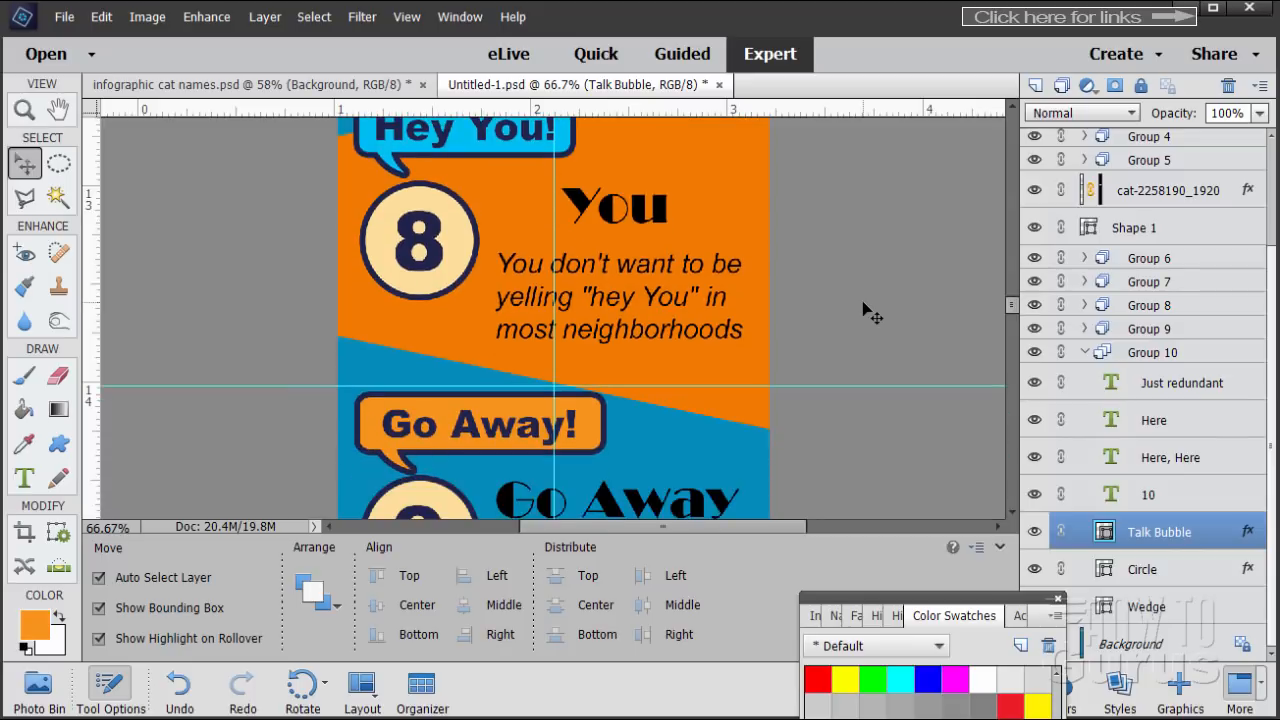
{"action": "scroll", "coordinate": [866, 312], "scroll_direction": "down", "scroll_amount": 7}
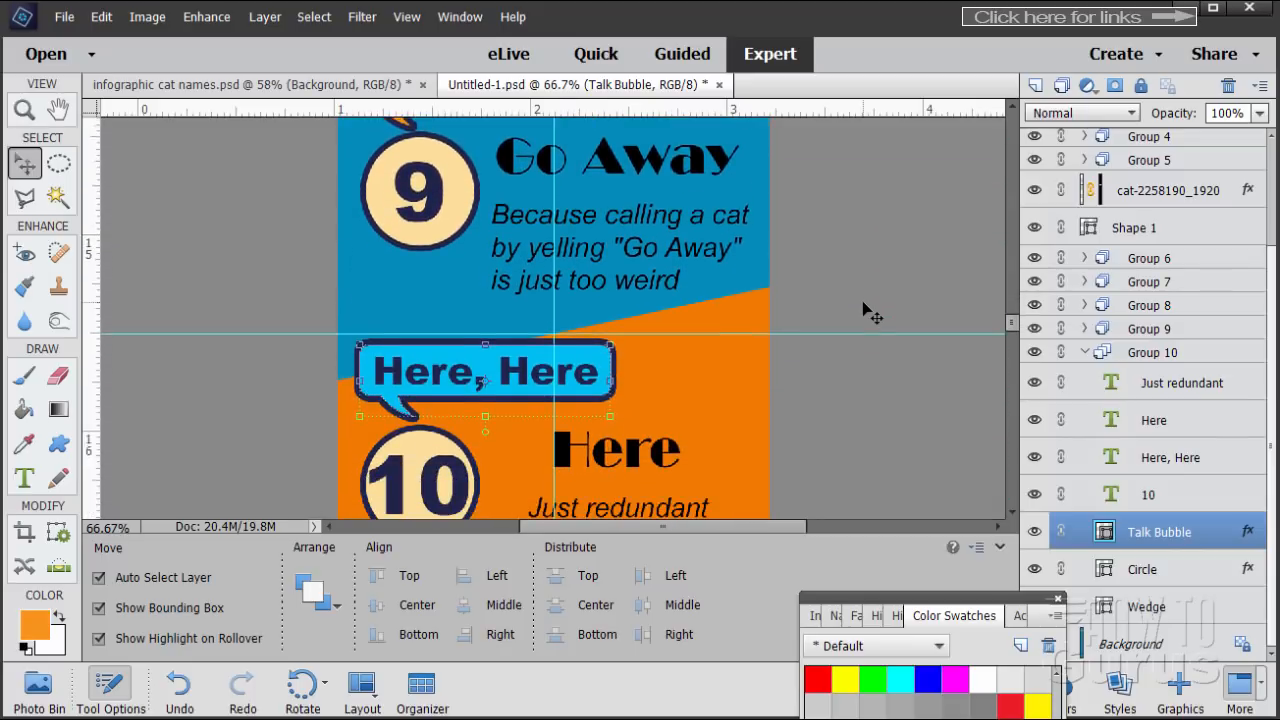
{"action": "scroll", "coordinate": [866, 311], "scroll_direction": "down", "scroll_amount": 4}
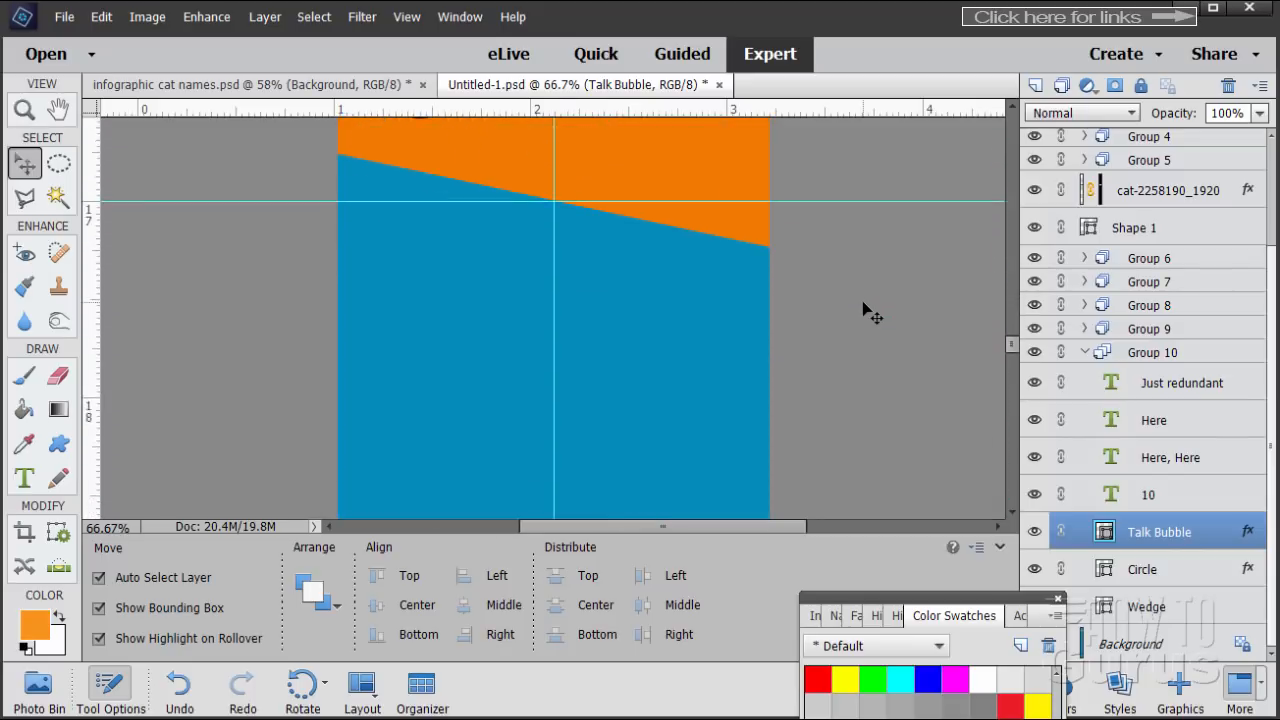
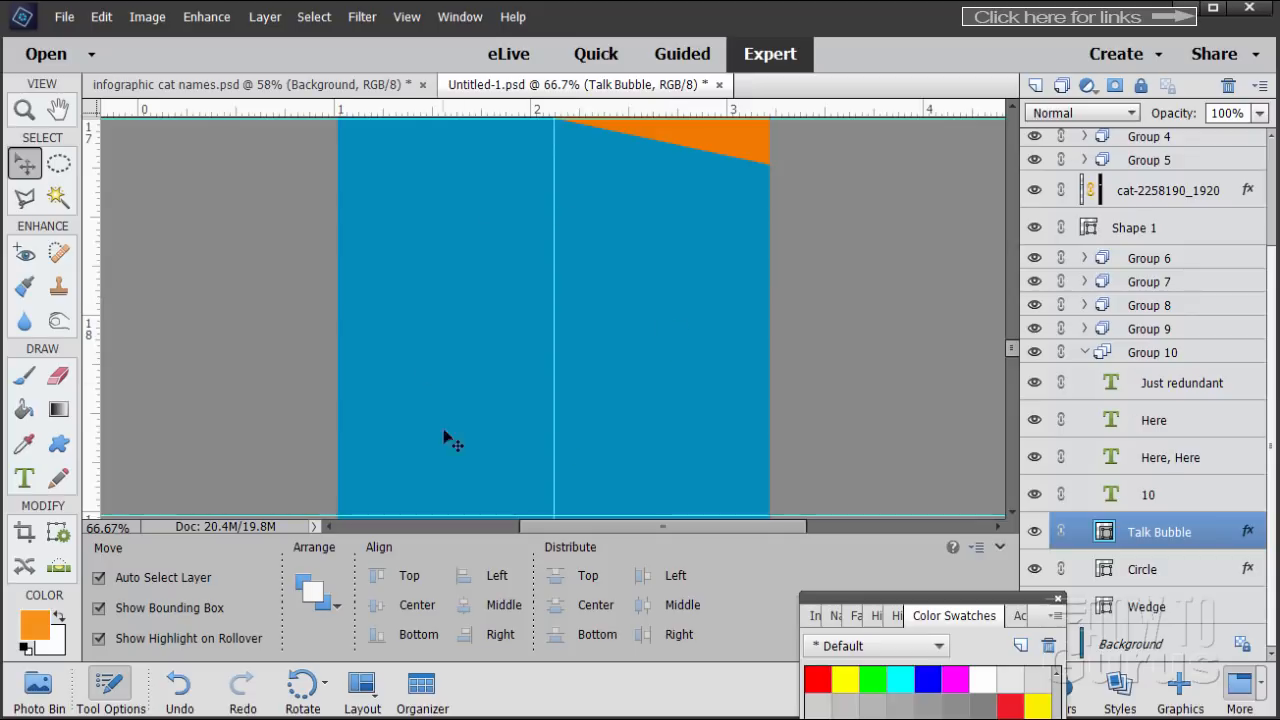
{"action": "scroll", "coordinate": [766, 400], "scroll_direction": "up", "scroll_amount": 12}
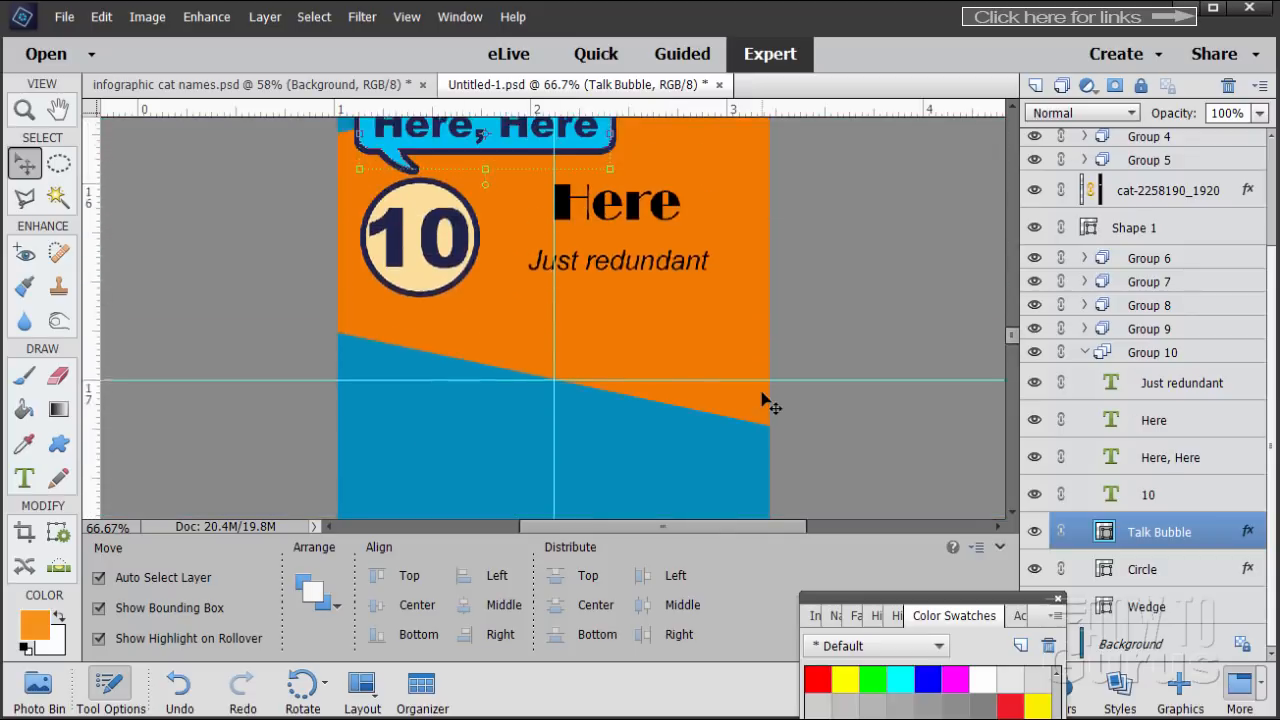
{"action": "scroll", "coordinate": [766, 400], "scroll_direction": "up", "scroll_amount": 12}
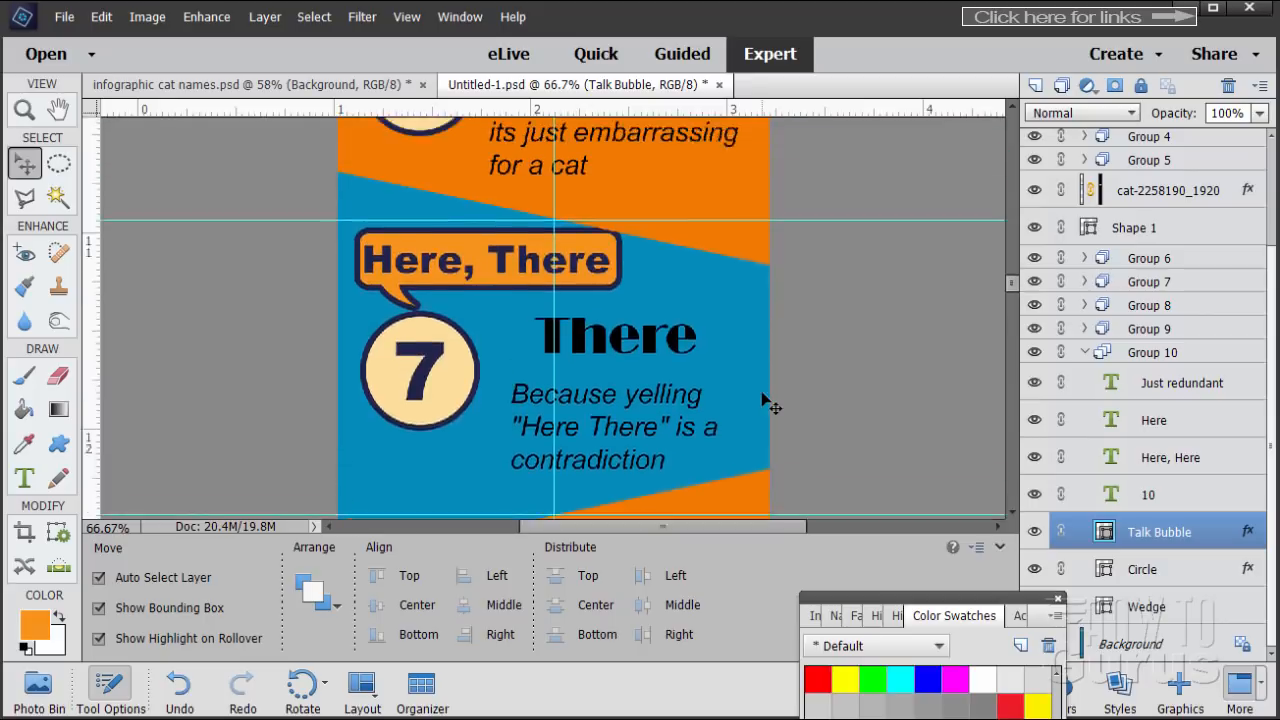
{"action": "scroll", "coordinate": [766, 400], "scroll_direction": "up", "scroll_amount": 5}
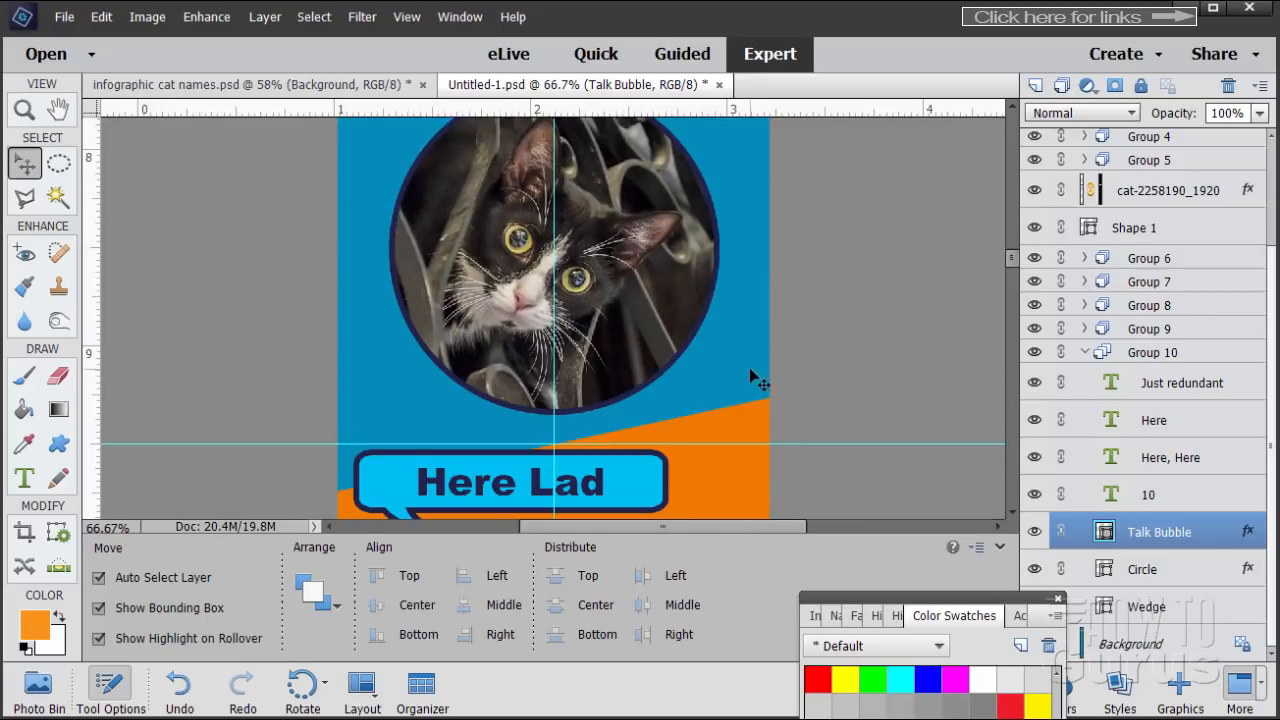
{"action": "scroll", "coordinate": [625, 372], "scroll_direction": "up", "scroll_amount": 1}
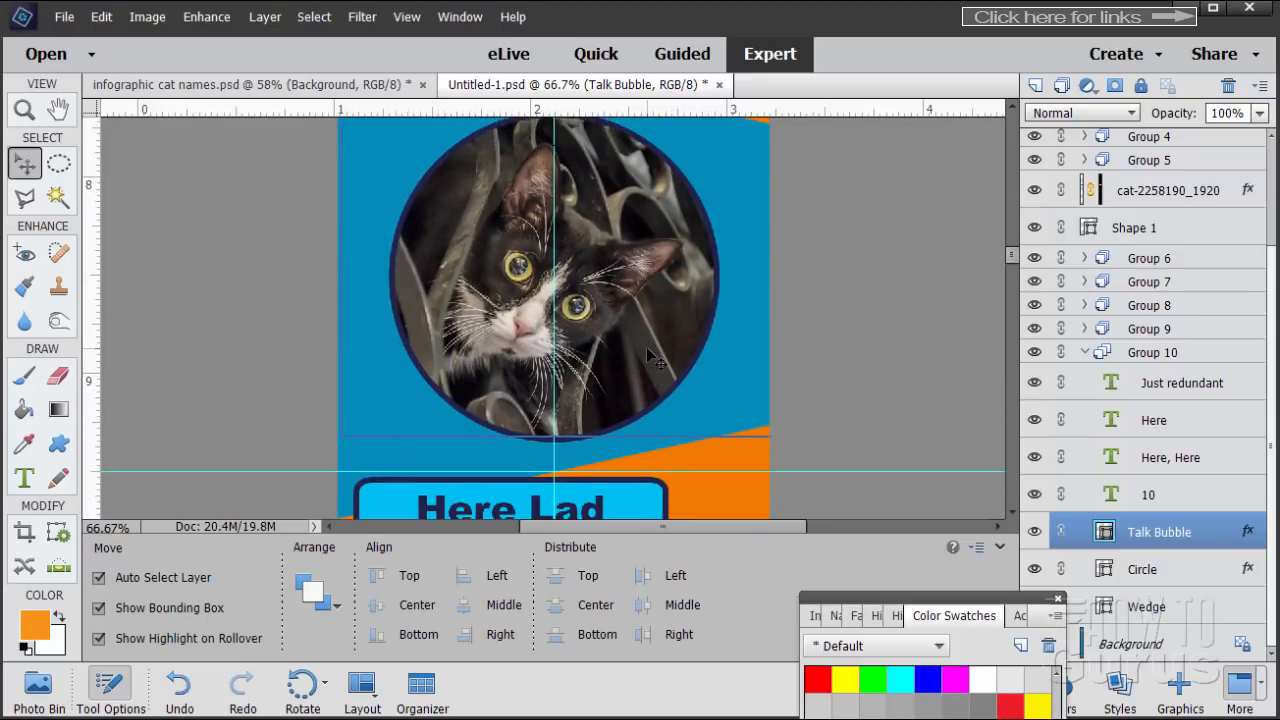
{"action": "scroll", "coordinate": [640, 365], "scroll_direction": "down", "scroll_amount": 5}
{"action": "scroll", "coordinate": [652, 357], "scroll_direction": "down", "scroll_amount": 10}
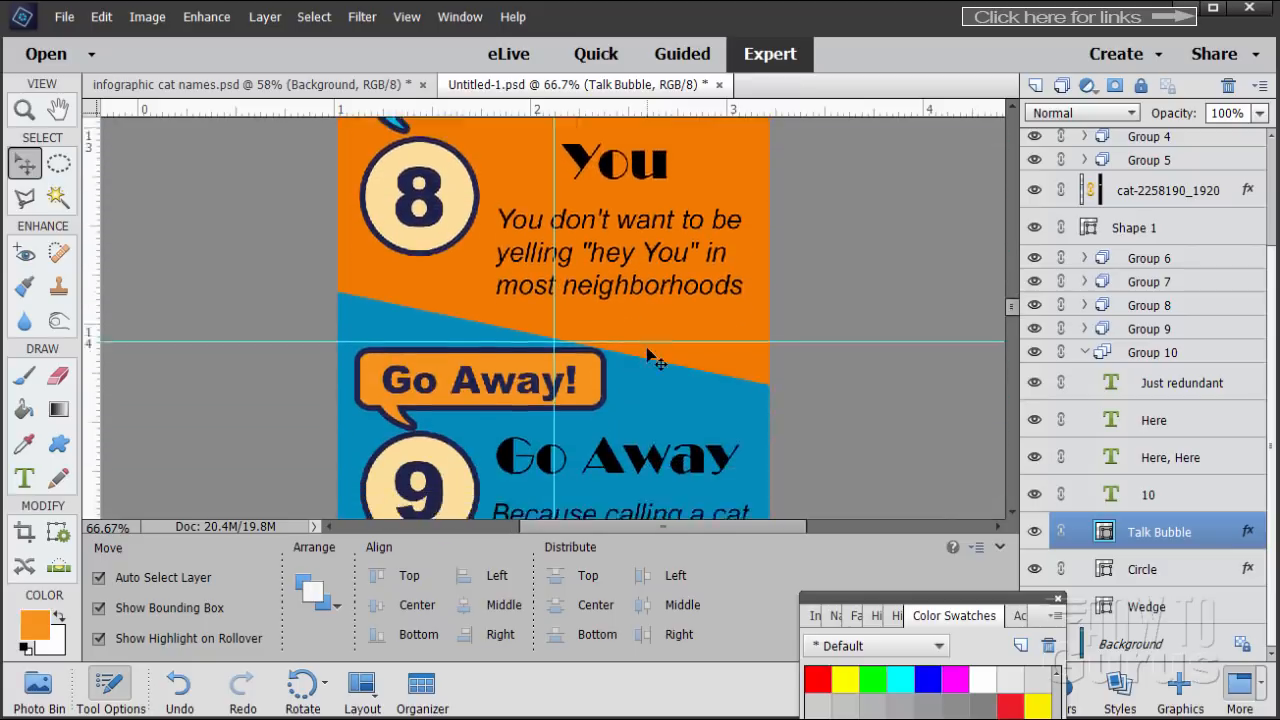
{"action": "scroll", "coordinate": [657, 360], "scroll_direction": "down", "scroll_amount": 10}
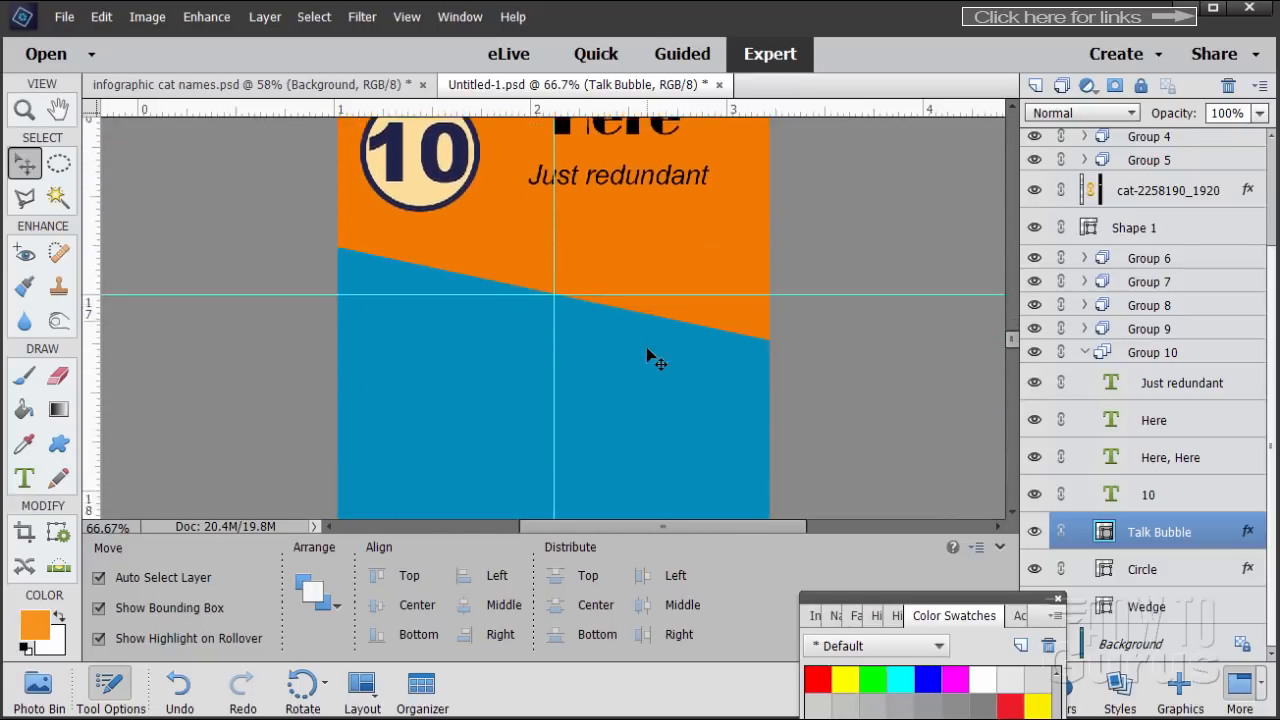
{"action": "scroll", "coordinate": [556, 348], "scroll_direction": "down", "scroll_amount": 8}
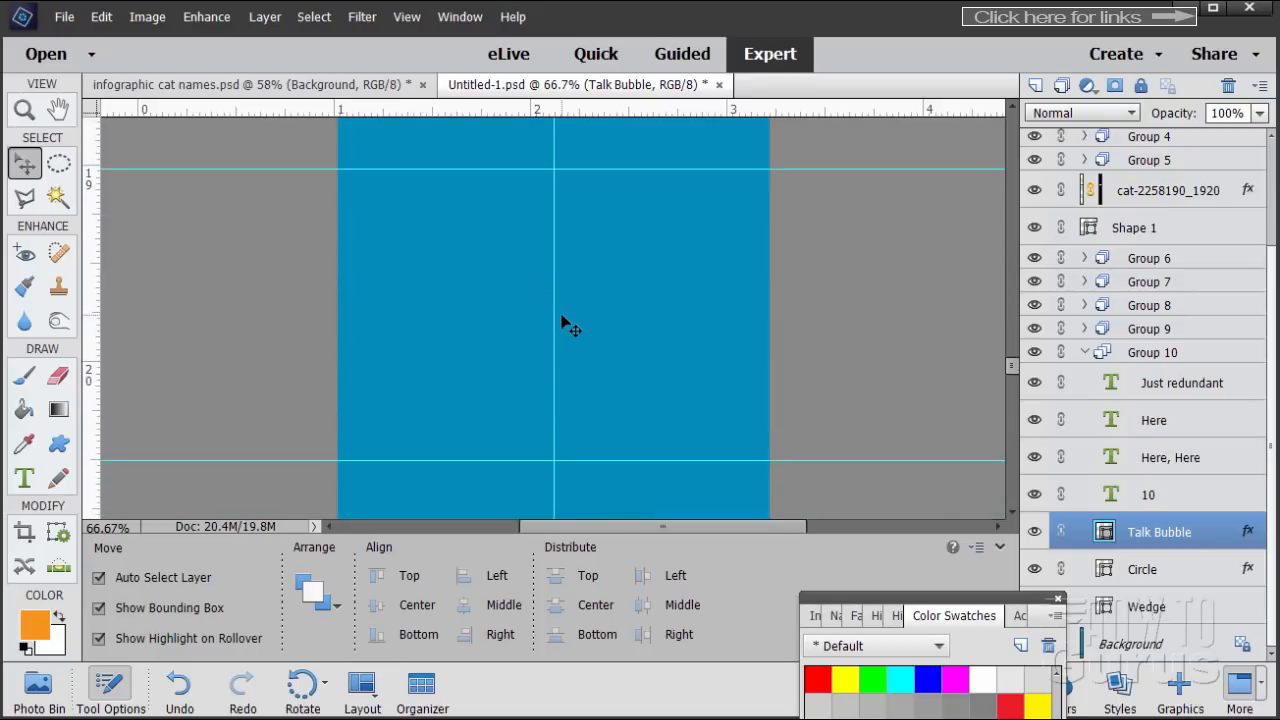
{"action": "scroll", "coordinate": [562, 322], "scroll_direction": "down", "scroll_amount": 5}
{"action": "scroll", "coordinate": [565, 325], "scroll_direction": "down", "scroll_amount": 2}
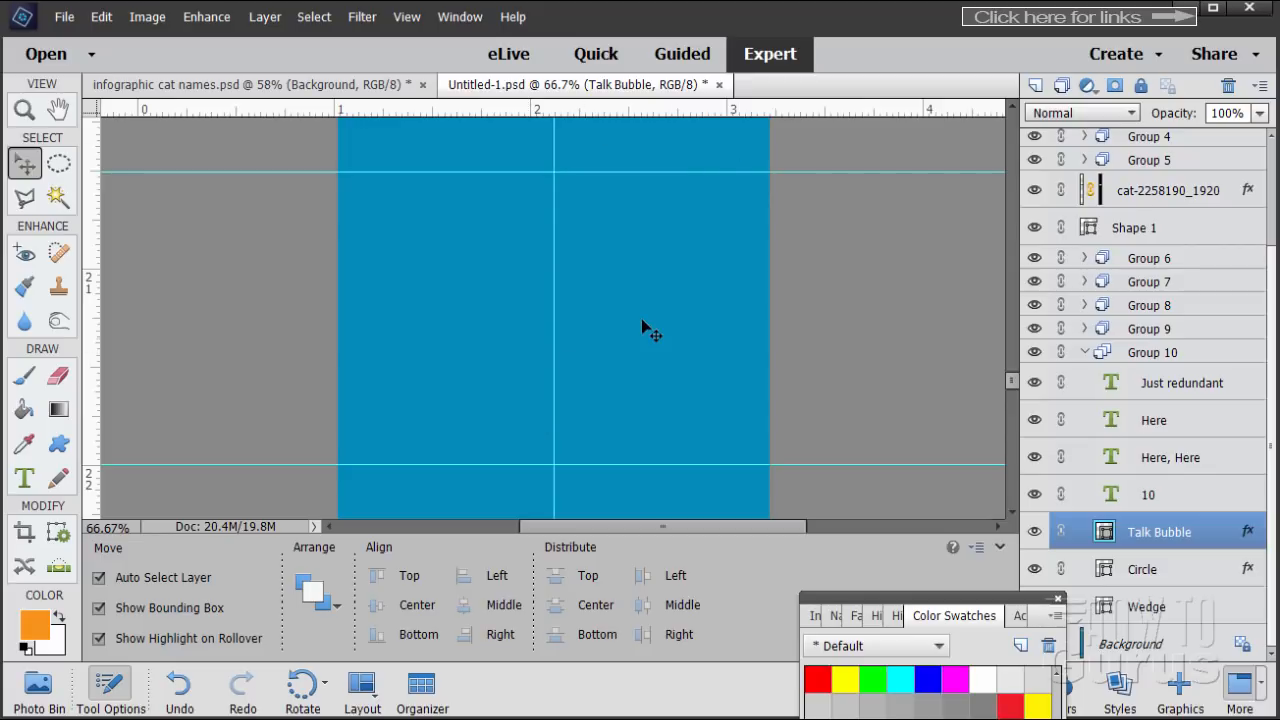
{"action": "scroll", "coordinate": [627, 311], "scroll_direction": "down", "scroll_amount": 10}
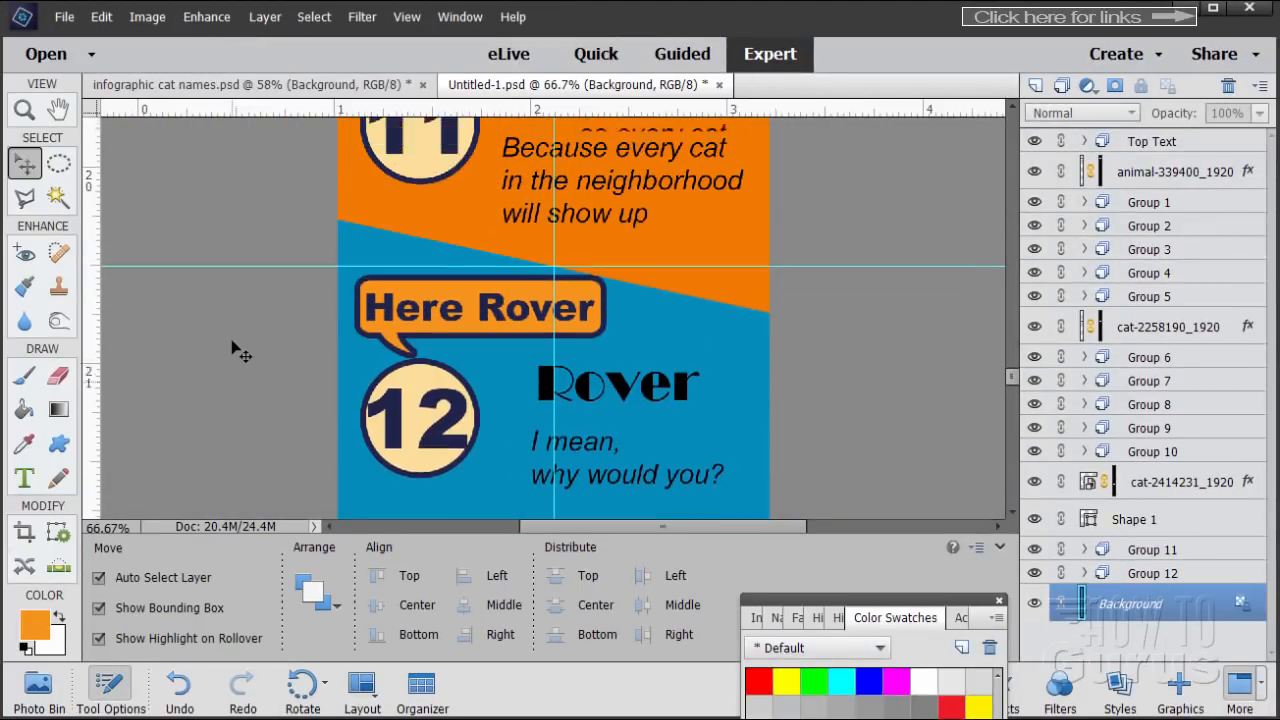
Step: Examine the infographic from section 10 and the yawning cat photo through sections 11 and 12 to the blank area below
{"action": "scroll", "coordinate": [232, 348], "scroll_direction": "up", "scroll_amount": 10}
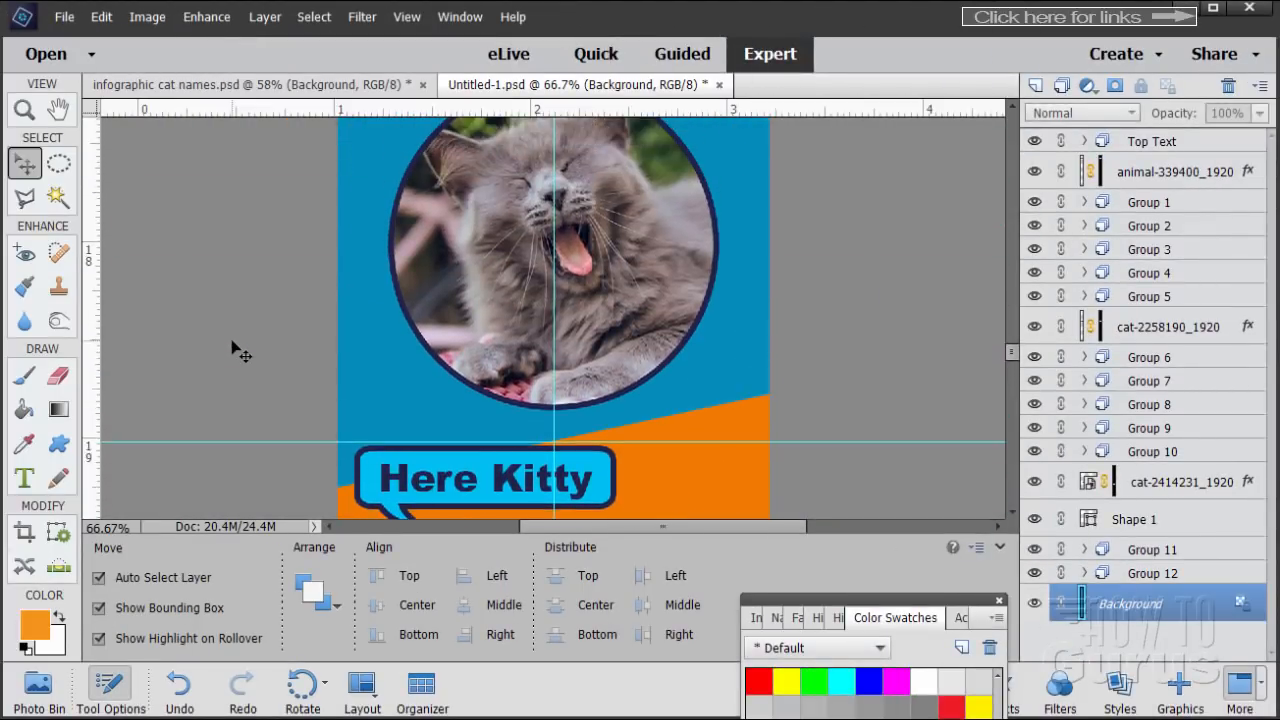
{"action": "scroll", "coordinate": [232, 348], "scroll_direction": "up", "scroll_amount": 6}
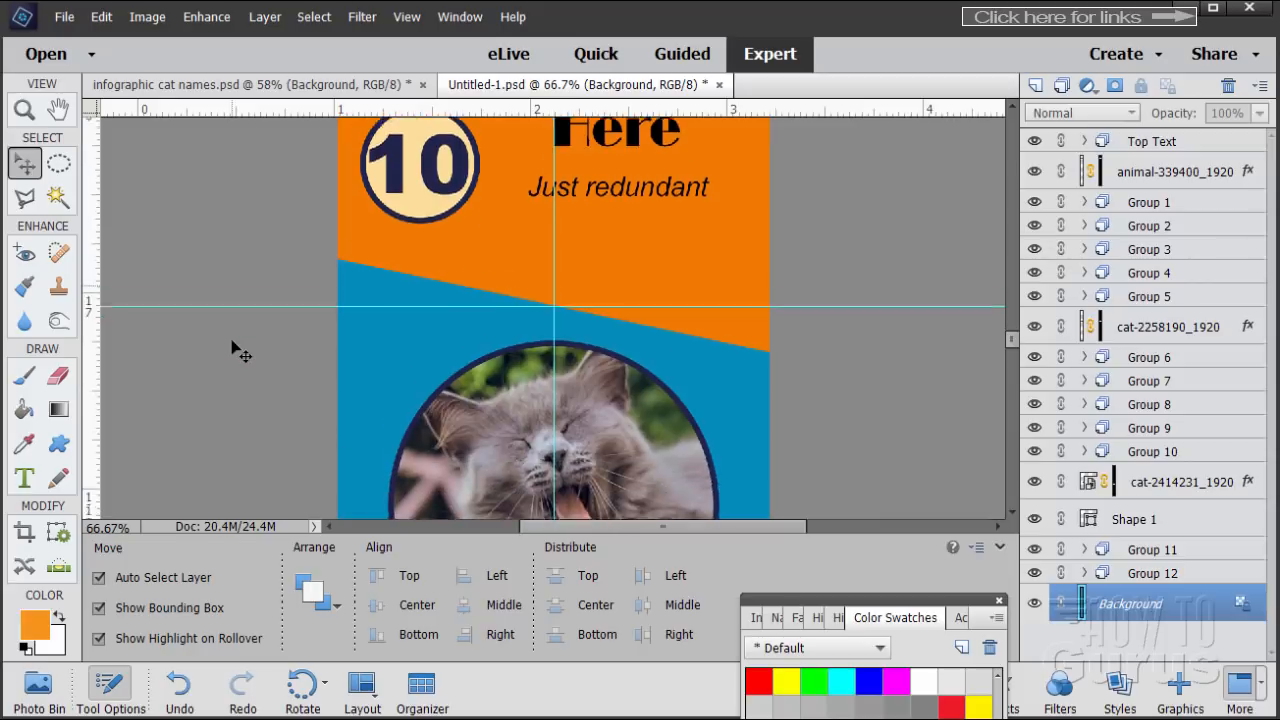
{"action": "scroll", "coordinate": [232, 348], "scroll_direction": "down", "scroll_amount": 10}
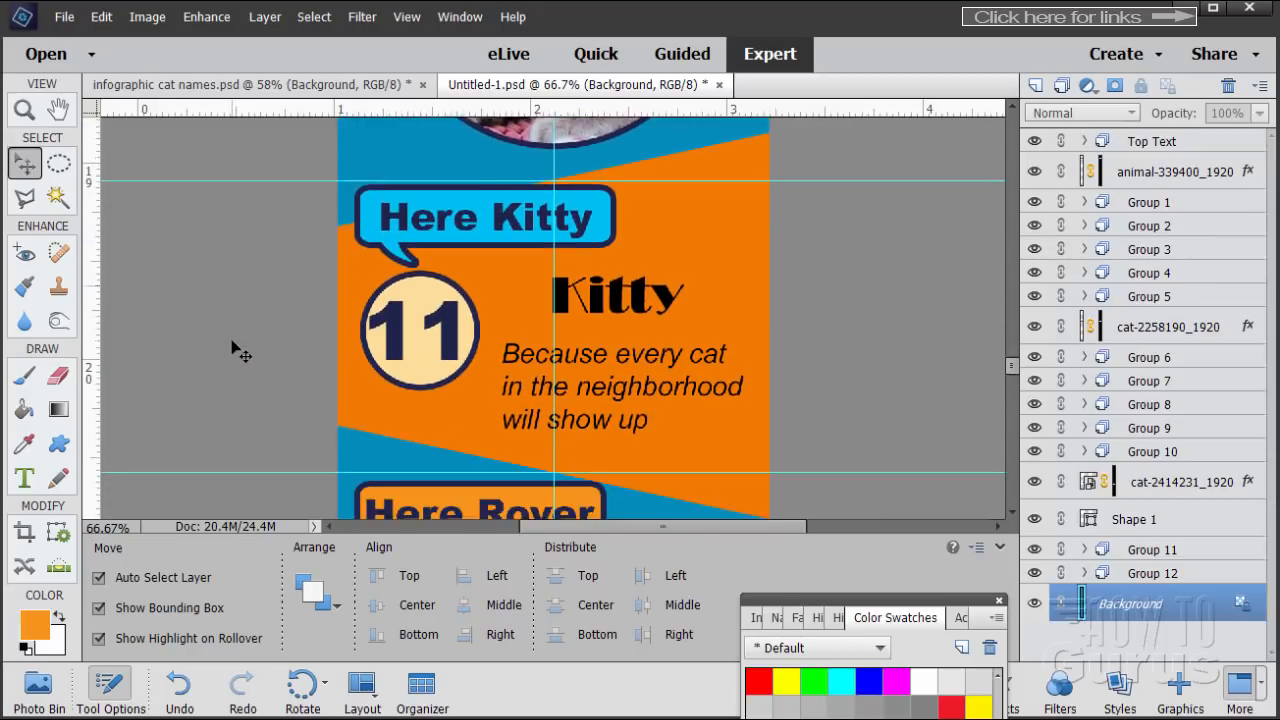
{"action": "scroll", "coordinate": [232, 348], "scroll_direction": "down", "scroll_amount": 6}
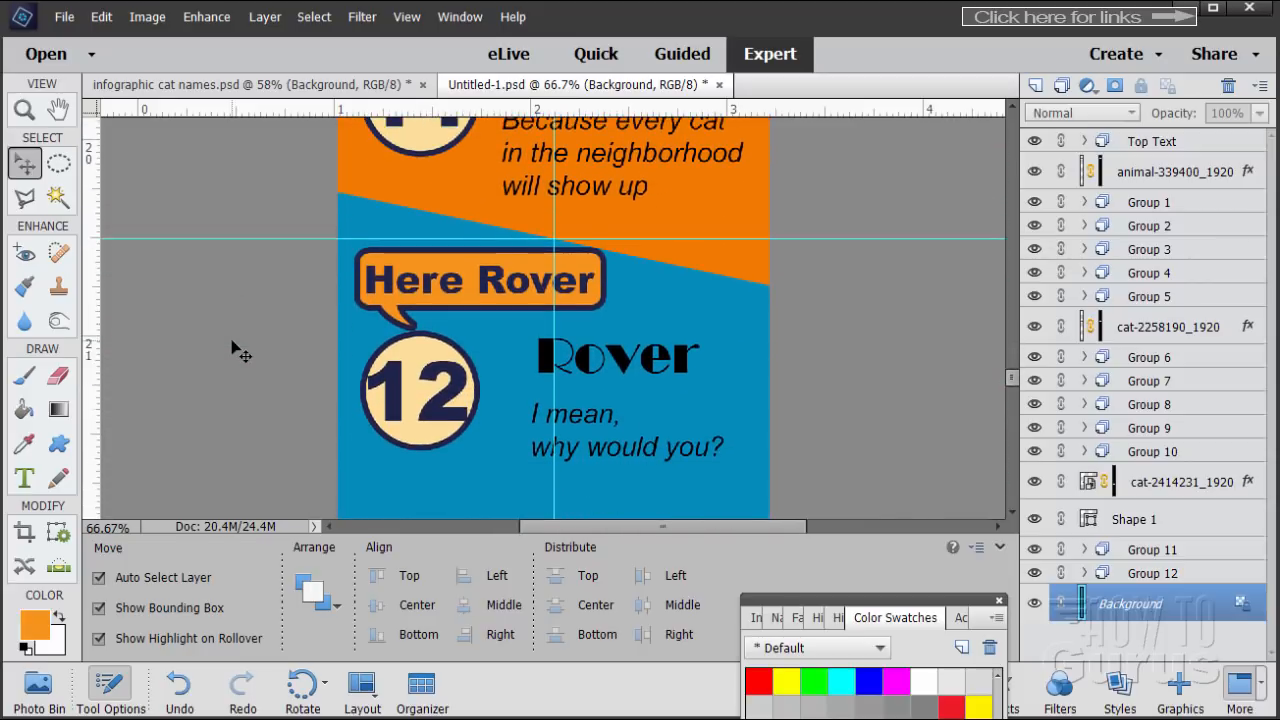
{"action": "scroll", "coordinate": [232, 348], "scroll_direction": "down", "scroll_amount": 8}
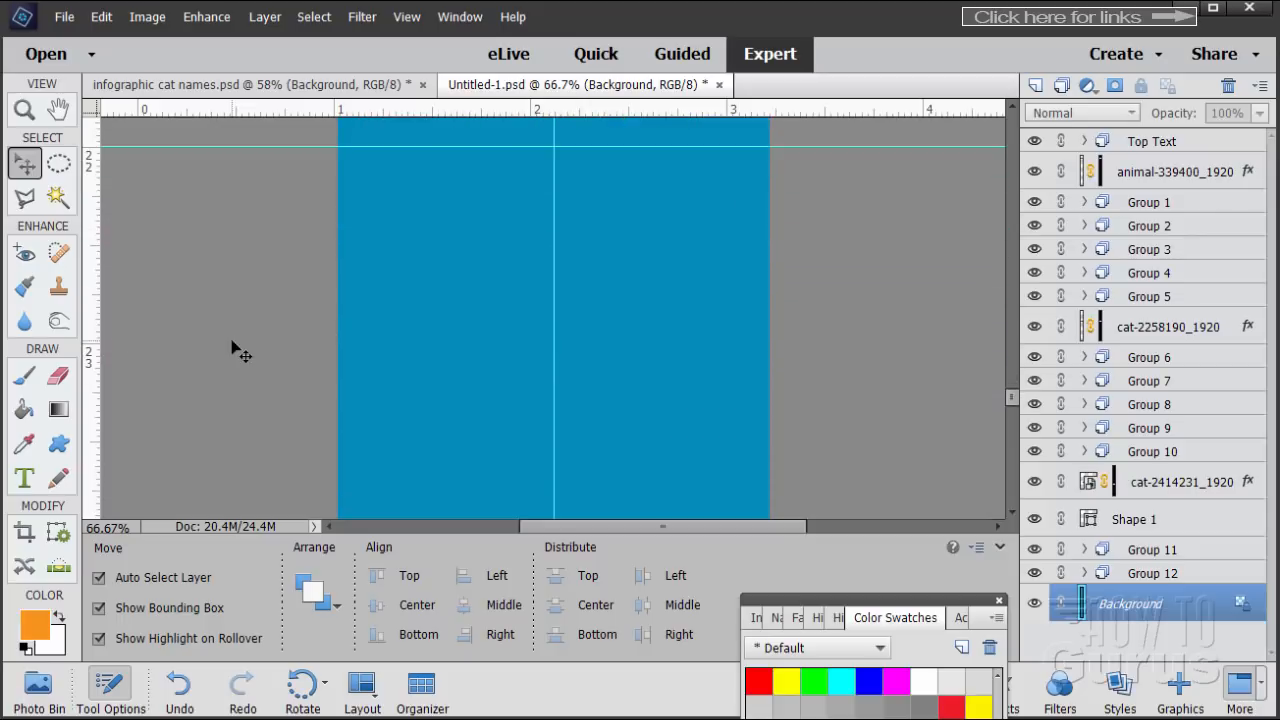
{"action": "scroll", "coordinate": [460, 342], "scroll_direction": "down", "scroll_amount": 1}
{"action": "scroll", "coordinate": [189, 377], "scroll_direction": "up", "scroll_amount": 8}
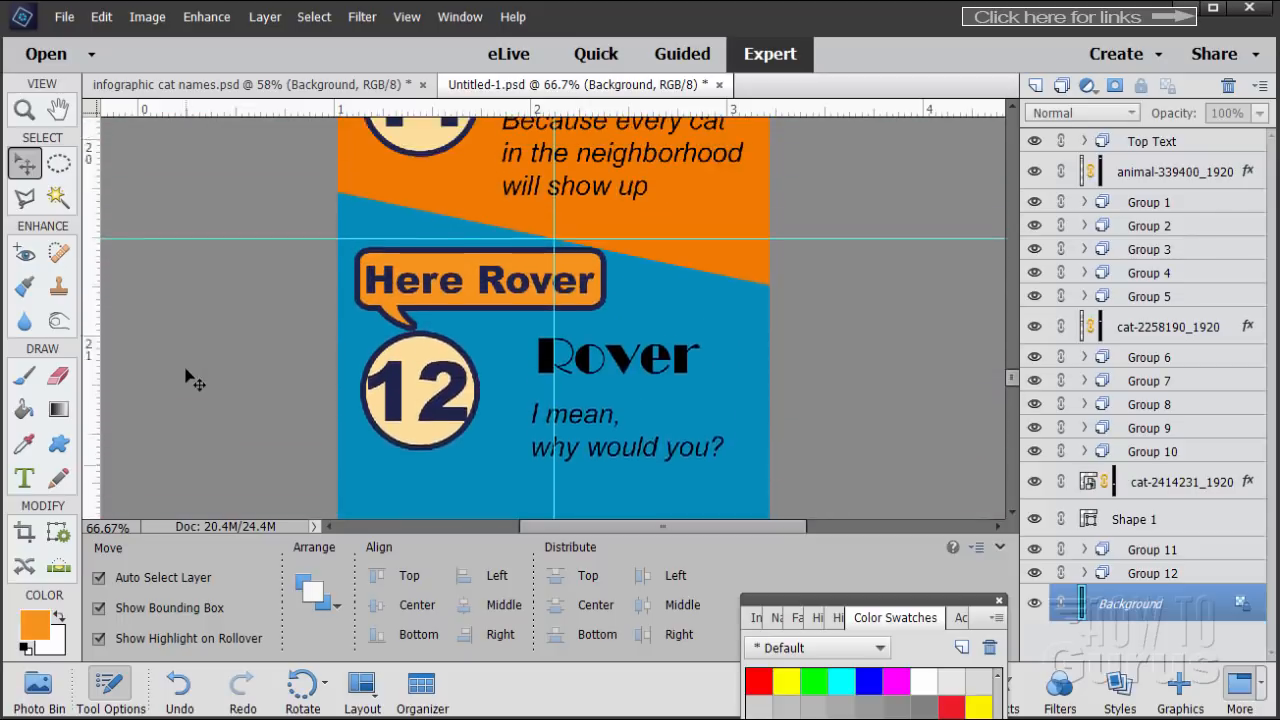
{"action": "scroll", "coordinate": [492, 412], "scroll_direction": "down", "scroll_amount": 2}
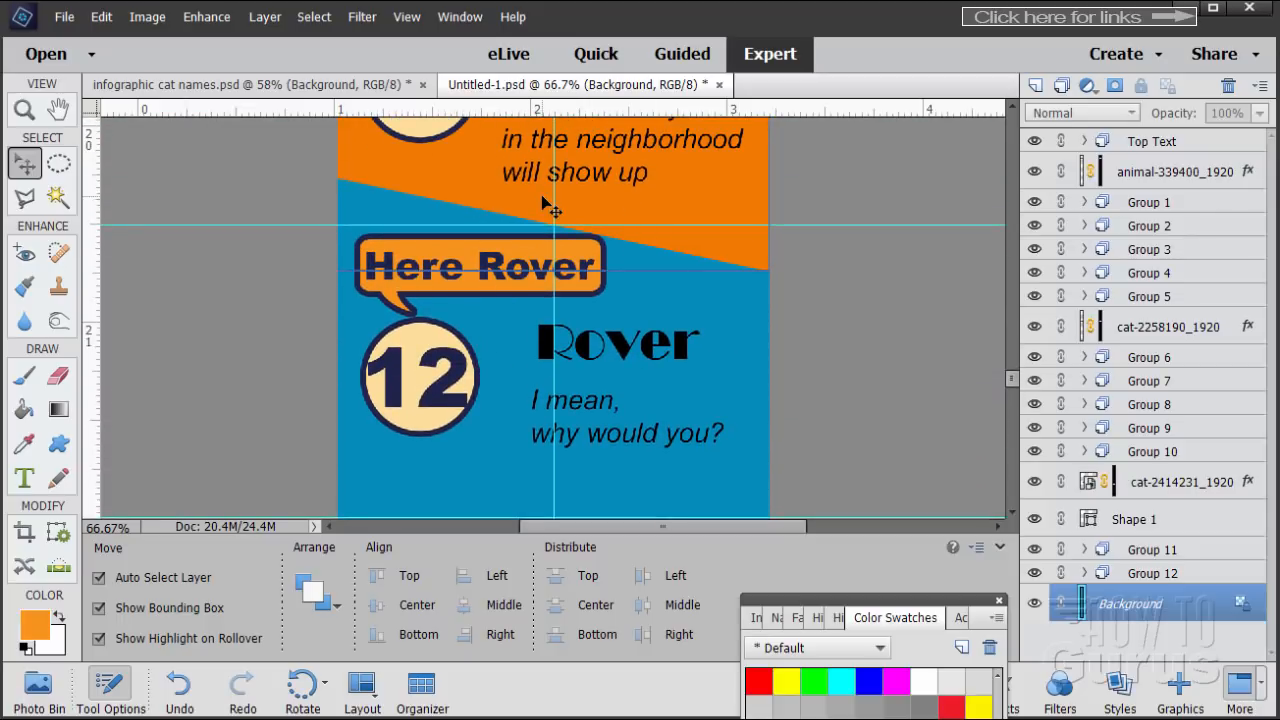
{"action": "scroll", "coordinate": [510, 340], "scroll_direction": "down", "scroll_amount": 2}
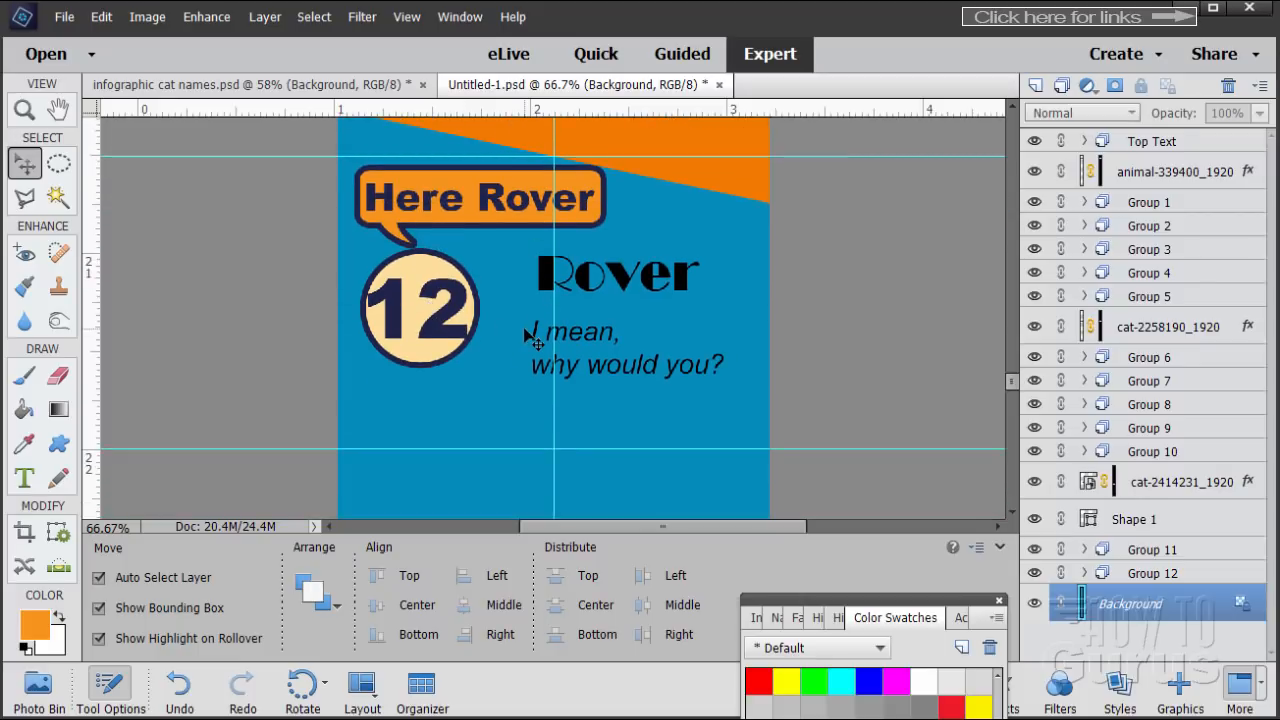
{"action": "scroll", "coordinate": [210, 340], "scroll_direction": "down", "scroll_amount": 8}
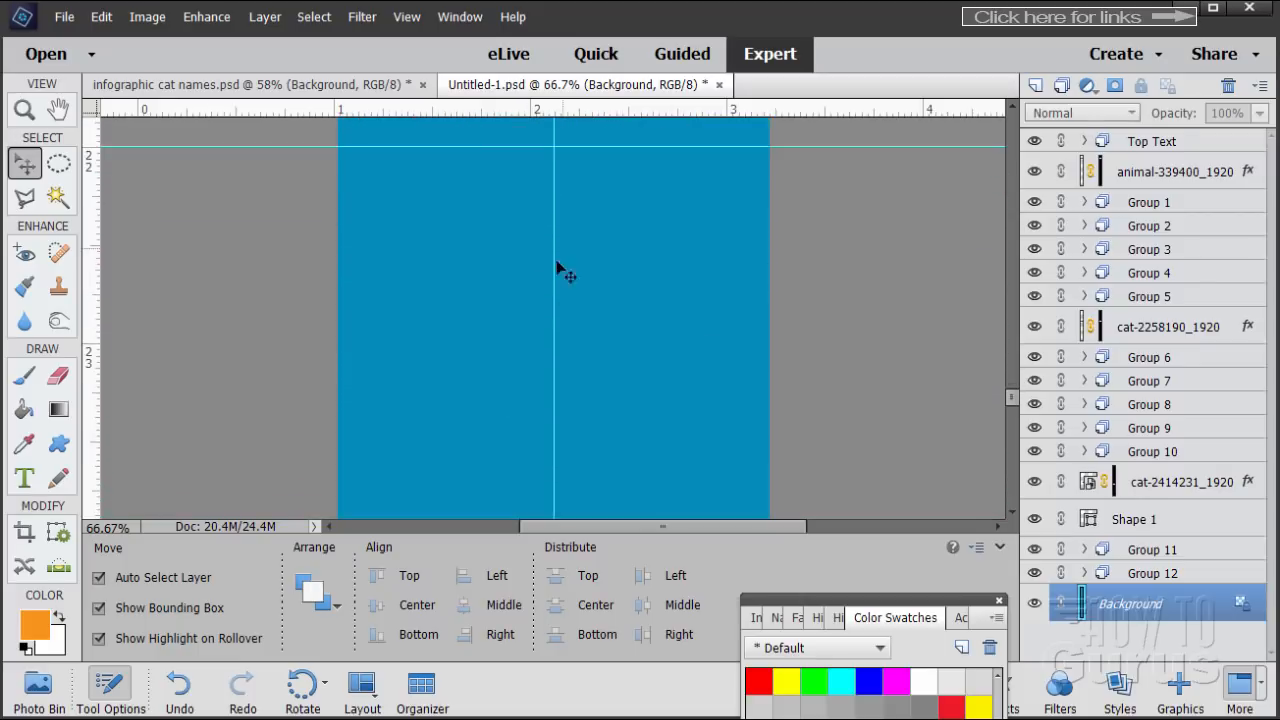
{"action": "scroll", "coordinate": [292, 370], "scroll_direction": "up", "scroll_amount": 2}
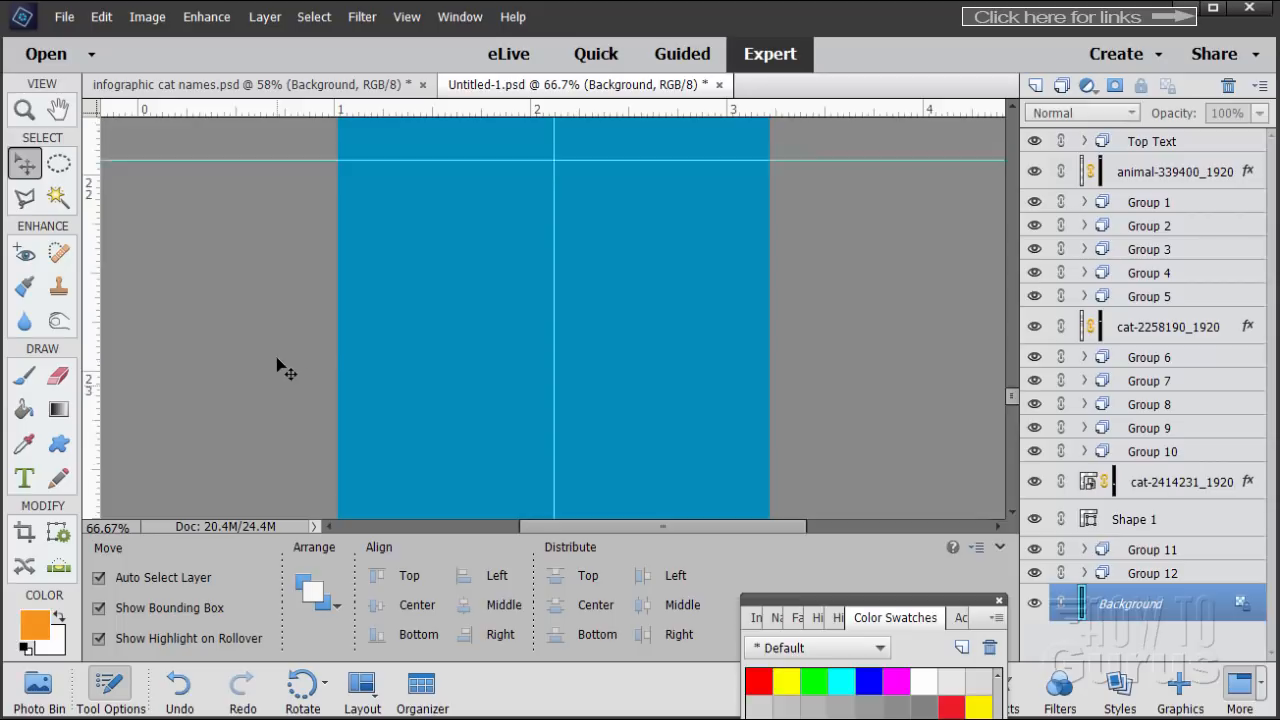
{"action": "scroll", "coordinate": [505, 392], "scroll_direction": "down", "scroll_amount": 1}
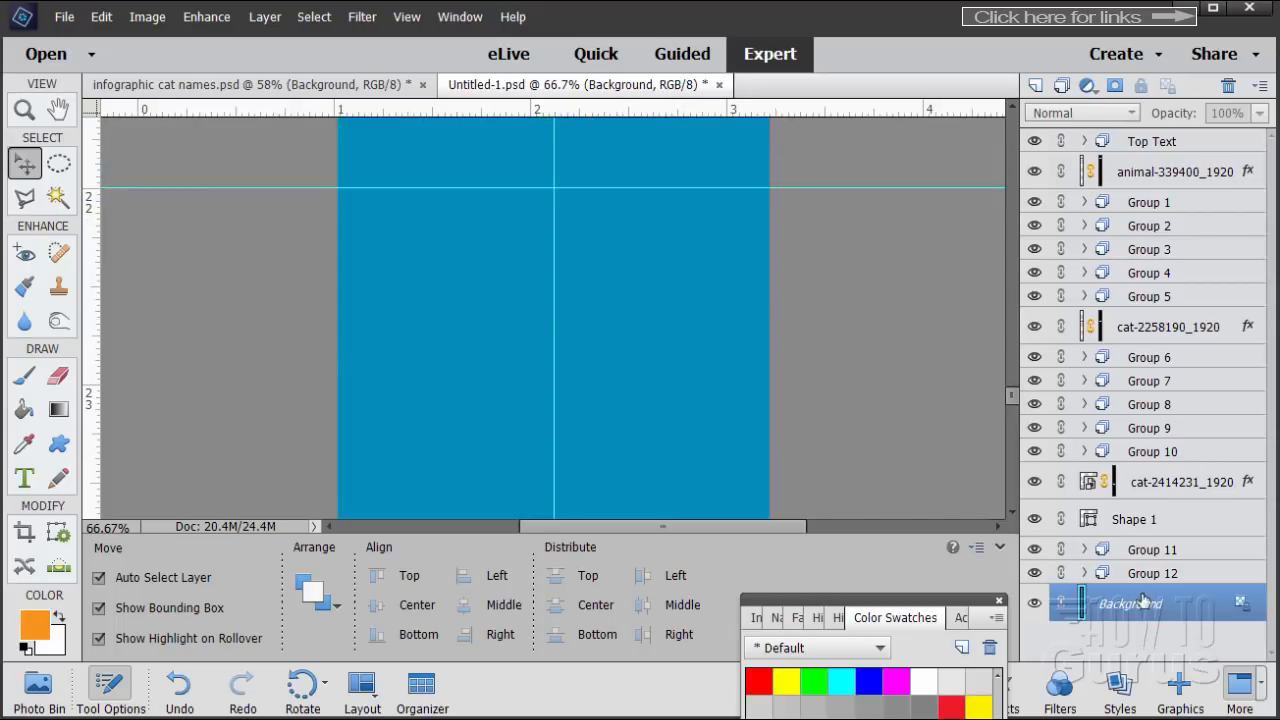
Step: Duplicate Group 11 and name the copy Bottom Kitty
{"action": "left_click", "coordinate": [1110, 555]}
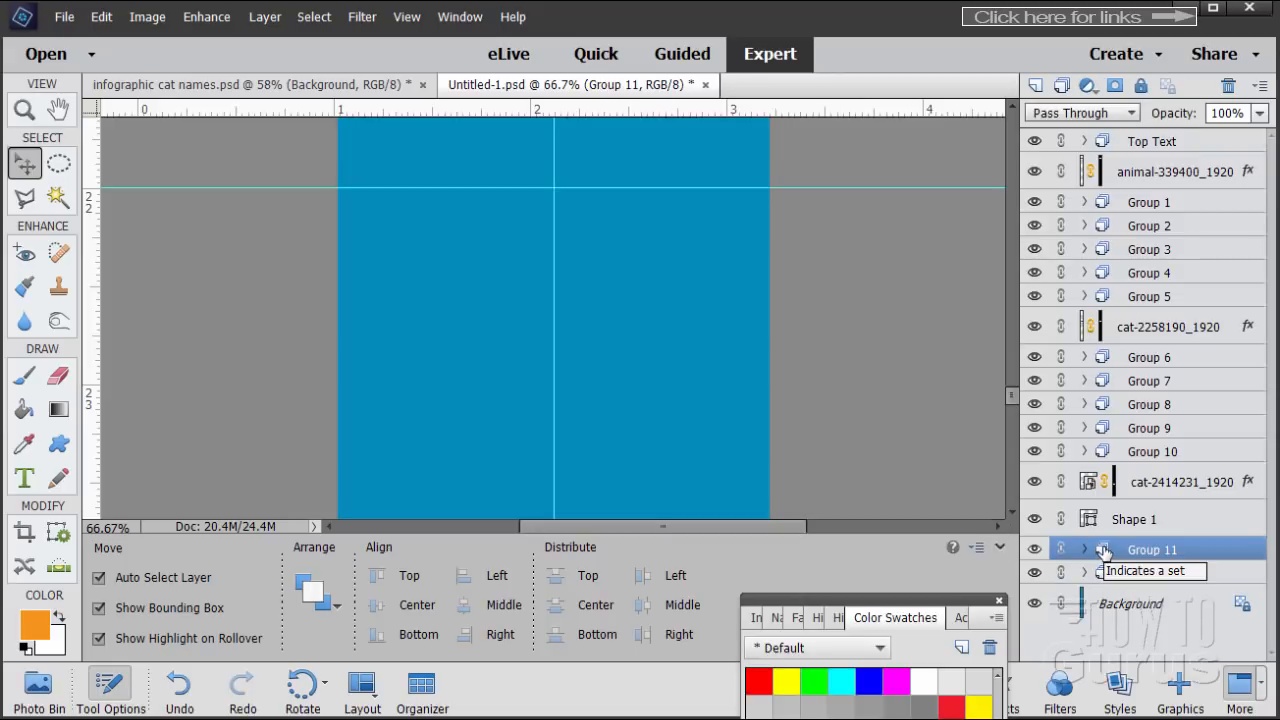
{"action": "left_click_drag", "start_coordinate": [1104, 553], "coordinate": [1035, 86]}
{"action": "double_click", "coordinate": [1198, 554]}
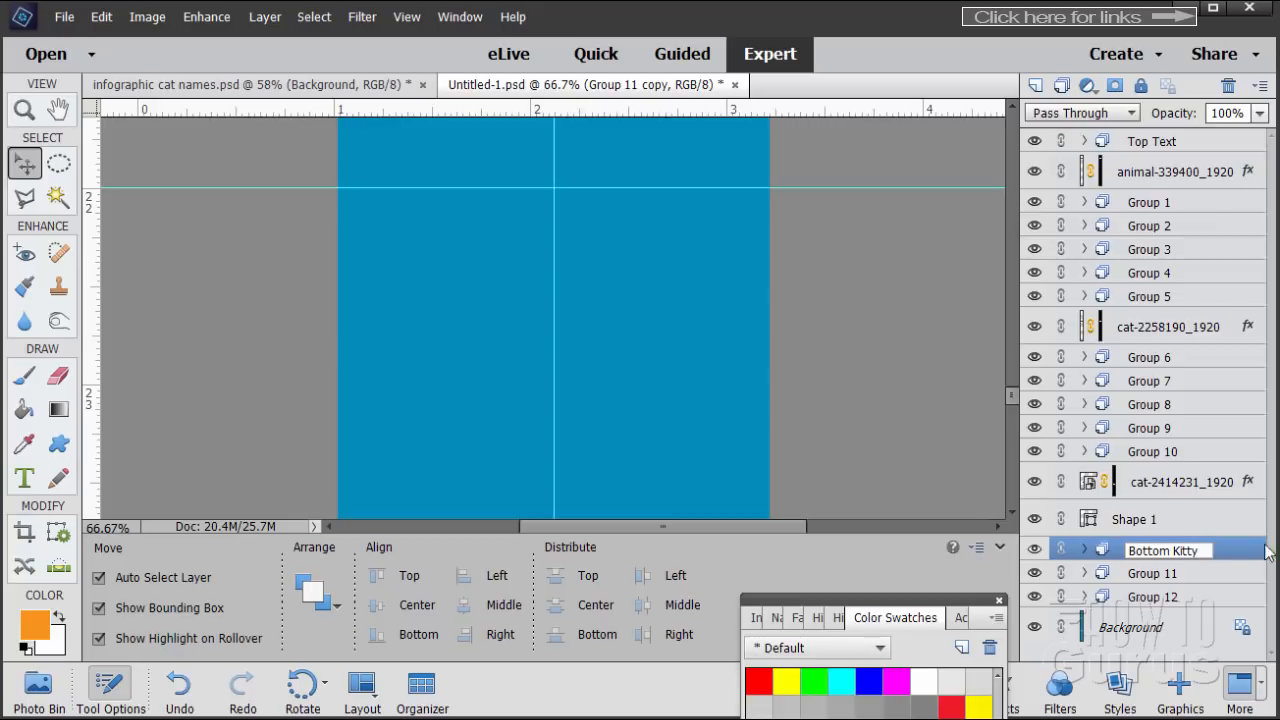
{"action": "key", "text": "Return"}
Step: Move the Bottom Kitty group down into the blank area below section 12
{"action": "scroll", "coordinate": [891, 425], "scroll_direction": "up", "scroll_amount": 1}
{"action": "scroll", "coordinate": [891, 425], "scroll_direction": "up", "scroll_amount": 5}
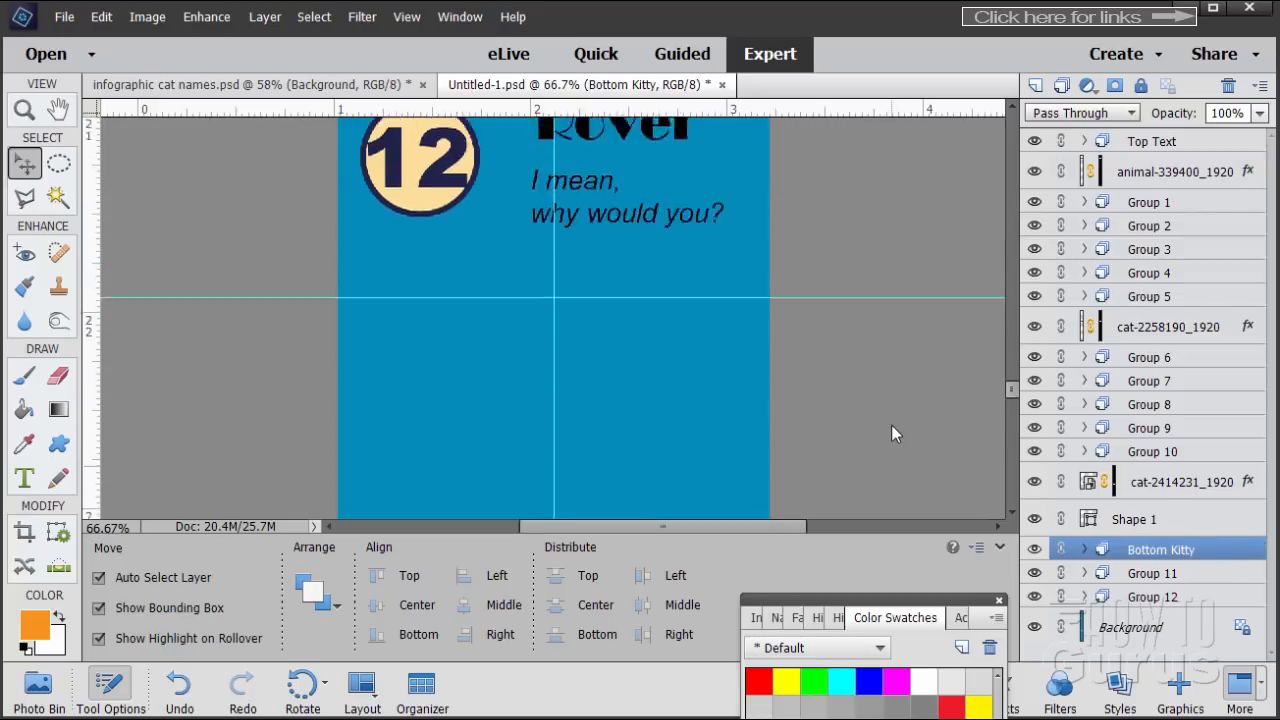
{"action": "left_click_drag", "start_coordinate": [470, 330], "coordinate": [487, 401]}
{"action": "scroll", "coordinate": [880, 374], "scroll_direction": "down", "scroll_amount": 4}
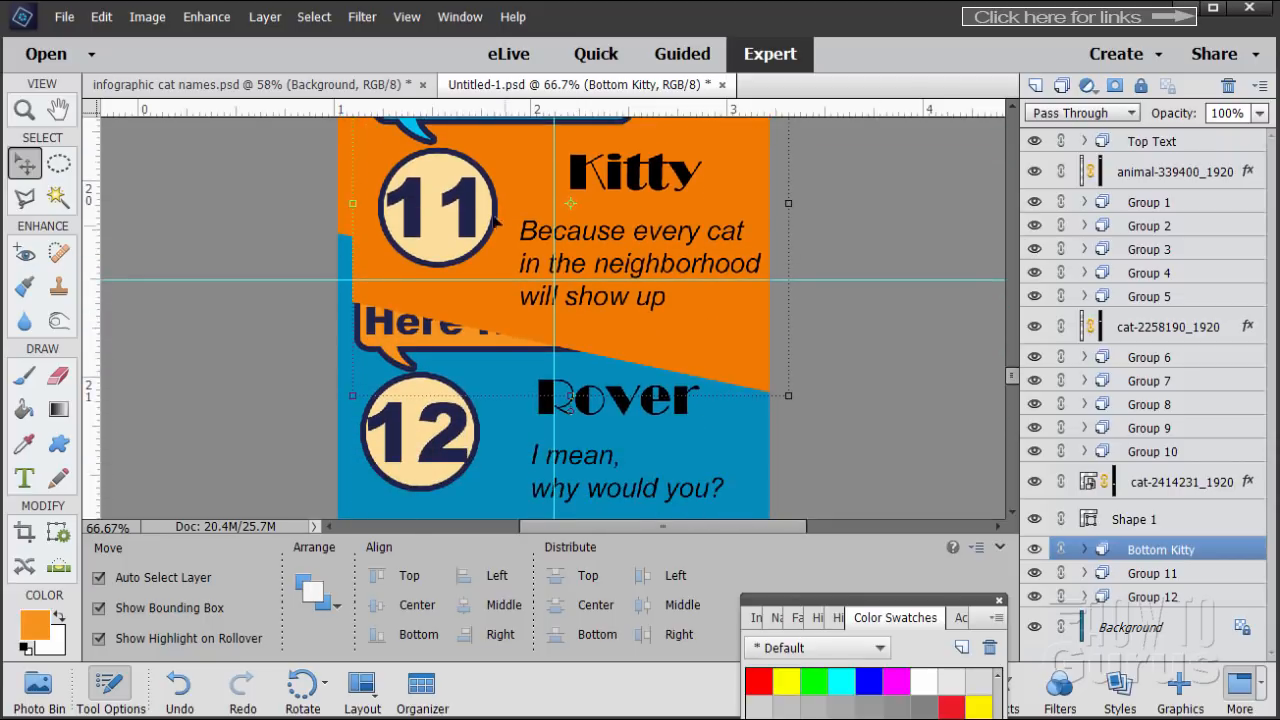
{"action": "left_click_drag", "start_coordinate": [495, 222], "coordinate": [484, 372]}
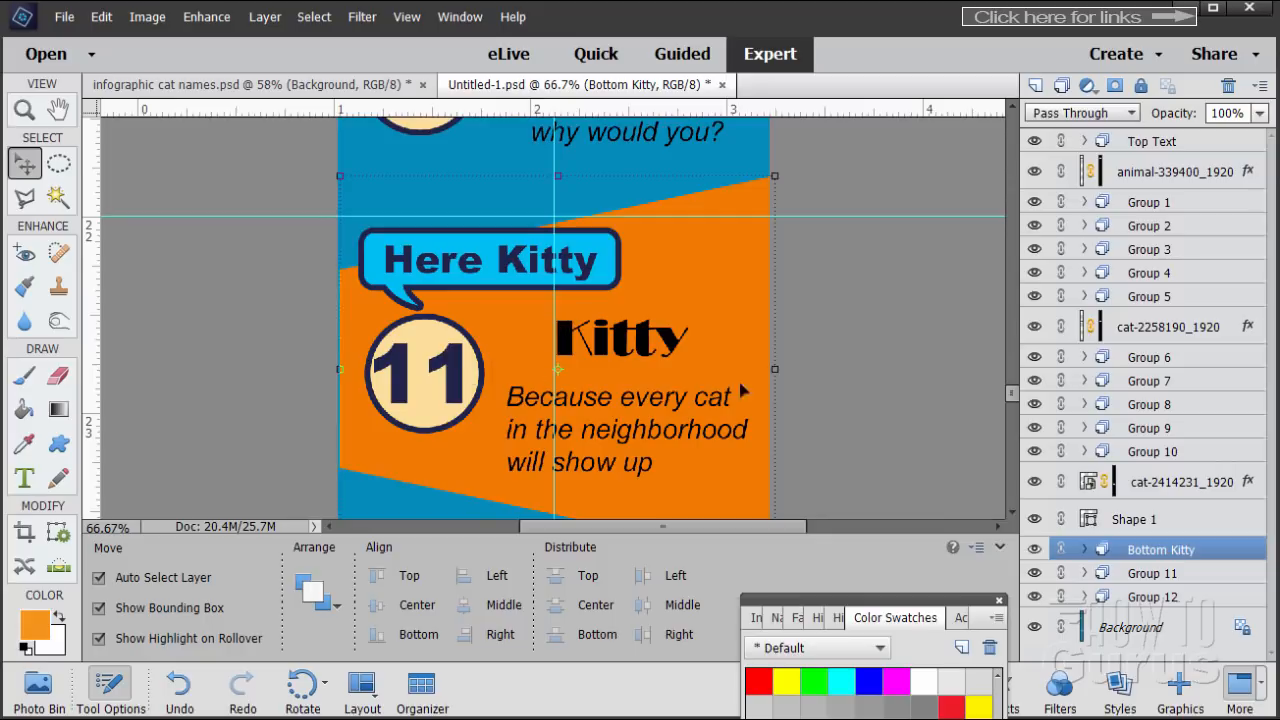
Step: Nudge the Bottom Kitty group up and left to align its orange wedge with the guides and the blue background's side edges
{"action": "key", "text": "Up"}
{"action": "key", "text": "Up"}
{"action": "key", "text": "Up"}
{"action": "key", "text": "Up"}
{"action": "key", "text": "Up"}
{"action": "key", "text": "Up"}
{"action": "key", "text": "Up"}
{"action": "key", "text": "Up"}
{"action": "key", "text": "Up"}
{"action": "key", "text": "Up"}
{"action": "key", "text": "Up"}
{"action": "key", "text": "Up"}
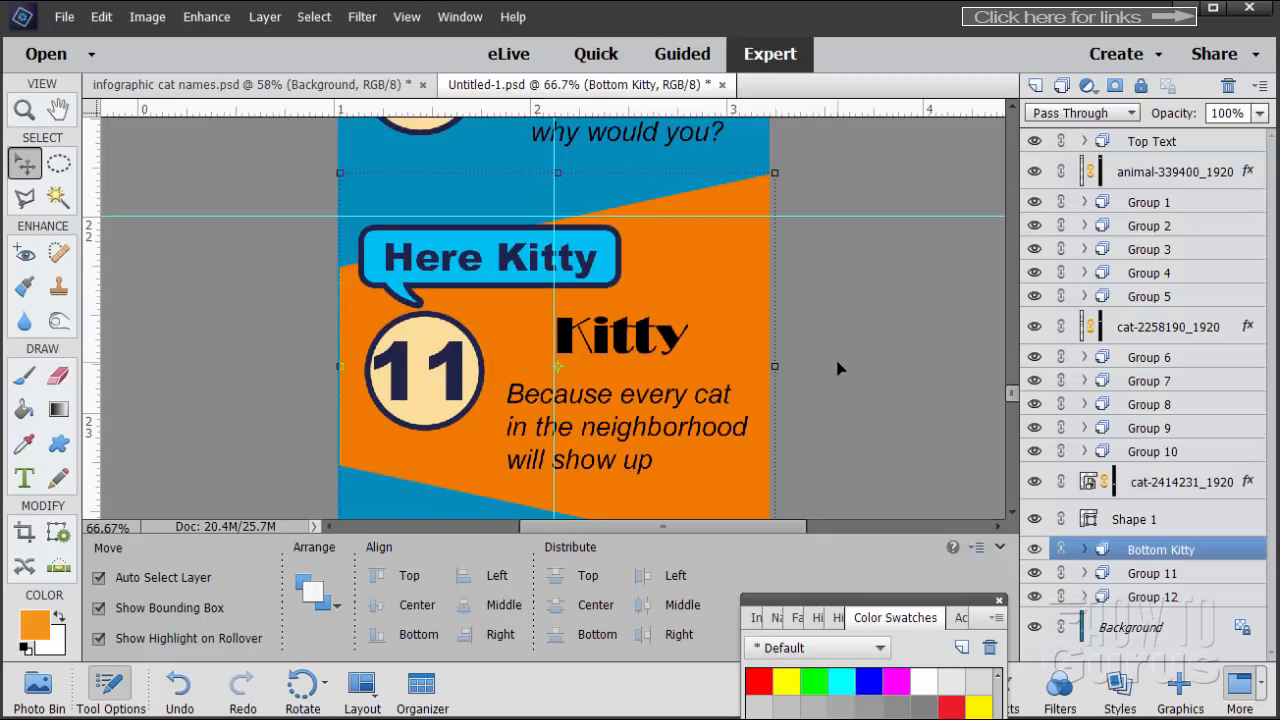
{"action": "key", "text": "Left"}
{"action": "key", "text": "Left"}
{"action": "key", "text": "Left"}
{"action": "key", "text": "Left"}
{"action": "key", "text": "Left"}
{"action": "key", "text": "Left"}
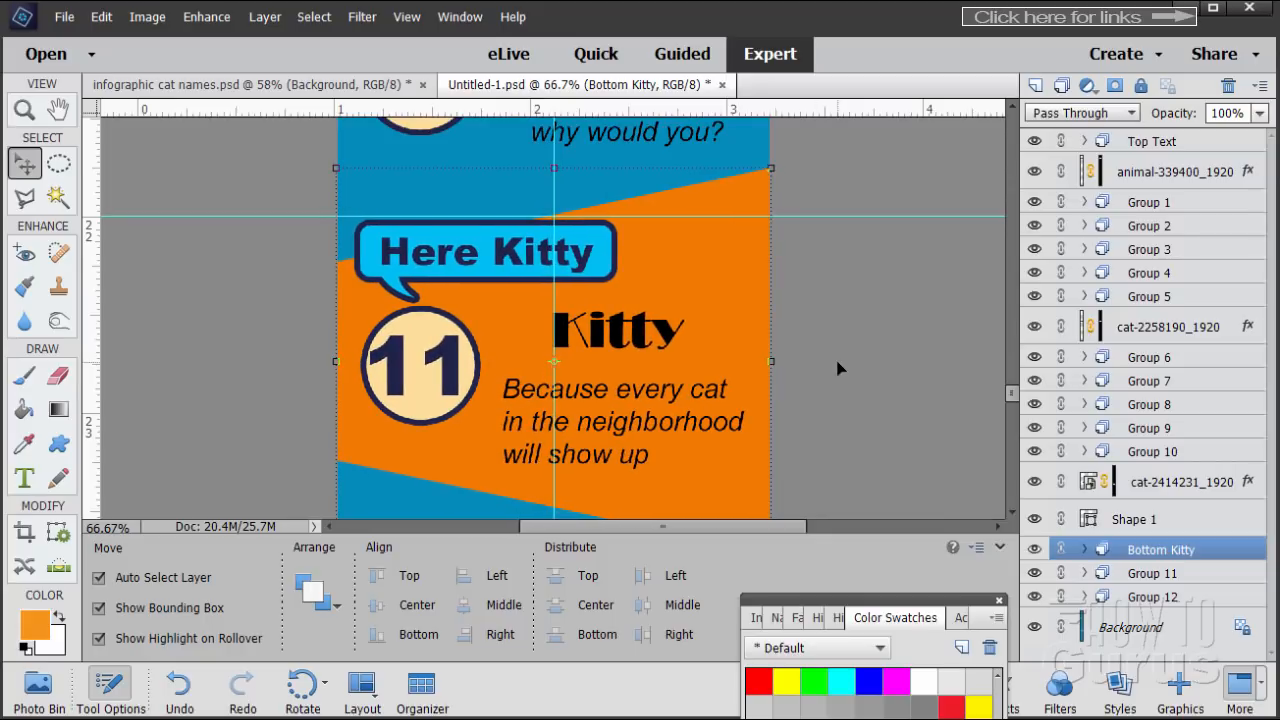
{"action": "key", "text": "Left"}
{"action": "key", "text": "Left"}
{"action": "key", "text": "Left"}
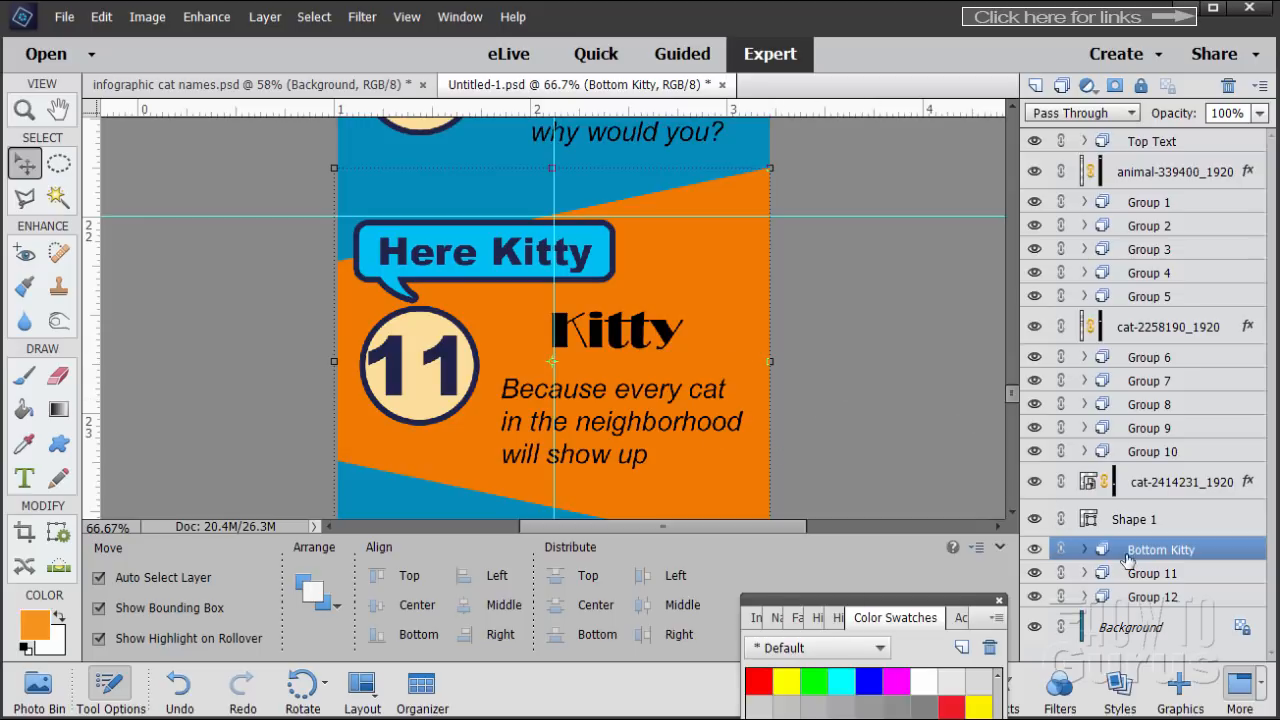
Step: Move the Bottom Kitty group below Group 12 and delete all its layers except the Wedge
{"action": "left_click_drag", "start_coordinate": [1117, 553], "coordinate": [1110, 602]}
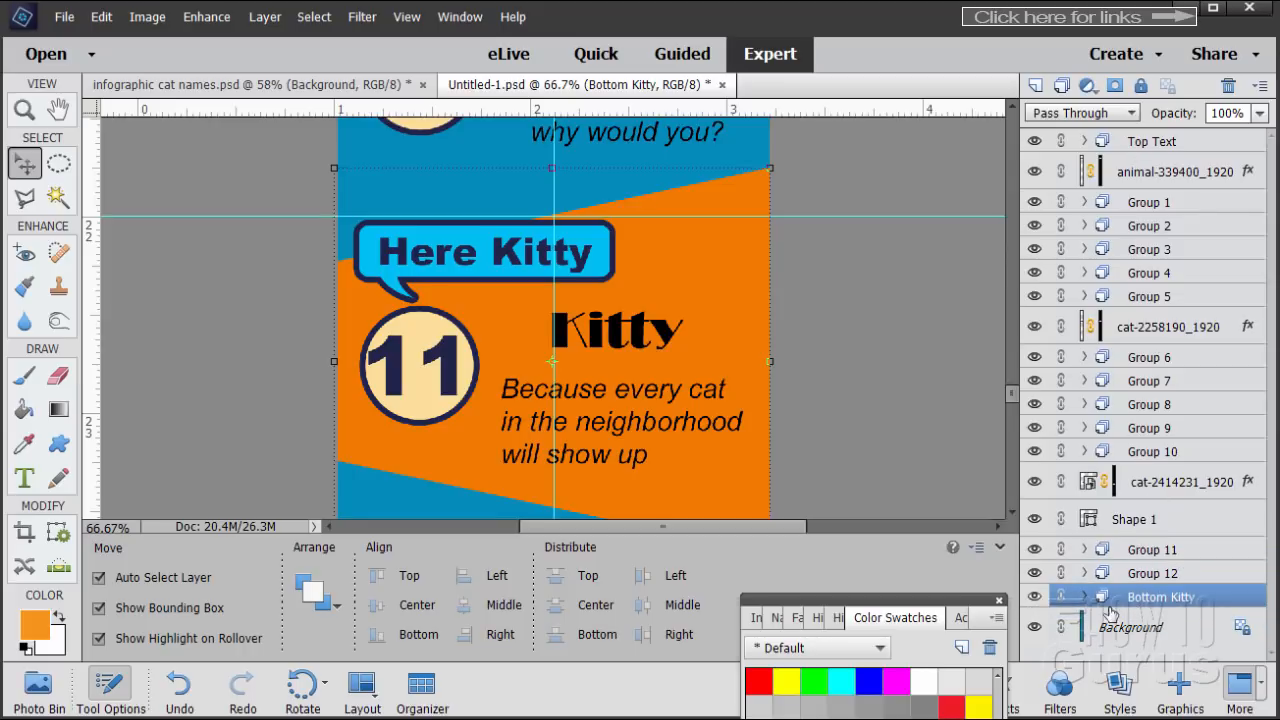
{"action": "left_click", "coordinate": [1085, 597]}
{"action": "scroll", "coordinate": [1160, 560], "scroll_direction": "down", "scroll_amount": 5}
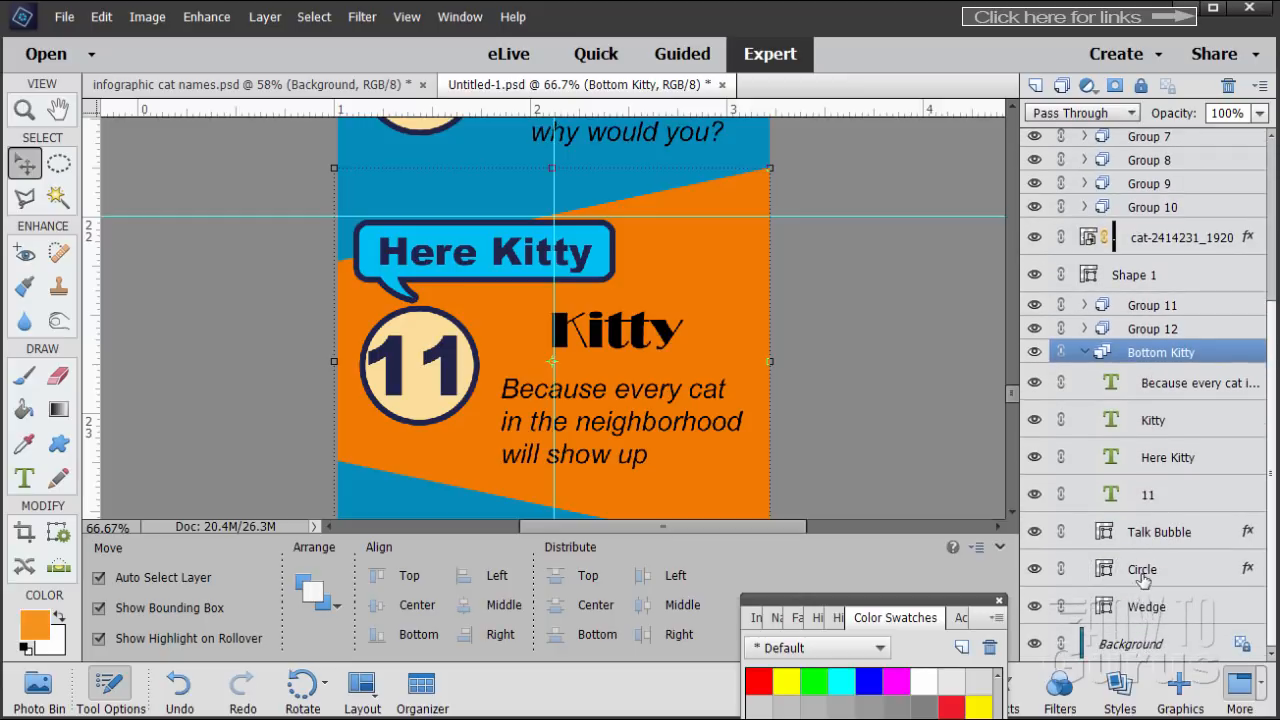
{"action": "left_click", "coordinate": [1198, 395]}
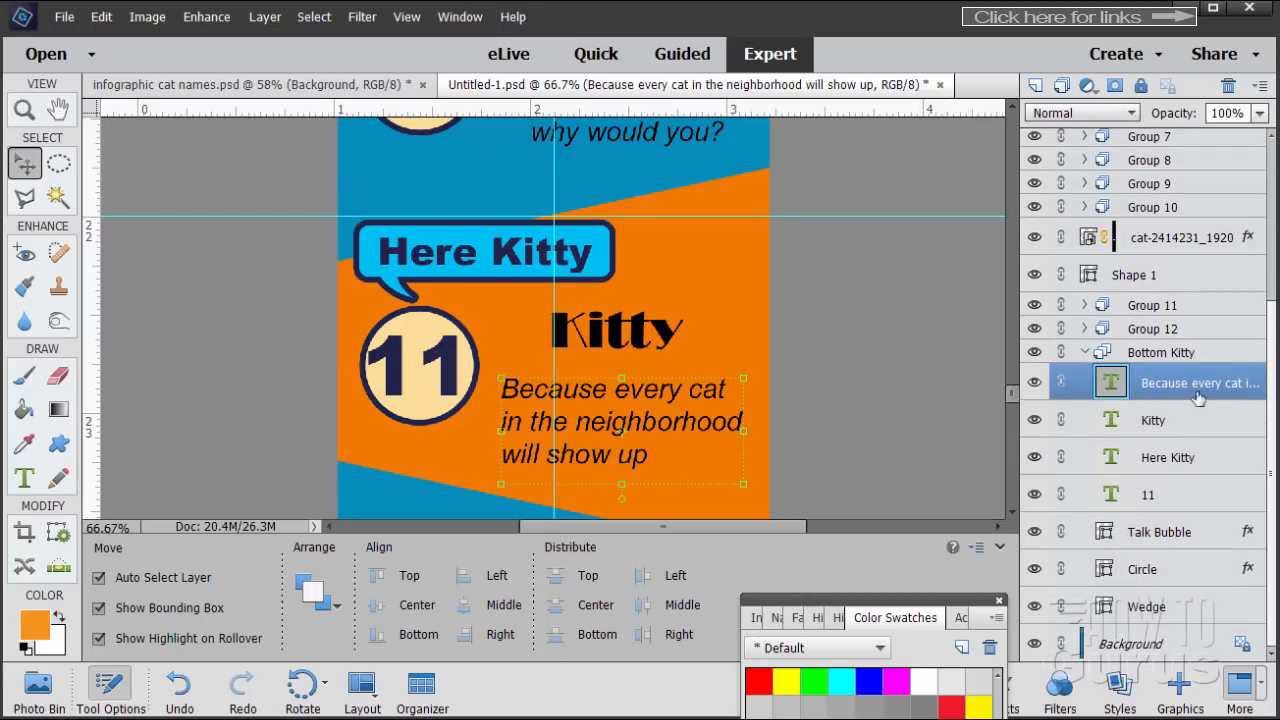
{"action": "left_click", "coordinate": [1172, 577], "text": "shift"}
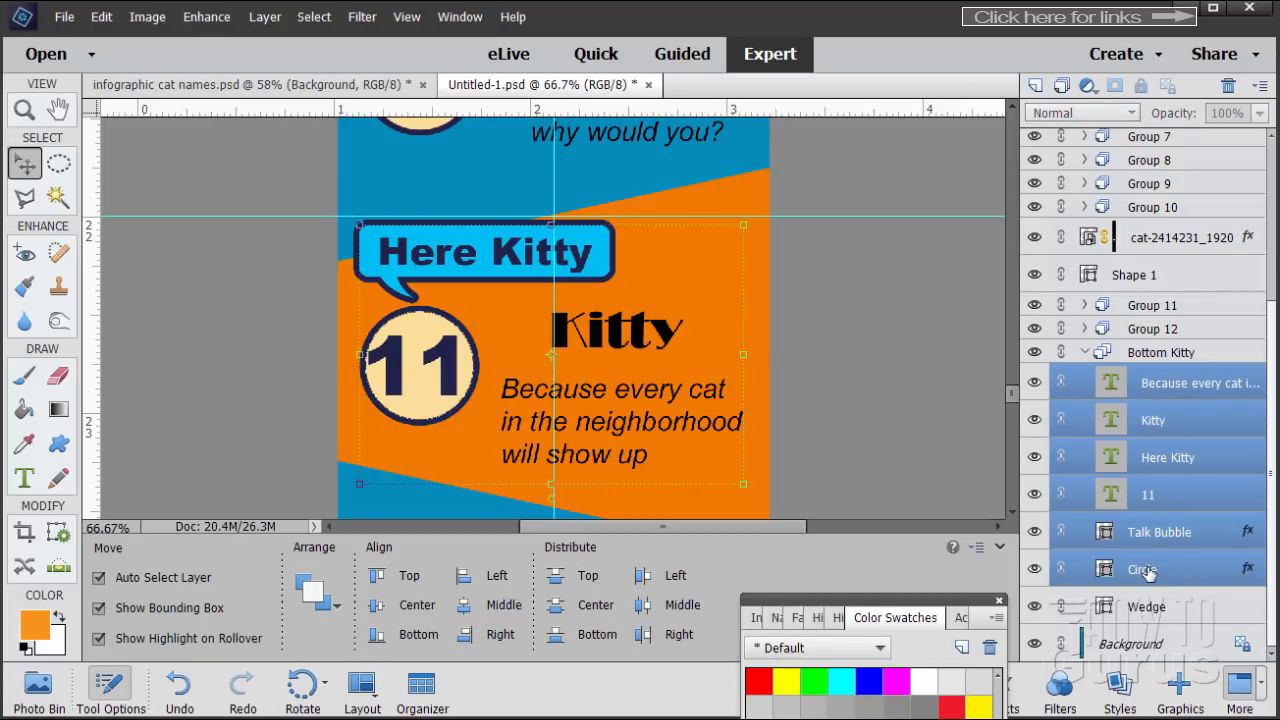
{"action": "left_click", "coordinate": [1228, 86]}
{"action": "left_click", "coordinate": [829, 434]}
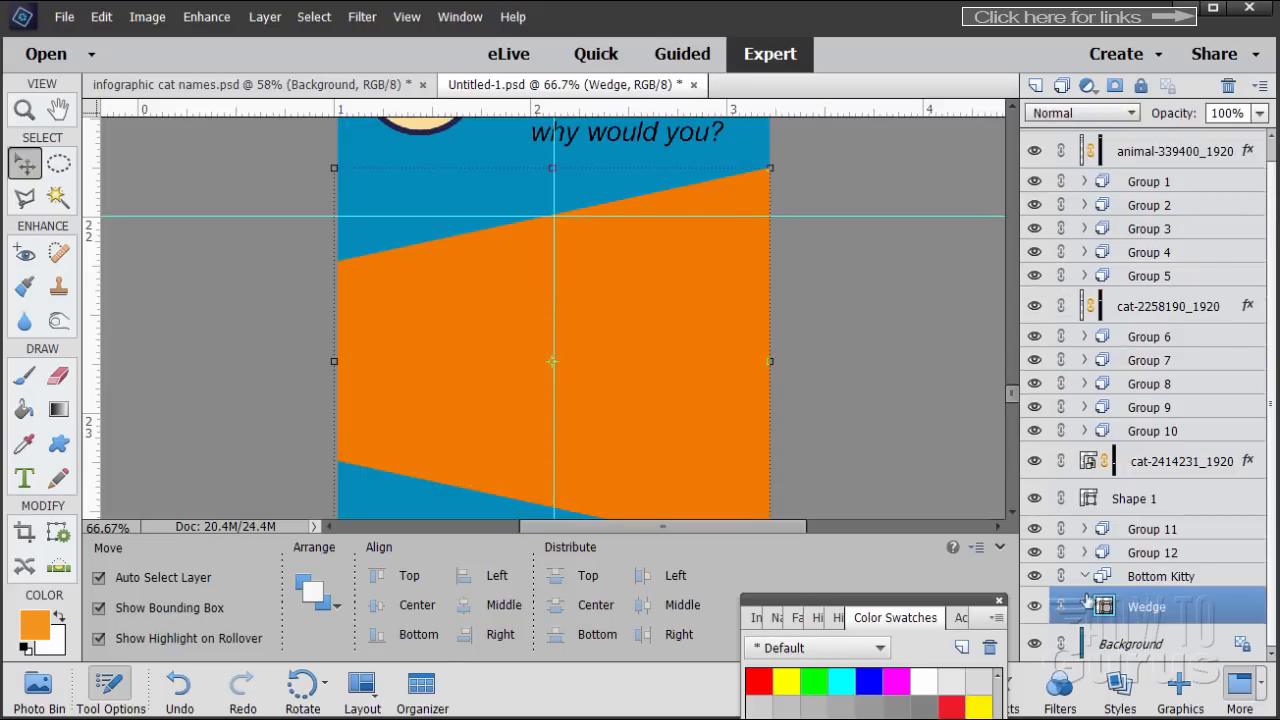
Step: Duplicate the Wedge layer and move the copy straight down until its slanted bottom edge crosses the intersection of the guides
{"action": "left_click_drag", "start_coordinate": [1112, 605], "coordinate": [1036, 86]}
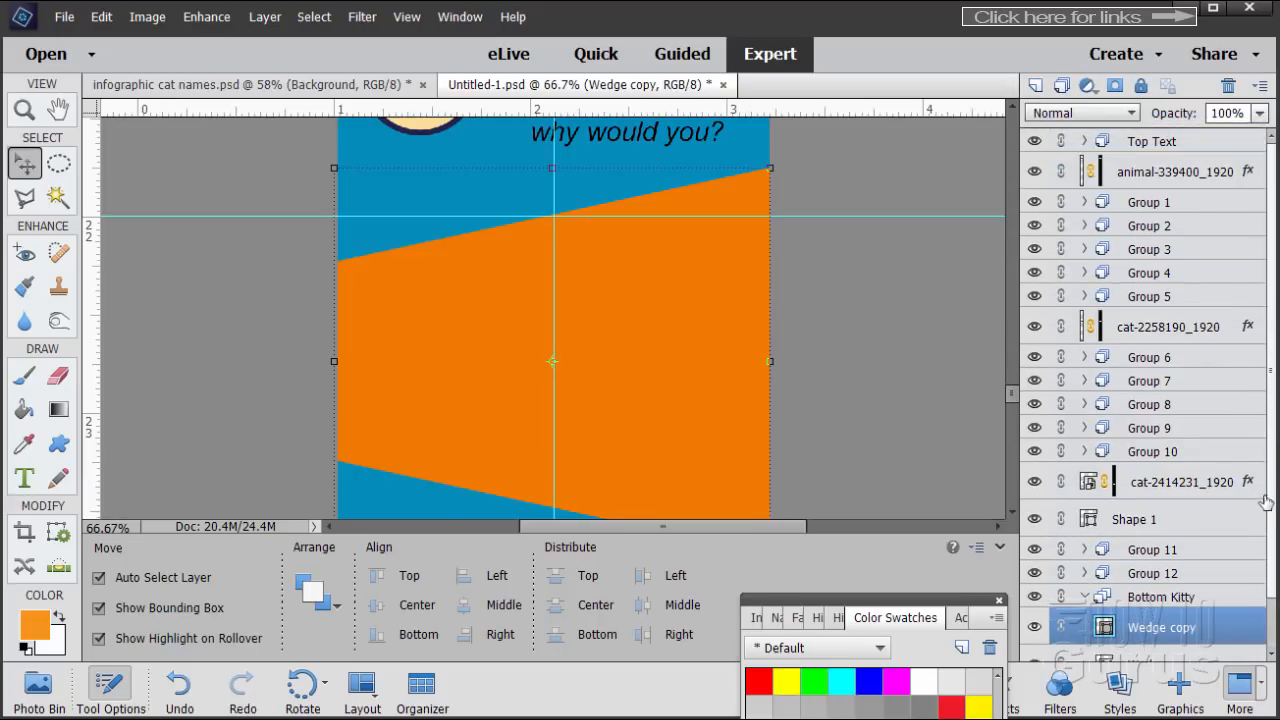
{"action": "scroll", "coordinate": [1272, 510], "scroll_direction": "down", "scroll_amount": 1}
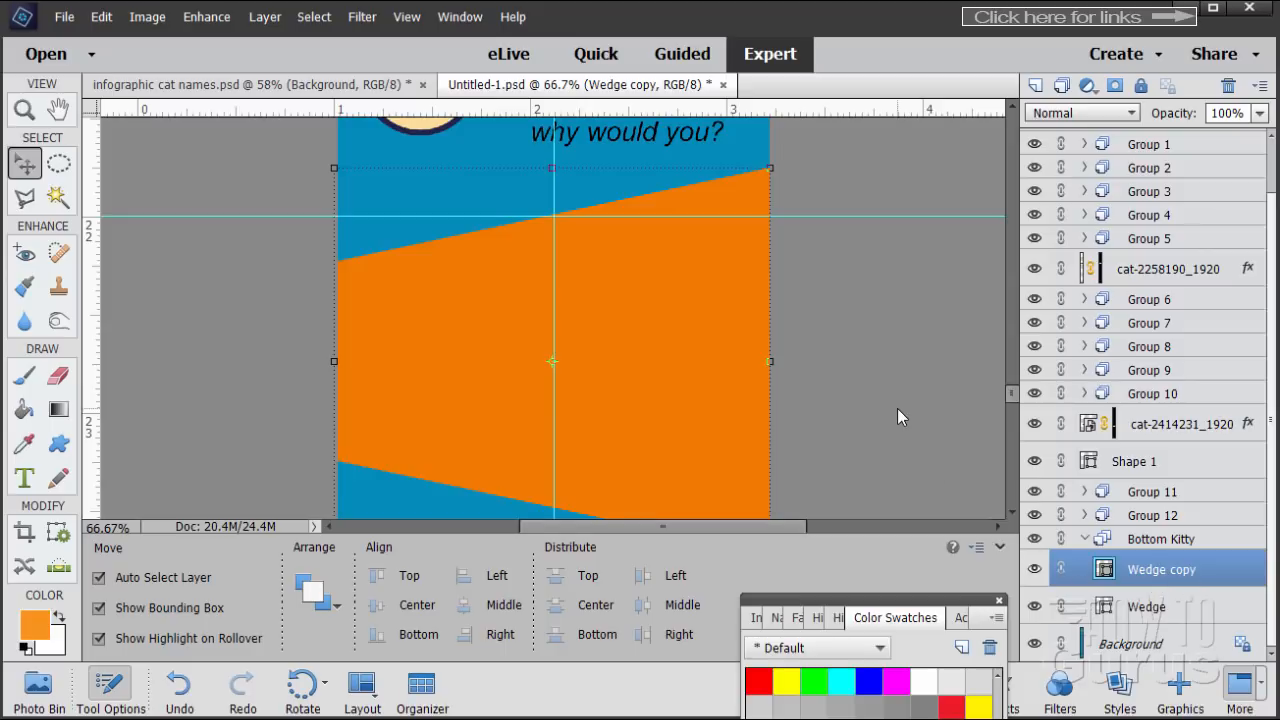
{"action": "scroll", "coordinate": [897, 415], "scroll_direction": "down", "scroll_amount": 3}
{"action": "scroll", "coordinate": [897, 408], "scroll_direction": "down", "scroll_amount": 2}
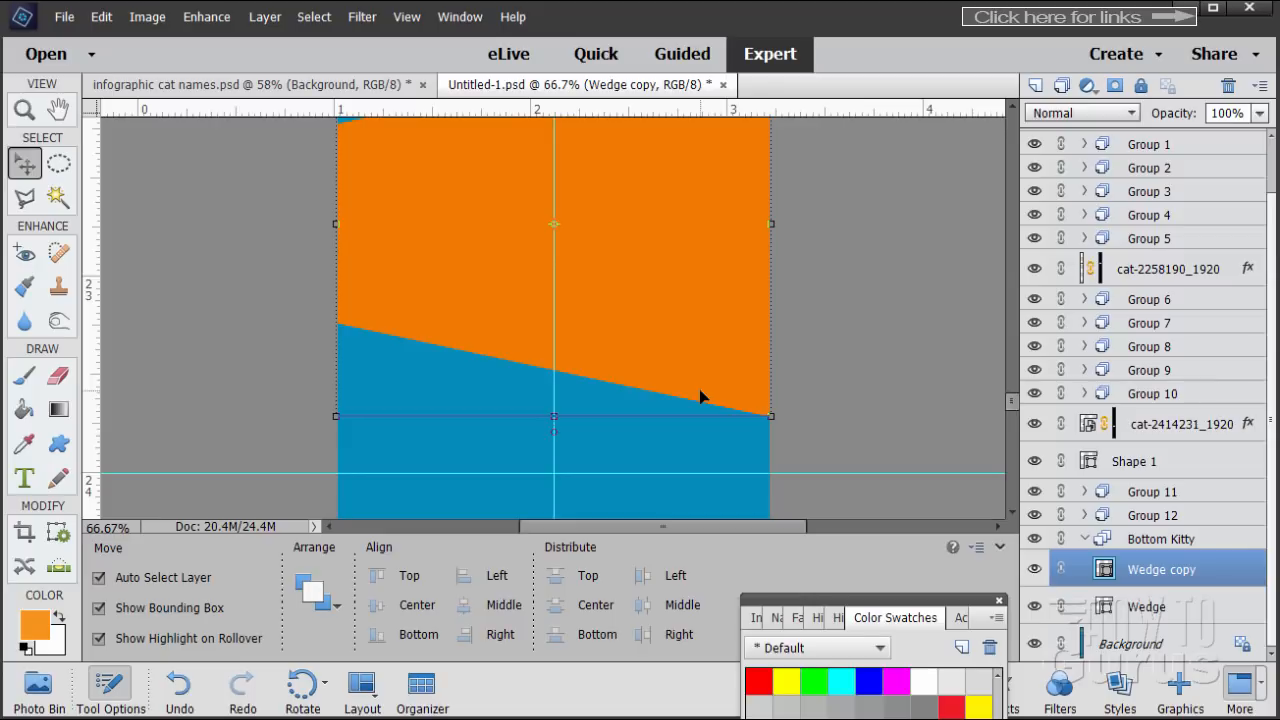
{"action": "left_click", "coordinate": [1127, 607]}
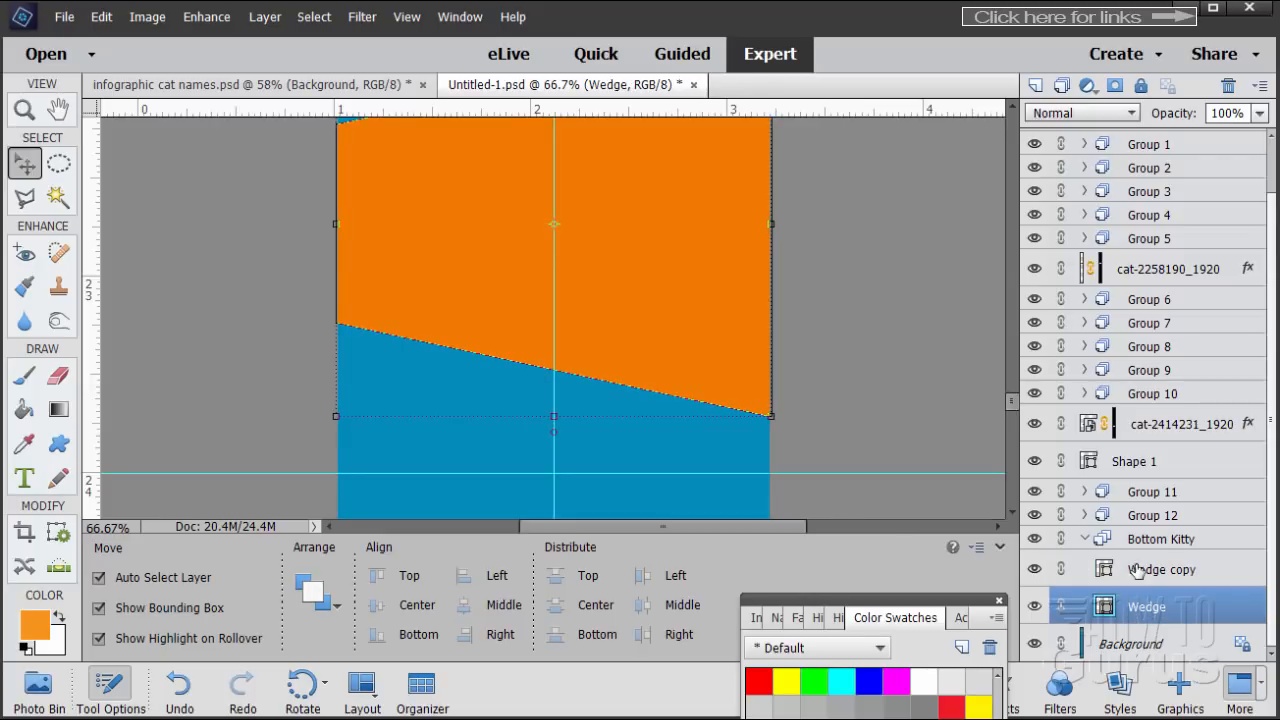
{"action": "left_click", "coordinate": [1137, 570]}
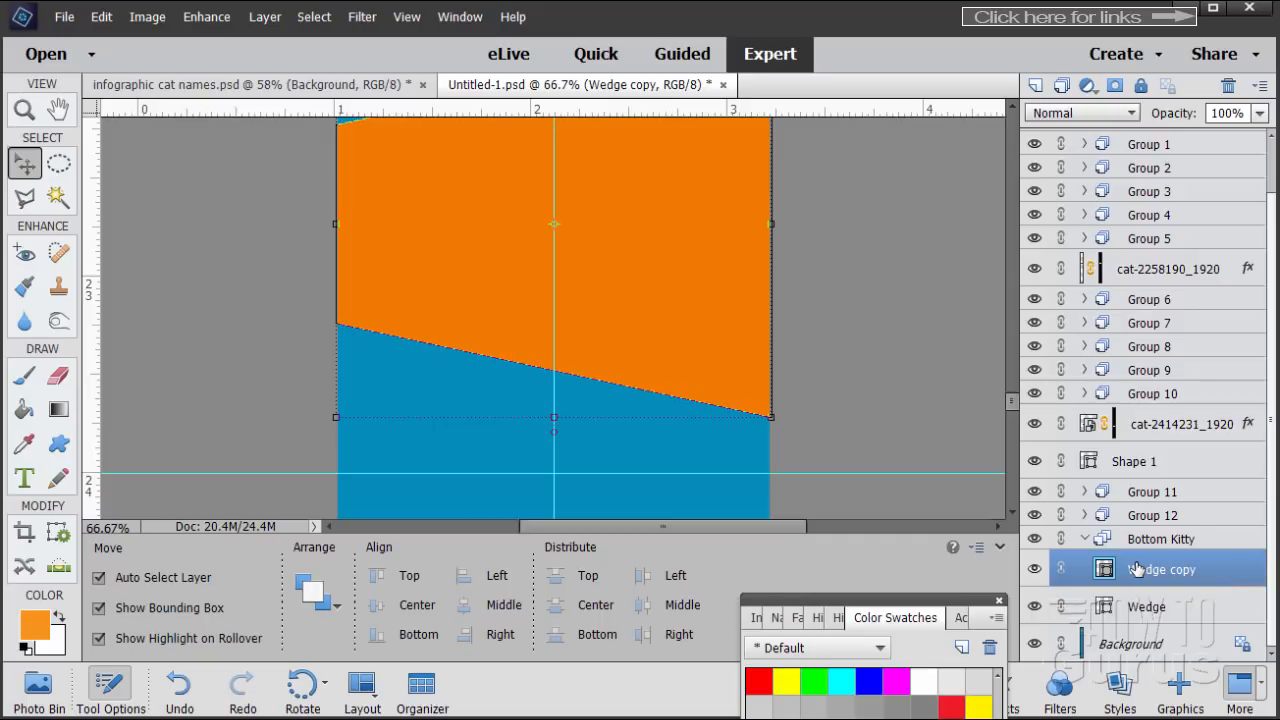
{"action": "key", "text": "Down"}
{"action": "key", "text": "Down"}
{"action": "key", "text": "Down"}
{"action": "key", "text": "Down"}
{"action": "key", "text": "Down"}
{"action": "key", "text": "Down"}
{"action": "key", "text": "Down"}
{"action": "key", "text": "Down"}
{"action": "key", "text": "Down"}
{"action": "key", "text": "Down"}
{"action": "key", "text": "Down"}
{"action": "key", "text": "Down"}
{"action": "key", "text": "Down"}
{"action": "key", "text": "Down"}
{"action": "key", "text": "Down"}
{"action": "key", "text": "Down"}
{"action": "key", "text": "Down"}
{"action": "key", "text": "Down"}
{"action": "key", "text": "Down"}
{"action": "key", "text": "Down"}
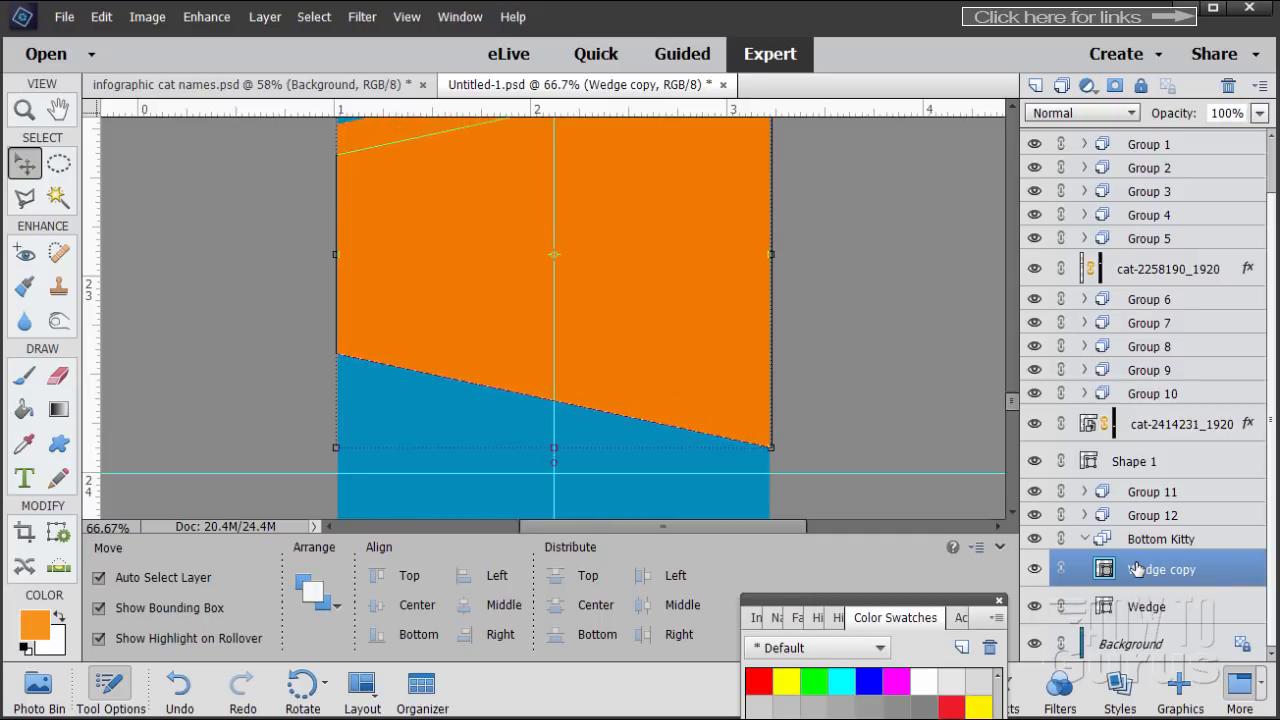
{"action": "key", "text": "Down"}
{"action": "key", "text": "Down"}
{"action": "key", "text": "Down"}
{"action": "key", "text": "Down"}
{"action": "key", "text": "Down"}
{"action": "key", "text": "Down"}
{"action": "key", "text": "Down"}
{"action": "key", "text": "Down"}
{"action": "key", "text": "Down"}
{"action": "key", "text": "Down"}
{"action": "key", "text": "Down"}
{"action": "key", "text": "Down"}
{"action": "key", "text": "Down"}
{"action": "key", "text": "Down"}
{"action": "key", "text": "Down"}
{"action": "key", "text": "Down"}
{"action": "key", "text": "Down"}
{"action": "key", "text": "Down"}
{"action": "key", "text": "Down"}
{"action": "key", "text": "Down"}
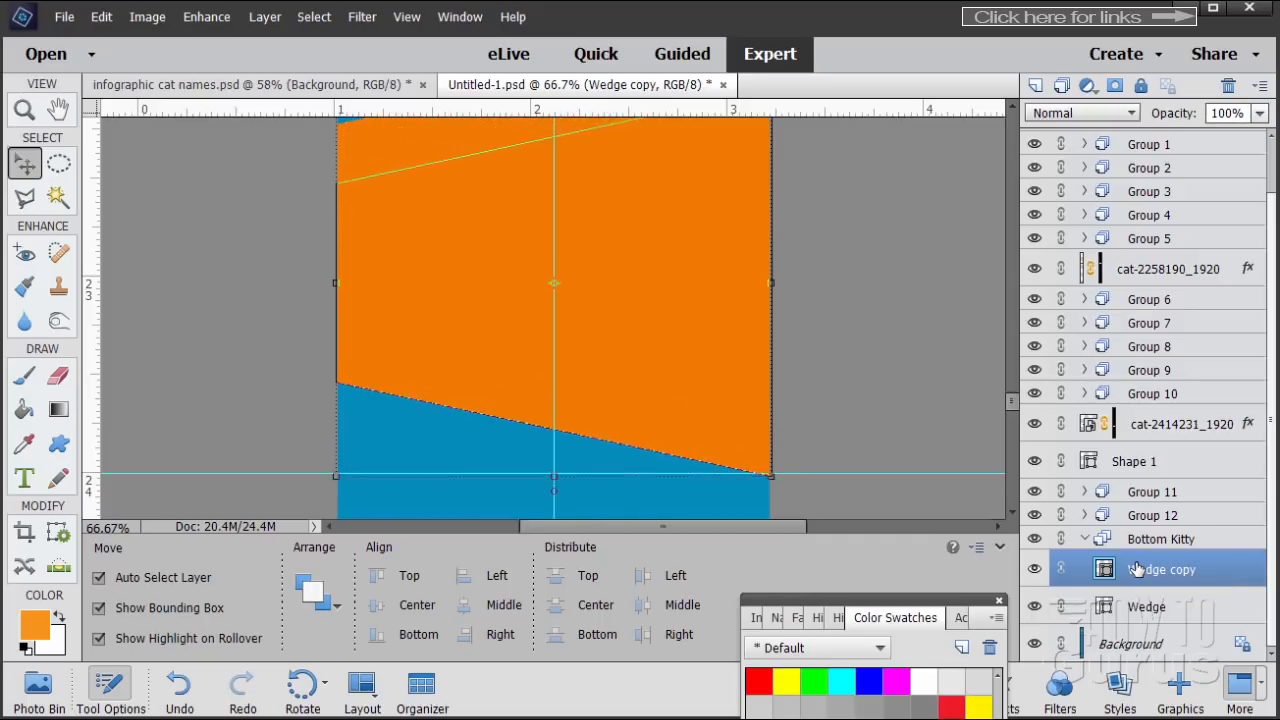
{"action": "key", "text": "Down"}
{"action": "key", "text": "Down"}
{"action": "key", "text": "Down"}
{"action": "key", "text": "Down"}
{"action": "key", "text": "Down"}
{"action": "key", "text": "Down"}
{"action": "key", "text": "Down"}
{"action": "key", "text": "Down"}
{"action": "key", "text": "Down"}
{"action": "key", "text": "Down"}
{"action": "key", "text": "Down"}
{"action": "key", "text": "Down"}
{"action": "key", "text": "Down"}
{"action": "key", "text": "Down"}
{"action": "key", "text": "Down"}
{"action": "key", "text": "Down"}
{"action": "key", "text": "Down"}
{"action": "key", "text": "Down"}
{"action": "key", "text": "Down"}
{"action": "key", "text": "Down"}
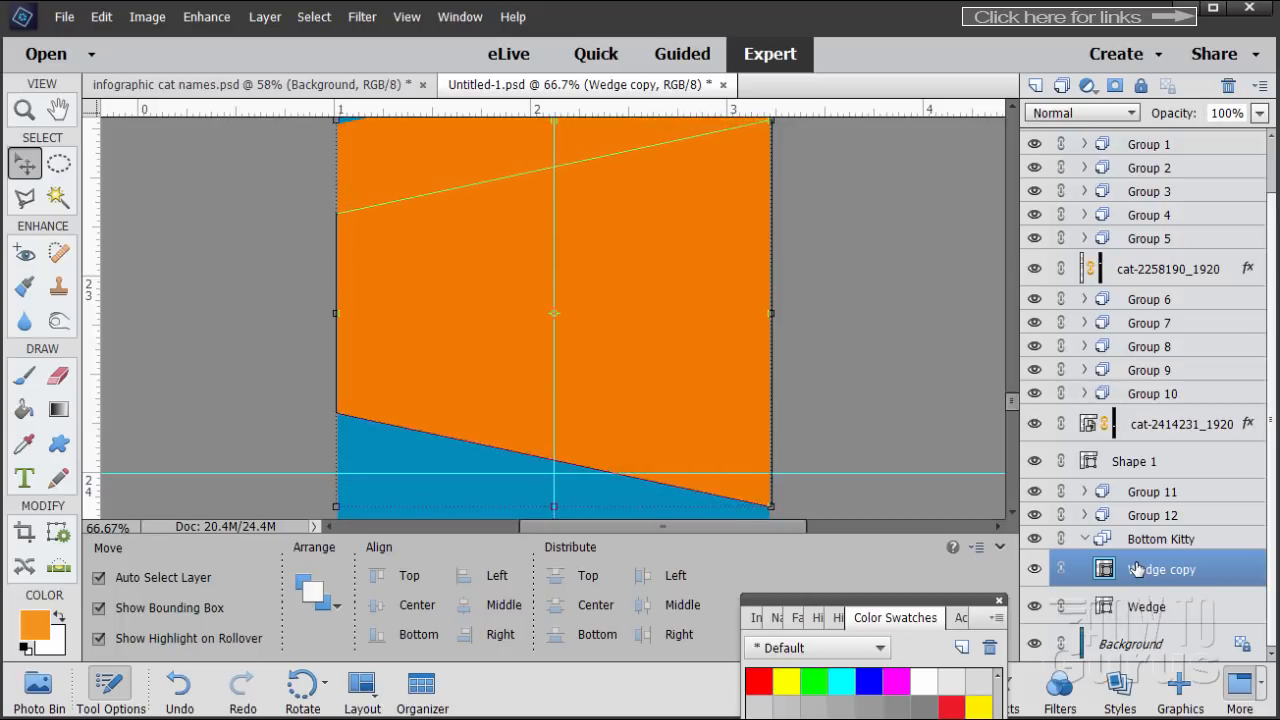
{"action": "key", "text": "Down"}
{"action": "key", "text": "Down"}
{"action": "key", "text": "Down"}
{"action": "key", "text": "Down"}
{"action": "key", "text": "Down"}
{"action": "key", "text": "Down"}
{"action": "key", "text": "Down"}
{"action": "key", "text": "Down"}
{"action": "key", "text": "Down"}
{"action": "key", "text": "Down"}
{"action": "key", "text": "Down"}
{"action": "key", "text": "Down"}
{"action": "key", "text": "Down"}
{"action": "key", "text": "Down"}
{"action": "key", "text": "Down"}
{"action": "key", "text": "Down"}
{"action": "key", "text": "Down"}
{"action": "key", "text": "Down"}
{"action": "key", "text": "Down"}
{"action": "key", "text": "Down"}
{"action": "key", "text": "Up"}
{"action": "key", "text": "Up"}
{"action": "key", "text": "Up"}
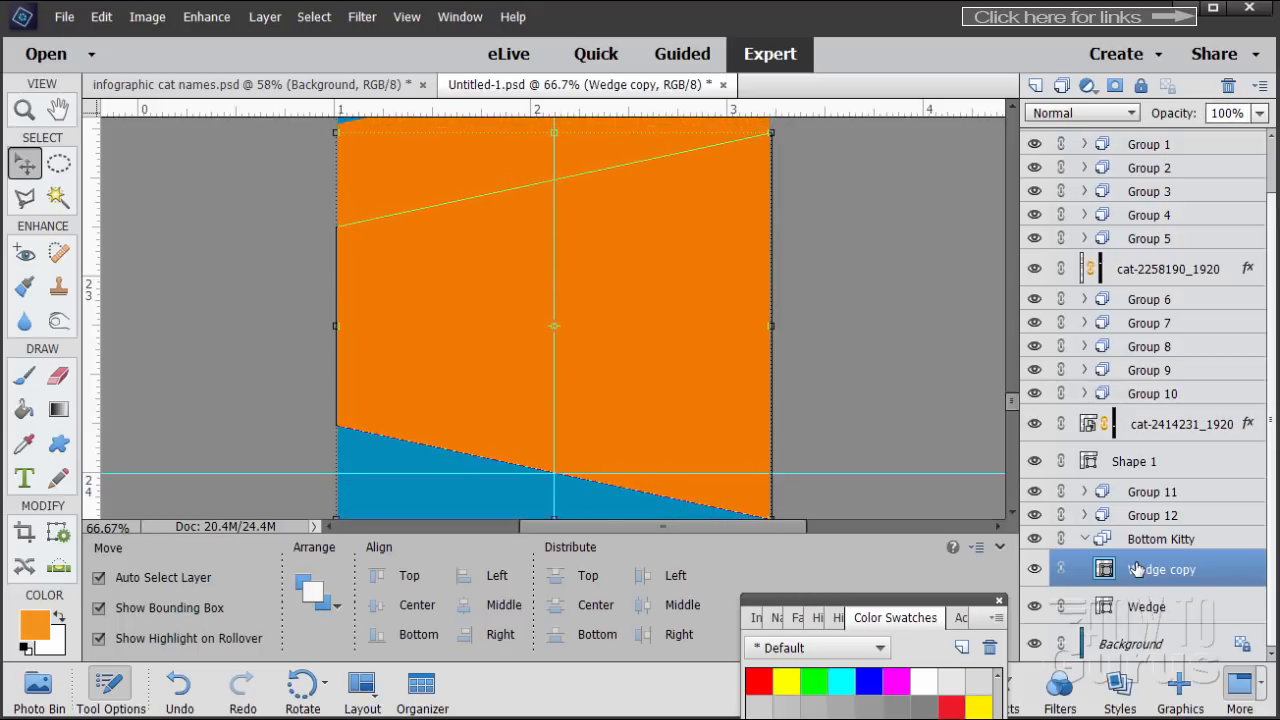
{"action": "left_click", "coordinate": [897, 408]}
Step: Examine the extended orange wedge and the blank blue area below it down past the next horizontal guide
{"action": "scroll", "coordinate": [887, 395], "scroll_direction": "down", "scroll_amount": 3}
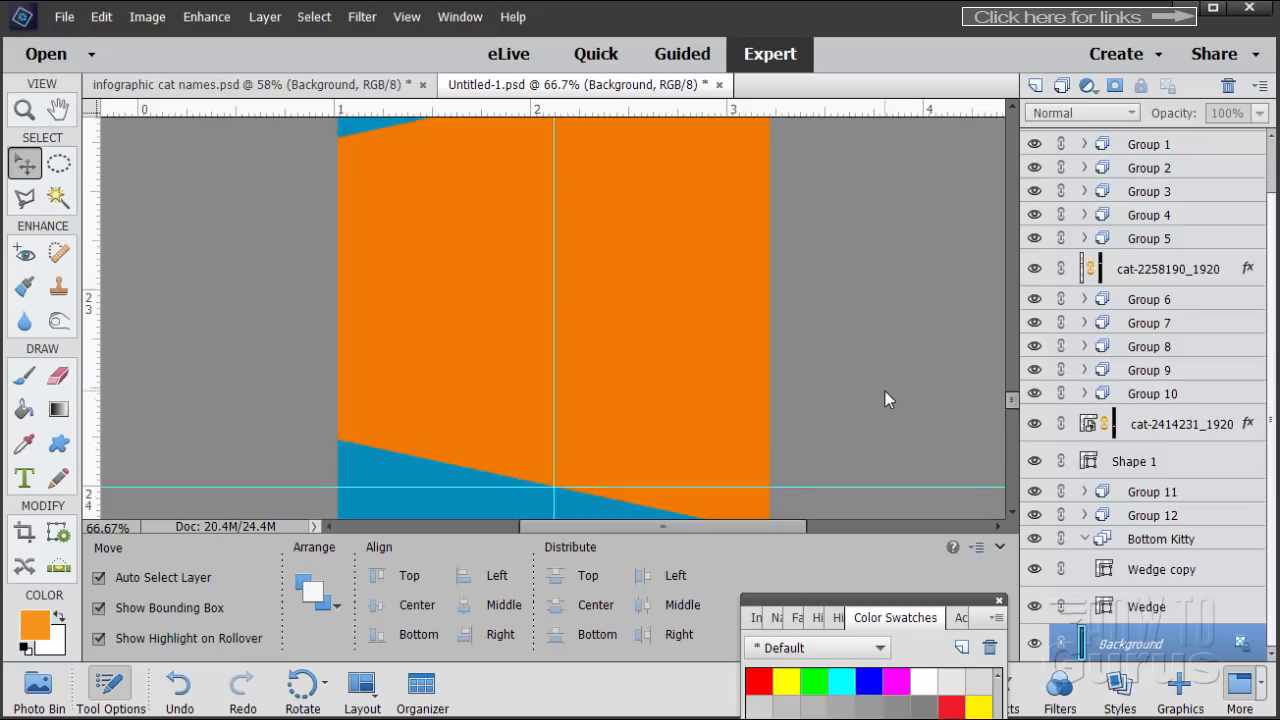
{"action": "scroll", "coordinate": [885, 399], "scroll_direction": "down", "scroll_amount": 1}
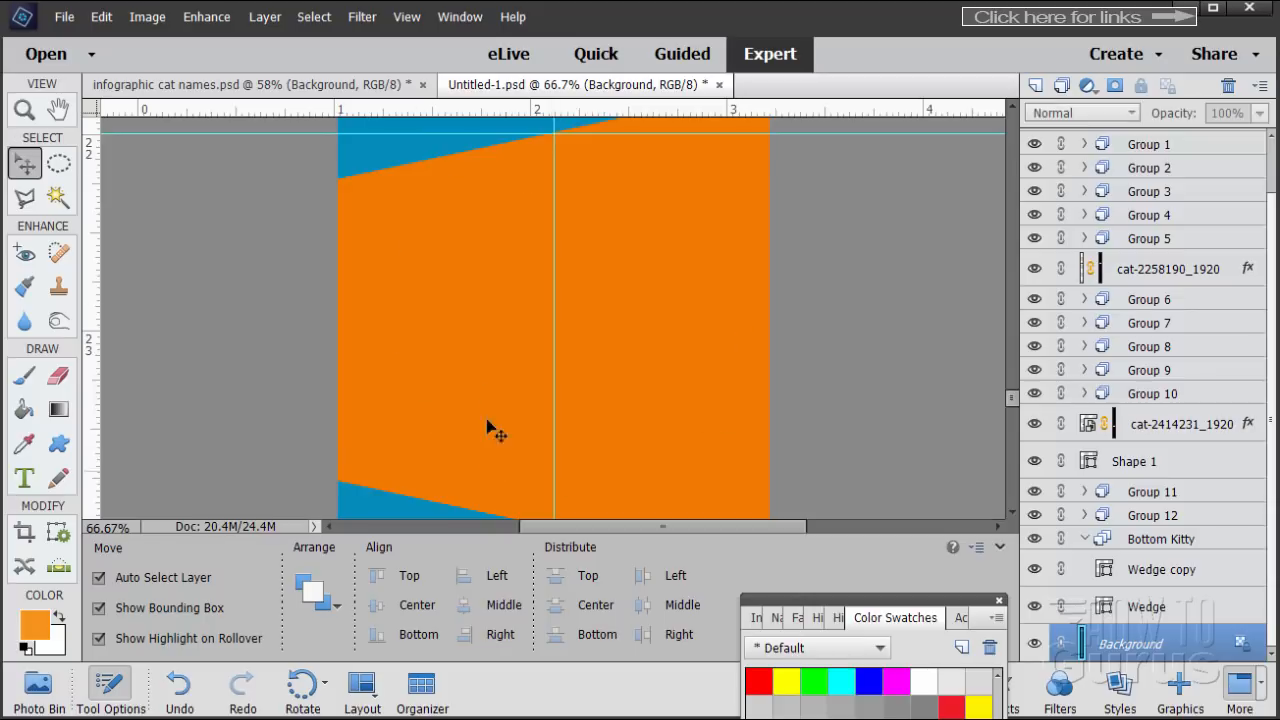
{"action": "scroll", "coordinate": [843, 338], "scroll_direction": "down", "scroll_amount": 10}
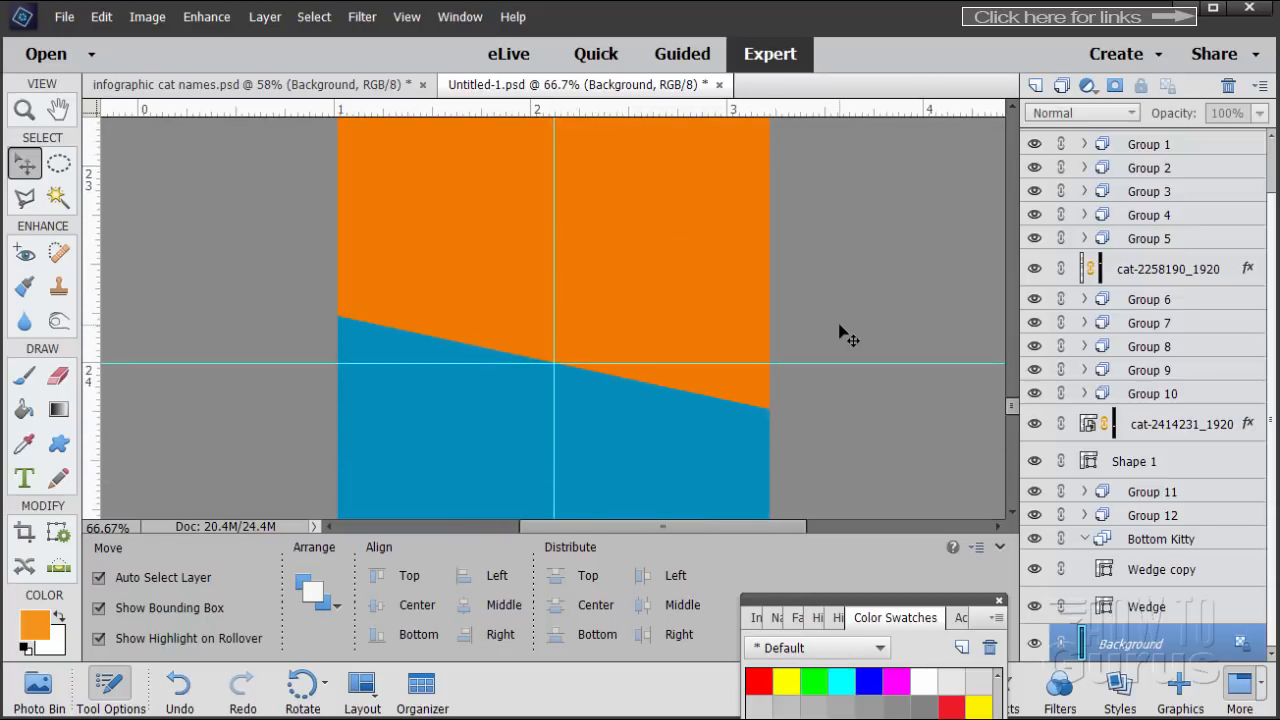
{"action": "scroll", "coordinate": [845, 336], "scroll_direction": "down", "scroll_amount": 3}
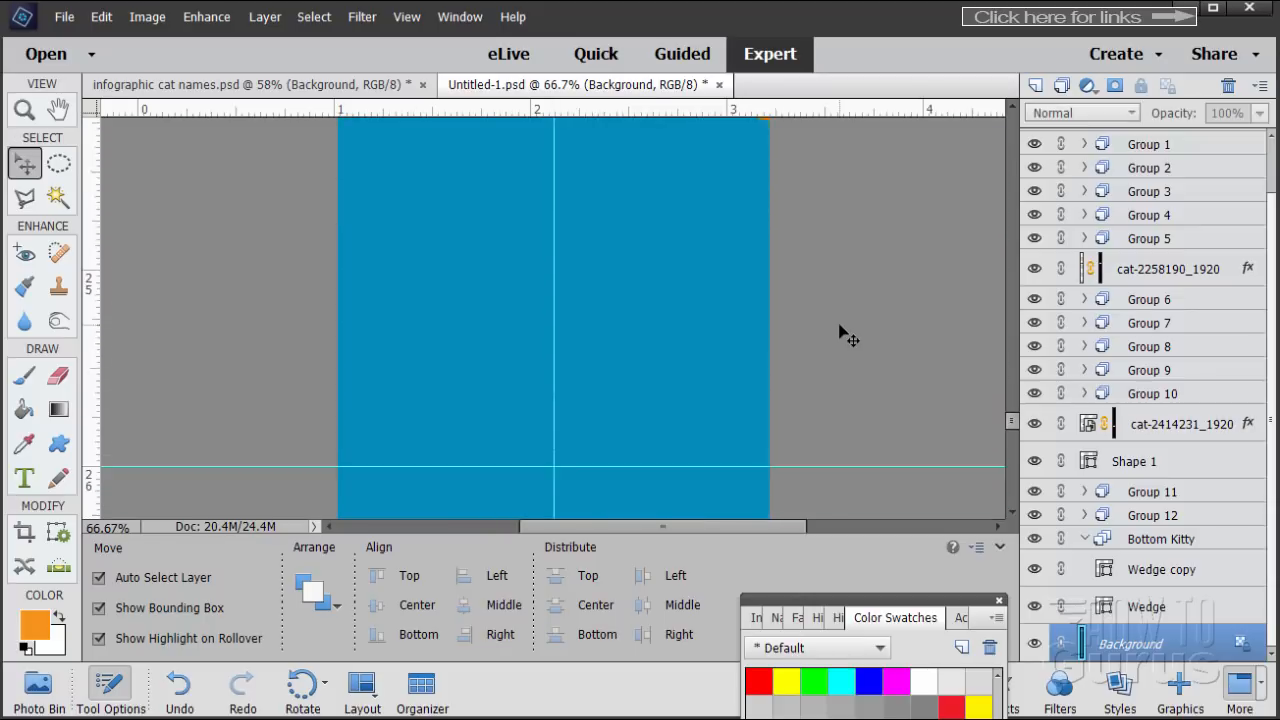
{"action": "scroll", "coordinate": [845, 336], "scroll_direction": "up", "scroll_amount": 1}
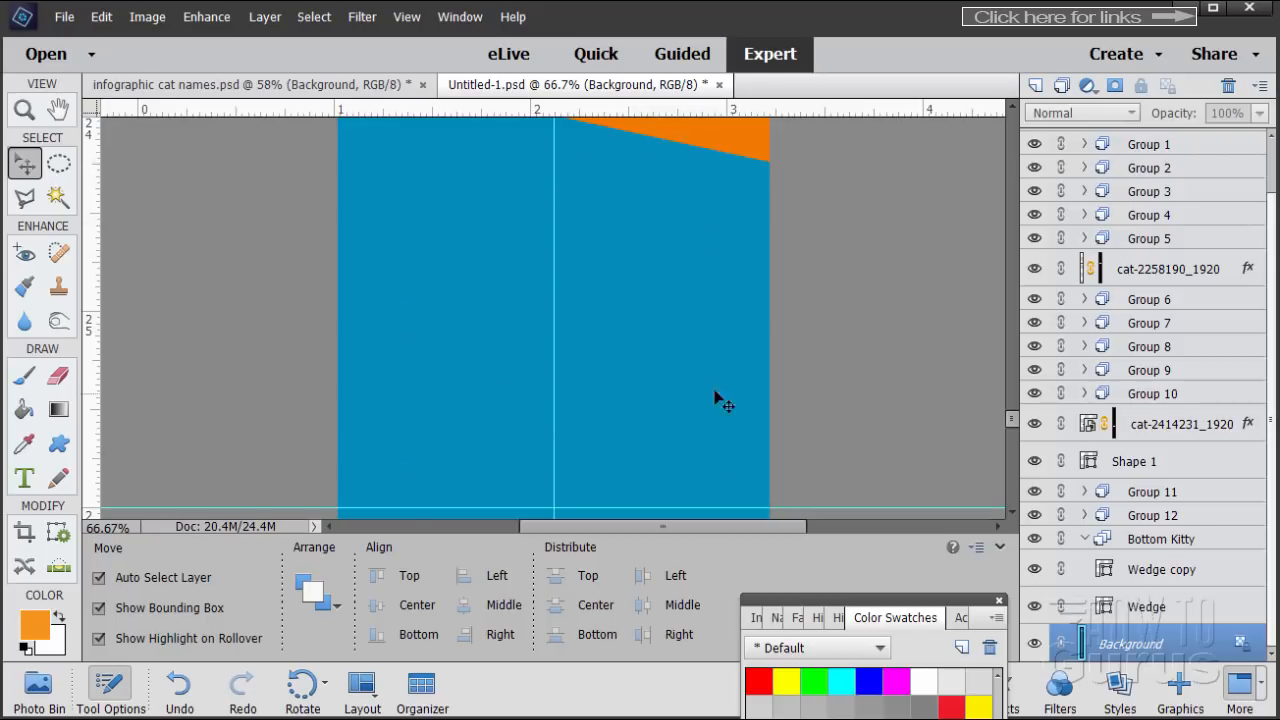
{"action": "scroll", "coordinate": [733, 398], "scroll_direction": "up", "scroll_amount": 4}
{"action": "scroll", "coordinate": [733, 398], "scroll_direction": "up", "scroll_amount": 5}
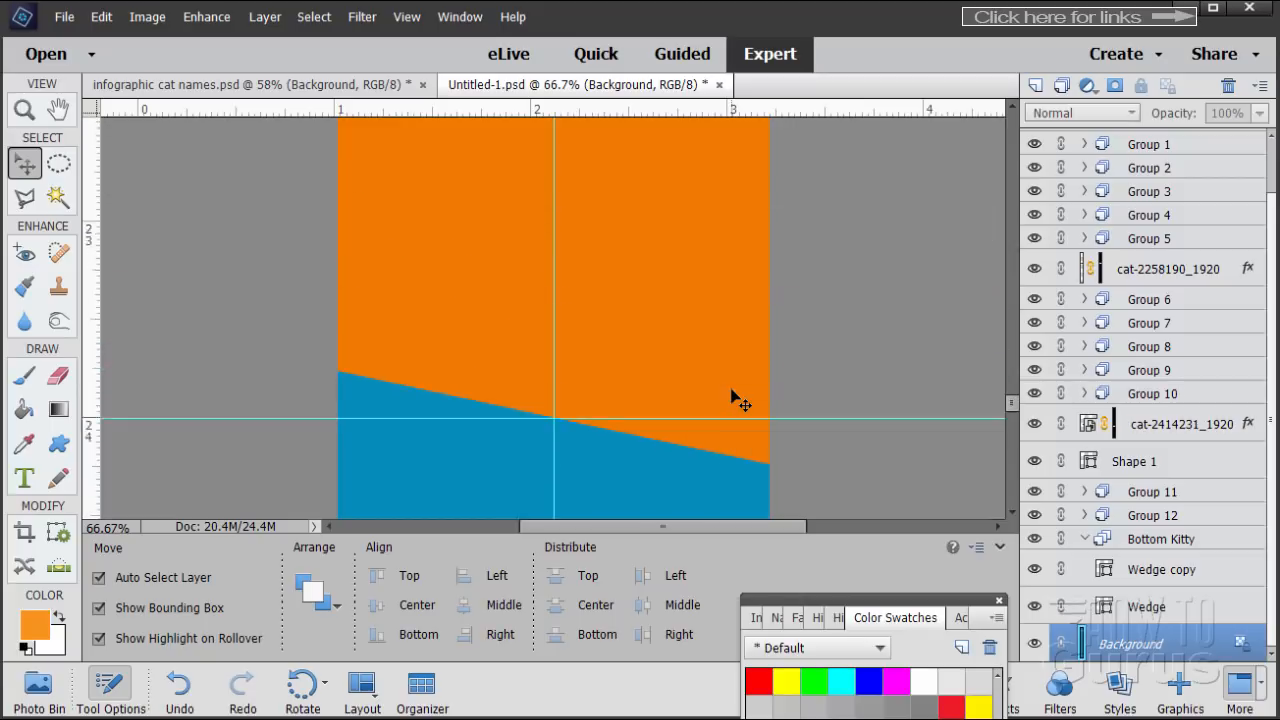
{"action": "scroll", "coordinate": [715, 282], "scroll_direction": "down", "scroll_amount": 5}
{"action": "scroll", "coordinate": [686, 380], "scroll_direction": "down", "scroll_amount": 8}
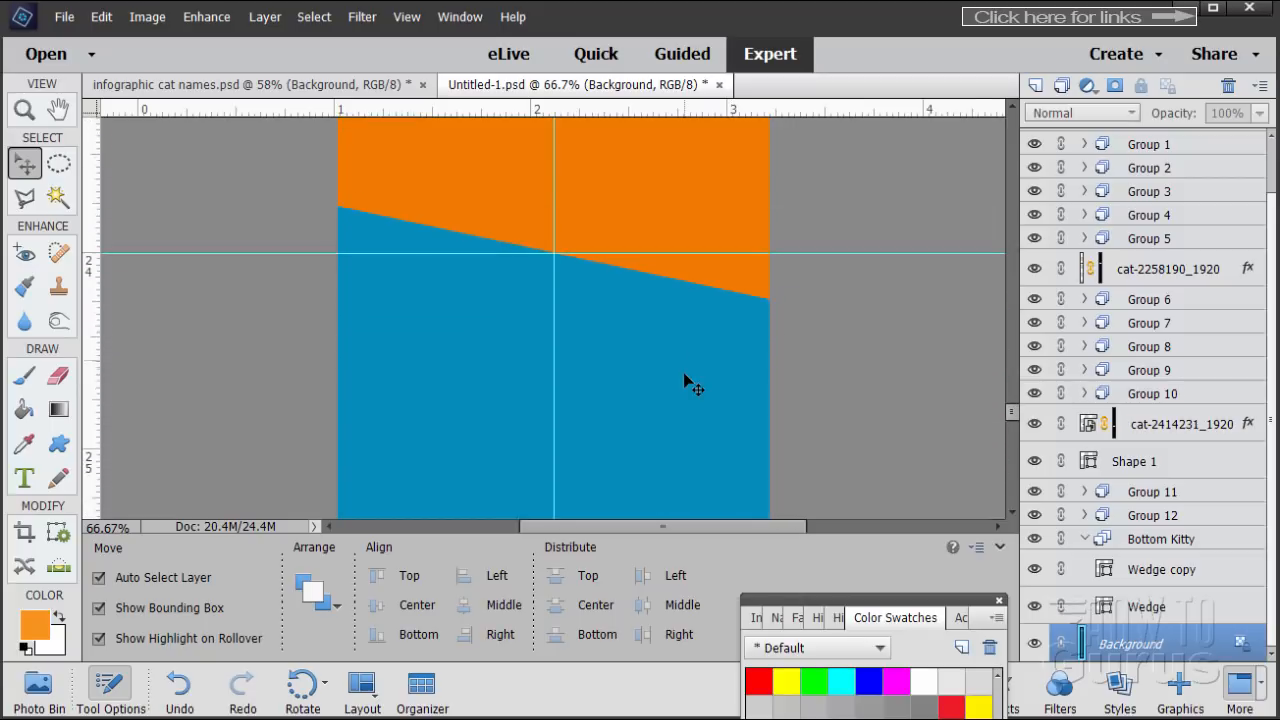
{"action": "scroll", "coordinate": [686, 380], "scroll_direction": "down", "scroll_amount": 4}
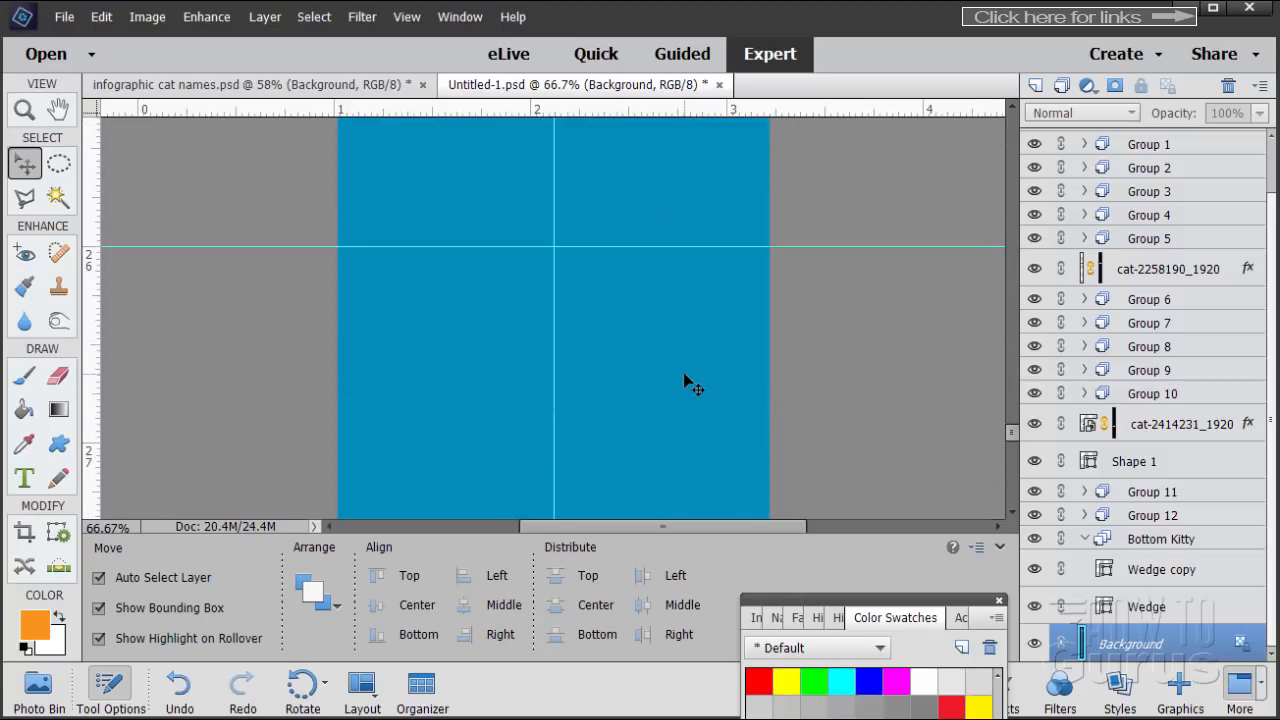
{"action": "scroll", "coordinate": [628, 444], "scroll_direction": "up", "scroll_amount": 5}
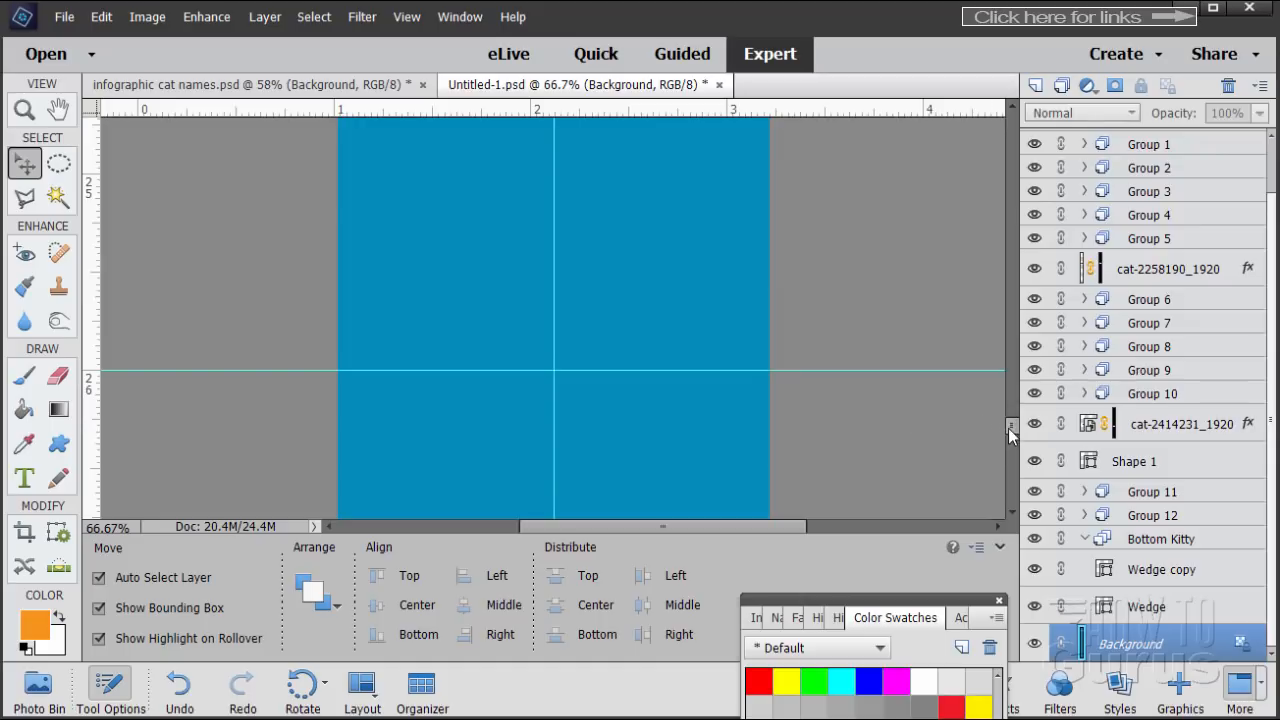
Step: Reset the rulers' zero point to the upper-left corner of the infographic
{"action": "left_click_drag", "start_coordinate": [1008, 428], "coordinate": [988, 164]}
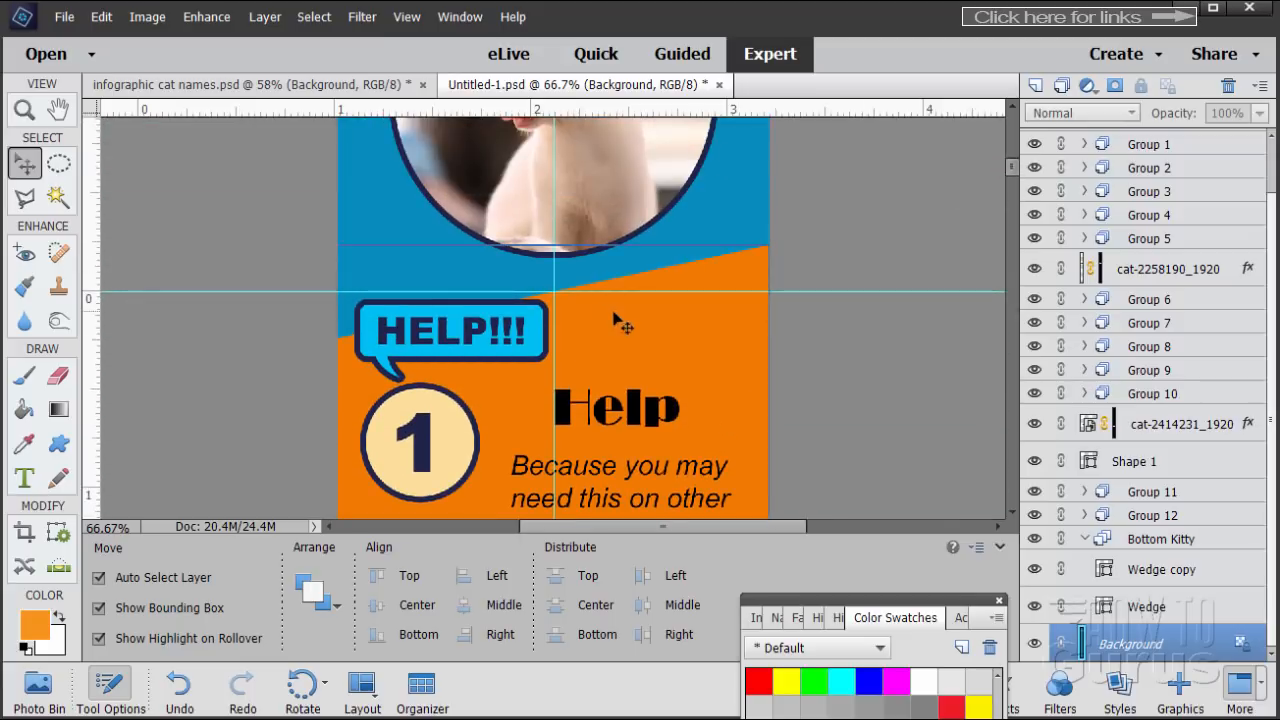
{"action": "scroll", "coordinate": [675, 362], "scroll_direction": "up", "scroll_amount": 3}
{"action": "scroll", "coordinate": [668, 357], "scroll_direction": "up", "scroll_amount": 15}
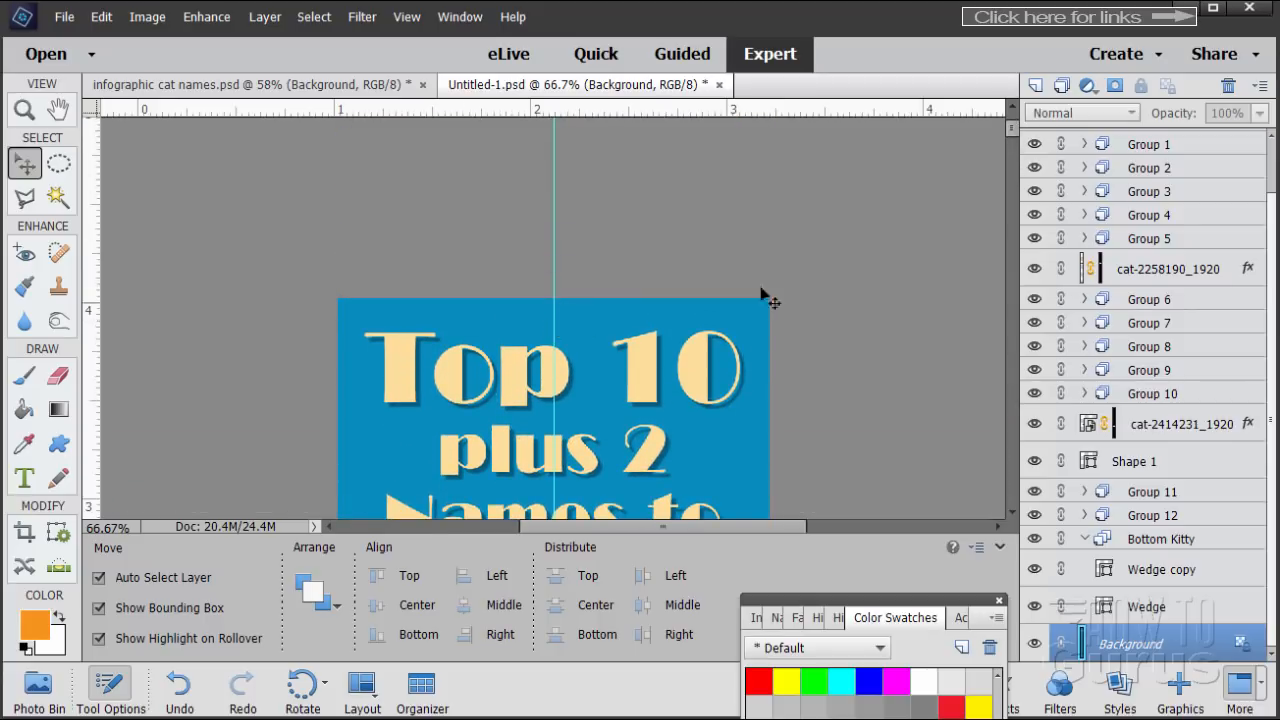
{"action": "scroll", "coordinate": [826, 280], "scroll_direction": "down", "scroll_amount": 4}
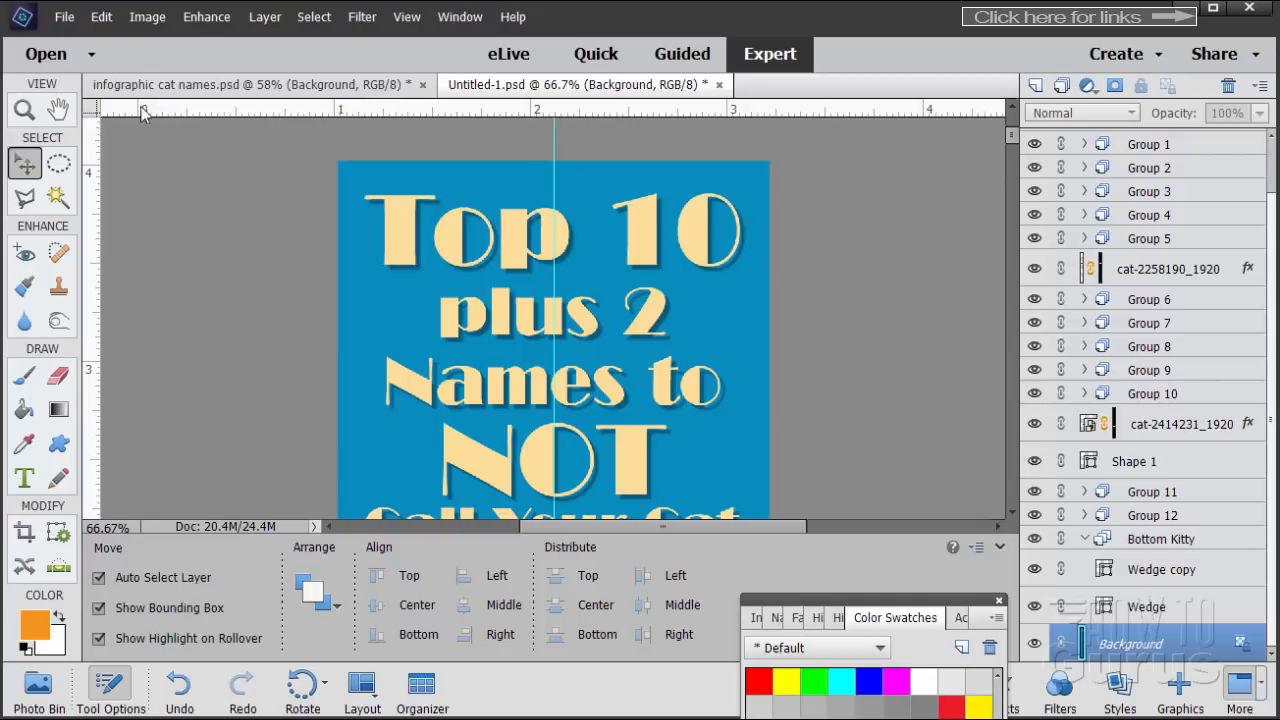
{"action": "double_click", "coordinate": [90, 112]}
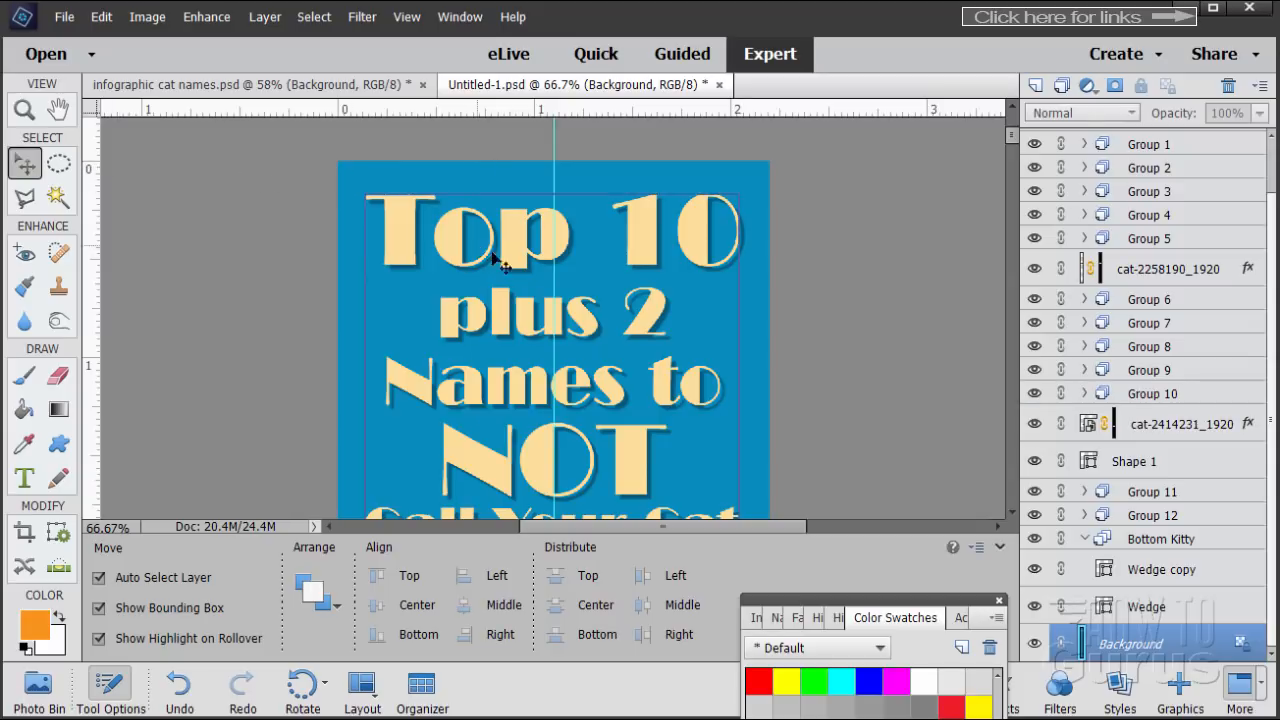
Step: Trim the canvas height to 30 inches, anchored at the top center so the excess comes off the bottom, and check the shortened end
{"action": "left_click_drag", "start_coordinate": [1012, 140], "coordinate": [1024, 441]}
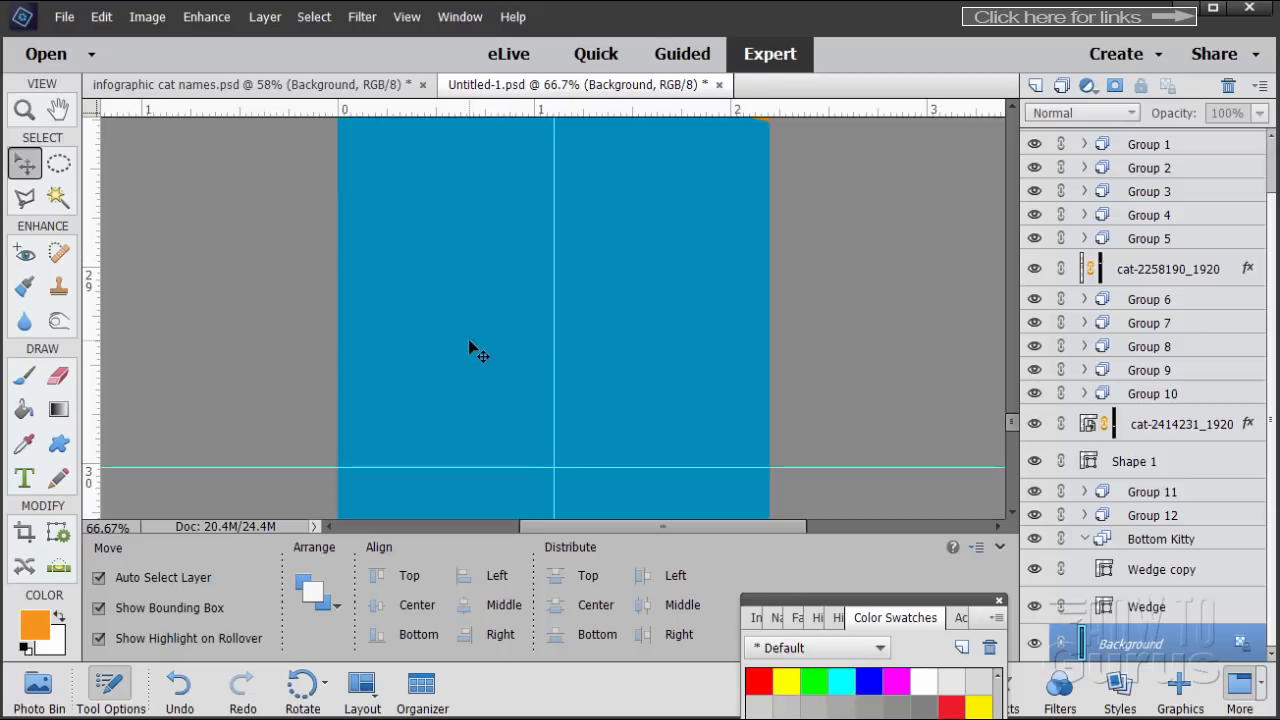
{"action": "left_click", "coordinate": [147, 17]}
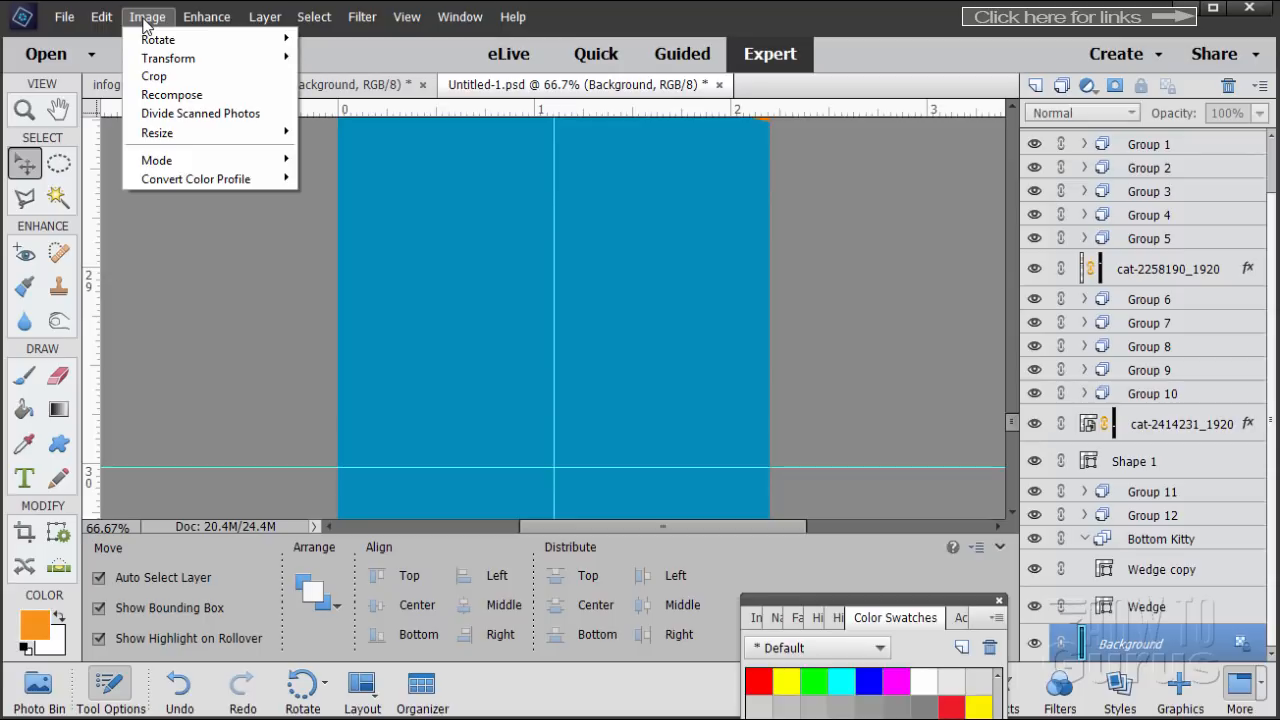
{"action": "mouse_move", "coordinate": [183, 132]}
{"action": "left_click", "coordinate": [353, 151]}
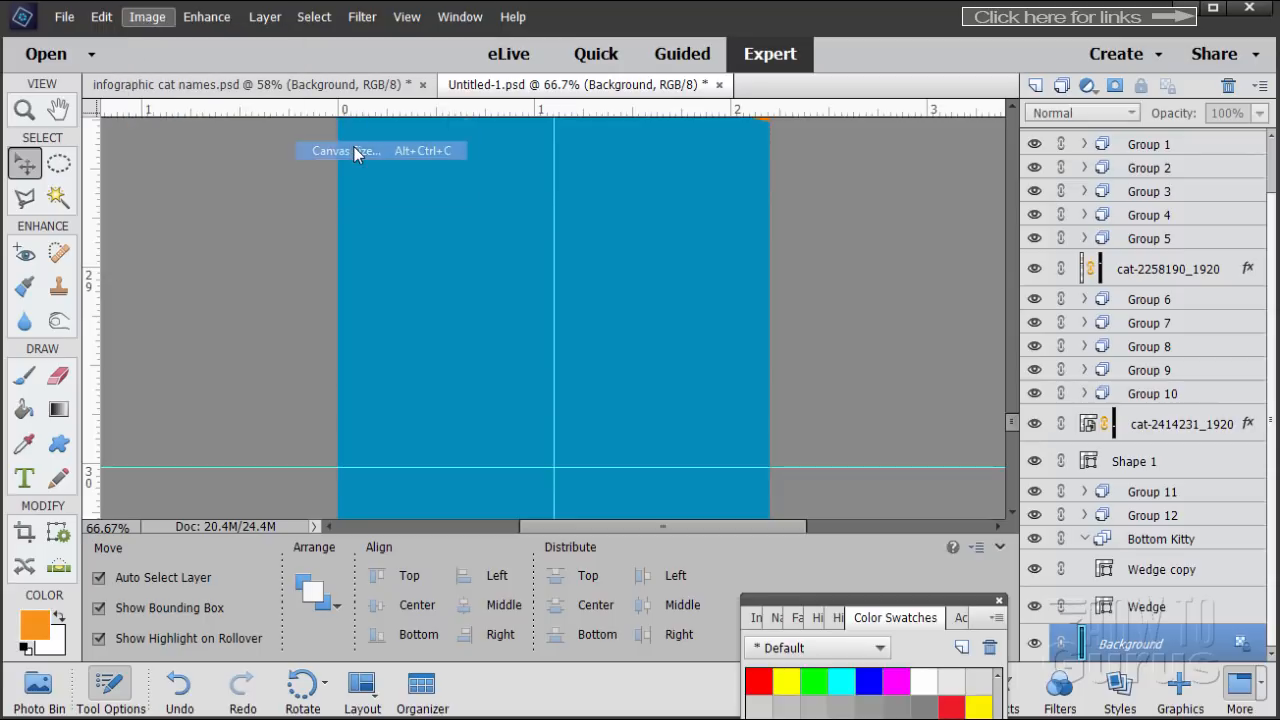
{"action": "left_click", "coordinate": [493, 350]}
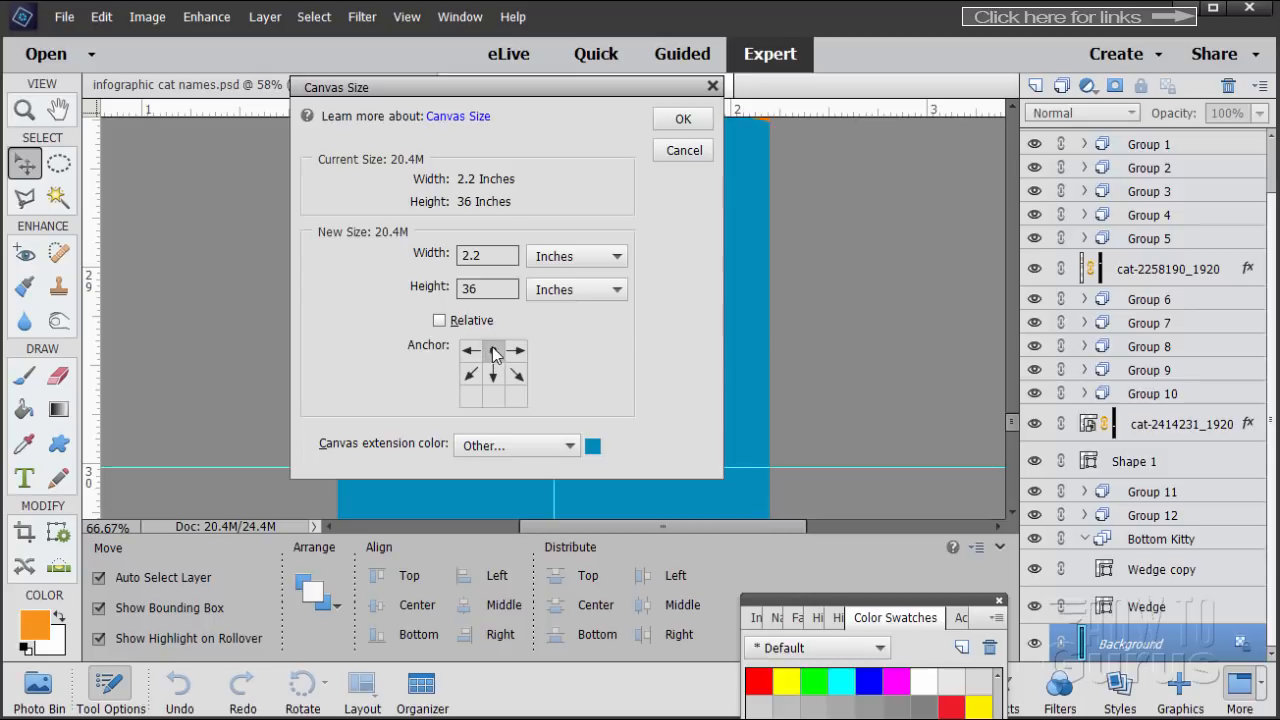
{"action": "left_click", "coordinate": [486, 288]}
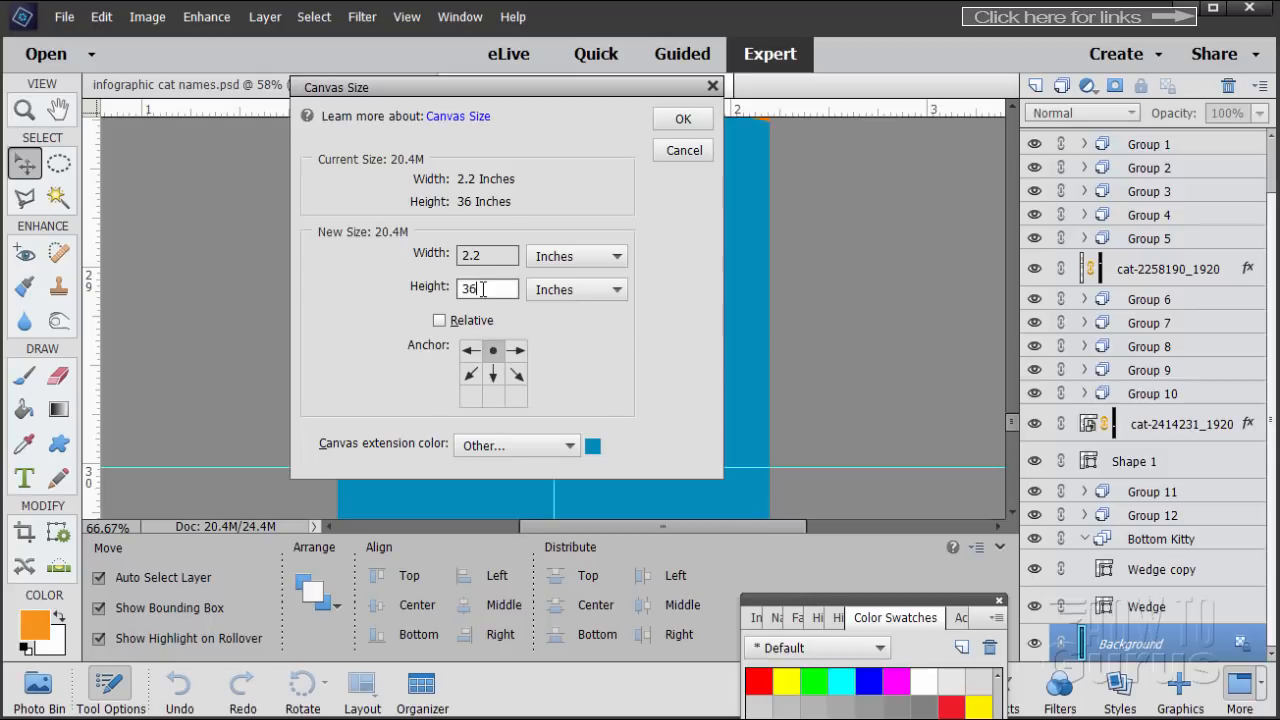
{"action": "left_click", "coordinate": [440, 286]}
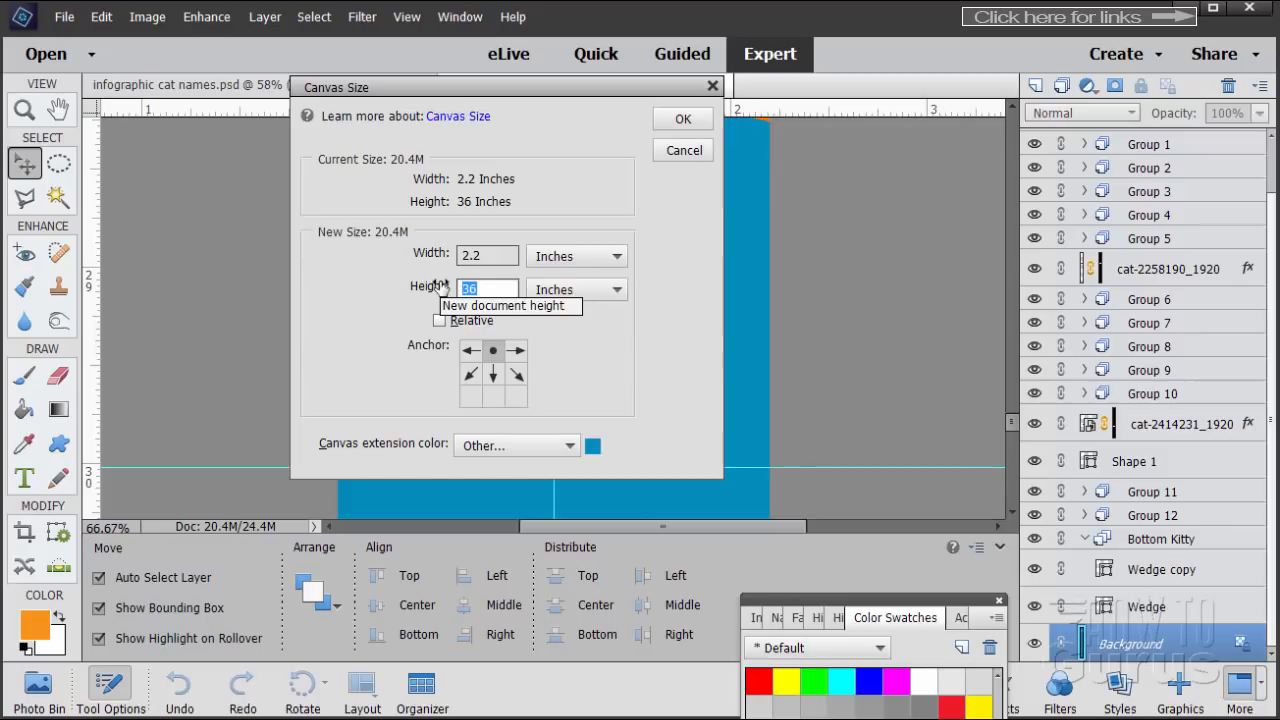
{"action": "type", "text": "30"}
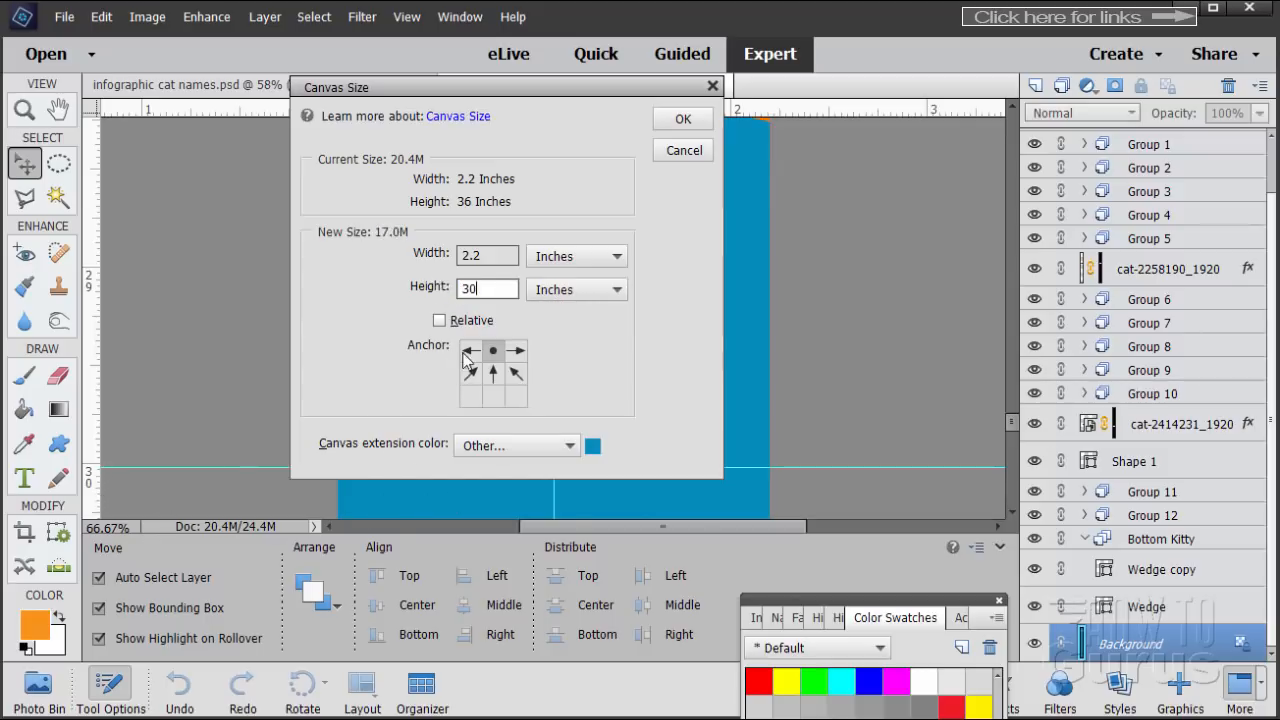
{"action": "left_click", "coordinate": [683, 119]}
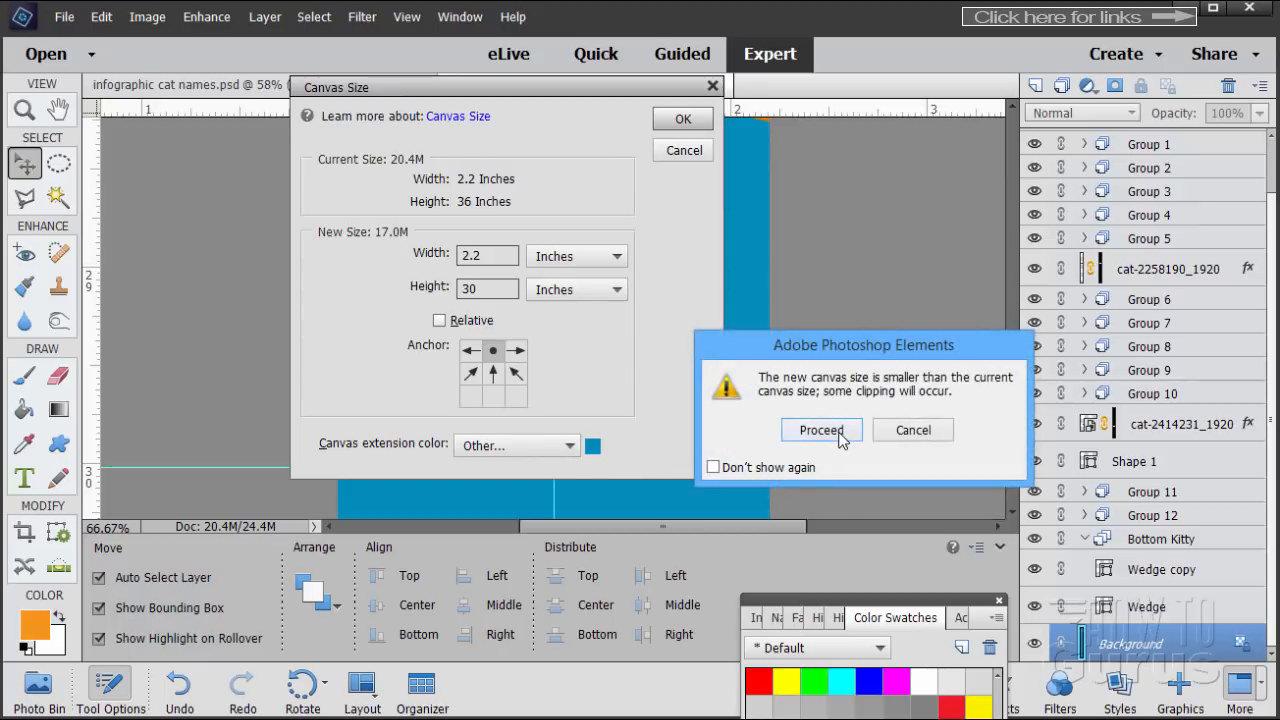
{"action": "left_click", "coordinate": [821, 430]}
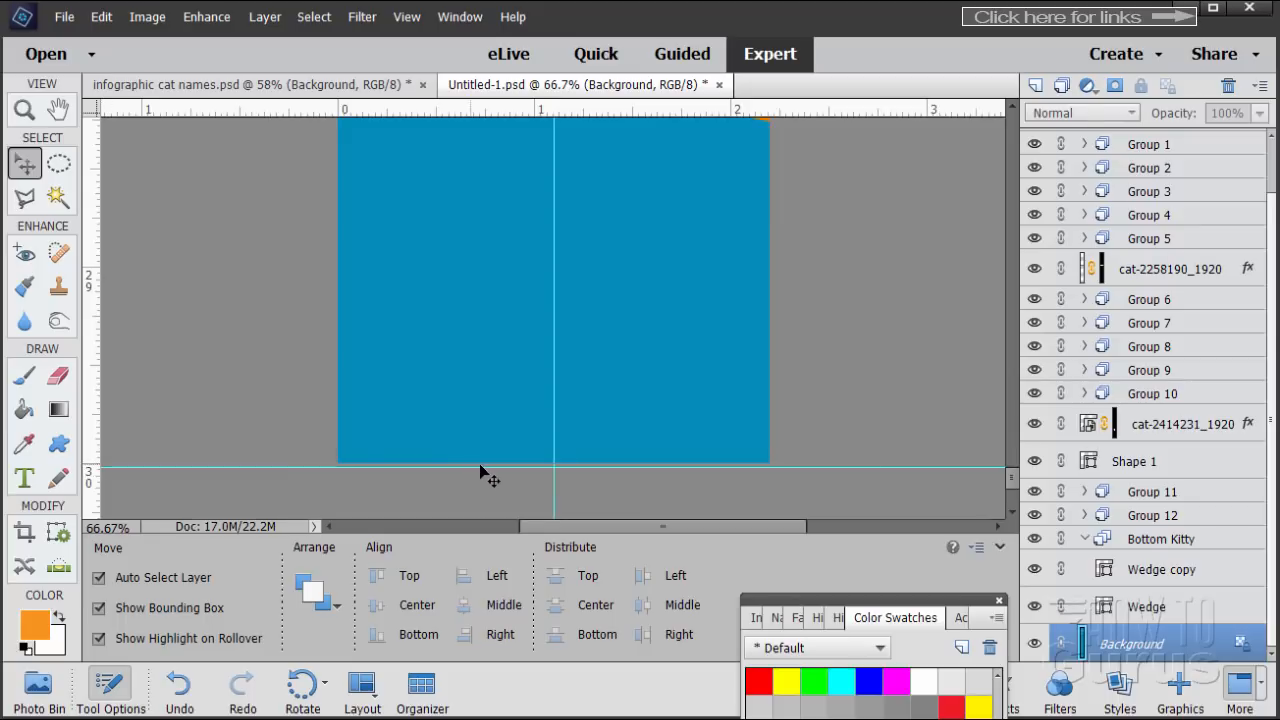
{"action": "scroll", "coordinate": [794, 346], "scroll_direction": "up", "scroll_amount": 5}
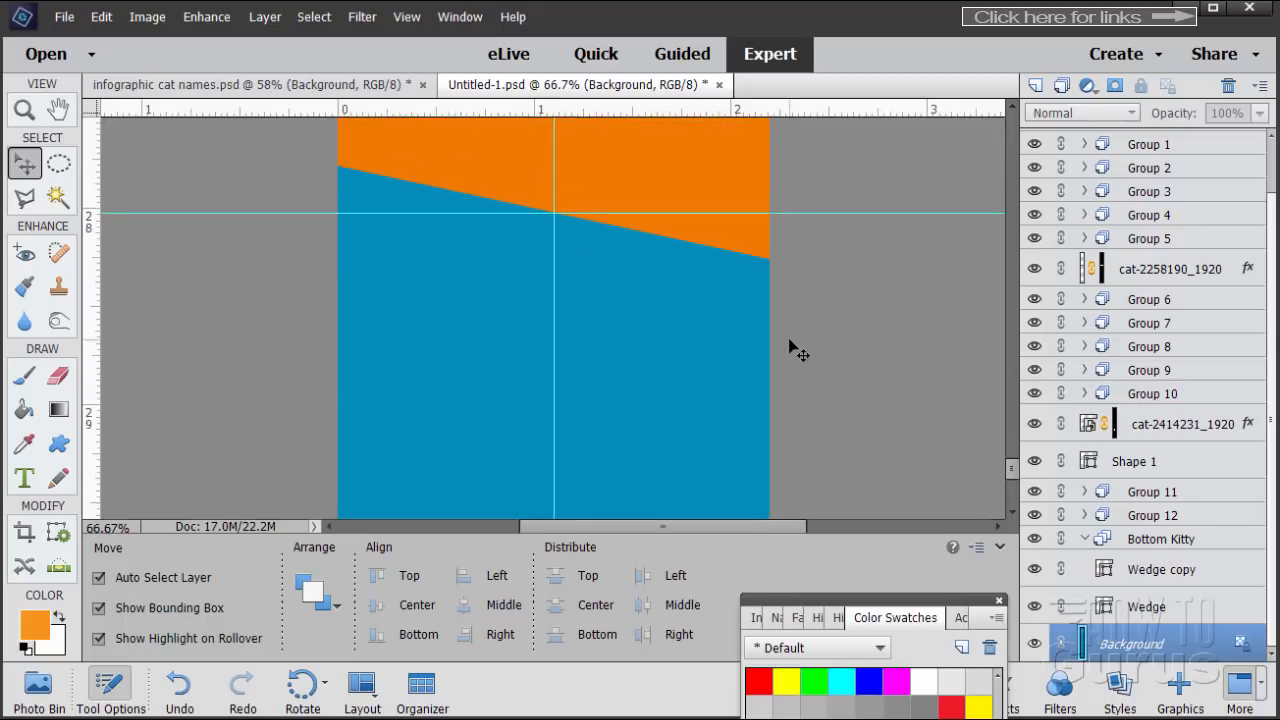
{"action": "scroll", "coordinate": [794, 346], "scroll_direction": "up", "scroll_amount": 5}
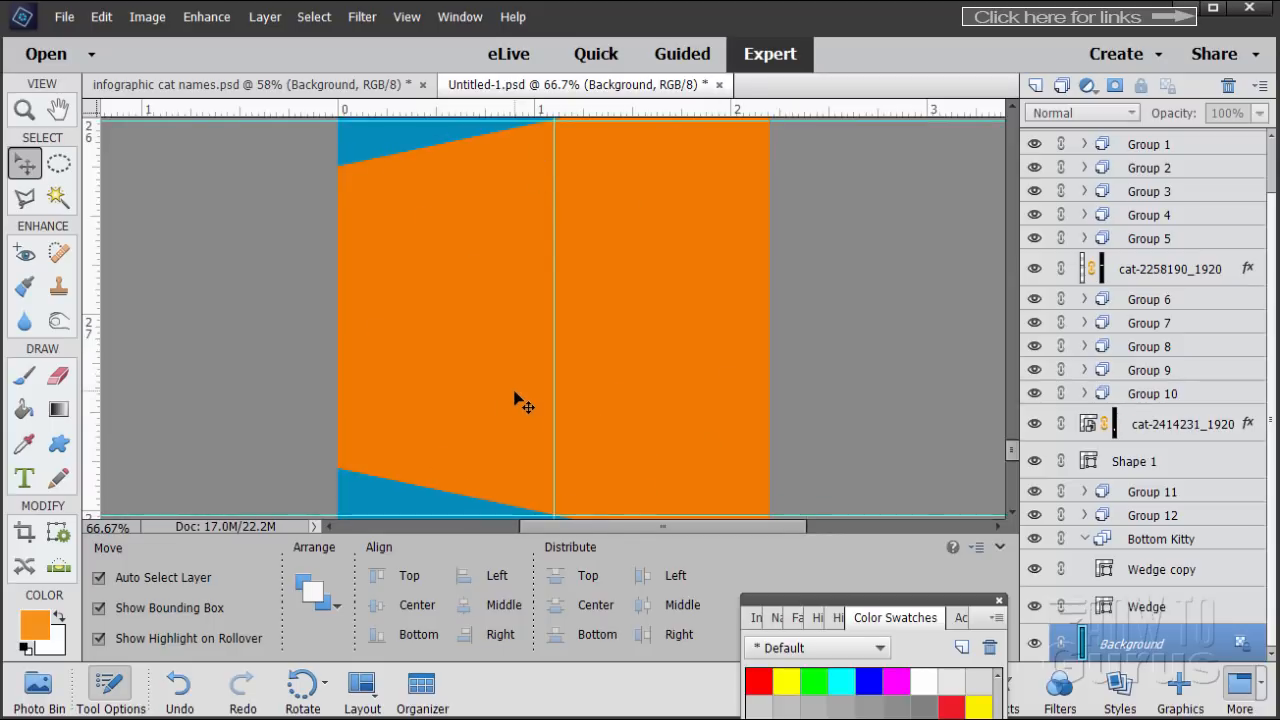
{"action": "scroll", "coordinate": [600, 320], "scroll_direction": "down", "scroll_amount": 10}
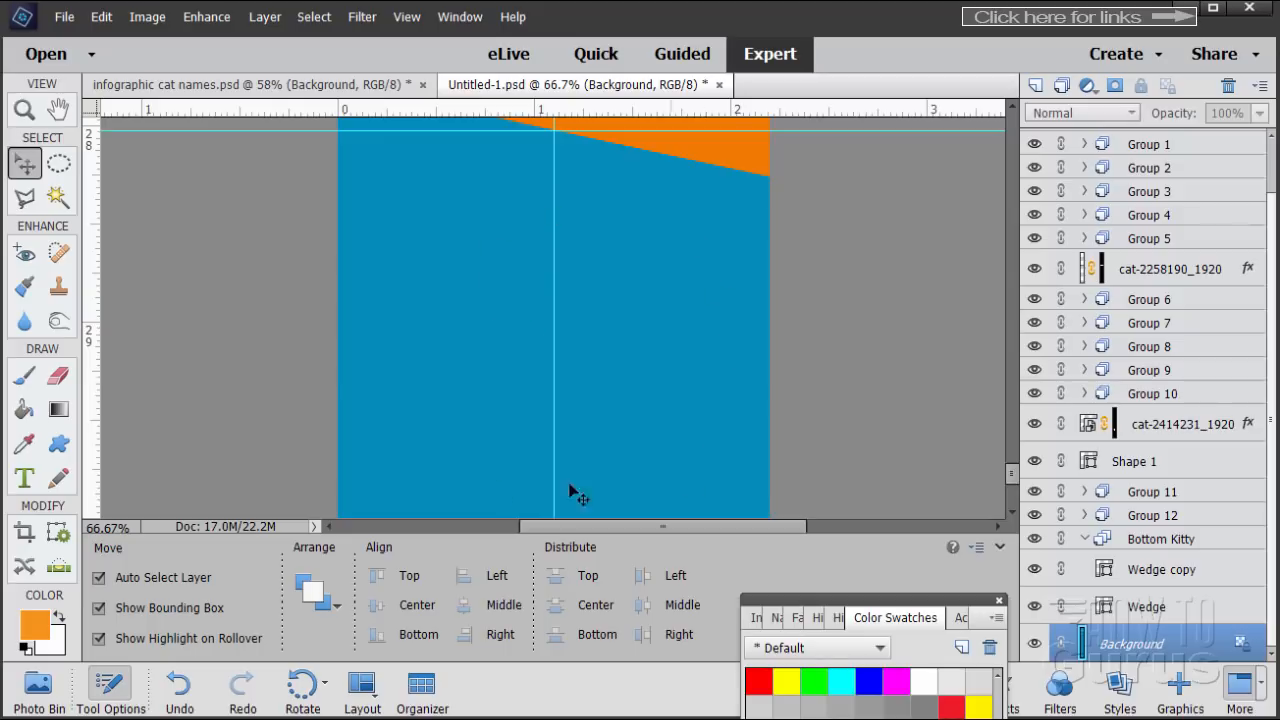
{"action": "scroll", "coordinate": [590, 443], "scroll_direction": "down", "scroll_amount": 2}
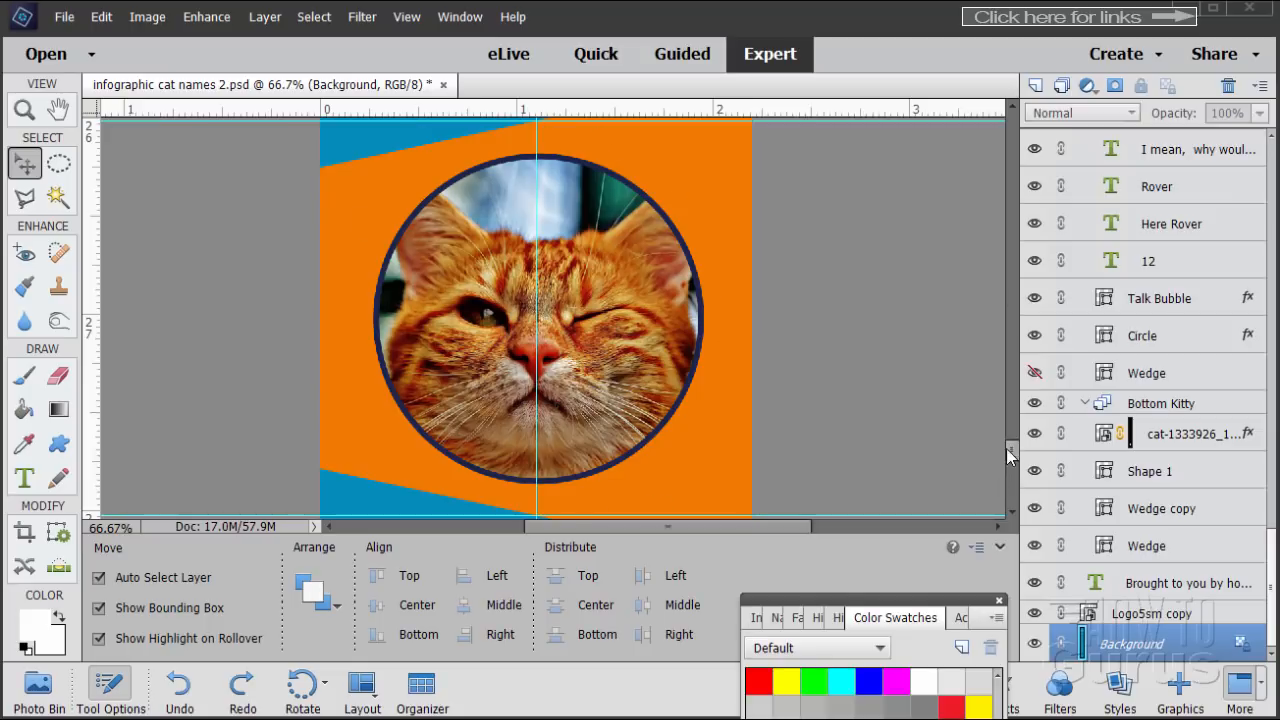
Step: Review the completed infographic from the closing credit text and logo up to the number 9 section, checking text readability
{"action": "left_click_drag", "start_coordinate": [1011, 452], "coordinate": [1011, 476]}
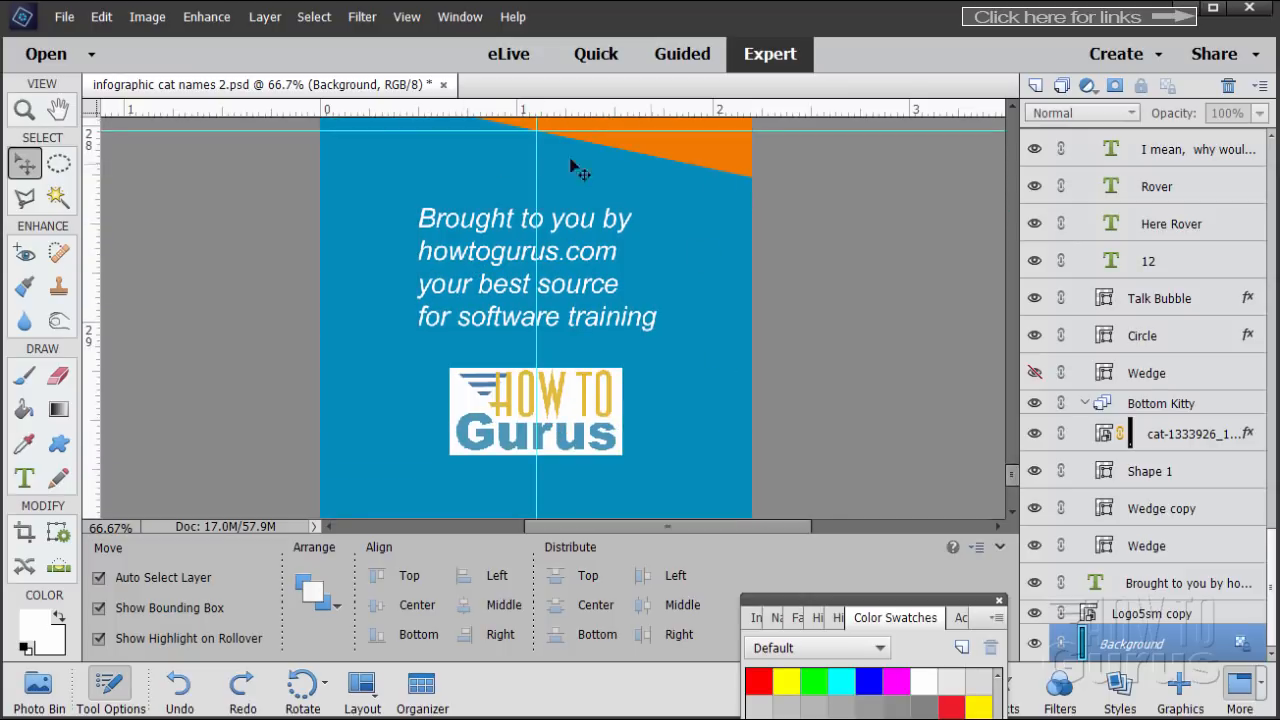
{"action": "scroll", "coordinate": [714, 429], "scroll_direction": "down", "scroll_amount": 1}
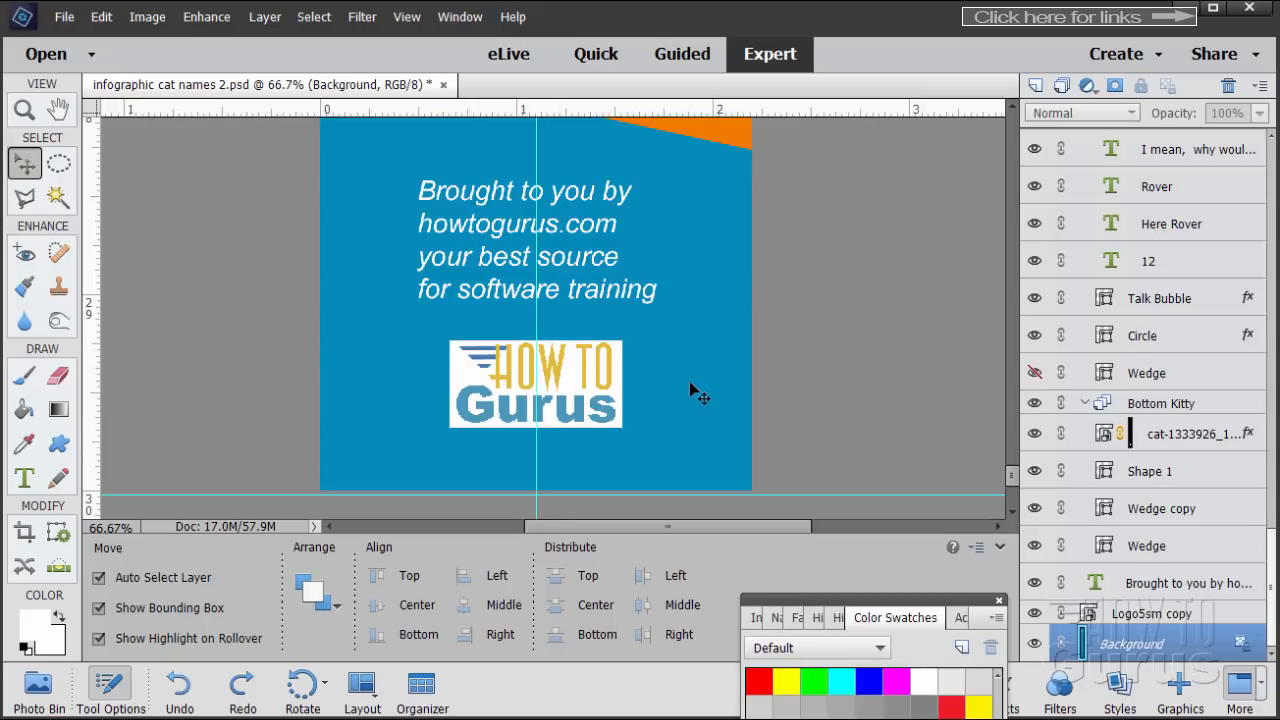
{"action": "scroll", "coordinate": [692, 391], "scroll_direction": "up", "scroll_amount": 4}
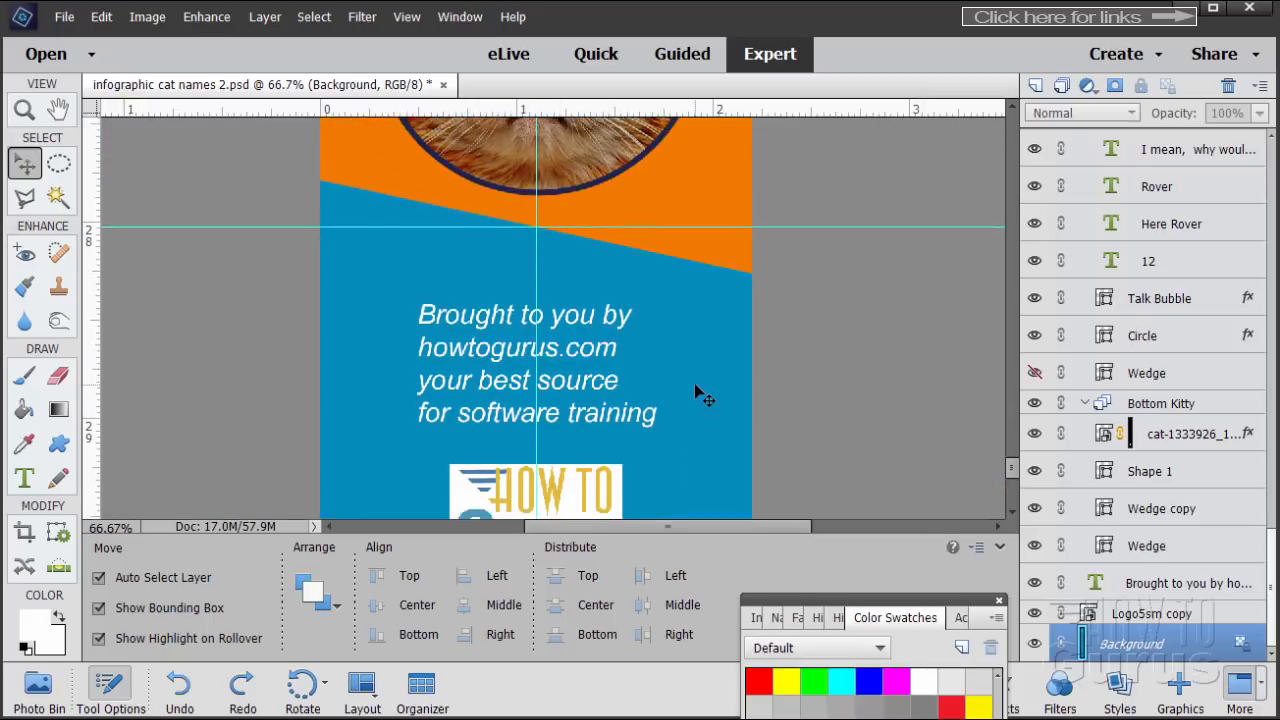
{"action": "scroll", "coordinate": [696, 386], "scroll_direction": "up", "scroll_amount": 13}
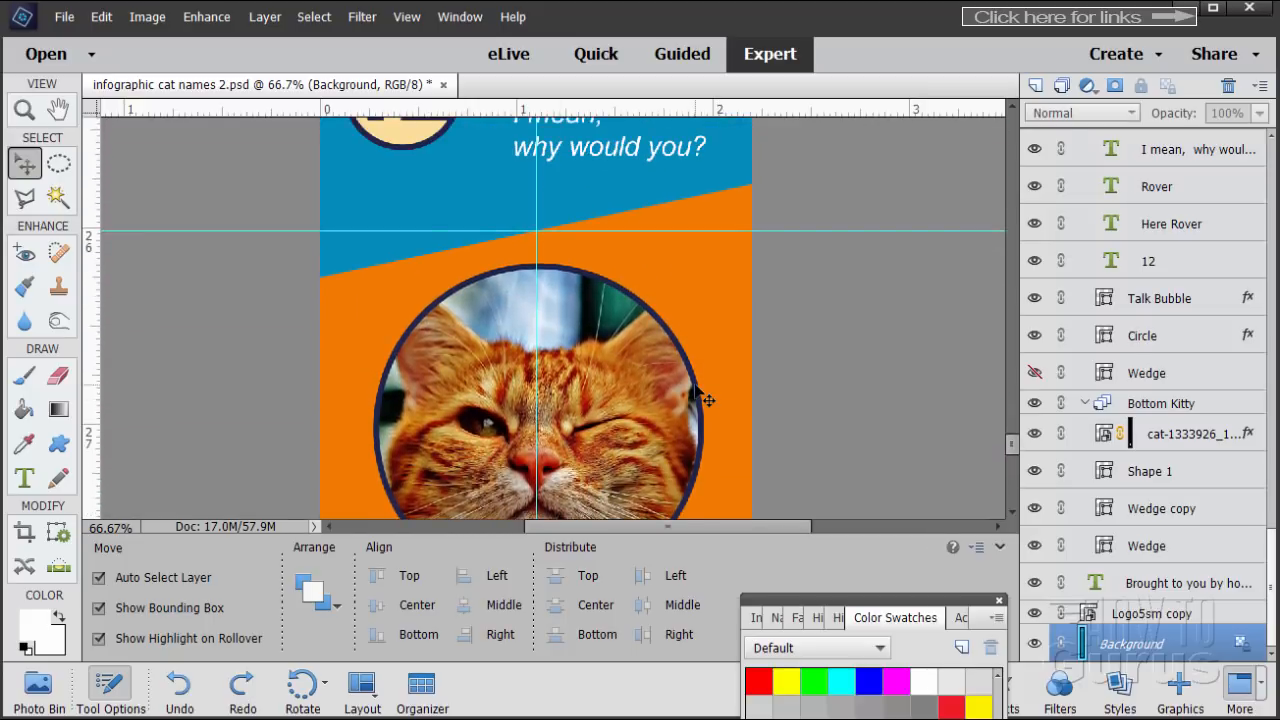
{"action": "scroll", "coordinate": [695, 387], "scroll_direction": "up", "scroll_amount": 6}
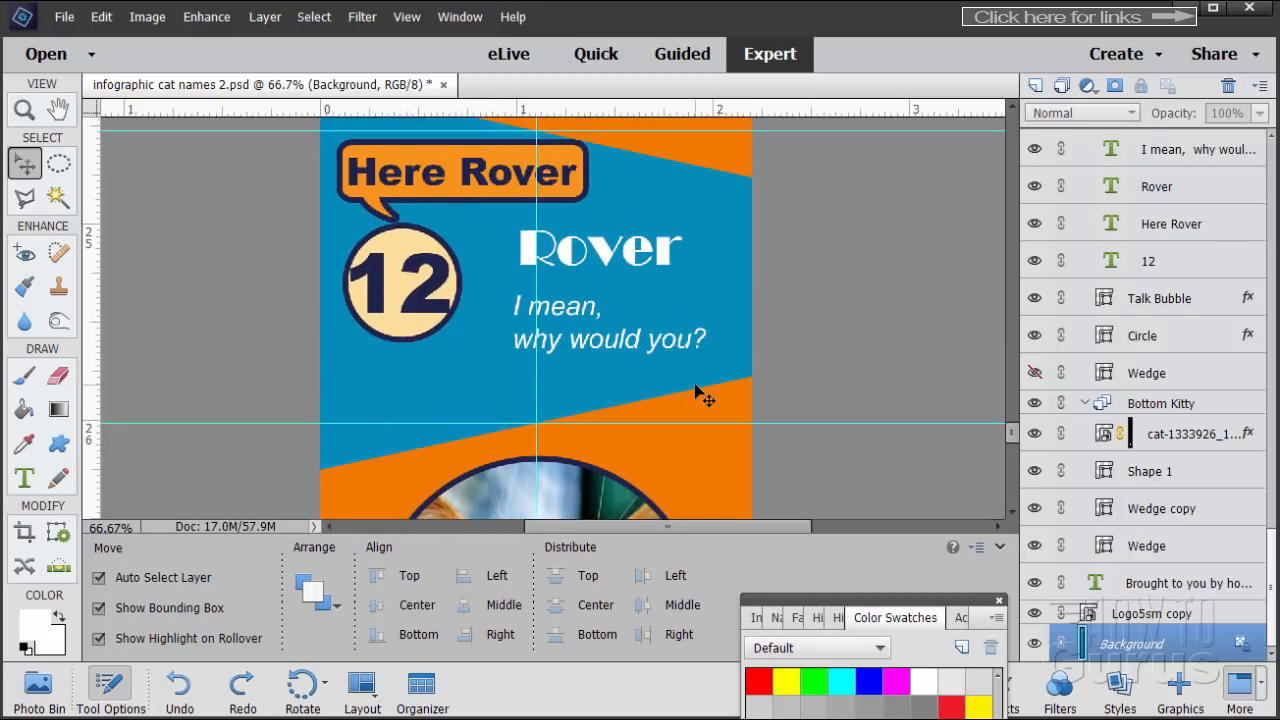
{"action": "scroll", "coordinate": [697, 391], "scroll_direction": "up", "scroll_amount": 1}
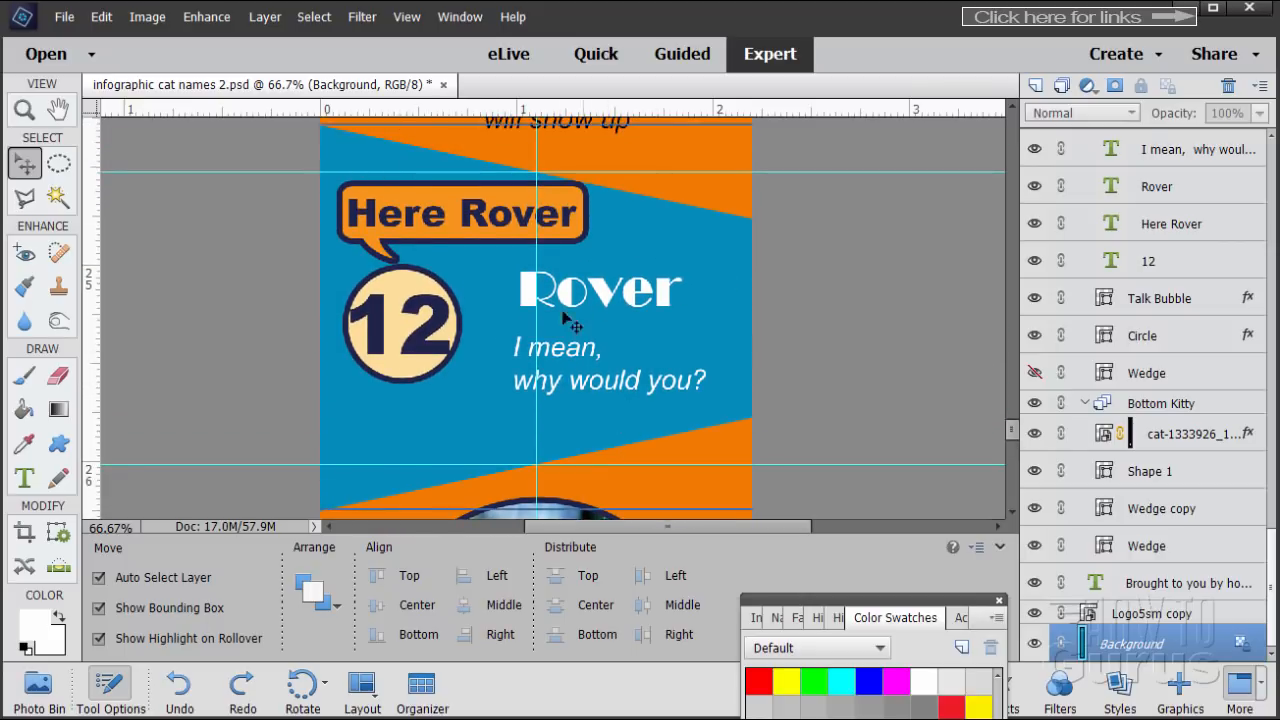
{"action": "scroll", "coordinate": [590, 350], "scroll_direction": "up", "scroll_amount": 12}
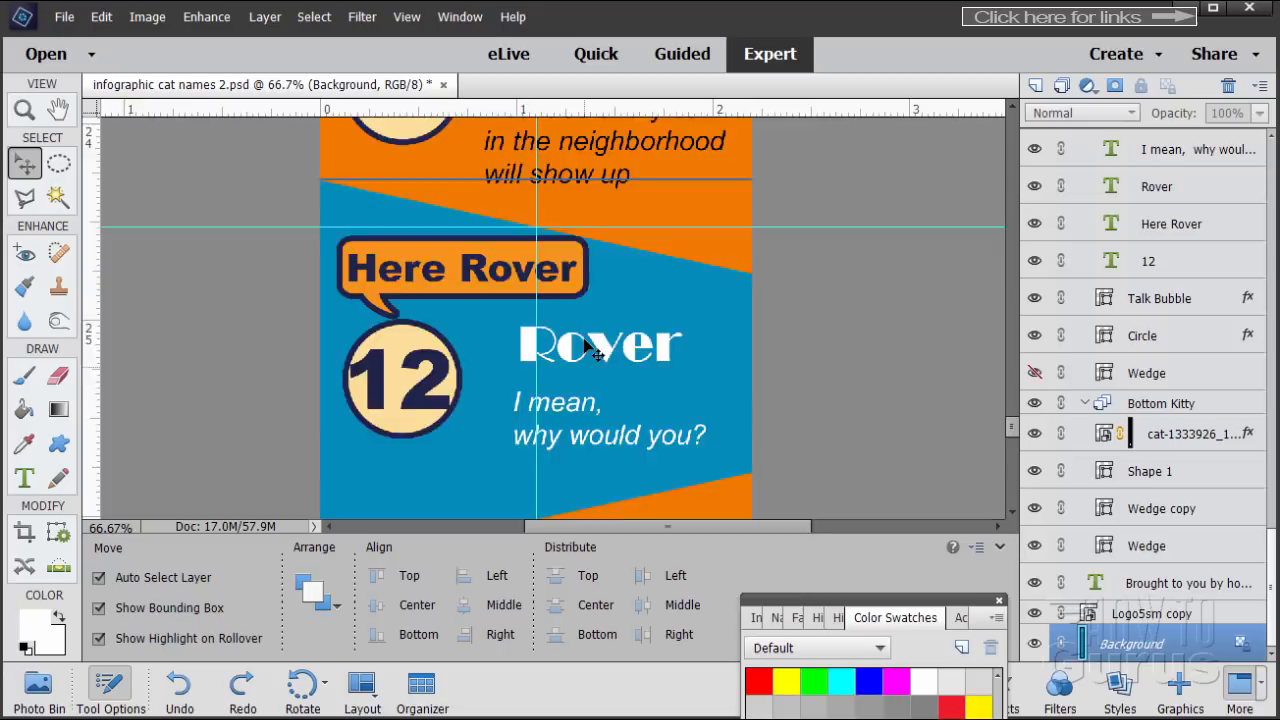
{"action": "scroll", "coordinate": [590, 350], "scroll_direction": "up", "scroll_amount": 15}
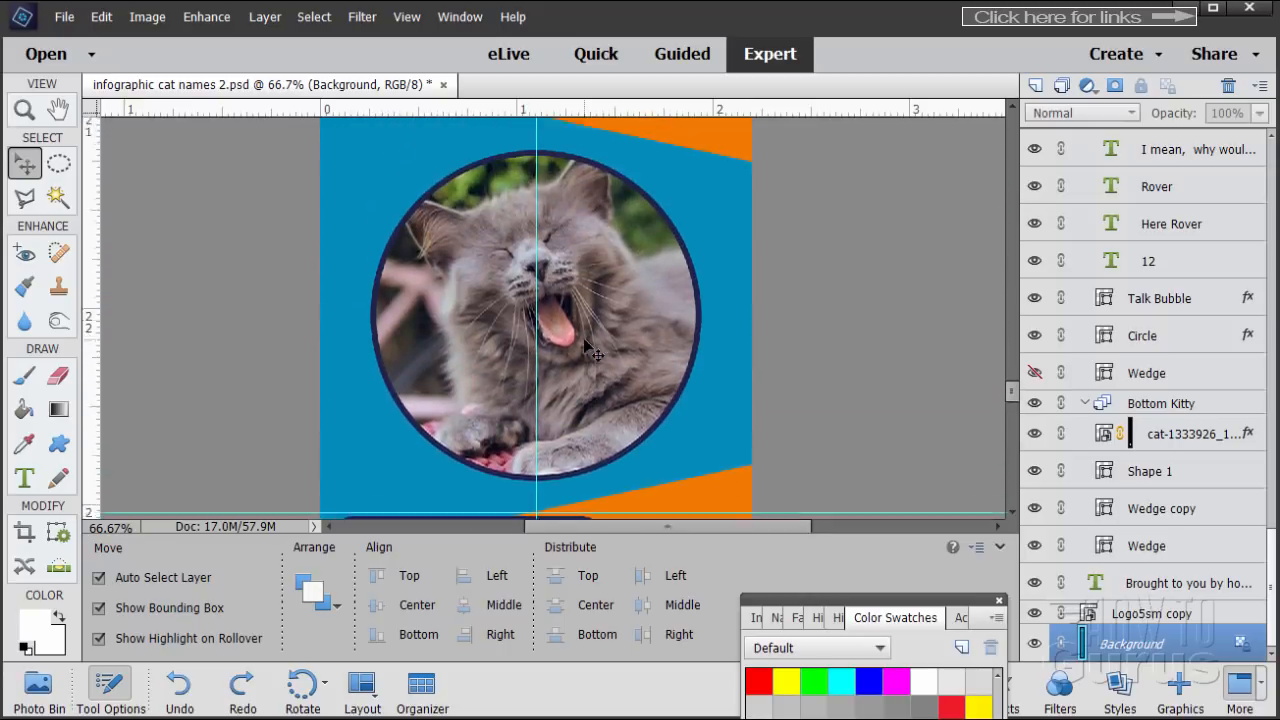
{"action": "scroll", "coordinate": [590, 350], "scroll_direction": "up", "scroll_amount": 3}
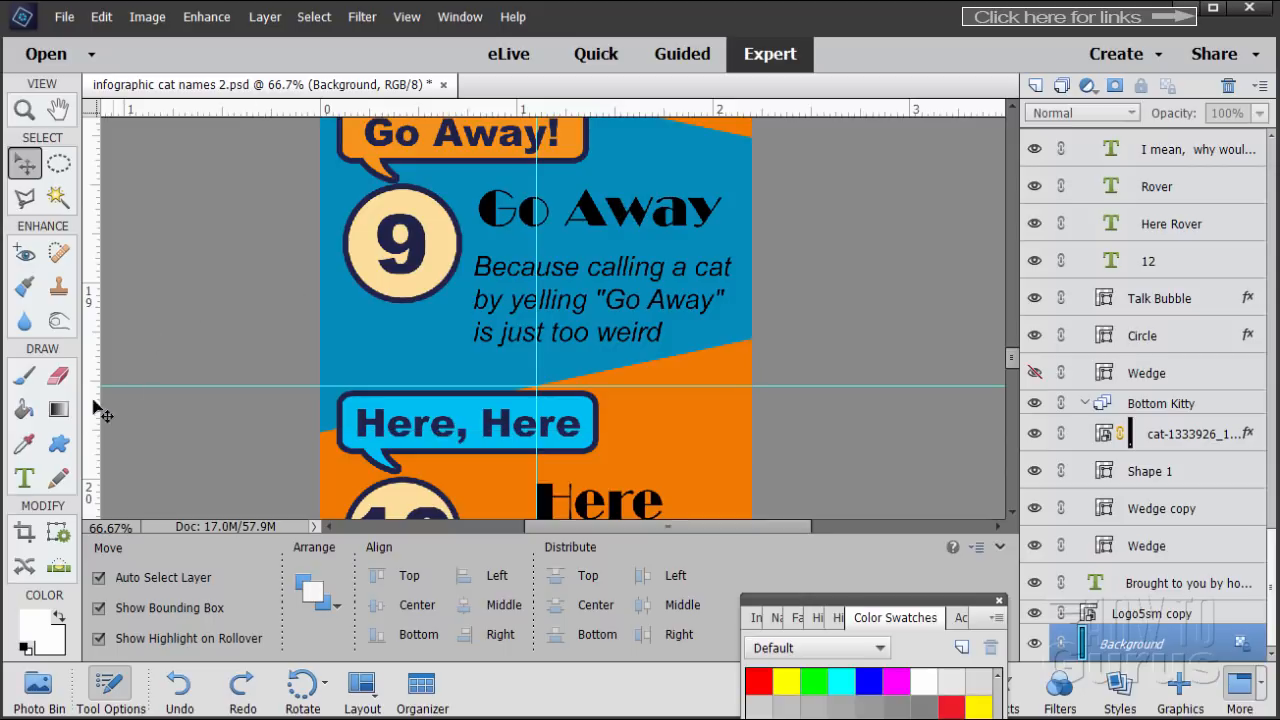
Step: Recolor the "Go Away" title in section 9 white
{"action": "left_click", "coordinate": [27, 482]}
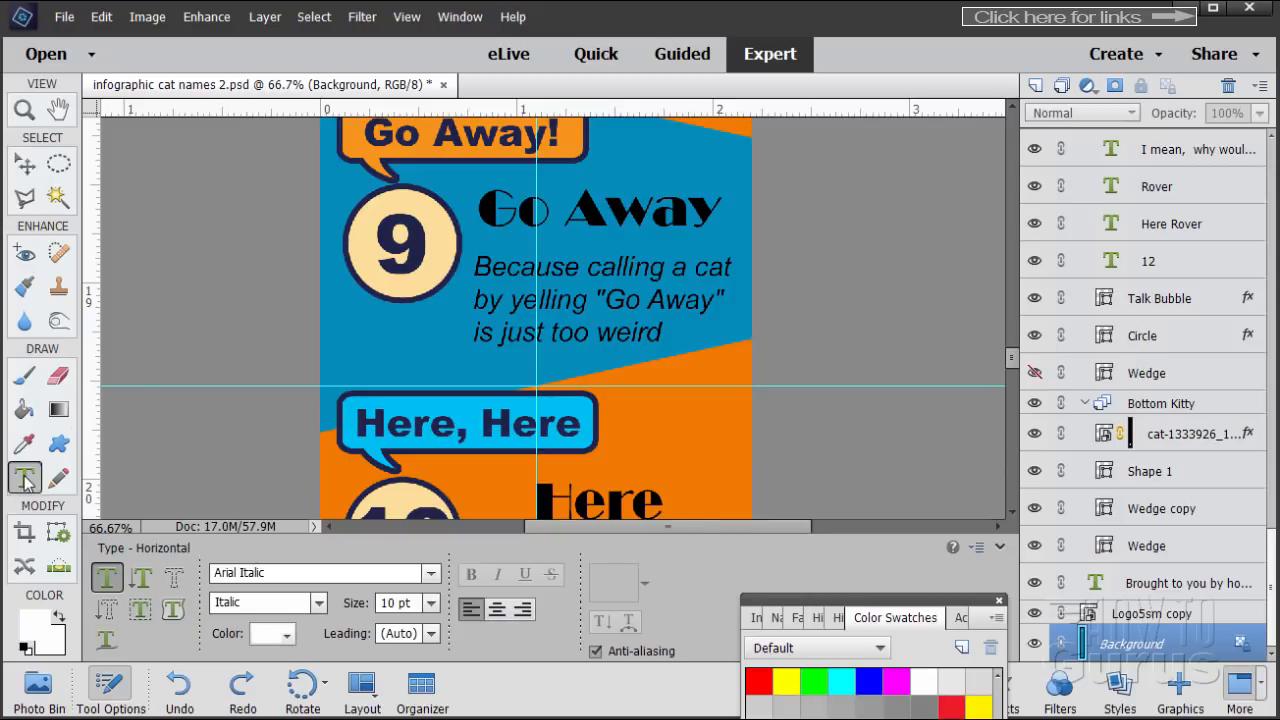
{"action": "double_click", "coordinate": [612, 207]}
{"action": "key", "text": "ctrl+a"}
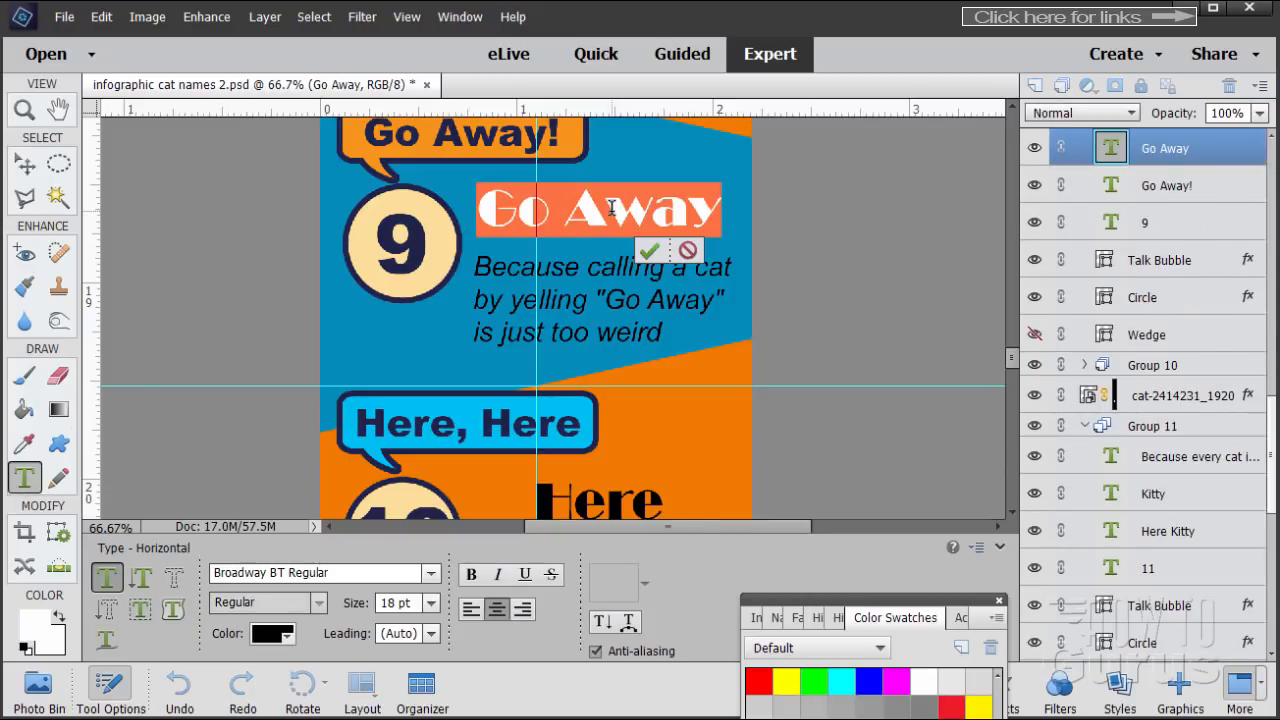
{"action": "left_click", "coordinate": [271, 634]}
{"action": "left_click", "coordinate": [340, 446]}
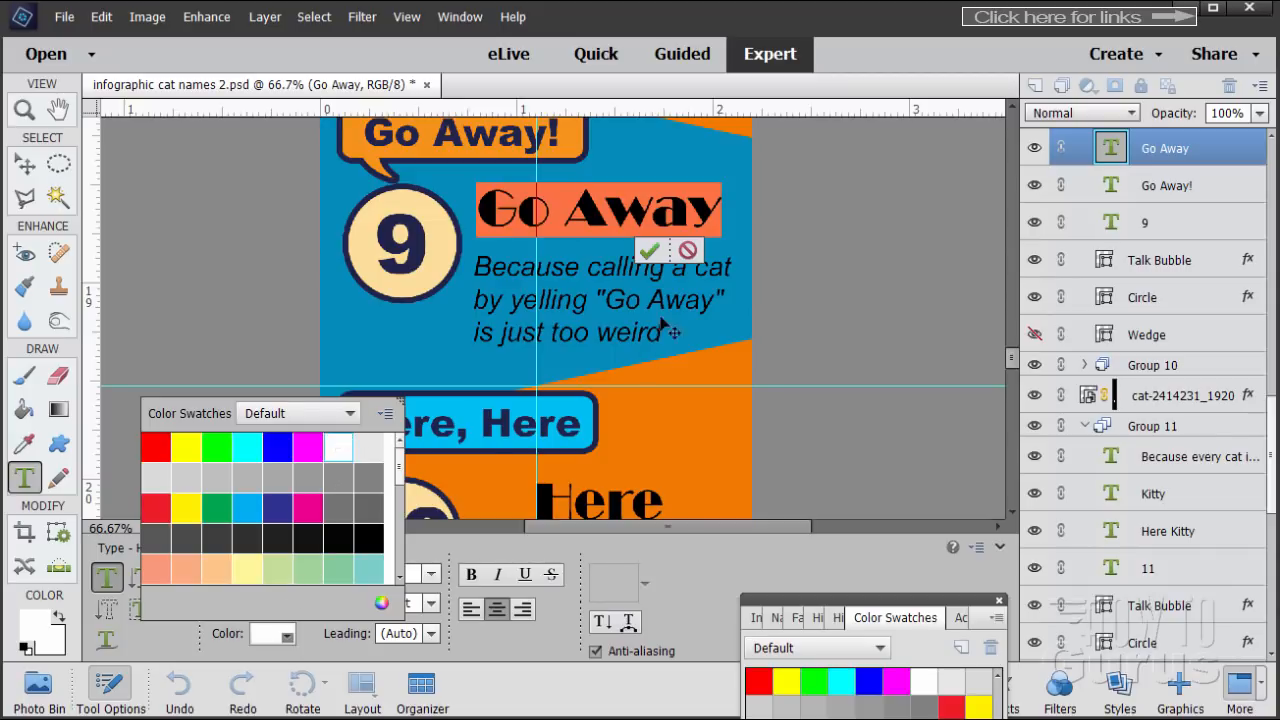
{"action": "left_click", "coordinate": [648, 250]}
{"action": "key", "text": "v"}
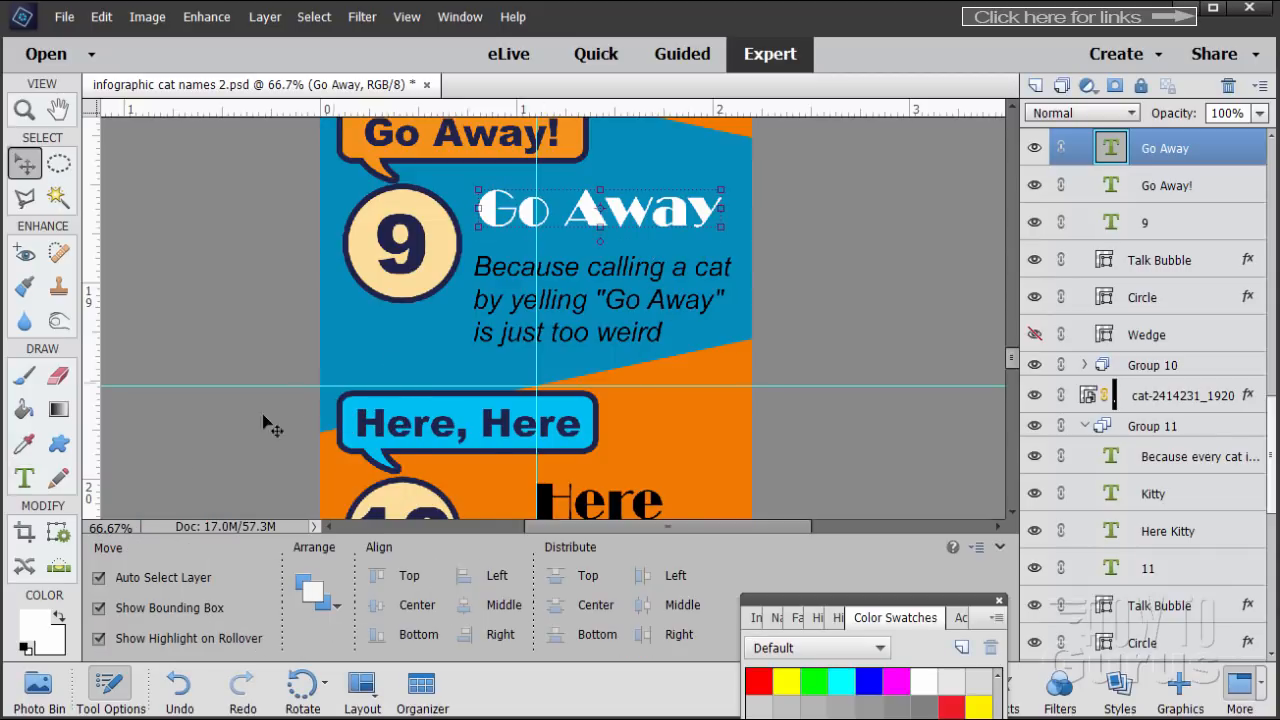
Step: Recolor the description text below the "Go Away" title white, and deselect it
{"action": "left_click", "coordinate": [26, 480]}
{"action": "double_click", "coordinate": [553, 300]}
{"action": "key", "text": "ctrl+a"}
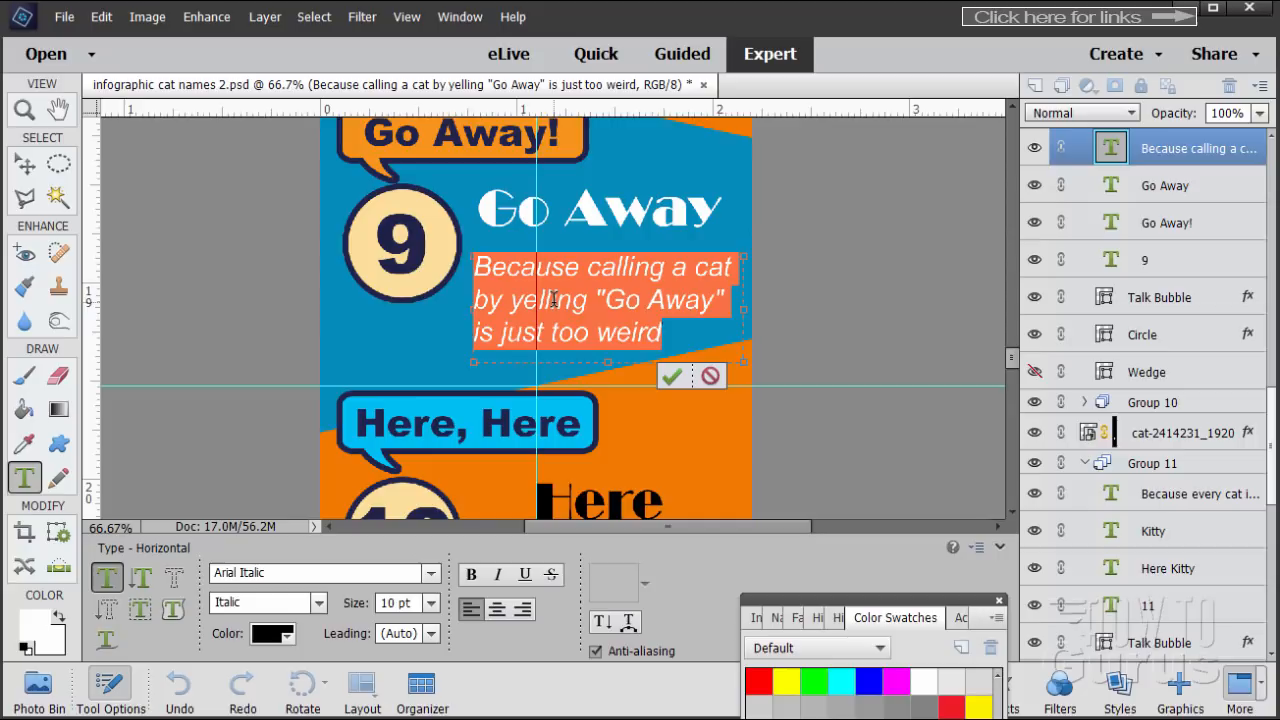
{"action": "left_click", "coordinate": [268, 632]}
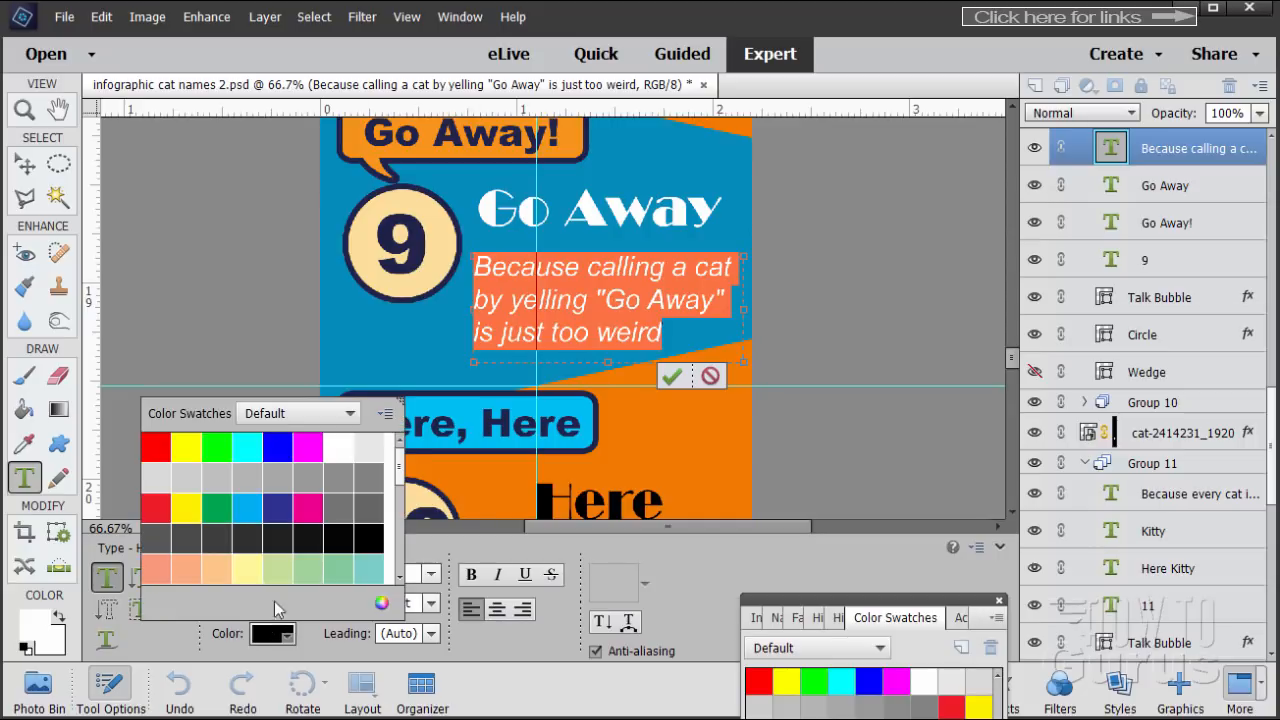
{"action": "left_click", "coordinate": [352, 438]}
{"action": "left_click", "coordinate": [670, 376]}
{"action": "key", "text": "v"}
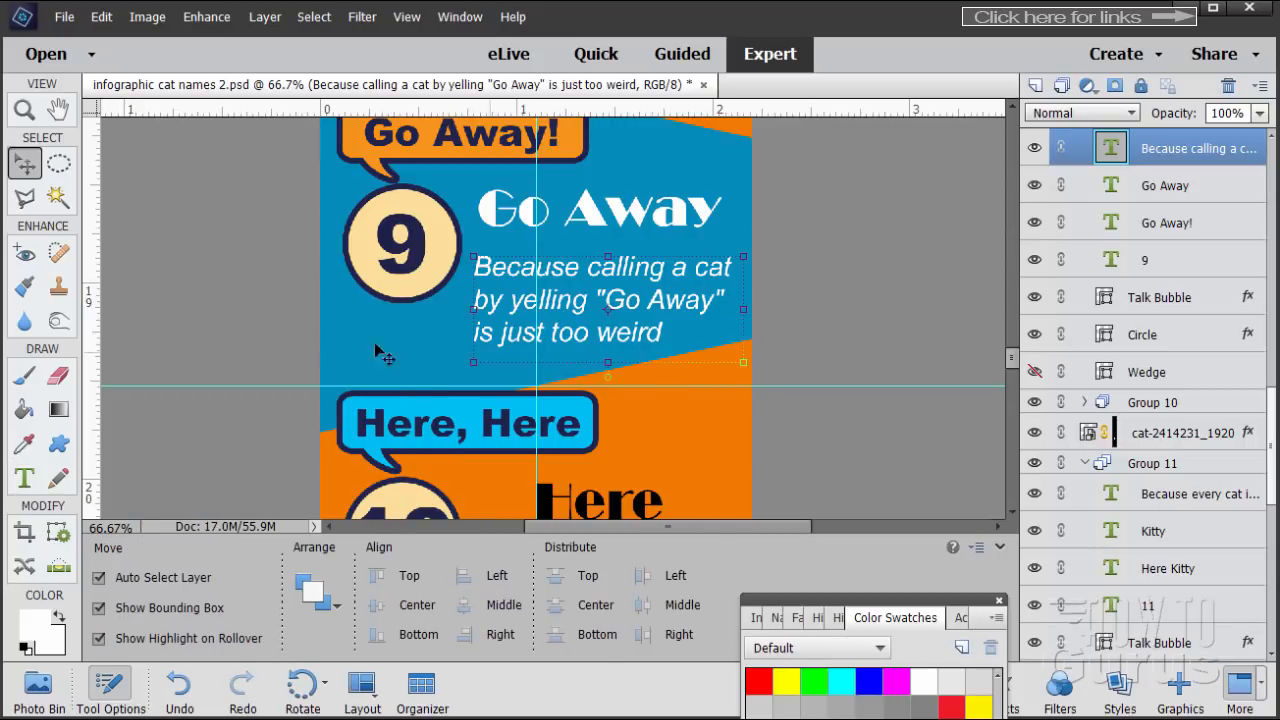
{"action": "left_click", "coordinate": [275, 320]}
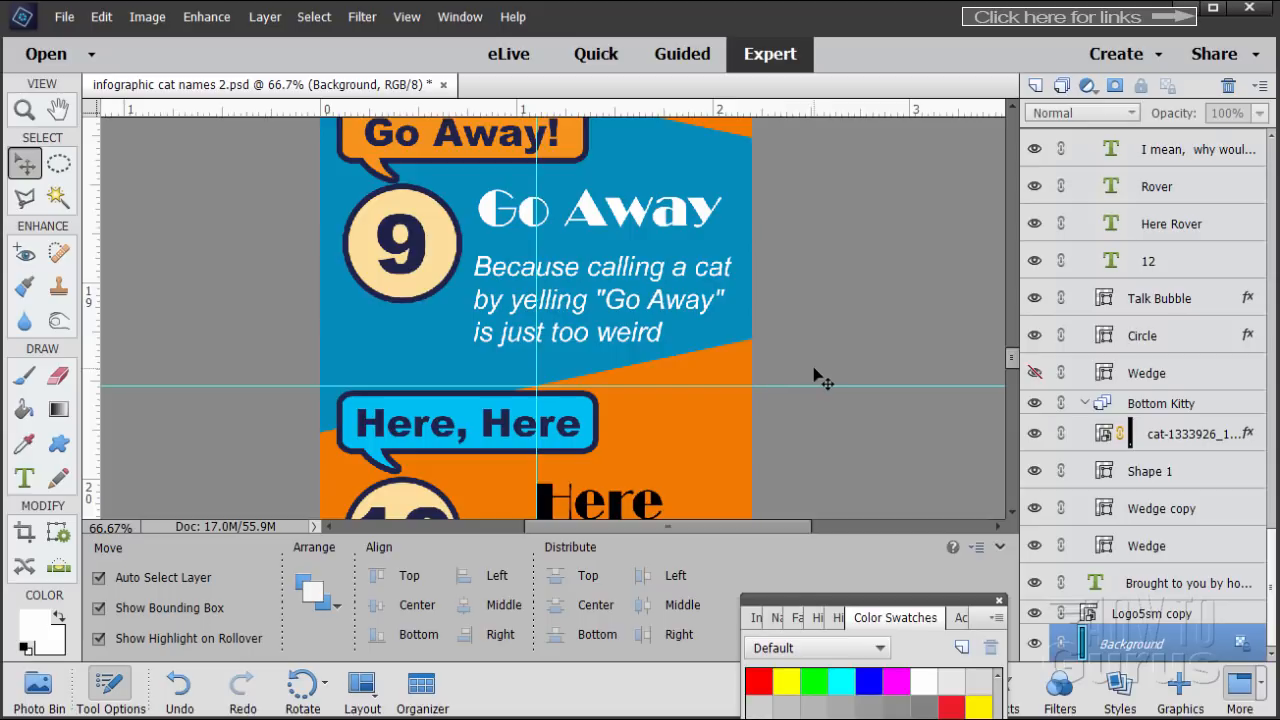
Step: Review the infographic from the number 9 section up to the main title, checking text readability
{"action": "scroll", "coordinate": [815, 377], "scroll_direction": "up", "scroll_amount": 10}
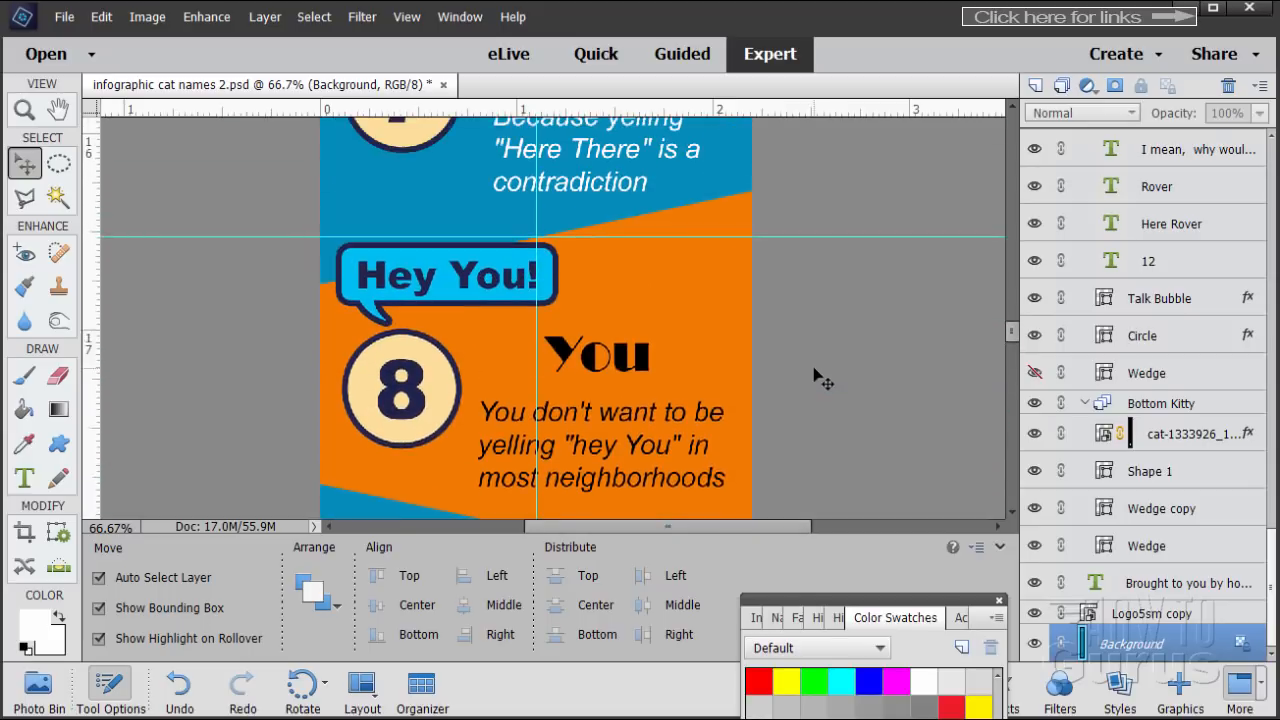
{"action": "scroll", "coordinate": [815, 377], "scroll_direction": "up", "scroll_amount": 10}
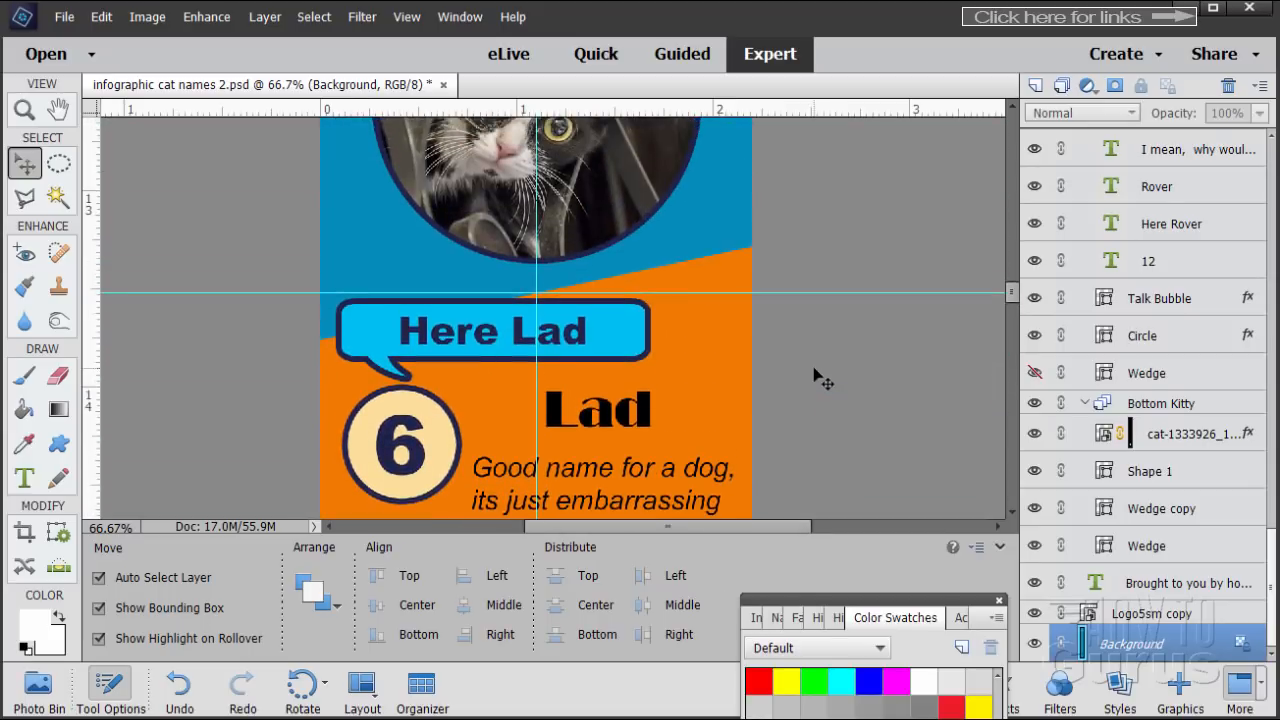
{"action": "scroll", "coordinate": [815, 377], "scroll_direction": "up", "scroll_amount": 10}
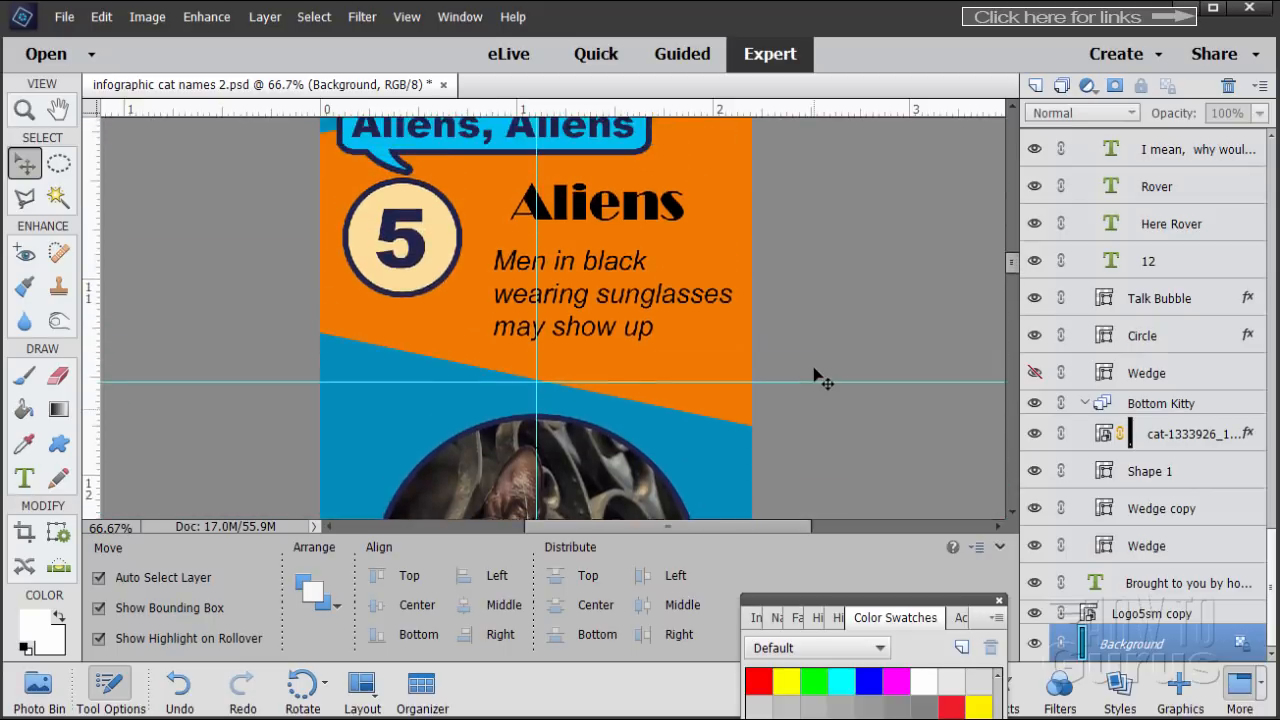
{"action": "scroll", "coordinate": [815, 377], "scroll_direction": "up", "scroll_amount": 10}
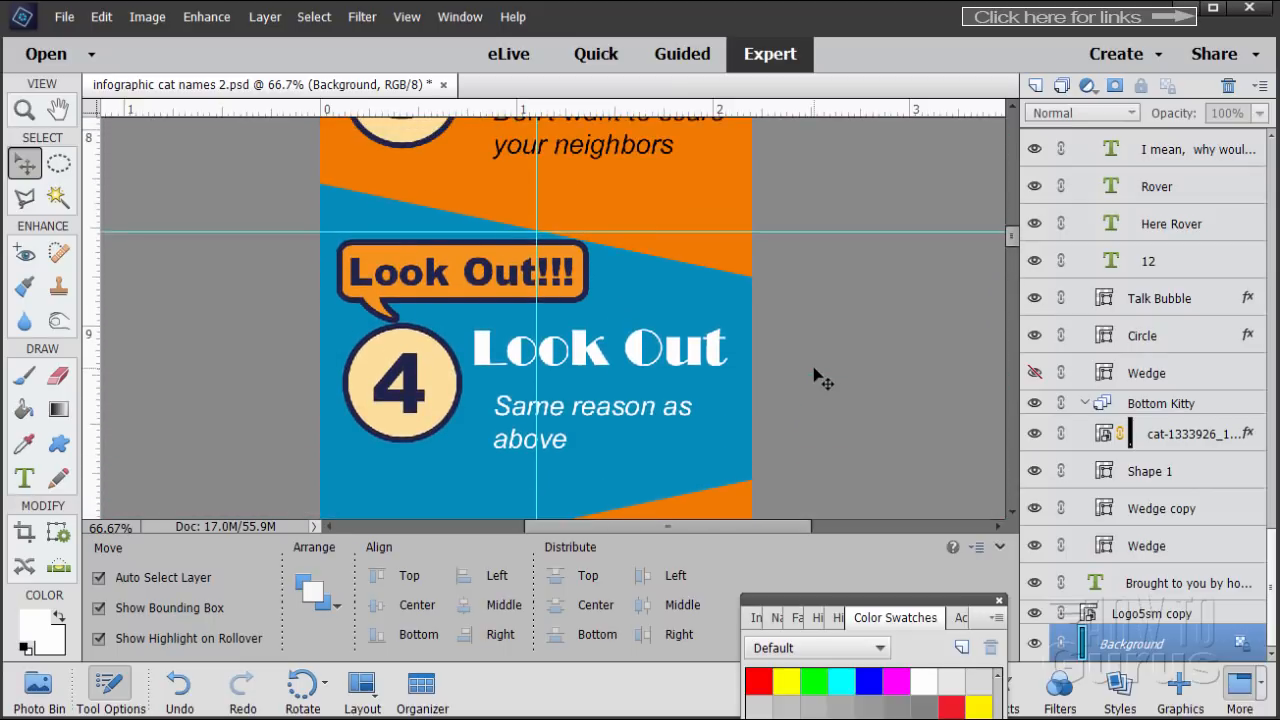
{"action": "scroll", "coordinate": [815, 377], "scroll_direction": "up", "scroll_amount": 10}
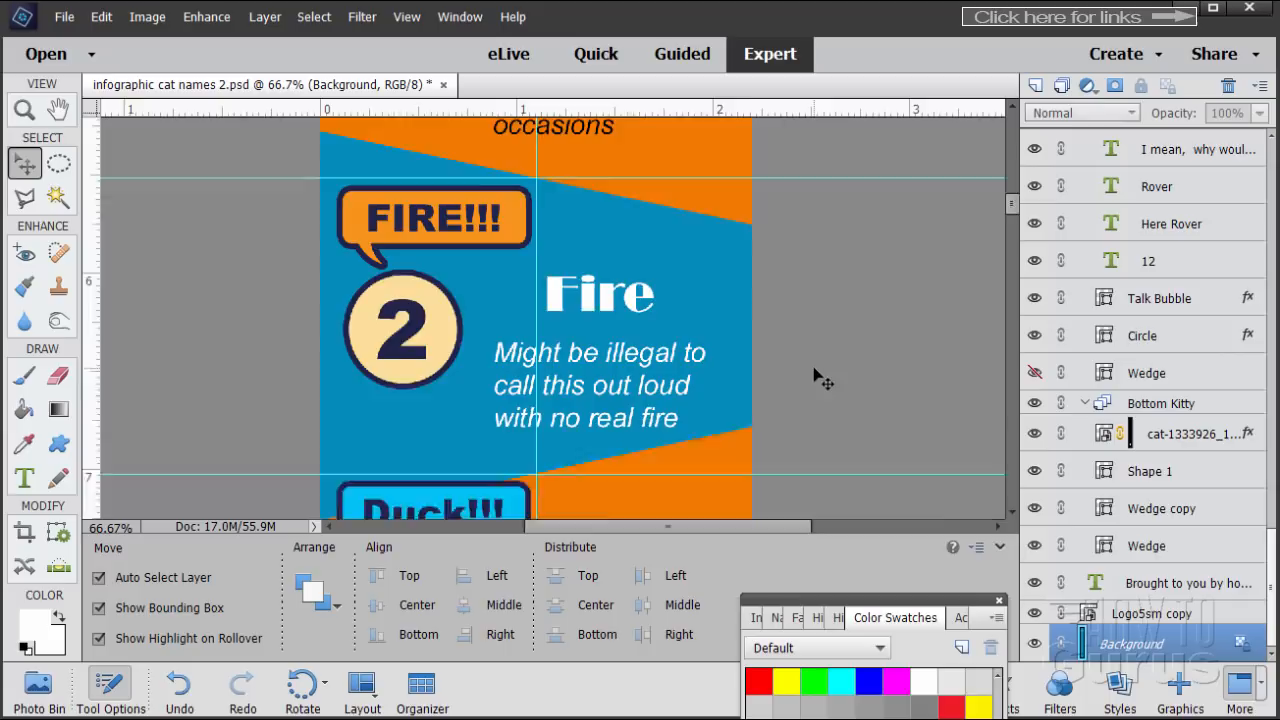
{"action": "scroll", "coordinate": [815, 377], "scroll_direction": "up", "scroll_amount": 10}
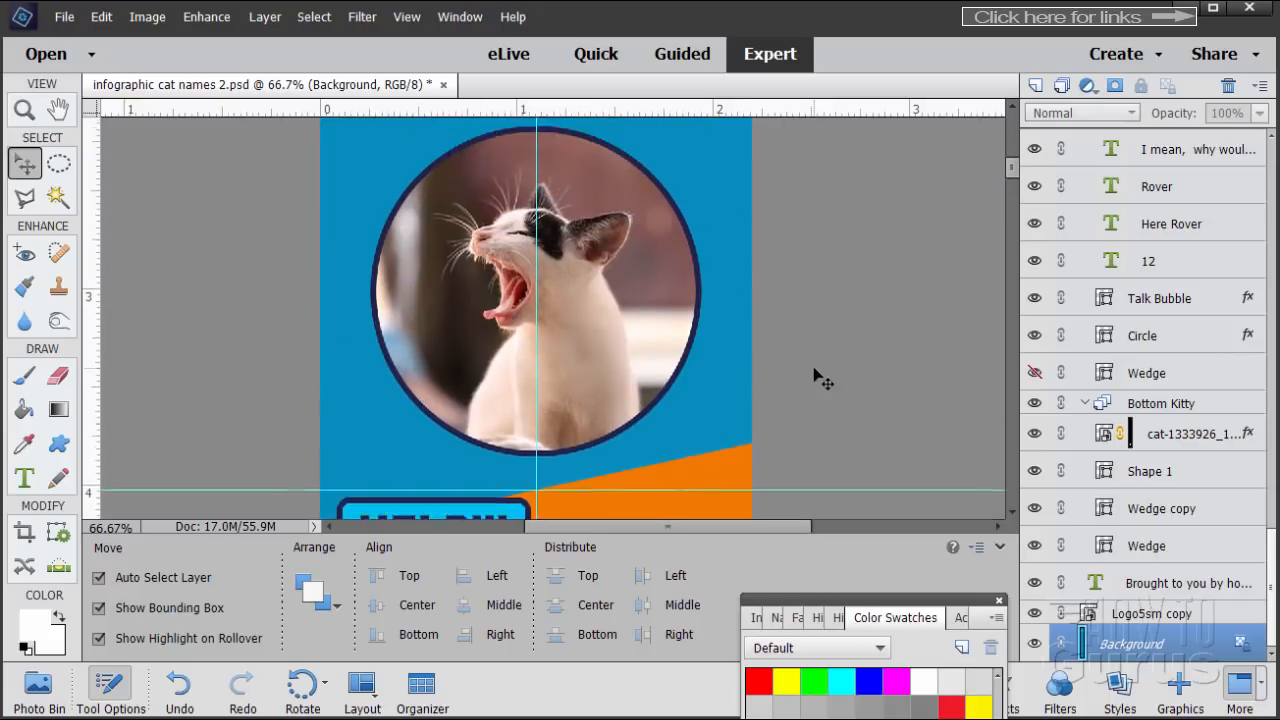
{"action": "scroll", "coordinate": [815, 377], "scroll_direction": "up", "scroll_amount": 5}
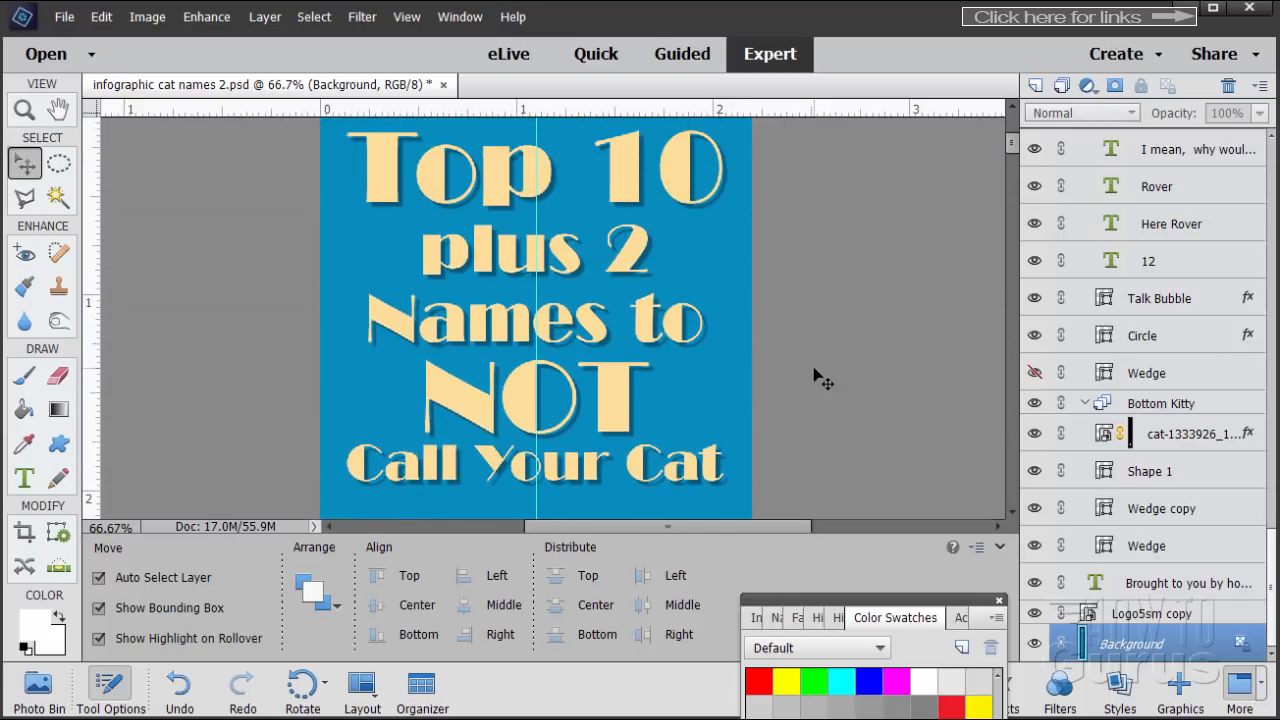
Step: Save the corrected infographic document and start a Save for Web export of it
{"action": "left_click", "coordinate": [60, 17]}
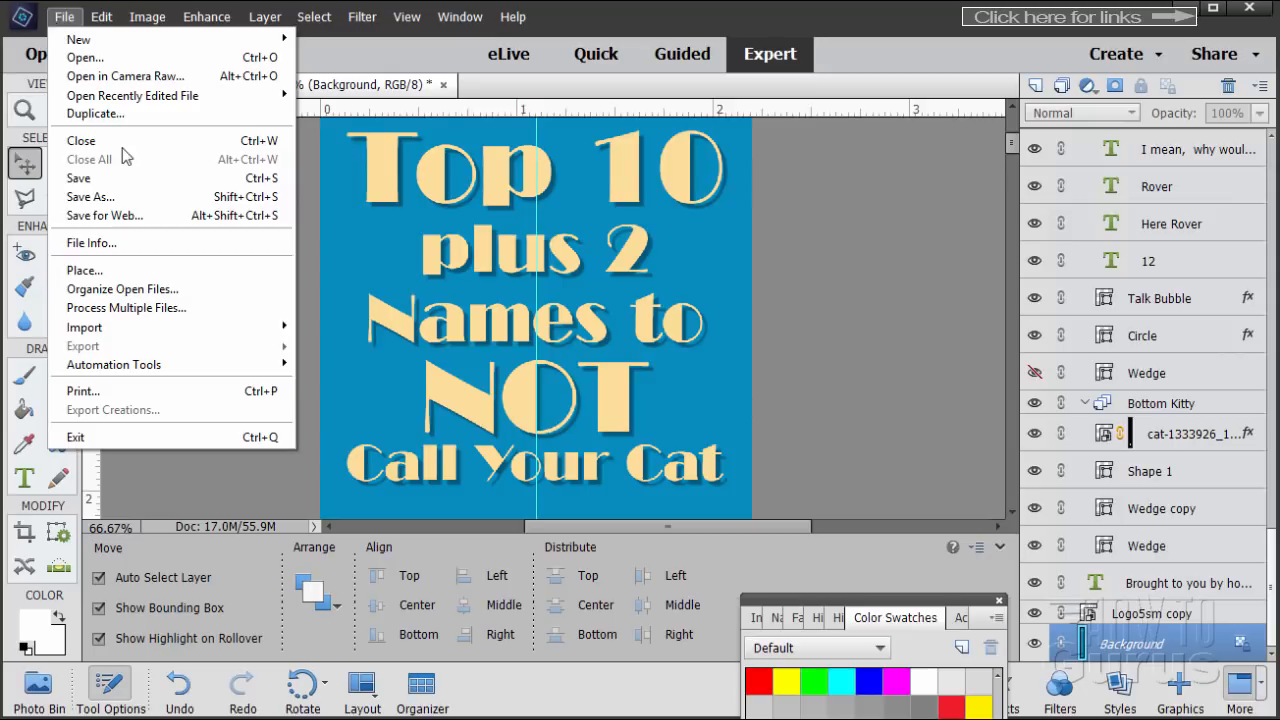
{"action": "left_click", "coordinate": [93, 178]}
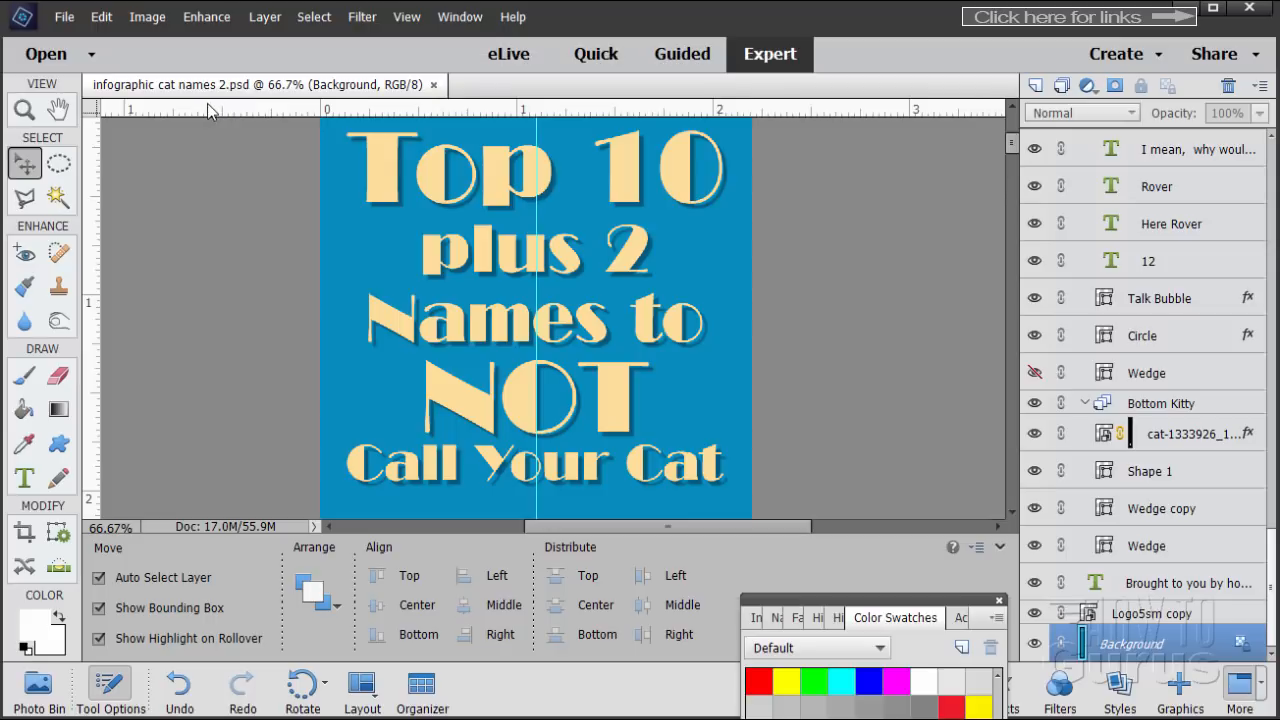
{"action": "left_click", "coordinate": [62, 20]}
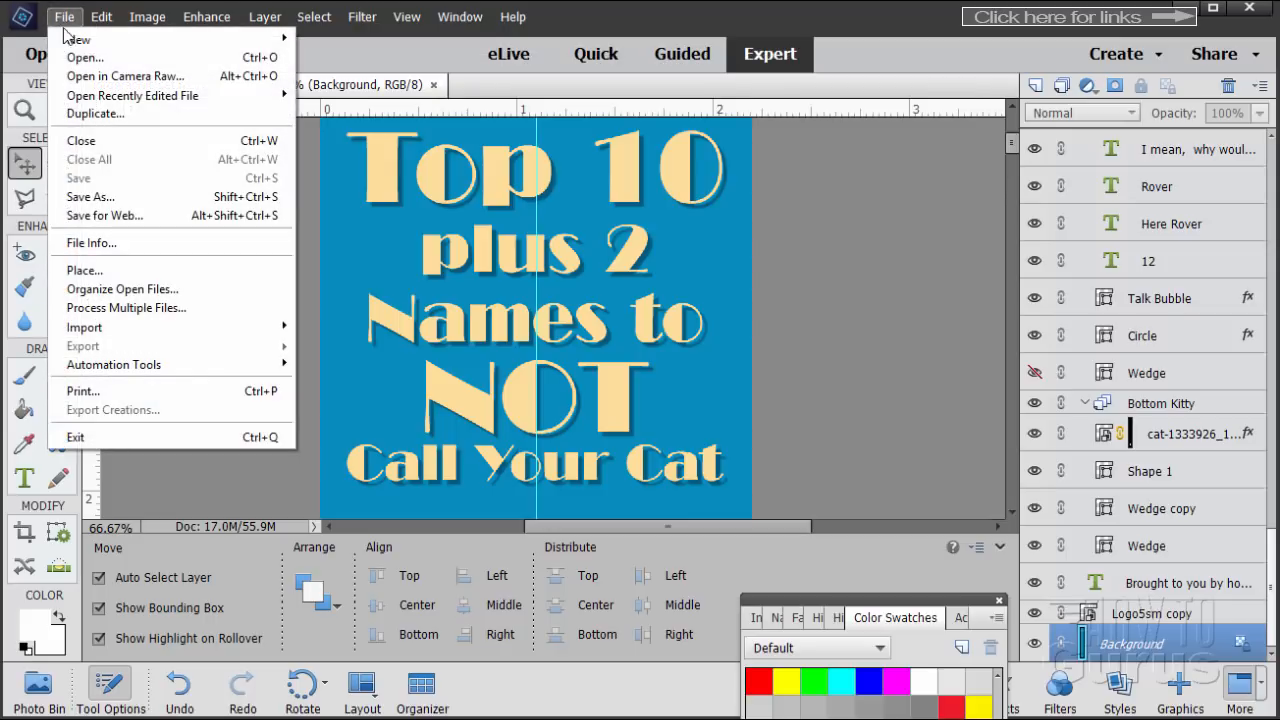
{"action": "left_click", "coordinate": [112, 217]}
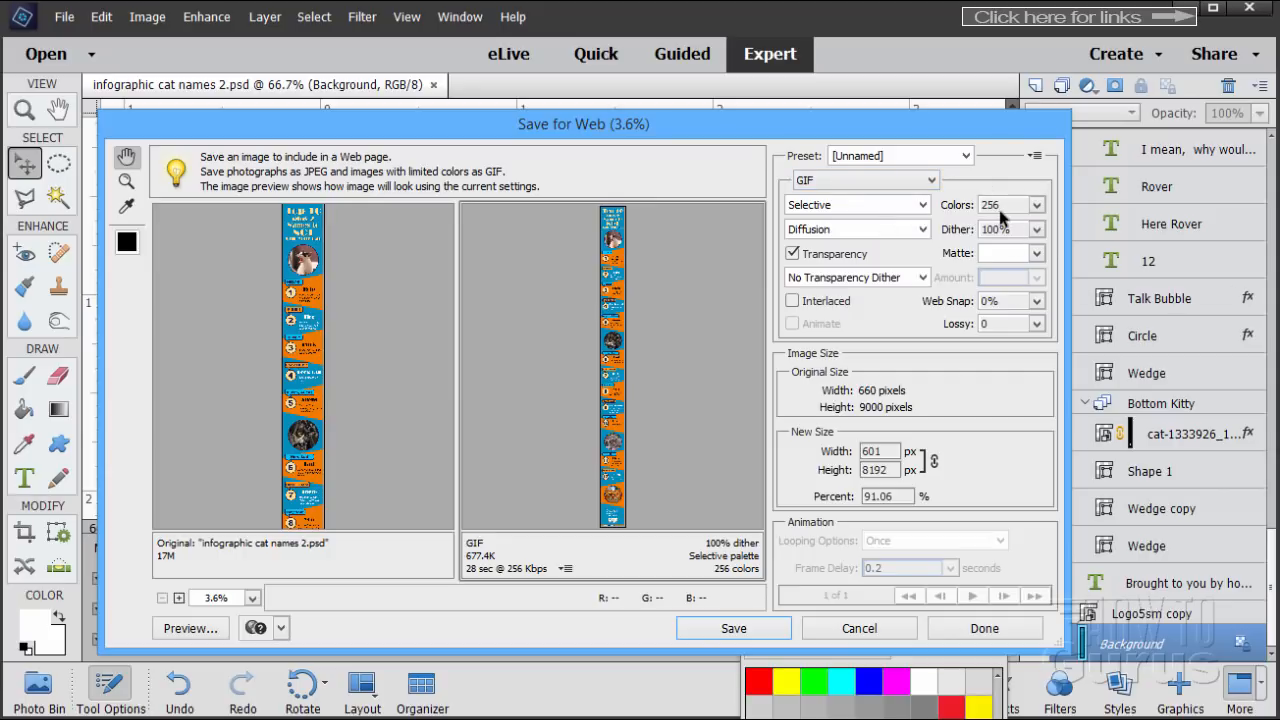
Step: Try reducing the GIF export to 128 colors to compare the file size, and restore 256 colors
{"action": "left_click", "coordinate": [1037, 207]}
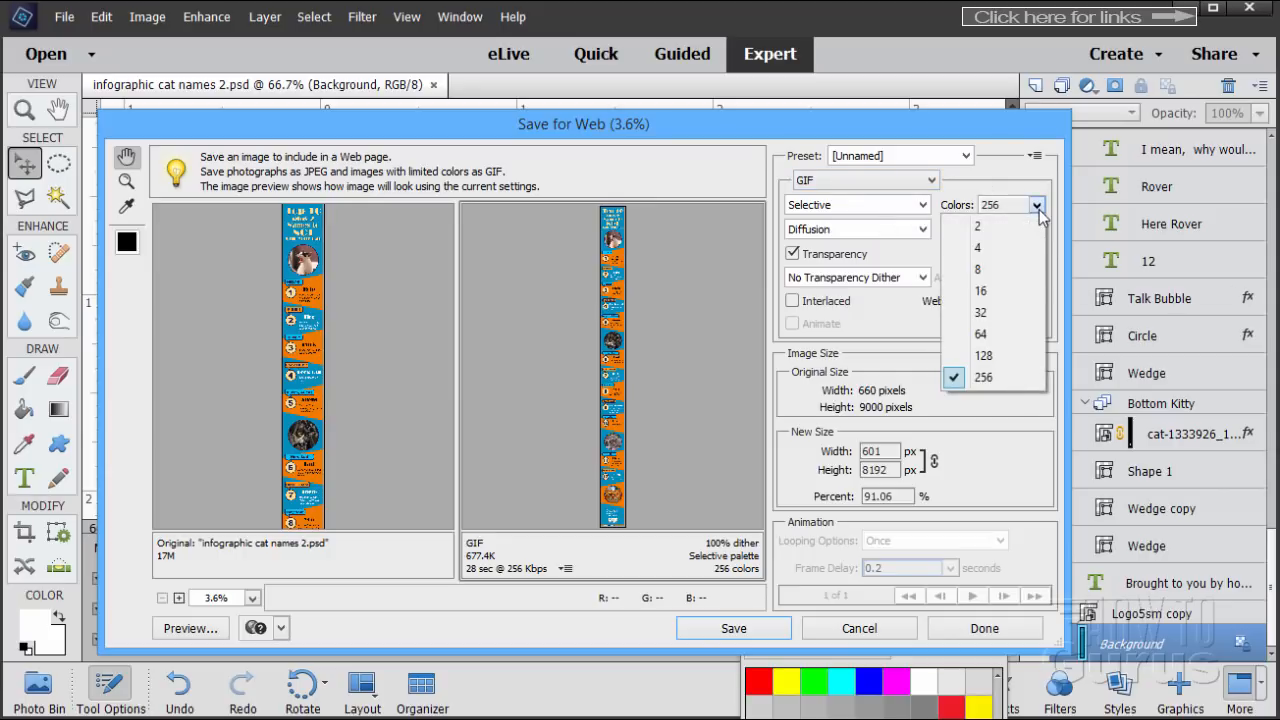
{"action": "left_click", "coordinate": [984, 356]}
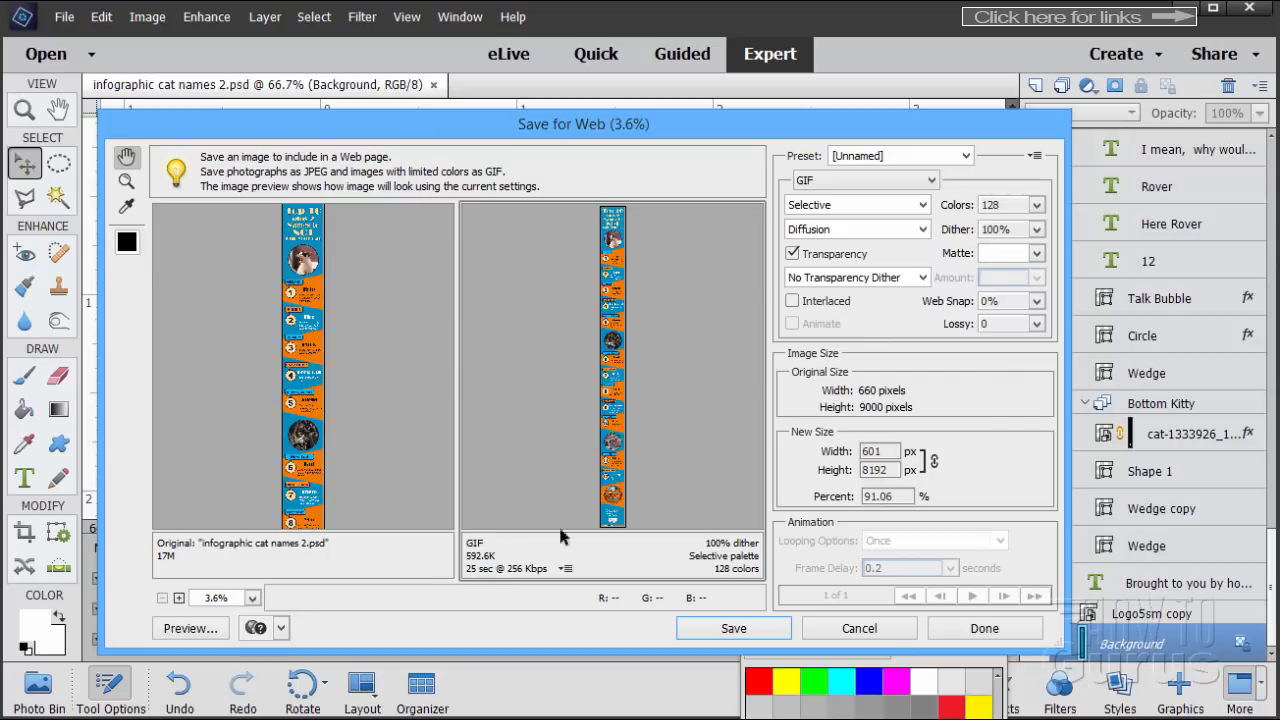
{"action": "left_click", "coordinate": [1036, 205]}
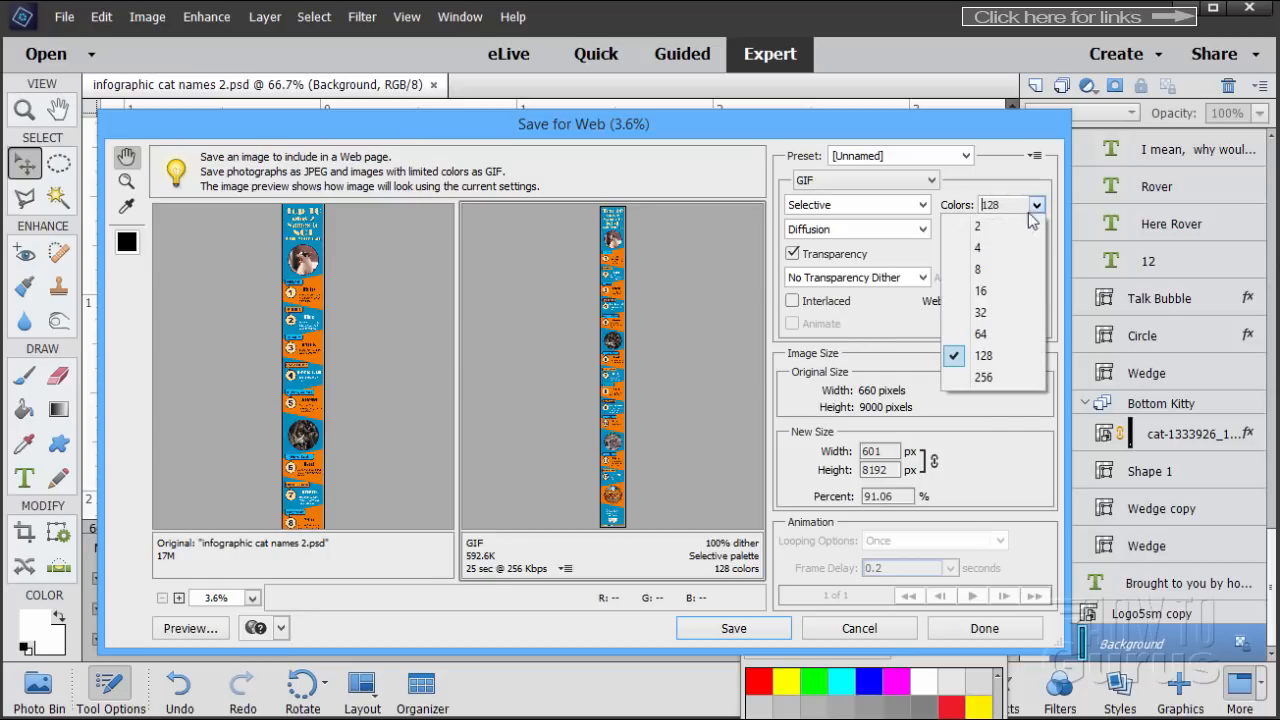
{"action": "left_click", "coordinate": [990, 377]}
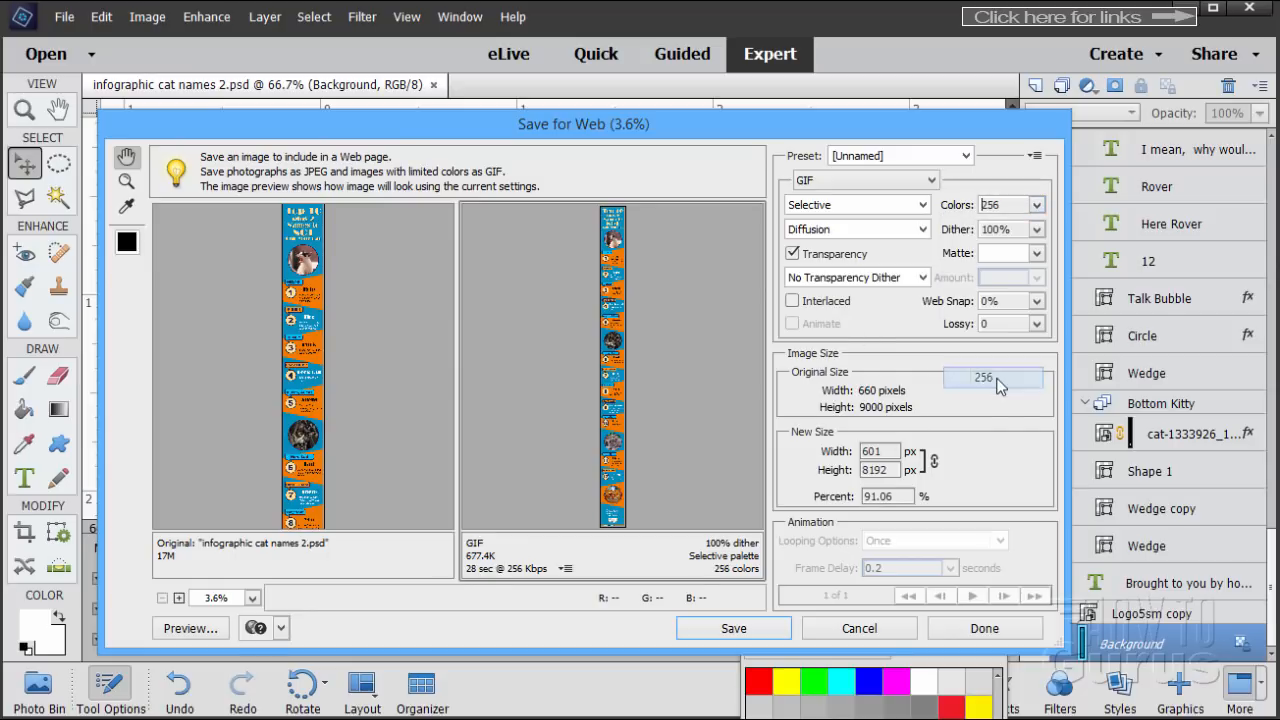
Step: Try JPEG as the export format to compare its file size, and return the format to GIF
{"action": "left_click", "coordinate": [836, 182]}
{"action": "left_click", "coordinate": [838, 213]}
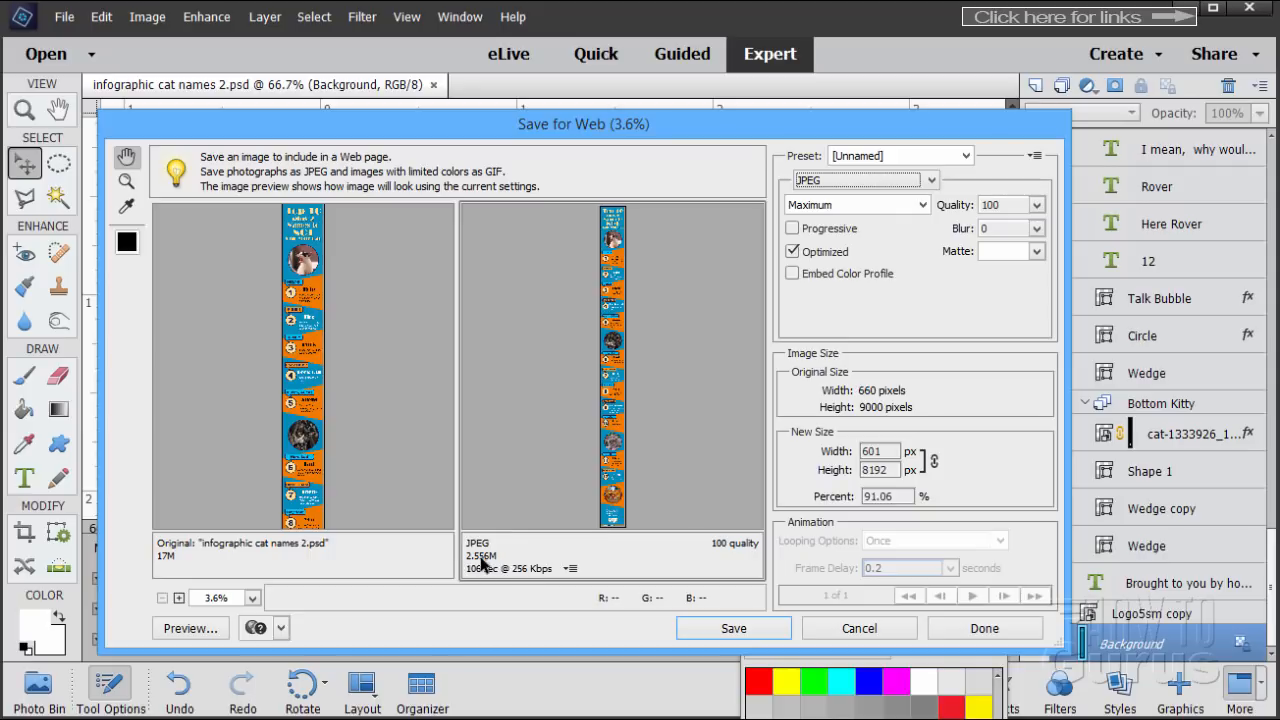
{"action": "left_click", "coordinate": [930, 180]}
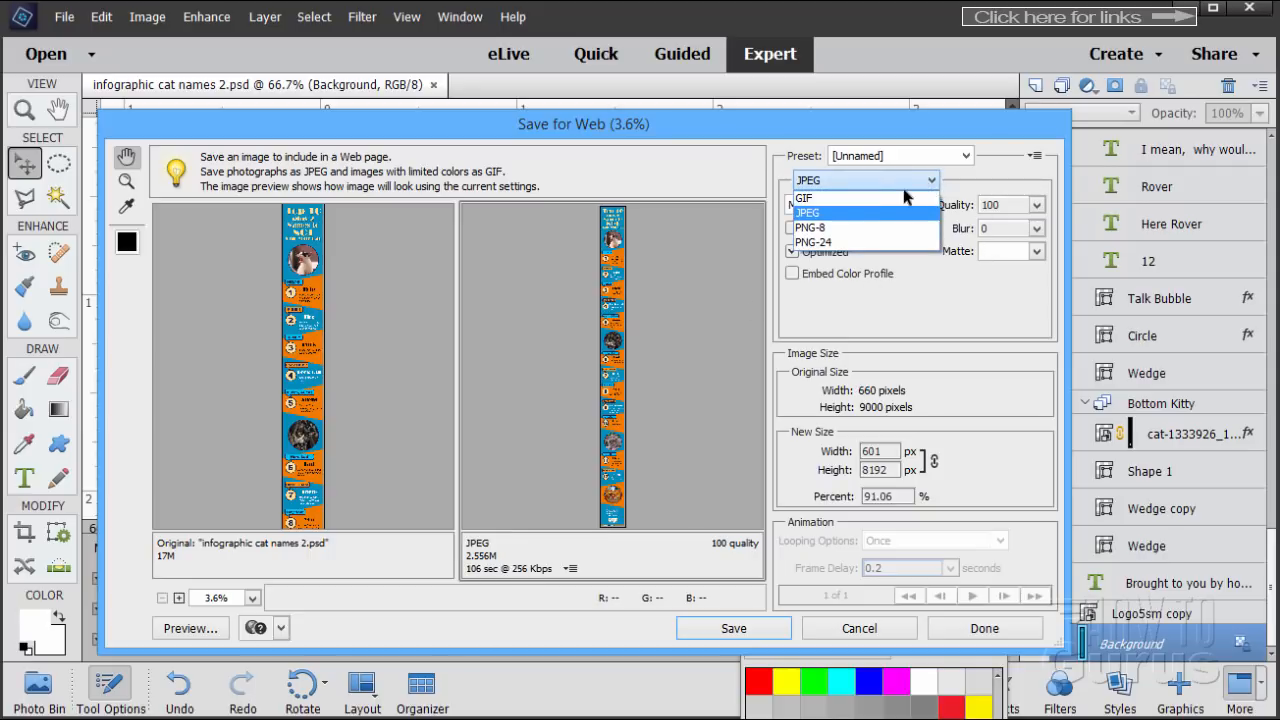
{"action": "left_click", "coordinate": [830, 194]}
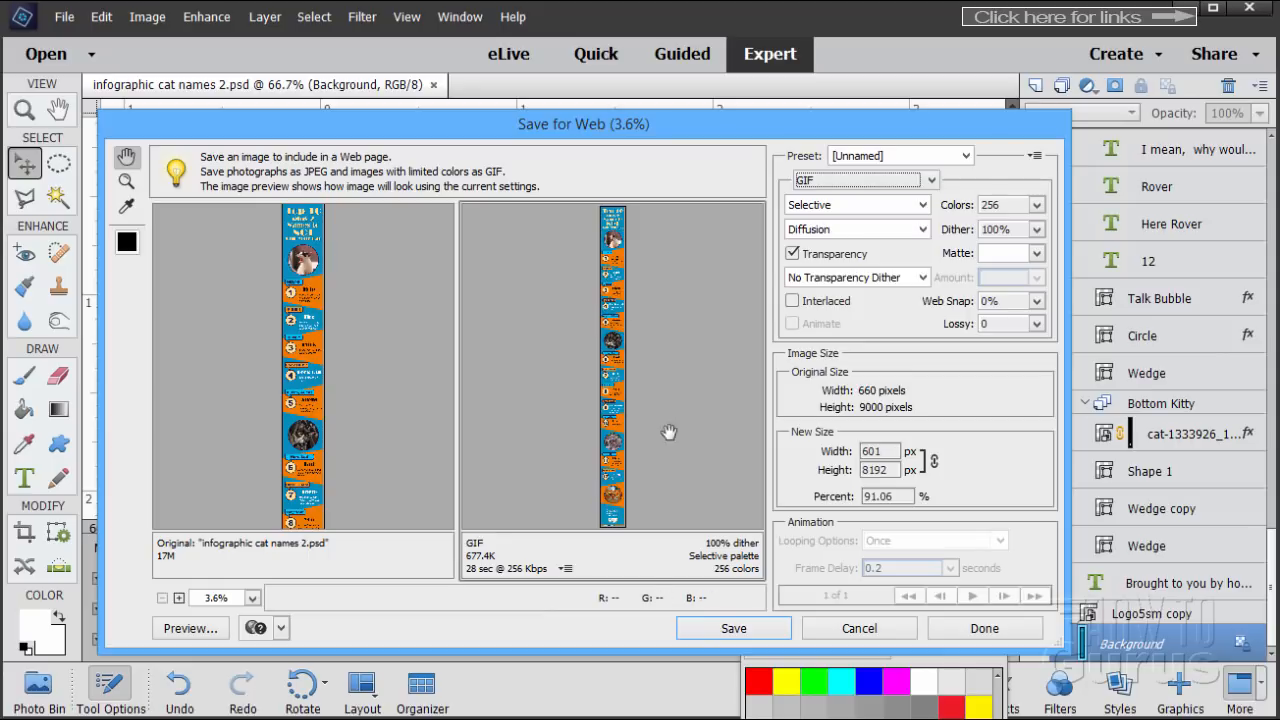
Step: Export the web version as infographic-cat-names-2.gif in the infographics folder
{"action": "left_click", "coordinate": [733, 629]}
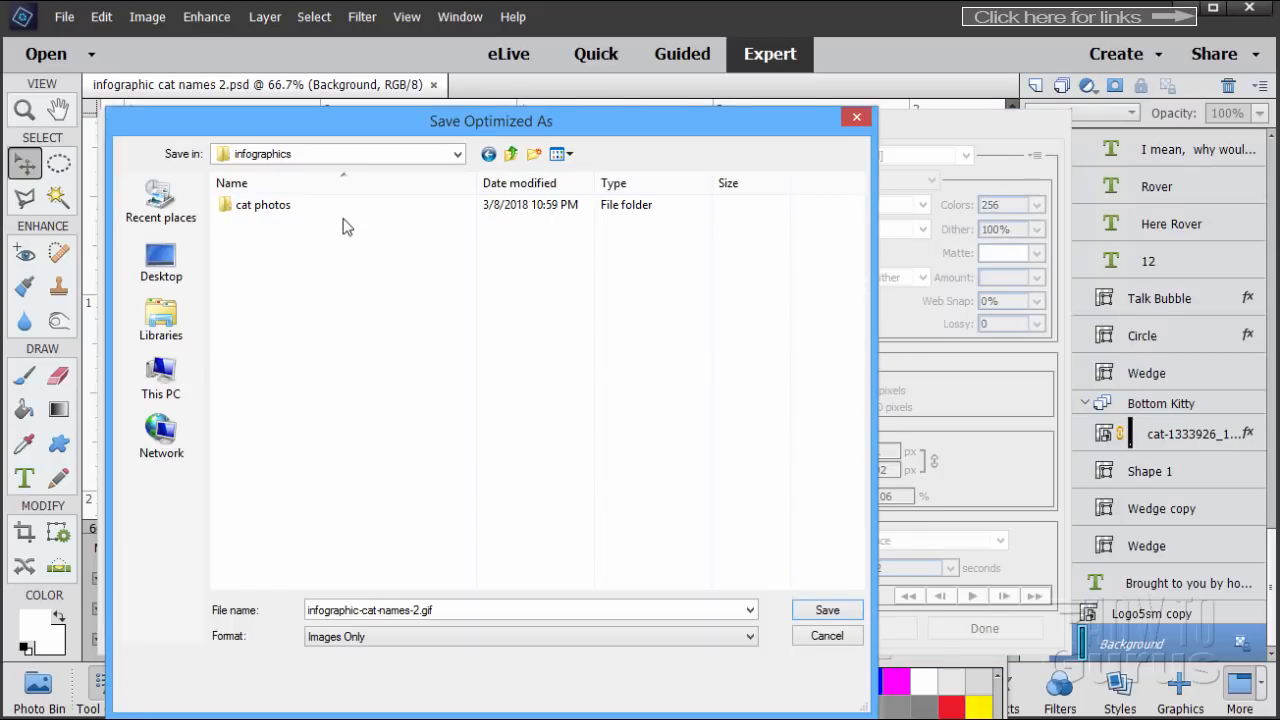
{"action": "left_click", "coordinate": [827, 610]}
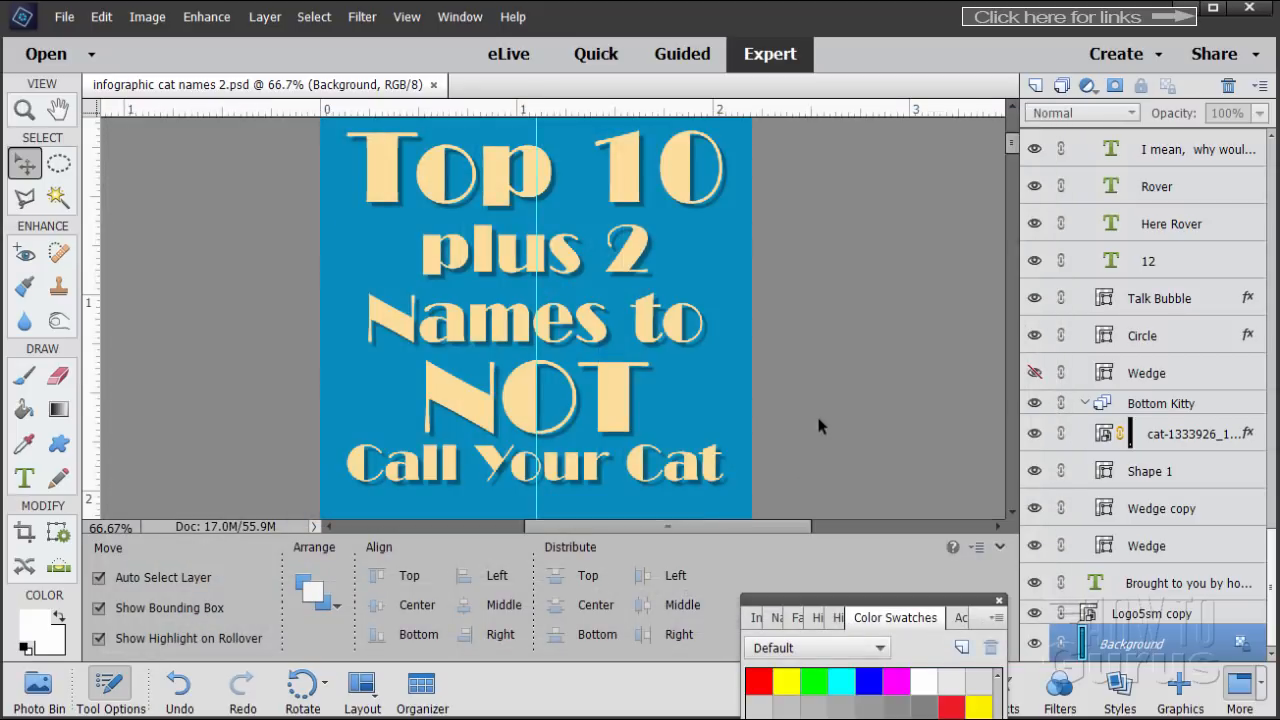
Step: Look over the finished infographic from the title through the first numbered sections and back up to the title
{"action": "scroll", "coordinate": [816, 412], "scroll_direction": "up", "scroll_amount": 1}
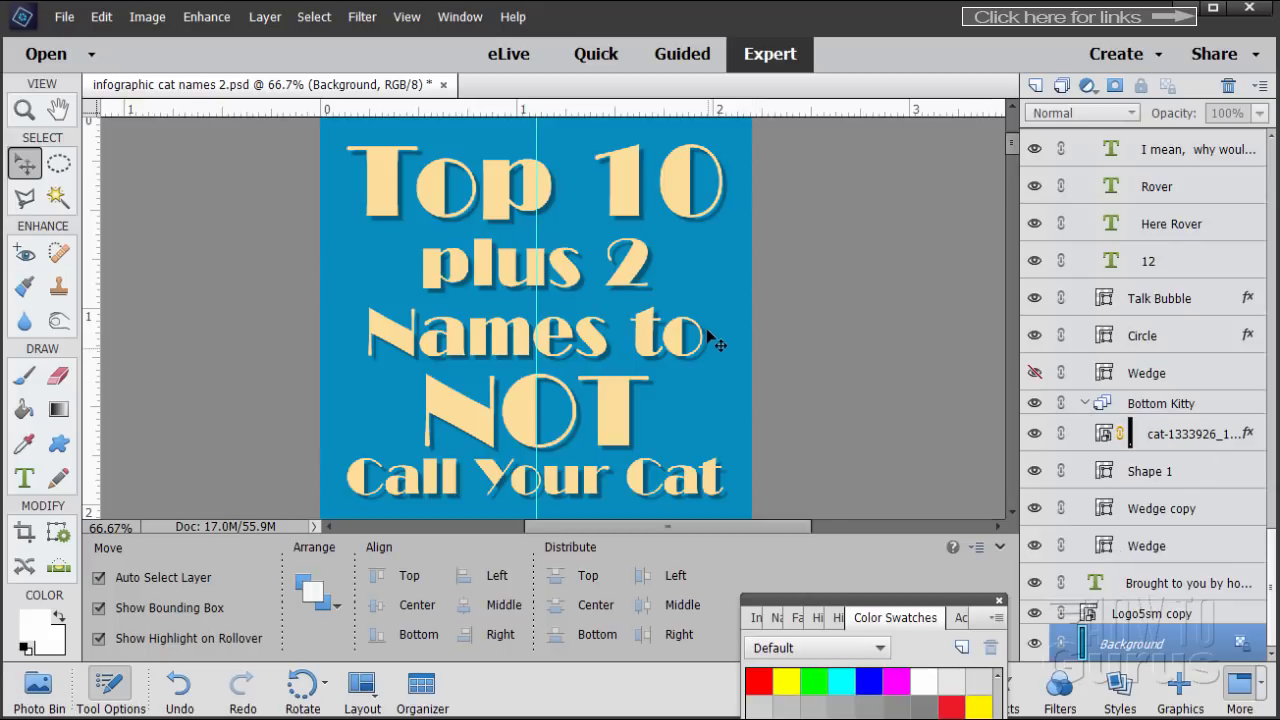
{"action": "scroll", "coordinate": [768, 351], "scroll_direction": "down", "scroll_amount": 5}
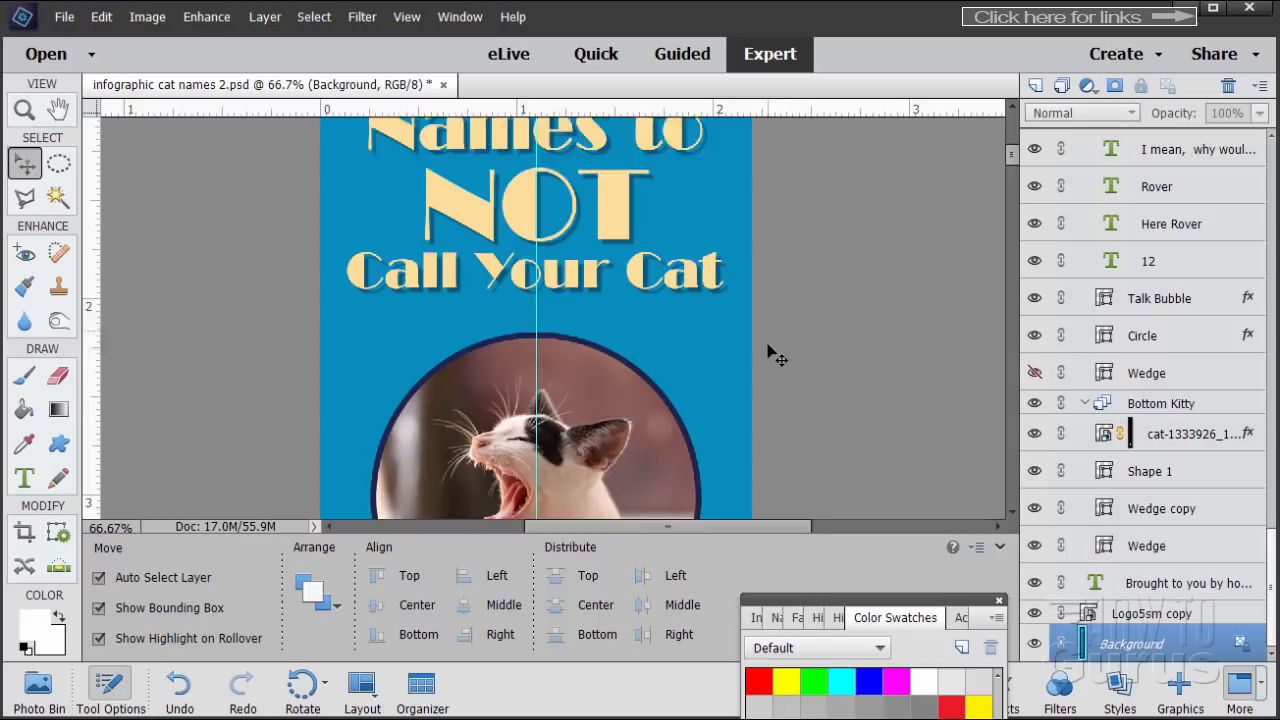
{"action": "scroll", "coordinate": [772, 352], "scroll_direction": "down", "scroll_amount": 7}
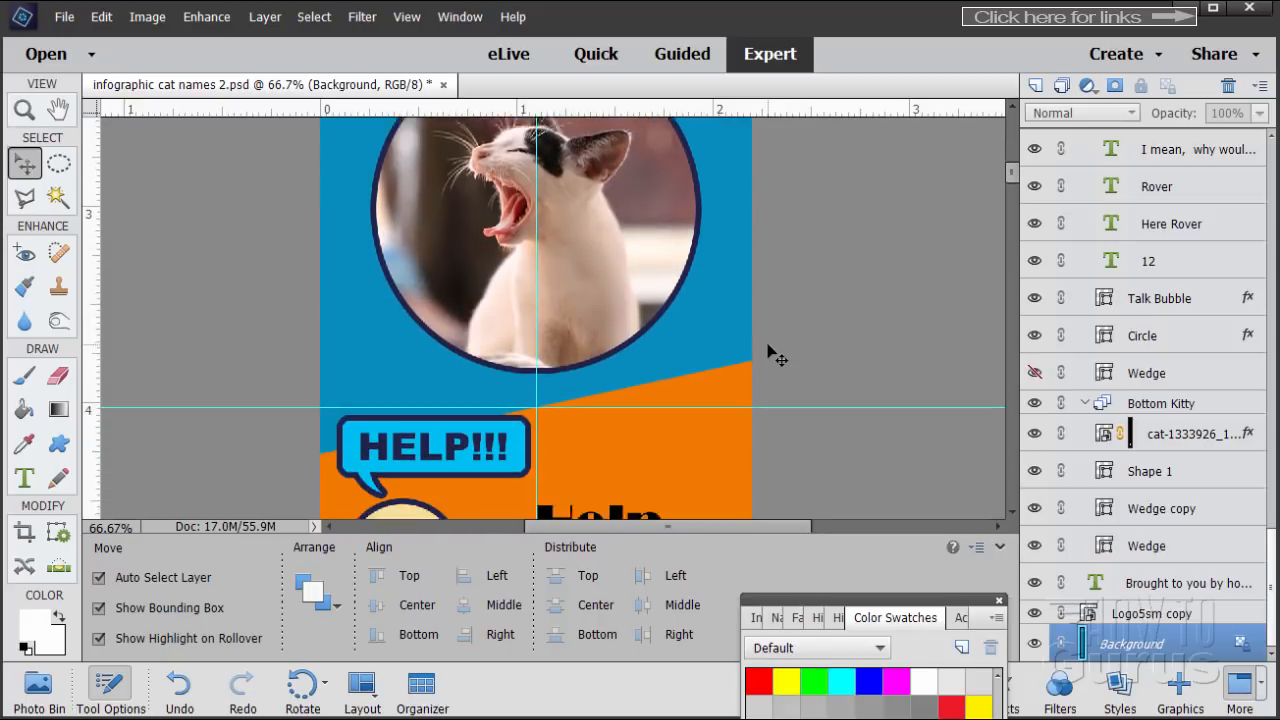
{"action": "scroll", "coordinate": [772, 354], "scroll_direction": "down", "scroll_amount": 8}
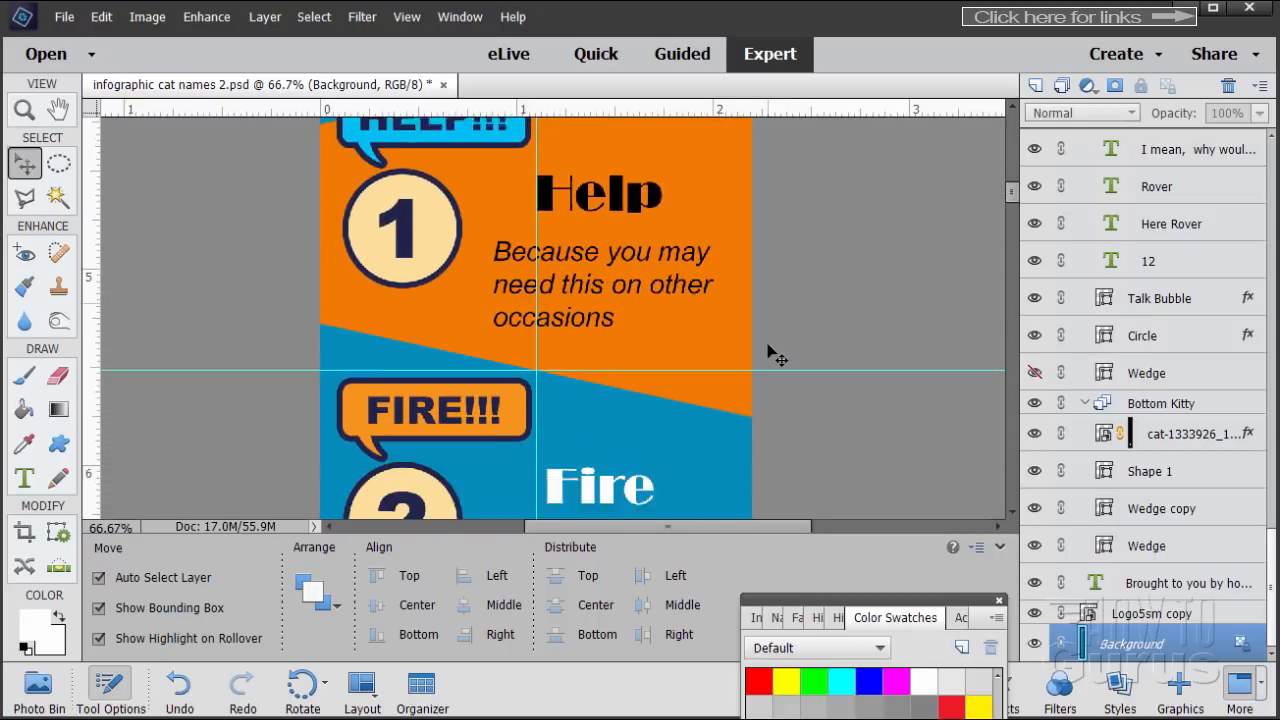
{"action": "scroll", "coordinate": [776, 356], "scroll_direction": "down", "scroll_amount": 6}
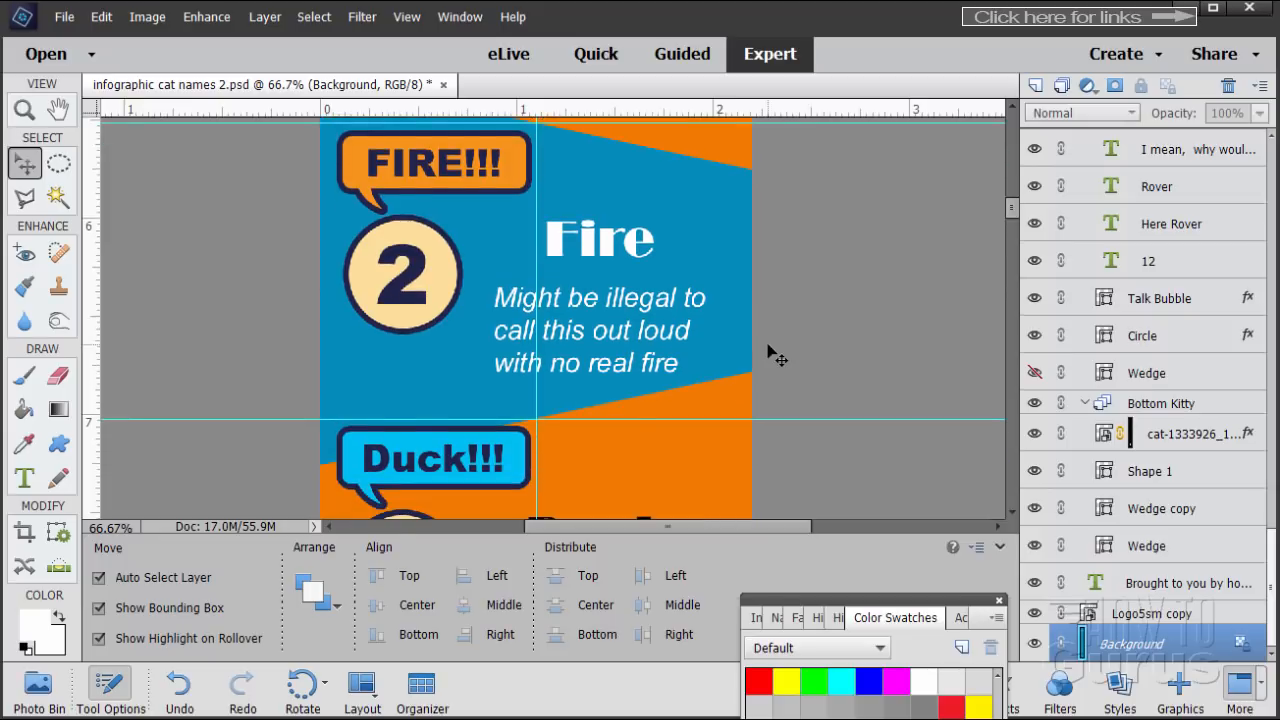
{"action": "scroll", "coordinate": [776, 356], "scroll_direction": "down", "scroll_amount": 8}
{"action": "scroll", "coordinate": [776, 356], "scroll_direction": "up", "scroll_amount": 11}
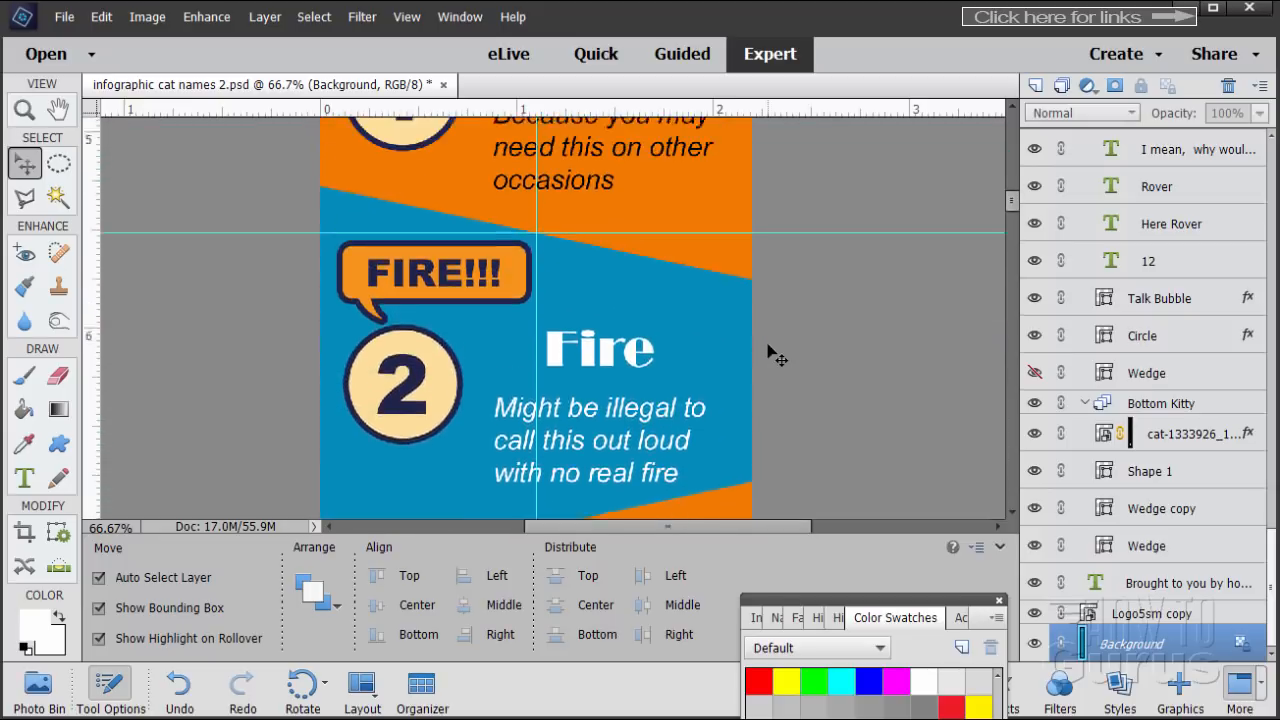
{"action": "scroll", "coordinate": [776, 356], "scroll_direction": "up", "scroll_amount": 10}
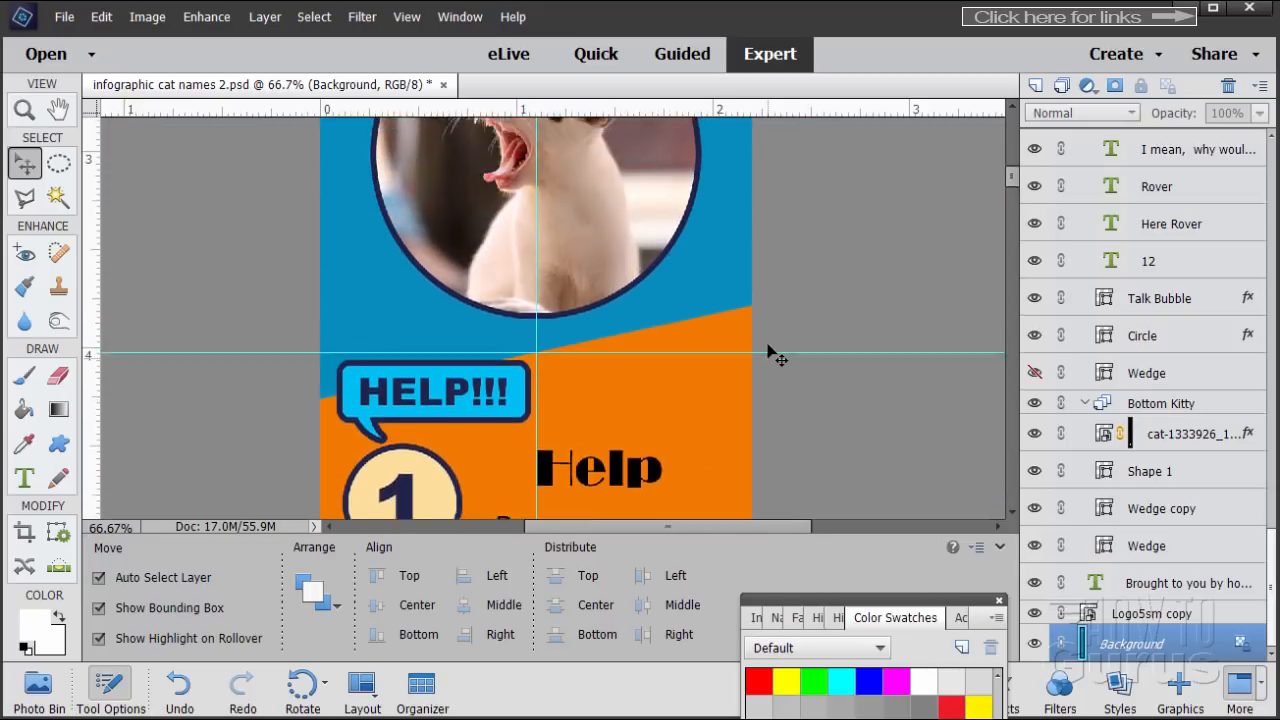
{"action": "scroll", "coordinate": [776, 356], "scroll_direction": "up", "scroll_amount": 10}
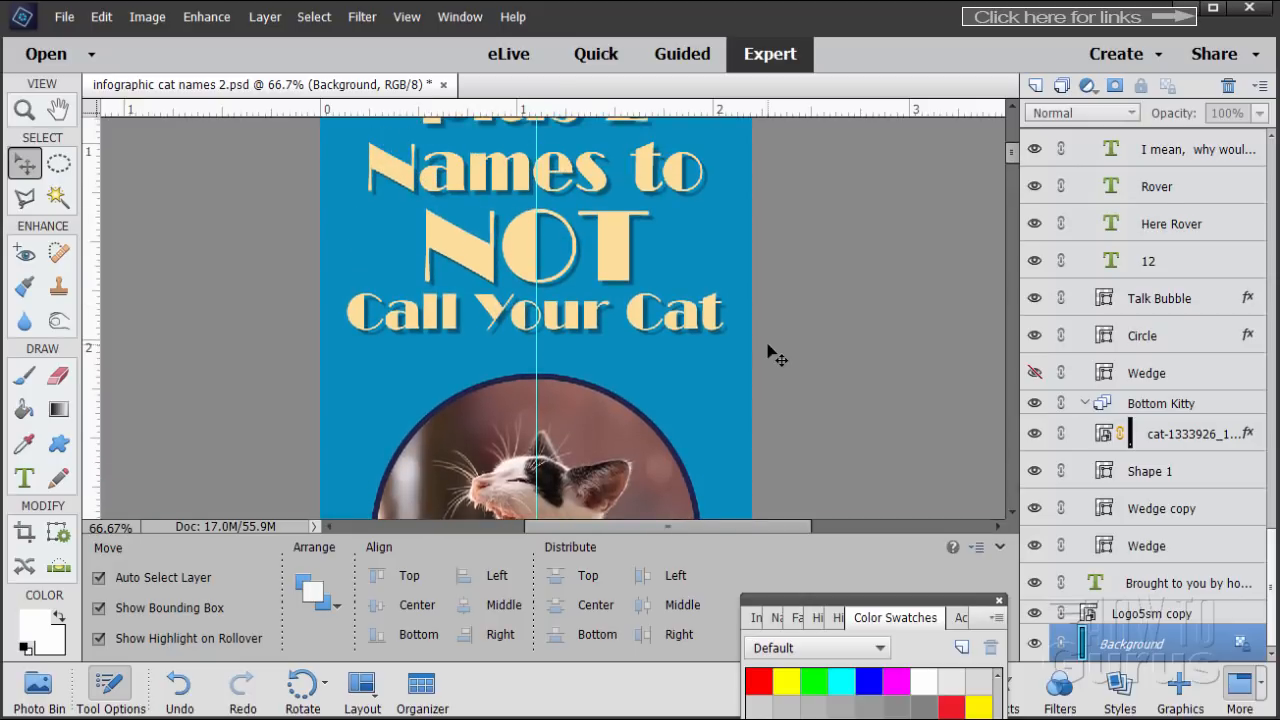
{"action": "scroll", "coordinate": [776, 356], "scroll_direction": "up", "scroll_amount": 4}
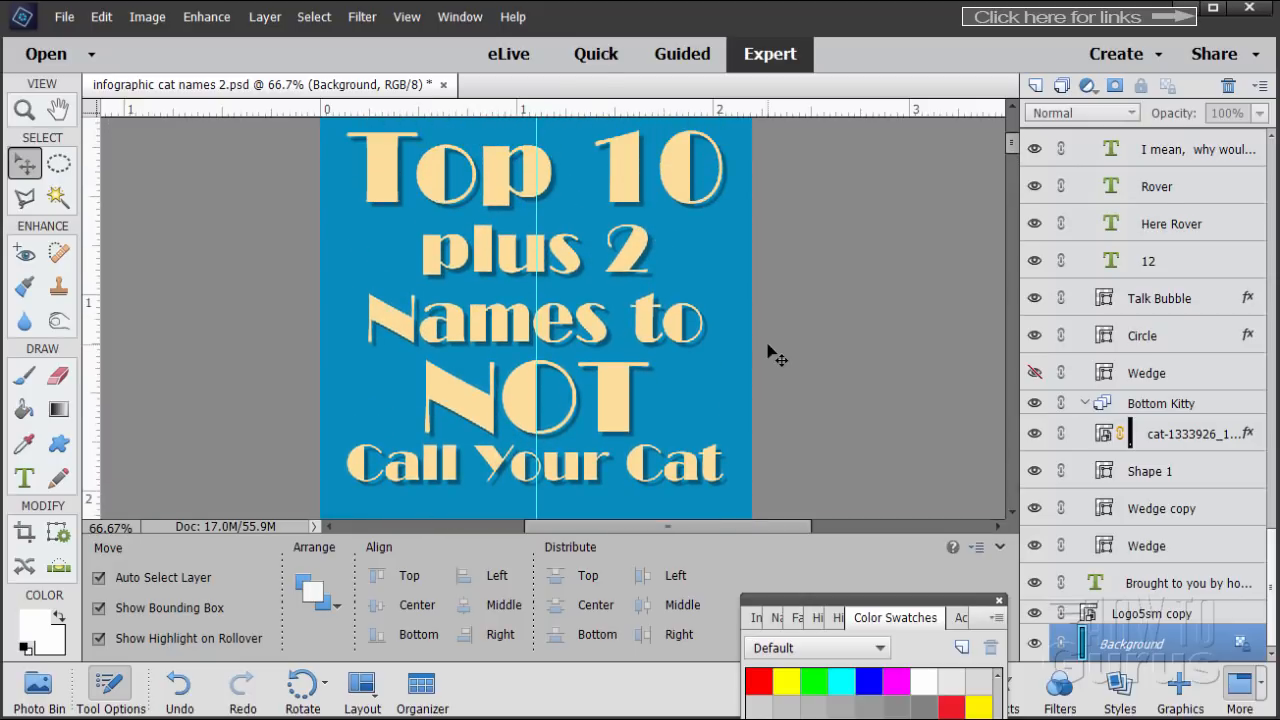